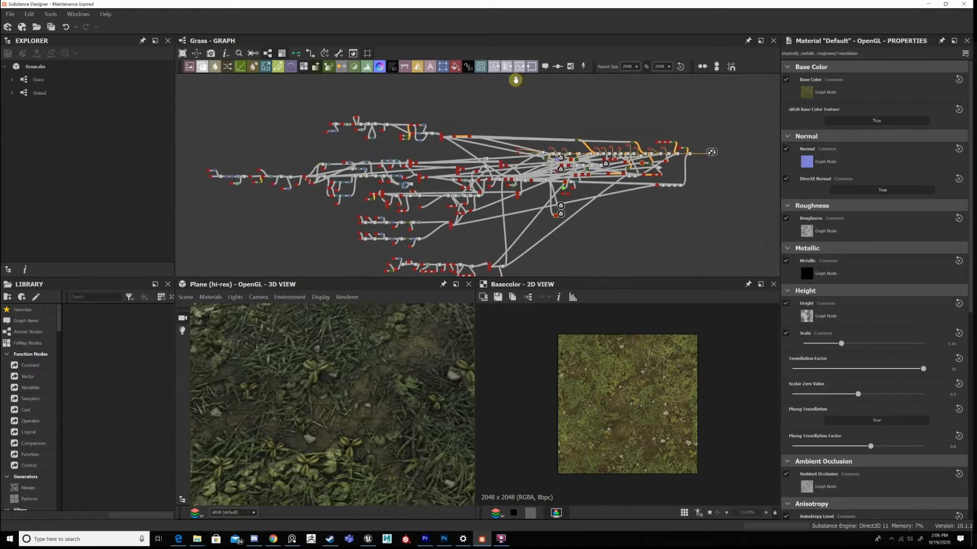
Examine the Grass material's node graph and the plane in the 3D preview.
middle_click_drag(281, 172, 377, 152)
middle_click_drag(375, 190, 362, 200)
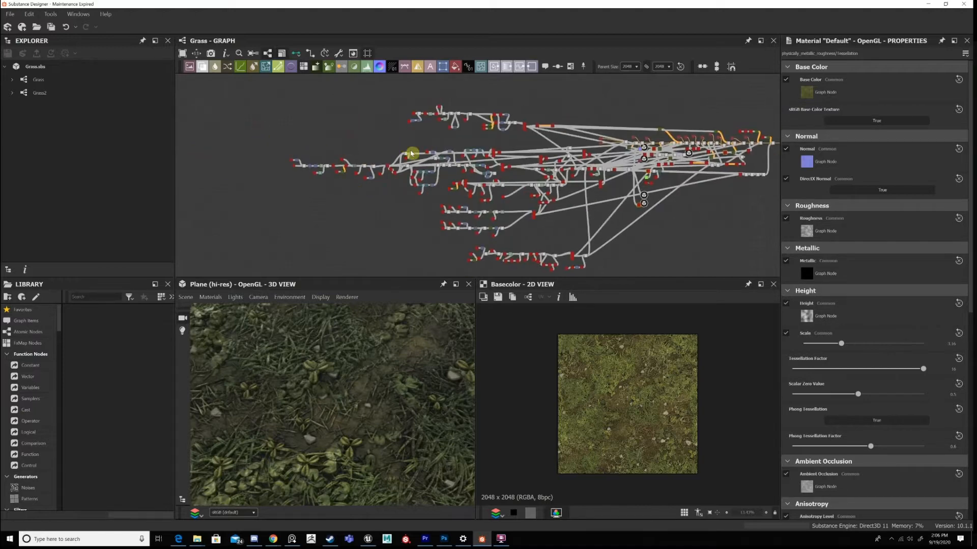
scroll(441, 176, "up", 3)
middle_click_drag(635, 147, 376, 153)
middle_click_drag(763, 138, 539, 149)
key("ctrl+z")
scroll(643, 172, "down", 3)
scroll(643, 172, "up", 5)
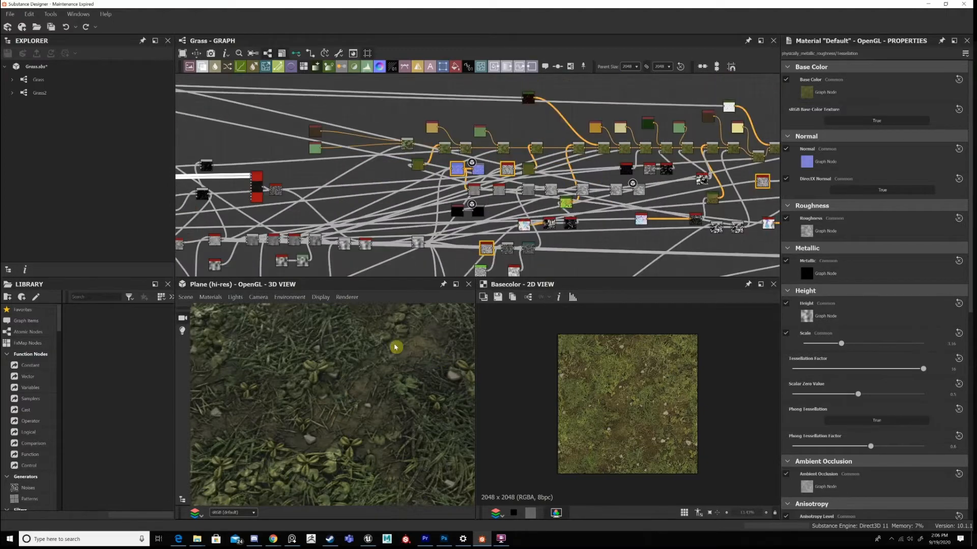
left_click(335, 347)
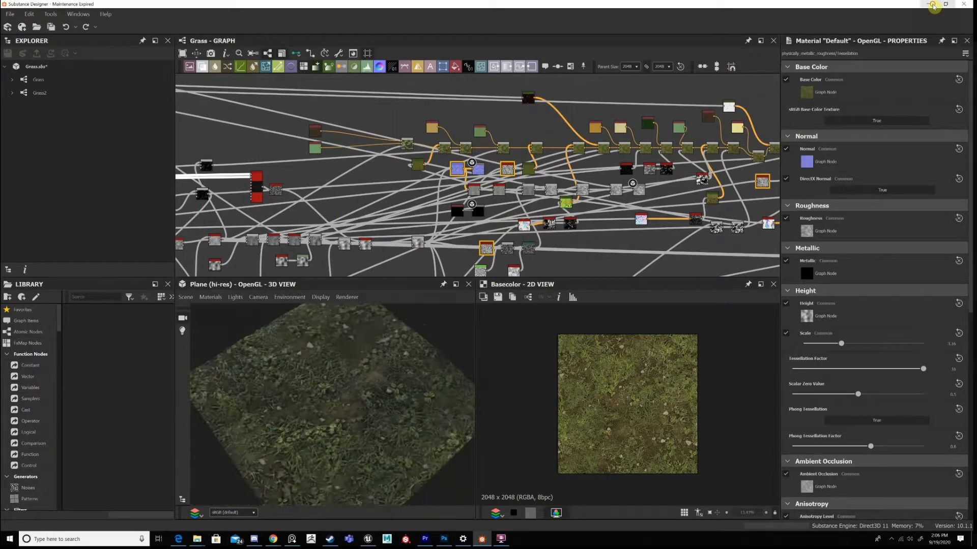
Open the rendered image Grass22.png from the desktop, view it enlarged and close it.
left_click(928, 3)
left_click_drag(838, 45, 838, 47)
left_click_drag(876, 205, 839, 100)
double_click(839, 100)
left_click_drag(567, 31, 702, 29)
left_click(729, 26)
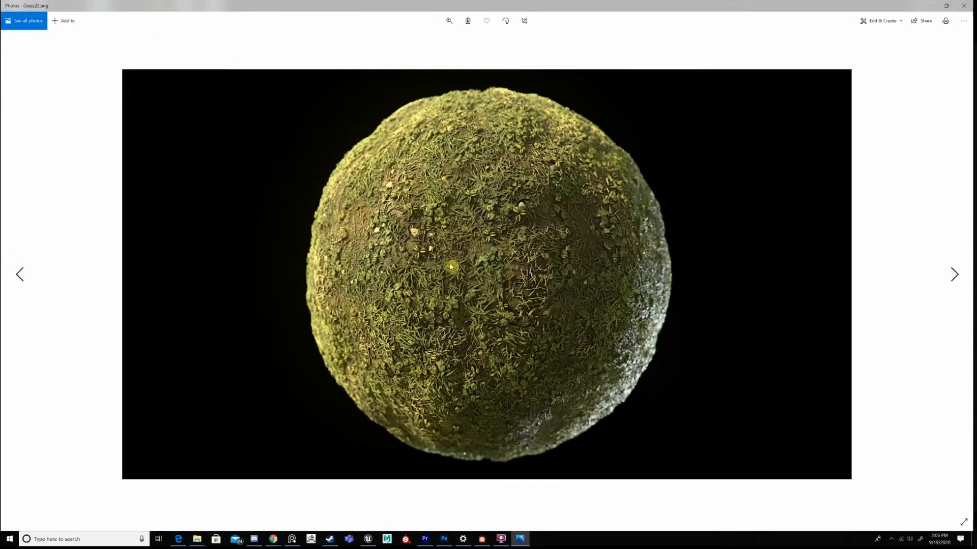
left_click(963, 6)
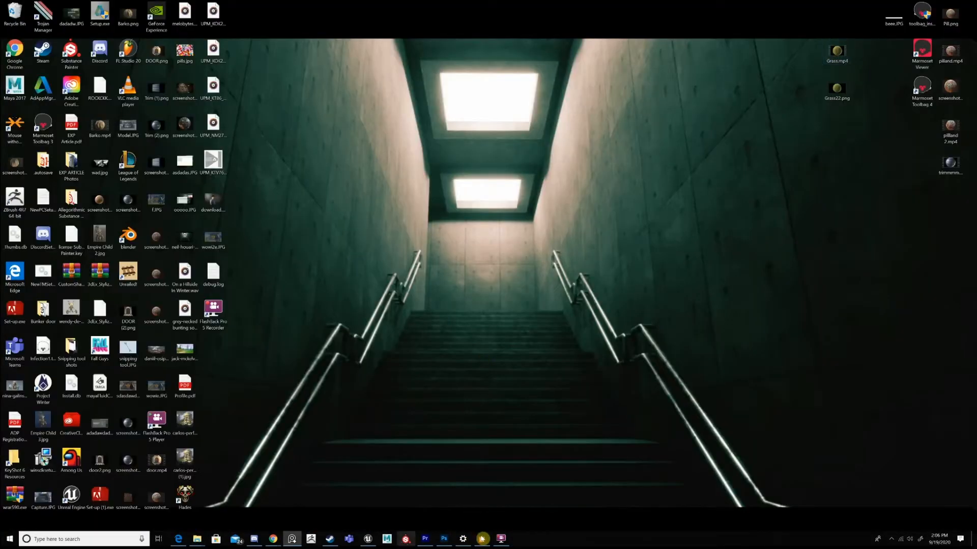
Return to Substance Designer and examine the whole Grass node network and the ground surface in the 3D preview.
left_click(482, 538)
scroll(497, 192, "down", 2)
scroll(478, 159, "up", 2)
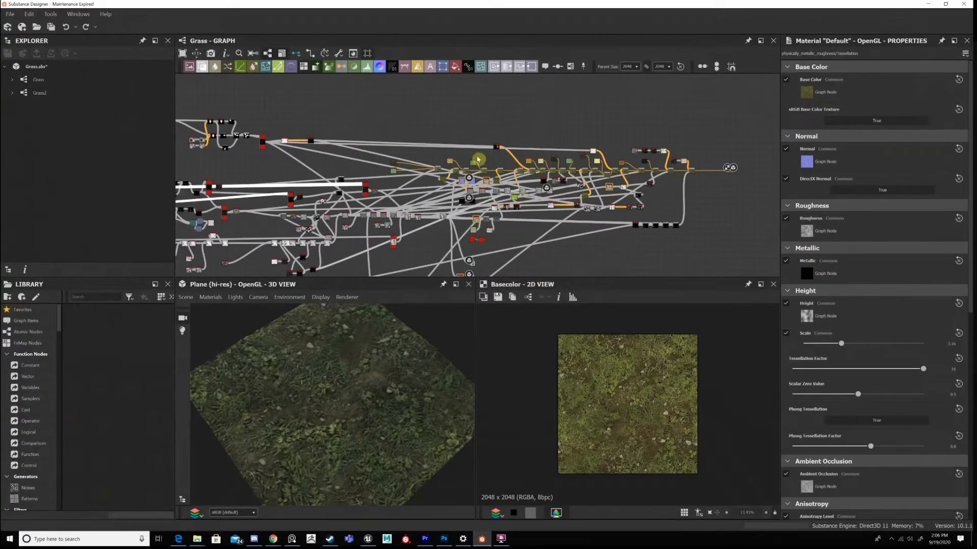
scroll(477, 159, "down", 2)
middle_click_drag(289, 207, 529, 211)
middle_click_drag(427, 171, 442, 167)
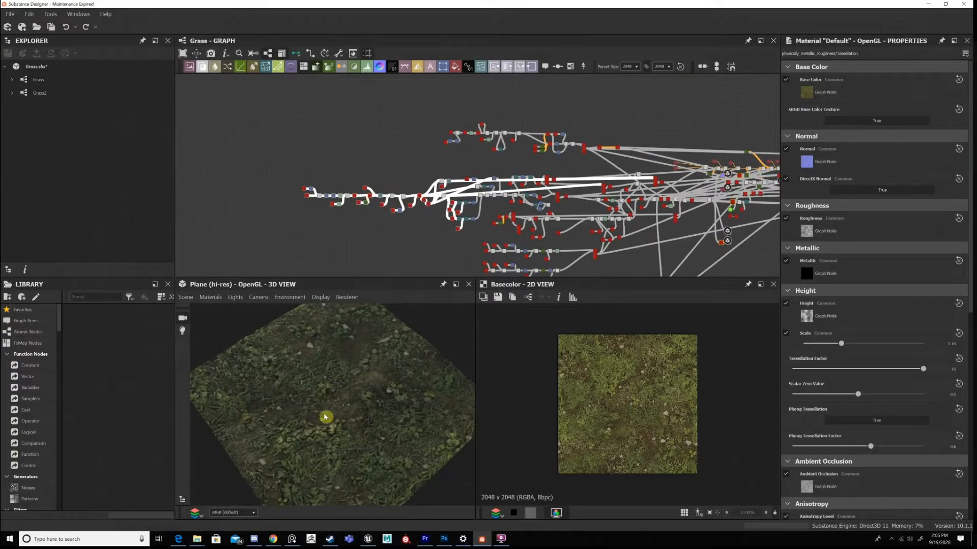
left_click_drag(325, 417, 341, 446)
scroll(342, 443, "up", 3)
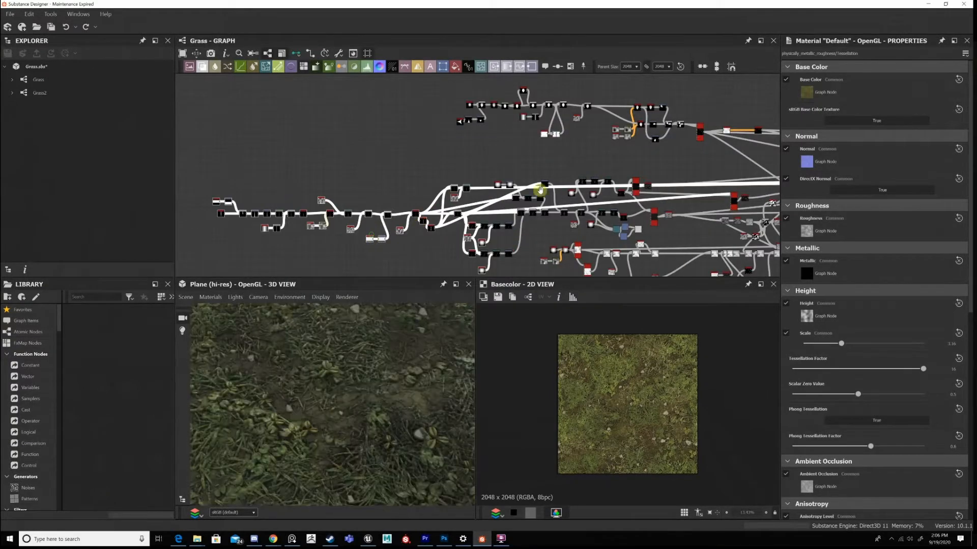
Display the Shape node at the start of the grass blade chain in the 2D view.
middle_click_drag(540, 190, 563, 178)
scroll(362, 392, "down", 4)
scroll(361, 392, "up", 4)
scroll(498, 141, "up", 4)
middle_click_drag(444, 158, 577, 119)
scroll(411, 118, "up", 3)
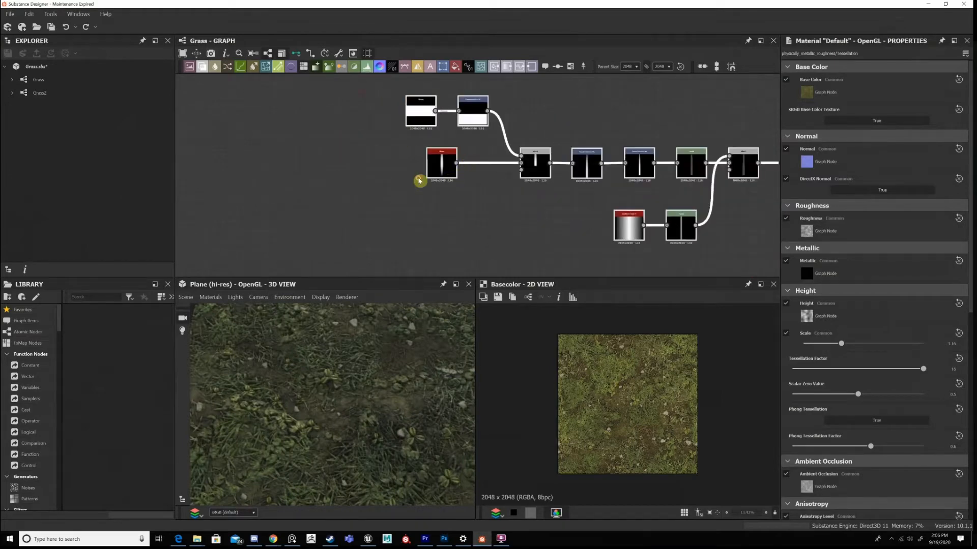
scroll(463, 153, "up", 2)
double_click(442, 169)
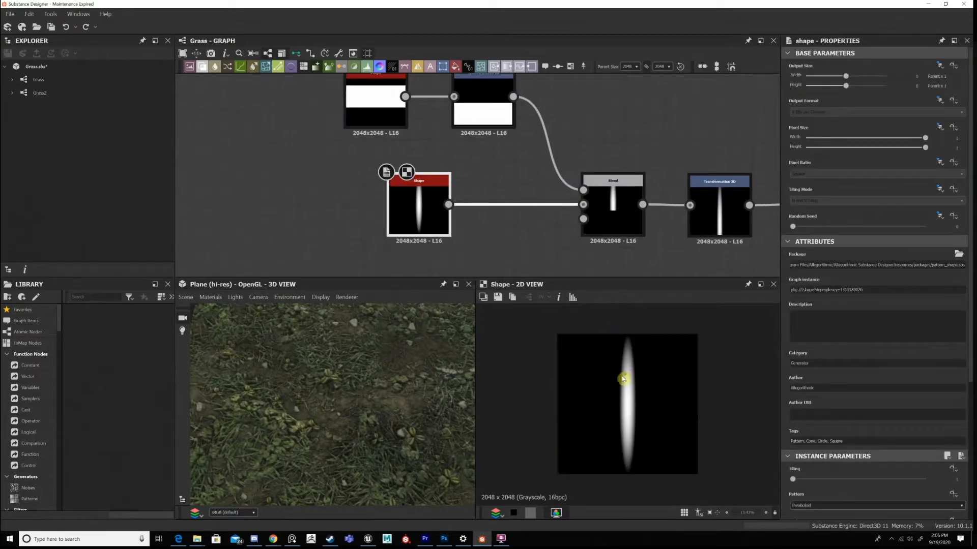
Add a Uniform Color node near the Base Color output at the end of the colour blend chain.
scroll(623, 379, "down", 1)
scroll(648, 200, "down", 5)
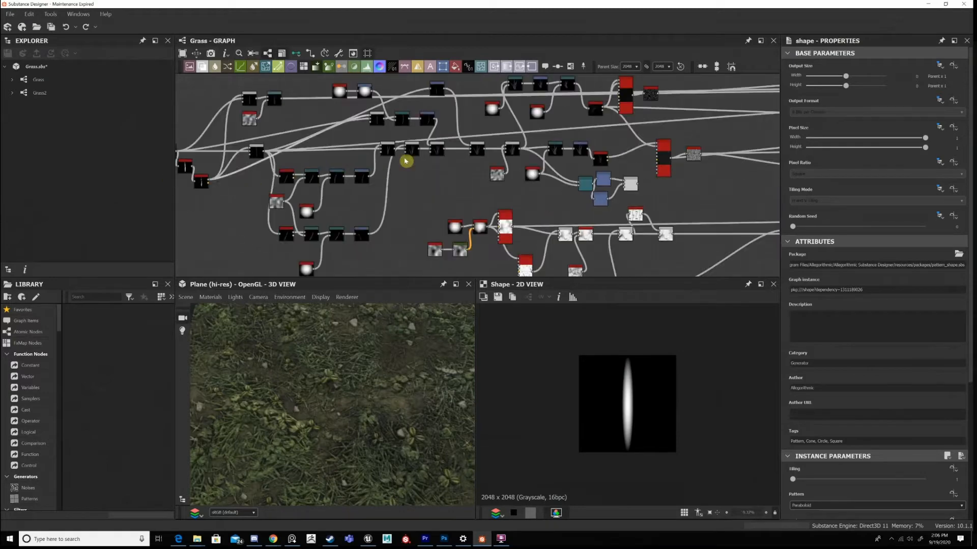
middle_click_drag(406, 162, 239, 166)
middle_click_drag(670, 179, 296, 246)
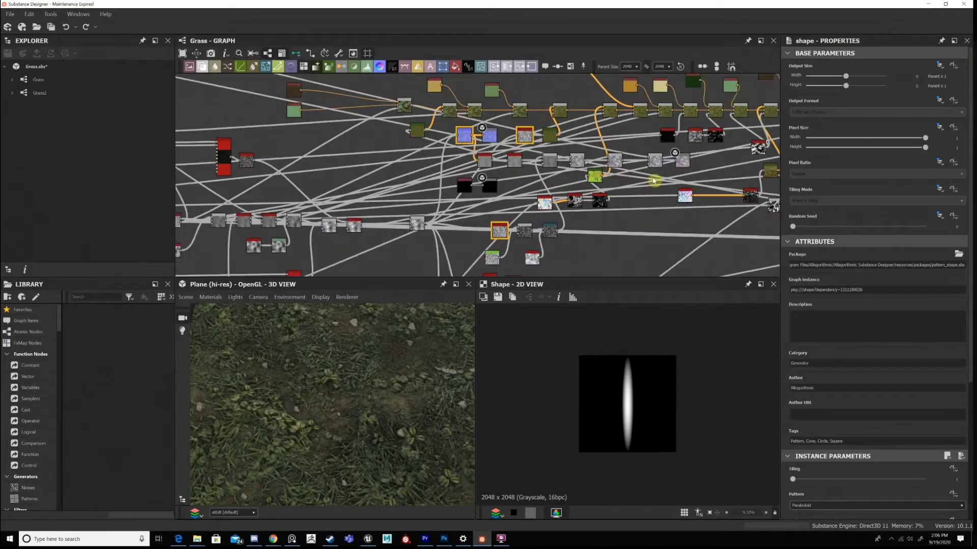
middle_click_drag(654, 181, 353, 212)
middle_click_drag(593, 146, 434, 172)
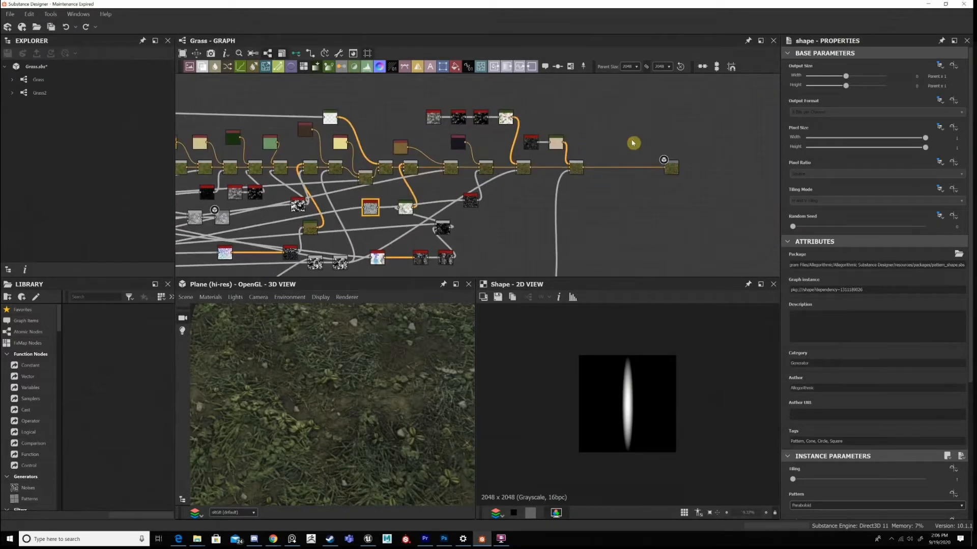
scroll(634, 143, "up", 3)
key("space")
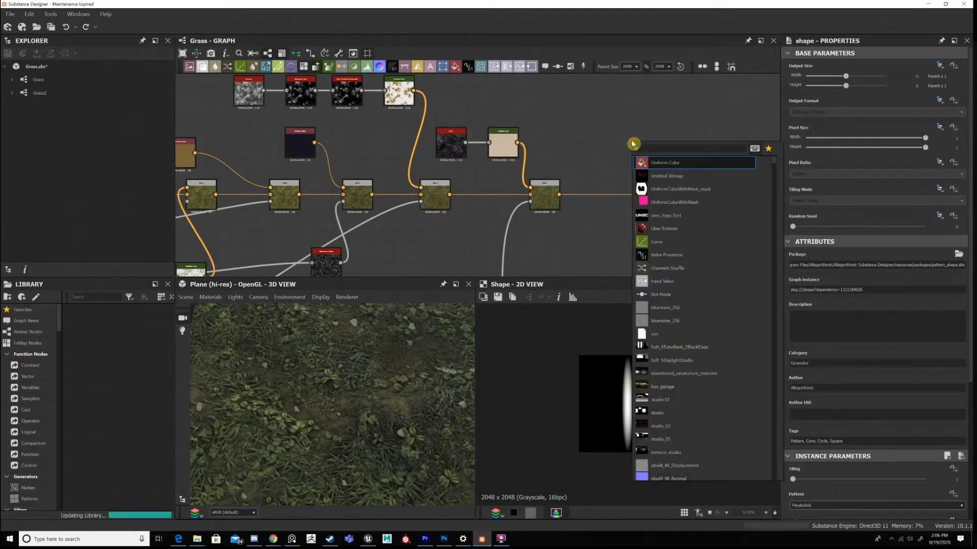
key("Return")
Set the Uniform Color node to grayscale with a value of about 140 and connect it to the Base Color output.
left_click(905, 265)
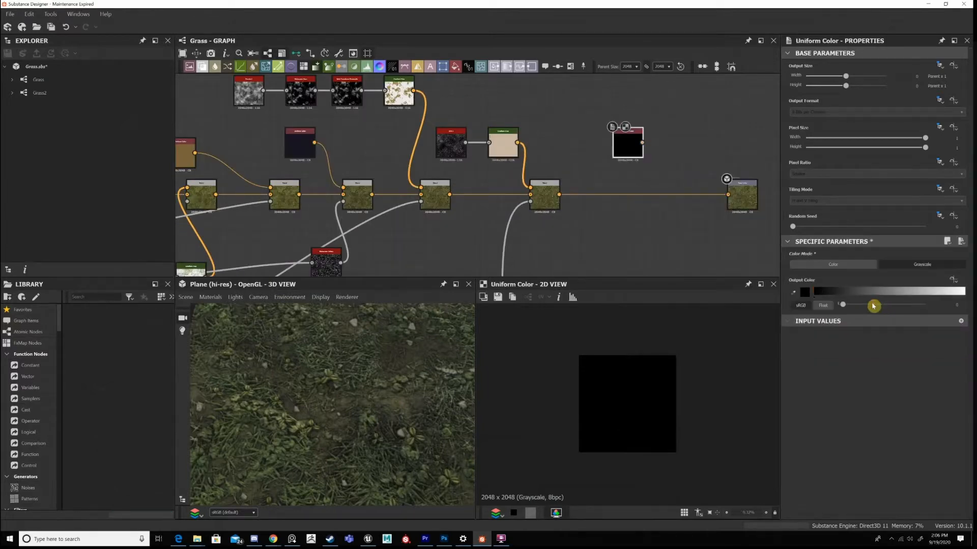
left_click(884, 305)
left_click_drag(642, 143, 386, 246)
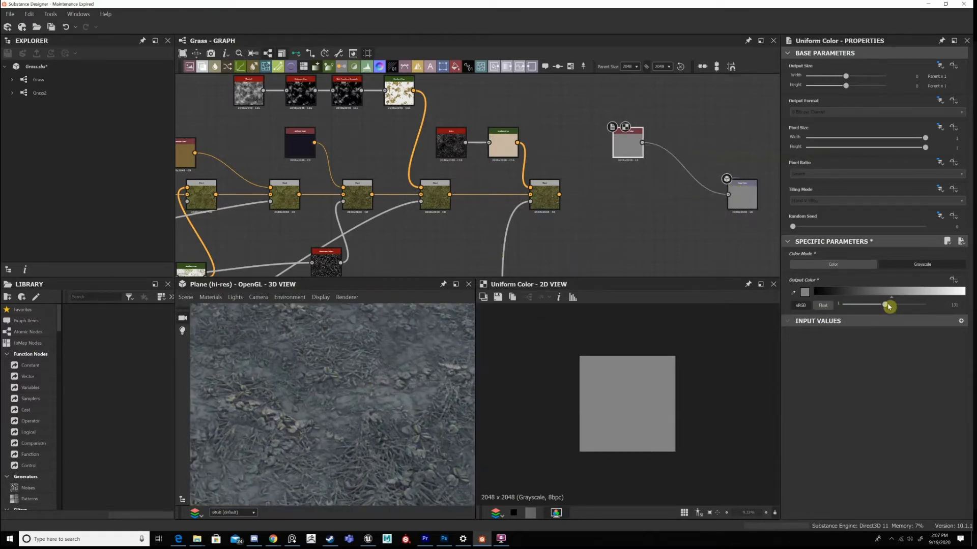
left_click_drag(889, 305, 893, 305)
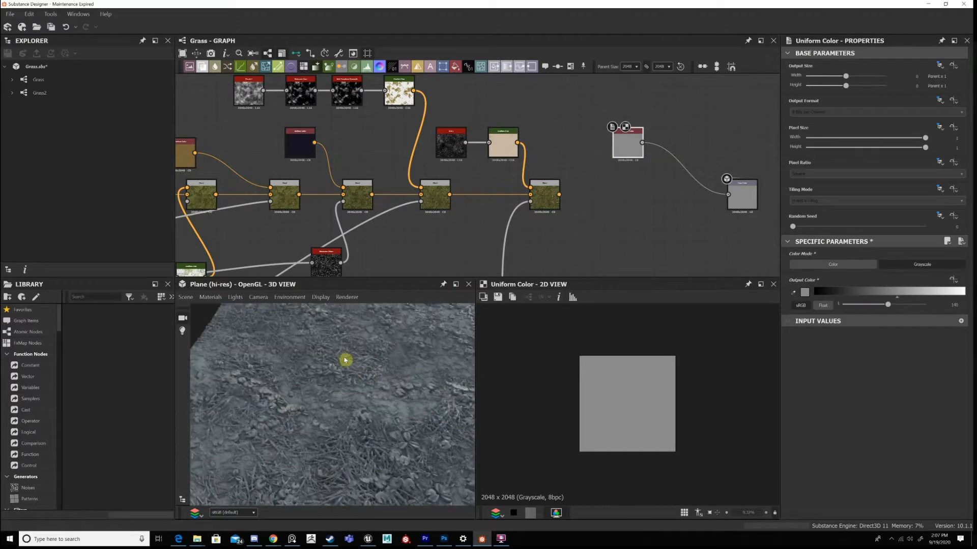
Inspect the height detail of the grey plane in the 3D preview from several angles and distances.
scroll(345, 360, "down", 5)
left_click_drag(315, 376, 351, 377)
scroll(646, 129, "down", 1)
middle_click_drag(646, 129, 699, 34)
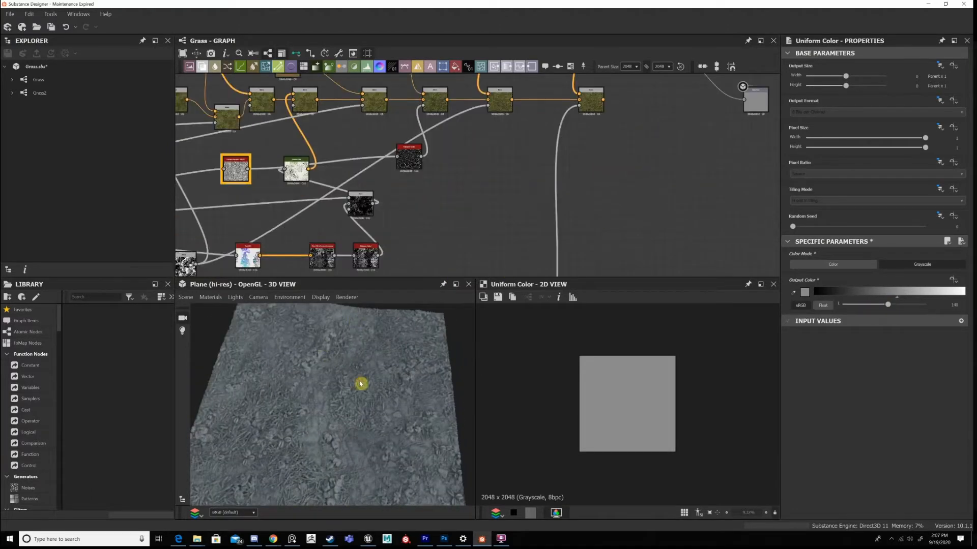
left_click_drag(370, 403, 336, 375)
scroll(307, 399, "up", 5)
scroll(307, 399, "down", 6)
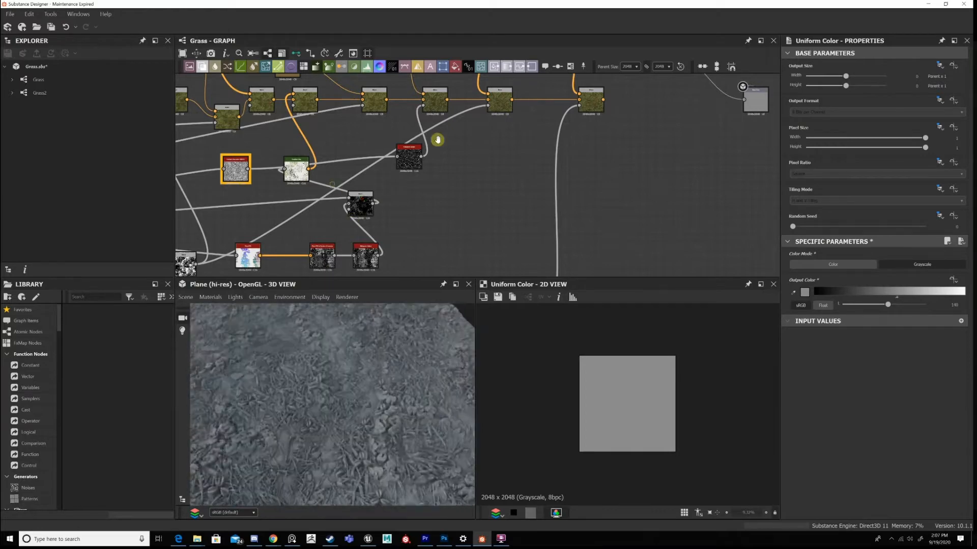
scroll(435, 140, "down", 3)
middle_click_drag(436, 139, 715, 76)
left_click_drag(307, 434, 265, 430)
scroll(307, 434, "down", 4)
Add a frame around the final Blend node that feeds the material outputs.
middle_click_drag(336, 199, 564, 151)
middle_click_drag(217, 232, 484, 204)
scroll(554, 156, "up", 8)
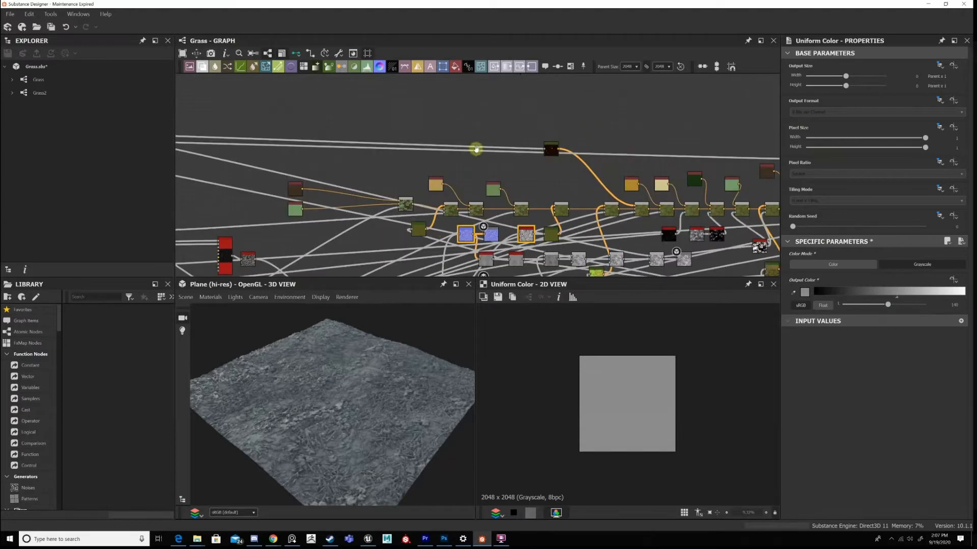
scroll(554, 156, "down", 3)
left_click_drag(562, 117, 534, 203)
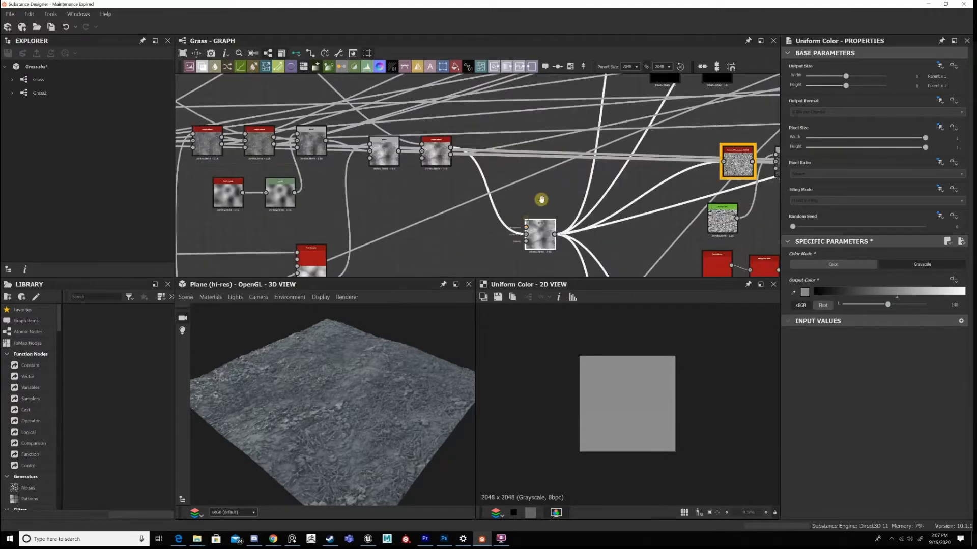
scroll(558, 142, "up", 3)
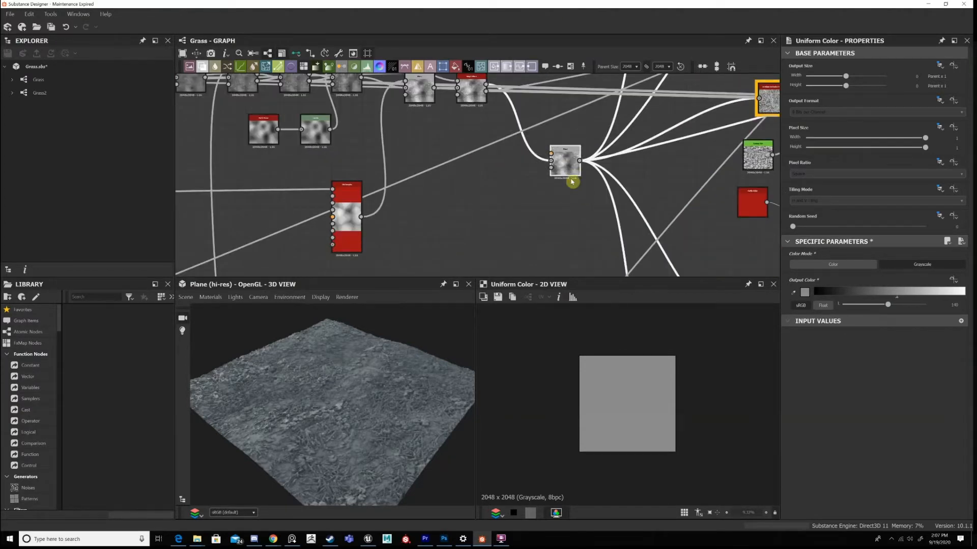
key("space")
type("fra")
key("Return")
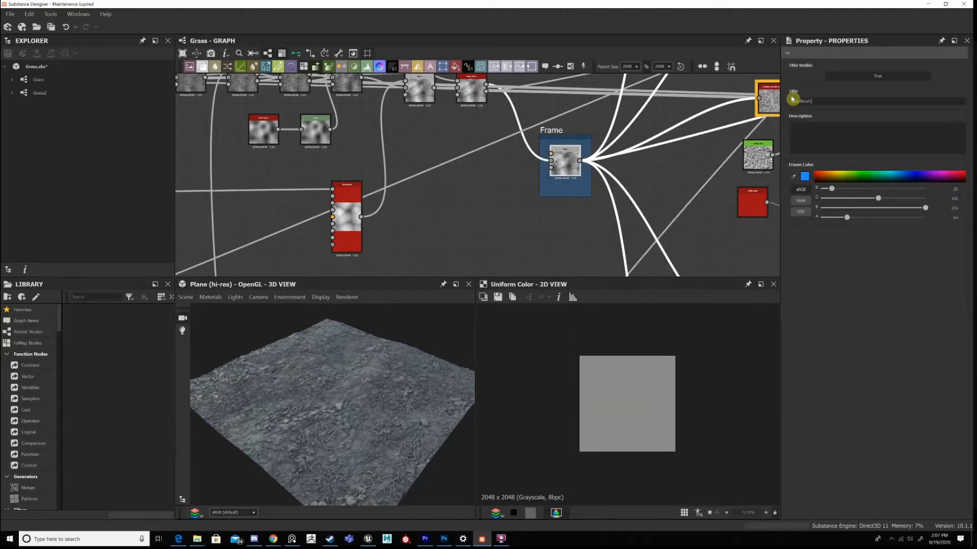
Title the frame "final Blend/ Height" and extend its upper edge slightly.
left_click(791, 100)
type("final Blend/ Height")
key("Return")
left_click_drag(587, 136, 588, 122)
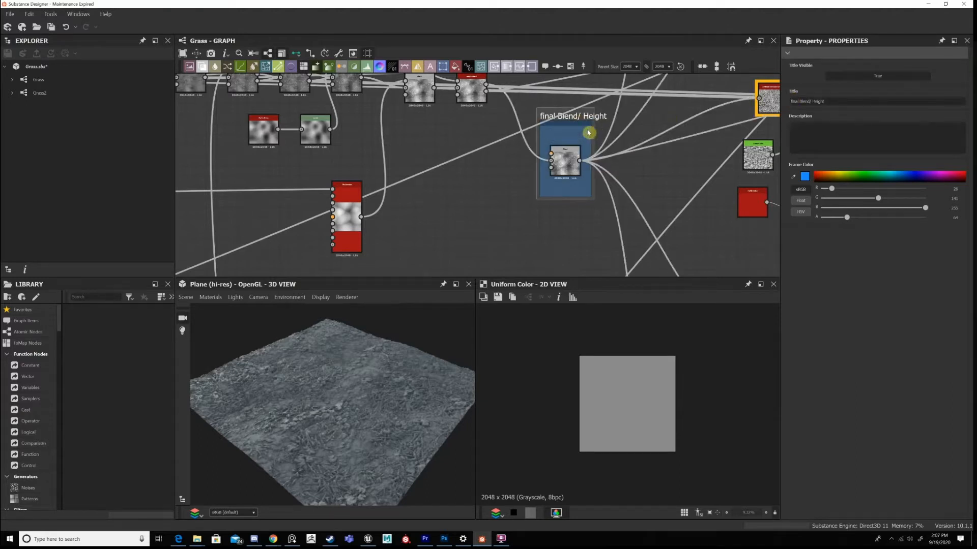
Capitalize the frame's title to read "Final Blend/ Height" and shift the frame slightly together with its Blend node.
left_click(566, 151)
middle_click_drag(566, 167, 527, 196)
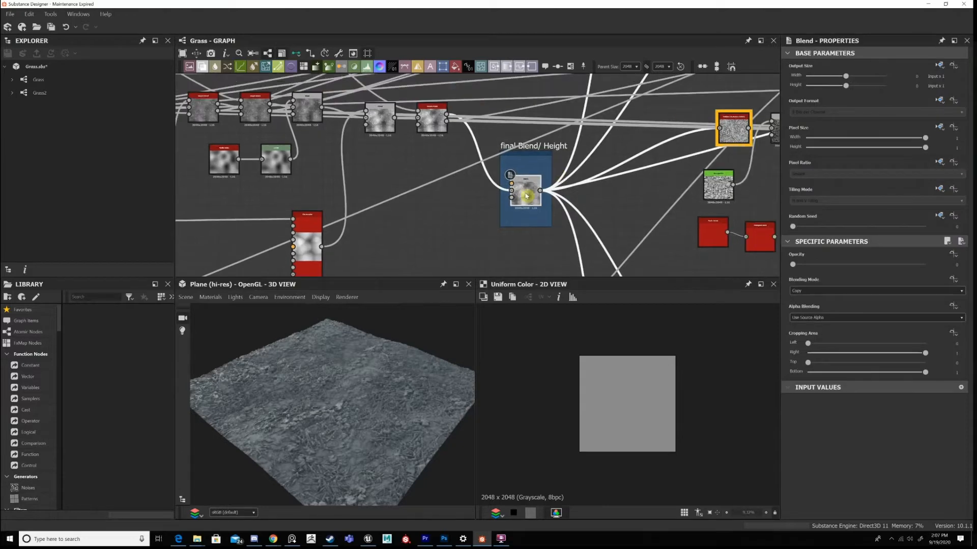
middle_click_drag(588, 192, 582, 179)
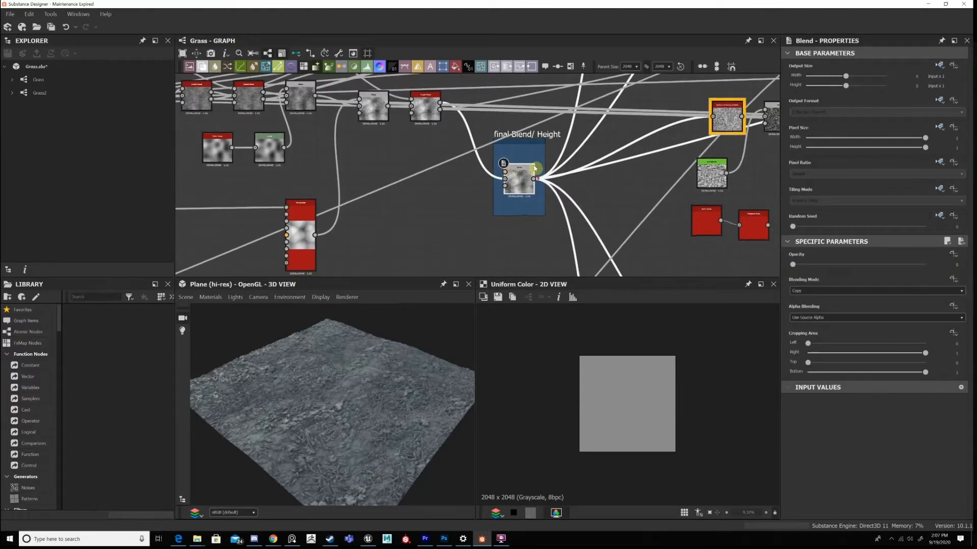
scroll(537, 160, "down", 2)
left_click_drag(561, 146, 580, 153)
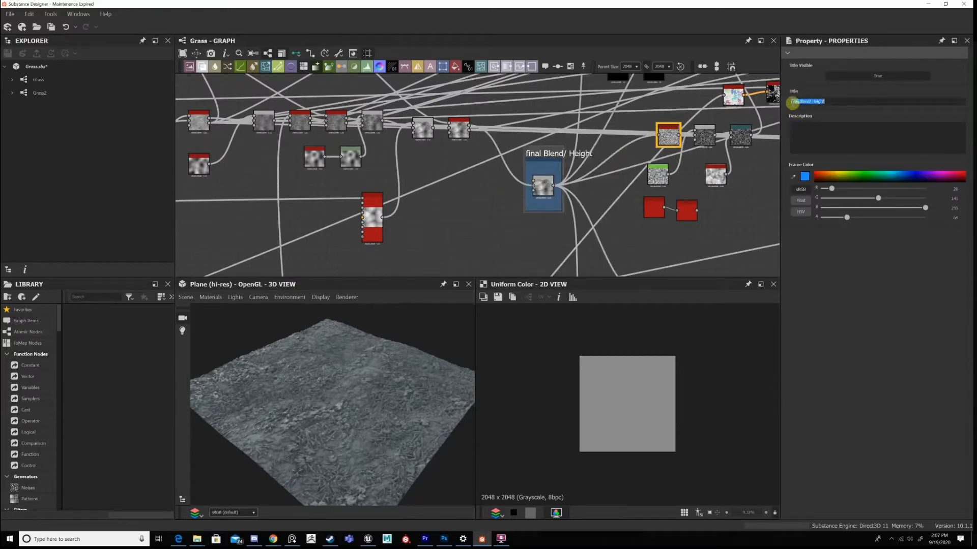
left_click(793, 113)
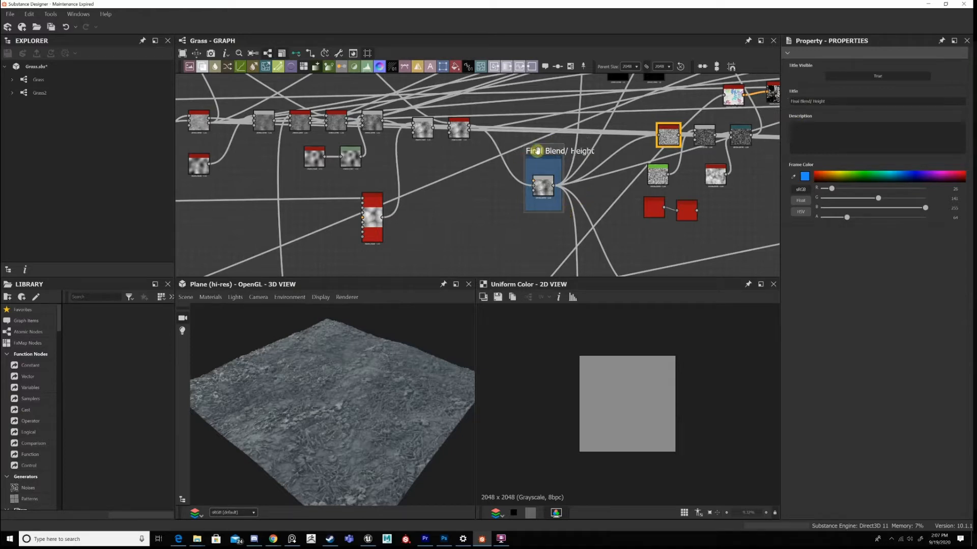
left_click_drag(537, 143, 537, 138)
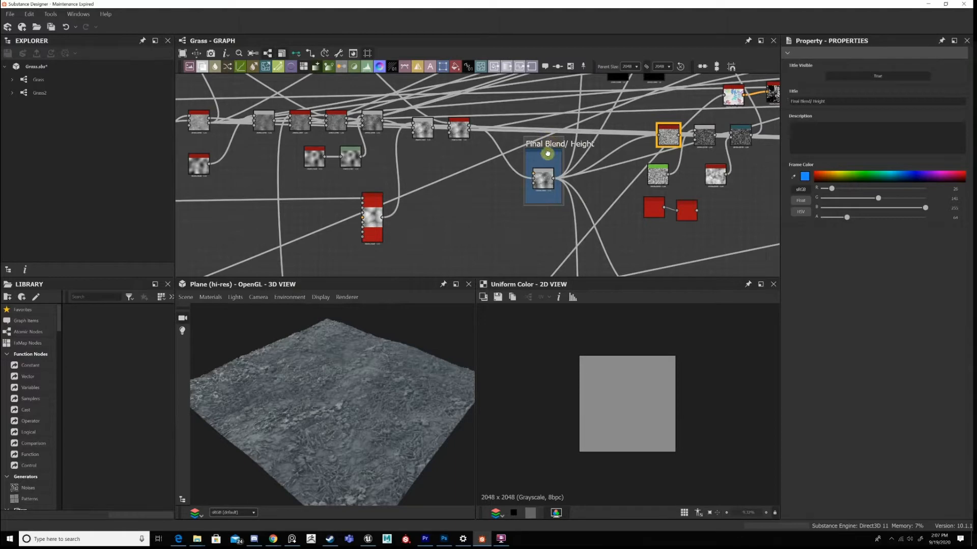
left_click_drag(547, 153, 542, 164)
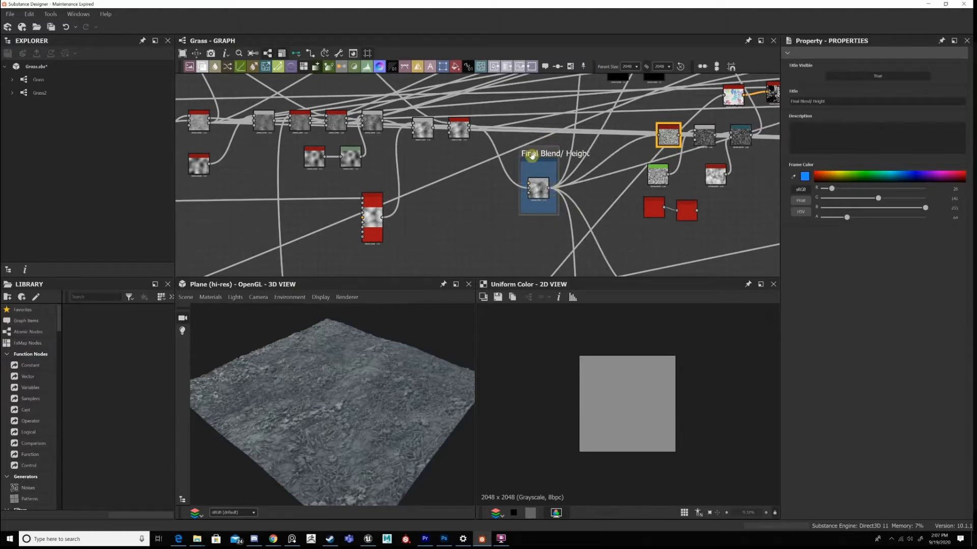
Follow the final Blend's connections to the outputs and display the Ambient Occlusion (HBAO) node in the 2D view.
scroll(569, 158, "down", 3)
middle_click_drag(597, 273, 557, 223)
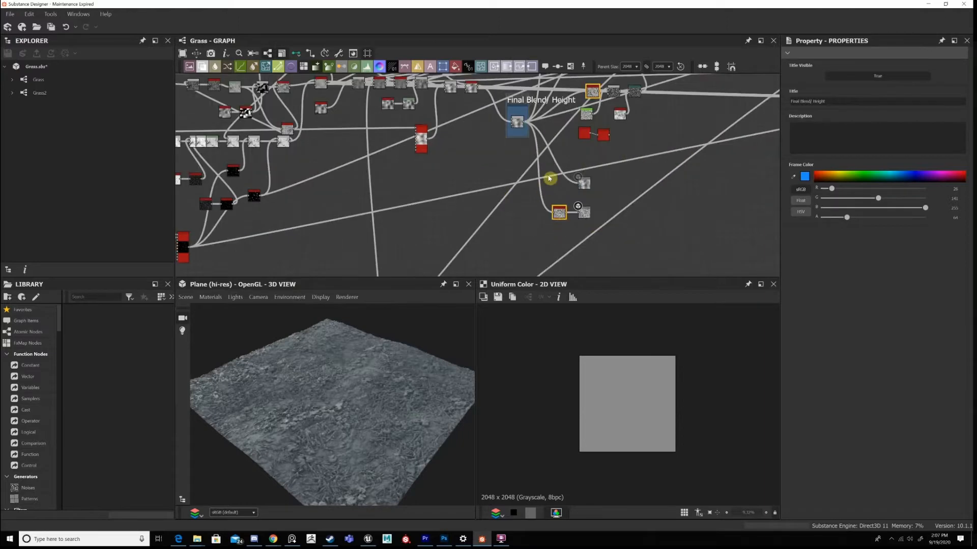
scroll(550, 179, "up", 3)
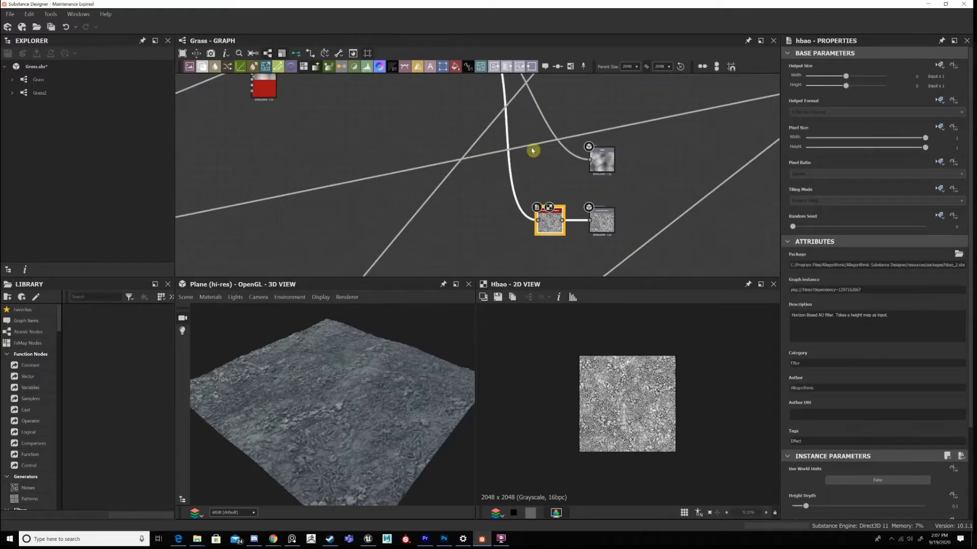
middle_click_drag(478, 228, 650, 218)
scroll(463, 163, "down", 4)
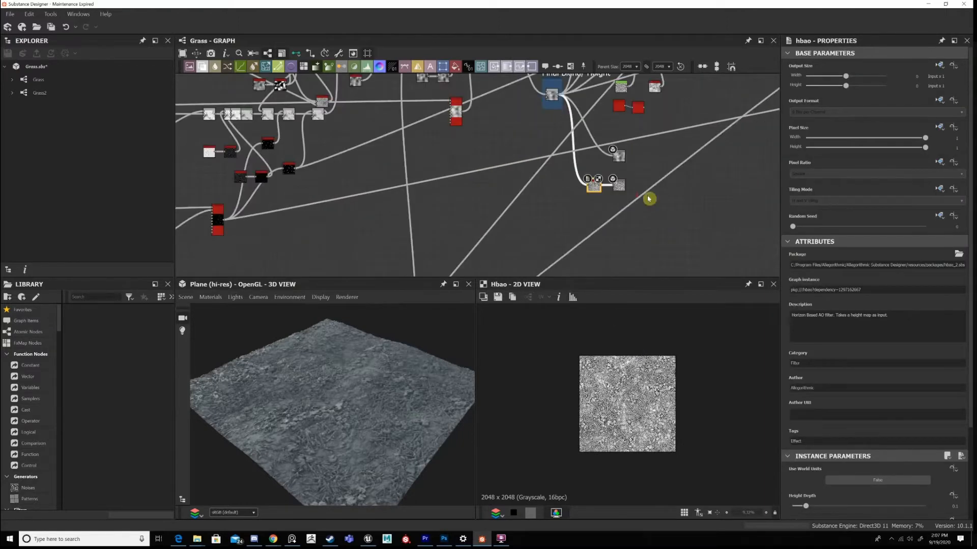
middle_click_drag(458, 199, 376, 210)
scroll(530, 175, "up", 5)
middle_click_drag(530, 175, 361, 146)
scroll(331, 149, "up", 2)
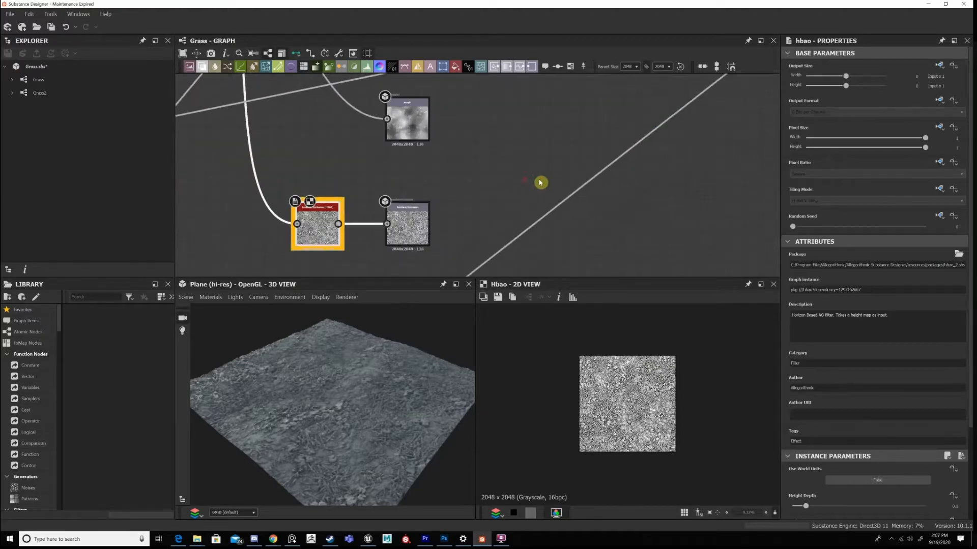
Display the Height output node in the 2D view and inspect the height map.
middle_click_drag(547, 163, 692, 189)
scroll(521, 180, "down", 2)
double_click(543, 156)
scroll(621, 435, "up", 5)
scroll(619, 435, "down", 2)
Trace the graph back to the start of the grass chain and display its elongated Shape node in the 2D view.
scroll(522, 185, "down", 3)
scroll(523, 185, "up", 4)
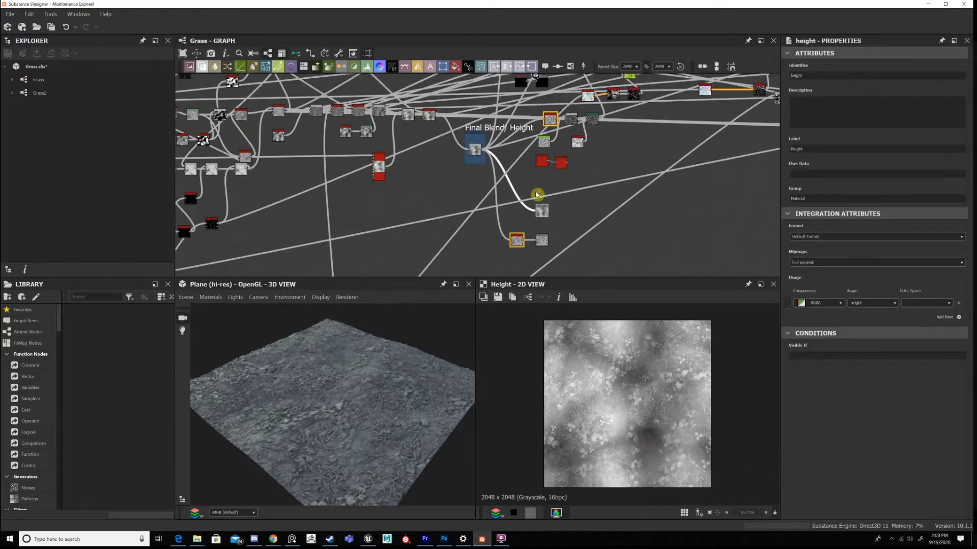
scroll(523, 185, "down", 3)
middle_click_drag(609, 198, 732, 140)
middle_click_drag(508, 201, 742, 158)
middle_click_drag(325, 153, 661, 178)
middle_click_drag(201, 163, 540, 171)
middle_click_drag(241, 121, 362, 134)
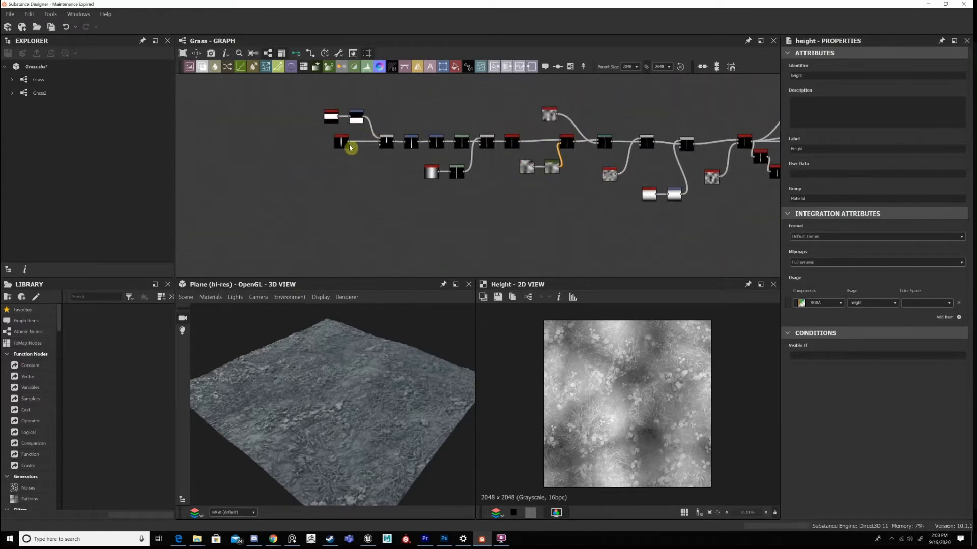
double_click(379, 144)
scroll(379, 144, "up", 2)
scroll(399, 415, "up", 3)
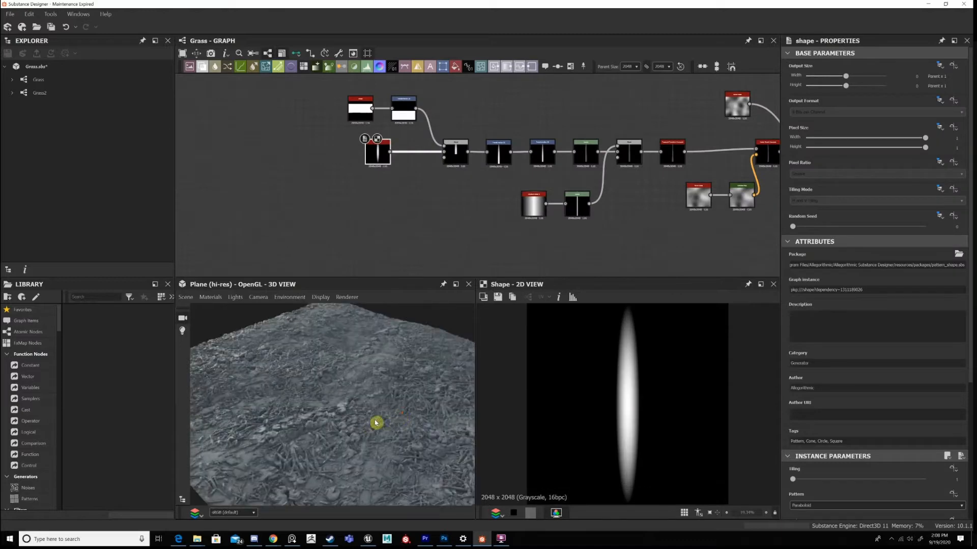
Examine the ground's grass debris up close in the 3D view and compare it with the elongated shape in the 2D view.
left_click_drag(377, 423, 356, 433)
scroll(331, 407, "up", 3)
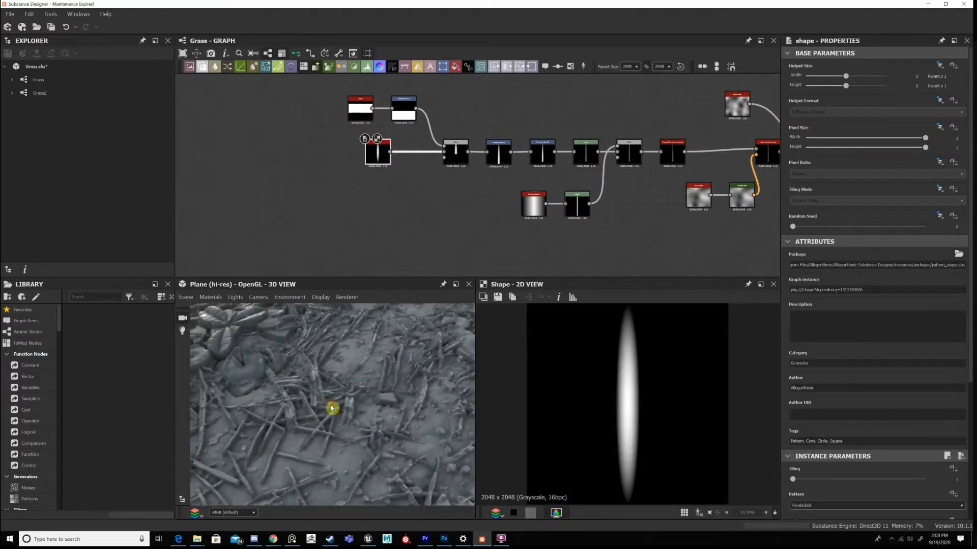
scroll(339, 414, "up", 2)
scroll(355, 418, "up", 2)
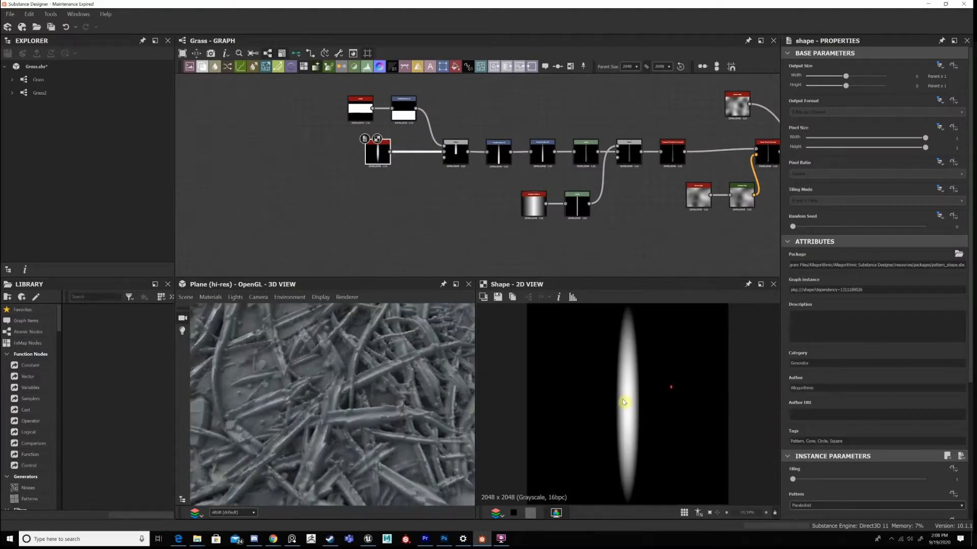
scroll(629, 399, "down", 2)
scroll(632, 402, "up", 2)
scroll(639, 390, "down", 1)
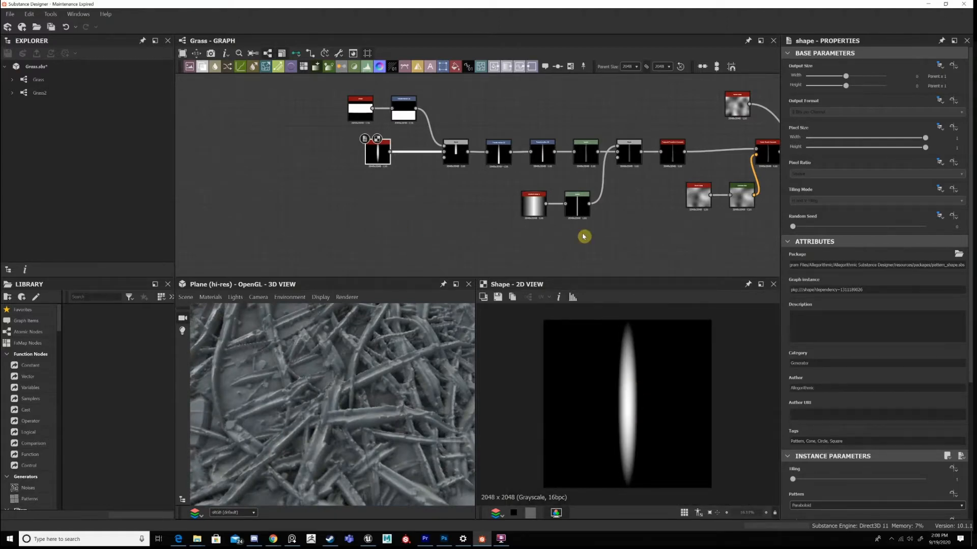
Review the elongated Shape node's instance parameters, such as its Pattern and Size.
left_click(434, 214)
scroll(864, 464, "down", 5)
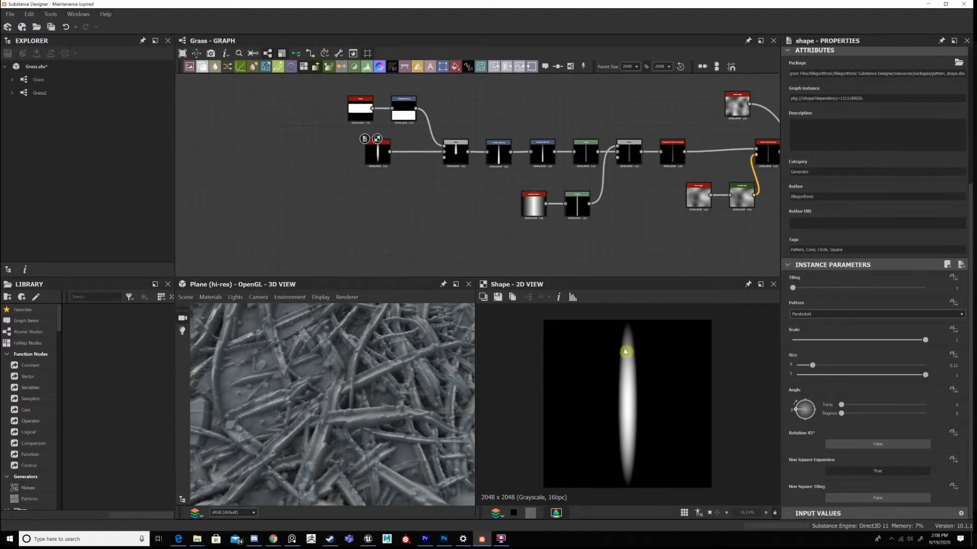
middle_click_drag(406, 131, 395, 147)
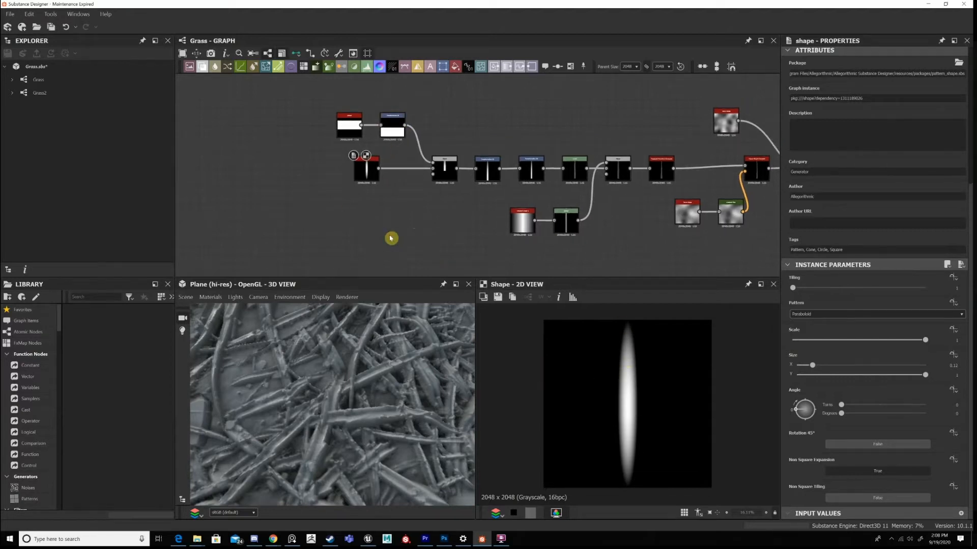
Add a Waveform 1 node below the elongated Shape node.
key("space")
type("wave")
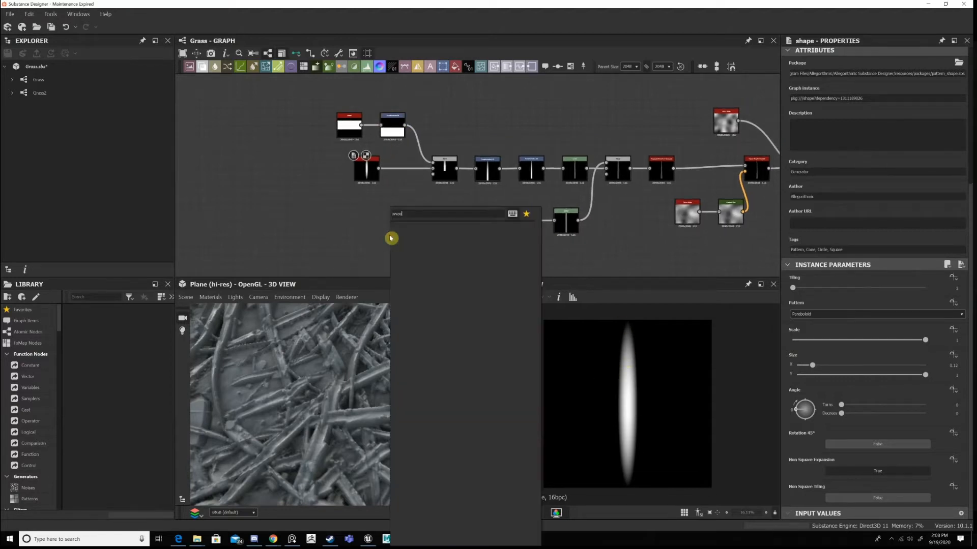
key("BackSpace")
key("BackSpace")
key("BackSpace")
type("aveform")
key("Return")
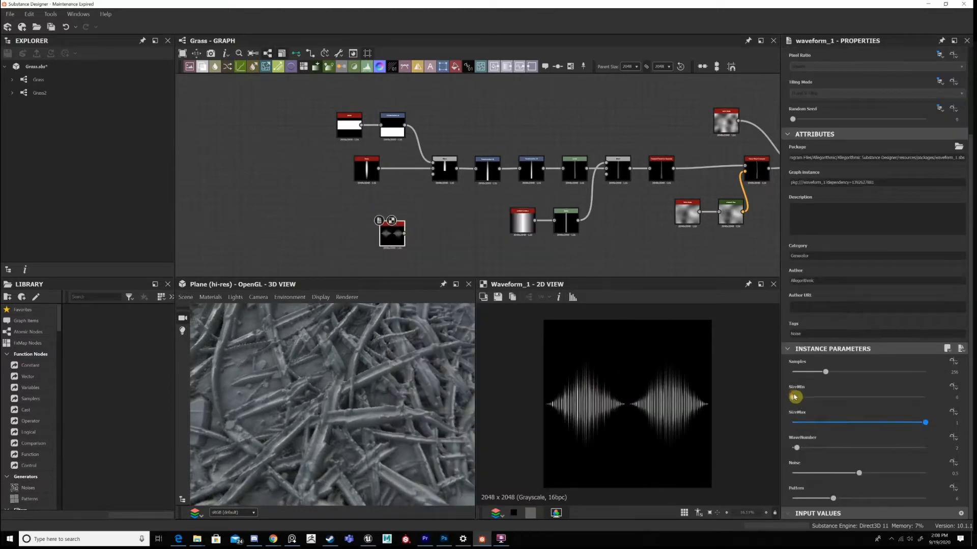
Set the Waveform's SizeMax to 0.21, WaveNumber to 1 and Noise to 0, and lower its Samples.
left_click_drag(795, 397, 820, 399)
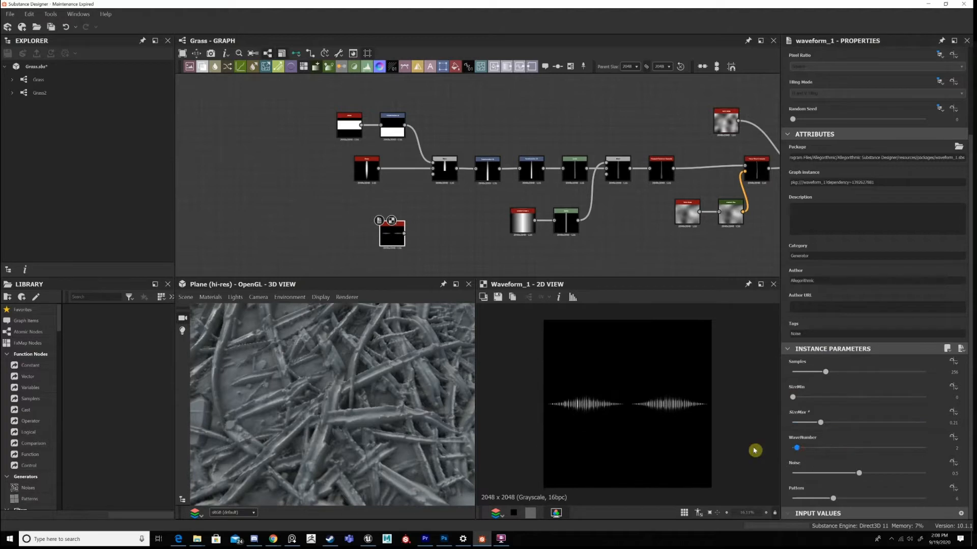
left_click_drag(797, 448, 788, 452)
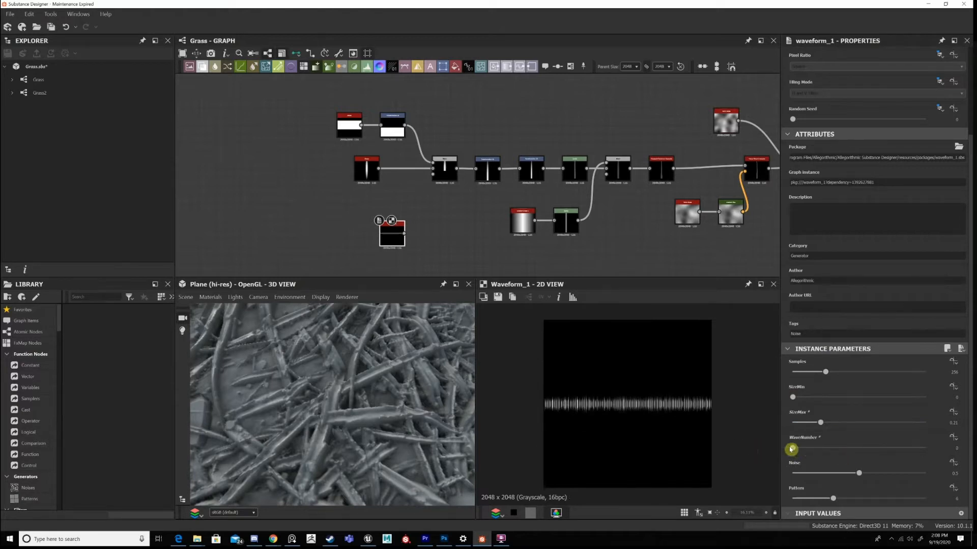
left_click_drag(790, 377, 794, 376)
left_click(800, 375)
left_click_drag(823, 474, 761, 474)
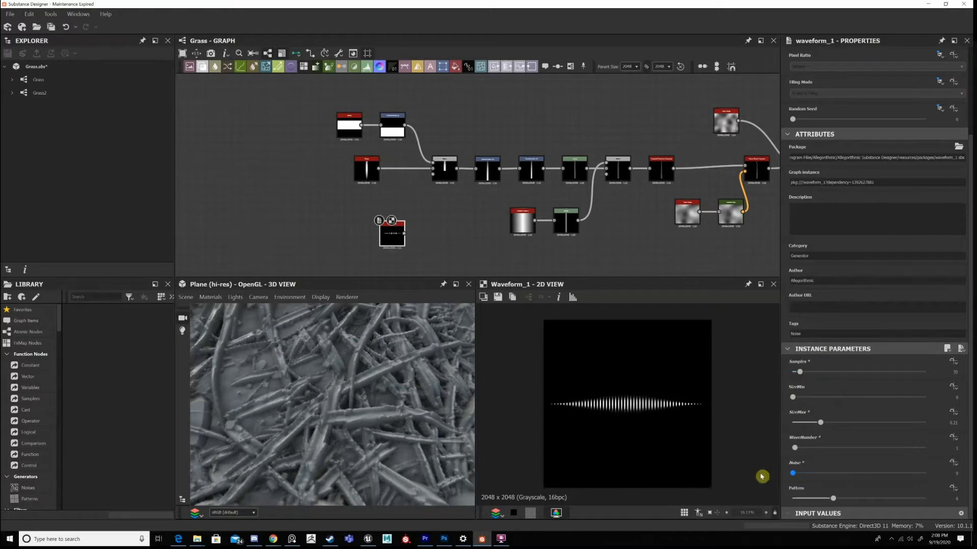
Set the Waveform's Pattern to 2 and SizeMax to 0.12, and raise Samples to smooth the outline.
left_click_drag(833, 498, 778, 500)
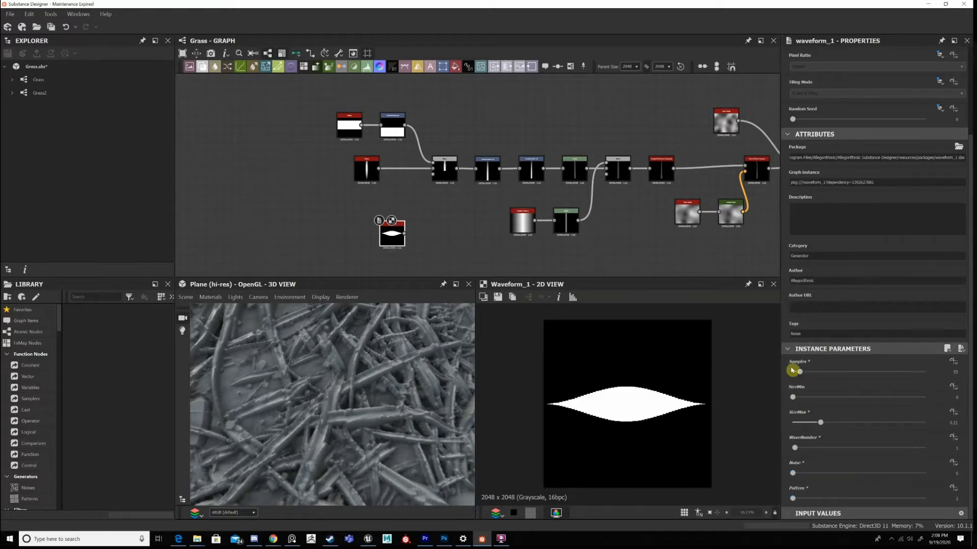
left_click_drag(801, 371, 850, 372)
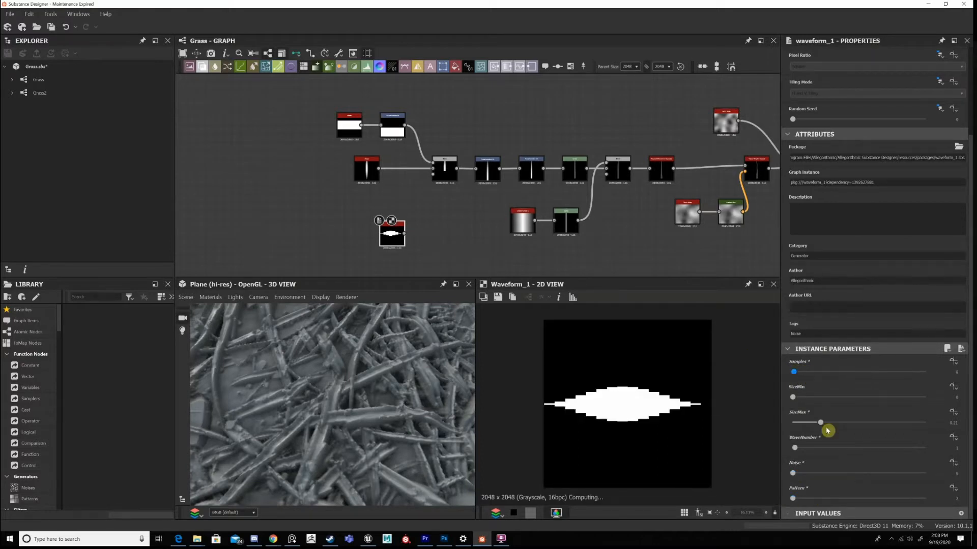
left_click_drag(809, 426, 616, 428)
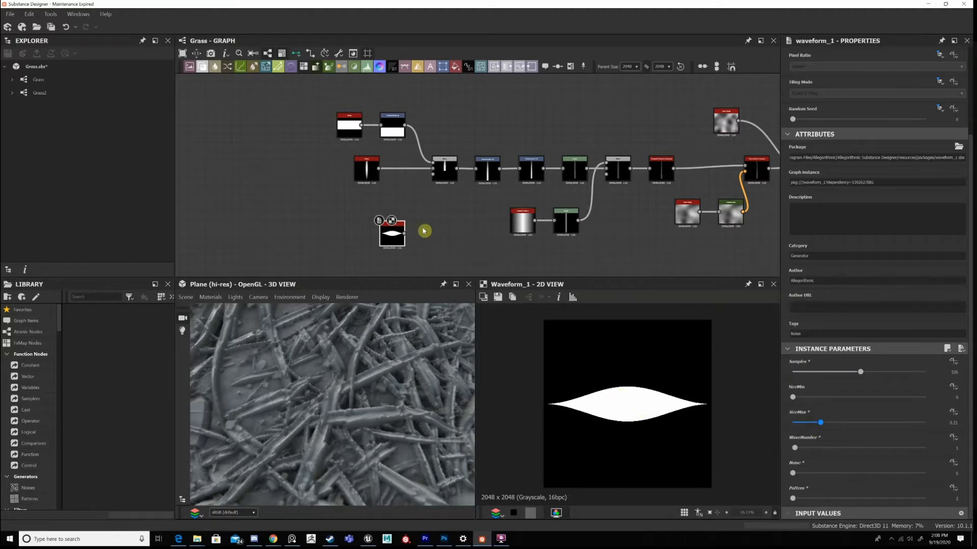
Attach a Blur node to the Waveform's output and lower its Intensity to about 2.
left_click_drag(424, 231, 364, 225)
key("space")
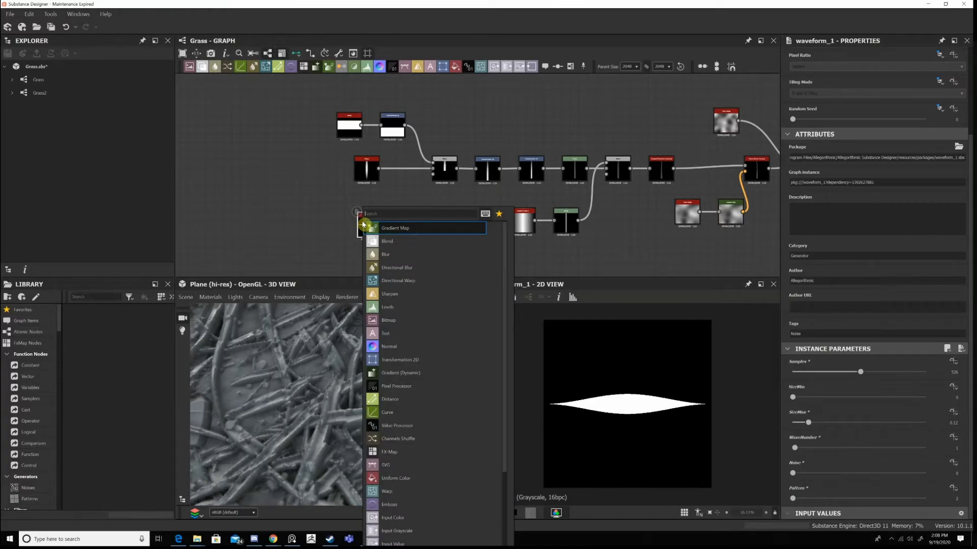
left_click(385, 254)
left_click_drag(829, 266, 801, 265)
key("ctrl+z")
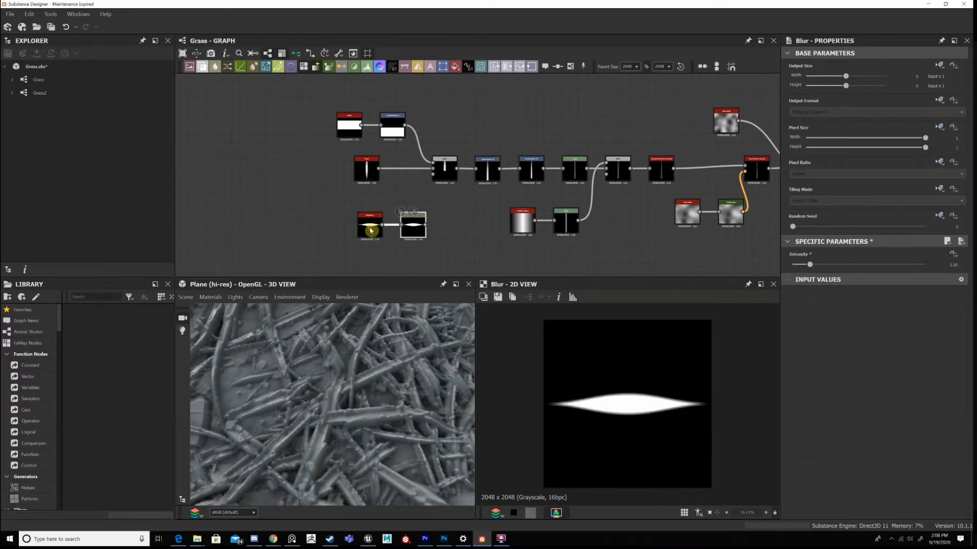
Delete the Blur and Waveform 1 nodes.
key("Delete")
left_click(366, 226)
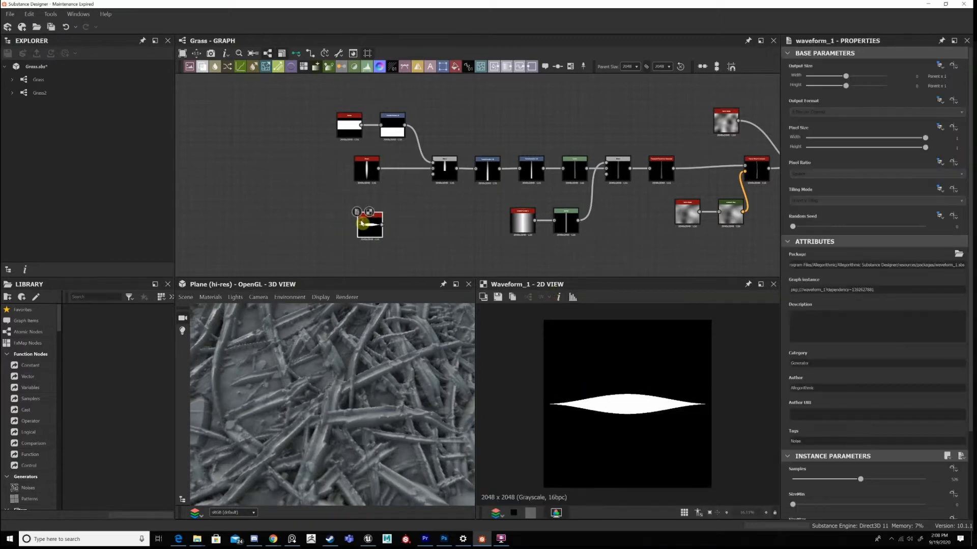
key("Delete")
Display the elongated Shape node and the Subtract Blend node it feeds in the 2D view.
left_click(372, 174)
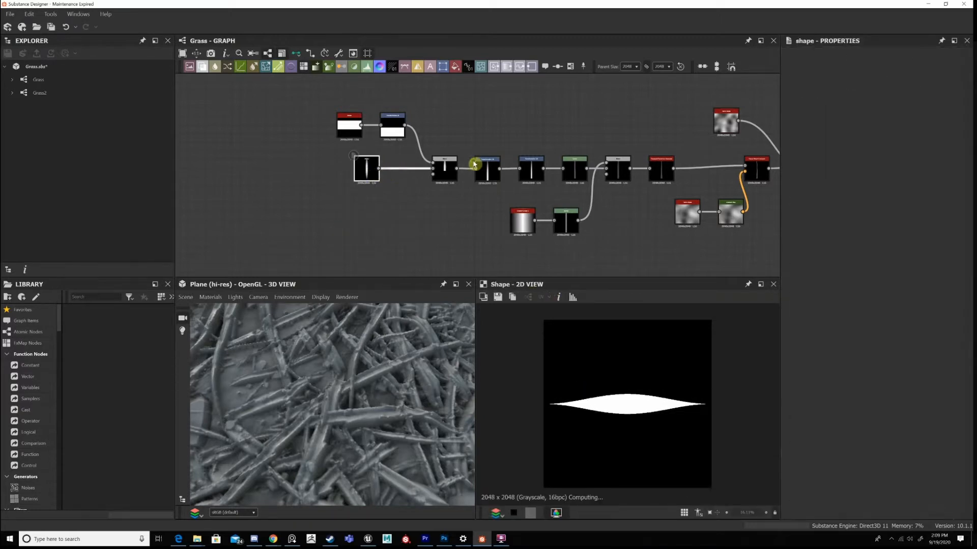
middle_click_drag(473, 163, 449, 164)
left_click(410, 175)
scroll(410, 174, "up", 3)
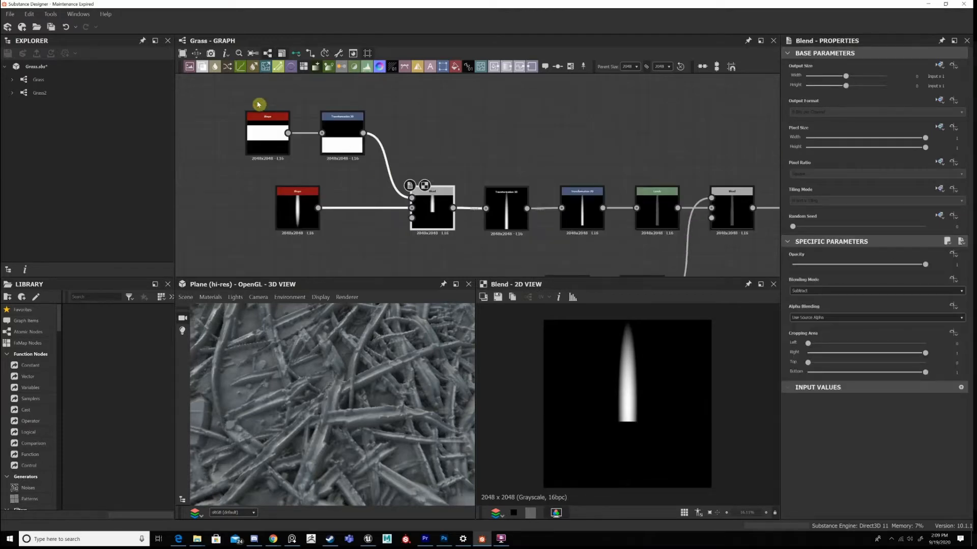
Inspect the square Shape node and its Transformation 2D node, following their connection into the Subtract Blend.
left_click(271, 142)
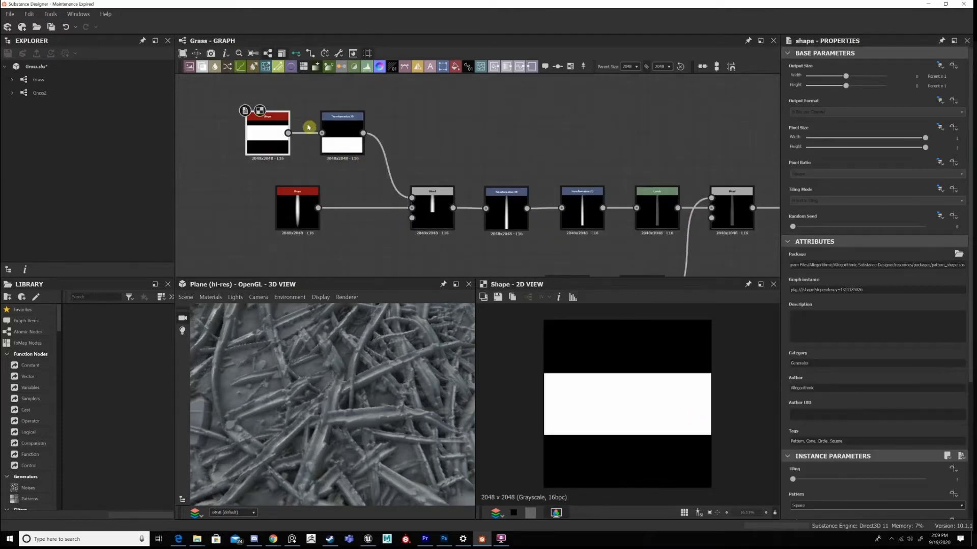
left_click(346, 127)
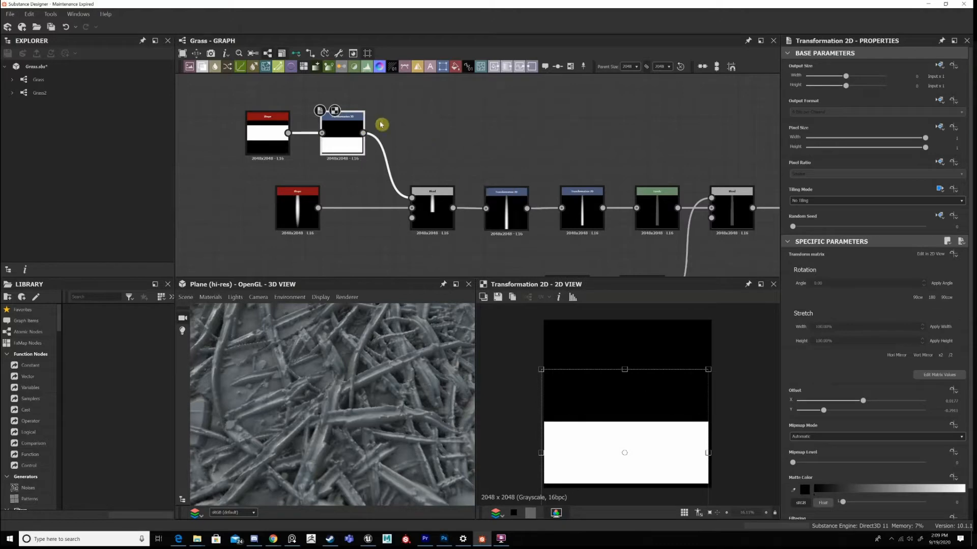
middle_click_drag(381, 125, 423, 186)
middle_click_drag(477, 265, 496, 220)
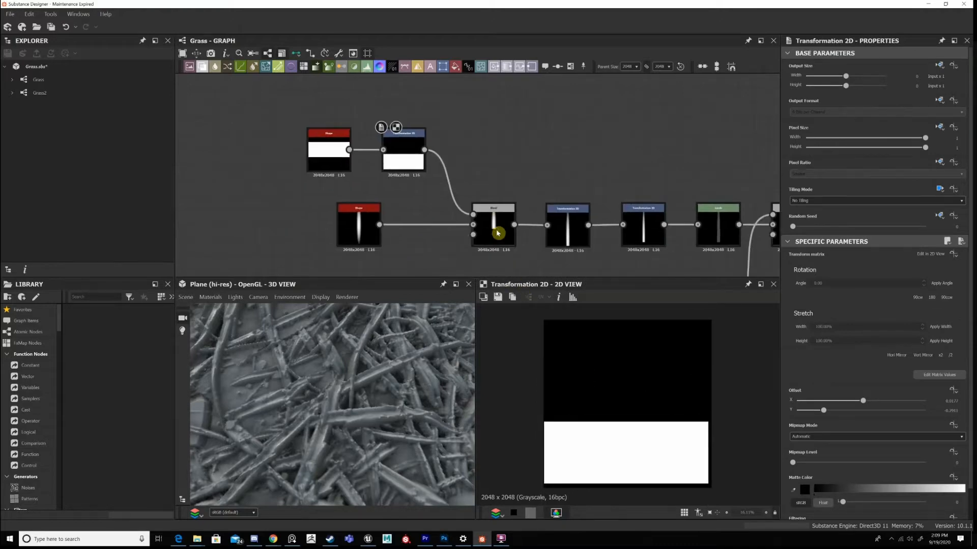
key("space")
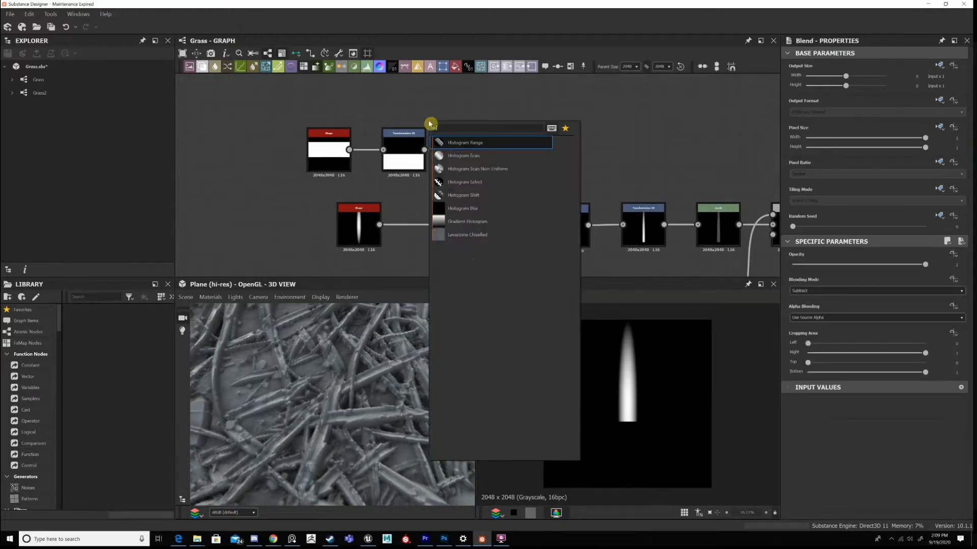
type("histo")
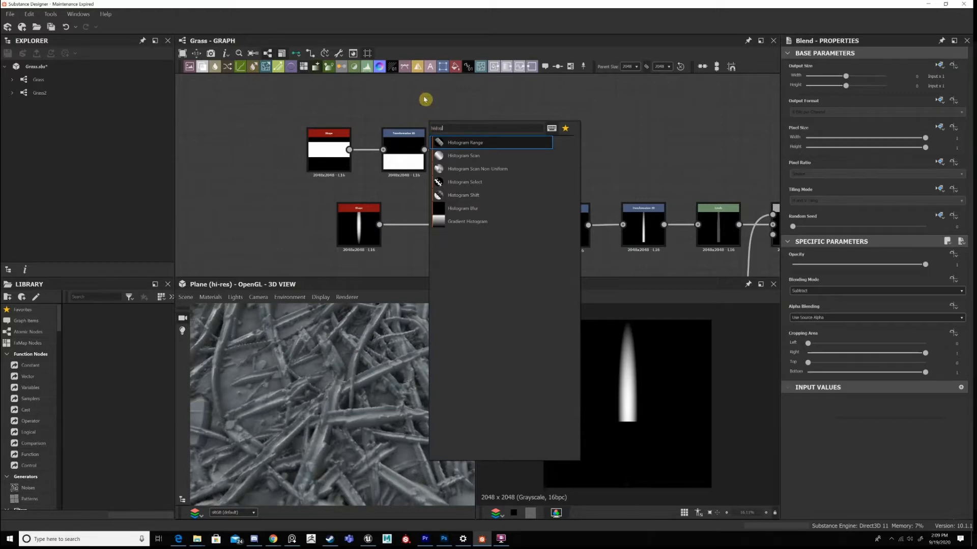
key("Return")
key("space")
type("hi")
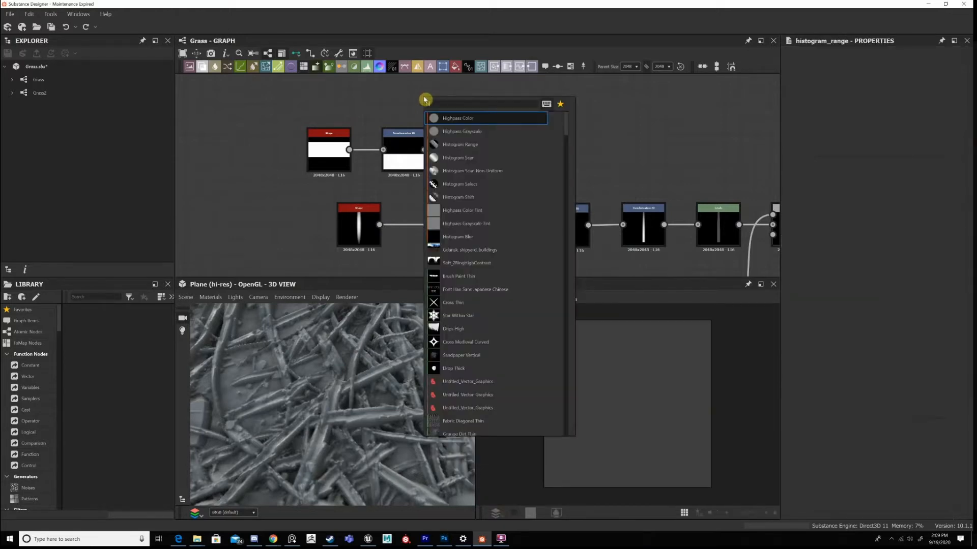
type("sot")
Switch the graph's links to right-angled routing.
left_click(309, 55)
middle_click_drag(363, 126, 361, 140)
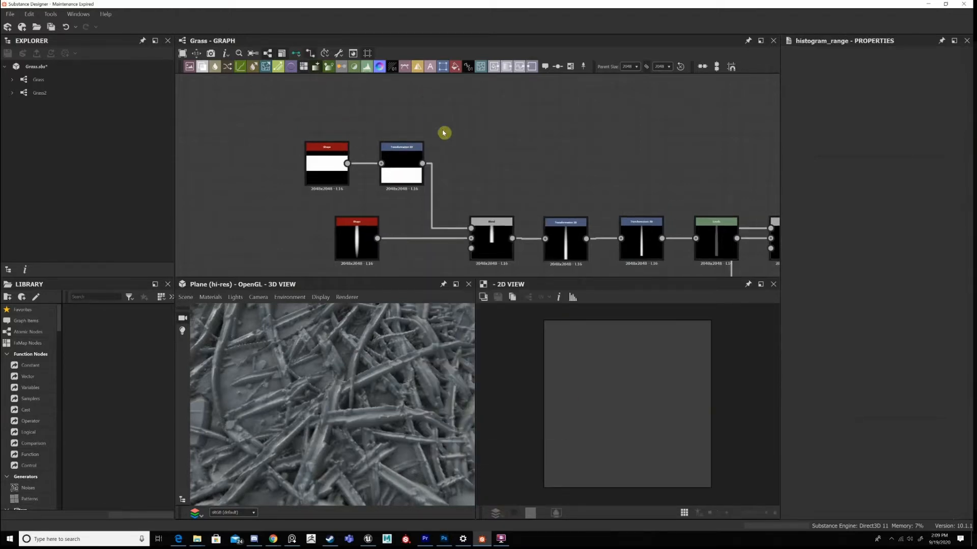
middle_click_drag(421, 124, 380, 146)
key("ctrl+z")
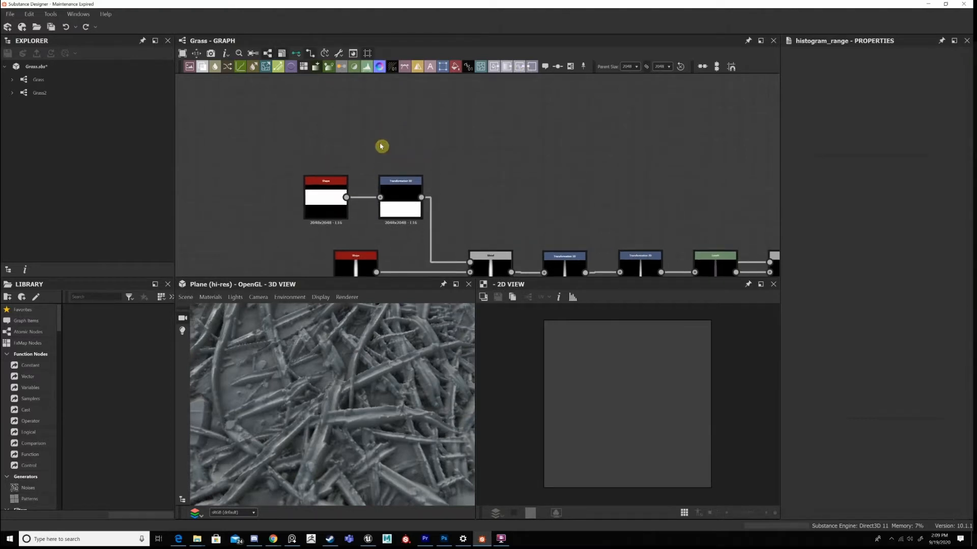
Add a Gradient Linear 1 node above the square Shape node and connect a Histogram Scan node to its output.
key("space")
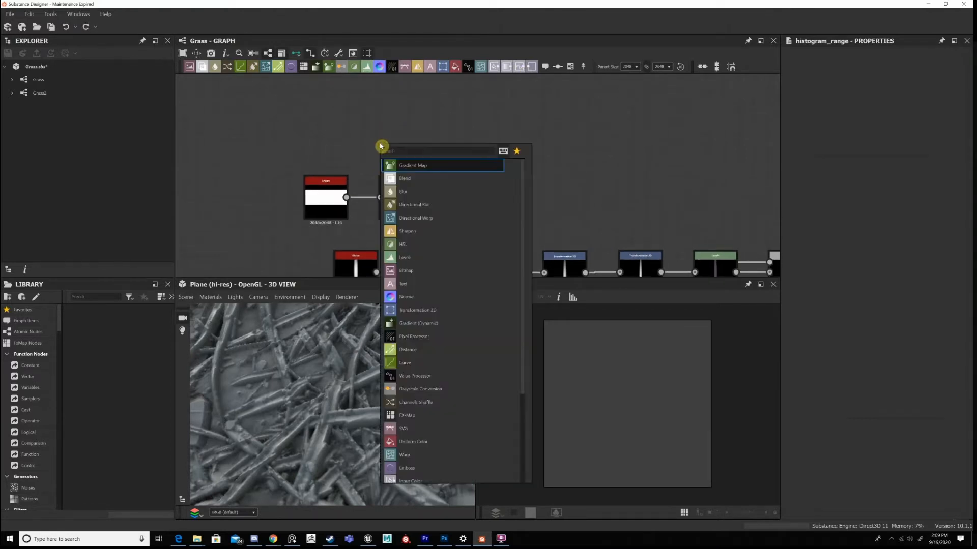
type("gradient")
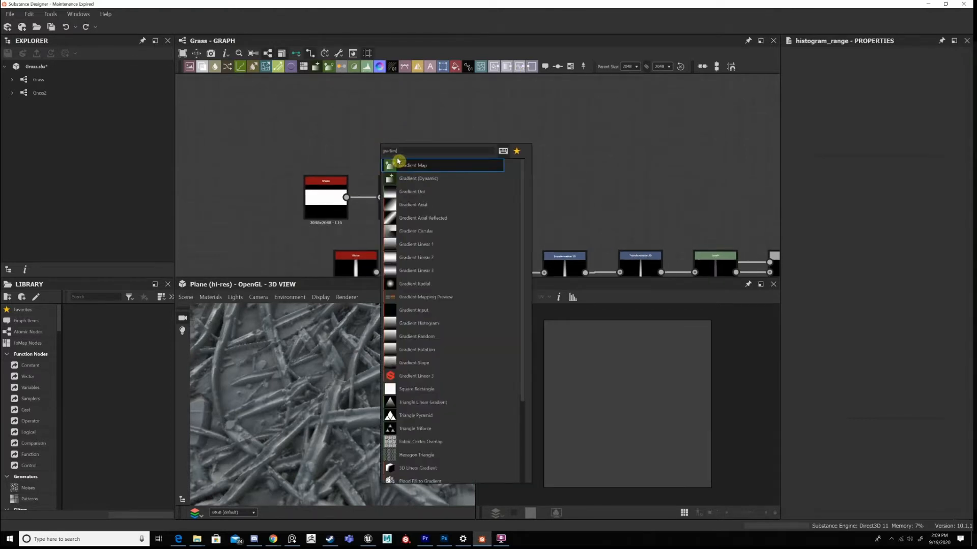
left_click(416, 244)
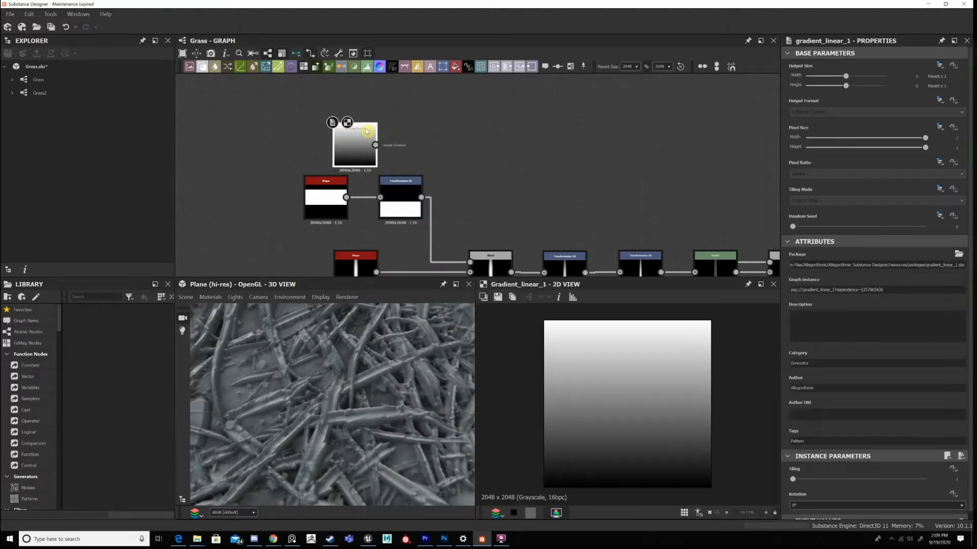
key("space")
type("hist")
left_click(409, 166)
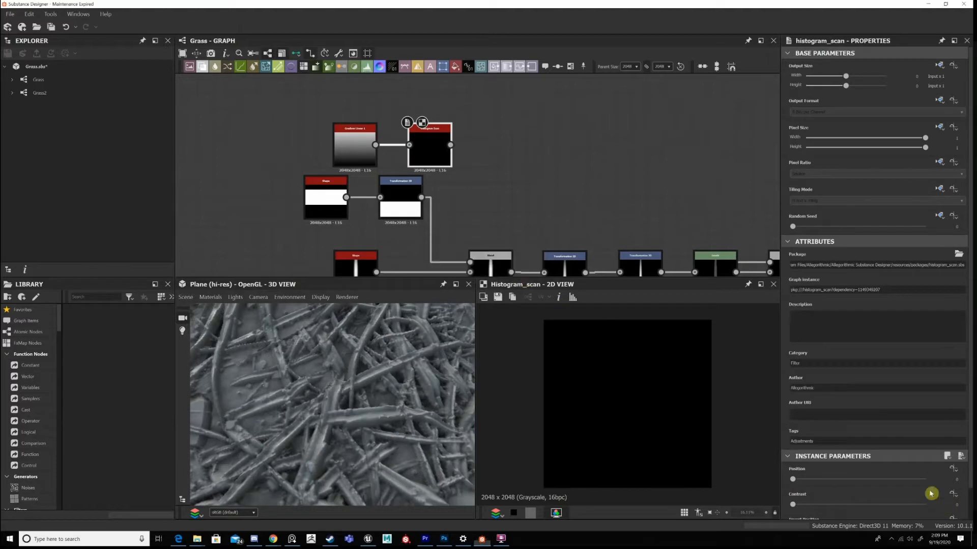
Set the Histogram Scan's position to 0.5 and raise its contrast to the maximum for a hard half-and-half mask.
left_click(958, 506)
type("0.5")
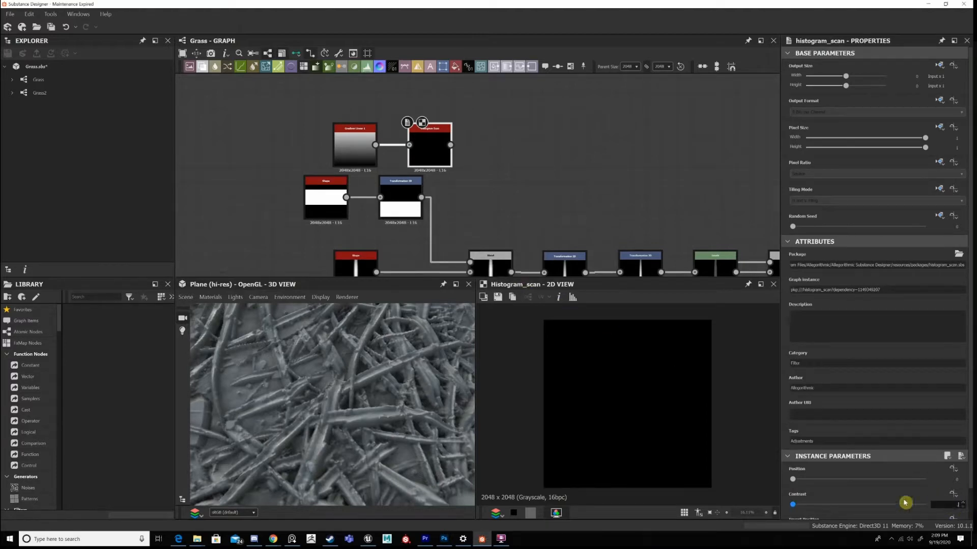
key("Return")
left_click(925, 479)
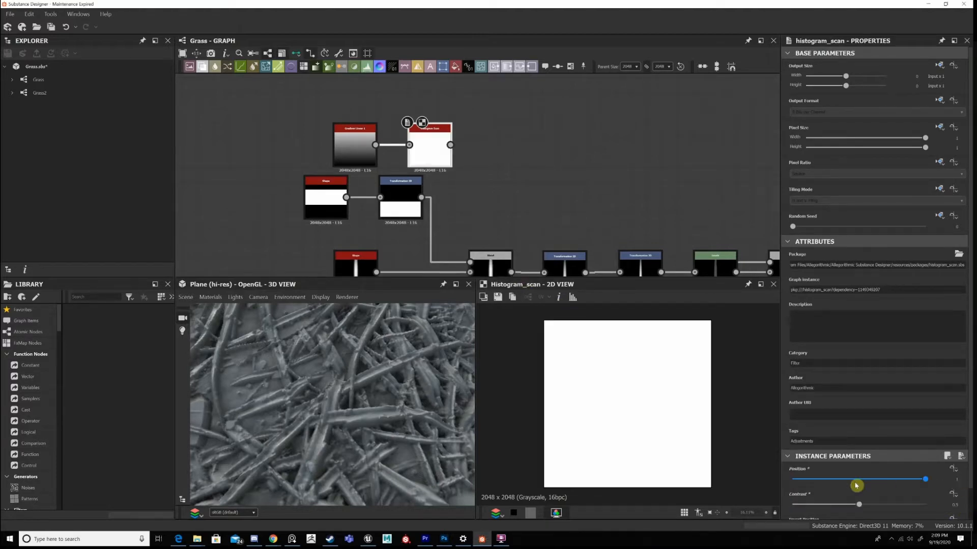
left_click(857, 483)
left_click(955, 480)
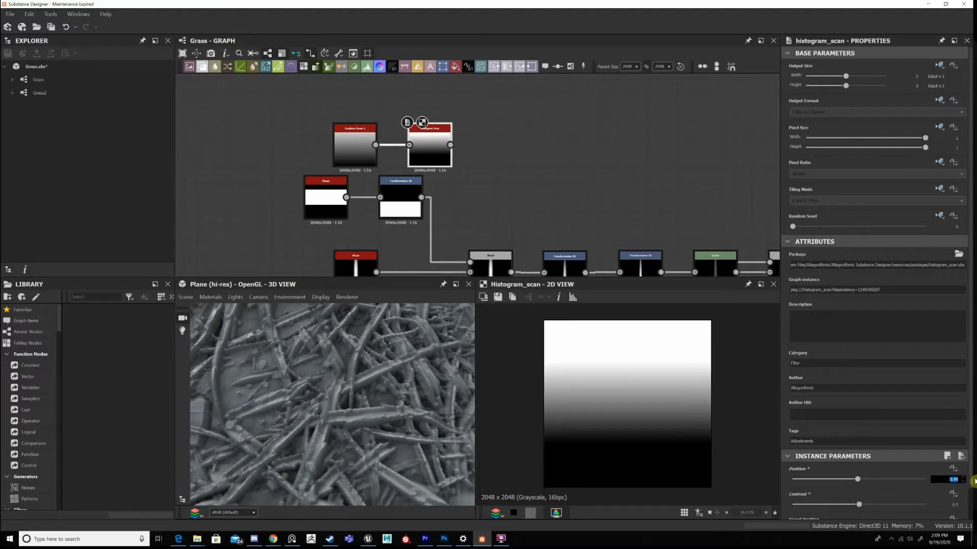
type("0.5")
key("Return")
left_click_drag(869, 508, 925, 505)
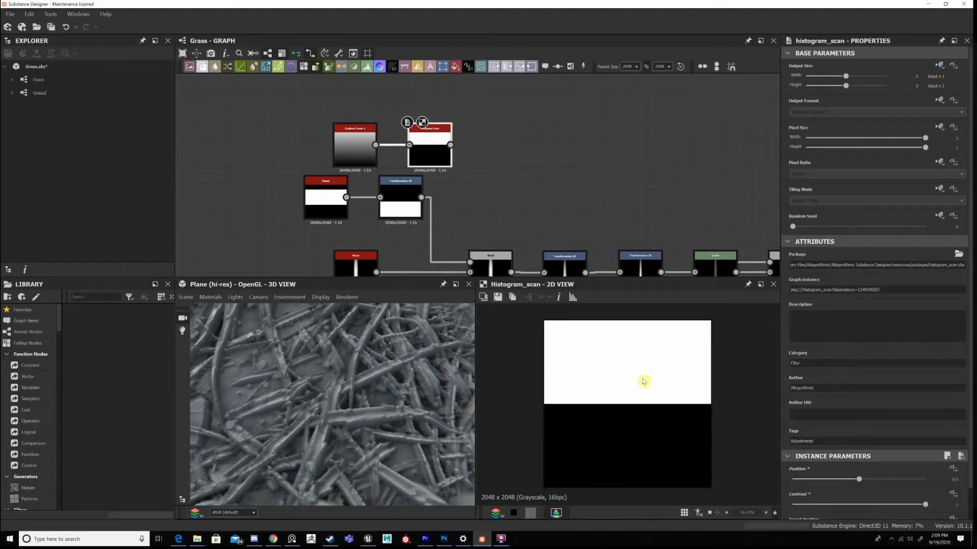
Feed the Histogram Scan into the Subtract Blend in place of the Transformation 2D and display the Blend.
middle_click_drag(554, 206, 537, 168)
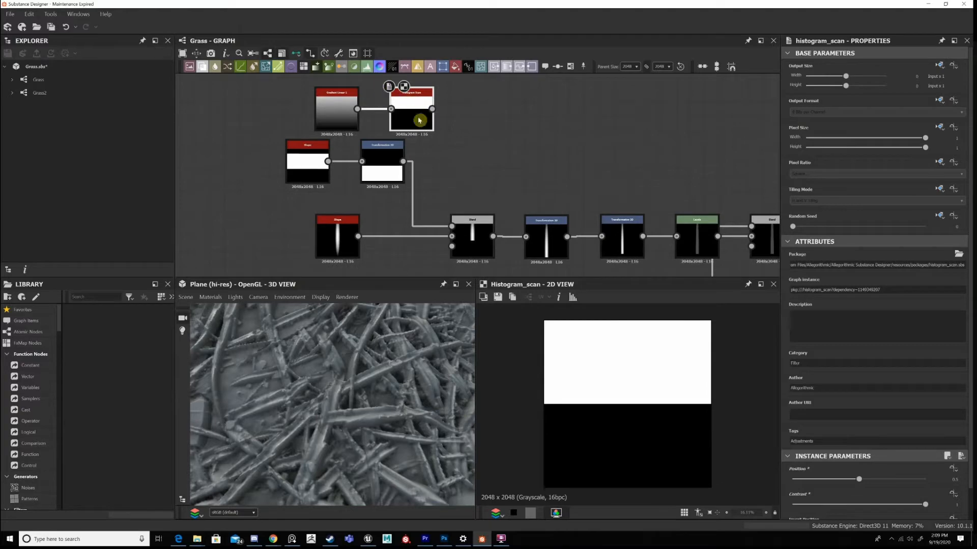
double_click(473, 233)
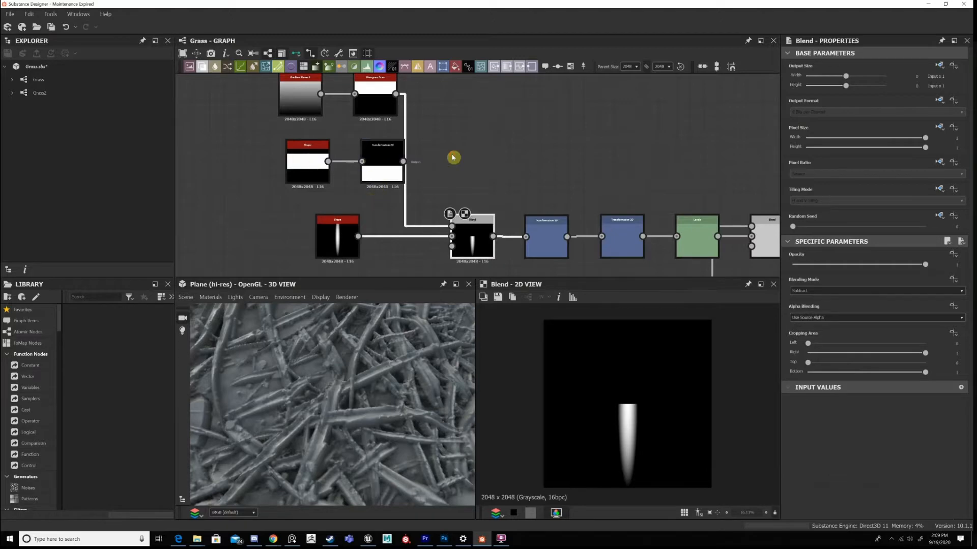
Reconnect the Transformation 2D to the Subtract Blend and delete the Gradient Linear 1 and Histogram Scan nodes.
double_click(395, 161)
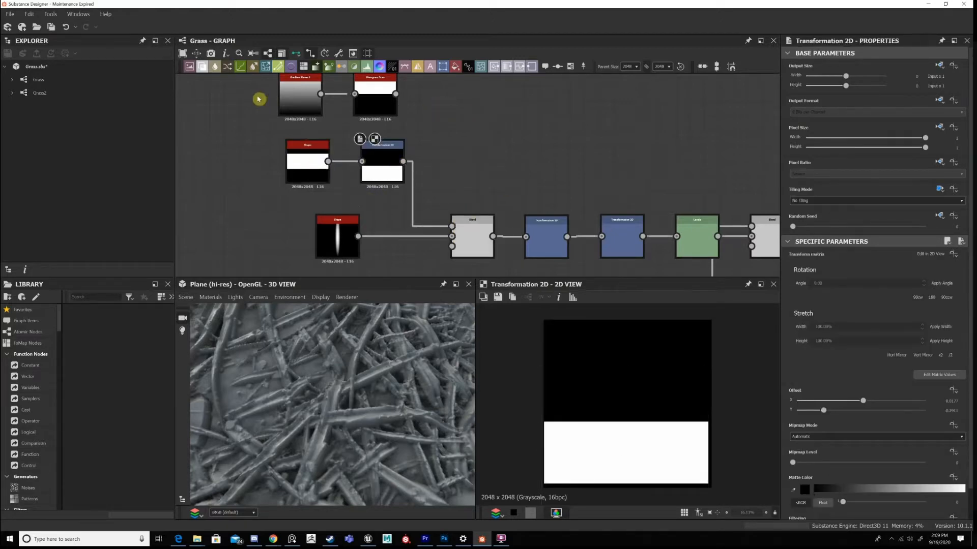
key("Delete")
Display the Subtract Blend and examine its two inputs and blending mode, alongside the grass in the 3D view.
double_click(480, 225)
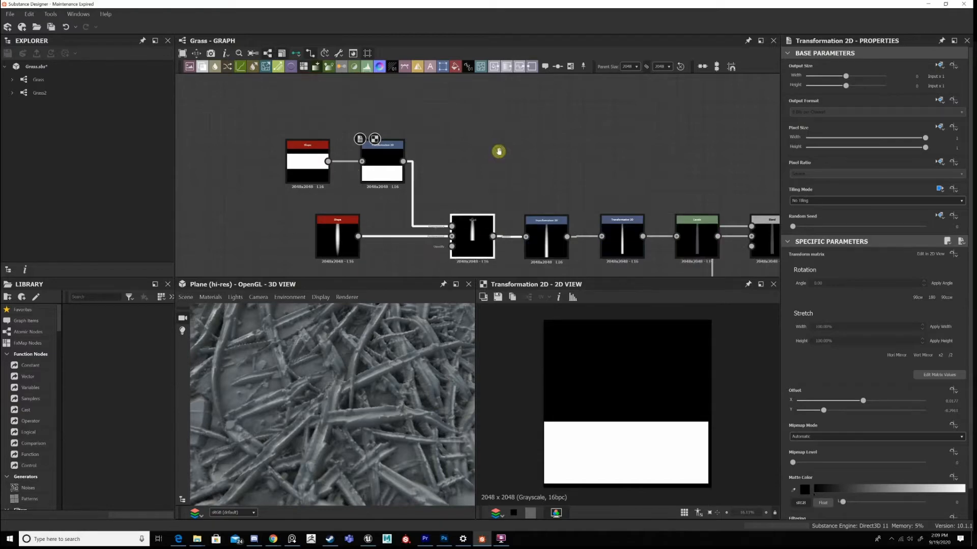
middle_click_drag(497, 150, 465, 99)
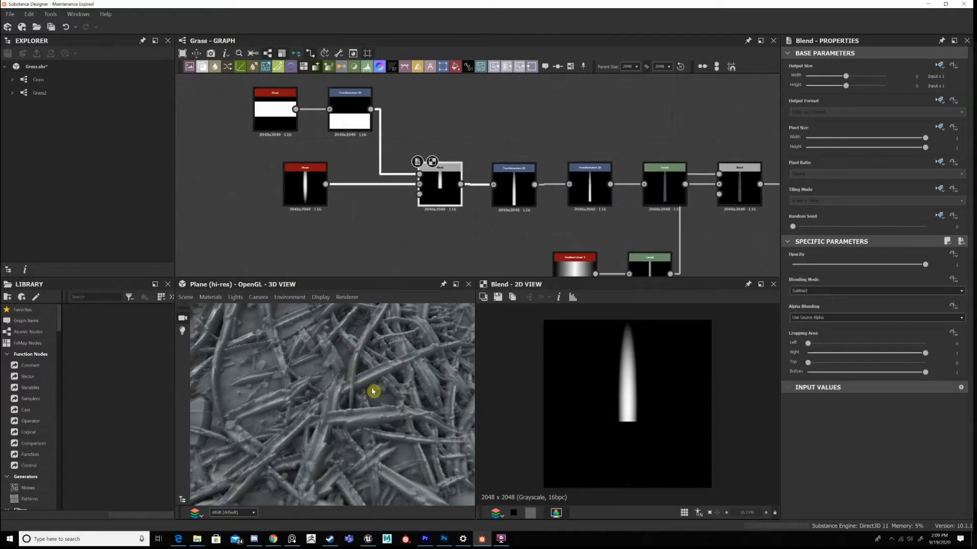
scroll(372, 392, "down", 6)
scroll(461, 170, "up", 4)
middle_click_drag(460, 170, 423, 115)
scroll(509, 196, "down", 3)
middle_click_drag(508, 196, 498, 184)
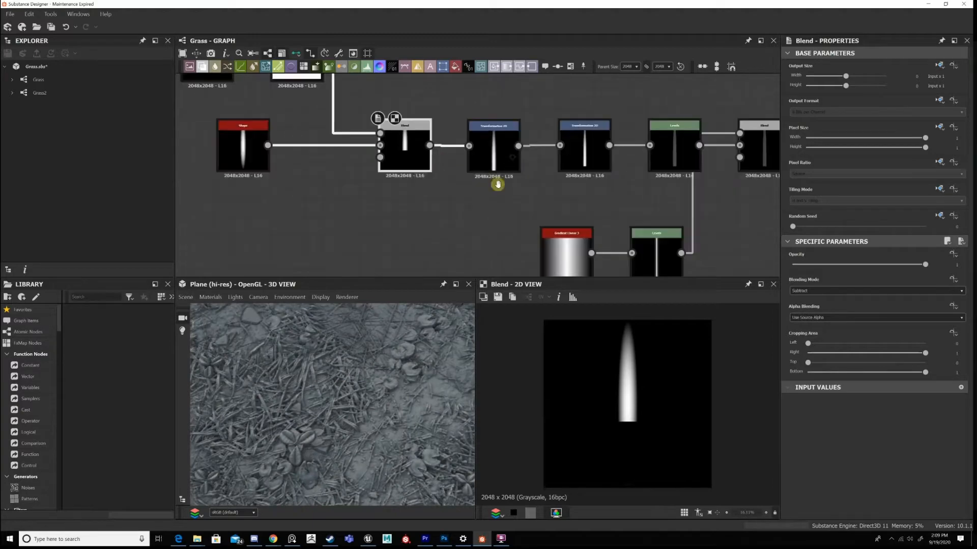
middle_click_drag(497, 135, 522, 199)
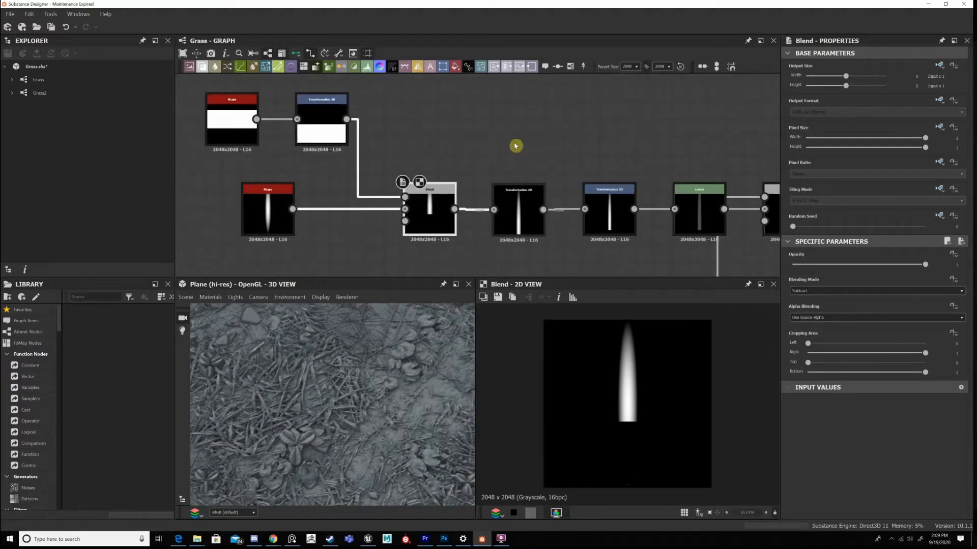
middle_click_drag(430, 137, 427, 125)
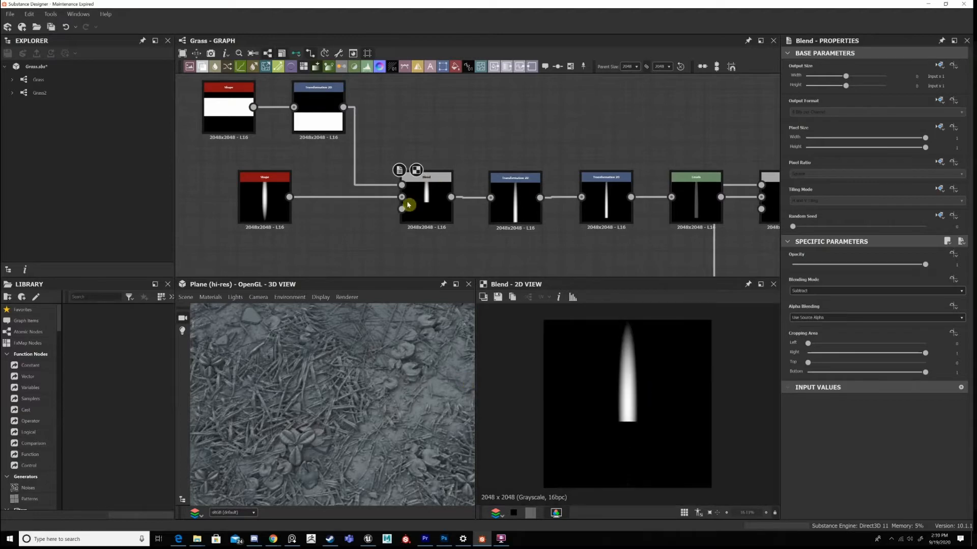
middle_click_drag(355, 107, 407, 119)
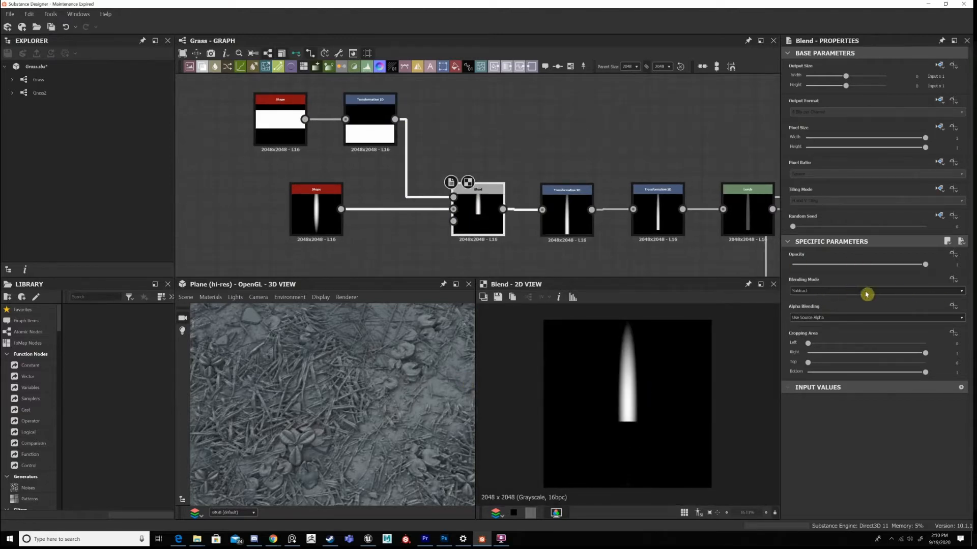
Compare the outputs and transform frames of the two Transformation 2D nodes that follow the Subtract Blend.
middle_click_drag(568, 171, 491, 142)
left_click(504, 173)
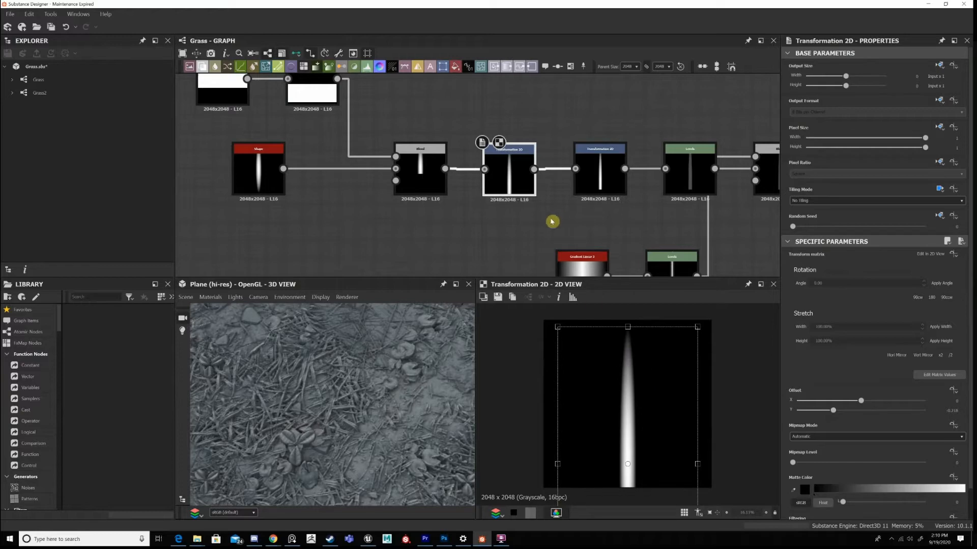
middle_click_drag(554, 221, 444, 241)
left_click(470, 189)
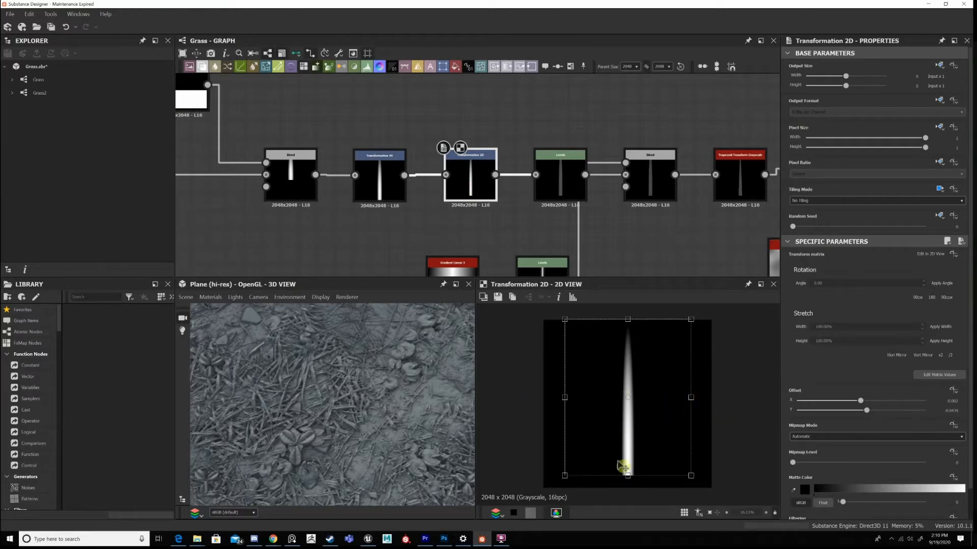
left_click(377, 200)
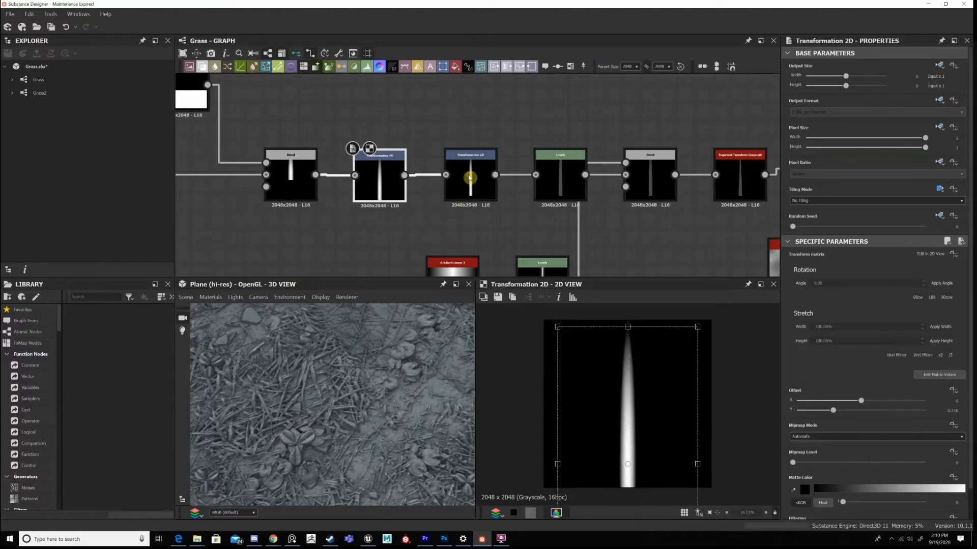
double_click(469, 178)
Display the Levels node after the second Transformation 2D and examine its histogram settings.
middle_click_drag(568, 184, 508, 157)
left_click(500, 162)
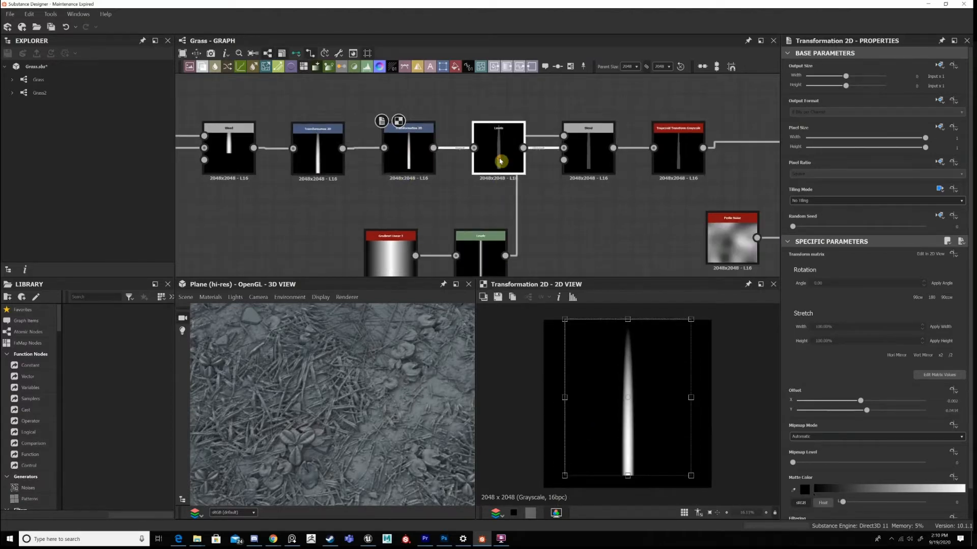
double_click(499, 161)
middle_click_drag(606, 264, 583, 276)
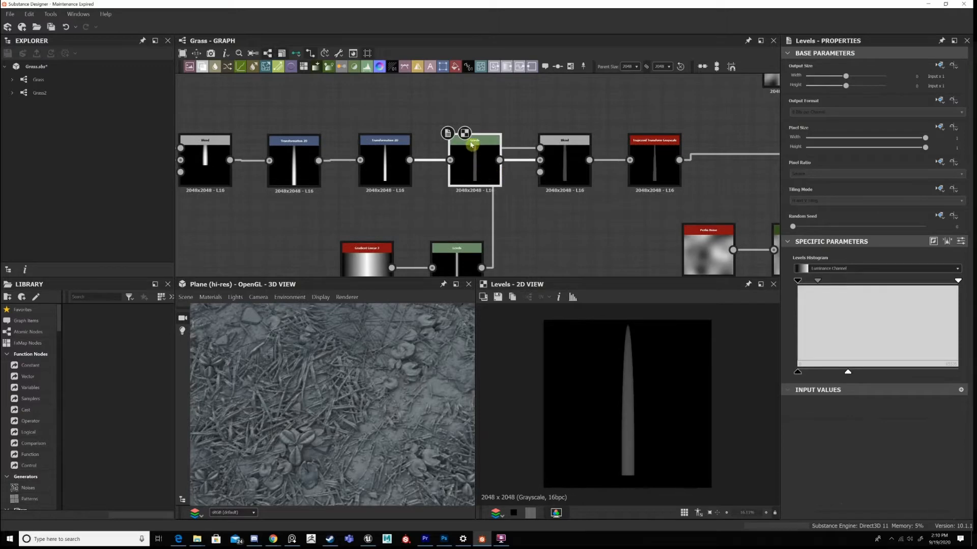
Move the second Transformation 2D and its Levels node closer to the first Transformation 2D, keeping them in line.
left_click_drag(462, 174, 443, 176)
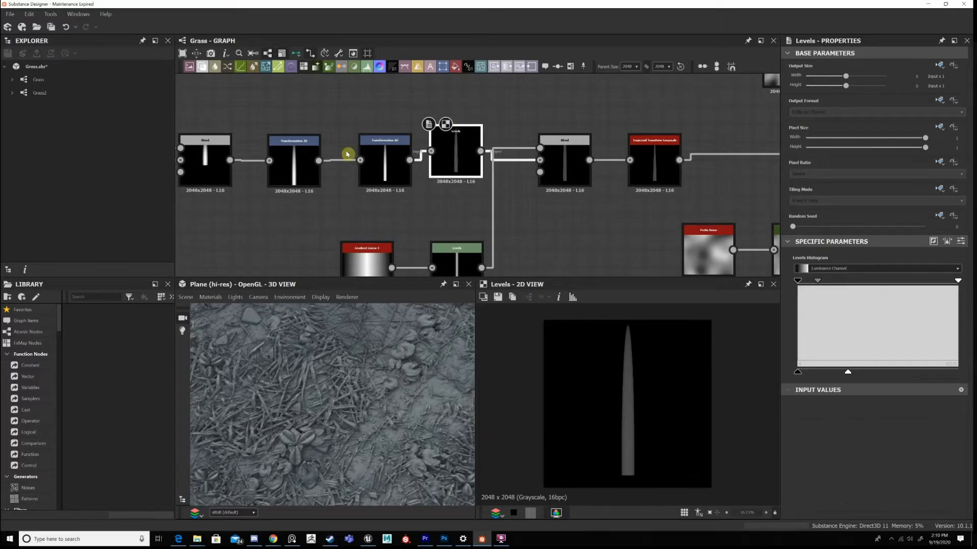
left_click_drag(372, 151, 400, 134)
left_click_drag(449, 162, 449, 152)
left_click_drag(483, 191, 374, 122)
left_click_drag(447, 155, 437, 162)
middle_click_drag(480, 182, 471, 171)
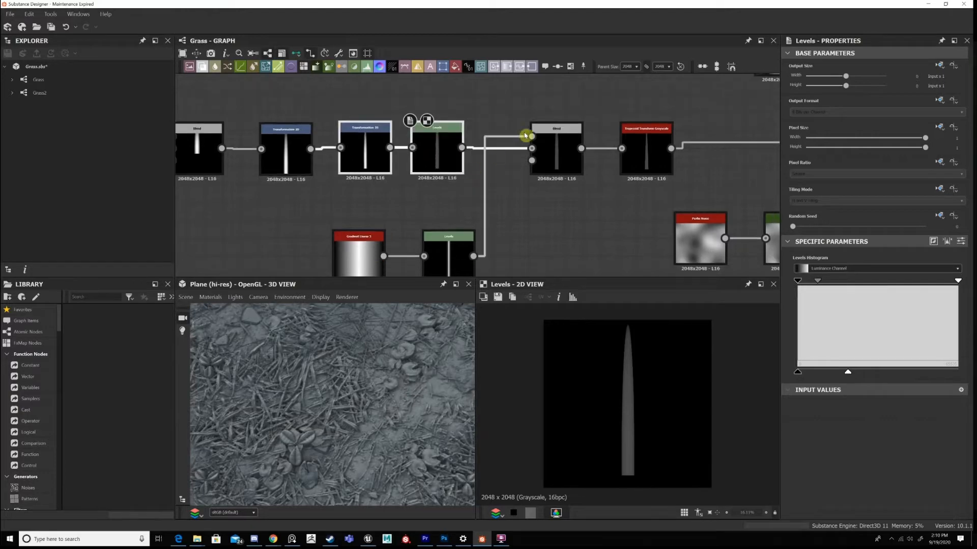
Examine the second Subtract Blend and the gradient-based Levels stripe feeding it, comparing the crease with the grass blades in 3D.
middle_click_drag(549, 146, 538, 131)
double_click(541, 140)
middle_click_drag(459, 238, 417, 219)
double_click(427, 236)
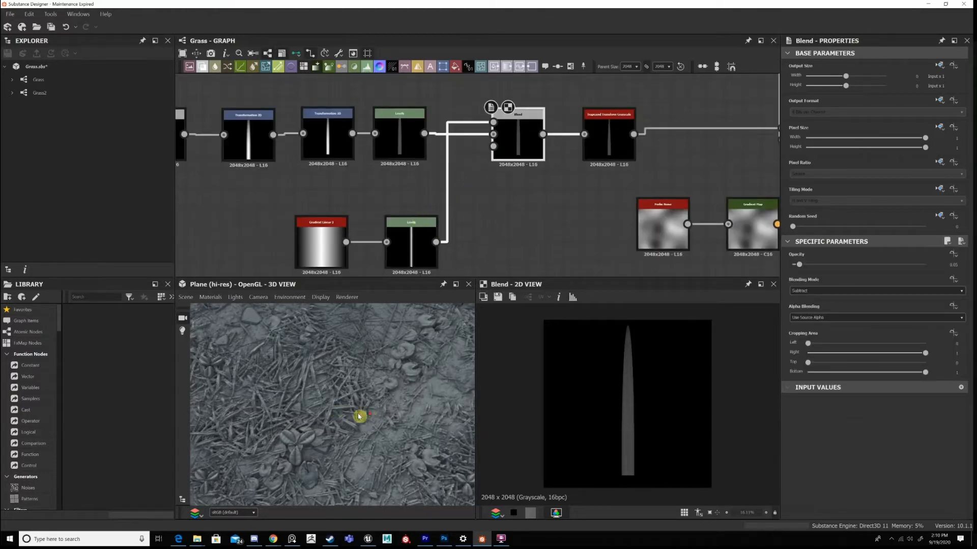
scroll(289, 425, "up", 5)
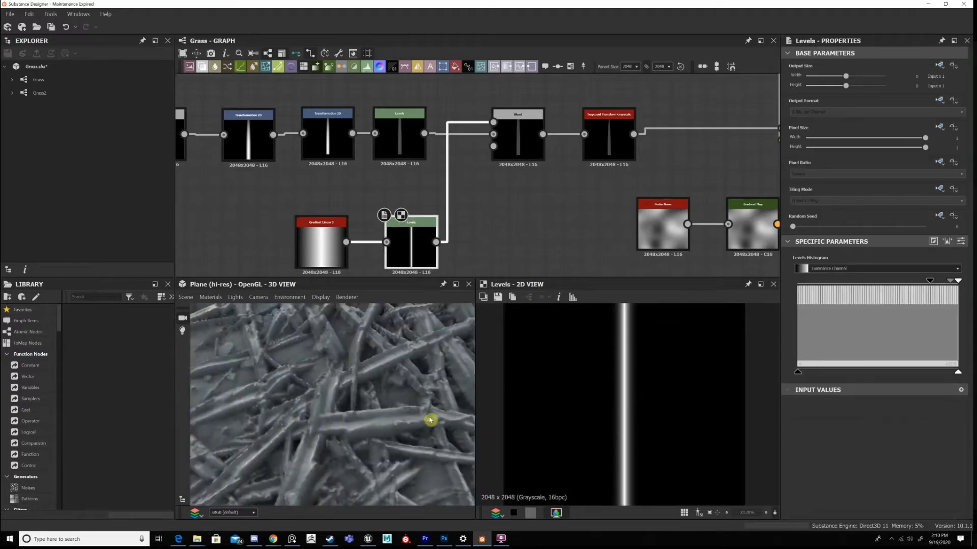
middle_click_drag(463, 417, 431, 416)
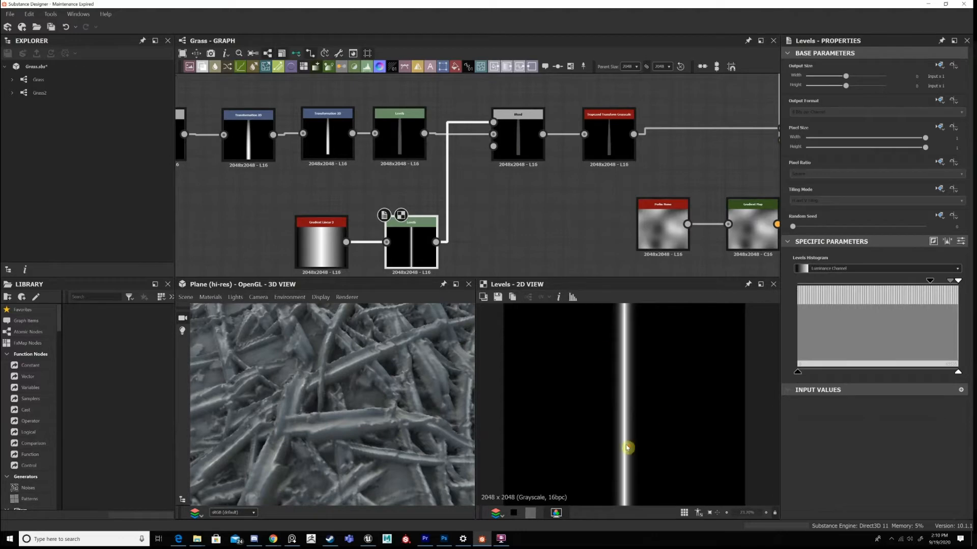
scroll(649, 407, "up", 9)
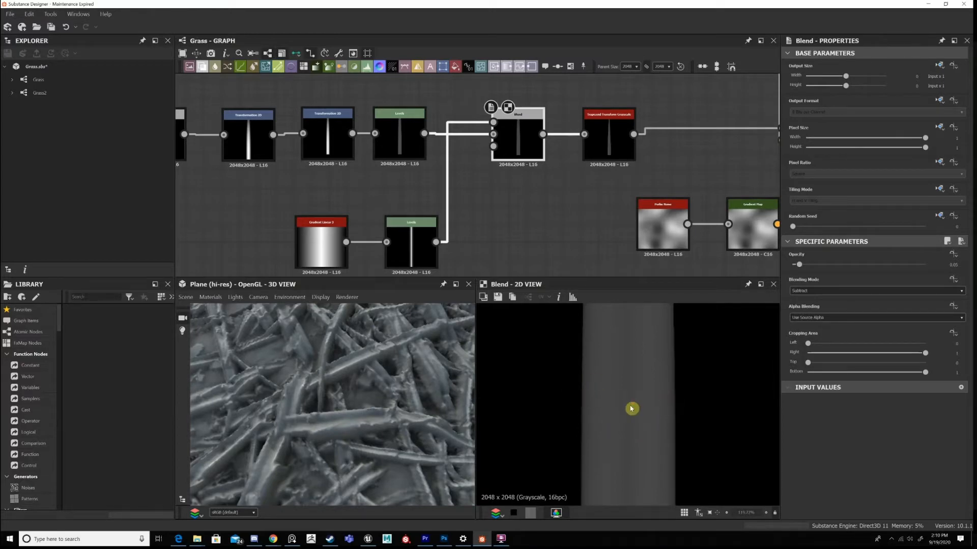
scroll(629, 384, "down", 10)
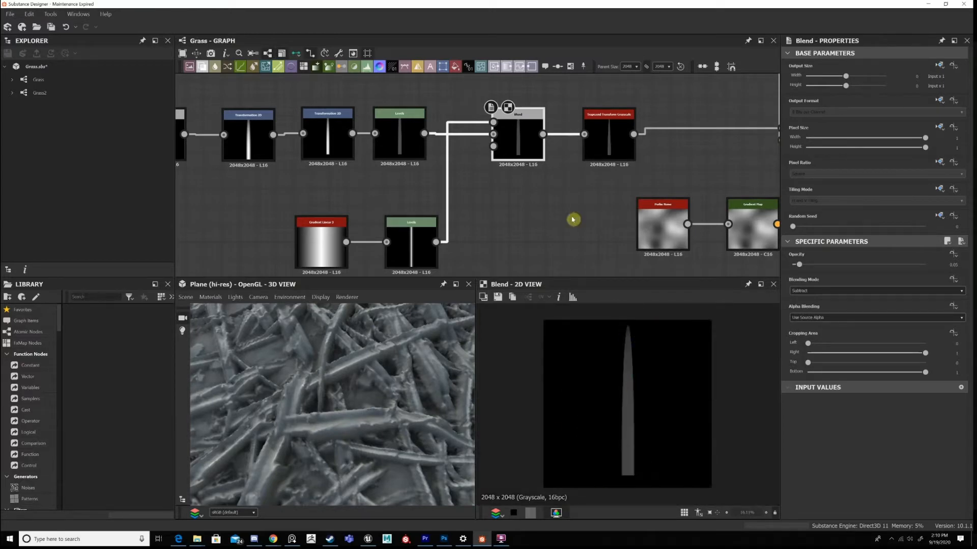
Display the Trapezoid Transform Grayscale node and compare its tapered blade with the preceding Blend's output.
middle_click_drag(594, 178, 536, 192)
double_click(550, 143)
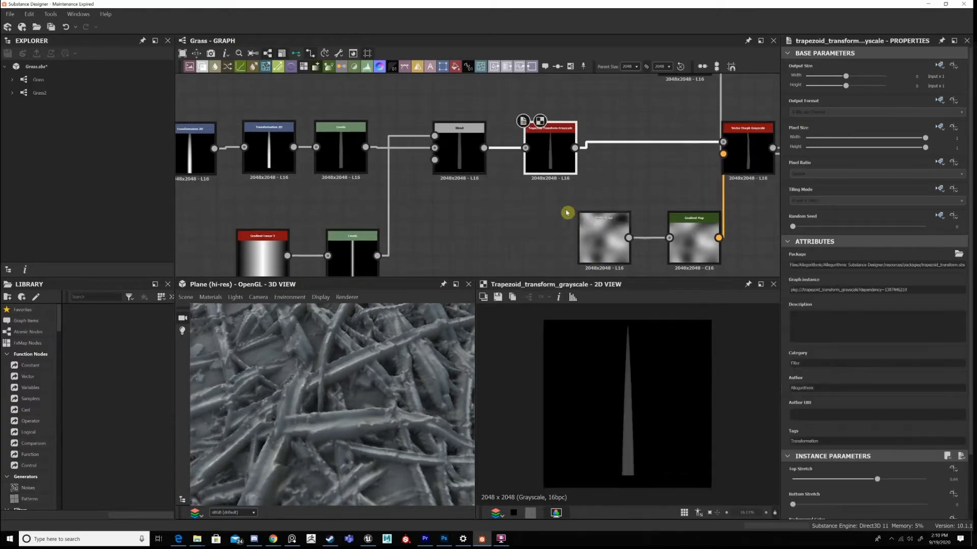
middle_click_drag(593, 171, 559, 154)
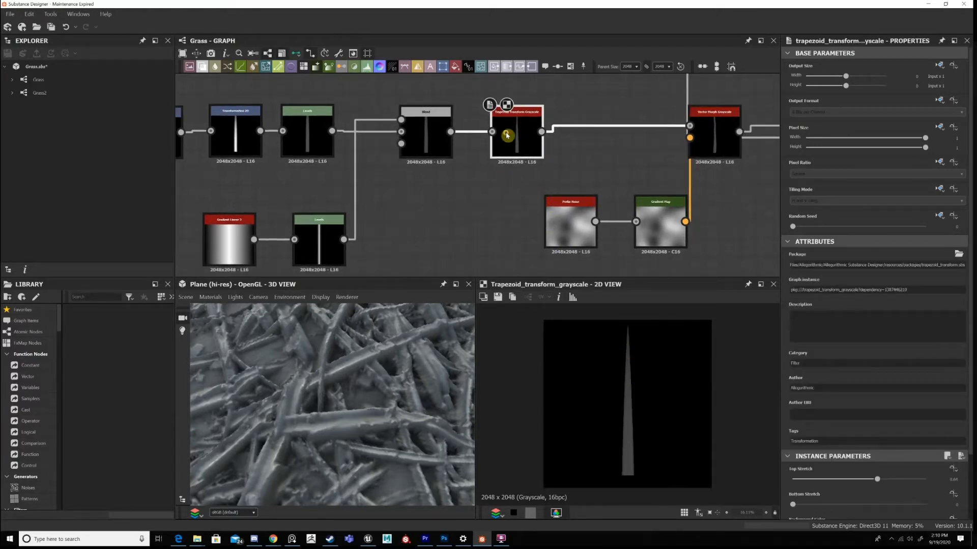
middle_click_drag(507, 135, 492, 126)
double_click(421, 134)
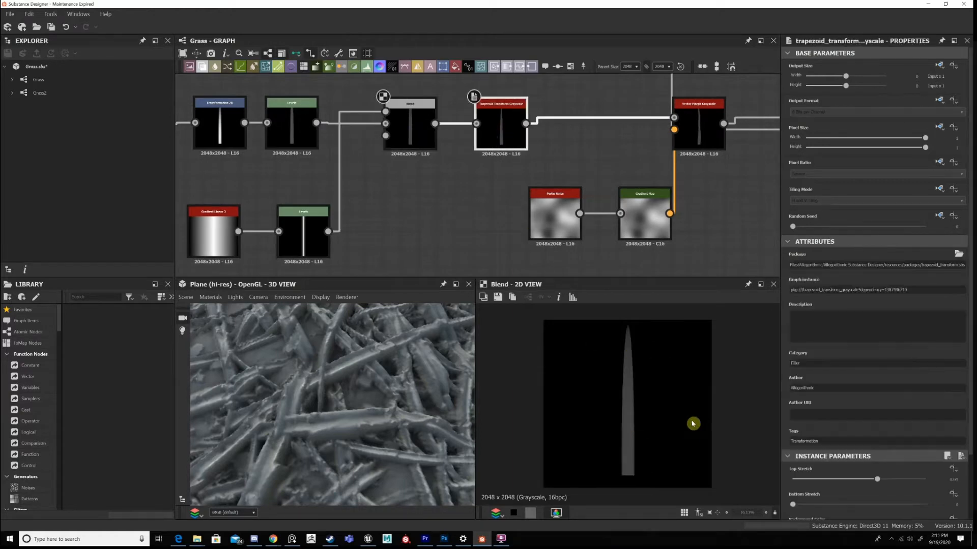
Set the Trapezoid Transform Grayscale's top stretch to 0.65 and display its output.
scroll(692, 423, "down", 3)
scroll(667, 438, "up", 3)
scroll(950, 451, "down", 1)
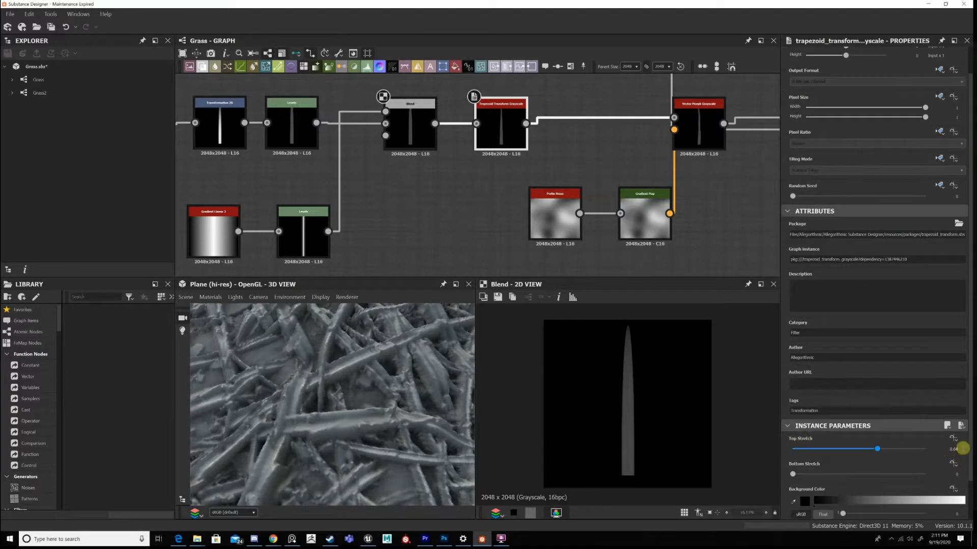
left_click(964, 450)
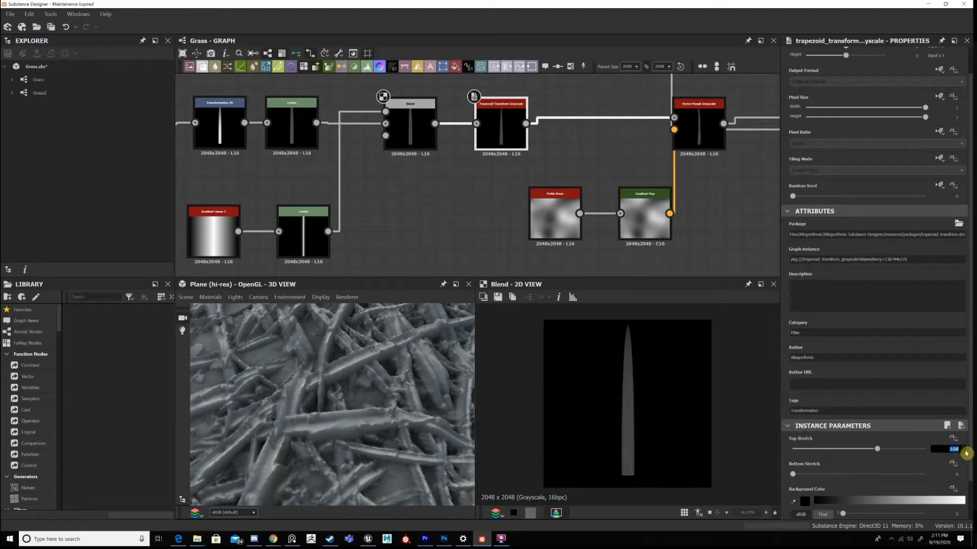
type("1")
type("0.65")
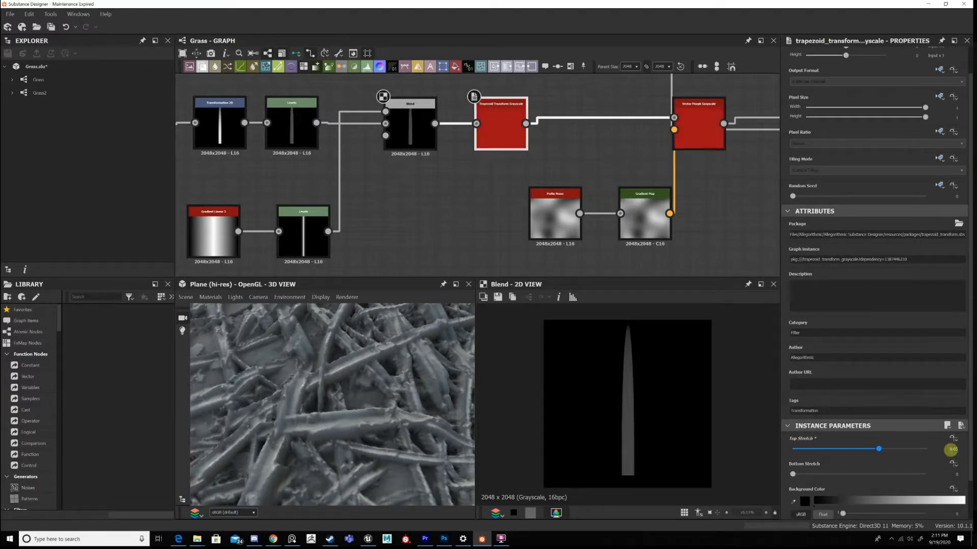
key("Return")
double_click(501, 136)
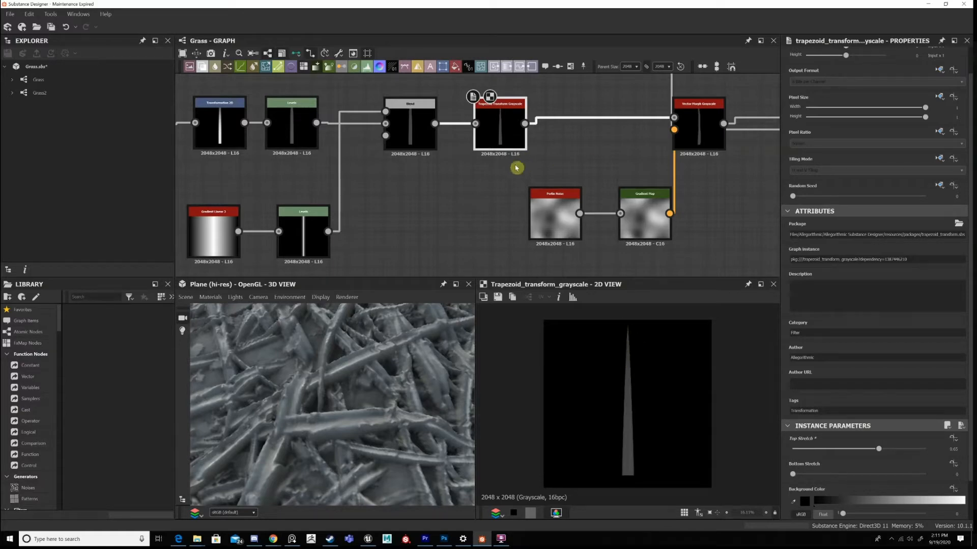
Compare the blade tip in the second Subtract Blend against the Trapezoid Transform Grayscale output once more.
middle_click_drag(516, 168, 449, 191)
left_click(343, 152)
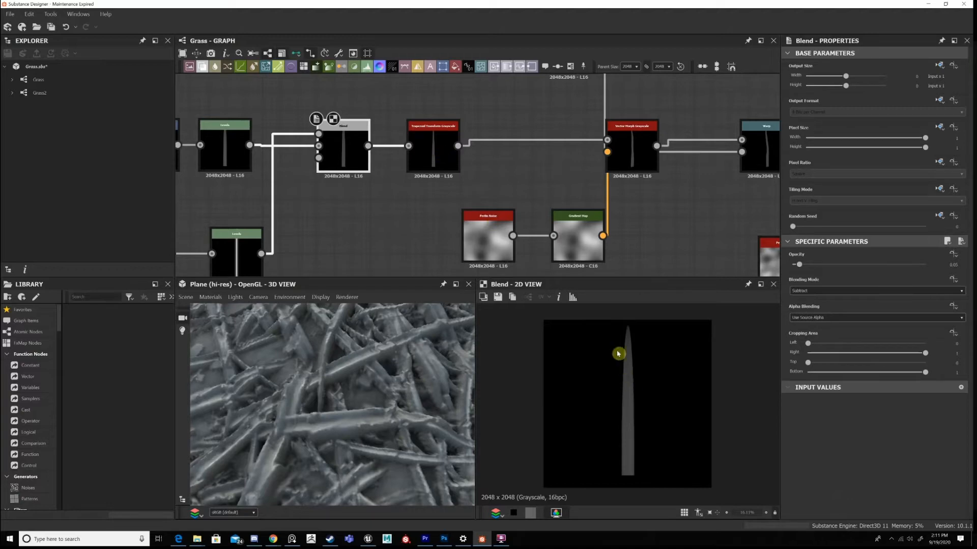
left_click(453, 151)
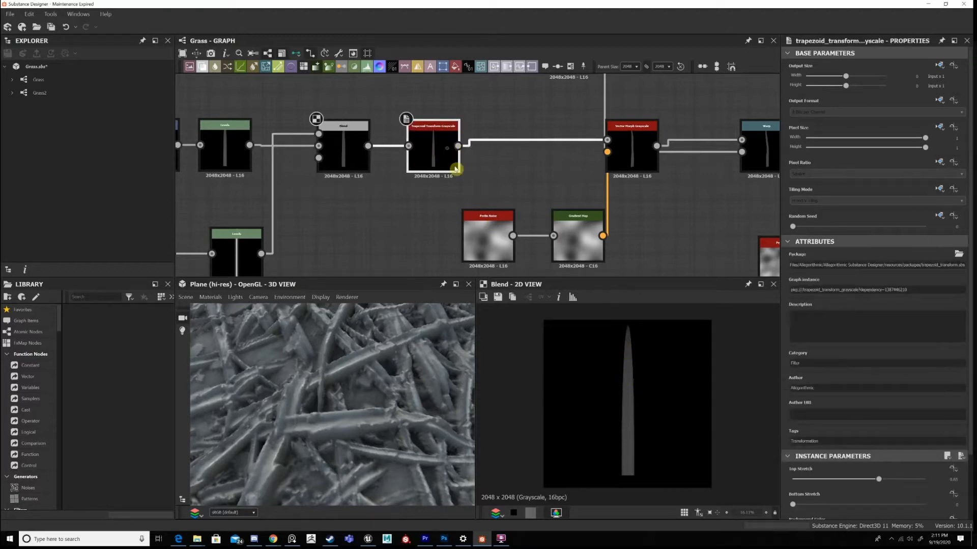
double_click(455, 169)
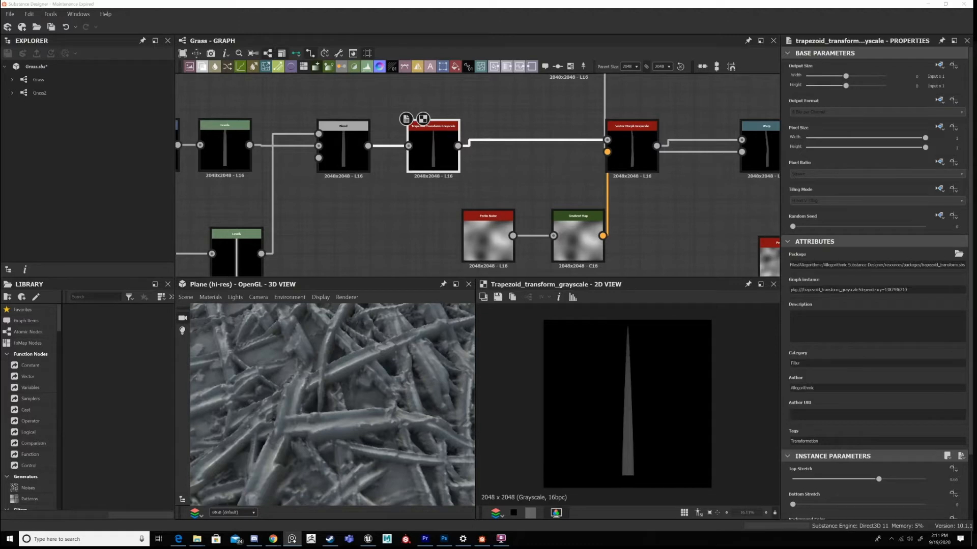
Bring the reference board over the graph and move the mud reference images farther below the grass references.
right_click_drag(976, 249, 720, 223)
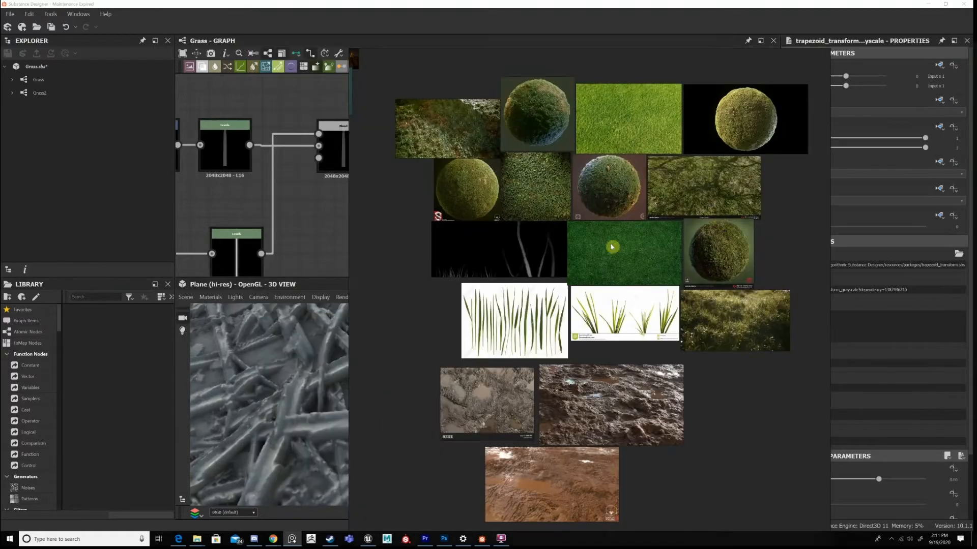
right_click_drag(611, 247, 580, 248)
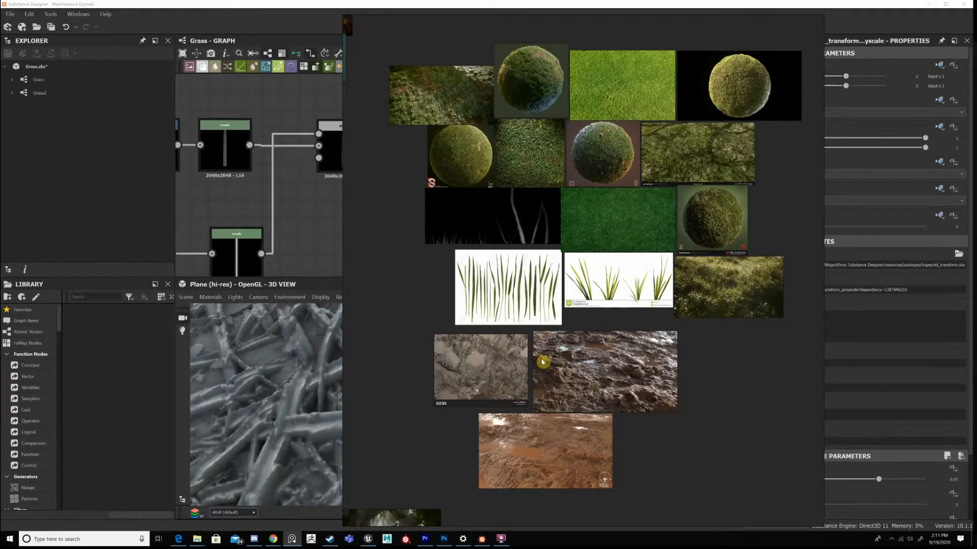
scroll(622, 349, "down", 3)
left_click_drag(667, 390, 516, 425)
left_click_drag(580, 379, 683, 512)
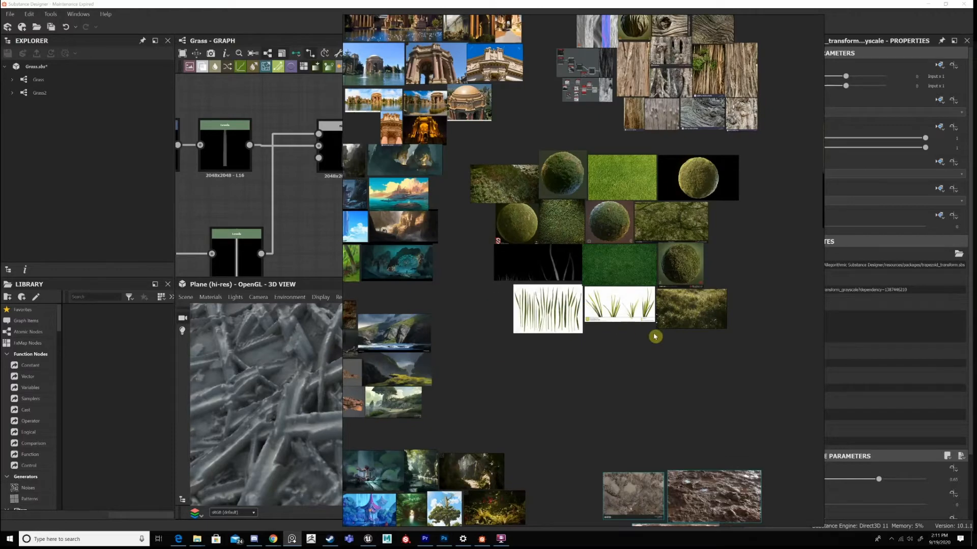
Examine the grass-covered material spheres on the reference board up close.
scroll(647, 248, "up", 3)
scroll(687, 247, "up", 3)
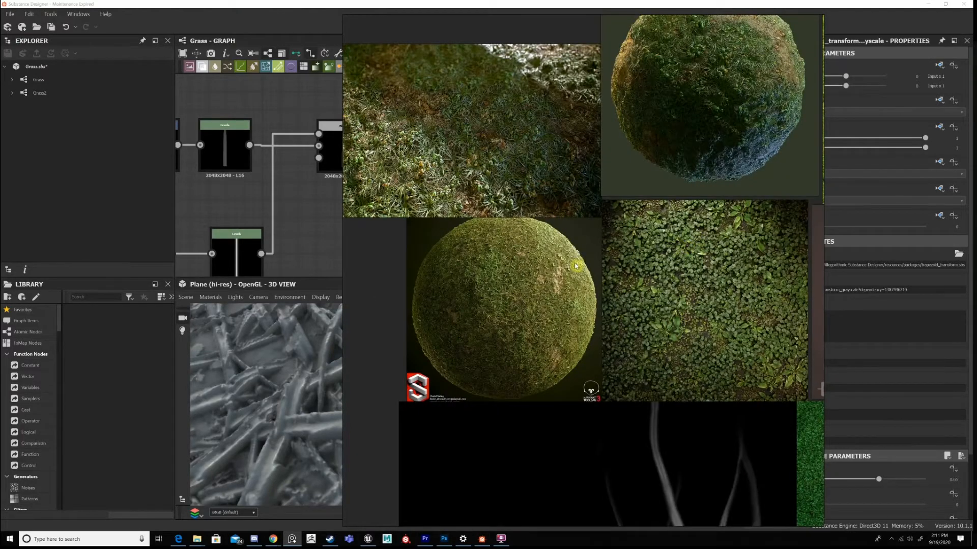
scroll(454, 274, "up", 1)
middle_click_drag(455, 273, 531, 349)
middle_click_drag(814, 198, 567, 288)
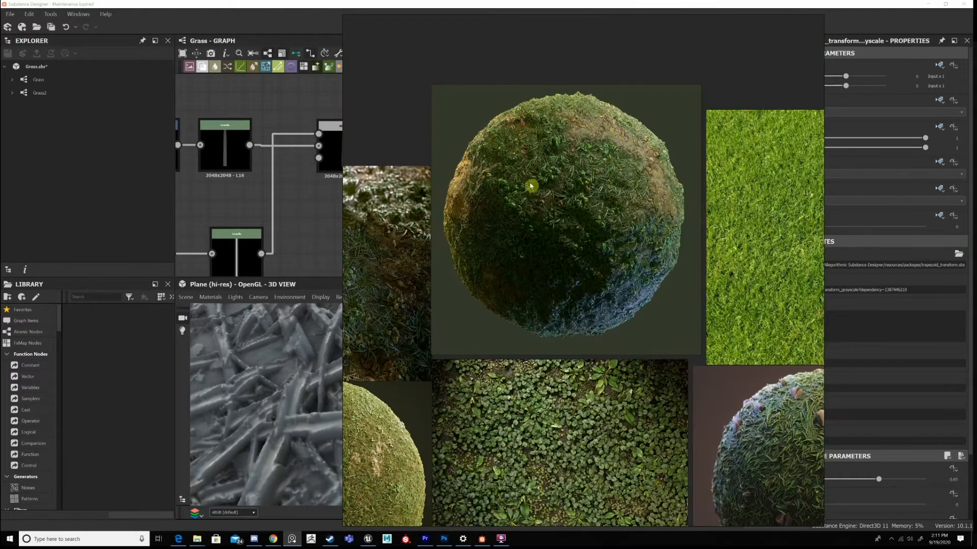
middle_click_drag(707, 488, 683, 232)
middle_click_drag(661, 489, 474, 209)
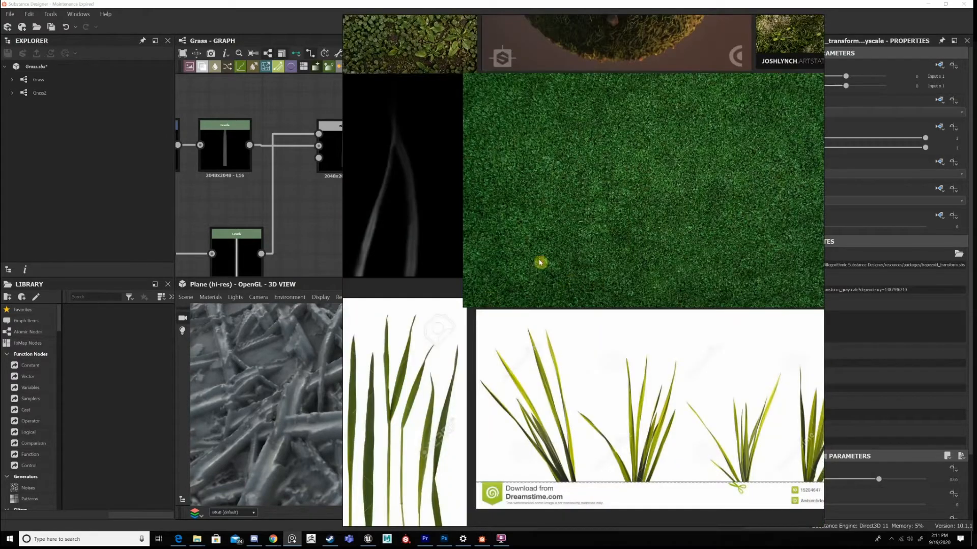
Examine the meadow and lawn reference photos for blade shape, and put the reference board away.
scroll(465, 424, "up", 2)
middle_click_drag(465, 424, 620, 278)
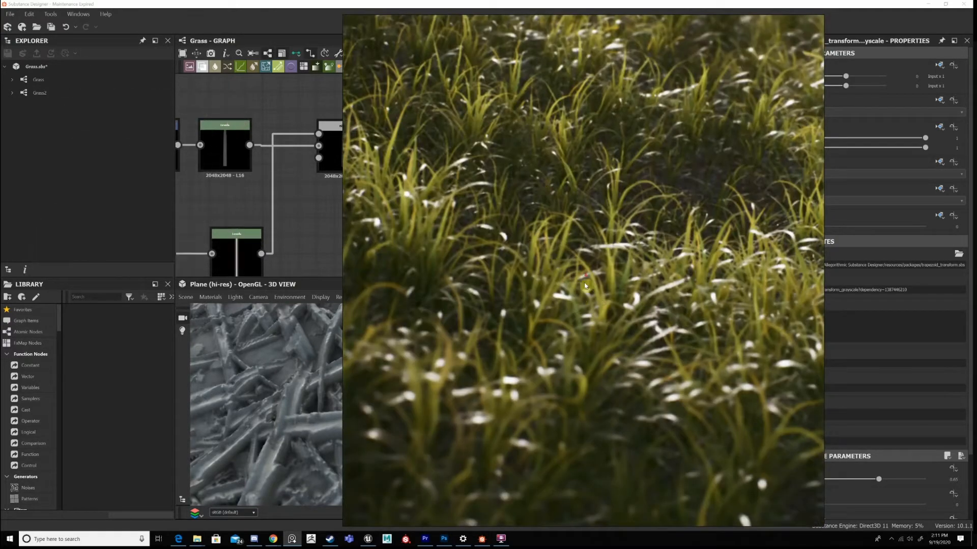
scroll(585, 285, "down", 4)
middle_click_drag(585, 286, 616, 335)
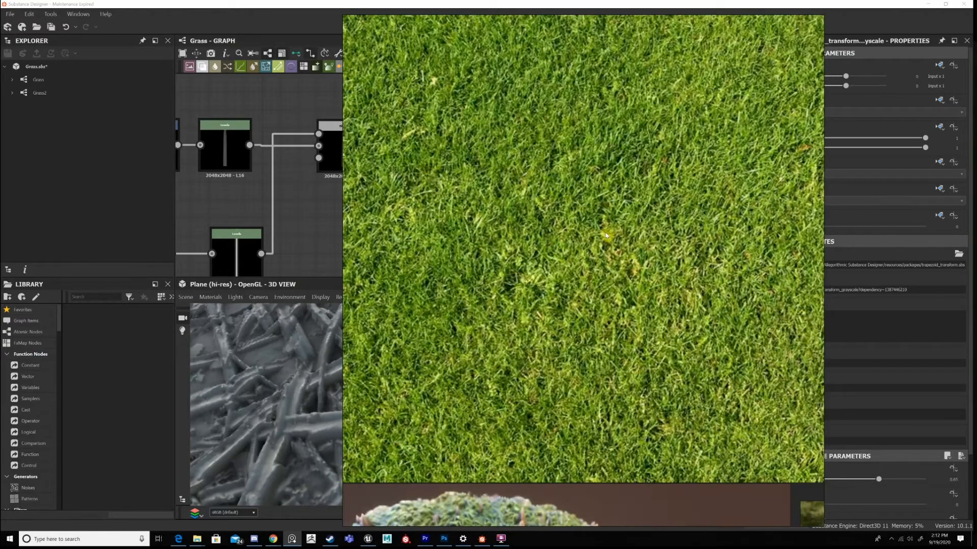
scroll(617, 195, "down", 6)
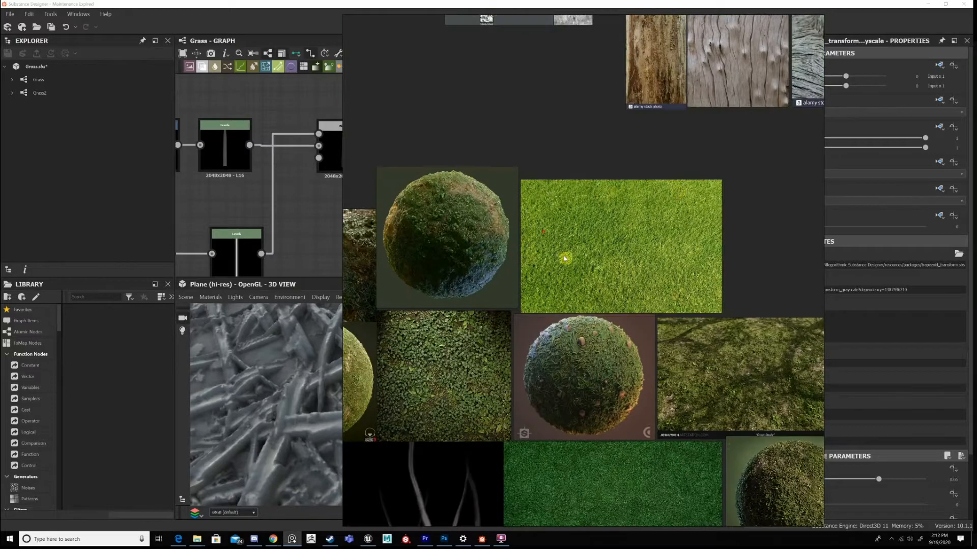
scroll(564, 258, "down", 2)
right_click_drag(593, 250, 976, 257)
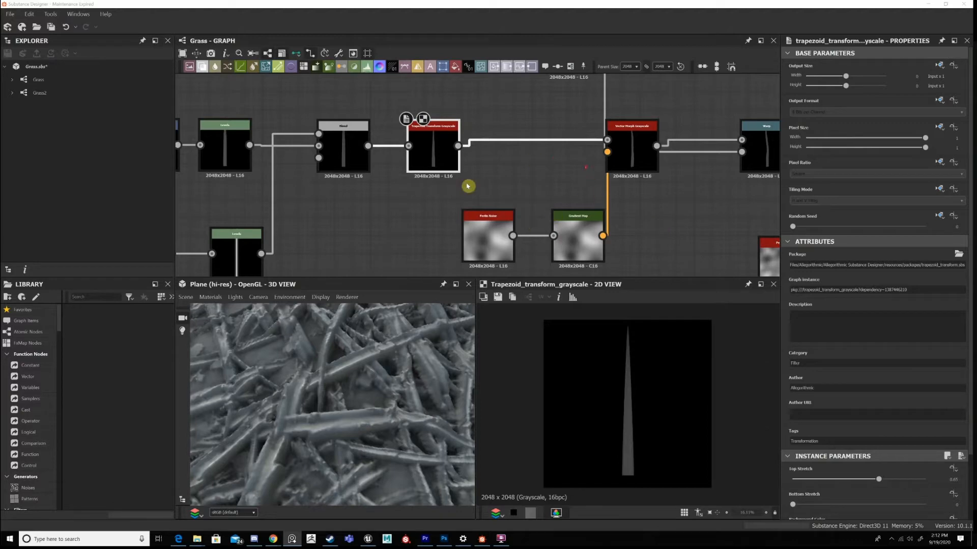
Rearrange the Perlin Noise and Gradient Map beneath the Trapezoid Transform Grayscale, and shift the noise node above to match.
scroll(508, 204, "down", 1)
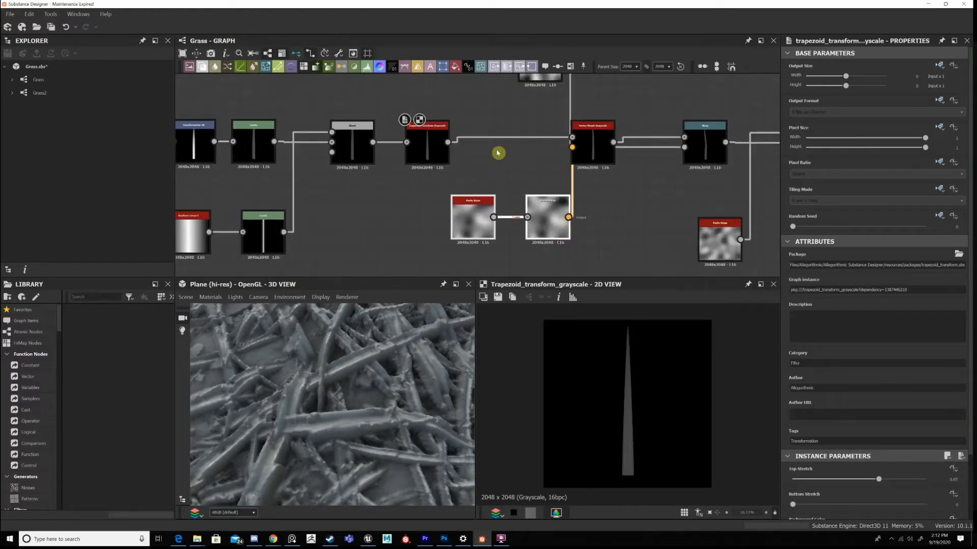
middle_click_drag(498, 152, 550, 164)
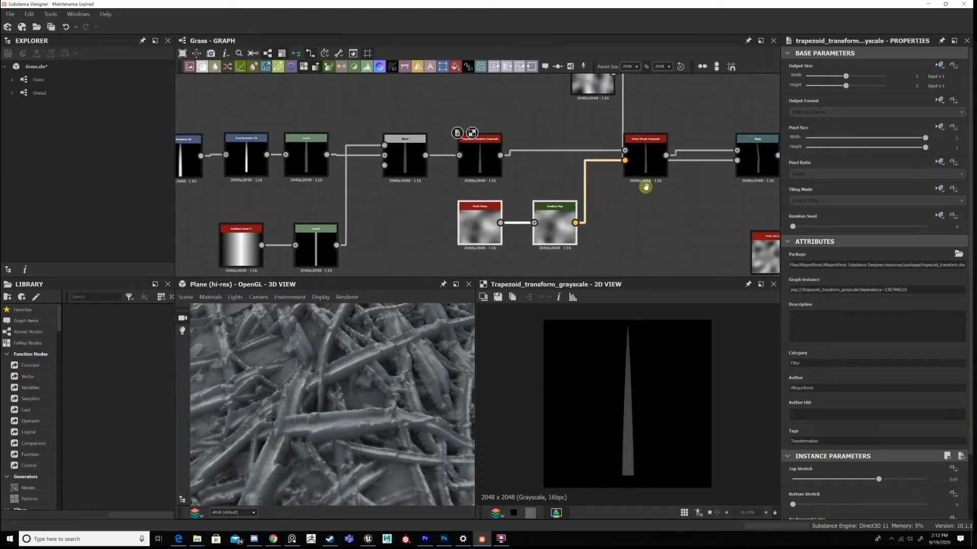
middle_click_drag(565, 103, 534, 136)
left_click_drag(566, 114, 513, 137)
middle_click_drag(514, 152, 495, 104)
scroll(514, 141, "up", 2)
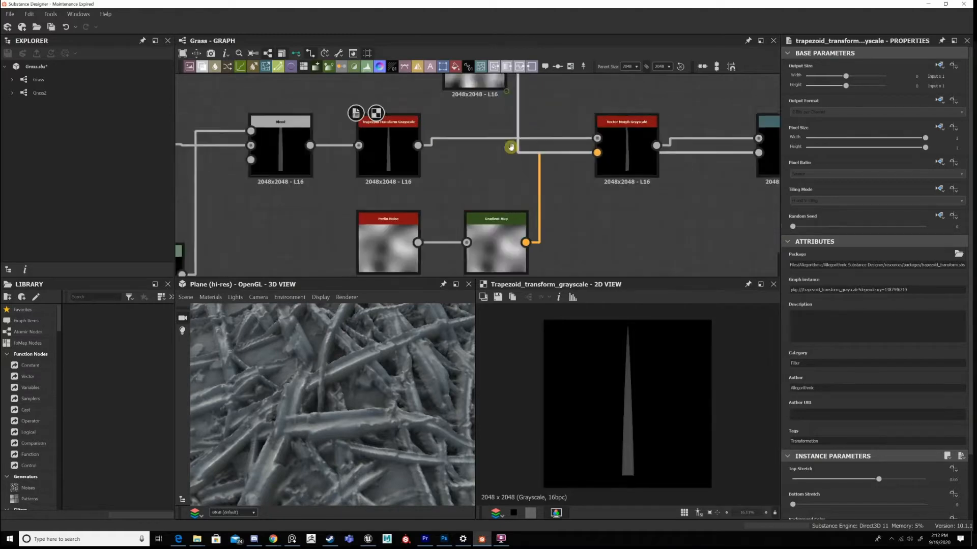
middle_click_drag(510, 148, 515, 224)
left_click_drag(485, 108, 487, 82)
middle_click_drag(488, 199, 481, 128)
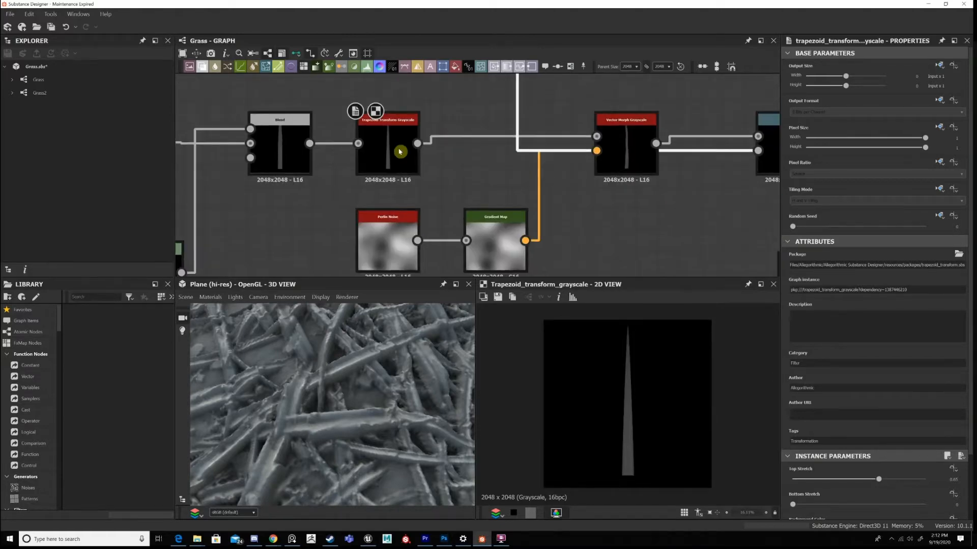
Follow the blade from the Trapezoid Transform Grayscale into the Vector Morph Grayscale and display the morph's output.
left_click(400, 150)
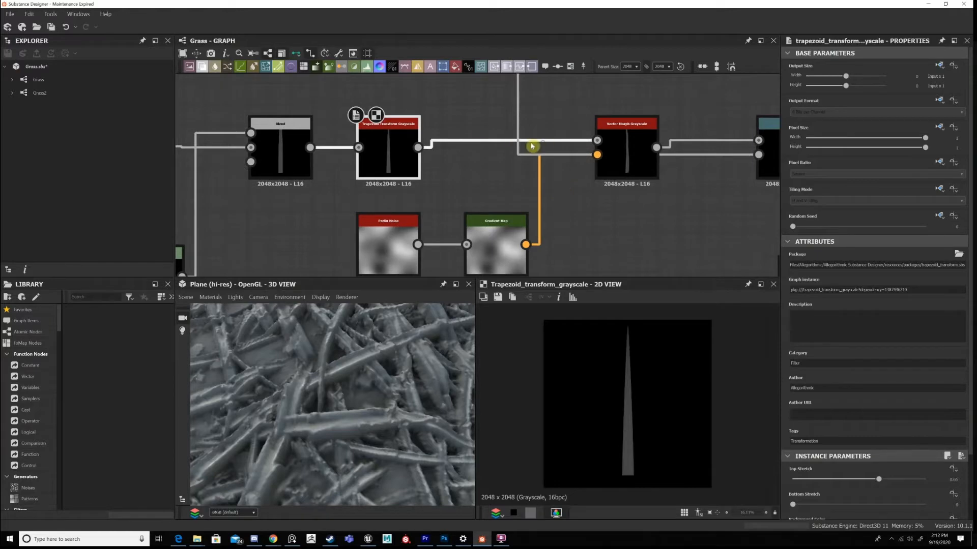
middle_click_drag(571, 143, 511, 128)
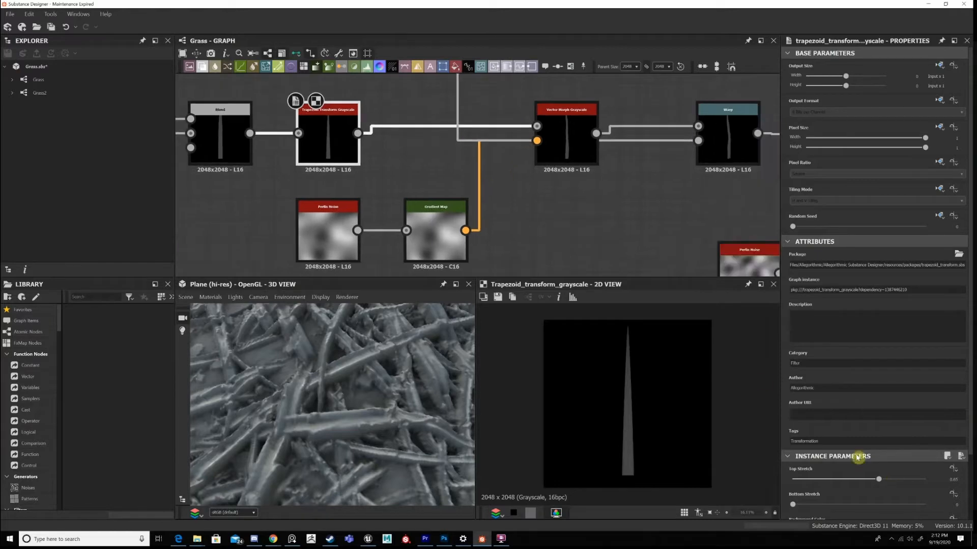
left_click(571, 140)
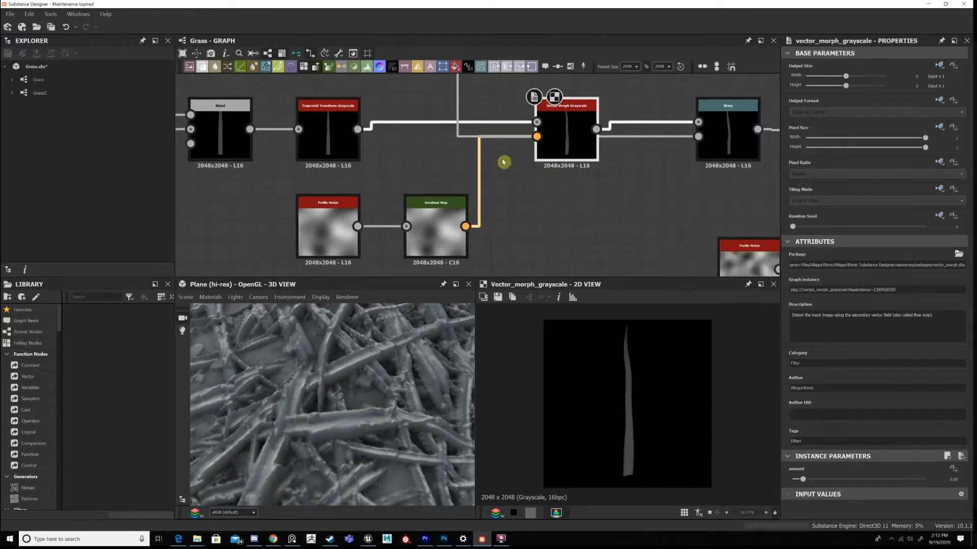
Show the Gradient Map's parameters and move the node closer to the Perlin Noise.
middle_click_drag(427, 245, 426, 224)
left_click(426, 197)
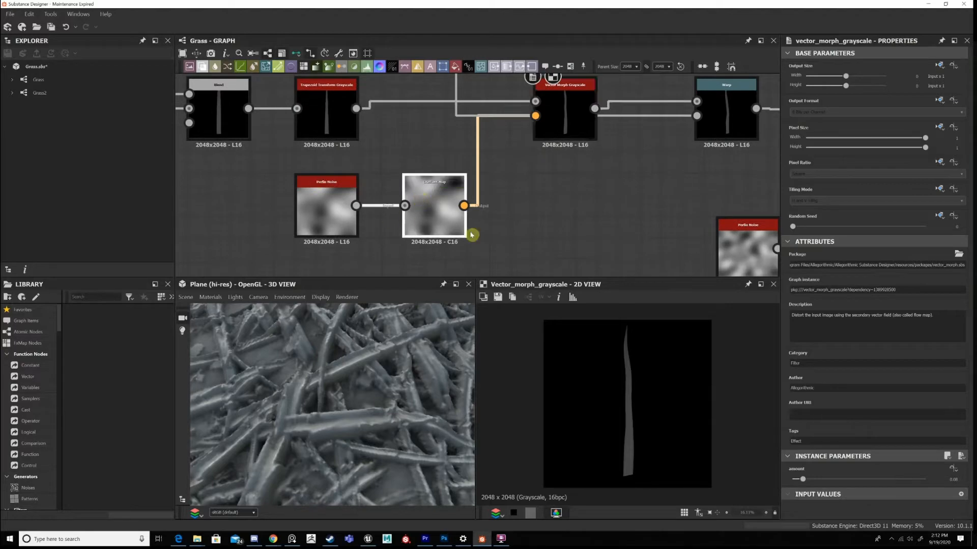
left_click(549, 189)
middle_click_drag(516, 204, 507, 212)
middle_click_drag(402, 205, 374, 221)
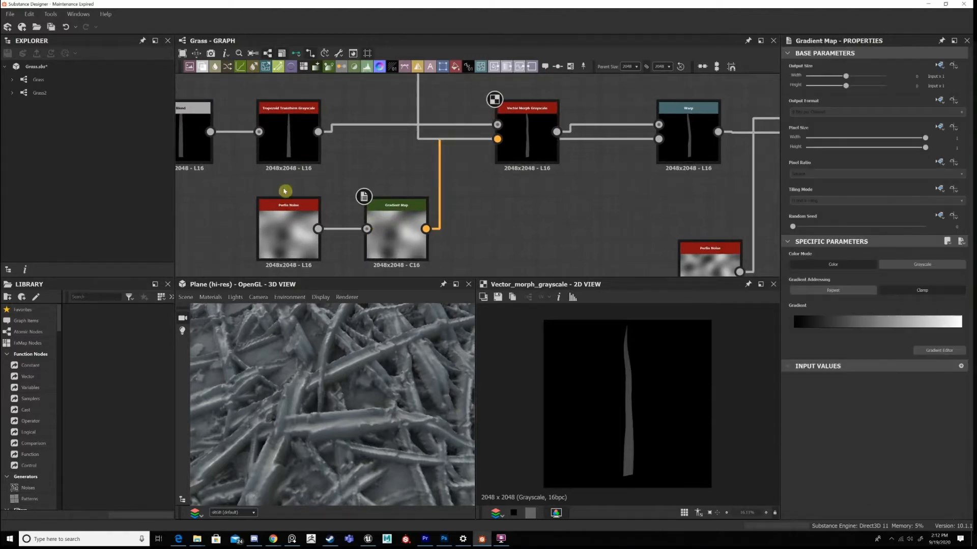
left_click_drag(373, 220, 352, 221)
Examine how the Vector Morph Grayscale distorts the blade, viewing its output up close.
left_click(284, 217)
left_click(529, 131)
middle_click_drag(481, 175, 489, 171)
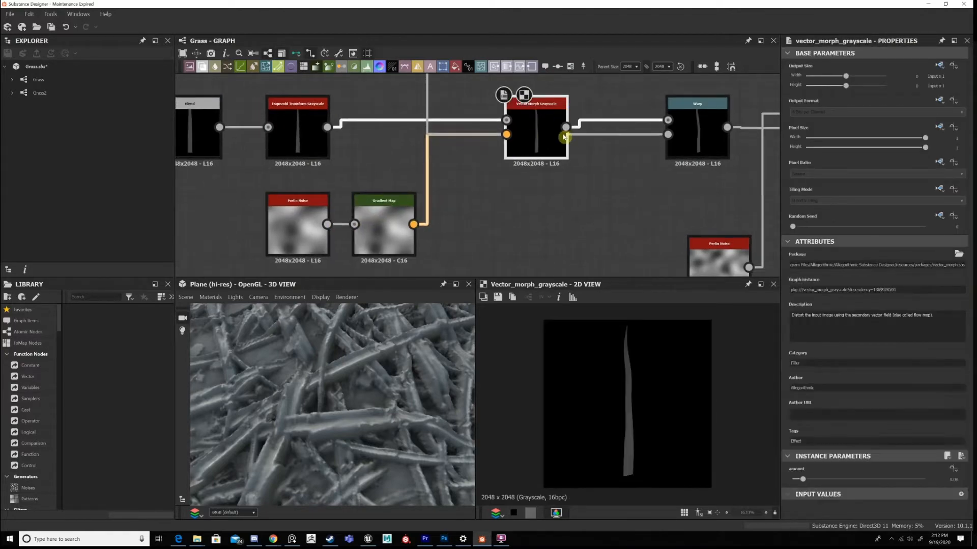
middle_click_drag(566, 177, 598, 156)
scroll(637, 383, "up", 4)
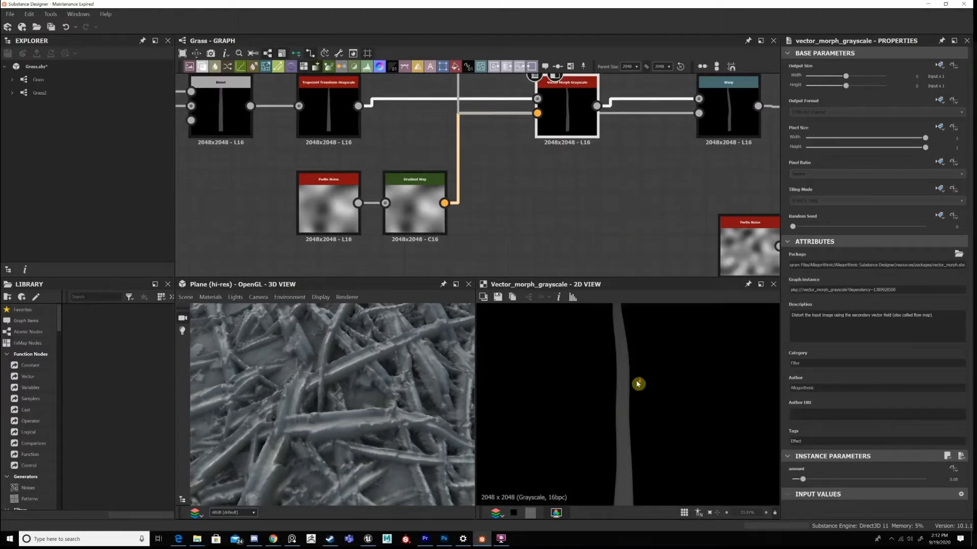
scroll(651, 362, "down", 3)
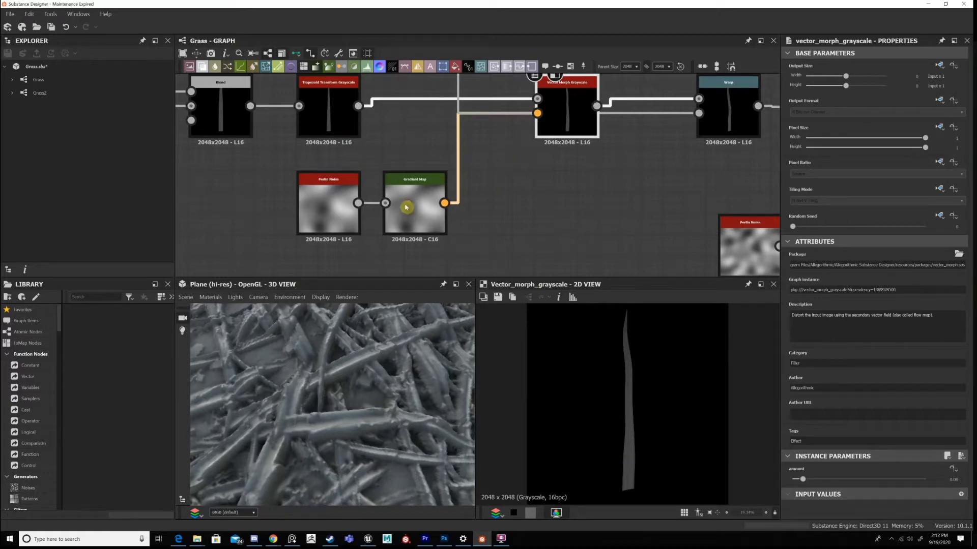
Display the Perlin Noise, then add a BnW Spots 1 node with disorder 0.33 and roughness 0.21.
left_click(373, 264)
middle_click_drag(373, 264, 379, 220)
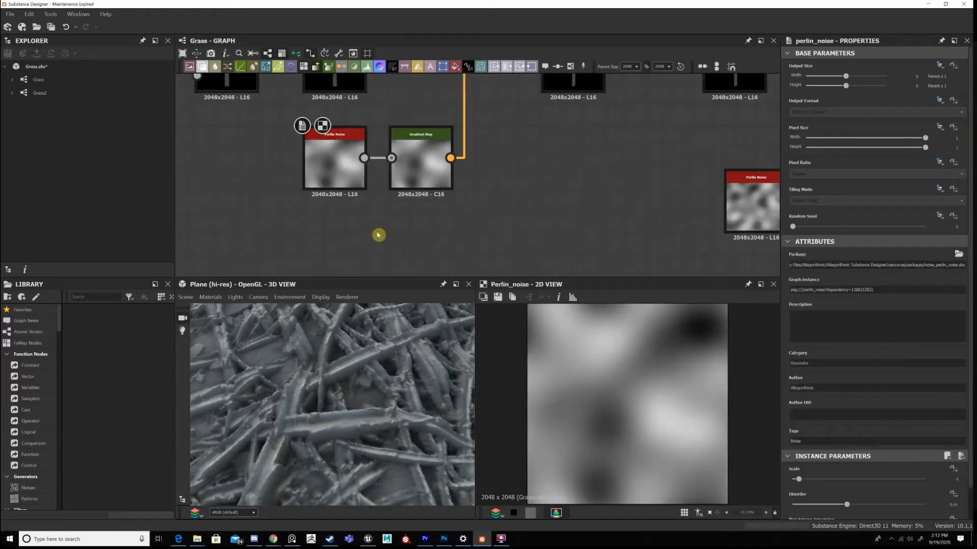
key("space")
type("bn")
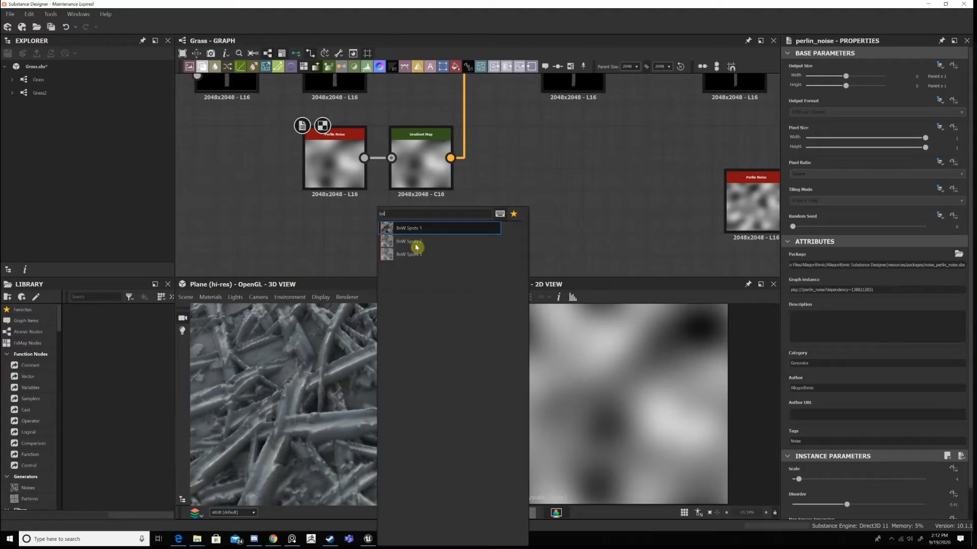
key("Return")
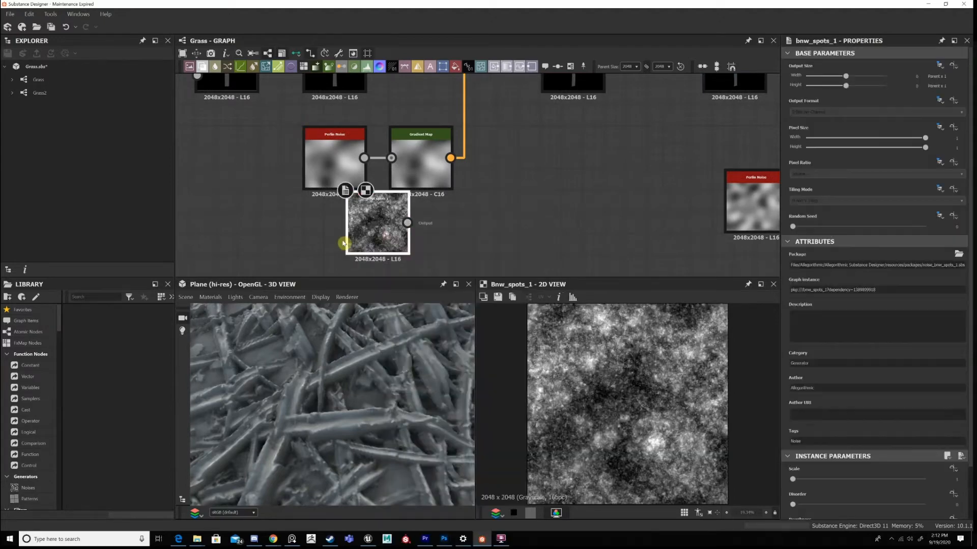
left_click(835, 506)
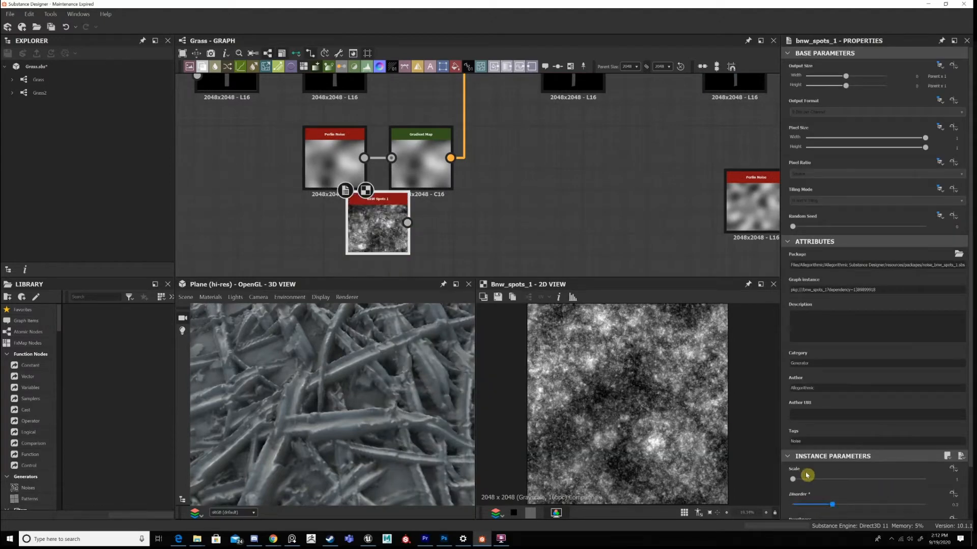
scroll(806, 475, "down", 1)
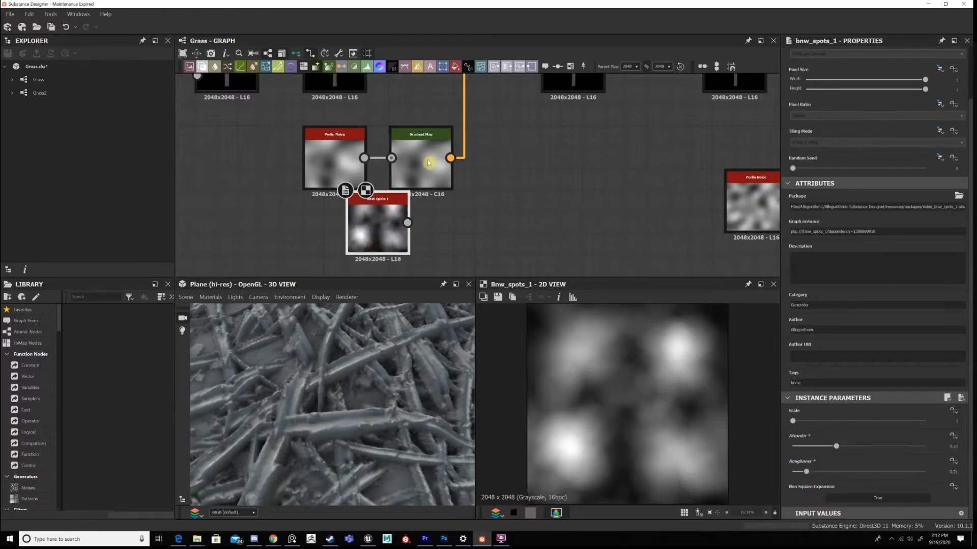
Place BnW Spots 1 below the Perlin Noise, connect it to the Gradient Map, and display the Vector Morph Grayscale.
left_click_drag(378, 226, 334, 249)
double_click(554, 92)
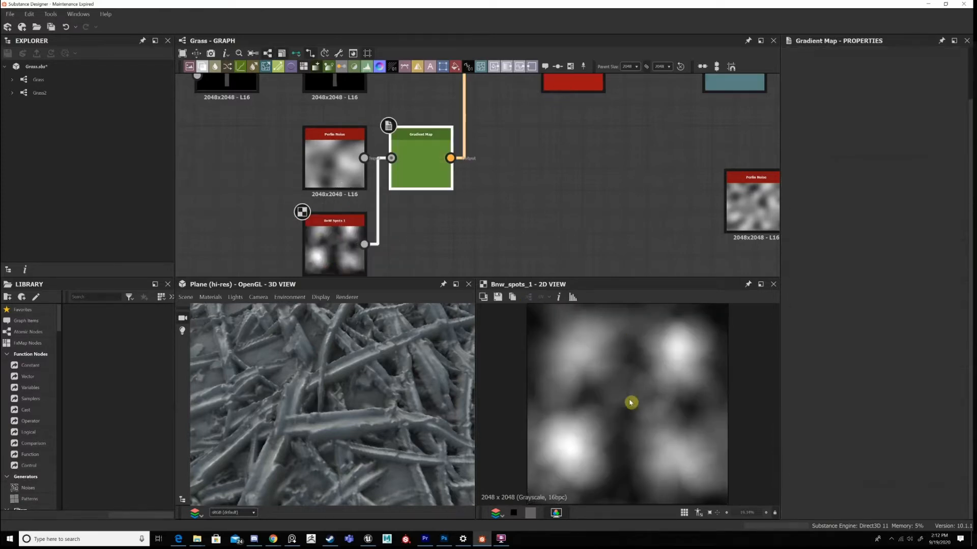
scroll(619, 389, "up", 6)
middle_click_drag(620, 358, 620, 370)
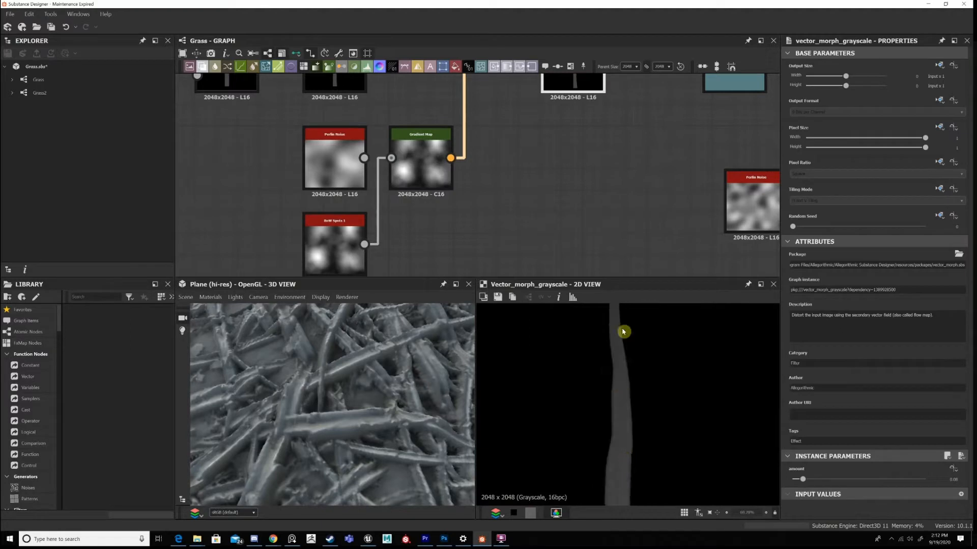
scroll(644, 427, "down", 5)
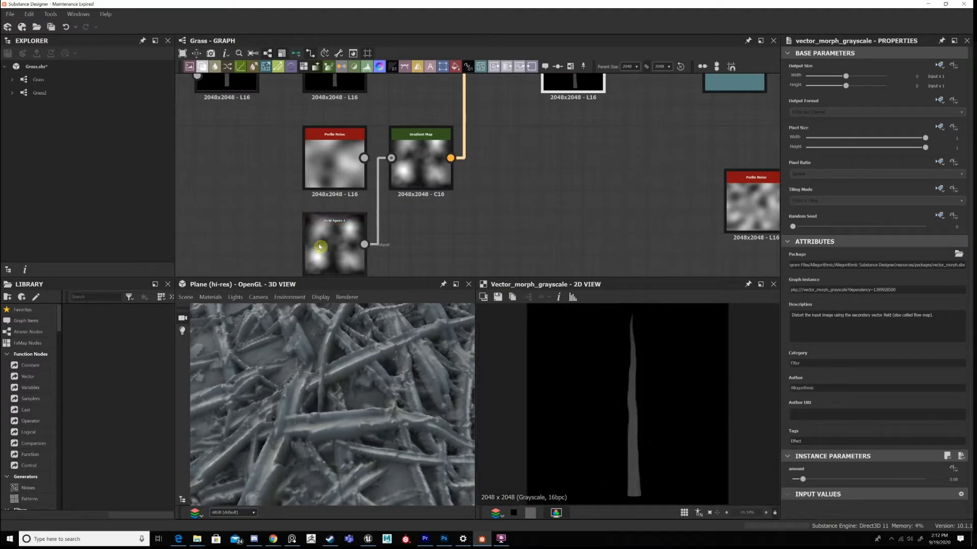
Try feeding the Gradient Map from the Perlin Noise again instead of BnW Spots 1.
left_click(340, 253)
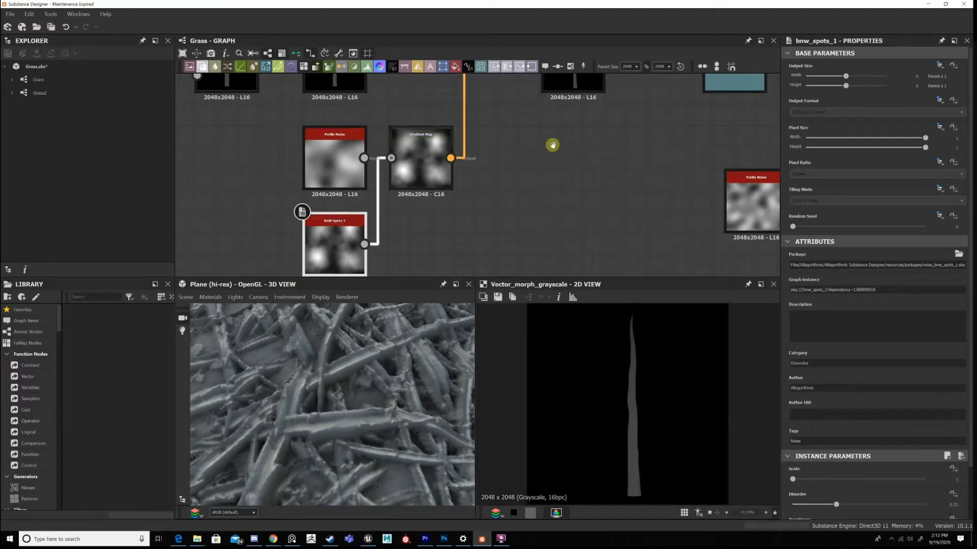
middle_click_drag(552, 146, 543, 216)
middle_click_drag(376, 220, 385, 188)
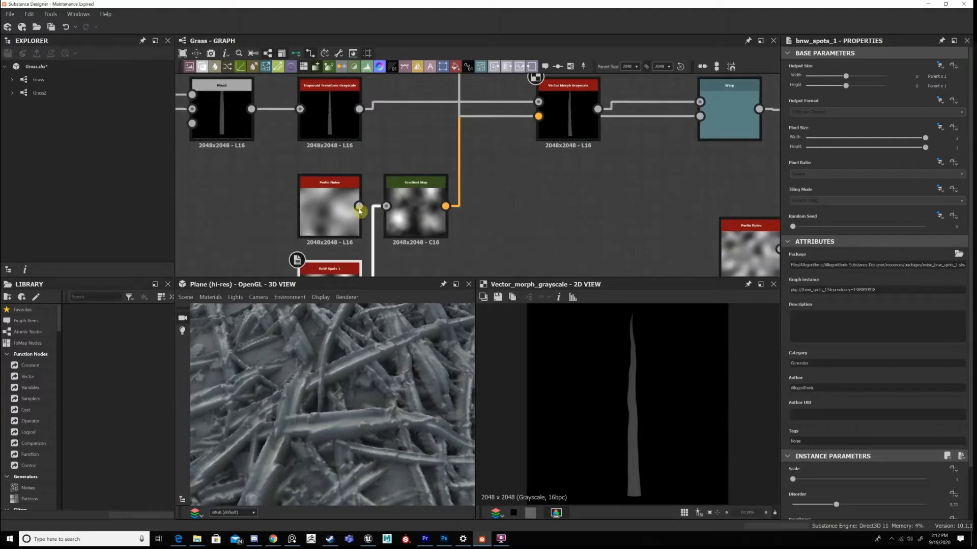
left_click_drag(359, 206, 383, 219)
left_click(587, 110)
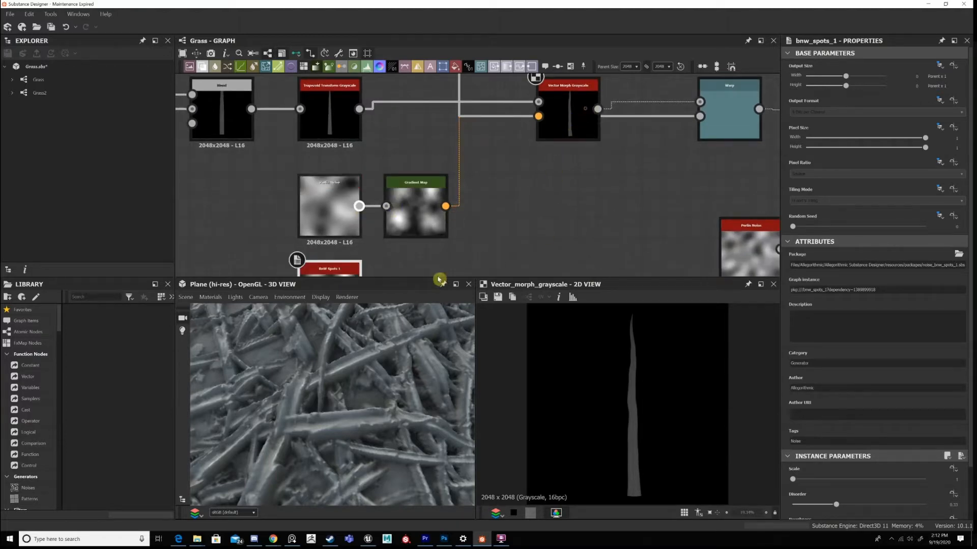
Shift BnW Spots 1 slightly away from the Gradient Map and examine the whole grass plane in 3D.
middle_click_drag(432, 260, 428, 221)
left_click_drag(356, 252, 335, 253)
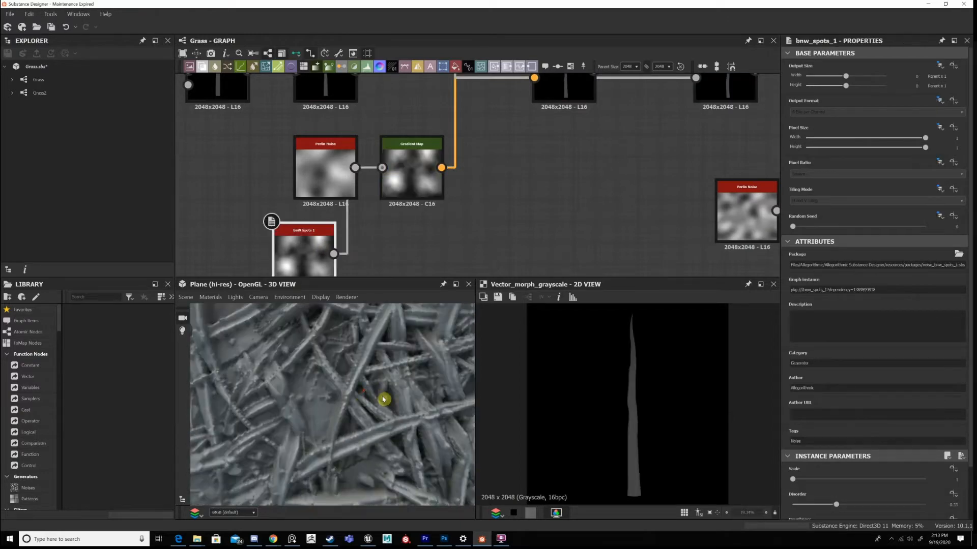
scroll(377, 389, "down", 5)
scroll(367, 396, "down", 5)
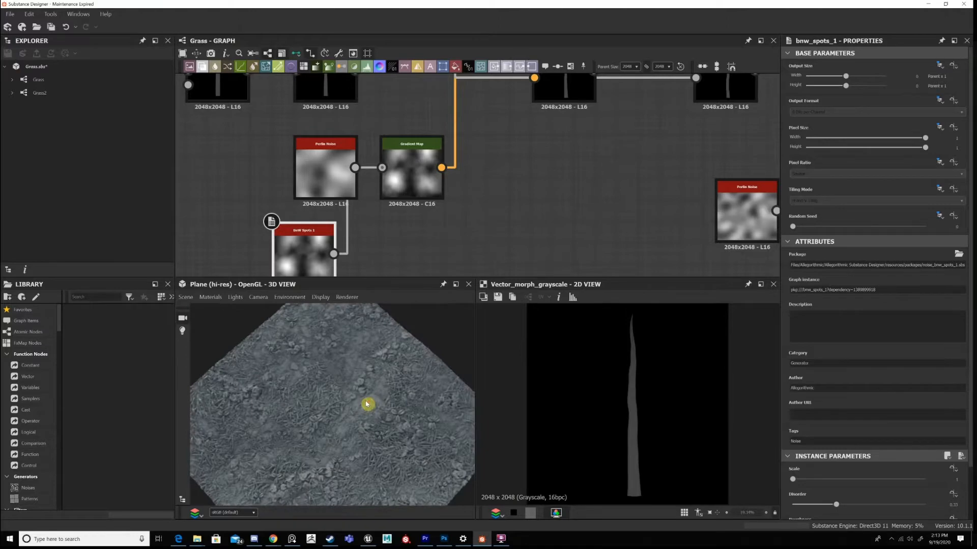
Undo the connection from BnW Spots 1 to the Gradient Map, check the grass in 3D, and display the Vector Morph Grayscale.
scroll(366, 404, "up", 4)
key("ctrl+z")
scroll(369, 406, "up", 3)
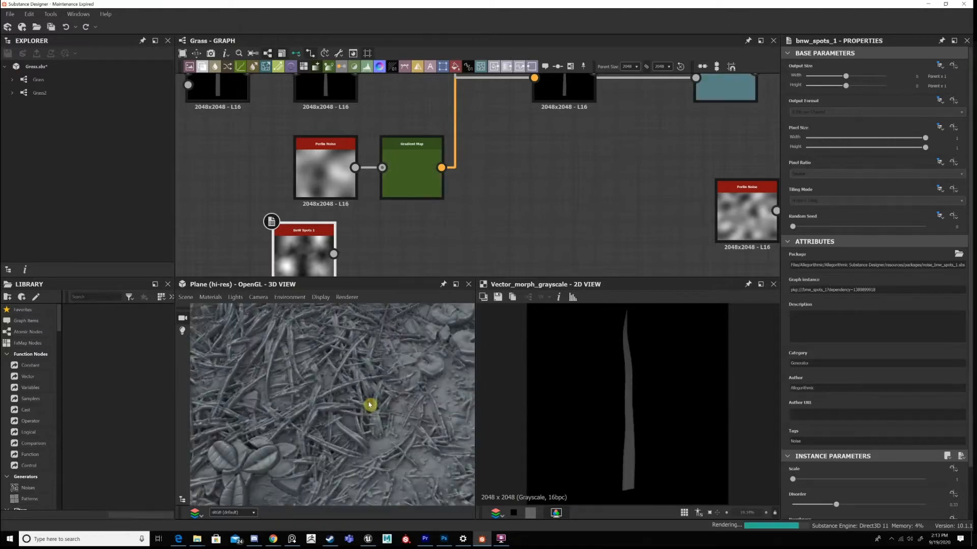
scroll(375, 381, "down", 6)
middle_click_drag(480, 181, 405, 273)
double_click(479, 173)
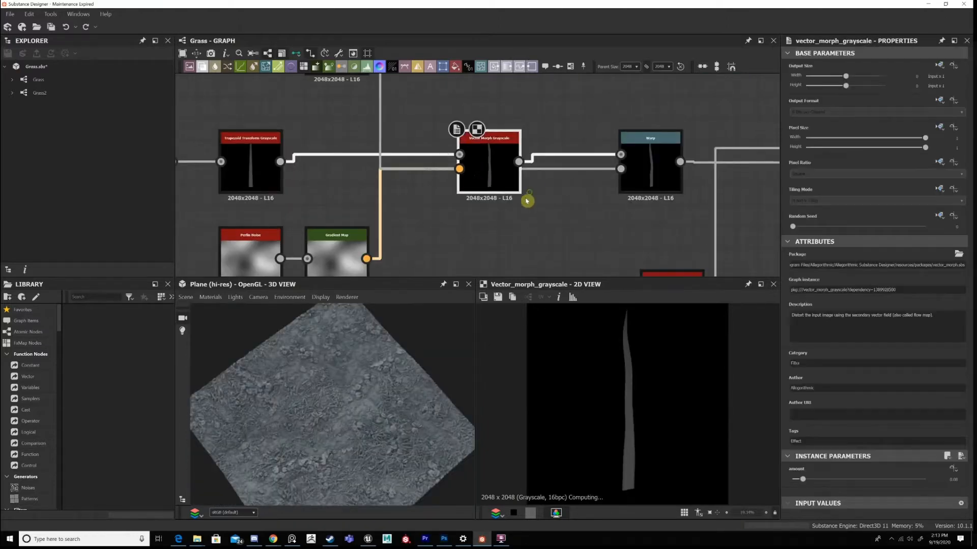
middle_click_drag(526, 201, 507, 231)
Move the Warp's Perlin Noise below the node row, and shift the Vector Morph Grayscale farther away from the Warp.
middle_click_drag(381, 177, 393, 212)
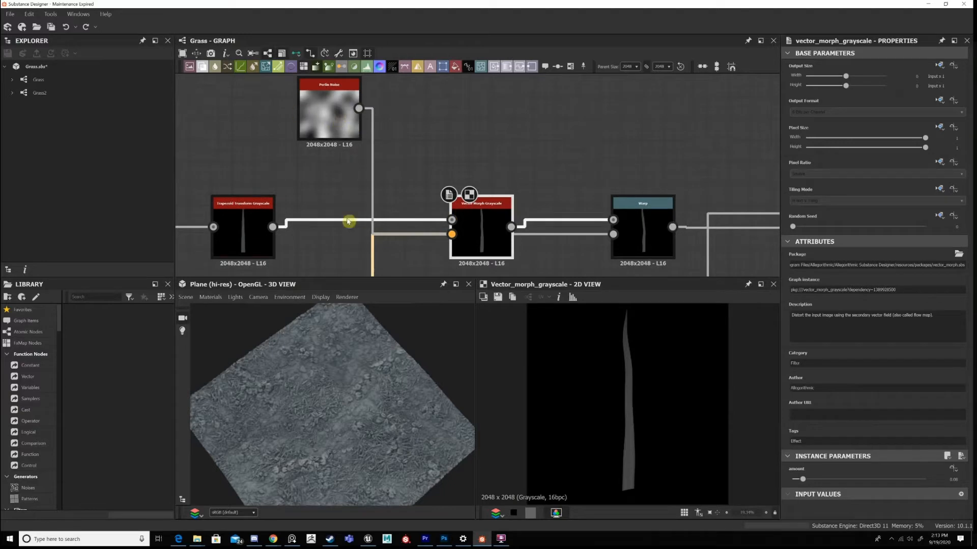
left_click_drag(312, 89, 452, 146)
middle_click_drag(539, 95, 495, 196)
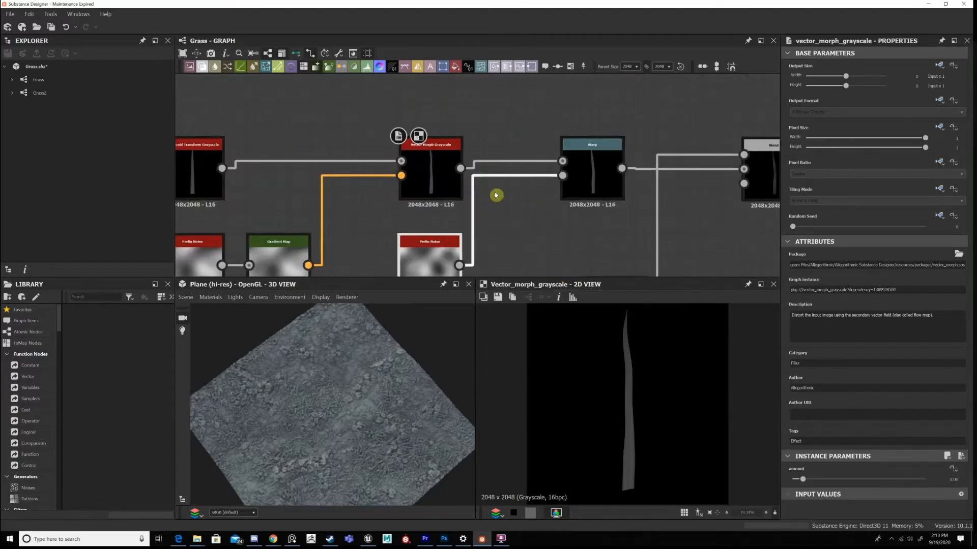
middle_click_drag(365, 154, 349, 142)
left_click_drag(404, 168, 338, 169)
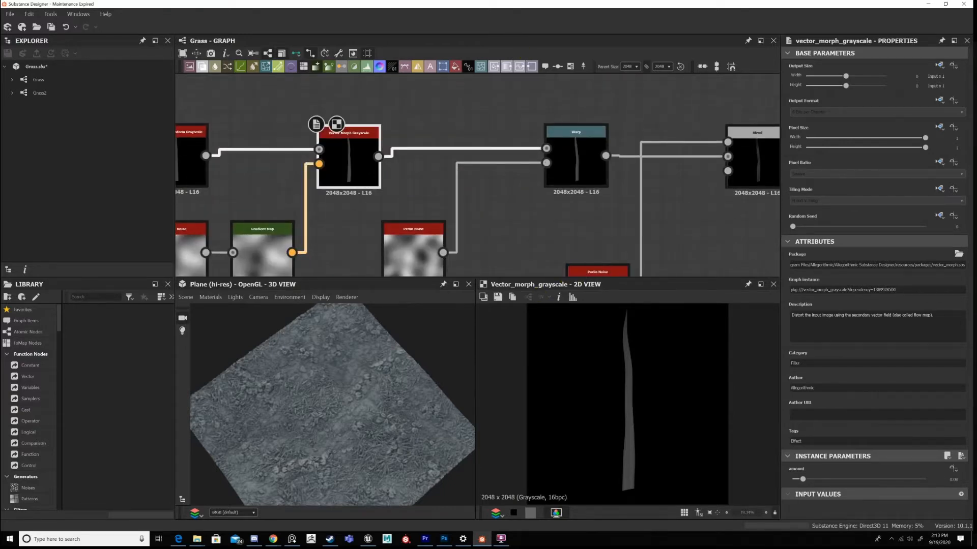
Try a Vector Morph Grayscale amount of 0.7, check the blades in 3D and 2D, and undo the change.
left_click(887, 479)
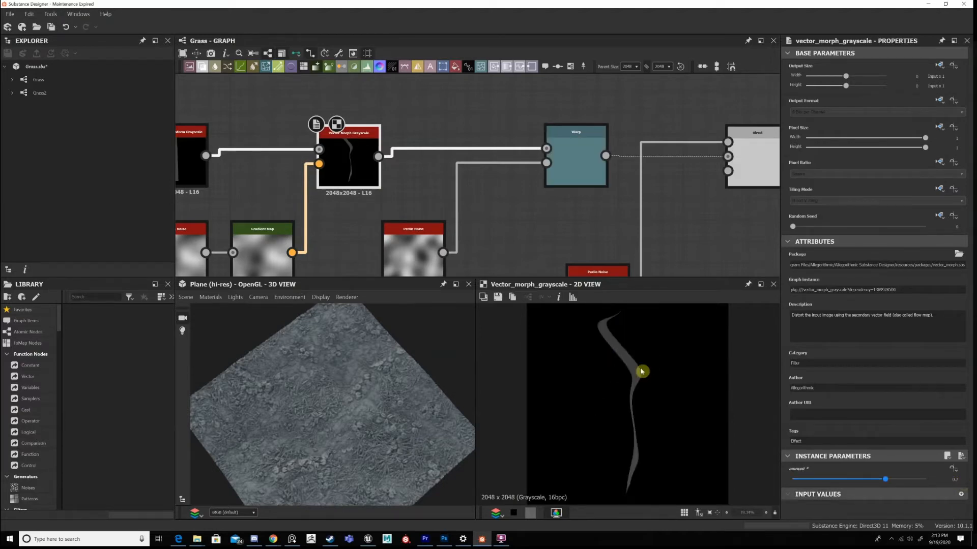
scroll(331, 418, "up", 3)
scroll(395, 401, "up", 5)
scroll(619, 386, "down", 5)
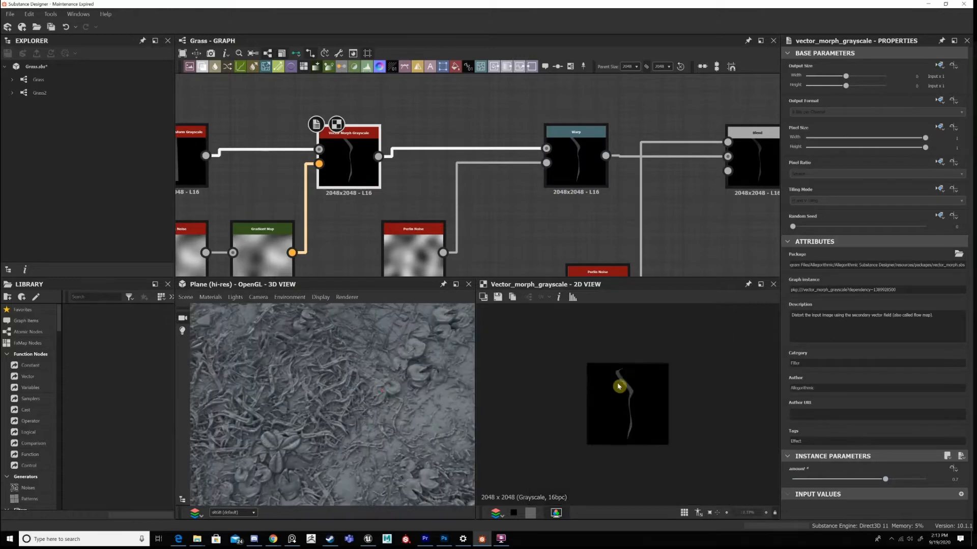
scroll(621, 386, "up", 4)
key("ctrl+z")
Compare the Warp output with the Vector Morph Grayscale output that feeds it.
middle_click_drag(589, 180, 562, 166)
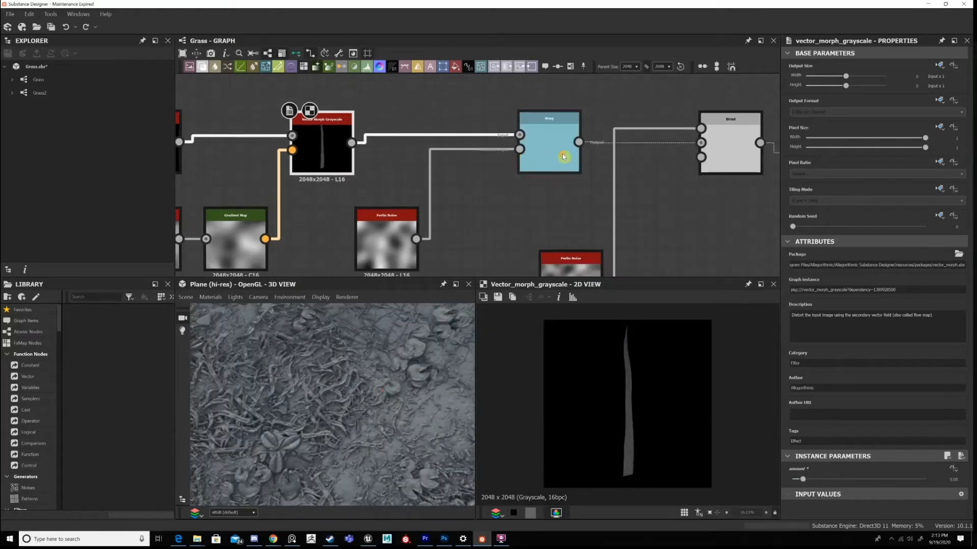
left_click(543, 168)
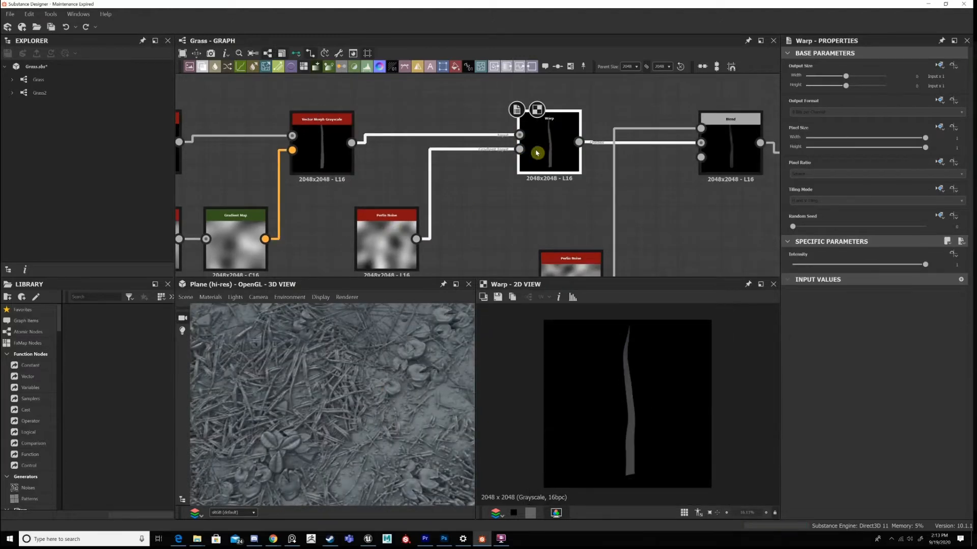
left_click(543, 133)
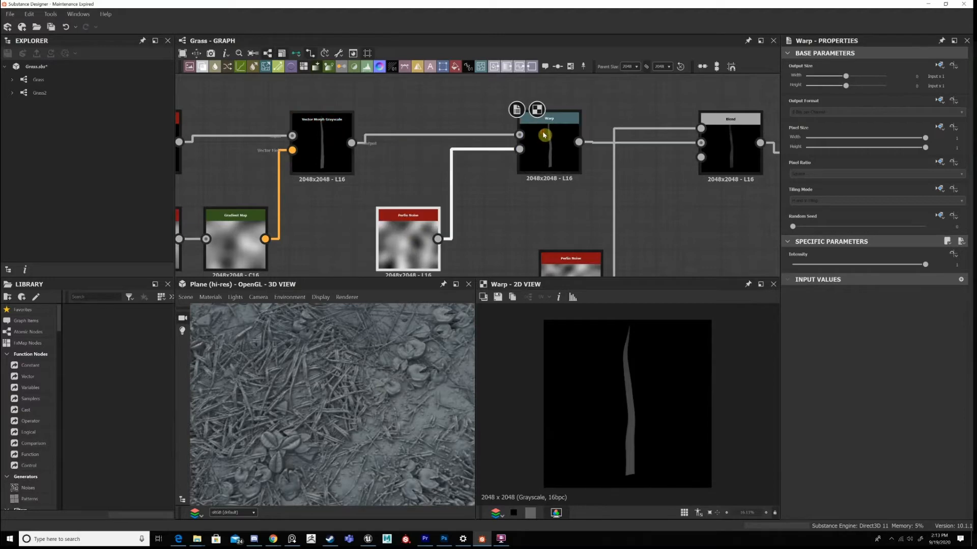
double_click(342, 153)
double_click(550, 141)
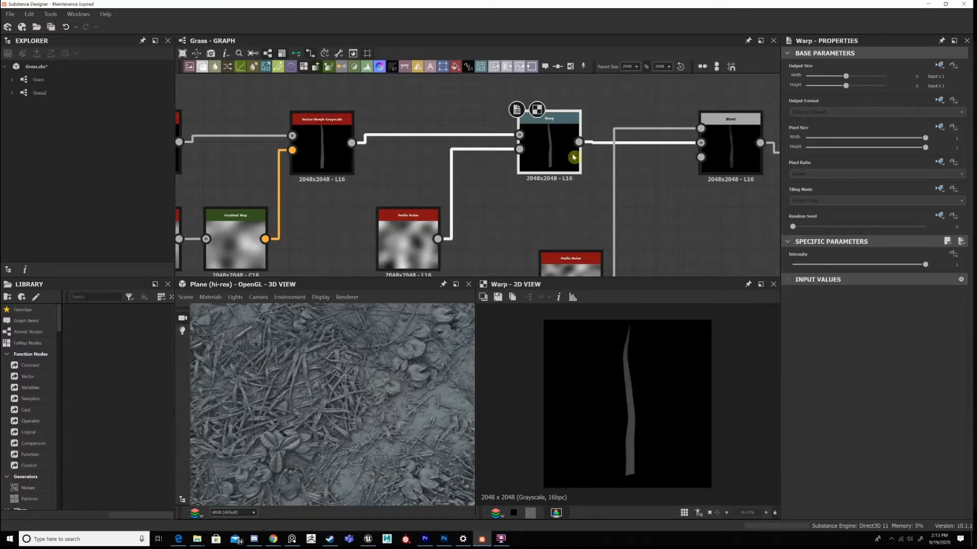
Display the Warp's Perlin Noise and move the Blend's Perlin Noise up level with it.
middle_click_drag(636, 173, 515, 175)
middle_click_drag(584, 154, 586, 103)
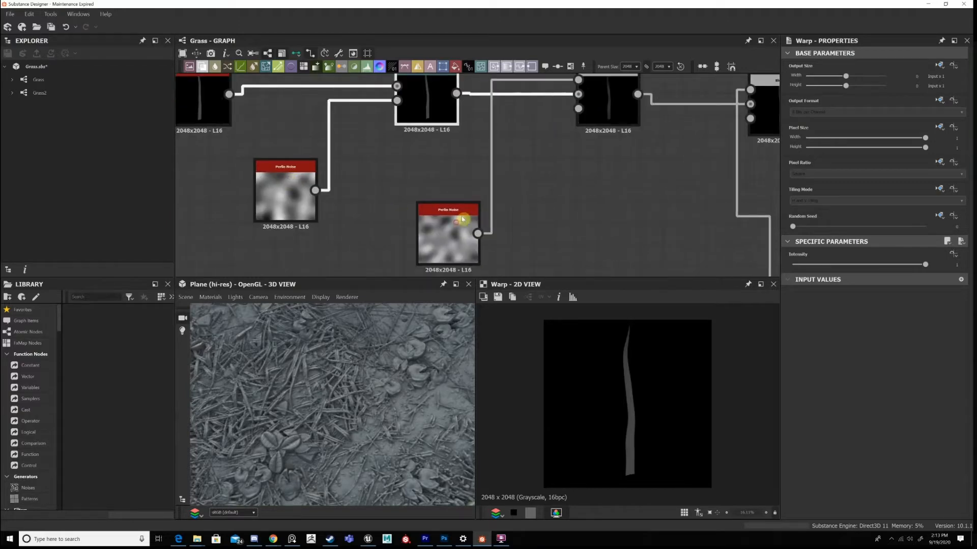
left_click_drag(461, 219, 450, 178)
middle_click_drag(497, 174, 496, 242)
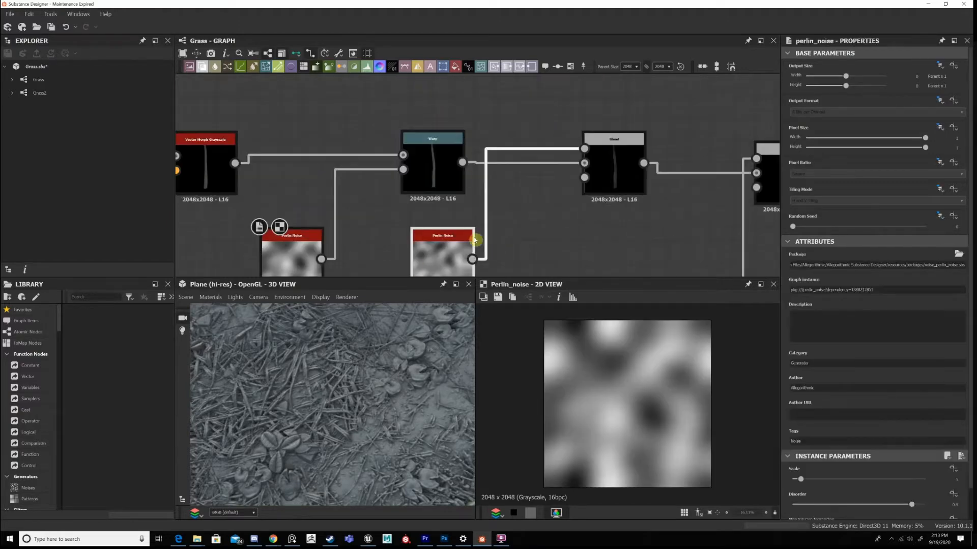
mouse_move(450, 239)
left_mouse_down()
mouse_move(443, 141)
mouse_move(460, 239)
left_mouse_up()
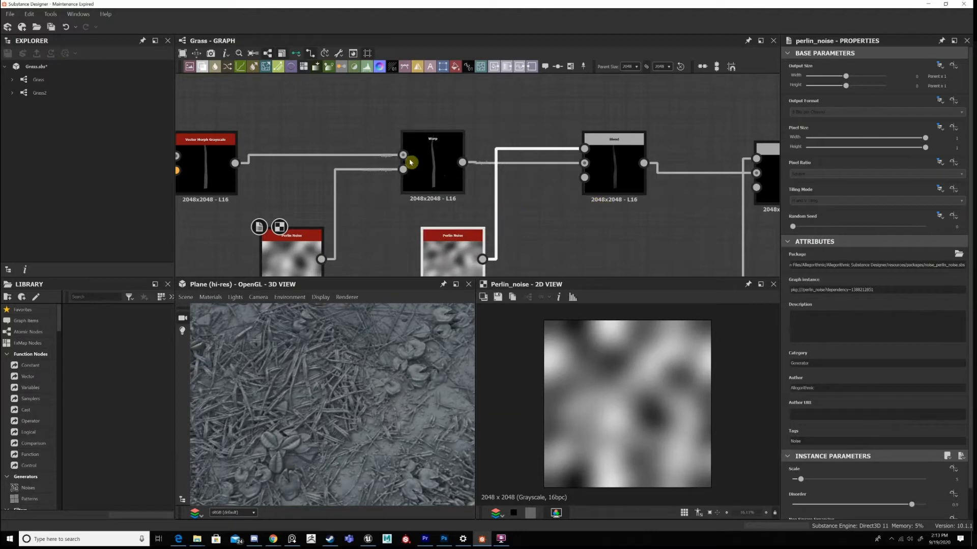
Display the Multiply Blend after the Warp and move its Perlin Noise slightly closer to it.
left_click_drag(441, 166, 418, 168)
middle_click_drag(601, 184, 514, 179)
left_click(605, 136)
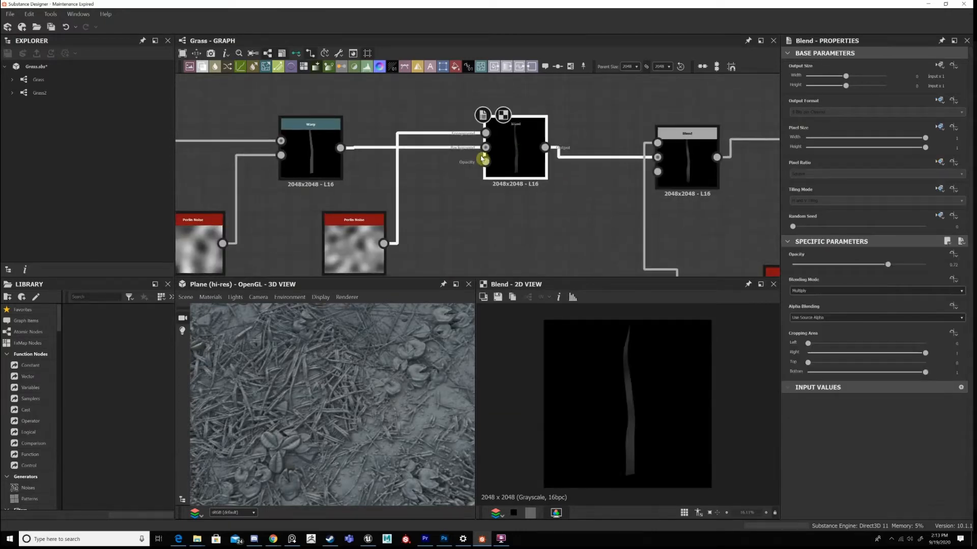
middle_click_drag(347, 246, 380, 210)
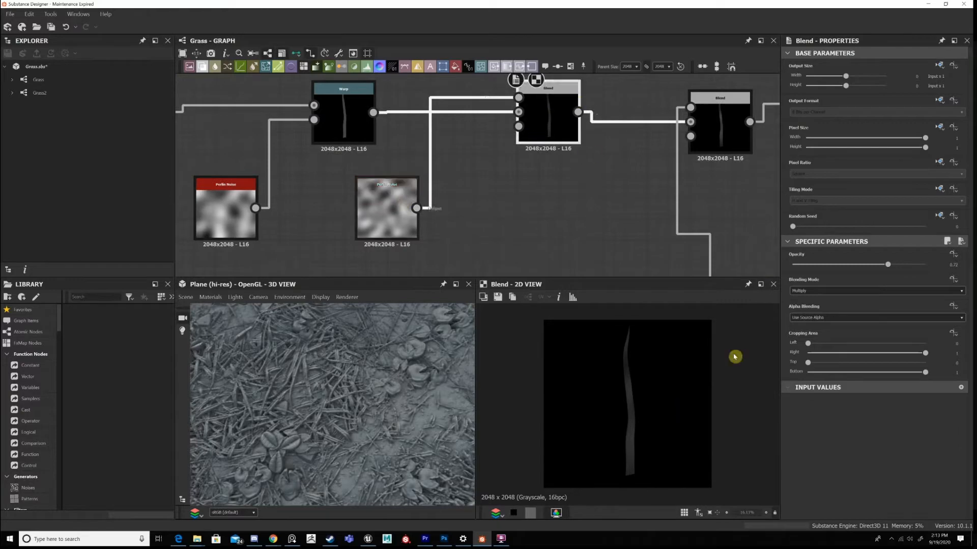
left_click_drag(387, 209, 399, 210)
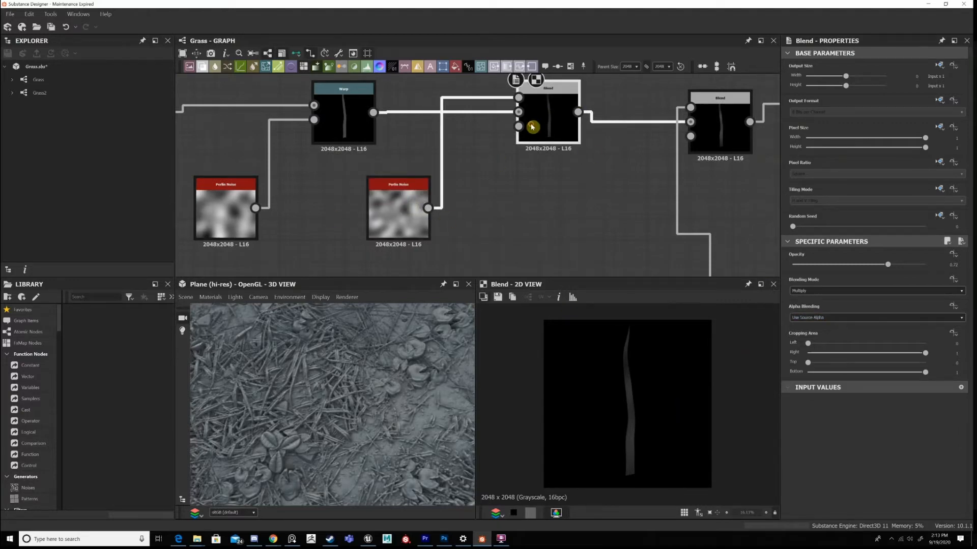
Examine the tonal variation along the blade in the Multiply Blend output, both up close and as a whole.
scroll(626, 401, "up", 2)
scroll(639, 346, "up", 1)
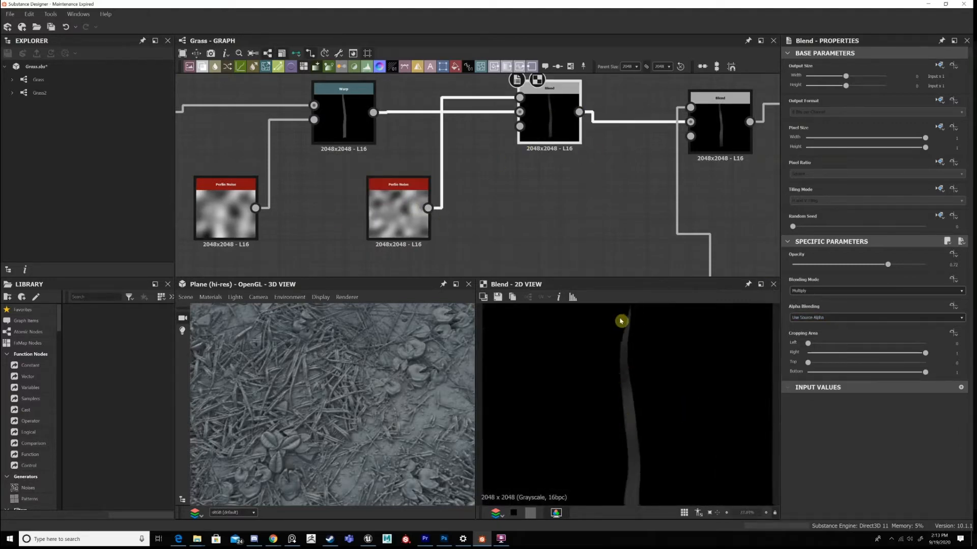
mouse_move(625, 360)
middle_mouse_down()
mouse_move(618, 316)
mouse_move(610, 352)
middle_mouse_up()
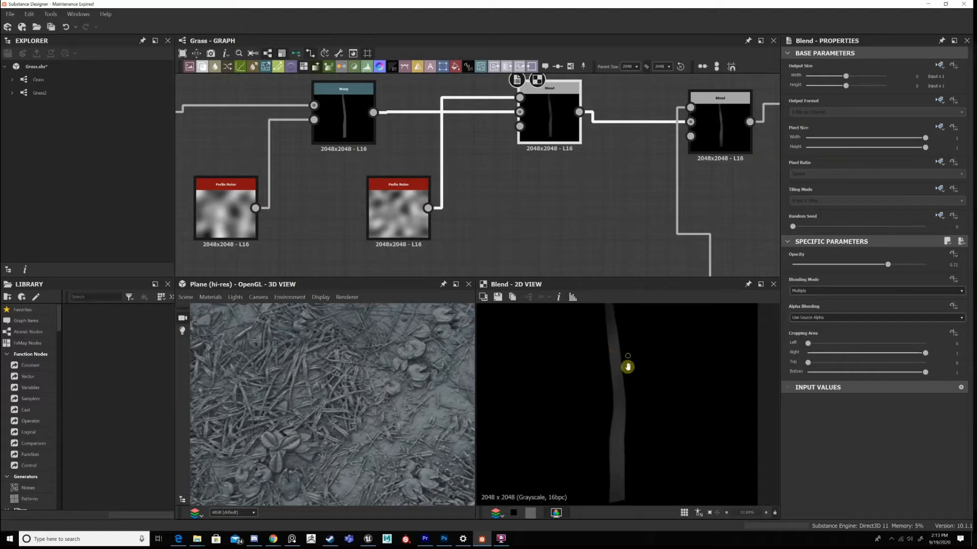
scroll(627, 366, "up", 5)
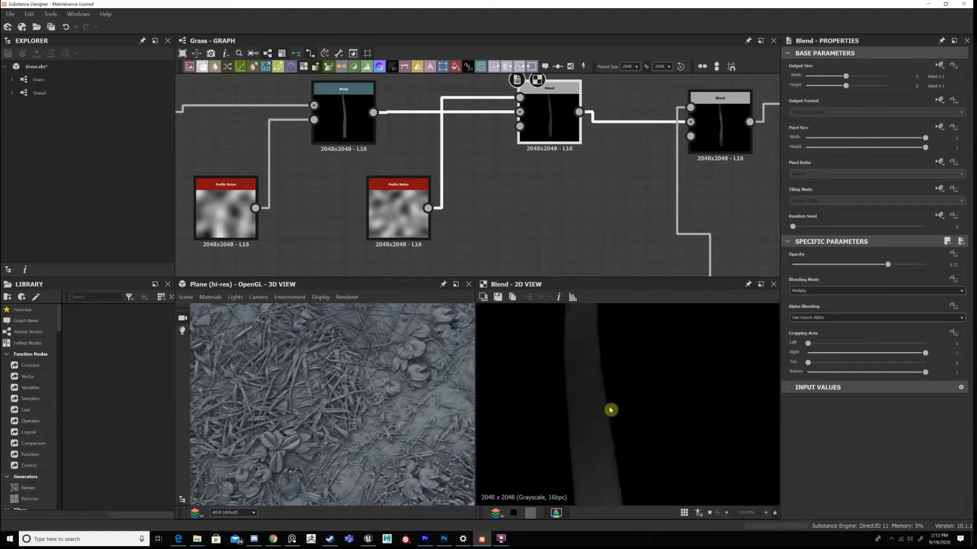
scroll(610, 410, "down", 8)
scroll(614, 411, "up", 1)
mouse_move(617, 414)
middle_mouse_down()
mouse_move(641, 418)
mouse_move(619, 411)
middle_mouse_up()
scroll(641, 402, "down", 3)
scroll(640, 398, "up", 4)
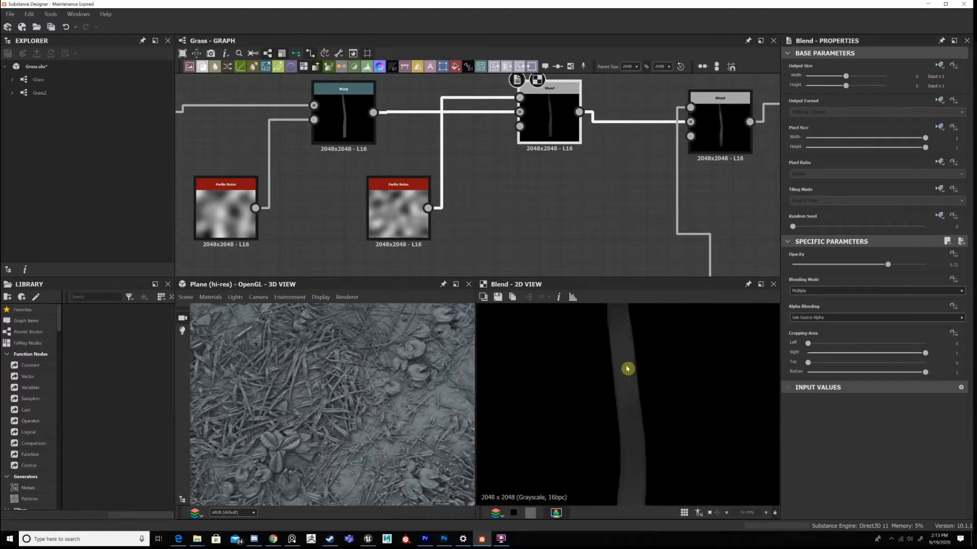
scroll(627, 368, "up", 2)
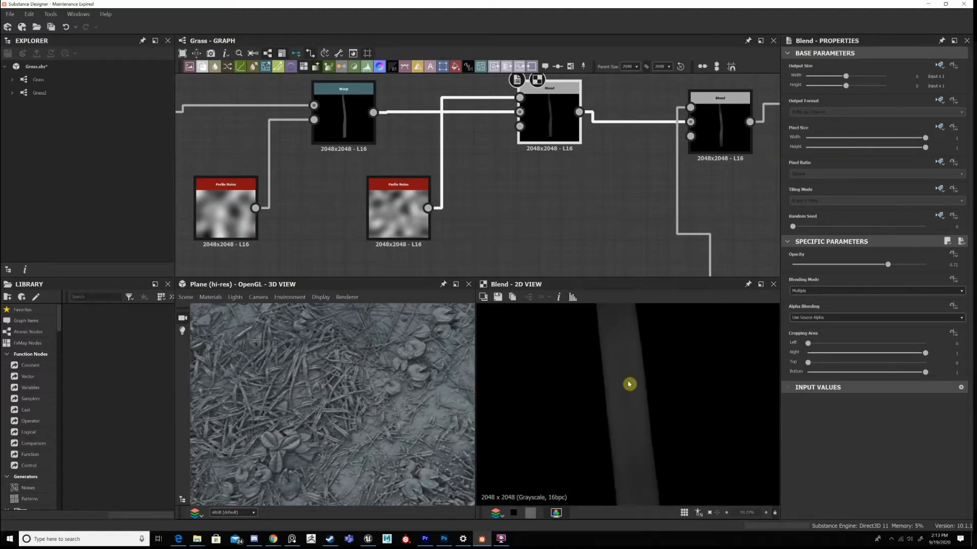
scroll(629, 384, "down", 3)
scroll(631, 383, "down", 3)
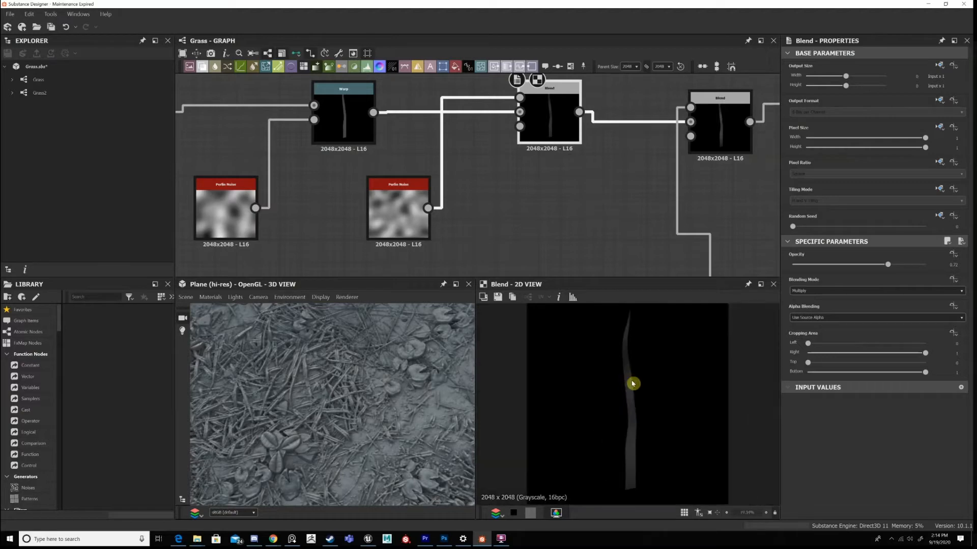
Shift the linear gradient and Transformation 2D nodes slightly away from the Overlay Blend, and compare the outputs of both Blends.
scroll(564, 196, "up", 1)
scroll(497, 179, "up", 2)
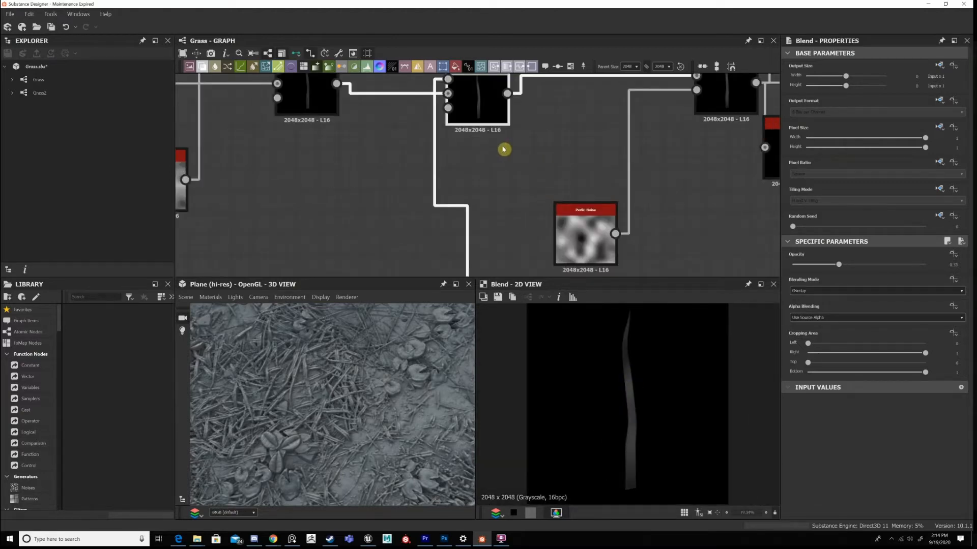
scroll(437, 196, "down", 2)
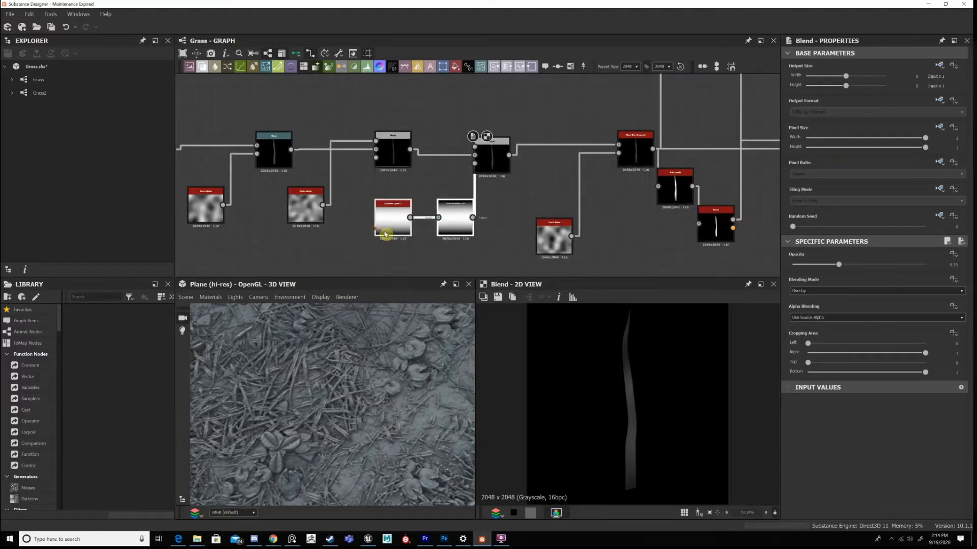
left_click_drag(386, 234, 373, 247)
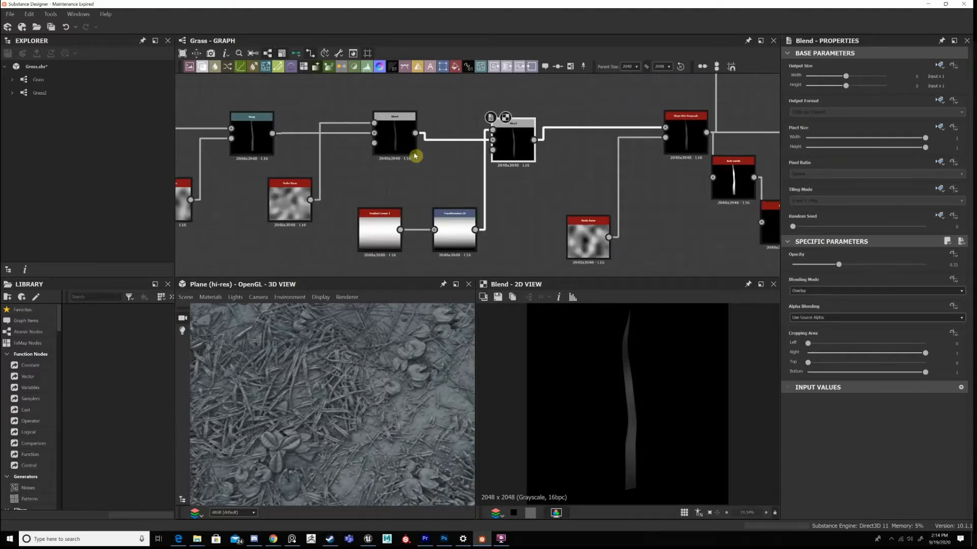
double_click(519, 133)
Display the Slope Blur Grayscale and examine the blade's edges and surface along its length up close.
middle_click_drag(614, 192, 510, 170)
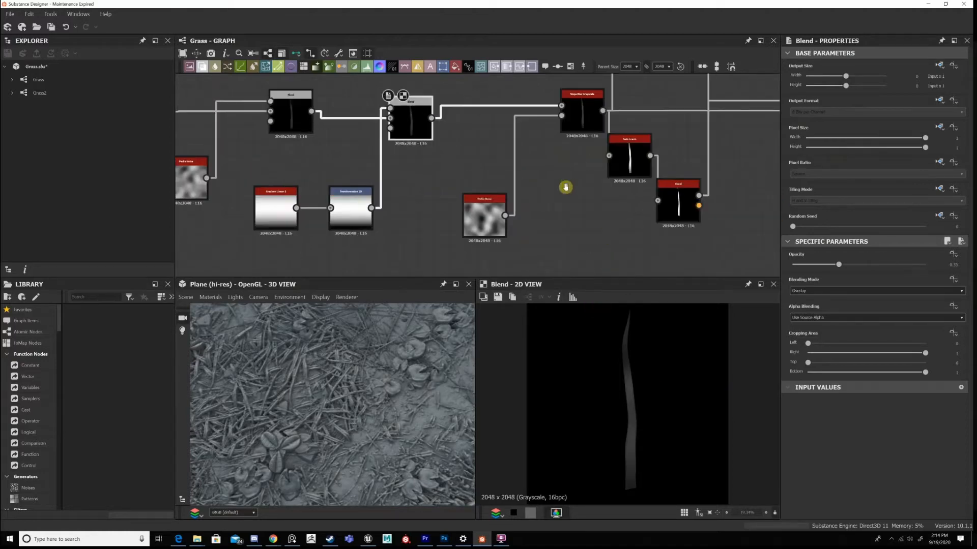
middle_click_drag(566, 187, 539, 217)
double_click(562, 144)
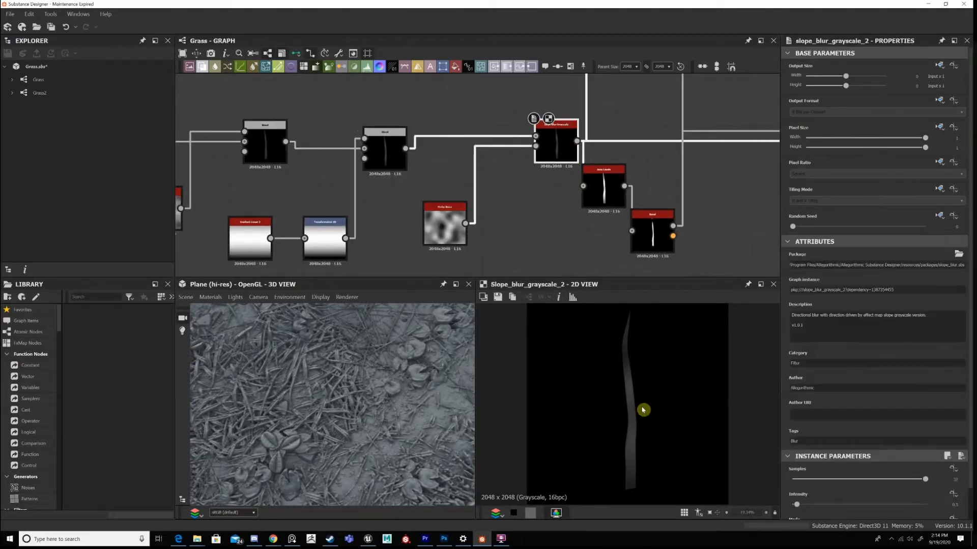
scroll(632, 366, "up", 5)
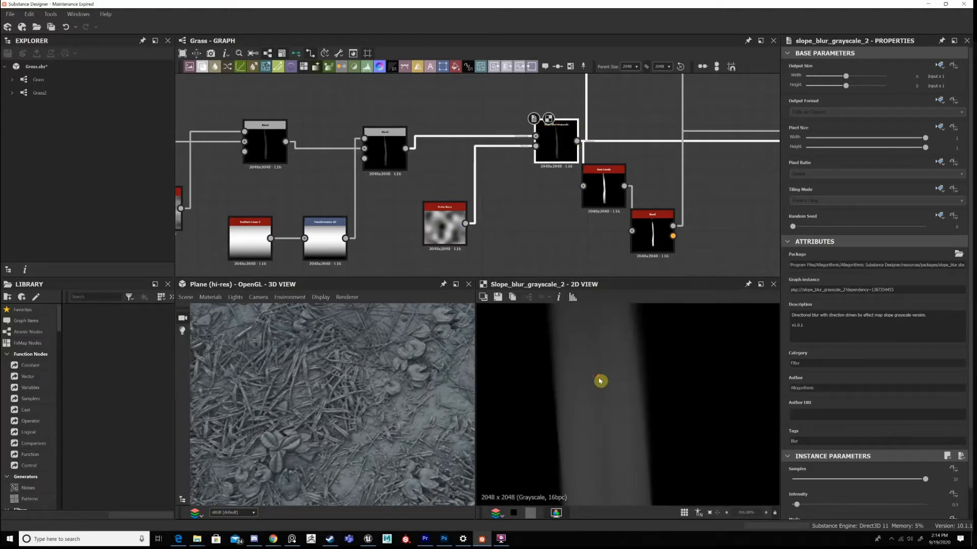
scroll(599, 381, "down", 3)
middle_click_drag(605, 382, 611, 478)
middle_click_drag(630, 377, 618, 474)
mouse_move(617, 393)
middle_mouse_down()
mouse_move(611, 426)
mouse_move(612, 394)
middle_mouse_up()
middle_click_drag(574, 460, 584, 399)
scroll(600, 407, "down", 2)
middle_click_drag(637, 451, 623, 325)
middle_click_drag(619, 458, 612, 429)
scroll(606, 386, "up", 2)
middle_click_drag(615, 380, 616, 468)
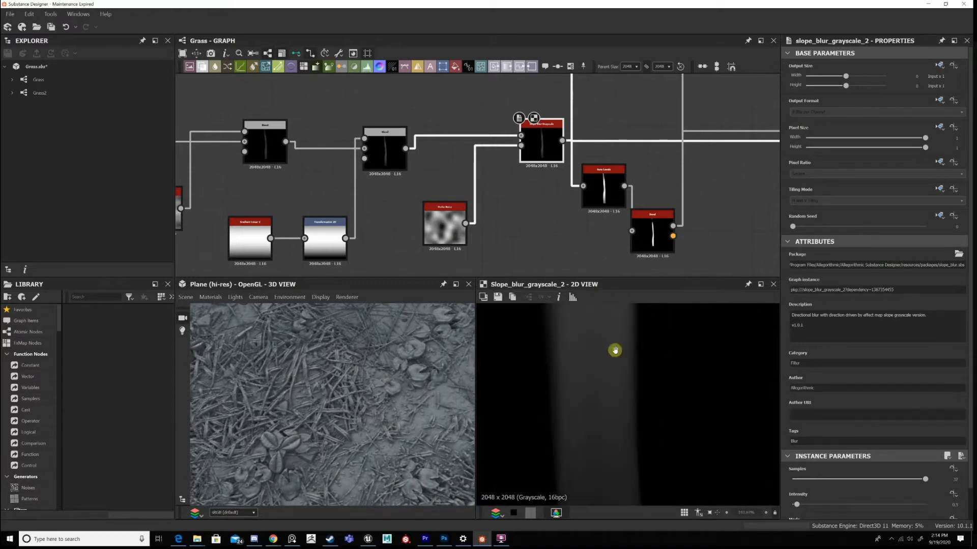
middle_click_drag(615, 350, 630, 445)
Compare the Overlay Blend with the Slope Blur Grayscale up close, and inspect the blade surfaces on the 3D plane.
double_click(385, 148)
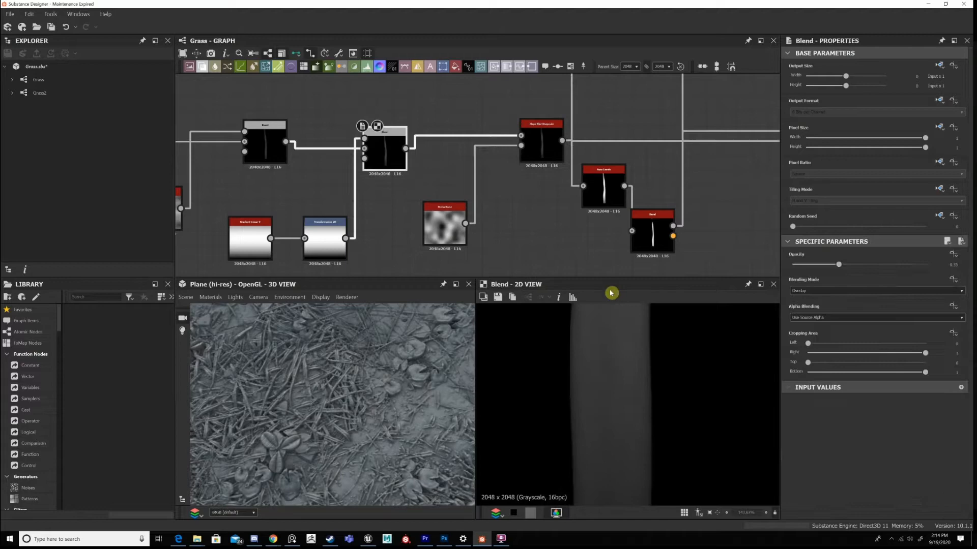
double_click(541, 144)
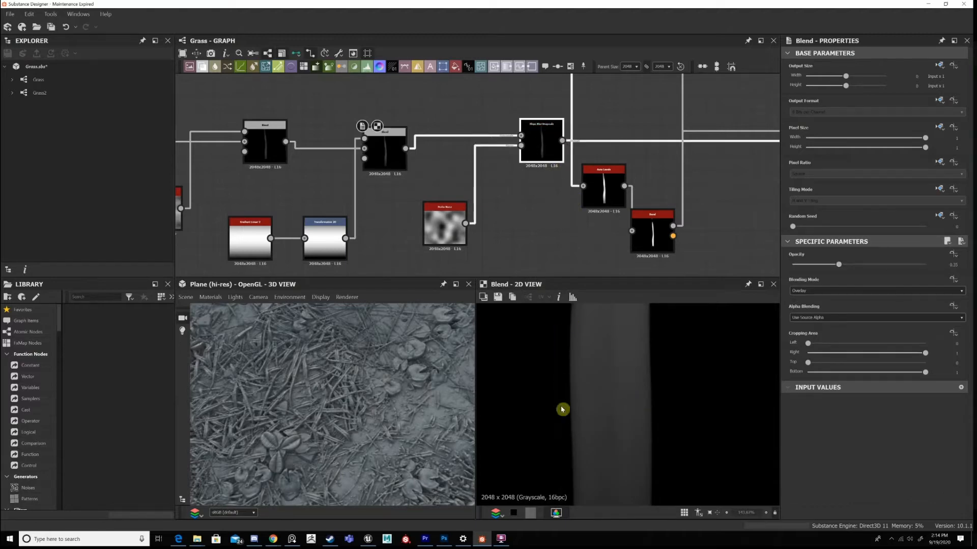
scroll(334, 450, "up", 2)
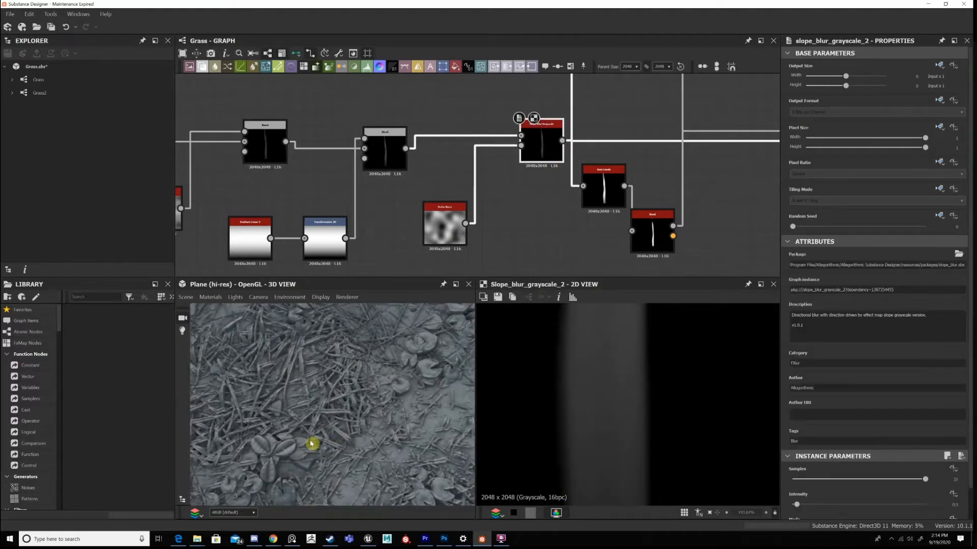
scroll(351, 442, "up", 3)
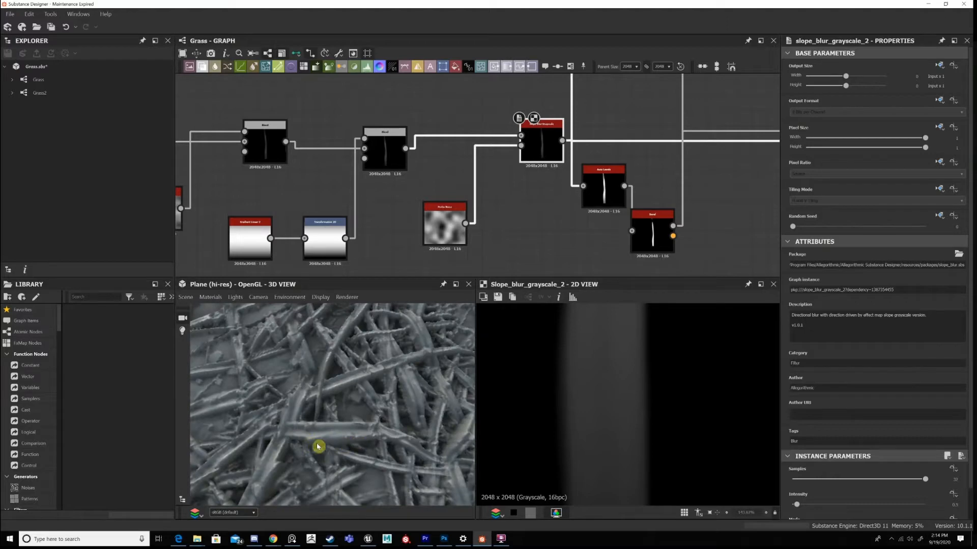
scroll(381, 442, "down", 5)
Shift the Slope Blur Grayscale node slightly away from the Auto Levels node it feeds.
middle_click_drag(503, 212, 366, 224)
scroll(538, 237, "down", 1)
middle_click_drag(532, 234, 530, 232)
scroll(530, 232, "down", 3)
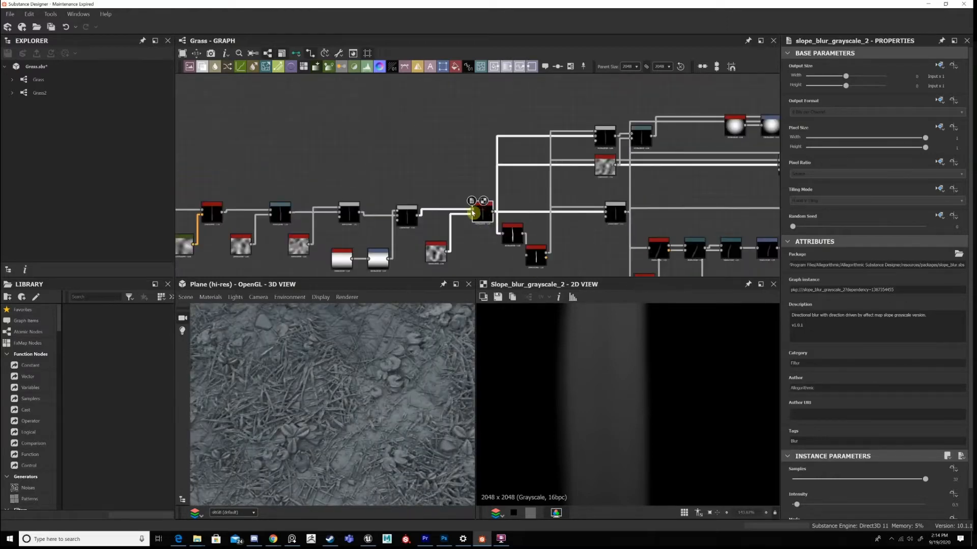
left_click_drag(472, 214, 462, 217)
middle_click_drag(518, 242, 480, 232)
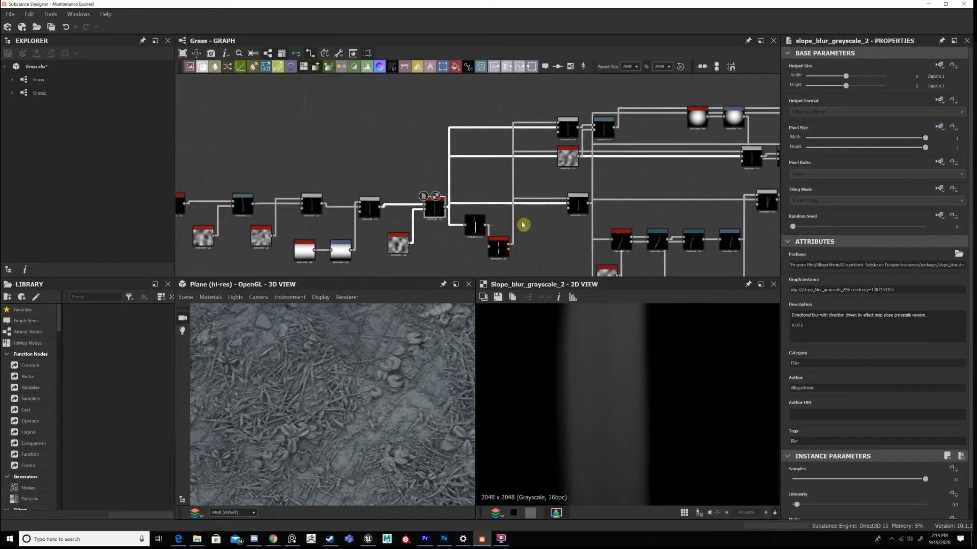
Display the Auto Levels output and place the Bevel node close beside the Auto Levels node.
scroll(523, 225, "up", 2)
double_click(454, 225)
left_click_drag(488, 257, 500, 230)
middle_click_drag(532, 195, 549, 183)
middle_click_drag(483, 265, 459, 189)
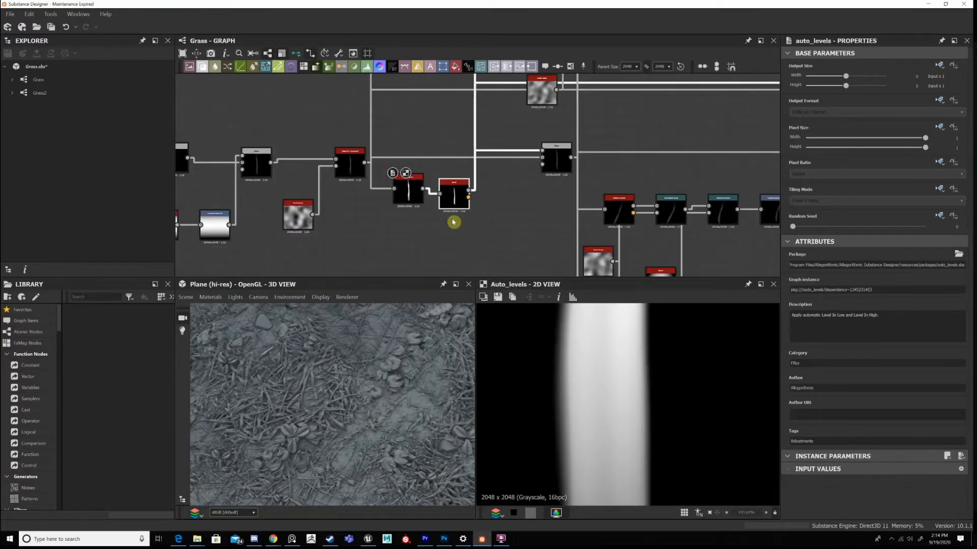
Move the Auto Levels and Bevel nodes down together, and nudge the Slope Blur Grayscale away from them.
left_click(408, 186)
left_click_drag(382, 167, 473, 216)
left_click_drag(408, 189, 409, 221)
left_click_drag(350, 163, 339, 163)
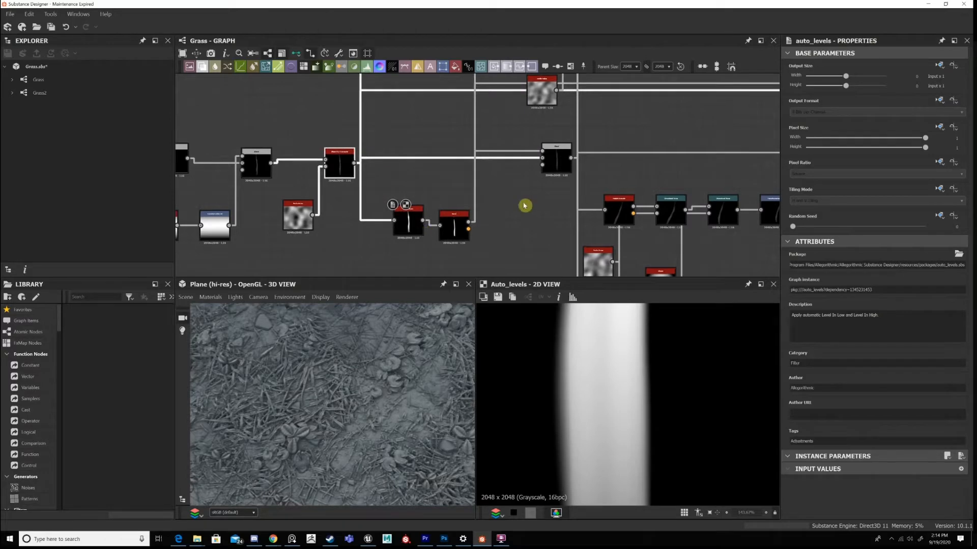
Switch the graph's links to curved lines and display the Subtract Blend fed by the Bevel.
middle_click_drag(524, 206, 563, 147)
scroll(477, 173, "down", 3)
scroll(505, 158, "up", 4)
left_click_drag(386, 194, 436, 235)
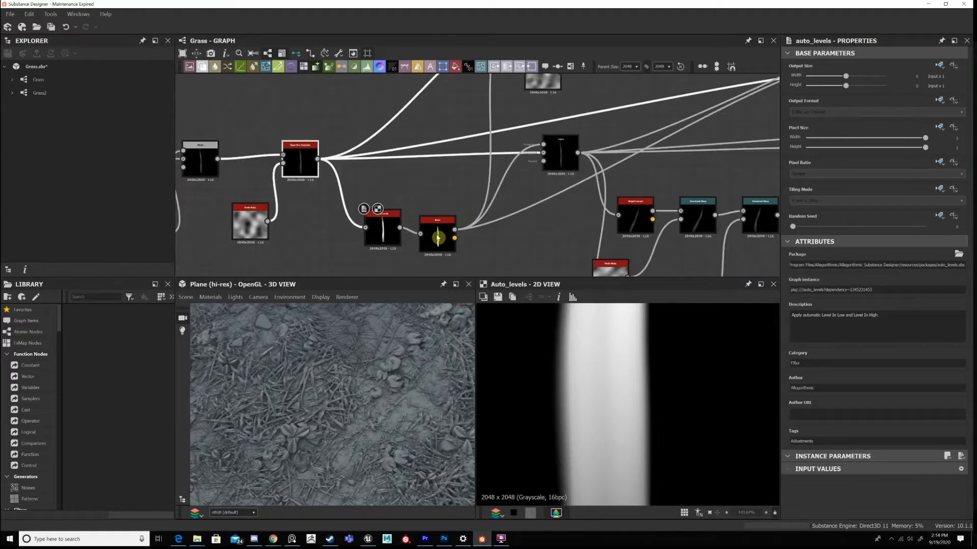
double_click(571, 144)
scroll(612, 377, "down", 5)
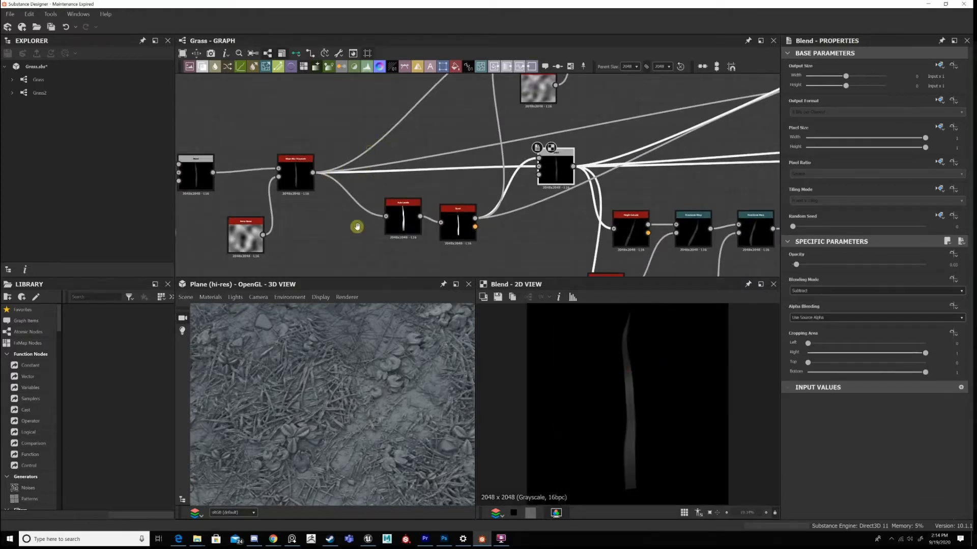
Move the upper branch nodes up slightly, and shift the Slope Blur Grayscale closer to the Auto Levels node.
middle_click_drag(363, 153, 357, 227)
left_click_drag(617, 198, 531, 91)
middle_click_drag(506, 158, 504, 135)
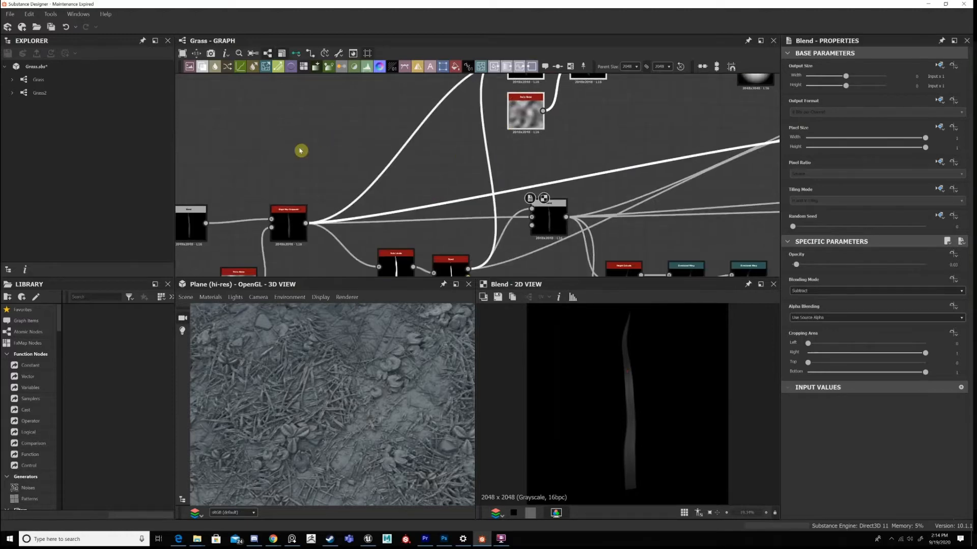
middle_click_drag(296, 215, 301, 151)
left_click_drag(291, 156, 310, 144)
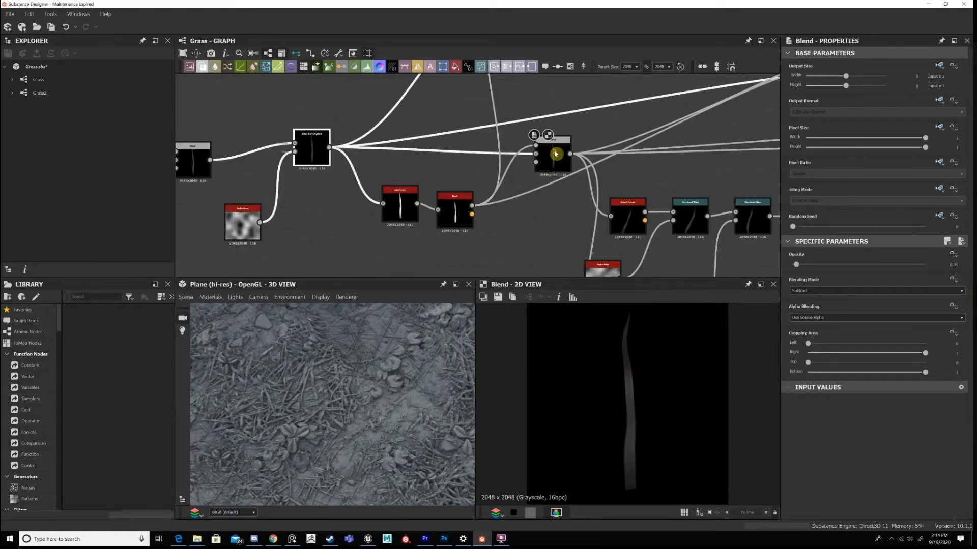
Display the Auto Levels output and examine the brightened blade up close and as a whole.
scroll(562, 214, "up", 3)
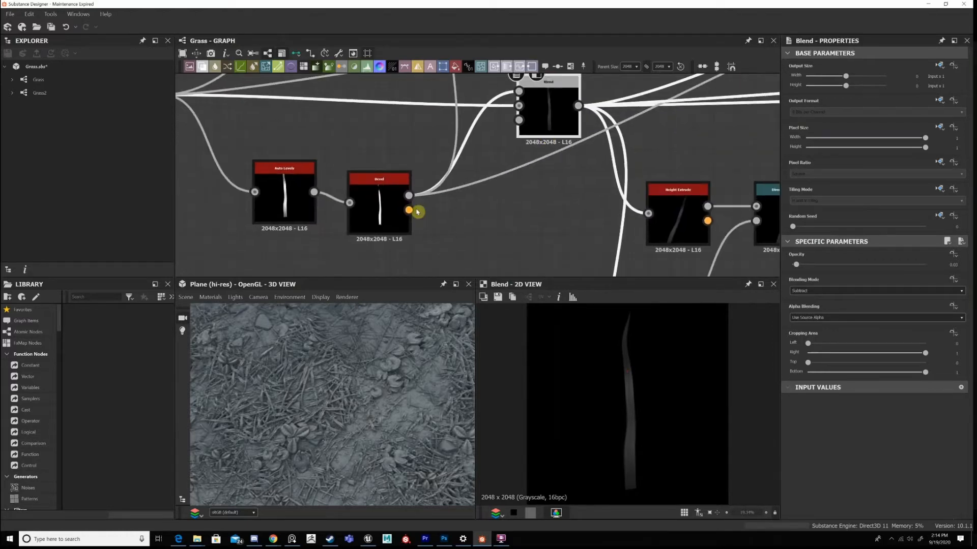
left_click(296, 191)
middle_click_drag(296, 191, 415, 238)
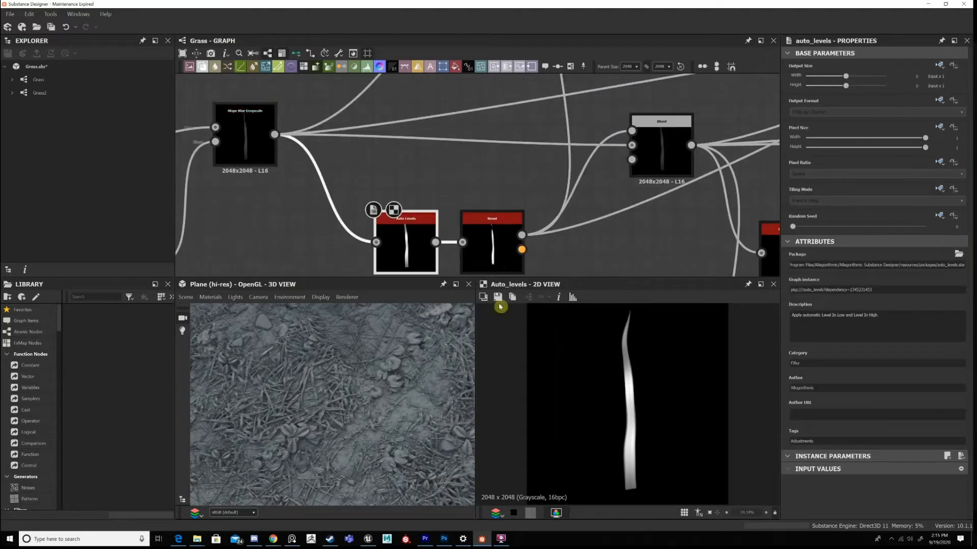
scroll(635, 376, "up", 2)
scroll(617, 414, "down", 3)
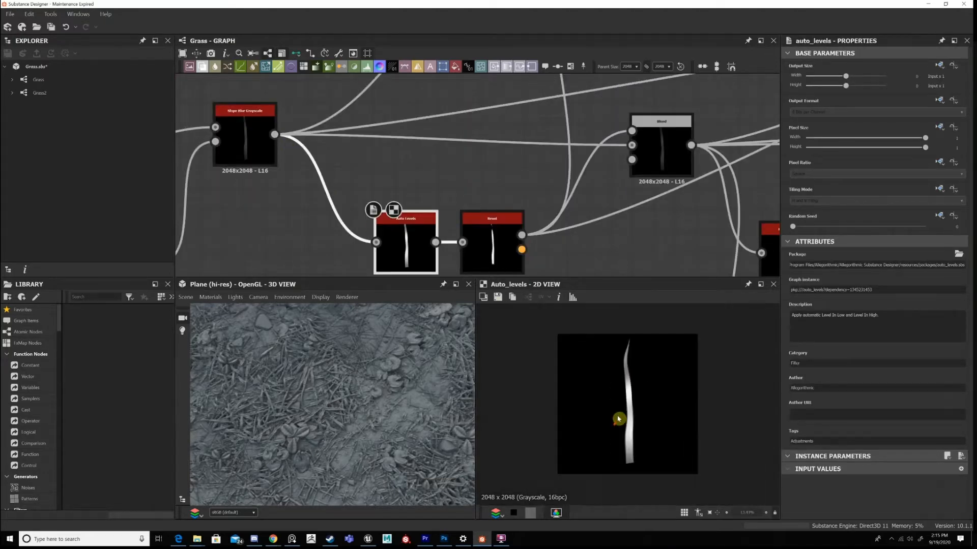
scroll(636, 407, "up", 2)
scroll(648, 404, "down", 2)
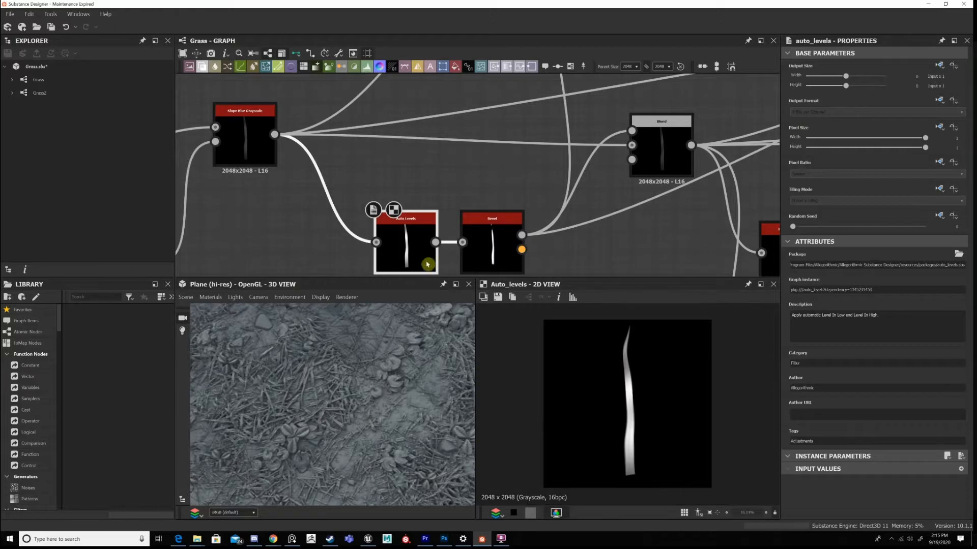
Display the Bevel's height output and examine the narrow part of the blade near its tip.
double_click(503, 236)
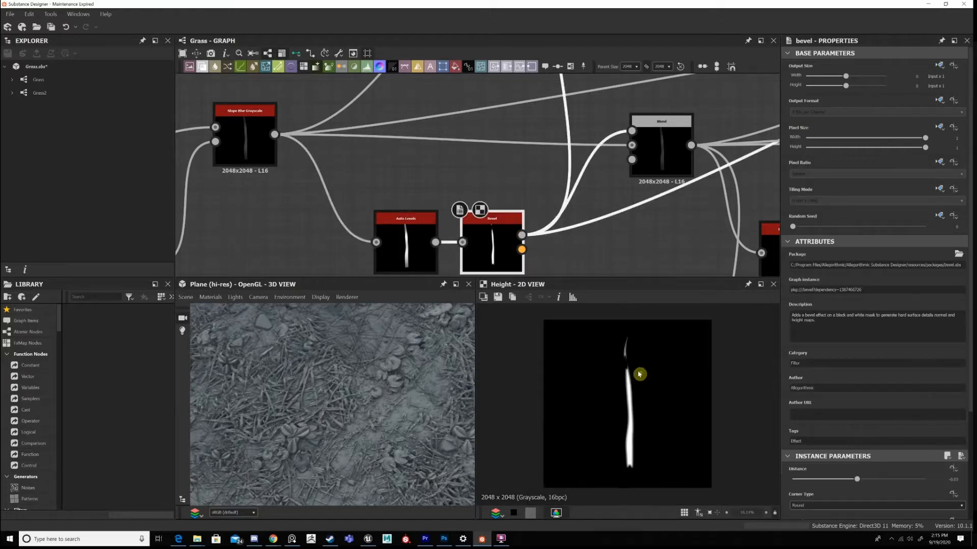
scroll(626, 367, "up", 6)
scroll(631, 392, "up", 2)
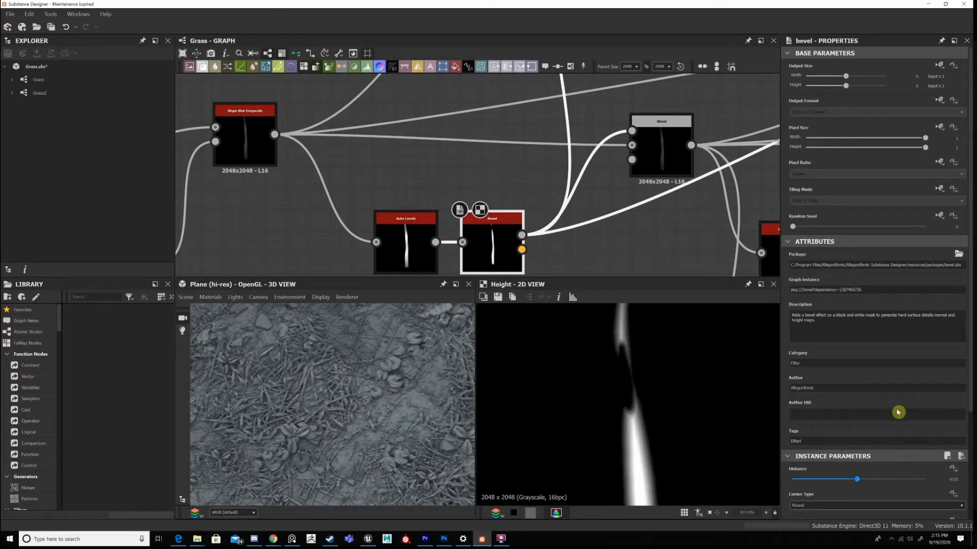
Try a higher Smoothing and a slightly increased Distance on the Bevel, undoing each change.
scroll(814, 409, "down", 3)
left_click_drag(793, 409, 837, 410)
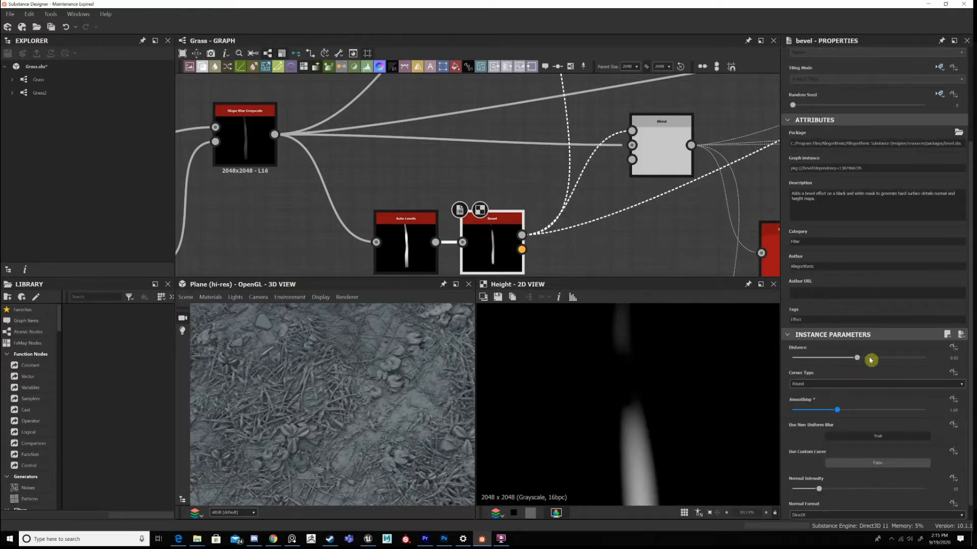
key("ctrl+z")
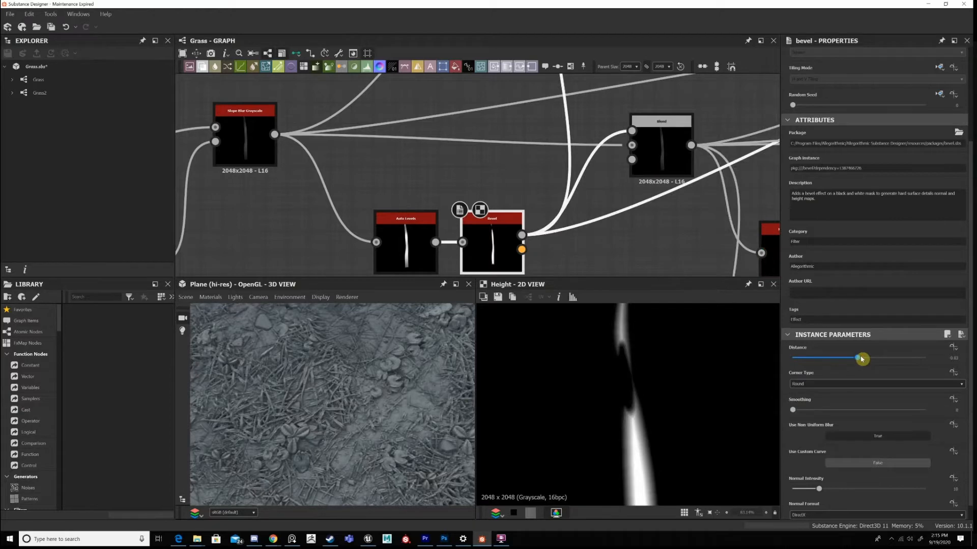
left_click(861, 359)
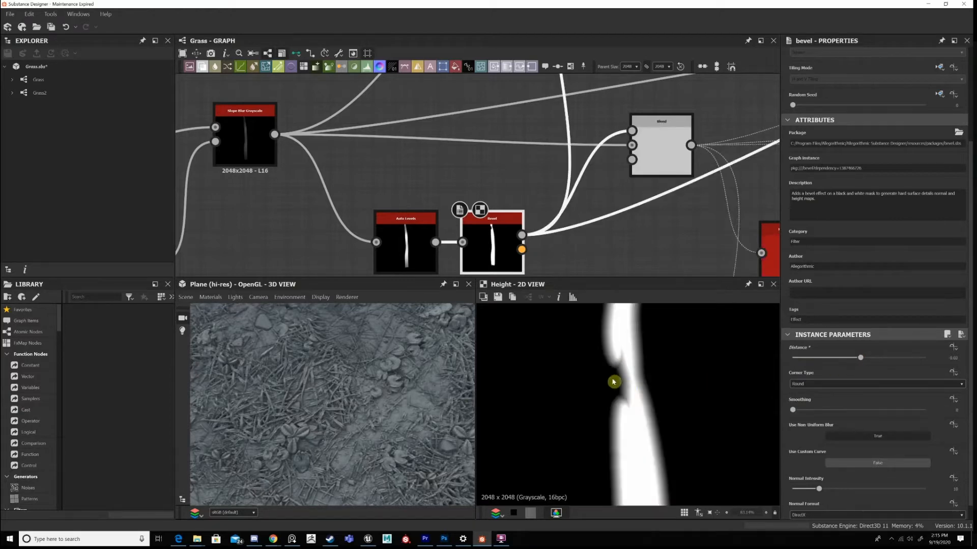
key("ctrl+z")
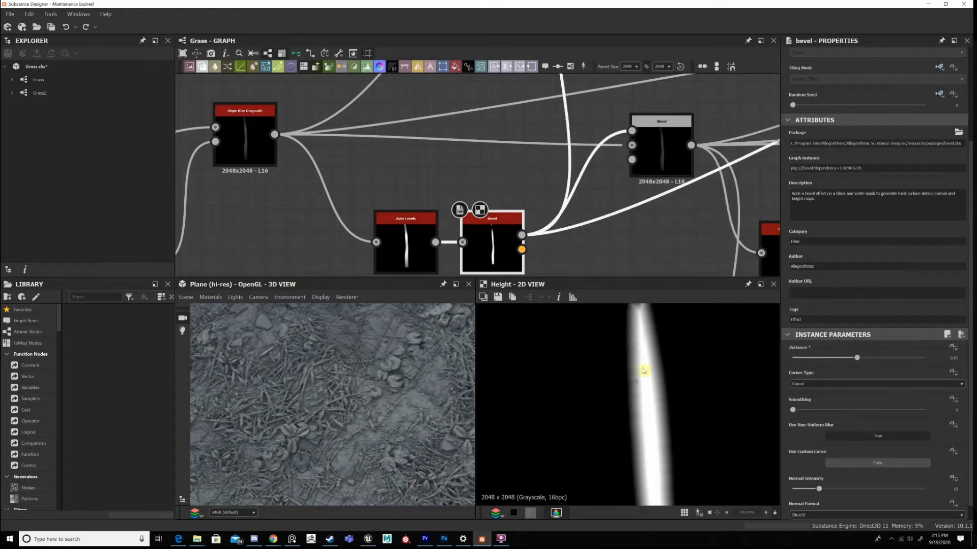
Examine the beveled blade's centre and soft edges from the tip down along its length.
scroll(639, 349, "down", 5)
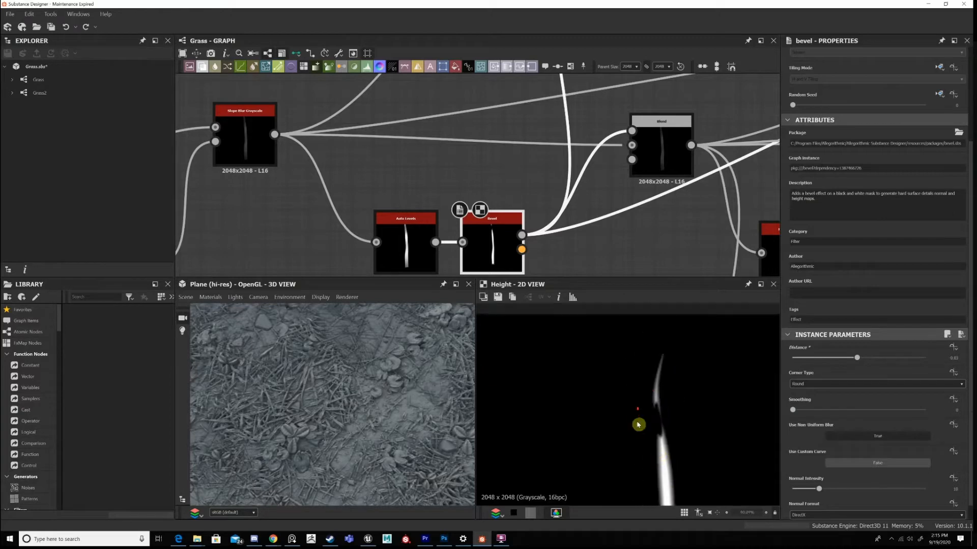
scroll(638, 425, "up", 5)
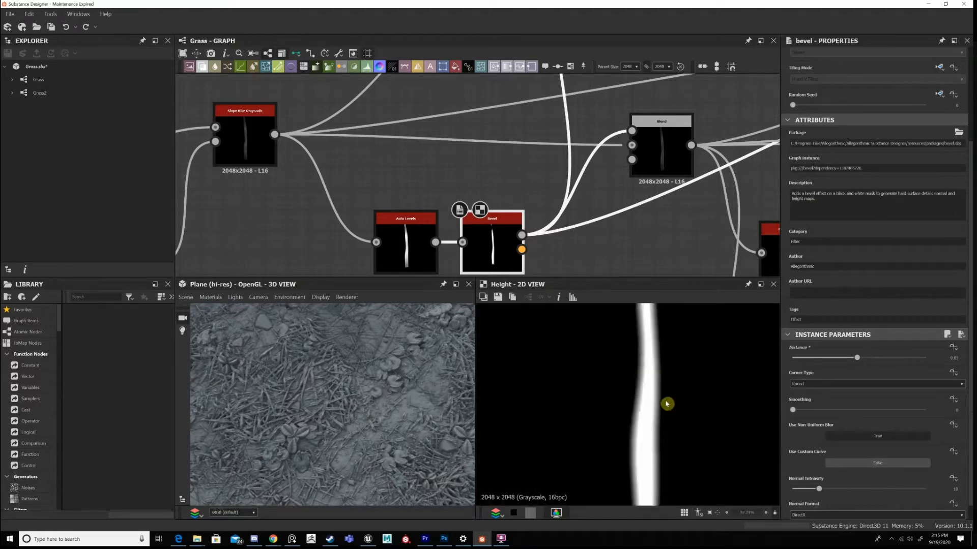
scroll(656, 396, "up", 2)
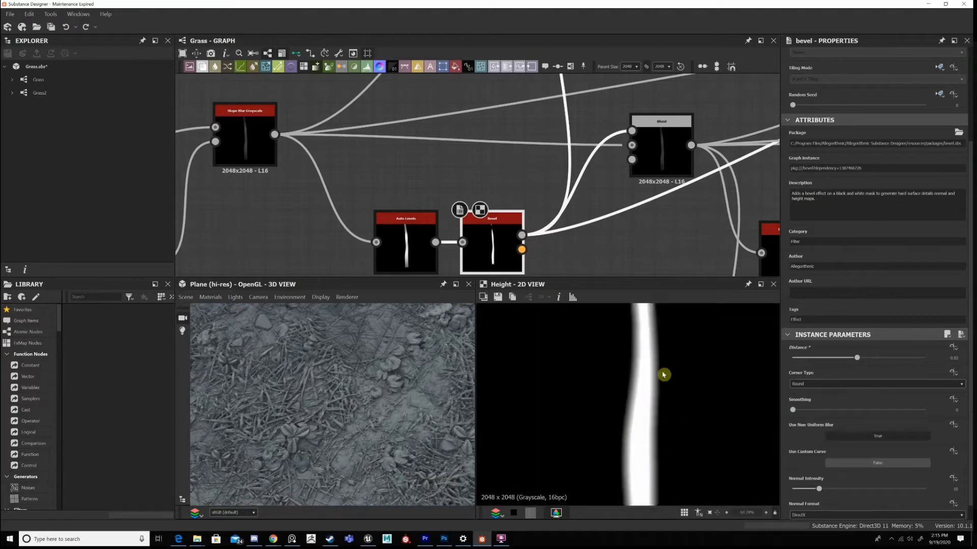
scroll(656, 386, "down", 3)
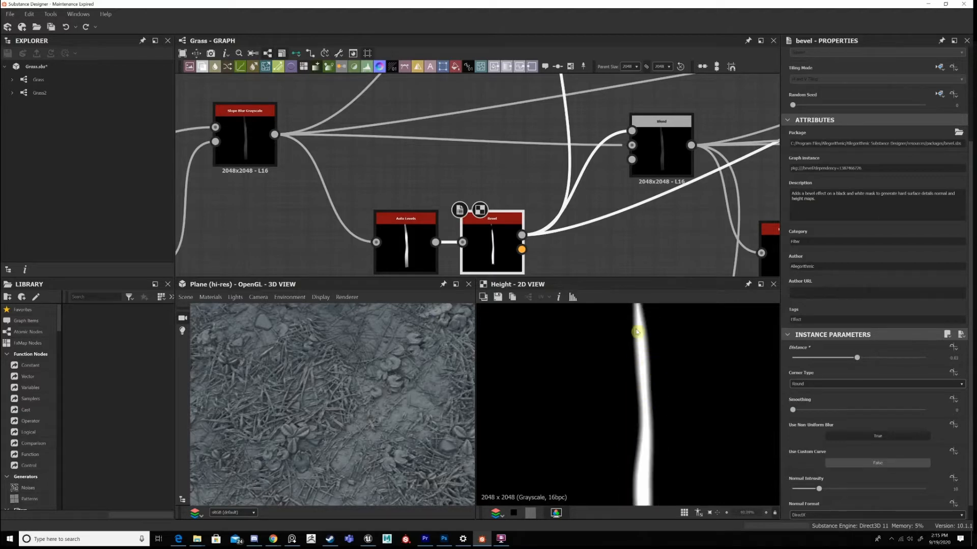
scroll(654, 391, "up", 5)
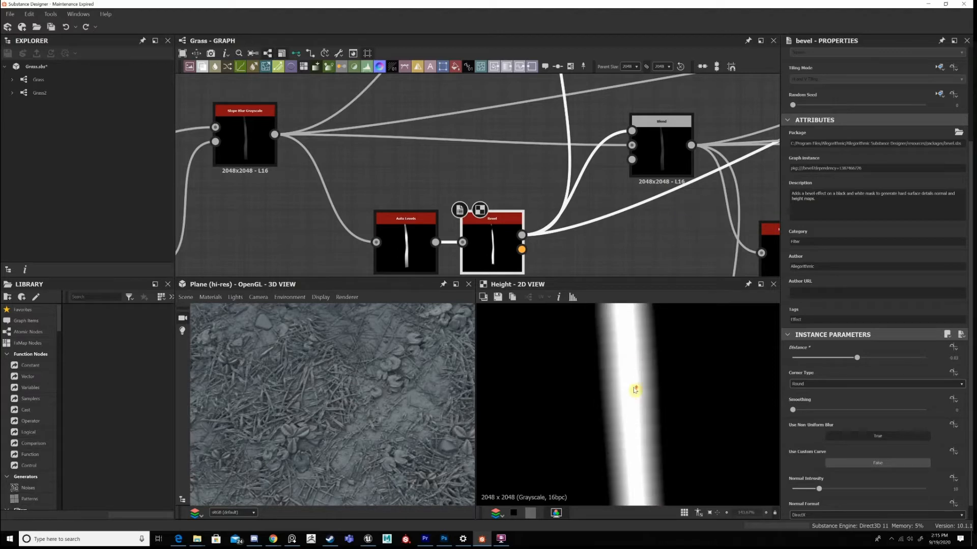
Display the Subtract Blend and compare its blade shading with the grass surfaces on the 3D plane.
double_click(660, 147)
scroll(655, 360, "down", 3)
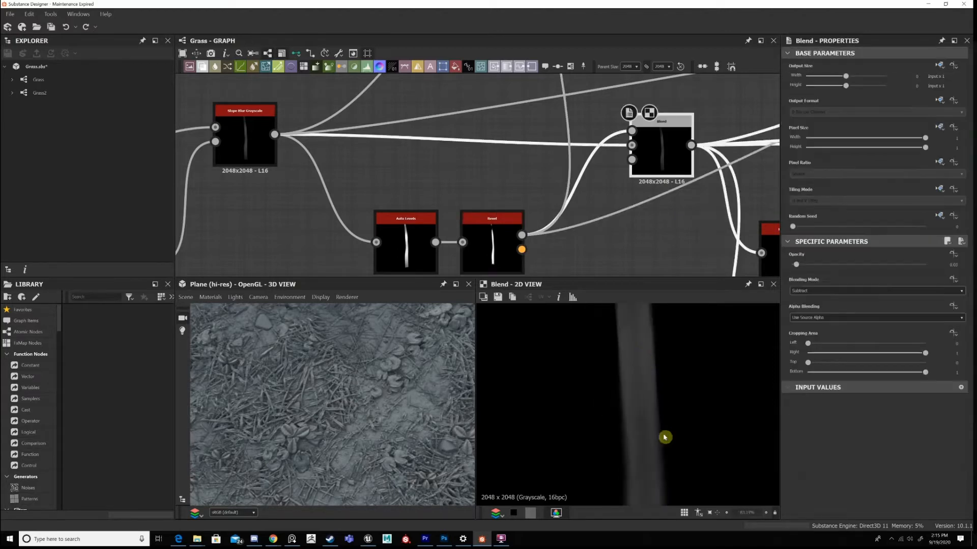
scroll(661, 409, "down", 1)
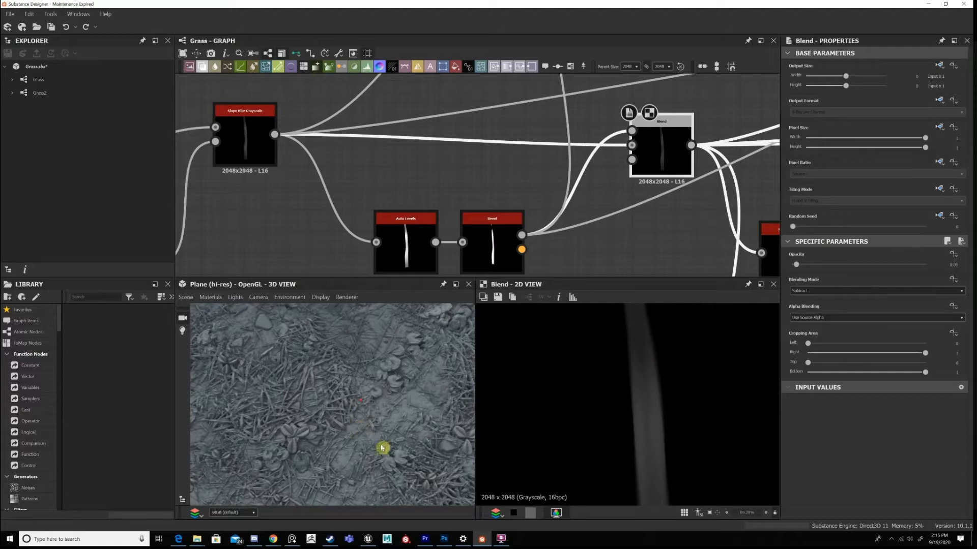
scroll(382, 447, "up", 5)
scroll(352, 445, "up", 3)
scroll(630, 408, "down", 7)
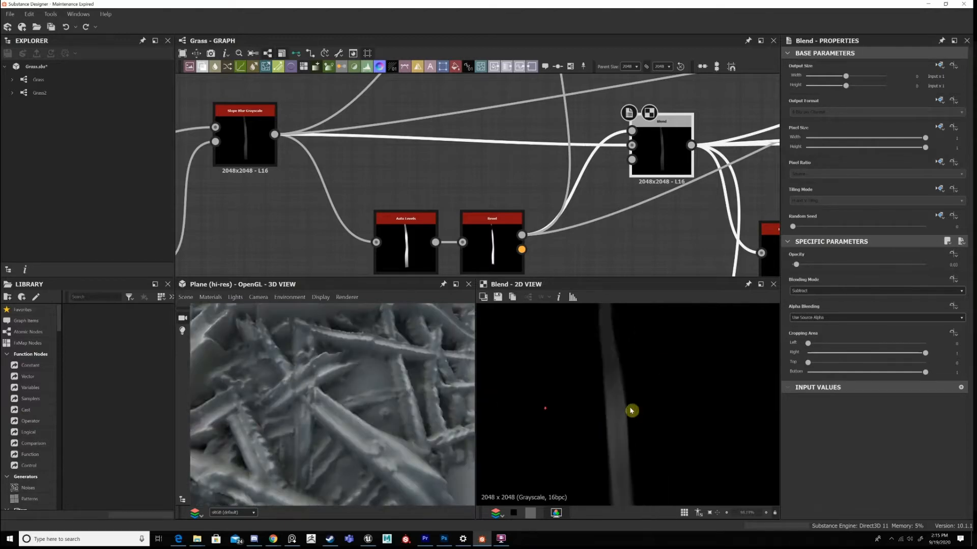
scroll(363, 380, "down", 5)
Move the Subtract Blend node closer to the Bevel node.
scroll(614, 189, "down", 3)
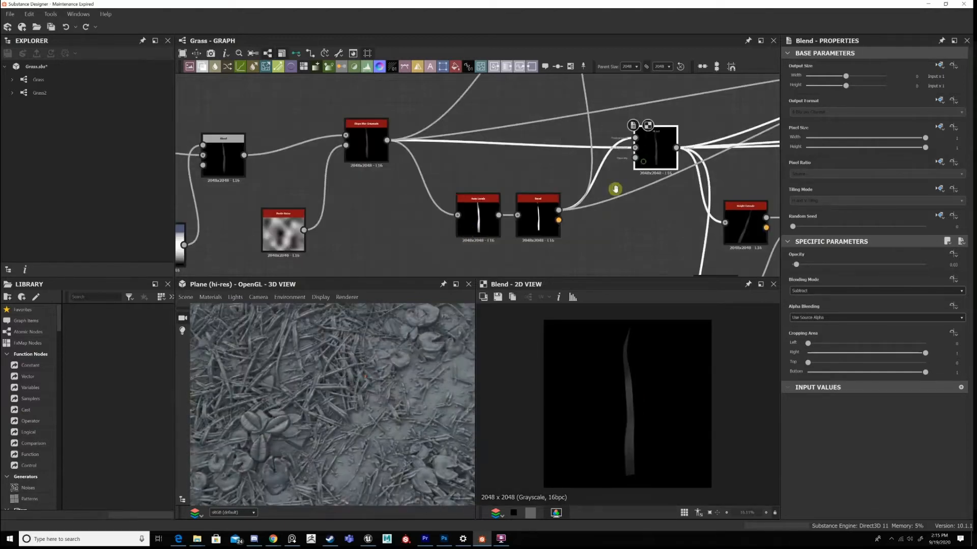
scroll(498, 224, "down", 2)
scroll(513, 203, "down", 3)
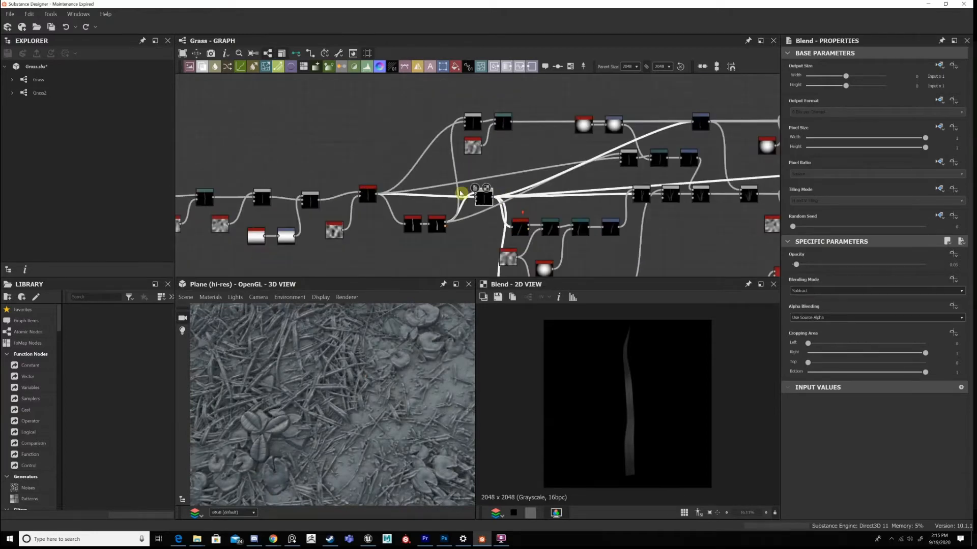
scroll(498, 192, "up", 3)
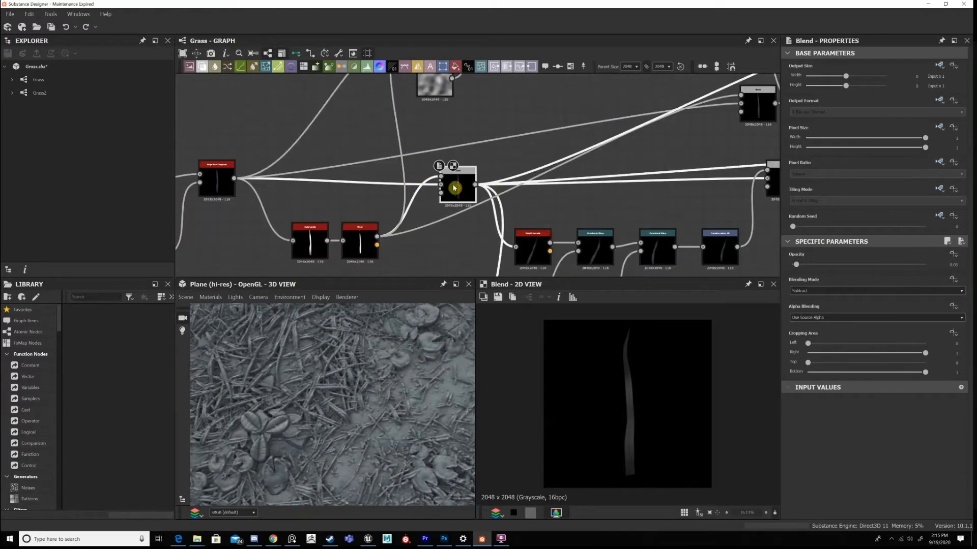
left_click_drag(463, 192, 416, 186)
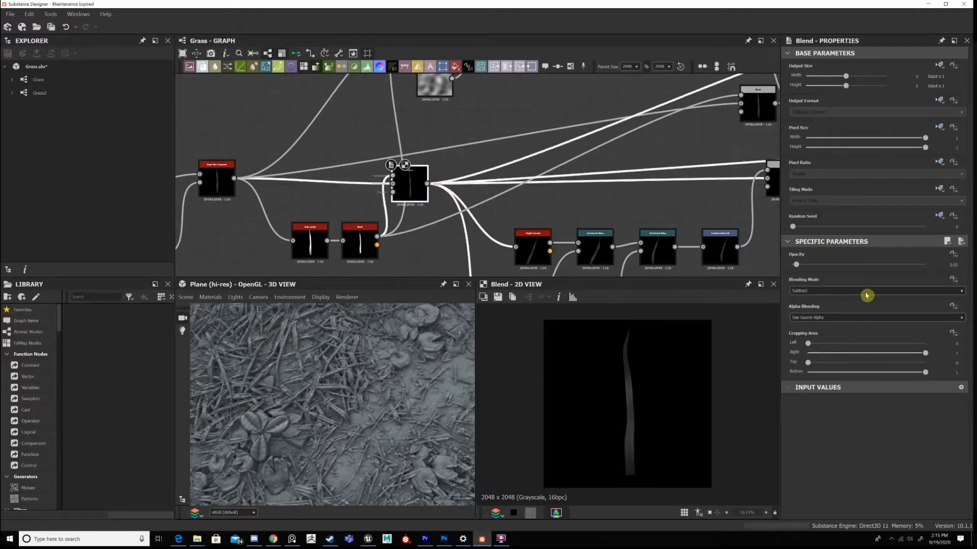
Follow the Subtract Blend's outgoing branches and display the Max (Lighten) Blend that adds the second blade.
scroll(487, 194, "down", 3)
middle_click_drag(483, 160, 472, 116)
scroll(585, 239, "up", 2)
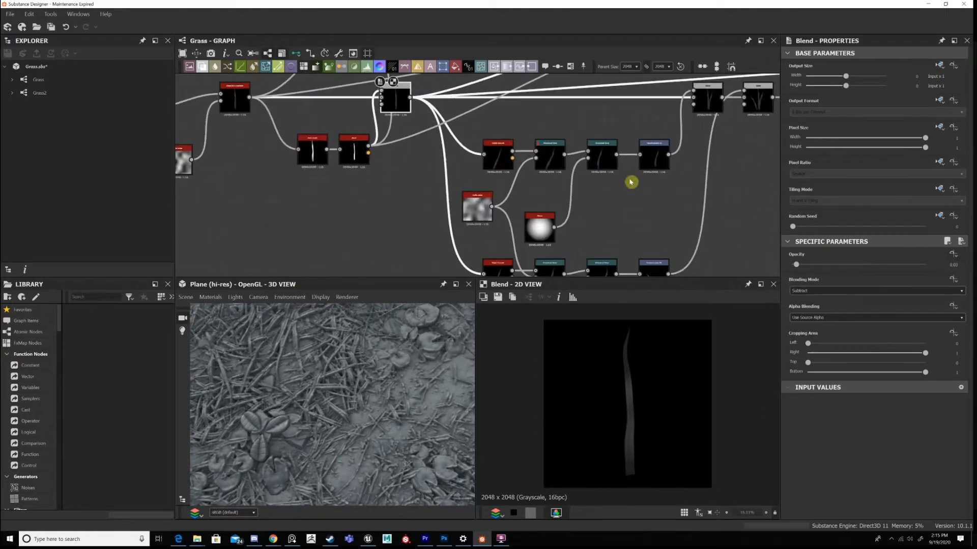
scroll(632, 183, "down", 3)
middle_click_drag(632, 183, 596, 209)
scroll(565, 122, "up", 3)
double_click(613, 128)
Select the whole initial blade chain up to the Slope Blur Grayscale and shift it slightly away from the downstream branches.
scroll(679, 196, "down", 2)
middle_click_drag(478, 166, 480, 220)
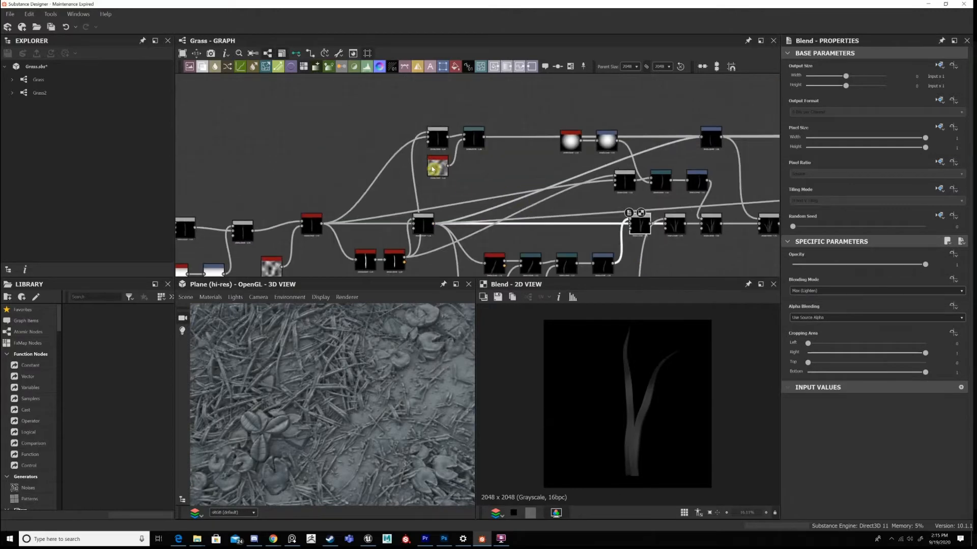
middle_click_drag(650, 212, 497, 212)
scroll(683, 236, "down", 2)
middle_click_drag(683, 236, 530, 151)
middle_click_drag(606, 170, 773, 168)
scroll(773, 168, "down", 3)
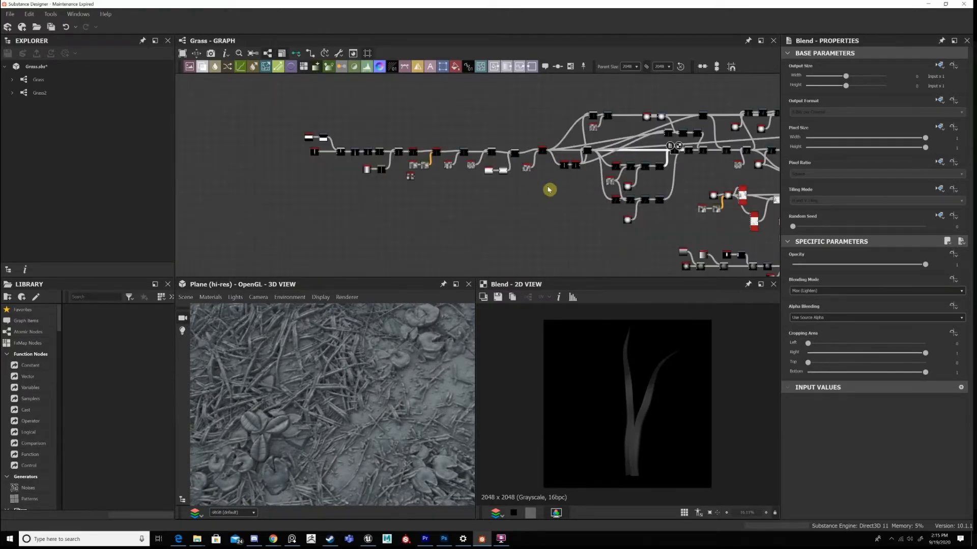
left_click_drag(286, 100, 550, 188)
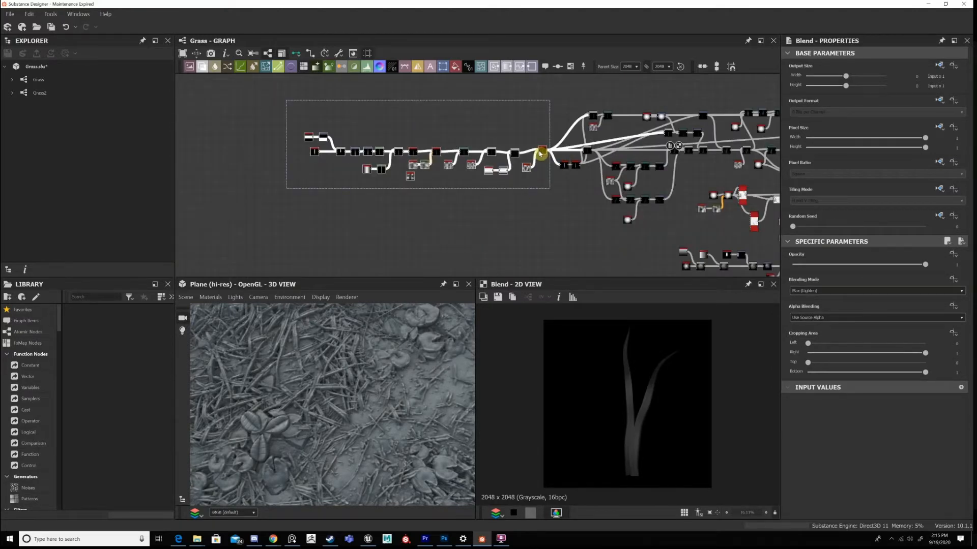
left_click_drag(540, 154, 536, 153)
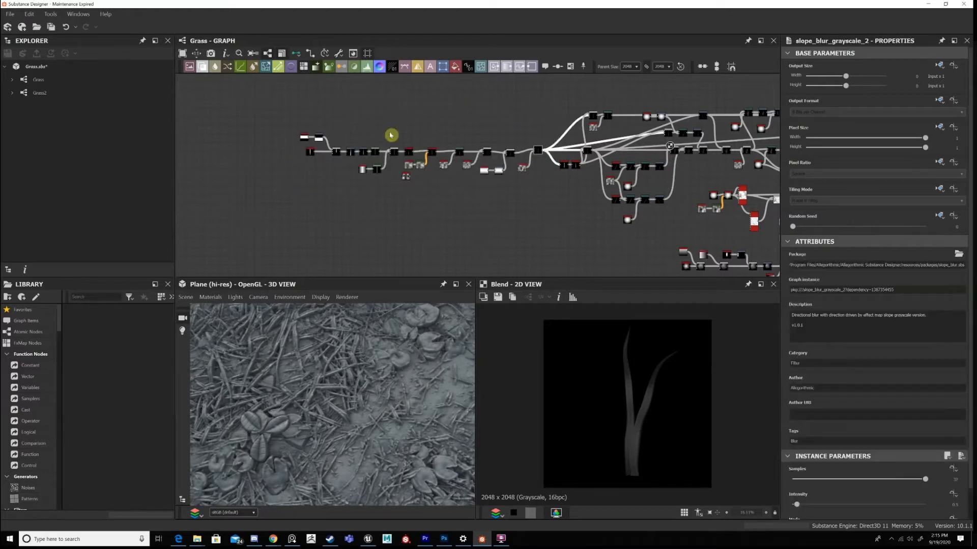
Enclose the selected initial blade chain in a frame titled "Basic Shape".
left_click(299, 112)
key("space")
type("frame")
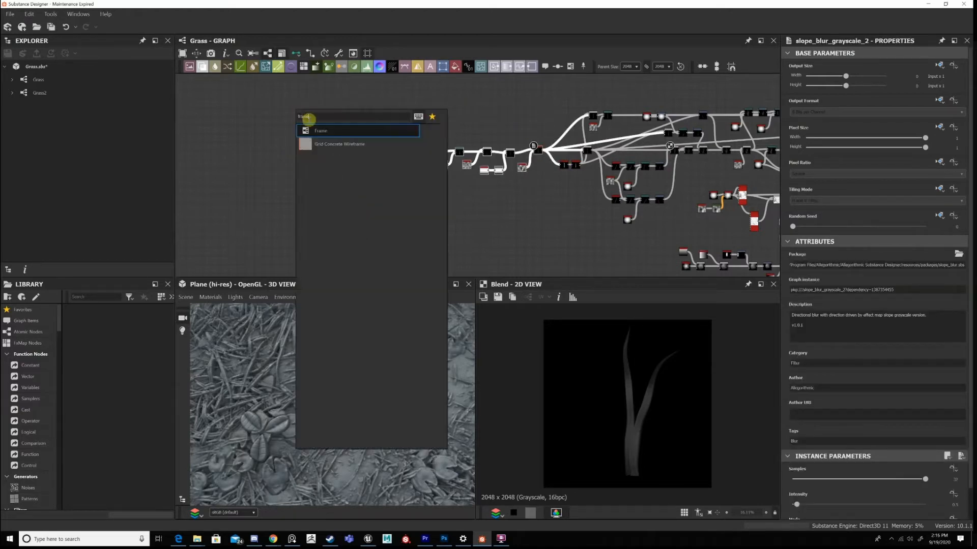
left_click(319, 131)
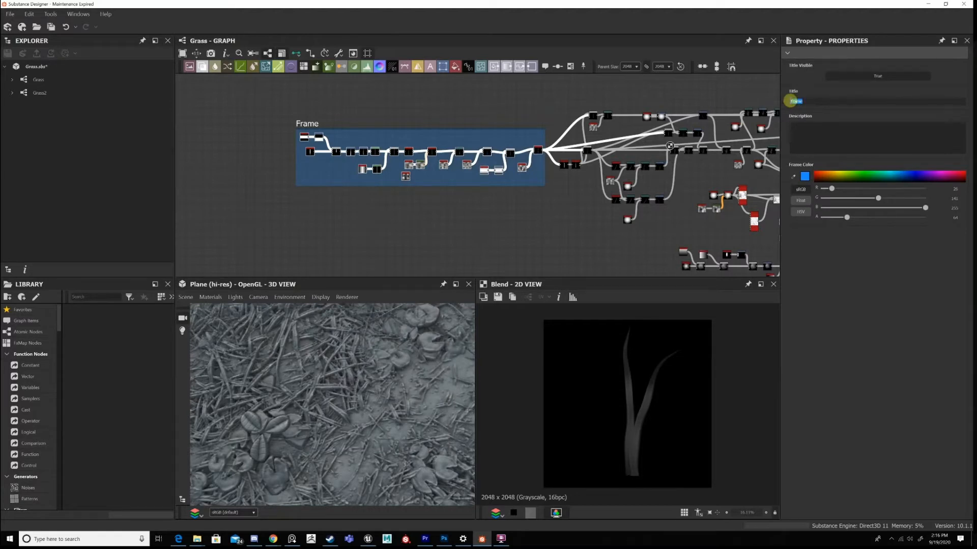
left_click(790, 100)
type("Basic Shape")
key("Return")
Examine the branches following the Basic Shape frame and the other node groups lower in the graph.
left_click(593, 115)
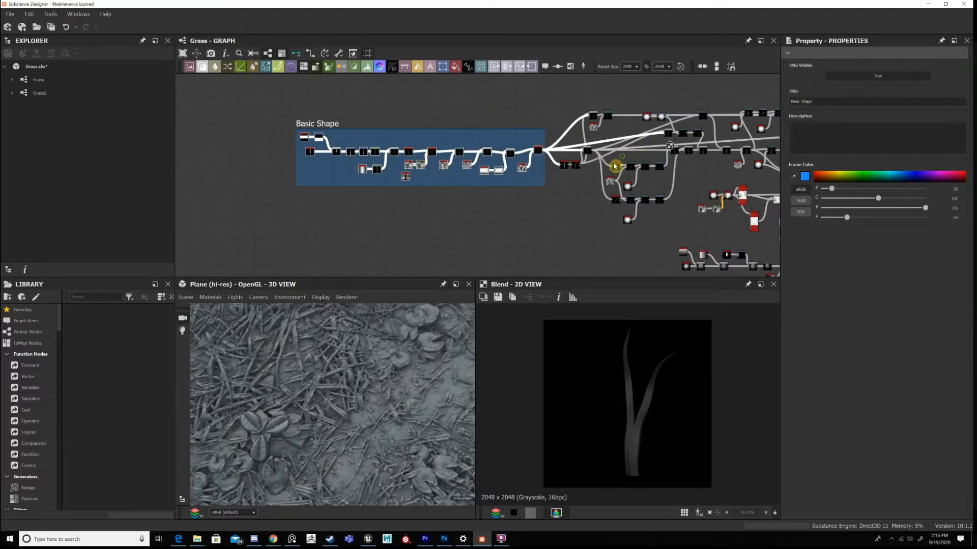
middle_click_drag(674, 156, 562, 171)
middle_click_drag(615, 187, 650, 191)
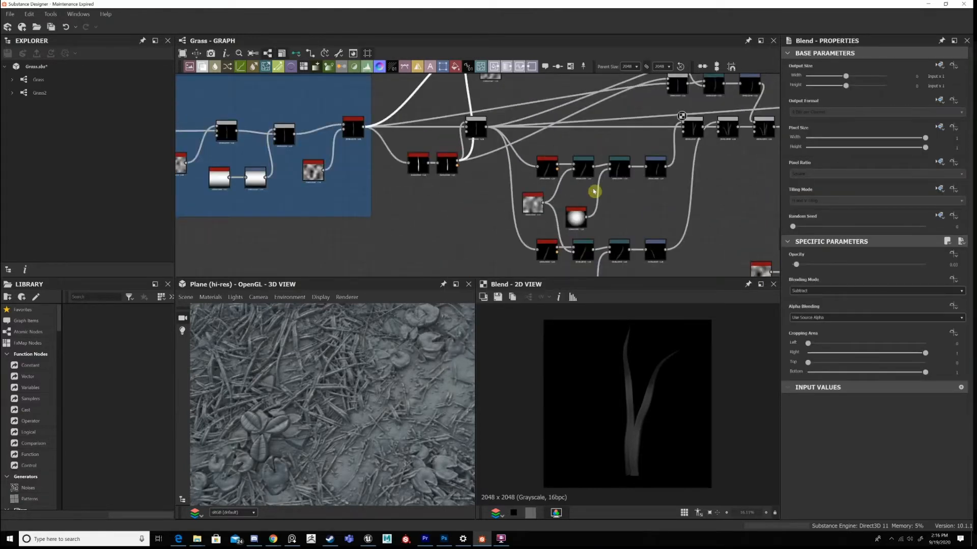
scroll(595, 191, "down", 4)
middle_click_drag(722, 227, 604, 205)
middle_click_drag(727, 262, 648, 178)
scroll(651, 188, "down", 1)
left_click_drag(648, 212, 460, 123)
middle_click_drag(516, 141, 579, 162)
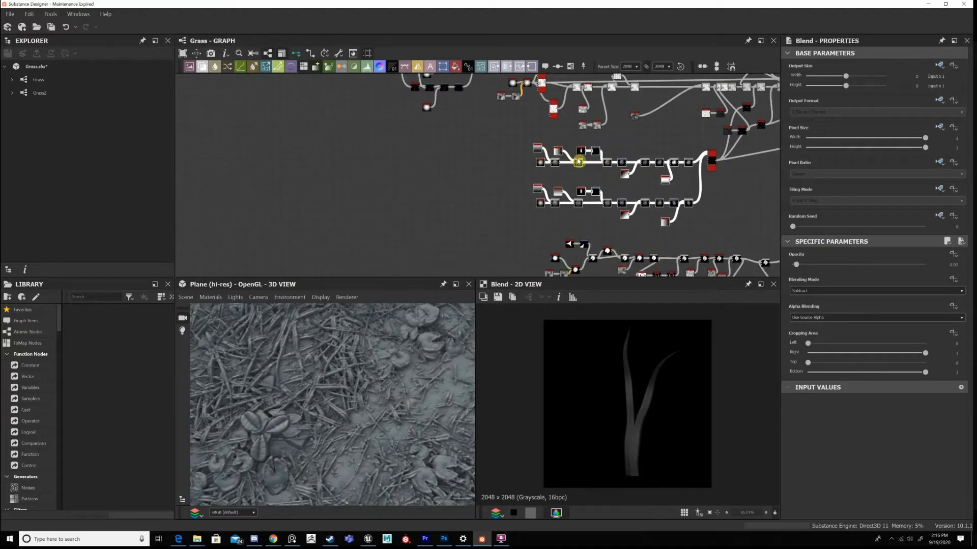
scroll(550, 84, "up", 3)
middle_click_drag(551, 81, 605, 219)
middle_click_drag(504, 203, 520, 159)
scroll(522, 214, "up", 1)
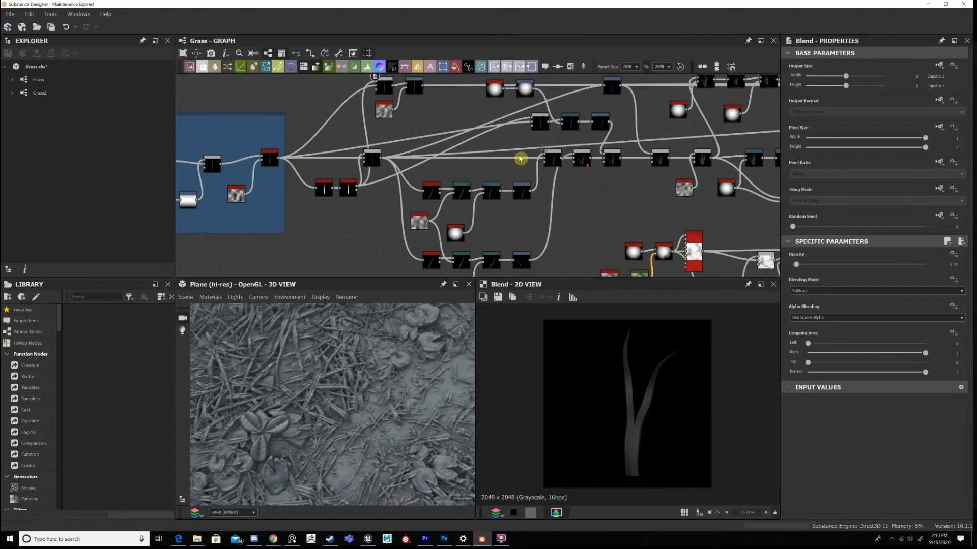
scroll(631, 163, "up", 2)
Display the third Max (Lighten) Blend in the clump chain and trace the branches feeding it.
double_click(629, 163)
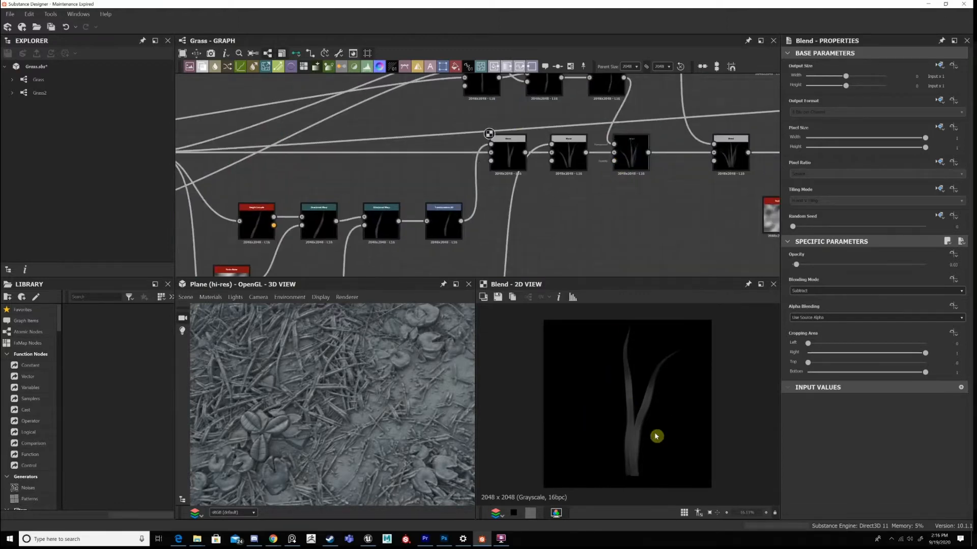
key("alt+Tab")
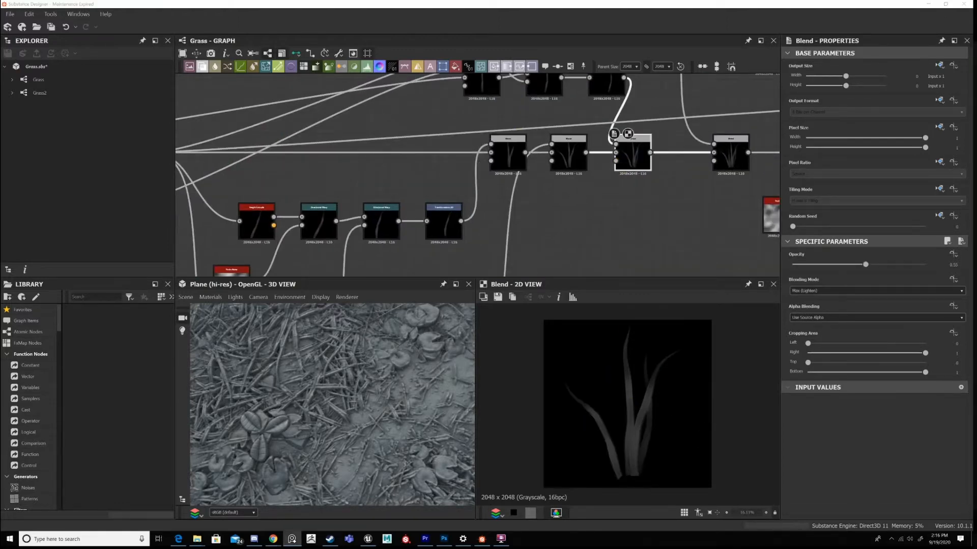
left_click(594, 210)
scroll(593, 194, "down", 3)
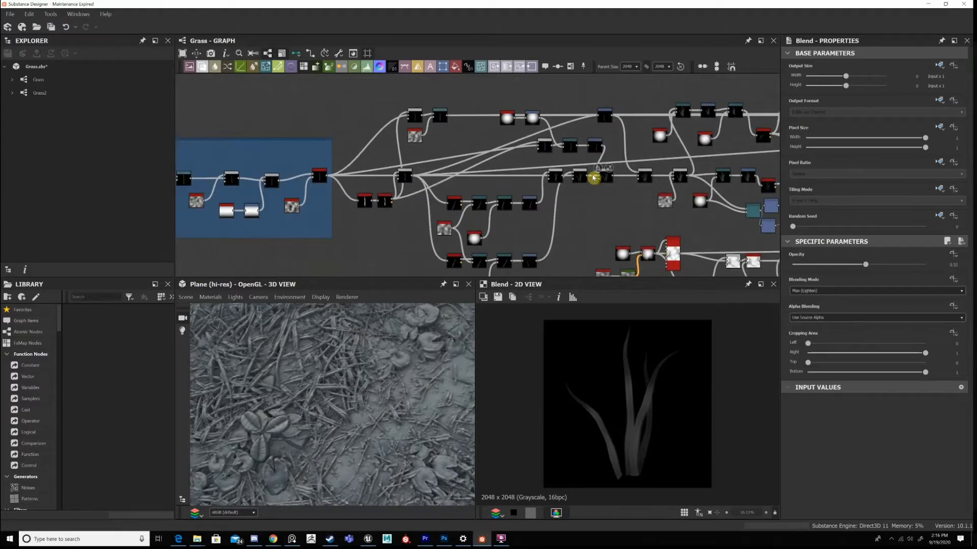
scroll(604, 212, "up", 3)
scroll(593, 171, "down", 3)
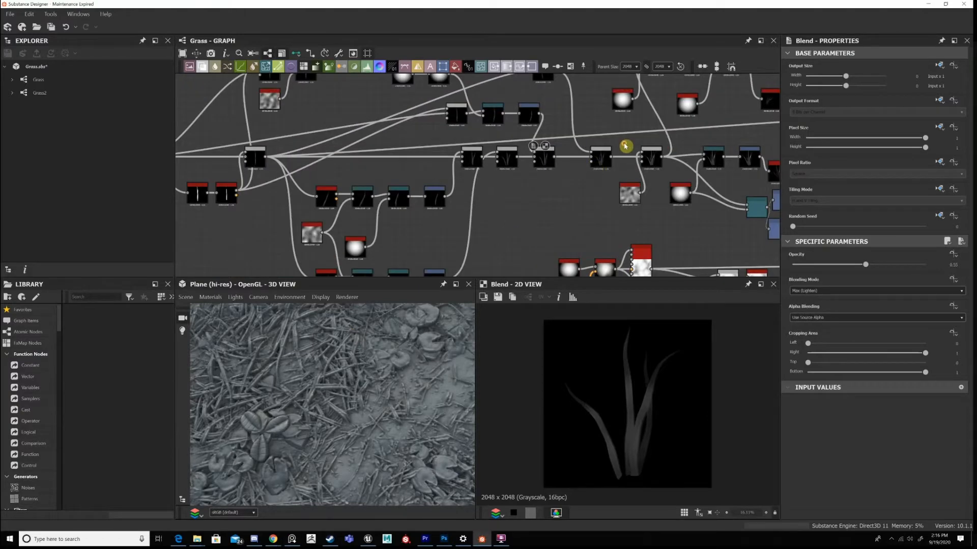
Display the Divide Blend that ends the clump chain and follow its inputs back towards the single blade.
scroll(626, 146, "up", 5)
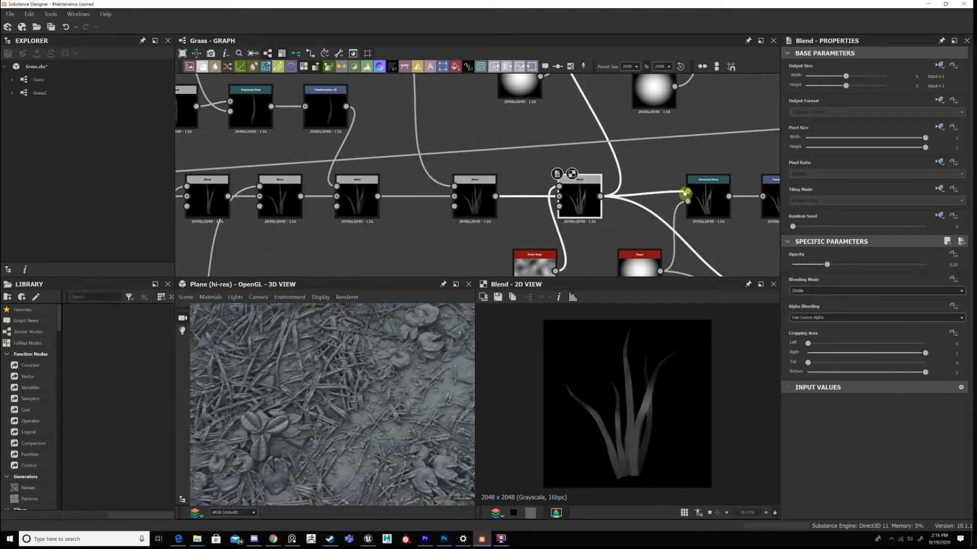
scroll(660, 194, "down", 6)
middle_click_drag(586, 167, 573, 149)
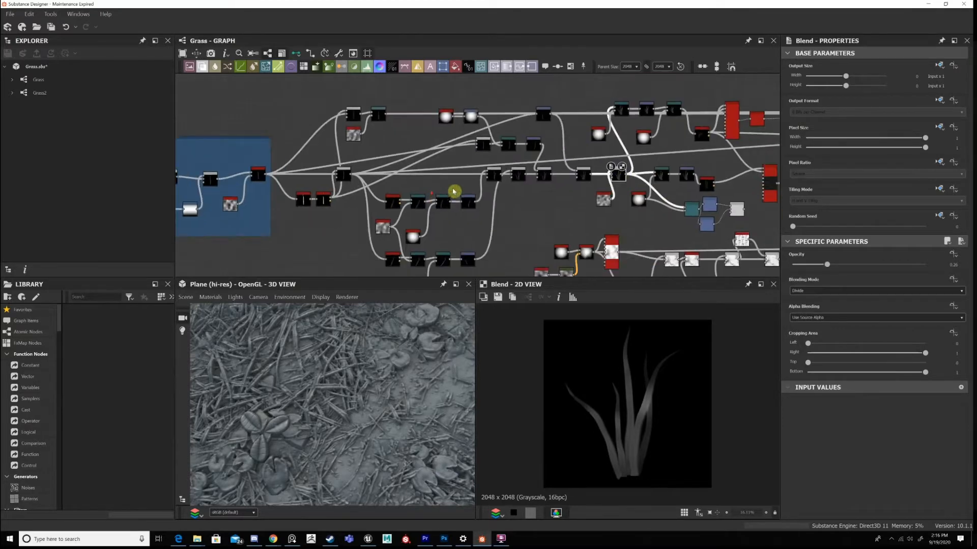
scroll(442, 227, "up", 3)
middle_click_drag(442, 228, 663, 207)
middle_click_drag(778, 93, 661, 150)
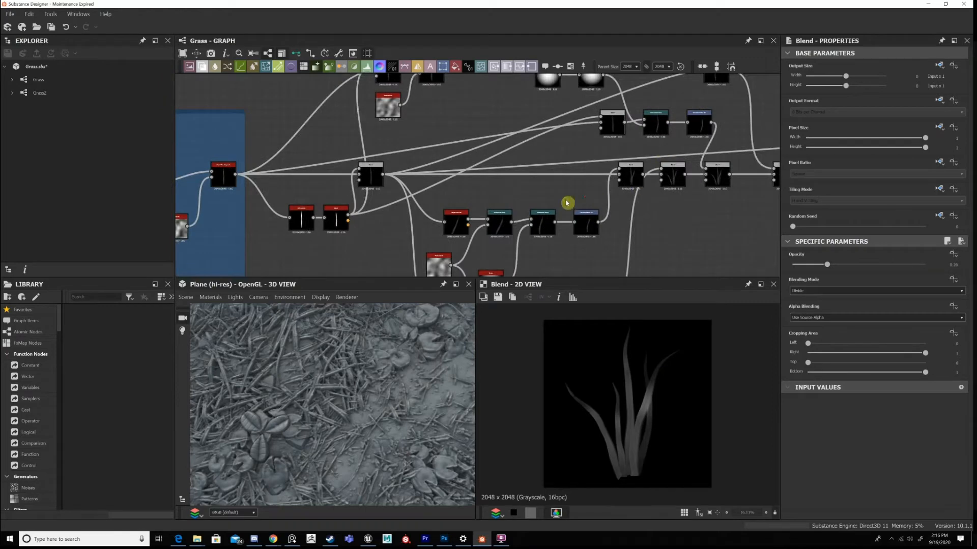
Compare the output of the first Max (Lighten) Blend with that of the third one in the clump chain.
scroll(566, 203, "up", 1)
double_click(639, 168)
middle_click_drag(624, 212, 570, 241)
scroll(542, 207, "down", 3)
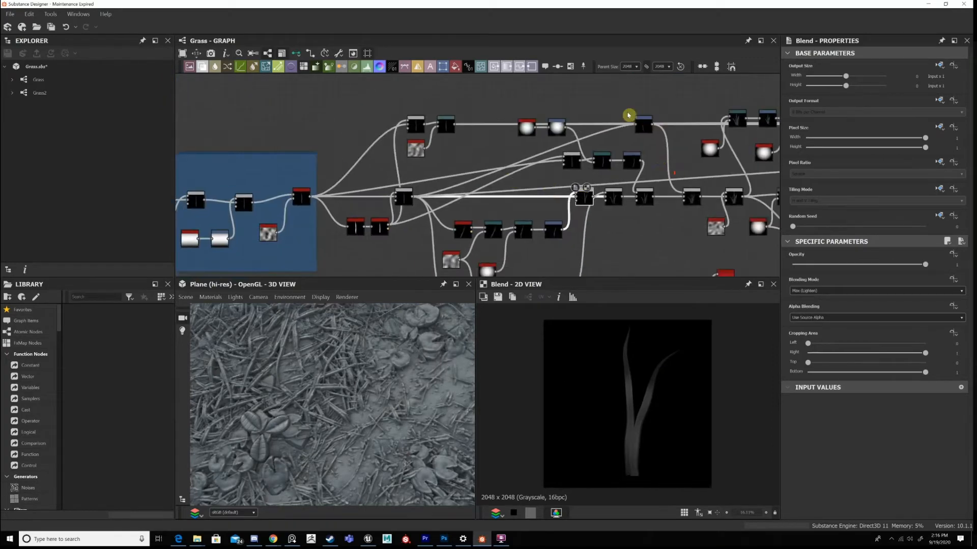
left_click(644, 124)
scroll(560, 177, "up", 4)
middle_click_drag(560, 178, 441, 184)
scroll(444, 179, "down", 2)
double_click(566, 207)
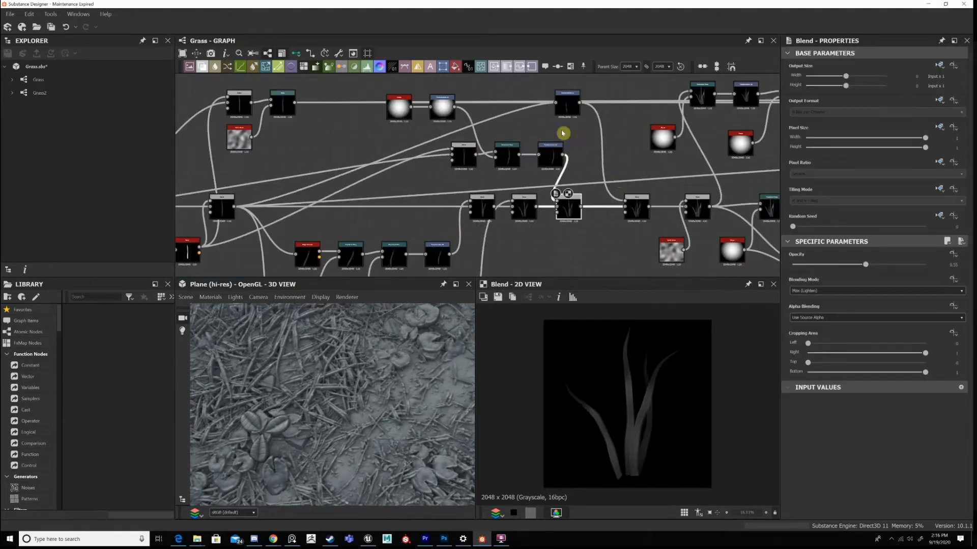
Display the fourth Max (Lighten) Blend, just before the Divide Blend, and check its blending mode.
scroll(628, 203, "up", 1)
middle_click_drag(509, 247, 632, 211)
scroll(636, 206, "down", 1)
double_click(678, 196)
double_click(665, 192)
double_click(666, 193)
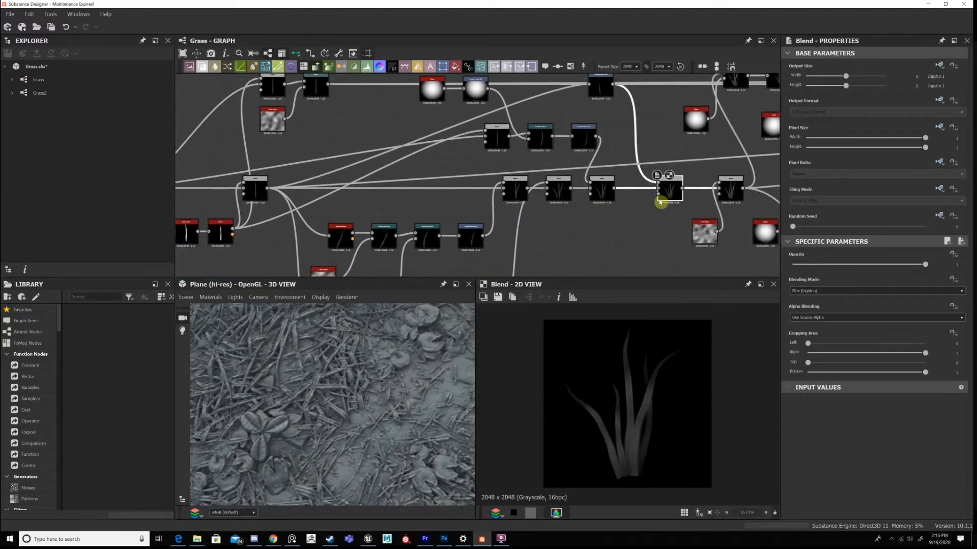
middle_click_drag(687, 189, 728, 155)
scroll(735, 154, "up", 1)
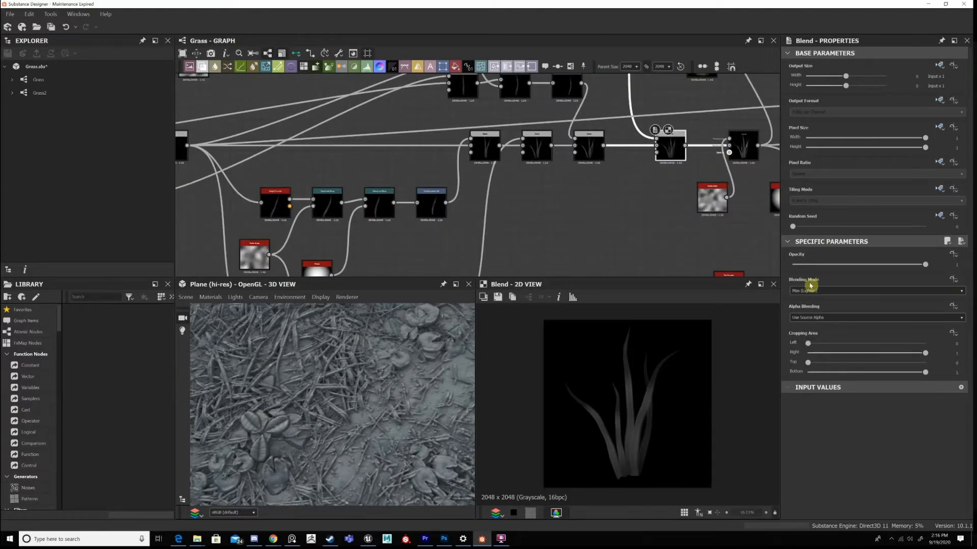
Review the blade branches feeding the clump and compare its shape with the scattered grass on the 3D plane.
scroll(509, 170, "down", 4)
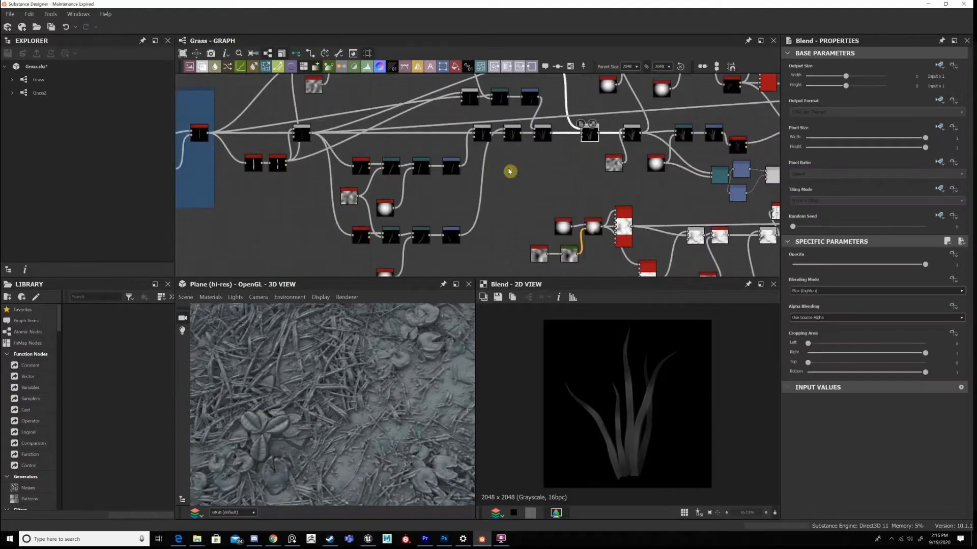
scroll(460, 193, "up", 3)
middle_click_drag(464, 197, 577, 253)
scroll(592, 216, "down", 1)
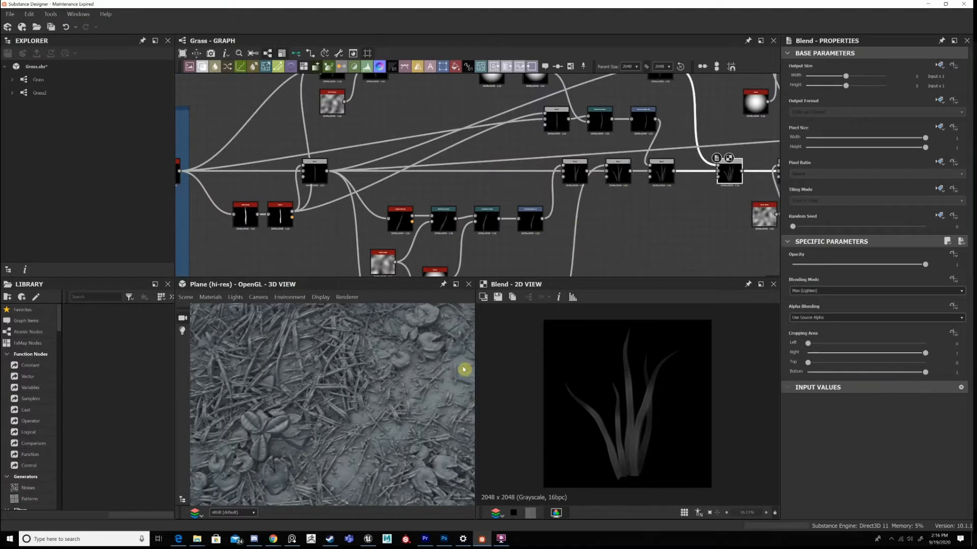
scroll(361, 392, "up", 2)
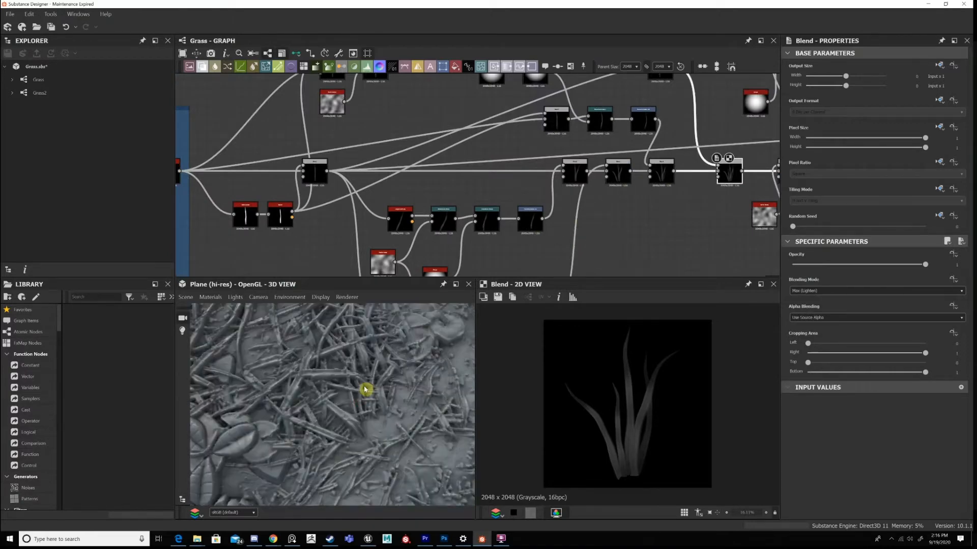
scroll(365, 389, "down", 2)
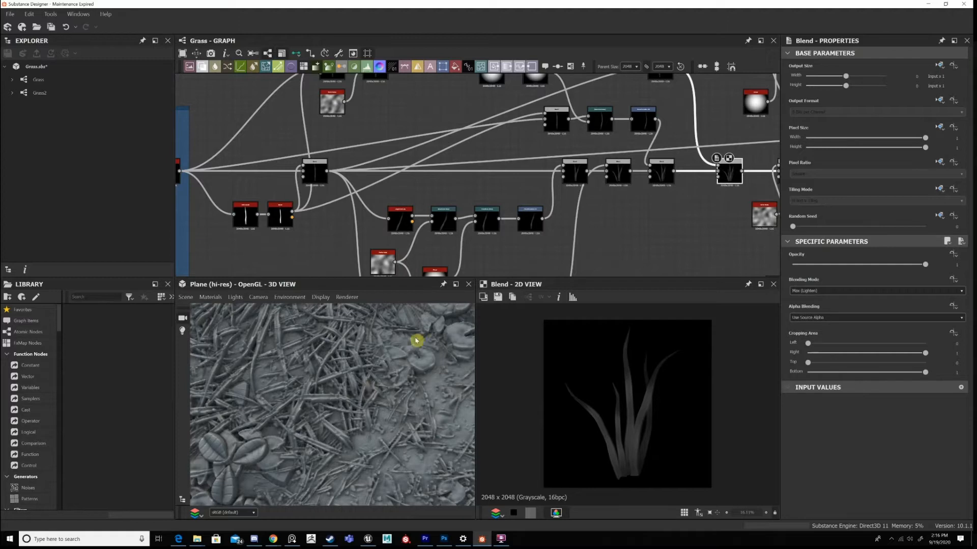
Display the first Max (Lighten) Blend and inspect closely how its two blades overlap.
left_click(578, 177)
scroll(636, 414, "up", 5)
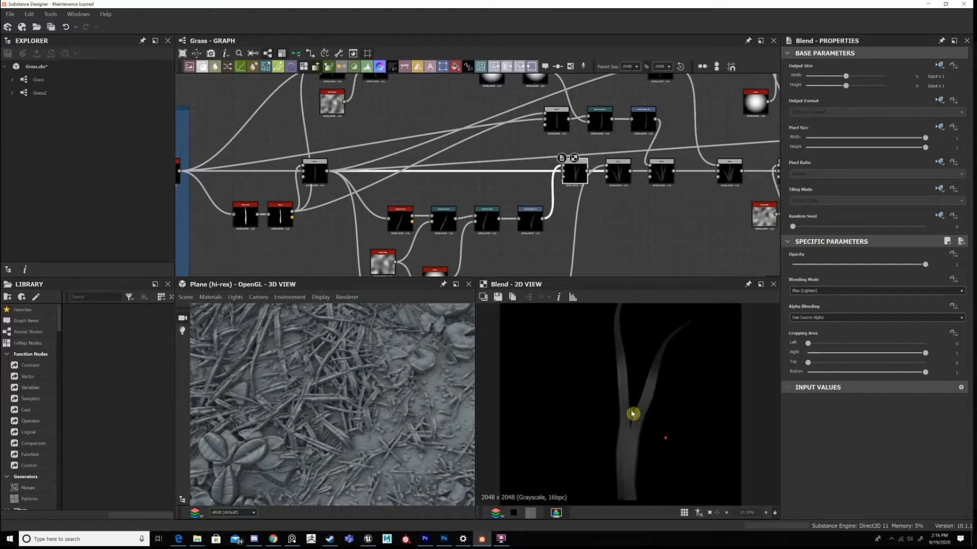
scroll(633, 414, "up", 2)
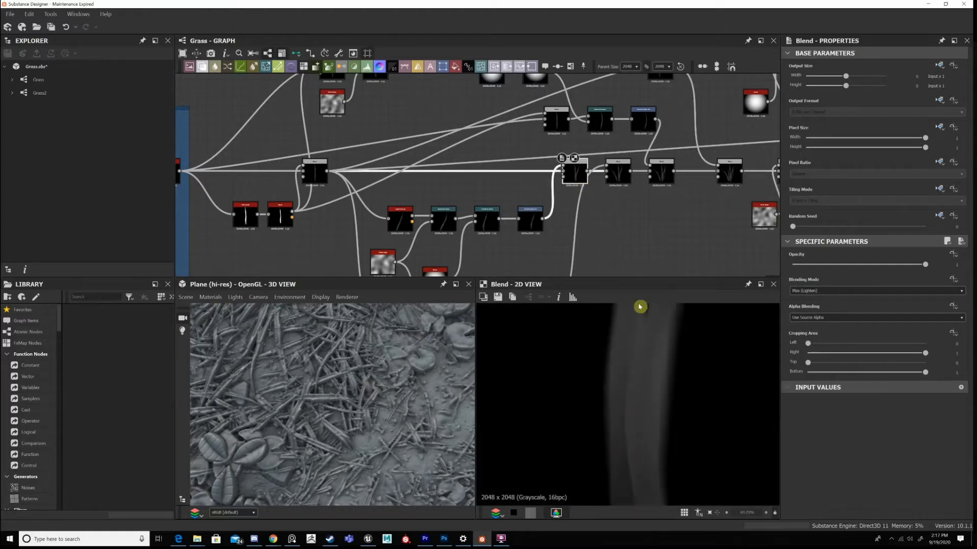
middle_click_drag(635, 366, 636, 373)
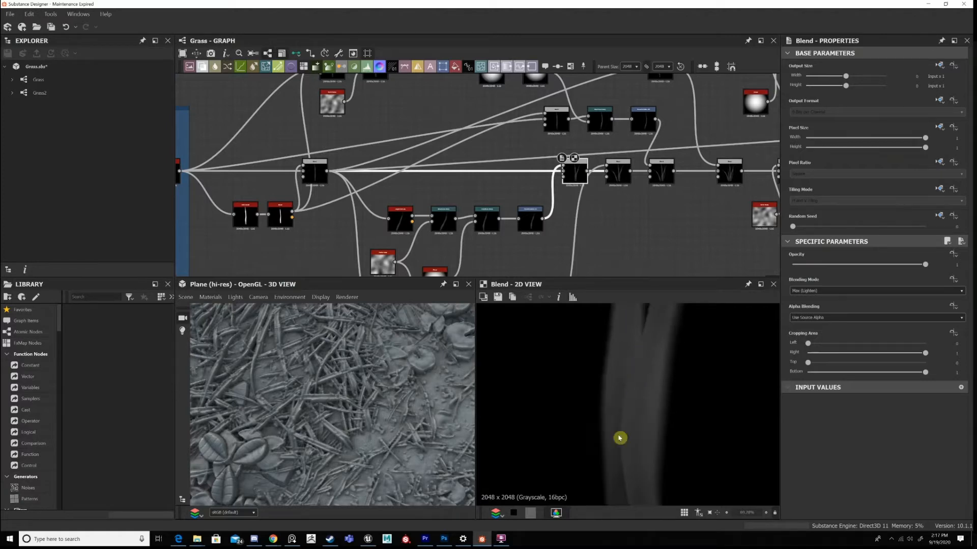
middle_click_drag(644, 339, 639, 353)
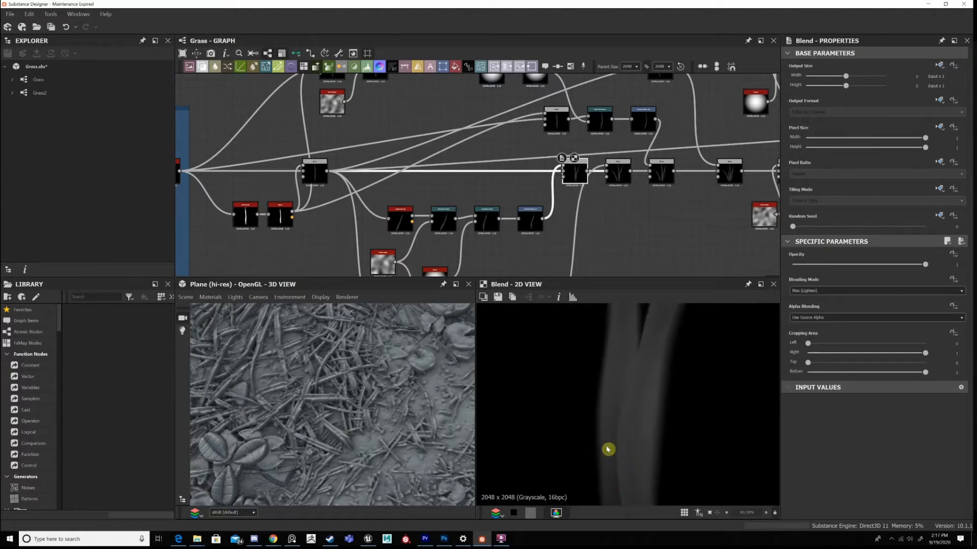
Display the second Blend in the clump chain and inspect the bases of its blades.
scroll(612, 165, "up", 3)
double_click(622, 170)
middle_click_drag(613, 400, 638, 375)
scroll(638, 375, "down", 4)
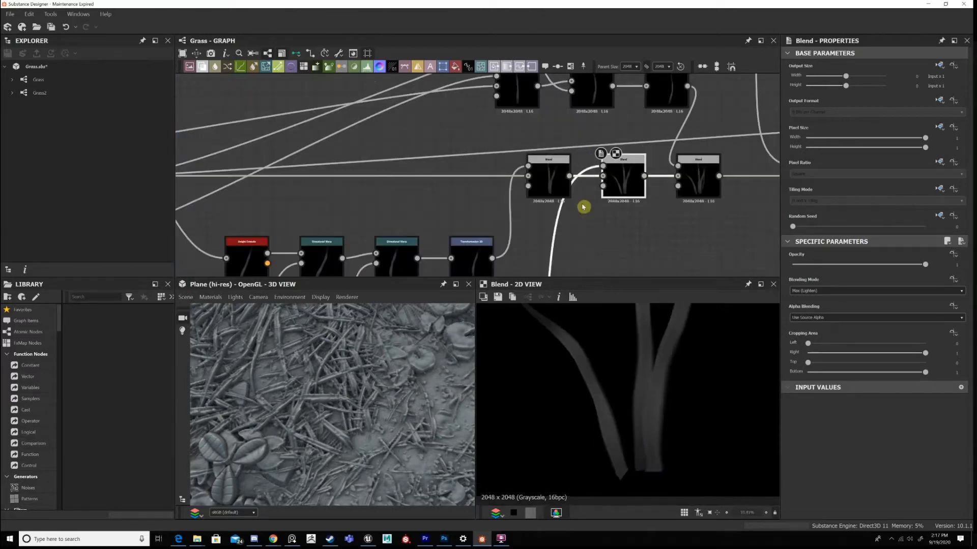
Return to the first Blend's blade overlap and open its blending mode options.
double_click(562, 188)
scroll(643, 414, "up", 3)
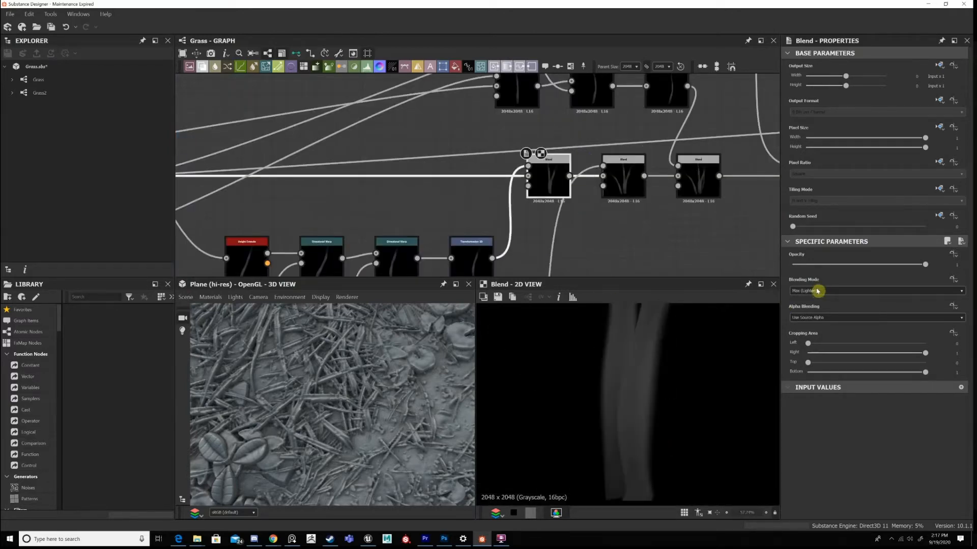
left_click(809, 291)
left_click(809, 306)
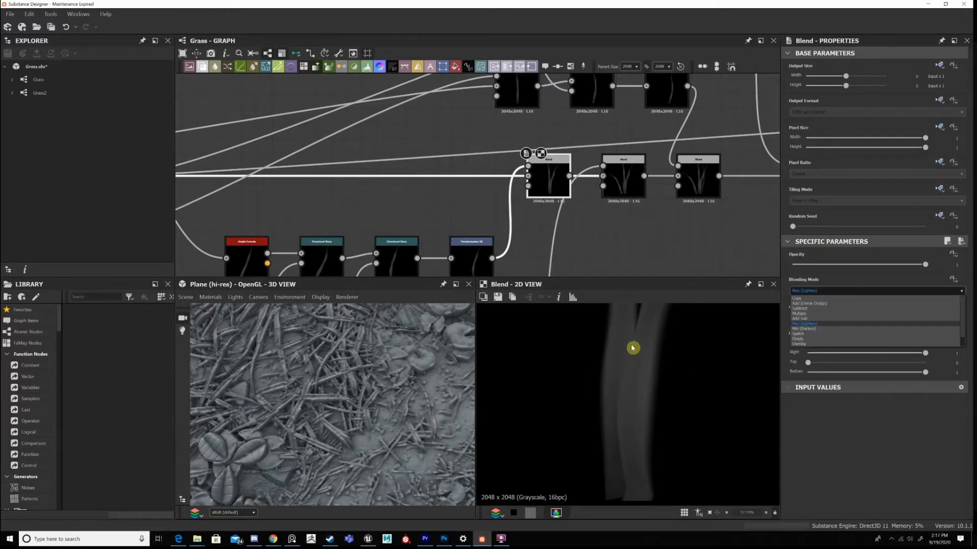
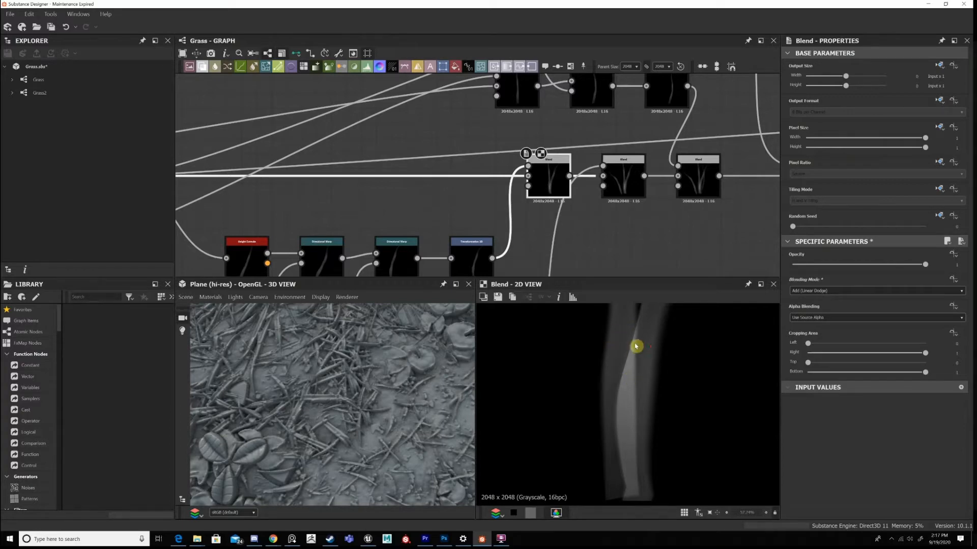
Set the first clump Blend's blending mode to Max (Lighten) and inspect the full pair of blades in the 2D preview.
scroll(636, 344, "up", 2)
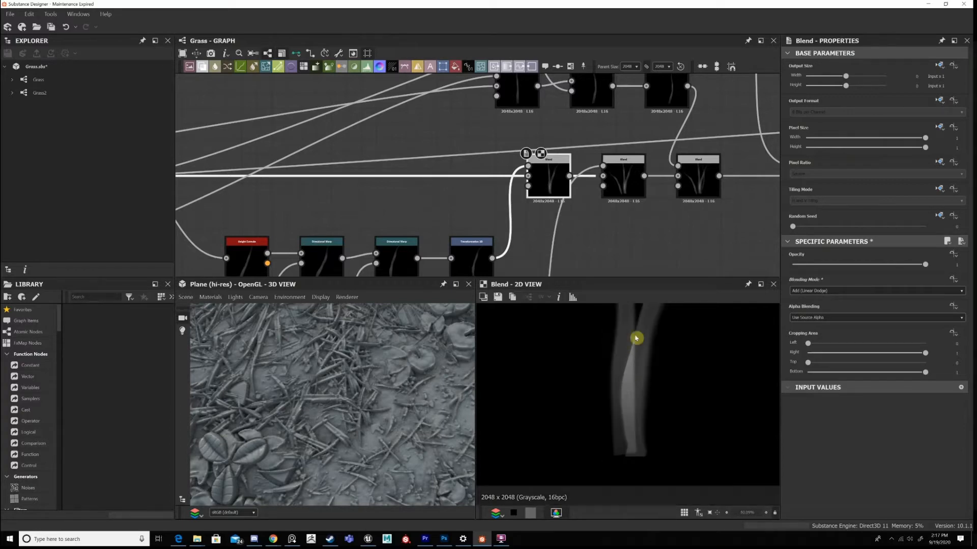
left_click(824, 321)
left_click(652, 376)
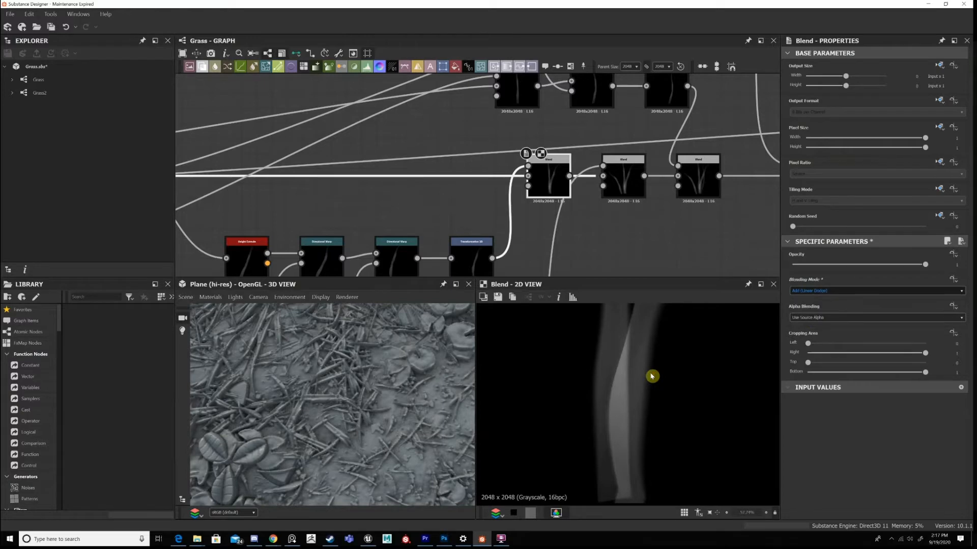
scroll(653, 374, "down", 5)
middle_click_drag(659, 366, 656, 419)
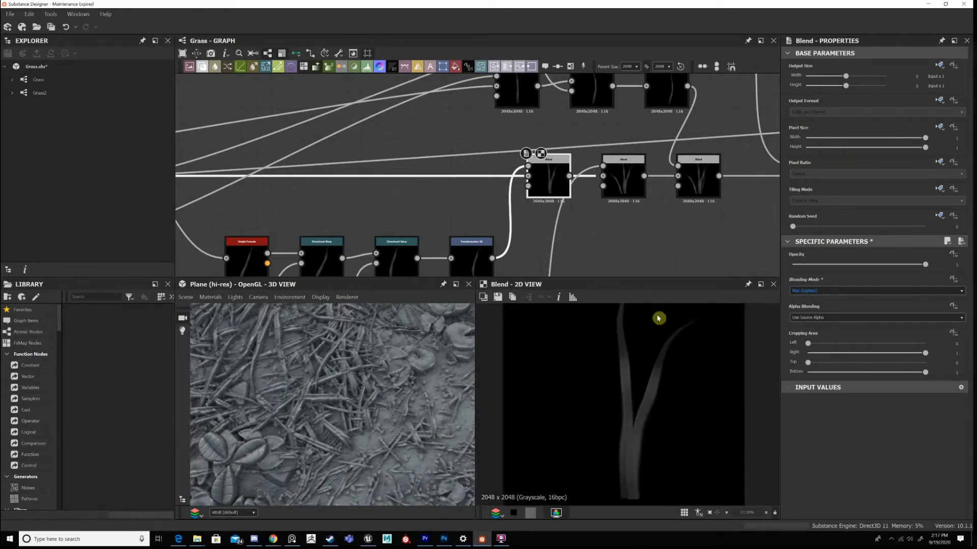
Move the Perlin noise node closer beneath the fourth Blend of the clump chain.
scroll(553, 197, "down", 3)
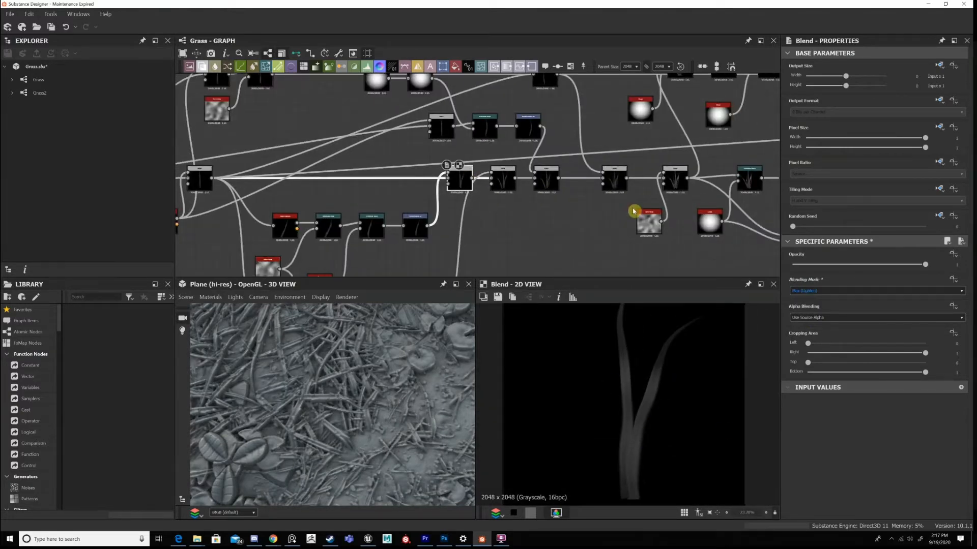
left_click_drag(421, 142, 607, 210)
scroll(503, 171, "up", 2)
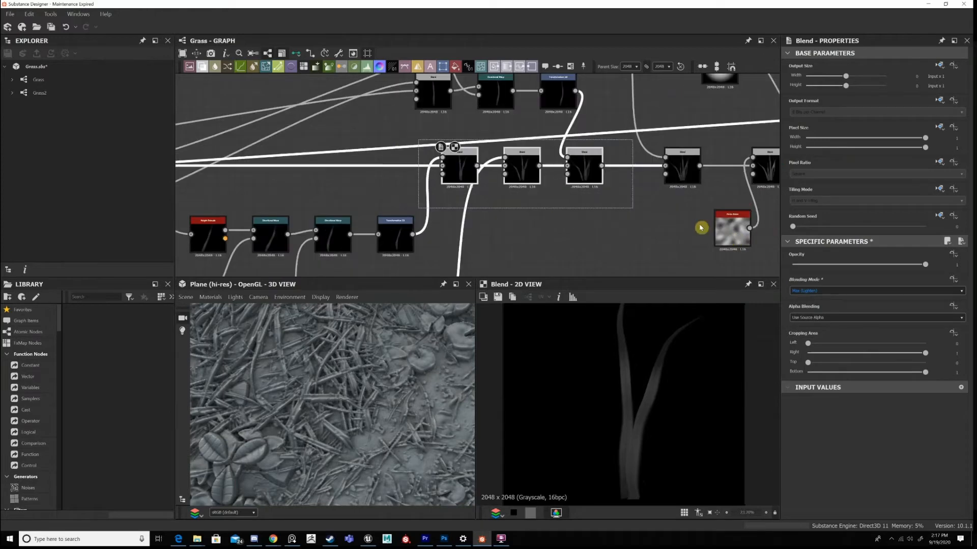
left_click_drag(732, 229, 734, 253)
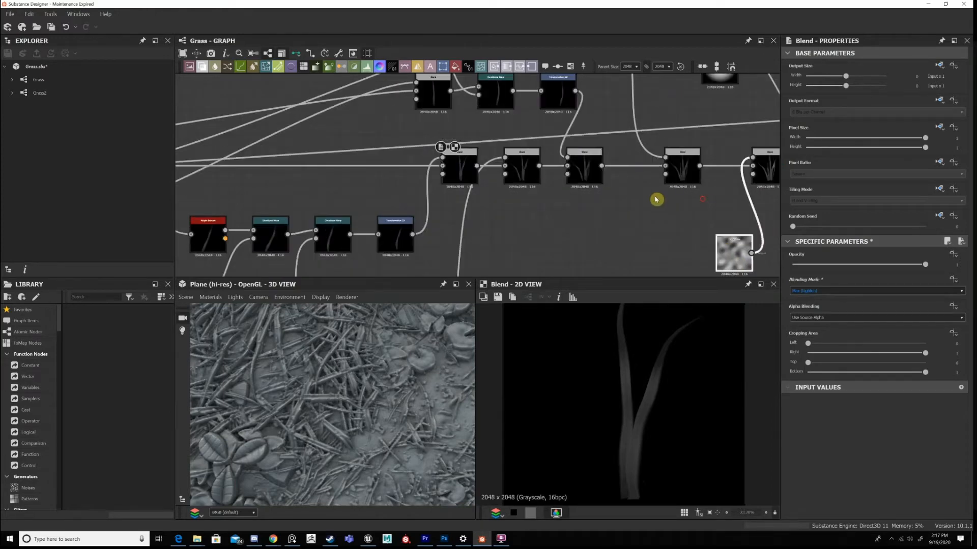
left_click(441, 158)
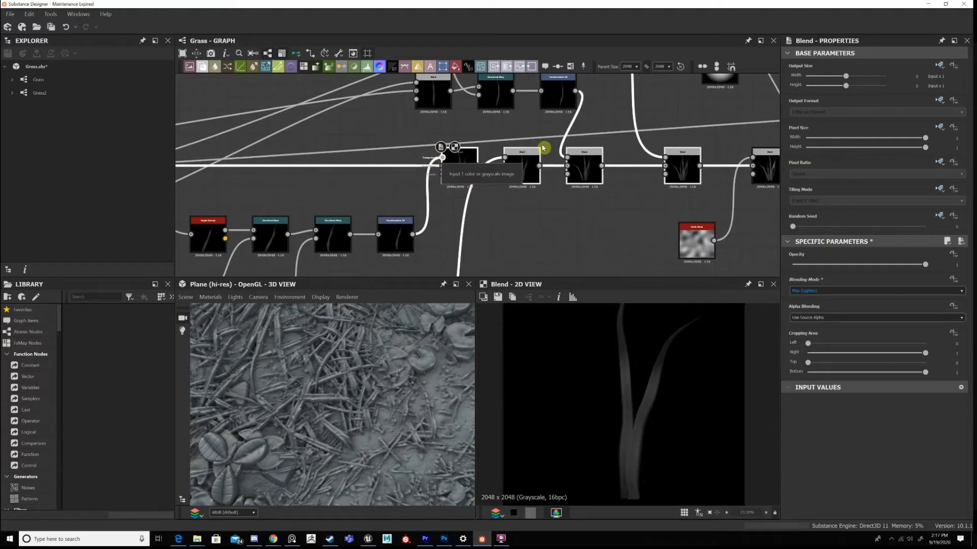
Space the Blend nodes of the clump chain evenly in a row.
scroll(513, 208, "down", 4)
middle_click_drag(505, 184, 450, 145)
scroll(560, 151, "up", 1)
scroll(525, 126, "up", 1)
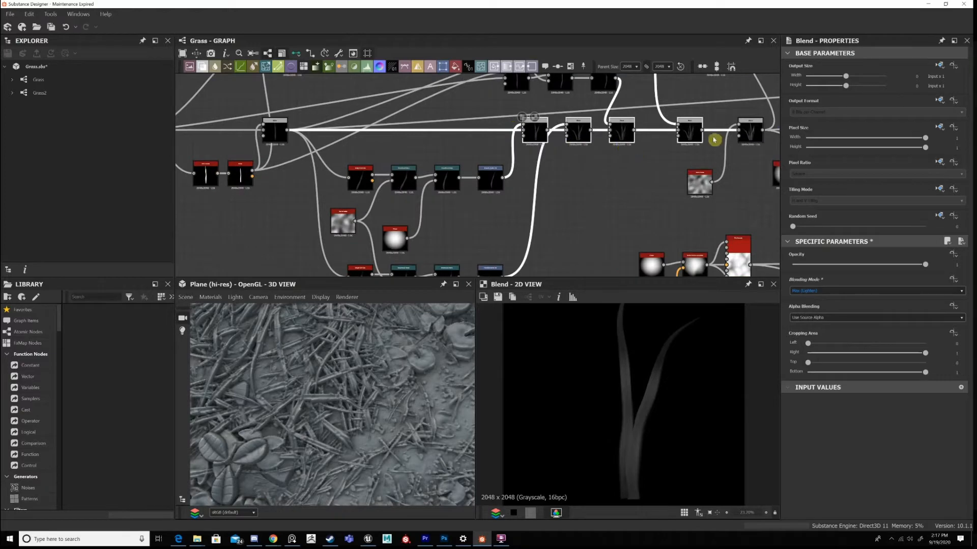
scroll(649, 126, "up", 2)
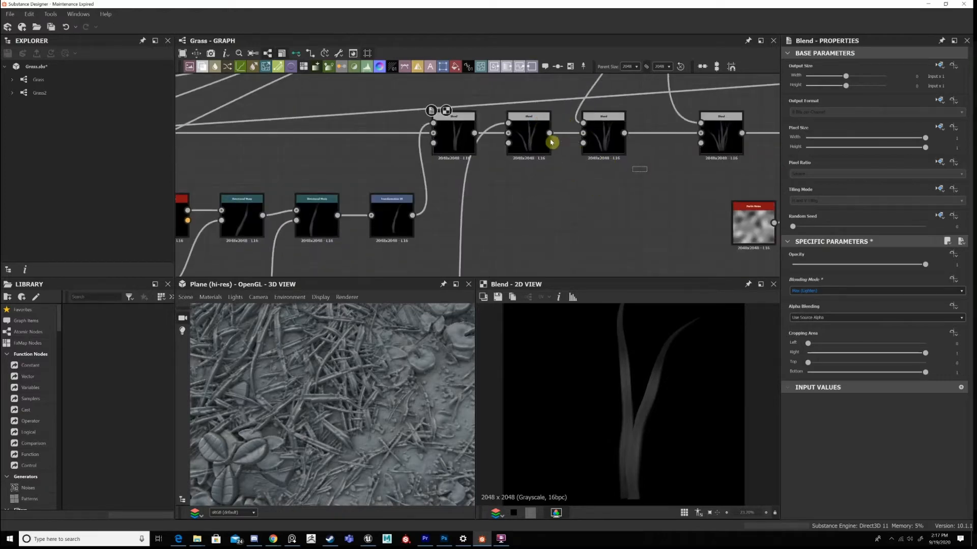
middle_click_drag(493, 227, 616, 132)
scroll(615, 131, "down", 4)
scroll(547, 206, "up", 3)
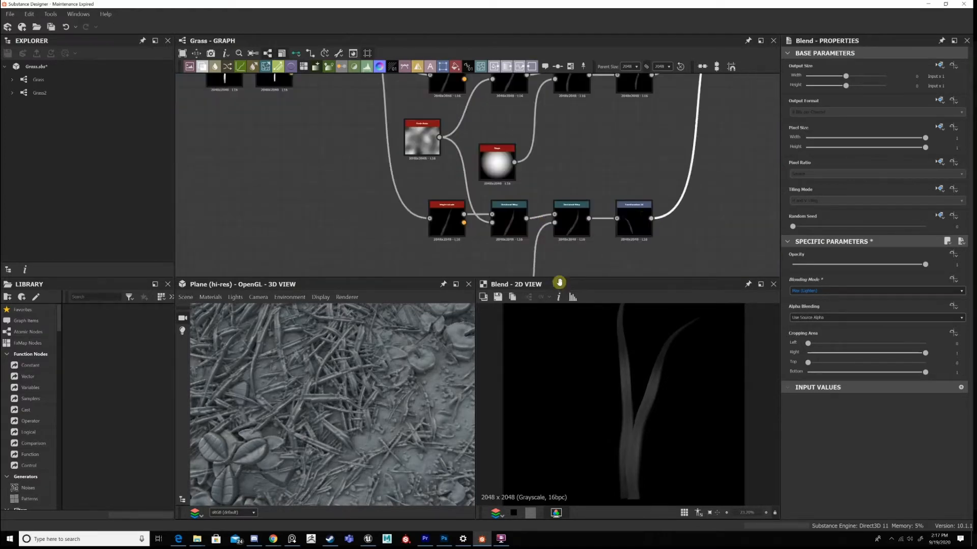
scroll(553, 208, "down", 3)
middle_click_drag(715, 180, 562, 230)
middle_click_drag(478, 248, 604, 192)
scroll(608, 195, "up", 3)
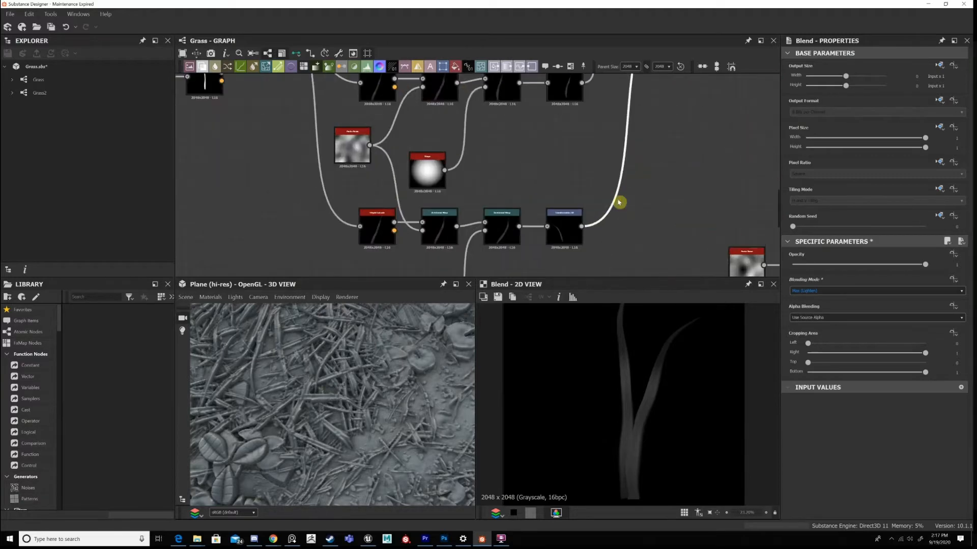
Add a Height Blend node near the start of the clump's Blend chain.
middle_click_drag(667, 122, 633, 163)
key("space")
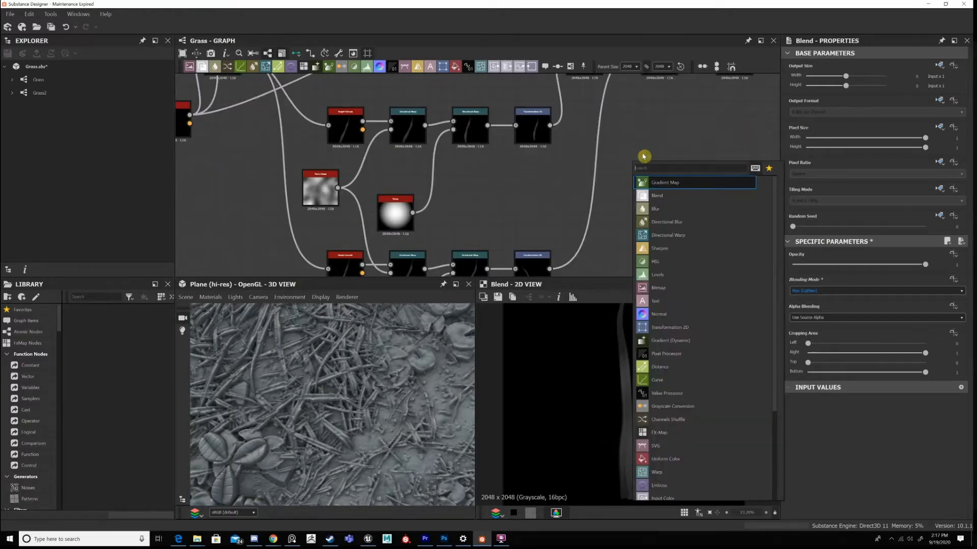
type("height")
key("Return")
middle_click_drag(374, 162, 382, 184)
middle_click_drag(427, 76, 426, 147)
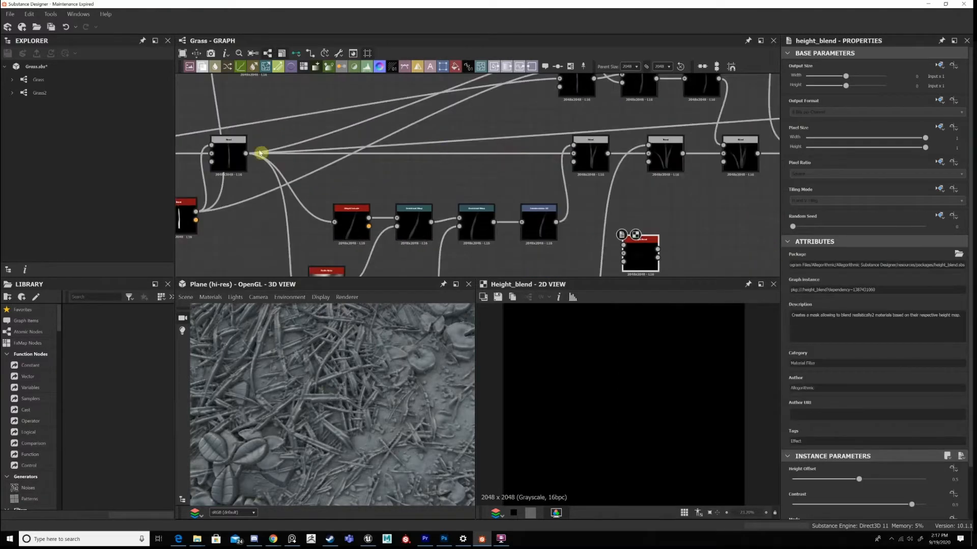
Feed the base blade and the Height Extrude blade into the Height Blend, preview its blended height and try different Height Offset values.
left_click_drag(244, 152, 377, 141)
left_click_drag(270, 147, 487, 147)
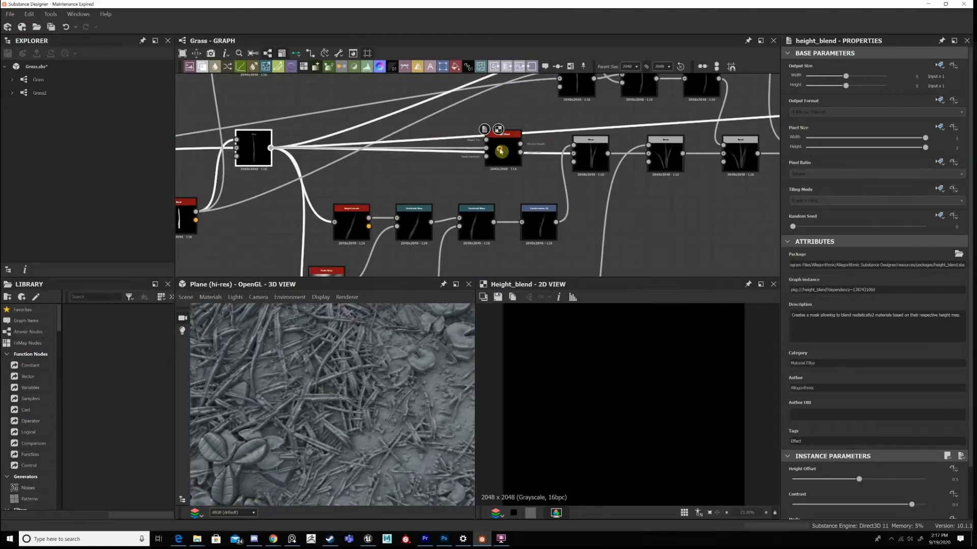
double_click(500, 151)
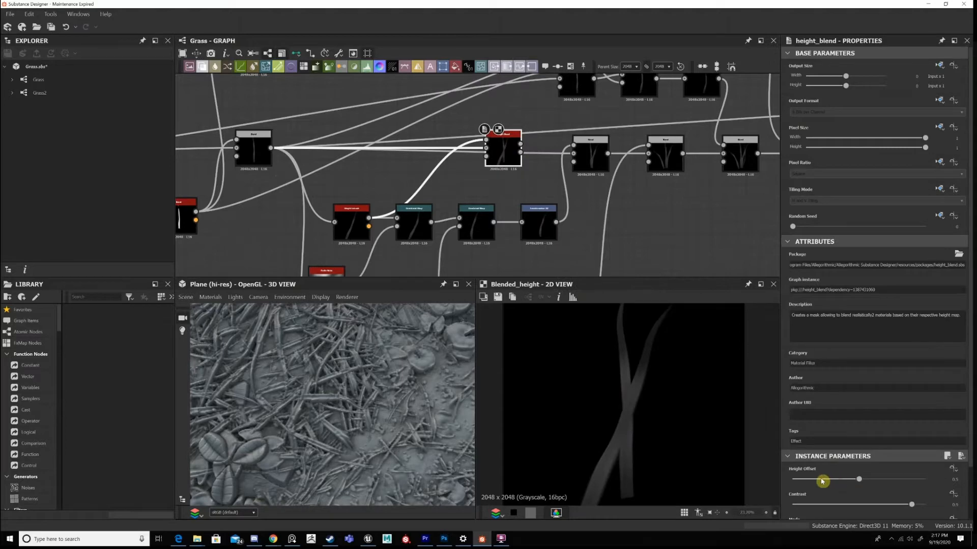
left_click_drag(843, 481, 905, 476)
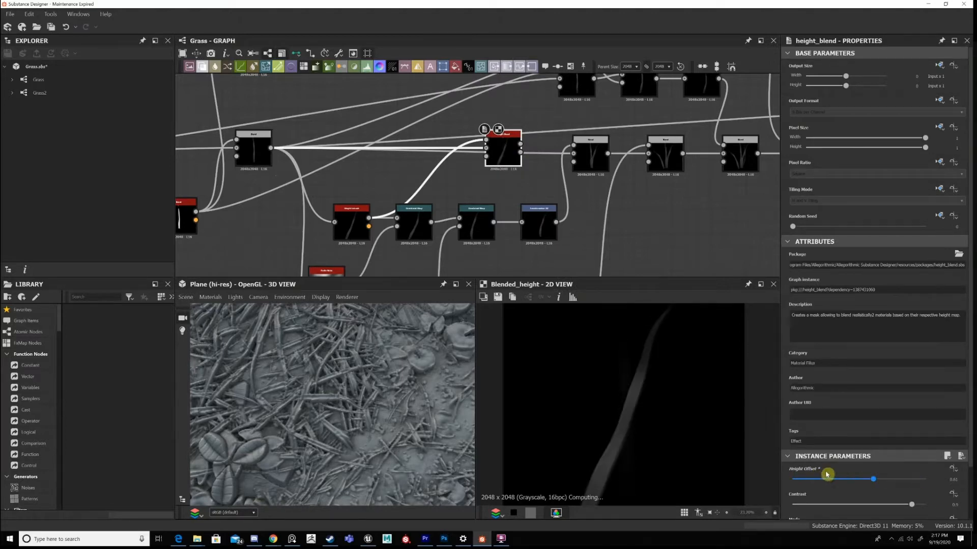
left_click_drag(826, 475, 871, 476)
Undo the Height Blend's offset changes and connections, and delete the node.
key("ctrl+z")
key("ctrl+z")
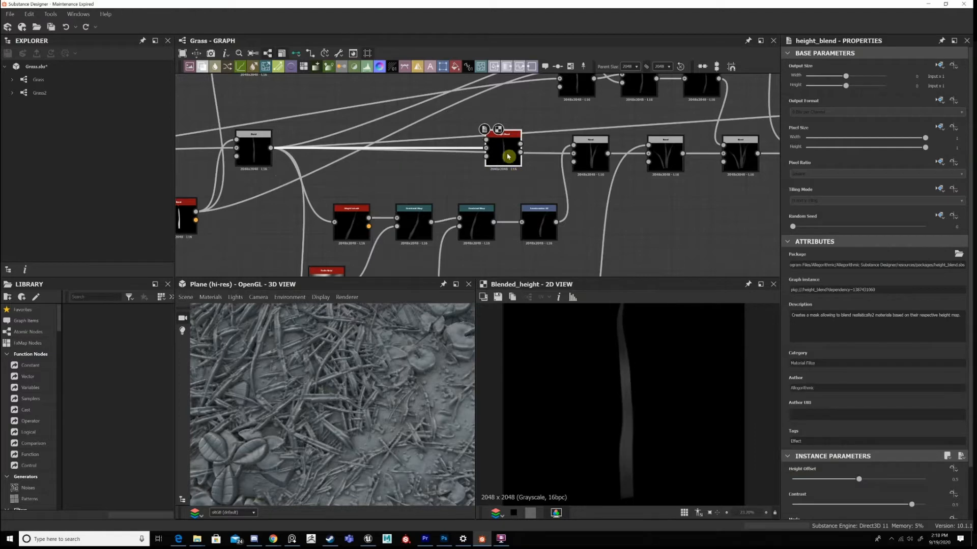
key("ctrl+z")
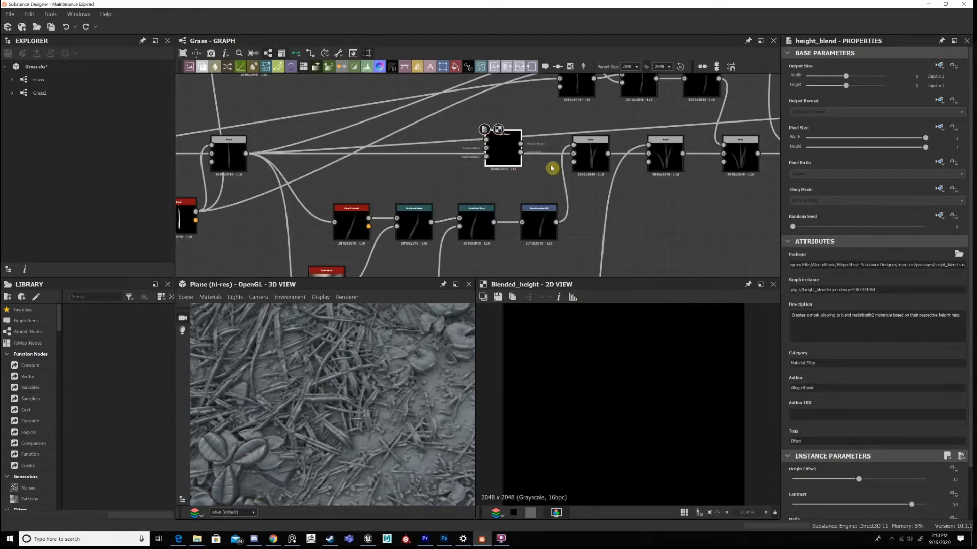
key("Delete")
Display the clump's first Blend and the Height Extrude that shapes its second blade.
scroll(540, 196, "down", 1)
scroll(570, 191, "up", 2)
double_click(551, 166)
scroll(550, 171, "down", 2)
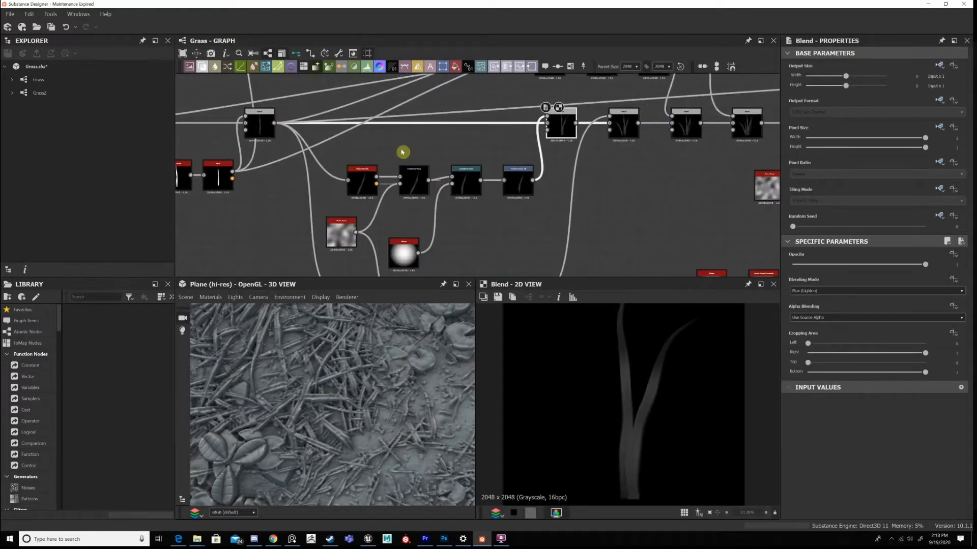
double_click(363, 182)
middle_click_drag(319, 148, 456, 151)
scroll(468, 159, "up", 2)
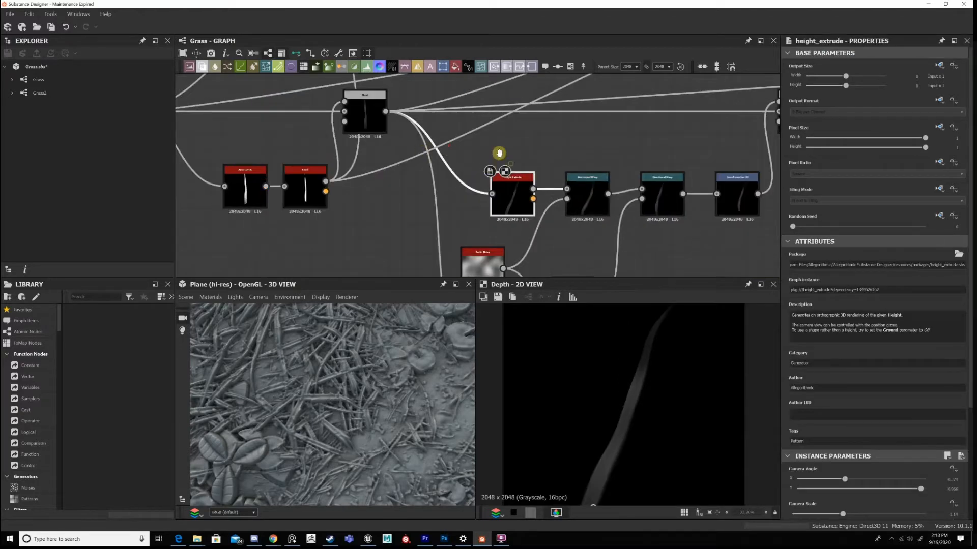
scroll(498, 151, "down", 2)
middle_click_drag(575, 208, 458, 224)
scroll(507, 181, "up", 2)
scroll(459, 224, "down", 3)
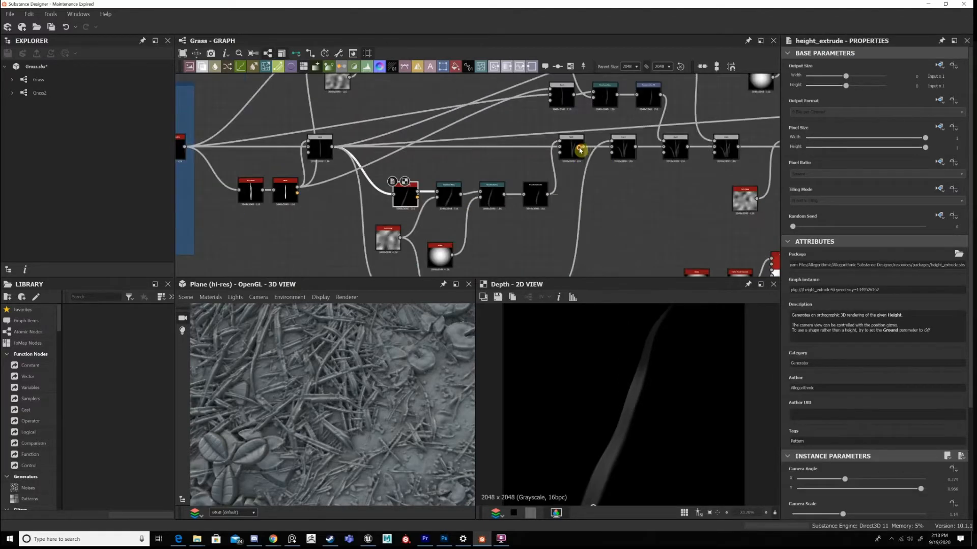
Display the clump's second Blend and examine the lower blade branch that feeds it.
double_click(621, 152)
middle_click_drag(596, 142, 598, 137)
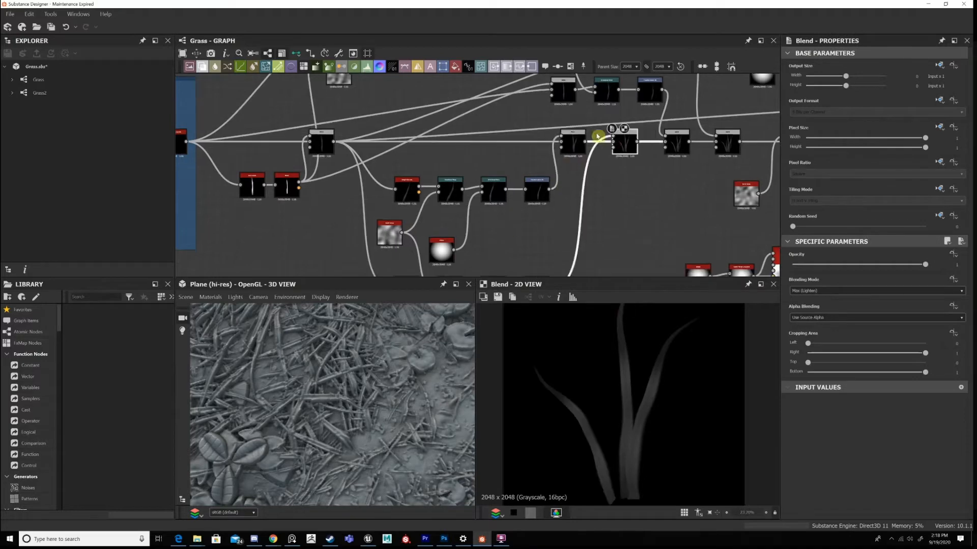
middle_click_drag(465, 252, 486, 209)
scroll(537, 133, "up", 2)
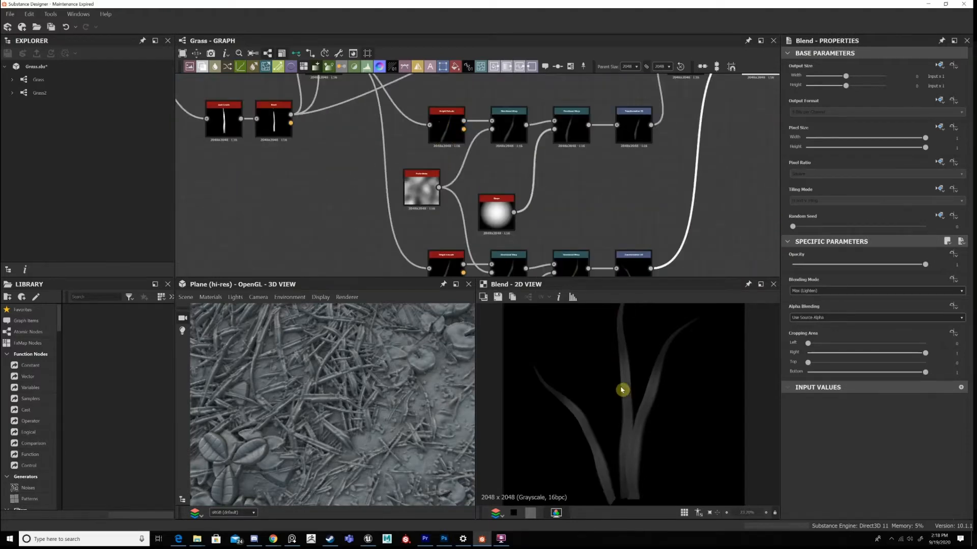
Try a different camera angle on the Height Extrude of the upper blade branch.
scroll(702, 416, "down", 3)
mouse_move(615, 458)
left_mouse_down()
mouse_move(709, 450)
mouse_move(654, 463)
mouse_move(619, 453)
mouse_move(602, 432)
mouse_move(617, 475)
mouse_move(643, 468)
mouse_move(672, 440)
mouse_move(613, 458)
left_mouse_up()
middle_click_drag(371, 135, 384, 199)
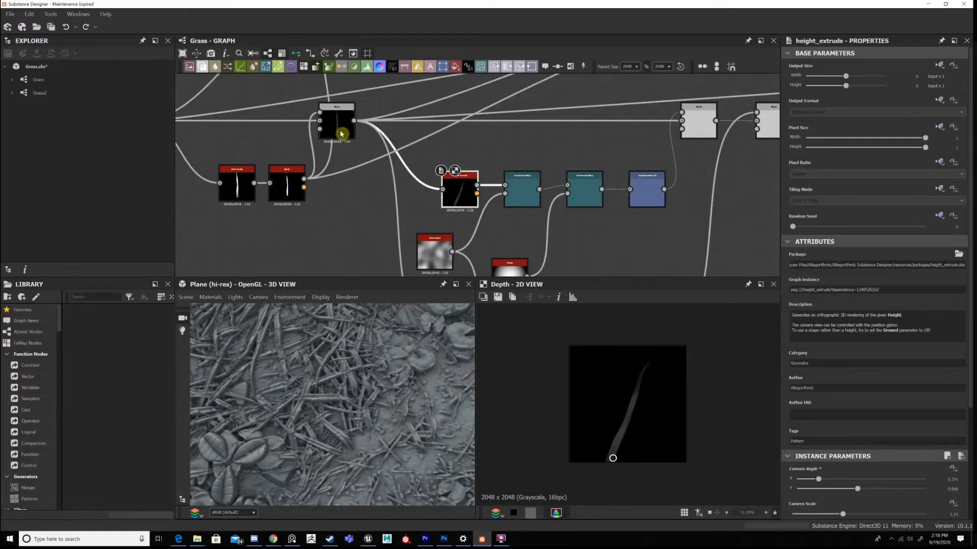
Follow the upper blade branch through its two Directional Warps and Transformation 2D to the first Blend's preview.
double_click(529, 192)
middle_click_drag(530, 218, 525, 167)
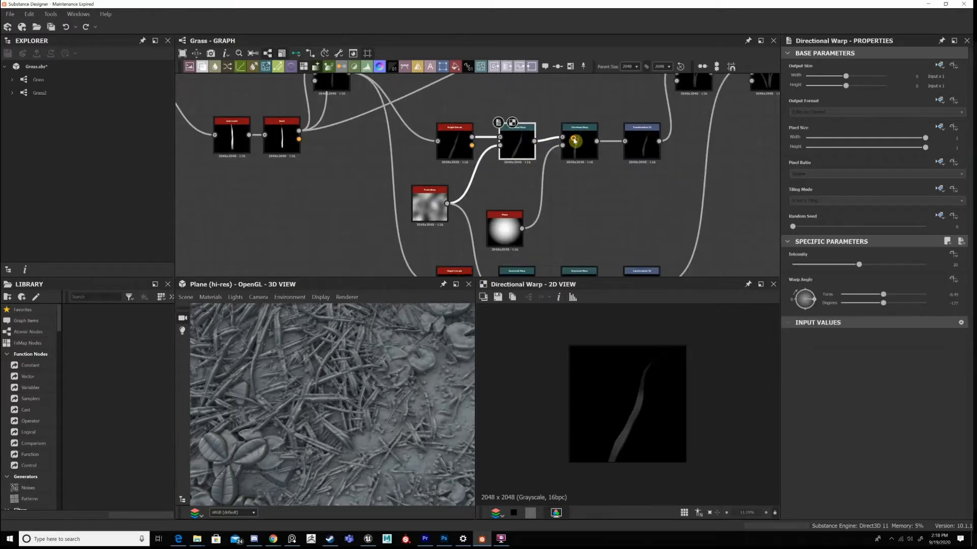
double_click(574, 140)
double_click(650, 156)
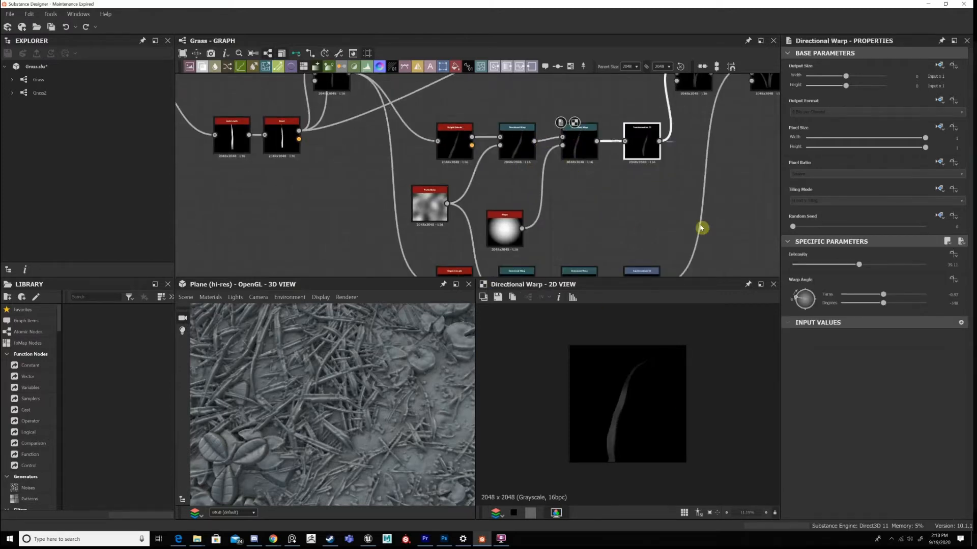
middle_click_drag(697, 100, 643, 158)
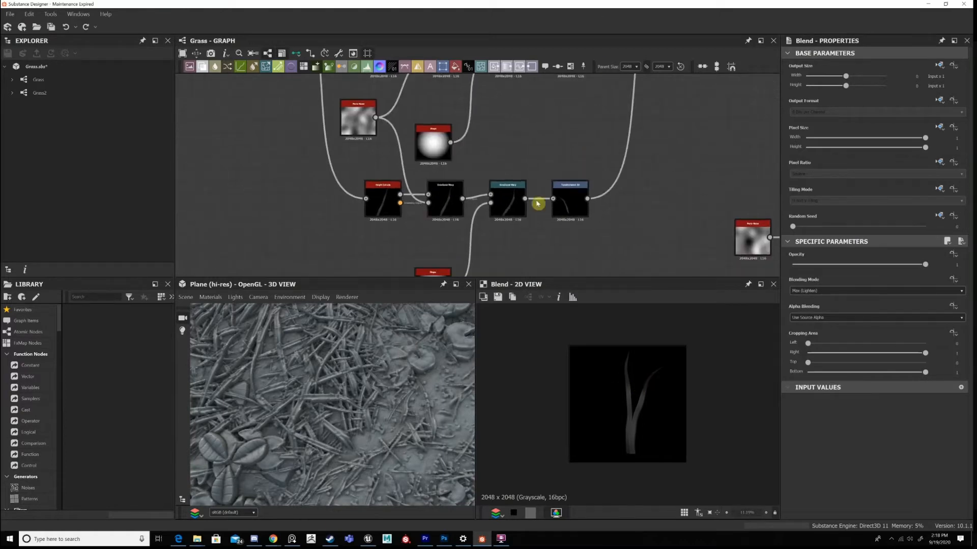
Move the lower branch's Shape node up to just beneath its Directional Warps.
middle_click_drag(424, 256, 426, 210)
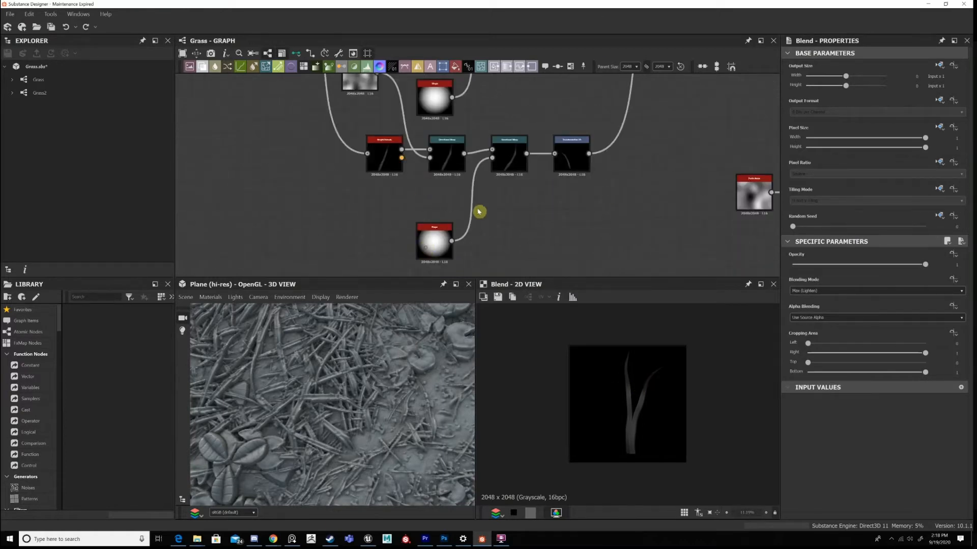
left_click_drag(438, 254, 427, 205)
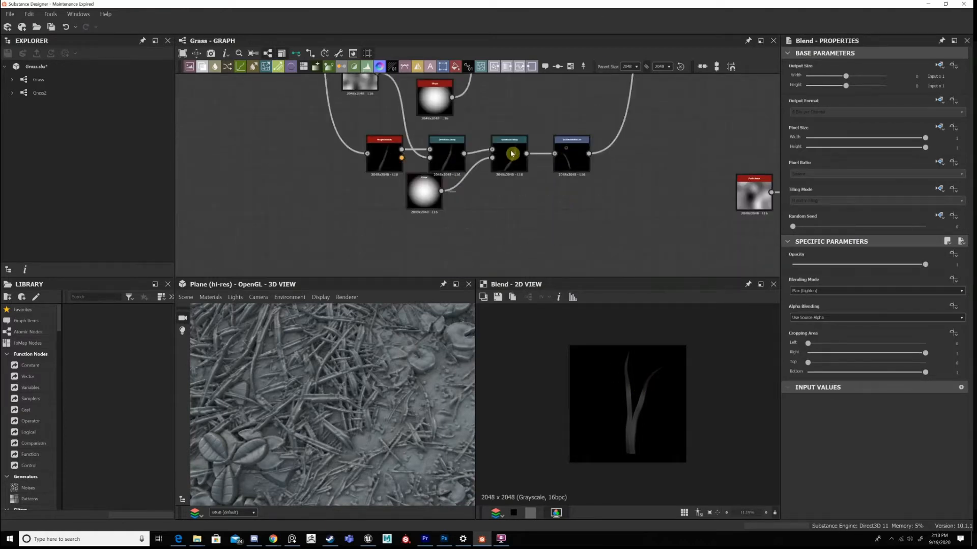
left_click(424, 192)
Display the lower branch's two Directional Warps and the Perlin noise that both blade branches share.
double_click(511, 155)
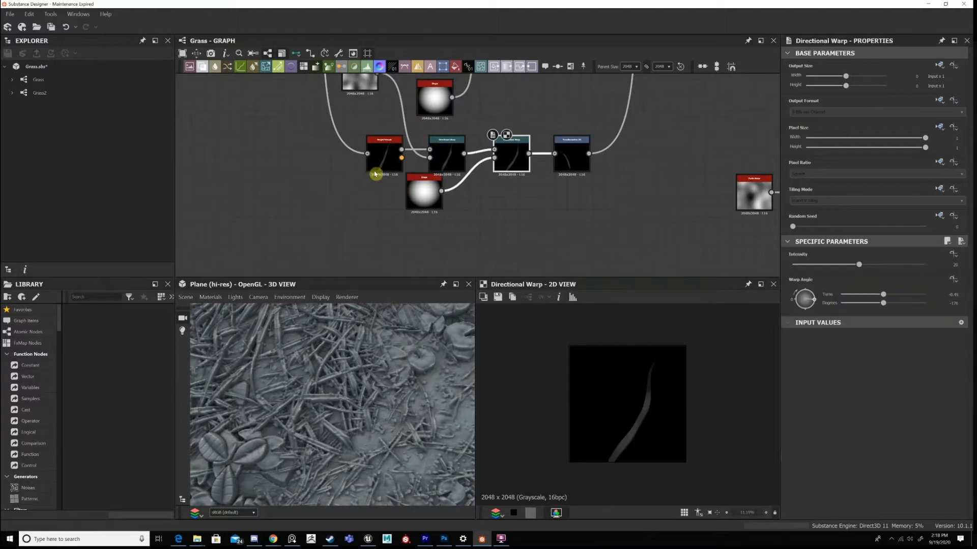
double_click(447, 162)
middle_click_drag(492, 205, 537, 237)
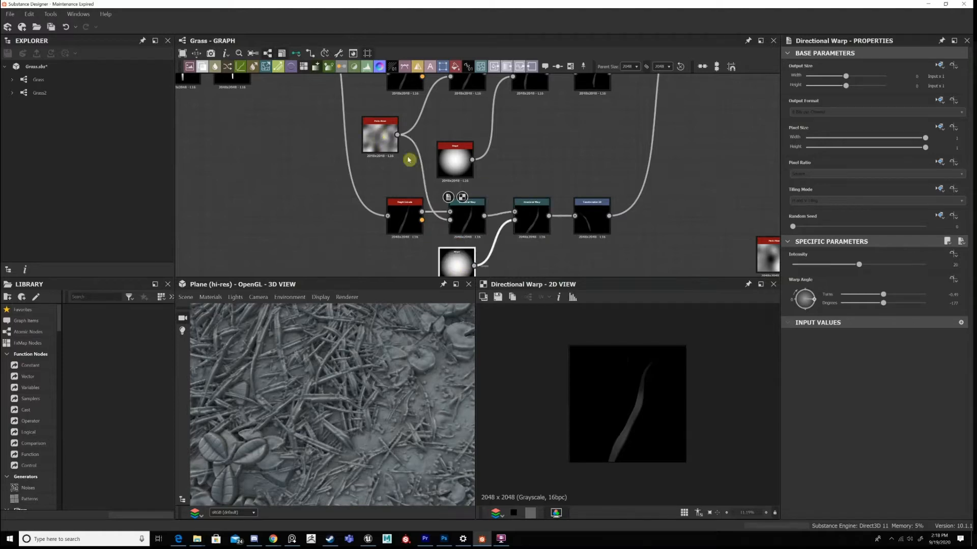
double_click(385, 136)
Survey how the blade branches connect to the clump's Blend chain, including the branch above it that feeds the third Blend.
middle_click_drag(560, 153, 532, 218)
scroll(478, 196, "down", 2)
middle_click_drag(497, 187, 492, 152)
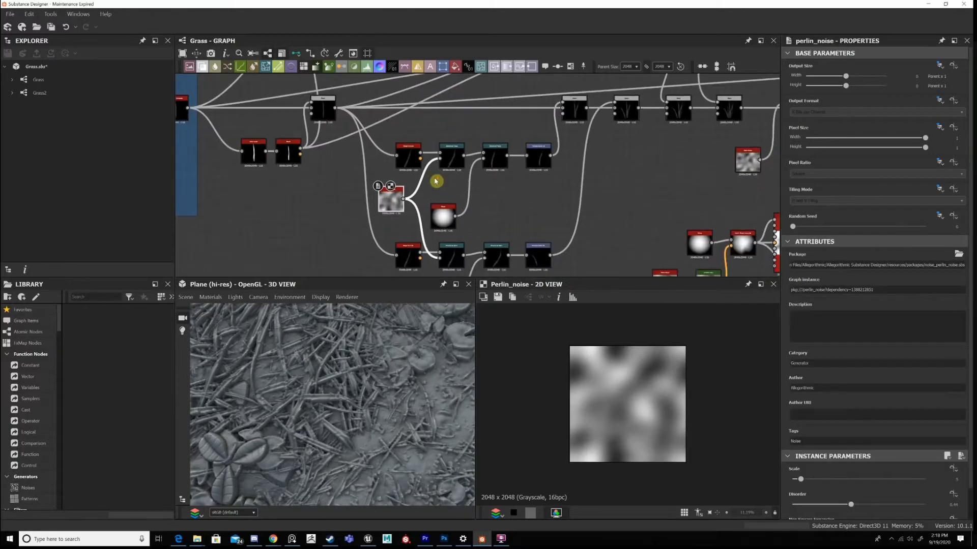
middle_click_drag(436, 181, 438, 162)
middle_click_drag(527, 125, 516, 237)
scroll(516, 237, "up", 1)
scroll(517, 237, "down", 2)
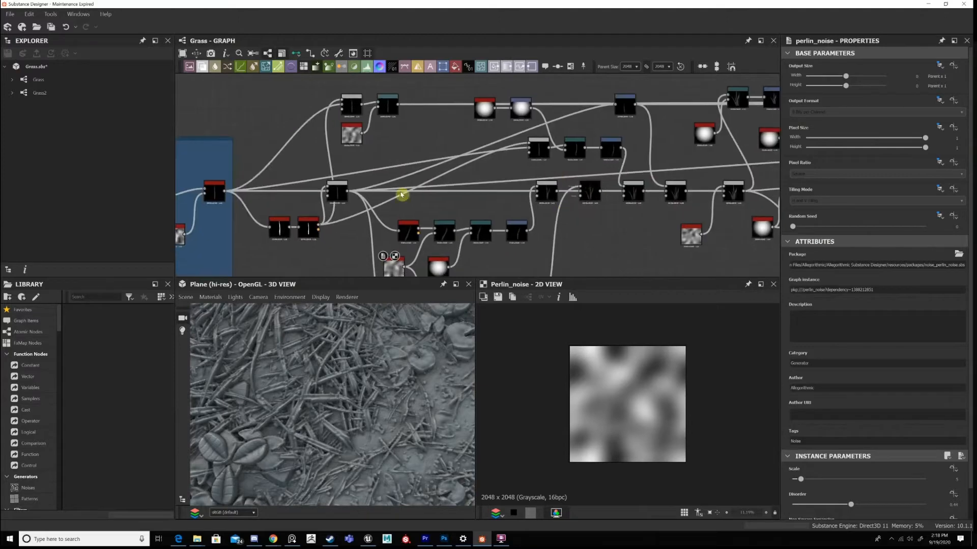
middle_click_drag(362, 146, 334, 133)
scroll(500, 193, "up", 1)
middle_click_drag(515, 271, 525, 200)
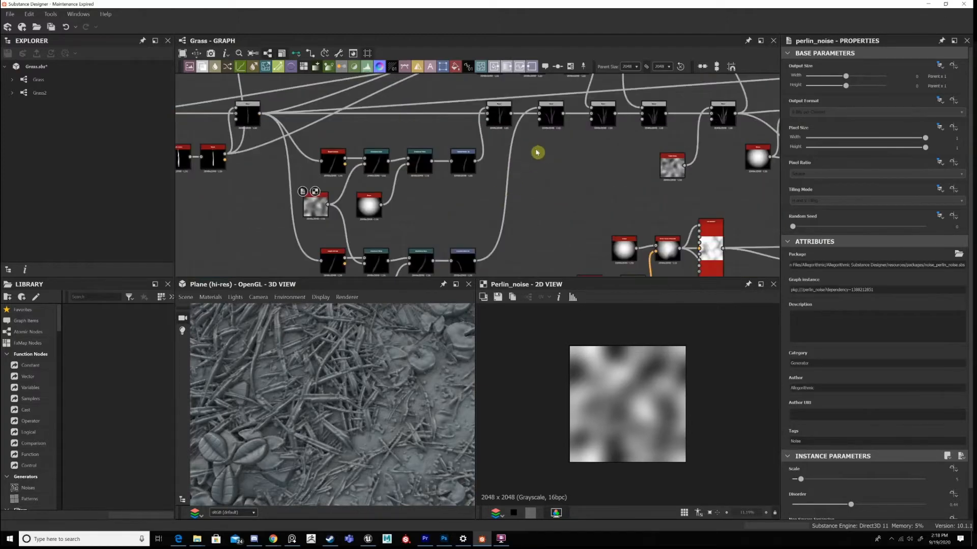
middle_click_drag(516, 159, 524, 180)
mouse_move(593, 173)
middle_mouse_down()
mouse_move(629, 185)
mouse_move(585, 160)
middle_mouse_up()
middle_click_drag(468, 179, 450, 253)
scroll(512, 218, "up", 3)
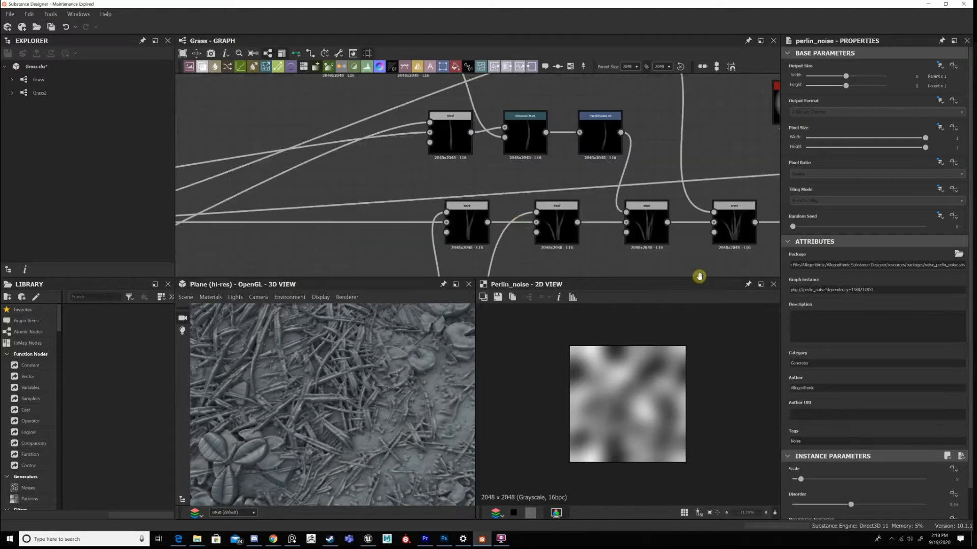
Display the topmost blade branch's Warp node, which is driven by a Perlin noise.
scroll(699, 277, "down", 3)
middle_click_drag(454, 165, 535, 177)
scroll(464, 158, "up", 1)
double_click(467, 161)
scroll(503, 181, "up", 2)
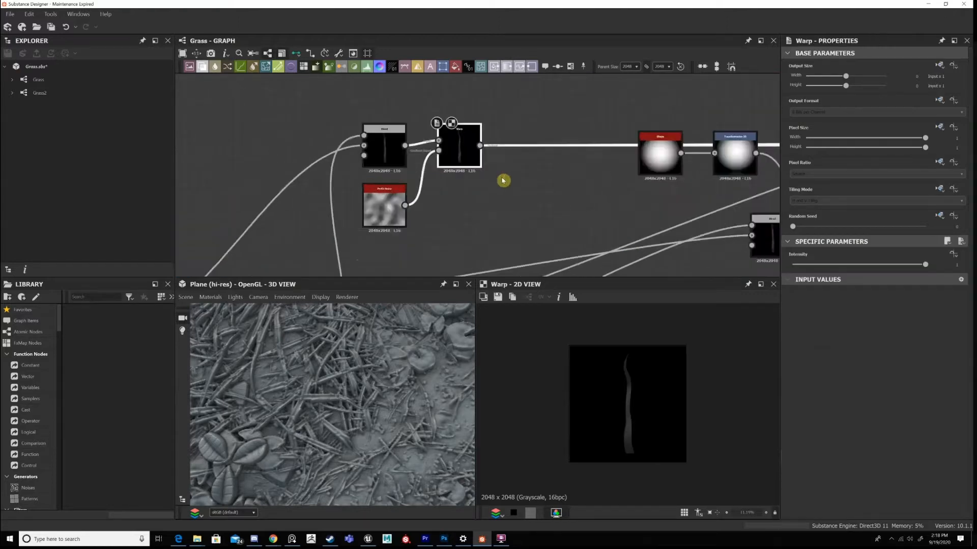
scroll(468, 158, "down", 3)
scroll(527, 150, "up", 2)
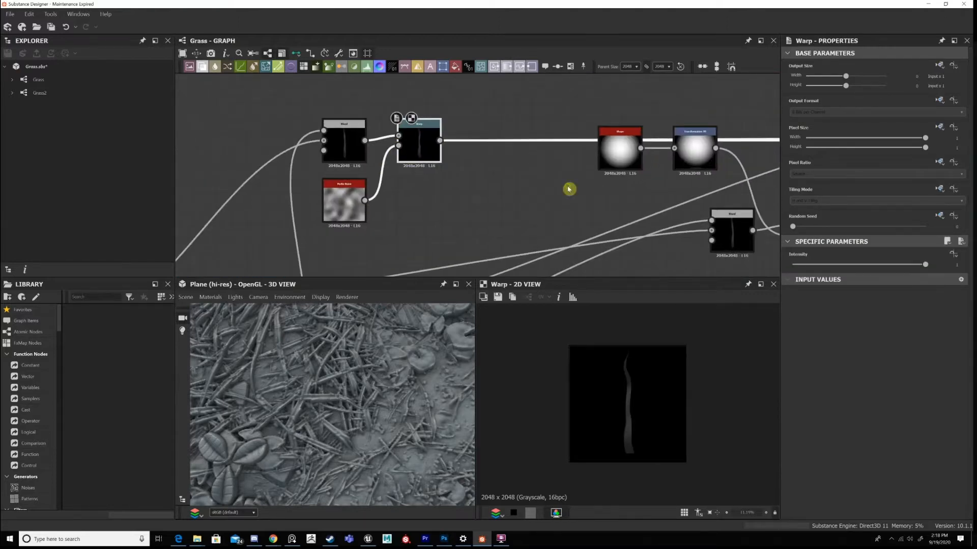
scroll(569, 189, "down", 2)
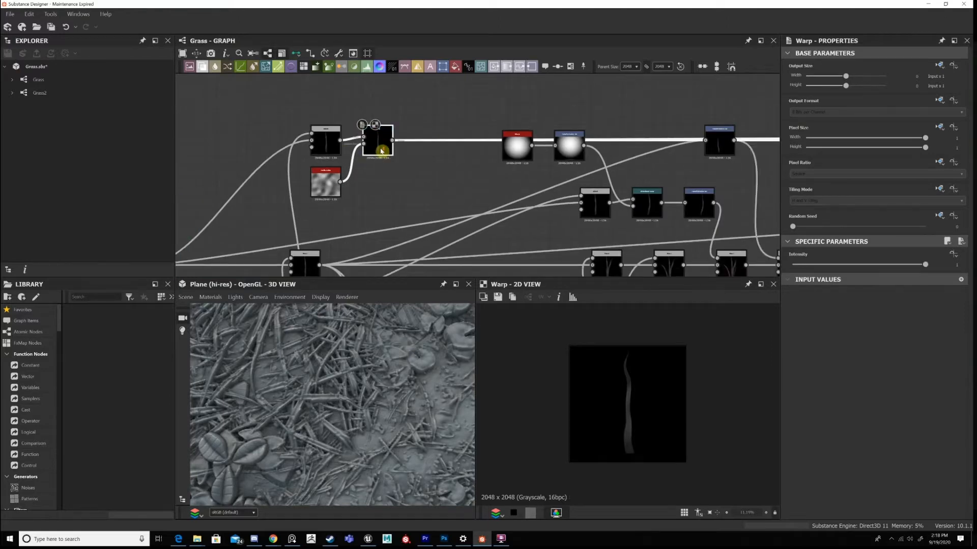
scroll(299, 128, "up", 2)
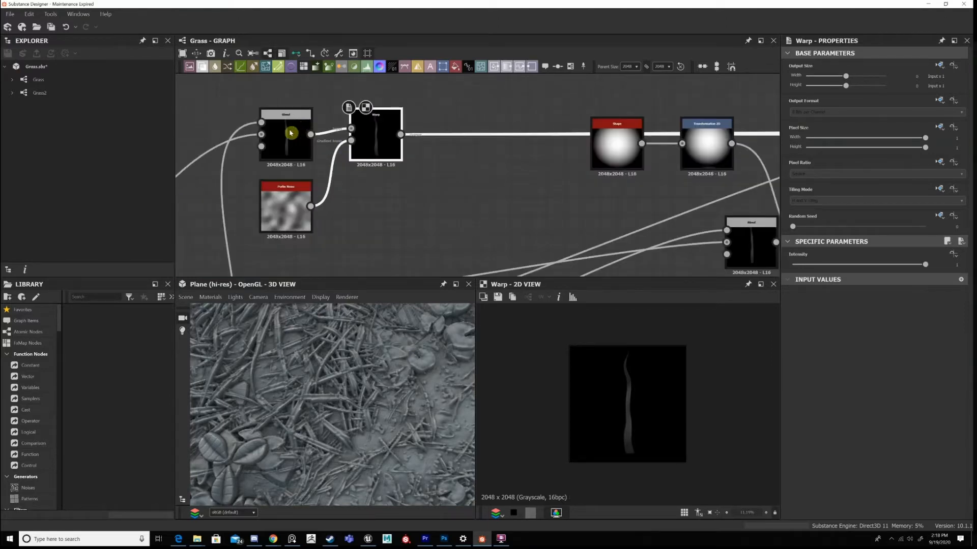
Compare the topmost branch's Subtract Blend with the output of the Warp node after it.
left_click(291, 134)
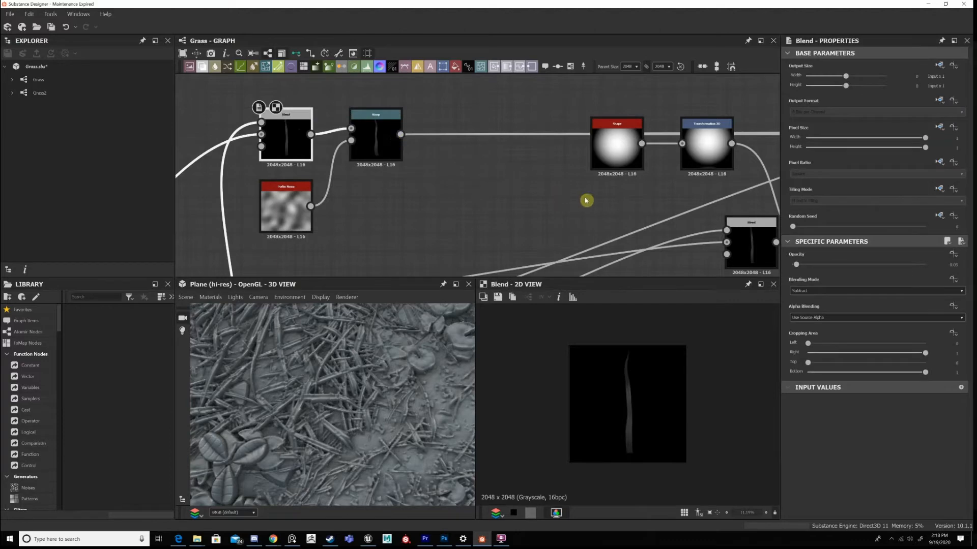
double_click(375, 134)
middle_click_drag(437, 168, 366, 127)
scroll(681, 193, "down", 1)
middle_click_drag(682, 193, 311, 173)
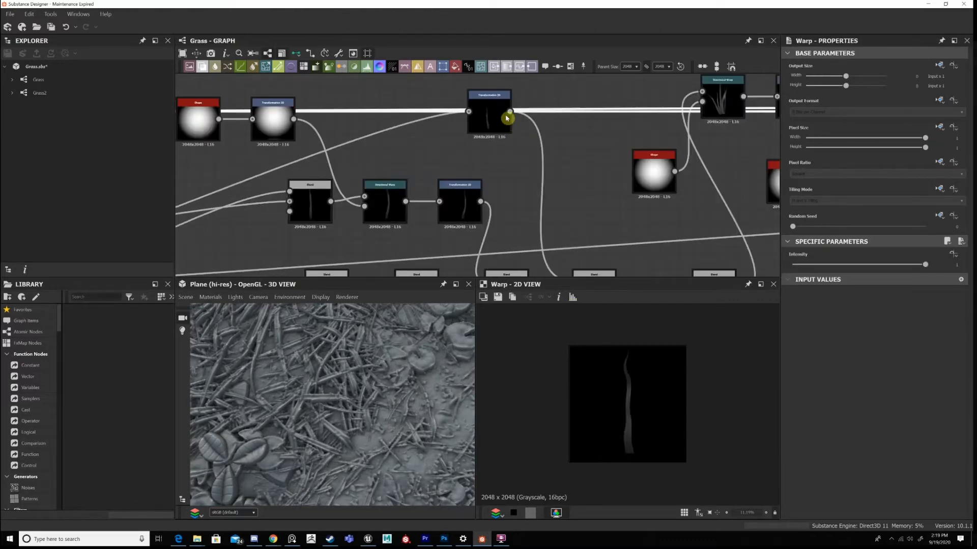
Follow the topmost branch through its Transformation 2D into the fourth Max (Lighten) Blend of the clump chain.
double_click(506, 118)
middle_click_drag(585, 254, 582, 124)
middle_click_drag(570, 192, 573, 198)
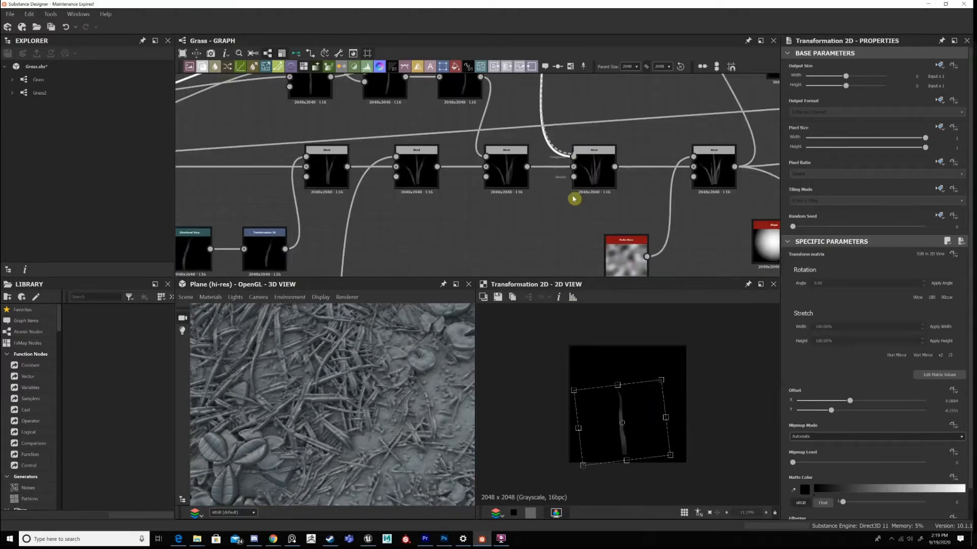
middle_click_drag(571, 87, 534, 134)
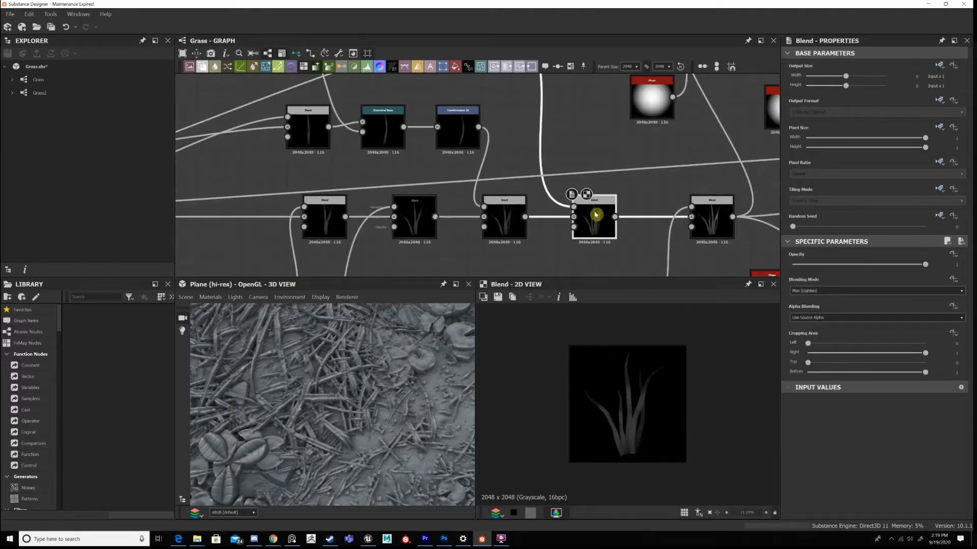
double_click(594, 223)
middle_click_drag(662, 227, 560, 195)
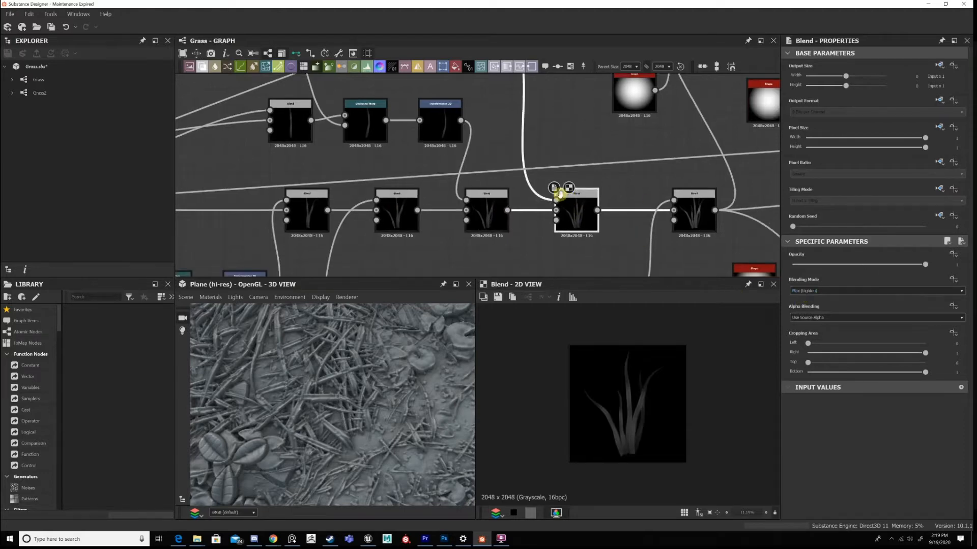
Display the Divide Blend that combines the clump with Perlin noise and examine its blades up close.
scroll(633, 194, "down", 5)
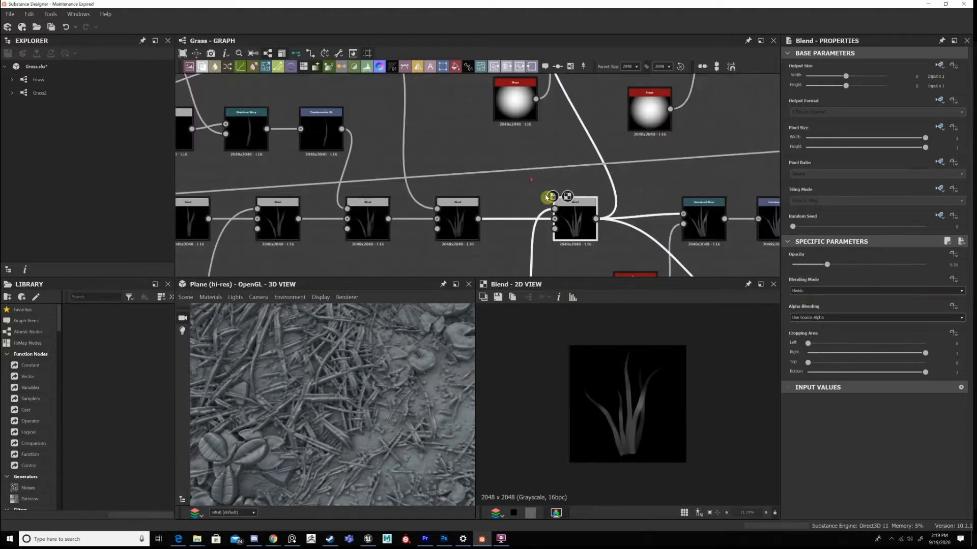
scroll(571, 157, "up", 3)
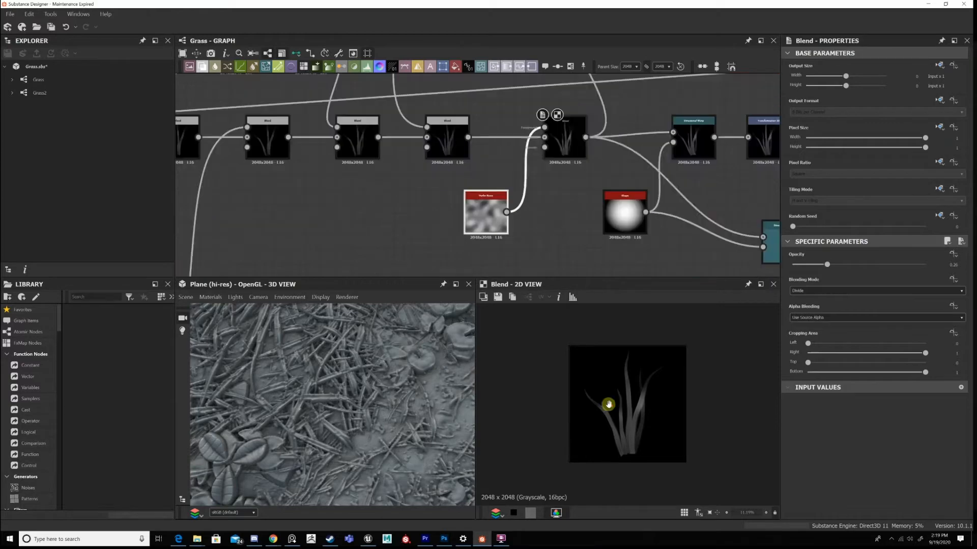
scroll(593, 403, "up", 3)
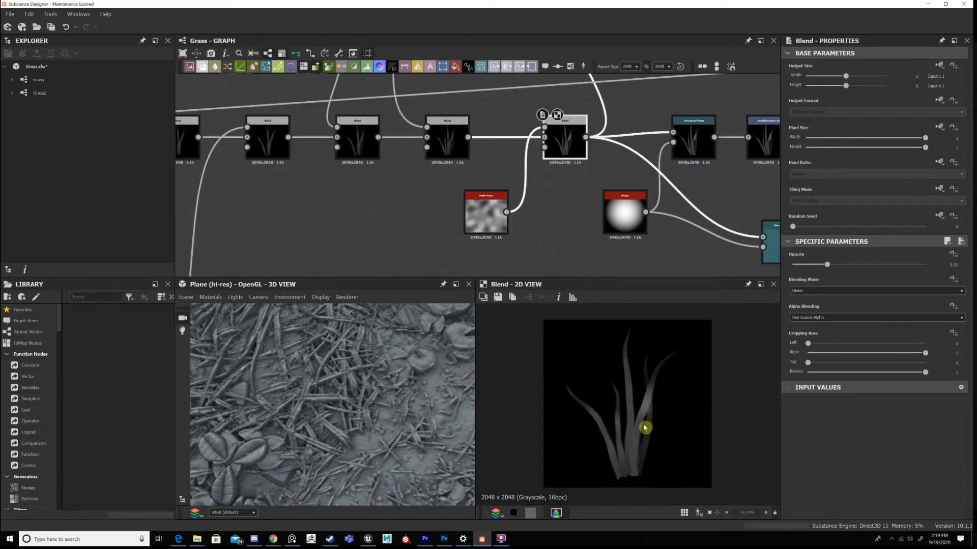
scroll(679, 386, "up", 3)
scroll(626, 388, "down", 2)
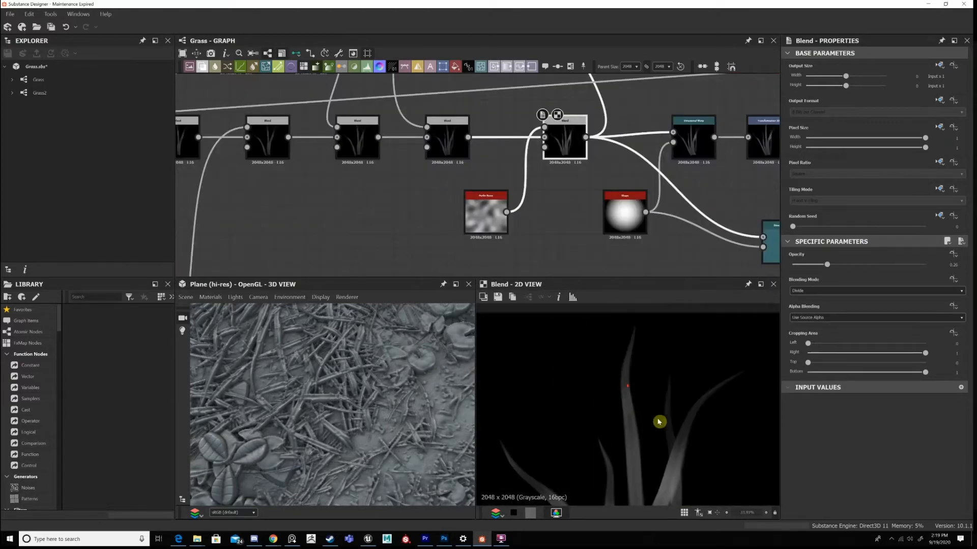
scroll(657, 405, "down", 2)
scroll(563, 224, "down", 2)
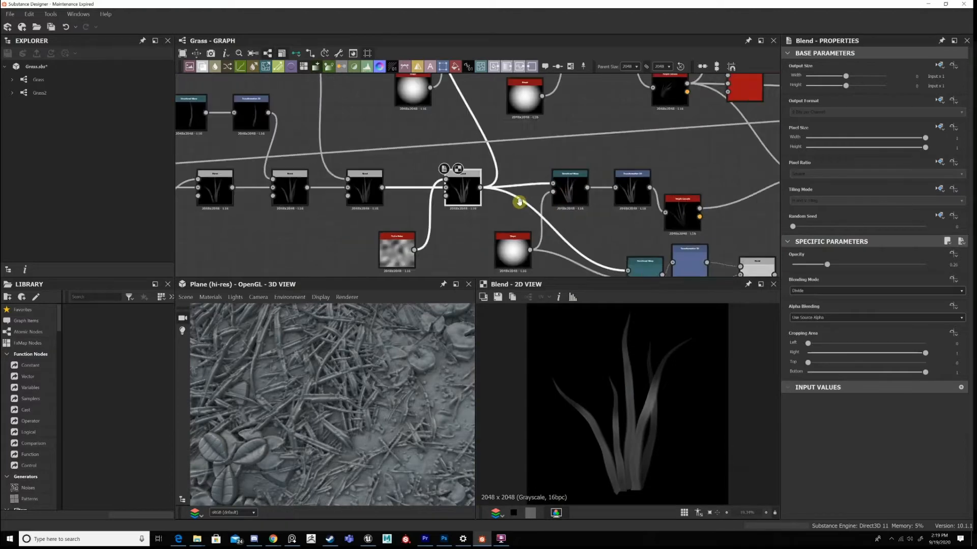
Display the upper clump variant's Transformation 2D and the Tile Sampler that scatters the clumps.
scroll(519, 201, "down", 4)
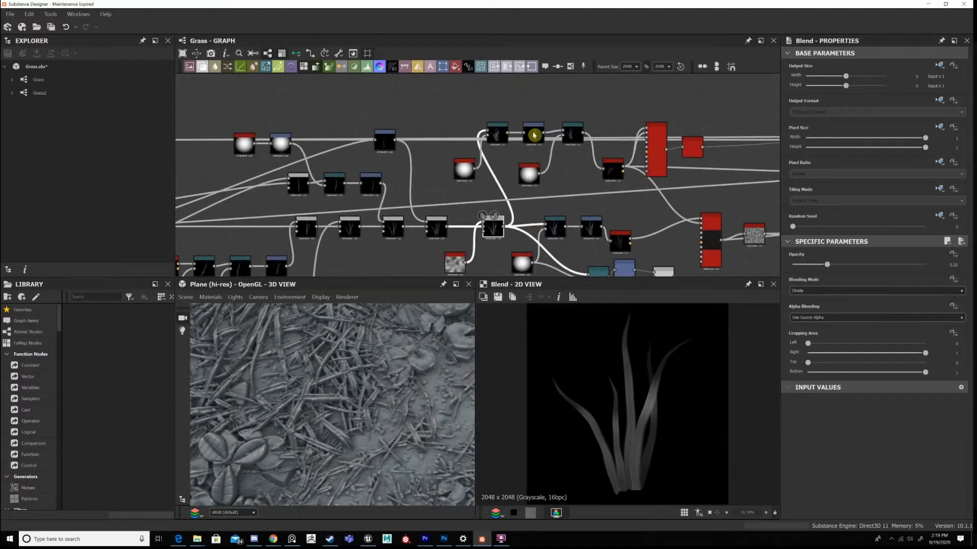
left_click(534, 135)
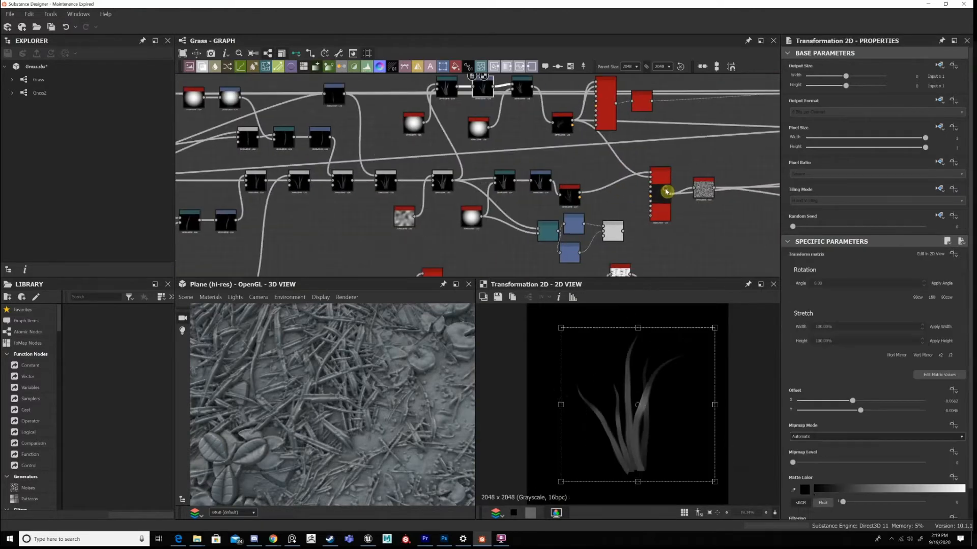
left_click(635, 196)
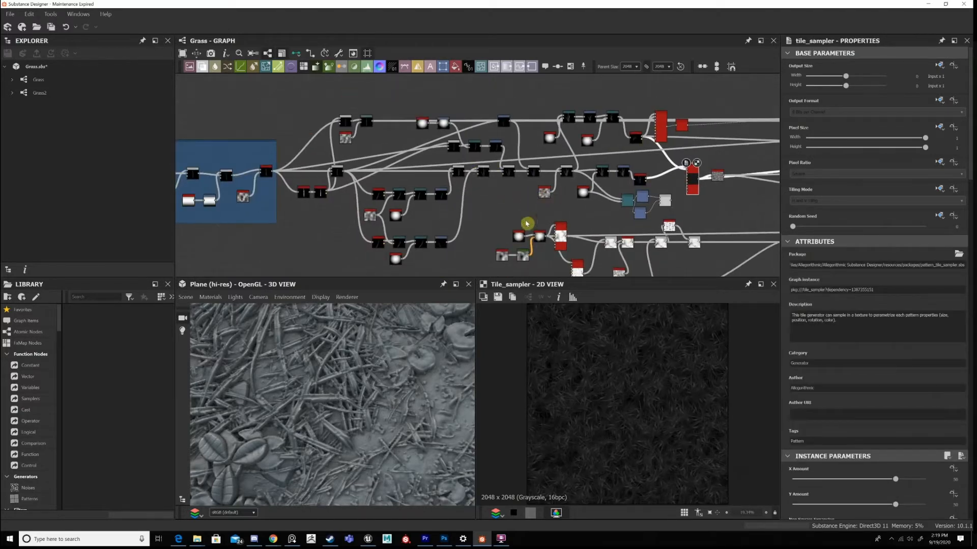
Move the whole node group beneath the clump variants further right, clear of the blade branches.
left_click_drag(496, 221, 562, 271)
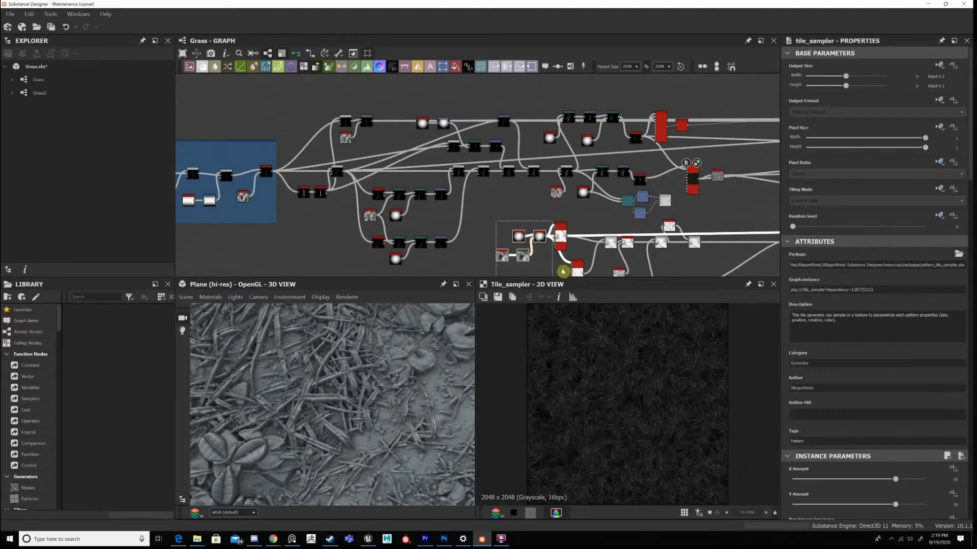
middle_click_drag(513, 243, 574, 226)
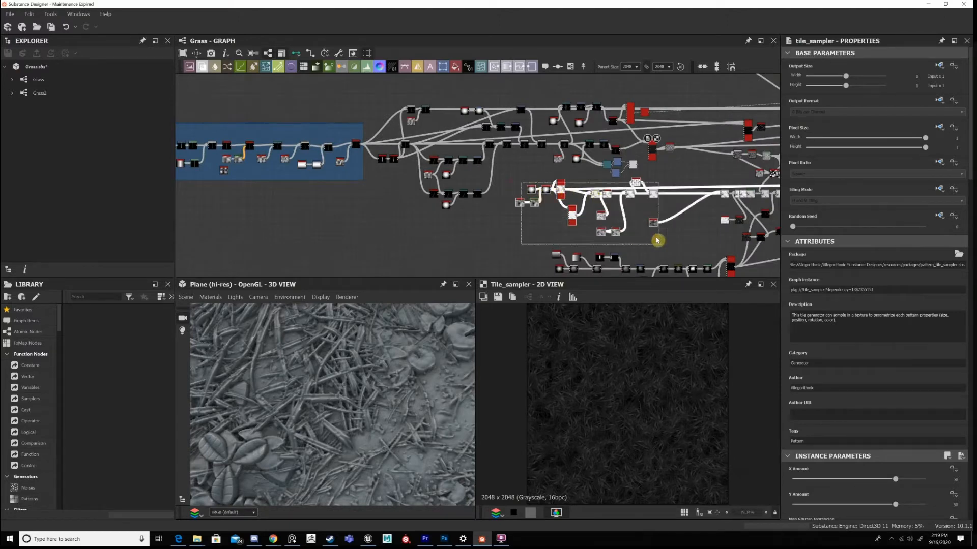
left_click_drag(530, 183, 668, 235)
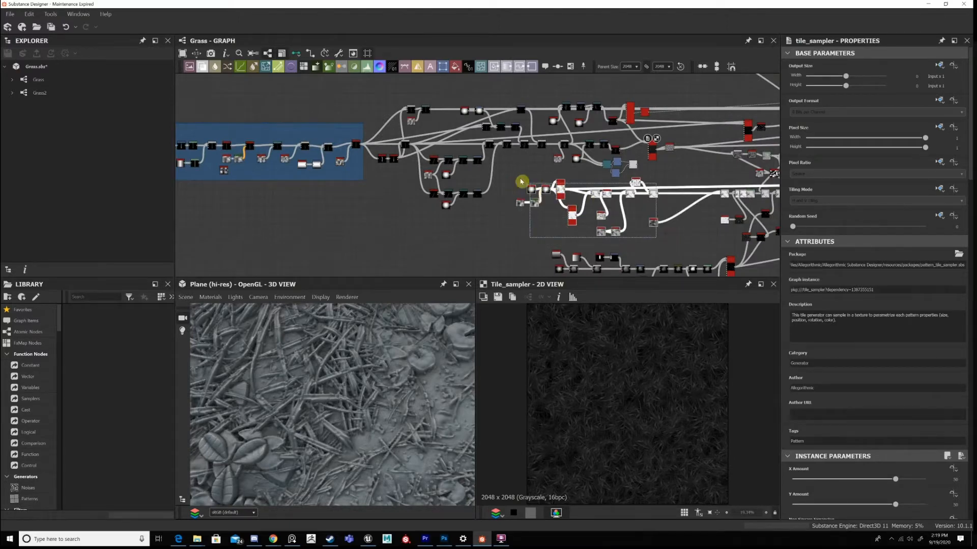
left_click(568, 193)
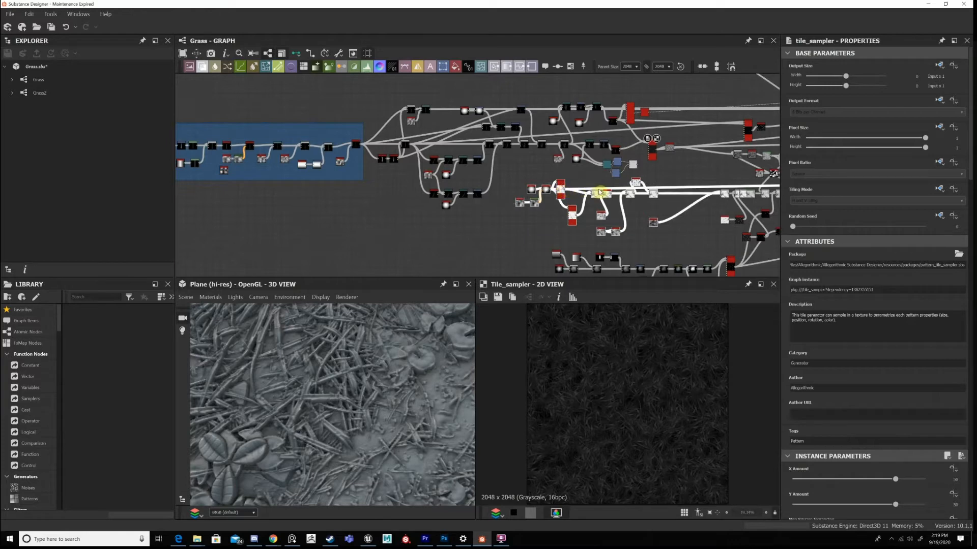
left_click_drag(599, 192, 638, 194)
left_click(635, 166)
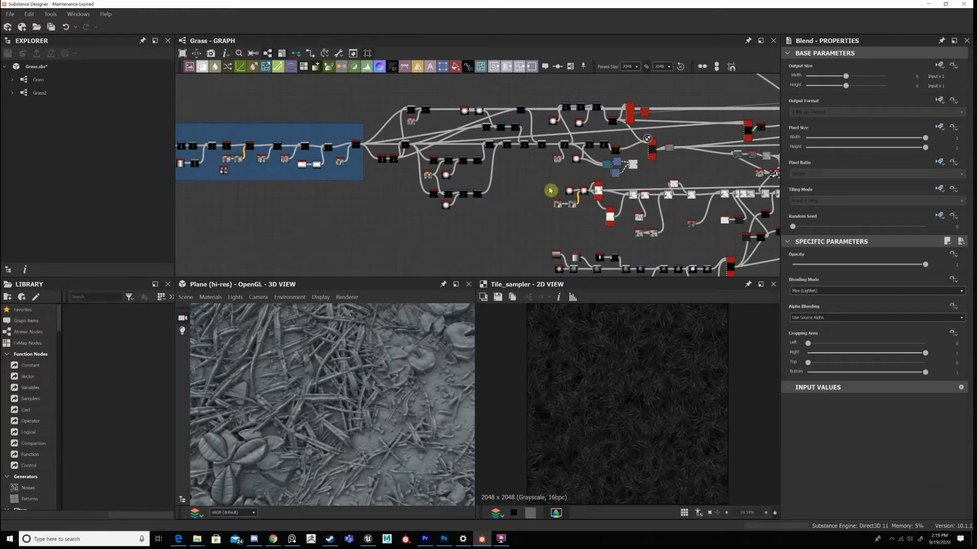
Add a frame around the blade branches and Blend chain that build the grass clump.
middle_click_drag(550, 217, 561, 237)
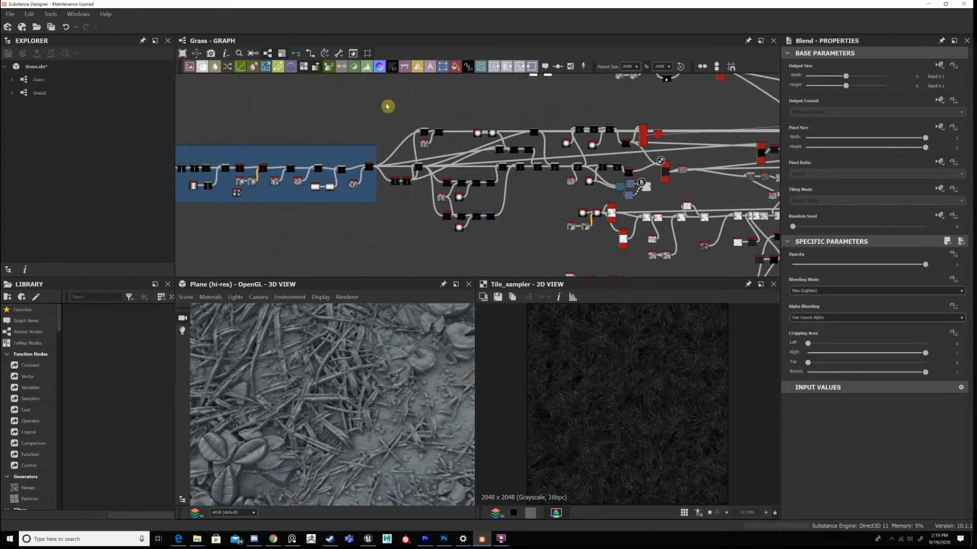
left_click_drag(399, 105, 551, 239)
left_click_drag(387, 107, 387, 105)
key("space")
type("fr")
key("Return")
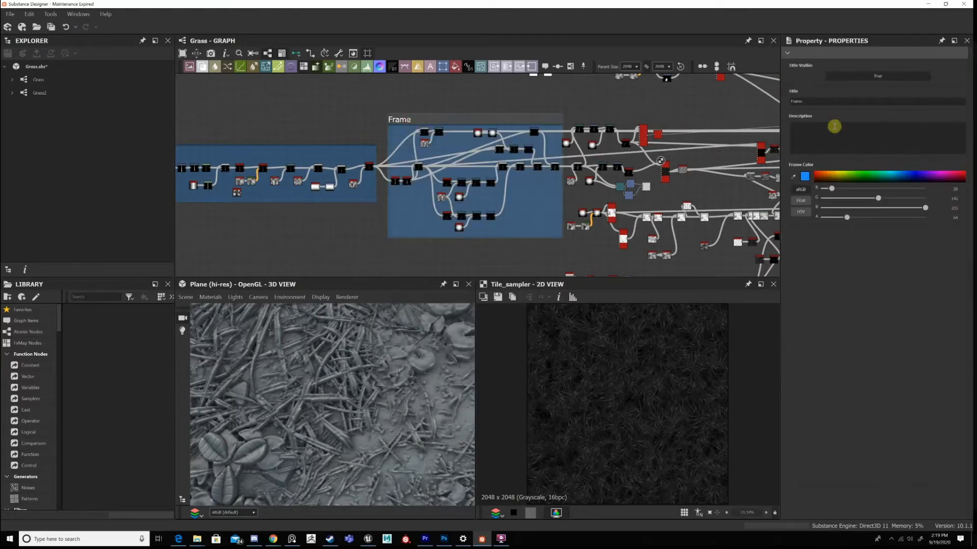
Title the new frame "Cluster of Grass" and move it flush against the frame before it.
left_click_drag(838, 103, 755, 102)
type("Grass")
key("Return")
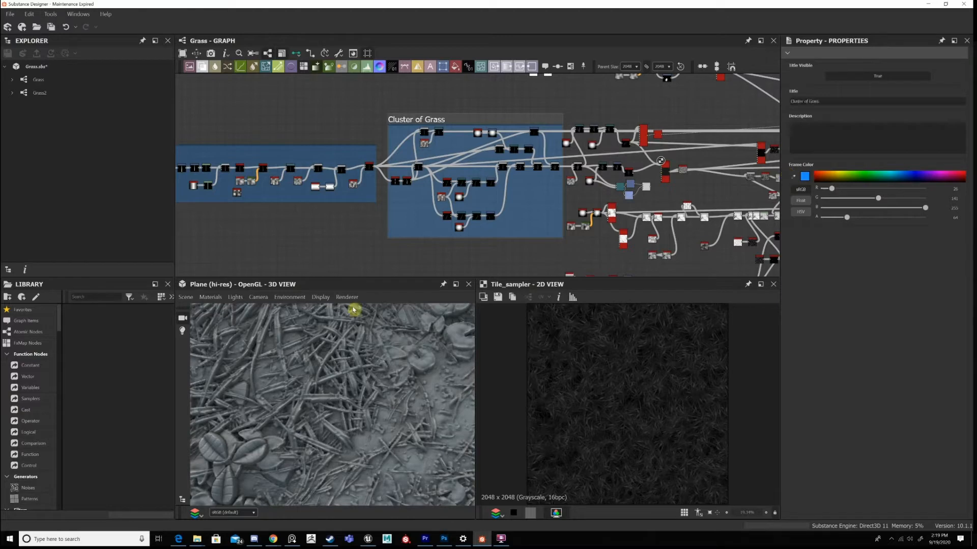
left_click_drag(436, 122, 426, 120)
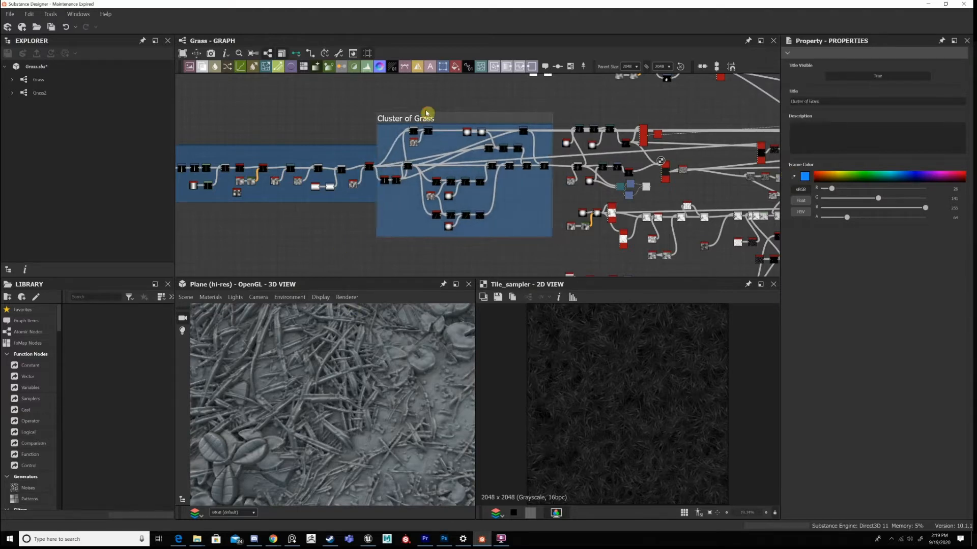
Examine how the clump variants feed the two Tile Samplers, displaying the upper sampler's scattered clumps.
middle_click_drag(652, 133, 664, 142)
scroll(663, 143, "up", 1)
middle_click_drag(566, 138, 484, 107)
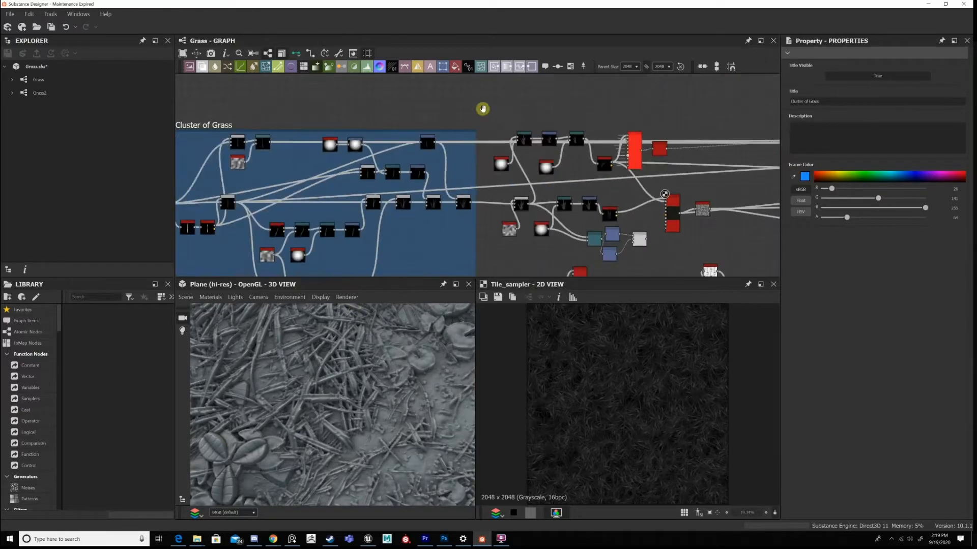
scroll(515, 164, "up", 2)
scroll(450, 88, "up", 2)
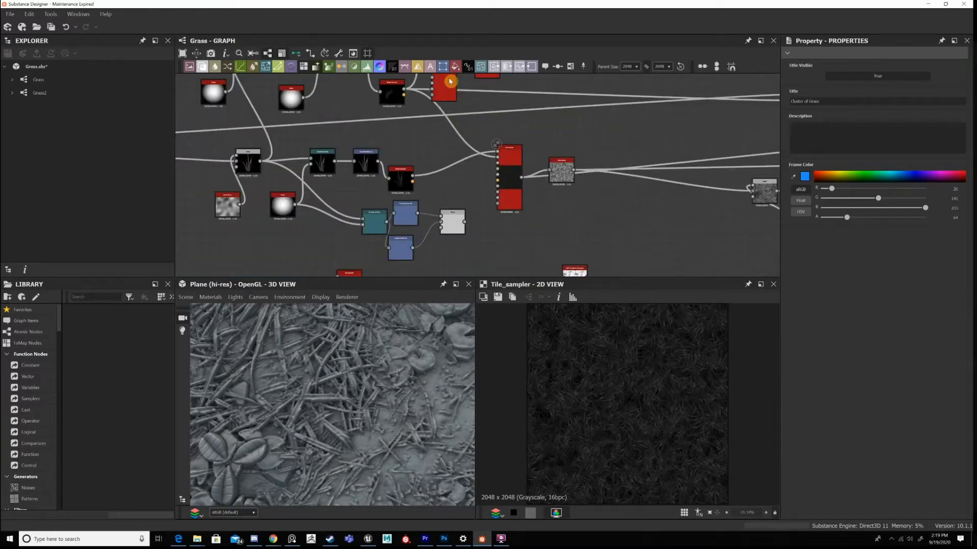
left_click(509, 149)
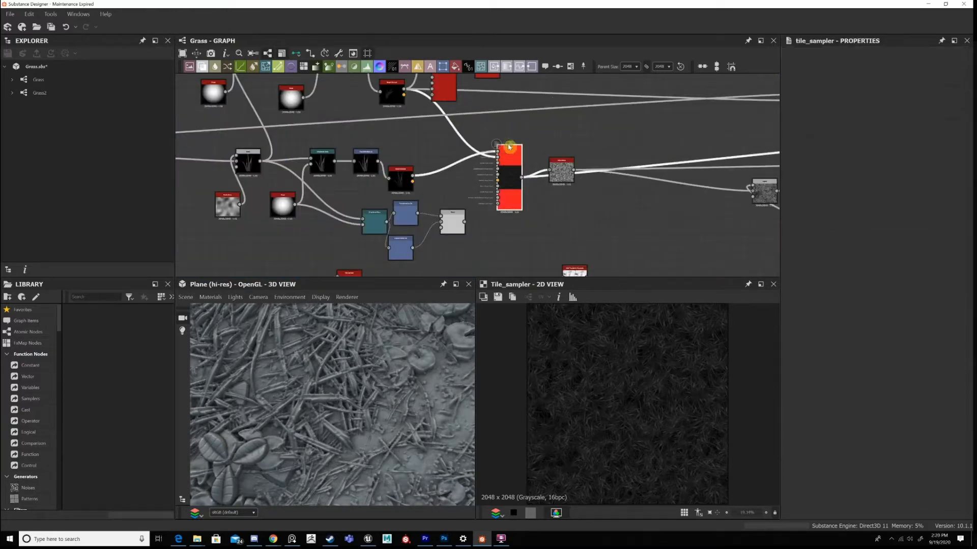
left_click(447, 87)
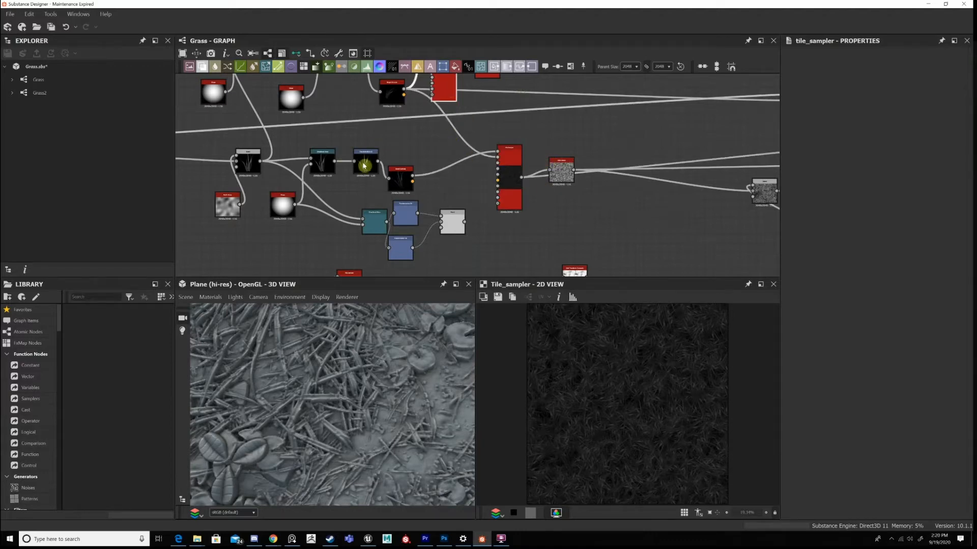
scroll(294, 131, "down", 1)
middle_click_drag(294, 130, 373, 117)
scroll(627, 190, "down", 2)
middle_click_drag(627, 190, 595, 184)
scroll(479, 156, "down", 1)
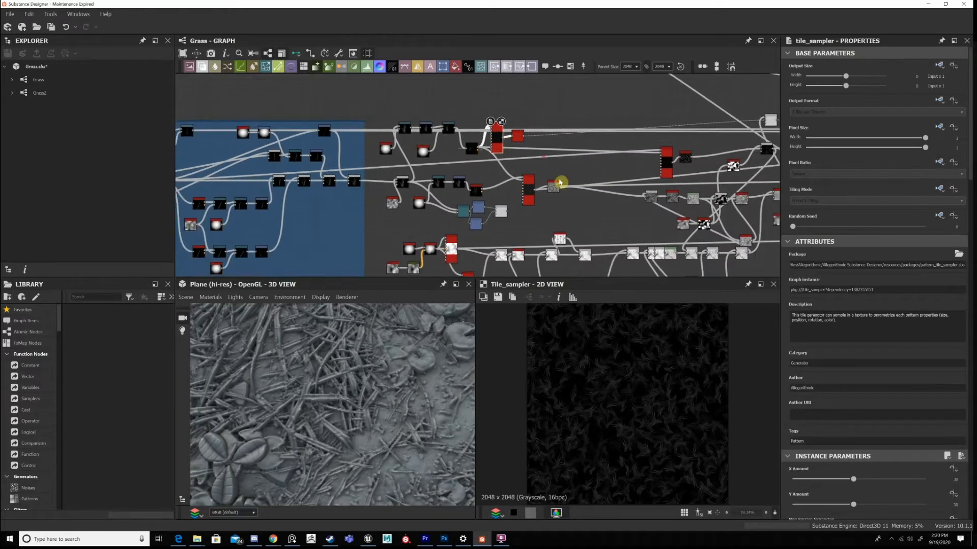
Move the lowest node network in the graph further down, away from the two parallel node rows.
scroll(561, 182, "up", 1)
middle_click_drag(580, 226, 556, 126)
middle_click_drag(444, 236, 434, 183)
scroll(434, 184, "down", 5)
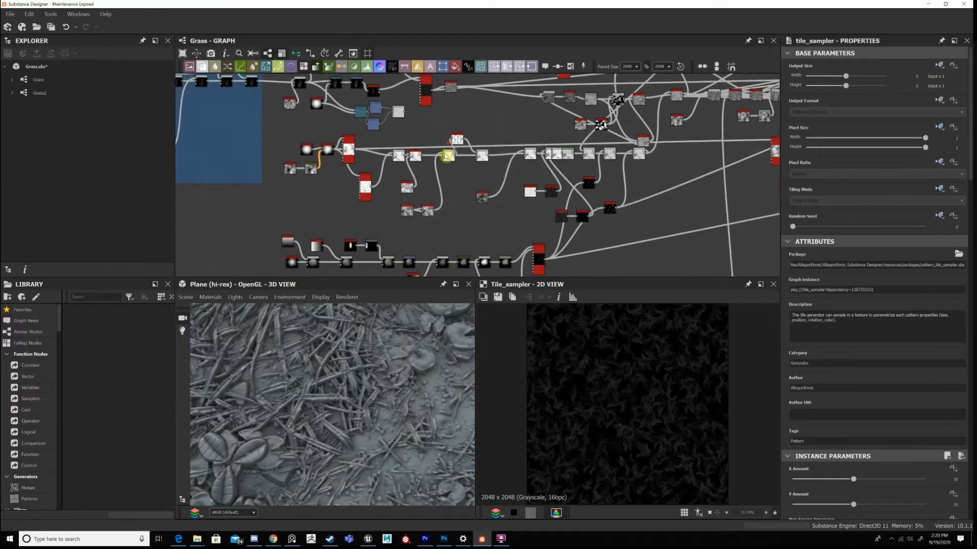
middle_click_drag(597, 241, 603, 236)
left_click_drag(603, 235, 392, 185)
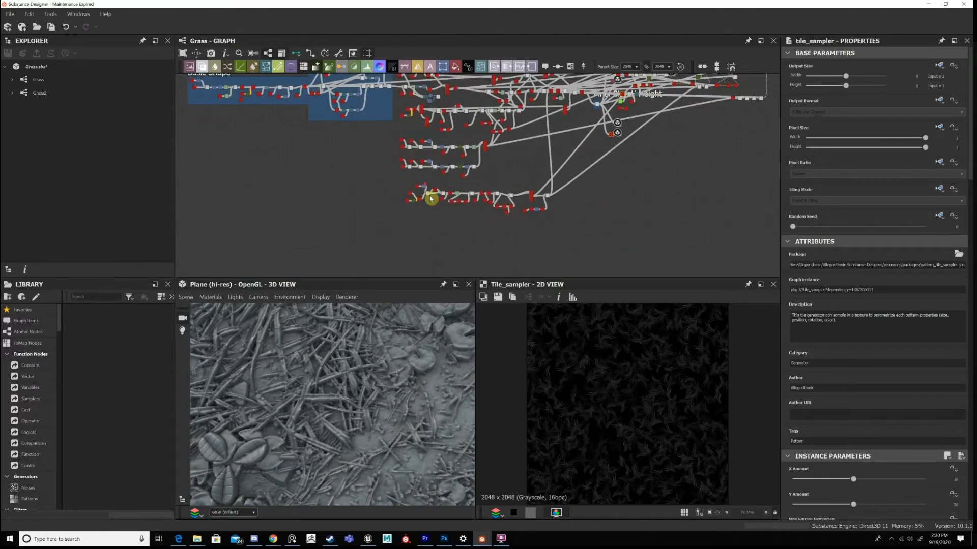
scroll(435, 222, "up", 3)
middle_click_drag(514, 169, 521, 204)
left_click_drag(521, 203, 523, 226)
middle_click_drag(510, 169, 519, 228)
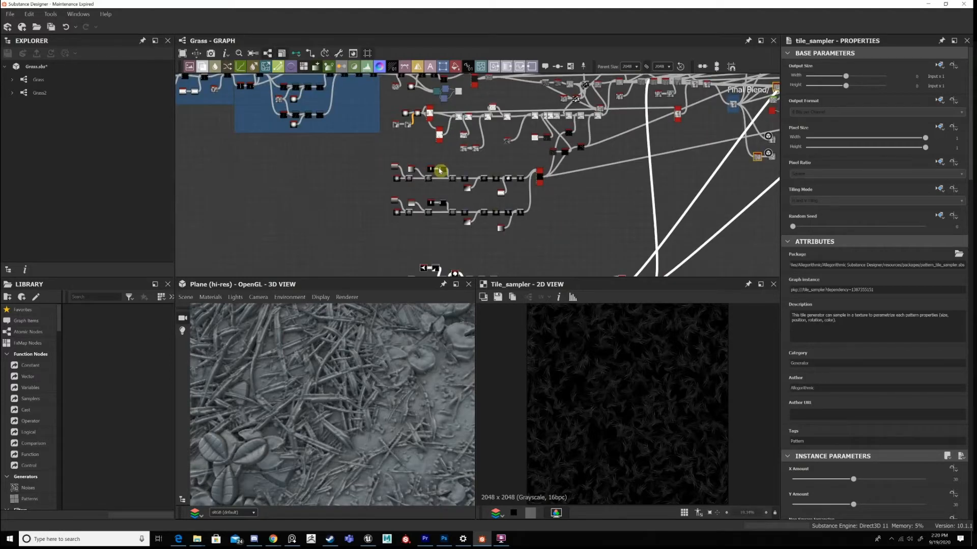
Move the two parallel node rows and their Tile Sampler down, leaving space beneath the network above.
left_click_drag(550, 230, 390, 165)
left_click_drag(488, 209, 527, 255)
middle_click_drag(512, 132, 503, 157)
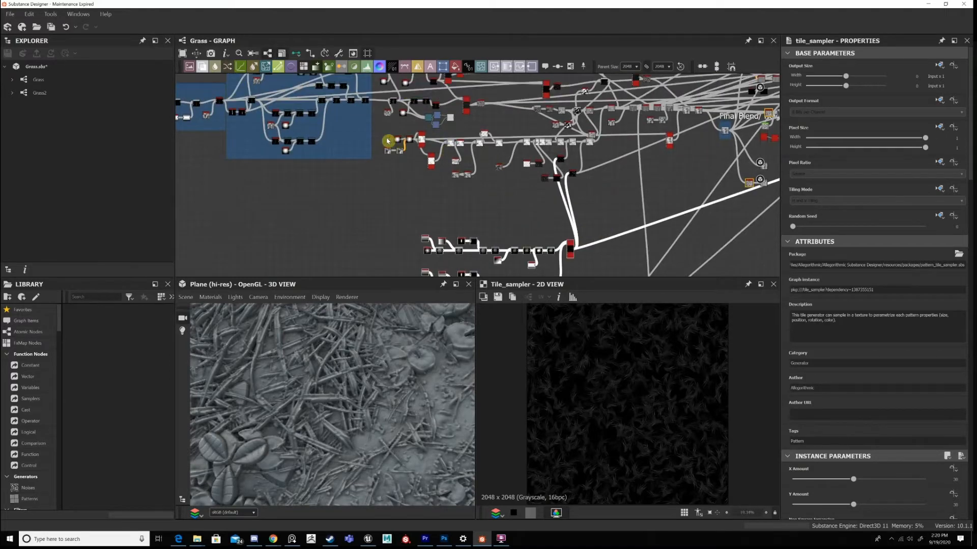
Move the white node row with its attached nodes down, away from the networks above it.
left_click_drag(614, 196, 386, 141)
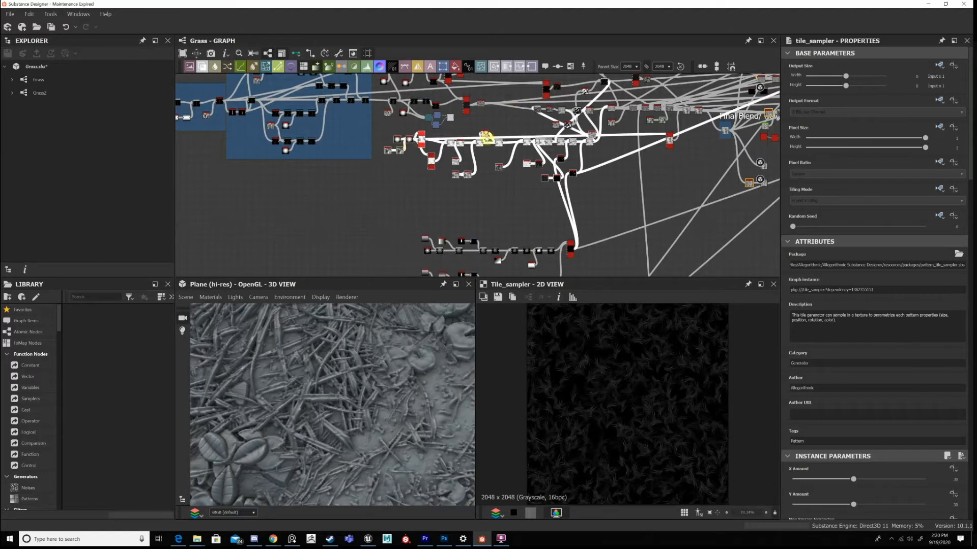
left_click_drag(486, 136, 487, 162)
left_click(594, 165)
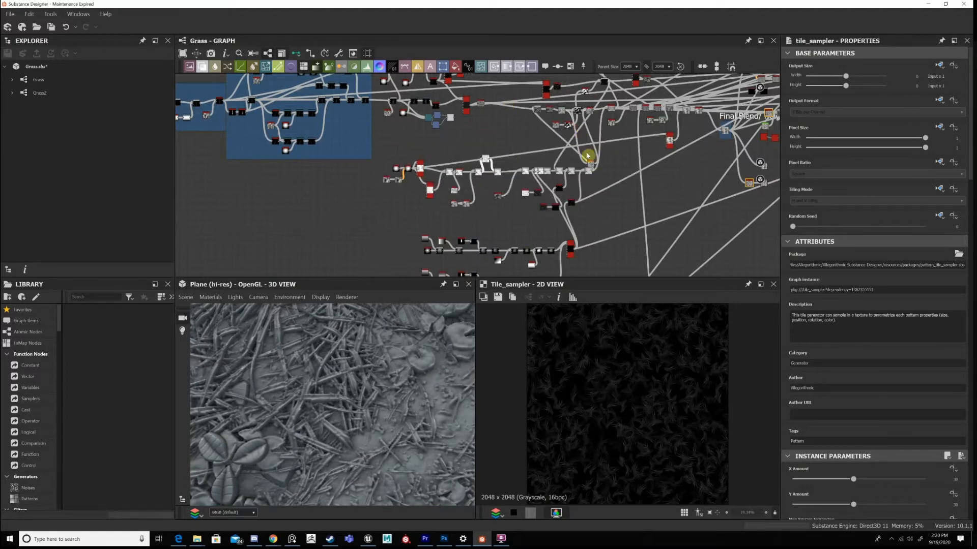
Move the noise node and its two companions closer beneath the gray node row they feed.
left_click(583, 125)
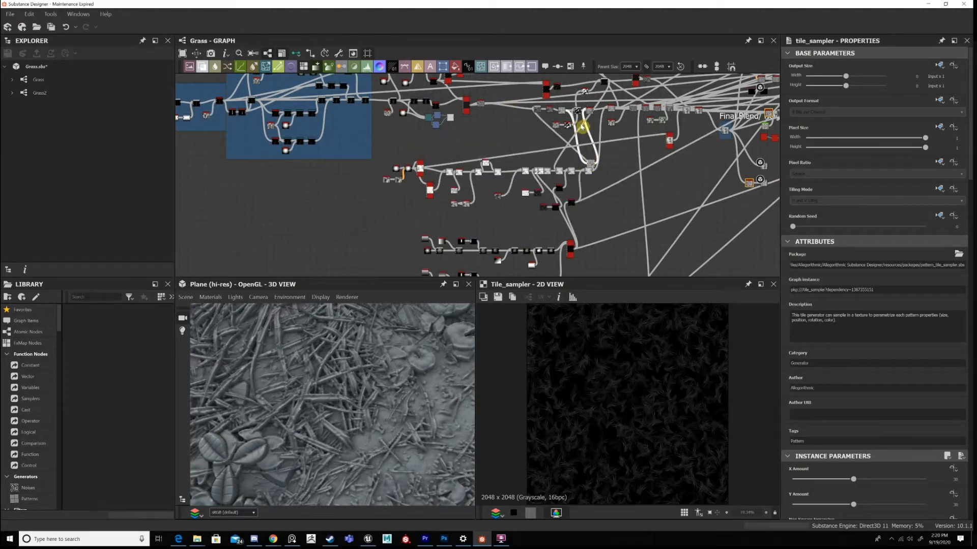
scroll(582, 127, "up", 5)
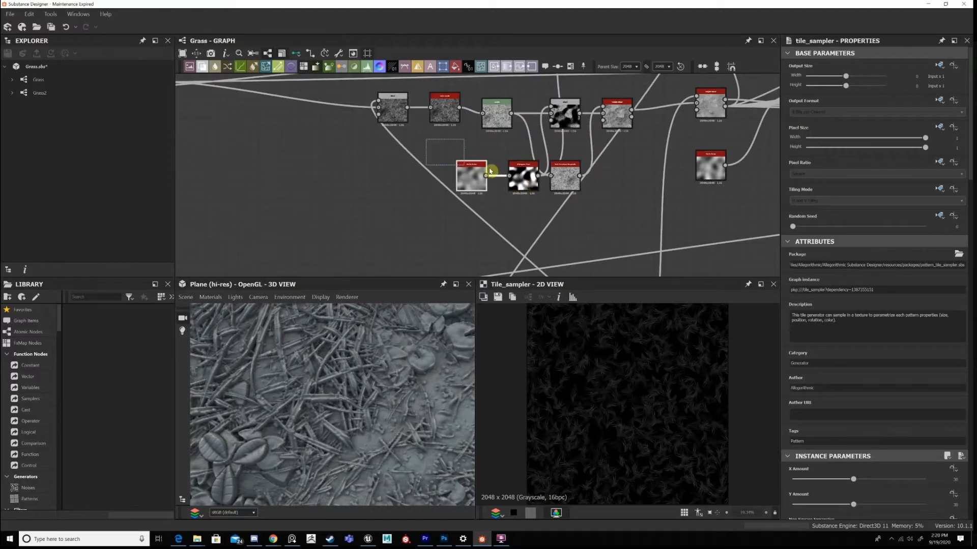
left_click_drag(490, 171, 566, 179)
scroll(588, 163, "down", 4)
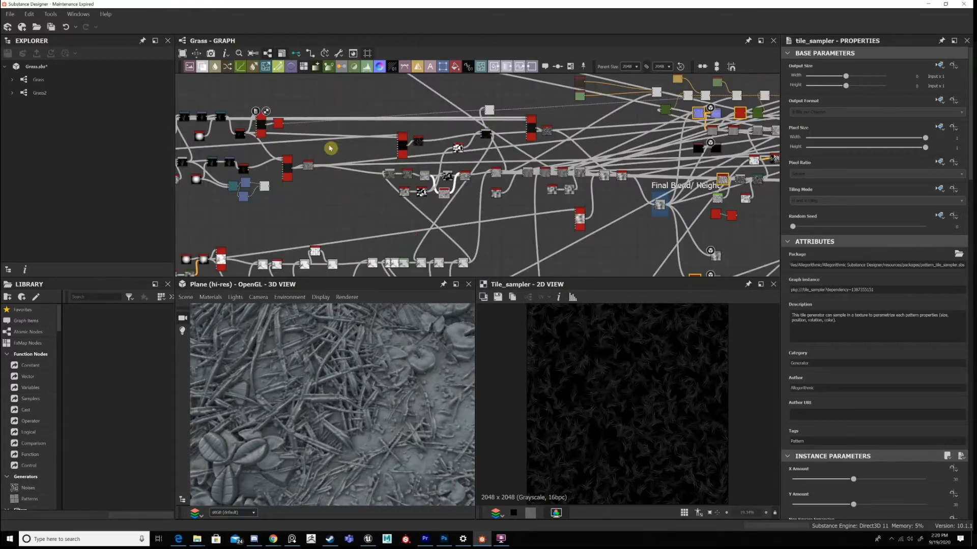
Inspect the clump variants feeding the upper Tile Sampler and compare them with the grass on the 3D plane.
scroll(333, 147, "up", 4)
middle_click_drag(447, 178, 640, 184)
scroll(585, 181, "down", 2)
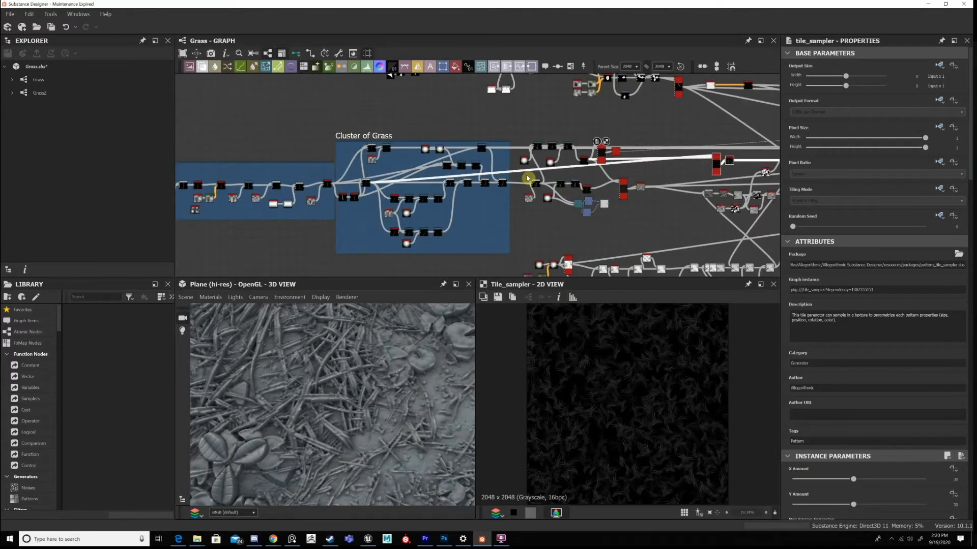
scroll(527, 173, "up", 2)
scroll(529, 171, "up", 3)
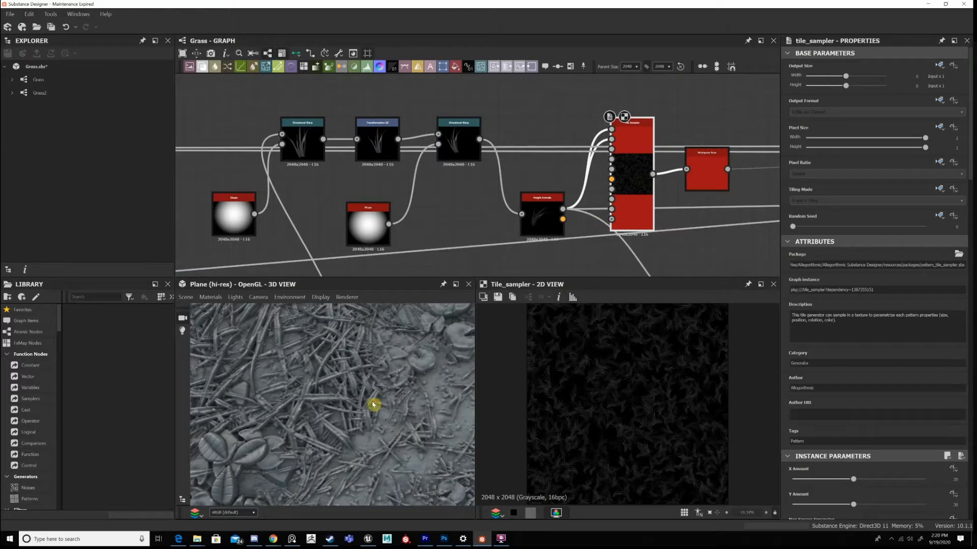
scroll(333, 392, "down", 3)
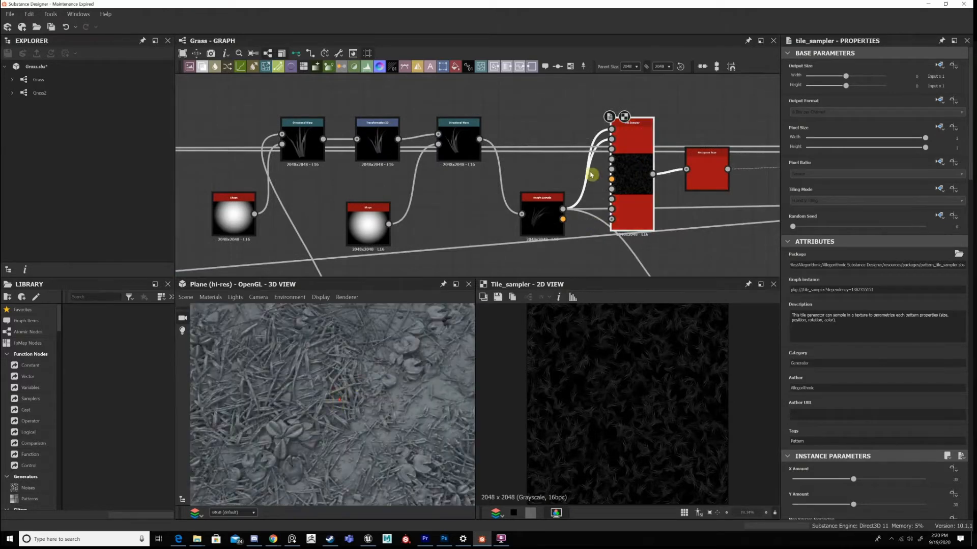
Rewire the input of the Final Blend/Height node to preview the grass layer alone on the 3D plane.
scroll(590, 175, "down", 5)
middle_click_drag(692, 184, 562, 190)
scroll(549, 226, "down", 2)
middle_click_drag(510, 212, 451, 202)
scroll(445, 202, "up", 4)
middle_click_drag(745, 162, 144, 189)
middle_click_drag(753, 168, 264, 163)
scroll(569, 197, "up", 1)
middle_click_drag(569, 196, 527, 149)
middle_click_drag(509, 205, 525, 177)
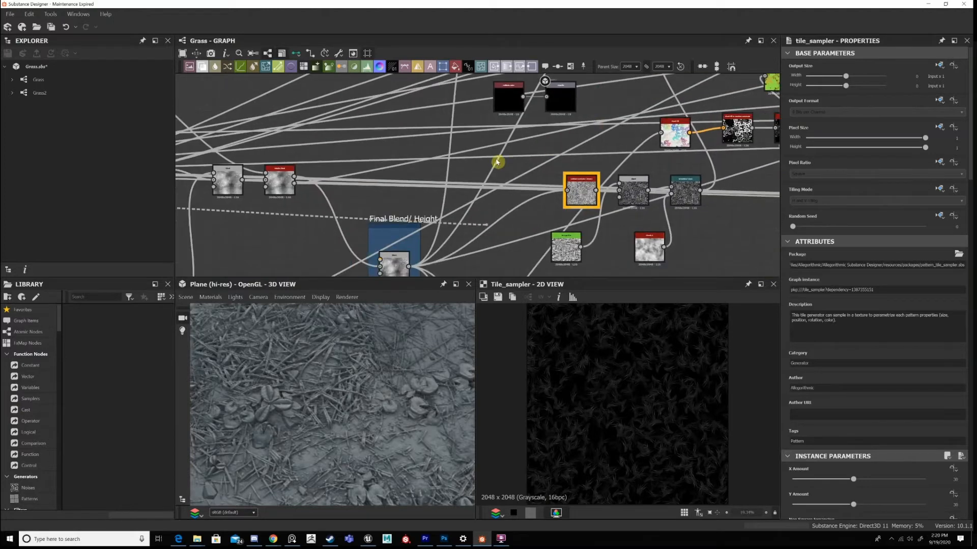
middle_click_drag(382, 266, 497, 164)
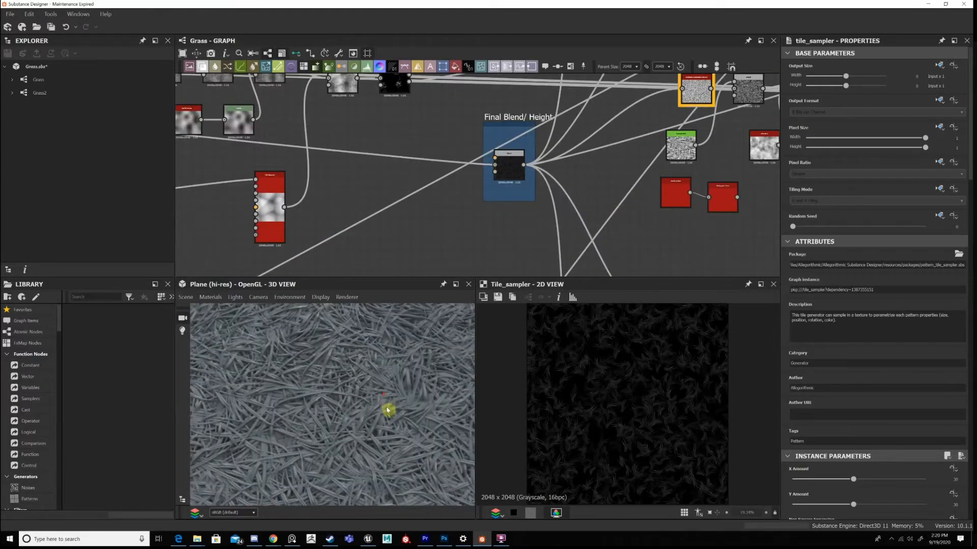
Display the noise-blended clump following the Cluster of Grass frame, and its Directional Warp variant.
scroll(304, 427, "down", 5)
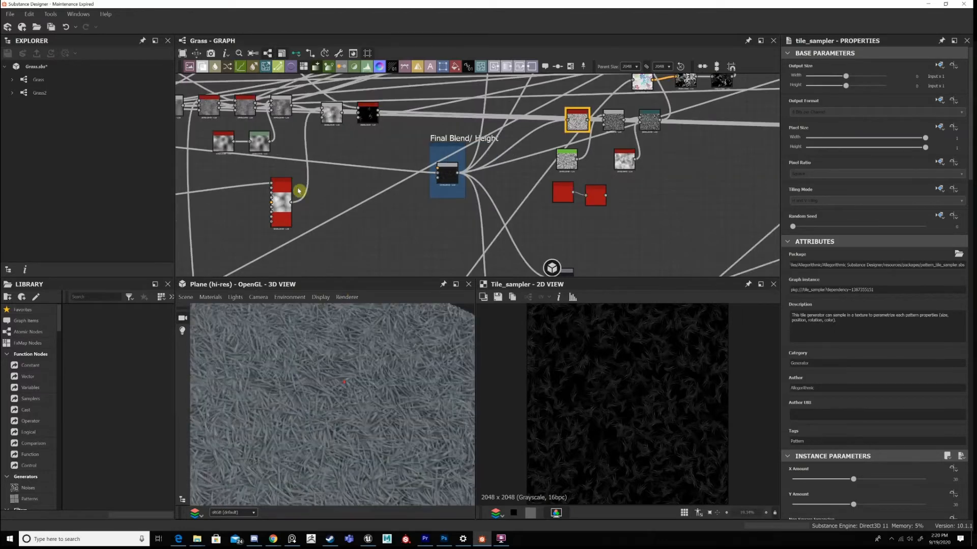
scroll(483, 173, "down", 3)
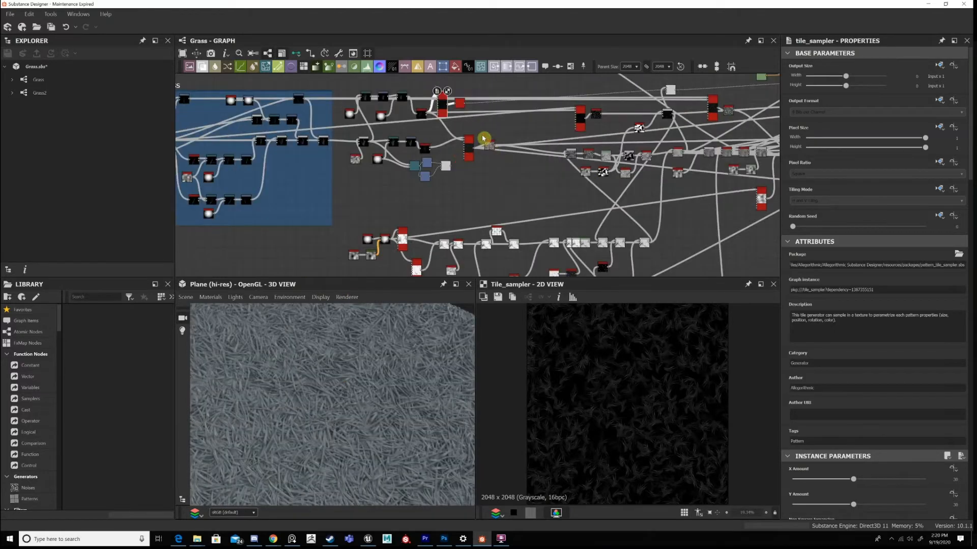
scroll(483, 138, "up", 5)
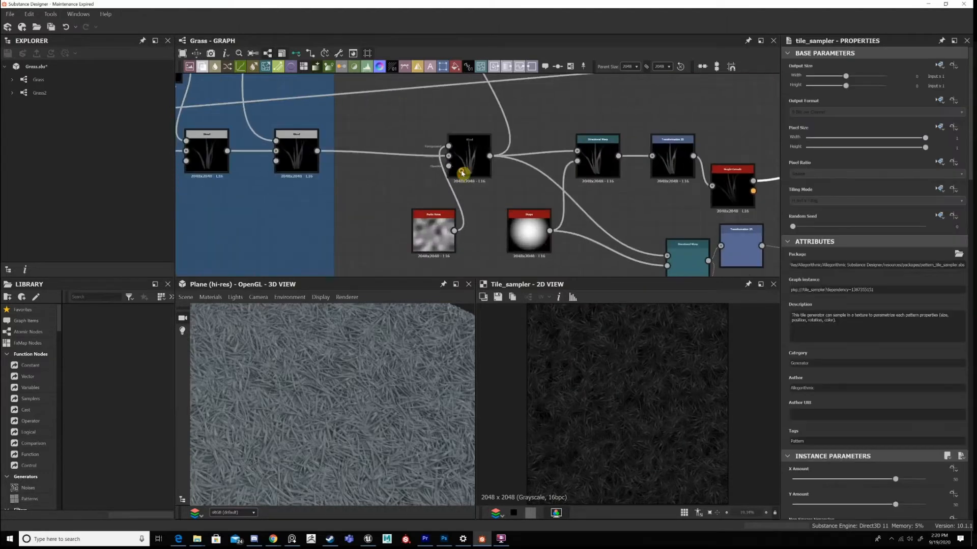
double_click(462, 174)
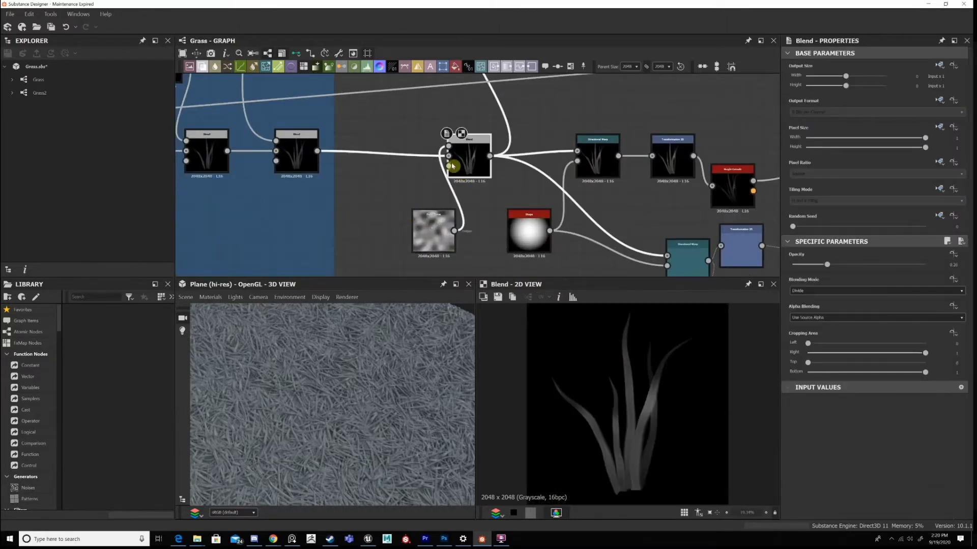
middle_click_drag(625, 154, 465, 149)
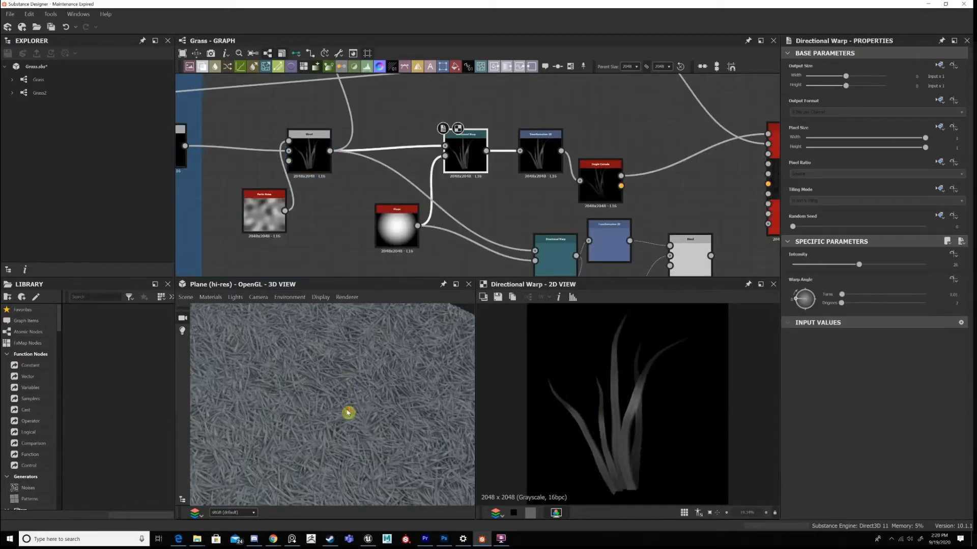
Bring up the reference board and examine the photo of grass clumps, then return to the graph.
scroll(348, 405, "down", 4)
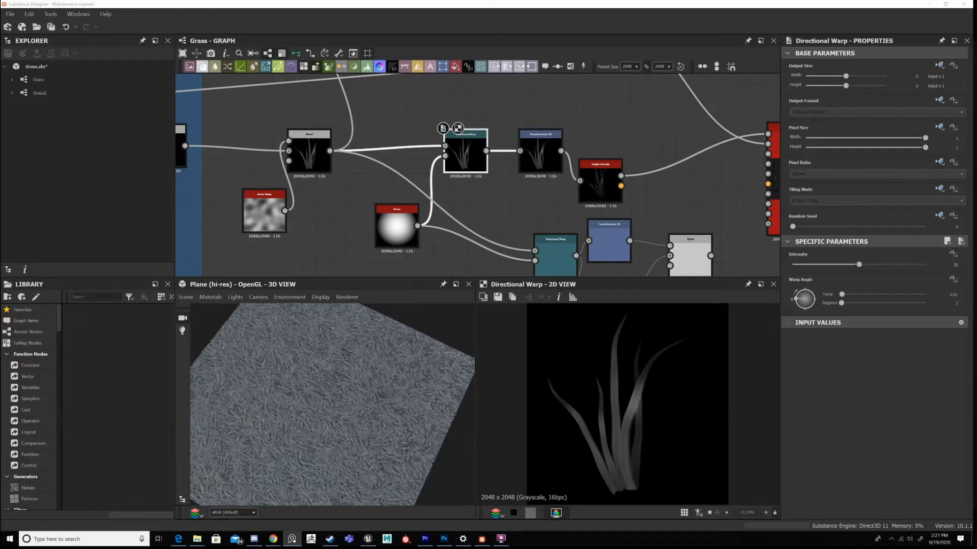
right_click_drag(976, 250, 576, 376)
scroll(563, 294, "up", 4)
middle_click_drag(563, 294, 534, 195)
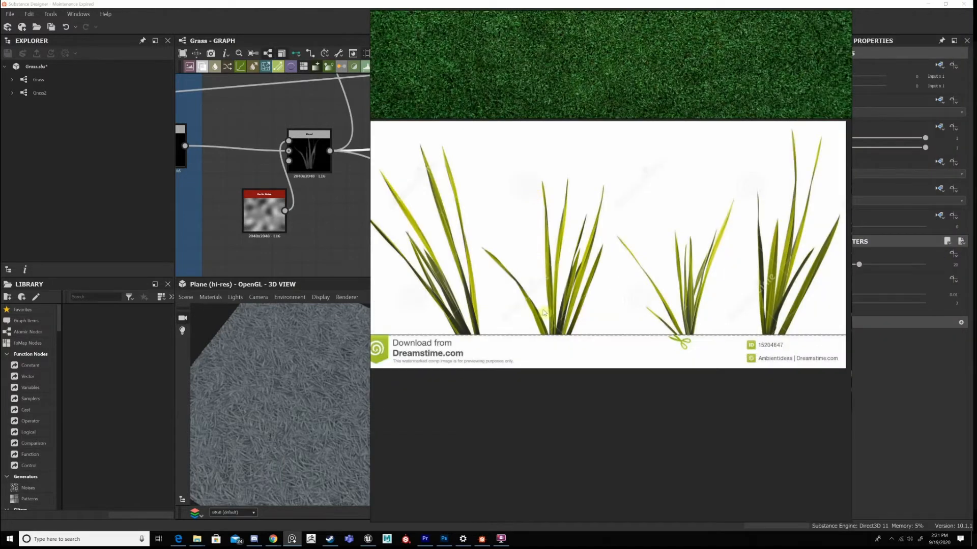
scroll(529, 324, "up", 1)
middle_click_drag(529, 323, 522, 178)
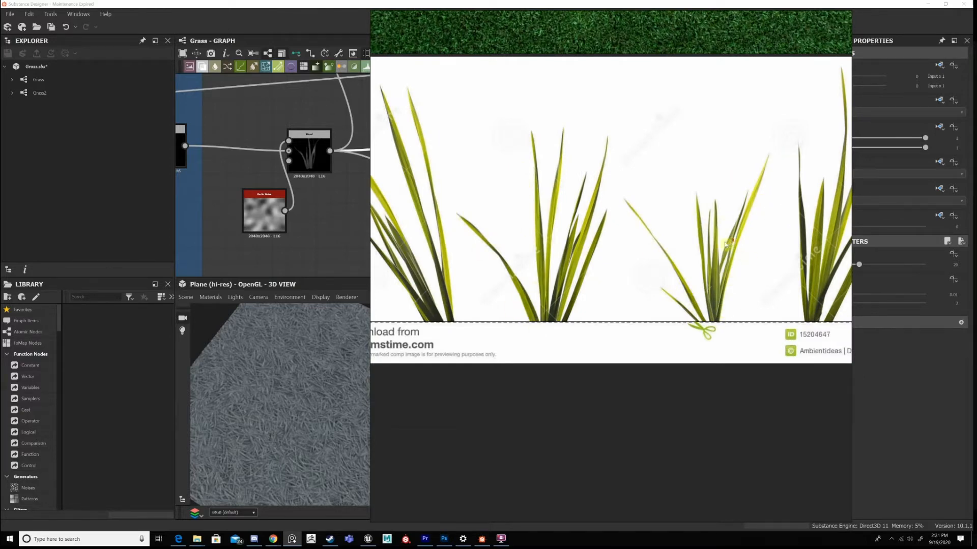
middle_click_drag(725, 245, 661, 256)
middle_click_drag(710, 291, 689, 289)
right_click_drag(617, 186, 976, 197)
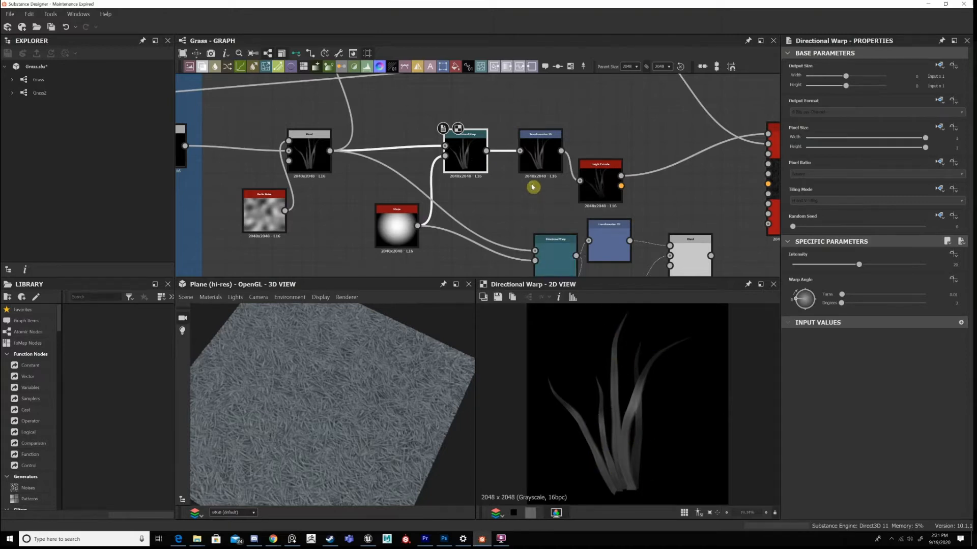
Line up the Height Extrude node with the Transformation 2D node and display its extruded clump.
middle_click_drag(532, 187, 483, 169)
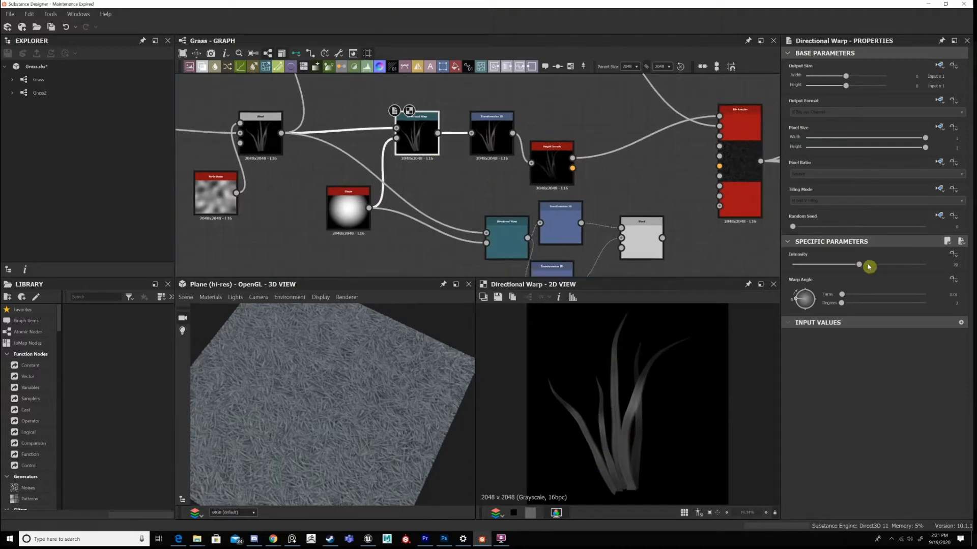
double_click(497, 145)
middle_click_drag(554, 147, 495, 140)
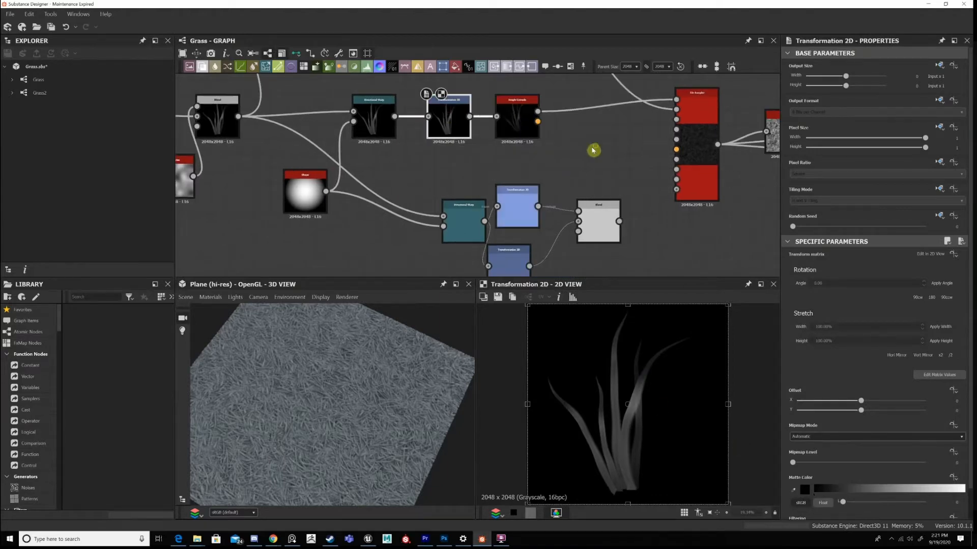
middle_click_drag(587, 151, 566, 157)
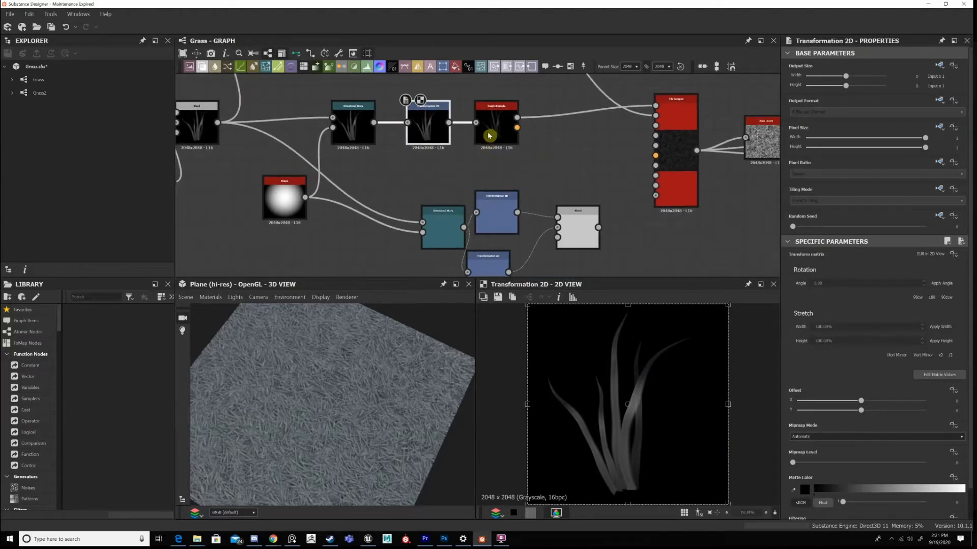
double_click(488, 135)
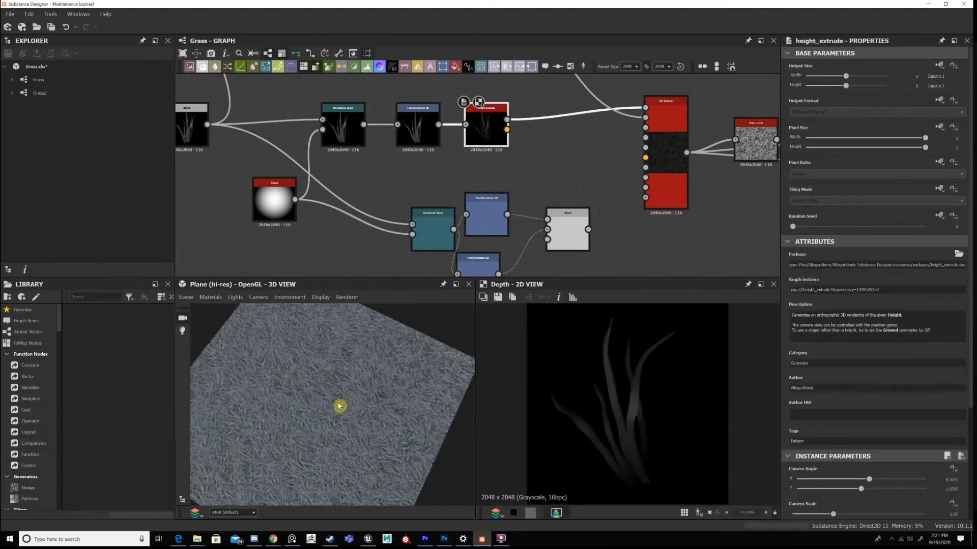
scroll(339, 406, "up", 5)
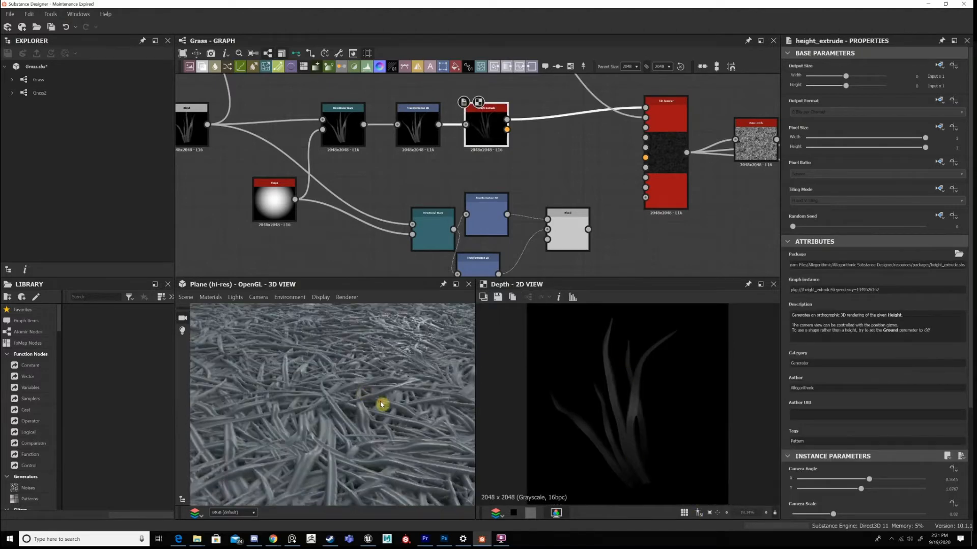
scroll(349, 392, "down", 5)
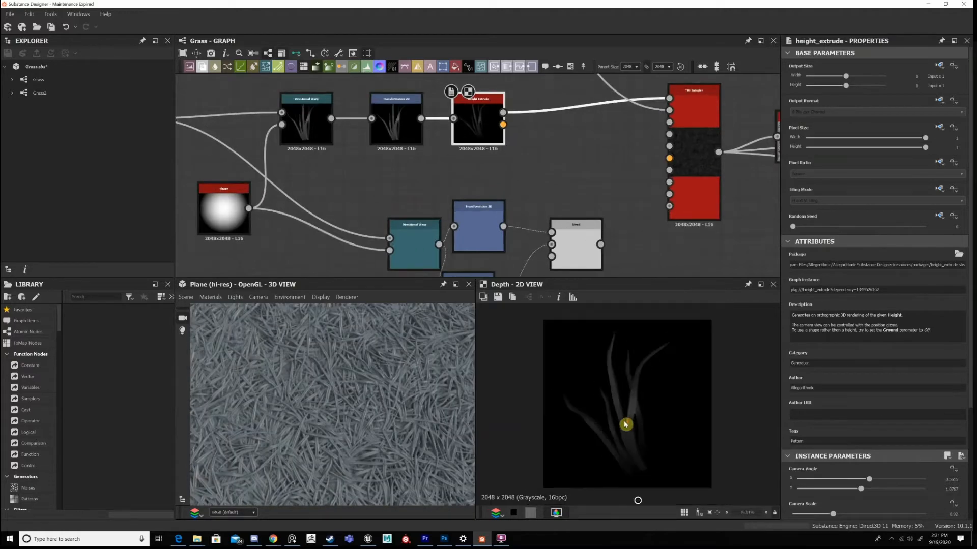
Shift the unused Directional Warp, two Transformation 2D and Blend nodes slightly down and display the combined clump.
middle_click_drag(531, 264, 545, 177)
middle_click_drag(514, 76, 466, 190)
middle_click_drag(574, 273, 560, 165)
left_click_drag(588, 219, 400, 113)
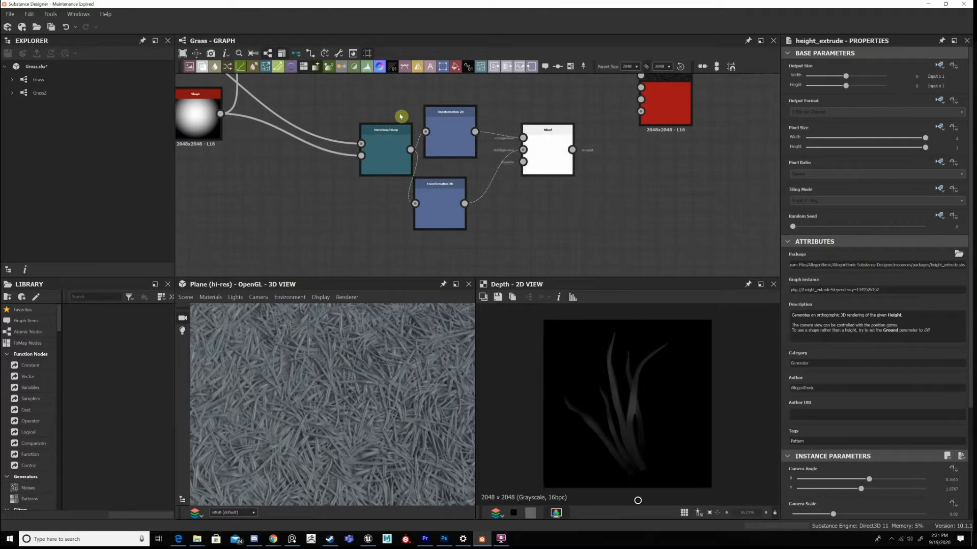
double_click(545, 164)
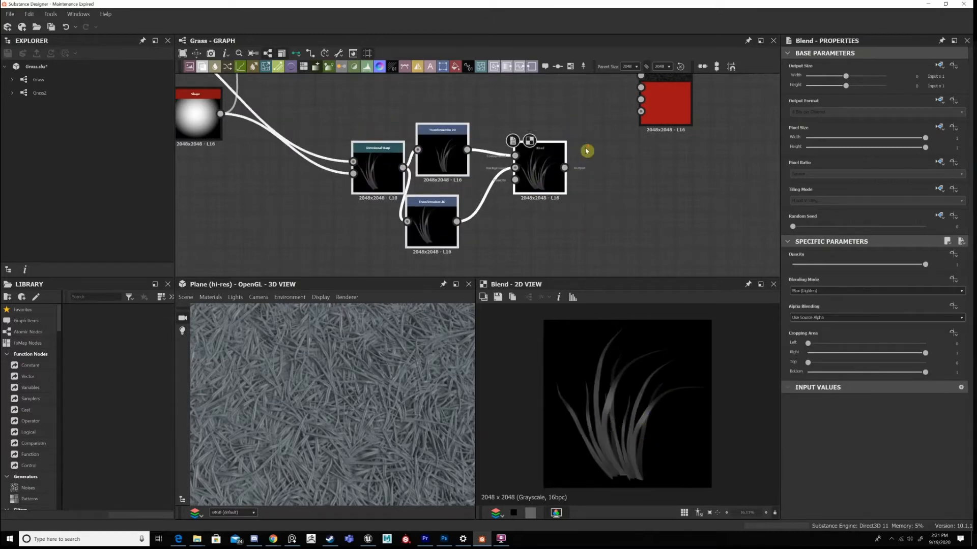
Display the scattered clumps produced by the lower Tile Sampler.
scroll(585, 151, "down", 3)
middle_click_drag(582, 118, 585, 64)
scroll(430, 336, "down", 3)
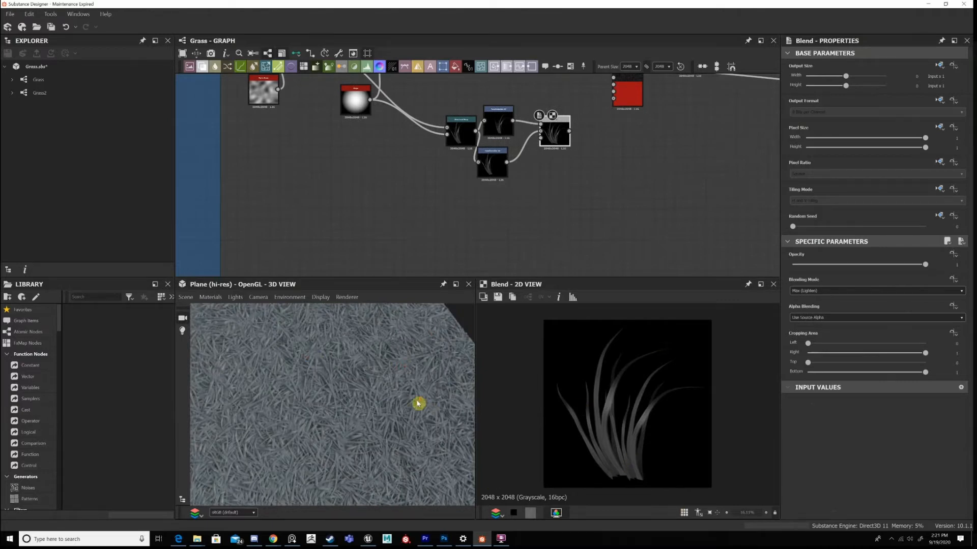
scroll(419, 404, "up", 3)
middle_click_drag(632, 99, 555, 221)
scroll(556, 221, "up", 3)
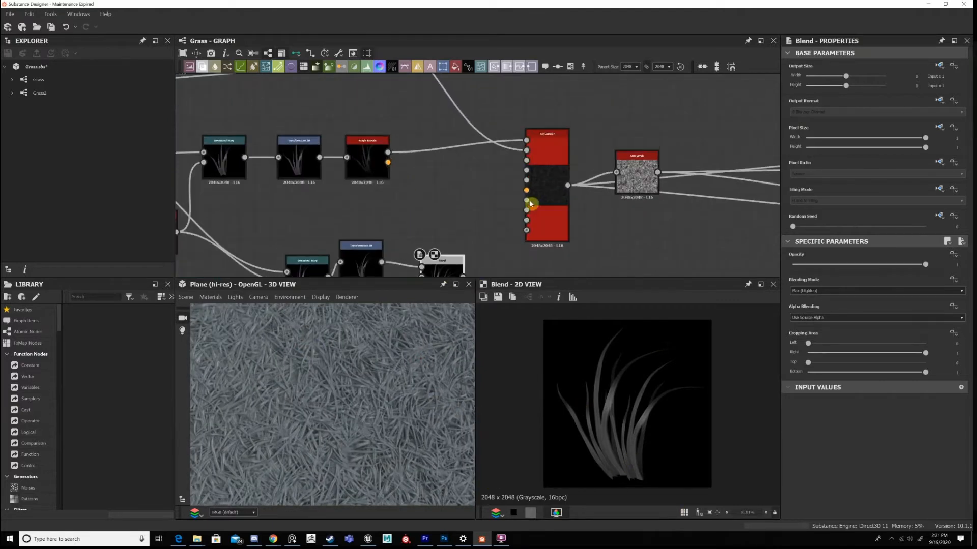
double_click(560, 200)
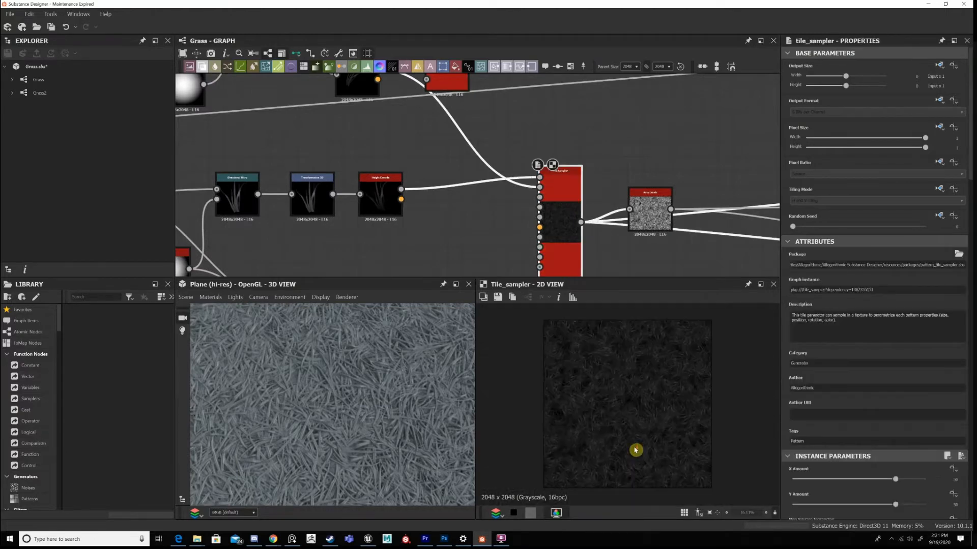
Examine the grass coverage on the 3D plane from several angles and review the Tile Sampler's amount and pattern parameters.
scroll(917, 462, "down", 1)
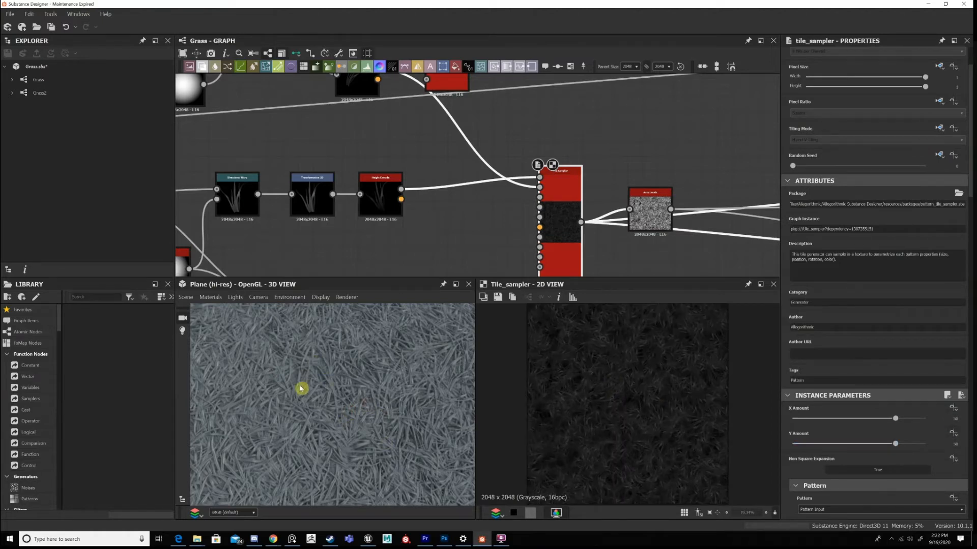
left_click_drag(301, 388, 297, 360)
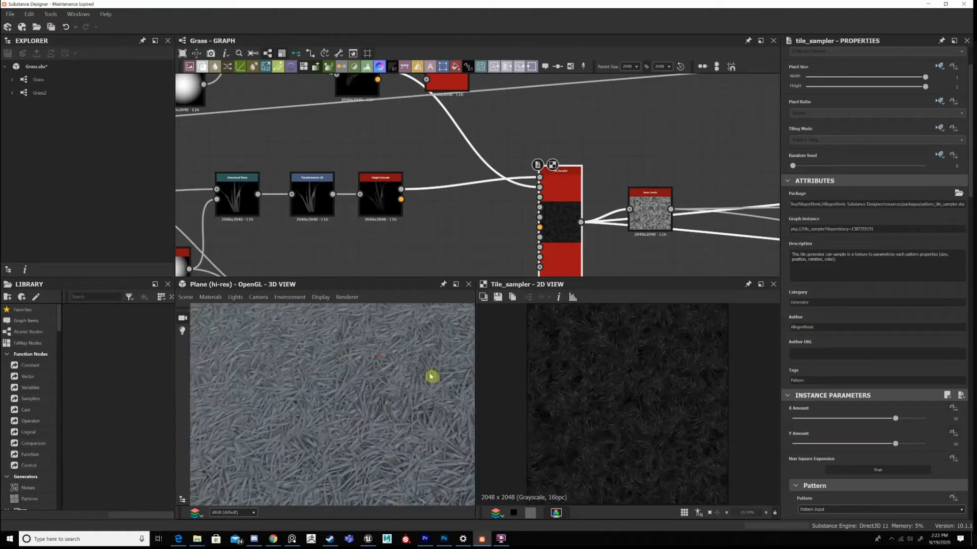
left_click_drag(432, 377, 382, 349)
left_click_drag(299, 366, 345, 366)
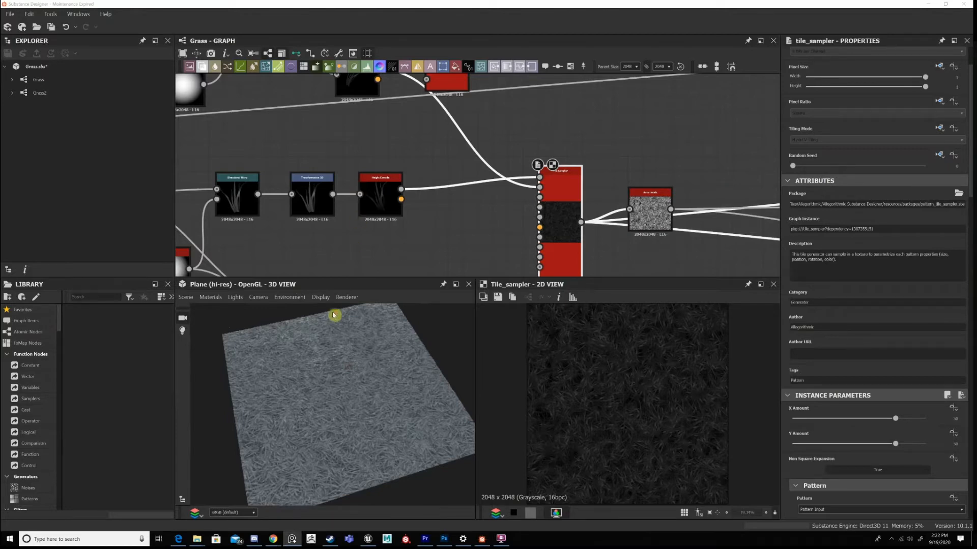
scroll(342, 333, "up", 5)
left_click_drag(350, 362, 337, 372)
left_click_drag(336, 335, 371, 318)
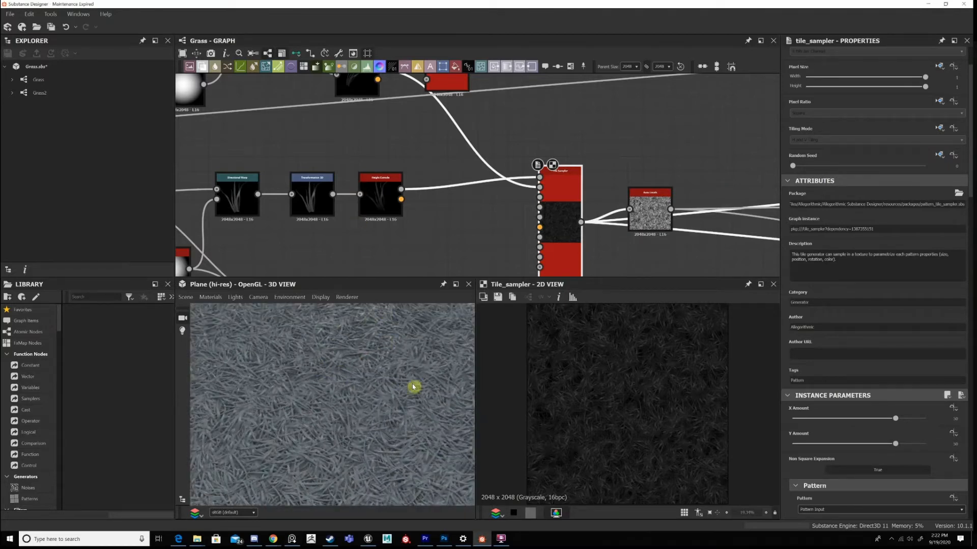
left_click_drag(339, 386, 355, 383)
left_click_drag(375, 463, 382, 392)
scroll(852, 366, "down", 3)
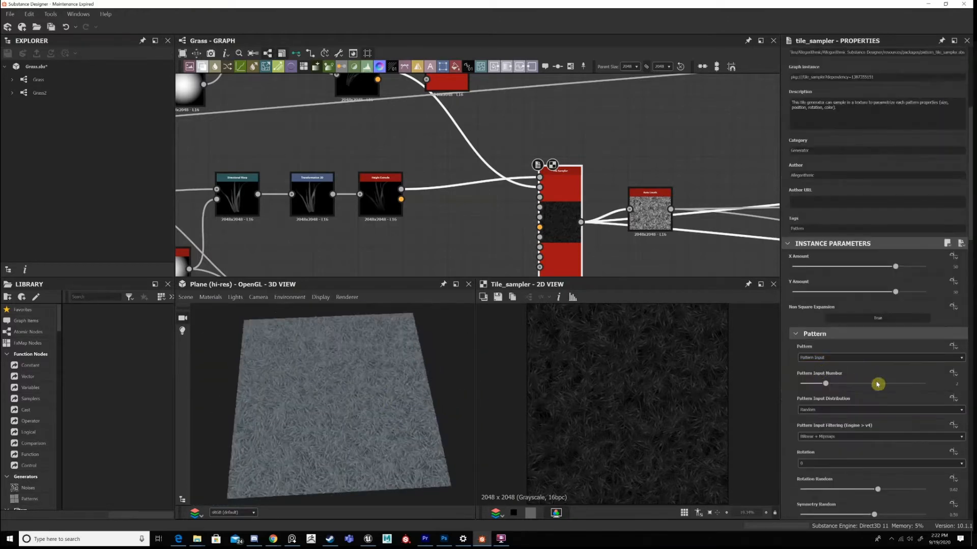
Try a much lower Scale on the Tile Sampler, inspect the scattered clumps on the 3D plane, and undo the change.
scroll(845, 358, "down", 1)
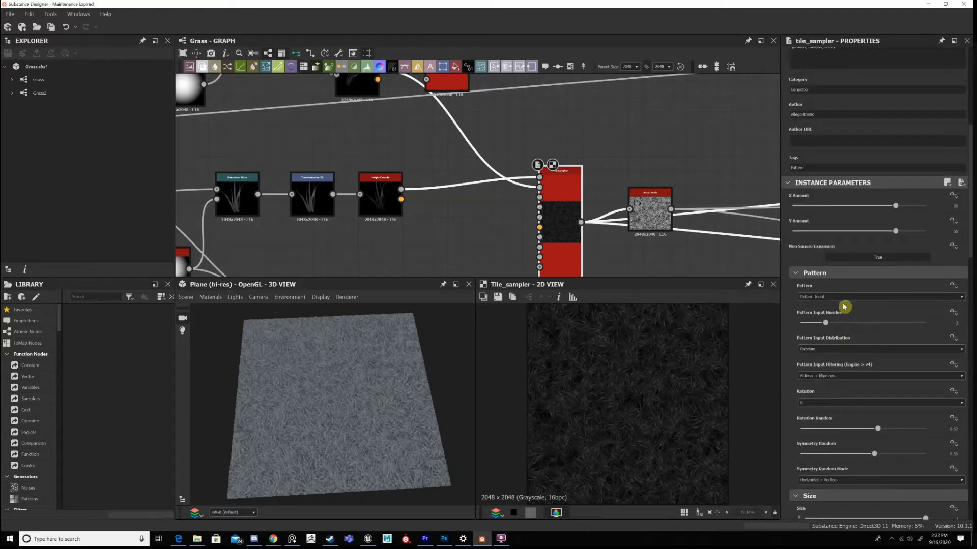
scroll(828, 298, "down", 2)
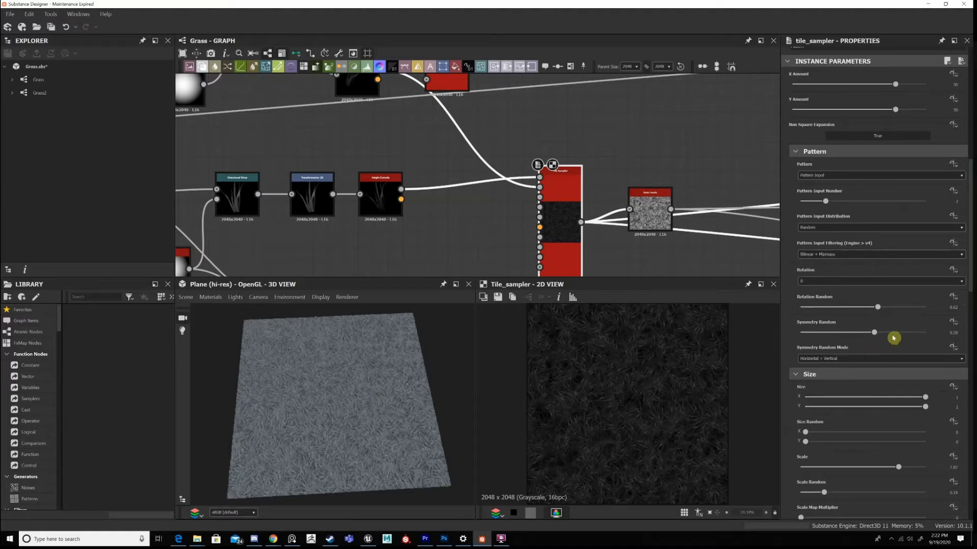
left_click_drag(874, 334, 881, 336)
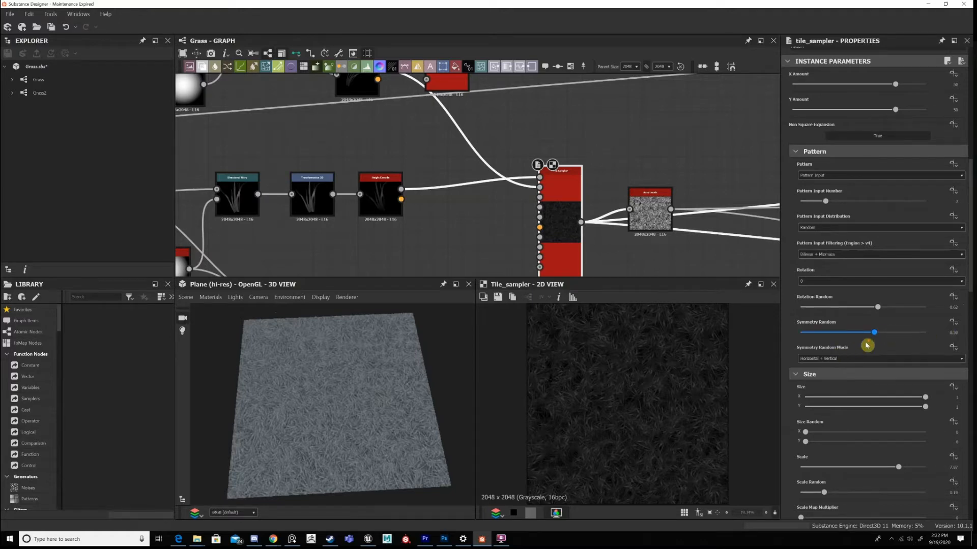
scroll(888, 333, "down", 2)
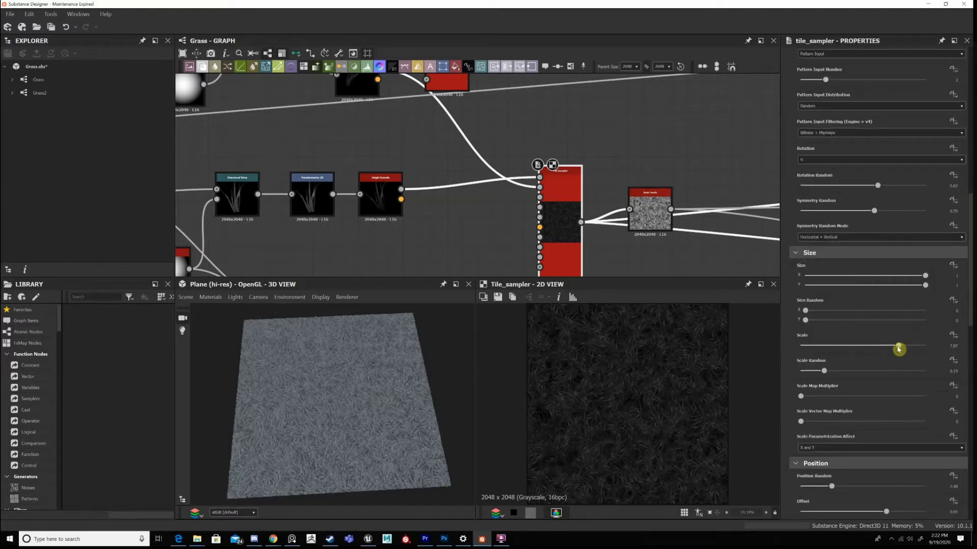
left_click(832, 347)
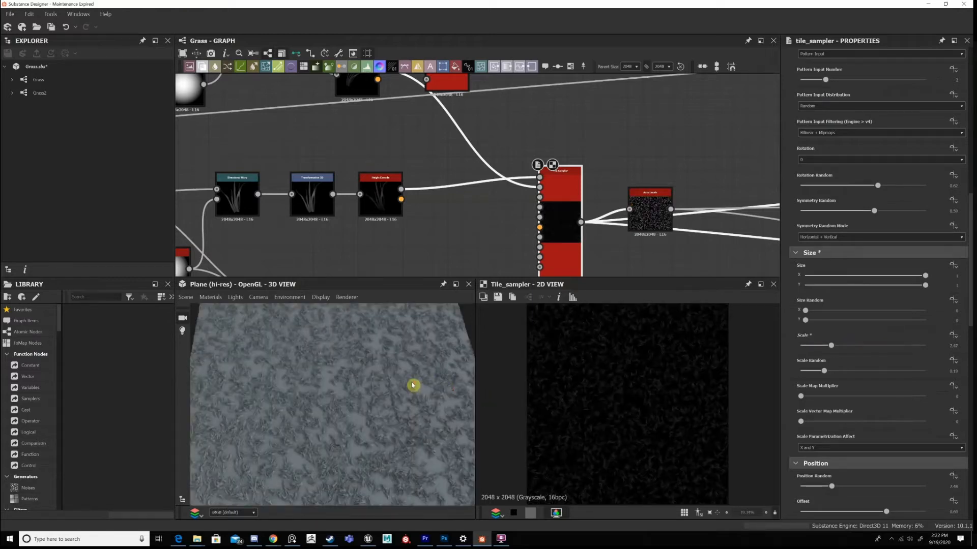
scroll(330, 420, "up", 5)
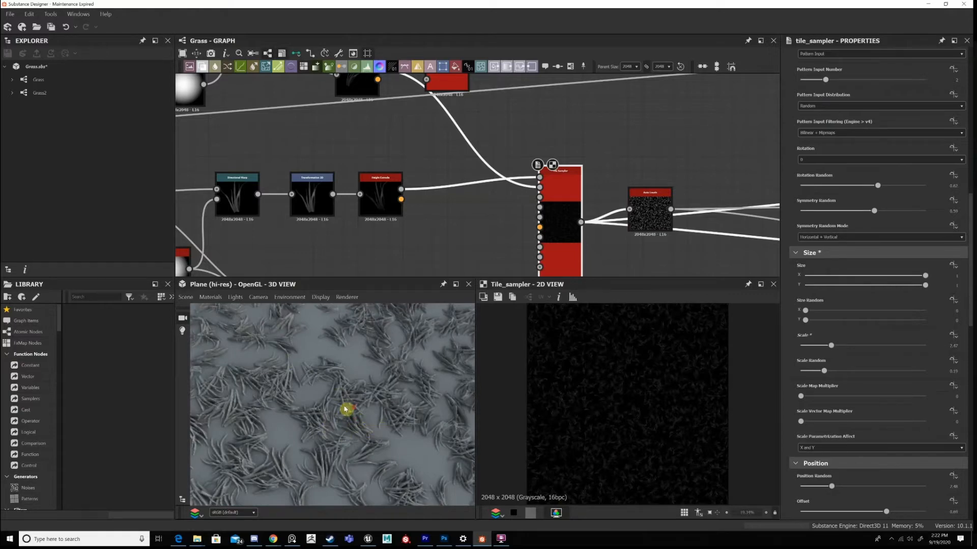
scroll(345, 384, "down", 3)
scroll(404, 398, "down", 5)
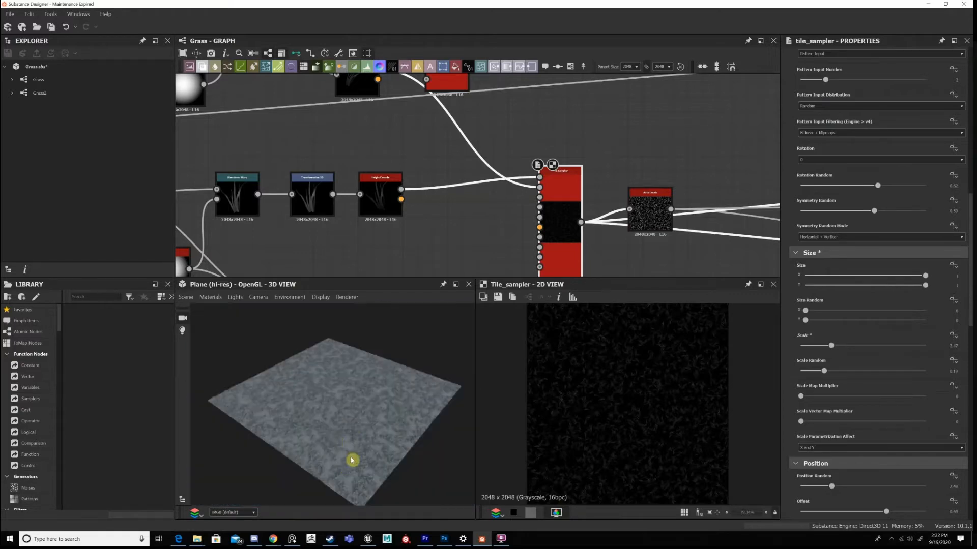
scroll(352, 461, "up", 5)
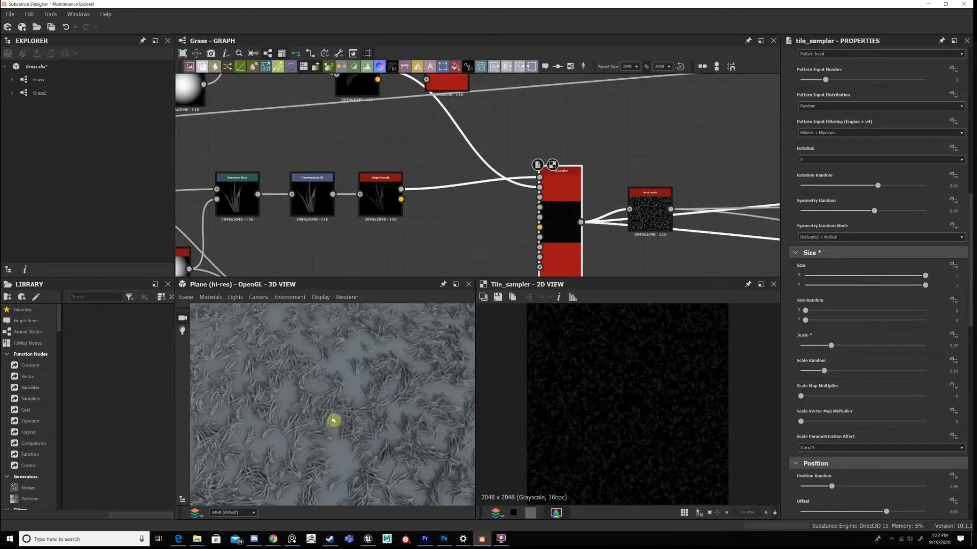
key("ctrl+z")
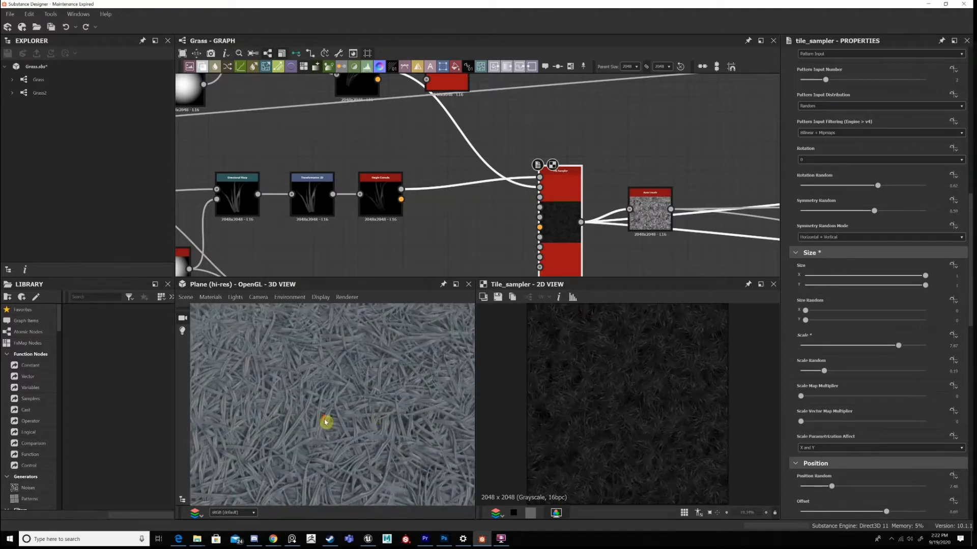
Examine the grass coverage on the 3D plane, both close up on the blades and over the whole surface.
scroll(325, 414, "down", 5)
scroll(366, 397, "up", 5)
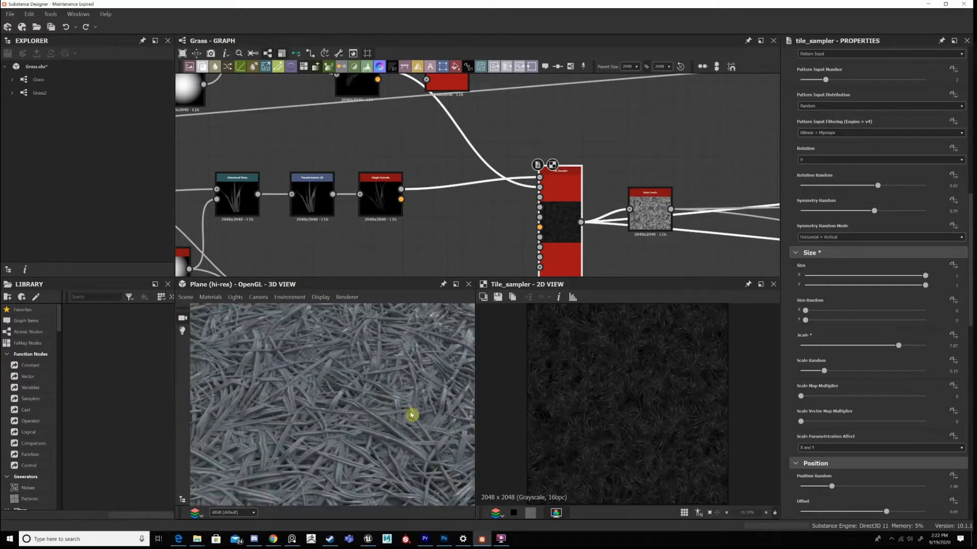
scroll(402, 407, "up", 3)
scroll(354, 394, "down", 2)
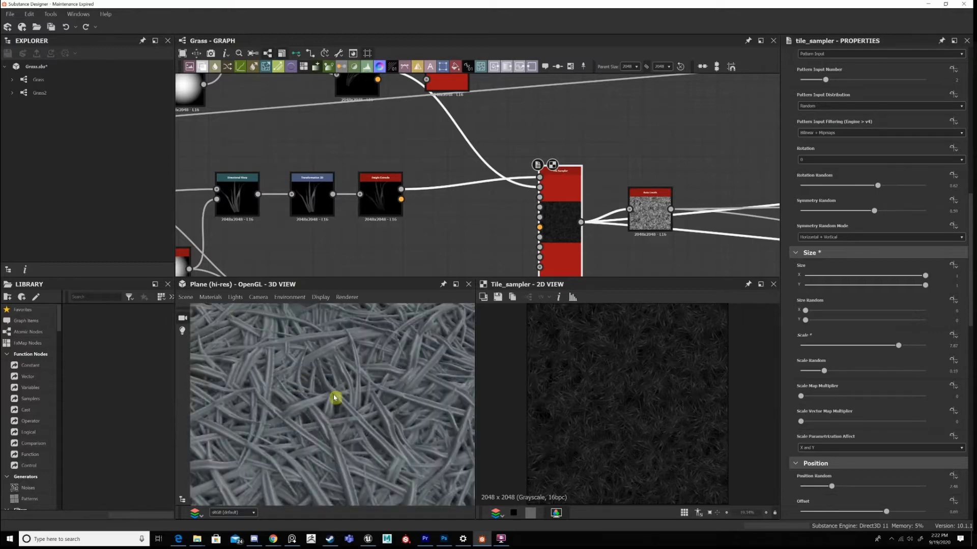
scroll(375, 408, "down", 2)
scroll(373, 444, "down", 2)
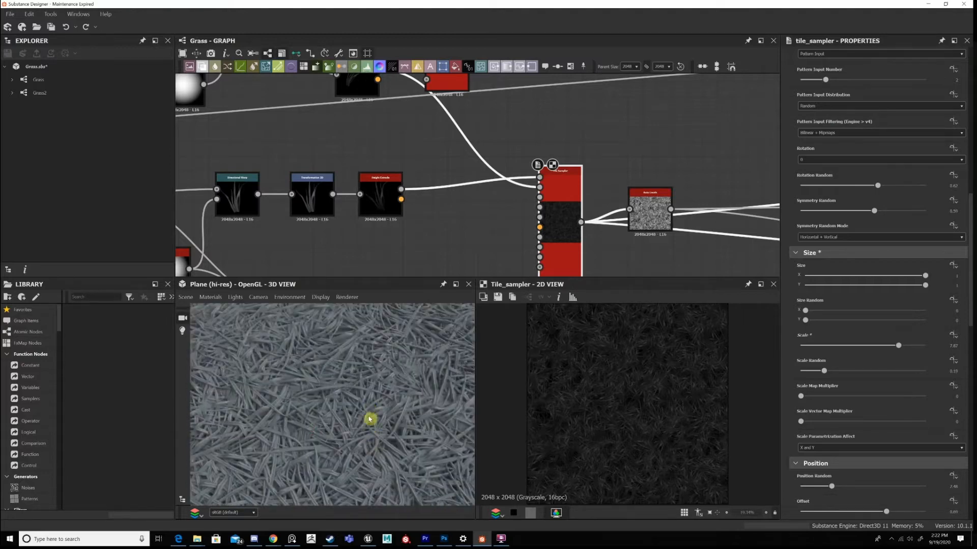
scroll(361, 440, "down", 3)
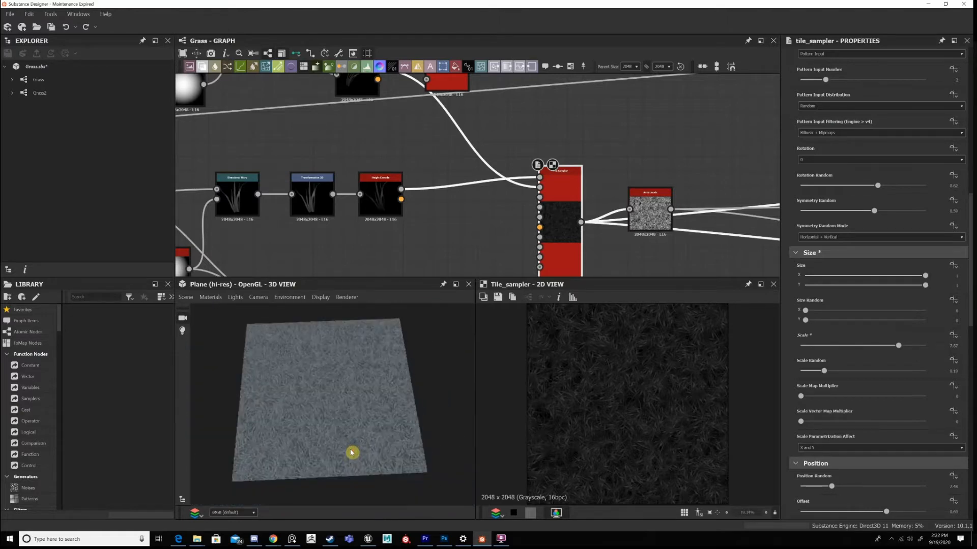
left_click_drag(350, 453, 352, 451)
scroll(357, 453, "up", 2)
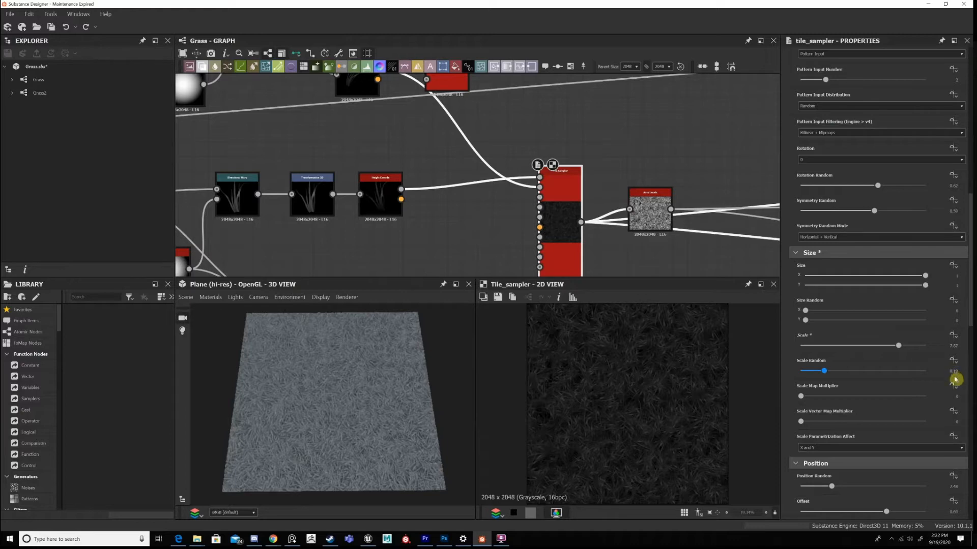
Set the Tile Sampler's Position Random to 2.5 and its Offset to 0.7.
scroll(844, 336, "down", 3)
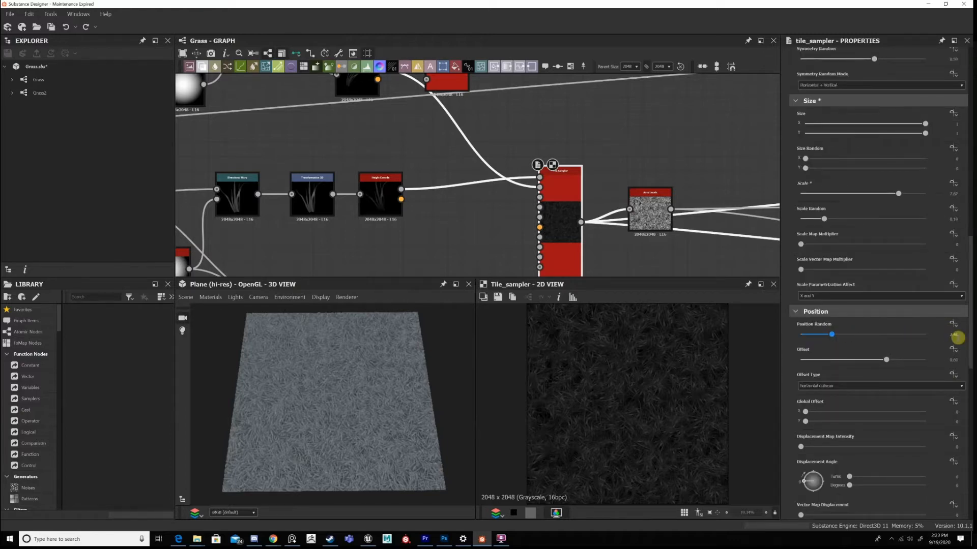
double_click(952, 335)
type("2.5")
key("Return")
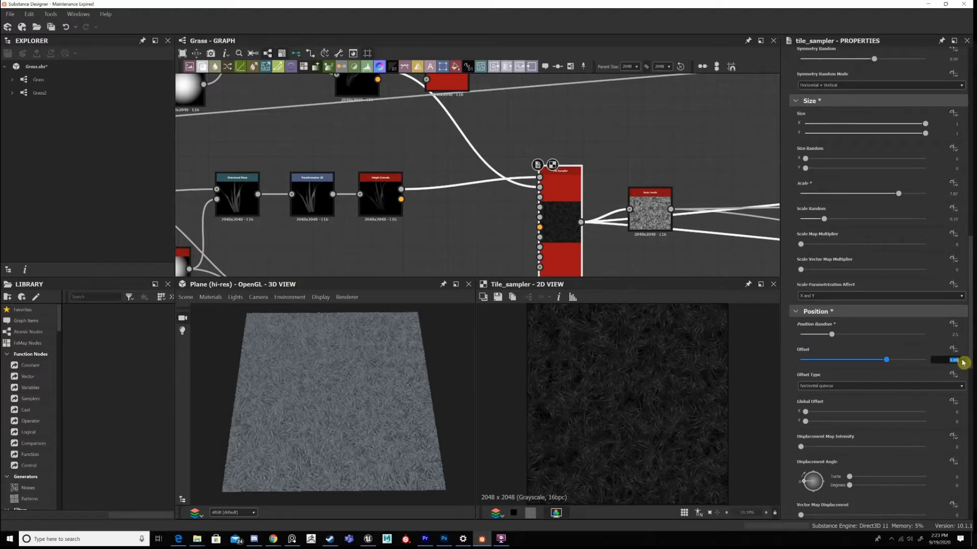
type("0.7")
key("Return")
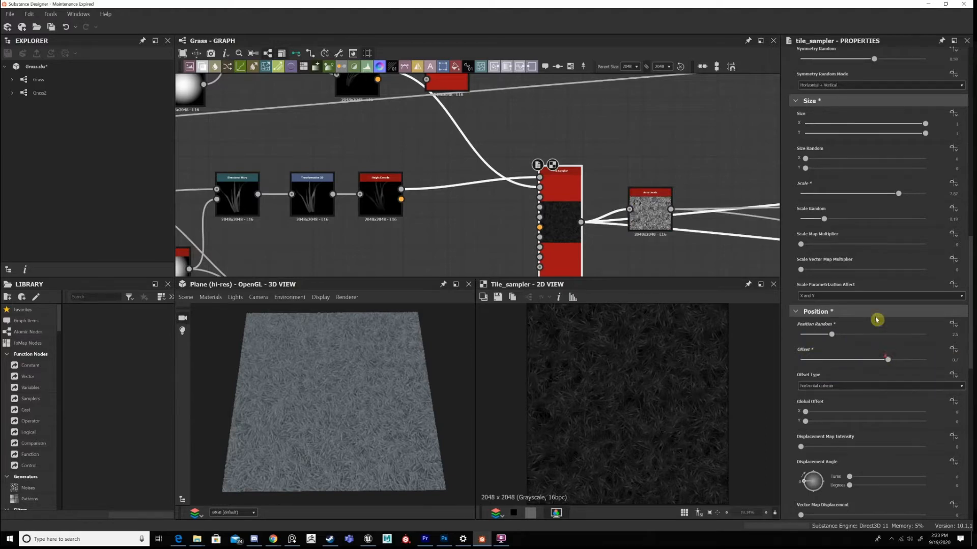
Try a different Rotation for the Tile Sampler's clumps, check the 3D plane, and undo the change.
scroll(953, 313, "down", 3)
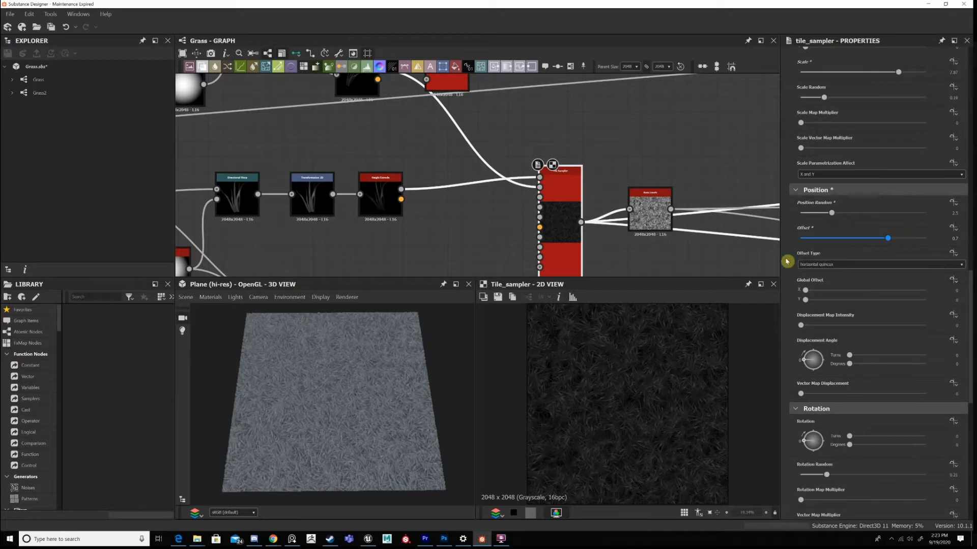
scroll(872, 257, "down", 2)
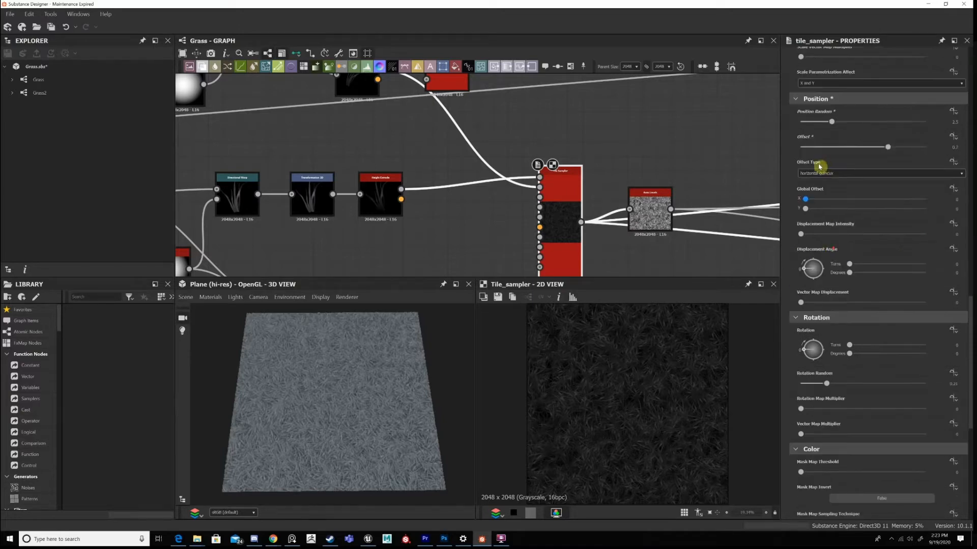
scroll(819, 167, "down", 3)
scroll(817, 203, "down", 2)
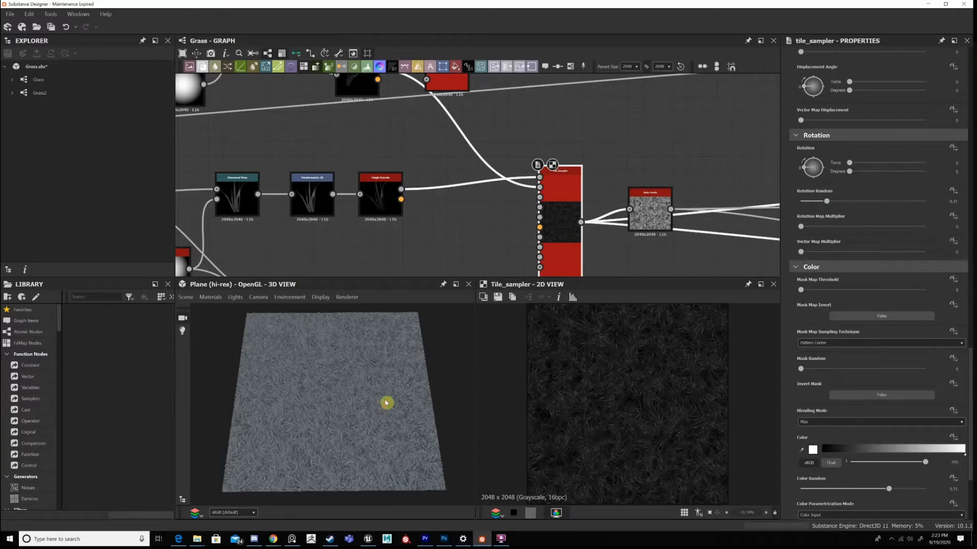
scroll(385, 402, "up", 4)
scroll(386, 403, "down", 6)
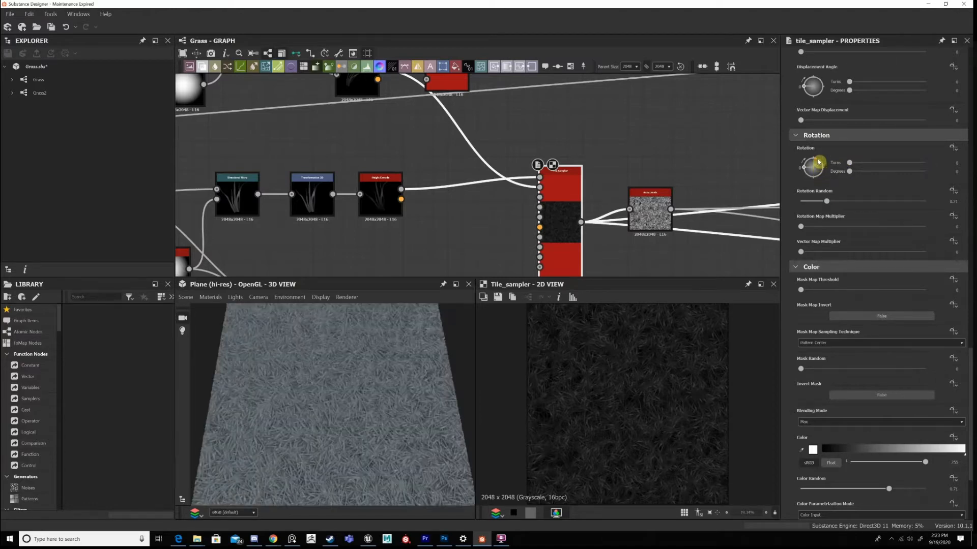
left_click(818, 162)
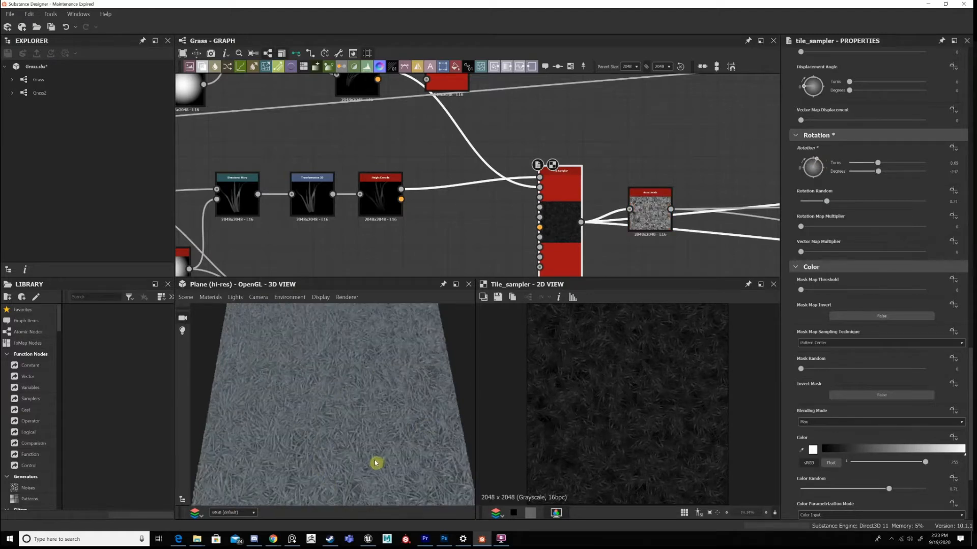
key("ctrl+z")
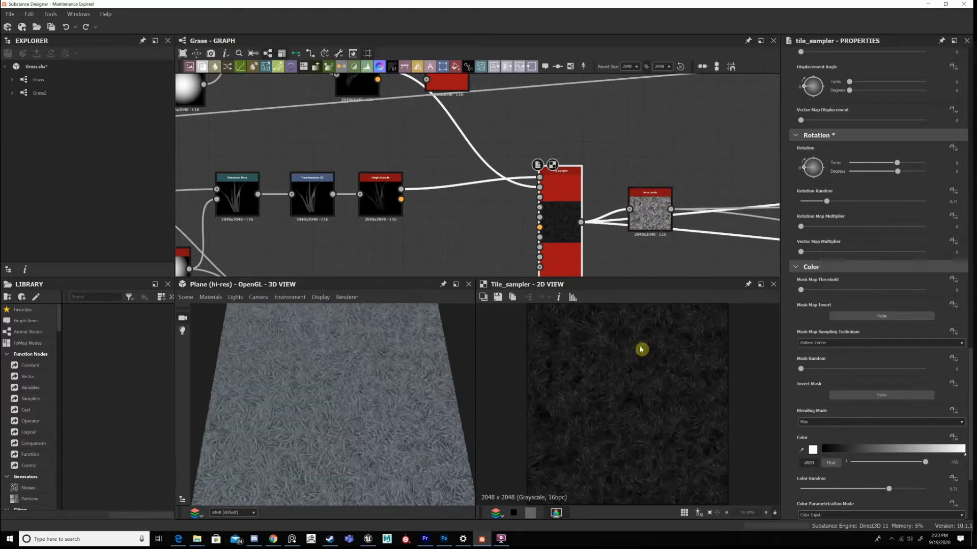
Review the Tile Sampler's color parameters and examine the brightness variation of the clumps in the 2D texture and on the 3D plane.
scroll(798, 292, "down", 2)
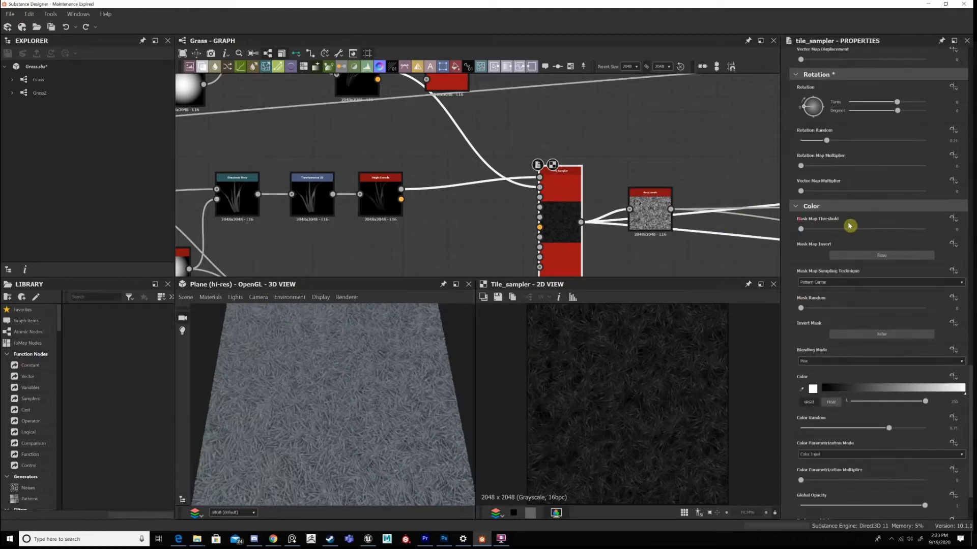
scroll(850, 226, "down", 2)
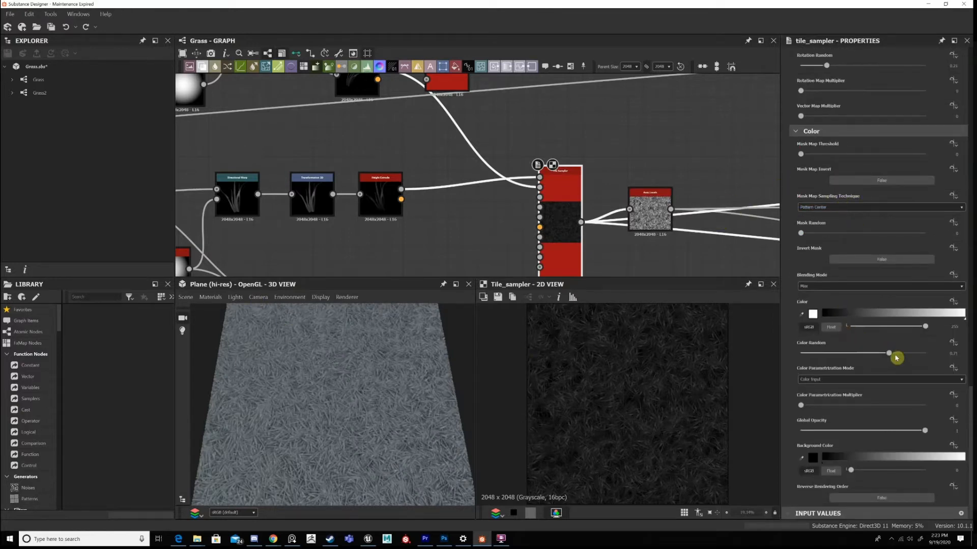
left_click(643, 400)
scroll(369, 392, "up", 5)
scroll(368, 407, "up", 4)
scroll(354, 429, "down", 6)
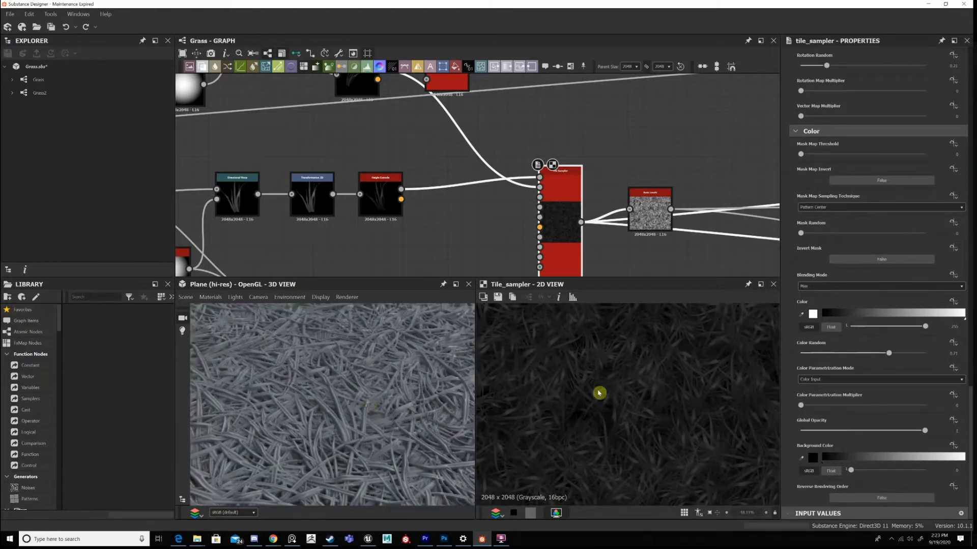
scroll(599, 393, "down", 9)
left_click(645, 387)
scroll(638, 392, "up", 3)
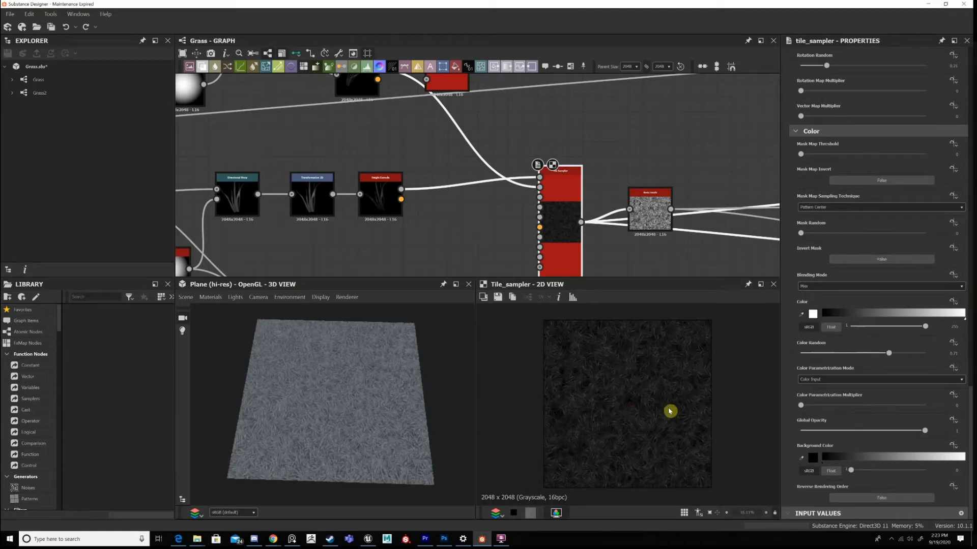
scroll(677, 410, "down", 1)
scroll(634, 399, "up", 2)
scroll(584, 387, "down", 2)
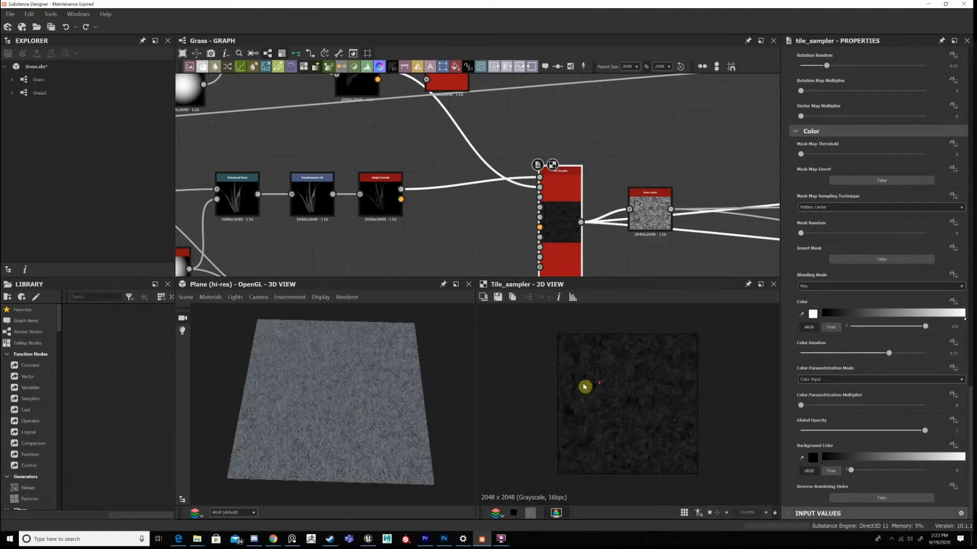
left_click(360, 393)
scroll(357, 380, "up", 3)
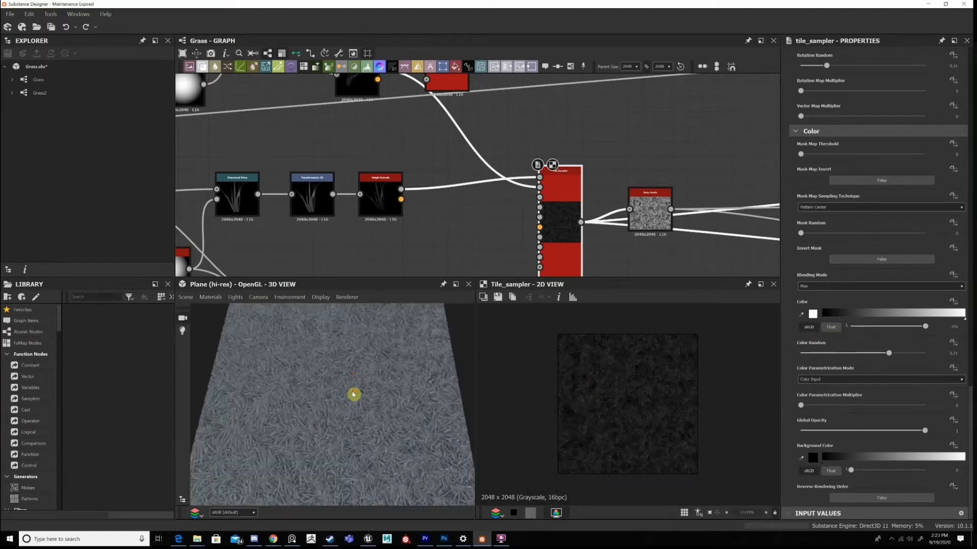
scroll(353, 395, "down", 2)
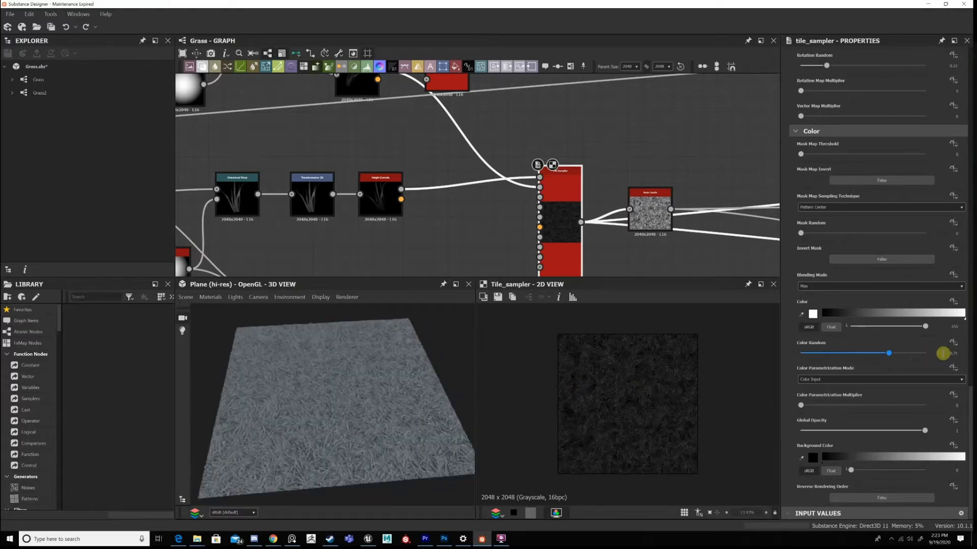
Set the Tile Sampler's Color Random to 0.7 and inspect the grass on the 3D plane.
left_click(963, 353)
type("0.7")
key("Return")
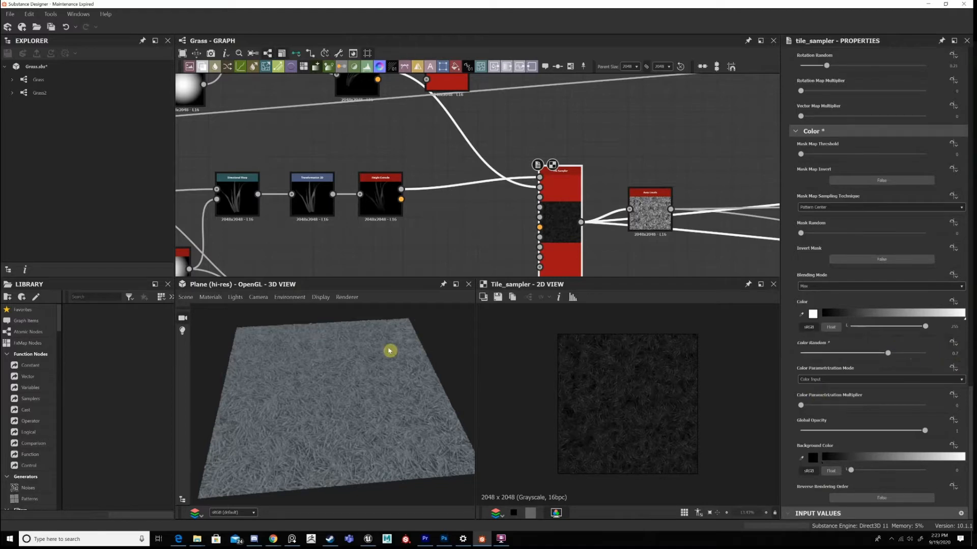
scroll(345, 366, "up", 5)
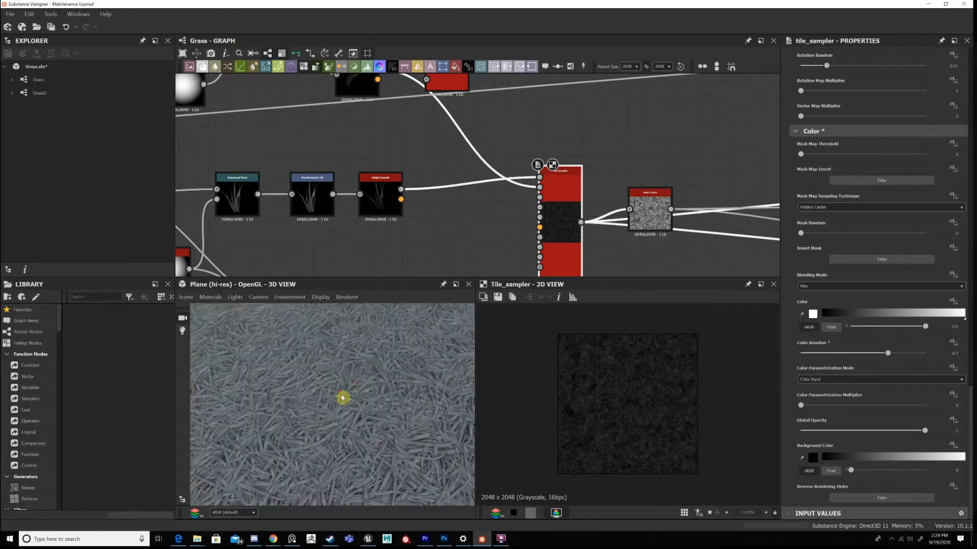
scroll(351, 401, "down", 5)
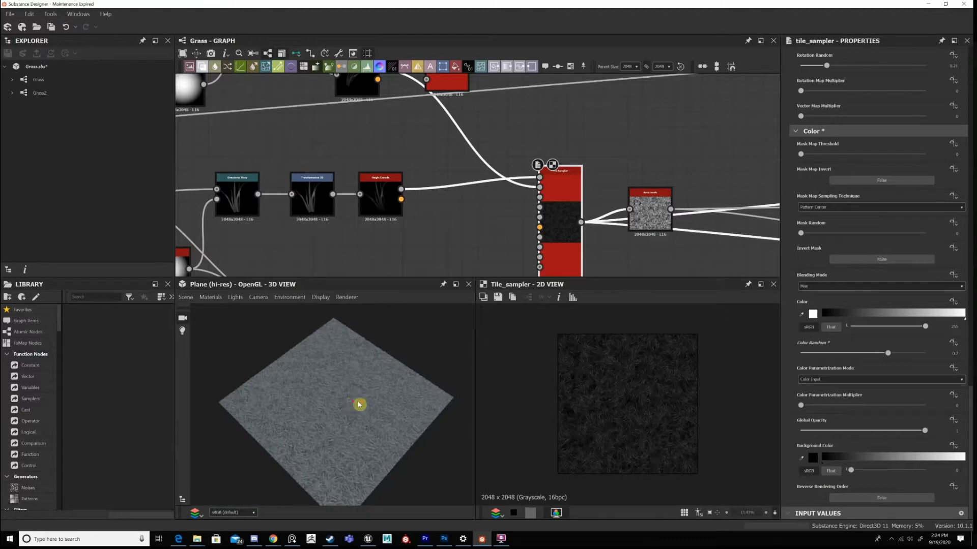
left_click_drag(357, 403, 407, 398)
Set the Tile Sampler's Color Random to 0.71.
left_click(966, 352)
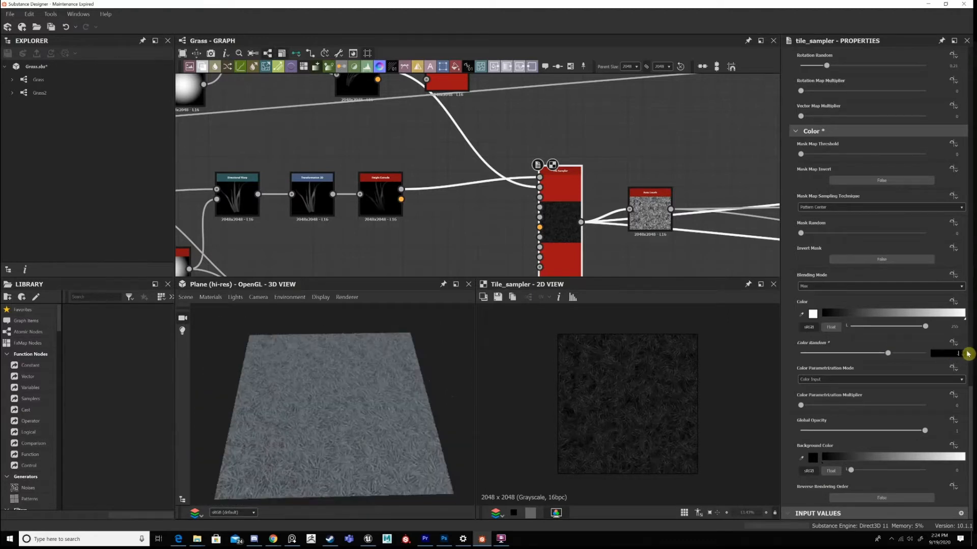
type(".71")
key("Return")
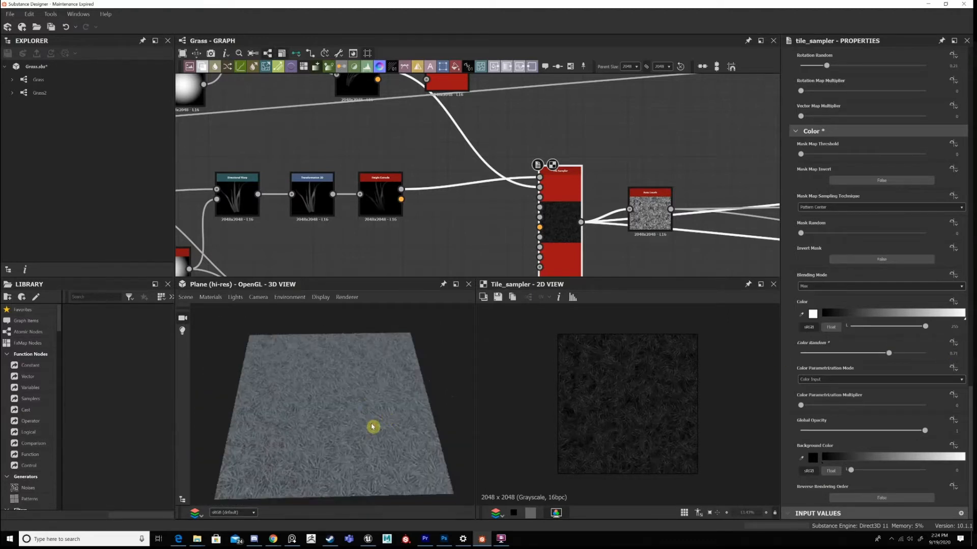
Review the Tile Sampler's rotation and position parameters and its connections in the node graph.
scroll(381, 411, "down", 2)
middle_click_drag(547, 183, 475, 153)
scroll(887, 368, "up", 3)
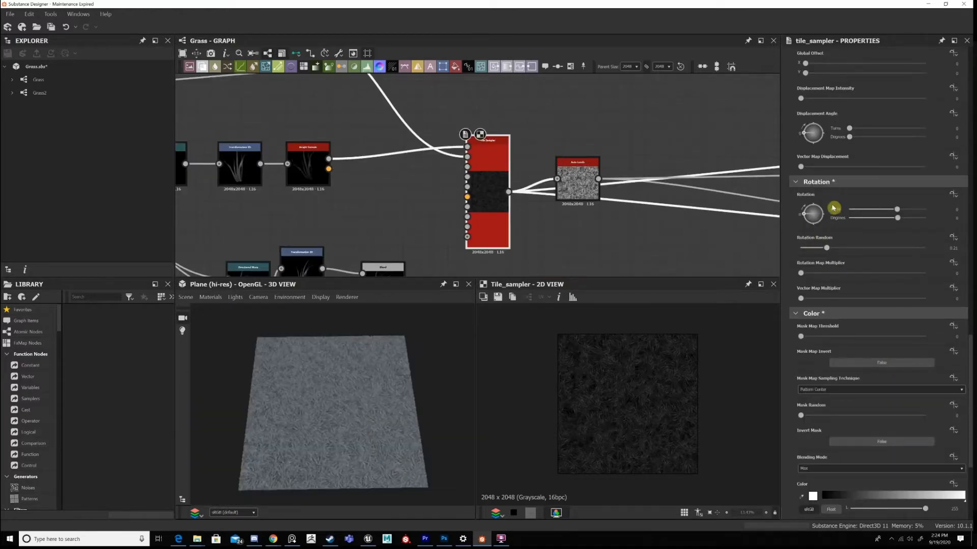
scroll(878, 173, "up", 3)
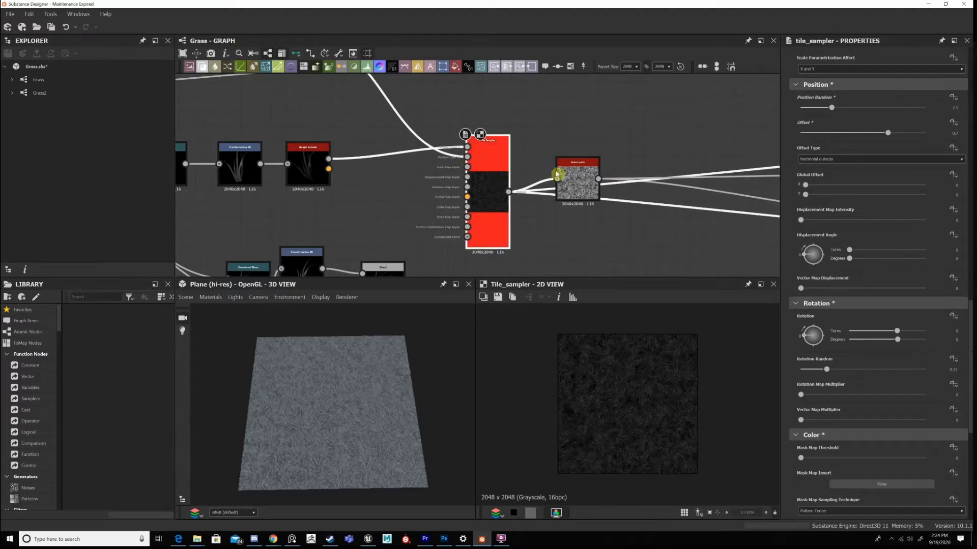
scroll(549, 220, "down", 3)
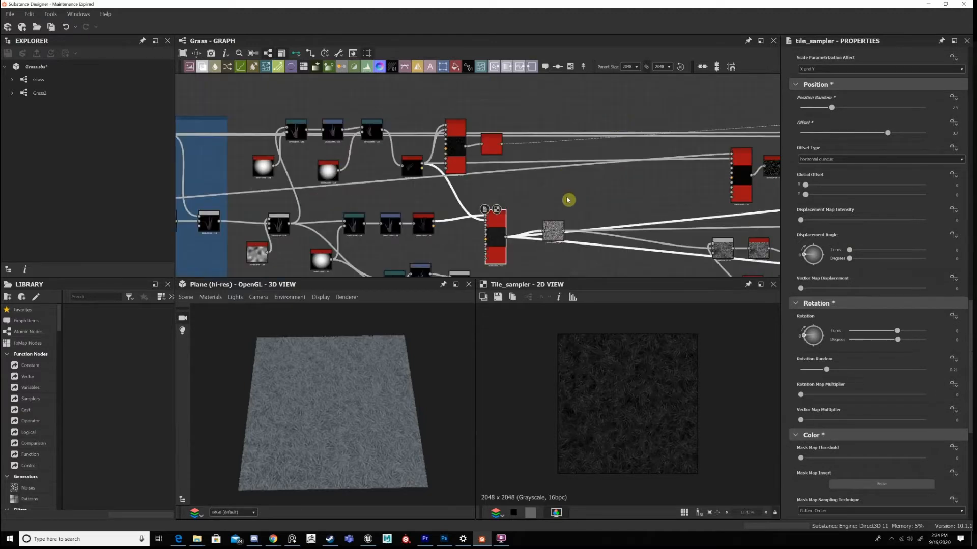
scroll(580, 203, "up", 2)
scroll(509, 177, "down", 4)
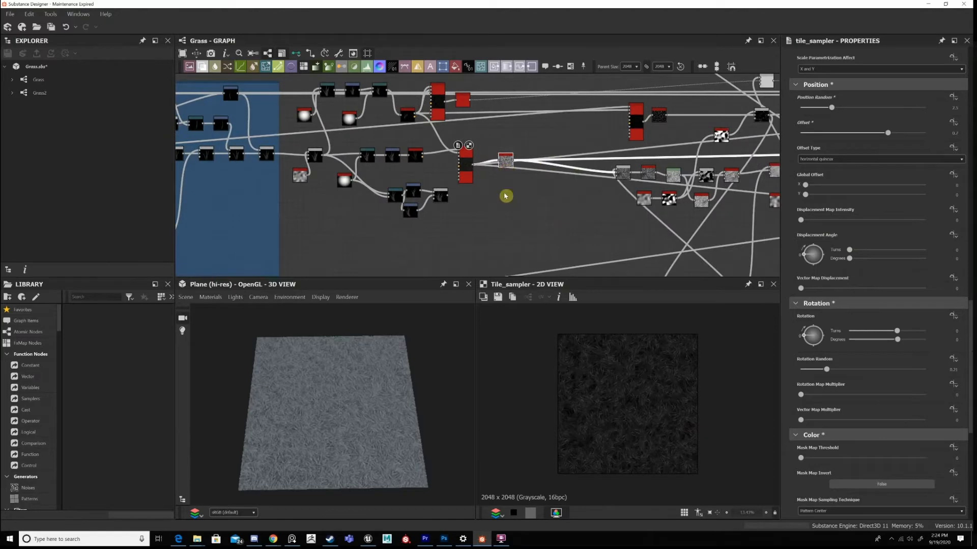
Reposition the Auto Levels node beside the lower Tile Sampler's output.
middle_click_drag(509, 151, 519, 197)
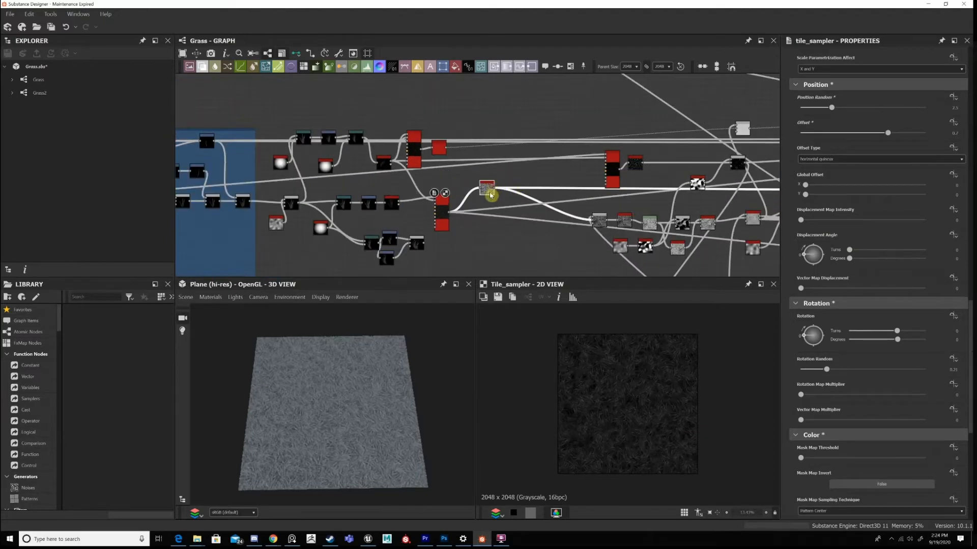
left_click_drag(491, 195, 492, 205)
middle_click_drag(556, 181, 506, 160)
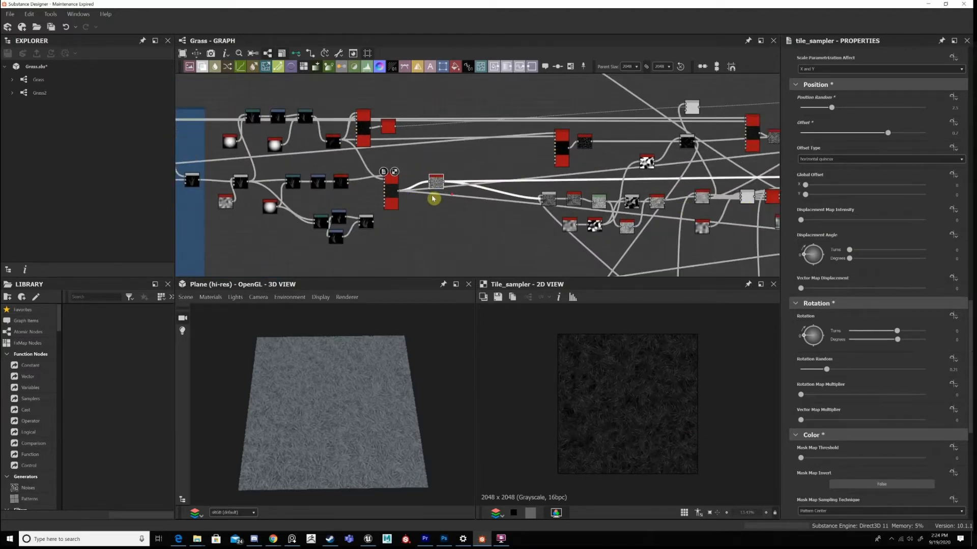
scroll(534, 171, "down", 1)
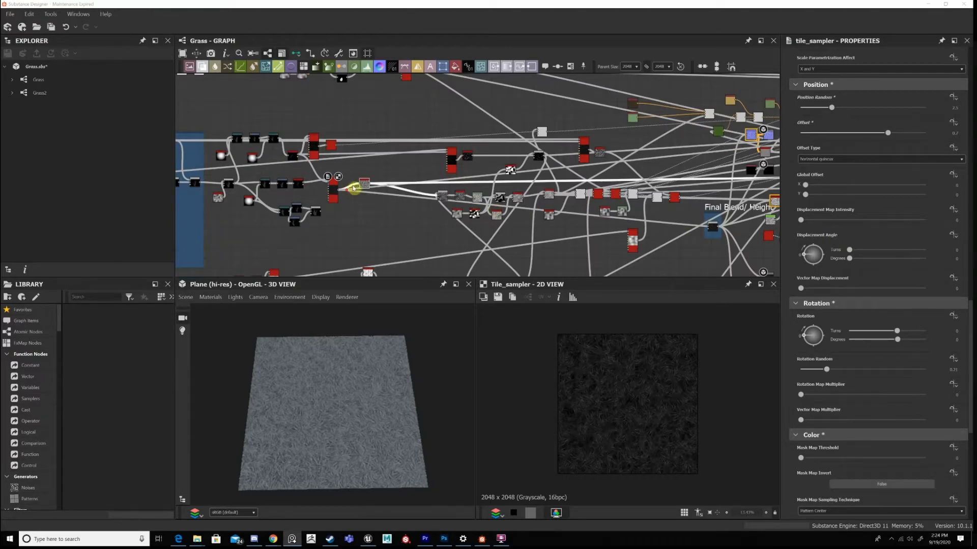
Display the Auto Levels output in the 2D view and examine the contrast of the grass blades up close.
scroll(367, 185, "up", 1)
double_click(374, 179)
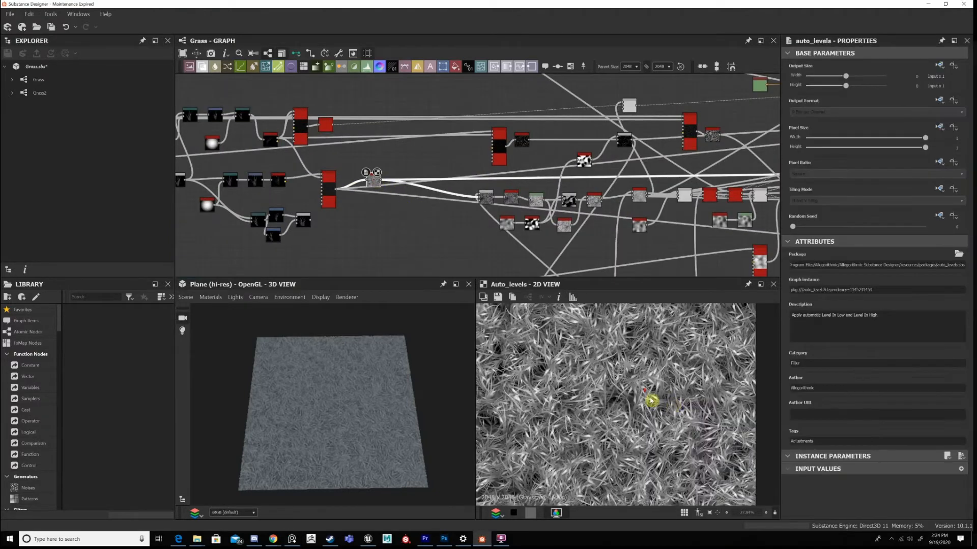
scroll(651, 400, "down", 1)
scroll(635, 385, "up", 3)
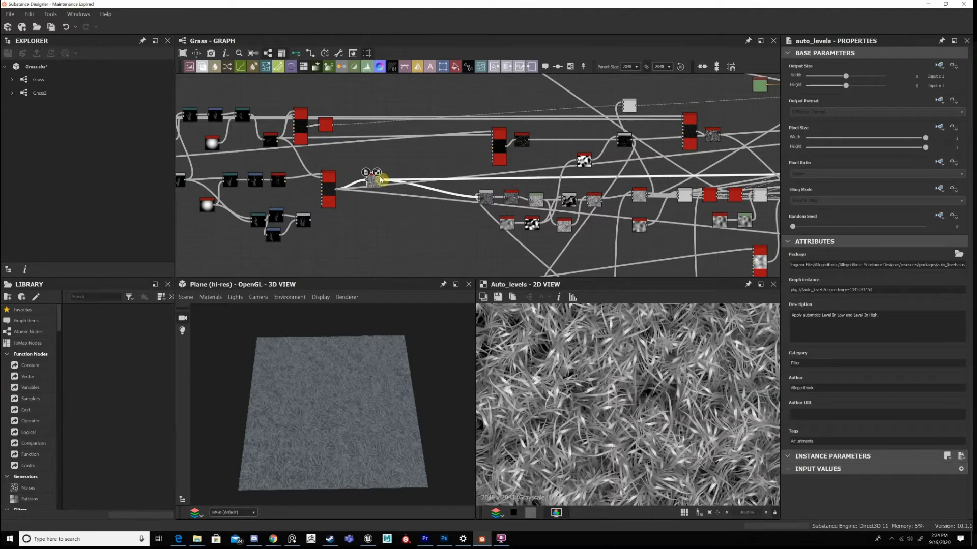
scroll(374, 189, "up", 1)
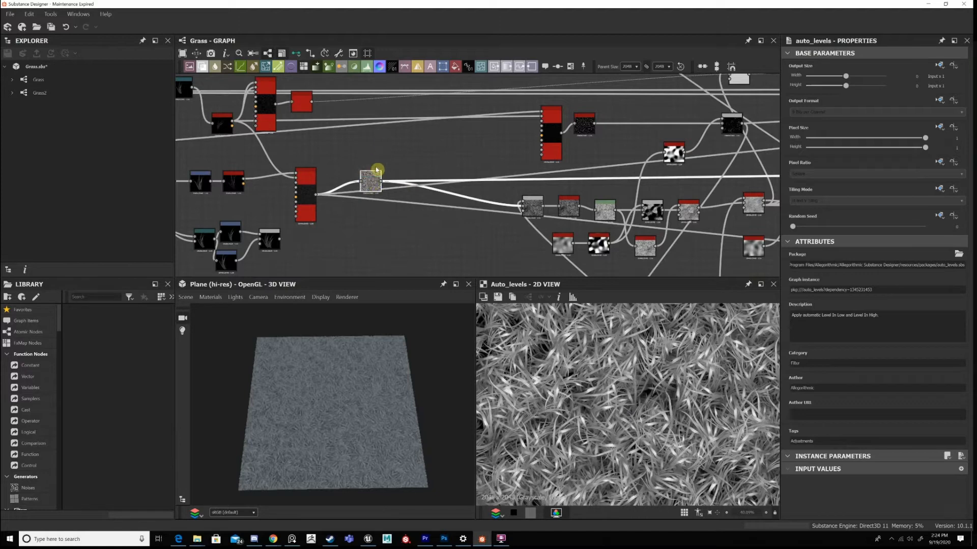
scroll(501, 135, "up", 4)
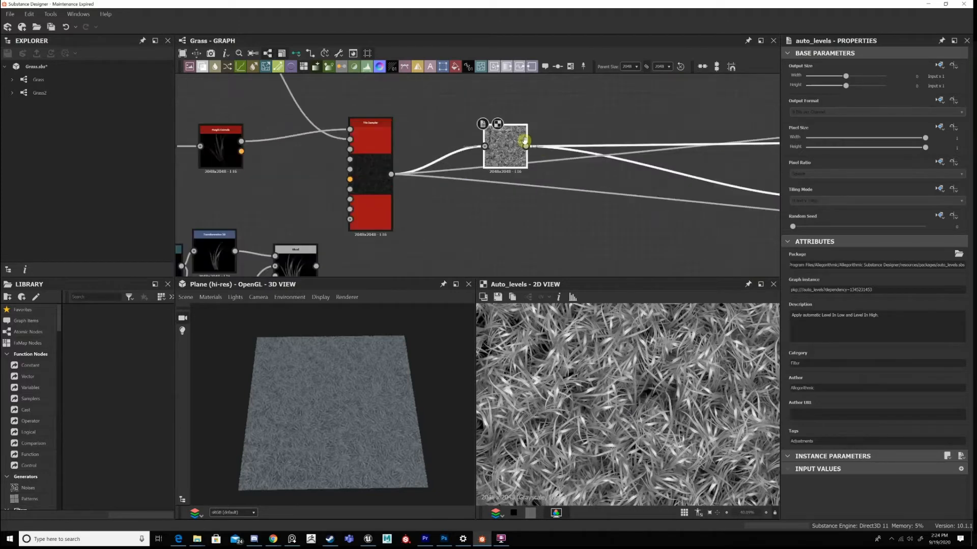
Highlight the upper clump-variant chain of warp, transform and Height Extrude nodes feeding the upper Tile Sampler.
scroll(524, 141, "down", 4)
scroll(534, 224, "down", 2)
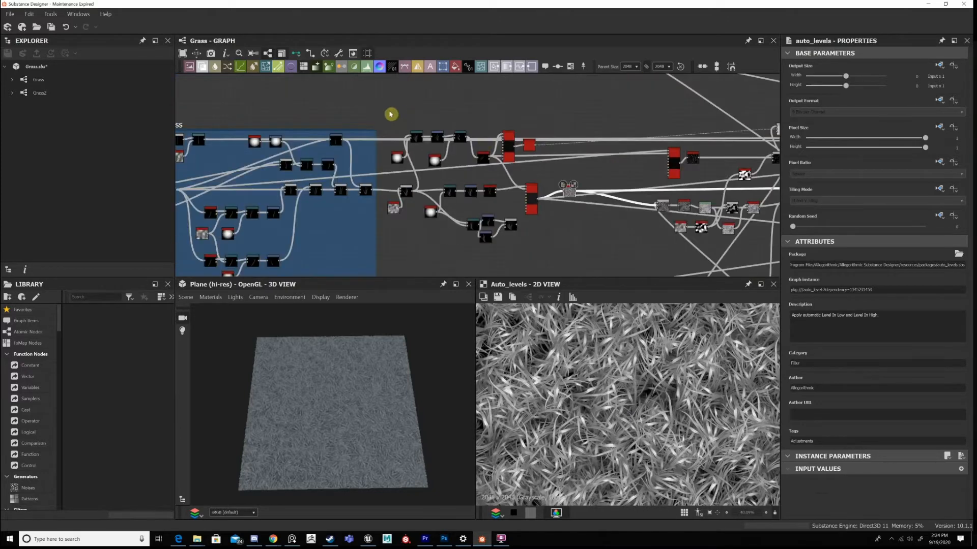
scroll(435, 148, "up", 5)
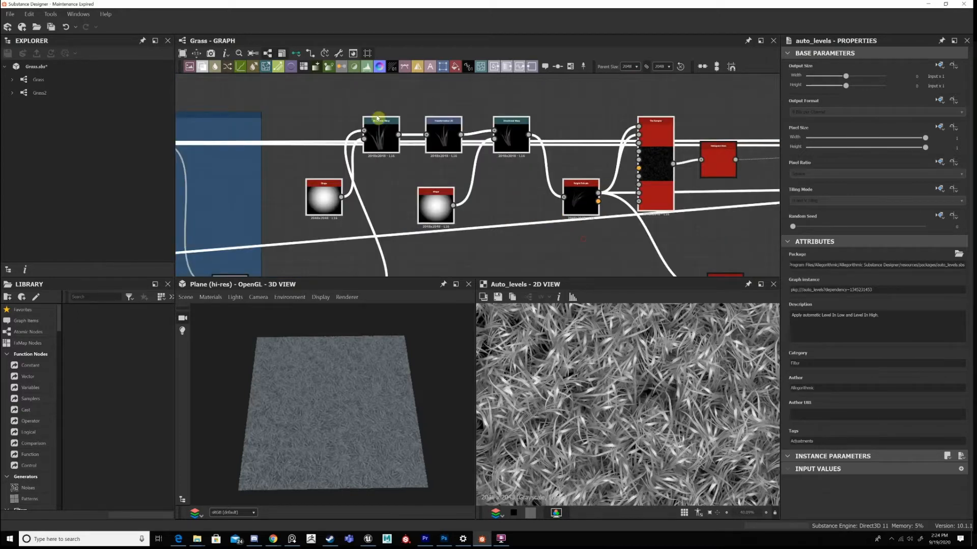
middle_click_drag(367, 108, 516, 188)
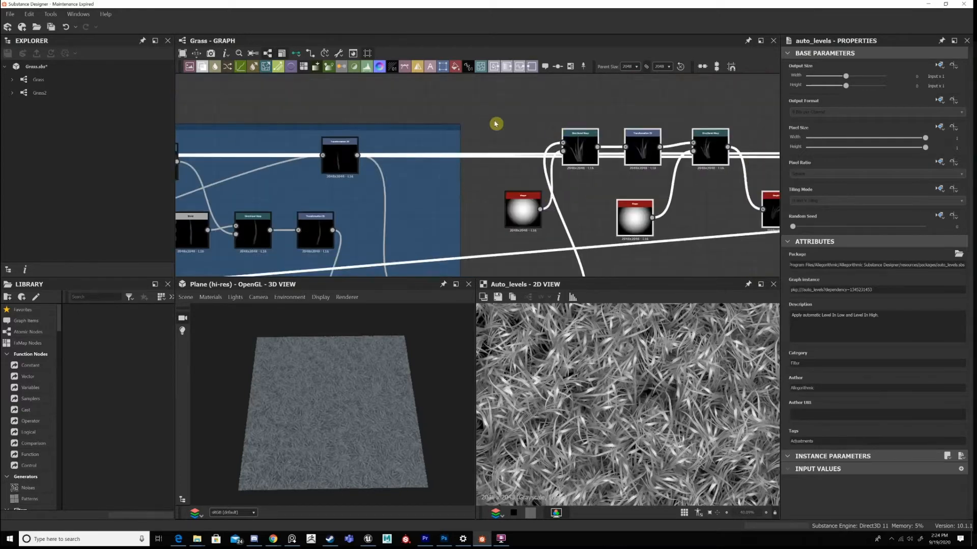
Highlight the lower clump-variant chain from the noise Blend to its Height Extrude, undoing an accidental node change.
middle_click_drag(640, 259, 507, 147)
middle_click_drag(495, 251, 508, 138)
middle_click_drag(681, 222, 641, 263)
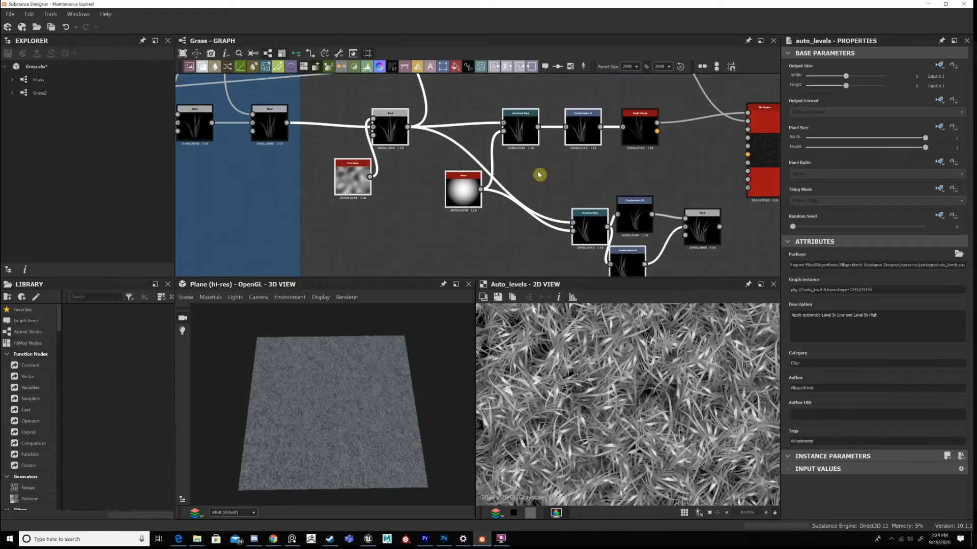
middle_click_drag(469, 108, 465, 113)
key("ctrl+z")
middle_click_drag(646, 274, 632, 294)
middle_click_drag(467, 227, 475, 233)
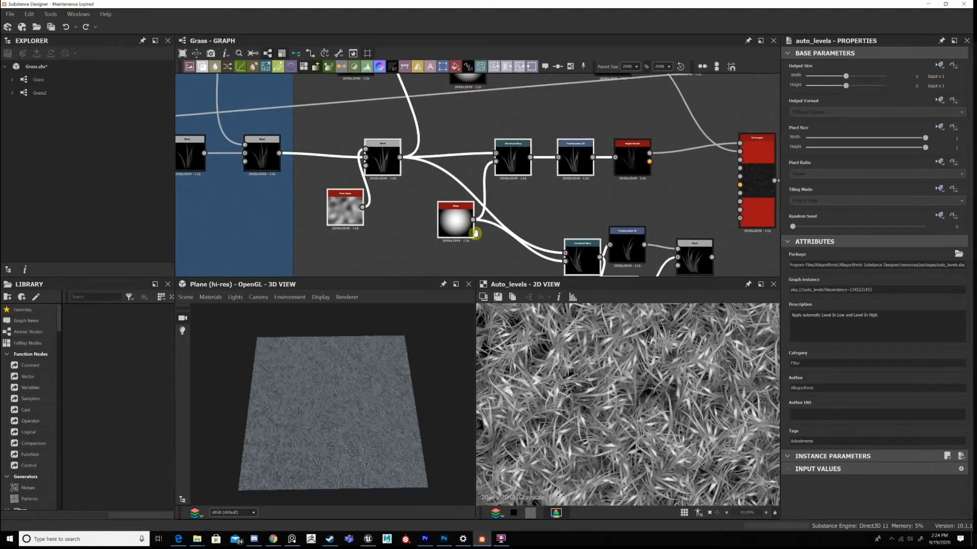
middle_click_drag(406, 168, 410, 268)
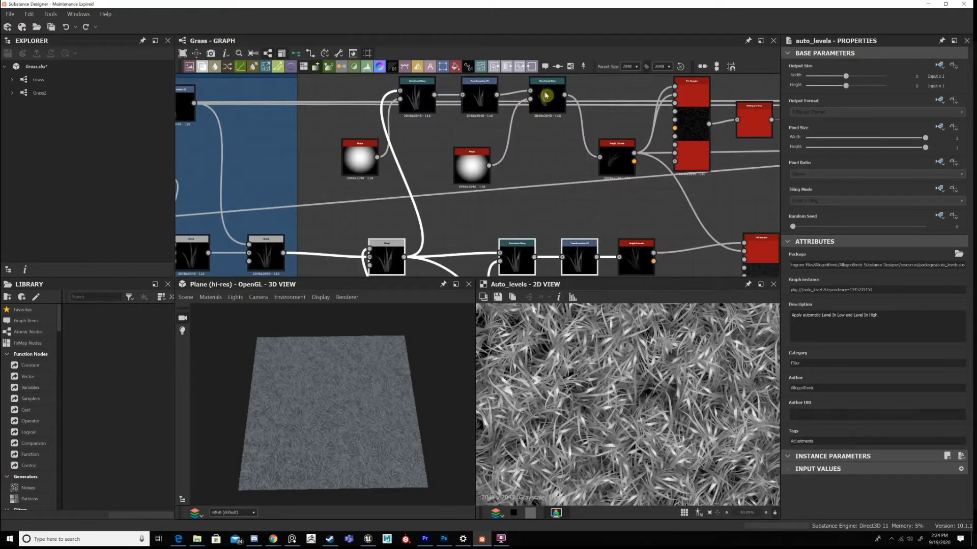
Inspect the upper Height Extrude and compare the upper Tile Sampler's scattered clumps in 2D with the 3D plane.
middle_click_drag(658, 179, 599, 168)
left_click(554, 151)
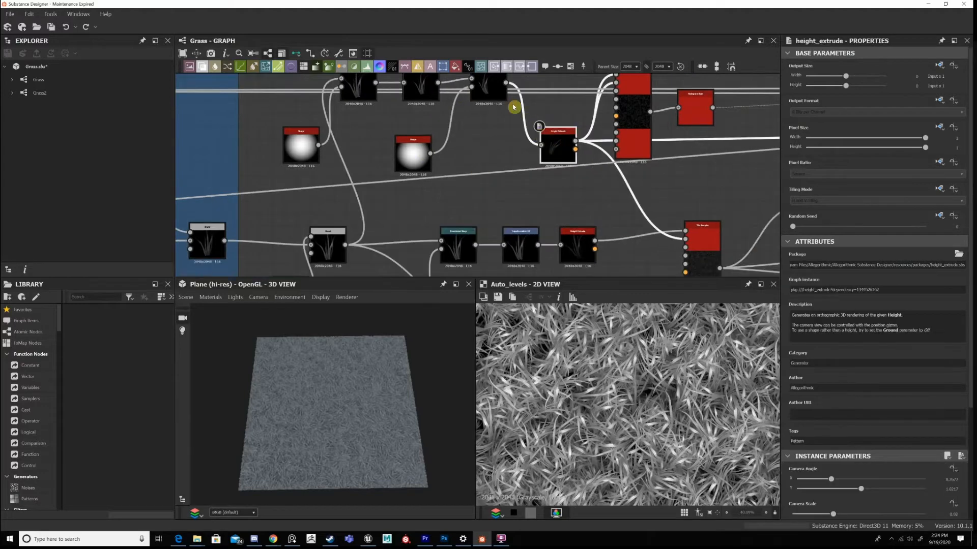
middle_click_drag(514, 106, 385, 107)
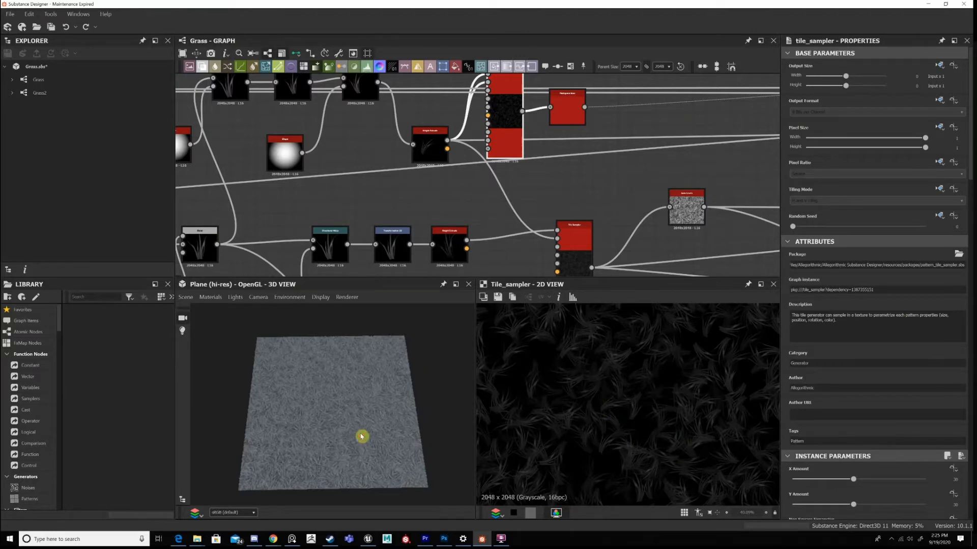
scroll(345, 459, "up", 5)
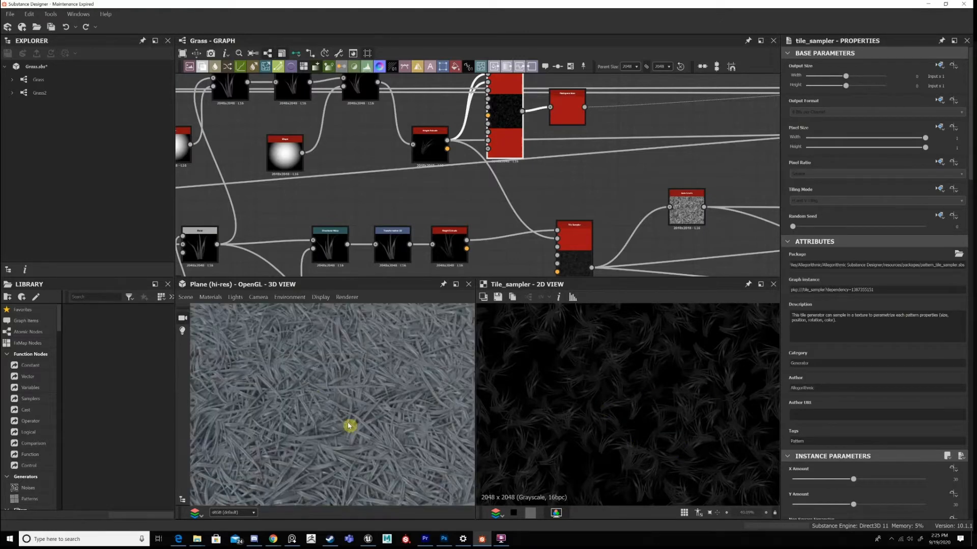
scroll(334, 399, "down", 3)
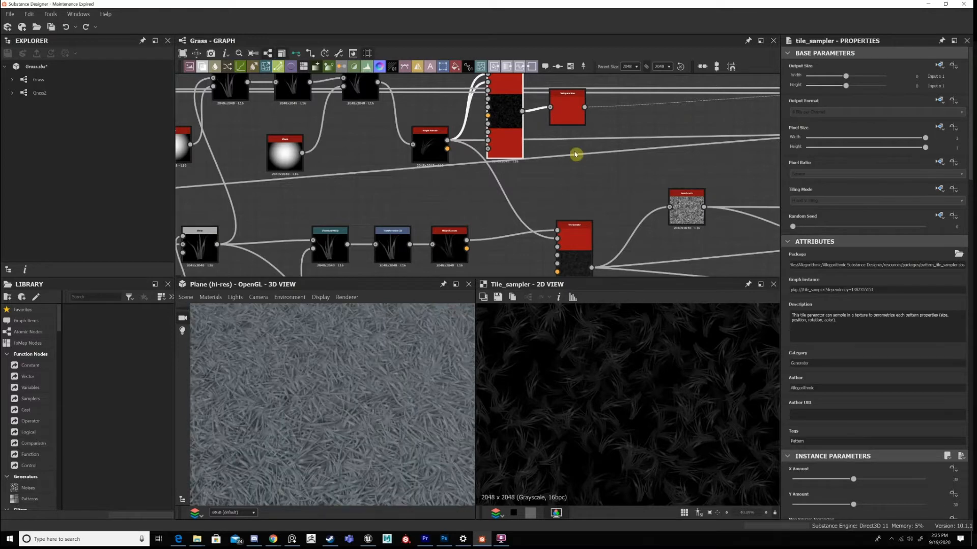
Examine the lower Tile Sampler's branch and check the grass coverage on the 3D plane from several distances and angles.
scroll(571, 172, "down", 2)
middle_click_drag(541, 189, 530, 155)
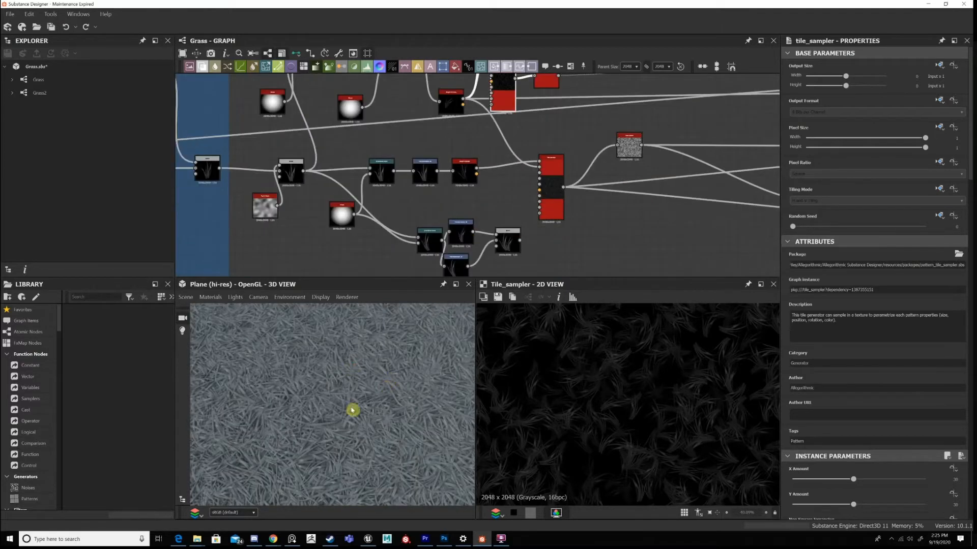
scroll(330, 403, "down", 2)
scroll(344, 393, "down", 3)
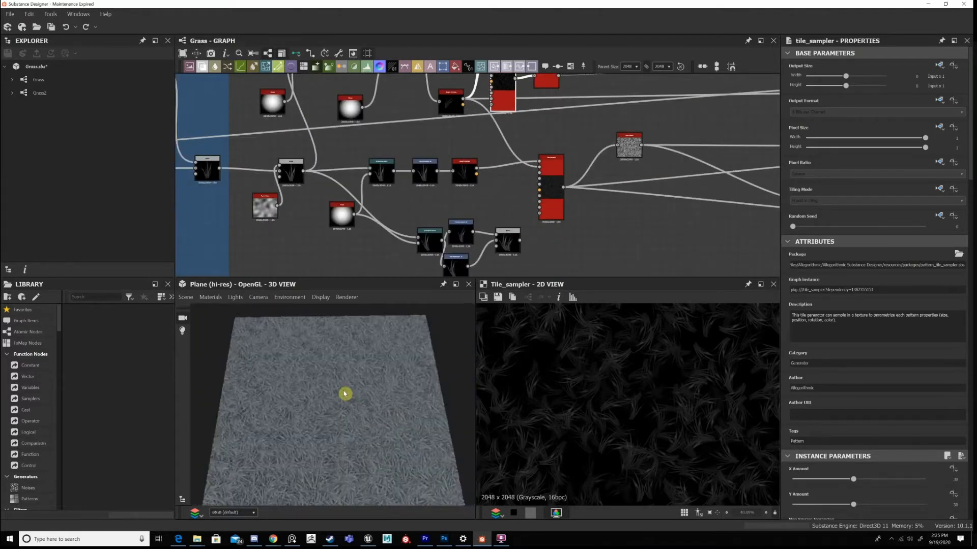
scroll(344, 395, "up", 3)
scroll(356, 351, "down", 2)
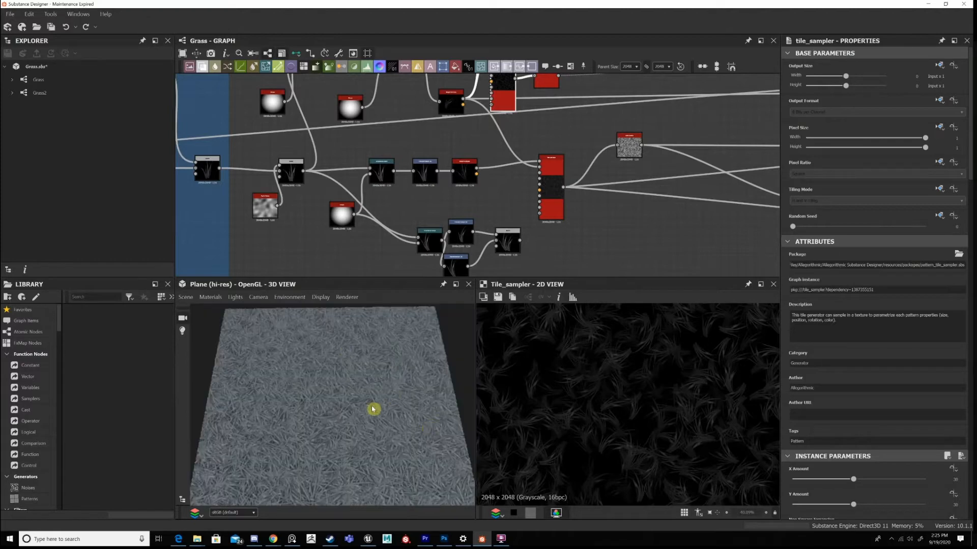
scroll(385, 401, "up", 1)
left_click_drag(366, 365, 399, 356)
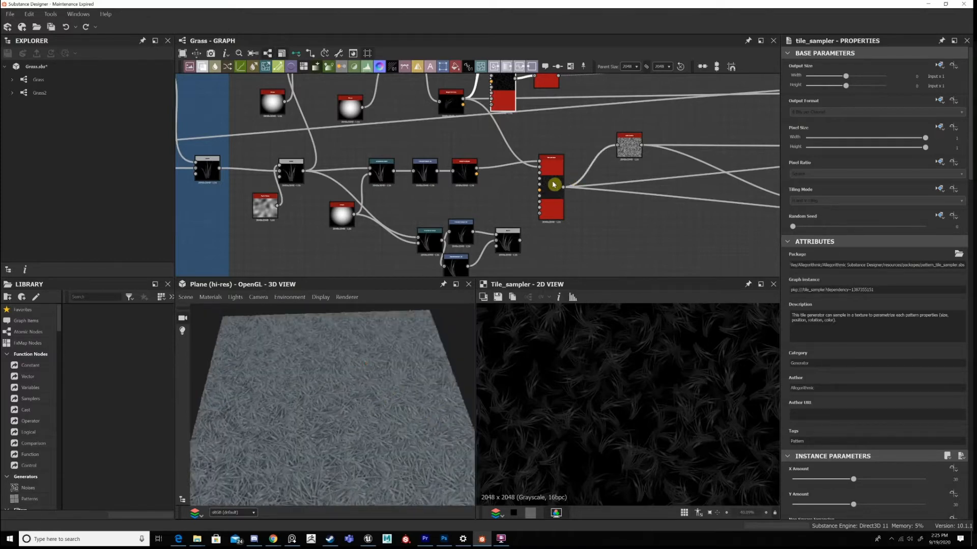
Trace the graph to the Final Blend/ Height frame and examine the Height Blend node's links and parameters.
middle_click_drag(584, 185, 325, 192)
middle_click_drag(677, 196, 269, 206)
middle_click_drag(590, 193, 434, 174)
middle_click_drag(510, 229, 584, 148)
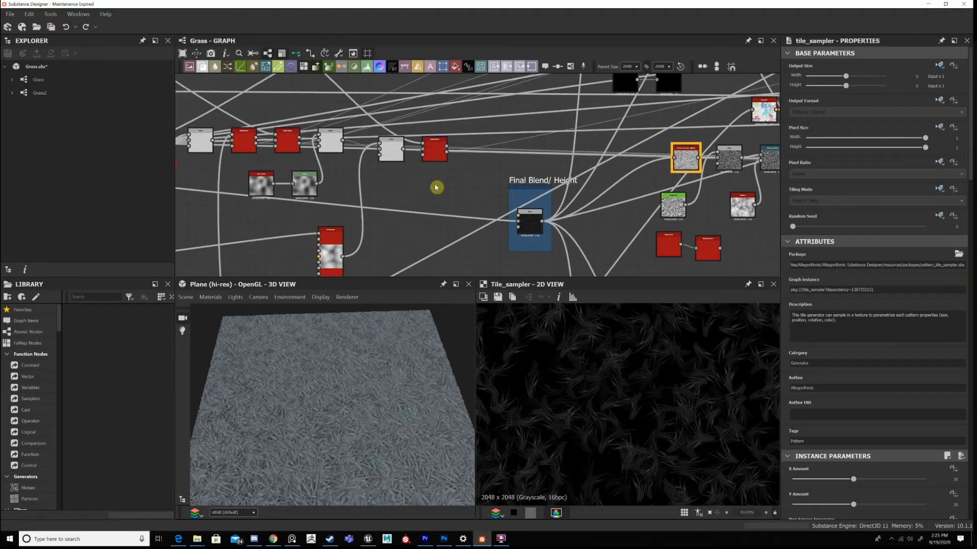
scroll(451, 186, "up", 2)
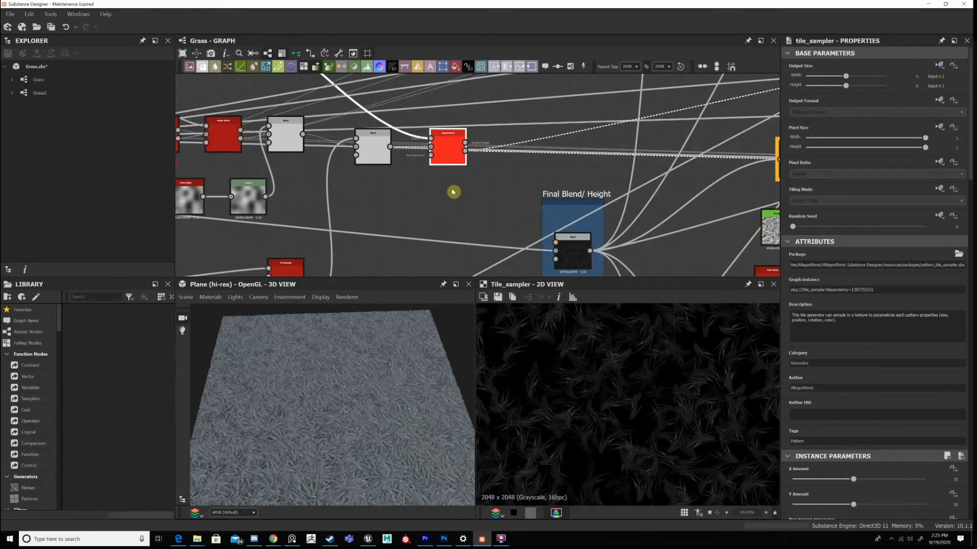
left_click_drag(450, 148, 451, 186)
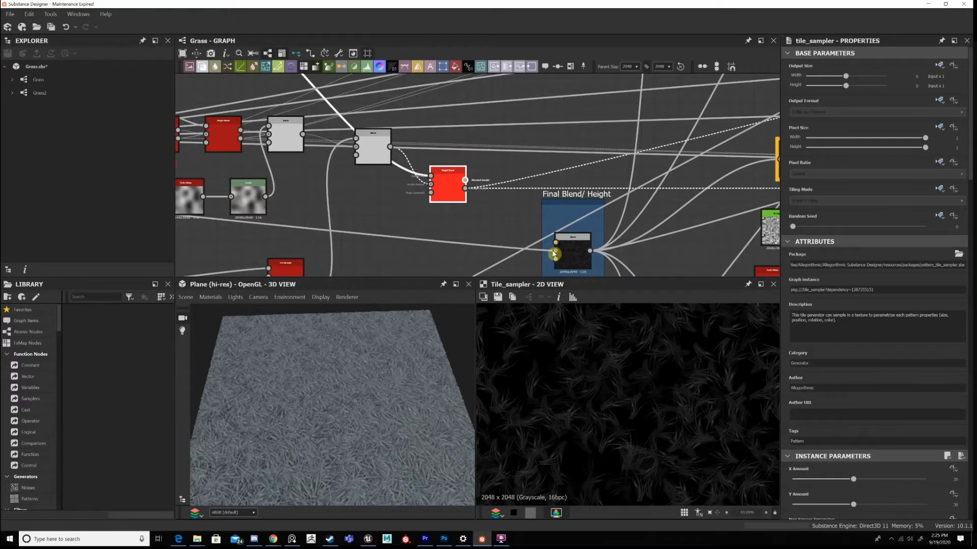
left_click(448, 192)
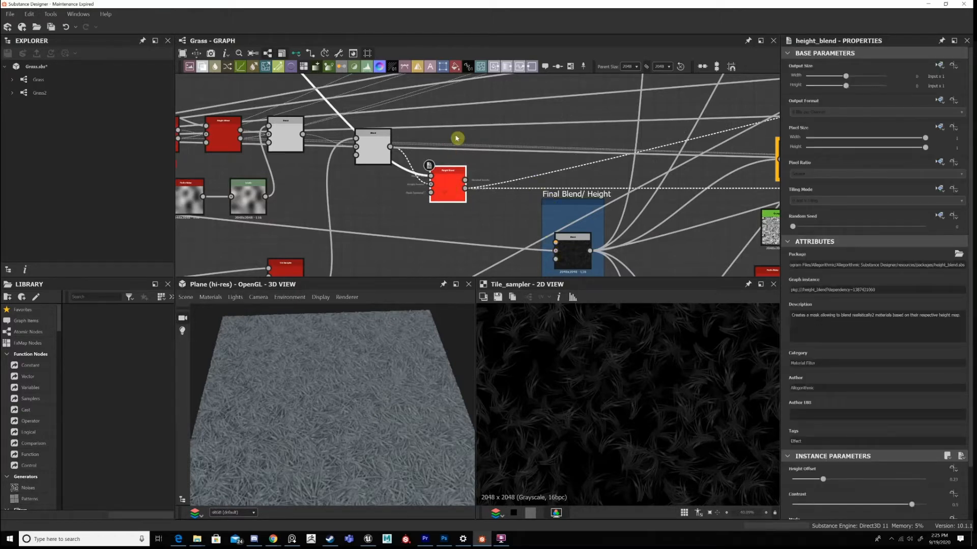
scroll(468, 118, "up", 2)
left_click_drag(449, 173, 467, 100)
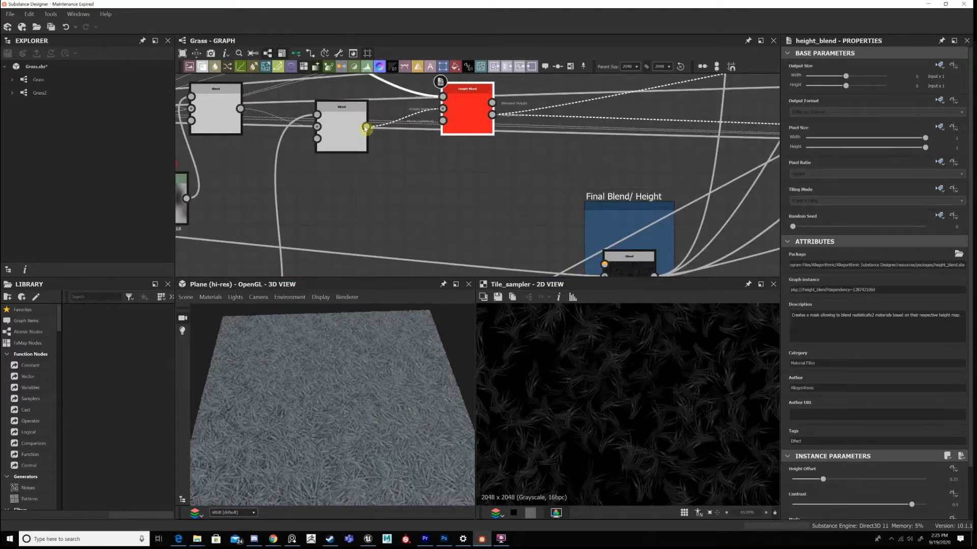
Connect the Blend node preceding Height Blend to the Final Blend/ Height node's middle input and inspect the ground on the 3D plane.
left_click_drag(365, 129, 605, 272)
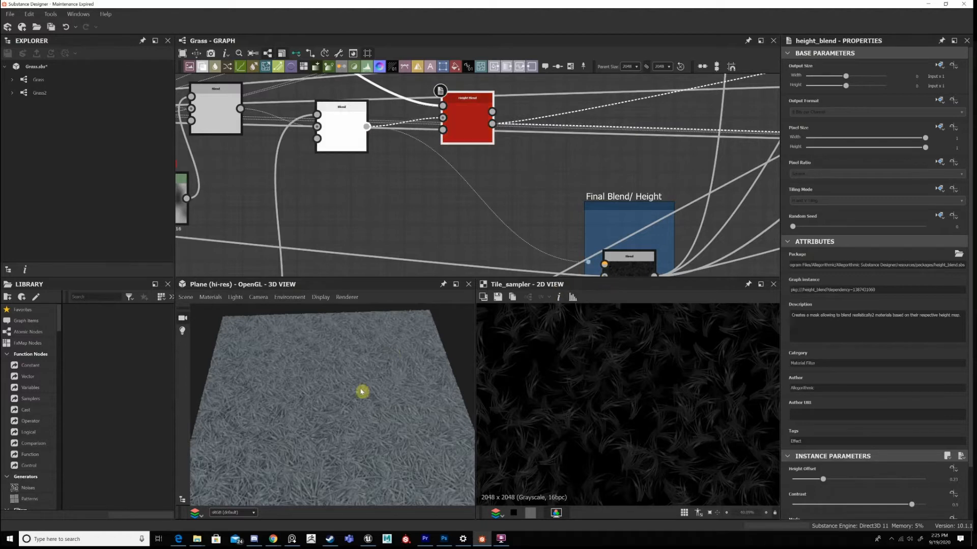
scroll(365, 407, "up", 5)
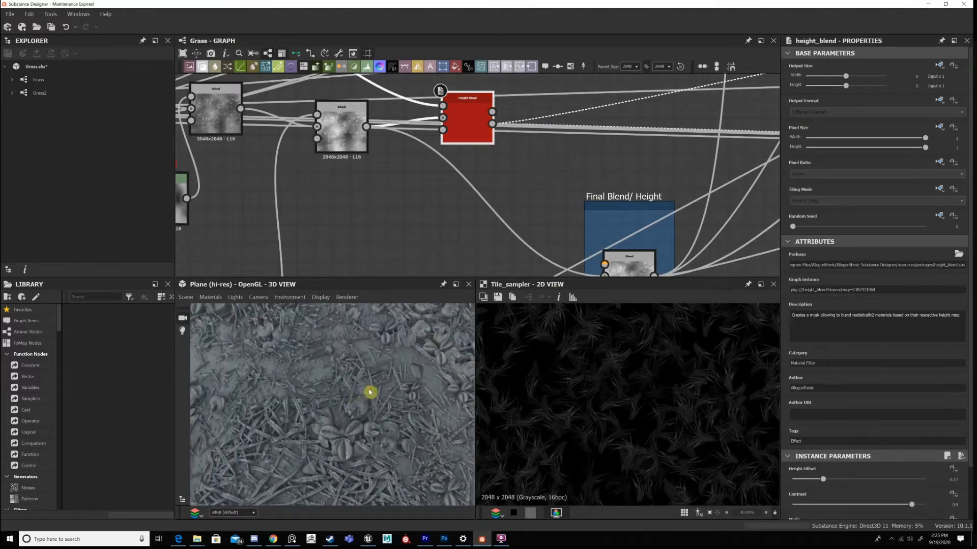
scroll(370, 393, "down", 5)
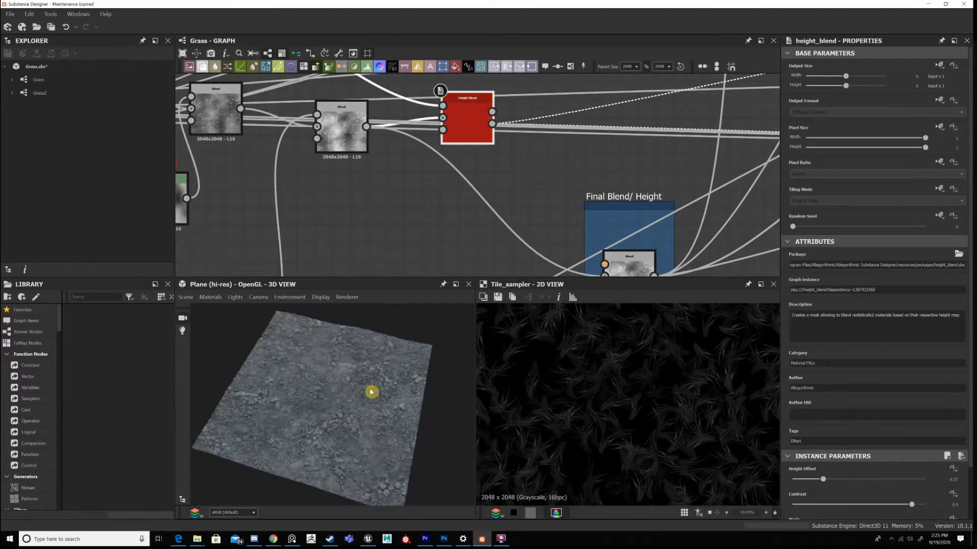
scroll(371, 392, "up", 3)
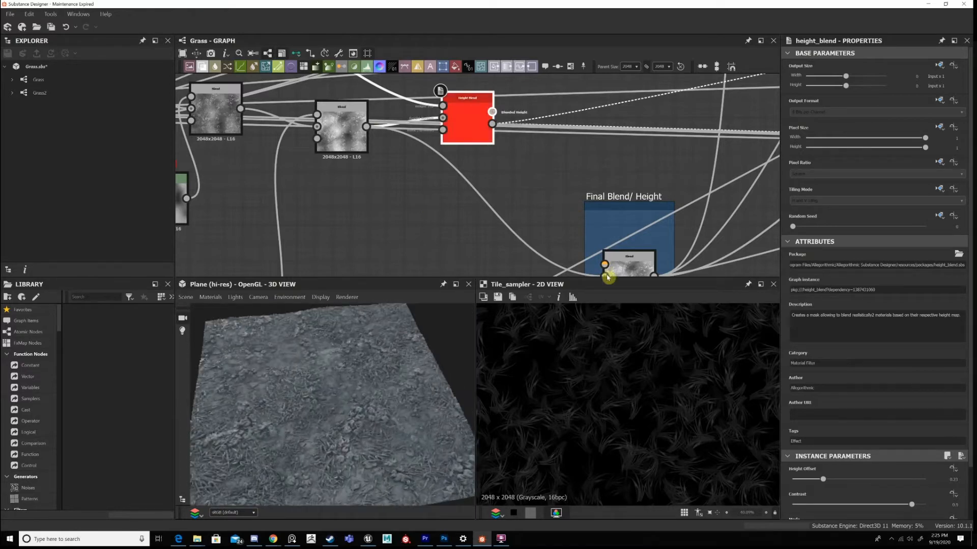
middle_click_drag(590, 208, 589, 156)
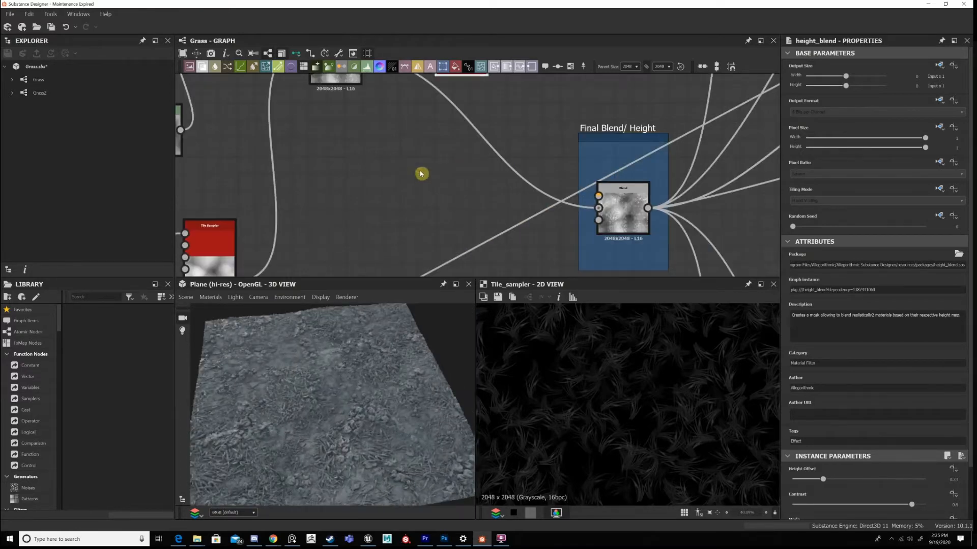
Preview the Height Blend node's height mask in 2D and examine its blade patches up close.
scroll(421, 174, "down", 3)
middle_click_drag(454, 99, 441, 162)
scroll(441, 161, "up", 1)
left_click_drag(441, 162, 478, 136)
double_click(479, 136)
scroll(691, 416, "down", 5)
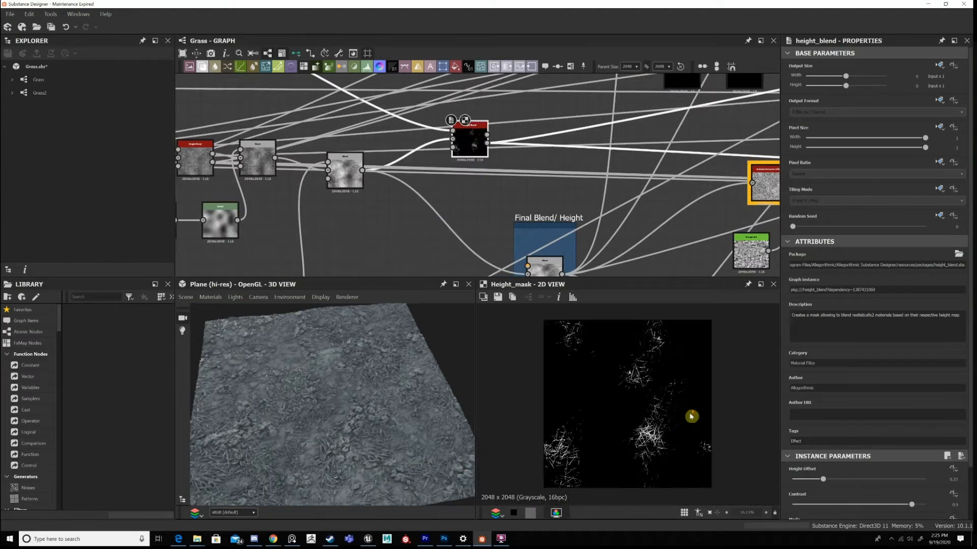
middle_click_drag(262, 98, 487, 76)
middle_click_drag(422, 137, 631, 95)
scroll(644, 448, "up", 5)
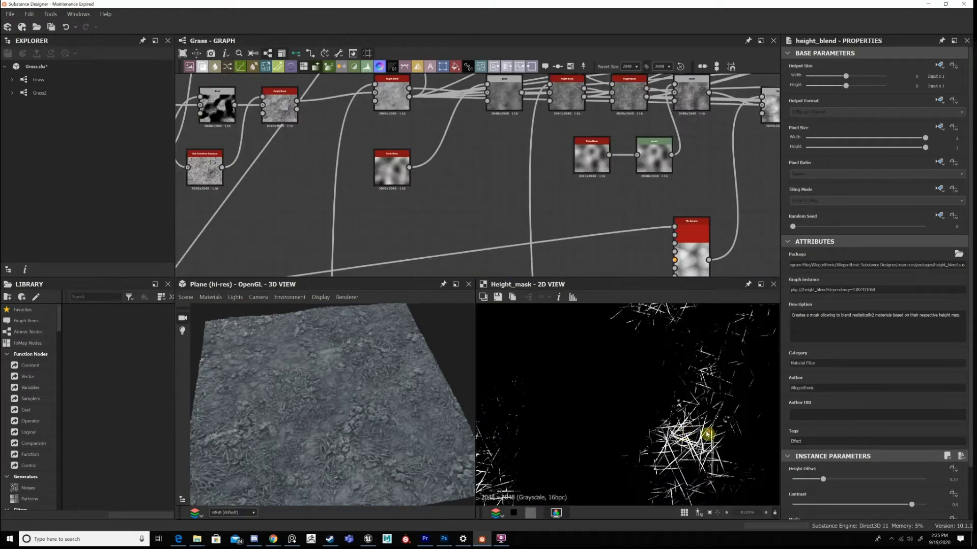
Trace the graph back to the two clump Tile Samplers and examine their links and the upper one's parameters.
scroll(705, 427, "down", 3)
scroll(545, 203, "down", 4)
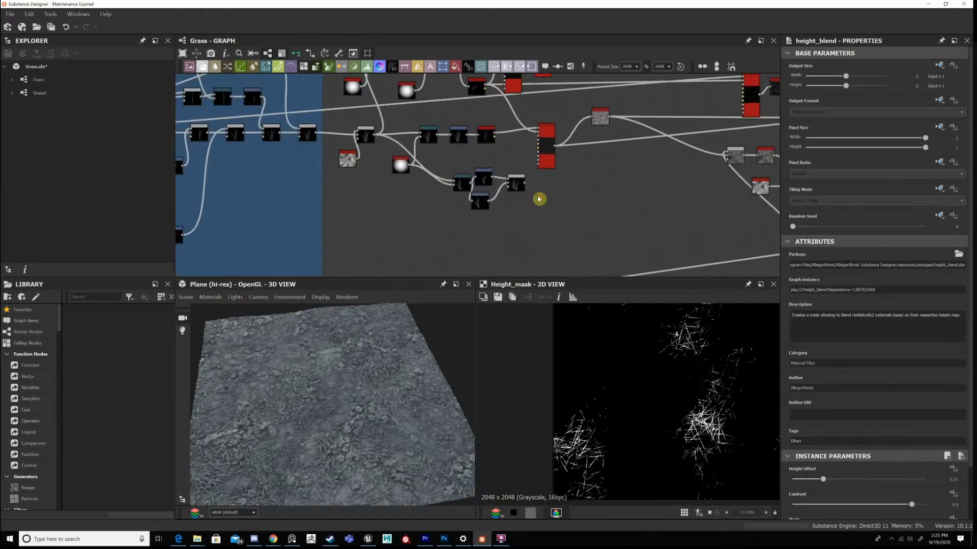
middle_click_drag(529, 123, 489, 184)
scroll(610, 146, "up", 1)
middle_click_drag(347, 242, 528, 225)
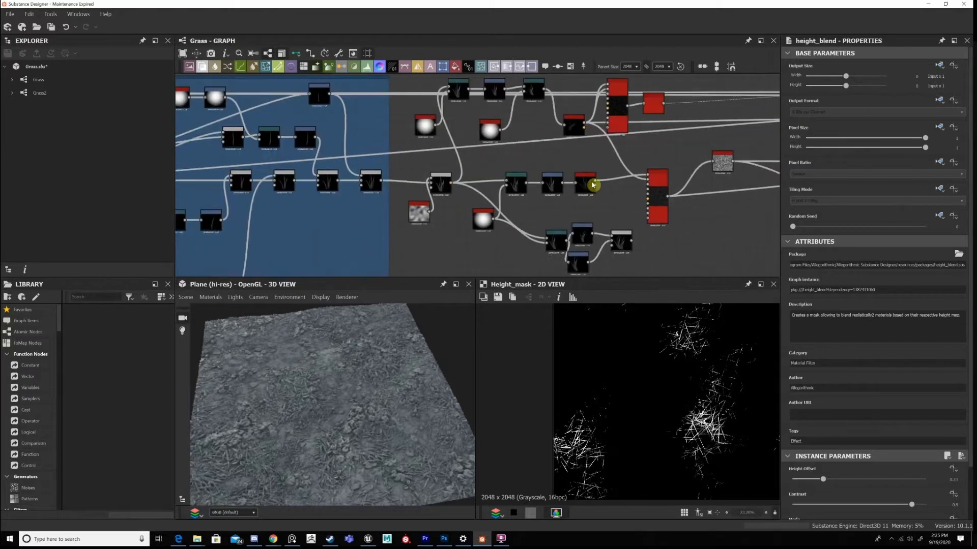
scroll(627, 170, "up", 3)
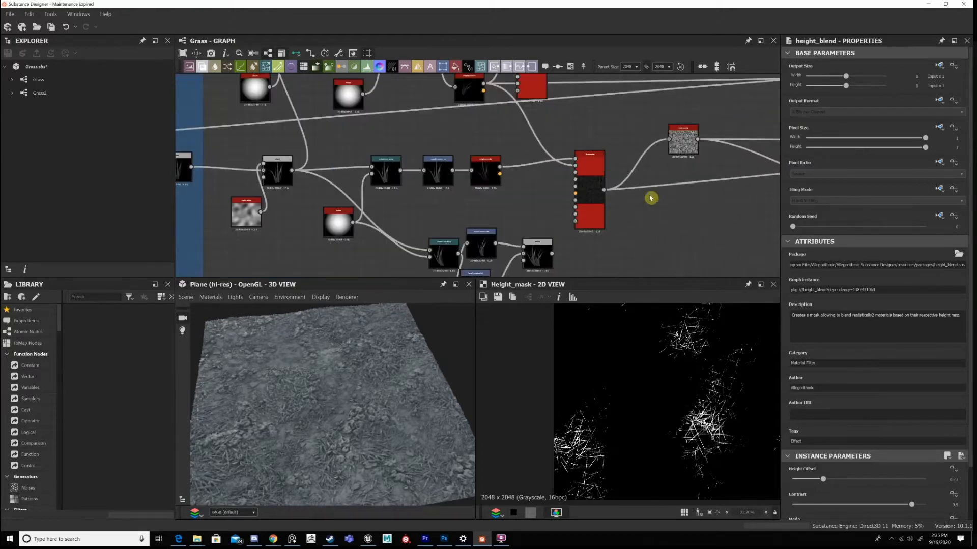
left_click(592, 175)
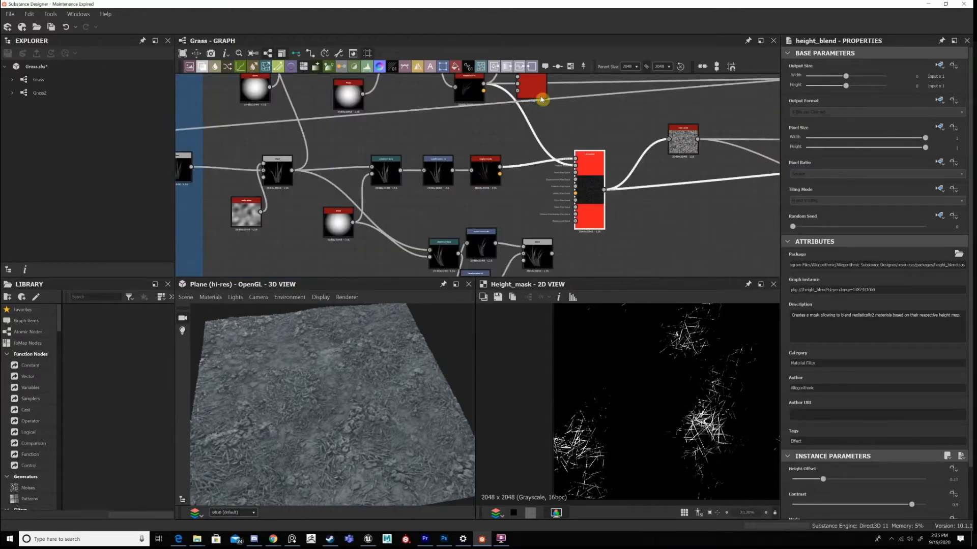
scroll(586, 121, "down", 1)
middle_click_drag(575, 121, 565, 139)
left_click(535, 104)
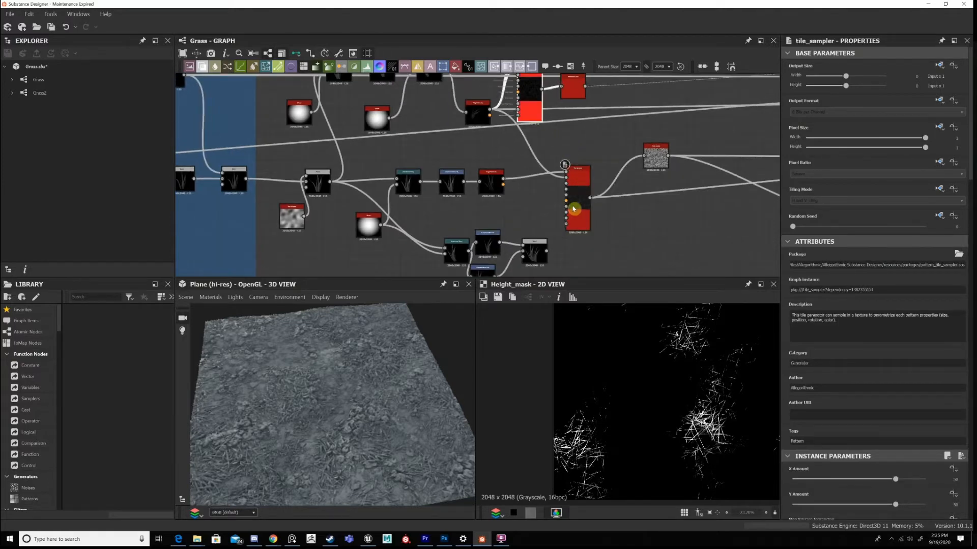
Preview the lower Tile Sampler's grass scatter in 2D and follow its links to the neighbouring nodes.
left_click(690, 173)
double_click(582, 195)
middle_click_drag(582, 195, 404, 203)
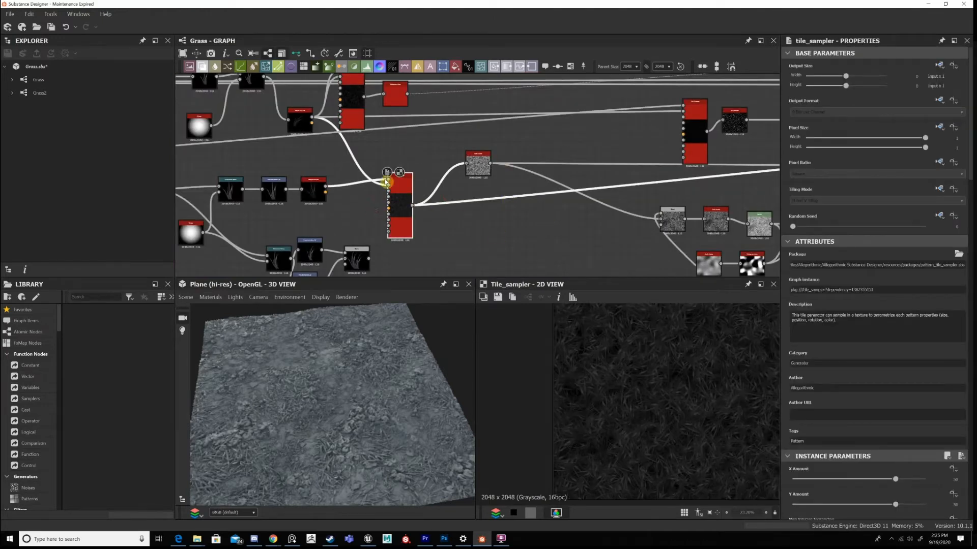
scroll(601, 209, "down", 1)
middle_click_drag(613, 123, 514, 93)
middle_click_drag(382, 134, 476, 195)
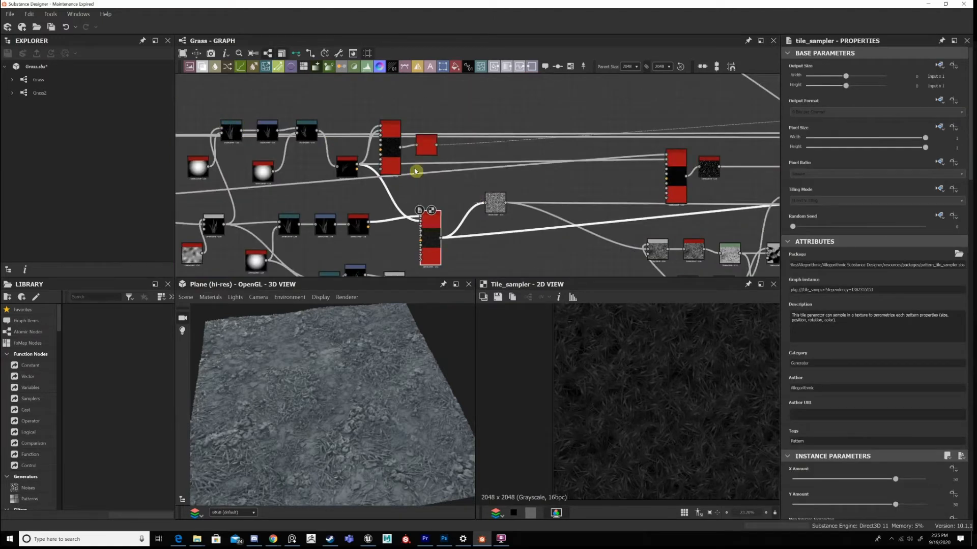
scroll(489, 225, "down", 6)
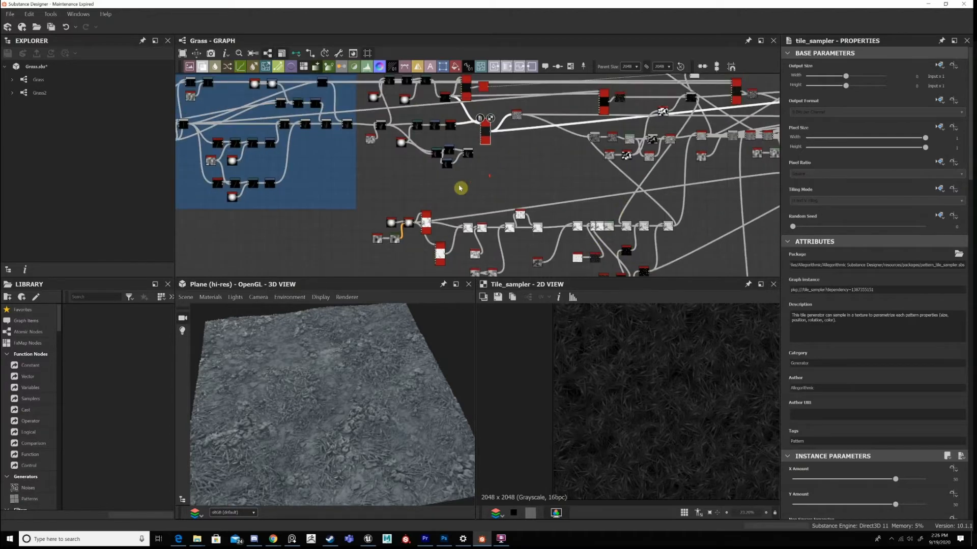
scroll(457, 210, "up", 2)
scroll(540, 182, "up", 4)
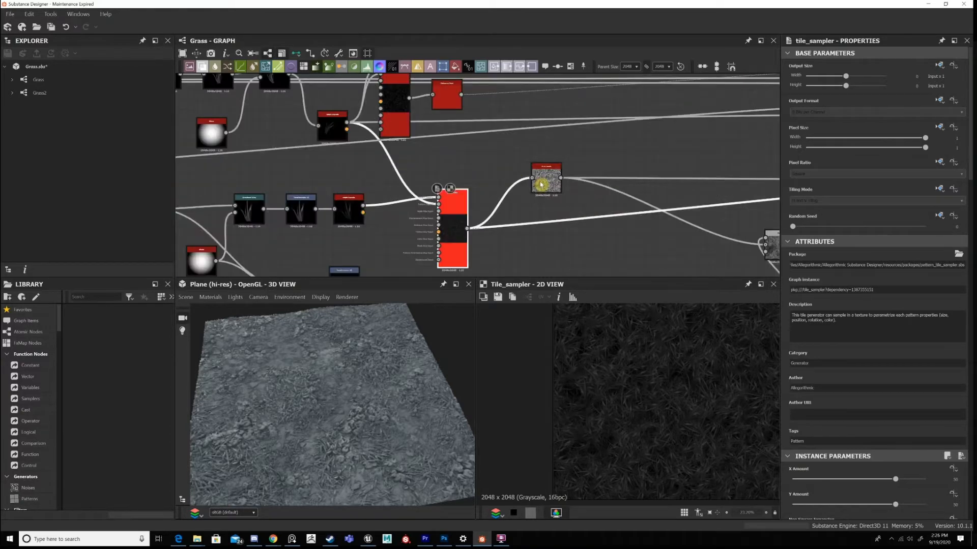
Preview the Auto Levels node after the lower Tile Sampler and the Multiply Blend that follows it in 2D.
double_click(541, 184)
middle_click_drag(700, 224, 498, 148)
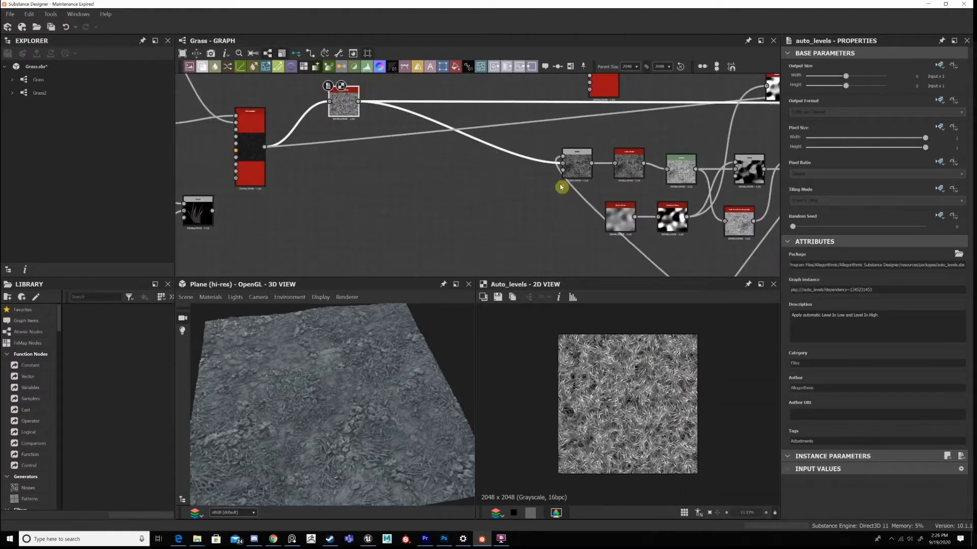
scroll(538, 189, "up", 2)
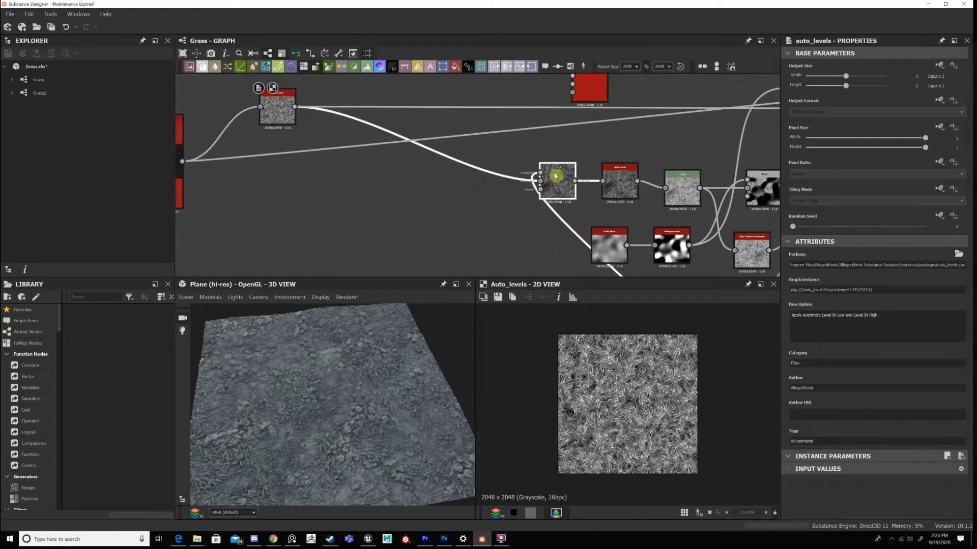
double_click(555, 175)
scroll(563, 176, "down", 3)
Trace the Multiply Blend's lower input back through the ground height node chain.
middle_click_drag(610, 133, 569, 62)
middle_click_drag(662, 273, 640, 151)
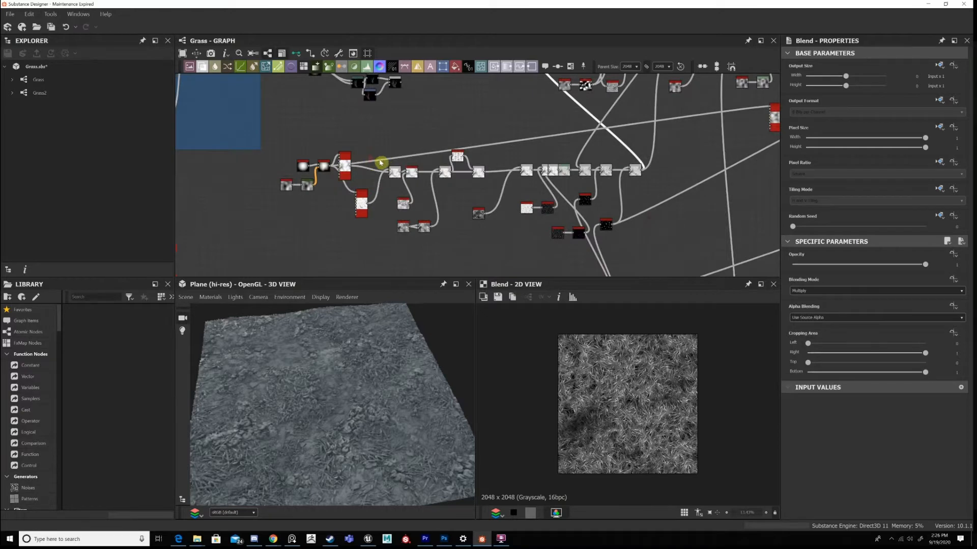
scroll(426, 169, "down", 2)
left_click_drag(349, 174, 659, 230)
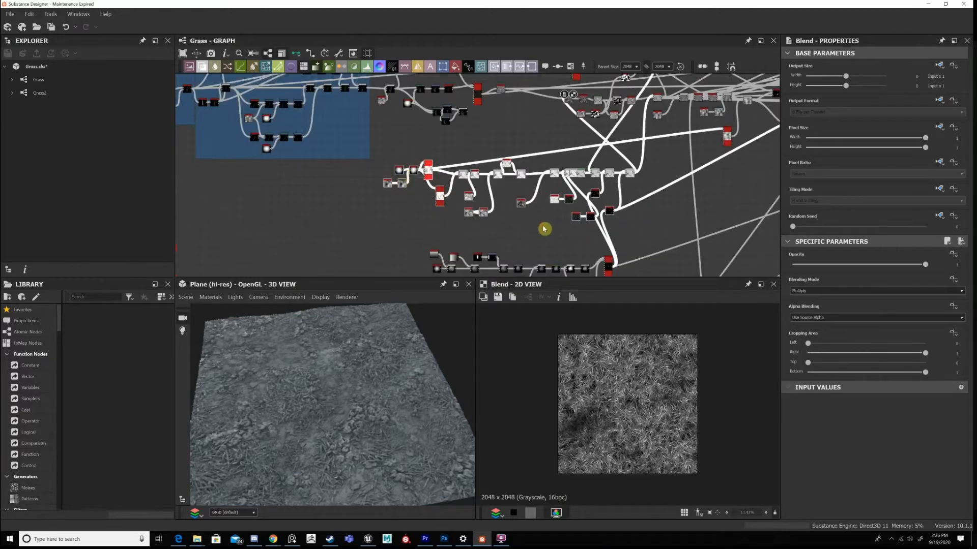
left_click_drag(609, 212, 533, 220)
scroll(572, 242, "up", 3)
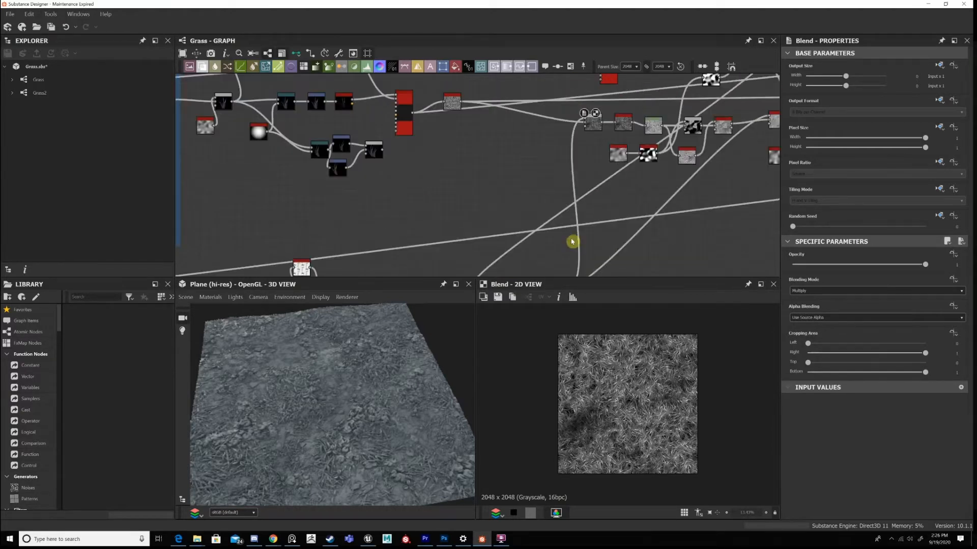
scroll(568, 160, "down", 3)
scroll(531, 135, "up", 2)
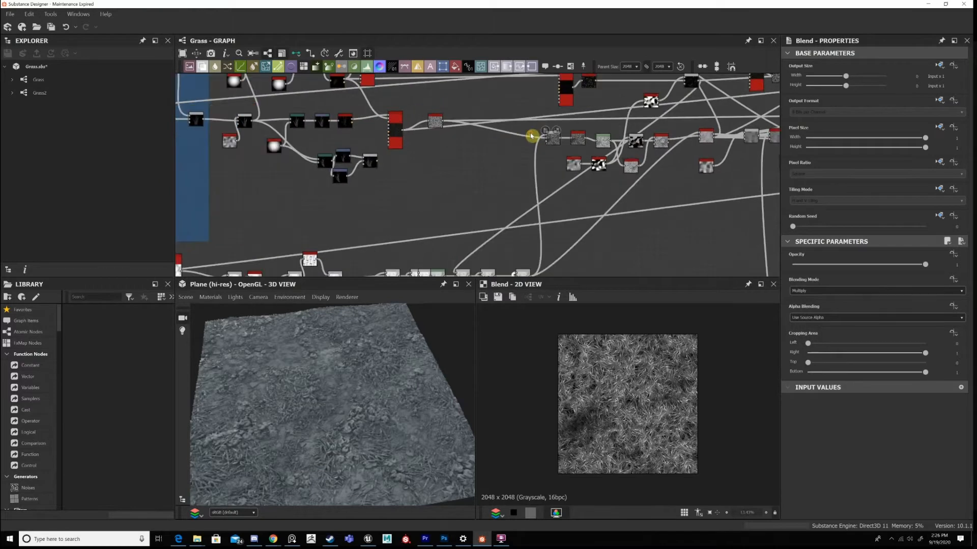
Examine the Multiply Blend's grass up close in 2D and locate the ground Blend that feeds it.
scroll(530, 136, "up", 3)
scroll(621, 395, "up", 3)
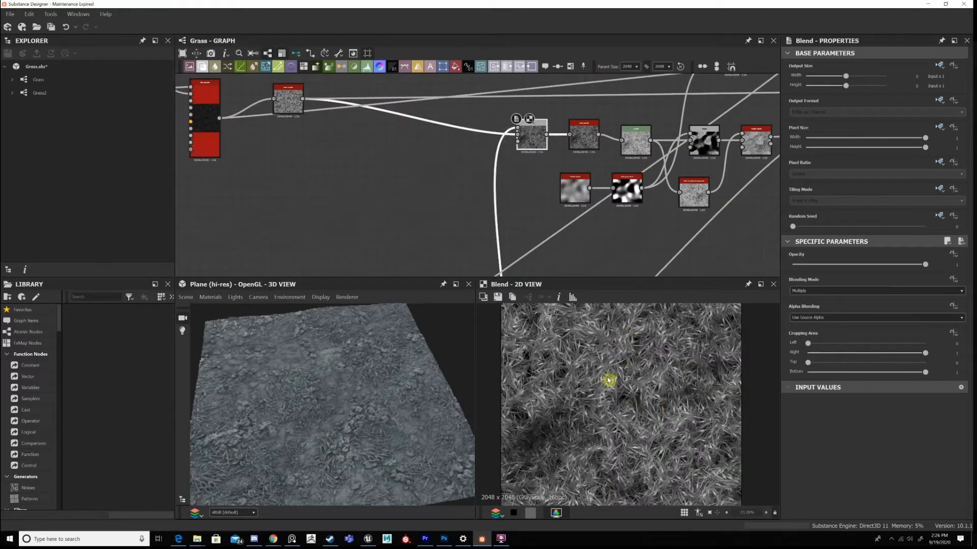
scroll(608, 381, "up", 1)
scroll(584, 397, "up", 6)
middle_click_drag(503, 223, 608, 25)
middle_click_drag(590, 269, 575, 217)
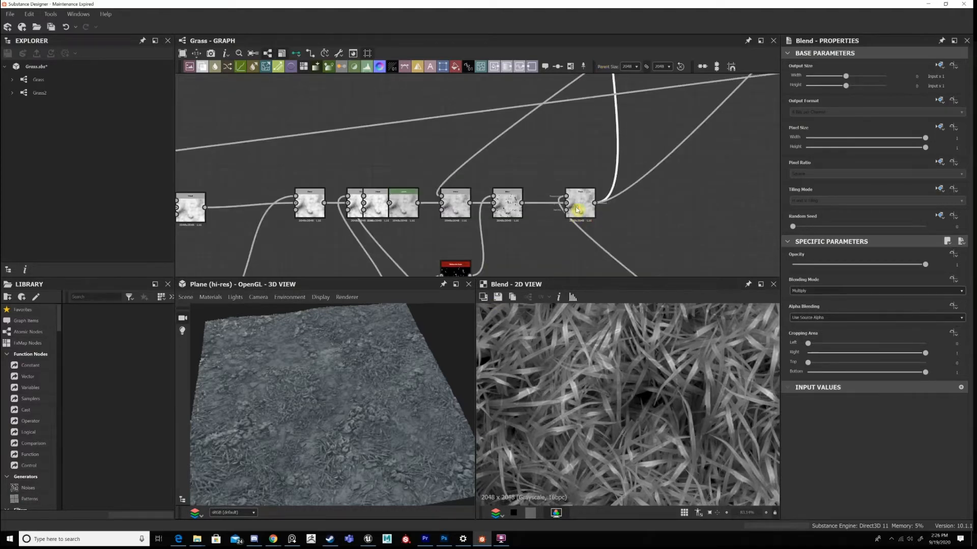
scroll(578, 210, "down", 5)
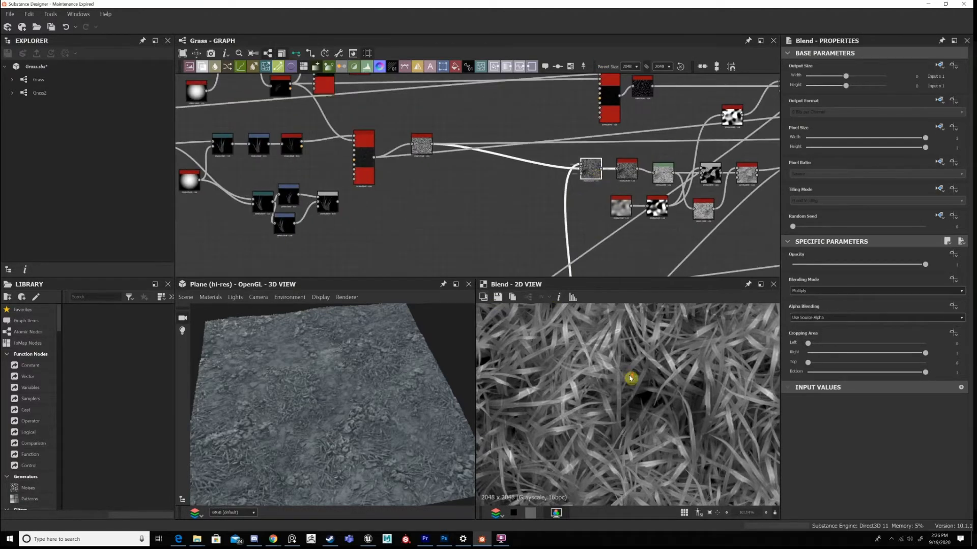
Compare the Auto Levels grass with the Multiply Blend's result in 2D and recheck the linked ground chain.
scroll(630, 378, "down", 3)
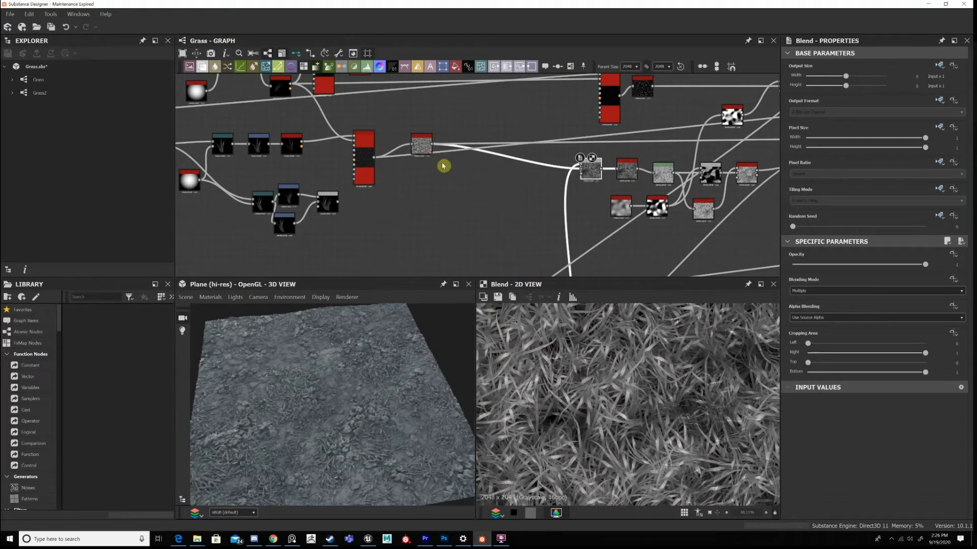
double_click(424, 147)
scroll(668, 401, "down", 1)
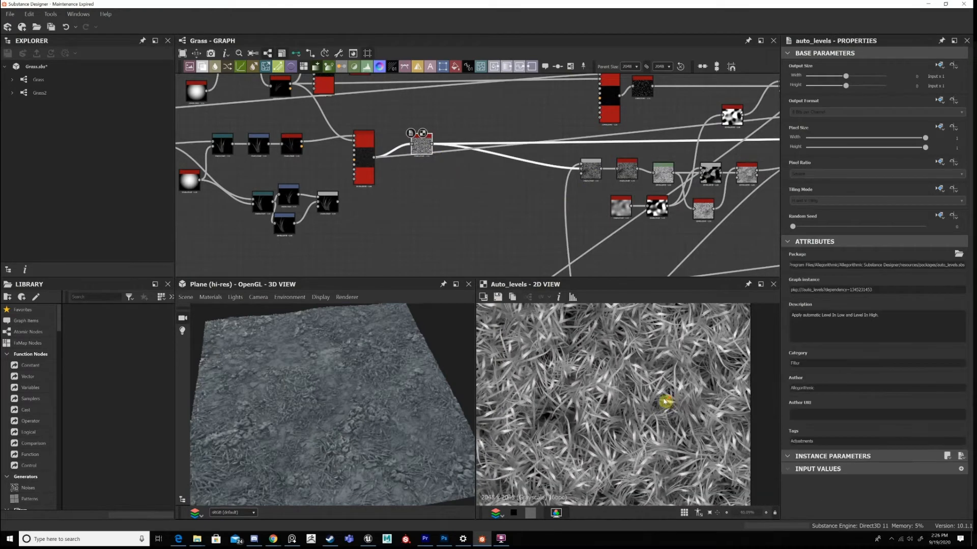
middle_click_drag(477, 213, 532, 104)
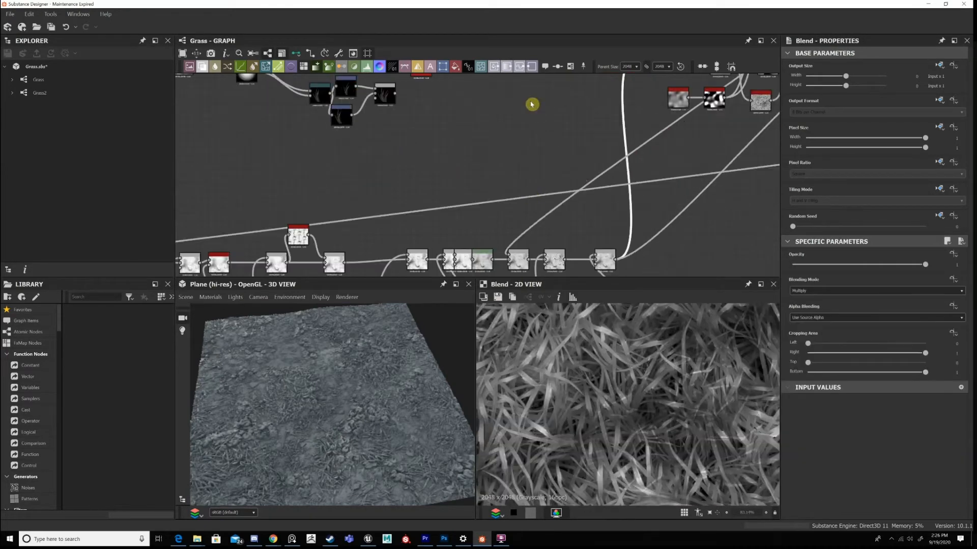
middle_click_drag(458, 273, 549, 154)
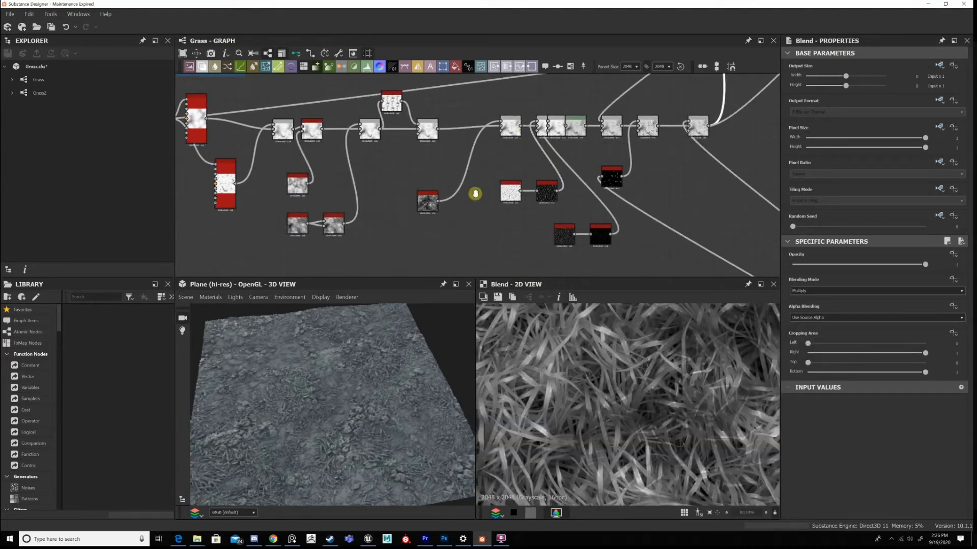
middle_click_drag(475, 194, 423, 264)
middle_click_drag(679, 81, 606, 264)
scroll(607, 227, "up", 1)
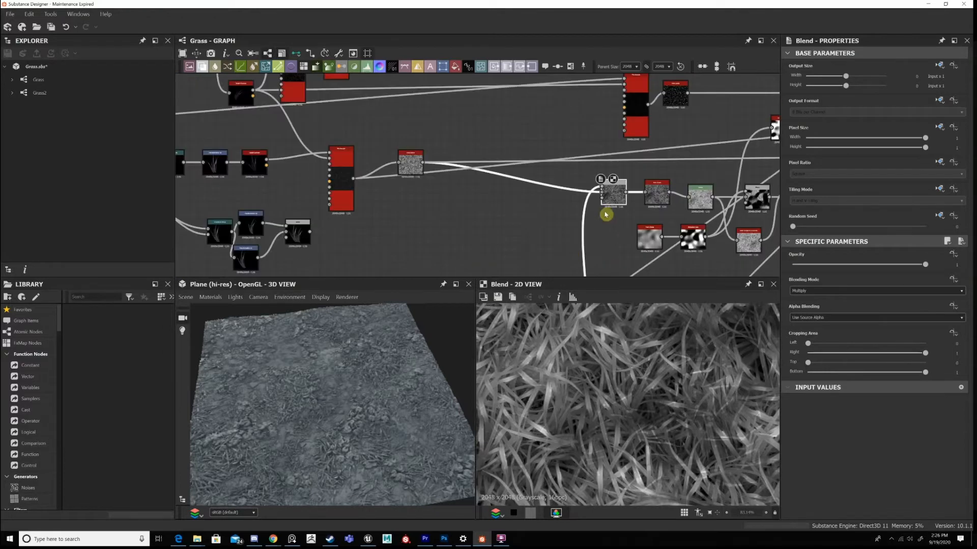
middle_click_drag(613, 188, 613, 184)
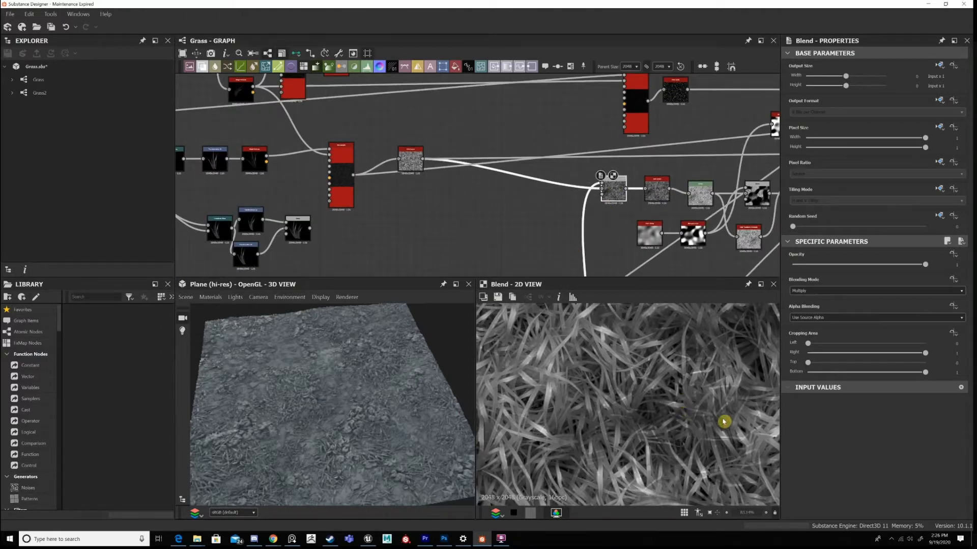
Inspect the dark areas between the blades in the Multiply Blend's 2D preview at several zoom levels.
scroll(736, 432, "up", 1)
scroll(690, 373, "up", 1)
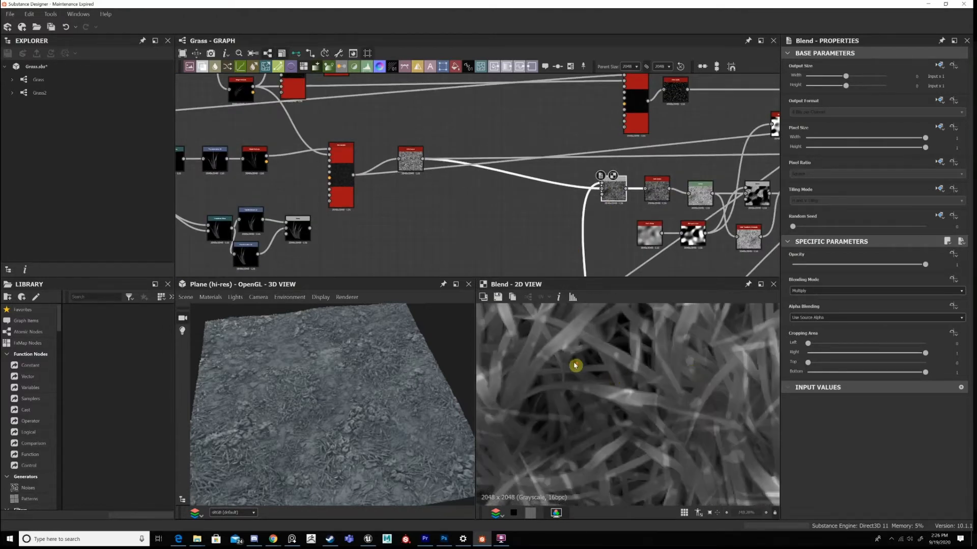
scroll(589, 379, "down", 1)
scroll(598, 388, "down", 5)
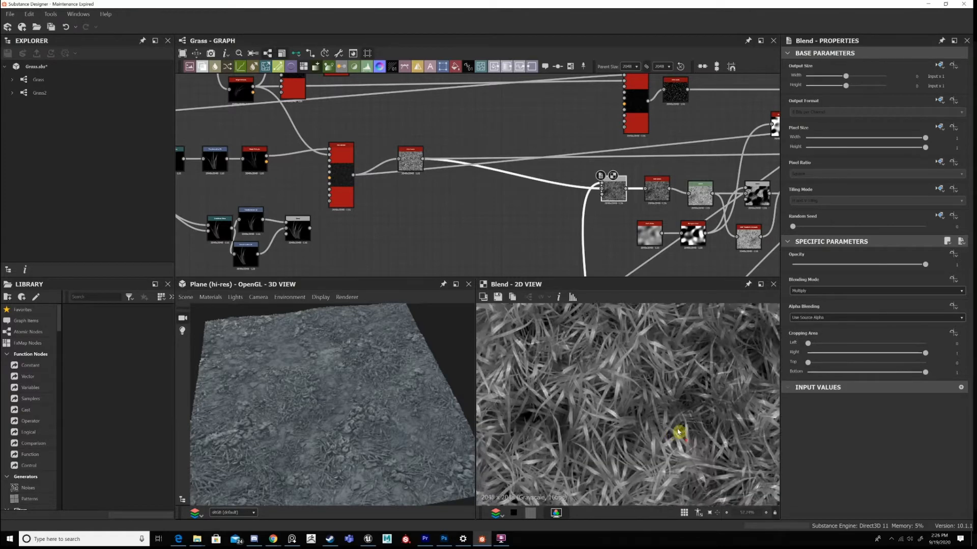
scroll(625, 190, "down", 1)
Preview the last Blend of the ground chain in 2D and follow its link to the grass branch.
middle_click_drag(453, 272, 621, 164)
middle_click_drag(754, 265, 637, 233)
scroll(639, 234, "up", 4)
double_click(638, 233)
scroll(674, 397, "up", 4)
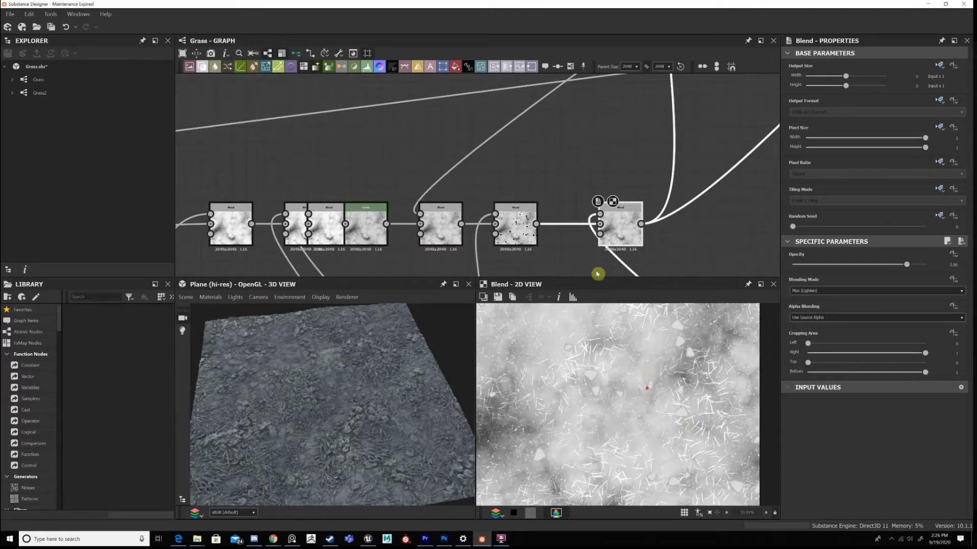
scroll(627, 377, "down", 2)
scroll(591, 247, "down", 3)
scroll(631, 204, "down", 5)
middle_click_drag(635, 107, 585, 174)
Preview the Multiply Blend in 2D again and examine the grass and leaves up close on the 3D plane.
scroll(585, 174, "up", 1)
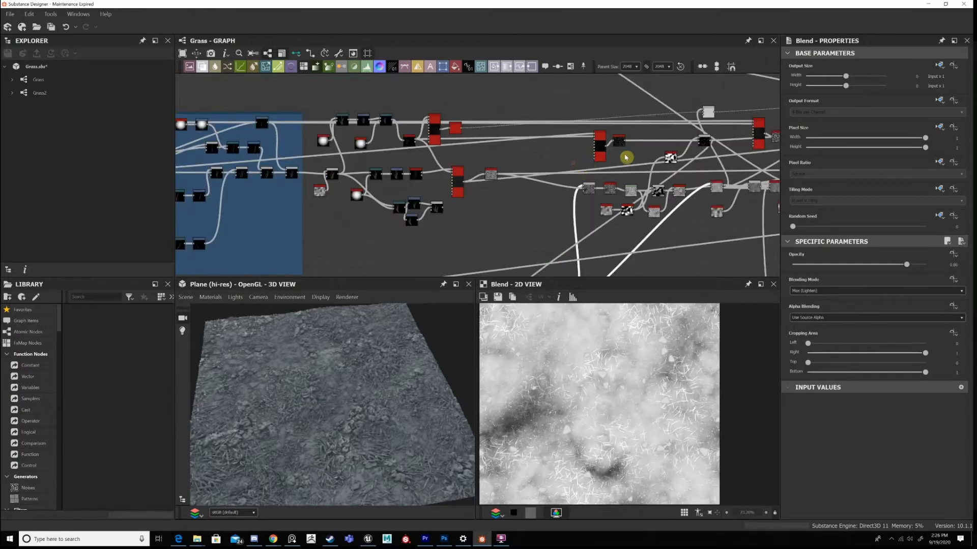
scroll(590, 168, "up", 2)
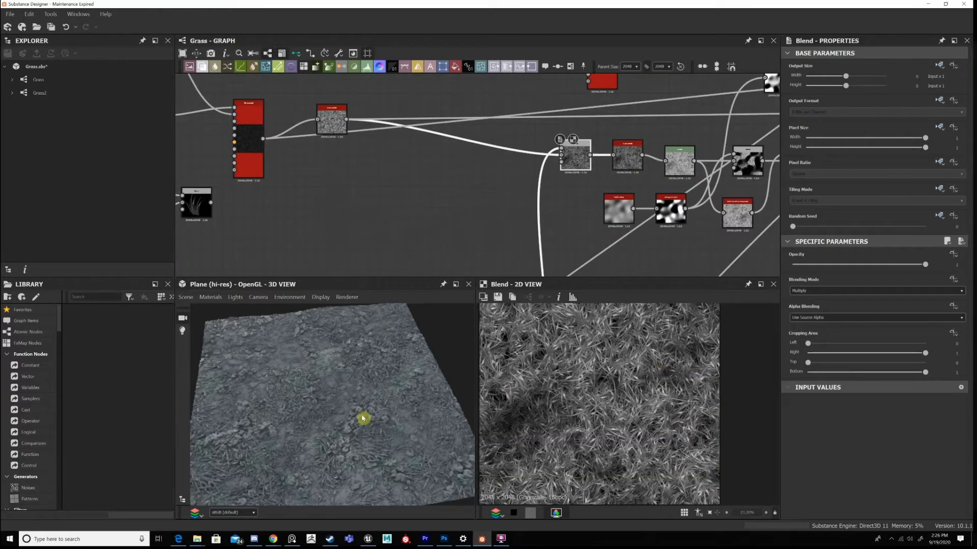
scroll(355, 407, "up", 2)
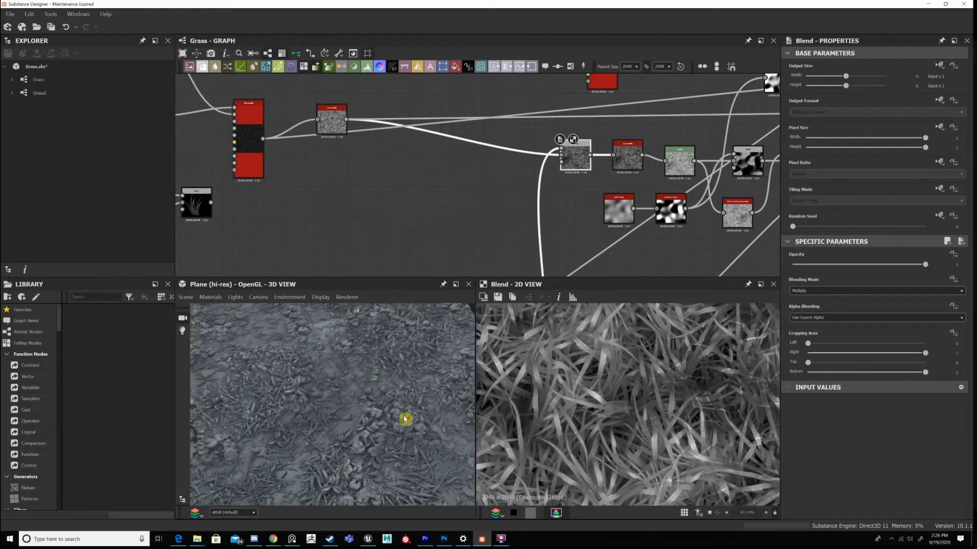
scroll(402, 420, "up", 2)
left_click_drag(380, 424, 380, 400)
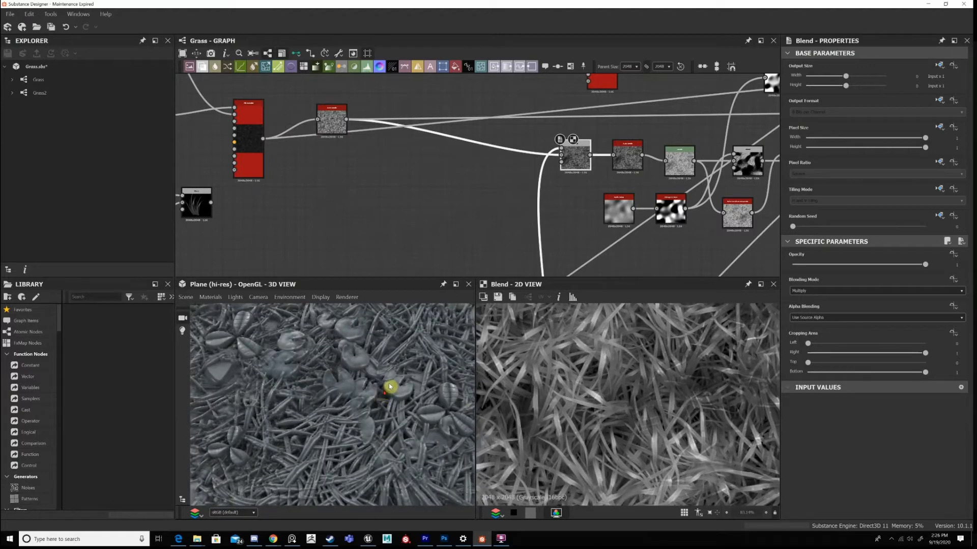
scroll(390, 387, "up", 3)
scroll(391, 386, "down", 6)
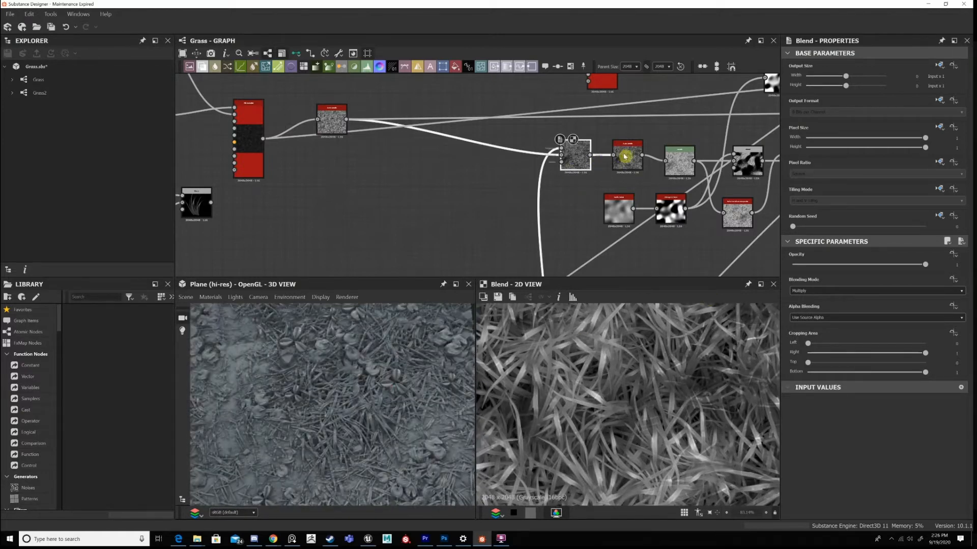
Inspect the Auto Levels node after the Multiply Blend and recheck the Blend's parameters and following nodes.
left_click(625, 156)
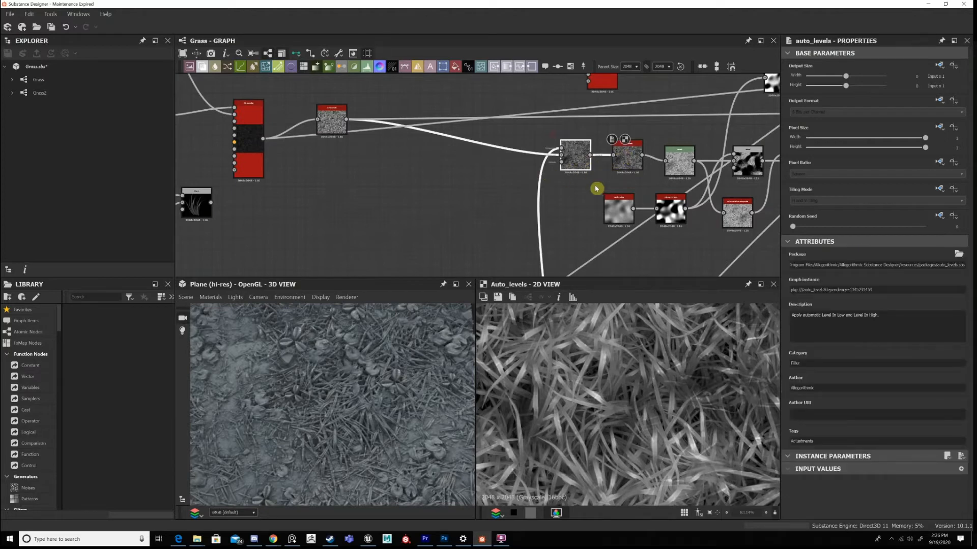
left_click(573, 151)
left_click_drag(559, 157, 551, 156)
middle_click_drag(541, 161, 489, 162)
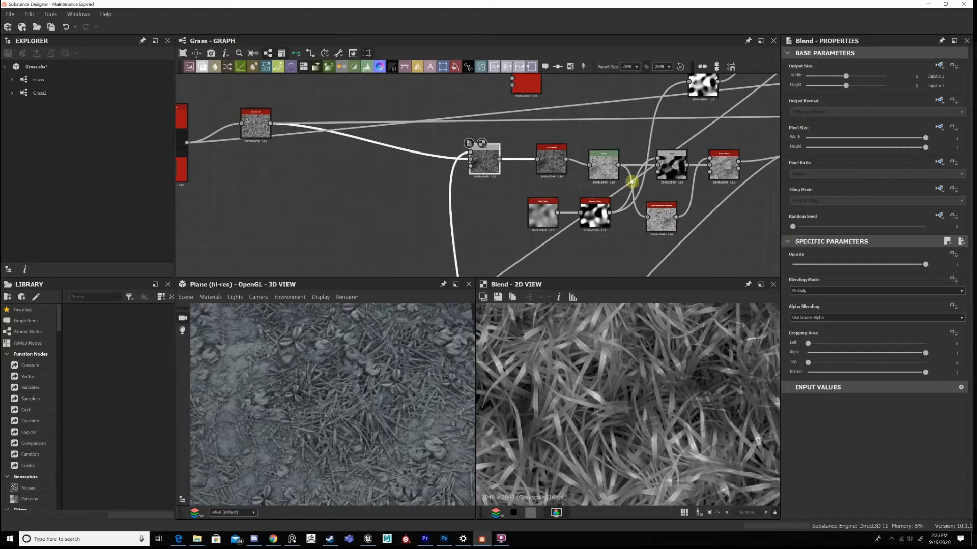
Preview the Levels node following the Auto Levels in 2D and compare it with the 3D plane at several zoom levels.
scroll(574, 168, "up", 2)
left_click_drag(573, 168, 525, 167)
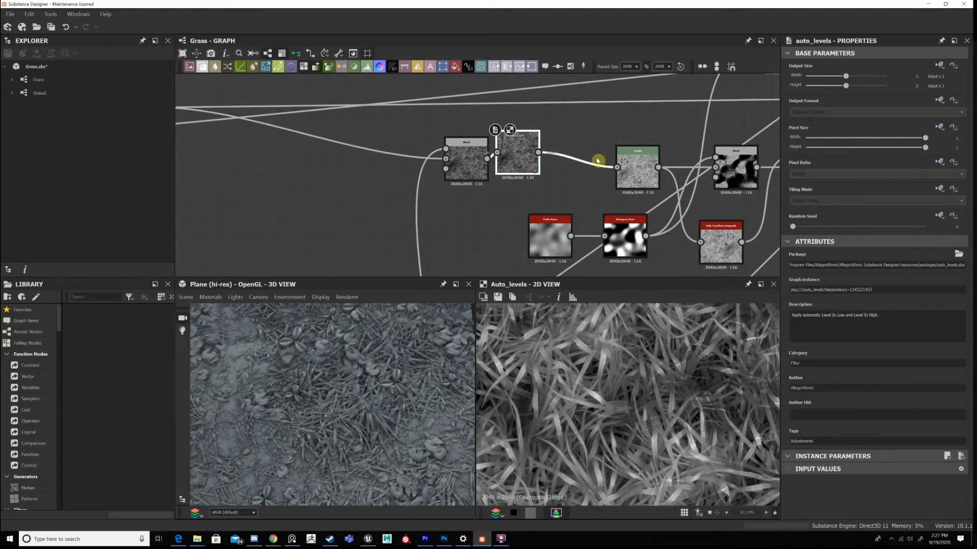
left_click_drag(627, 160, 605, 160)
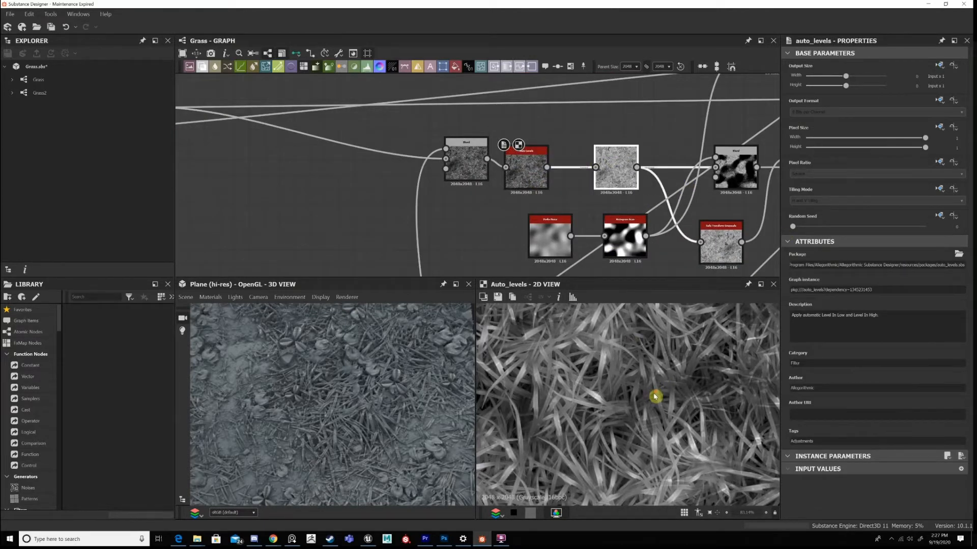
scroll(654, 397, "down", 6)
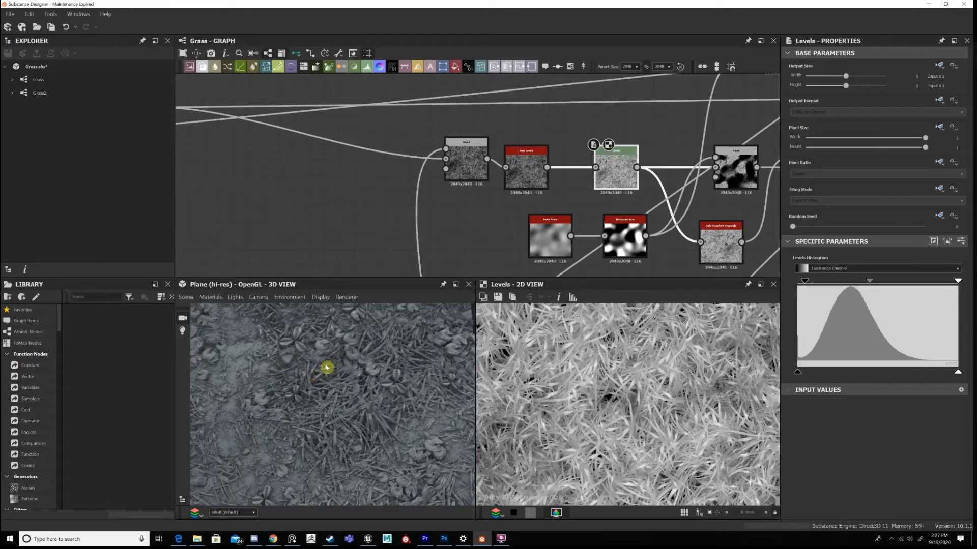
scroll(656, 396, "up", 6)
scroll(654, 405, "down", 6)
scroll(613, 386, "up", 6)
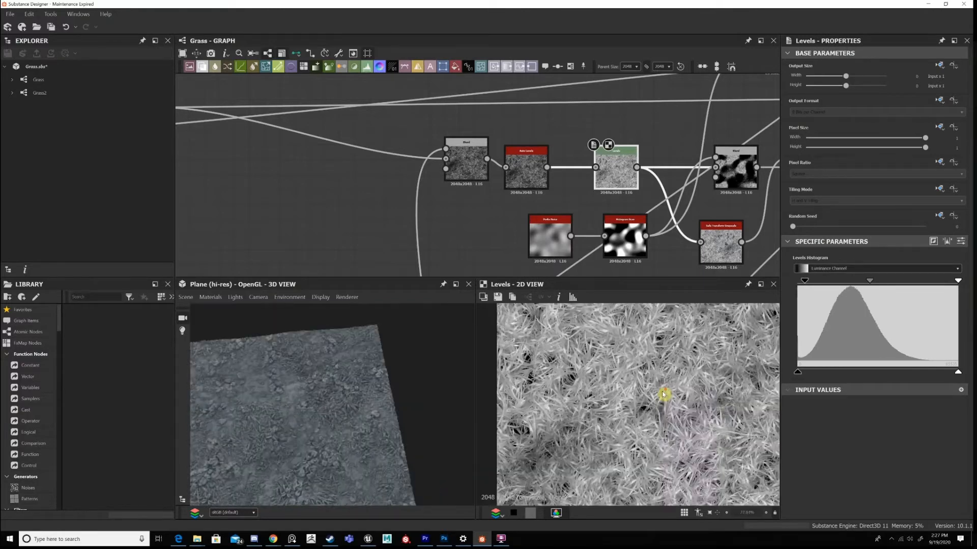
scroll(648, 393, "down", 8)
Preview the grass Tile Sampler in 2D and compare it with the output of the Levels node.
middle_click_drag(670, 169, 915, 172)
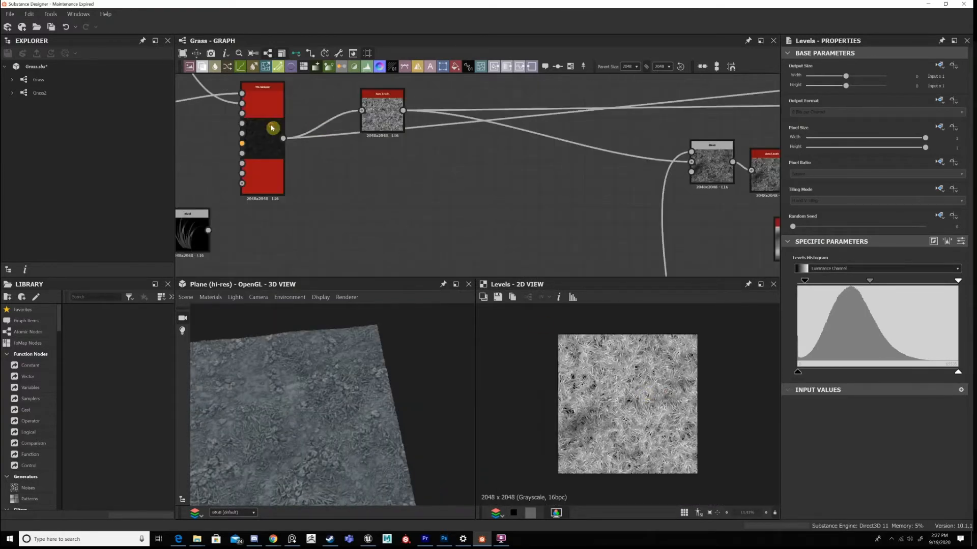
left_click(262, 132)
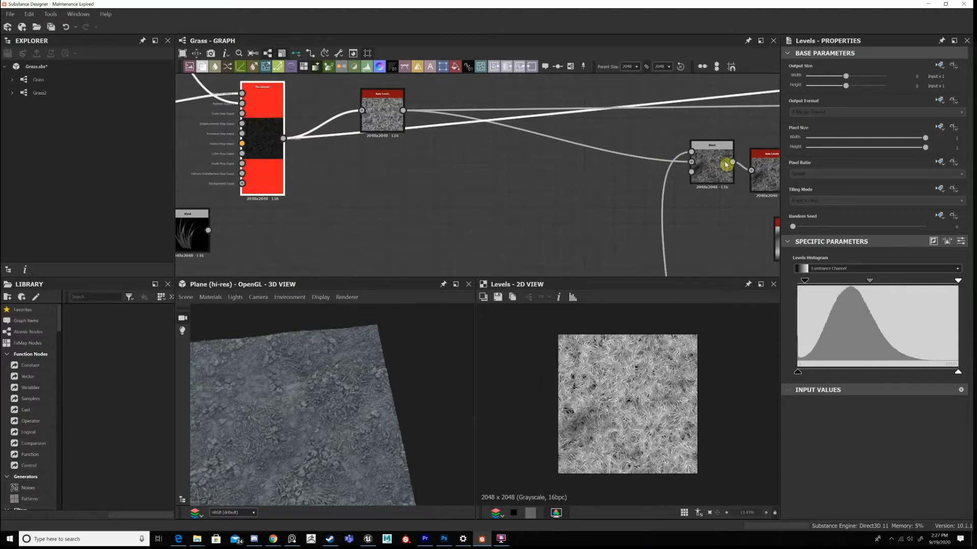
middle_click_drag(661, 156, 522, 148)
scroll(600, 414, "up", 1)
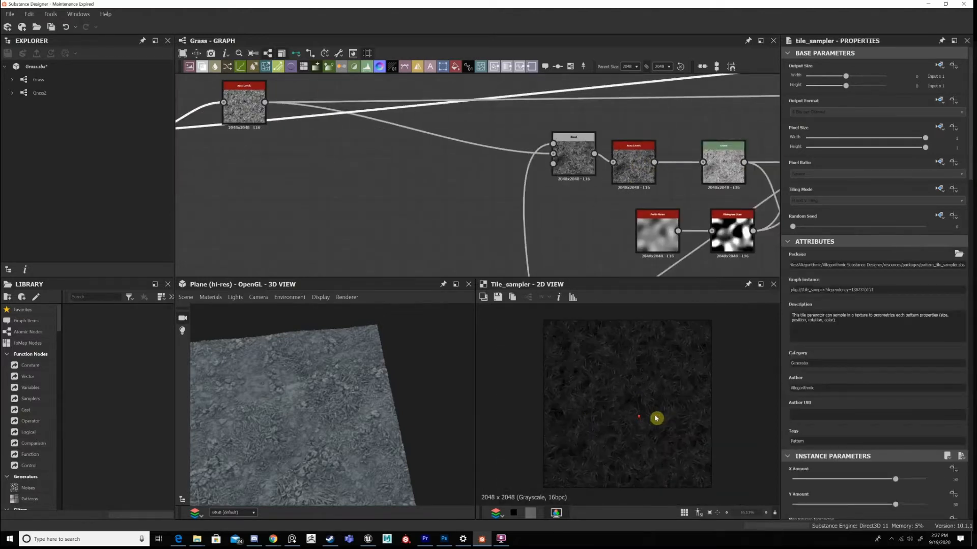
middle_click_drag(737, 170, 606, 179)
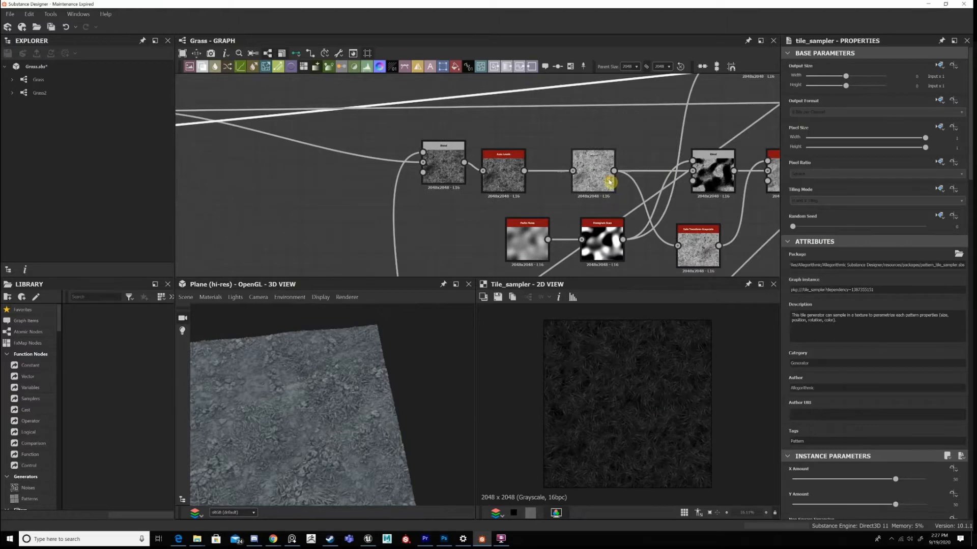
double_click(610, 181)
Preview the Subtract Blend after the Levels node in 2D and examine its grass patches up close.
middle_click_drag(692, 226, 567, 175)
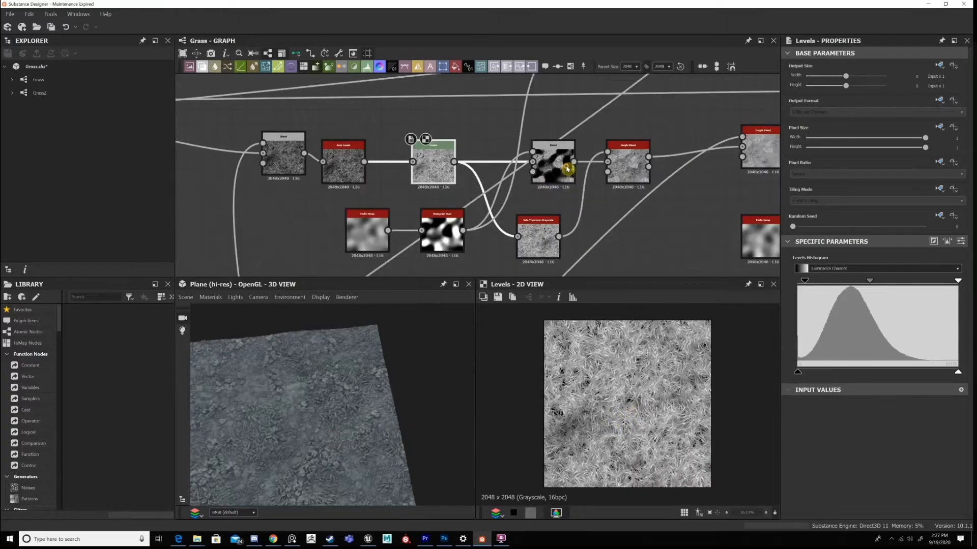
double_click(567, 169)
scroll(656, 405, "up", 1)
scroll(702, 399, "up", 1)
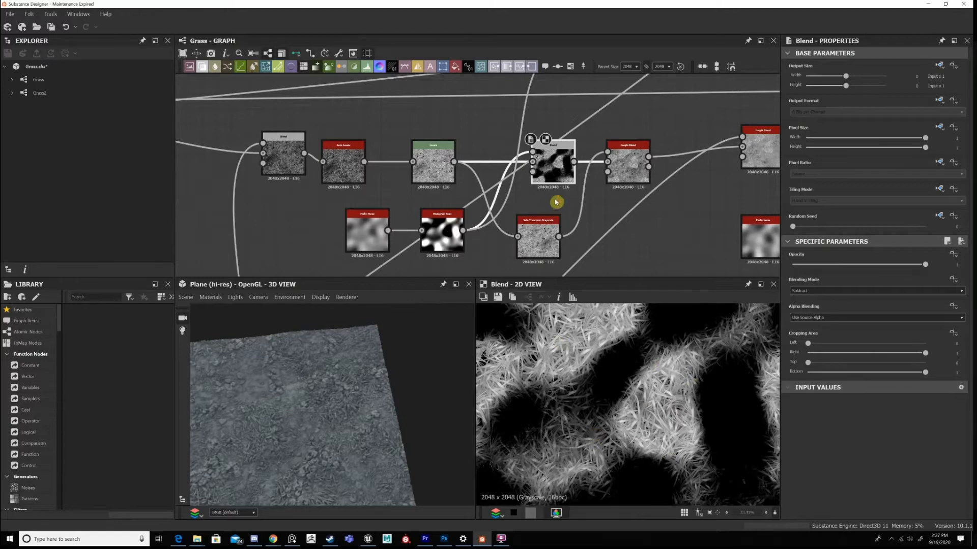
Compare the Height Blend after the Subtract Blend with the Safe Transform Grayscale that feeds it in the 2D preview.
scroll(580, 133, "down", 2)
double_click(594, 133)
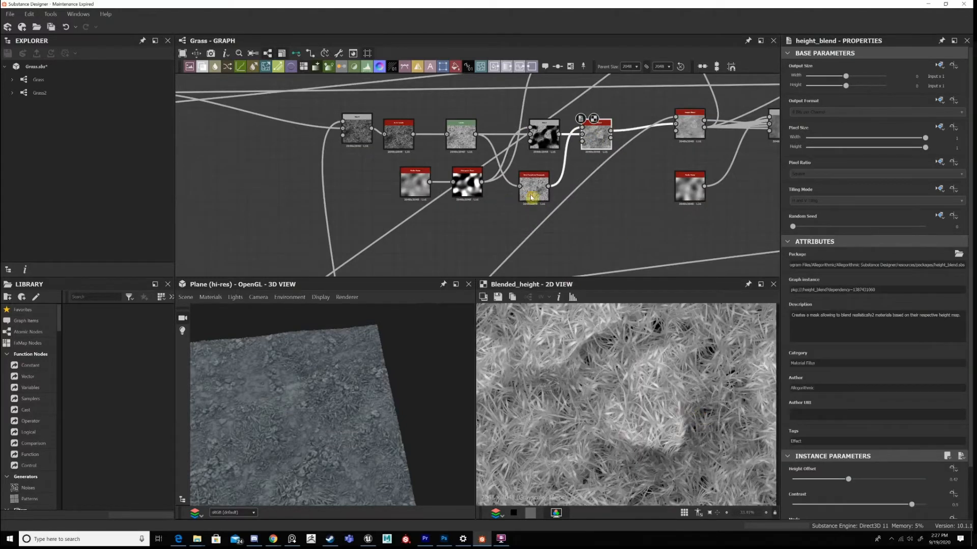
left_click_drag(532, 197, 552, 210)
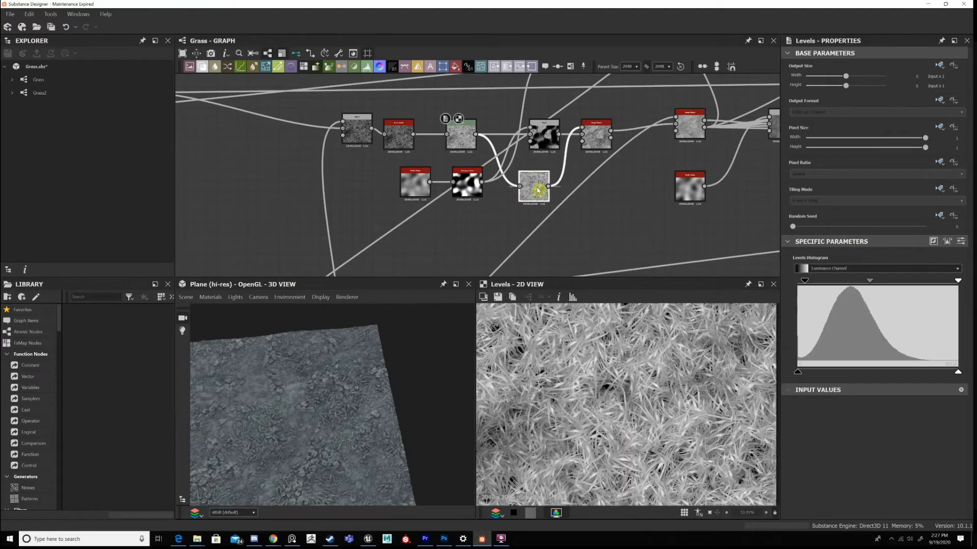
double_click(538, 190)
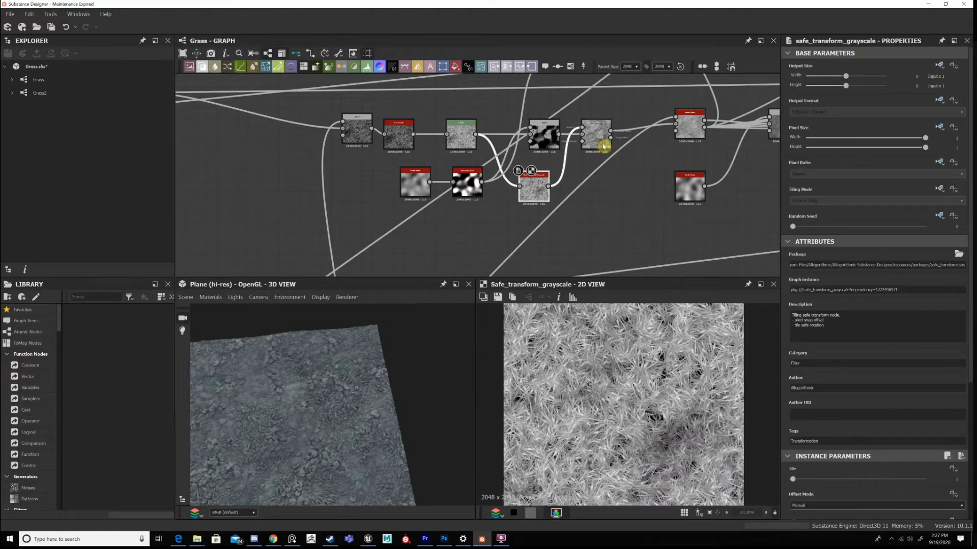
double_click(603, 147)
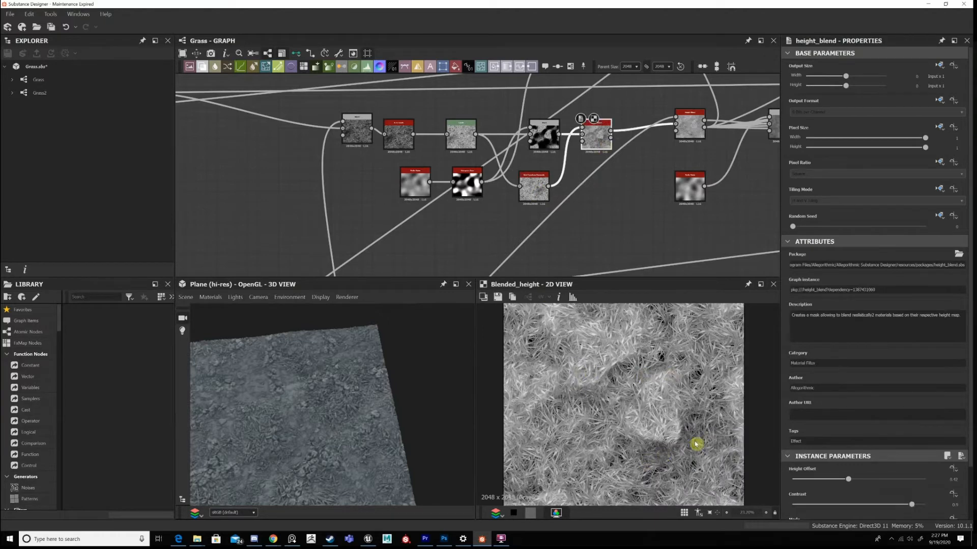
Try feeding the second Height Blend of the grass chain directly into the Final Blend/ Height node and view the 3D plane.
middle_click_drag(601, 157, 437, 191)
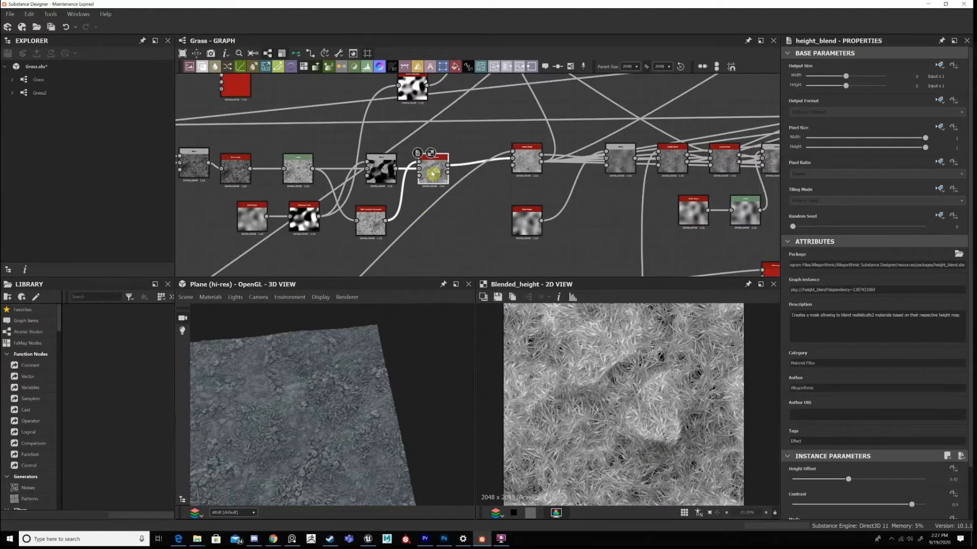
left_click(446, 166)
middle_click_drag(697, 194, 358, 175)
middle_click_drag(604, 198, 438, 181)
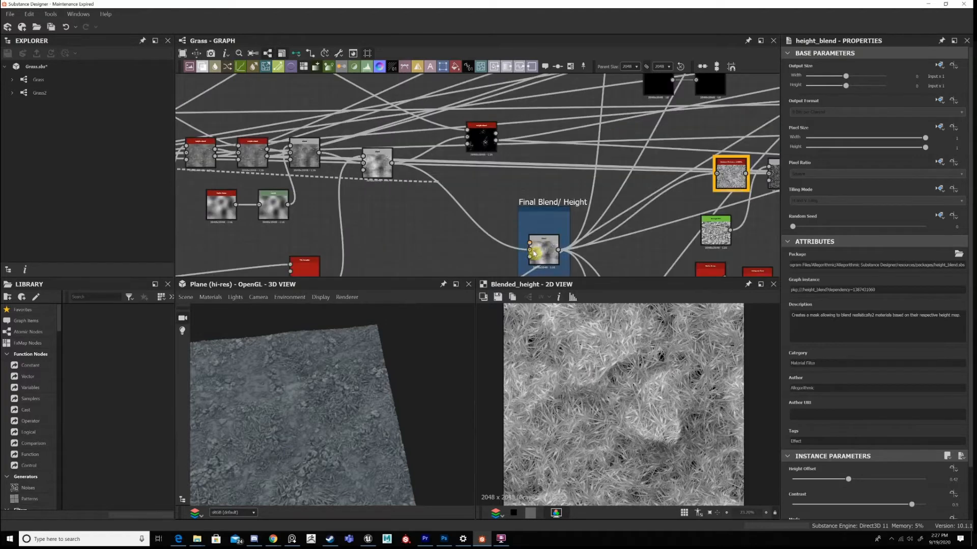
left_click(531, 251)
middle_click_drag(324, 201, 609, 229)
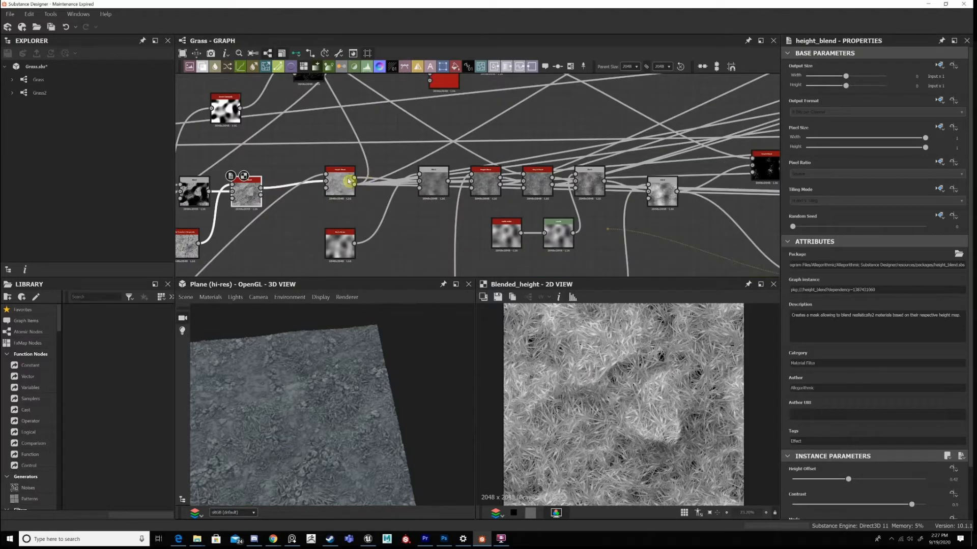
left_click(354, 184)
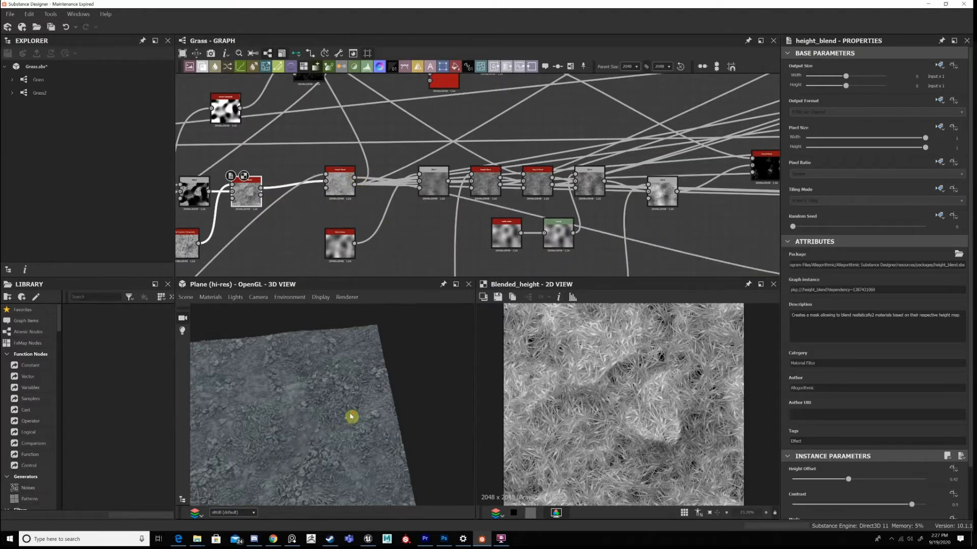
scroll(328, 406, "up", 5)
Trace the second Height Blend's links along the chain, and undo its direct connection to the Final Blend/ Height node.
left_click(331, 195)
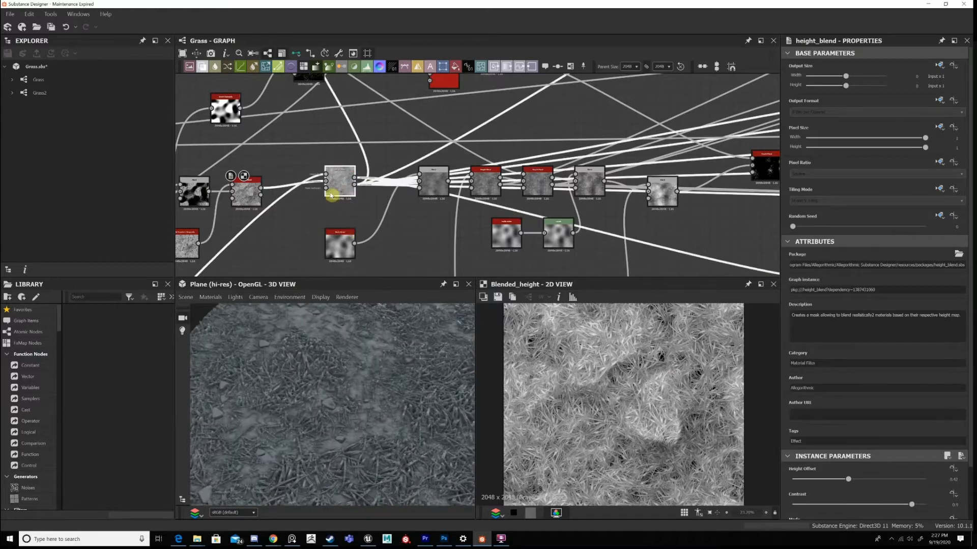
left_click_drag(330, 194, 320, 197)
middle_click_drag(253, 185, 318, 172)
left_click_drag(330, 176, 585, 184)
middle_click_drag(655, 197, 516, 185)
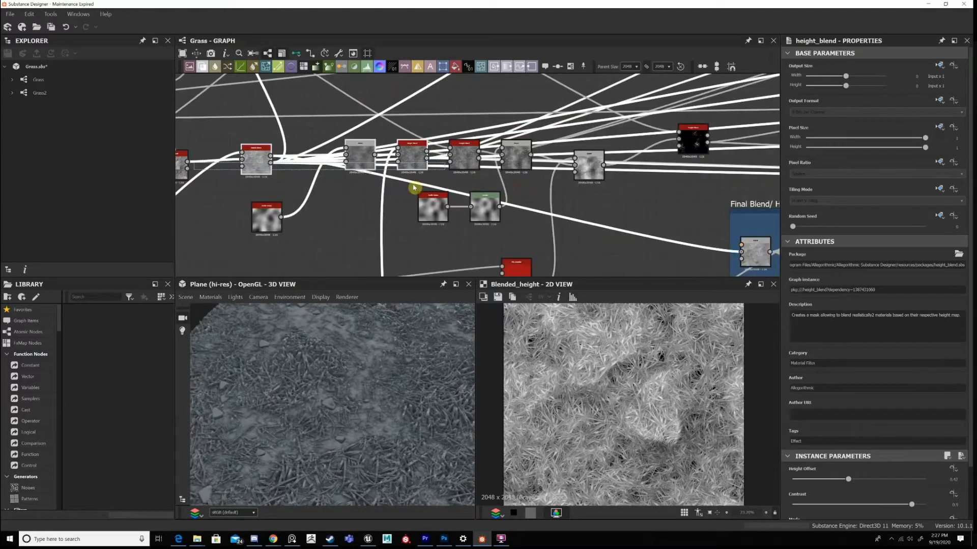
middle_click_drag(278, 169, 307, 177)
key("ctrl+z")
key("ctrl+z")
Connect the Height Blend right after the Subtract Blend directly to the Final Blend/ Height node.
left_click(218, 169)
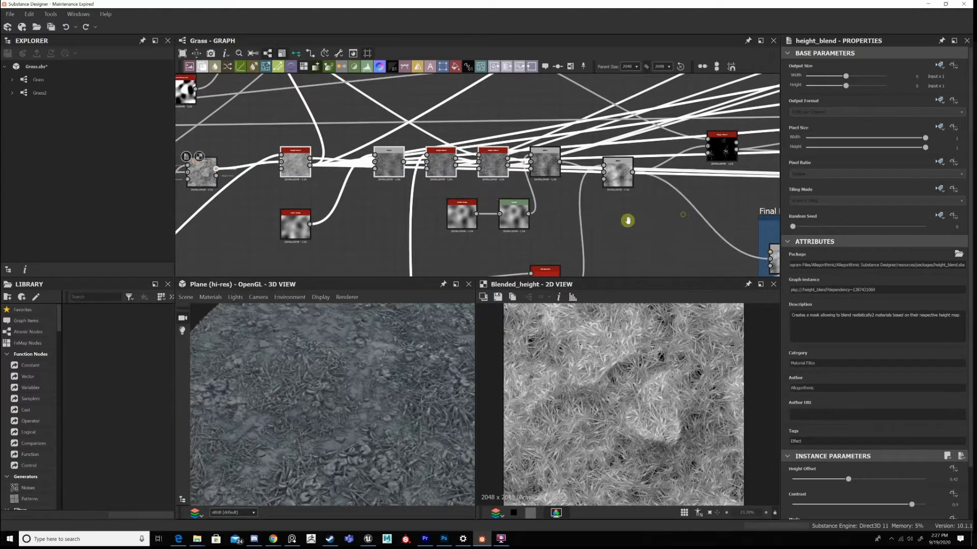
middle_click_drag(752, 242, 646, 234)
left_click(665, 253)
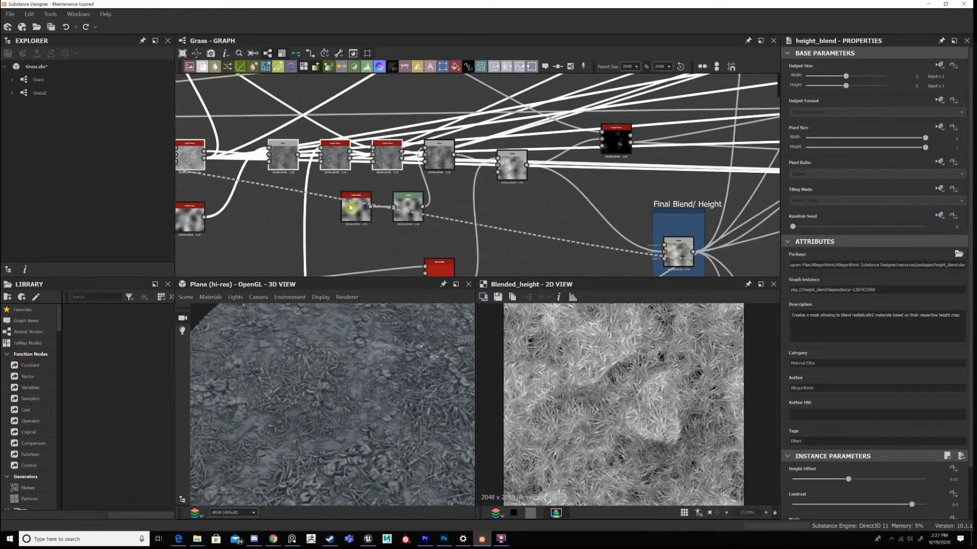
middle_click_drag(182, 179, 416, 189)
left_click(340, 174)
middle_click_drag(606, 174, 596, 173)
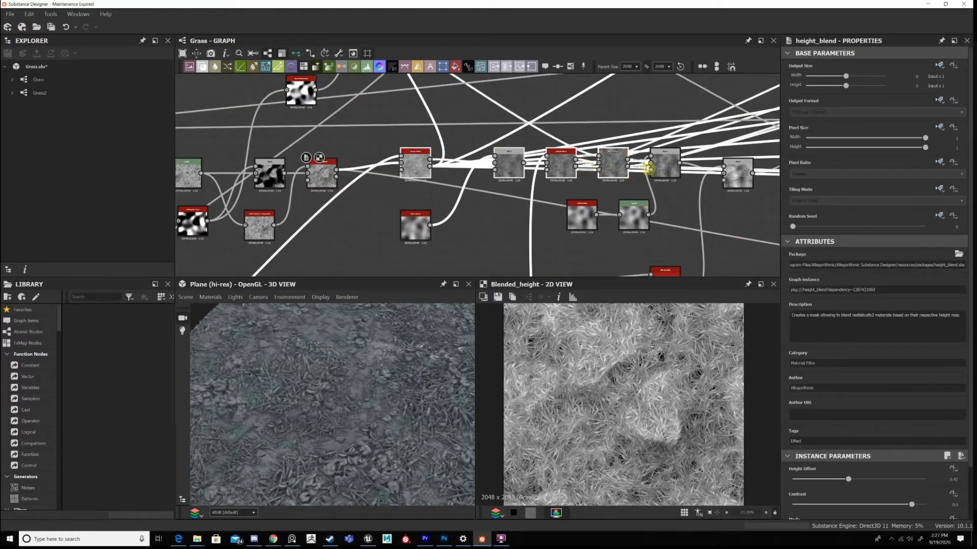
middle_click_drag(740, 154, 644, 128)
left_click_drag(649, 143, 648, 112)
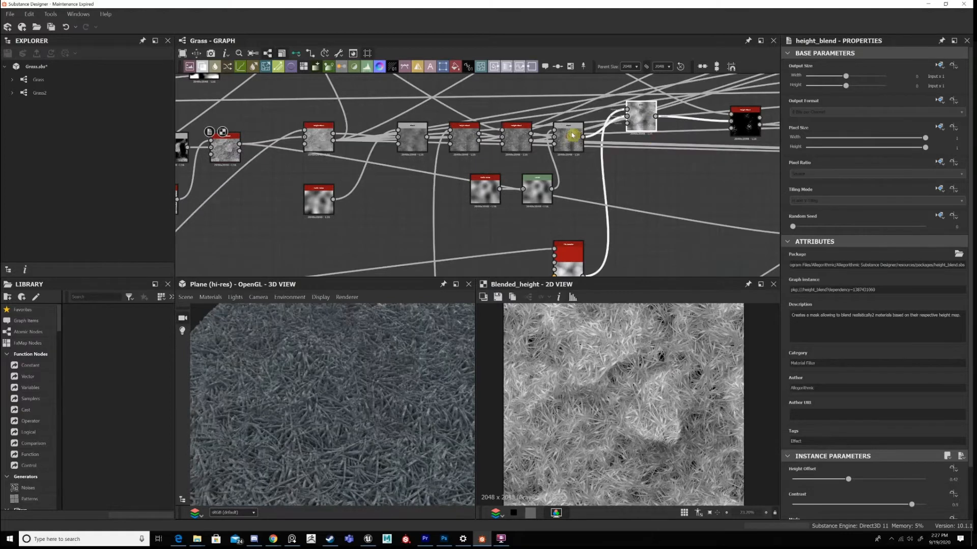
Check the Overlay Blend's parameters and examine the displaced grass on the 3D plane up close and from low angles.
left_click(572, 135)
middle_click_drag(264, 173, 442, 144)
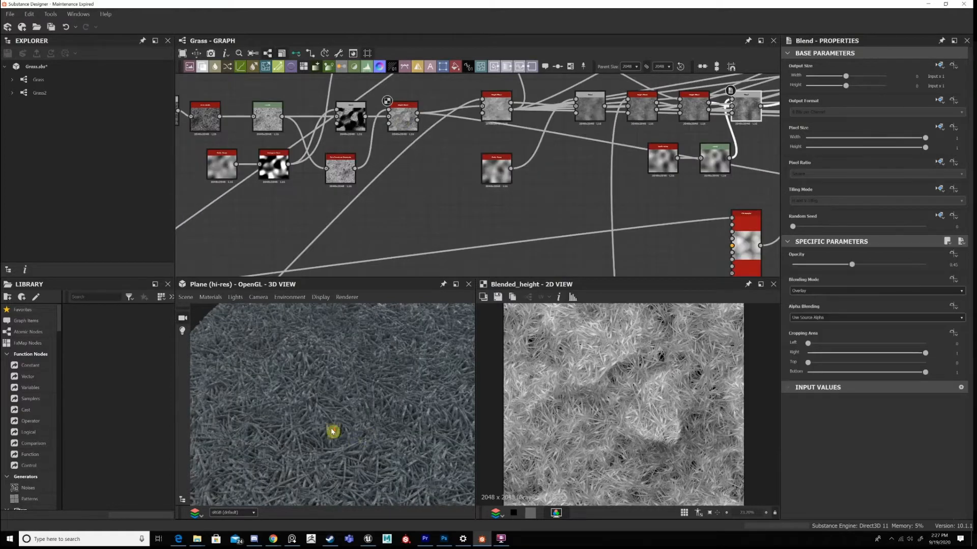
scroll(356, 406, "up", 2)
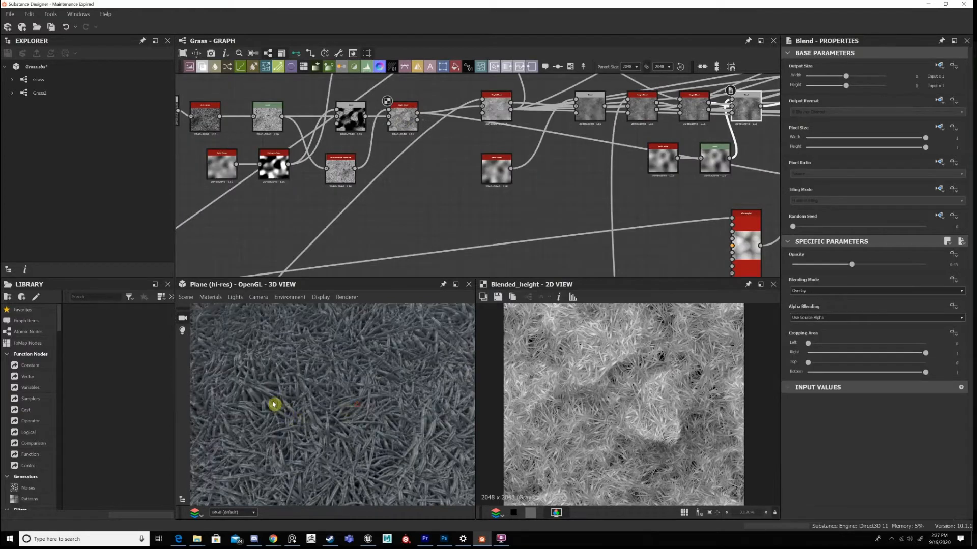
left_click_drag(274, 405, 224, 375)
left_click_drag(336, 445, 351, 457)
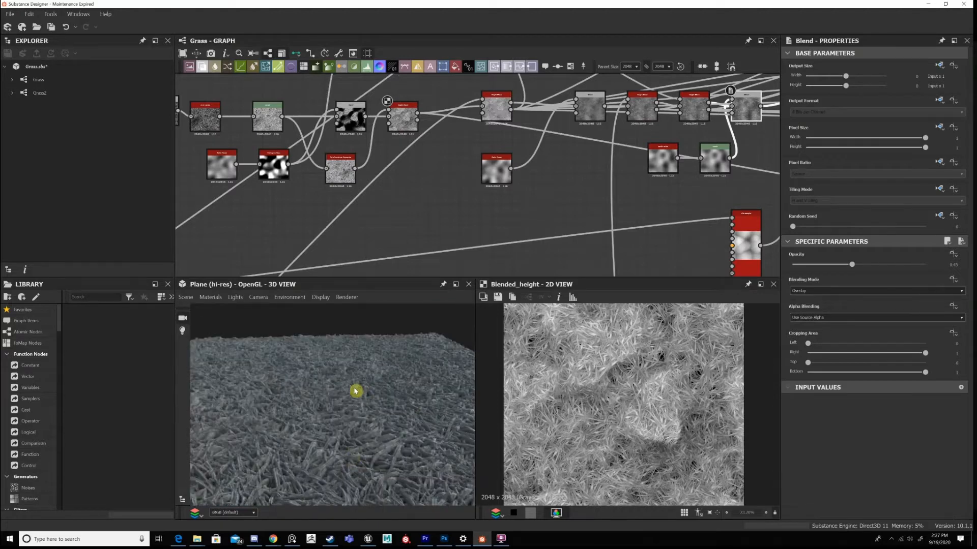
left_click_drag(355, 392, 348, 439)
scroll(349, 412, "up", 2)
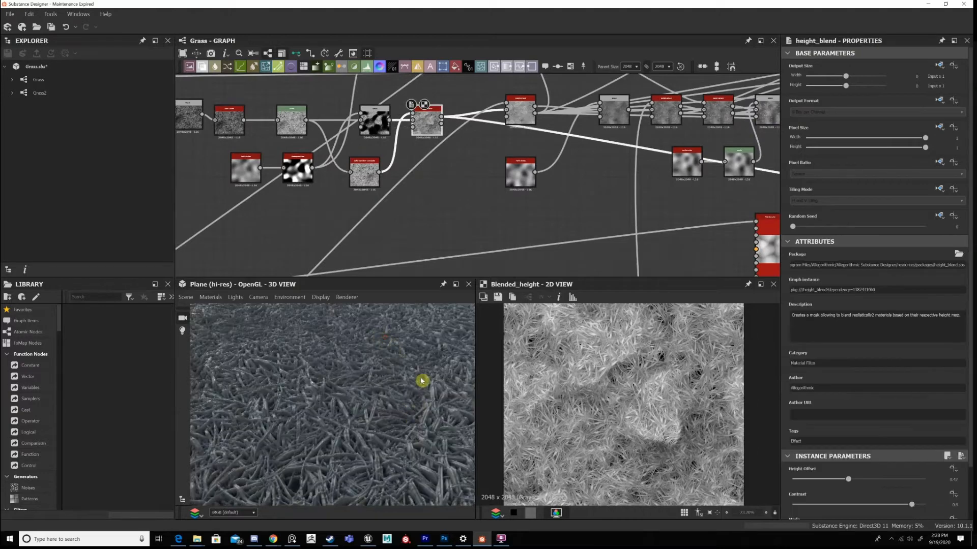
left_click_drag(423, 384, 400, 441)
left_click_drag(440, 366, 361, 439)
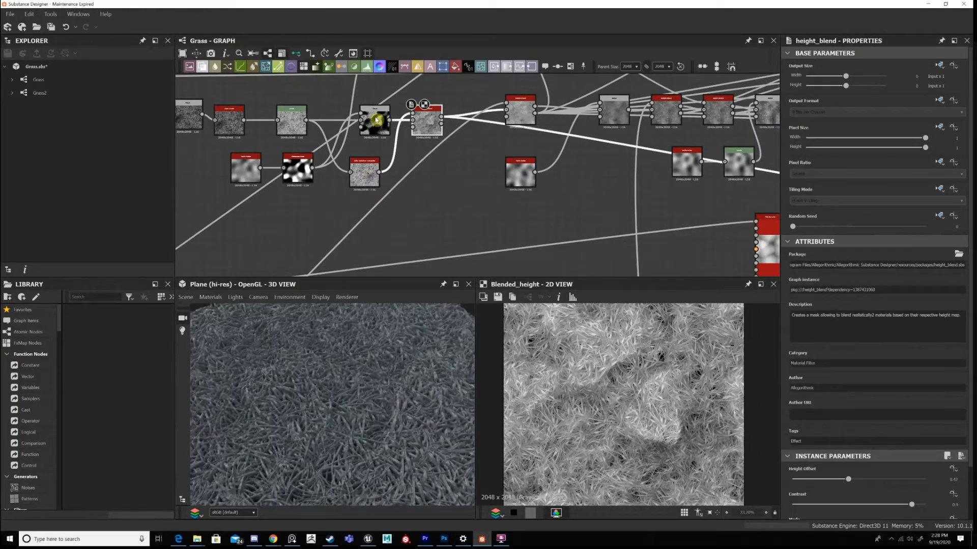
Preview the Safe Transform Grayscale and the Subtract Blend in 2D, and review the whole 3D plane.
left_click(365, 172)
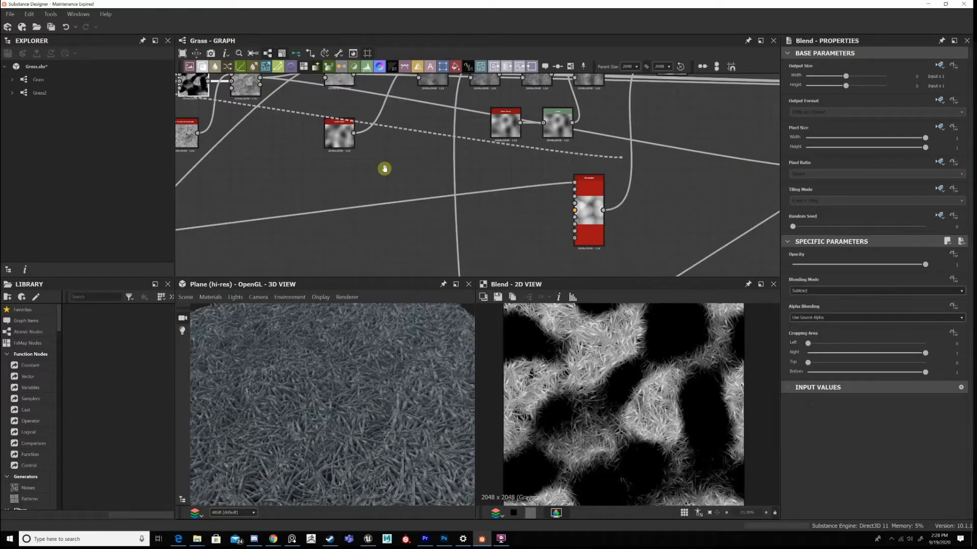
middle_click_drag(384, 168, 114, 156)
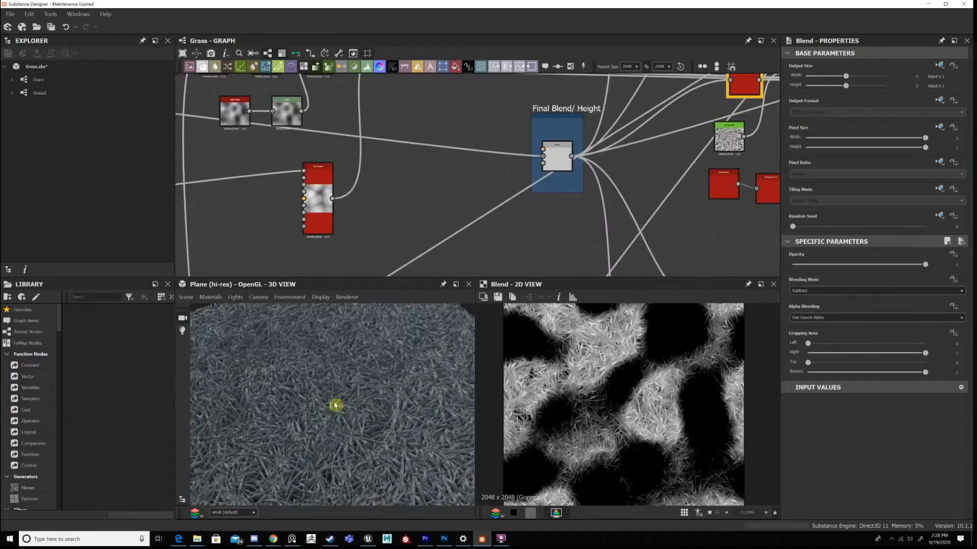
scroll(357, 402, "down", 5)
left_click_drag(362, 377, 416, 392)
scroll(323, 400, "up", 4)
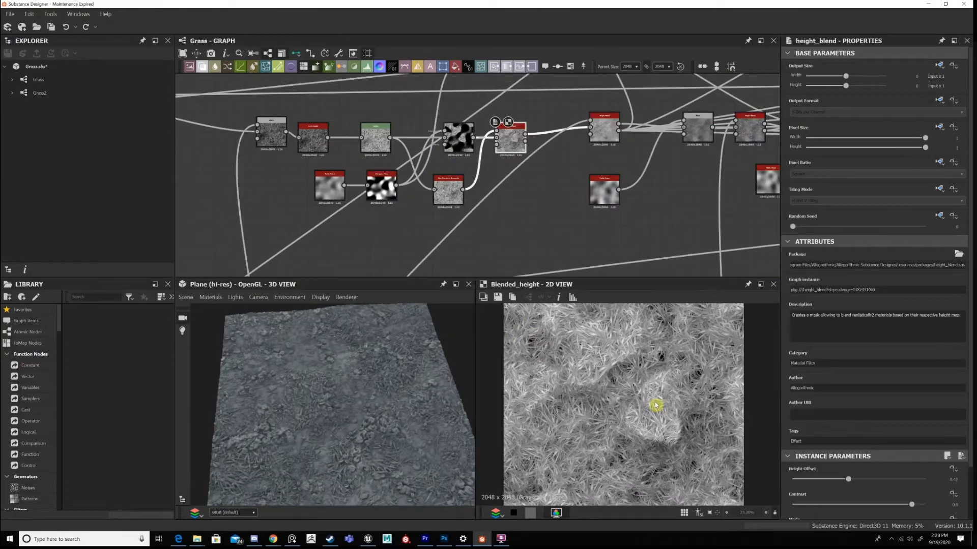
Preview the grass Height Blend in 2D again and compare it with the Subtract Blend feeding it.
scroll(655, 406, "down", 3)
scroll(585, 352, "up", 1)
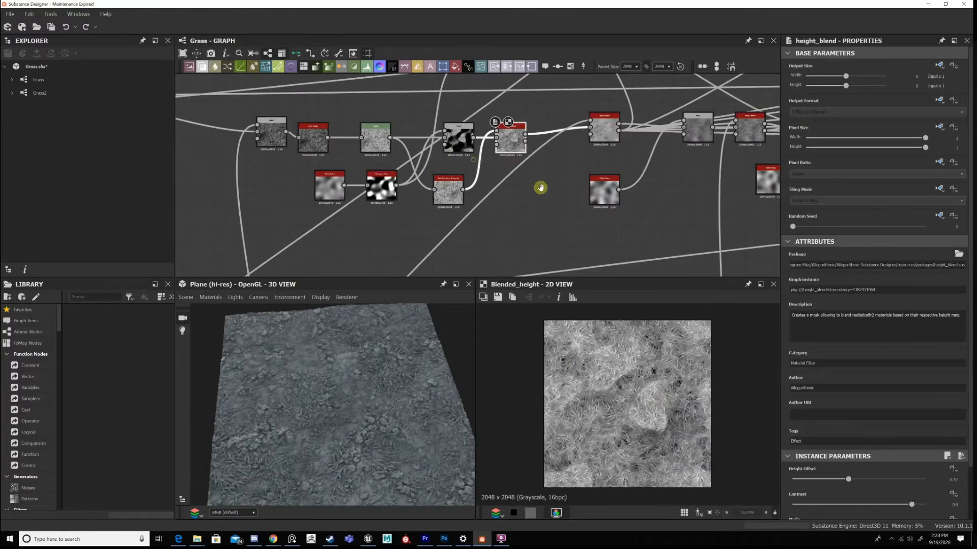
middle_click_drag(468, 138, 579, 185)
left_click(569, 184)
Preview the Perlin Noise and the Histogram Scan that supply the Subtract Blend's mask.
scroll(569, 213, "up", 2)
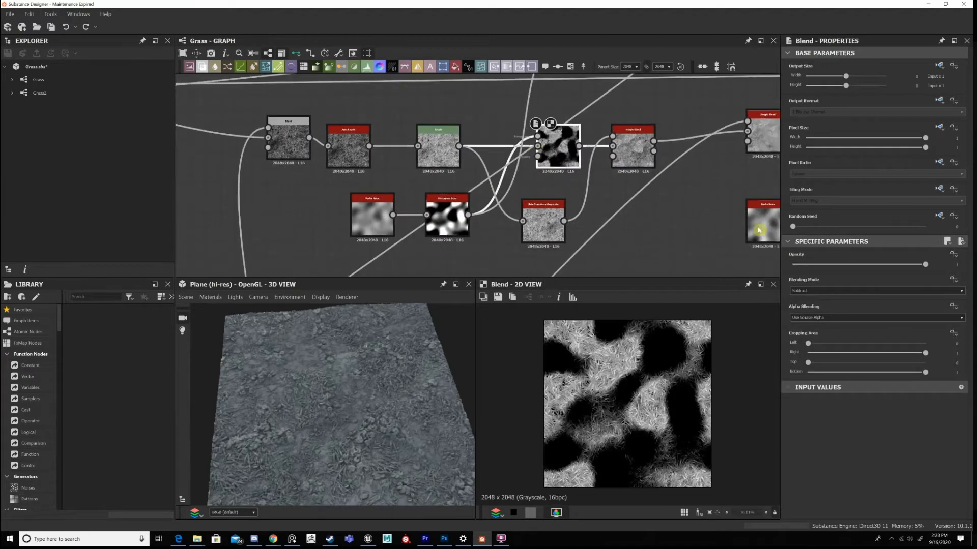
double_click(379, 218)
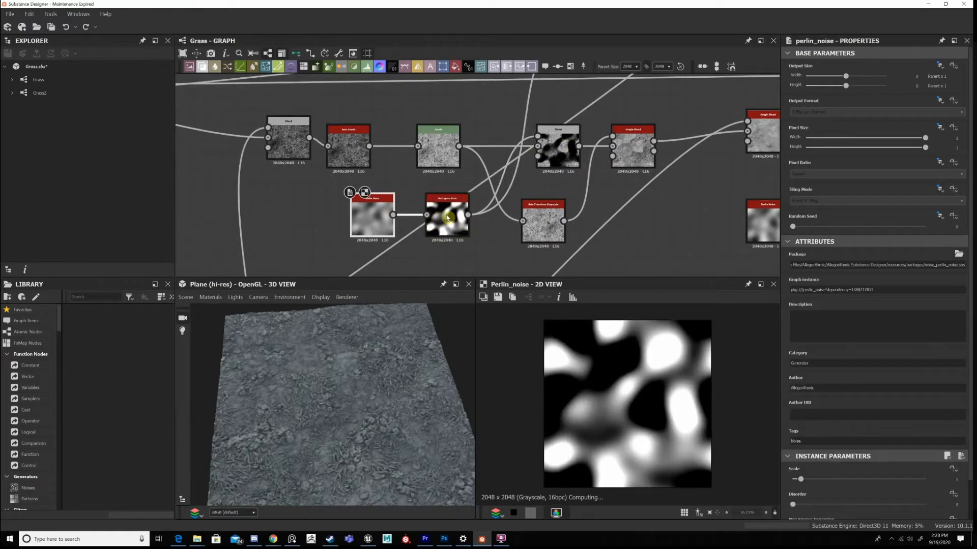
double_click(447, 217)
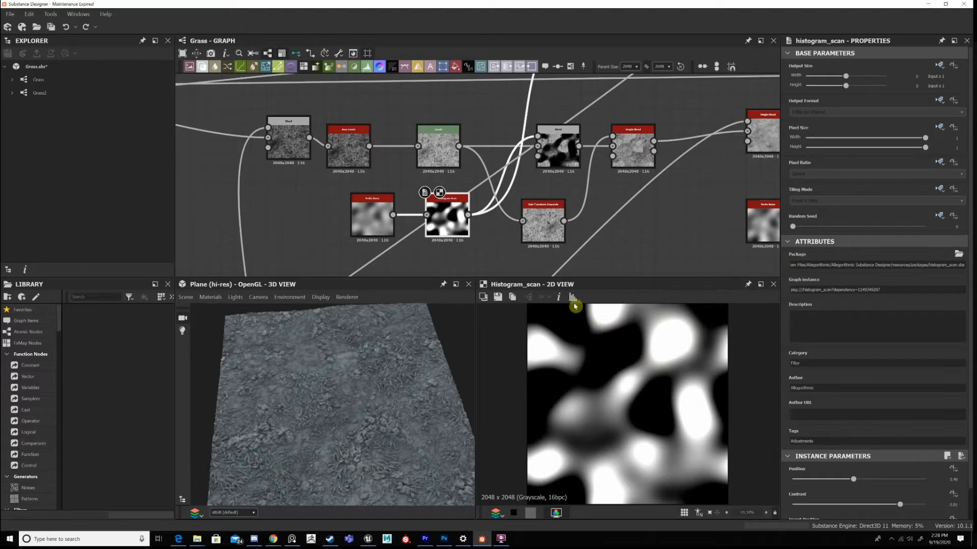
Preview the Subtract Blend in 2D and examine the edges of the masked grass patches up close.
left_click(551, 150)
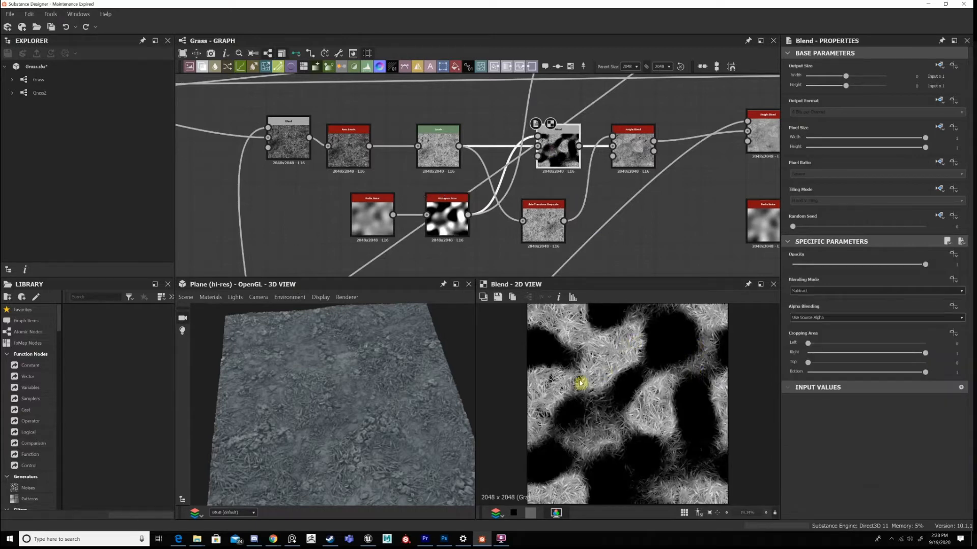
scroll(642, 443, "up", 5)
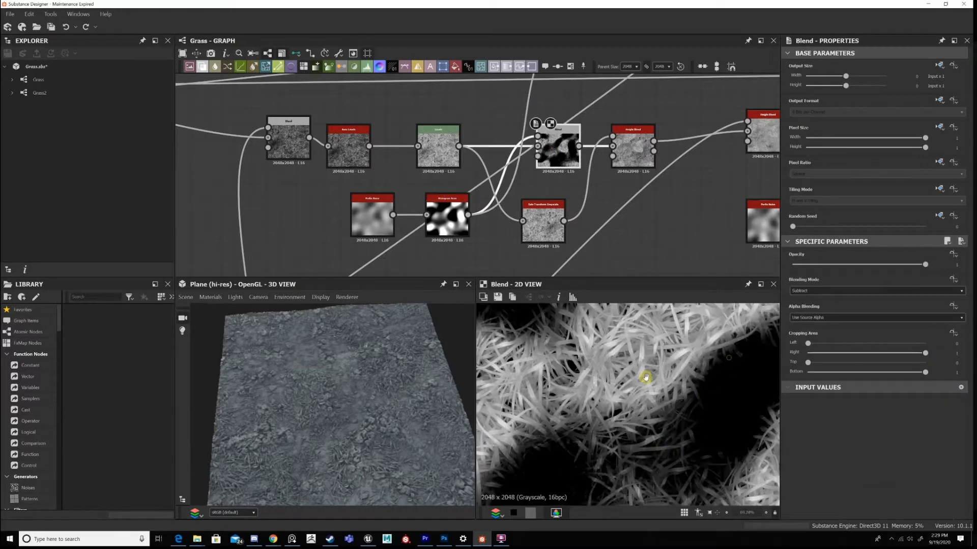
middle_click_drag(645, 377, 569, 398)
middle_click_drag(726, 351, 667, 411)
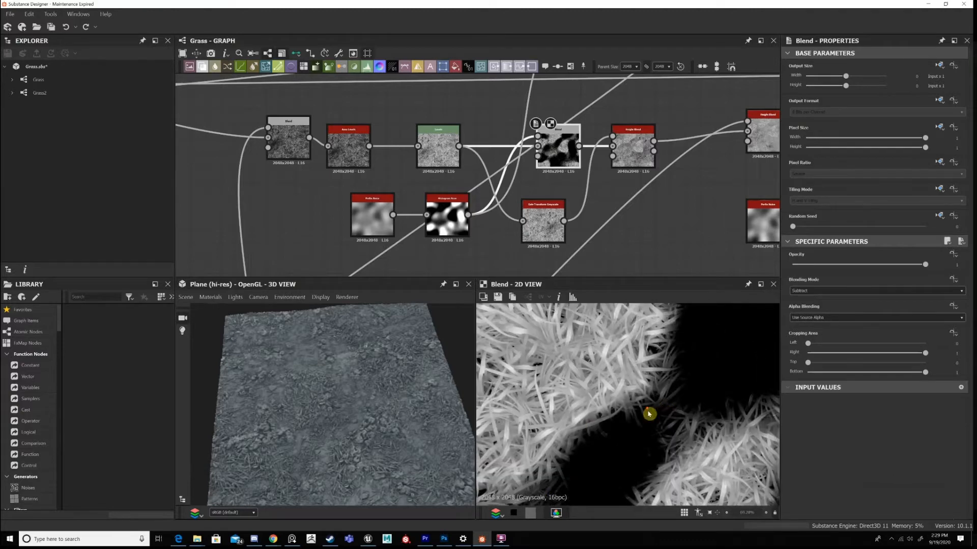
scroll(625, 405, "down", 5)
Preview the grass Height Blend in 2D and examine its blended blades up close, along with the Safe Transform Grayscale feeding it.
middle_click_drag(593, 152, 543, 187)
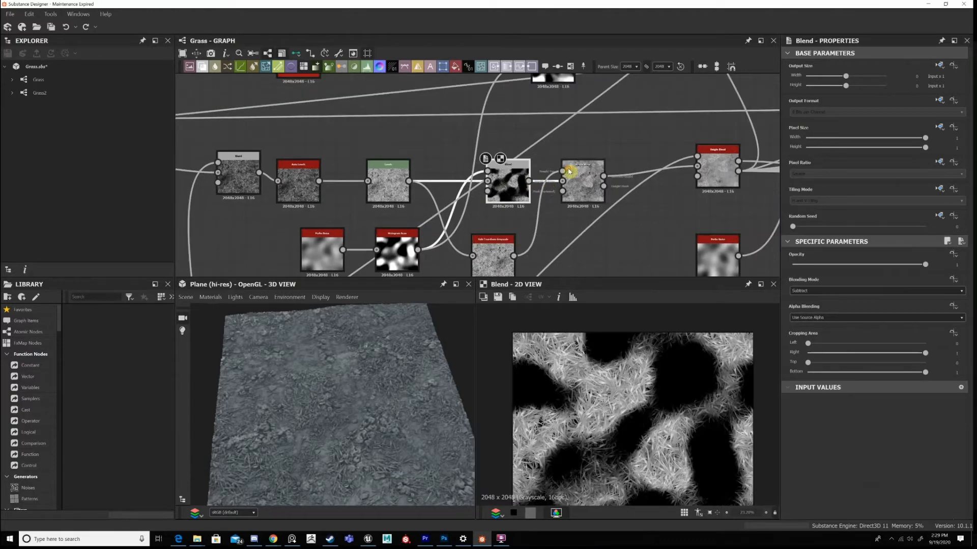
double_click(582, 180)
scroll(669, 396, "down", 1)
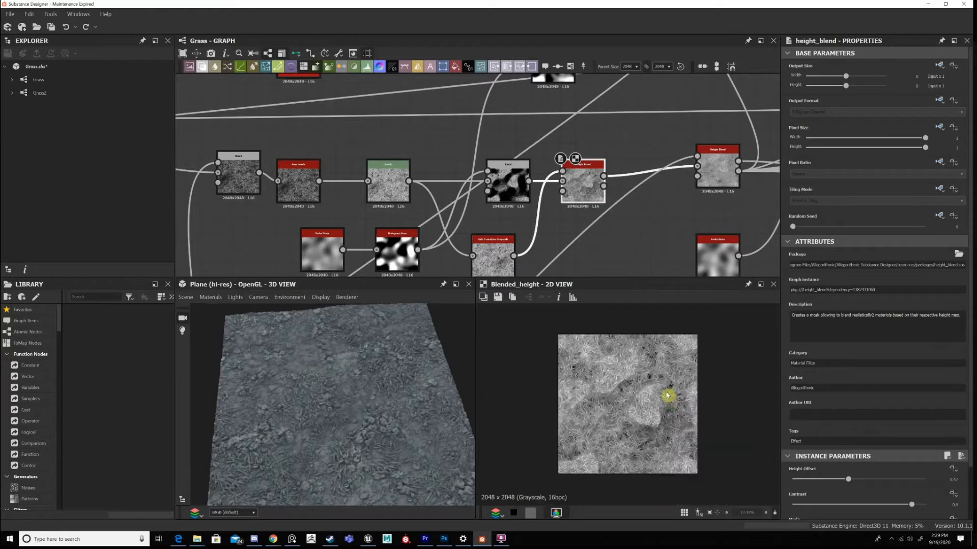
scroll(628, 399, "up", 1)
middle_click_drag(508, 267, 548, 191)
scroll(741, 443, "down", 1)
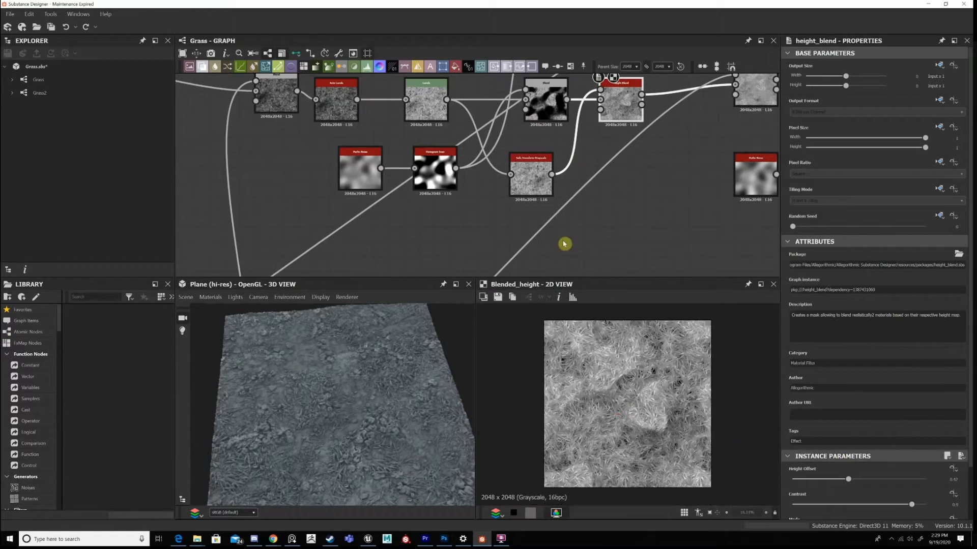
scroll(642, 394, "up", 1)
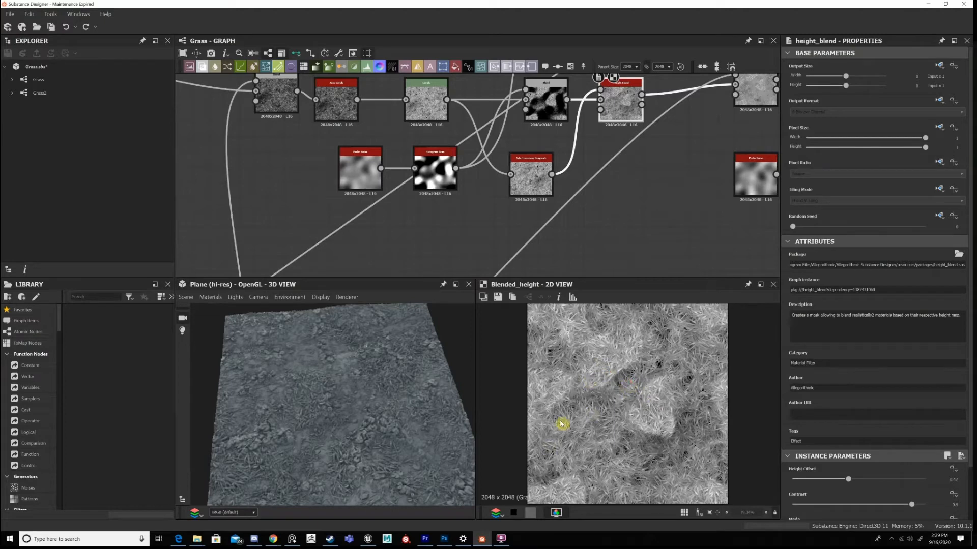
scroll(561, 424, "up", 10)
scroll(642, 368, "down", 2)
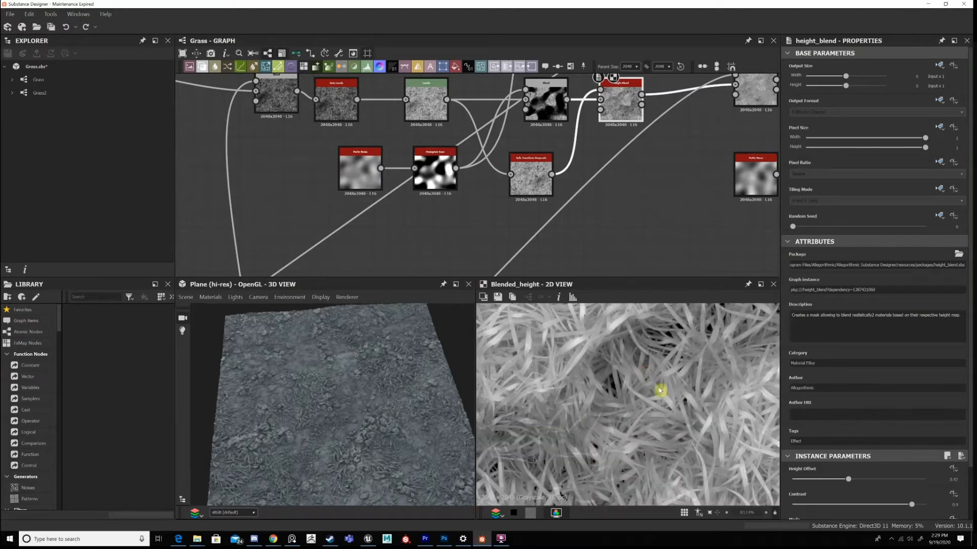
scroll(942, 463, "down", 2)
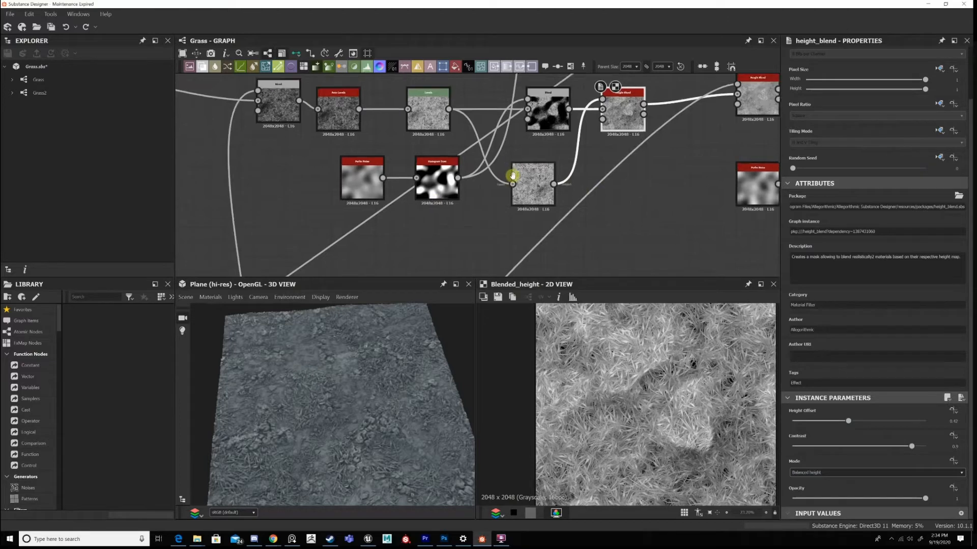
Preview the Subtract Blend in 2D again and review the nodes connected around it.
scroll(539, 196, "up", 2)
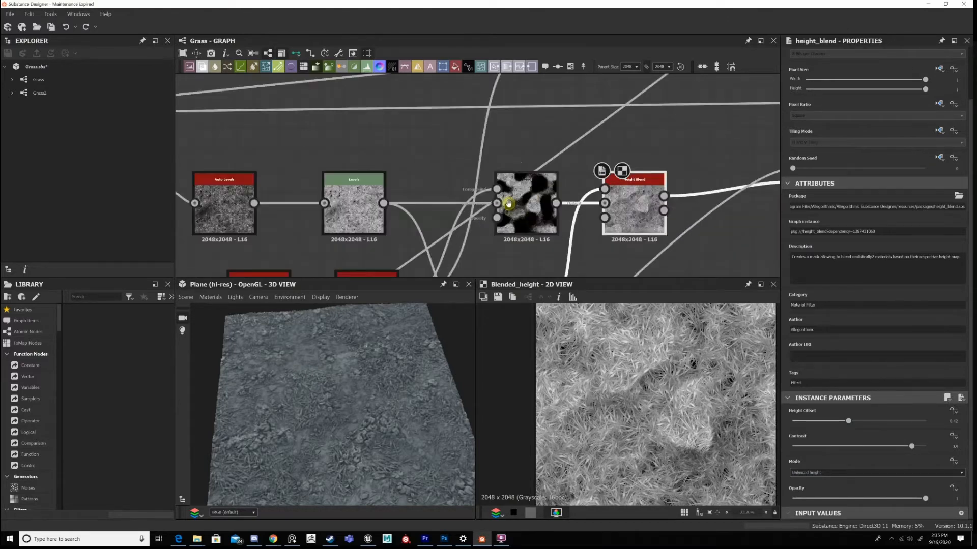
double_click(511, 201)
scroll(642, 249, "down", 1)
middle_click_drag(644, 250, 642, 171)
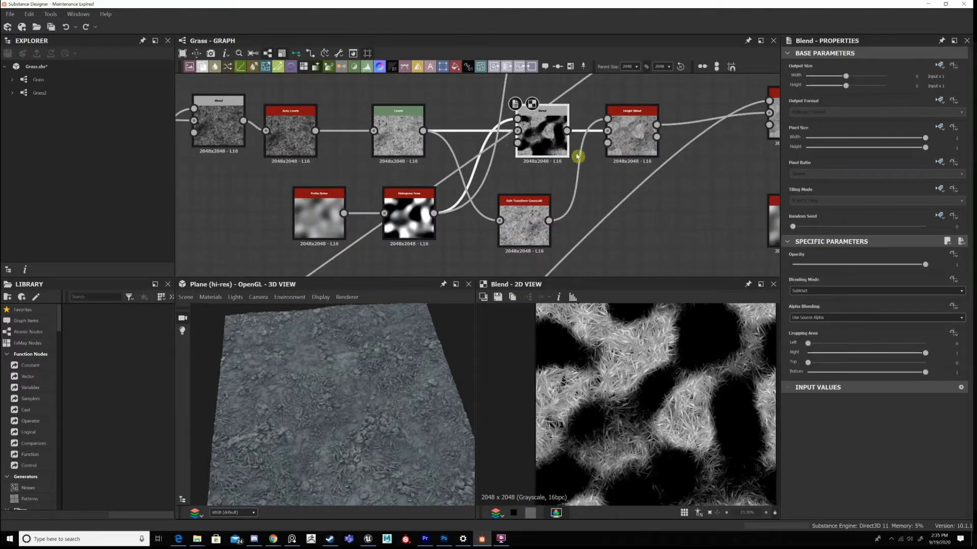
Return the 2D preview to the grass Height Blend and inspect its raised and lowered areas up close.
double_click(617, 140)
scroll(616, 140, "down", 2)
middle_click_drag(615, 141, 591, 119)
scroll(702, 411, "down", 2)
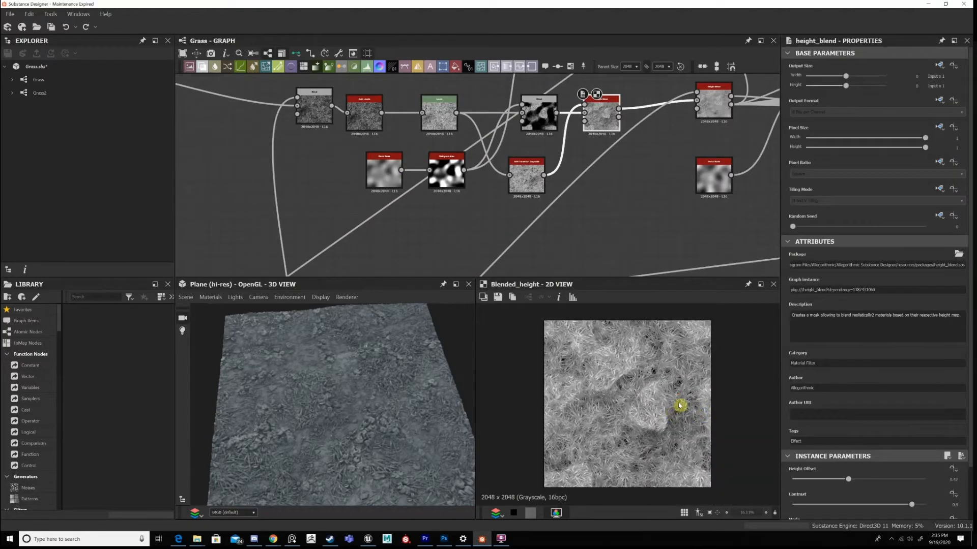
scroll(664, 415, "up", 1)
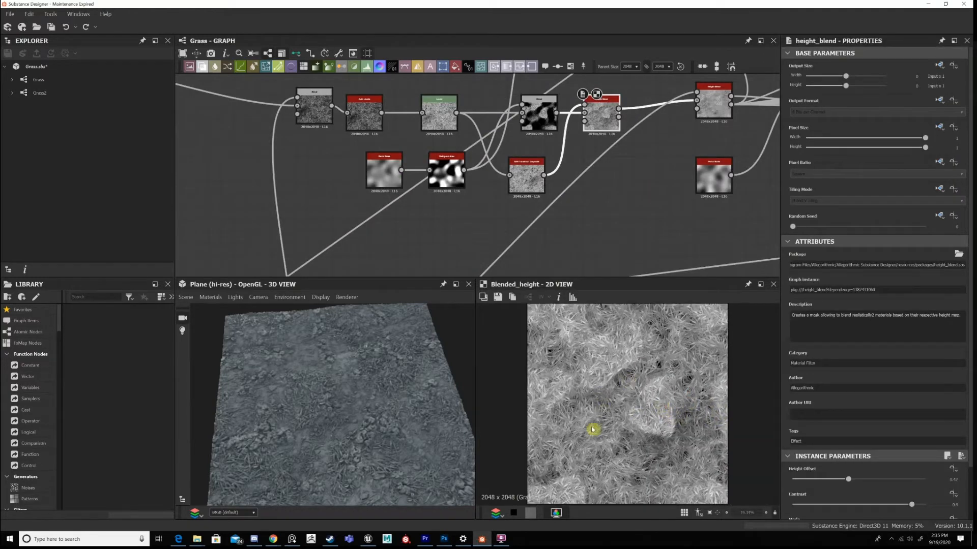
scroll(626, 386, "up", 1)
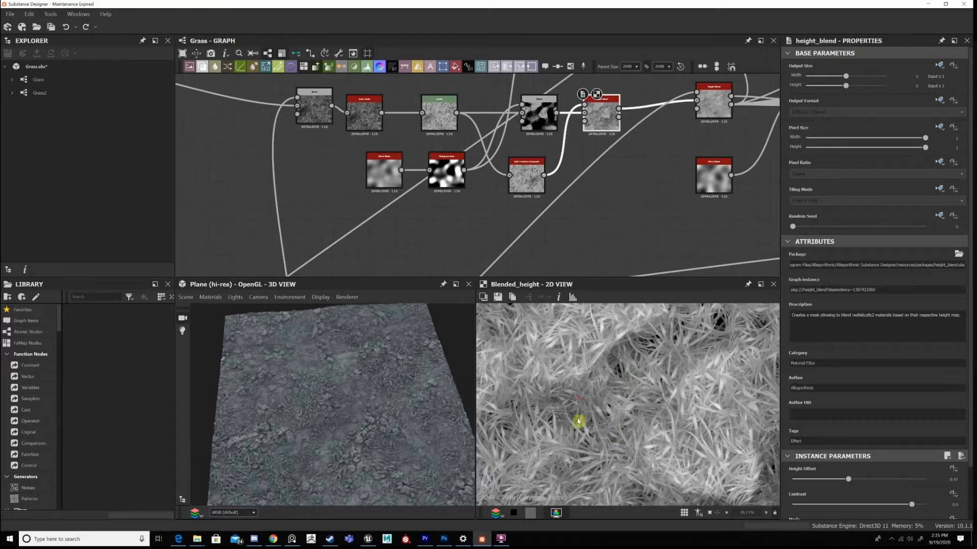
scroll(619, 390, "down", 2)
scroll(623, 395, "up", 1)
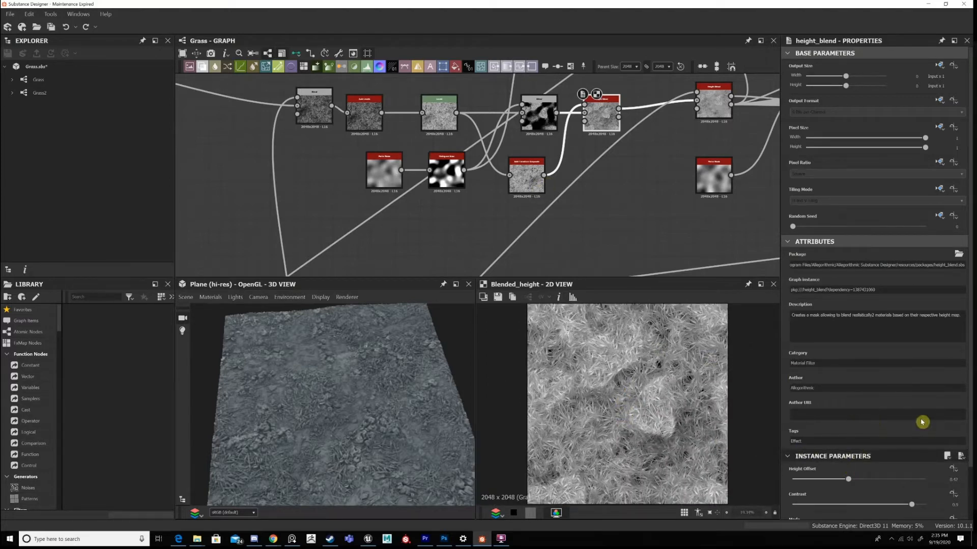
Check the grass Height Blend's Height Offset and Contrast parameters against its 2D preview.
scroll(947, 421, "down", 2)
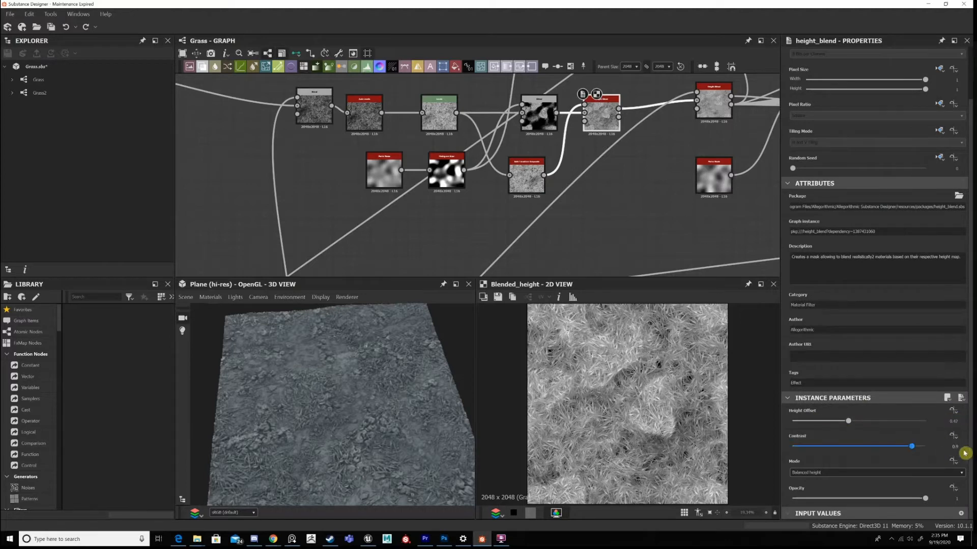
scroll(934, 450, "up", 1)
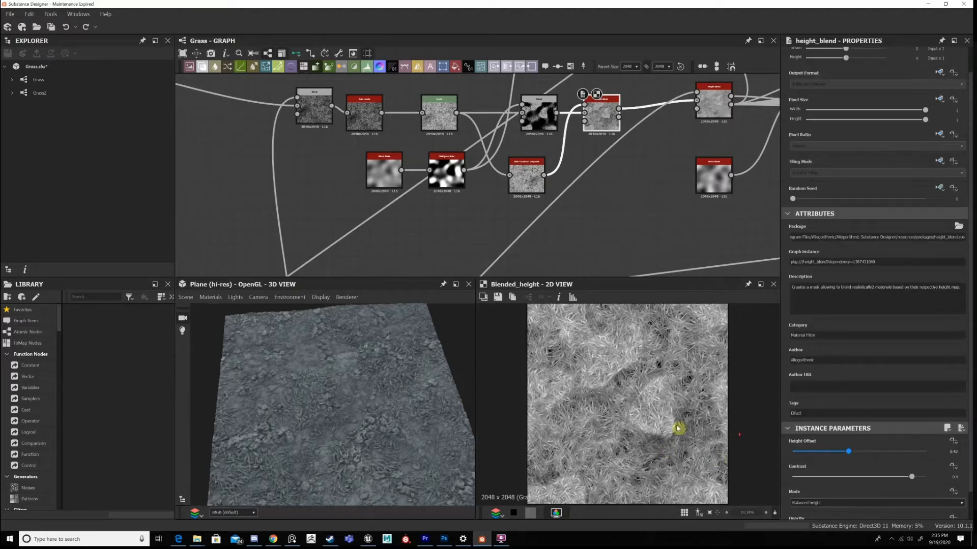
scroll(669, 425, "down", 2)
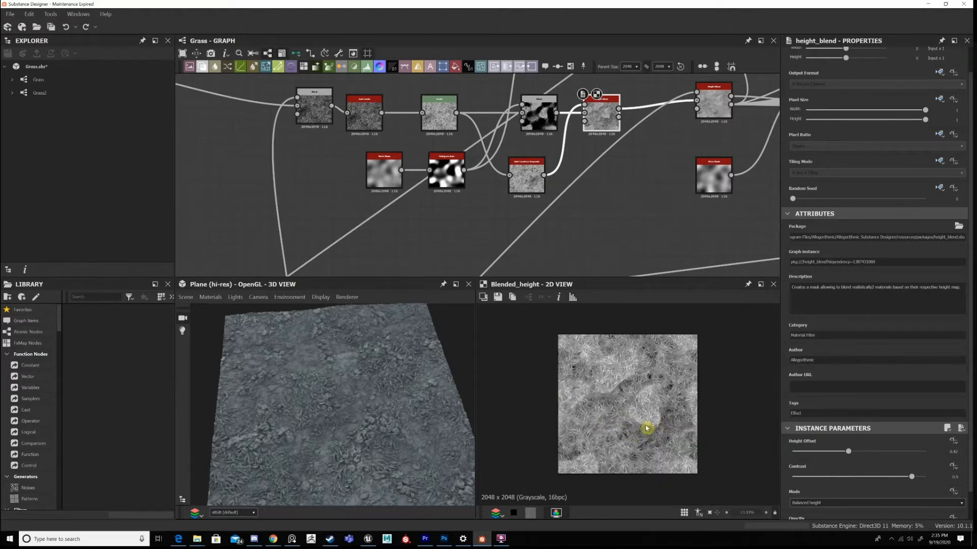
scroll(669, 424, "up", 2)
scroll(670, 418, "down", 1)
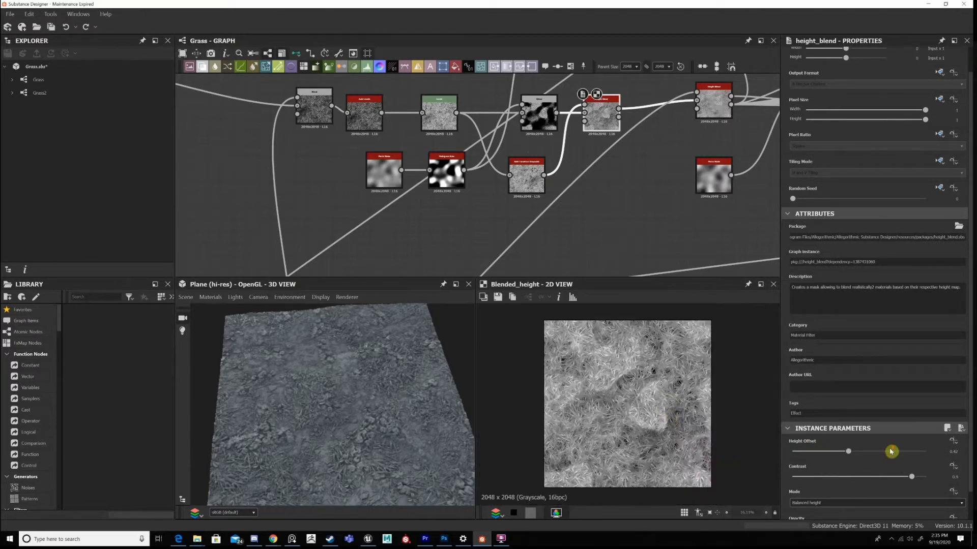
scroll(892, 451, "down", 1)
Follow the grass Height Blend's output and preview the next Height Blend in the chain in 2D.
middle_click_drag(618, 168, 579, 268)
scroll(447, 111, "down", 2)
middle_click_drag(447, 110, 512, 200)
middle_click_drag(738, 193, 584, 121)
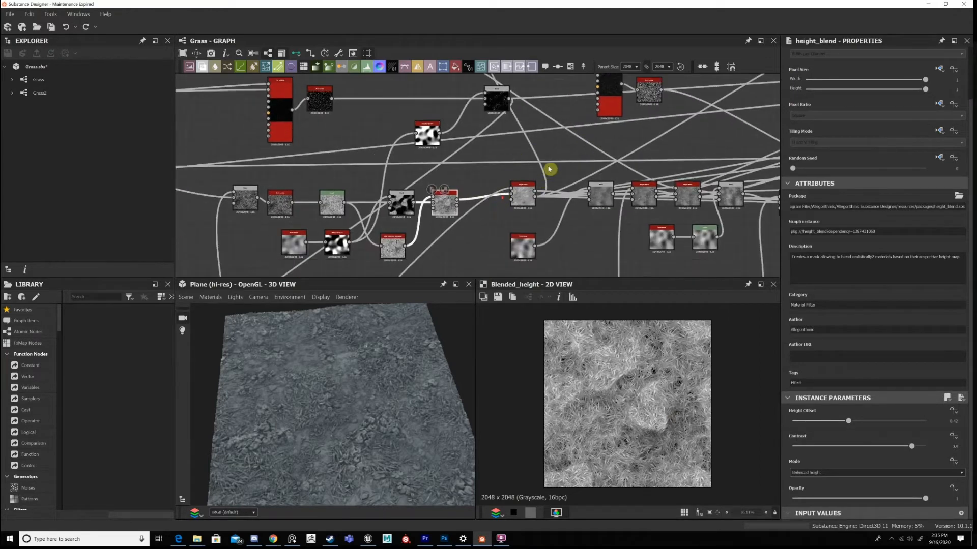
middle_click_drag(523, 209, 544, 188)
scroll(543, 189, "up", 1)
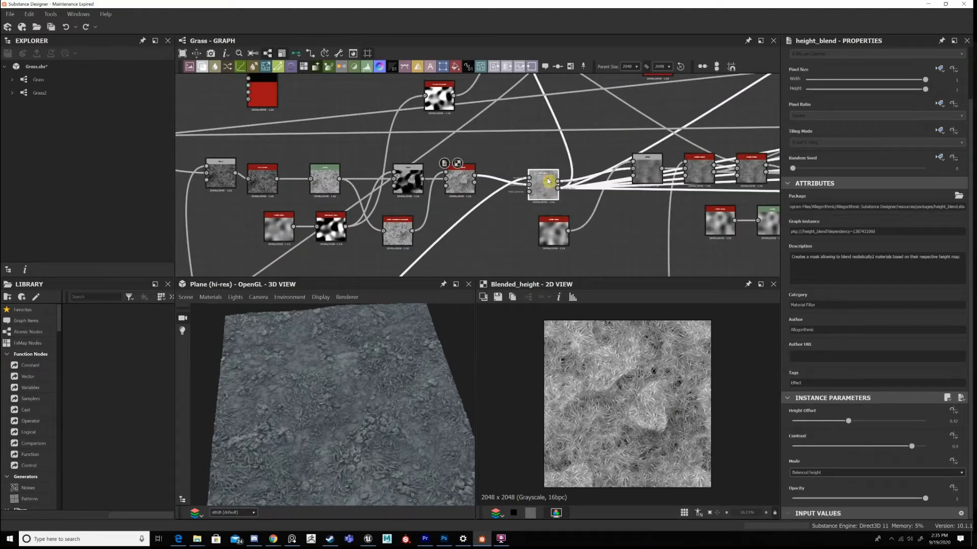
Trace the second Height Blend's other input and preview the Max (Lighten) Blend at the end of the ground chain.
scroll(548, 180, "up", 2)
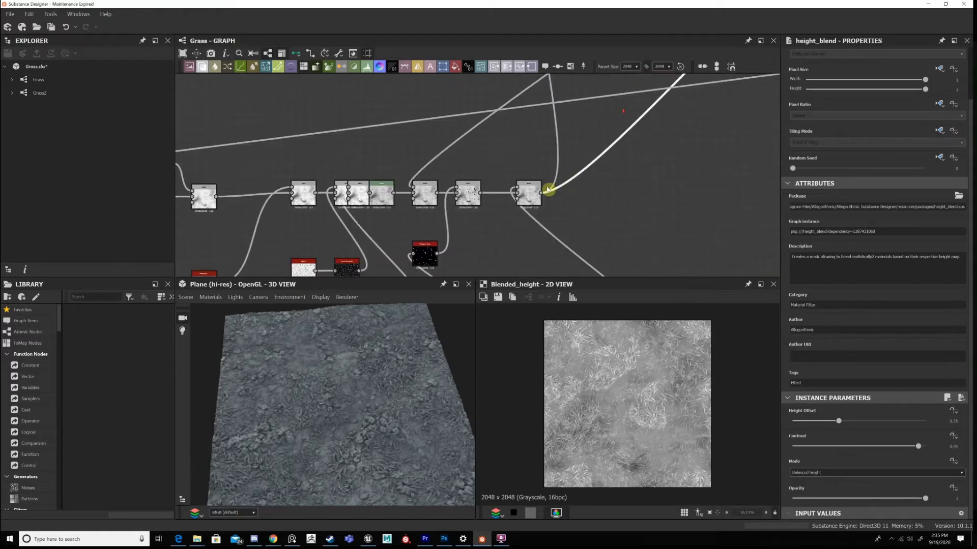
scroll(548, 189, "up", 4)
middle_click_drag(636, 81, 541, 159)
scroll(524, 191, "down", 1)
middle_click_drag(493, 208, 577, 116)
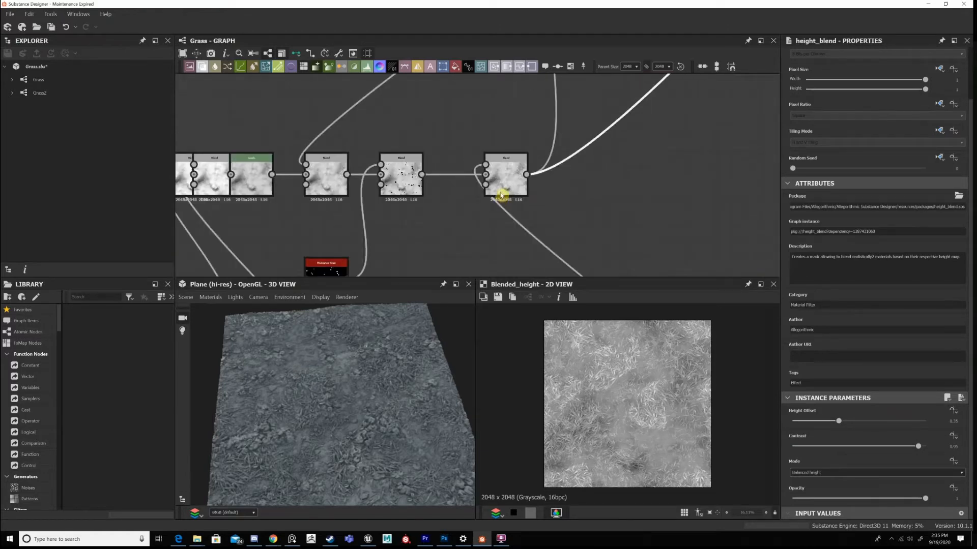
double_click(501, 195)
scroll(501, 195, "up", 2)
scroll(649, 392, "up", 2)
scroll(649, 387, "down", 1)
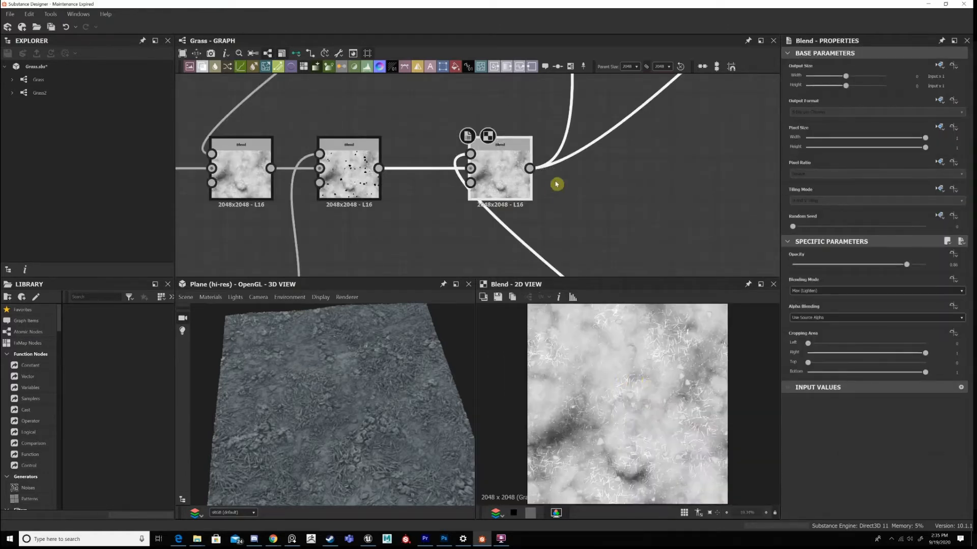
Select the two parallel node rows below the ground chain with their shared sampler and move them left in the graph.
scroll(648, 151, "down", 7)
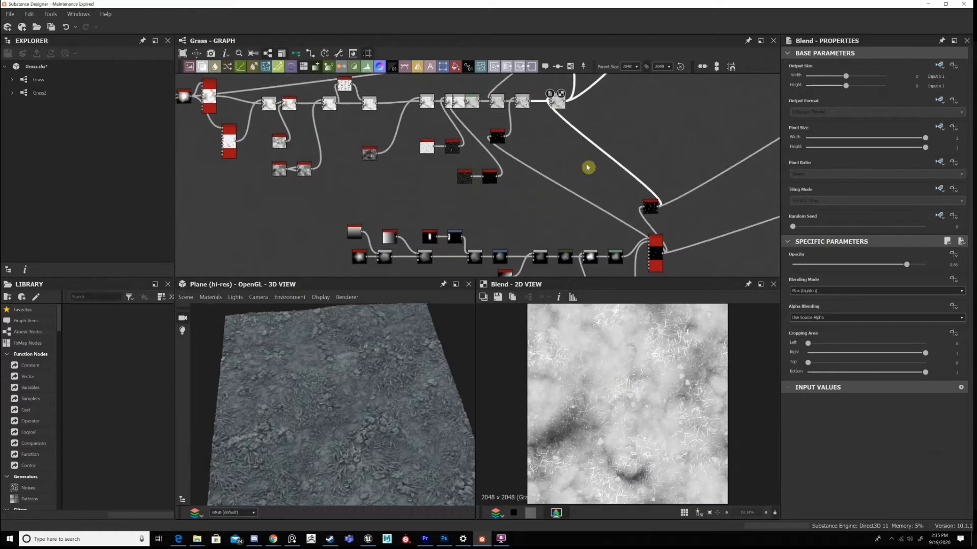
scroll(588, 168, "down", 4)
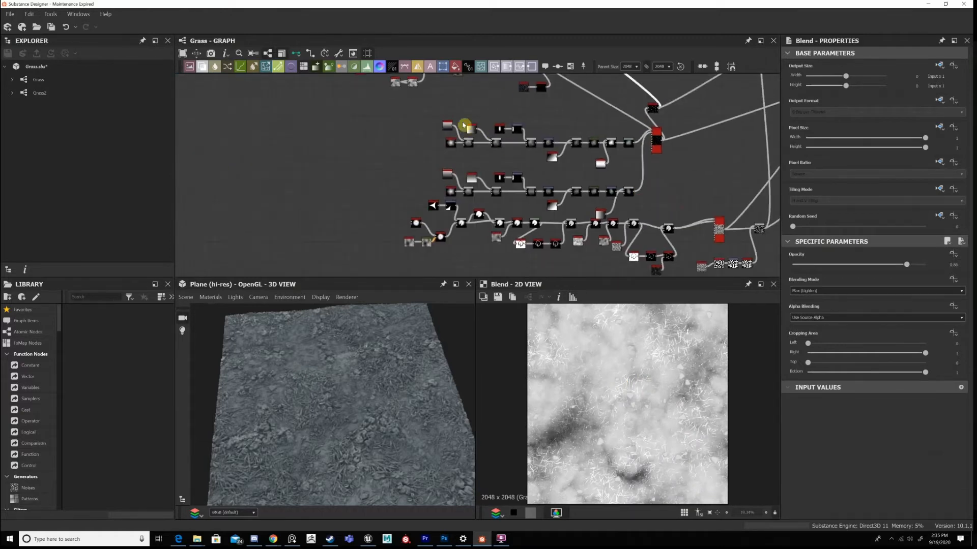
left_click_drag(412, 124, 671, 199)
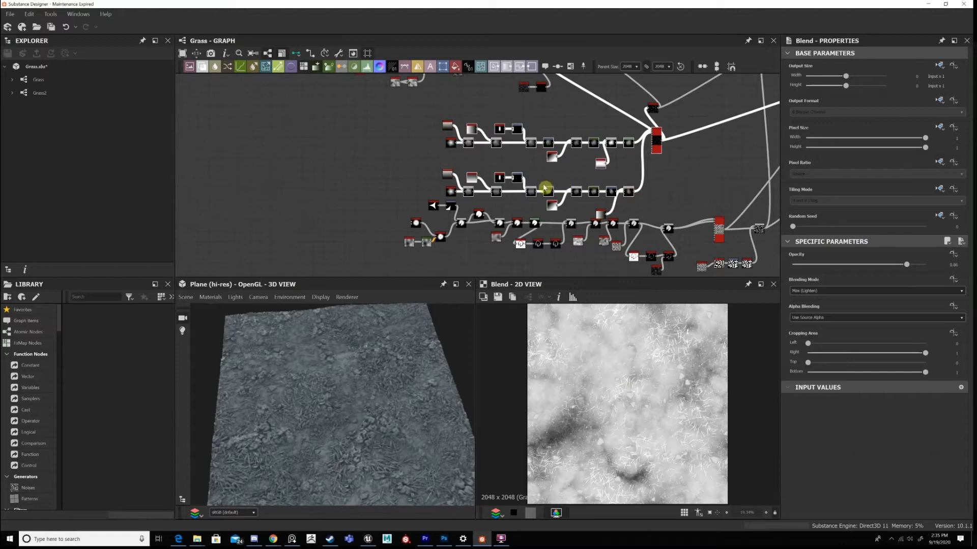
left_click_drag(544, 207, 456, 196)
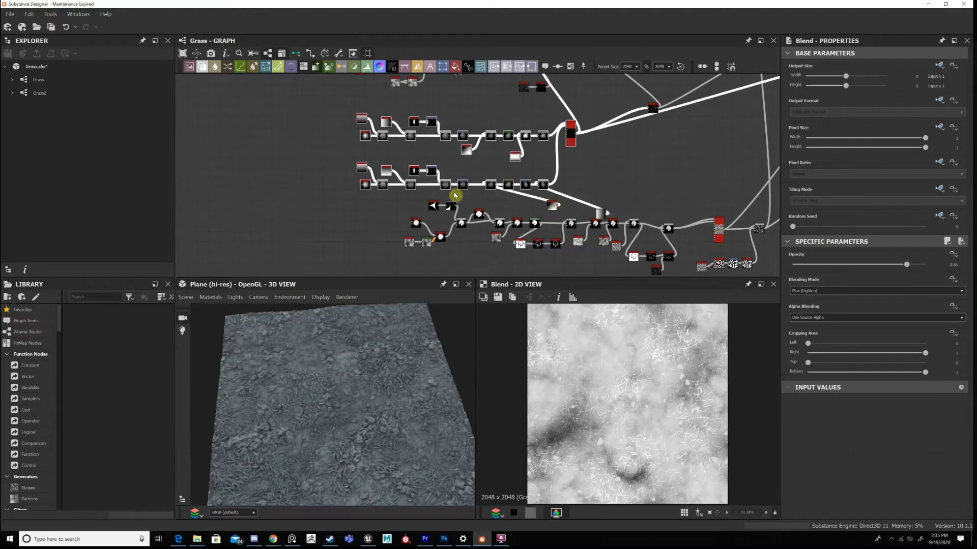
left_click(456, 196)
key("space")
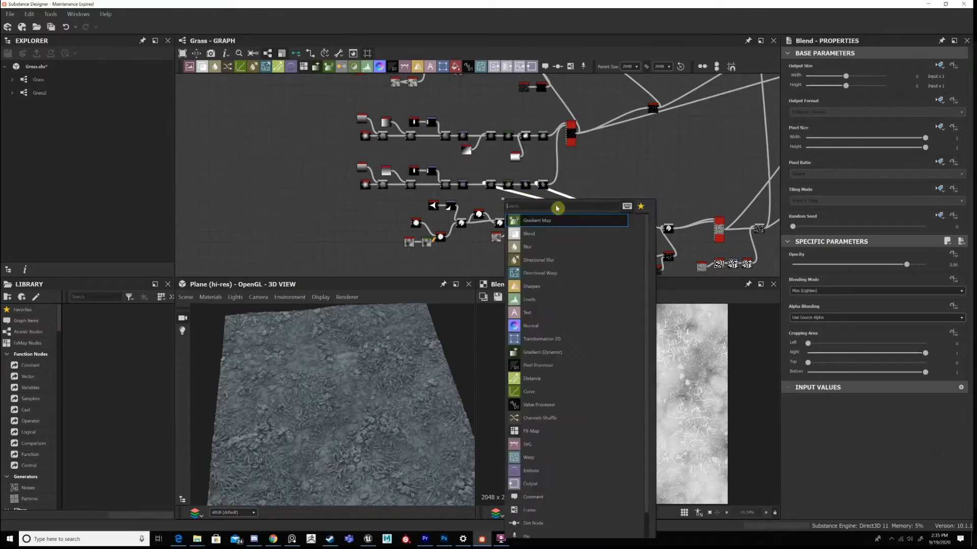
left_click(463, 170)
Preview the first Tile Sampler at the start of the ground chain in 2D.
middle_click_drag(474, 113, 531, 239)
middle_click_drag(401, 220, 432, 222)
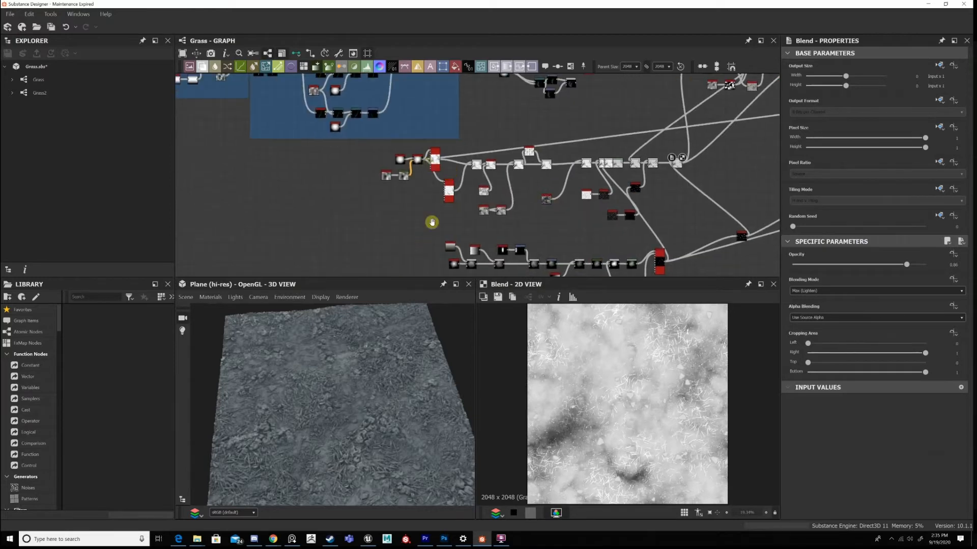
scroll(432, 223, "up", 5)
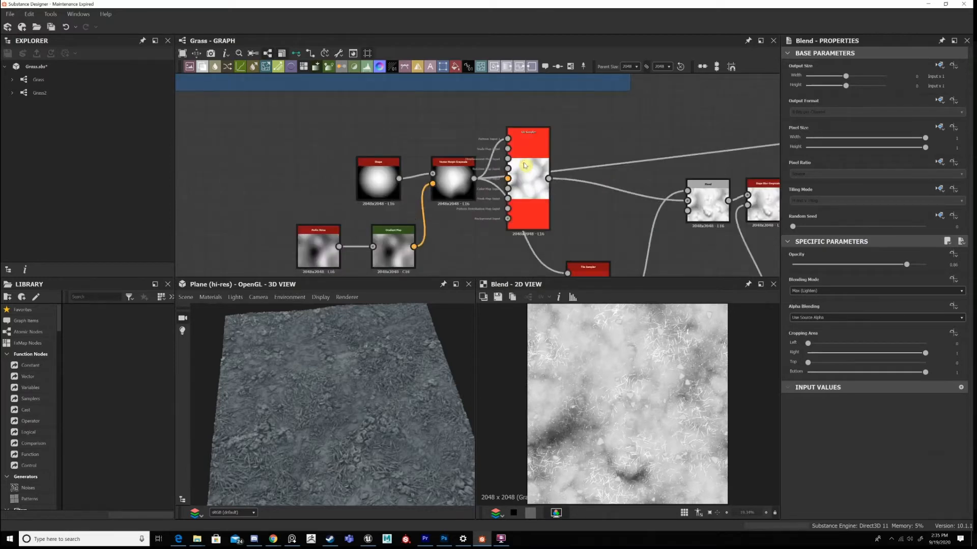
left_click(525, 164)
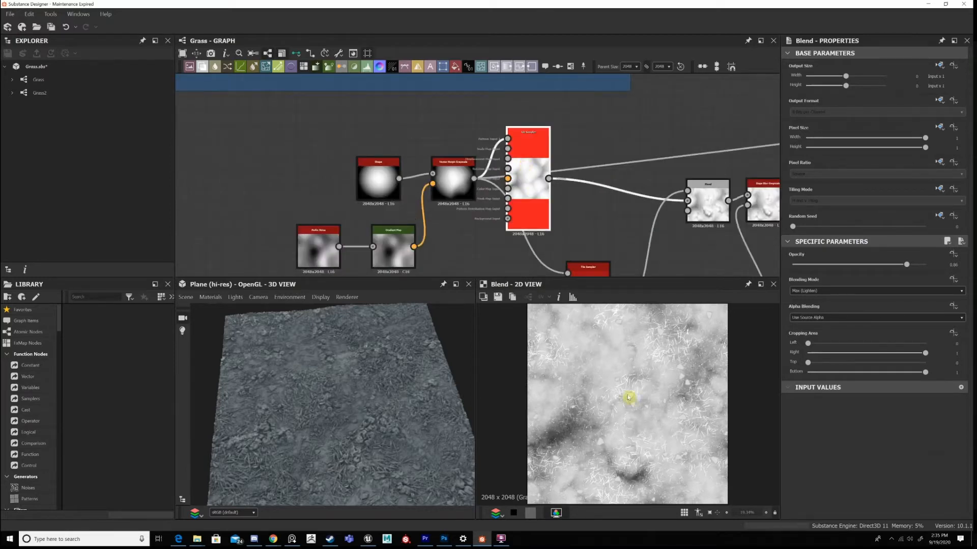
middle_click_drag(544, 164, 580, 113)
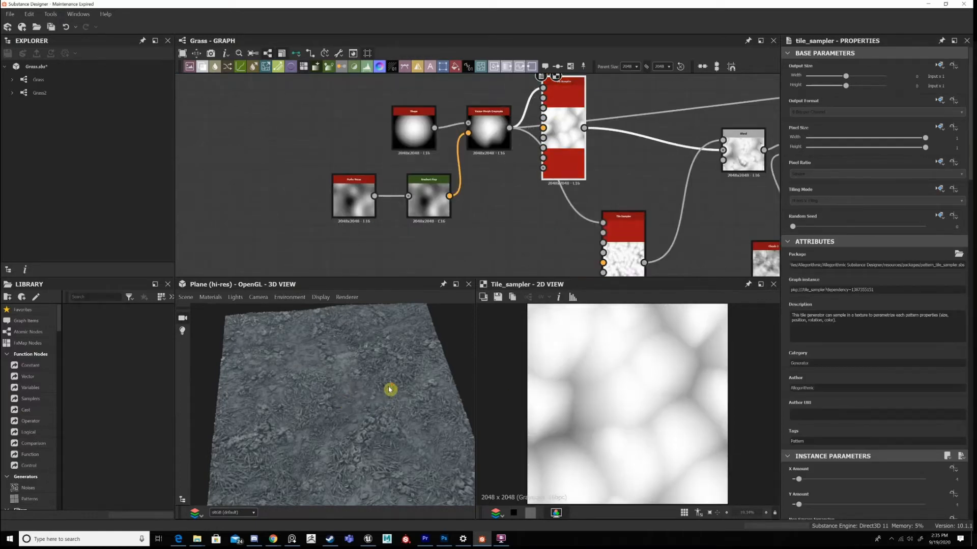
Preview the Vector Morph Grayscale that feeds the Tile Sampler and select the Shape node behind it.
scroll(389, 390, "up", 1)
left_click(497, 130)
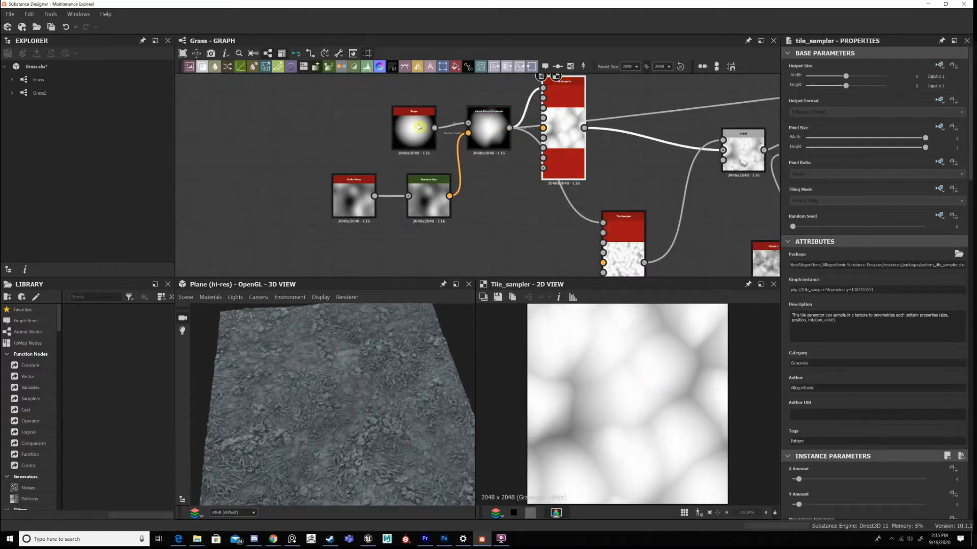
left_click(417, 125)
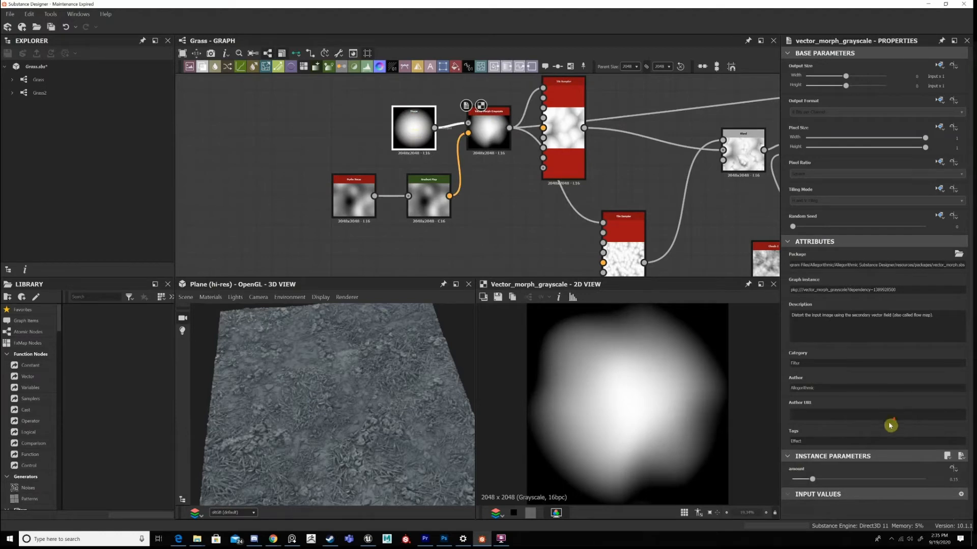
Check the Shape node's pattern settings, then preview the Vector Morph Grayscale and inspect the Perlin Noise and Gradient Map feeding it.
scroll(880, 456, "down", 2)
scroll(900, 406, "down", 3)
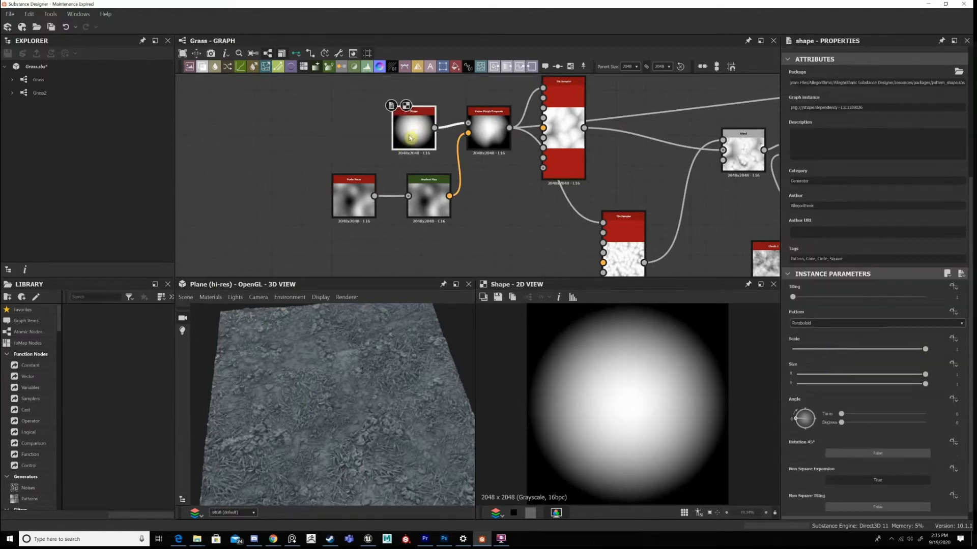
middle_click_drag(422, 182, 407, 211)
left_click(470, 160)
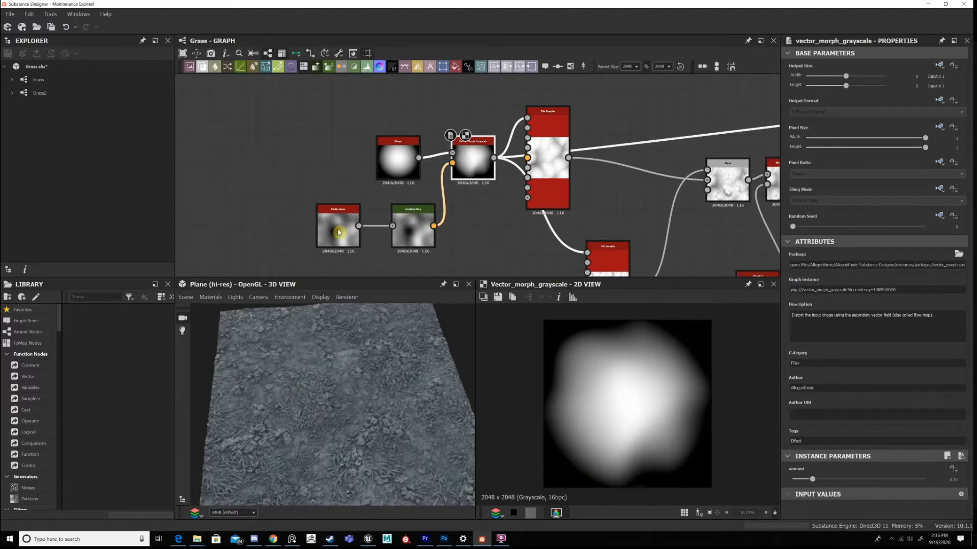
double_click(338, 232)
left_click(408, 227)
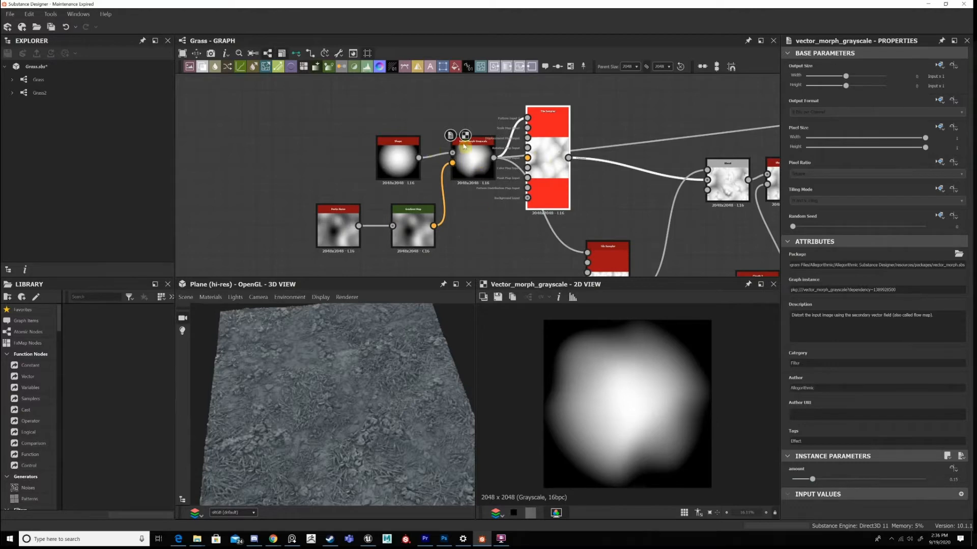
Preview the first Tile Sampler and review its amount, pattern, size and position parameters.
left_click(549, 133)
double_click(549, 134)
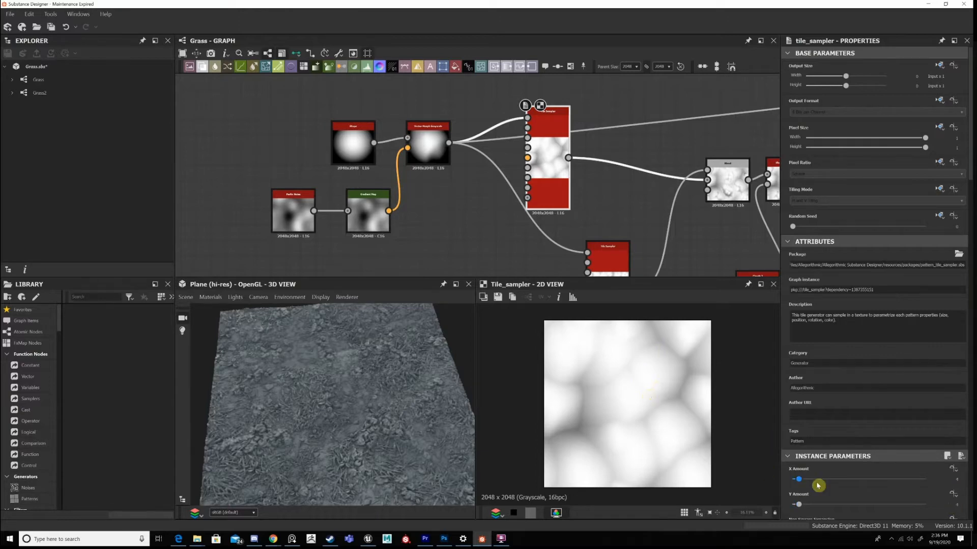
scroll(817, 481, "down", 3)
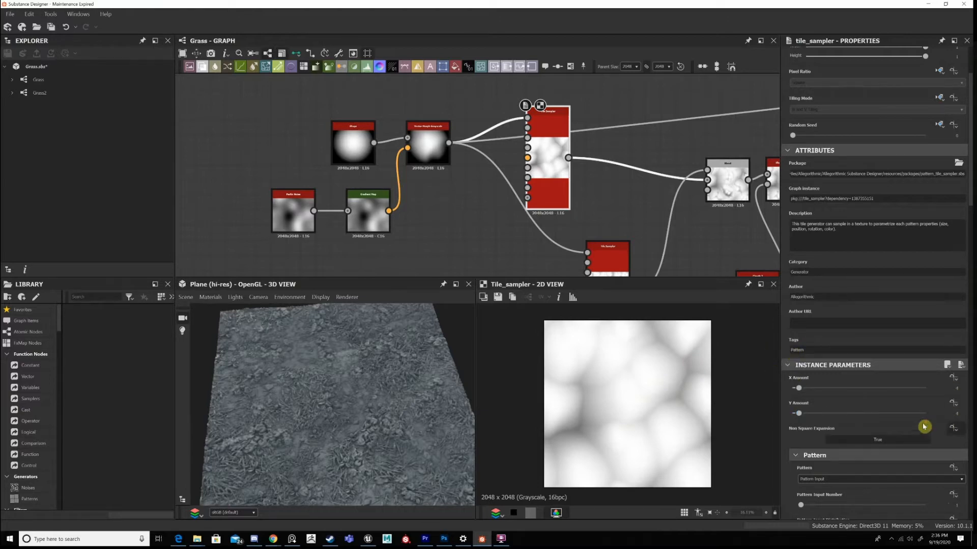
scroll(875, 390, "down", 3)
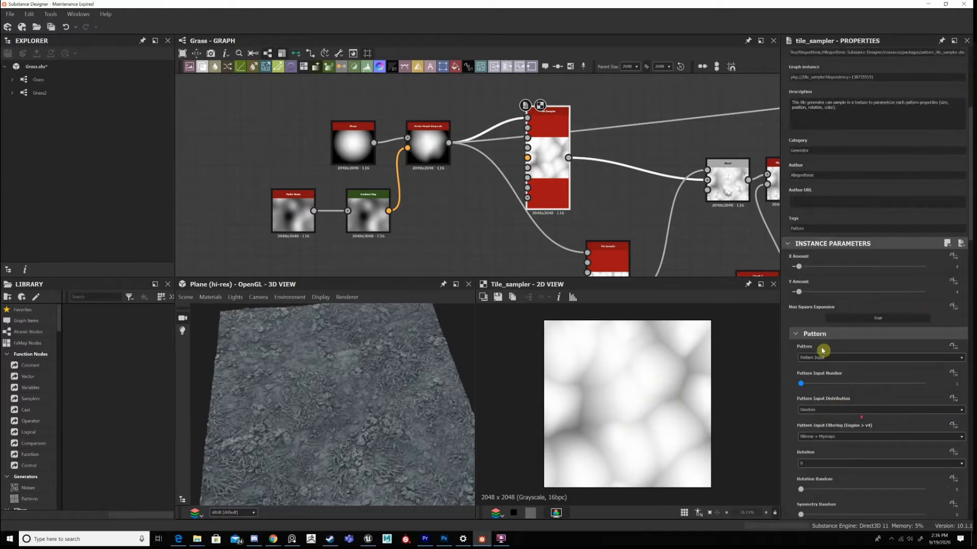
scroll(823, 351, "down", 2)
scroll(854, 399, "down", 3)
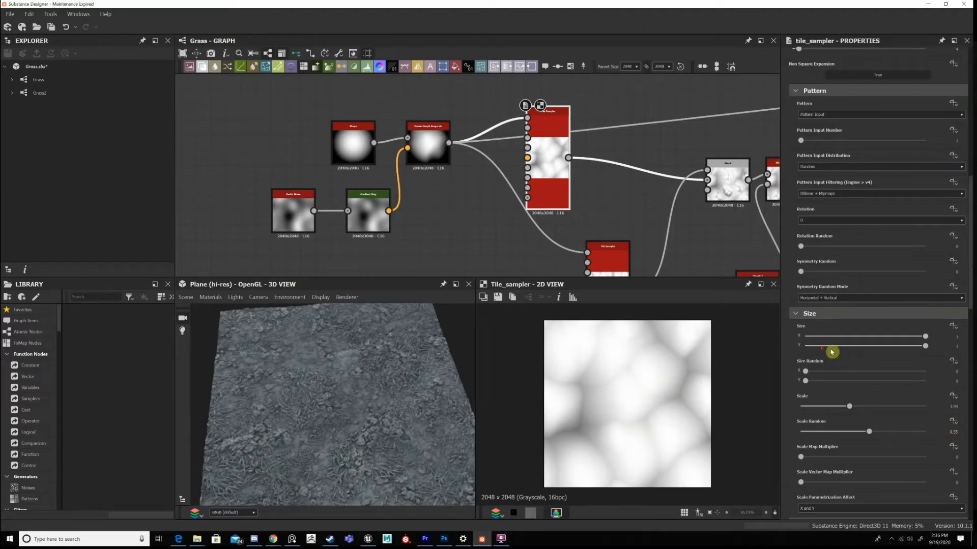
scroll(832, 352, "down", 4)
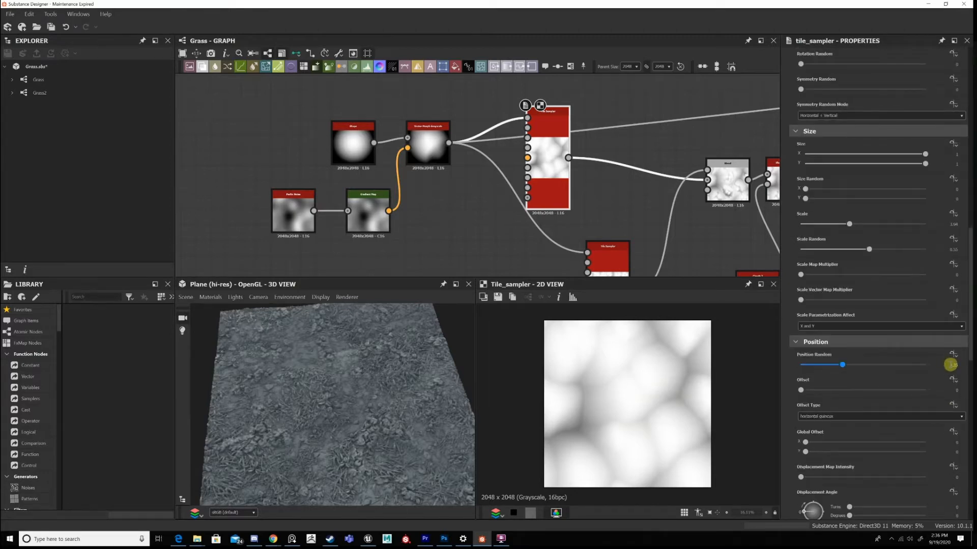
scroll(793, 311, "down", 2)
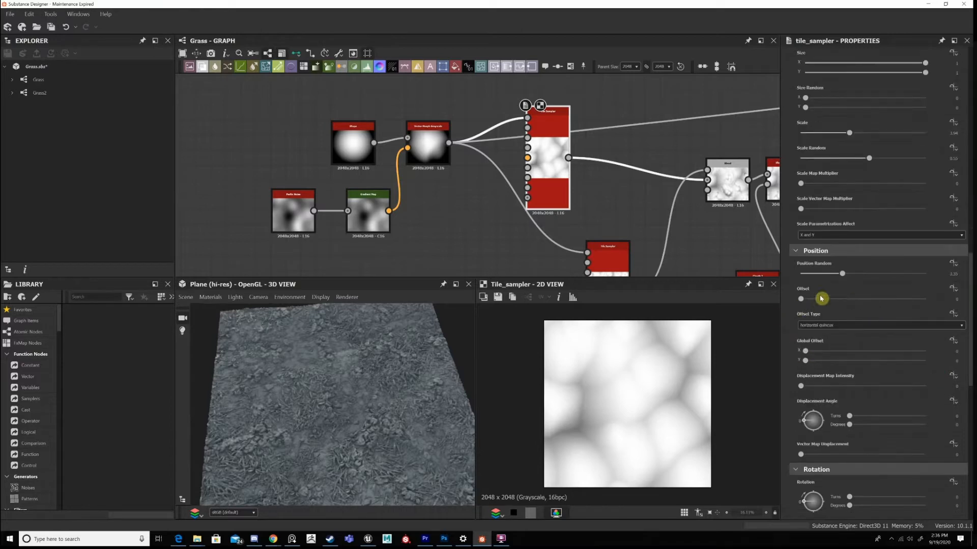
Try the first Tile Sampler's position Offset at 1 and at roughly half, and undo both changes.
left_click(951, 306)
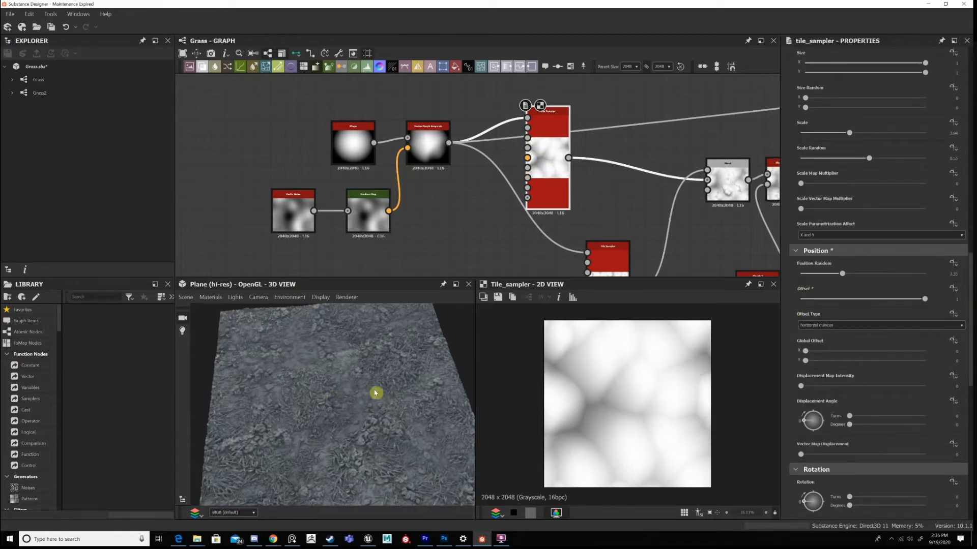
left_click(861, 300)
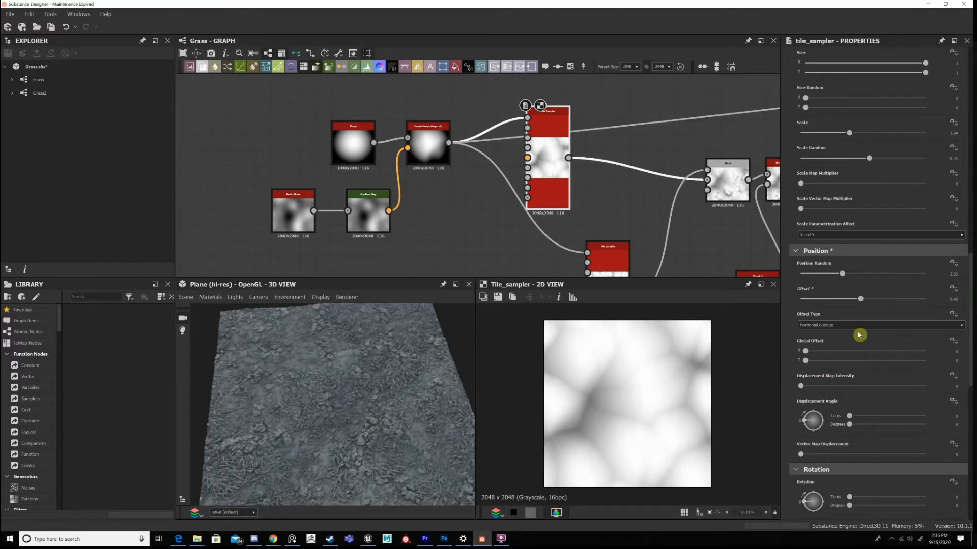
key("ctrl+z")
key("ctrl+z")
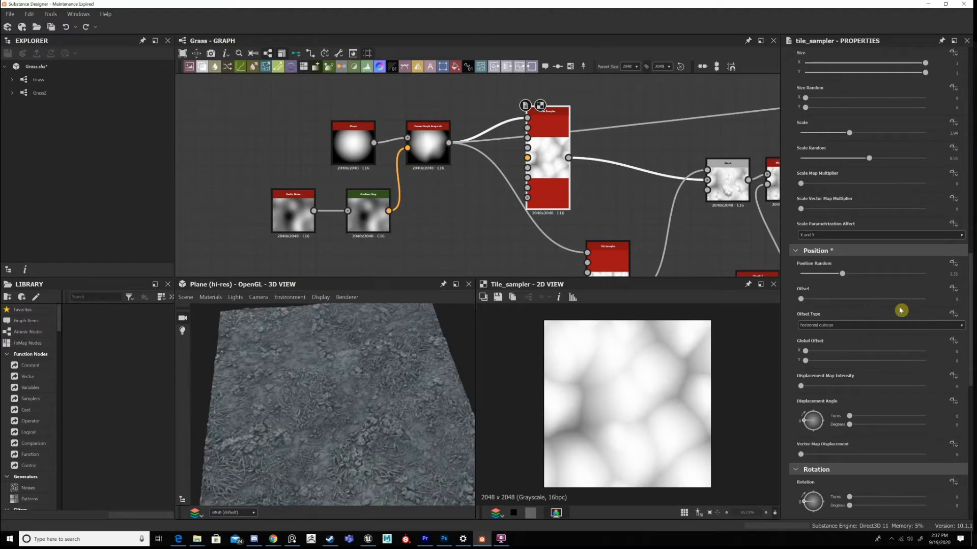
Try a Rotation Random of about 0.6 on the first Tile Sampler, check the plane in 3D, and undo the change.
scroll(832, 293, "down", 2)
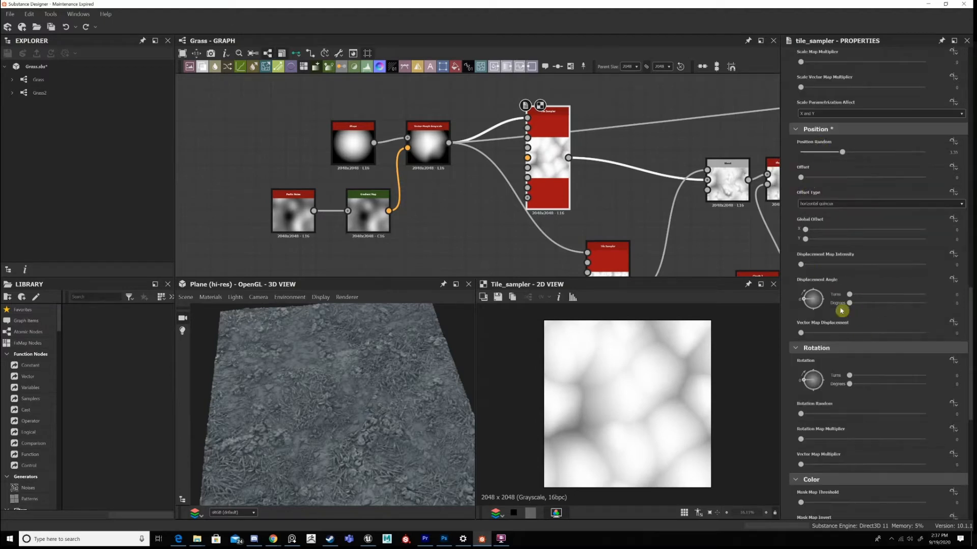
scroll(842, 310, "down", 2)
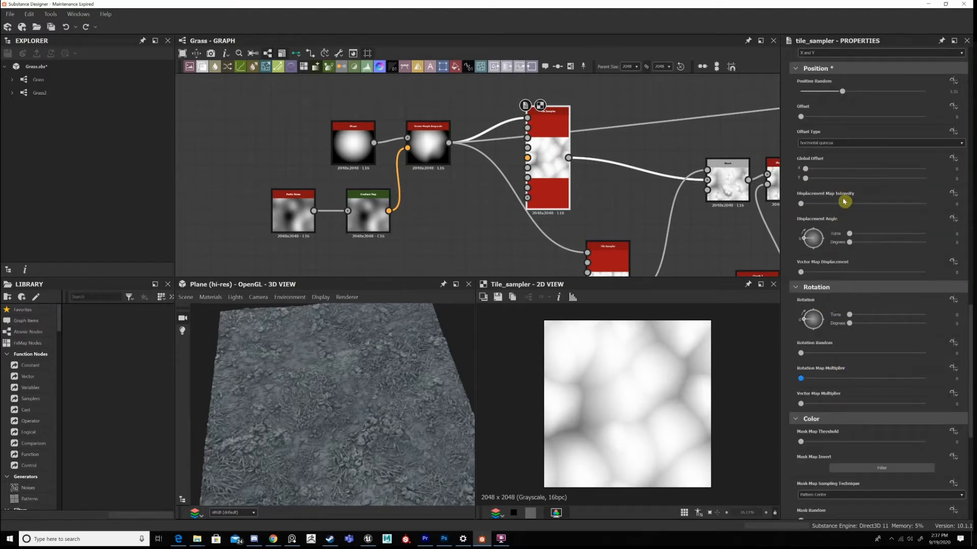
scroll(865, 203, "down", 3)
left_click(876, 201)
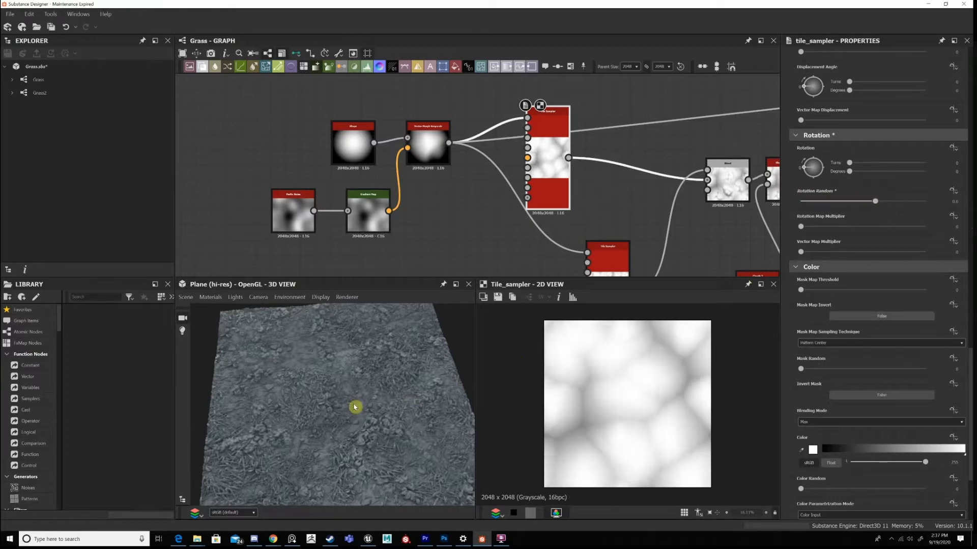
scroll(365, 412, "down", 3)
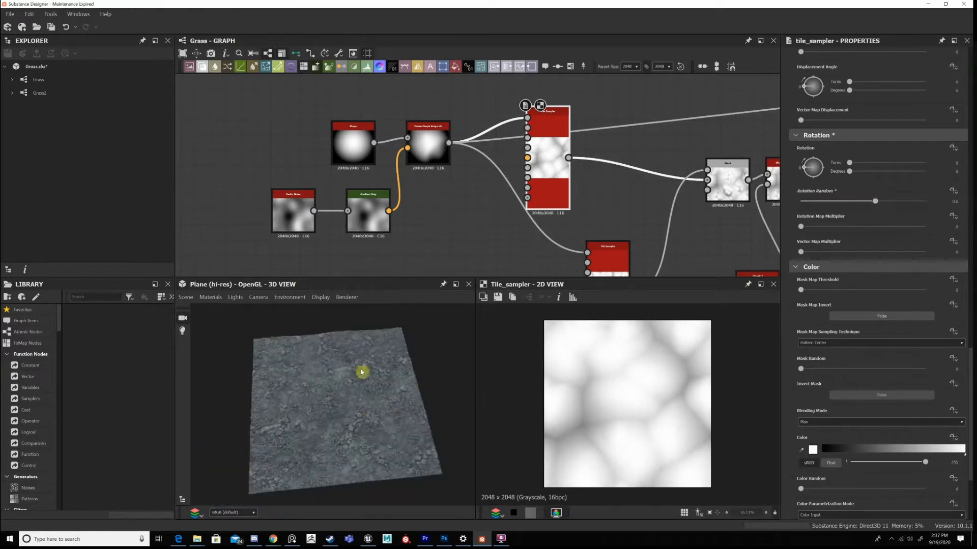
scroll(305, 430, "up", 3)
key("ctrl+z")
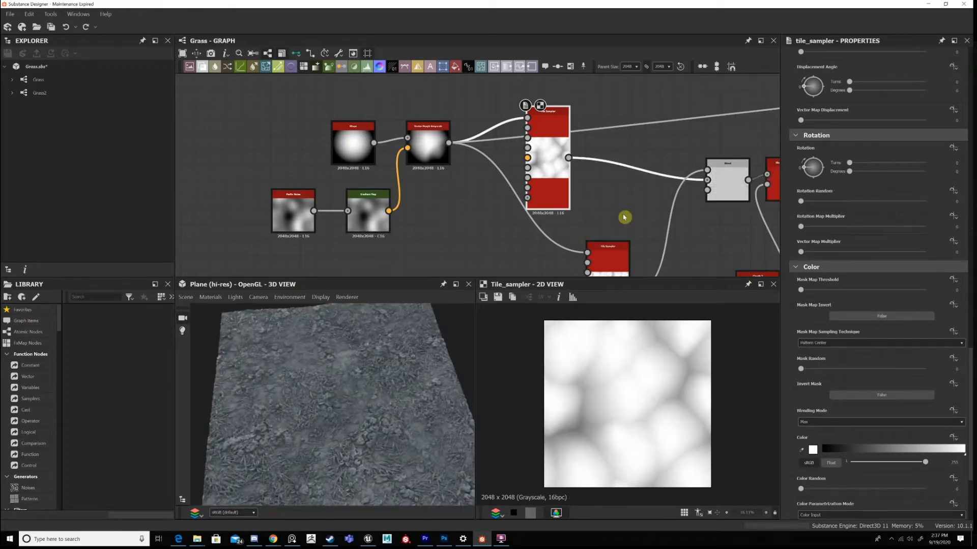
Move the second Tile Sampler in the graph so that it lines up directly below the first one.
middle_click_drag(639, 188, 452, 175)
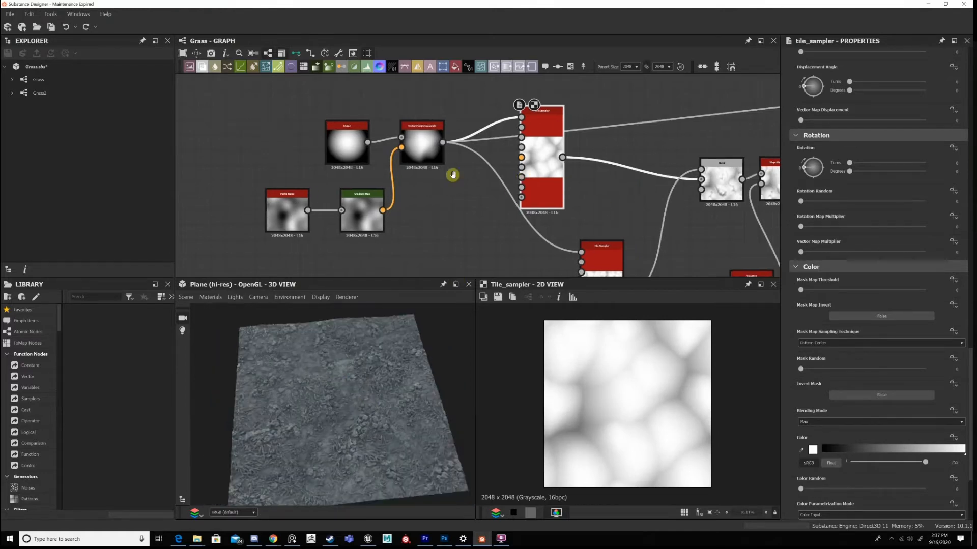
middle_click_drag(424, 268, 437, 197)
left_click_drag(446, 186, 401, 181)
middle_click_drag(402, 182, 400, 214)
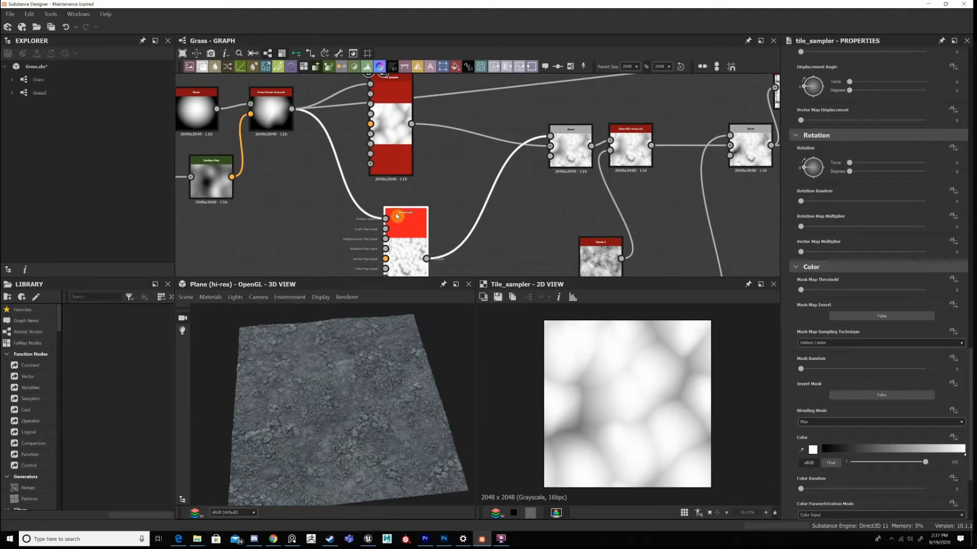
key("ctrl+z")
left_click(398, 227)
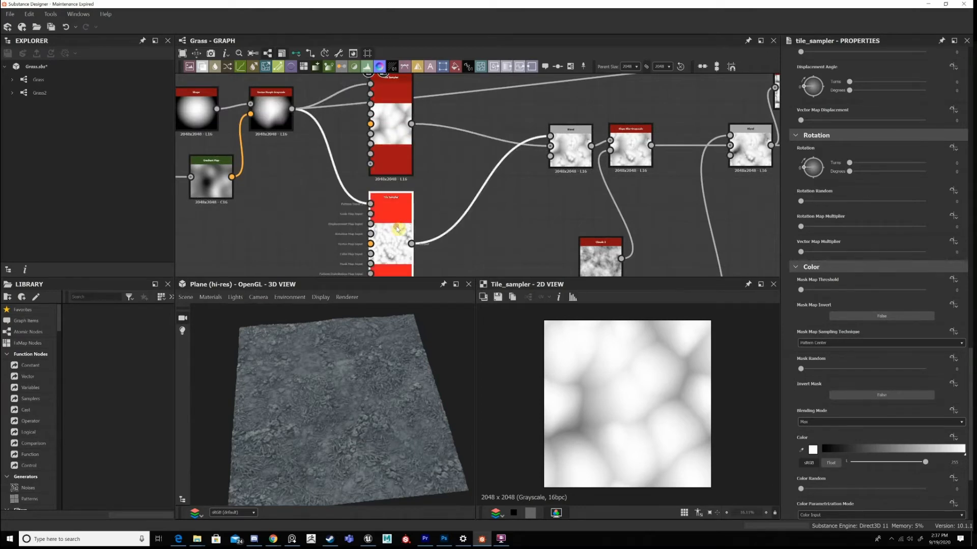
Preview the second Tile Sampler in 2D and review its pattern, Scale, Scale Random and position parameters.
double_click(392, 241)
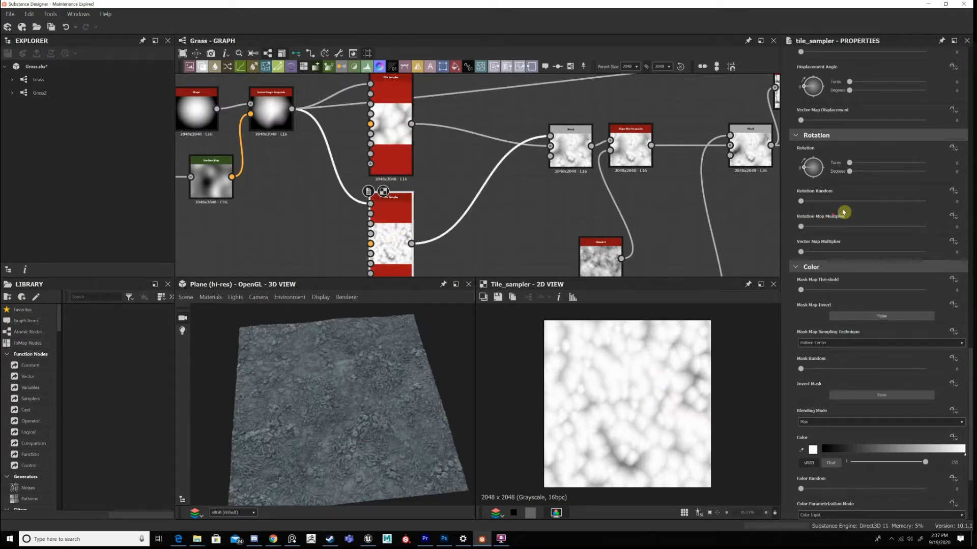
scroll(899, 186, "up", 10)
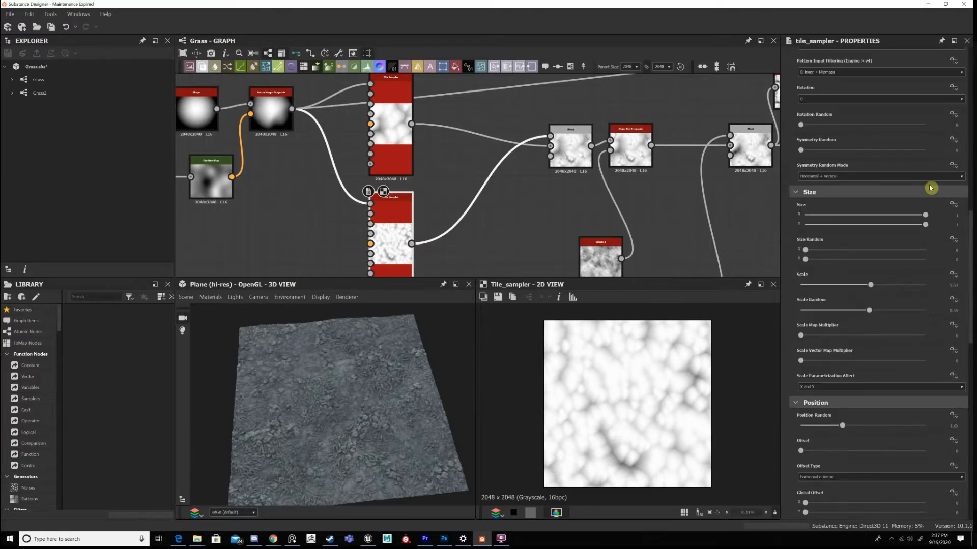
scroll(930, 188, "up", 5)
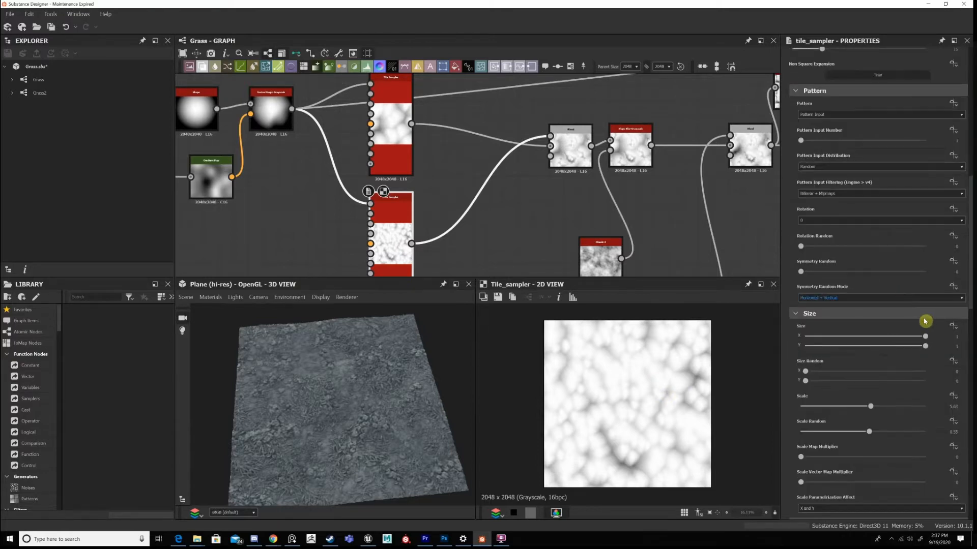
scroll(925, 321, "down", 4)
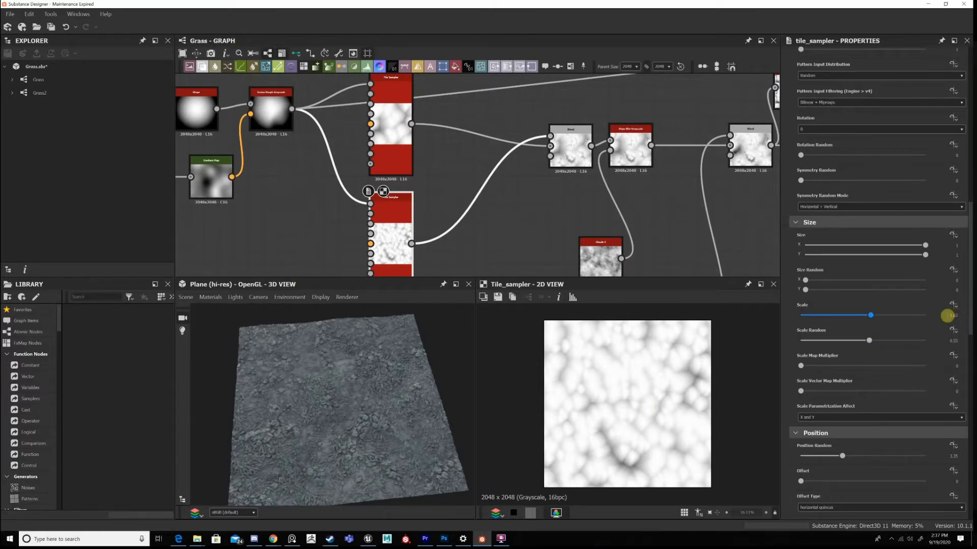
double_click(957, 315)
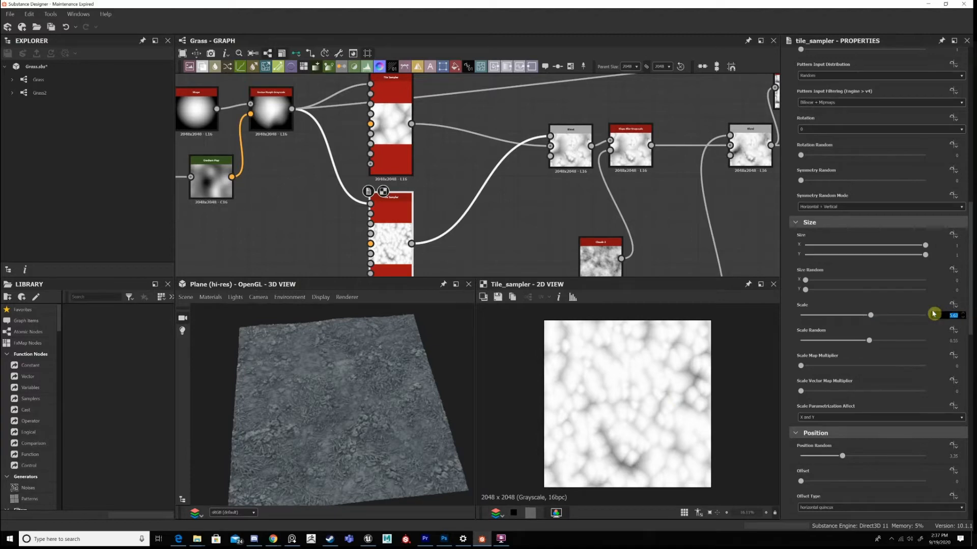
left_click(951, 330)
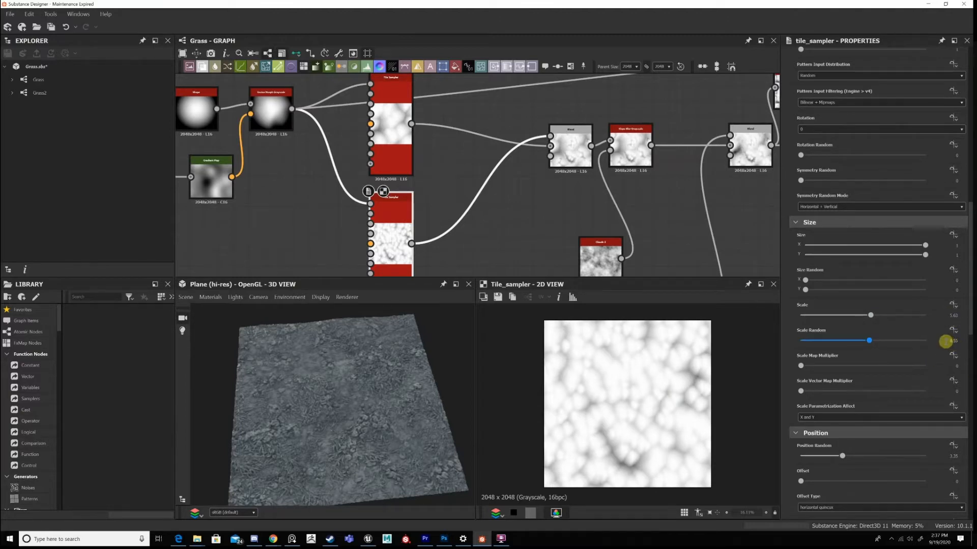
scroll(947, 351, "down", 2)
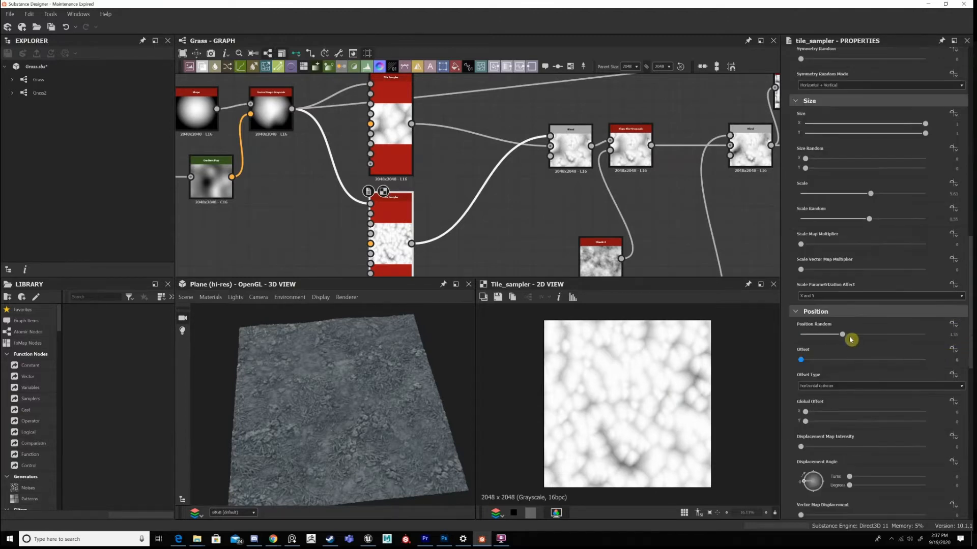
Compare the first Tile Sampler's size and position values with the second's, and review the second's color settings.
left_click(386, 127)
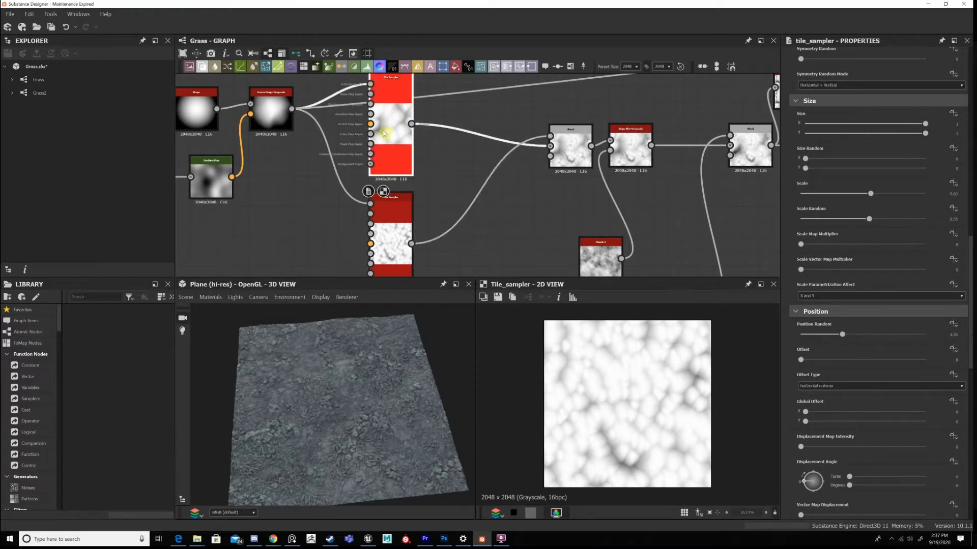
left_click(392, 218)
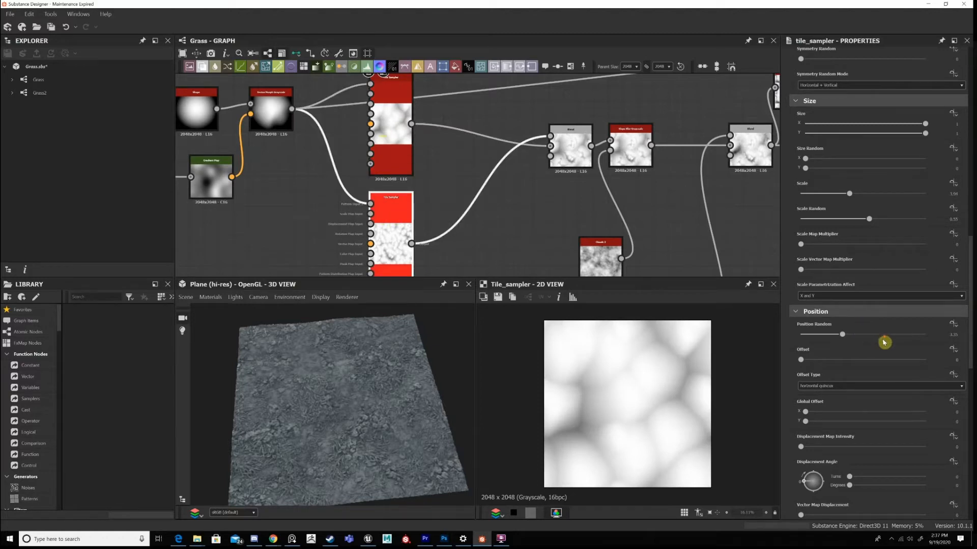
scroll(865, 356, "down", 10)
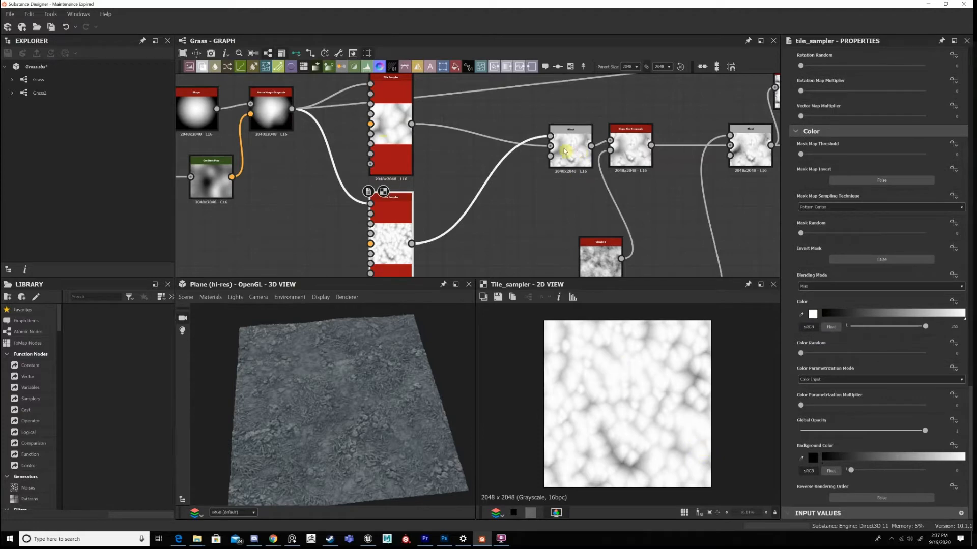
Move the Min (Darken) Blend node slightly closer to the two Tile Samplers and inspect its result up close in 2D.
left_click_drag(571, 165, 556, 157)
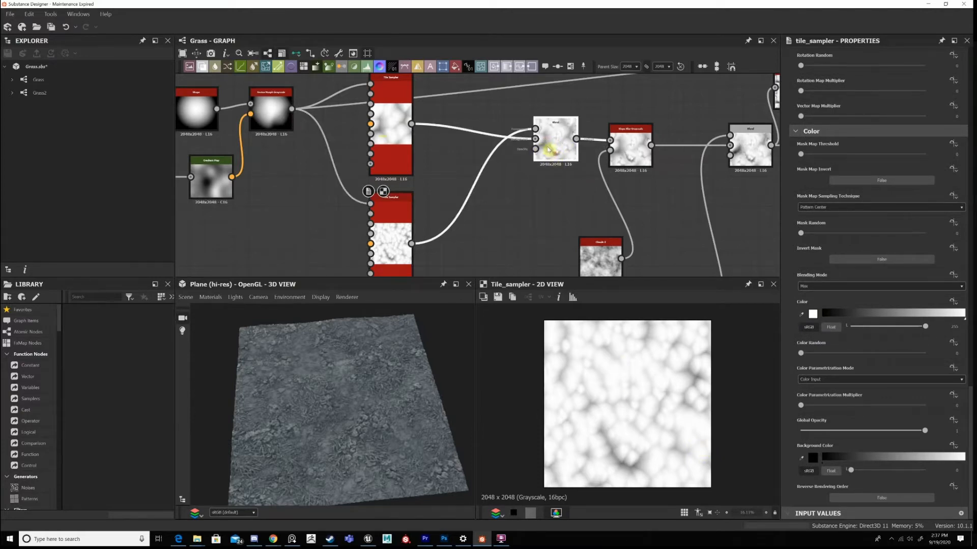
left_click(549, 150)
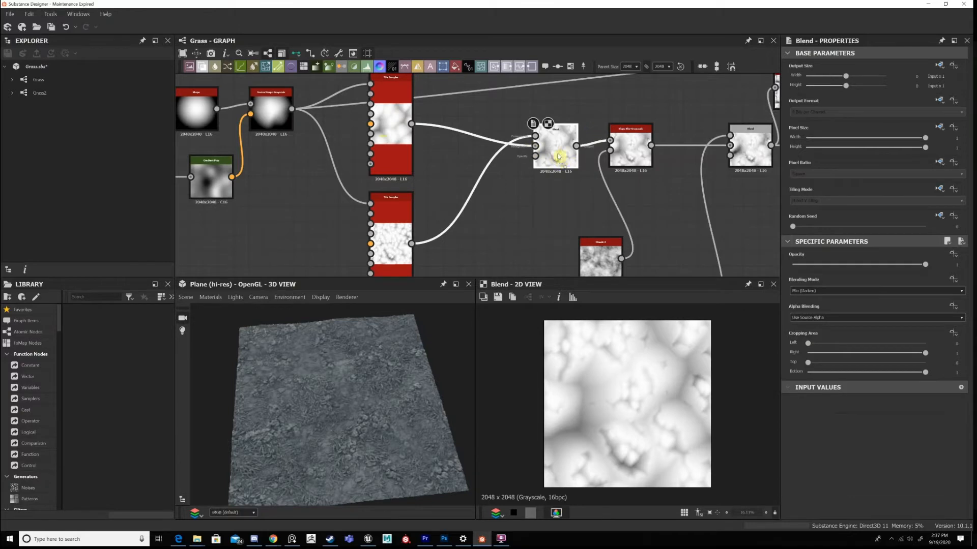
double_click(558, 155)
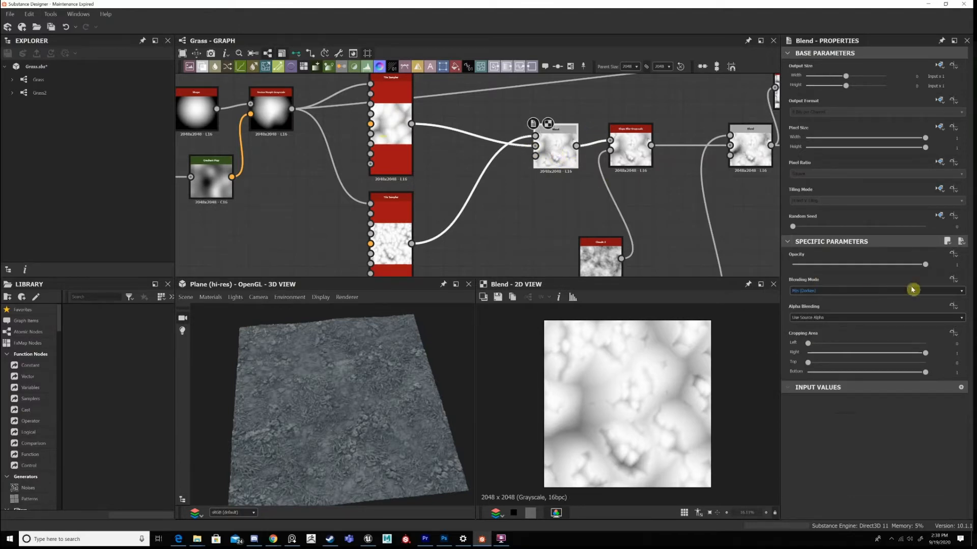
scroll(616, 462, "up", 4)
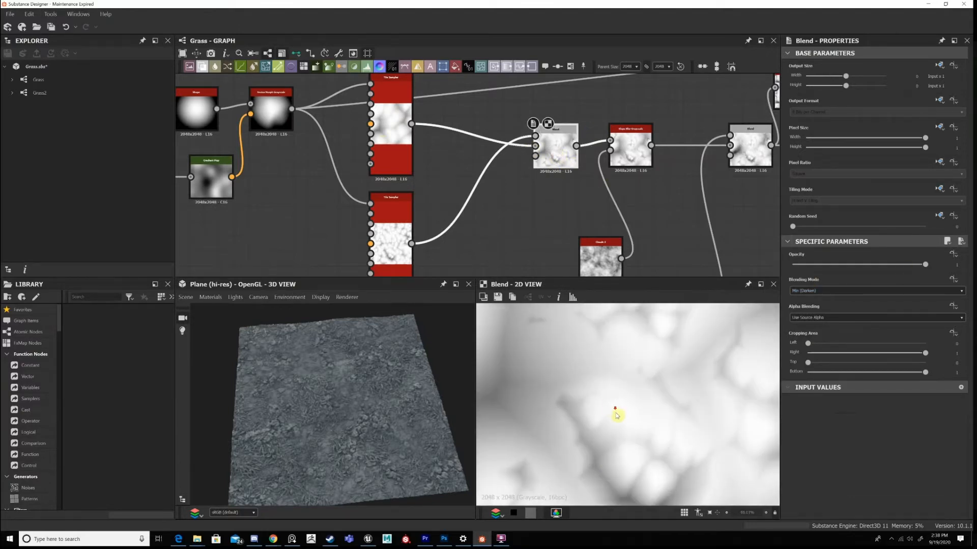
scroll(606, 433, "down", 2)
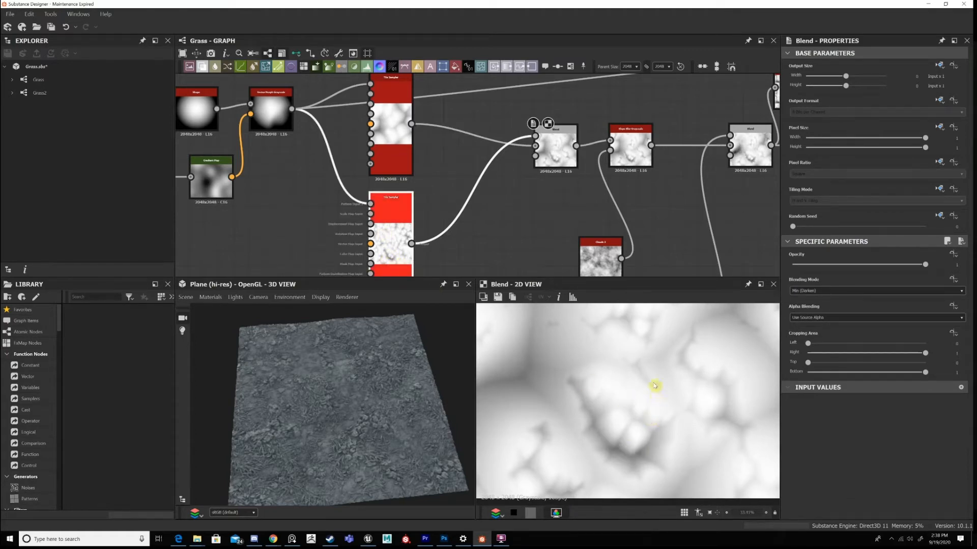
Show the second Tile Sampler's properties and examine the small clustered shapes in the Min (Darken) Blend's 2D result.
scroll(656, 407, "down", 3)
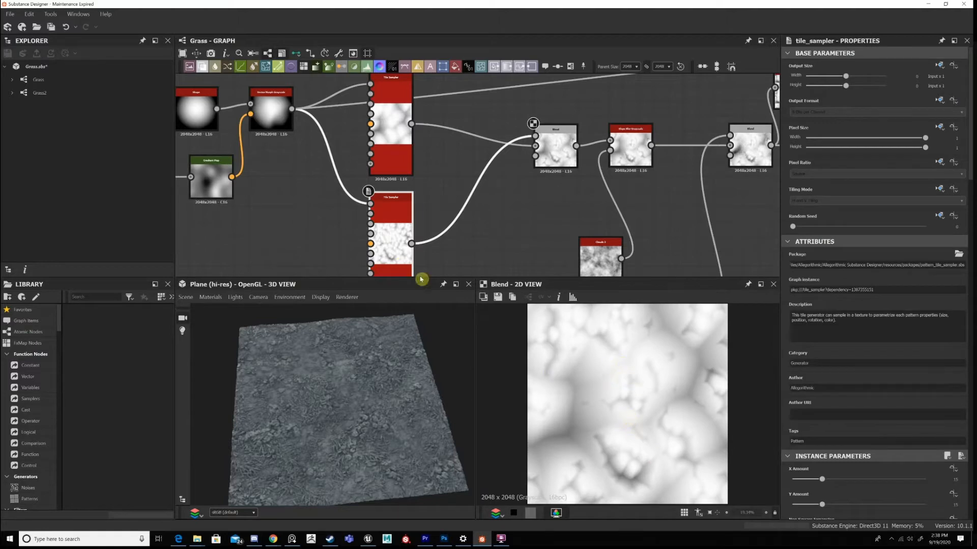
scroll(615, 402, "up", 3)
scroll(634, 392, "up", 3)
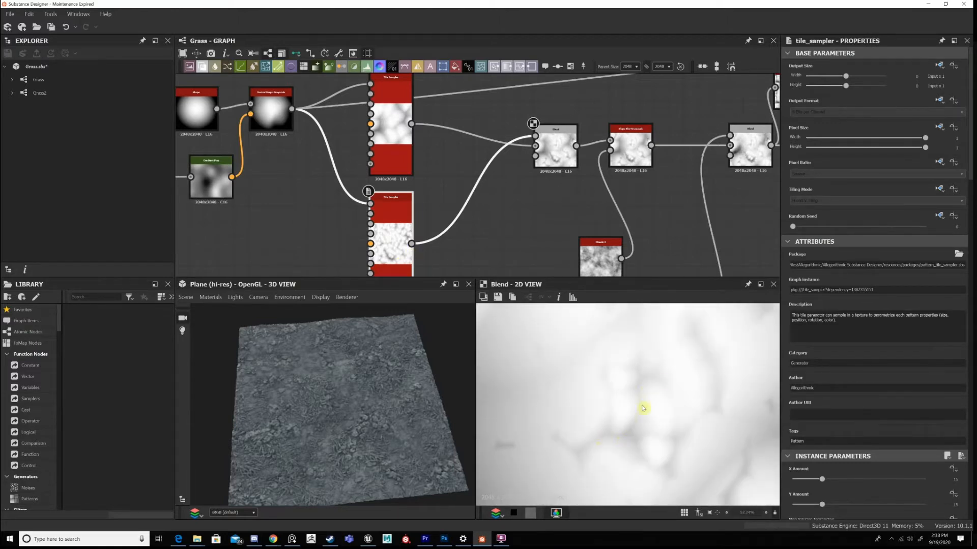
scroll(643, 436, "down", 2)
middle_click_drag(648, 449, 593, 364)
middle_click_drag(557, 322, 555, 375)
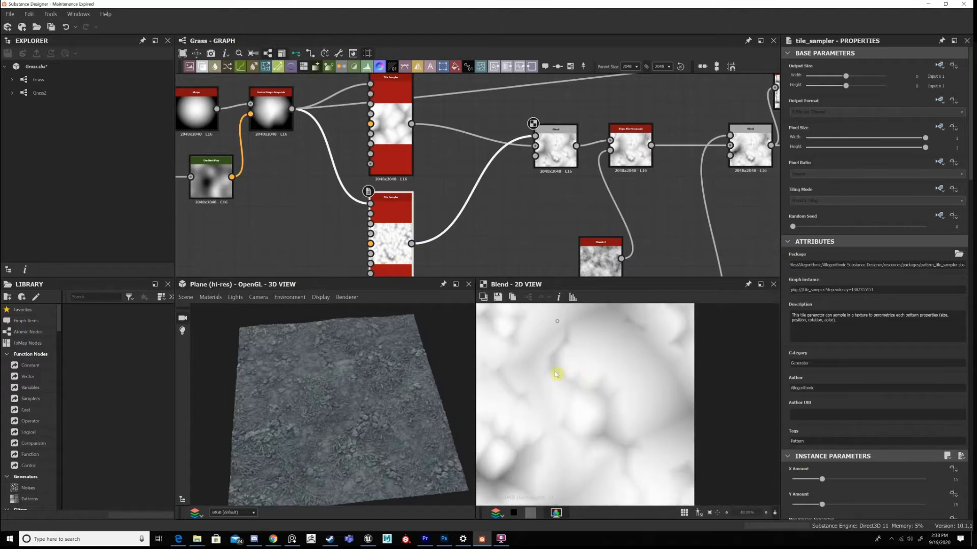
scroll(666, 432, "down", 5)
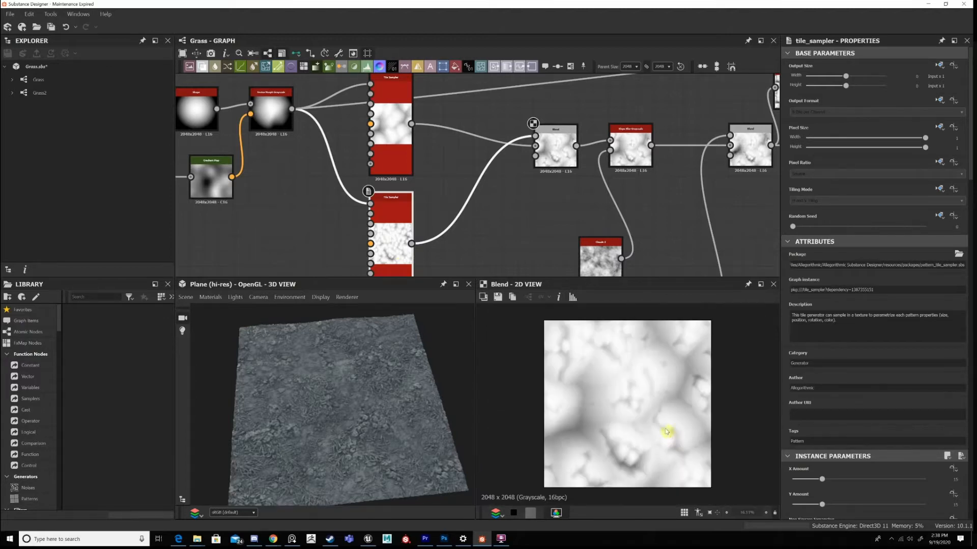
Preview the Slope Blur Grayscale that follows the Min (Darken) Blend in 2D and move its Clouds 2 input node closer beneath it.
double_click(628, 150)
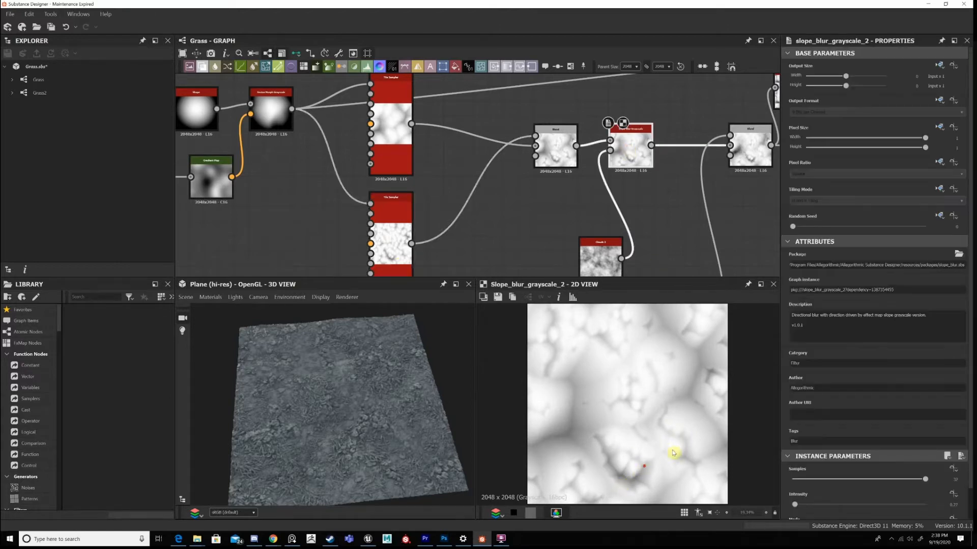
scroll(673, 453, "up", 5)
middle_click_drag(570, 204, 559, 158)
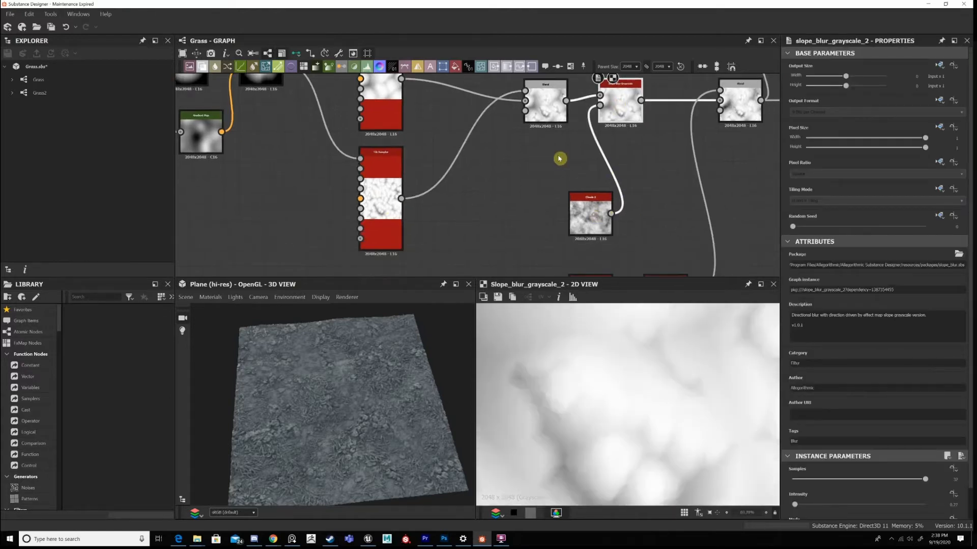
left_click(628, 109)
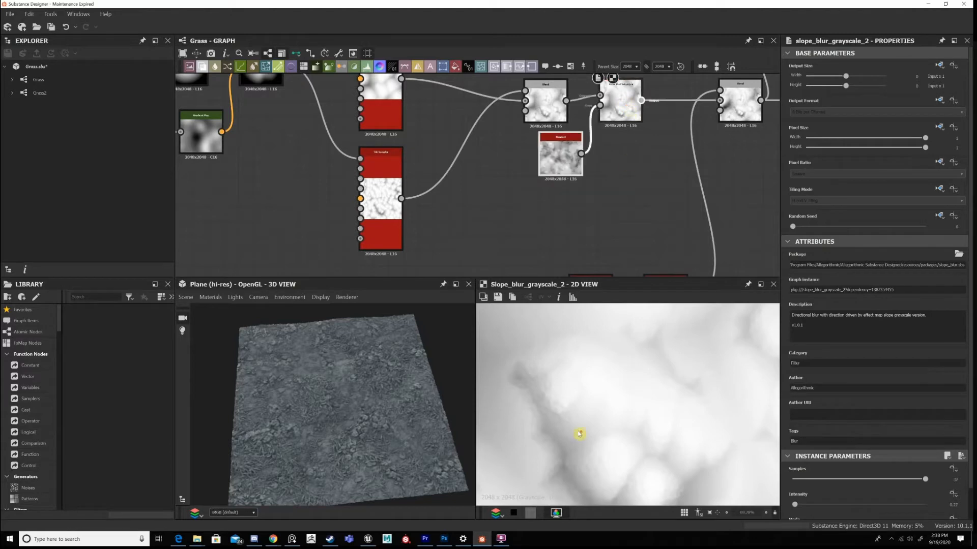
Inspect the blurred shape edges in the Slope Blur Grayscale's 2D result, both up close and as a whole.
scroll(542, 394, "up", 3)
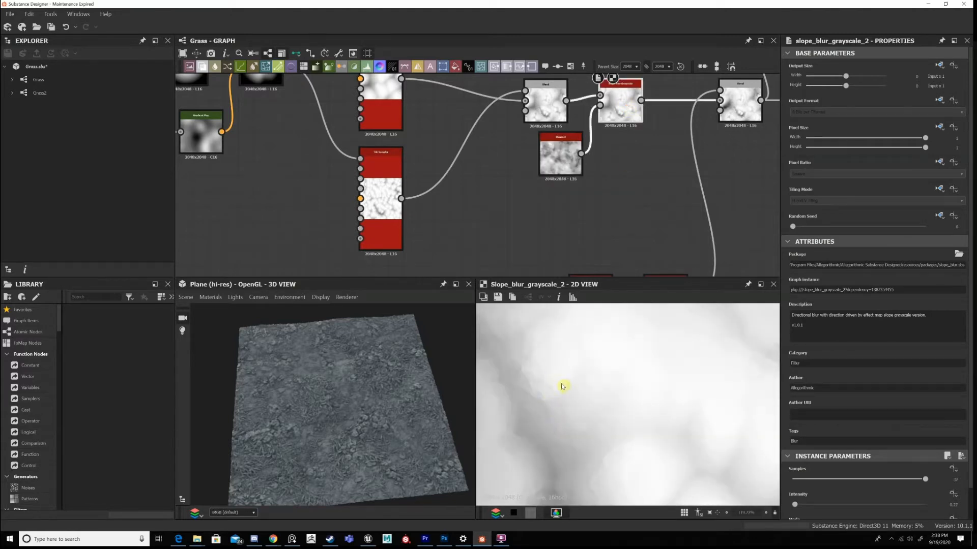
scroll(549, 413, "up", 1)
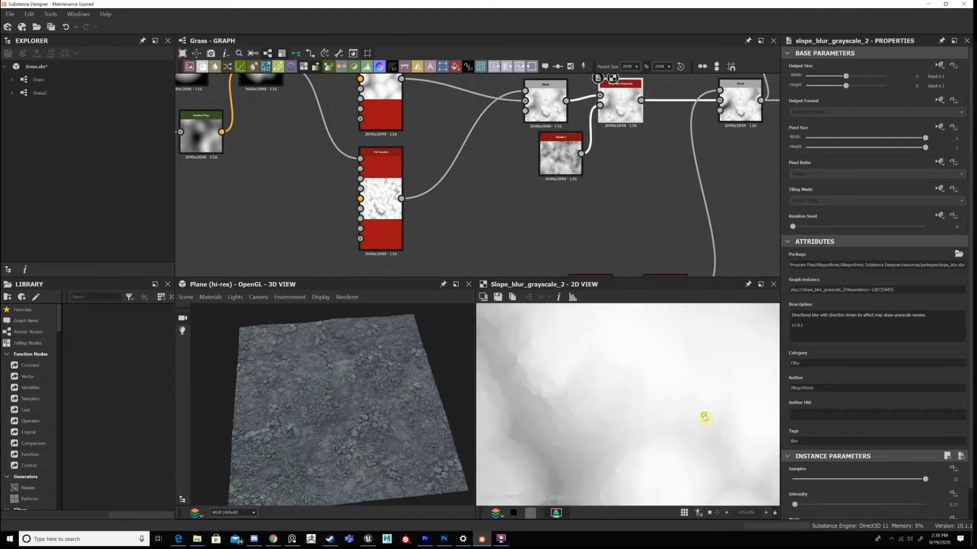
scroll(596, 384, "down", 3)
scroll(644, 403, "down", 3)
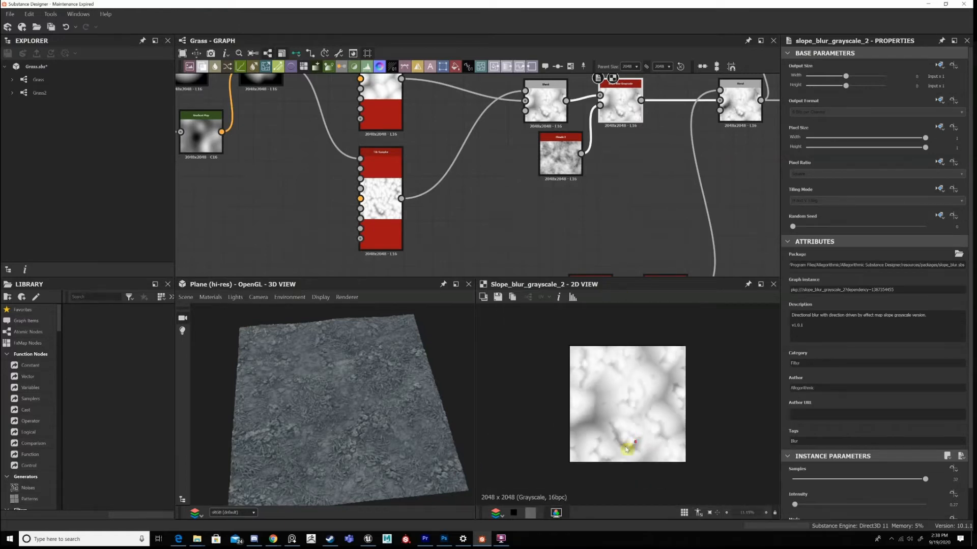
scroll(605, 269, "down", 2)
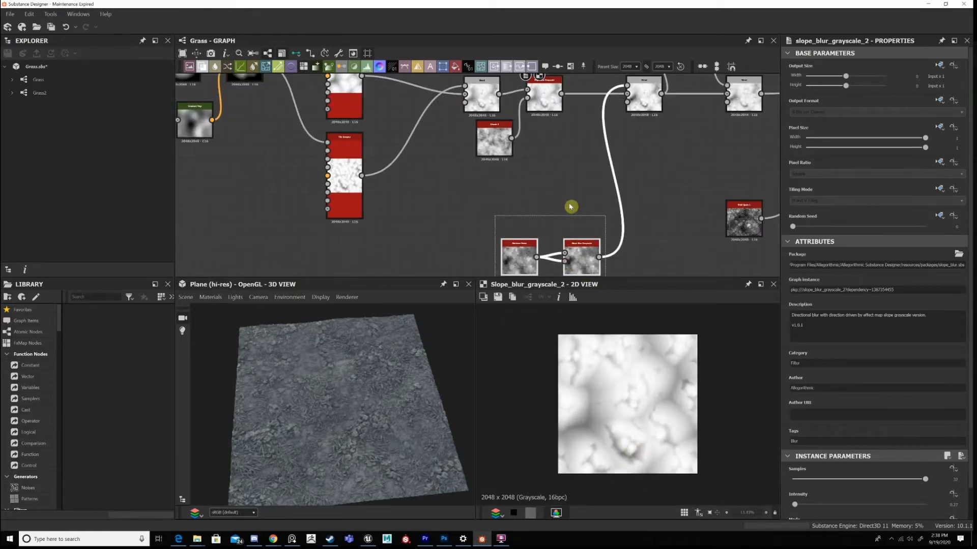
Move the Moisture Noise node and its Slope Blur Grayscale together, up and closer to the main node chain.
left_click(589, 264)
left_click_drag(591, 194, 601, 204)
middle_click_drag(634, 162, 609, 241)
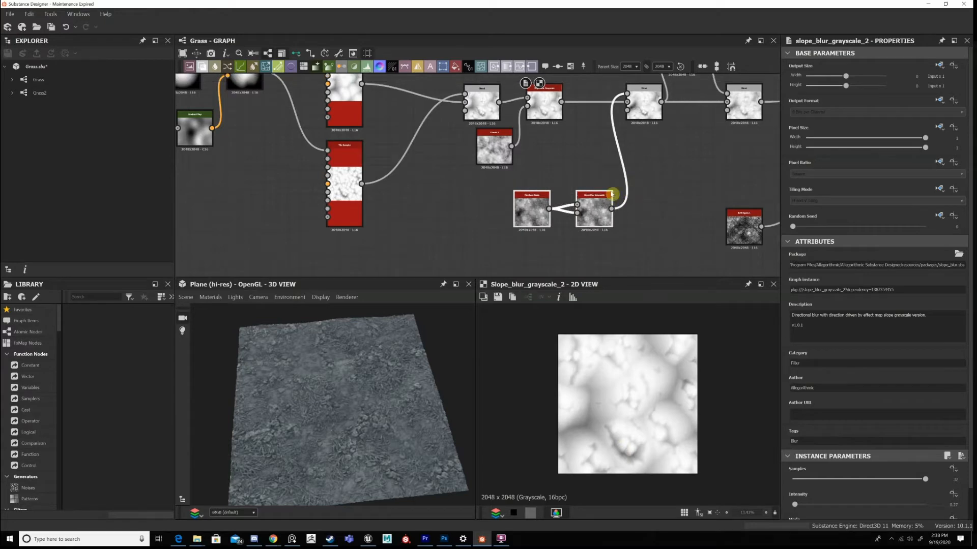
Preview the Overlay Blend that combines the base with the blurred Moisture Noise and examine its 2D result at several zoom levels.
double_click(612, 192)
scroll(641, 411, "up", 3)
scroll(641, 410, "up", 1)
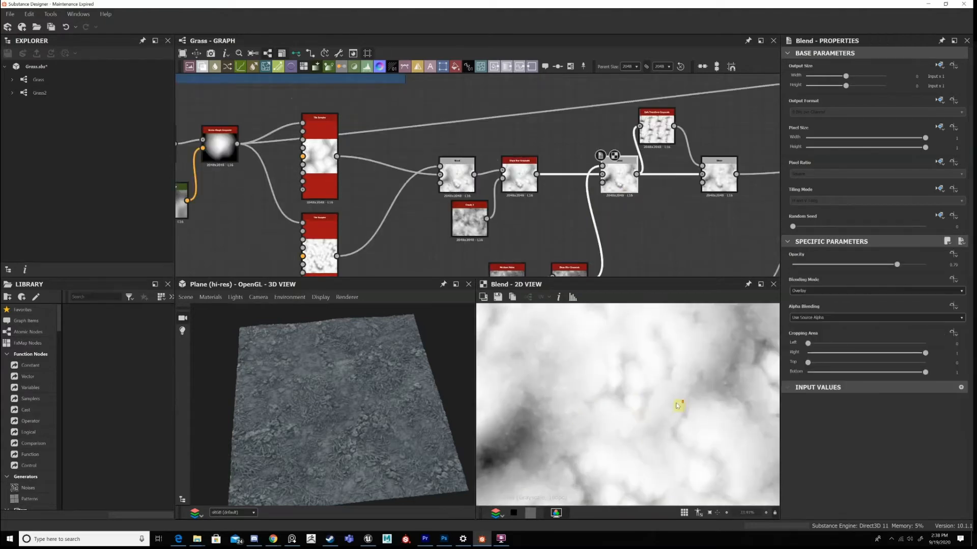
scroll(656, 390, "down", 4)
scroll(669, 400, "up", 3)
middle_click_drag(666, 399, 648, 411)
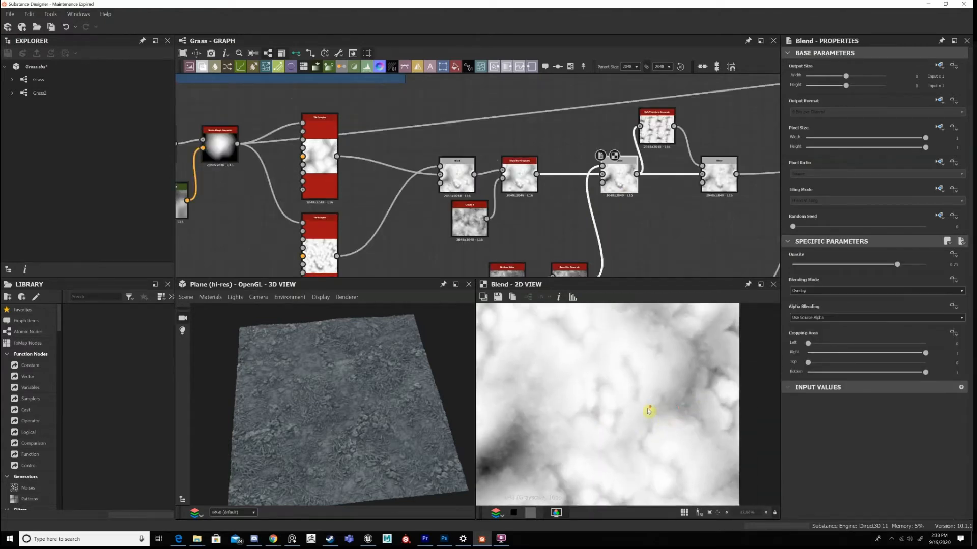
scroll(649, 411, "down", 2)
scroll(643, 418, "down", 3)
scroll(643, 451, "up", 3)
scroll(642, 454, "up", 1)
scroll(617, 435, "down", 1)
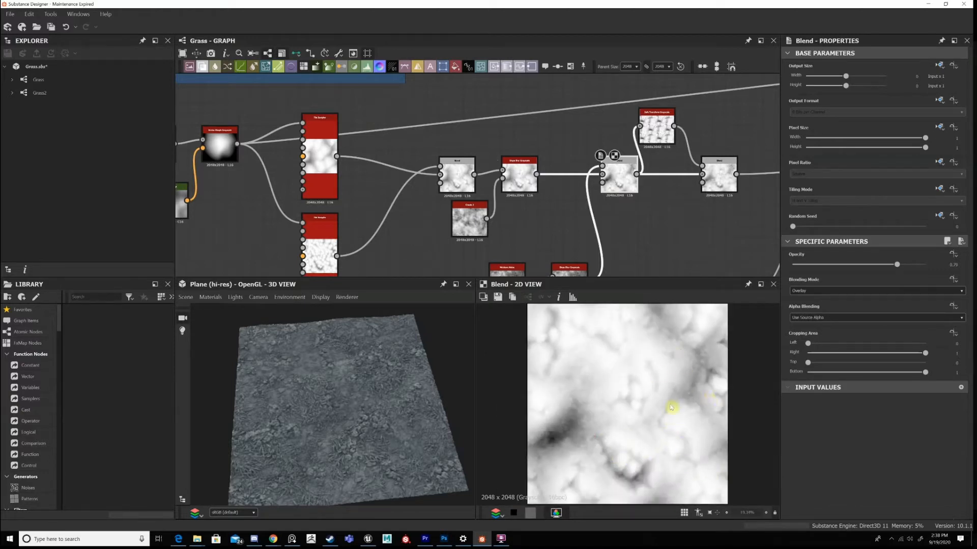
scroll(671, 407, "up", 3)
scroll(702, 320, "up", 3)
Preview the Moisture Noise's Slope Blur Grayscale in 2D and review its input noise and its Samples and Intensity parameters.
middle_click_drag(612, 218, 602, 195)
left_click(621, 166)
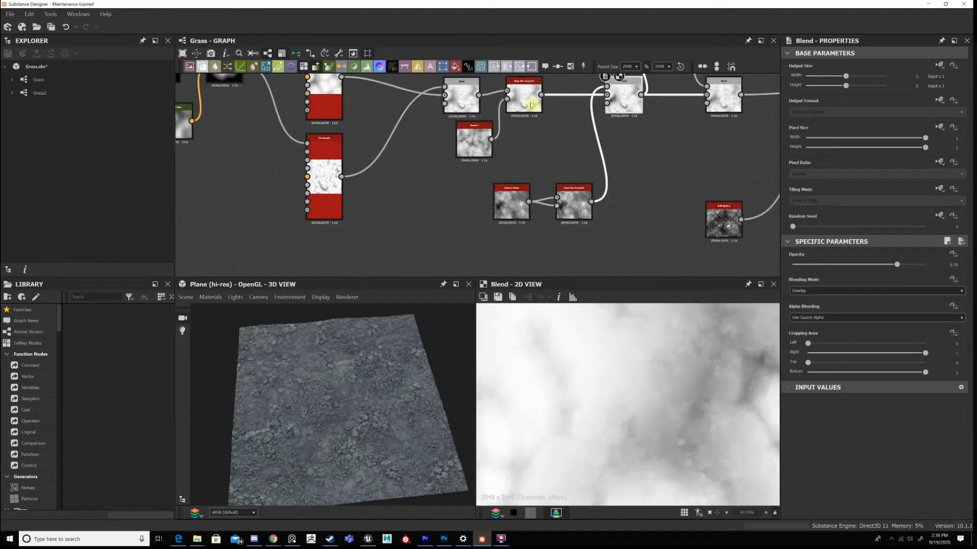
key("Left")
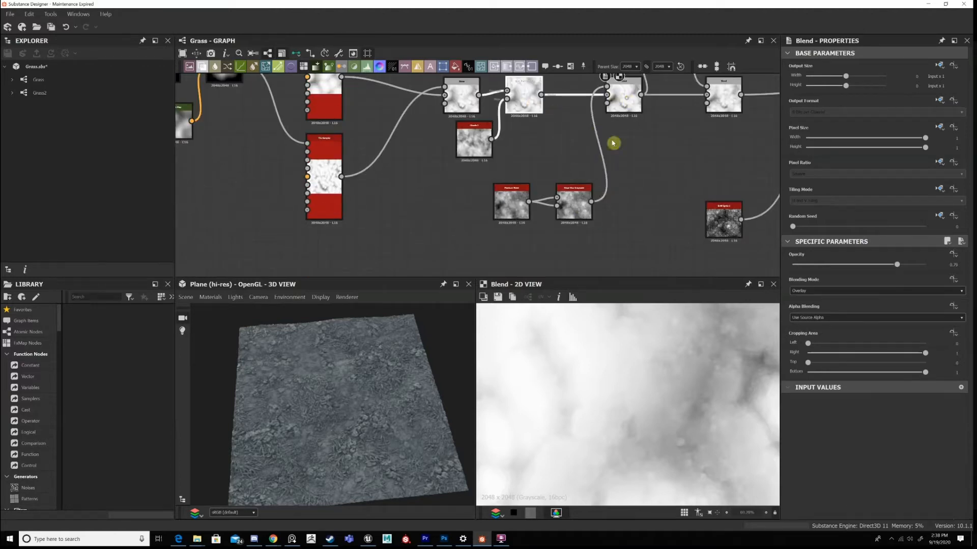
double_click(581, 206)
double_click(513, 197)
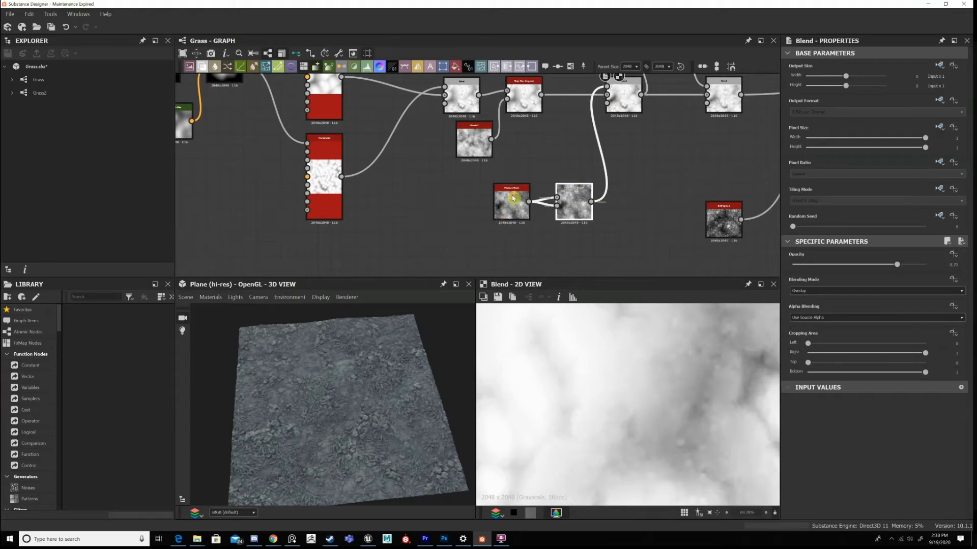
scroll(548, 235, "up", 4)
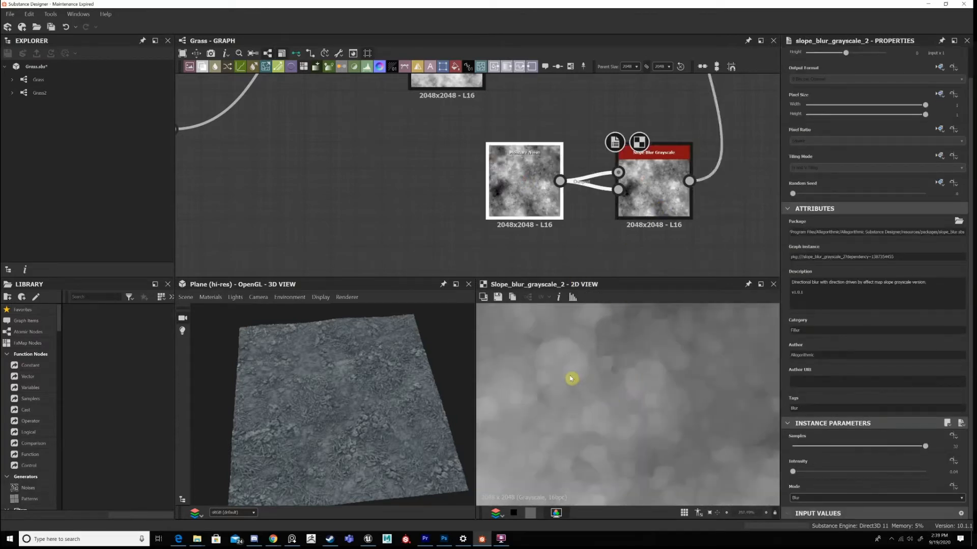
double_click(665, 207)
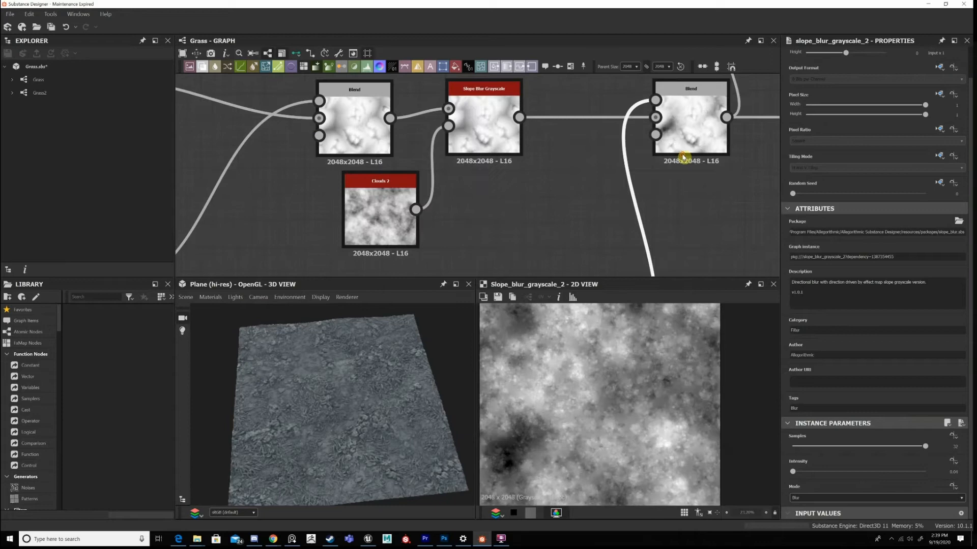
Preview the Overlay Blend again in 2D and set its opacity to 0.8.
double_click(683, 157)
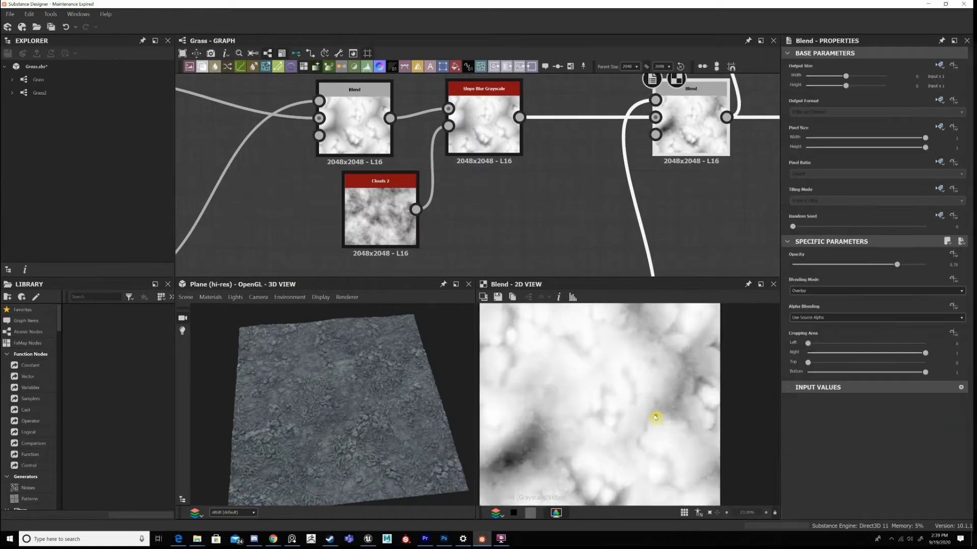
scroll(640, 438, "up", 2)
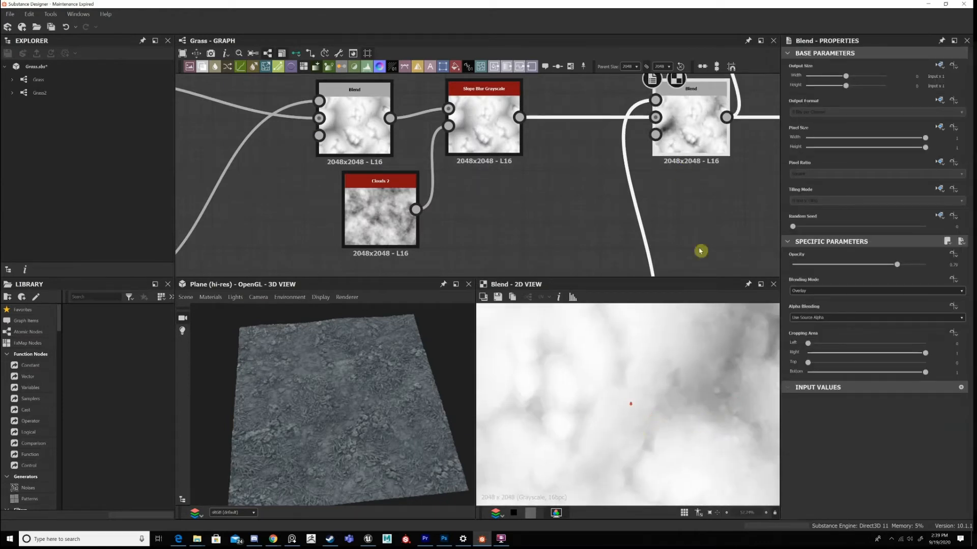
left_click(958, 266)
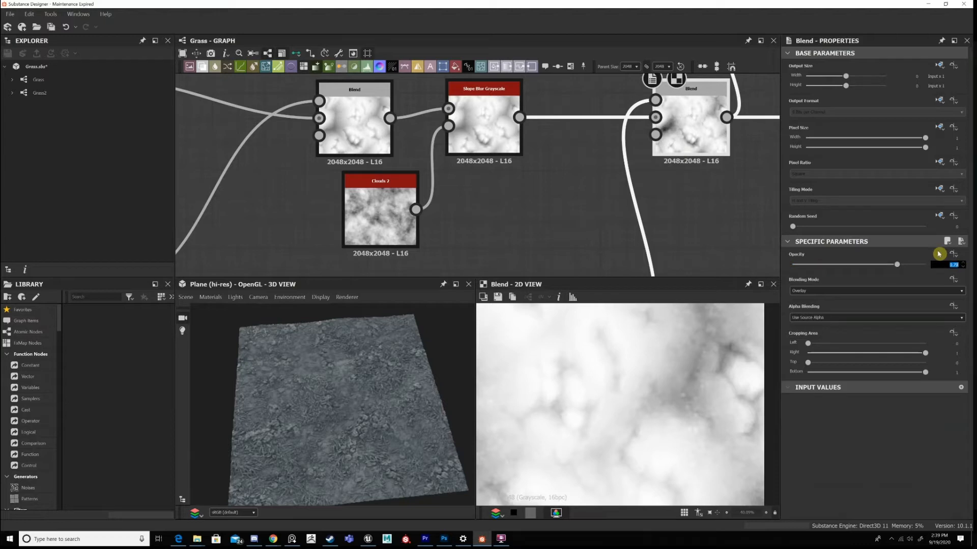
type("1")
Examine the ground surface between the grass blades and rocks up close on the 3D plane.
scroll(415, 427, "up", 5)
scroll(386, 379, "up", 3)
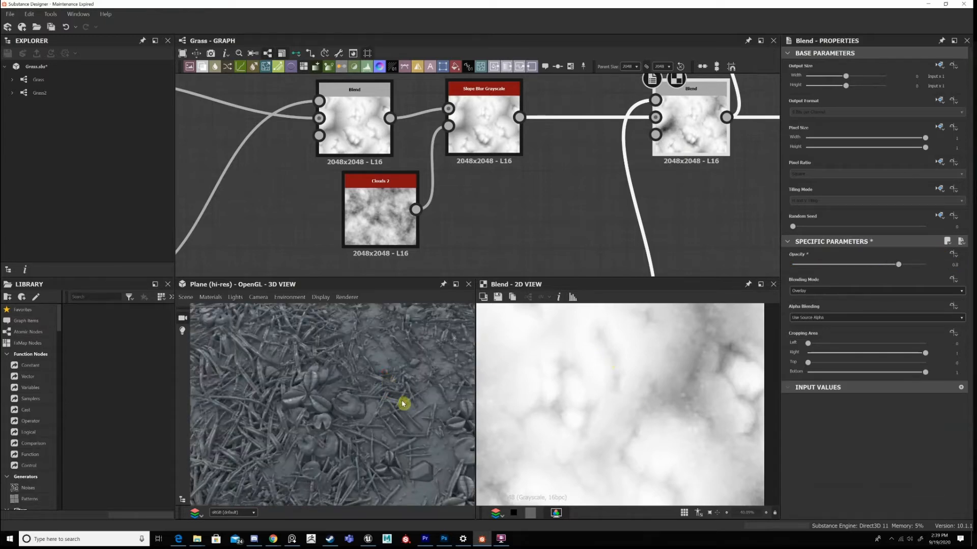
scroll(402, 404, "up", 3)
scroll(330, 402, "up", 3)
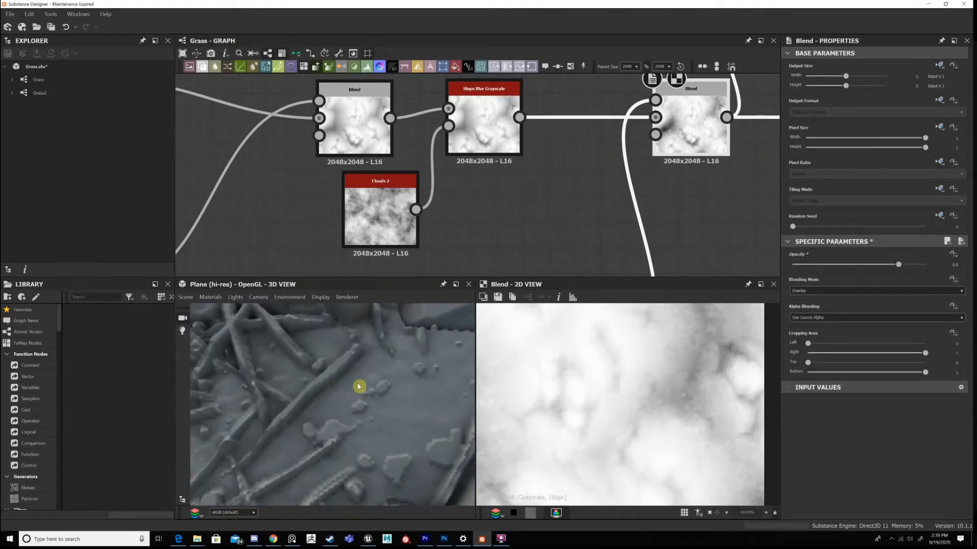
scroll(360, 387, "up", 3)
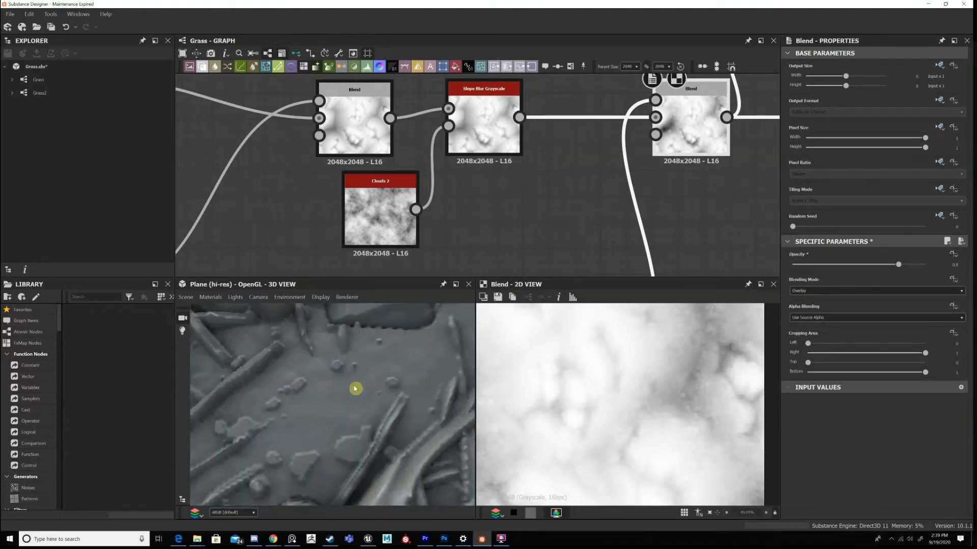
middle_click_drag(391, 372, 311, 411)
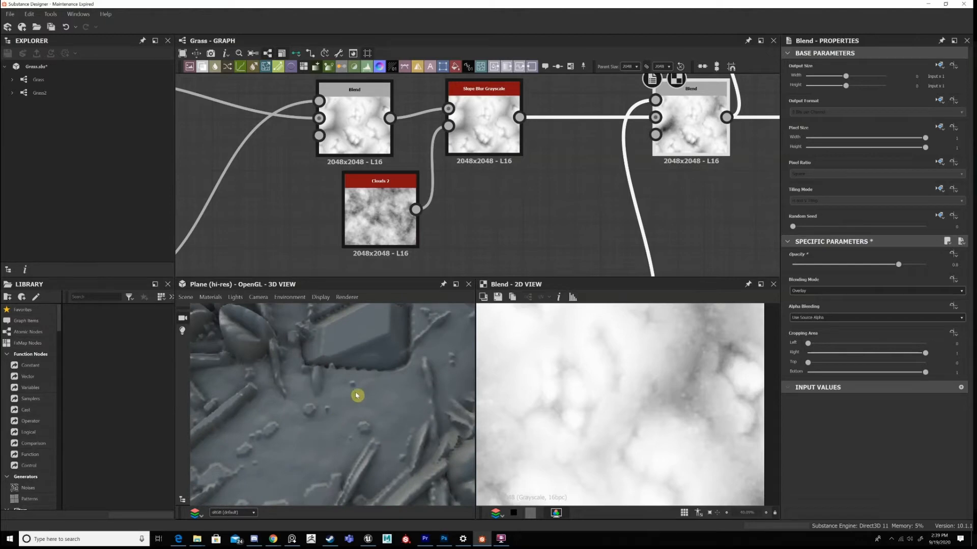
middle_click_drag(275, 493, 341, 457)
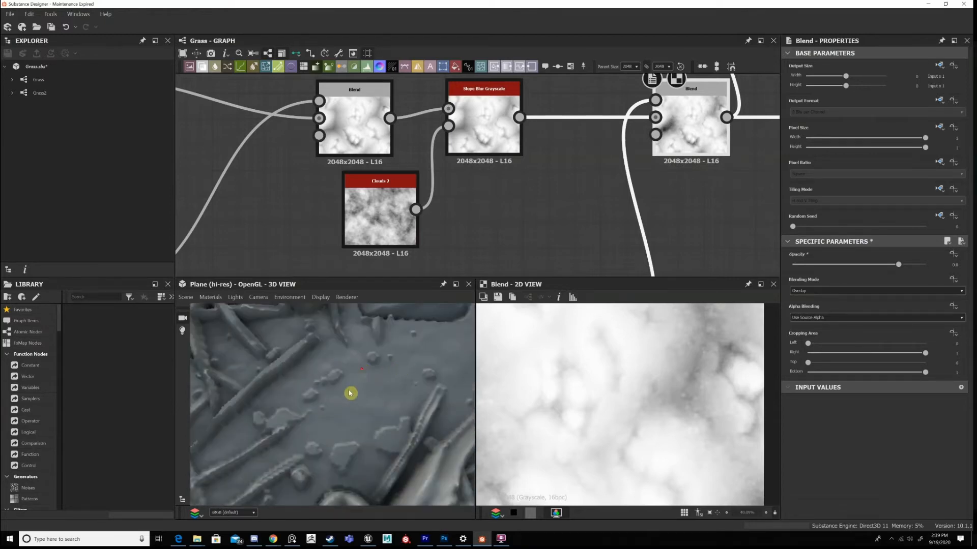
middle_click_drag(349, 394, 363, 387)
scroll(359, 422, "down", 5)
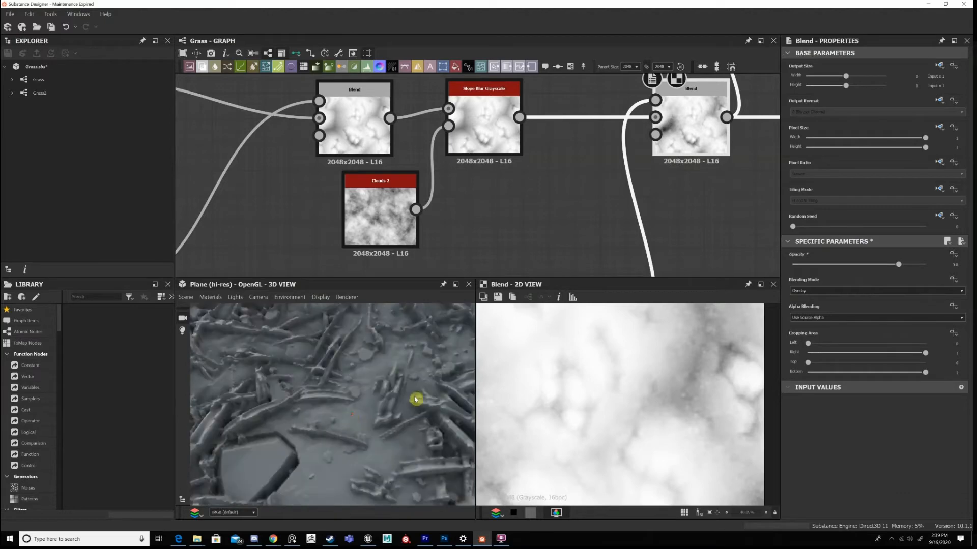
middle_click_drag(398, 466, 413, 408)
scroll(403, 419, "up", 3)
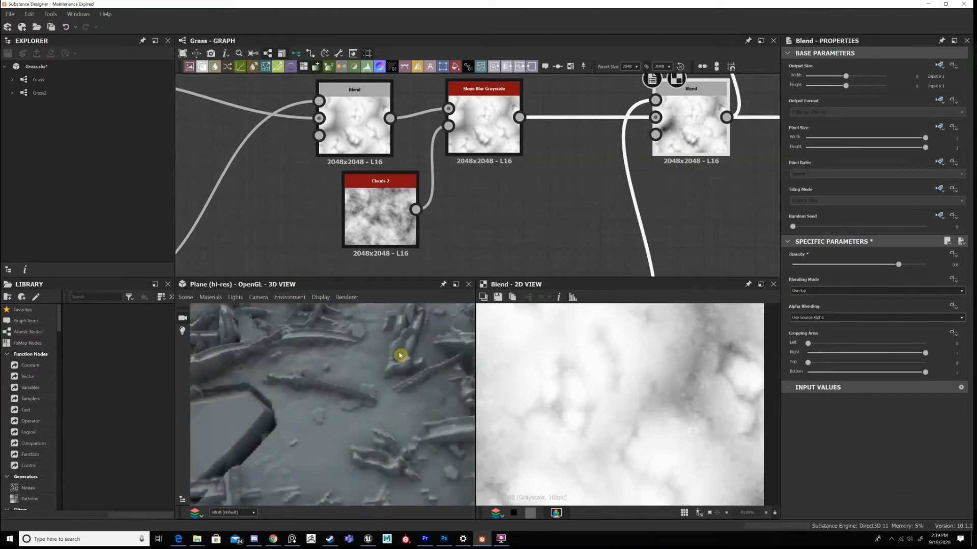
scroll(415, 422, "down", 5)
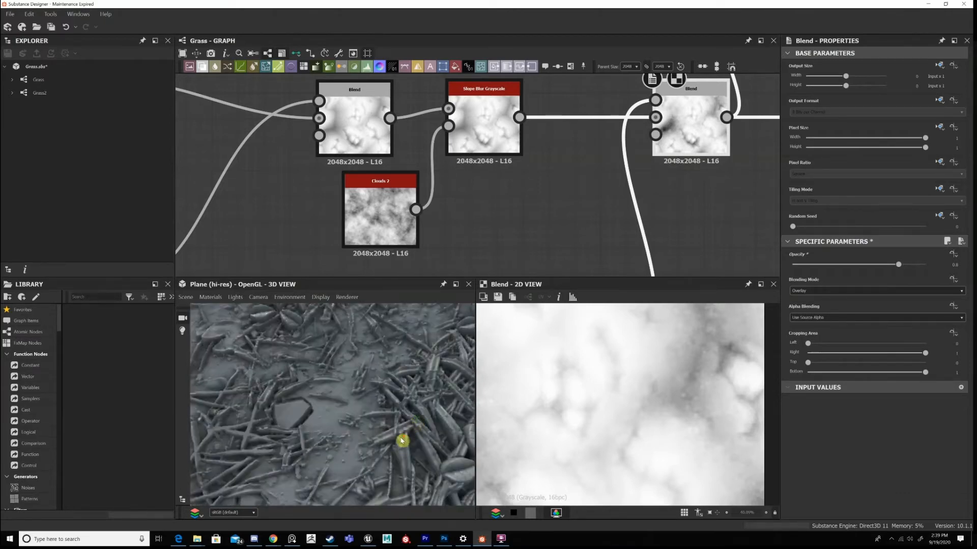
scroll(402, 439, "down", 5)
scroll(578, 215, "down", 3)
Preview the Safe Transform Grayscale and the Copy Blend it feeds in 2D, and review the Blend's opacity.
middle_click_drag(704, 113, 494, 131)
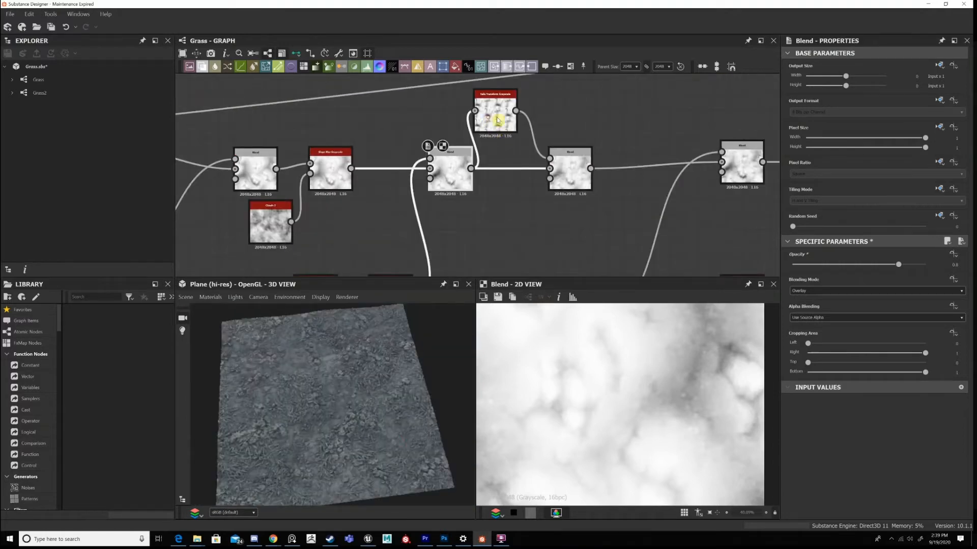
double_click(497, 118)
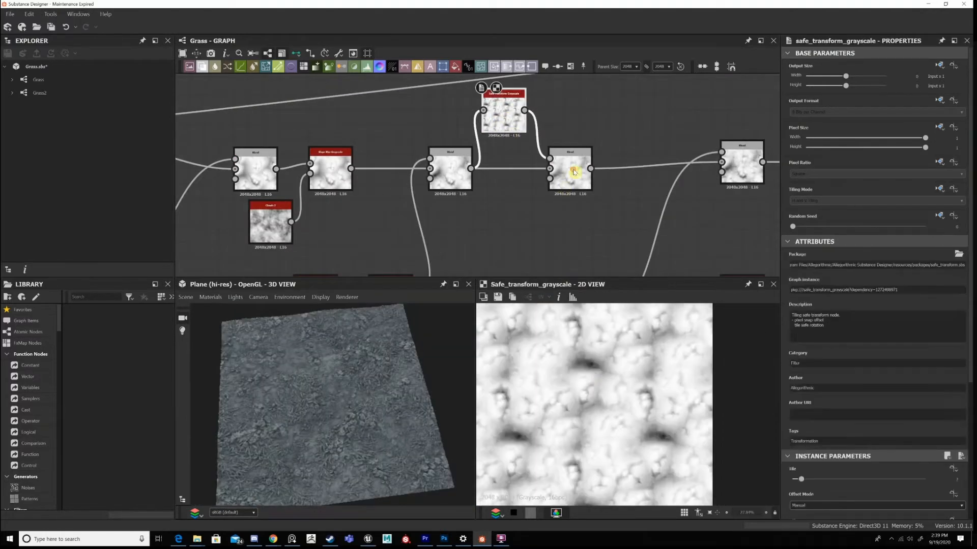
double_click(574, 172)
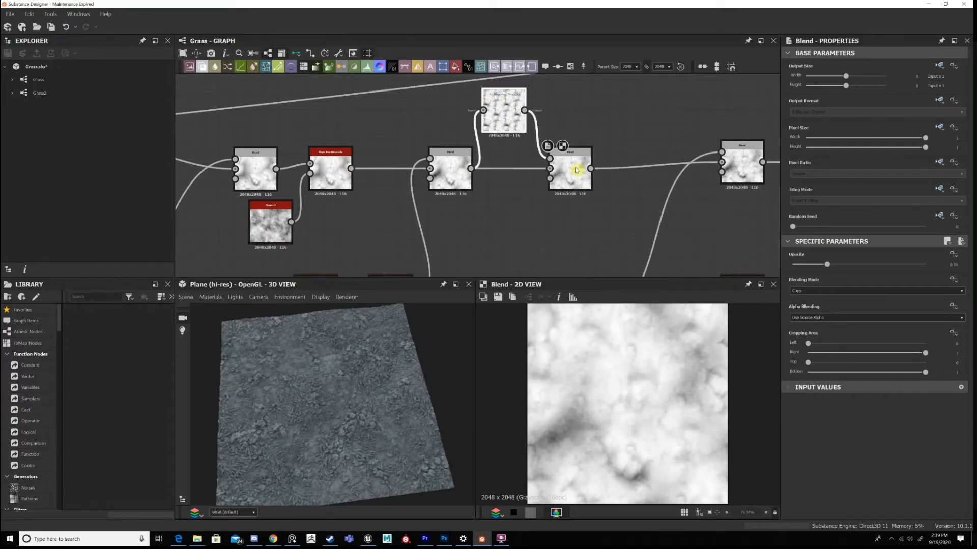
left_click(950, 265)
scroll(625, 377, "down", 1)
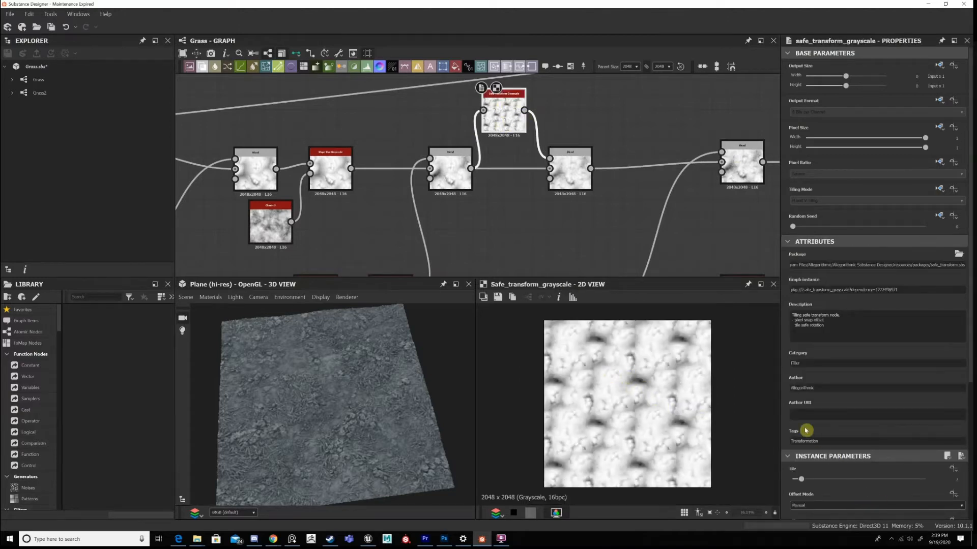
Review the Safe Transform Grayscale's Tile and Offset parameters and preview the Copy Blend it feeds in 2D.
scroll(826, 483, "down", 2)
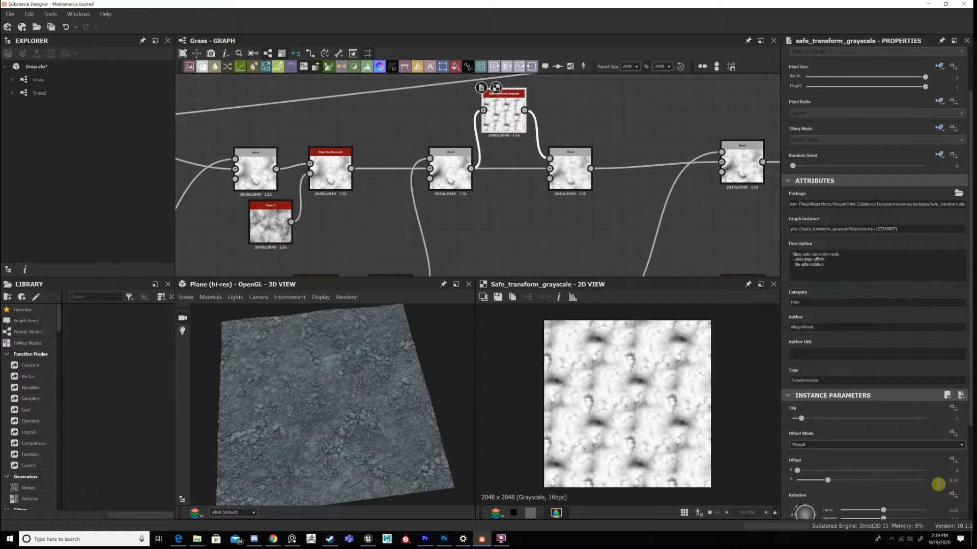
left_click(828, 480)
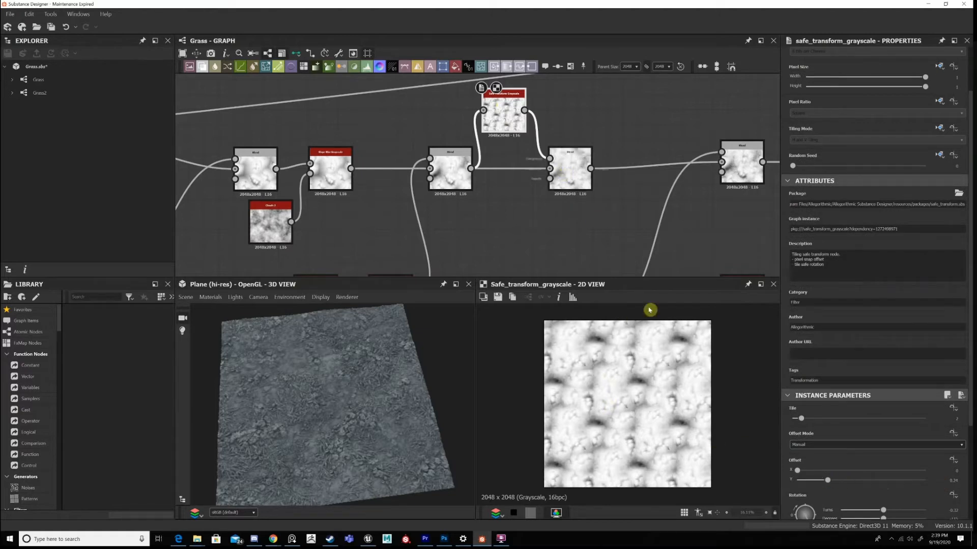
left_click(582, 173)
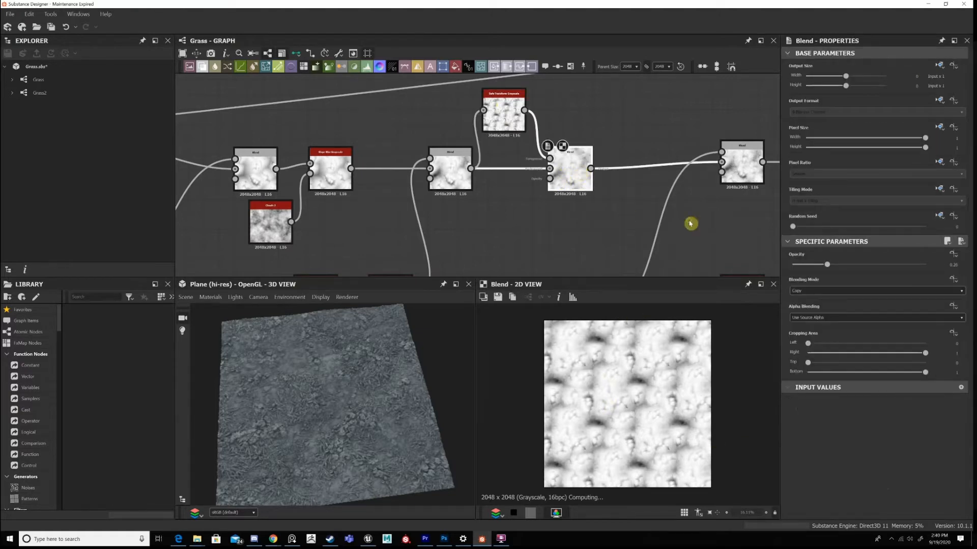
middle_click_drag(690, 224, 563, 170)
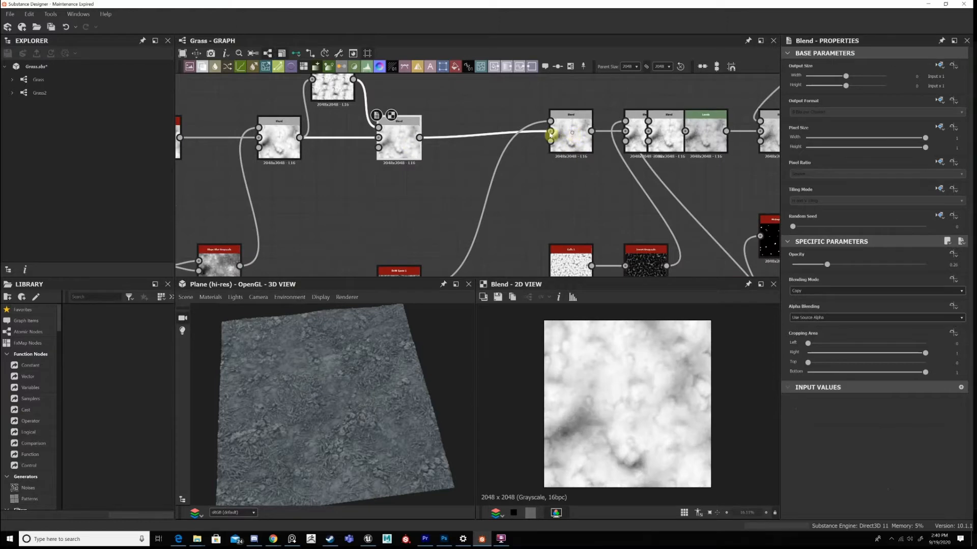
Preview the Overlay Blend after the Copy Blend in 2D and move its BnW Spots 1 node closer to it.
double_click(571, 133)
left_click_drag(572, 133, 550, 134)
middle_click_drag(426, 207, 459, 150)
left_click_drag(424, 250, 471, 175)
scroll(479, 222, "down", 1)
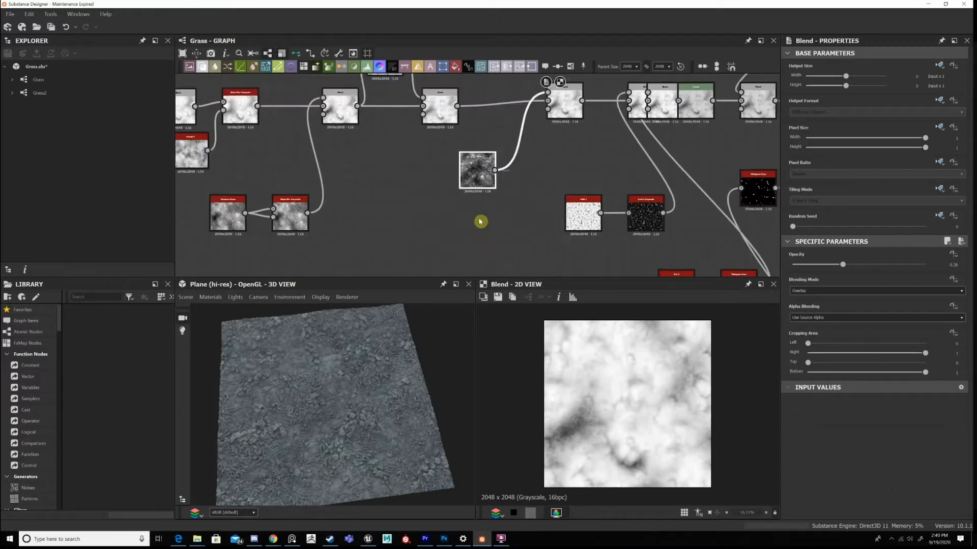
middle_click_drag(479, 222, 442, 295)
Compare the Overlay Blend in 2D with the BnW Spots 1 noise and the preceding Copy Blend, and review its opacity.
scroll(523, 193, "up", 2)
scroll(614, 380, "up", 2)
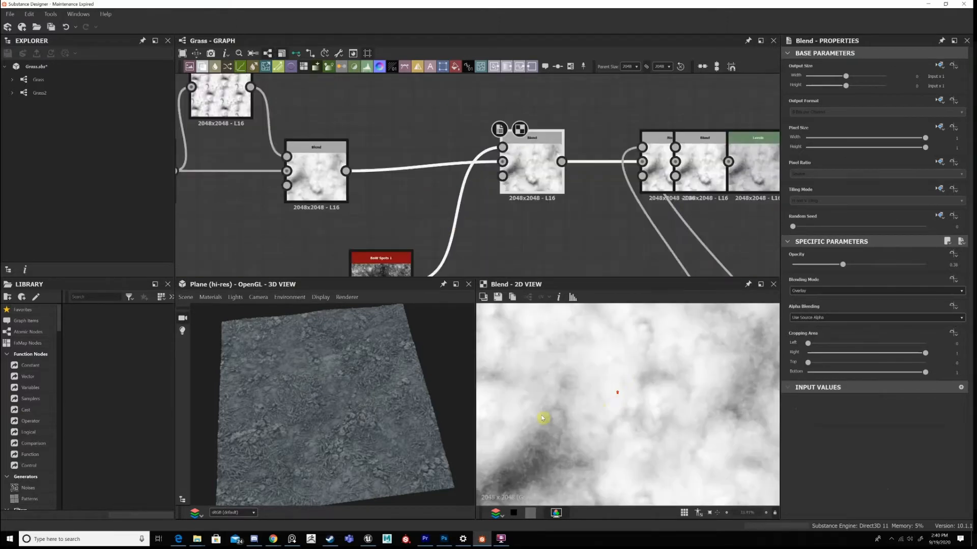
scroll(565, 396, "down", 1)
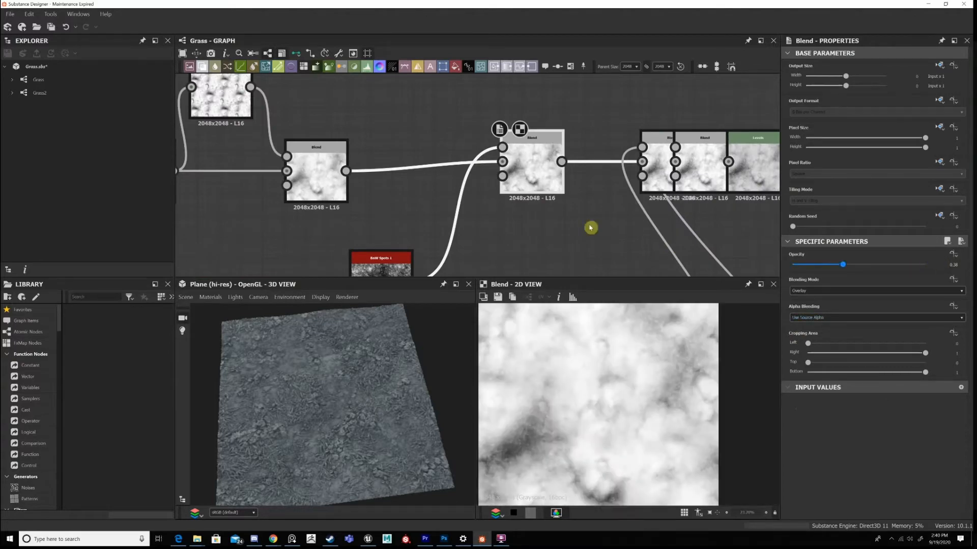
middle_click_drag(434, 219, 412, 195)
double_click(390, 239)
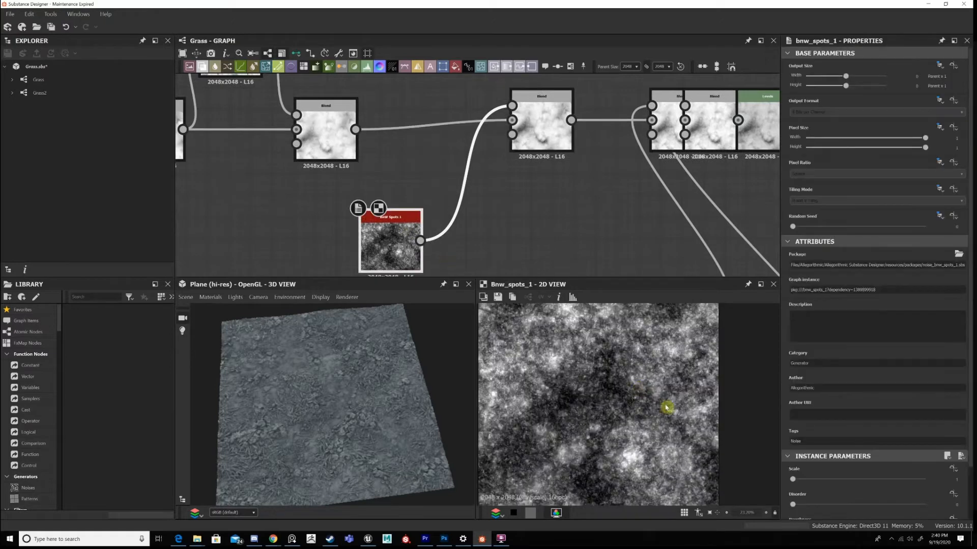
double_click(542, 125)
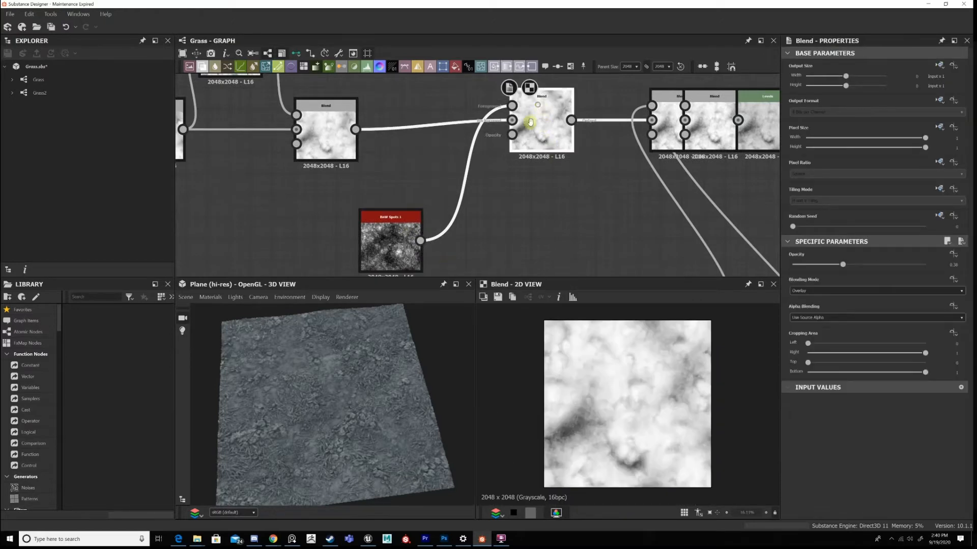
middle_click_drag(543, 125, 461, 181)
middle_click_drag(252, 196, 288, 151)
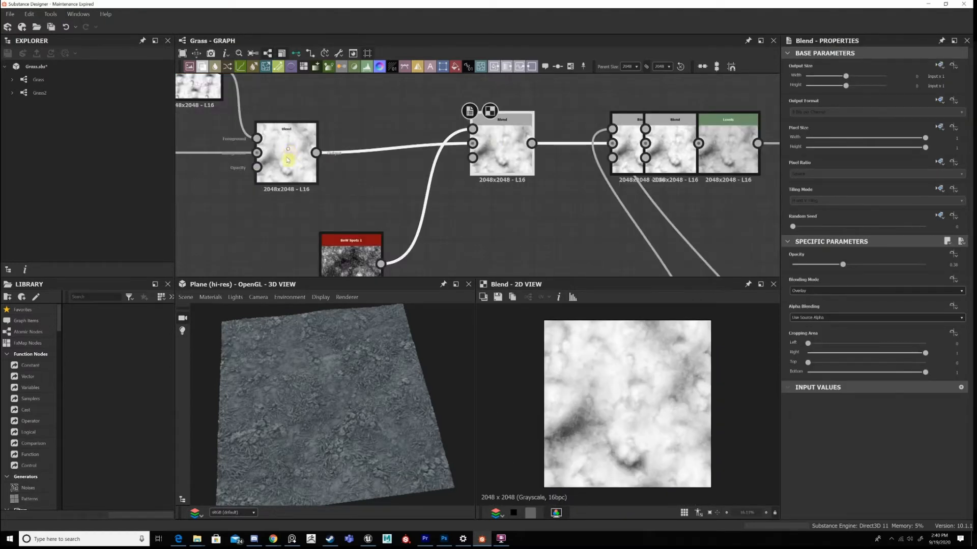
left_click(287, 160)
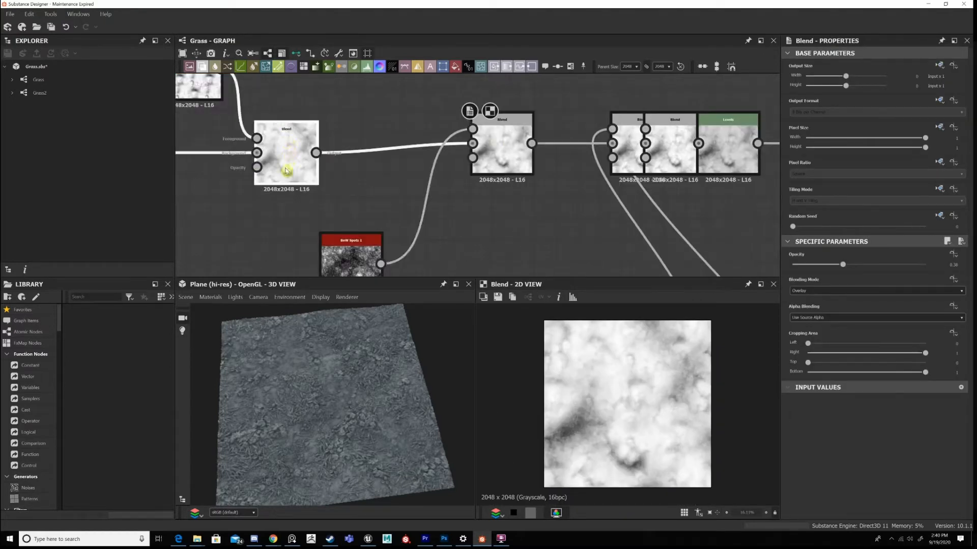
left_click(491, 136)
left_click(375, 245)
scroll(375, 244, "down", 2)
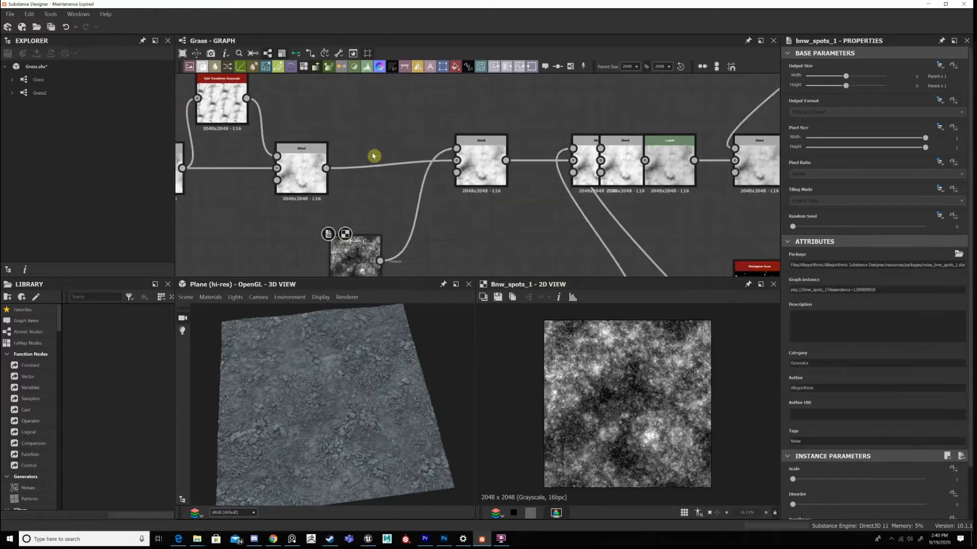
Move the Cells 1 and Invert Grayscale pair toward BnW Spots 1 and separate the overlapping Blend and Levels nodes.
middle_click_drag(557, 271, 466, 188)
scroll(432, 204, "down", 3)
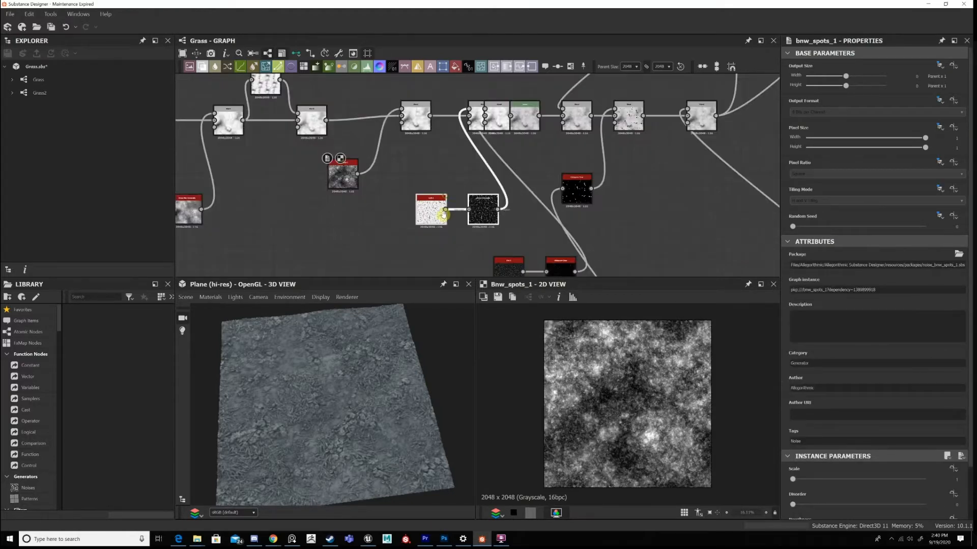
left_click_drag(444, 215, 376, 215)
middle_click_drag(494, 165, 473, 225)
left_click_drag(482, 181, 492, 180)
middle_click_drag(635, 217, 565, 210)
left_click_drag(629, 210, 532, 169)
left_click_drag(435, 169, 491, 169)
left_click_drag(413, 169, 433, 169)
scroll(486, 225, "down", 3)
Move the Dirt 3 and Histogram Scan pair below the Cells 1 nodes and space out the Blend chain above.
middle_click_drag(482, 269, 476, 199)
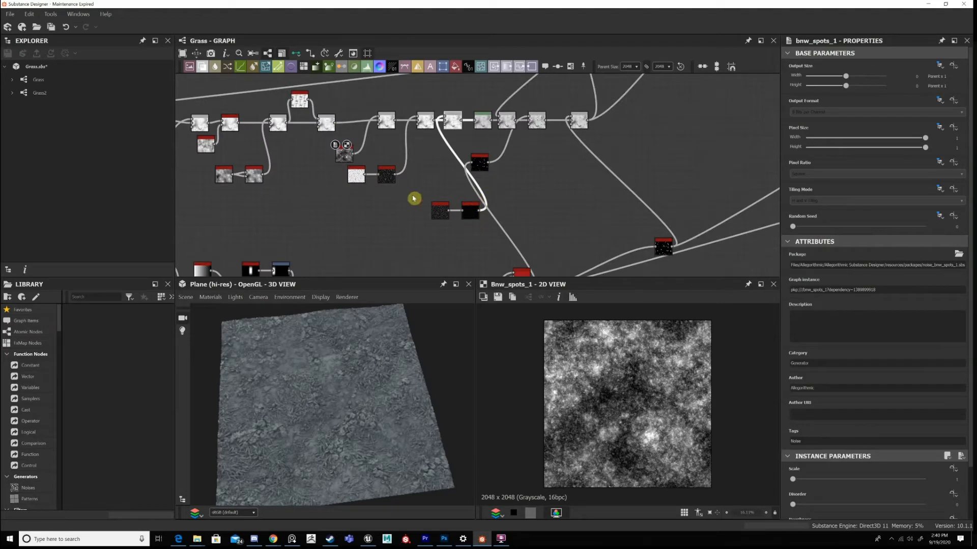
left_click_drag(496, 224, 382, 203)
scroll(402, 198, "up", 4)
middle_click_drag(464, 110, 514, 197)
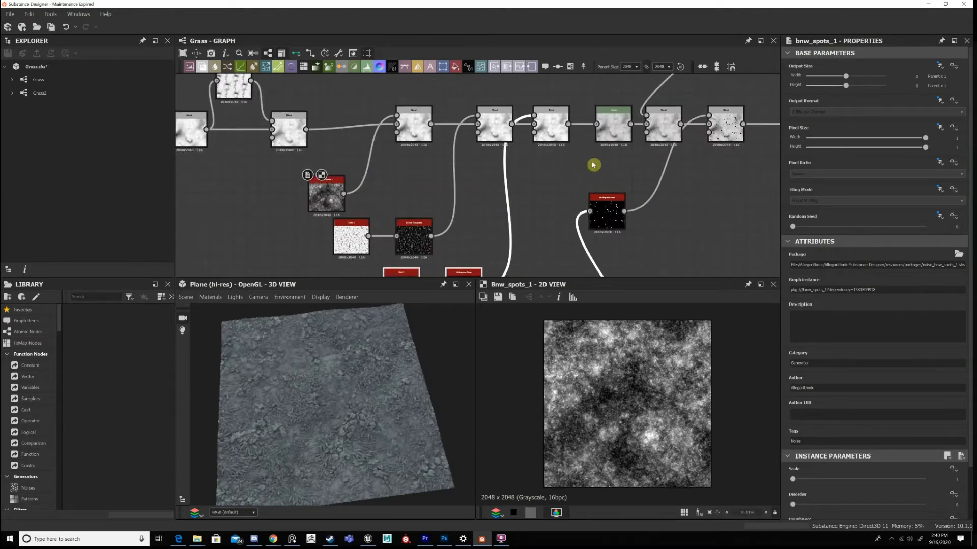
middle_click_drag(488, 147, 530, 182)
Preview the first Add (Linear Dodge) Blend in 2D and place its Cells 1 and Invert Grayscale nodes beside BnW Spots 1.
left_click(549, 164)
scroll(548, 163, "up", 3)
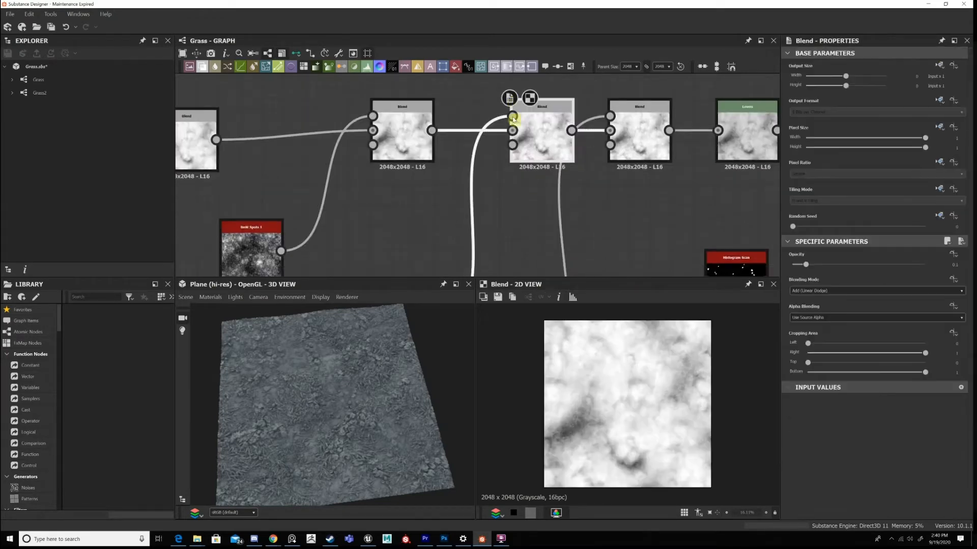
middle_click_drag(492, 244, 476, 174)
left_click_drag(294, 203, 379, 242)
left_click_drag(384, 235, 450, 169)
middle_click_drag(548, 79, 541, 181)
Preview Cells 1, its Invert Grayscale and the Add (Linear Dodge) Blend they feed in 2D, and review the Blend's settings.
left_click(513, 154)
left_click(514, 157)
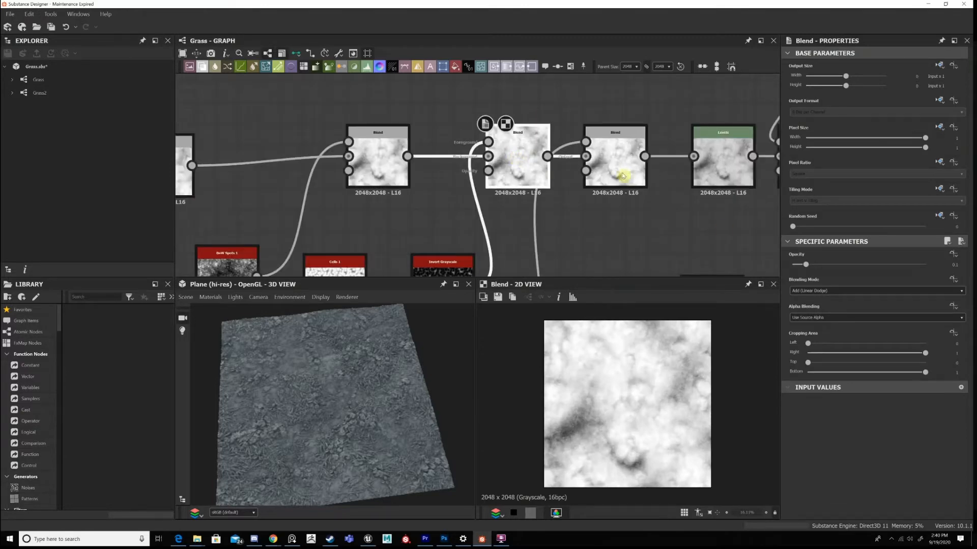
left_click(539, 166)
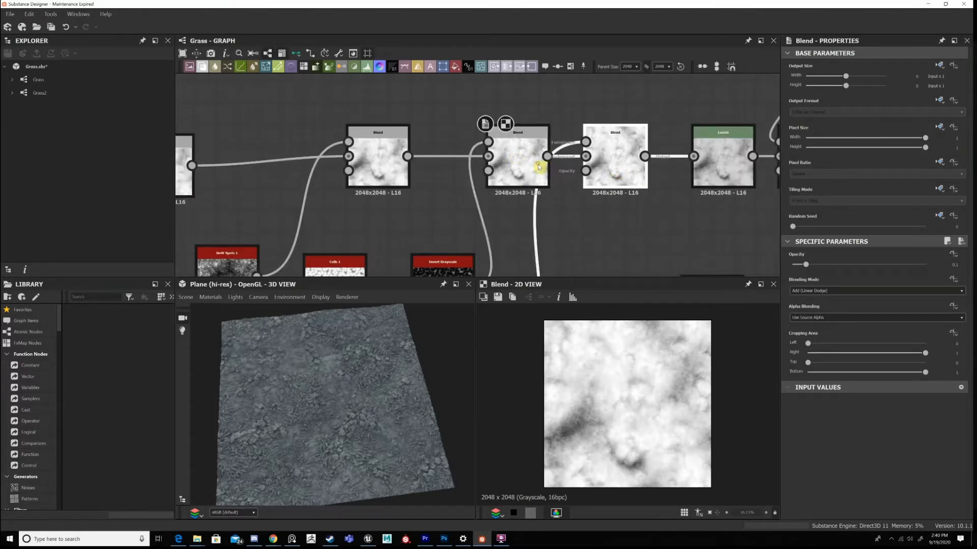
middle_click_drag(486, 154, 522, 88)
left_click(372, 232)
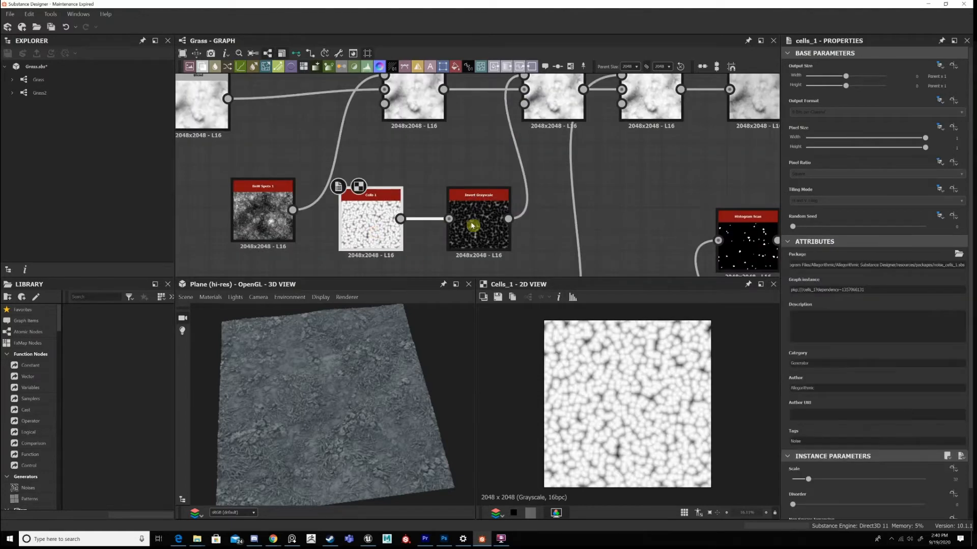
left_click(486, 239)
scroll(635, 410, "up", 5)
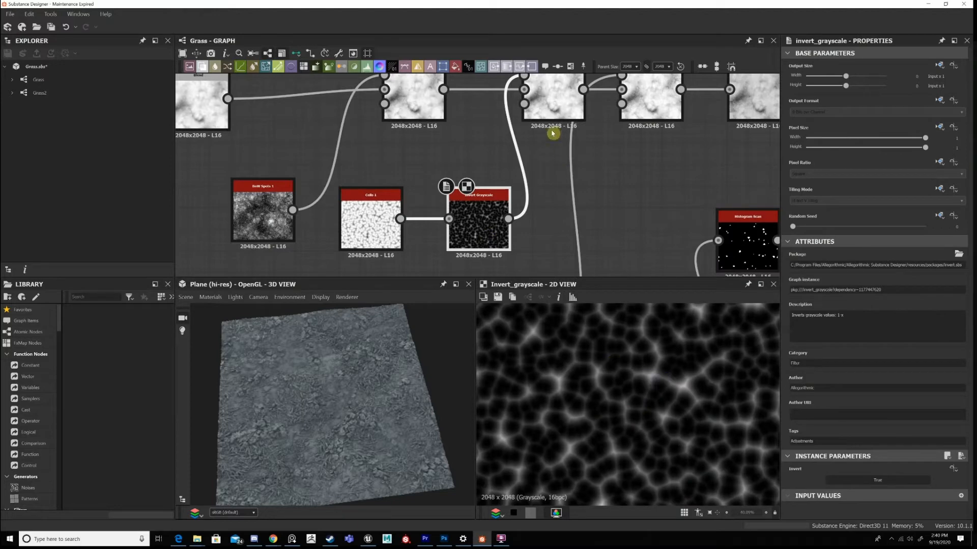
left_click(576, 112)
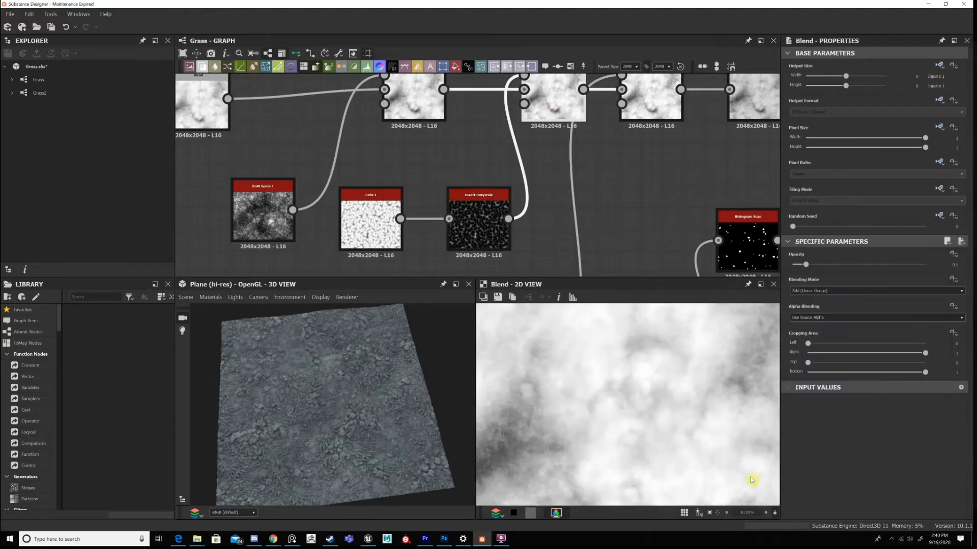
Examine up close in 2D how the inverted cells affect the surface of the first Add (Linear Dodge) Blend.
scroll(665, 442, "down", 4)
scroll(676, 403, "up", 4)
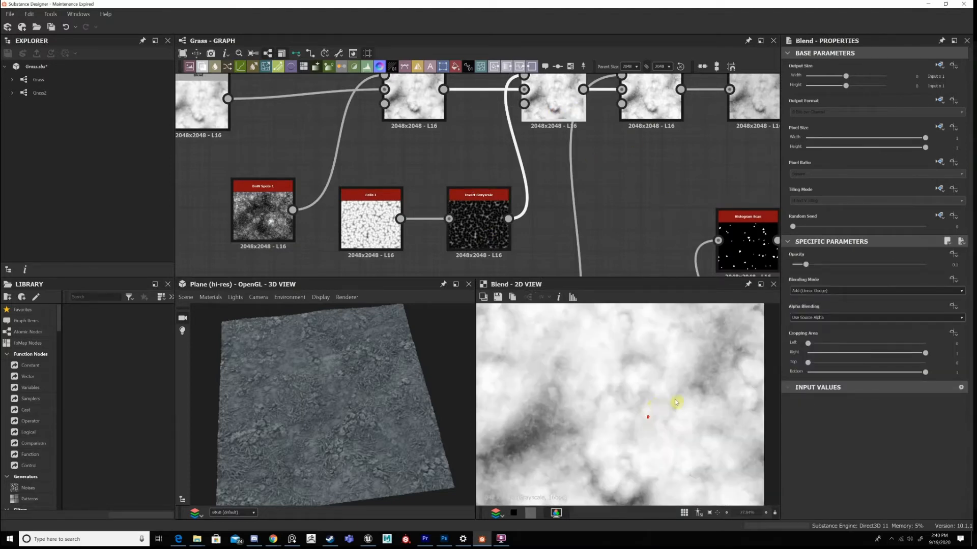
scroll(677, 387, "up", 8)
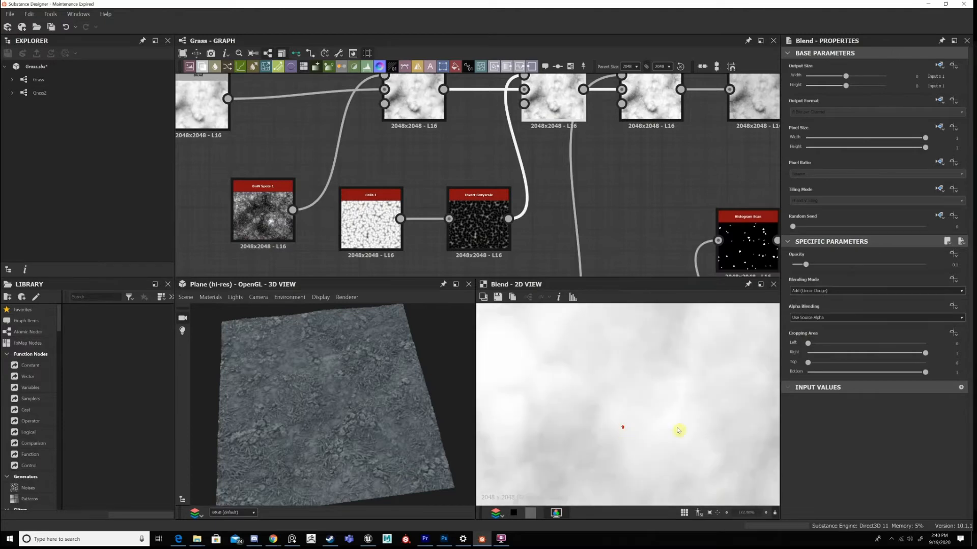
scroll(678, 430, "down", 2)
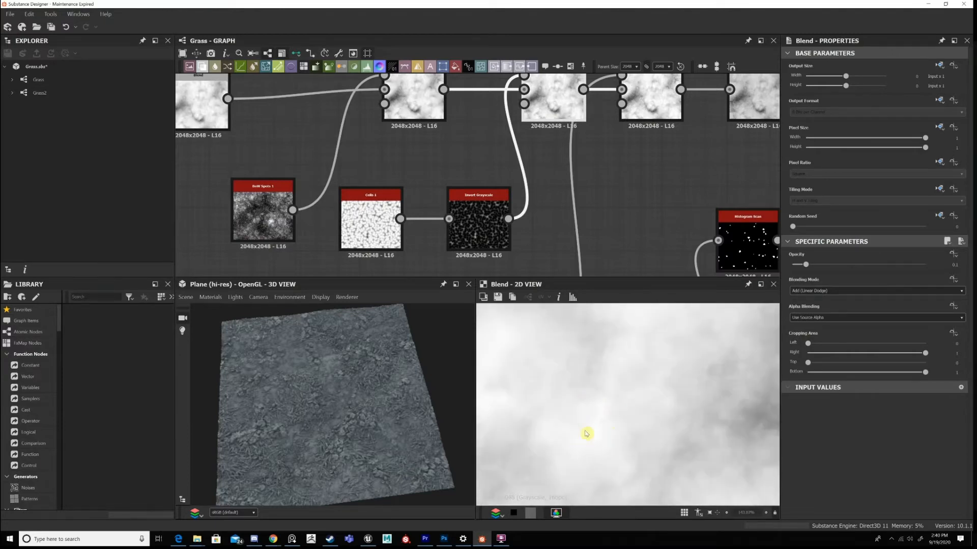
scroll(607, 405, "down", 4)
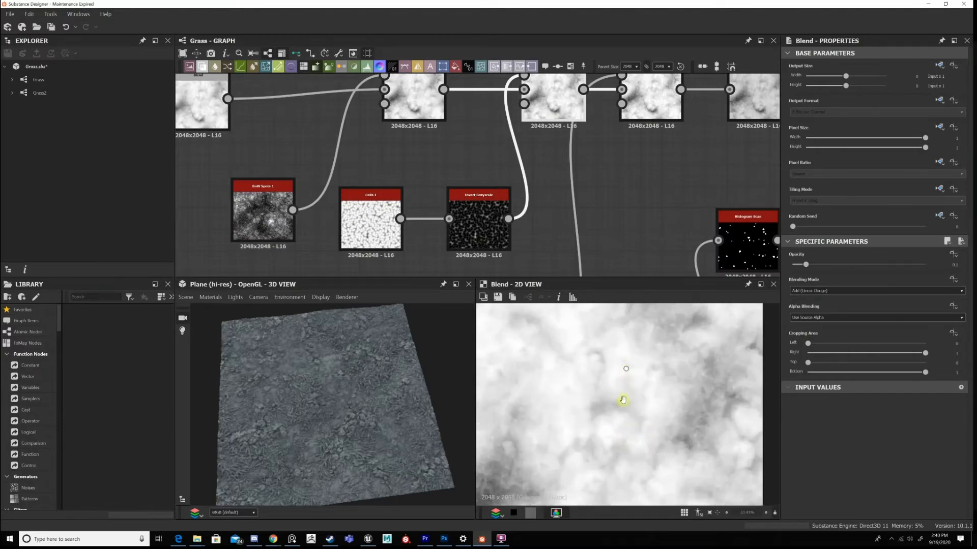
scroll(621, 377, "down", 2)
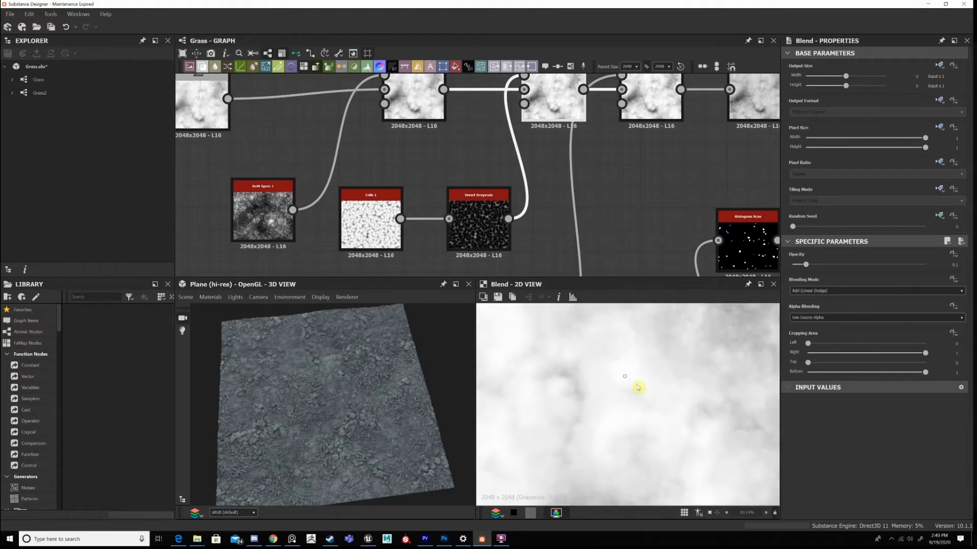
scroll(626, 402, "down", 5)
scroll(639, 417, "up", 1)
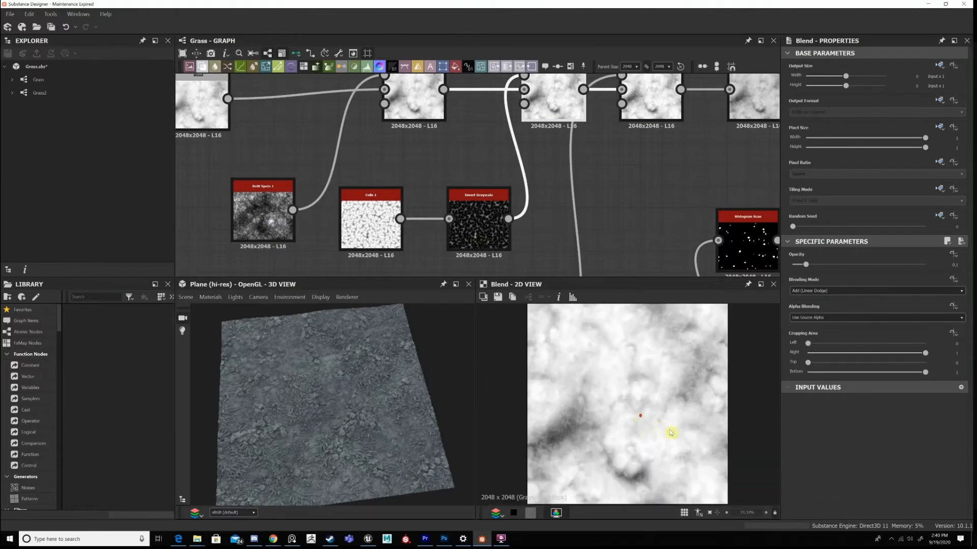
scroll(628, 415, "down", 1)
scroll(682, 435, "up", 4)
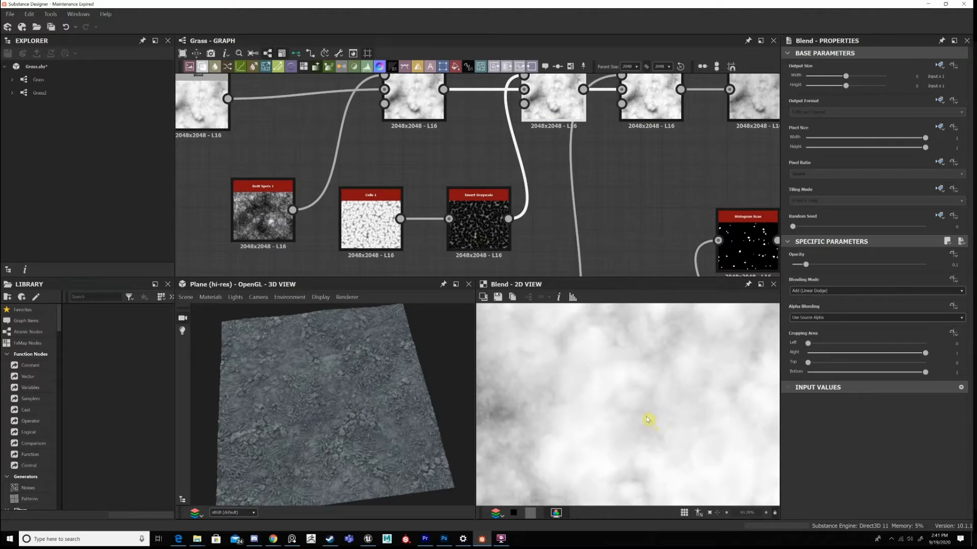
scroll(642, 409, "down", 5)
Preview the second Add (Linear Dodge) Blend in 2D and trace its input back to the Histogram Scan.
middle_click_drag(640, 176, 608, 244)
double_click(631, 174)
middle_click_drag(564, 207, 606, 30)
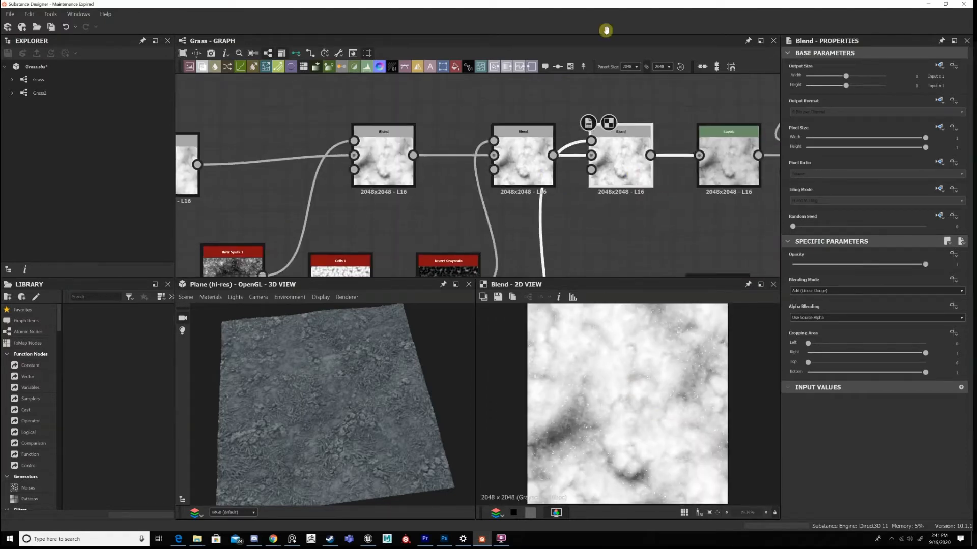
scroll(559, 202, "down", 3)
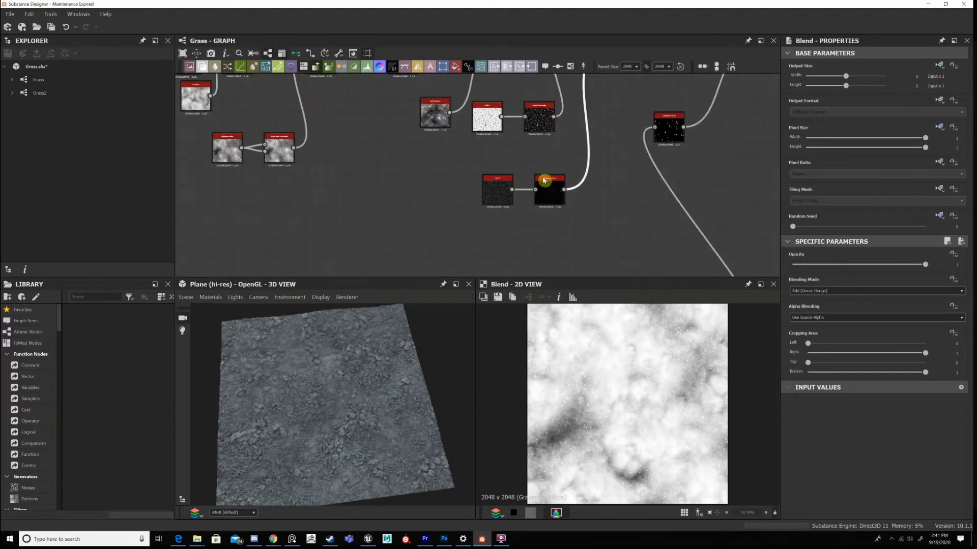
Compare the Dirt 3 noise with its Histogram Scan in 2D and review the scan's Position parameter.
double_click(548, 200)
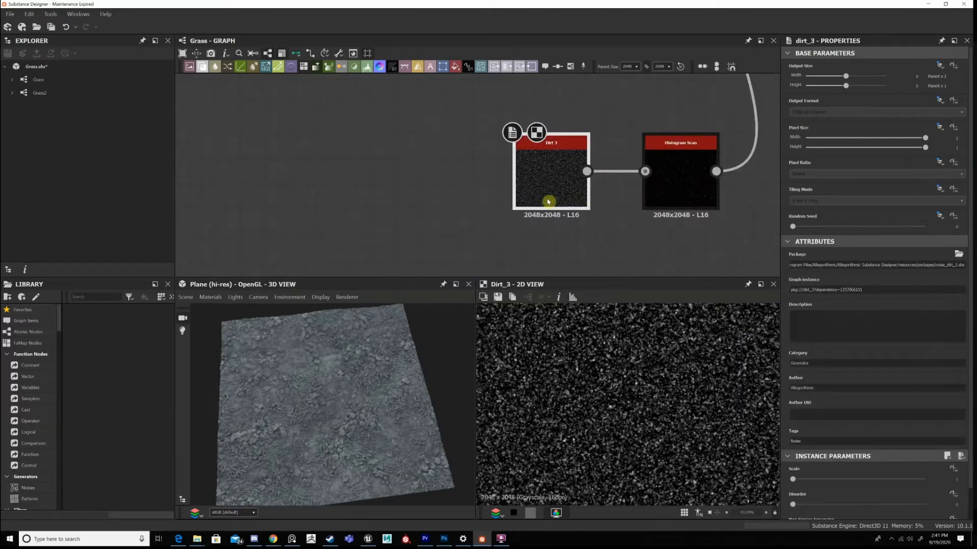
middle_click_drag(540, 194, 518, 202)
double_click(657, 184)
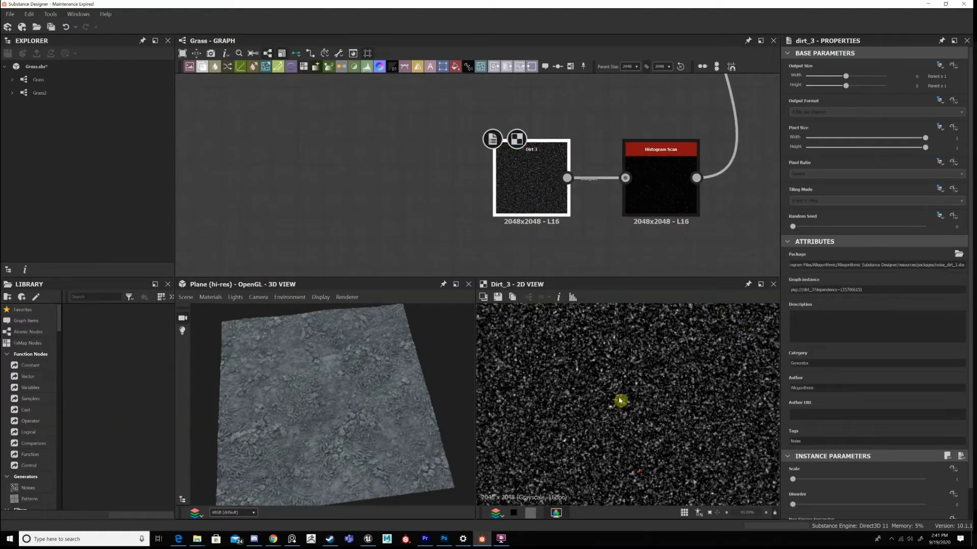
scroll(620, 402, "up", 4)
double_click(542, 198)
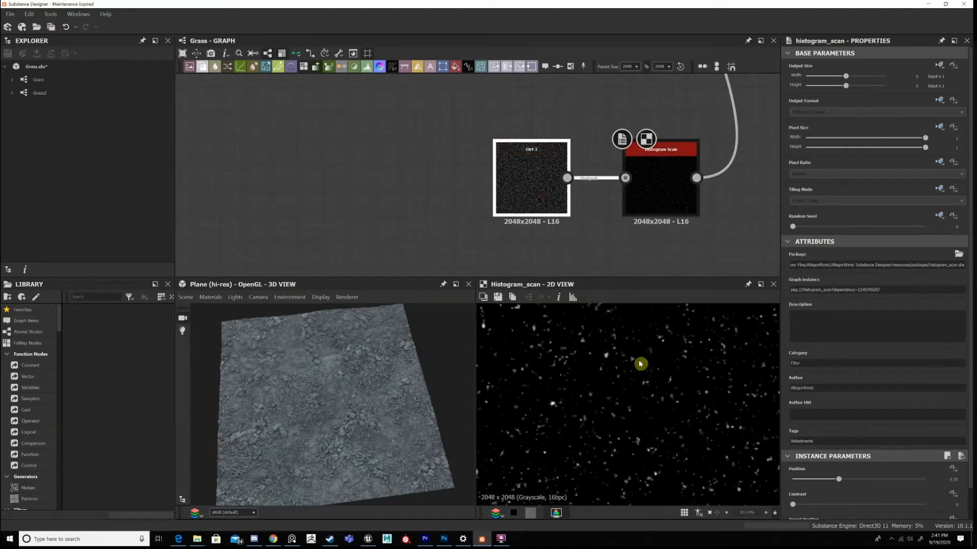
double_click(663, 206)
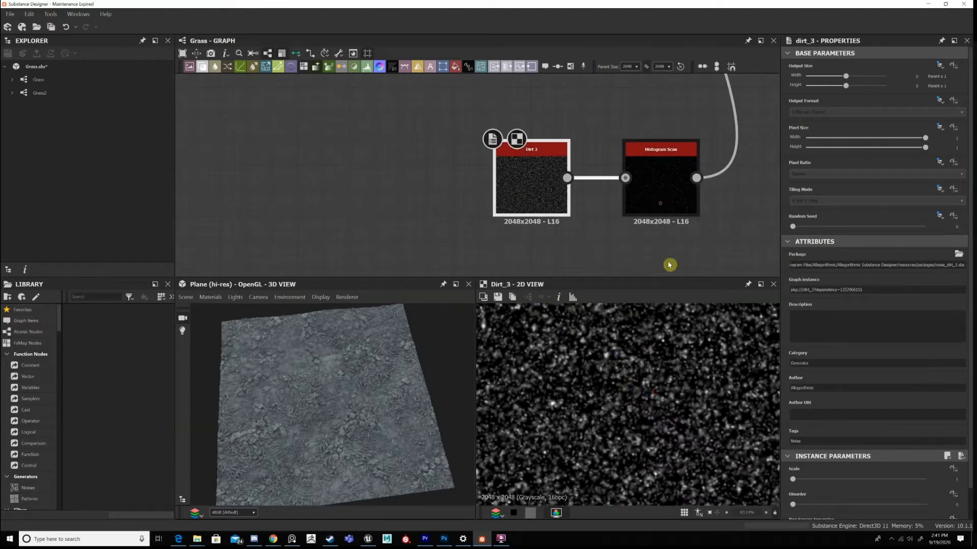
scroll(696, 408, "down", 4)
left_click(950, 481)
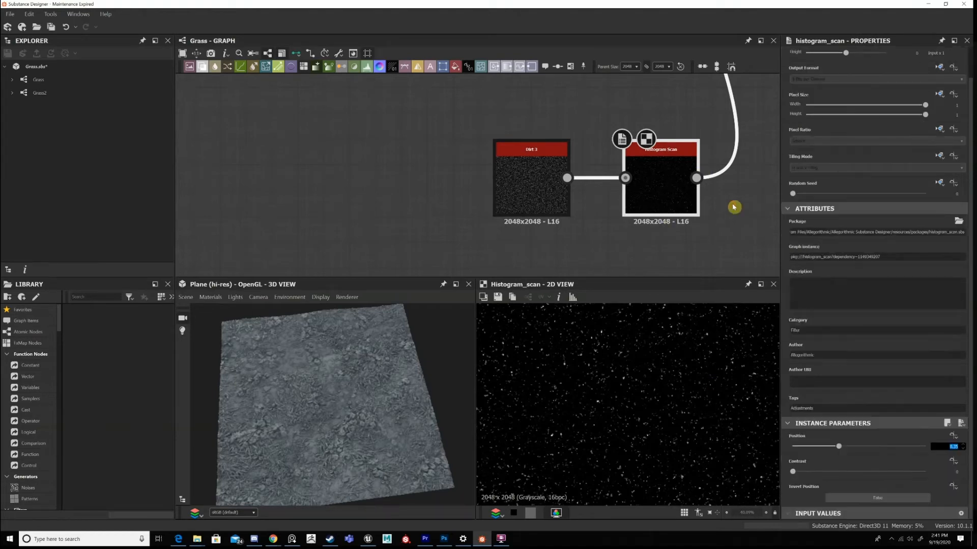
Preview the second Add (Linear Dodge) Blend in 2D and examine up close the specks added by the Dirt 3 scan.
scroll(719, 189, "down", 4)
middle_click_drag(613, 203, 580, 251)
middle_click_drag(702, 94, 591, 187)
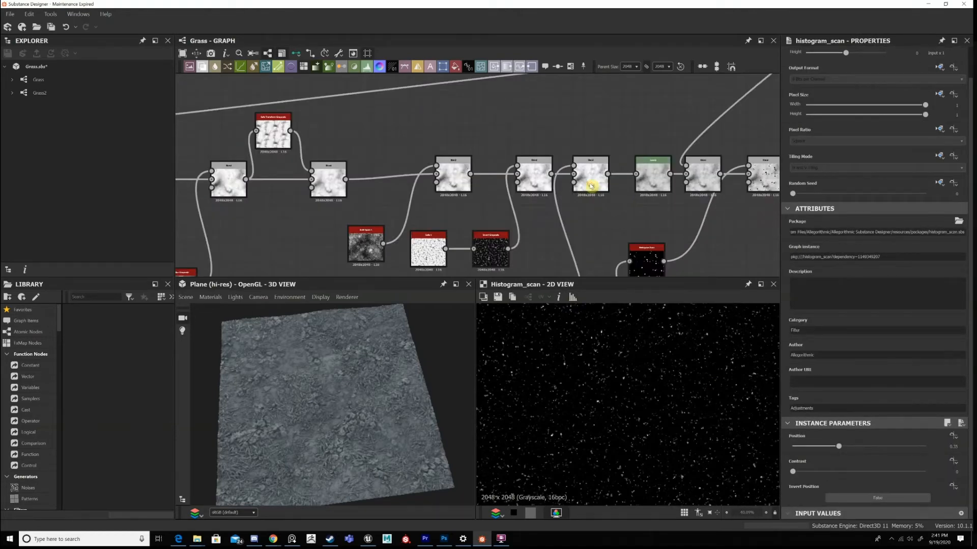
scroll(591, 186, "up", 1)
double_click(590, 174)
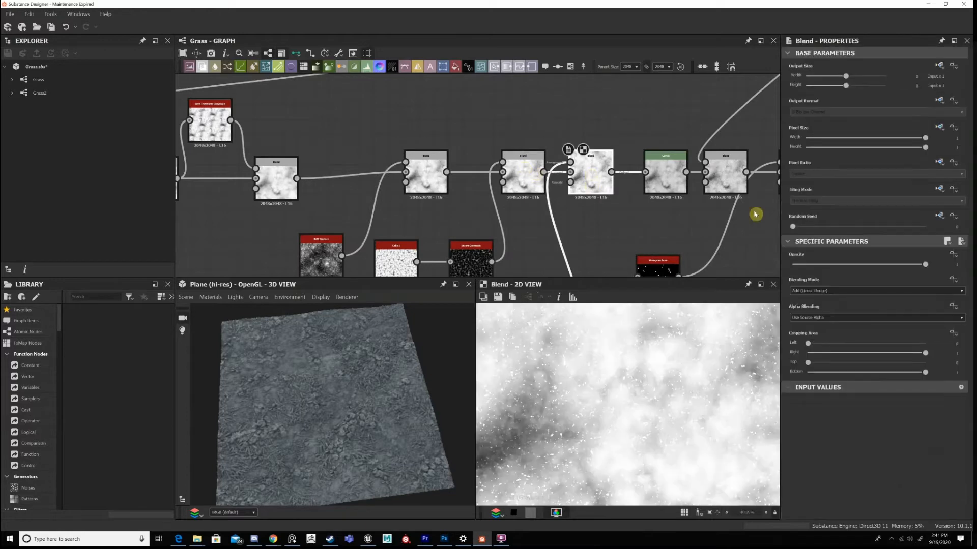
scroll(675, 381, "down", 3)
scroll(652, 392, "up", 3)
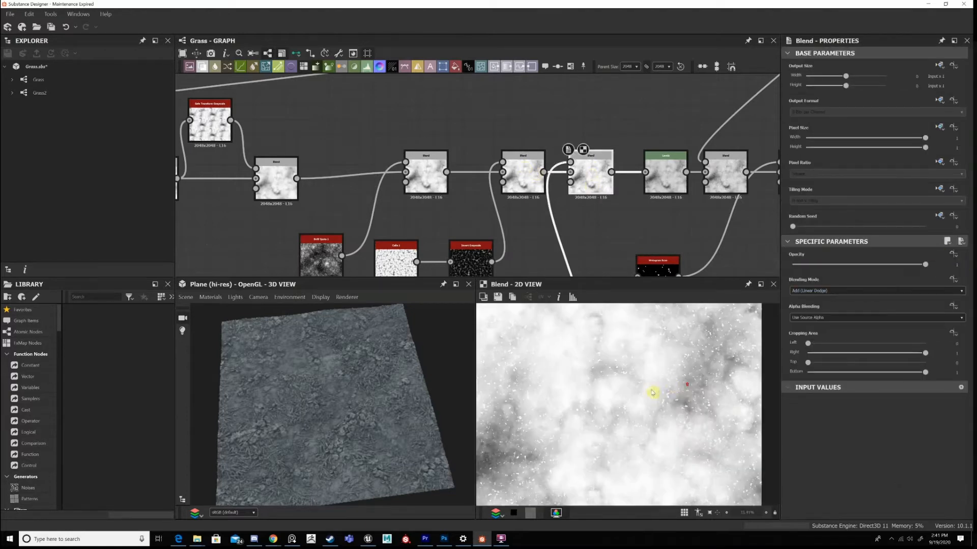
scroll(672, 392, "up", 1)
scroll(644, 388, "up", 3)
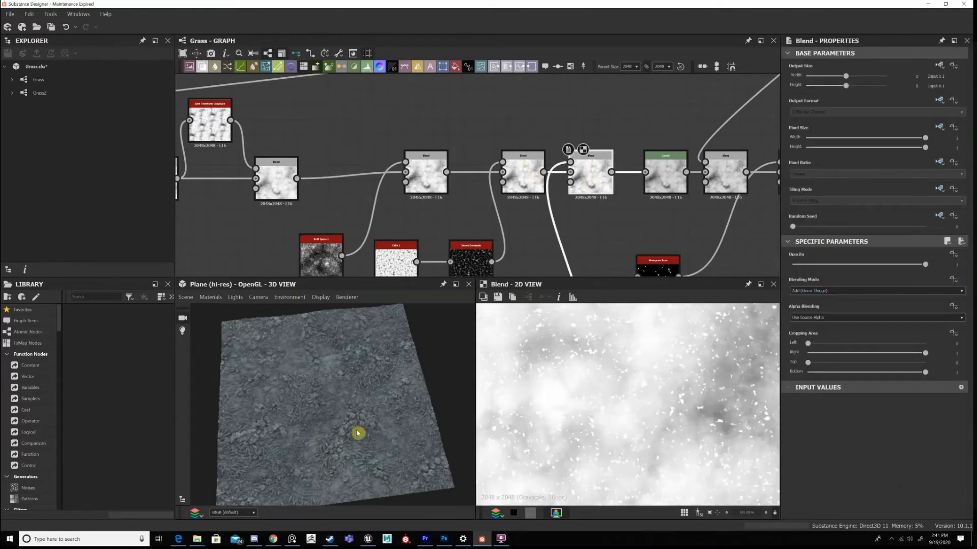
Examine up close on the 3D plane how the dirt specks shape the ground between the grass blades and leaves.
scroll(363, 427, "up", 2)
scroll(312, 383, "up", 2)
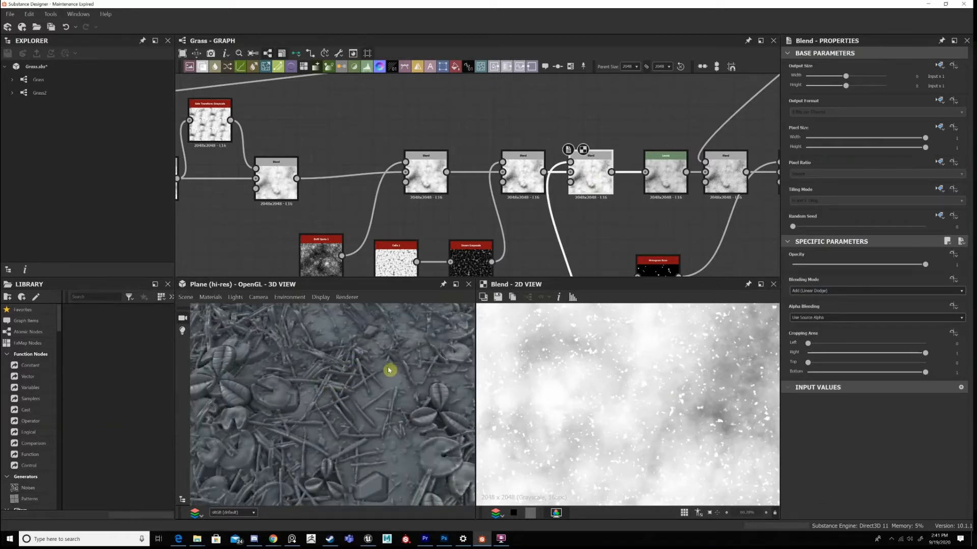
scroll(390, 371, "up", 2)
middle_click_drag(325, 376, 345, 385)
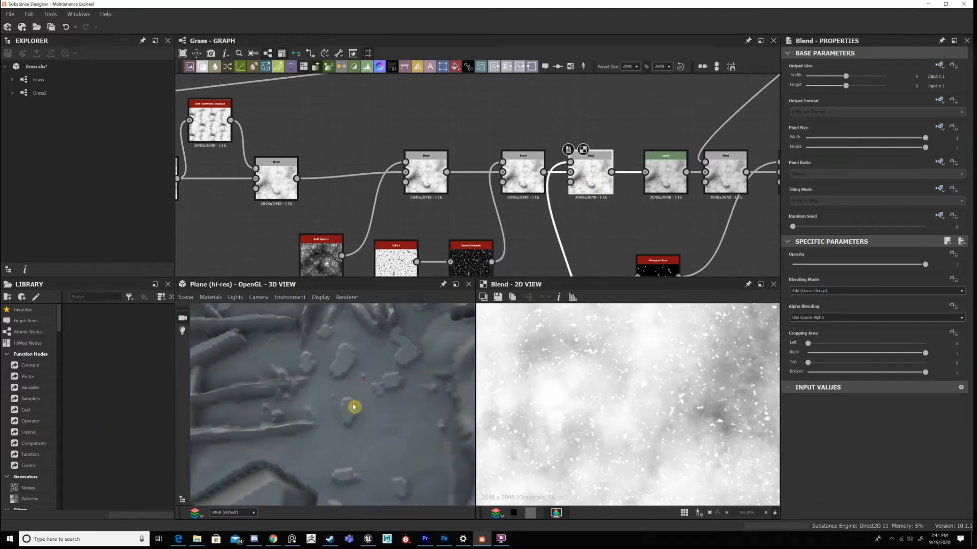
scroll(354, 407, "down", 3)
scroll(349, 356, "up", 3)
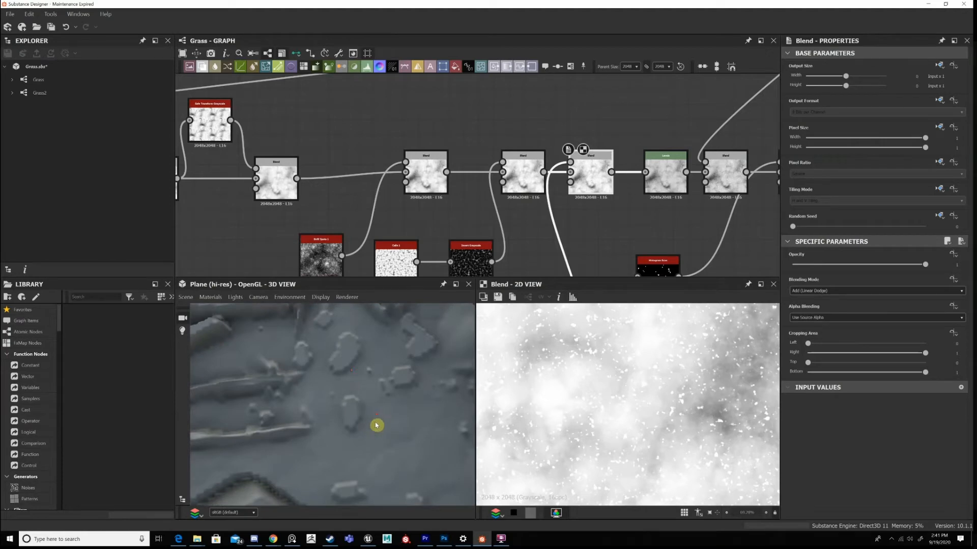
scroll(382, 425, "down", 2)
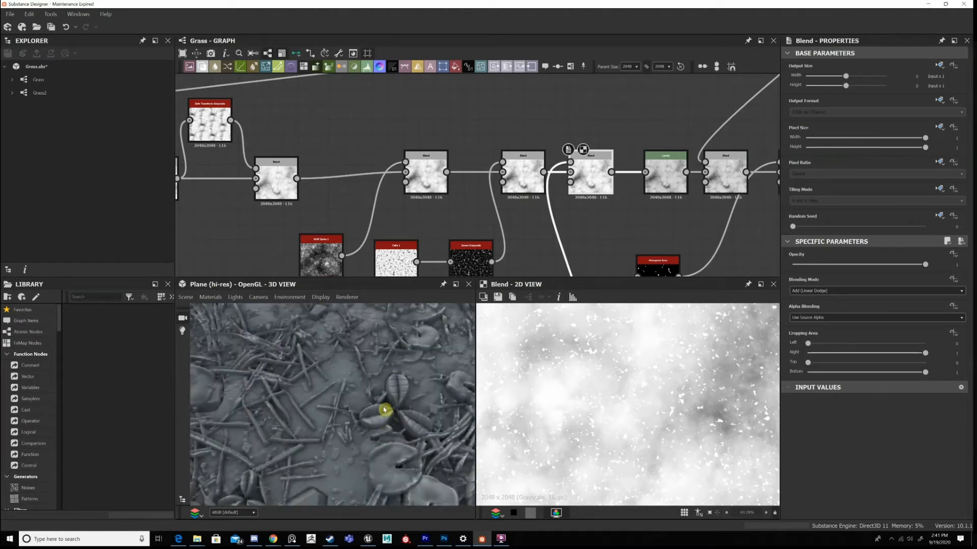
scroll(385, 410, "down", 3)
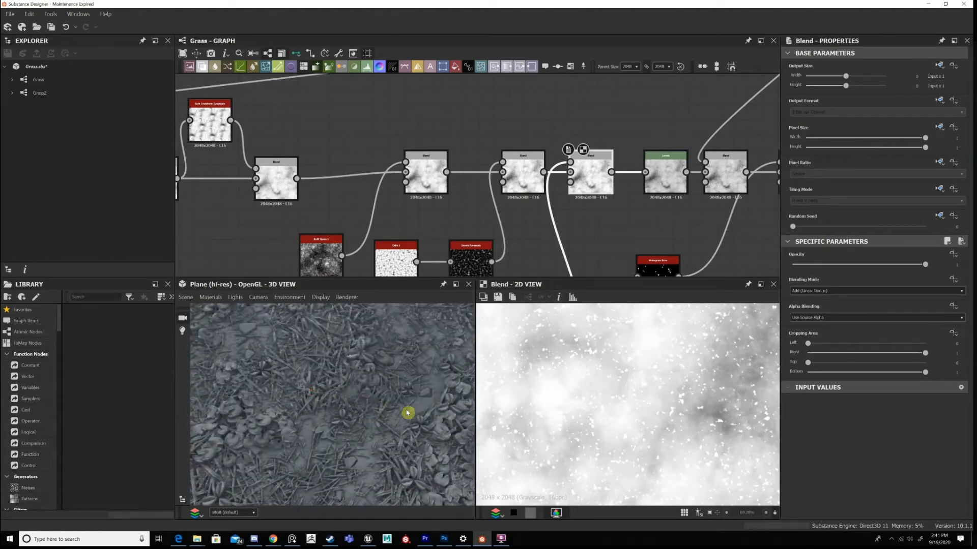
scroll(392, 410, "down", 3)
scroll(407, 389, "up", 3)
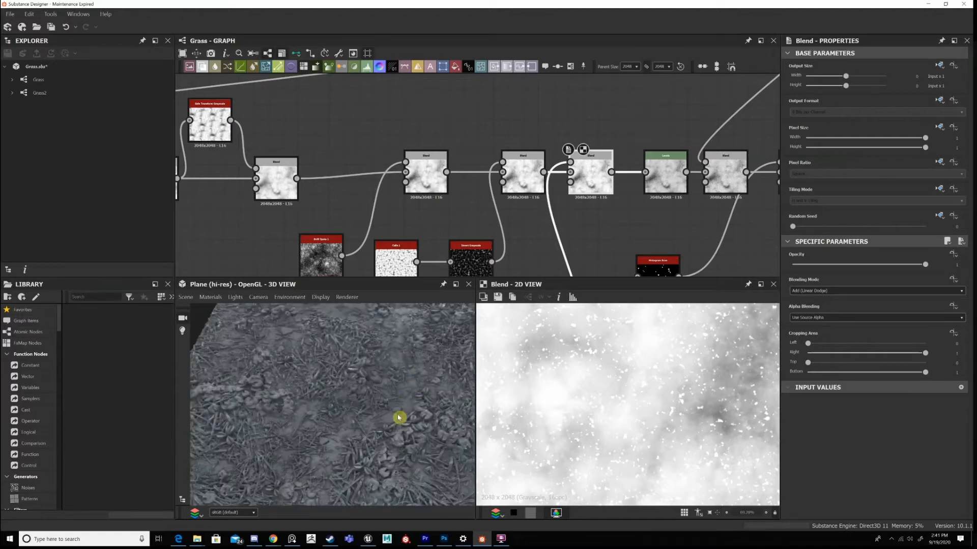
Inspect the small ground debris on the 3D plane from oblique angles and return to an overview of the surface.
left_click_drag(398, 417, 395, 421)
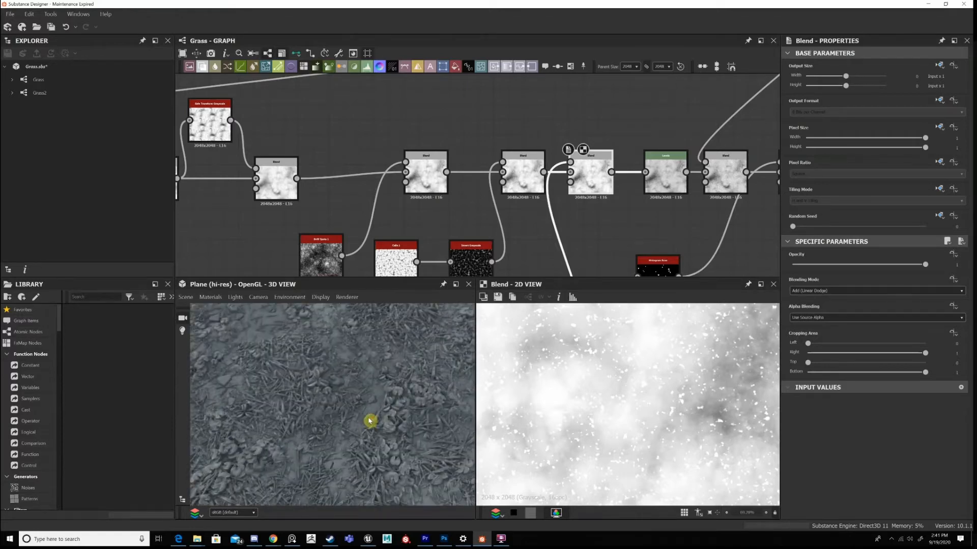
left_click_drag(369, 421, 346, 365)
left_click_drag(361, 404, 378, 417)
scroll(293, 427, "up", 3)
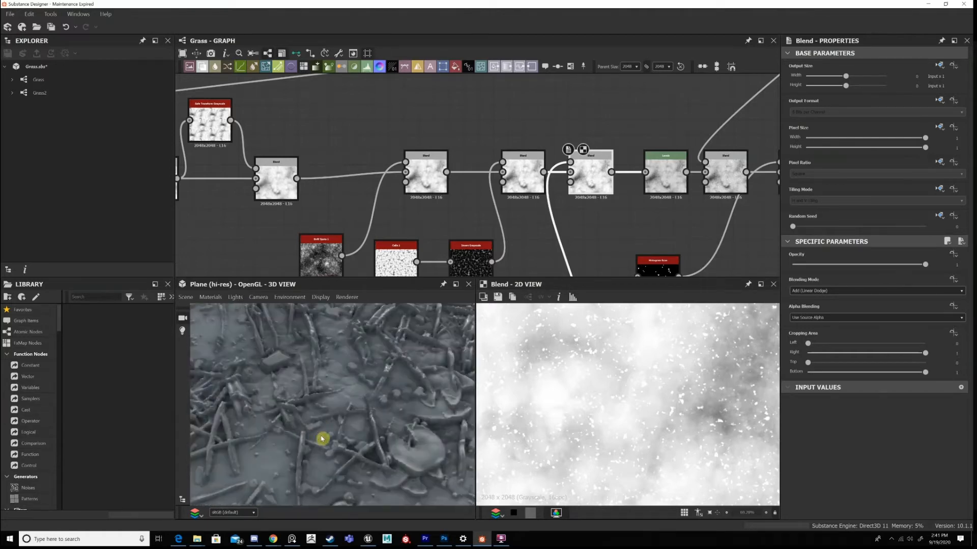
left_click_drag(322, 439, 357, 470)
left_click_drag(383, 416, 327, 413)
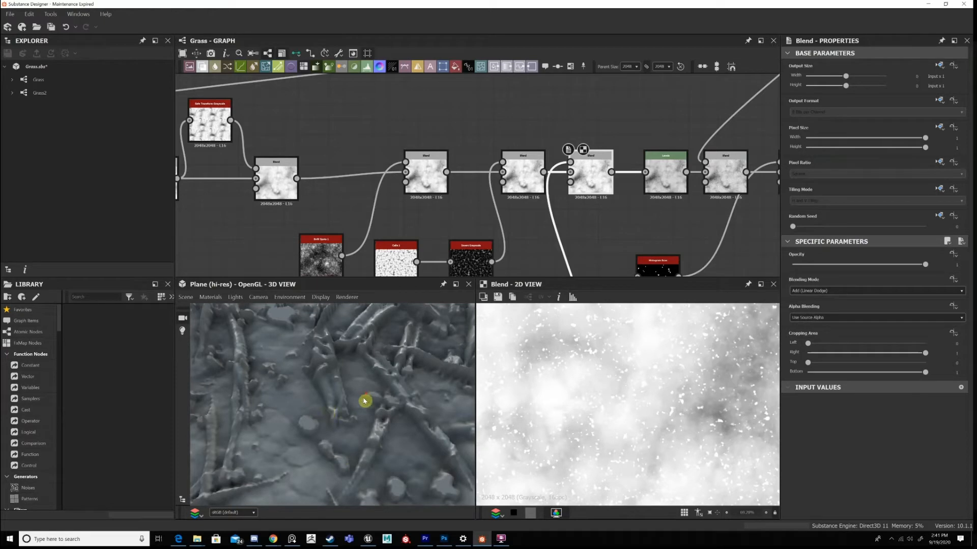
scroll(364, 401, "down", 5)
scroll(369, 403, "down", 5)
Compare the Levels node with the Blend feeding it in 2D and review the Levels histogram.
middle_click_drag(480, 148, 476, 149)
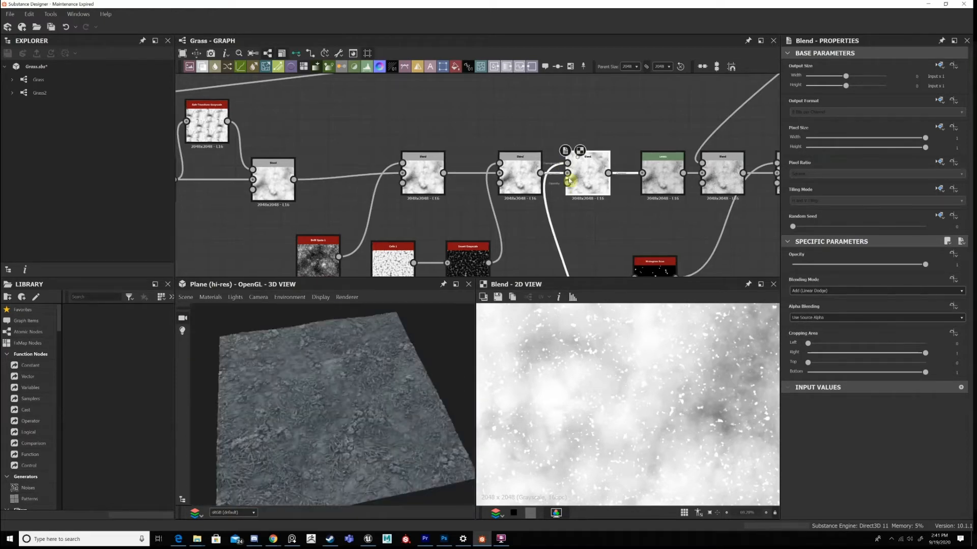
middle_click_drag(667, 185, 570, 176)
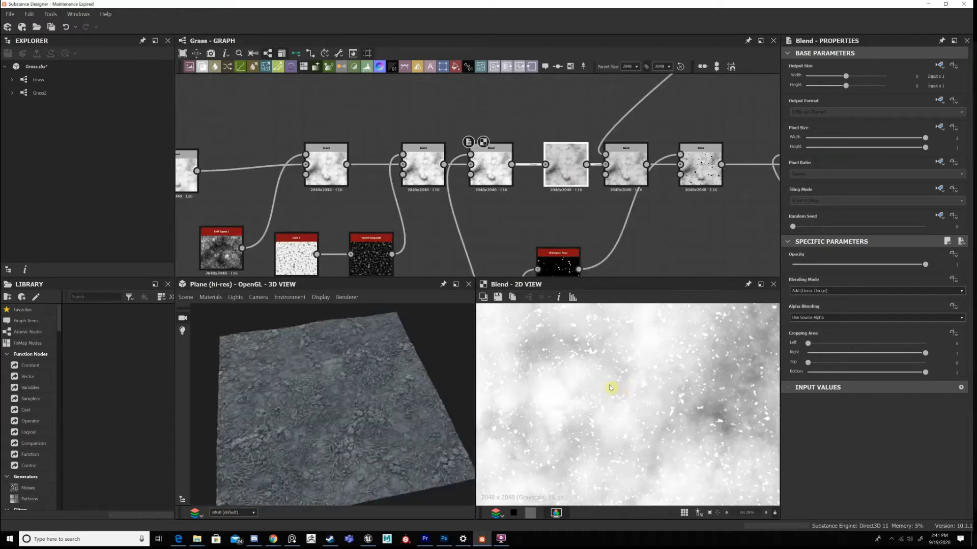
scroll(611, 388, "down", 8)
scroll(629, 374, "up", 1)
scroll(566, 401, "down", 1)
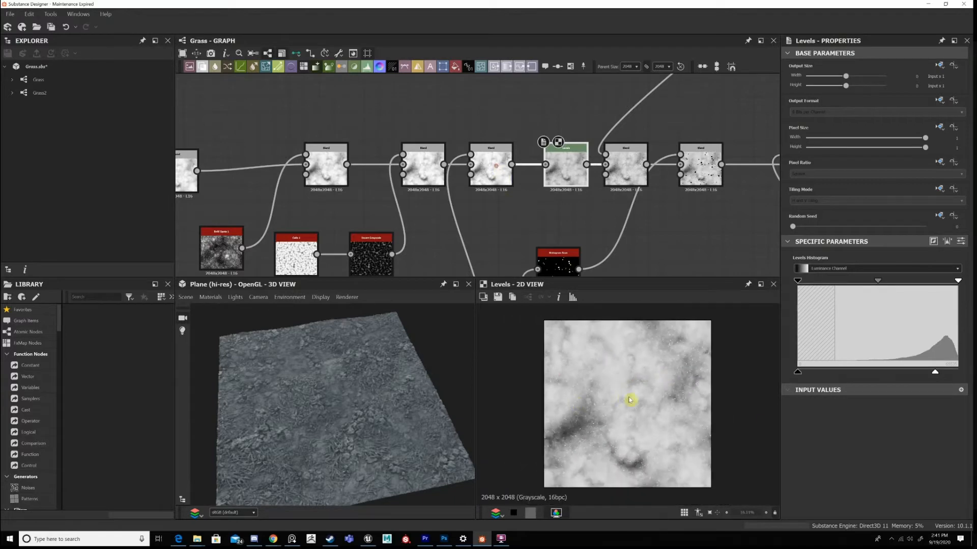
double_click(496, 166)
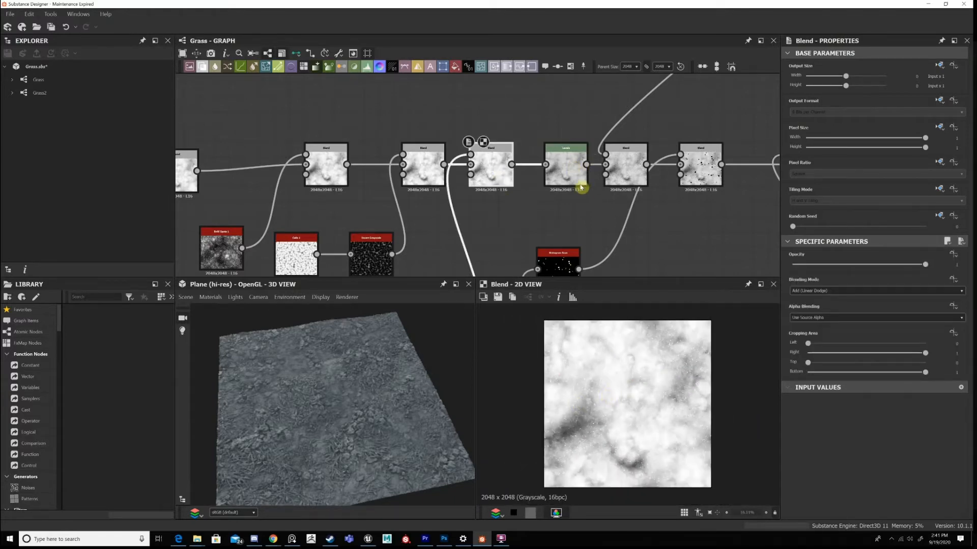
double_click(578, 181)
Move the Histogram Scan node so it sits beneath the Blend it feeds, two nodes after the Levels.
middle_click_drag(595, 219, 542, 151)
left_click_drag(508, 209, 613, 206)
scroll(573, 199, "down", 1)
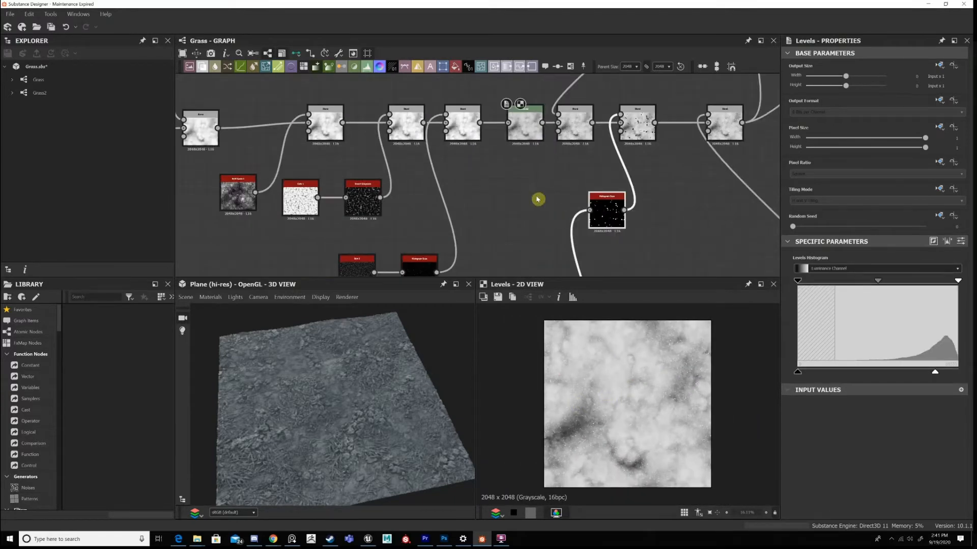
Locate the Height Blend further along the graph and preview its blended height in 2D.
middle_click_drag(538, 200, 414, 280)
middle_click_drag(748, 172, 356, 300)
scroll(655, 204, "down", 1)
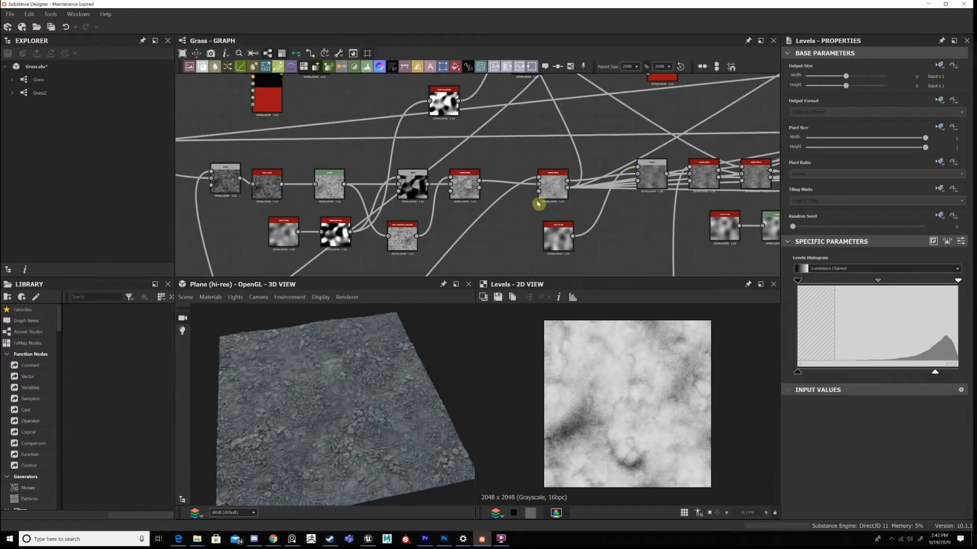
middle_click_drag(538, 204, 524, 204)
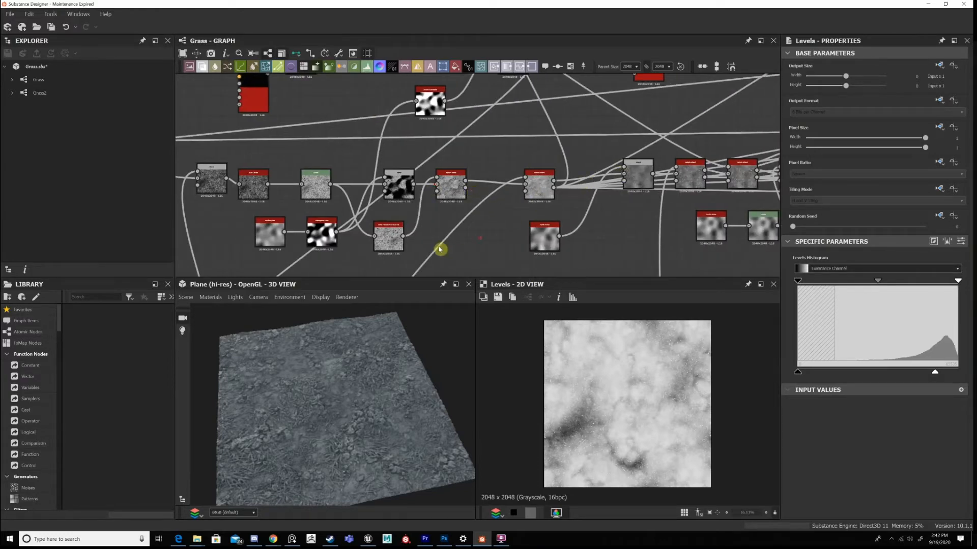
double_click(539, 186)
Return to the Blend directly after the Levels node, preview it in 2D and review its Add (Linear Dodge) settings.
middle_click_drag(440, 182, 444, 198)
scroll(441, 200, "down", 2)
middle_click_drag(448, 255, 427, 153)
middle_click_drag(406, 213, 488, 153)
middle_click_drag(379, 176, 541, 214)
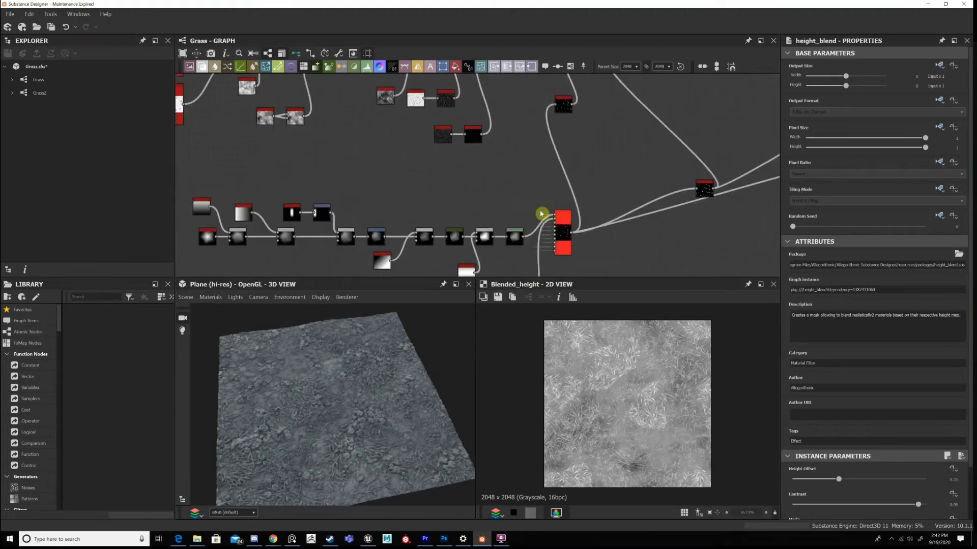
middle_click_drag(499, 78, 373, 235)
scroll(498, 180, "up", 5)
double_click(547, 150)
scroll(547, 150, "down", 3)
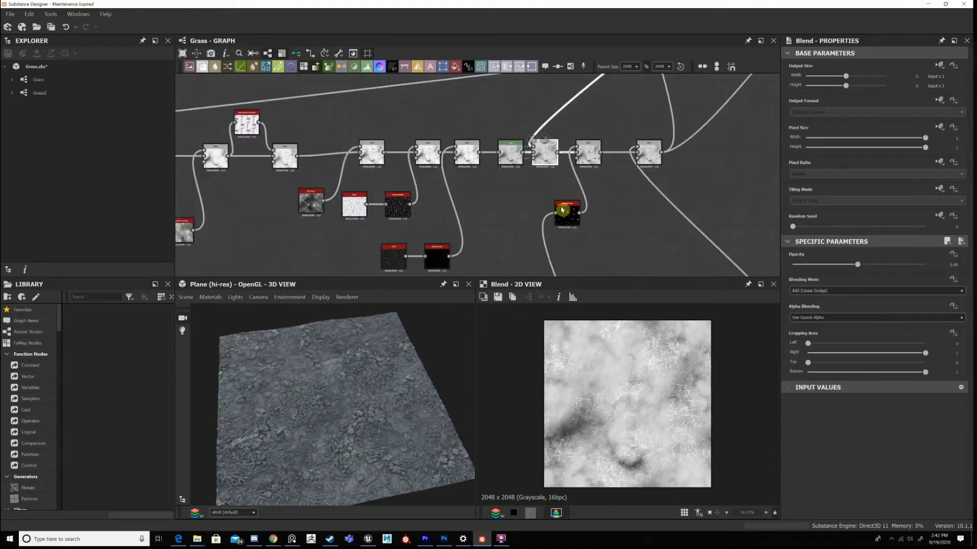
Trace the foreground input of the Blend after the Levels back to its source Blend in the scattered grass section.
middle_click_drag(547, 155, 473, 244)
middle_click_drag(722, 84, 610, 214)
middle_click_drag(710, 91, 612, 132)
scroll(539, 229, "down", 3)
scroll(545, 175, "up", 3)
middle_click_drag(437, 120, 469, 97)
scroll(469, 97, "down", 1)
left_click_drag(373, 108, 509, 151)
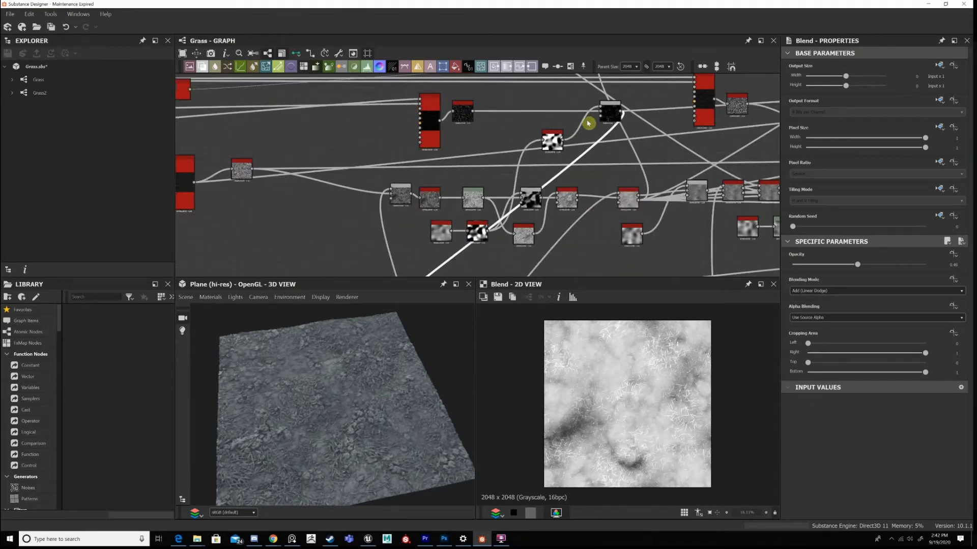
Regroup the source Blend and its Invert Grayscale beside the Auto Levels, and shift them with the Tile Sampler closer to the grass nodes.
key("ctrl+z")
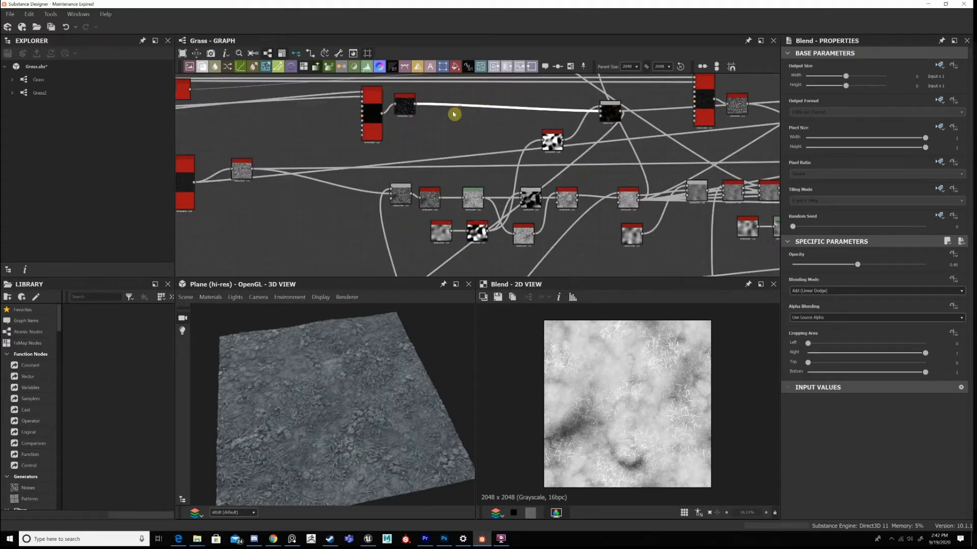
left_click_drag(529, 94, 623, 149)
left_click_drag(610, 112, 454, 112)
middle_click_drag(464, 149, 552, 154)
scroll(550, 175, "down", 1)
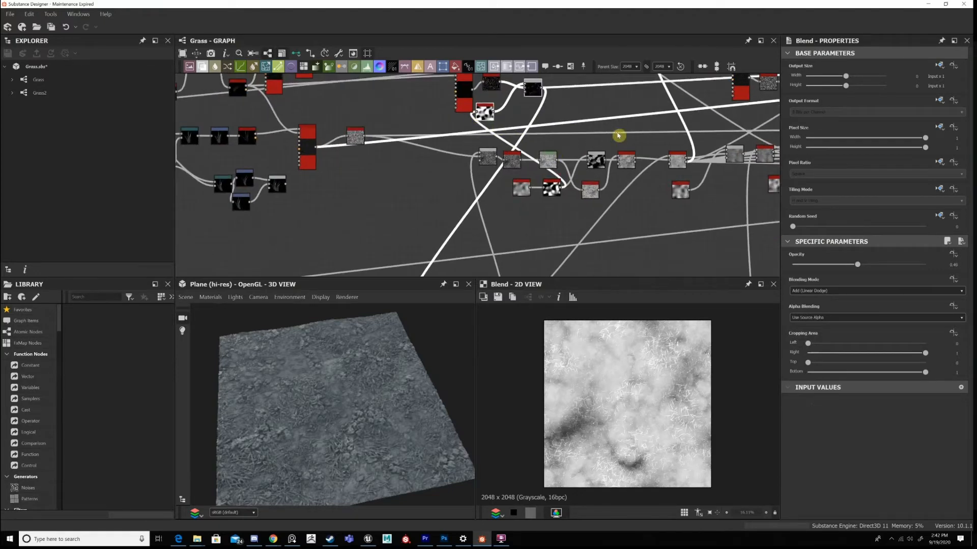
left_click_drag(501, 90, 618, 155)
left_click_drag(527, 117, 467, 116)
middle_click_drag(392, 126, 481, 126)
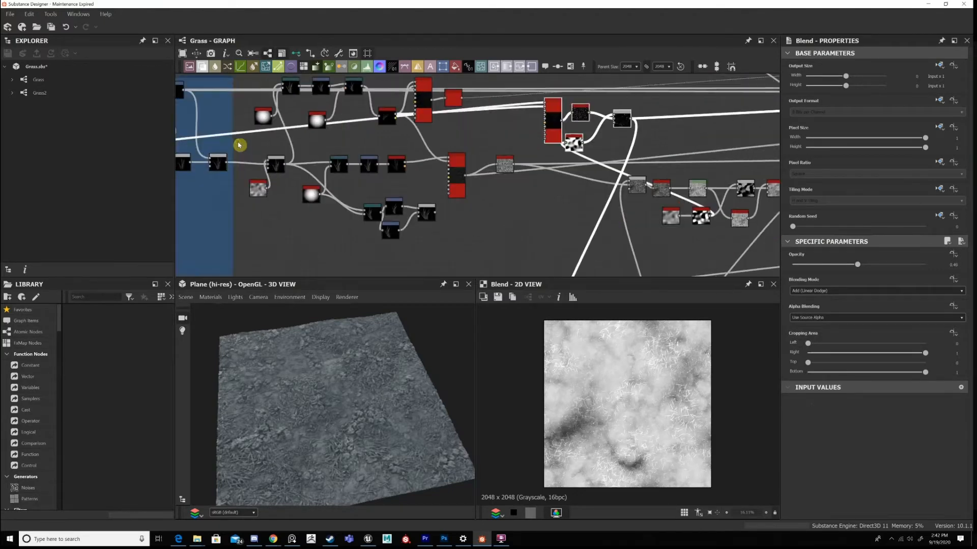
Trace the Tile Sampler's input back to the Subtract Blend in the Cluster of Grass frame and preview it in 2D.
middle_click_drag(239, 144, 553, 148)
scroll(451, 151, "up", 1)
mouse_move(451, 152)
middle_mouse_down()
mouse_move(436, 153)
mouse_move(471, 159)
middle_mouse_up()
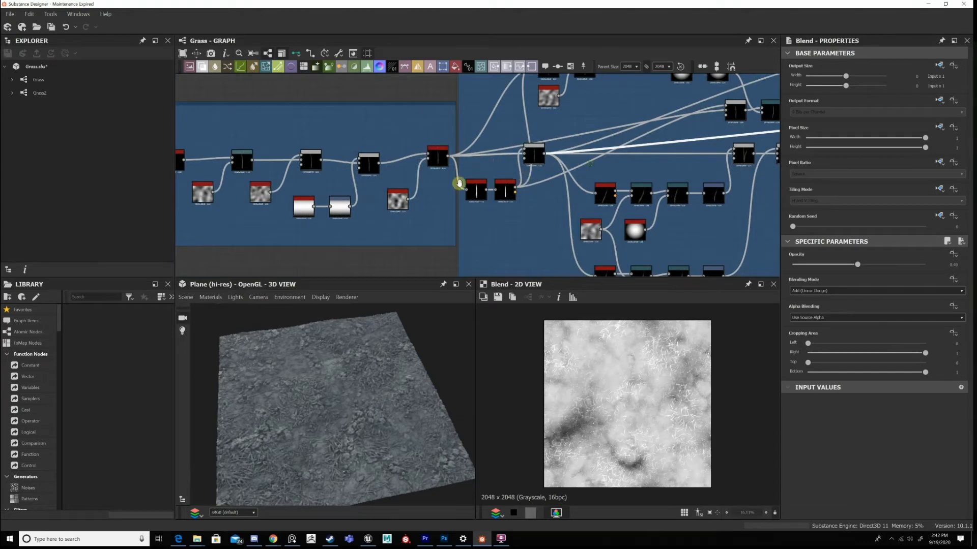
scroll(435, 172, "up", 1)
double_click(436, 175)
scroll(475, 181, "down", 5)
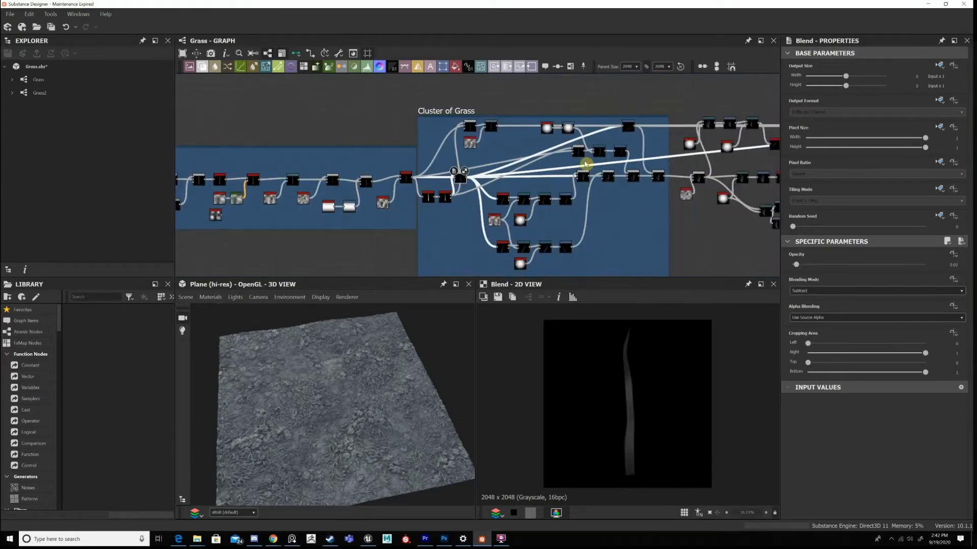
Preview the Tile Sampler that scatters the single grass blade in 2D and examine its pattern up close.
middle_click_drag(586, 164, 244, 171)
scroll(532, 176, "up", 5)
scroll(530, 175, "up", 3)
left_click(528, 173)
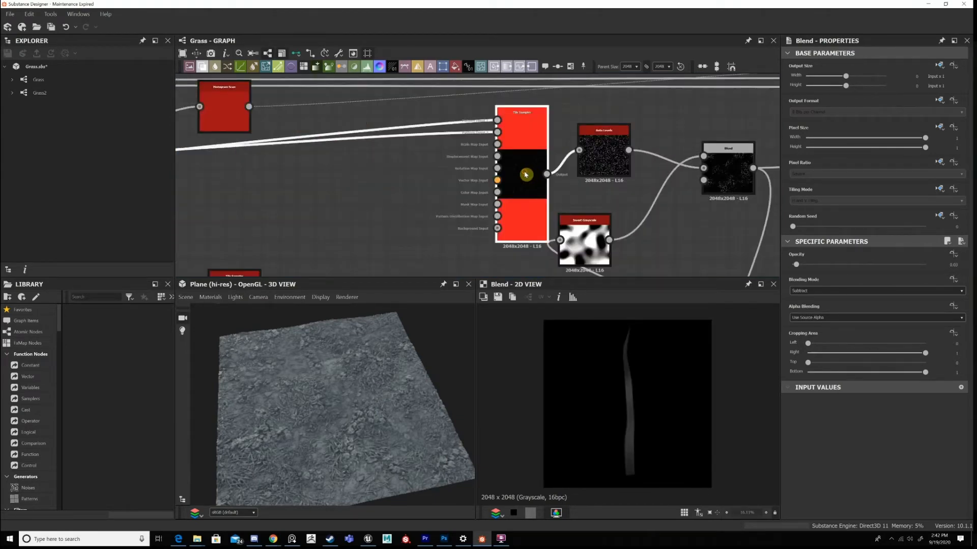
double_click(533, 206)
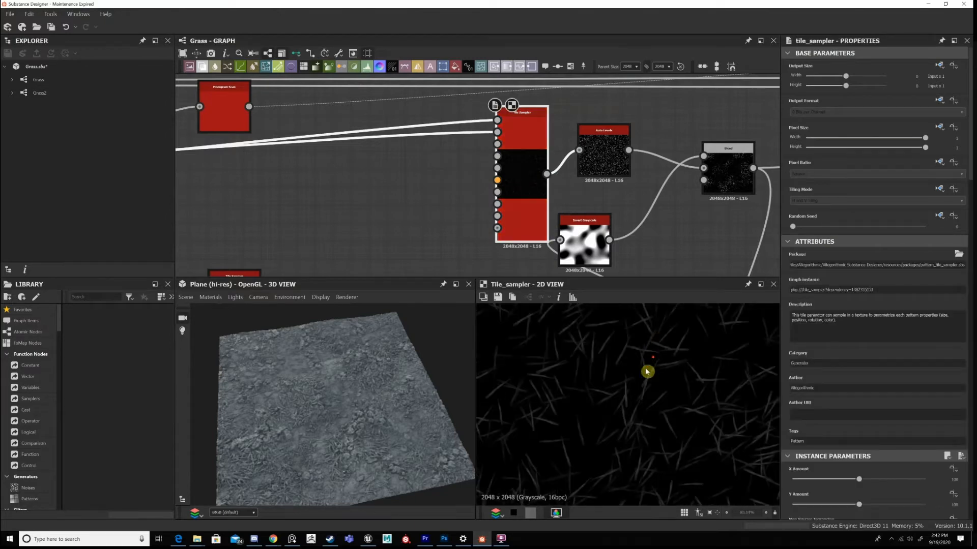
scroll(656, 377, "up", 4)
scroll(592, 318, "down", 8)
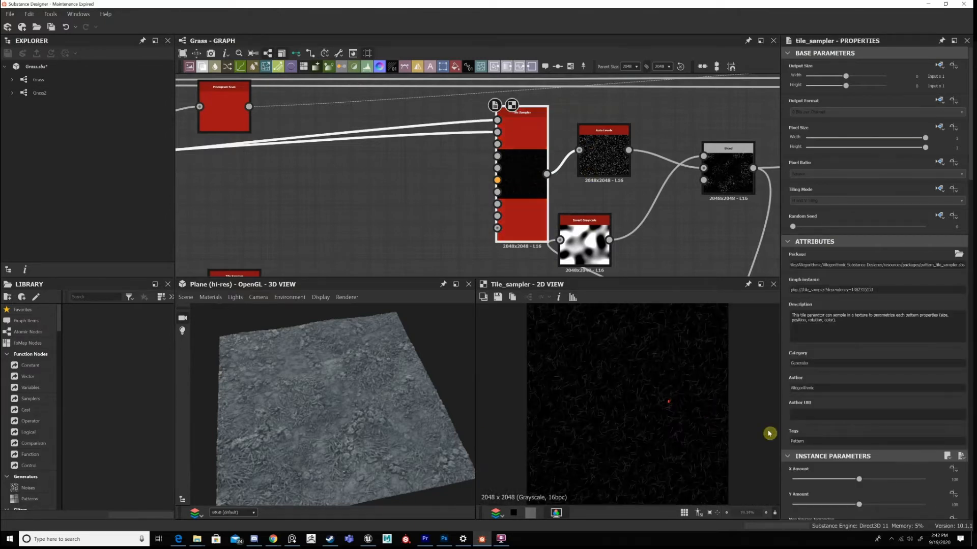
scroll(618, 369, "down", 4)
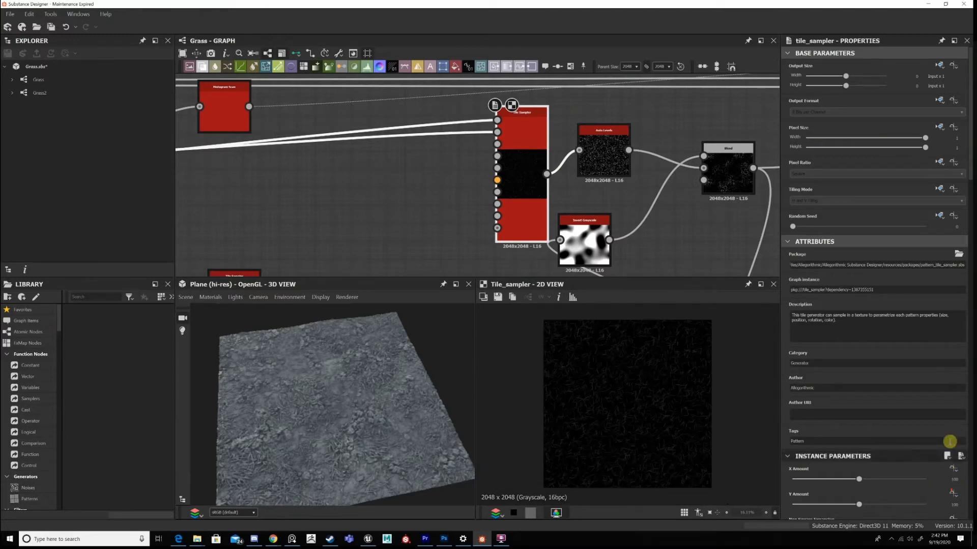
Review the Tile Sampler's X Amount, Y Amount, Pattern and Size parameters.
scroll(947, 442, "down", 2)
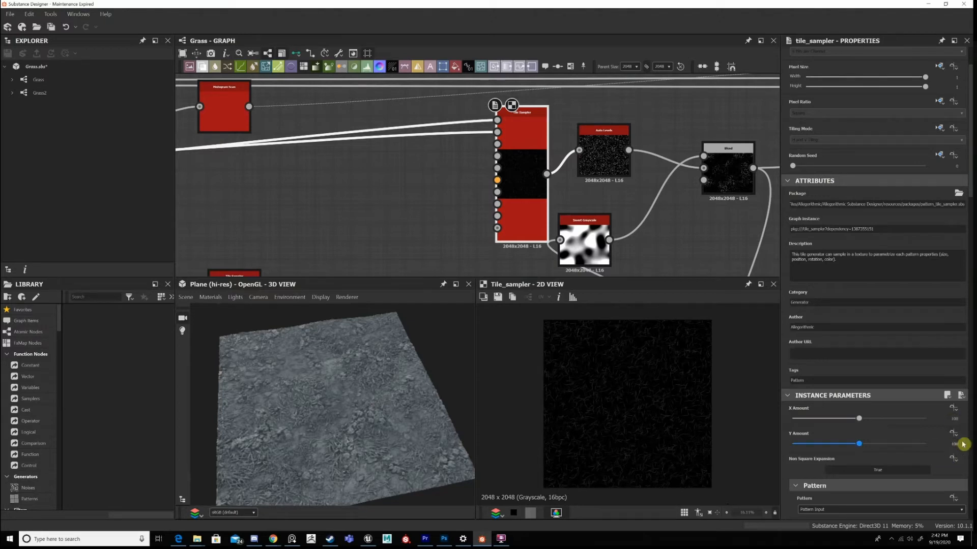
scroll(956, 442, "down", 3)
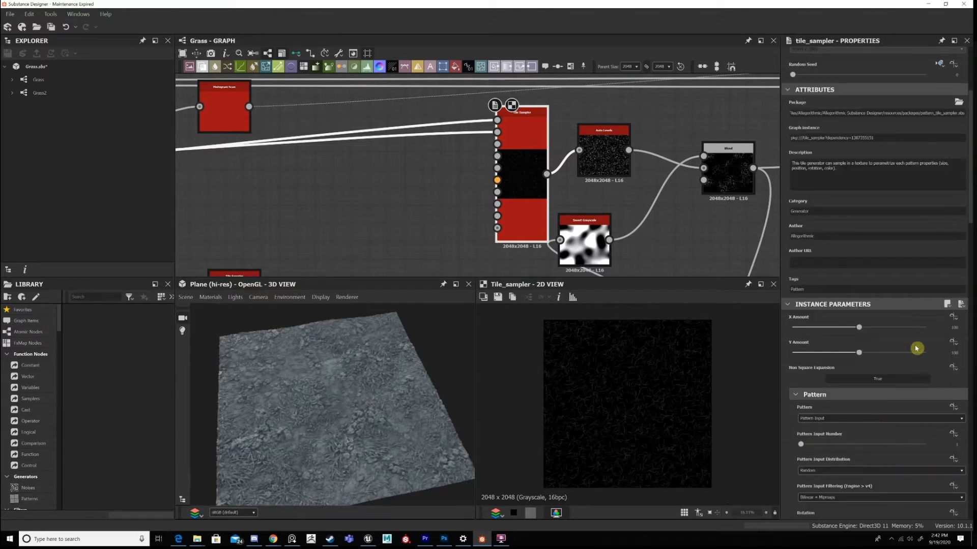
scroll(918, 347, "down", 7)
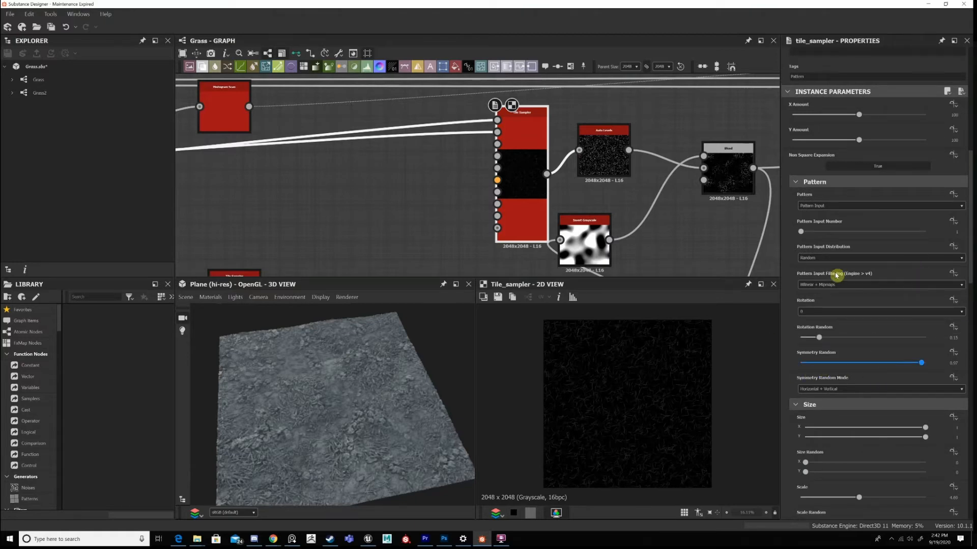
Set the Tile Sampler's Scale to 4.7.
scroll(838, 276, "down", 3)
scroll(949, 315, "down", 3)
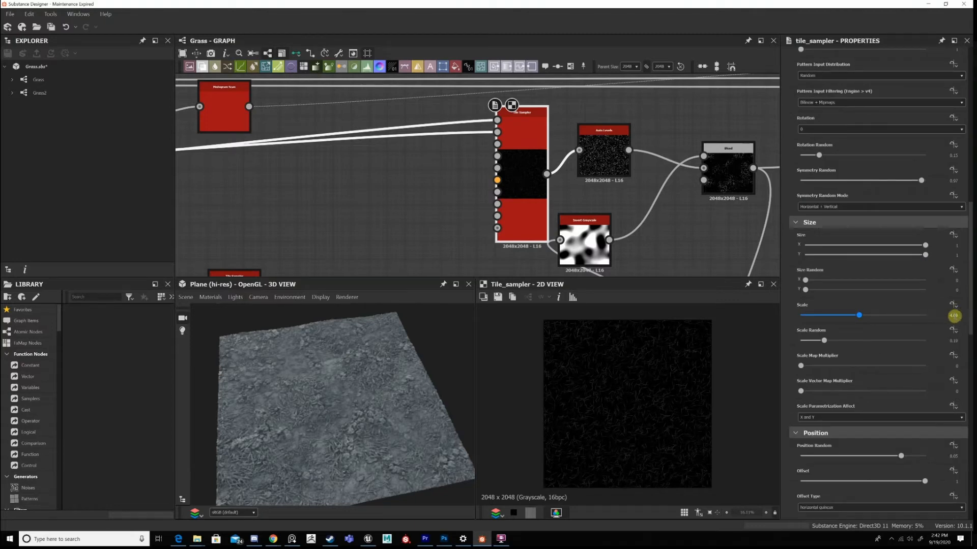
double_click(954, 315)
type("4.7")
key("Return")
Review the Tile Sampler's Scale Random, Position, Rotation and Color parameters, including Mask Random and Blending Mode.
scroll(829, 244, "down", 2)
scroll(823, 256, "down", 1)
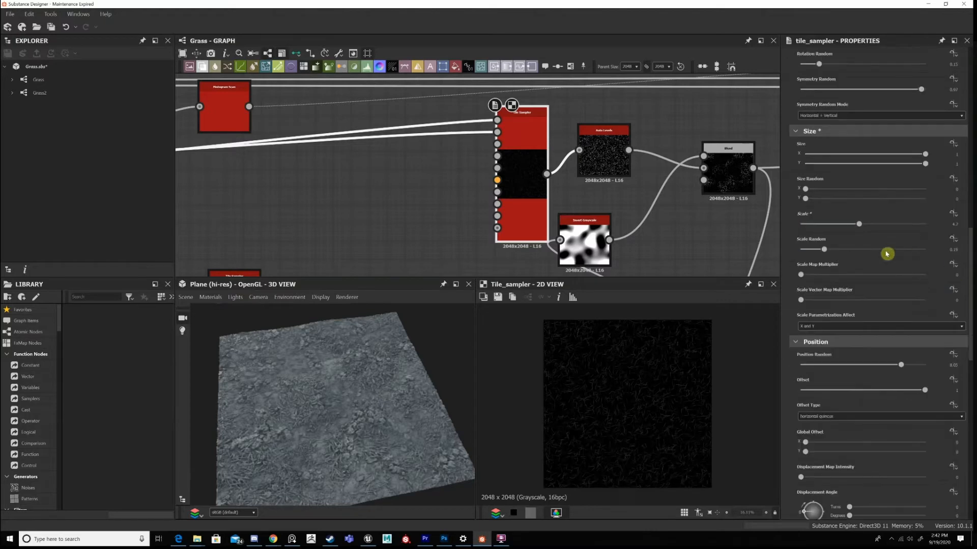
scroll(892, 201, "down", 1)
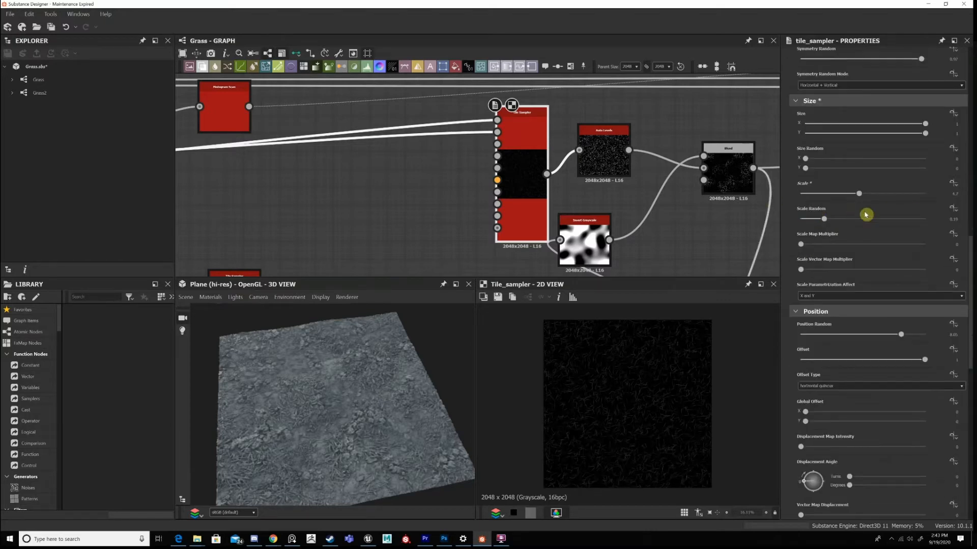
scroll(862, 255, "down", 4)
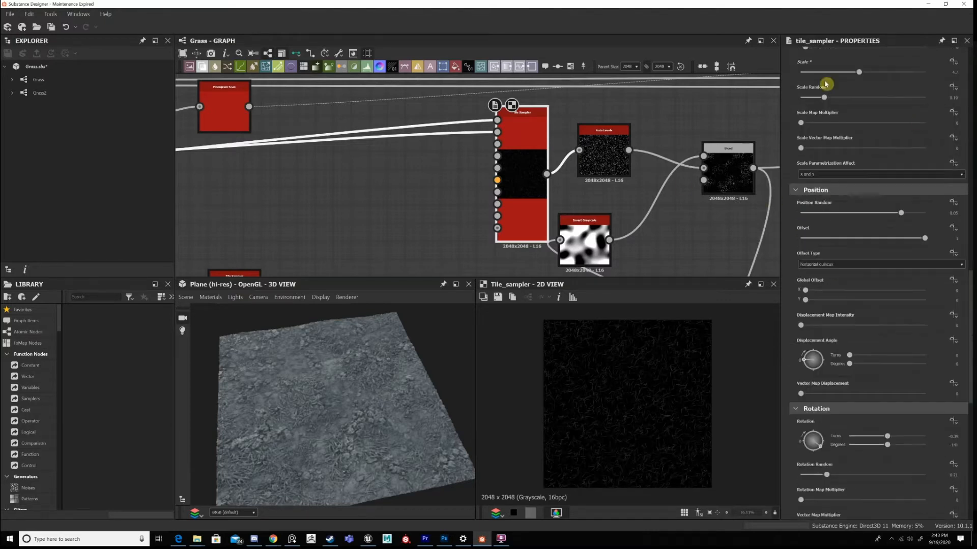
scroll(843, 229, "up", 1)
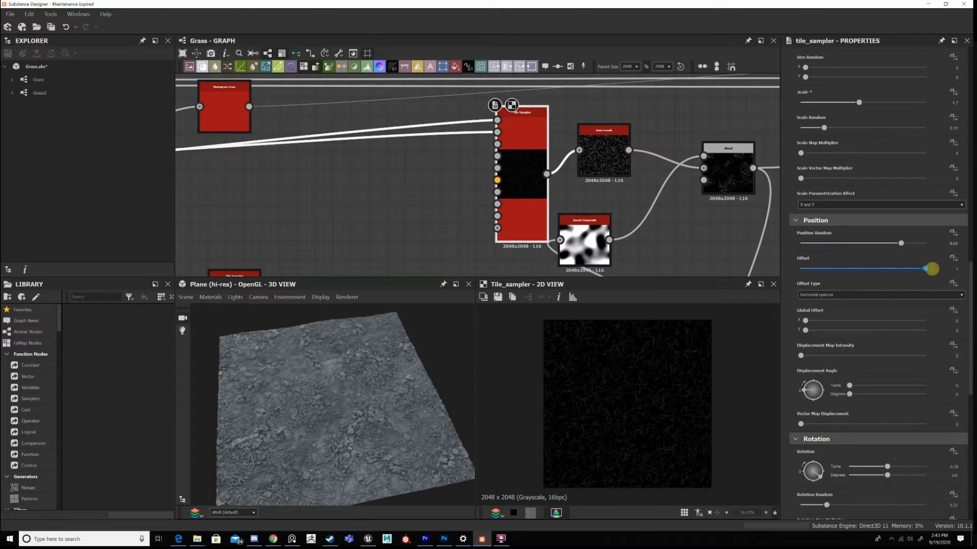
scroll(905, 272, "down", 3)
scroll(926, 203, "up", 2)
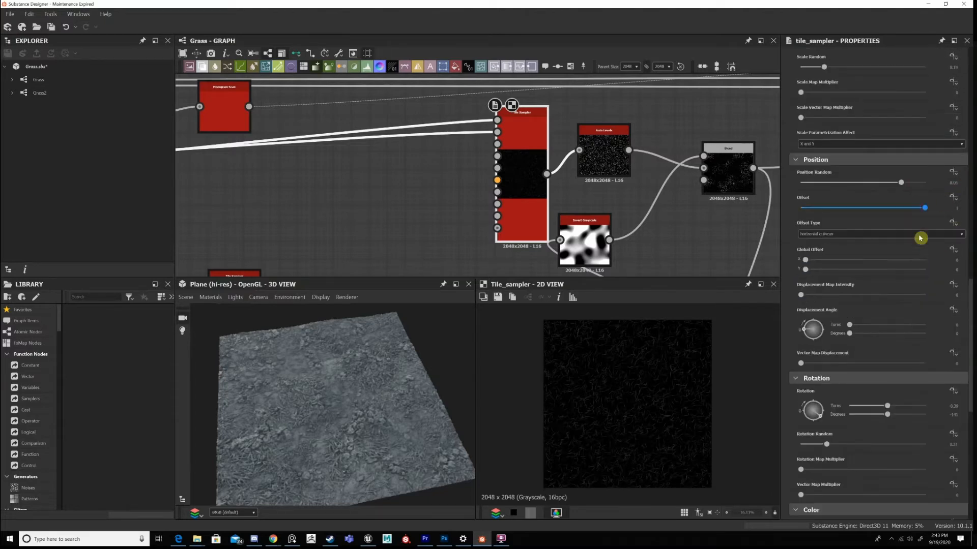
scroll(814, 320, "down", 2)
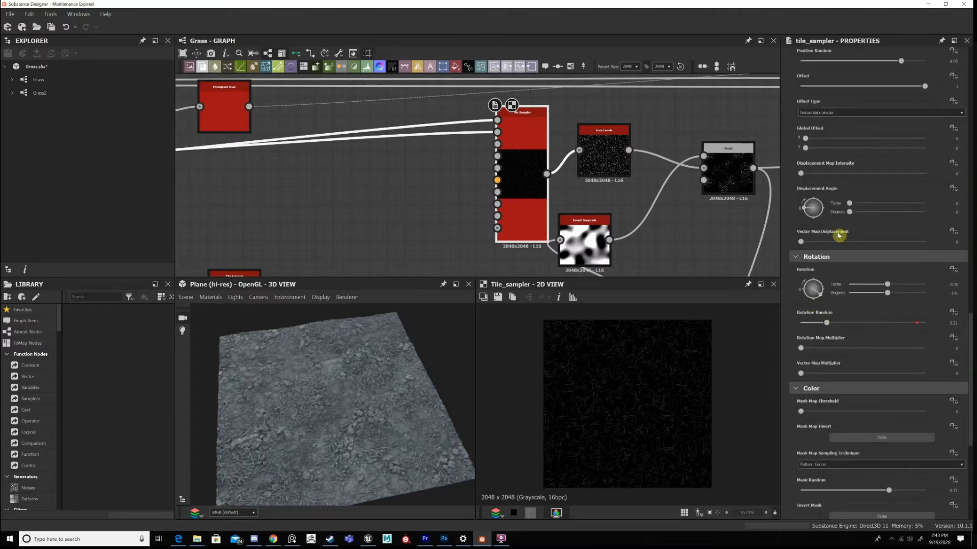
scroll(790, 209, "down", 3)
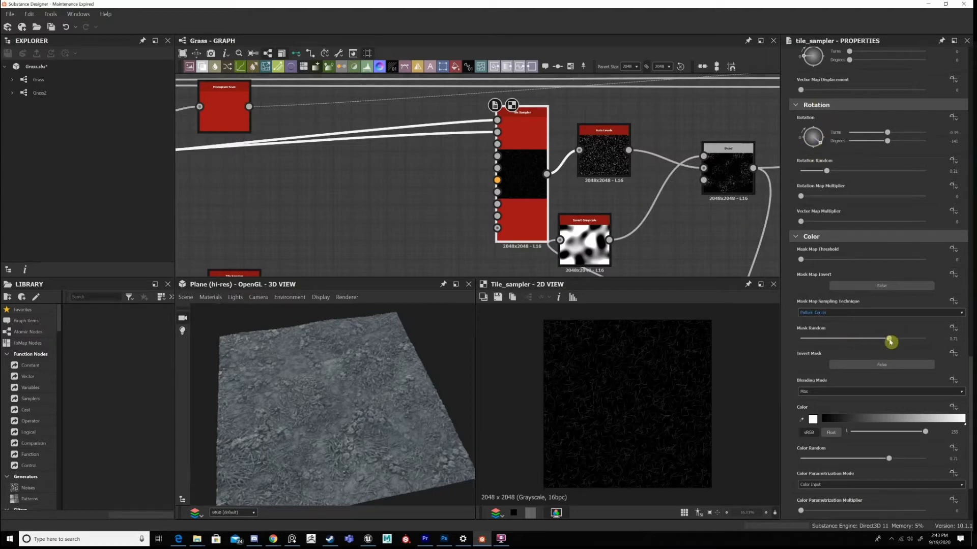
scroll(888, 283, "down", 1)
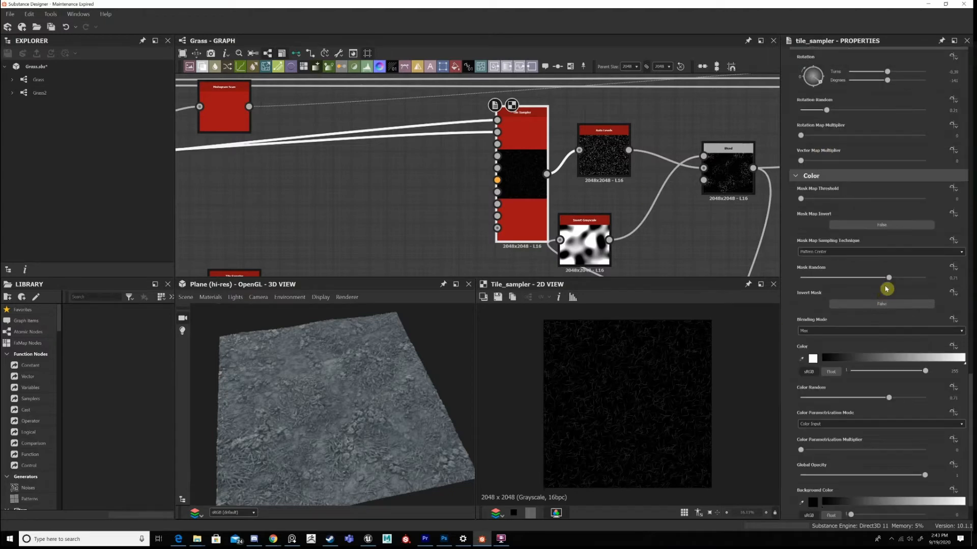
Try a Mask Random of 0 on the Tile Sampler, inspect the blade density in 3D, and undo the change.
scroll(651, 388, "up", 5)
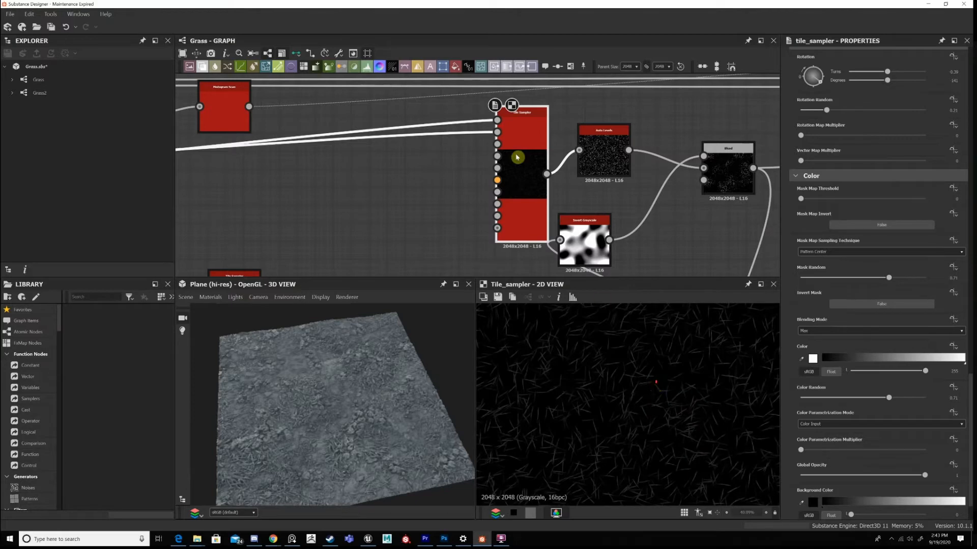
left_click_drag(868, 275, 761, 275)
scroll(652, 381, "down", 5)
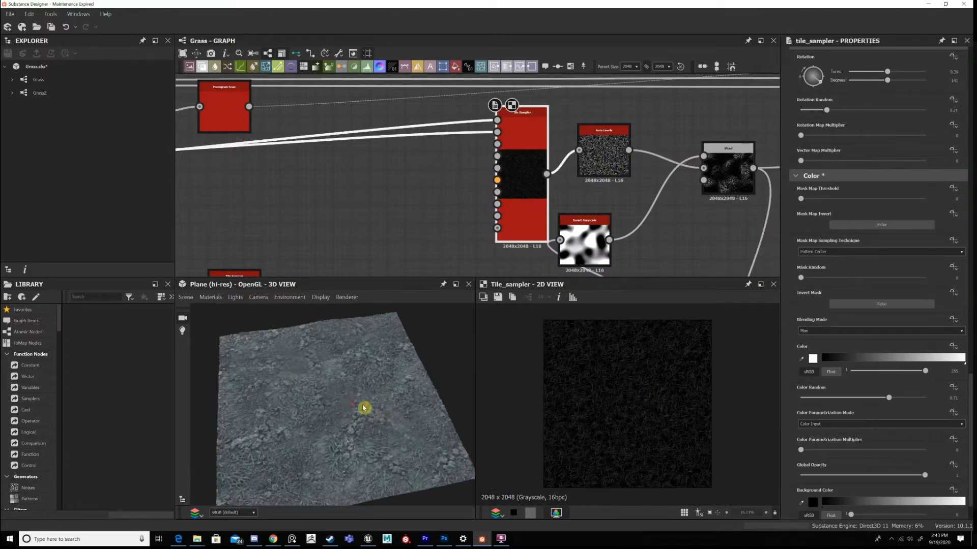
scroll(364, 407, "up", 3)
scroll(373, 413, "up", 2)
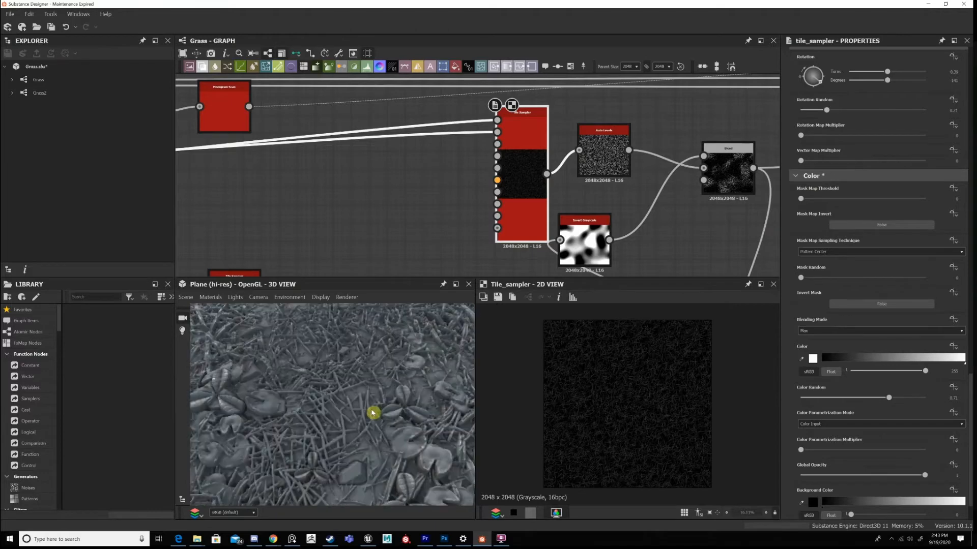
key("ctrl+z")
Examine the scattered grass blades up close and from farther away in the 3D view.
scroll(355, 416, "up", 3)
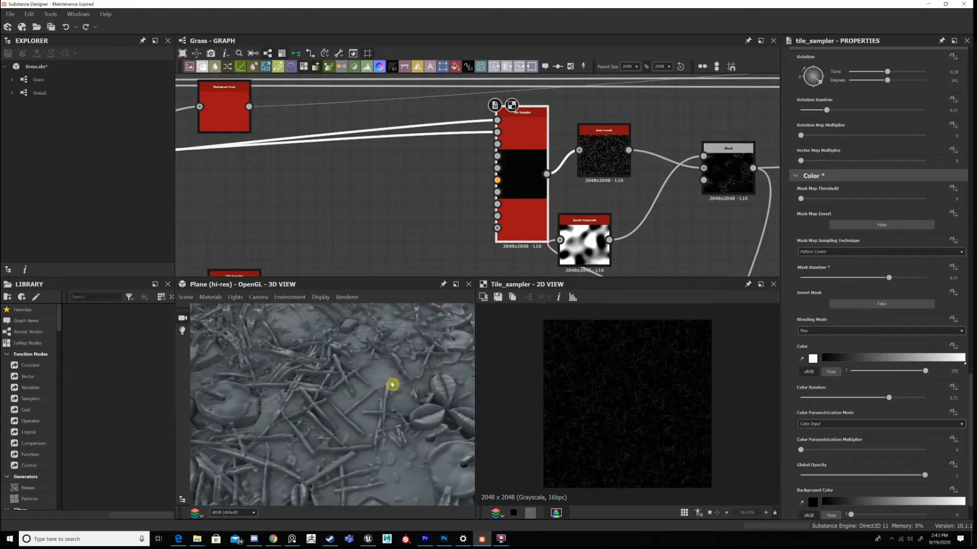
scroll(325, 424, "down", 3)
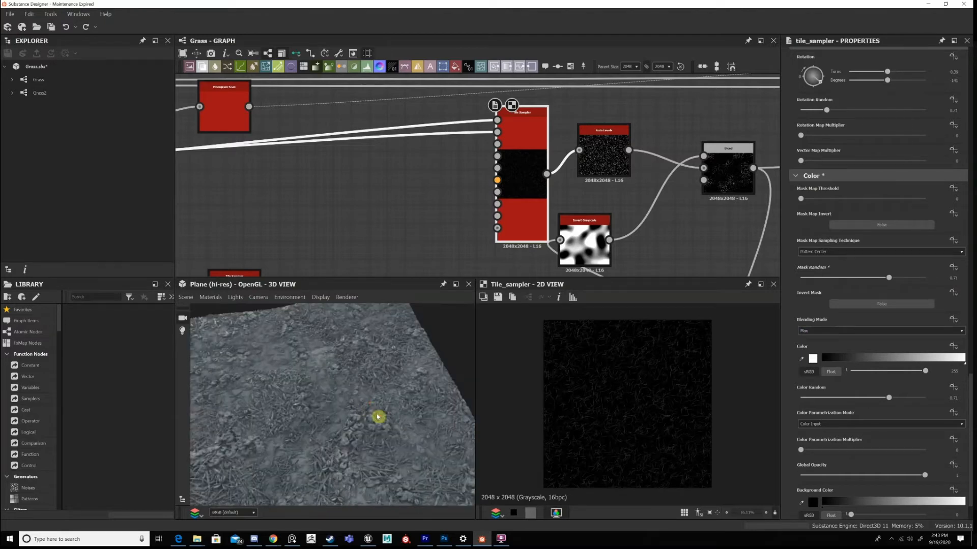
scroll(378, 417, "up", 3)
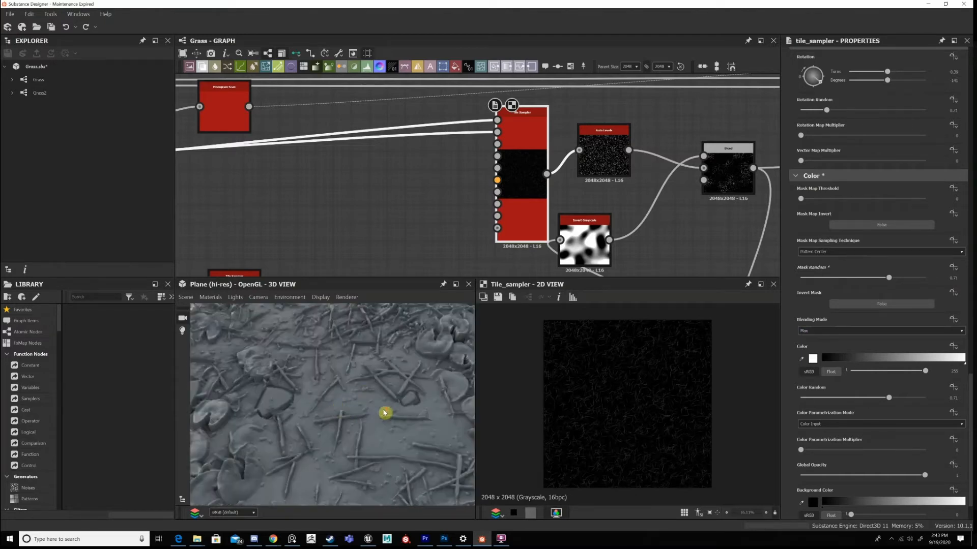
scroll(385, 413, "up", 2)
scroll(382, 382, "down", 4)
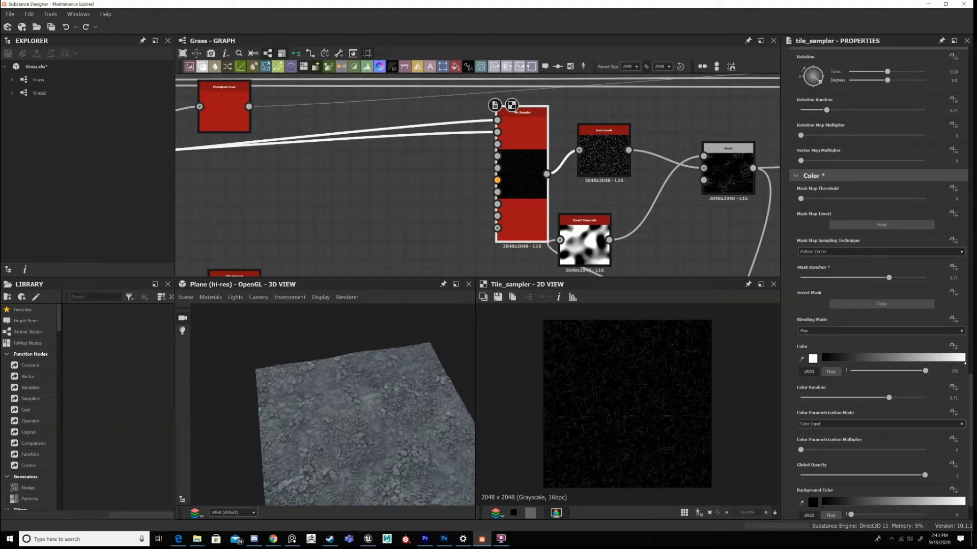
Bring the grass study reference image into view, examine its dry grass patch up close, and move it off-screen again.
key("alt+Tab")
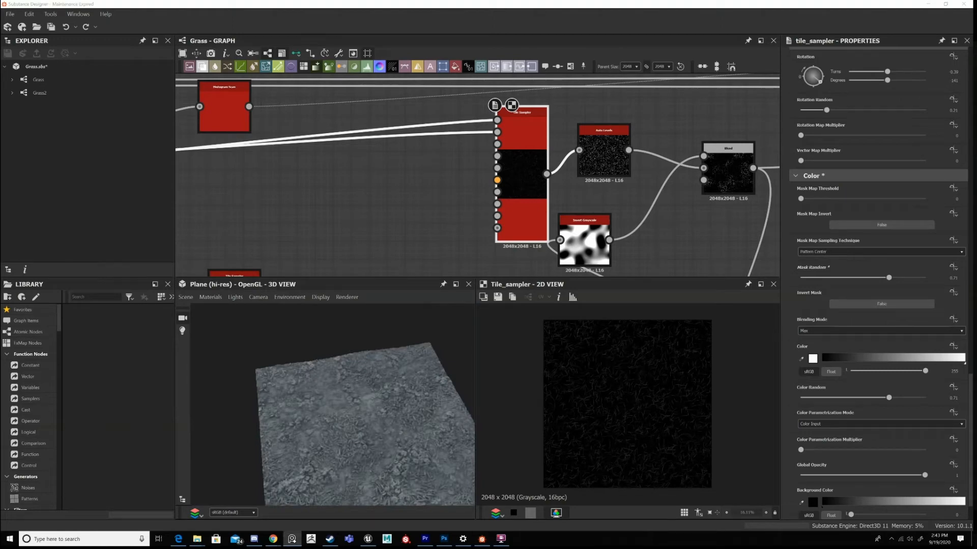
right_click_drag(976, 249, 496, 214)
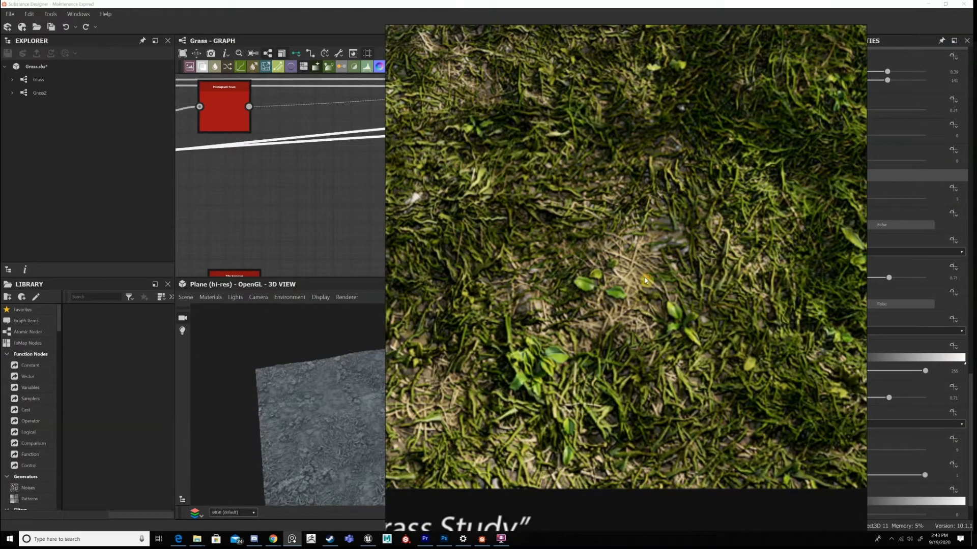
scroll(591, 277, "up", 5)
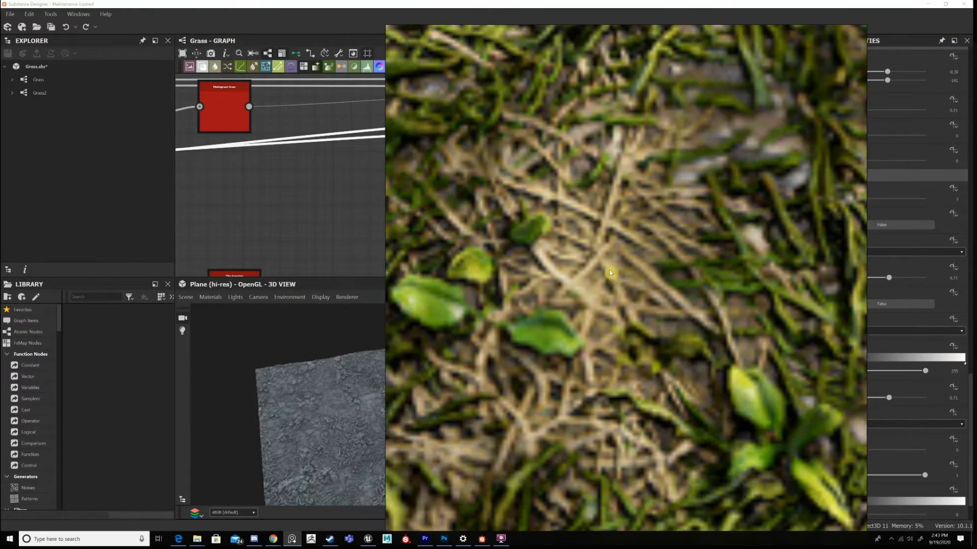
scroll(611, 269, "down", 3)
right_click_drag(559, 260, 976, 255)
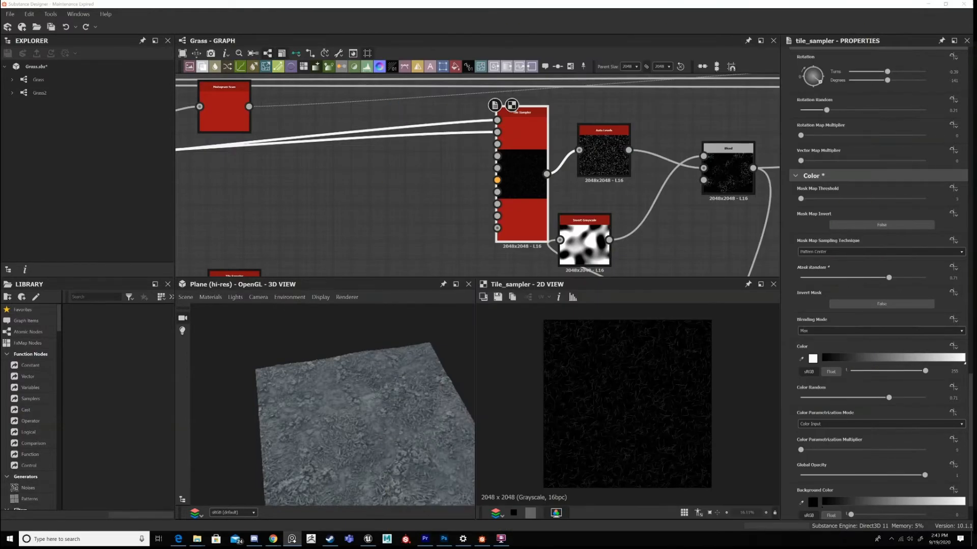
Preview the scattered blades' Auto Levels in 2D and reposition the Auto Levels and Invert Grayscale between the Tile Sampler and Blend.
scroll(631, 202, "down", 1)
middle_click_drag(631, 203, 540, 163)
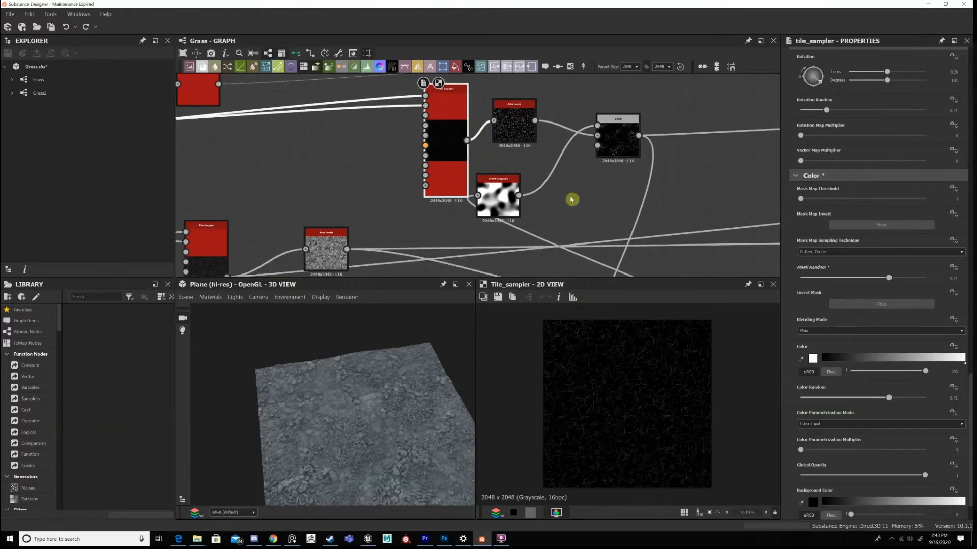
left_click(517, 125)
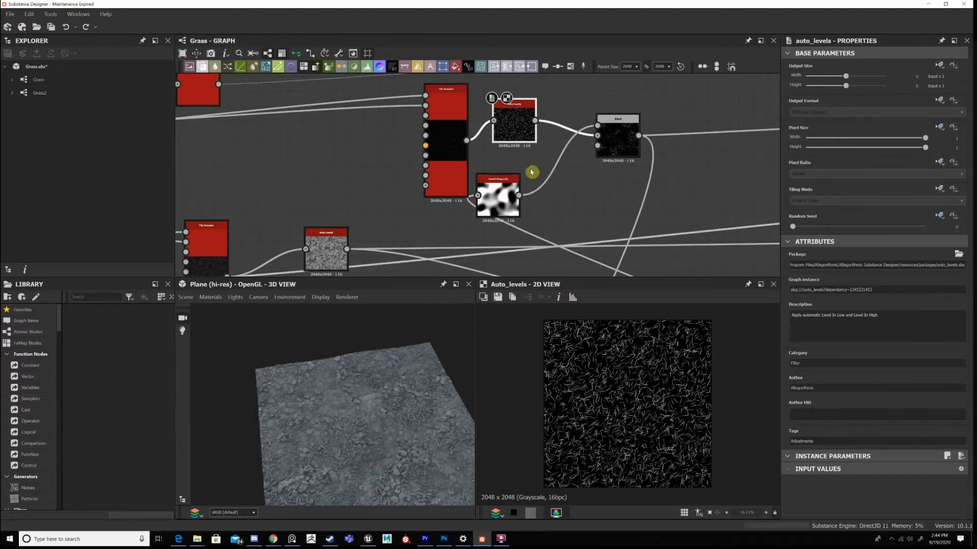
key("ctrl+y")
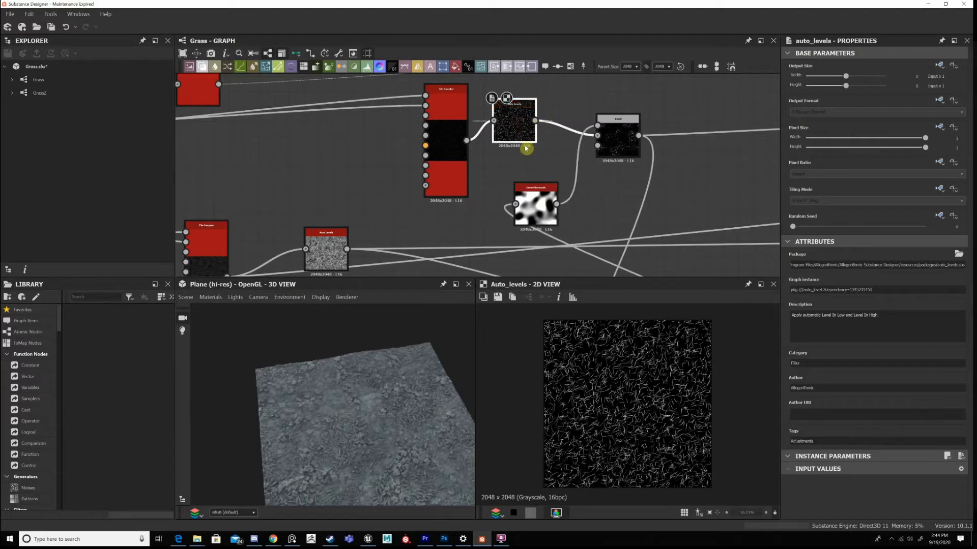
left_click_drag(524, 145, 536, 147)
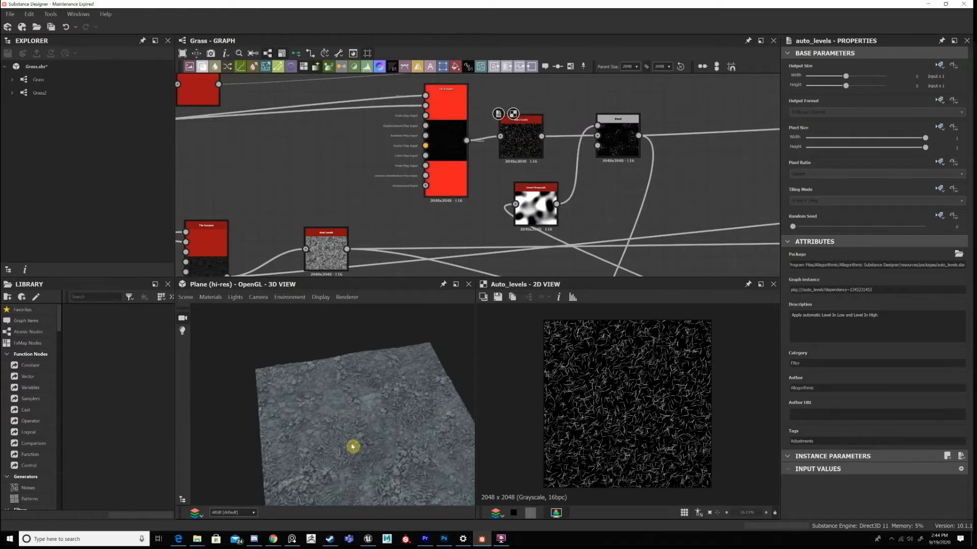
Recheck the Tile Sampler's parameters and examine the Auto Levels blade pattern up close in the 2D view.
scroll(365, 371, "up", 4)
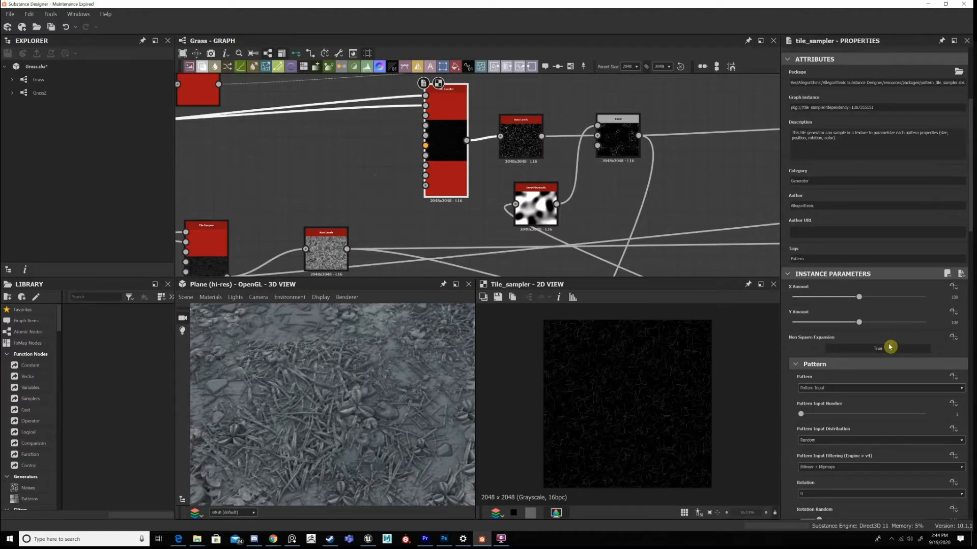
scroll(890, 347, "down", 10)
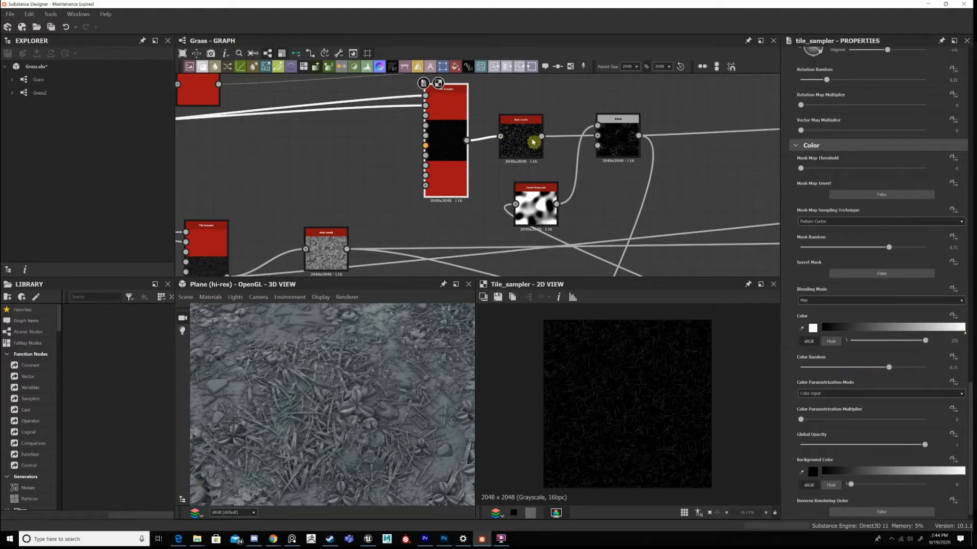
middle_click_drag(533, 142, 469, 130)
double_click(469, 130)
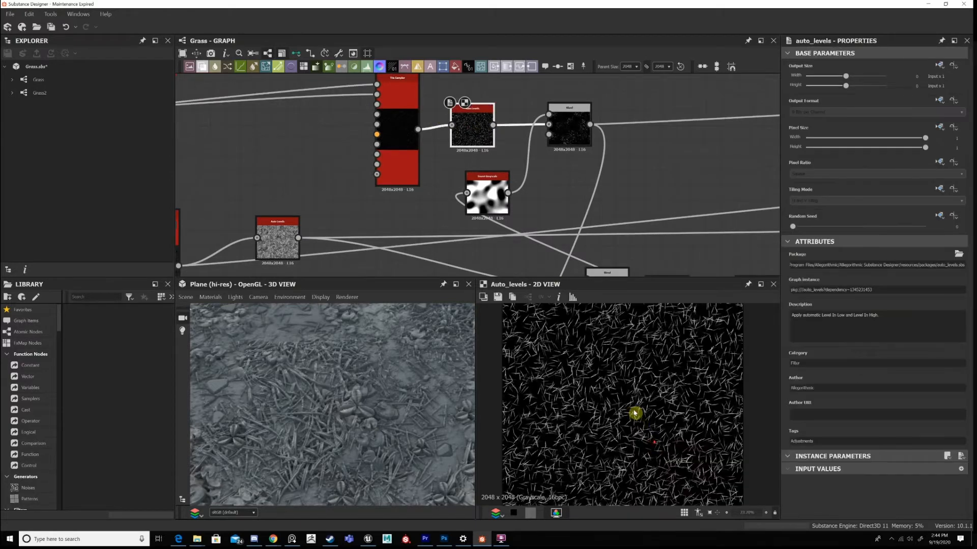
scroll(636, 413, "up", 3)
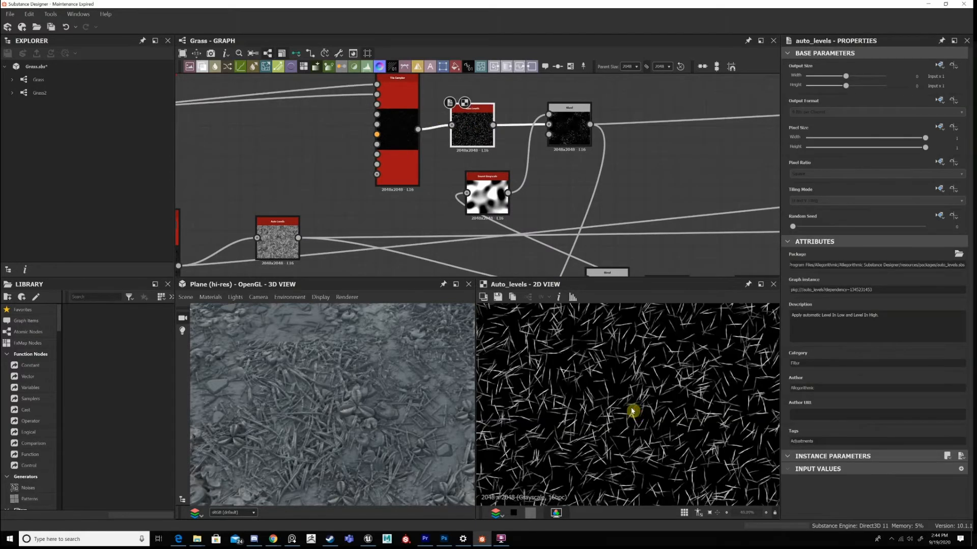
scroll(632, 411, "down", 2)
scroll(643, 404, "up", 5)
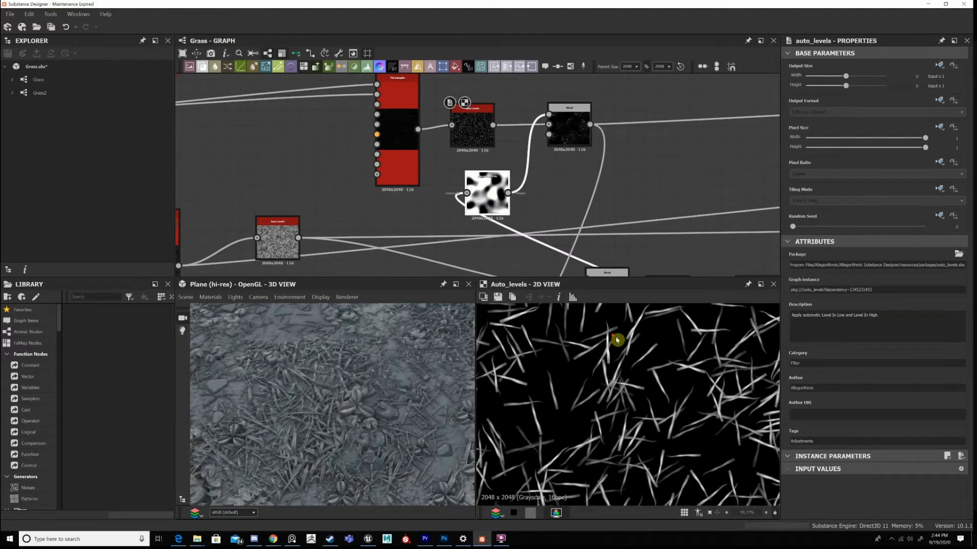
scroll(625, 344, "down", 10)
Preview the scattered blades' Subtract Blend in 2D and compare it with the clustered grass chain's Subtract Blend after the Levels.
middle_click_drag(543, 161, 527, 52)
scroll(557, 127, "down", 2)
middle_click_drag(557, 127, 535, 13)
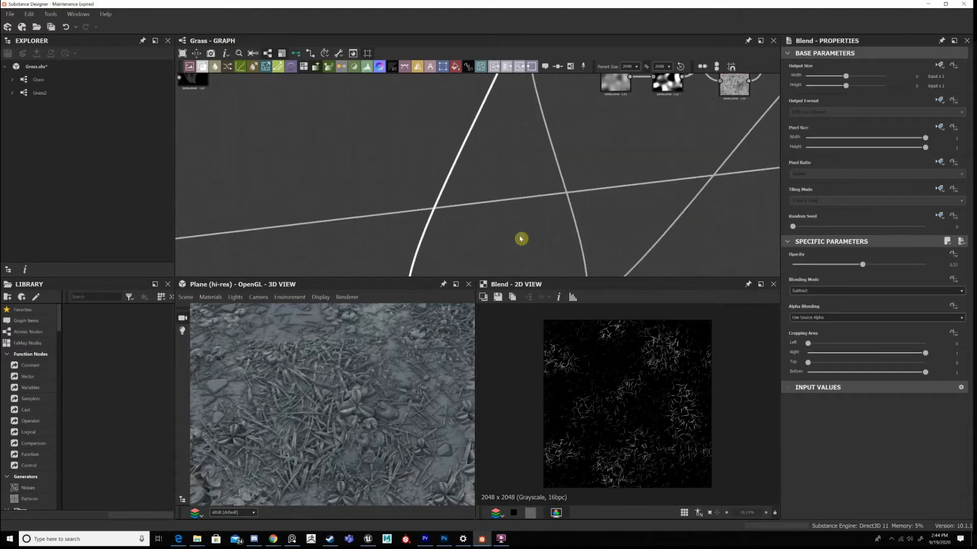
scroll(673, 107, "up", 4)
middle_click_drag(672, 107, 538, 236)
middle_click_drag(658, 127, 636, 166)
double_click(674, 122)
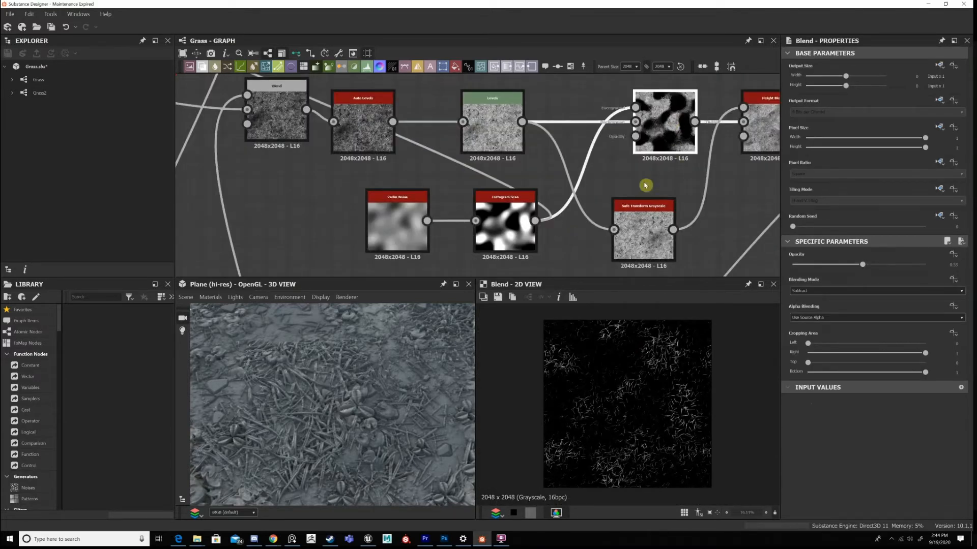
middle_click_drag(444, 125, 626, 268)
scroll(626, 268, "down", 3)
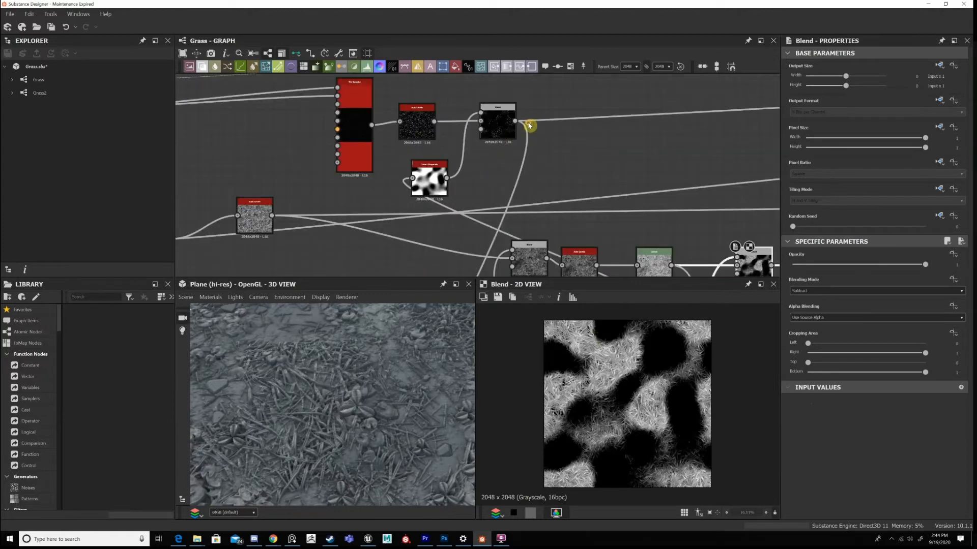
Trace the scattered blades' Subtract Blend to the Add (Linear Dodge) Blend after the ground's Levels and examine that Blend in 2D.
middle_click_drag(529, 125, 547, 124)
scroll(559, 142, "up", 2)
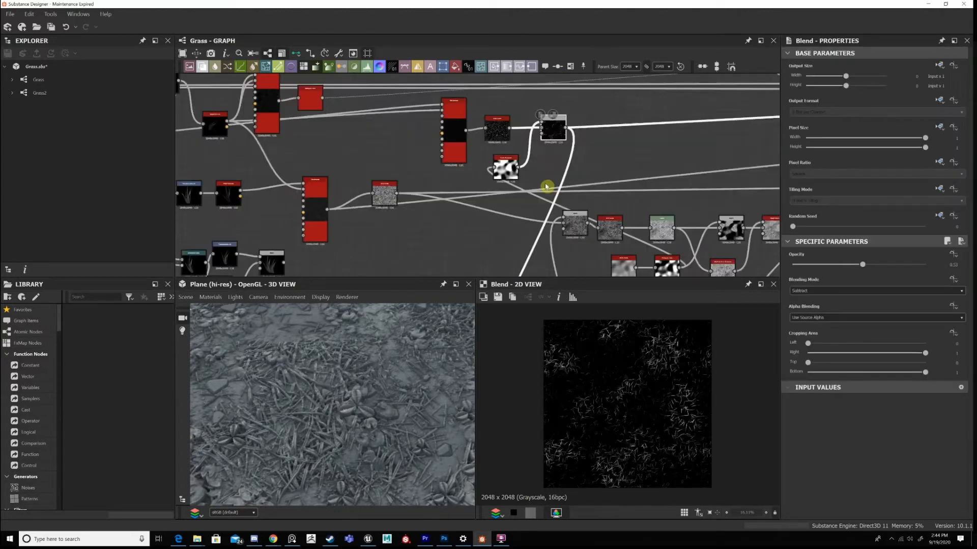
scroll(638, 148, "up", 2)
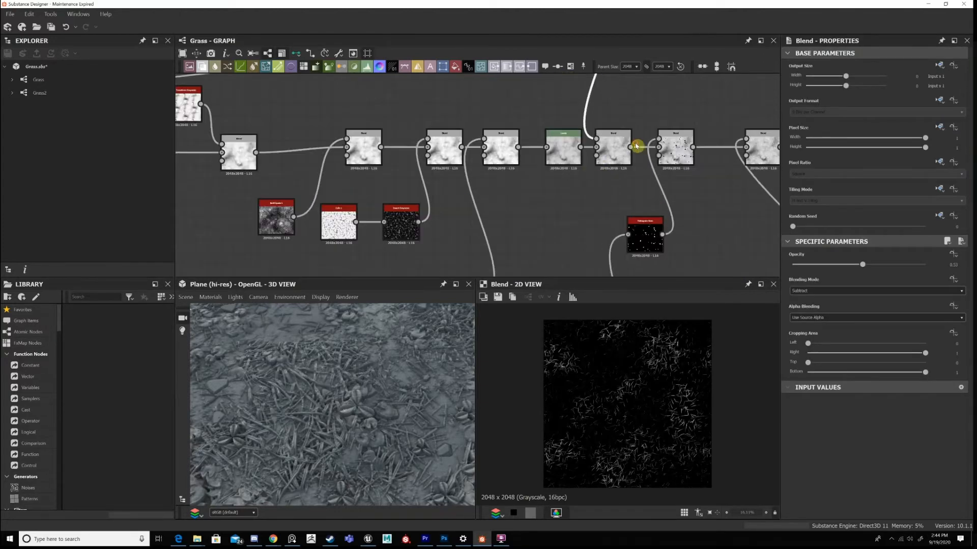
scroll(638, 147, "up", 2)
left_click(613, 143)
scroll(622, 404, "up", 1)
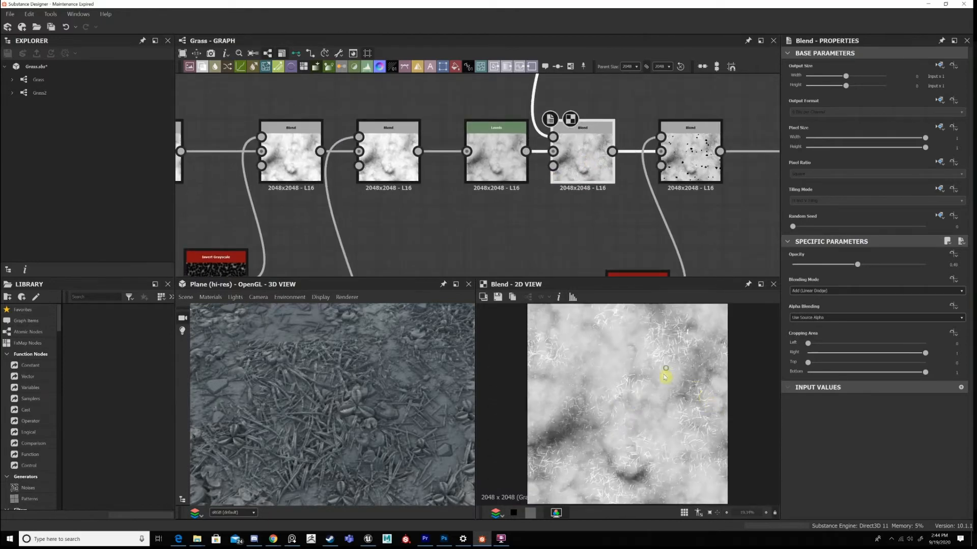
Examine the scattered blades and small debris in the Add (Linear Dodge) Blend up close in the 2D view.
scroll(628, 366, "up", 2)
scroll(610, 385, "up", 2)
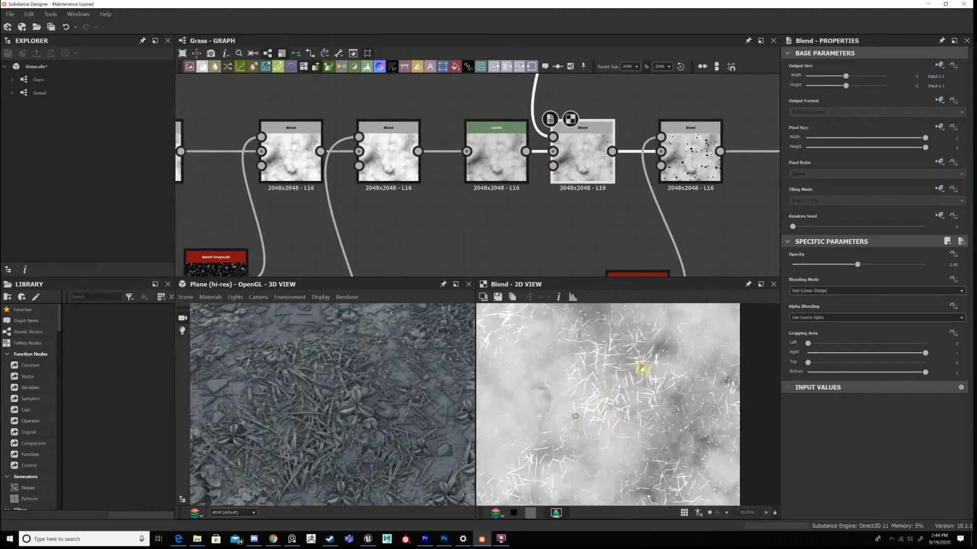
scroll(673, 400, "up", 5)
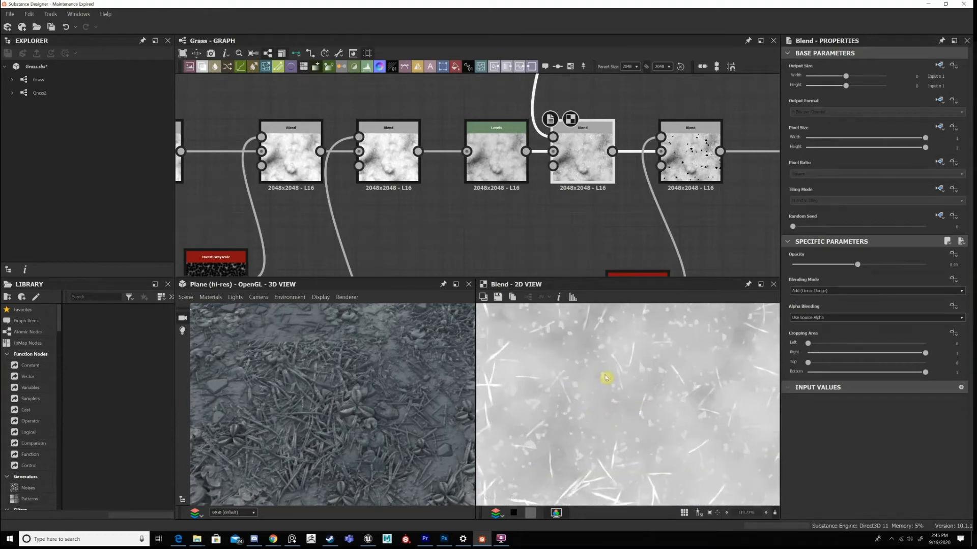
scroll(604, 375, "up", 2)
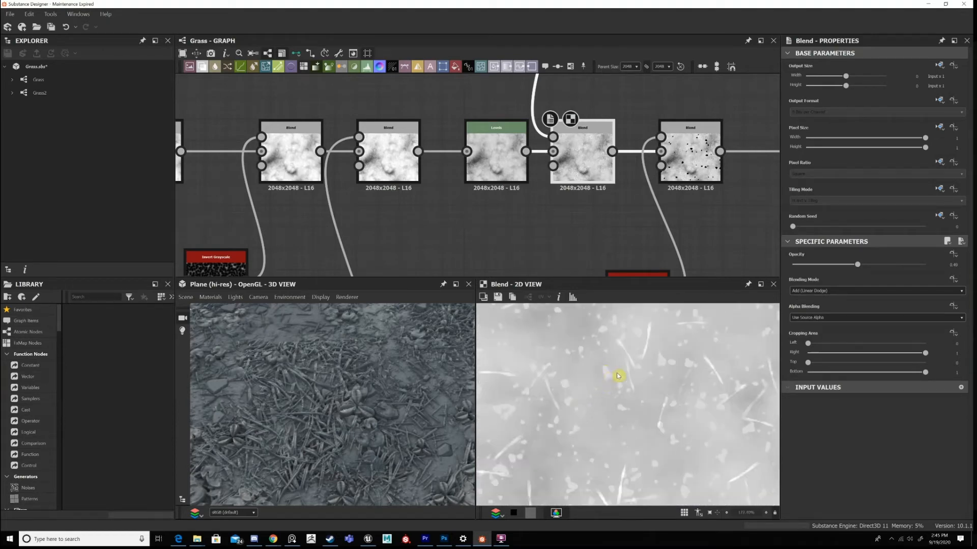
scroll(682, 224, "down", 3)
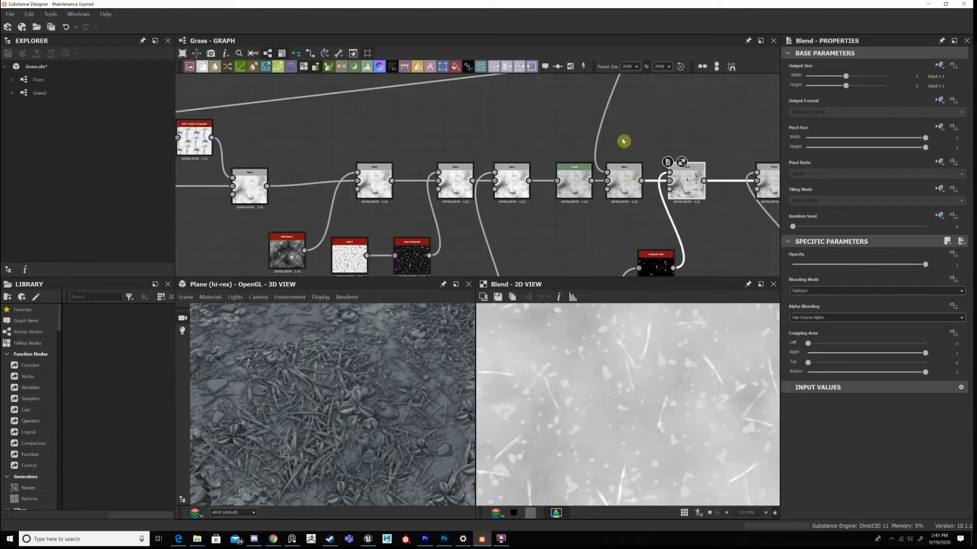
Preview the following Subtract Blend in 2D, and examine the stone mask from its Histogram Scan input up close.
left_click(622, 139)
key("f")
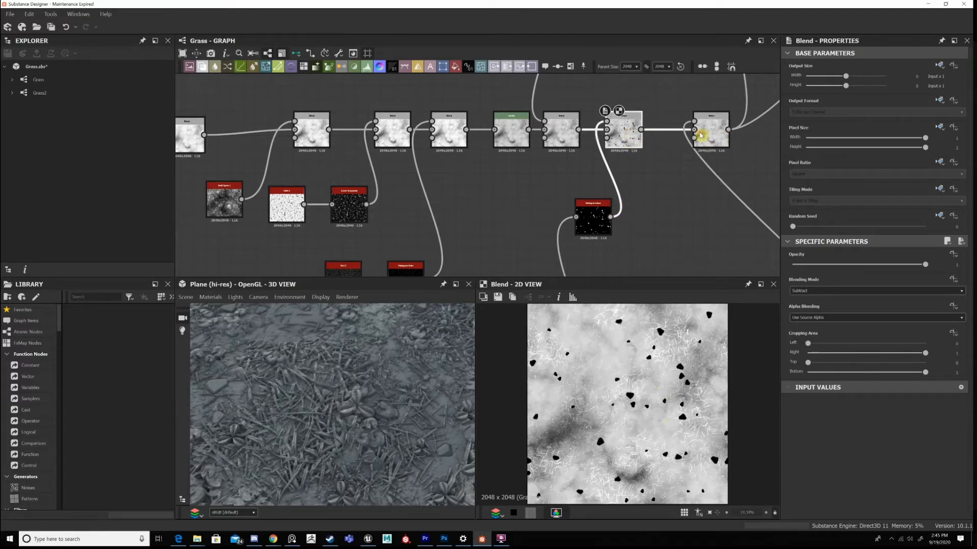
left_click(706, 137)
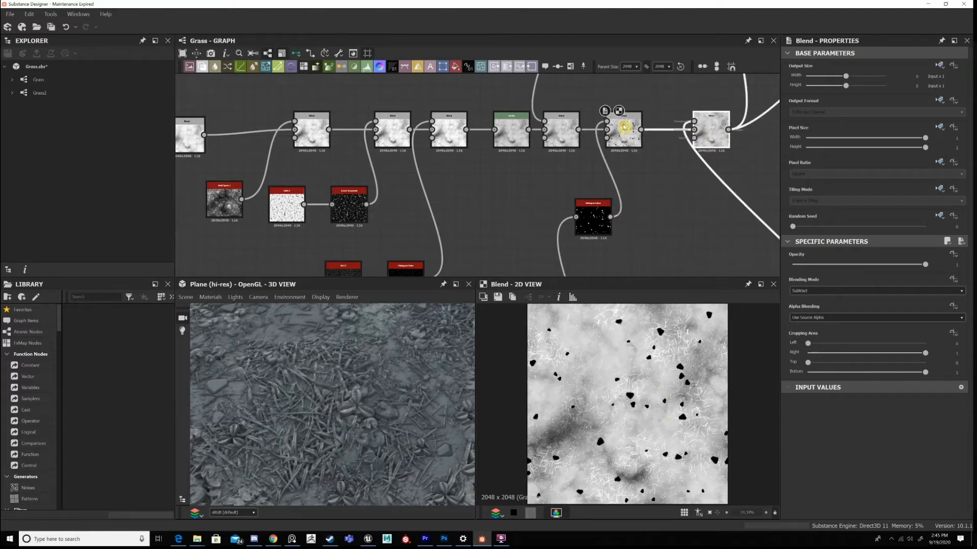
left_click_drag(708, 159, 622, 97)
left_click_drag(678, 147, 636, 136)
left_click(593, 218)
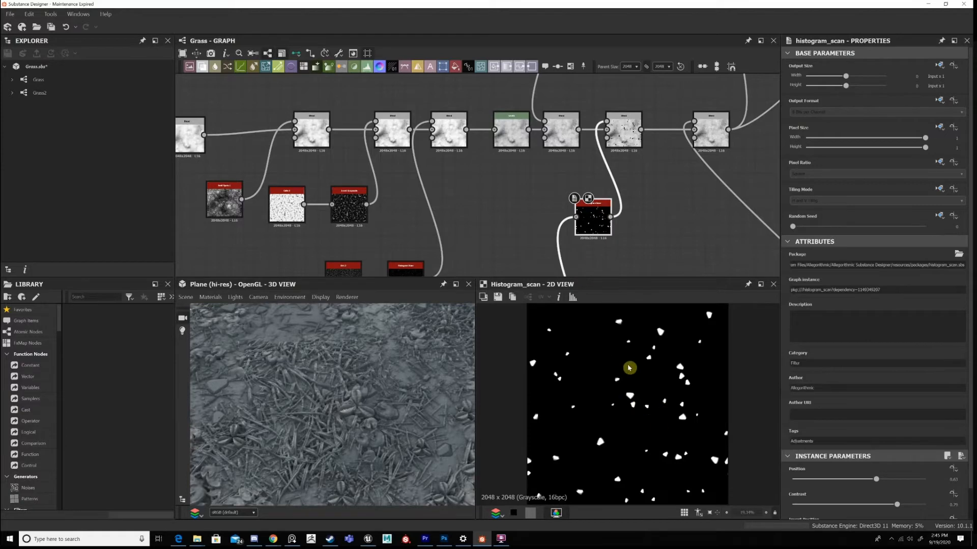
scroll(644, 382, "up", 1)
scroll(648, 396, "up", 1)
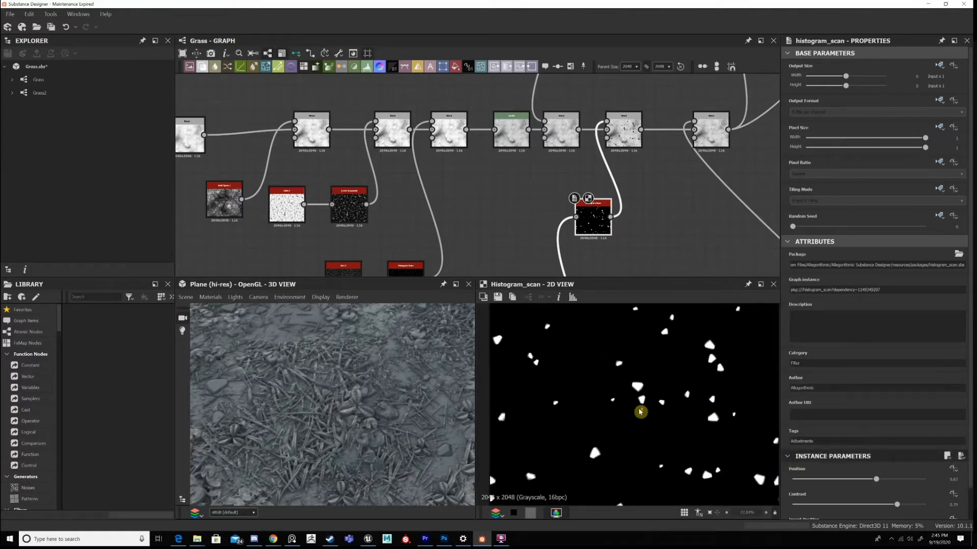
scroll(633, 390, "up", 8)
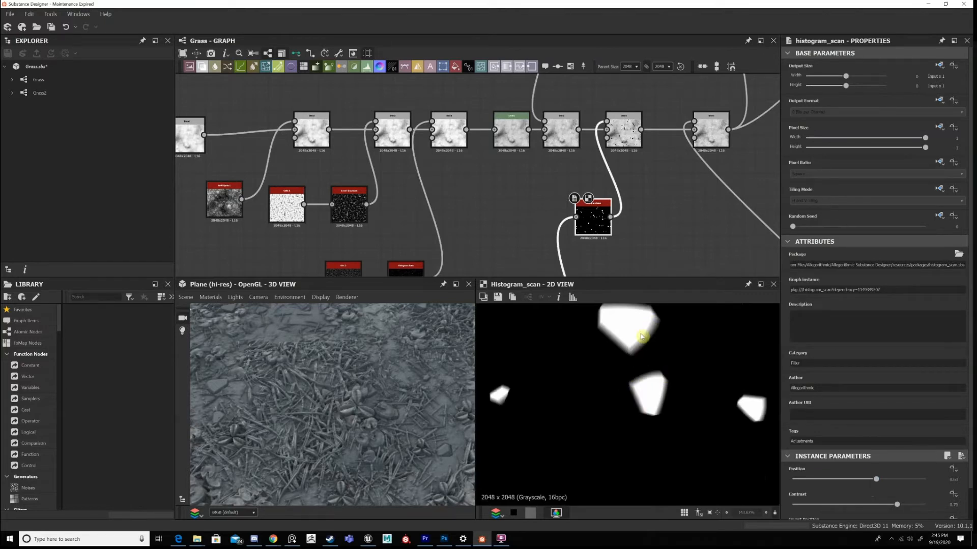
Compare the stone cut-outs of the Subtract Blend with the following Max (Lighten) Blend in the 2D view.
double_click(623, 132)
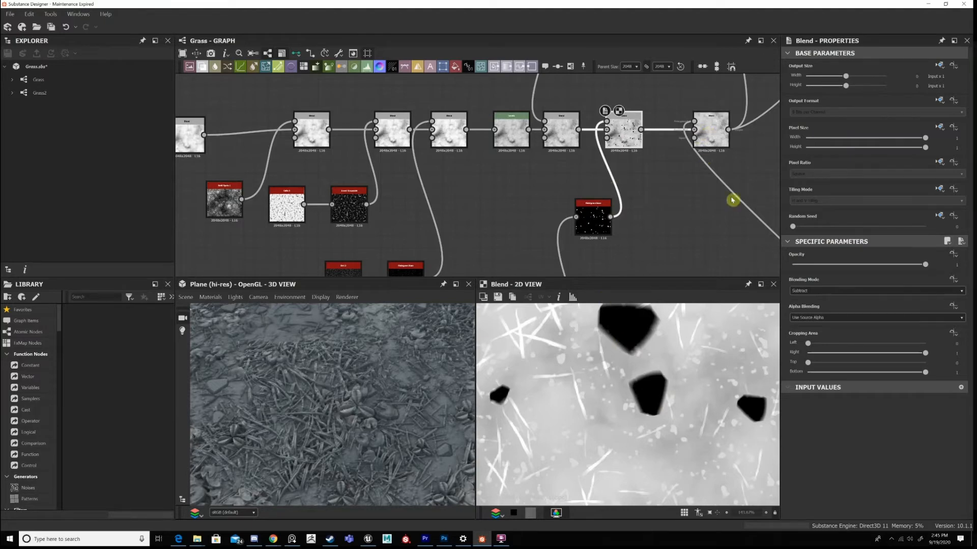
double_click(711, 131)
key("f")
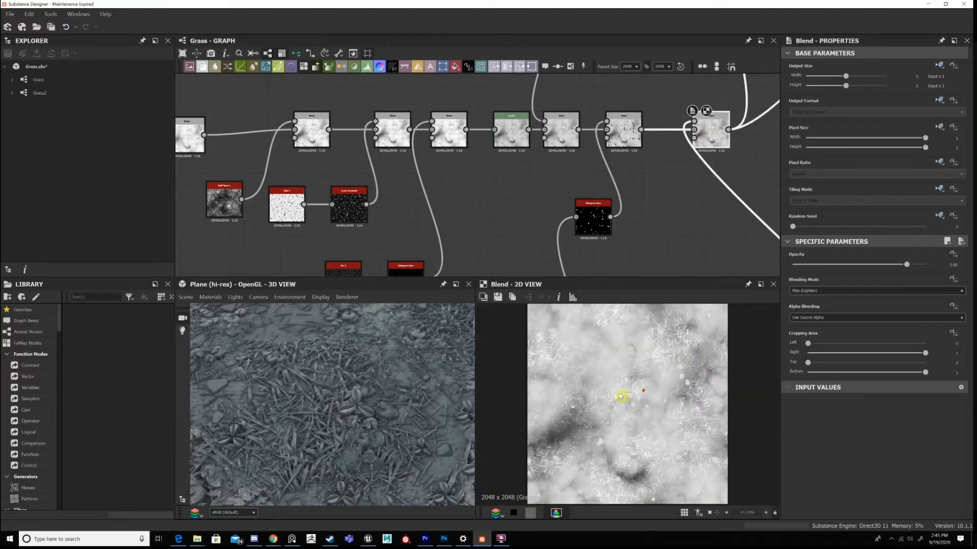
scroll(697, 407, "up", 9)
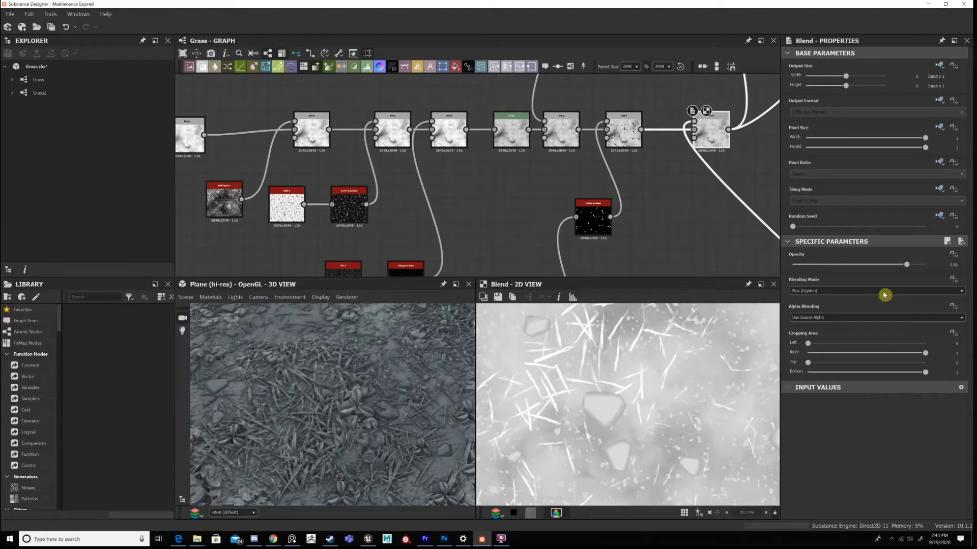
Try the Add (Linear Dodge) blending mode on the Blend that adds the stones, and inspect the stones in 3D.
left_click(834, 291)
left_click(834, 295)
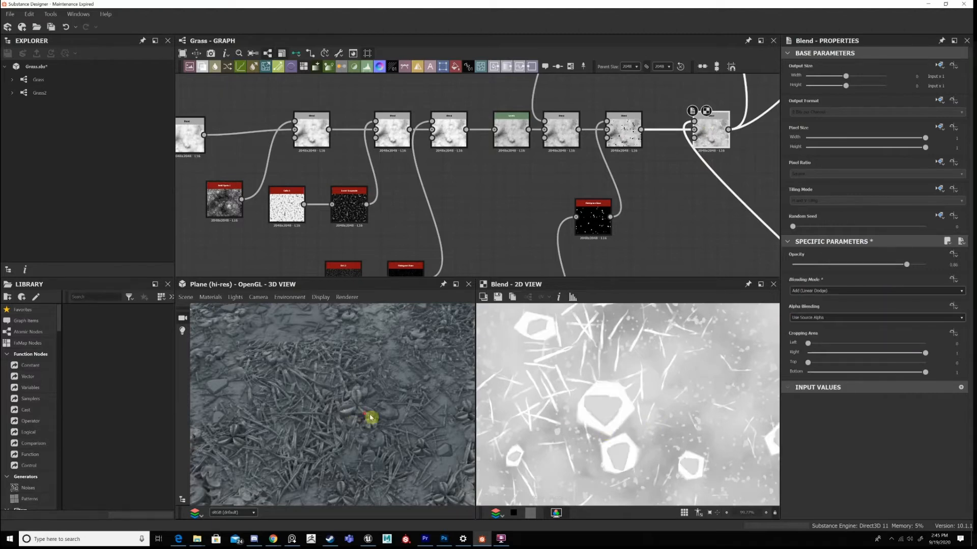
scroll(395, 409, "up", 3)
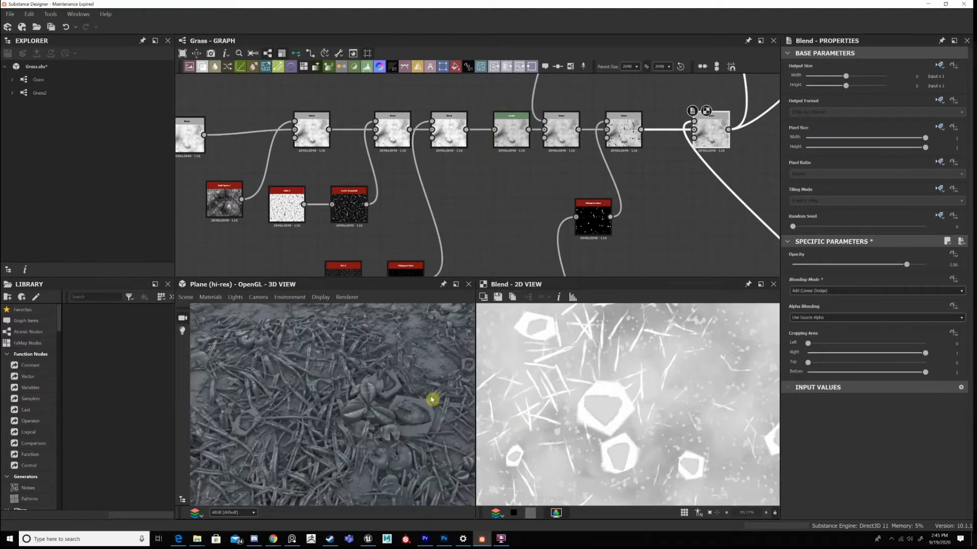
scroll(432, 399, "up", 4)
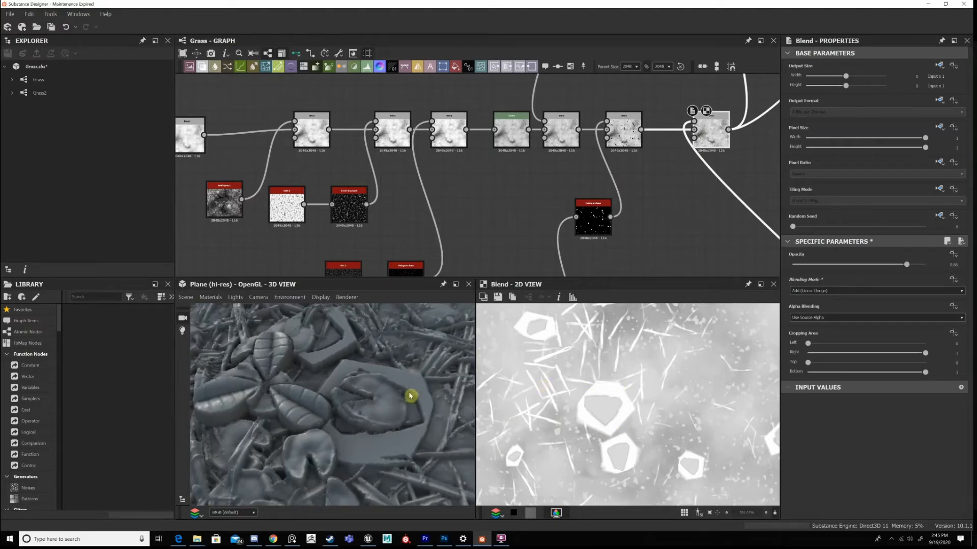
key("ctrl+z")
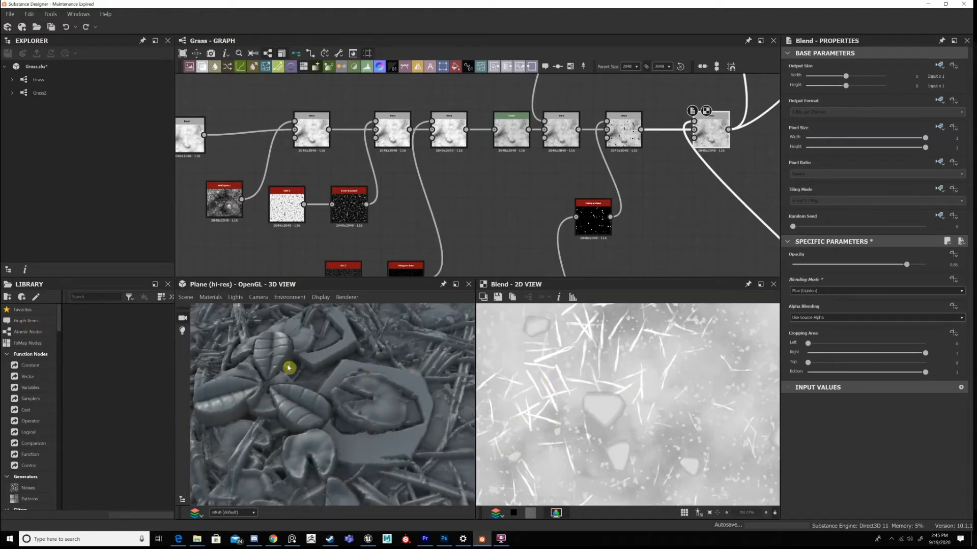
Examine one of the flat stones on the ground up close in the 3D view.
scroll(359, 401, "down", 3)
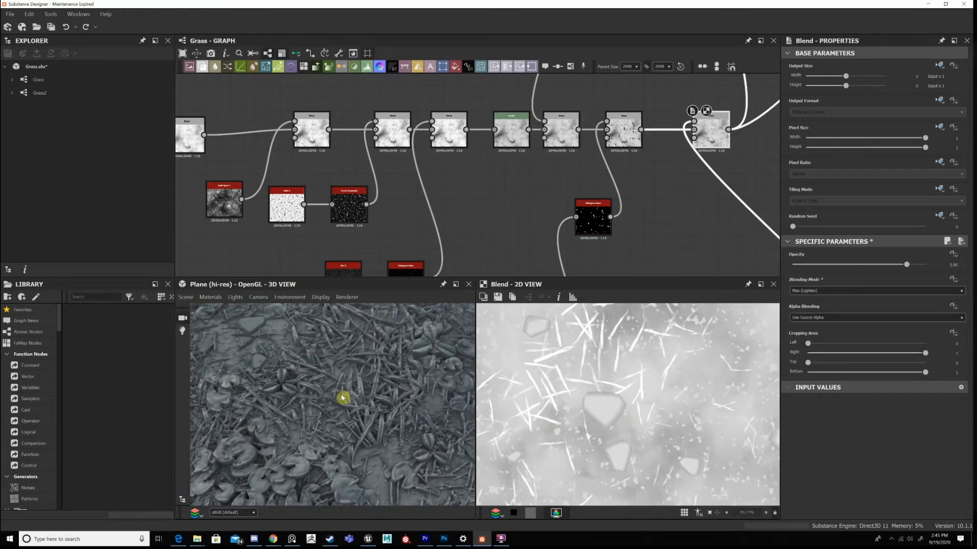
scroll(342, 399, "down", 2)
scroll(366, 437, "up", 3)
Preview the Polygon 2 that starts the stone shape chain in 2D, and return the preview to the Max (Lighten) Blend.
scroll(584, 170, "down", 5)
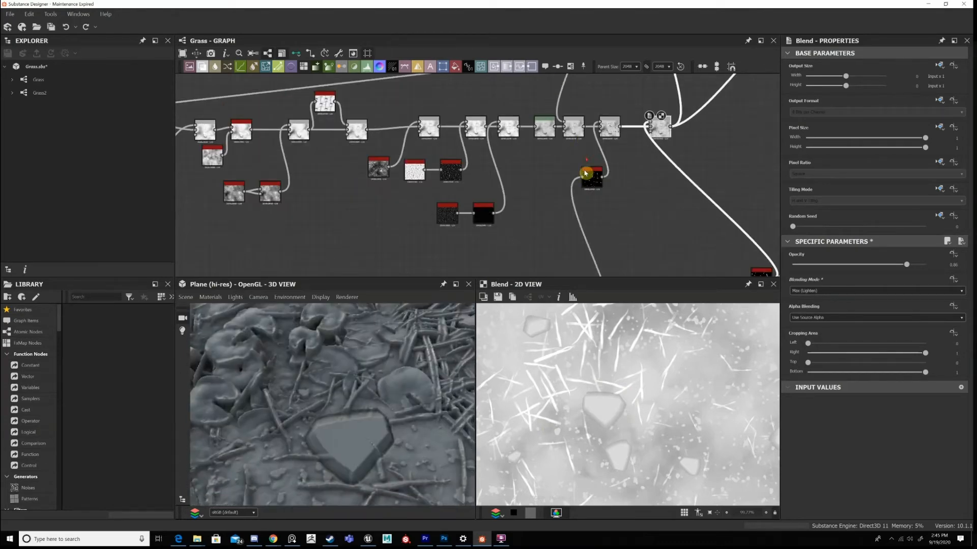
scroll(408, 120, "up", 1)
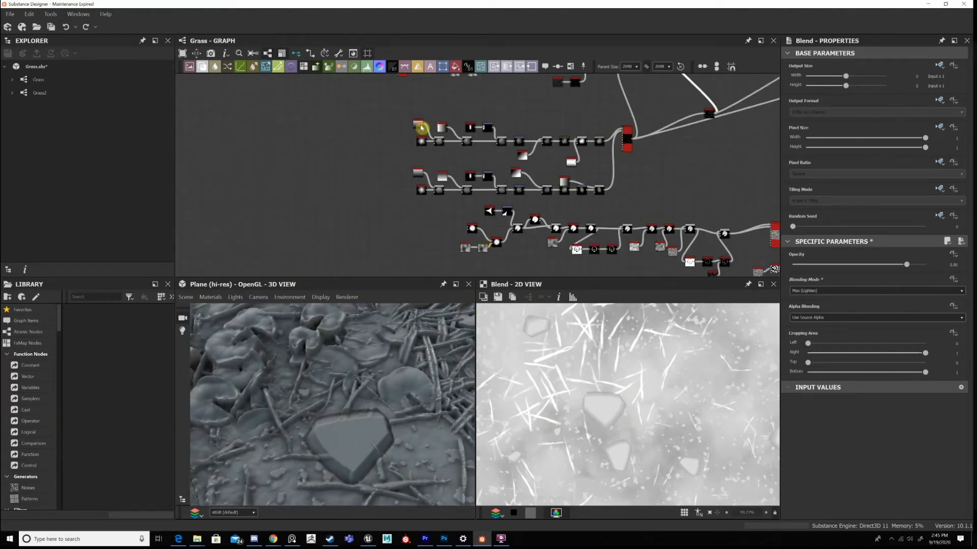
scroll(387, 128, "up", 3)
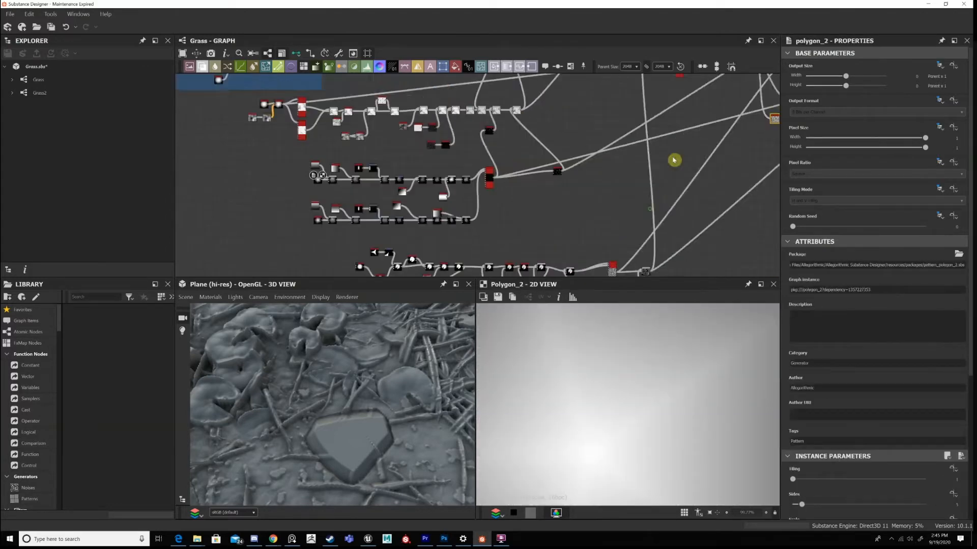
scroll(625, 211, "up", 2)
scroll(614, 213, "up", 1)
scroll(613, 206, "up", 5)
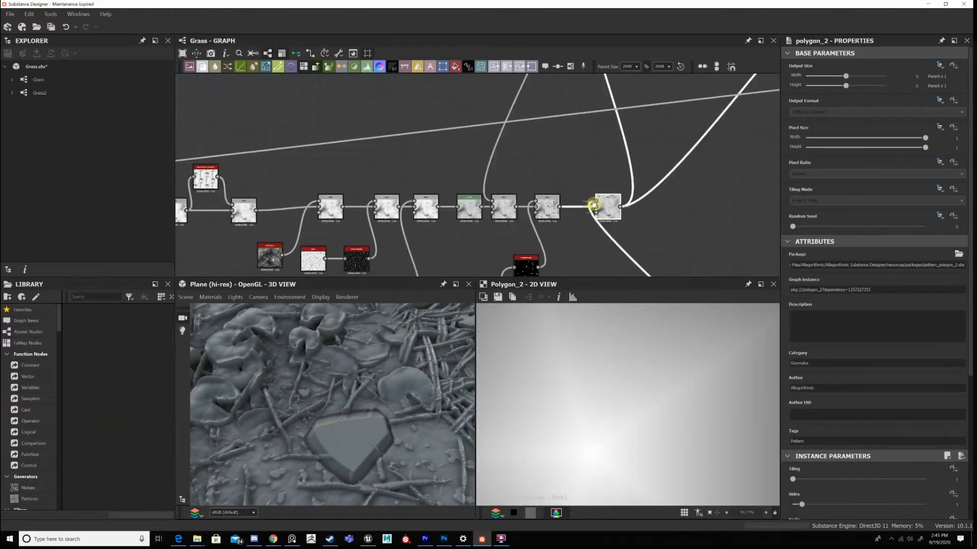
double_click(599, 206)
Add a frame around the ground node chain below the Cluster of Grass frame and title it Dirt.
scroll(593, 204, "down", 6)
middle_click_drag(595, 239, 593, 197)
scroll(595, 186, "down", 3)
middle_click_drag(534, 178, 564, 200)
scroll(483, 164, "down", 2)
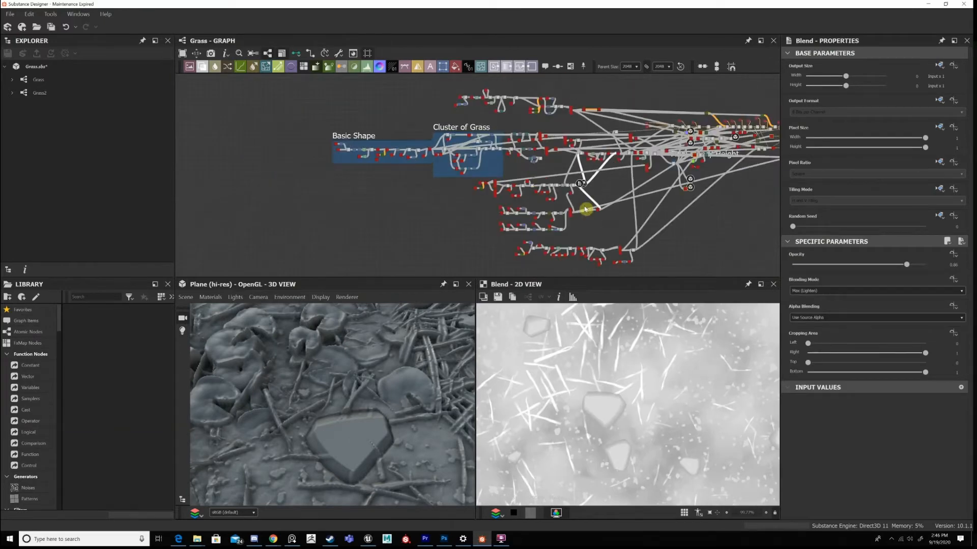
scroll(574, 199, "up", 4)
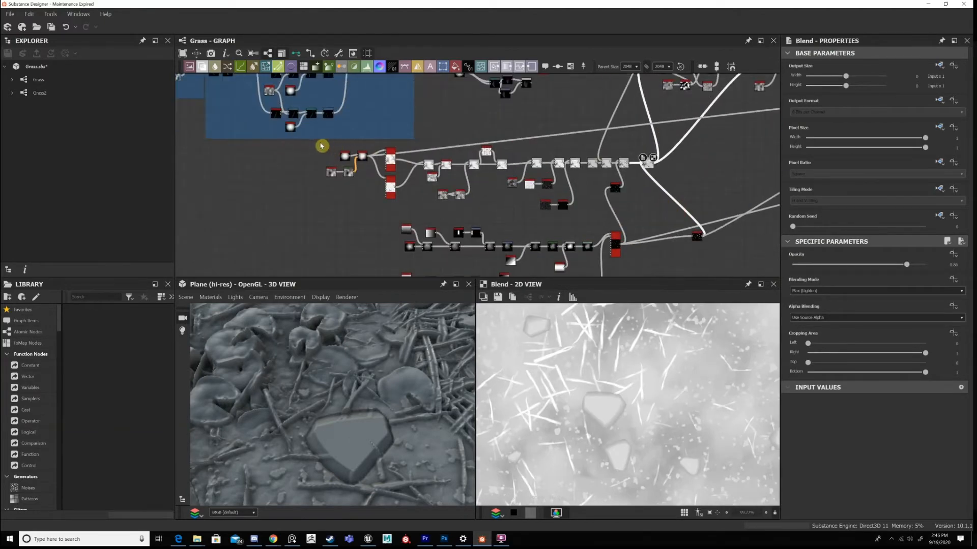
left_click_drag(626, 208, 320, 146)
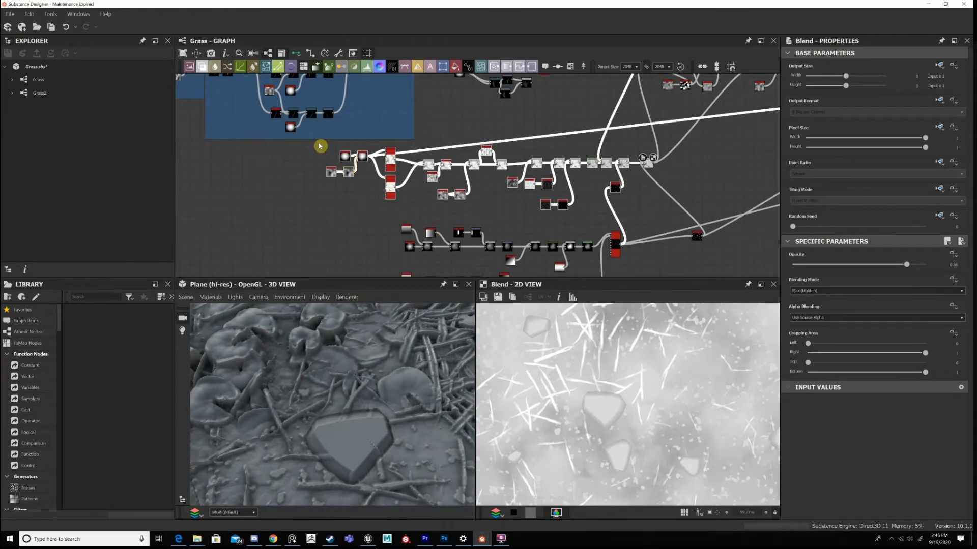
key("ctrl+f")
double_click(784, 101)
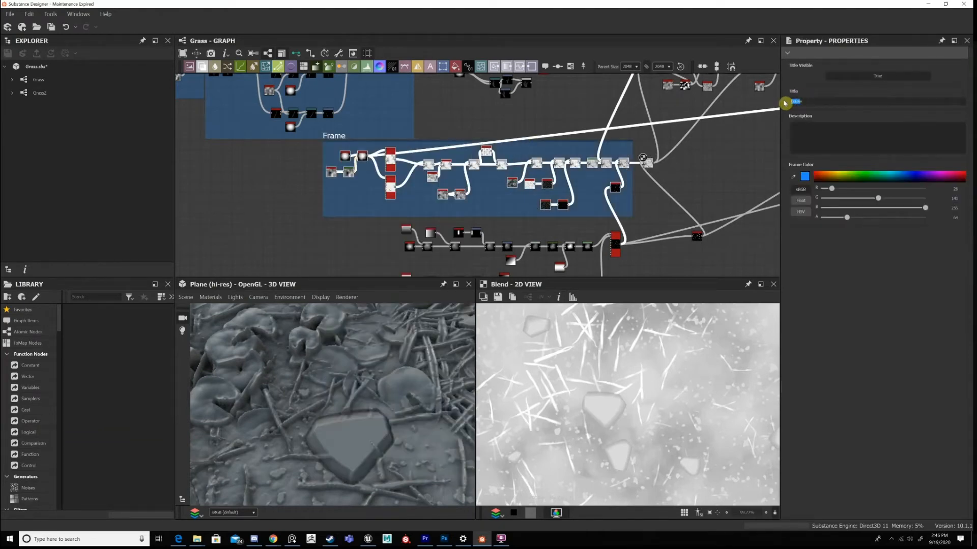
type("Dirt")
Add a frame around the scattered blades' Tile Sampler and the nodes after it, and title it Dry Grass Bits.
middle_click_drag(636, 143, 540, 266)
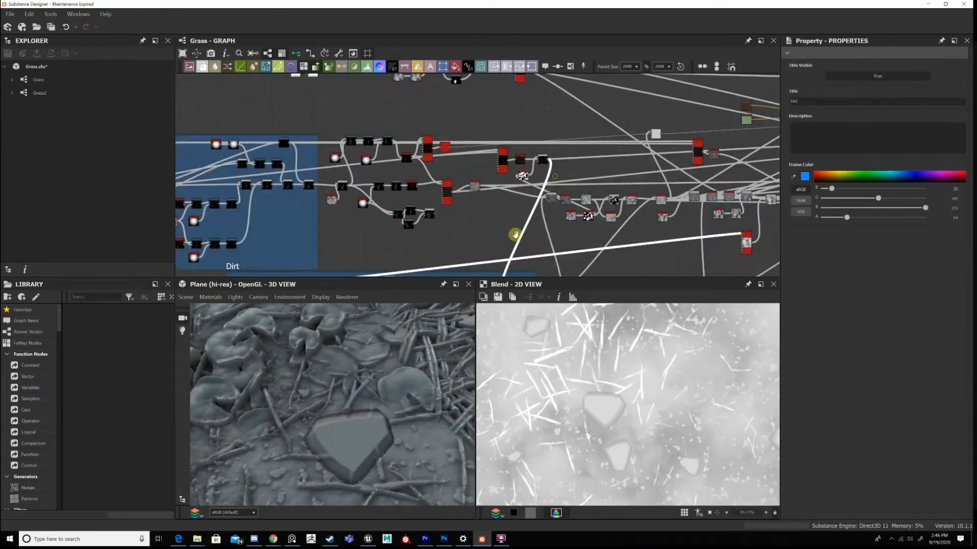
middle_click_drag(510, 176, 434, 273)
middle_click_drag(337, 125, 487, 199)
middle_click_drag(590, 247, 561, 186)
scroll(501, 224, "up", 2)
scroll(562, 187, "down", 1)
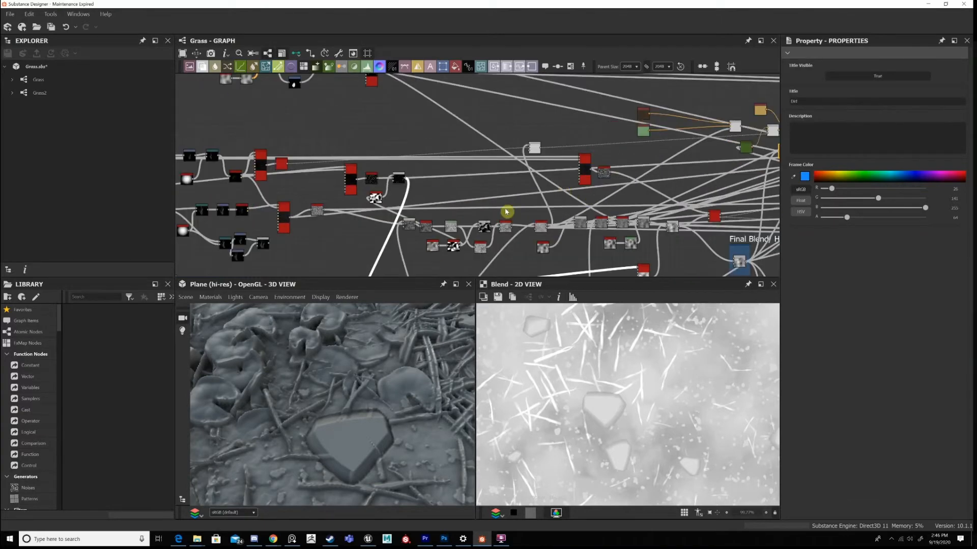
left_click_drag(438, 207, 346, 172)
right_click(348, 174)
left_click(362, 182)
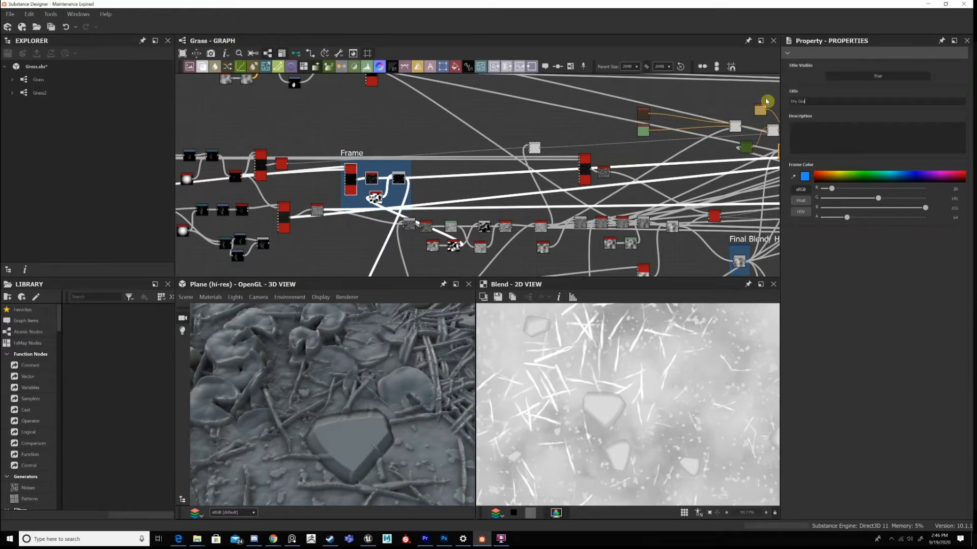
left_click(429, 167)
Save the Grass package with the new frames.
scroll(430, 168, "down", 4)
middle_click_drag(429, 167, 474, 101)
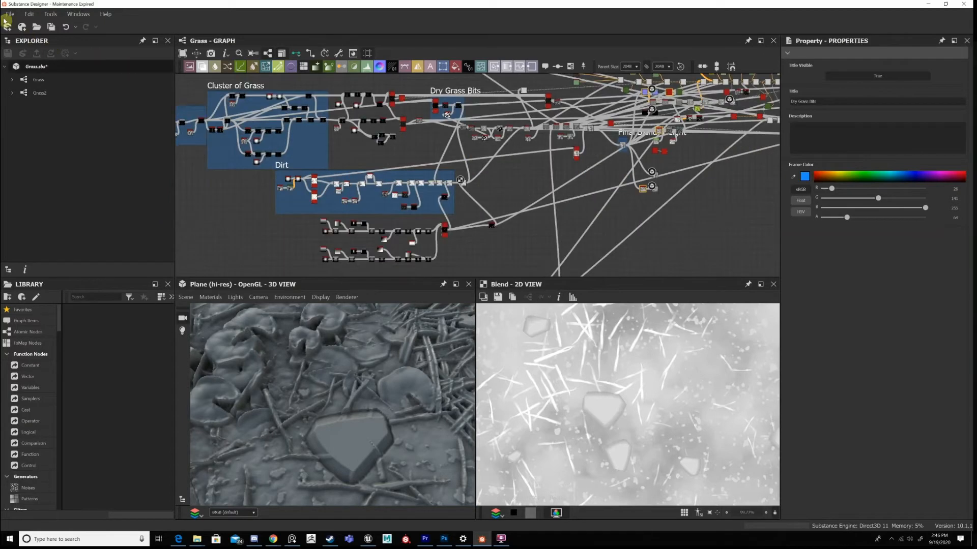
key("alt+f")
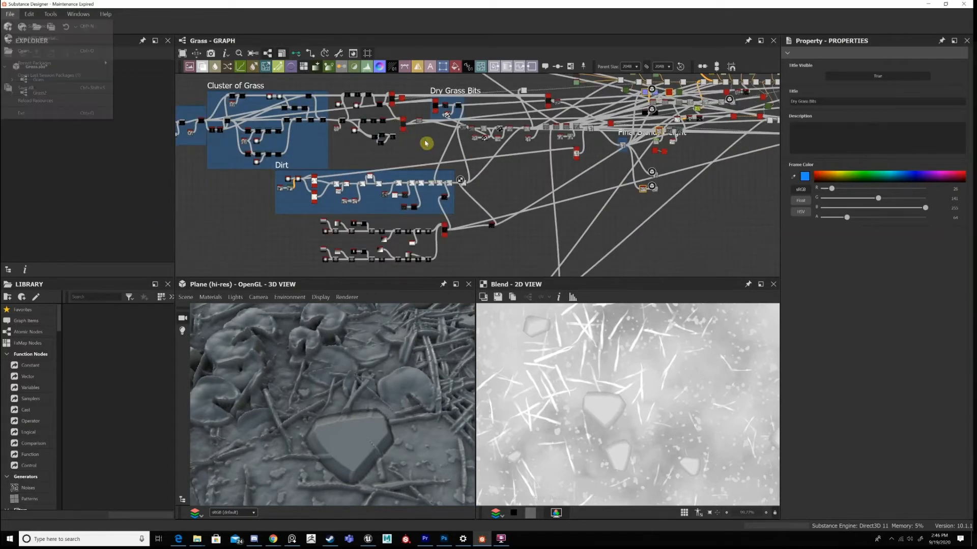
Find the two stone shape chains below the Dirt frame and preview the upper chain's Polygon 2 in 2D.
middle_click_drag(304, 144, 432, 153)
middle_click_drag(580, 251, 476, 202)
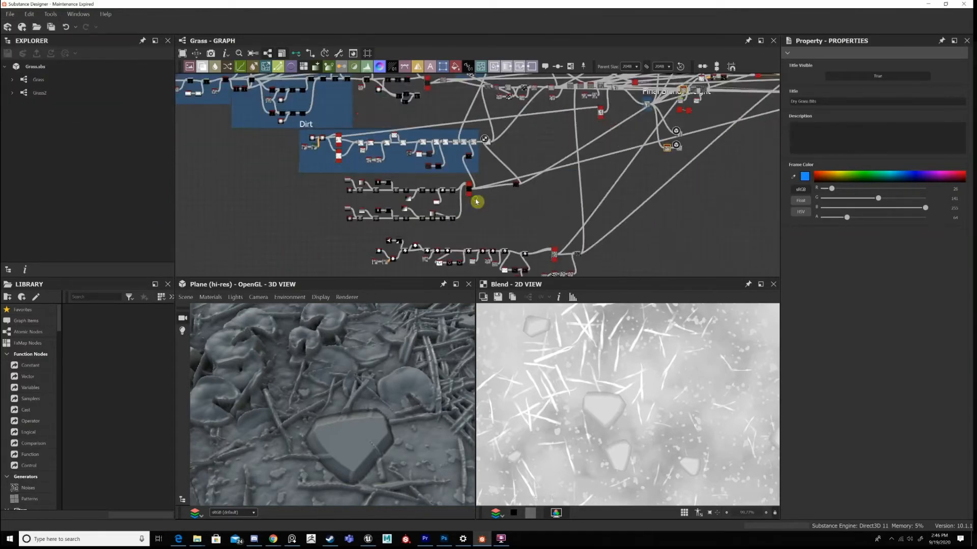
scroll(477, 201, "up", 5)
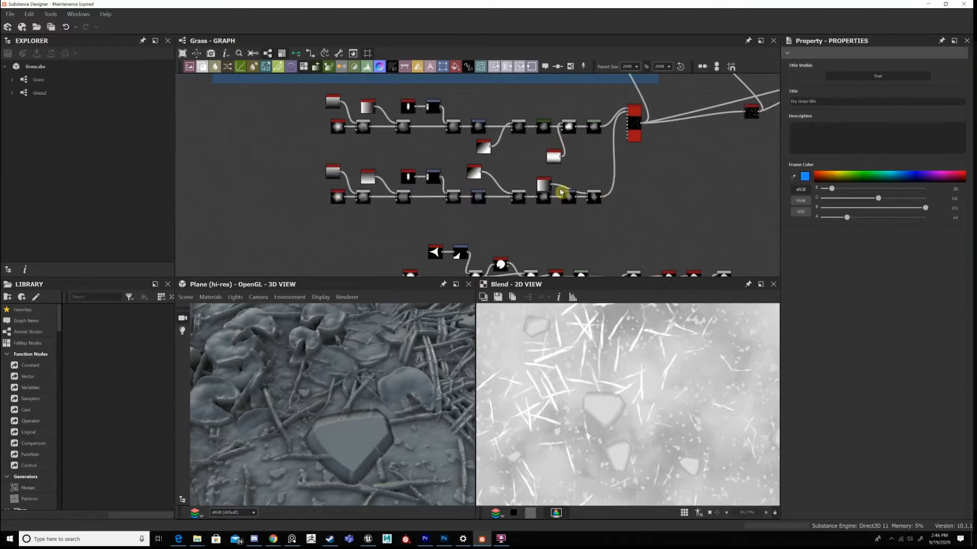
scroll(728, 163, "down", 8)
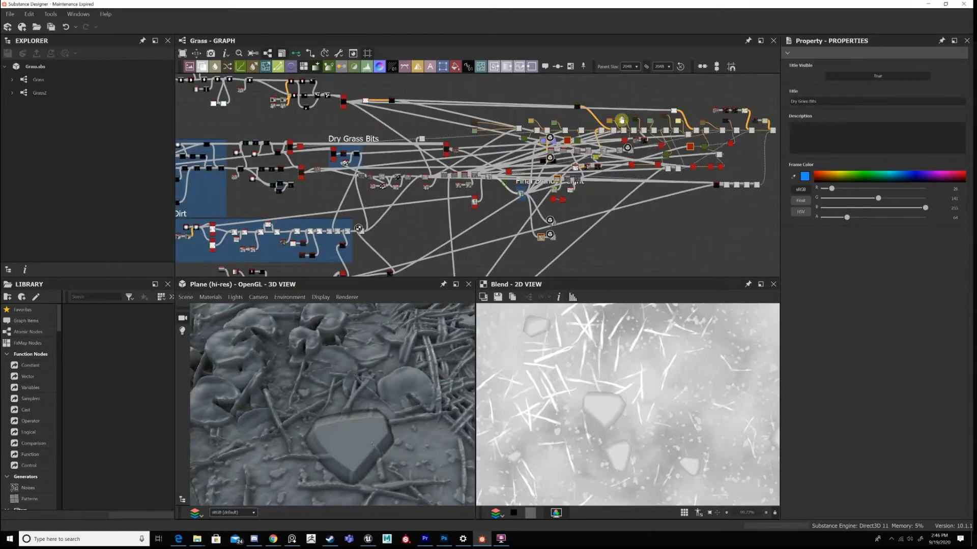
scroll(506, 135, "up", 6)
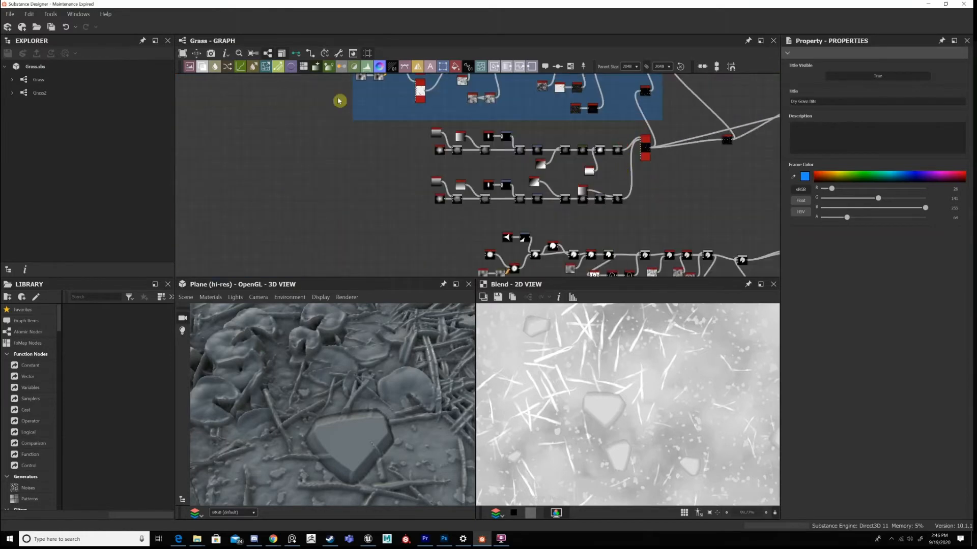
scroll(656, 214, "up", 2)
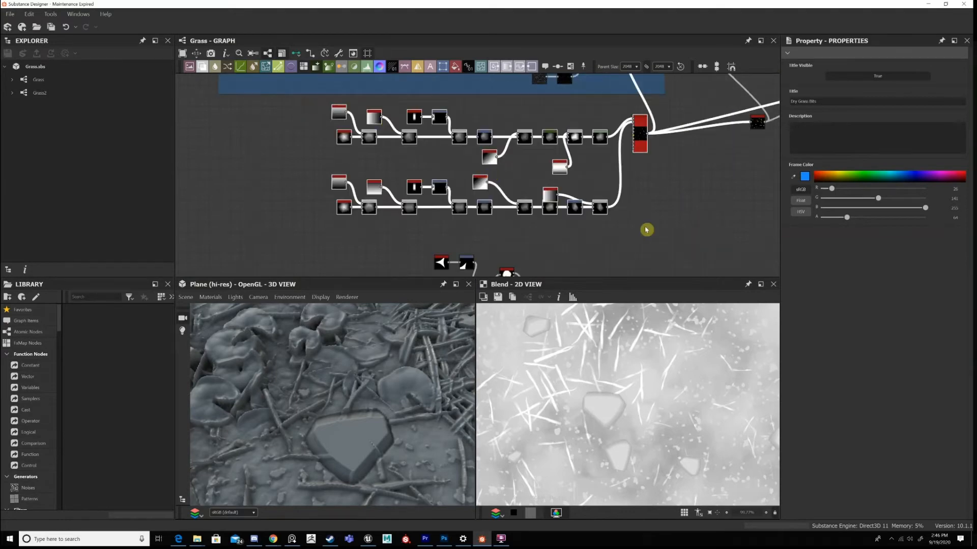
left_click_drag(673, 237, 304, 103)
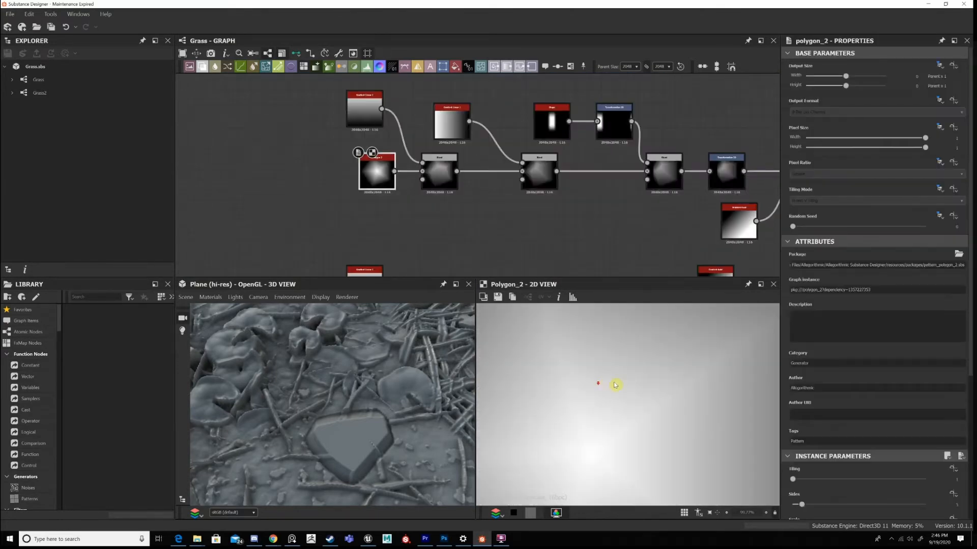
scroll(636, 392, "down", 6)
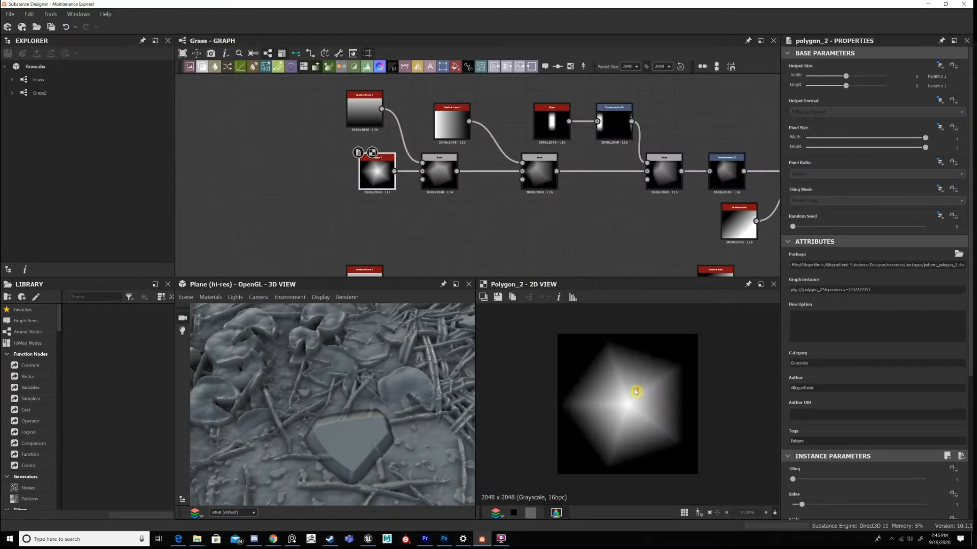
scroll(636, 392, "down", 1)
scroll(607, 159, "down", 3)
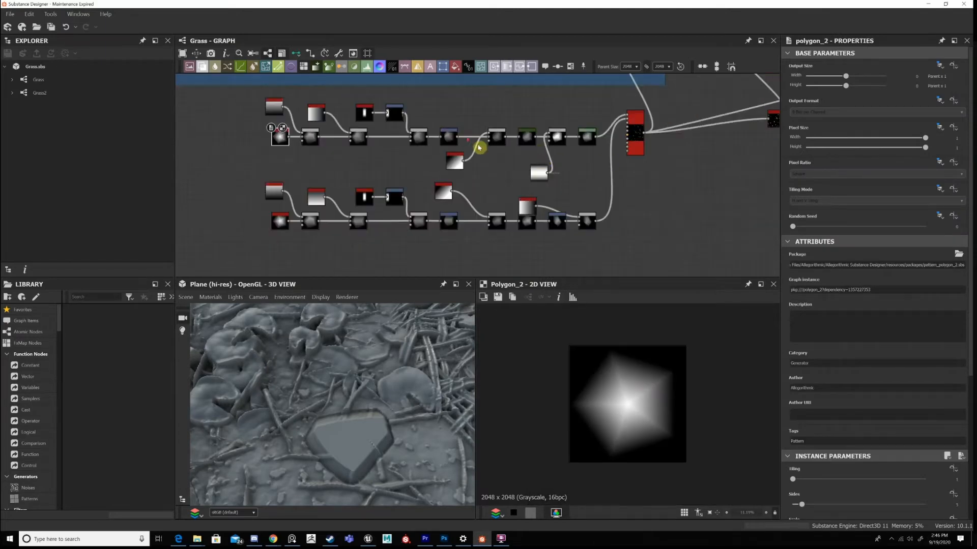
Preview the upper stone chain's Blends in 2D, from the first Min (Darken) Blend to the Subtract Blend.
middle_click_drag(695, 182, 761, 178)
scroll(640, 169, "up", 1)
middle_click_drag(640, 170, 751, 186)
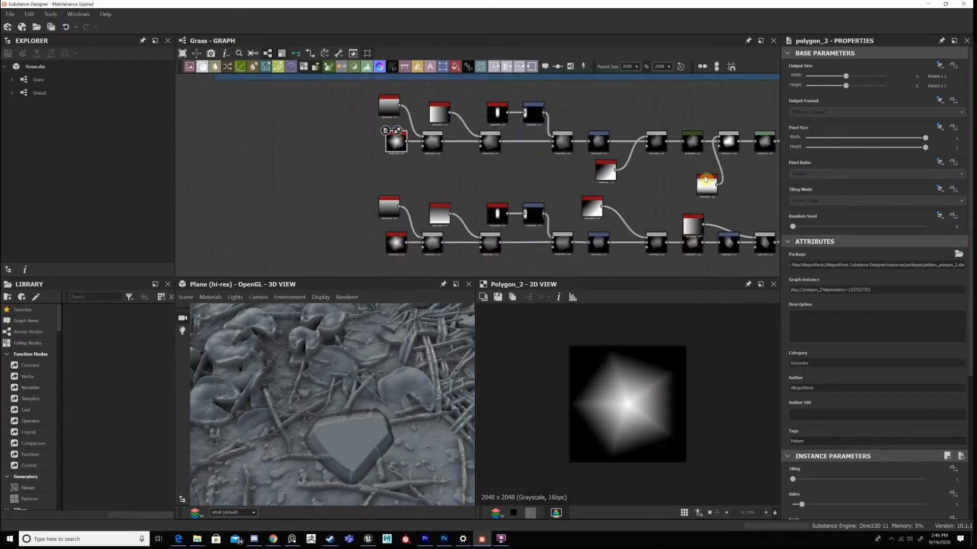
left_click_drag(615, 148, 700, 184)
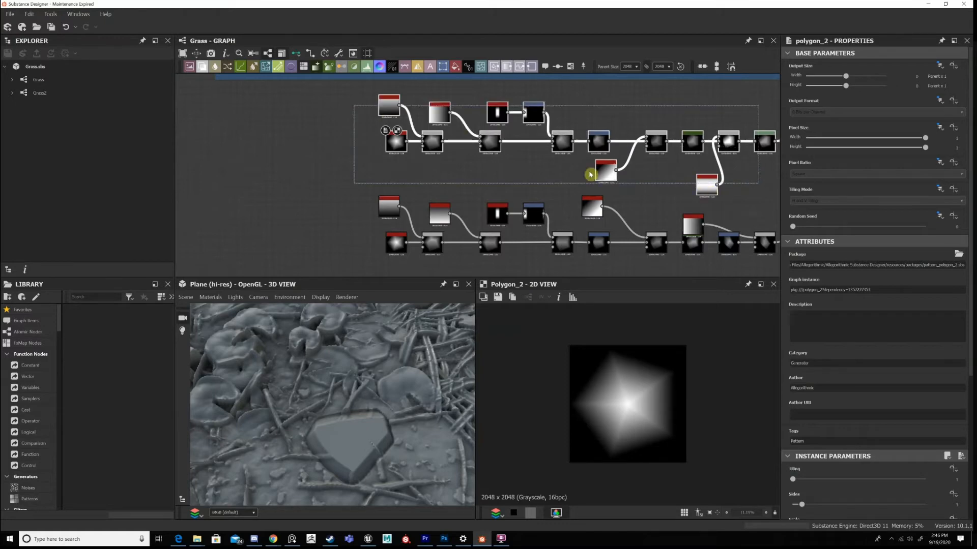
left_click(431, 137)
scroll(602, 181, "up", 2)
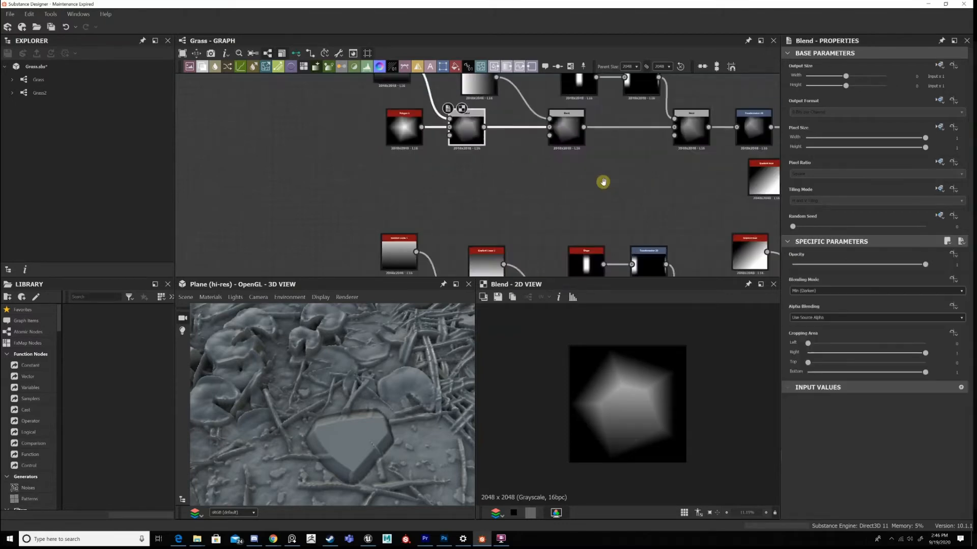
middle_click_drag(602, 182, 531, 207)
double_click(604, 168)
middle_click_drag(385, 180, 507, 181)
scroll(508, 181, "up", 3)
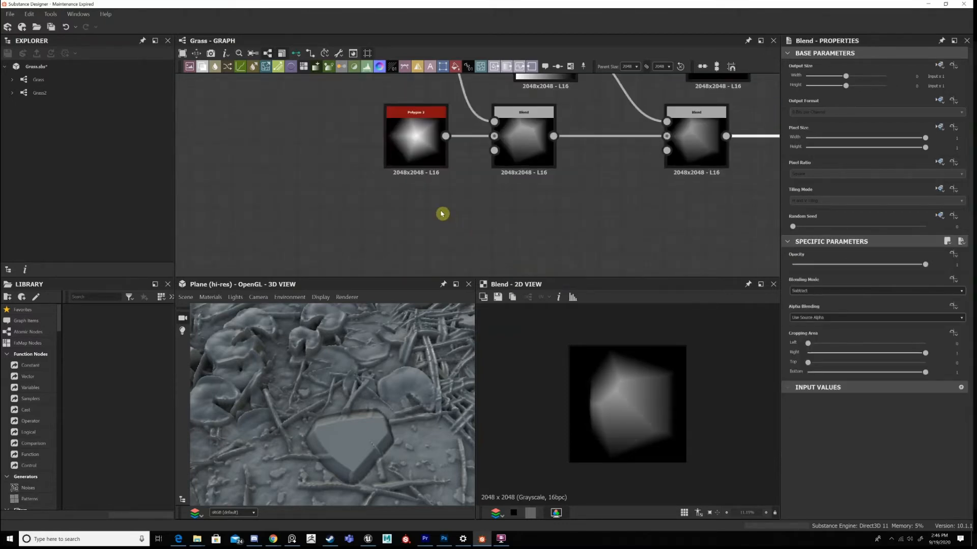
Preview Polygon 2 in 2D again and examine the large stone and the whole ground plane in 3D.
middle_click_drag(442, 213, 460, 291)
middle_click_drag(335, 447, 315, 416)
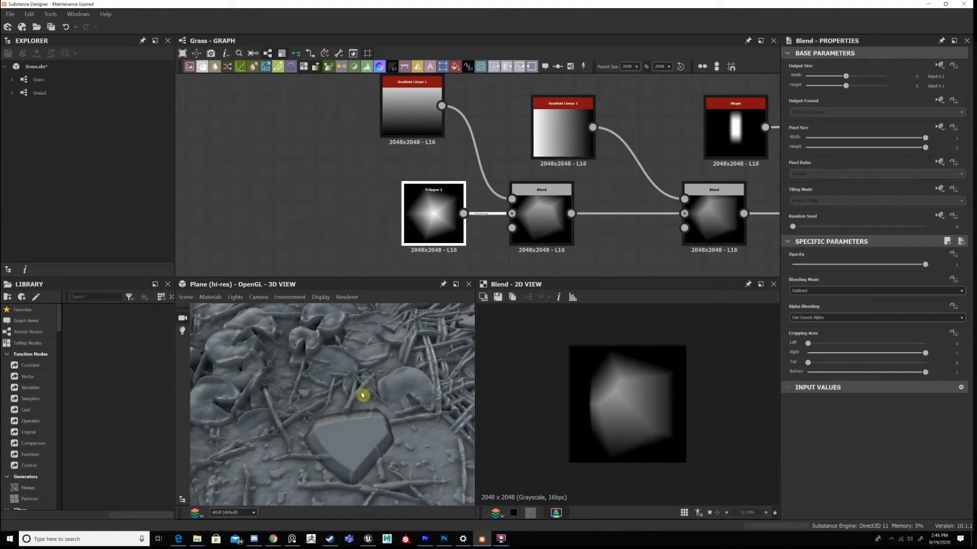
scroll(362, 395, "up", 2)
scroll(363, 425, "up", 2)
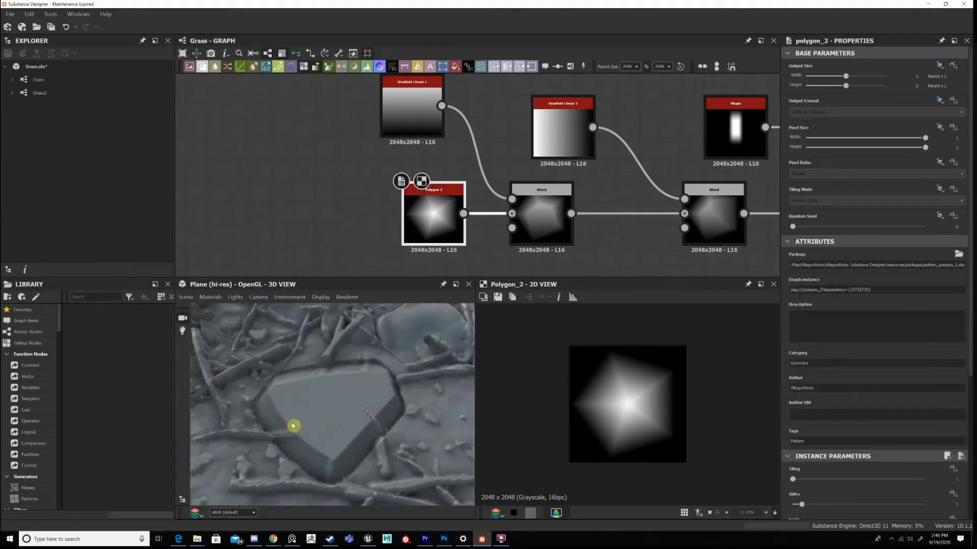
scroll(294, 426, "down", 3)
scroll(344, 419, "up", 3)
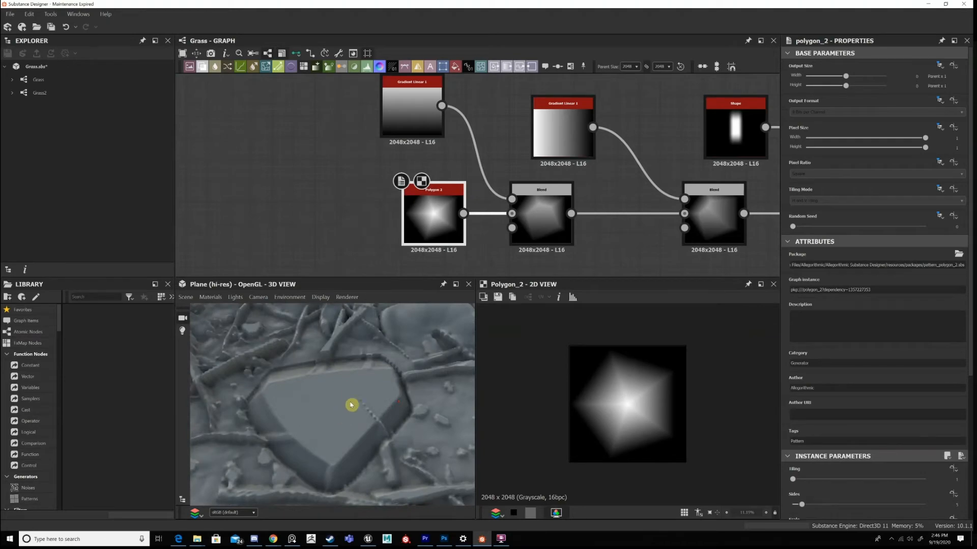
scroll(350, 405, "down", 10)
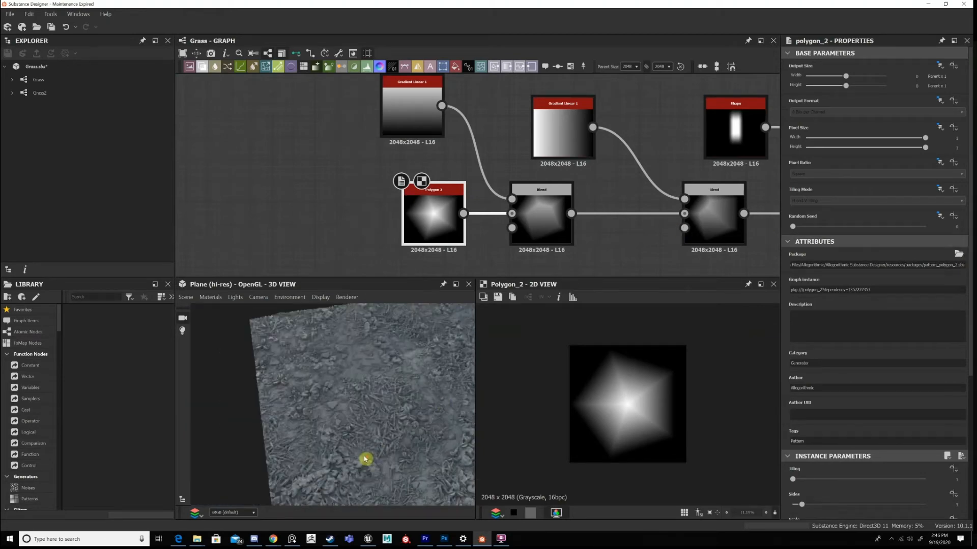
scroll(359, 393, "up", 4)
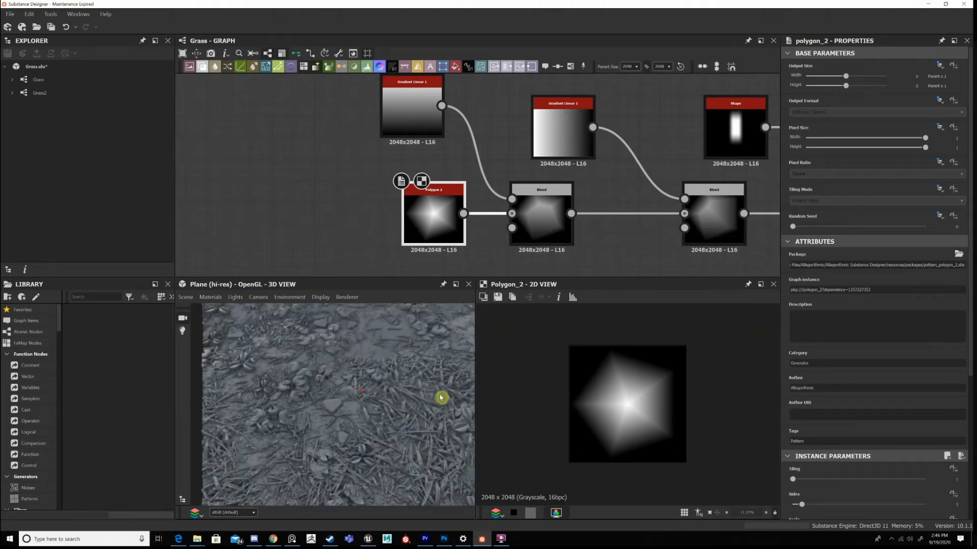
scroll(440, 397, "down", 2)
scroll(379, 406, "down", 2)
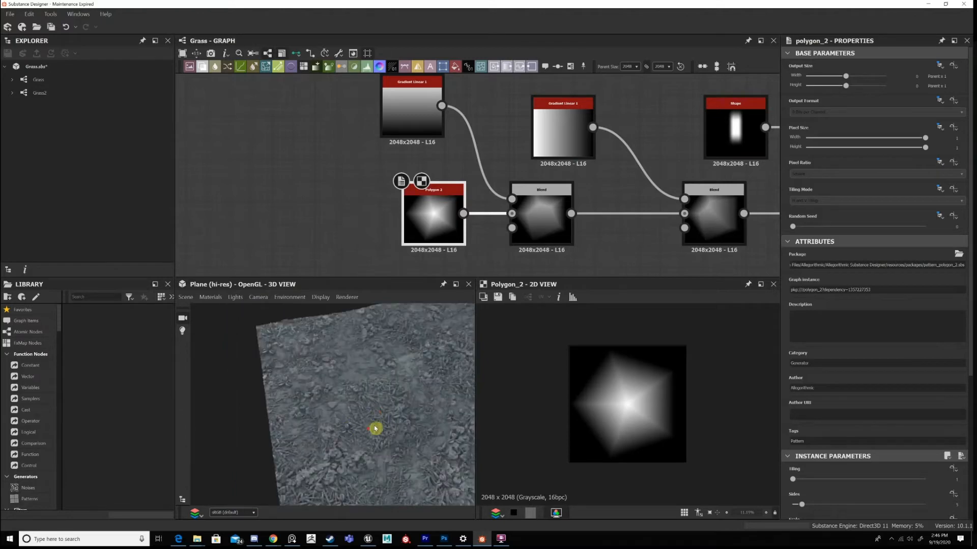
scroll(375, 429, "up", 3)
scroll(356, 404, "down", 2)
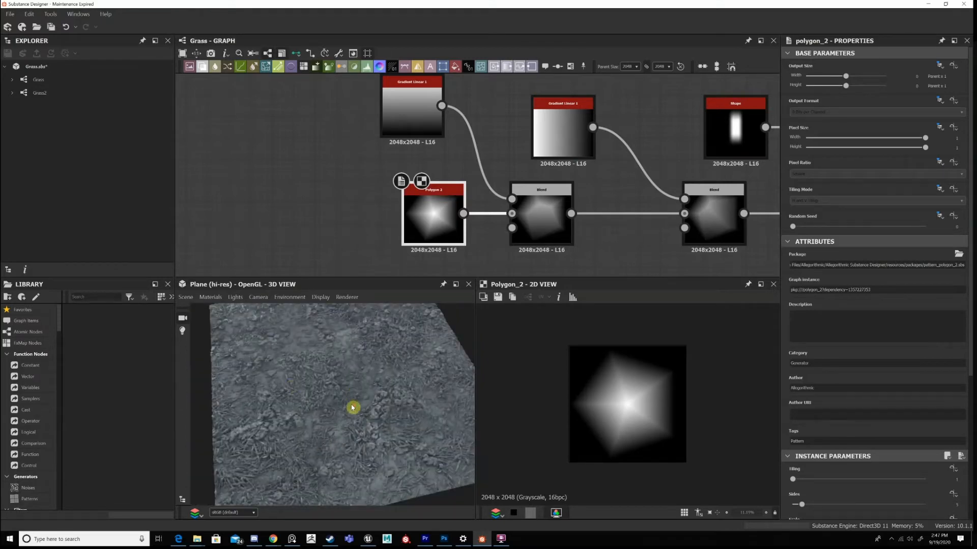
scroll(464, 184, "down", 2)
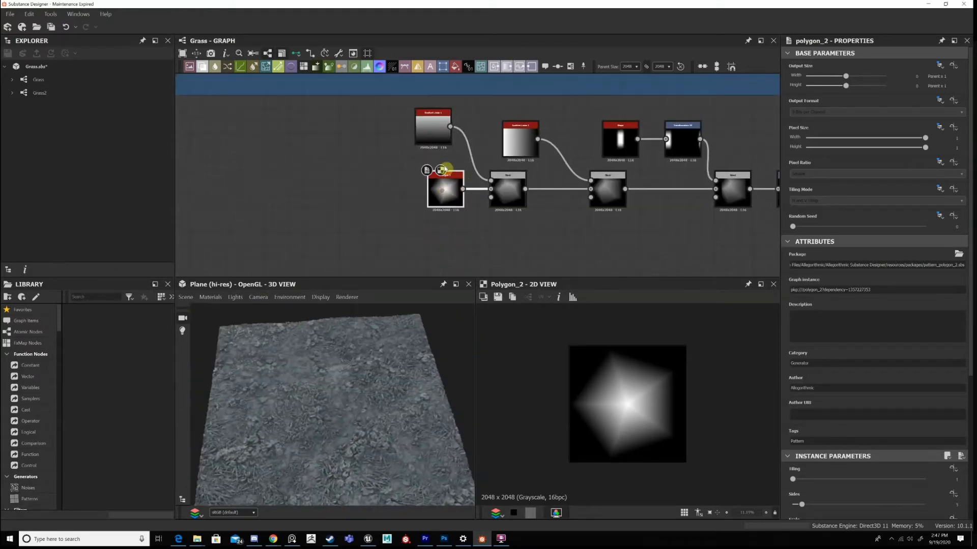
scroll(444, 168, "up", 2)
scroll(432, 121, "up", 1)
scroll(436, 209, "up", 1)
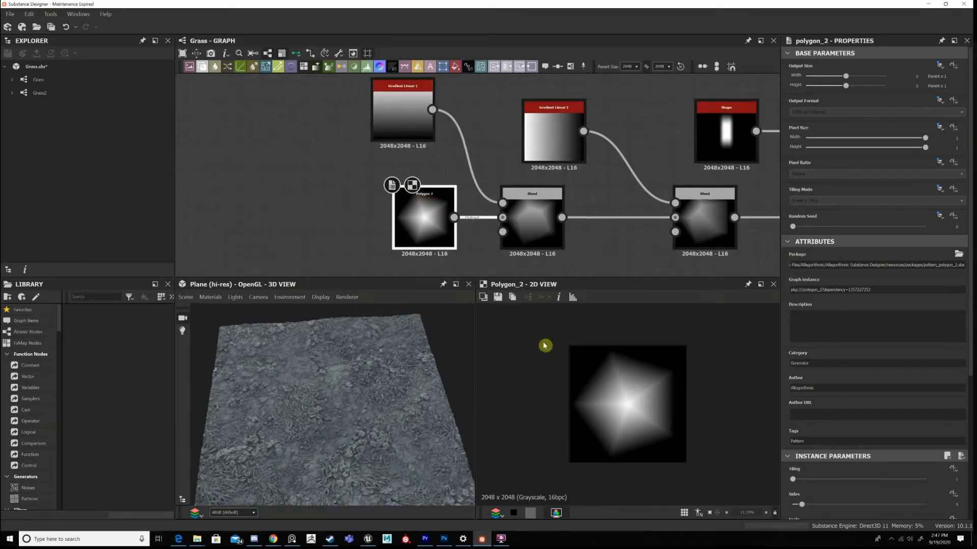
middle_click_drag(538, 208, 549, 174)
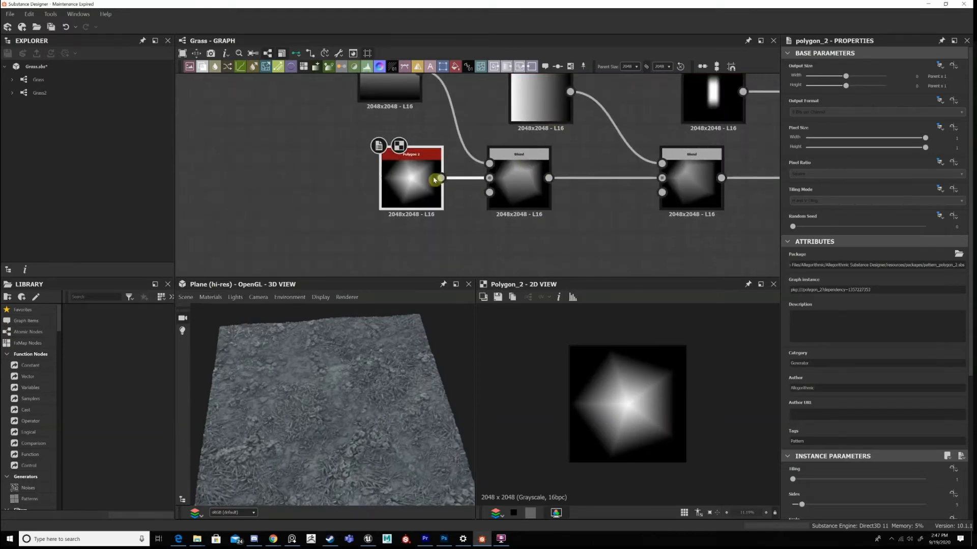
scroll(407, 184, "down", 4)
middle_click_drag(405, 179, 425, 89)
middle_click_drag(438, 172, 438, 240)
scroll(426, 165, "up", 1)
scroll(417, 161, "up", 3)
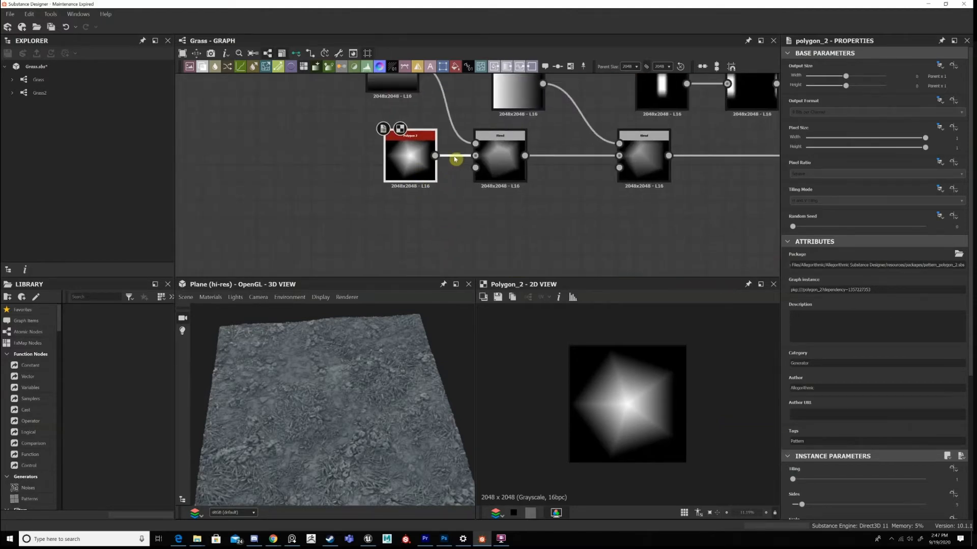
Preview the first Gradient Linear 1 in 2D and line Polygon 2 up directly beneath it.
scroll(456, 159, "down", 4)
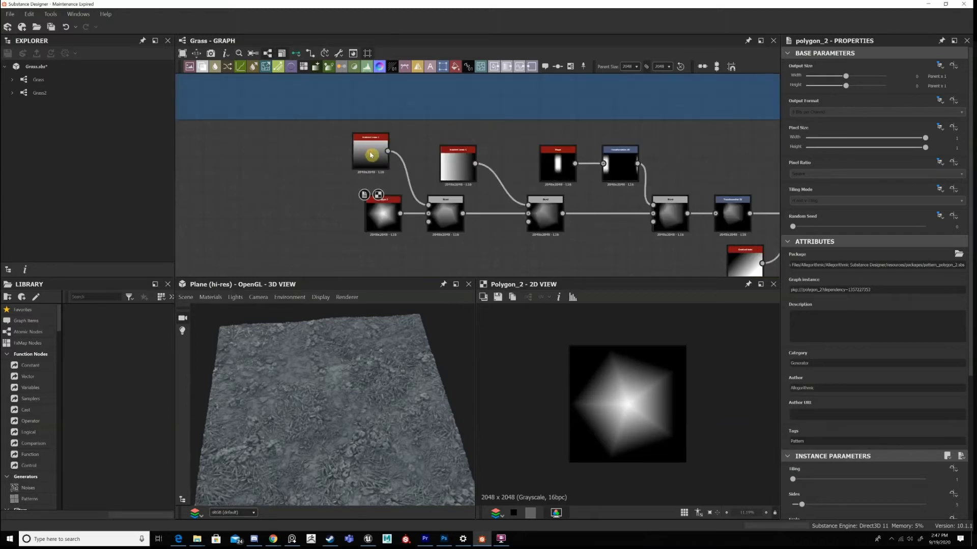
scroll(371, 155, "up", 2)
double_click(370, 155)
middle_click_drag(405, 238, 406, 217)
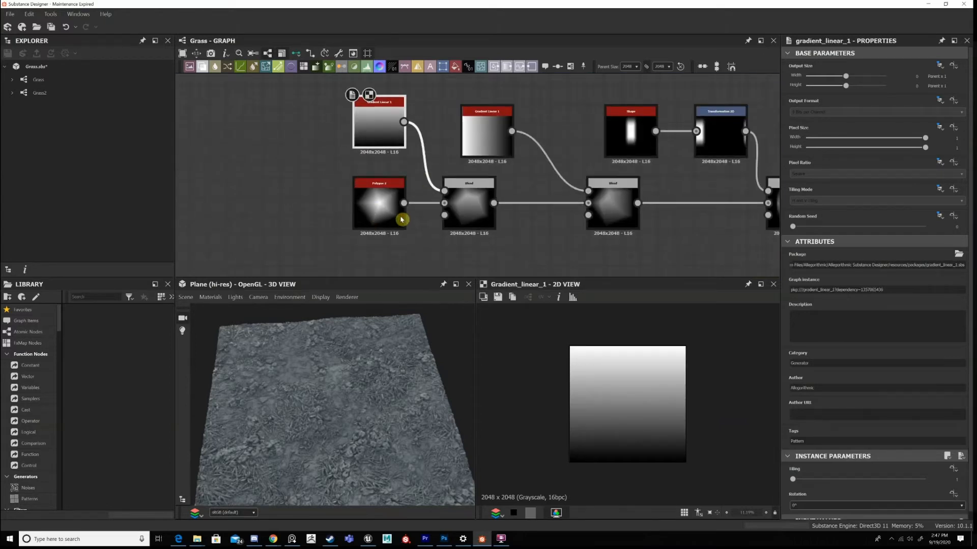
Try adding a Starburst node below the Polygon 2 as an alternative starting shape.
middle_click_drag(394, 273, 400, 220)
key("space")
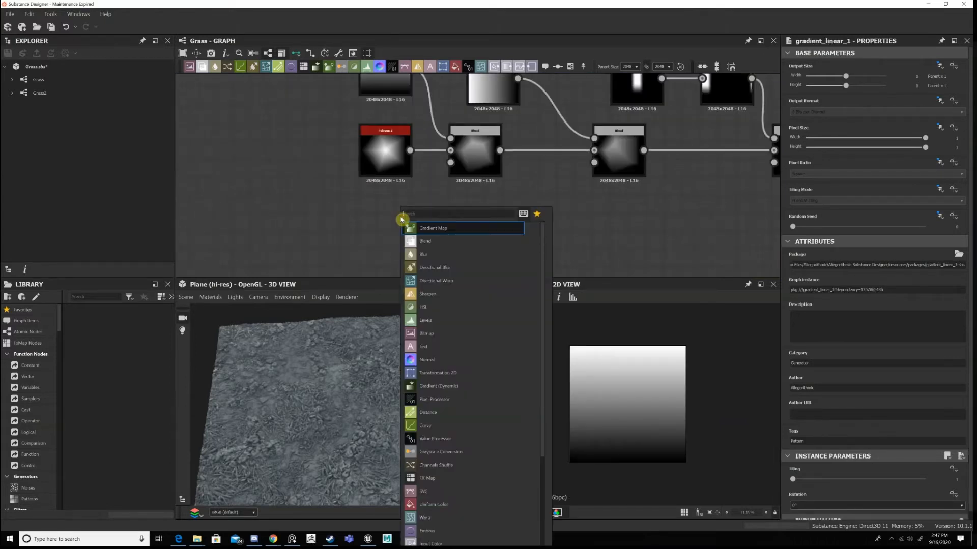
type("starbur")
left_click(445, 227)
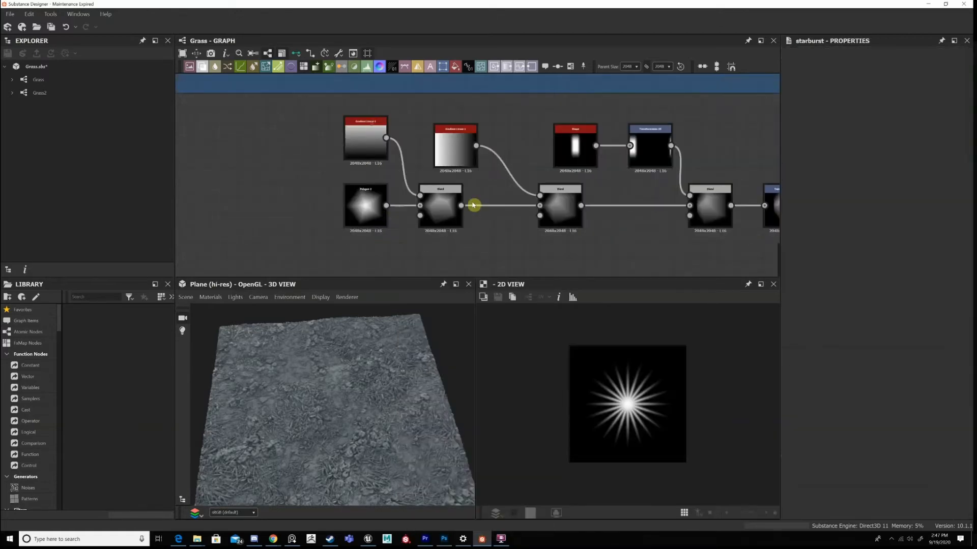
Space Polygon 2 and the first Gradient Linear 1 farther from the first Min (Darken) Blend, and inspect that Blend in 2D.
scroll(474, 205, "up", 2)
left_click(465, 204)
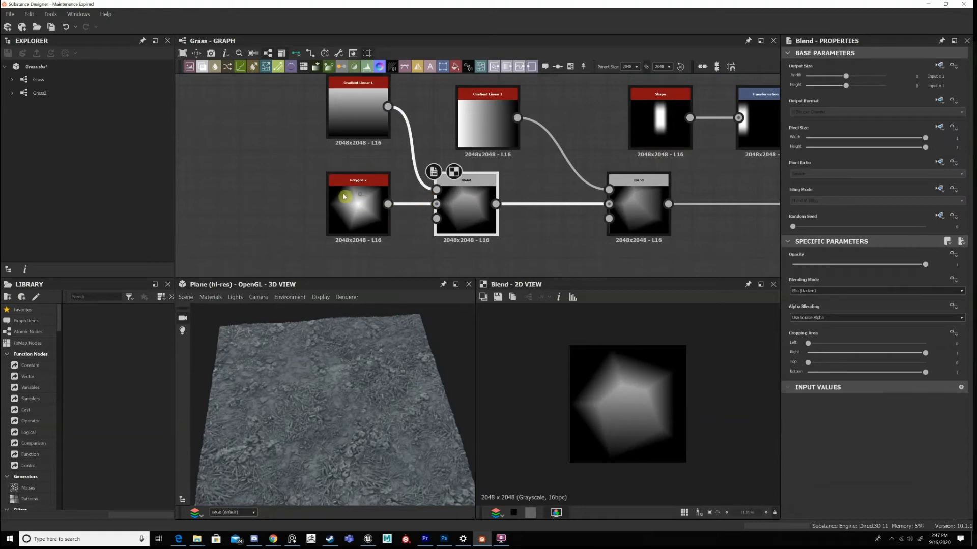
left_click_drag(358, 205, 337, 205)
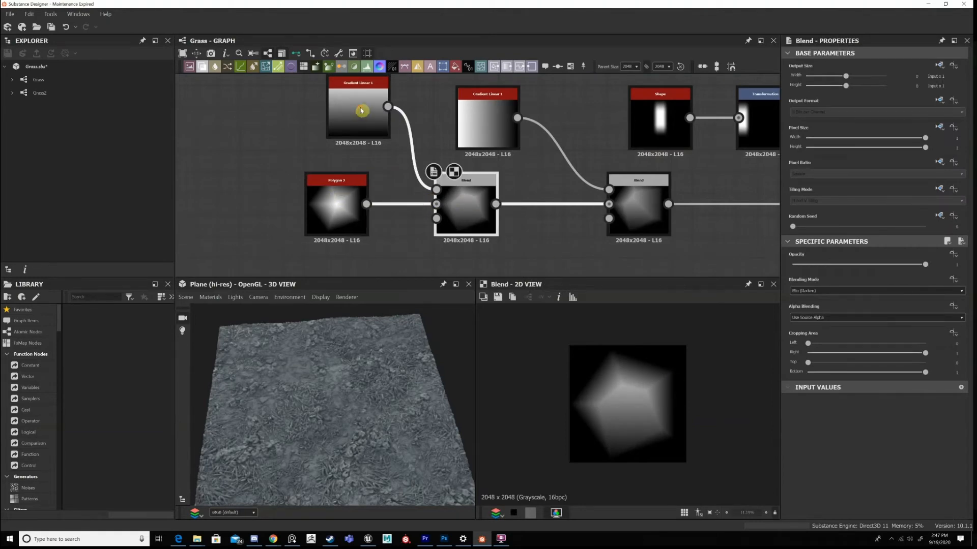
double_click(483, 214)
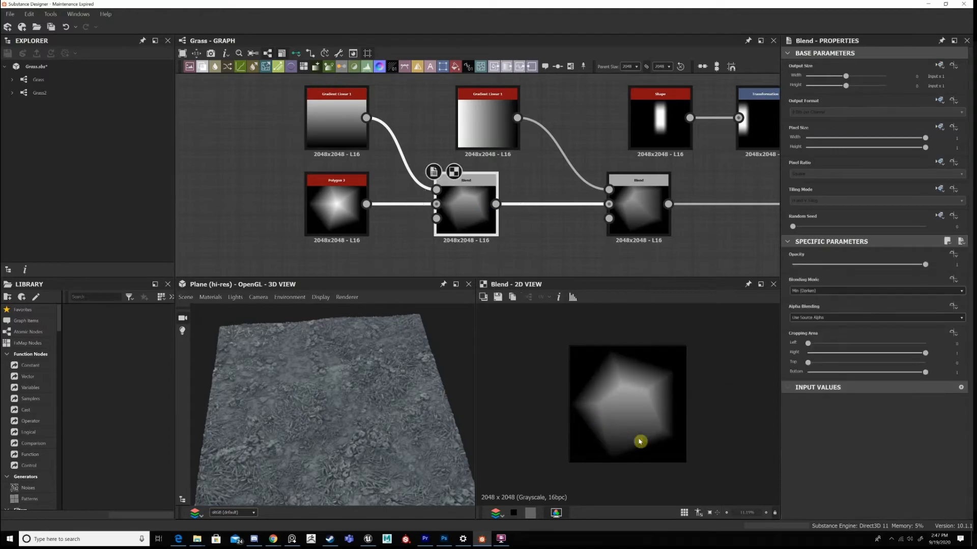
scroll(621, 453, "up", 5)
scroll(611, 484, "down", 4)
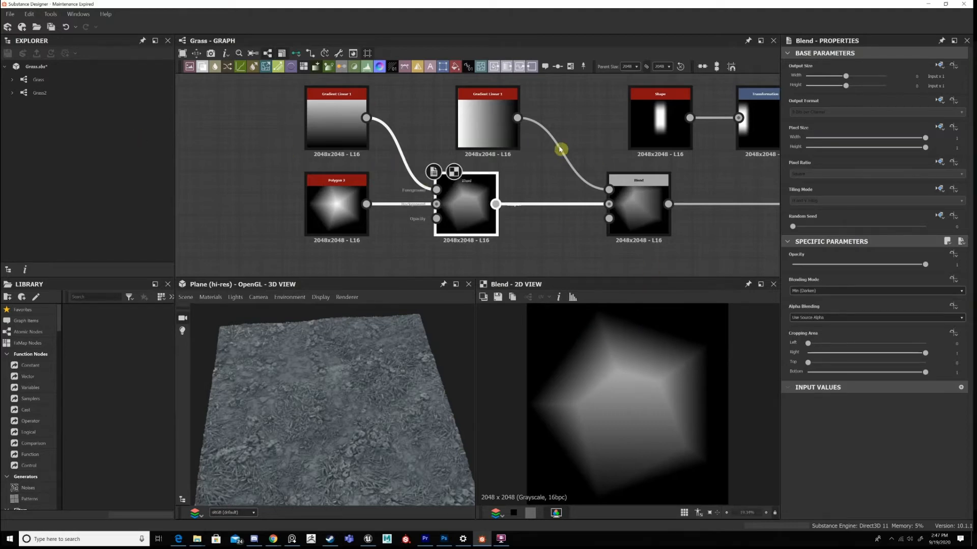
Move the second Gradient Linear 1 so it lines up directly above the first Blend.
middle_click_drag(560, 148, 486, 145)
middle_click_drag(394, 121, 391, 121)
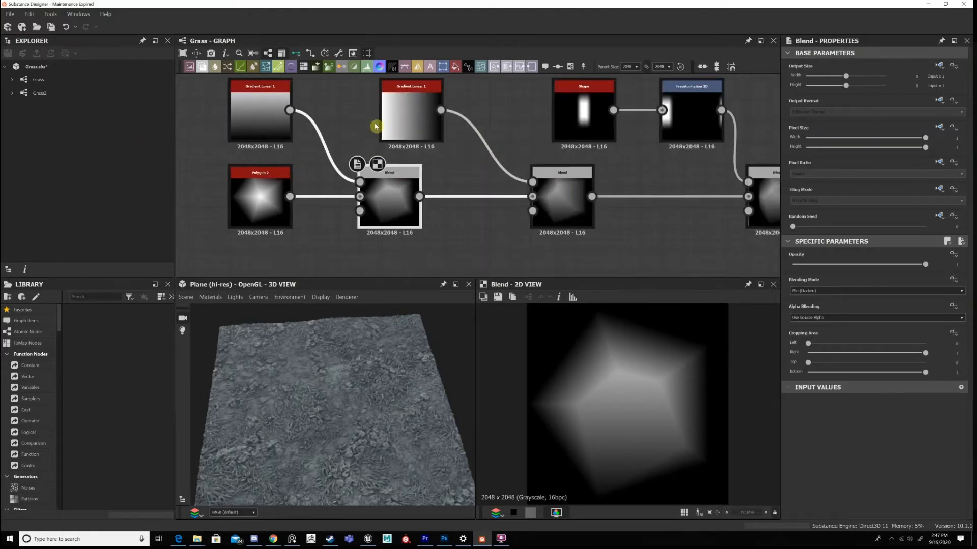
left_click_drag(386, 125, 365, 125)
Compare the second Min (Darken) Blend with its 270° Gradient Linear 1 in 2D, ending on the Blend.
left_click(562, 203)
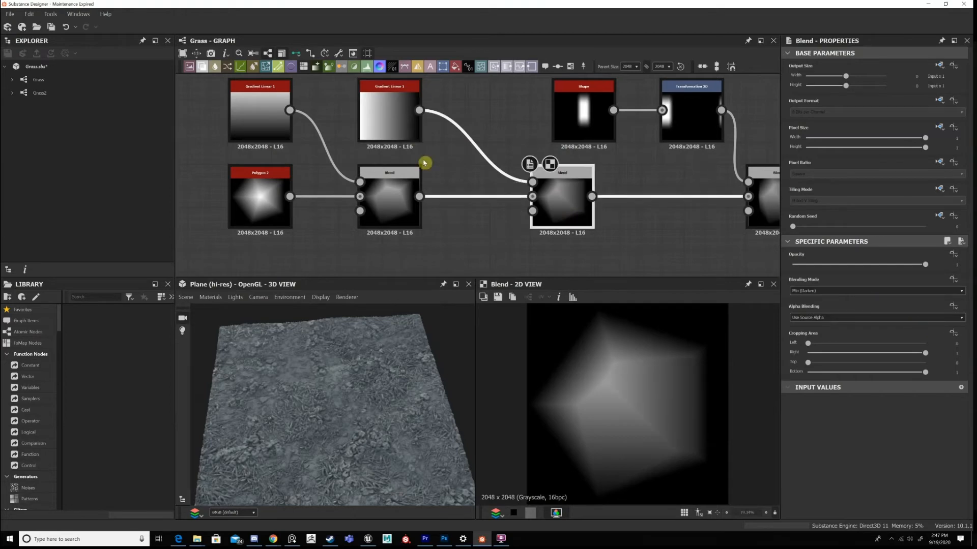
left_click(390, 106)
double_click(392, 105)
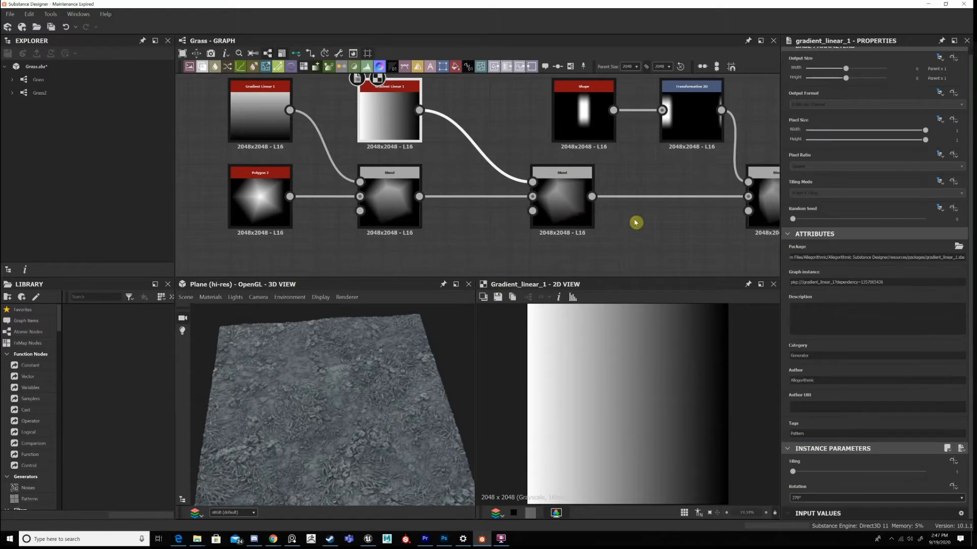
double_click(564, 201)
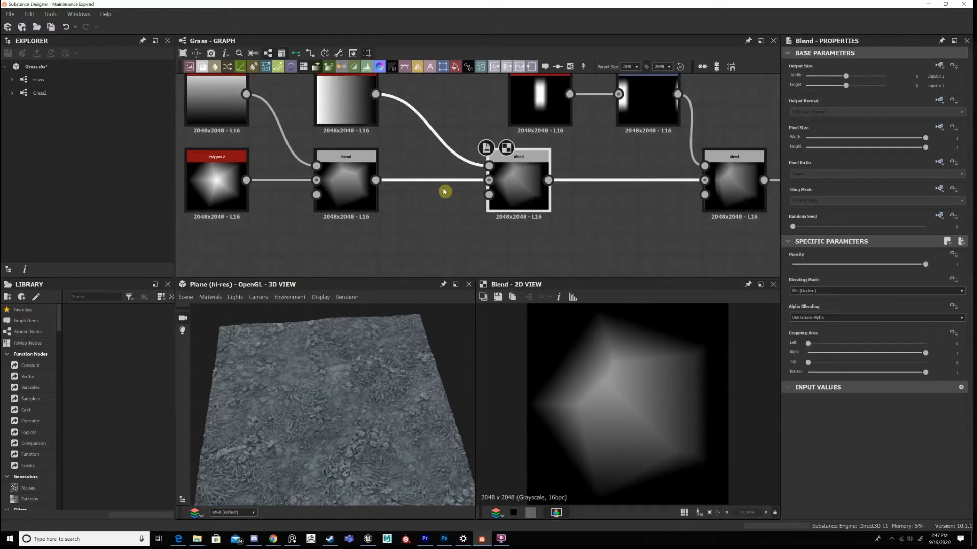
Inspect both Gradient Linear 1 nodes in 2D, then the second Min (Darken) Blend that combines them with the polygon.
double_click(345, 102)
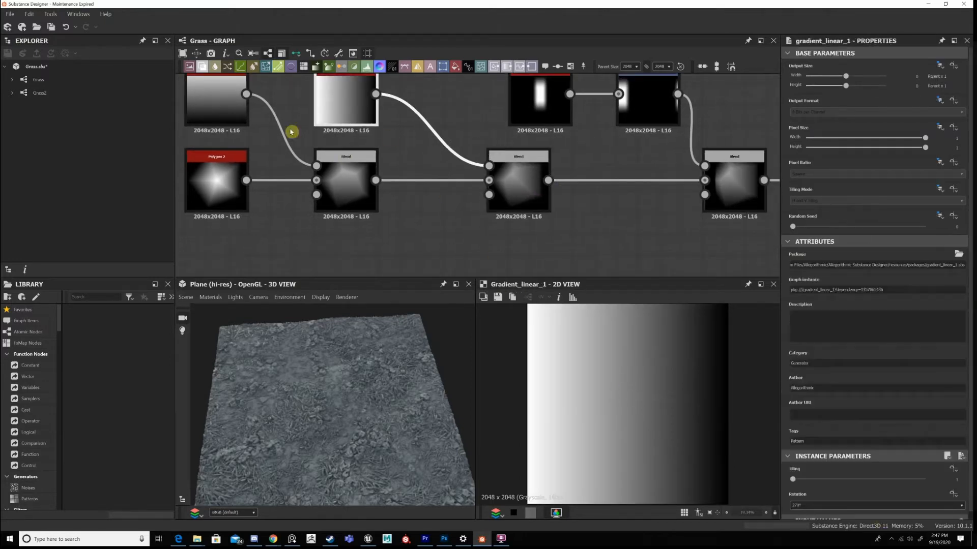
double_click(227, 105)
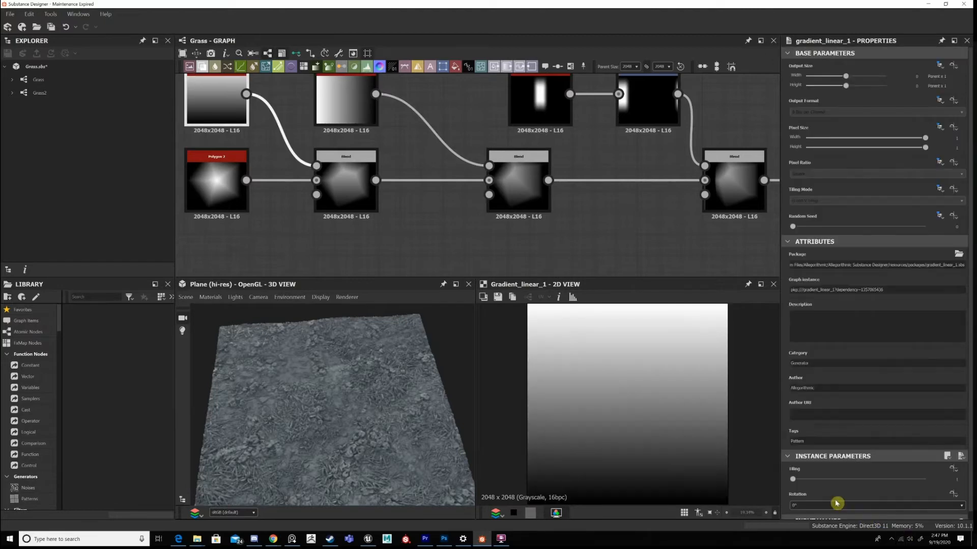
double_click(533, 203)
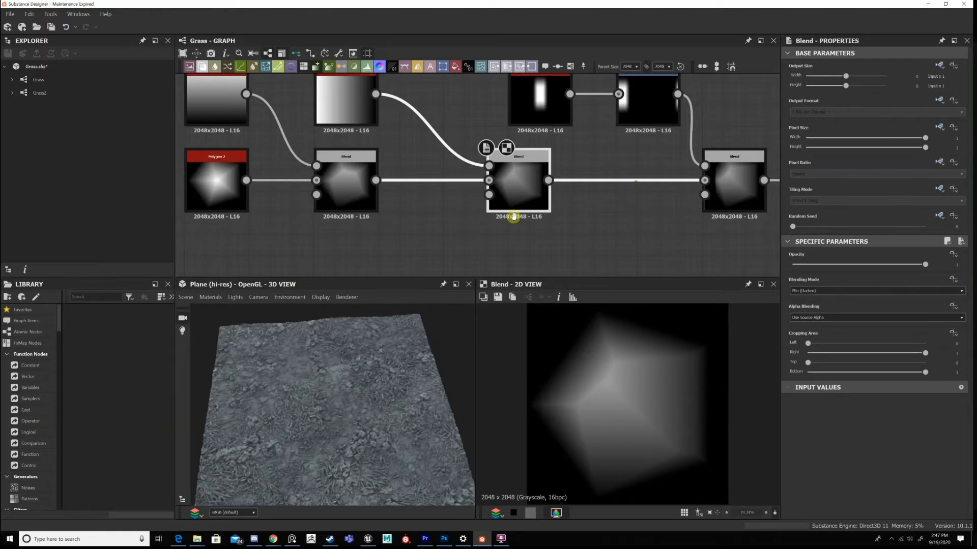
Inspect the Subtract Blend in 2D, then the Brick-pattern Shape node that feeds it and its instance parameters.
middle_click_drag(514, 216, 380, 251)
middle_click_drag(571, 202, 521, 184)
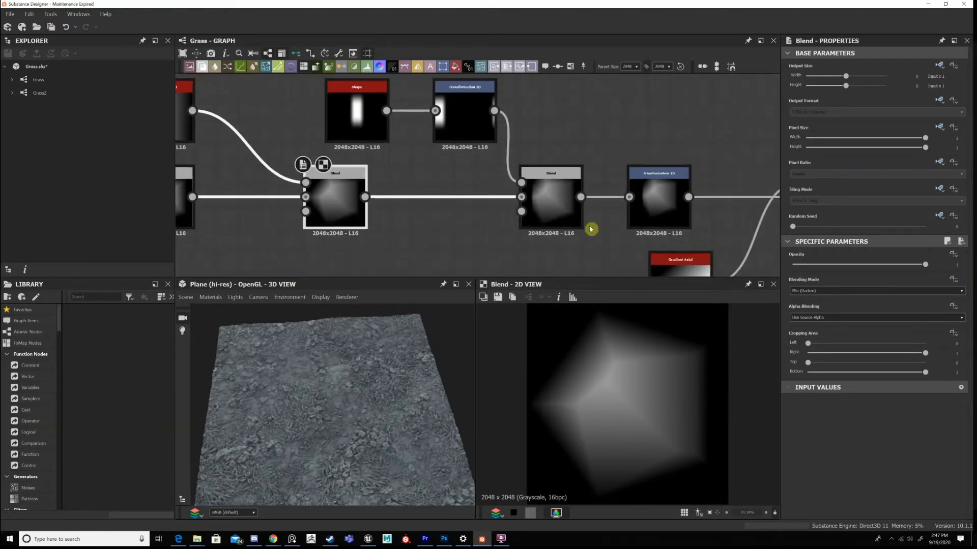
double_click(557, 211)
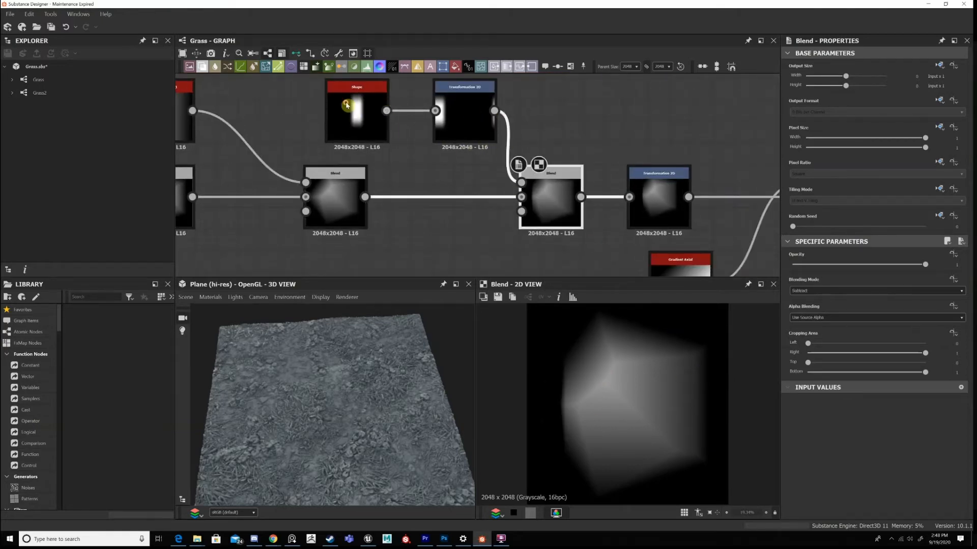
double_click(371, 125)
scroll(863, 497, "down", 3)
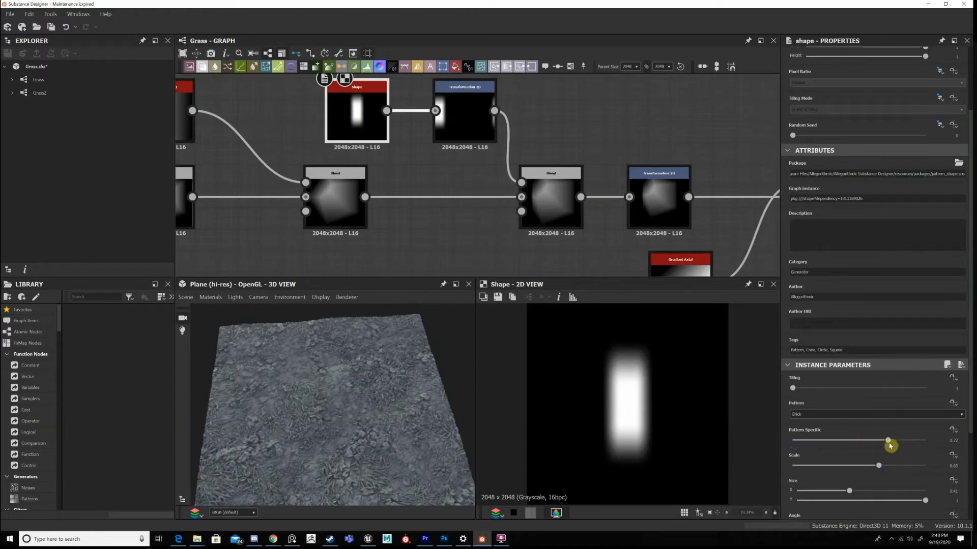
Try a different Pattern Specific value on the Brick-pattern Shape, undo it, and view the Transformation 2D it feeds.
left_click_drag(888, 441, 730, 431)
key("ctrl+z")
left_click(469, 128)
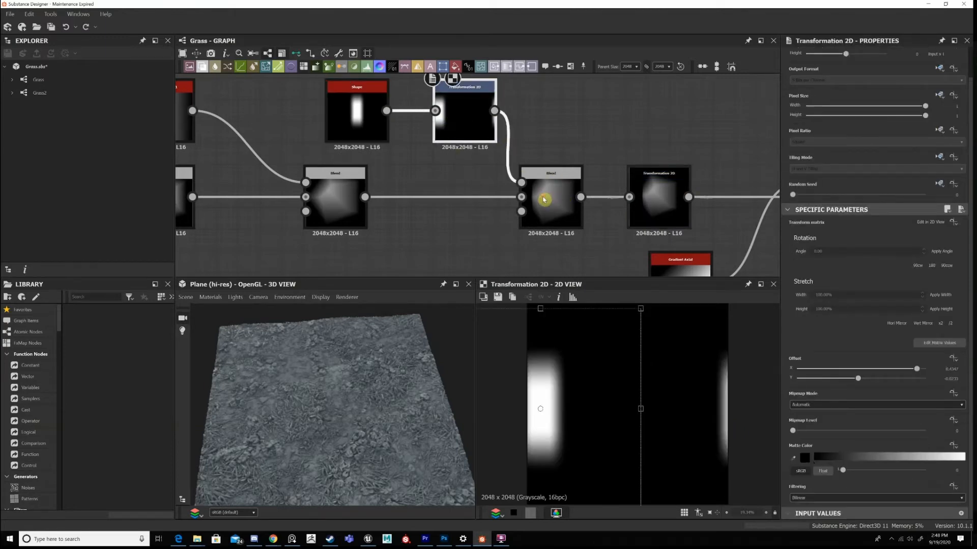
Compare the second Min (Darken) Blend with the Subtract Blend that follows it in the 2D view.
left_click(544, 199)
scroll(646, 391, "down", 2)
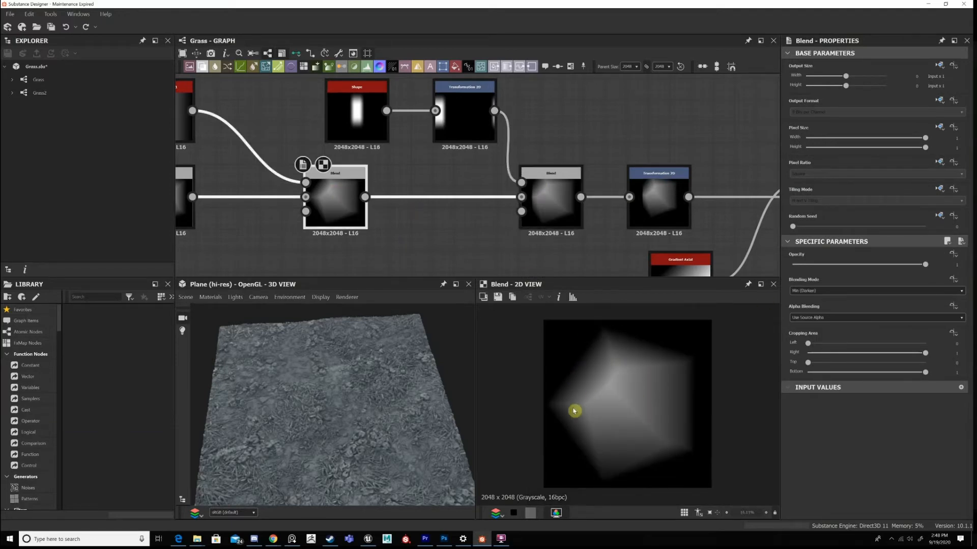
left_click(551, 212)
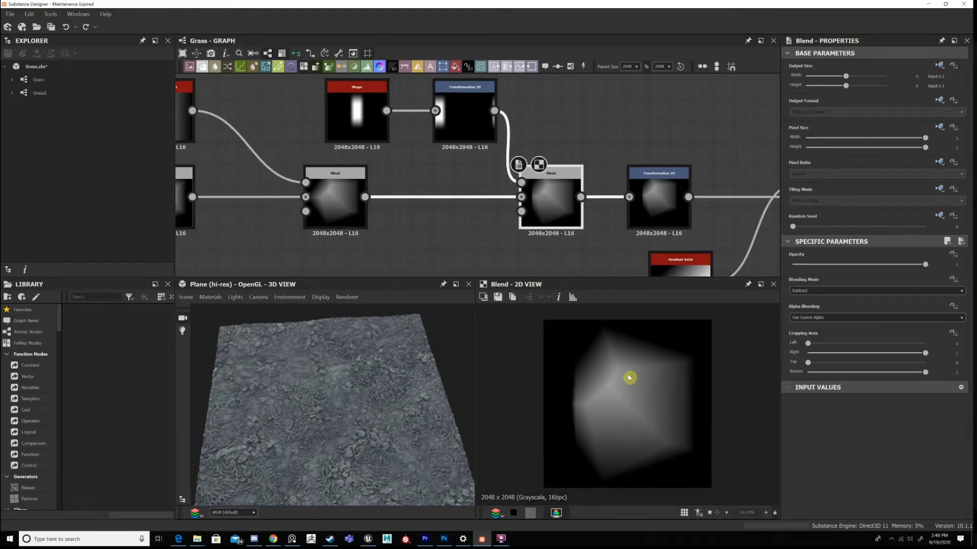
scroll(636, 404, "down", 2)
scroll(639, 408, "up", 2)
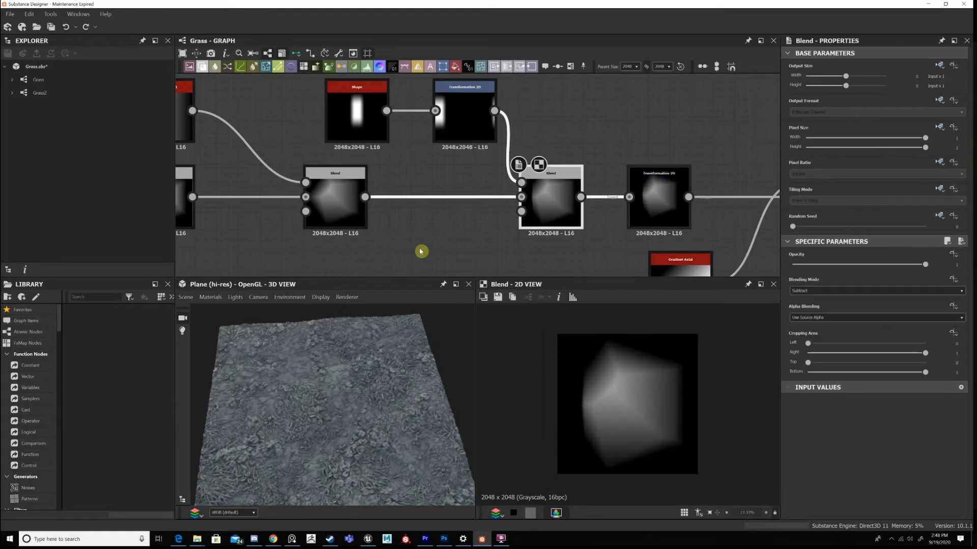
Inspect the No Tiling Transformation 2D after the Subtract Blend, then the Min (Darken) Blend that adds the Gradient Axial.
middle_click_drag(275, 185, 532, 161)
middle_click_drag(651, 190, 333, 176)
left_click(593, 159)
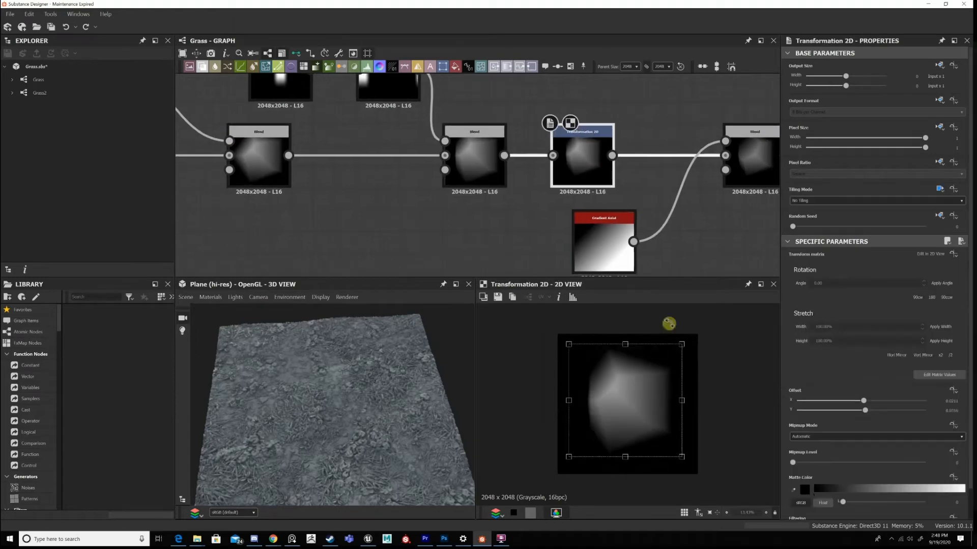
middle_click_drag(571, 216, 314, 115)
middle_click_drag(503, 147, 509, 229)
double_click(495, 149)
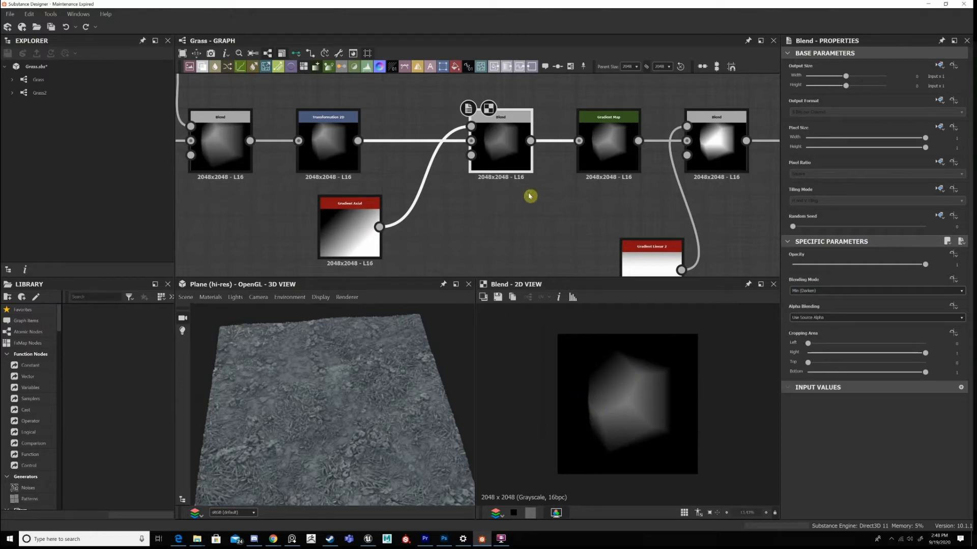
Inspect the Gradient Map node in 2D and select the middle key of its gradient.
middle_click_drag(612, 182, 553, 155)
left_click(553, 154)
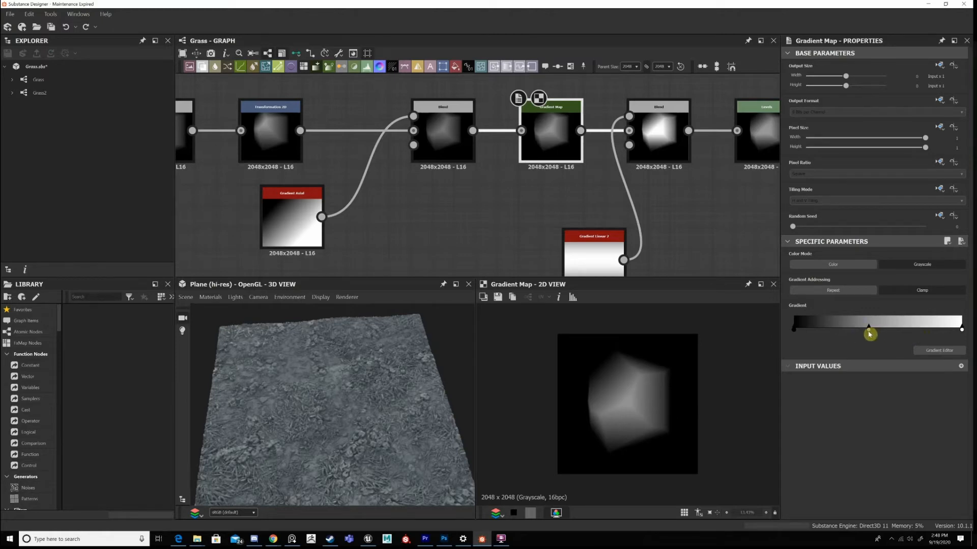
left_click(869, 334)
Inspect the Overlay Blend and the Gradient Linear 2 that feeds it in 2D, ending on the Blend.
scroll(599, 138, "down", 4)
middle_click_drag(469, 217, 582, 135)
middle_click_drag(763, 79, 545, 175)
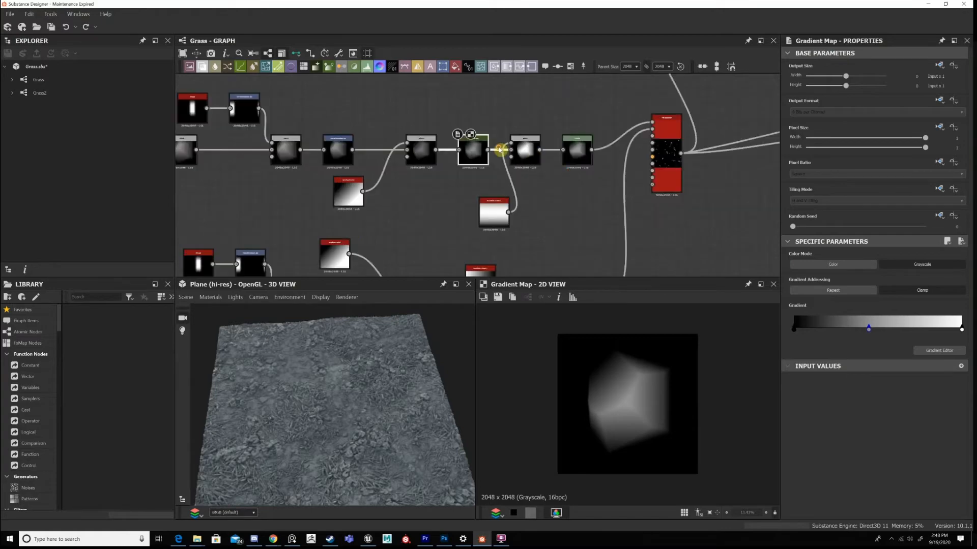
left_click(522, 152)
scroll(506, 159, "up", 4)
scroll(407, 203, "up", 3)
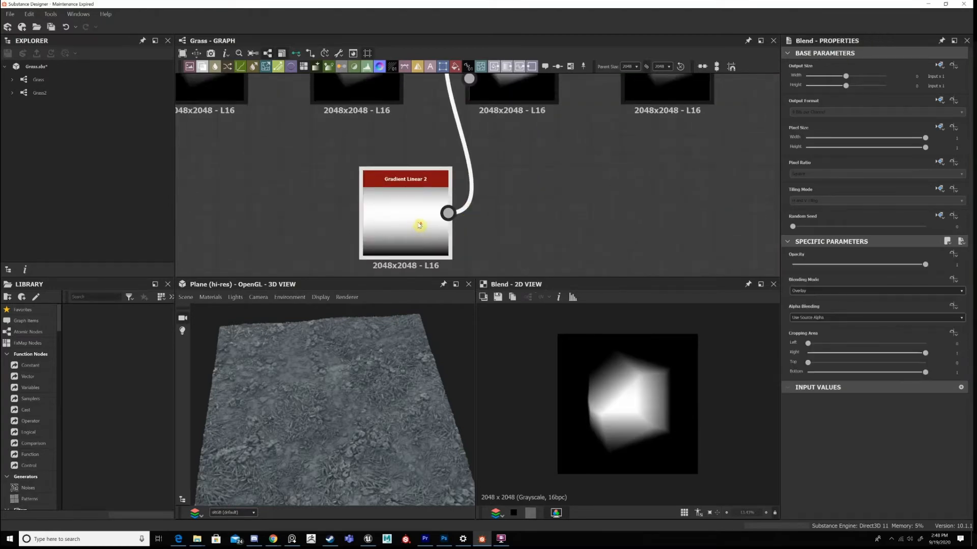
scroll(420, 225, "down", 3)
left_click(416, 233)
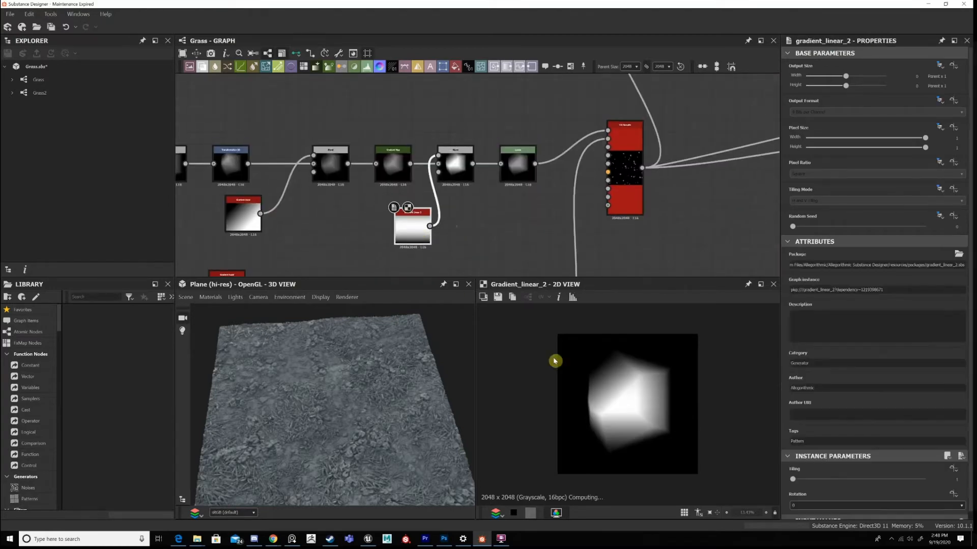
left_click(456, 164)
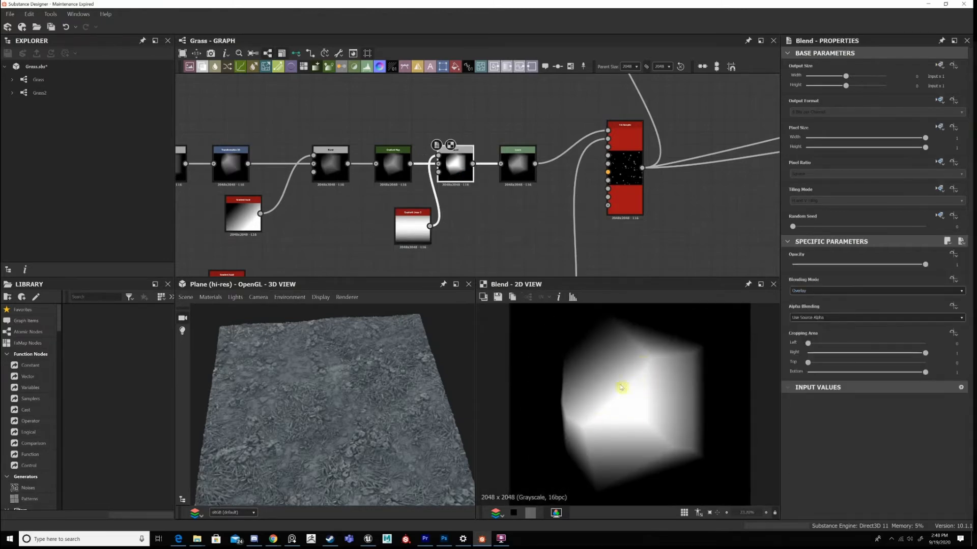
Examine the faceted stones among the grass and leaves up close on the plane in the 3D view.
scroll(387, 439, "up", 5)
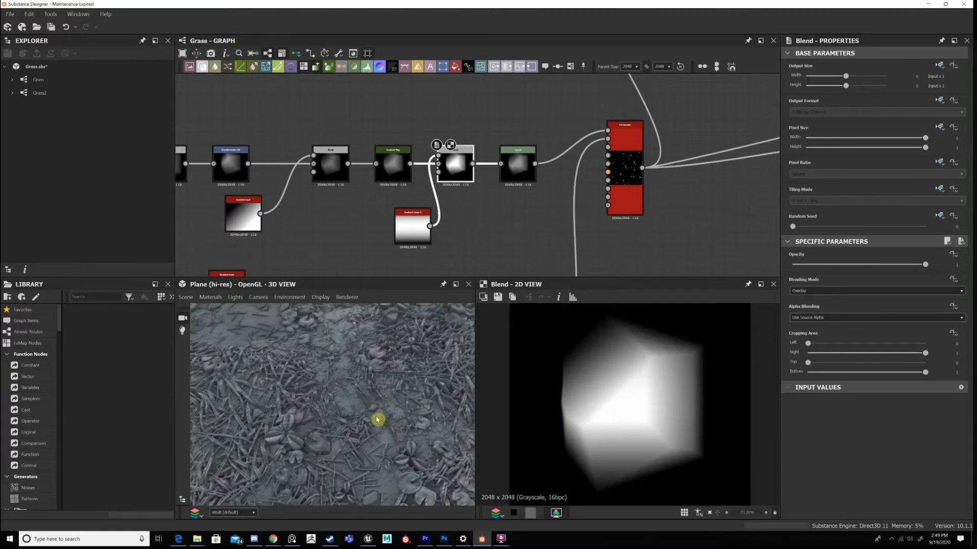
scroll(348, 450, "up", 3)
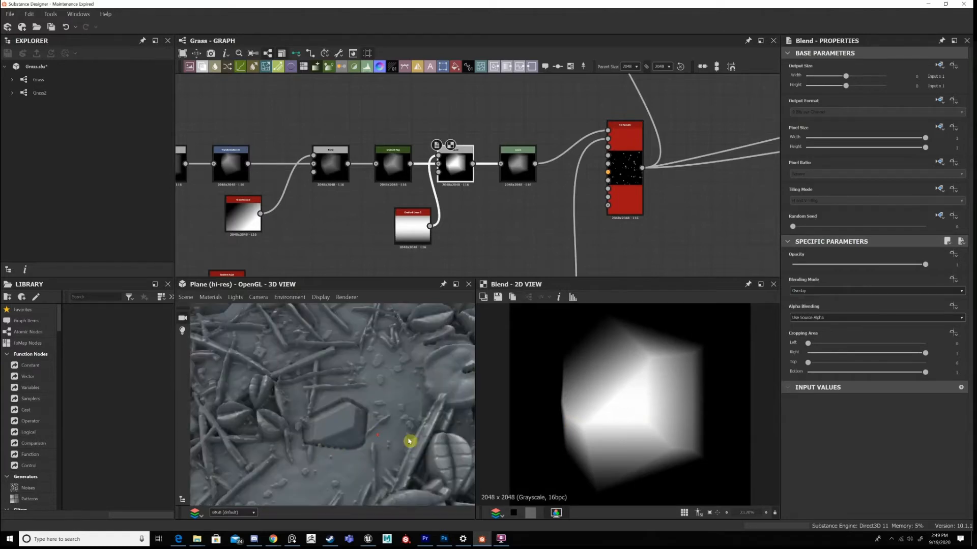
scroll(402, 438, "up", 3)
scroll(305, 400, "down", 5)
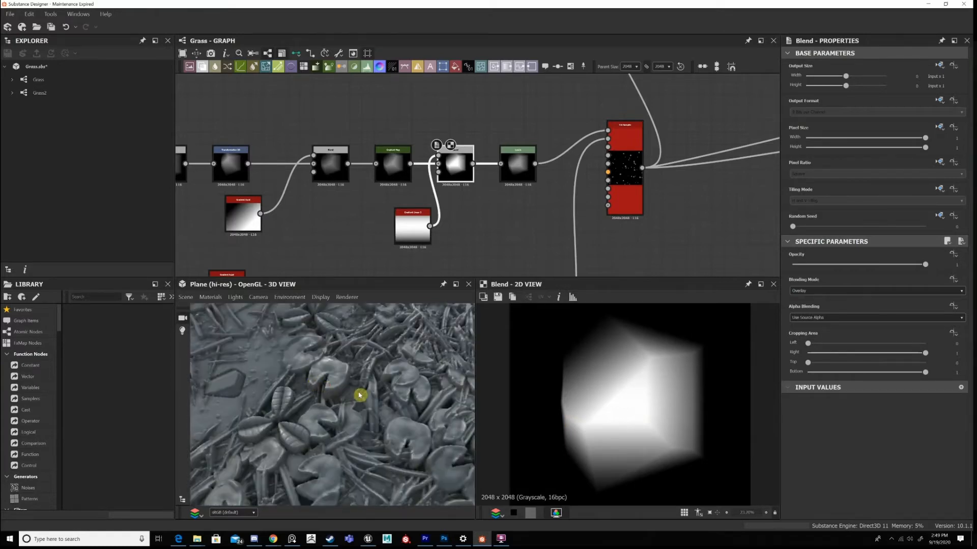
scroll(371, 386, "down", 3)
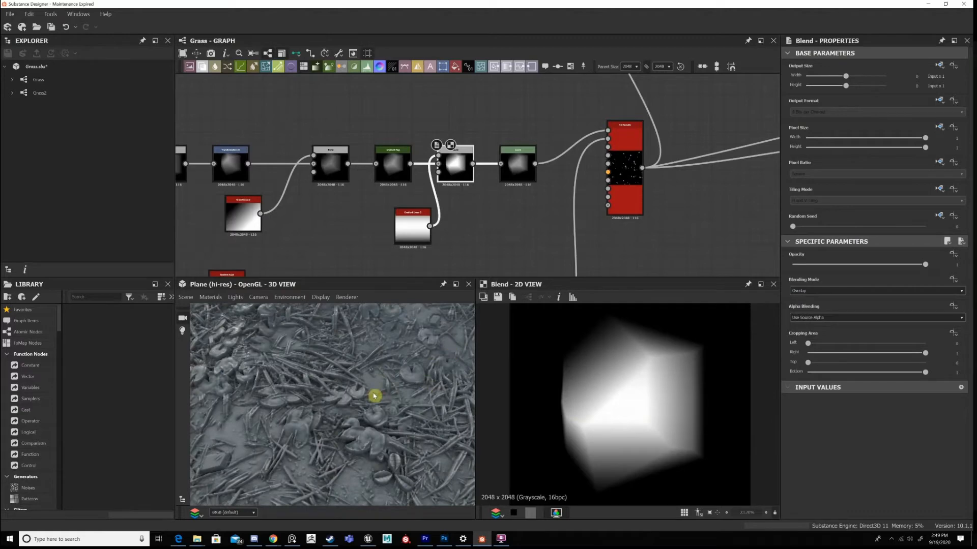
scroll(377, 399, "down", 3)
scroll(391, 445, "up", 5)
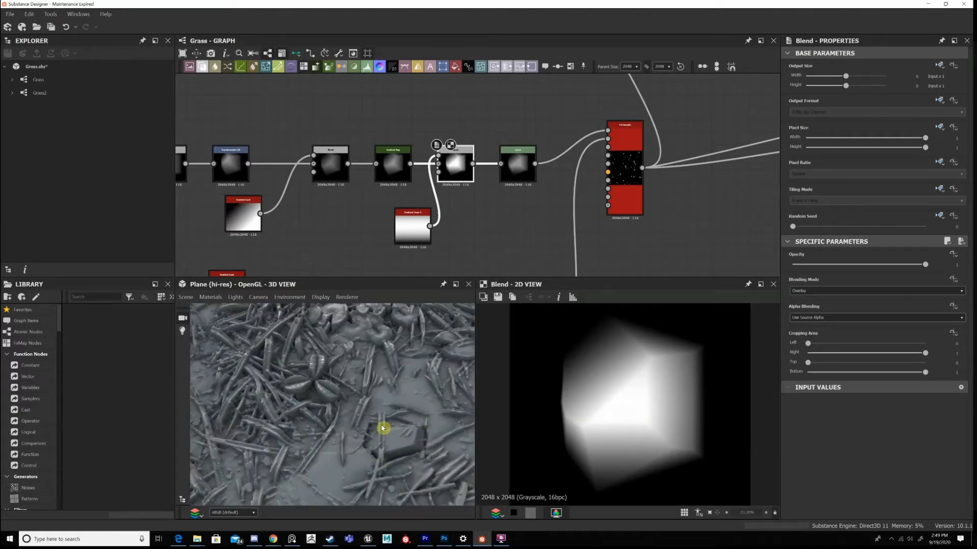
scroll(392, 403, "down", 3)
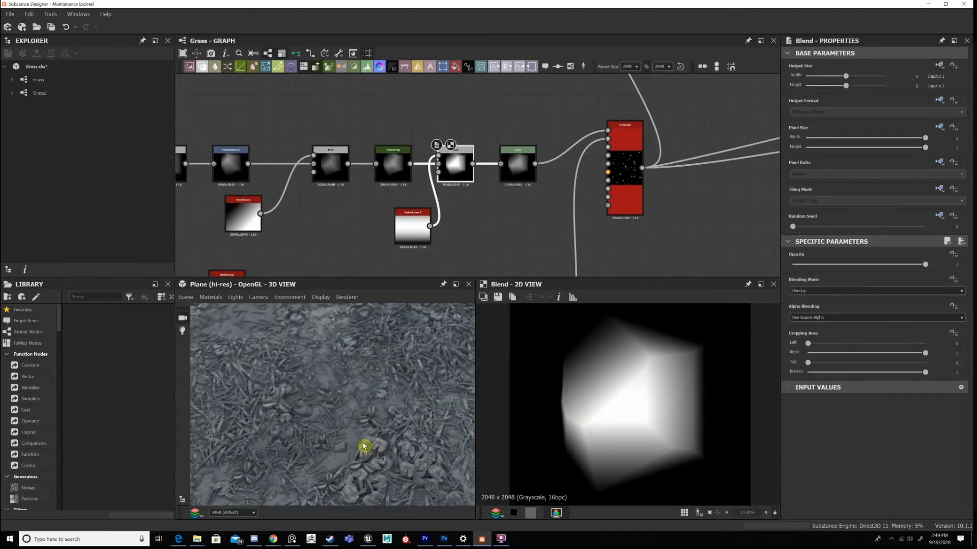
left_click_drag(365, 446, 281, 439)
scroll(394, 452, "up", 3)
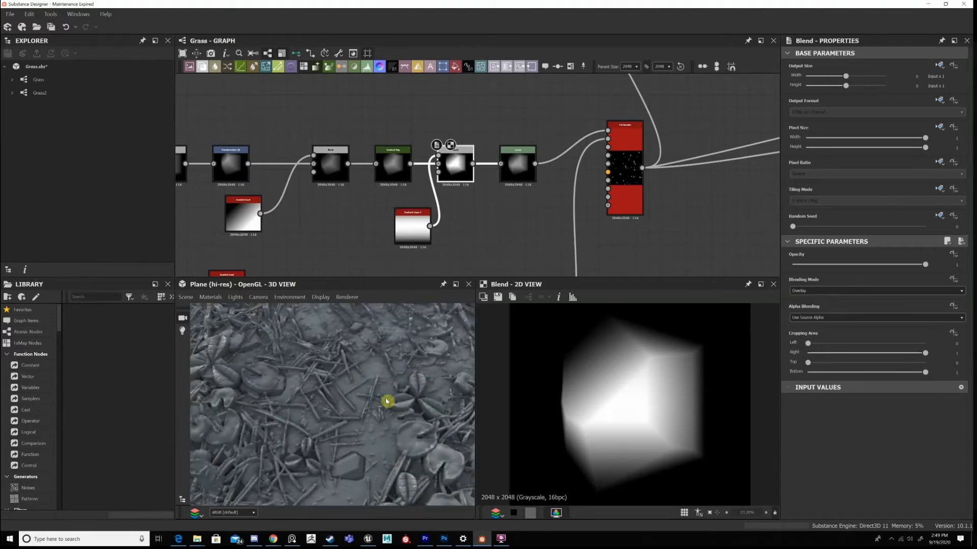
left_click_drag(389, 401, 283, 346)
left_click_drag(381, 407, 405, 391)
left_click_drag(381, 423, 406, 453)
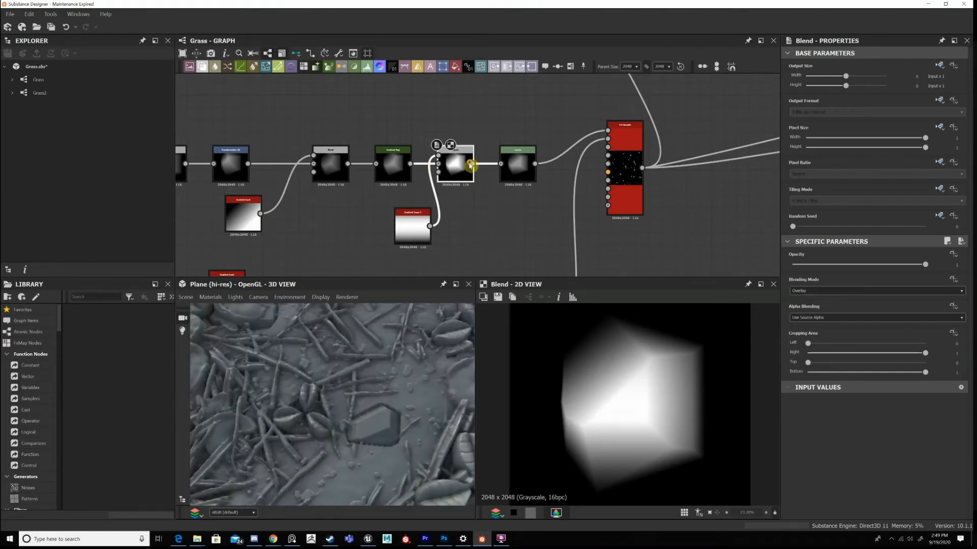
Inspect the Levels node that ends the upper stone chain in 2D and select the Tile Sampler it feeds.
scroll(470, 165, "down", 4)
scroll(470, 165, "up", 3)
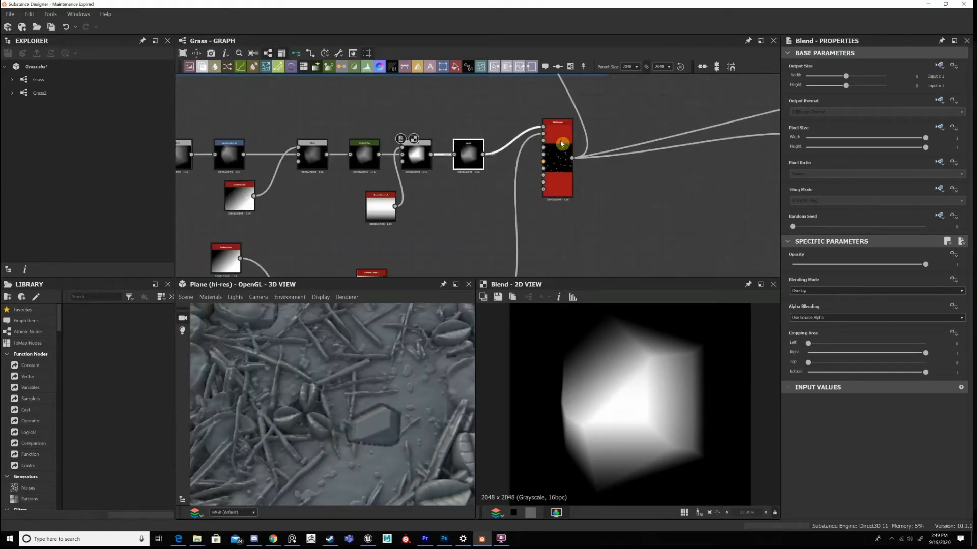
double_click(481, 154)
key("Right")
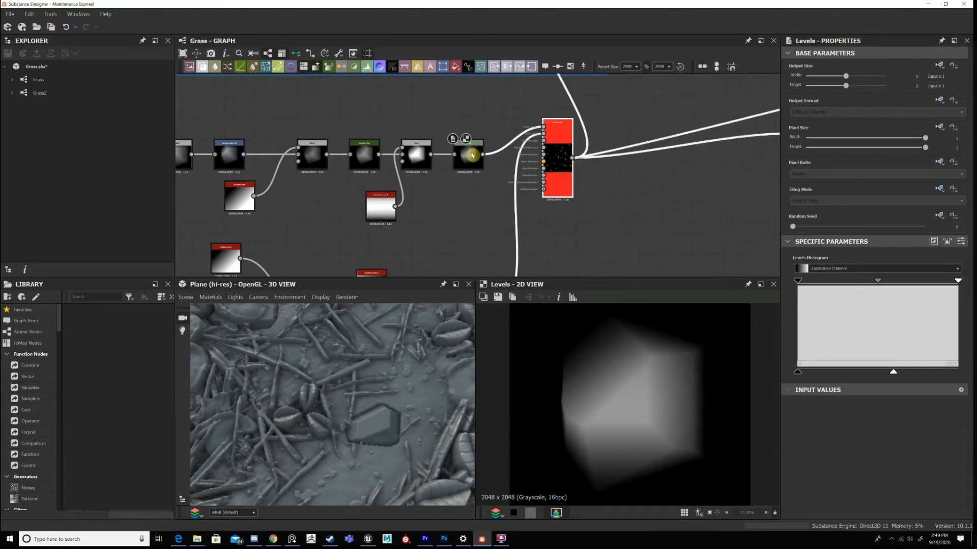
Inspect the lower stone chain's second Min (Darken) Blend and the gradient and shape nodes around it.
scroll(526, 125, "down", 5)
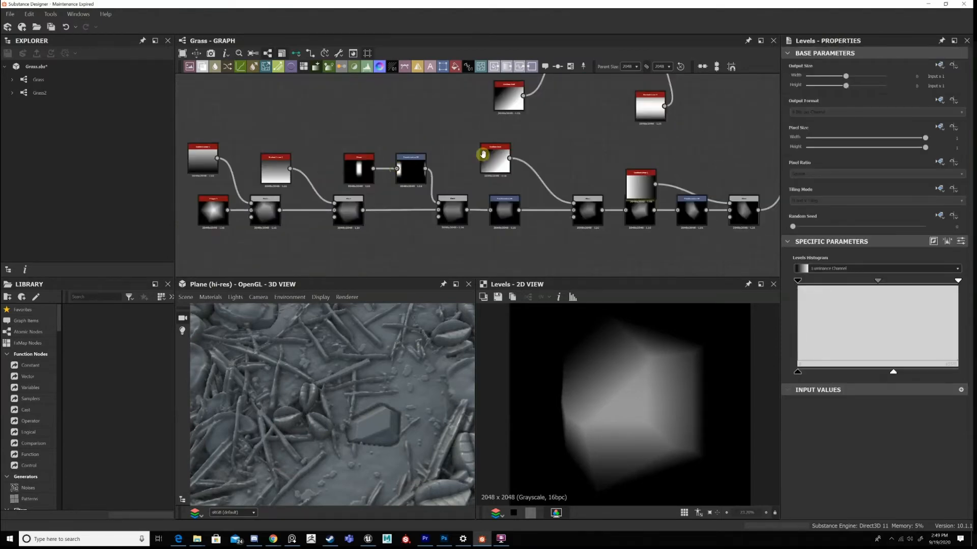
scroll(511, 170, "up", 3)
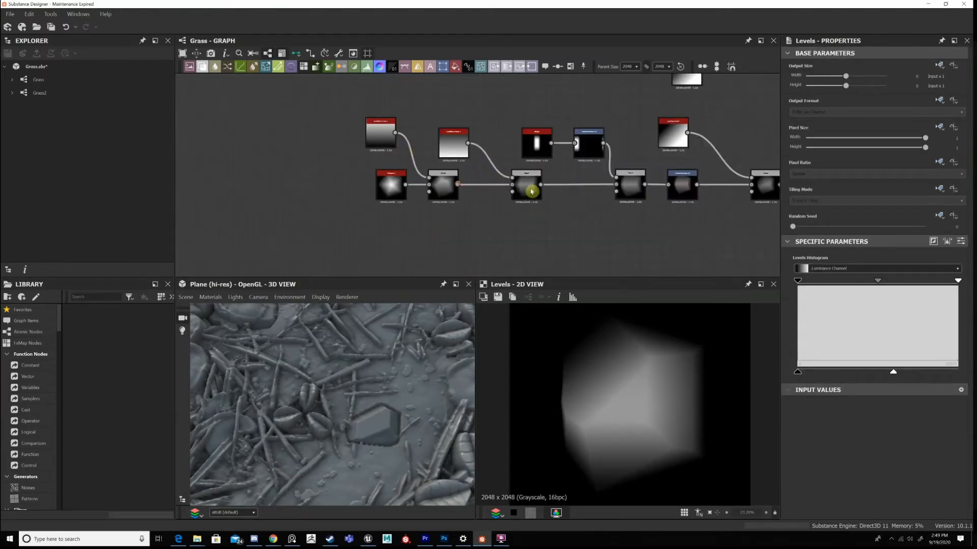
scroll(625, 193, "up", 2)
double_click(516, 176)
scroll(658, 440, "down", 2)
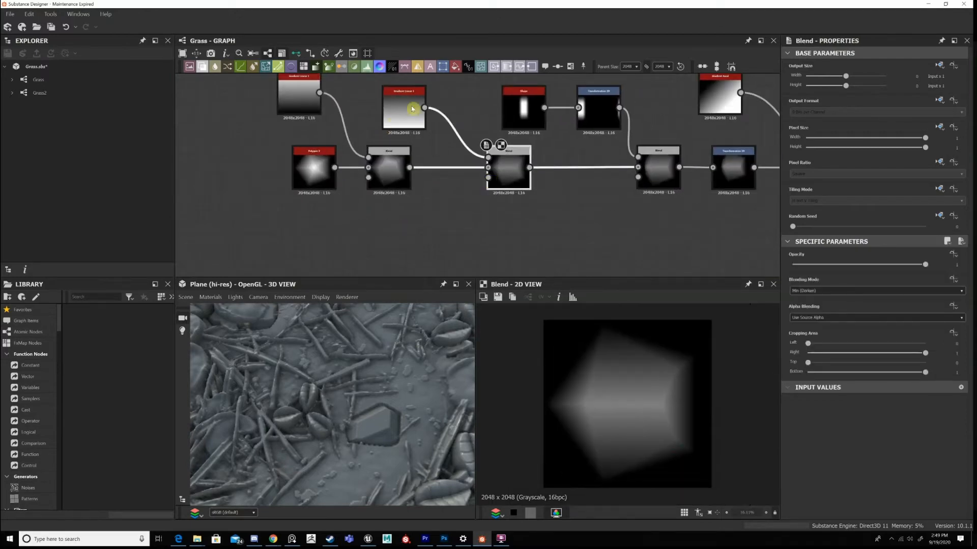
middle_click_drag(454, 200, 373, 205)
mouse_move(474, 143)
middle_mouse_down()
mouse_move(412, 150)
mouse_move(483, 147)
middle_mouse_up()
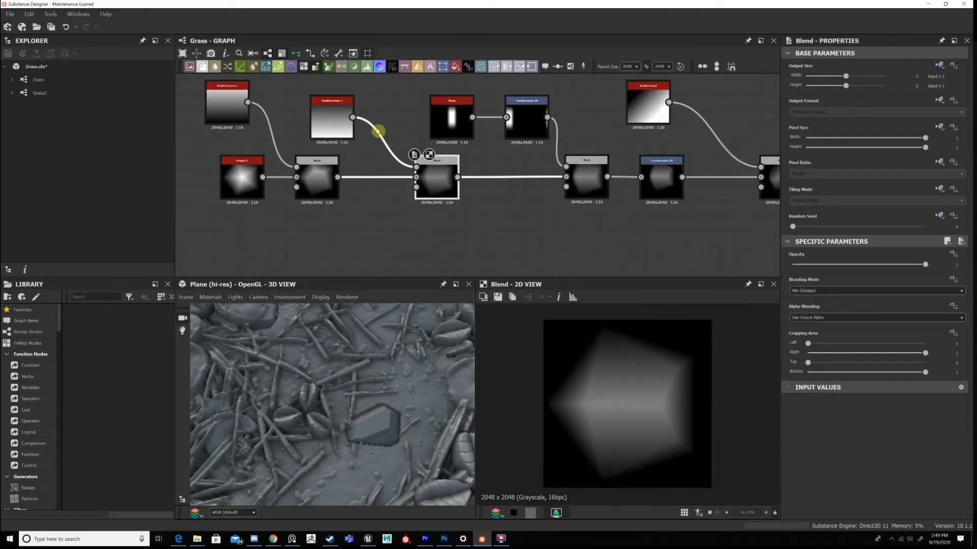
middle_click_drag(542, 177, 497, 189)
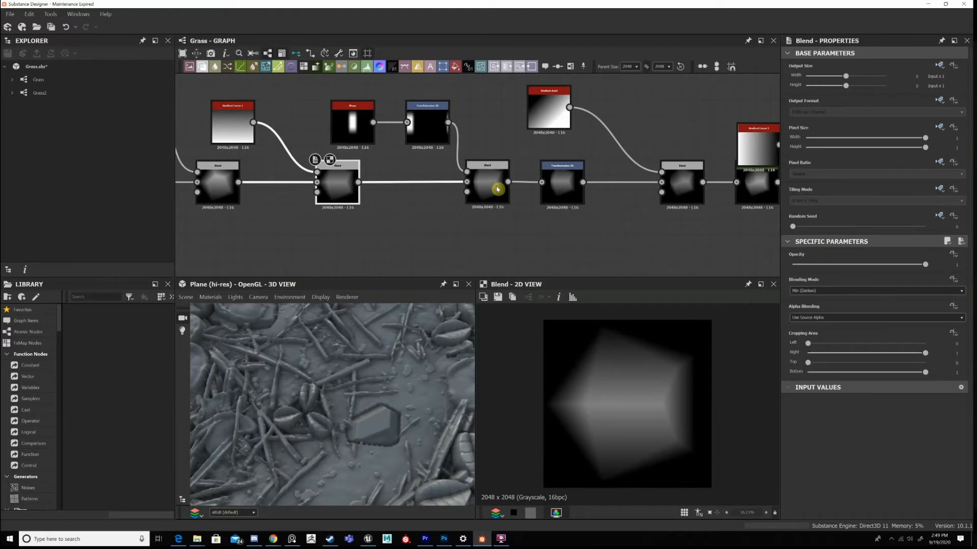
Inspect the lower chain's No Tiling Transformation 2D and the Blend that combines it with the Gradient Axial.
double_click(565, 185)
middle_click_drag(682, 191, 571, 190)
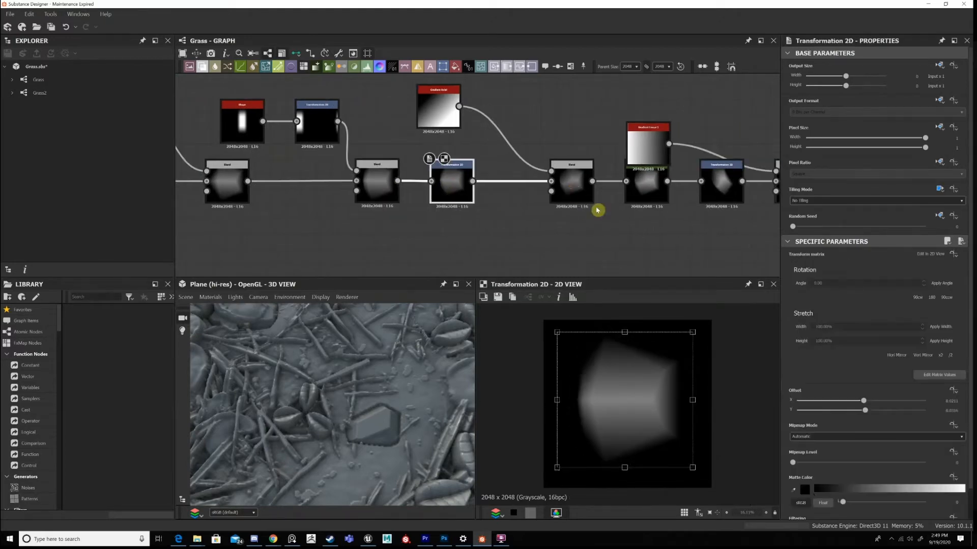
double_click(572, 186)
Inspect the lower chain's Gradient Map in 2D, then the rotated Transformation 2D after it.
middle_click_drag(626, 204, 563, 180)
double_click(563, 183)
middle_click_drag(652, 182, 526, 187)
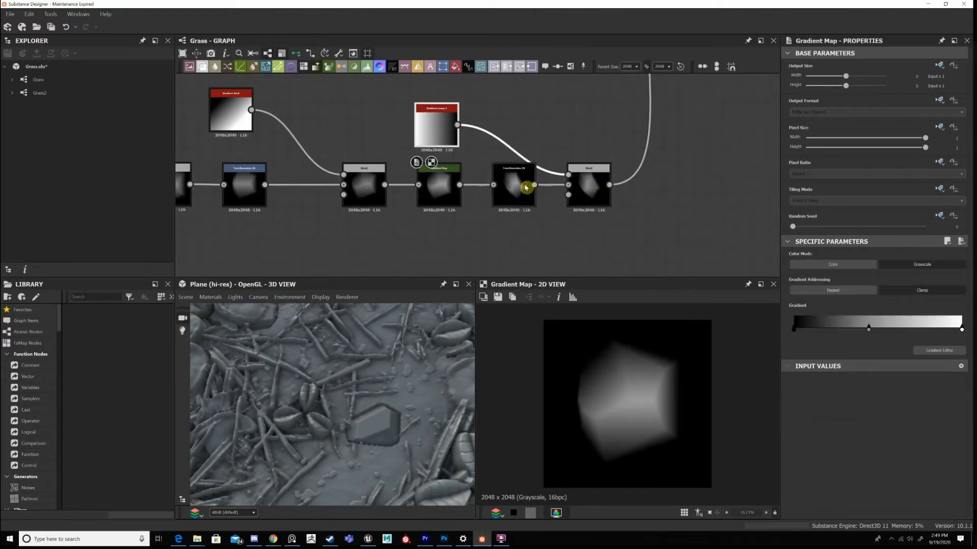
double_click(531, 201)
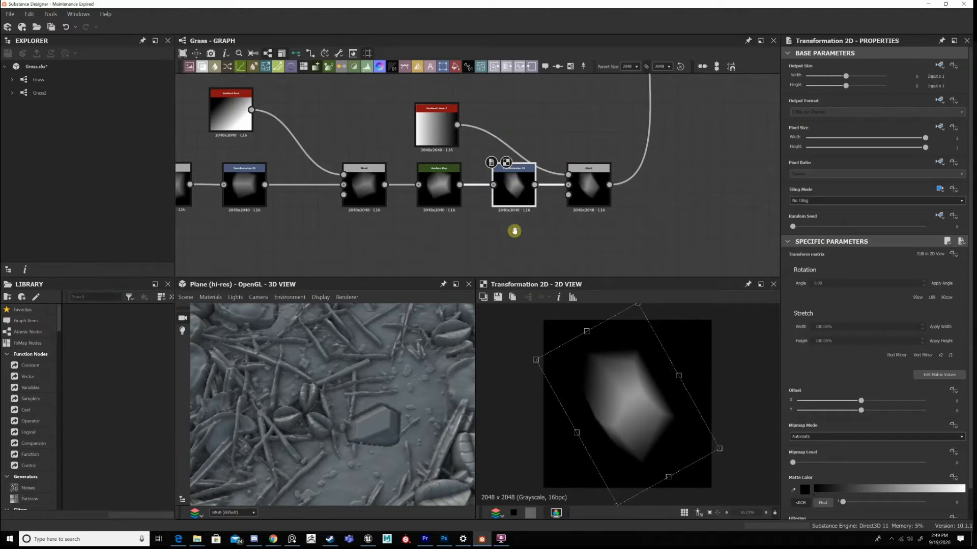
Compare the upper stone chain's Overlay Blend with the lower chain's rotated Transformation 2D in 2D.
key("f")
double_click(506, 146)
scroll(528, 206, "up", 2)
middle_click_drag(528, 207, 525, 166)
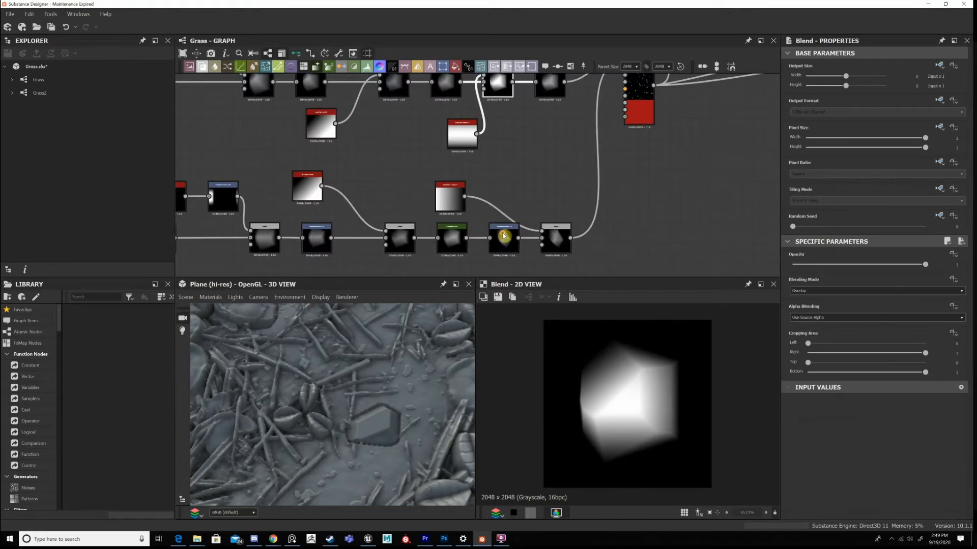
double_click(516, 243)
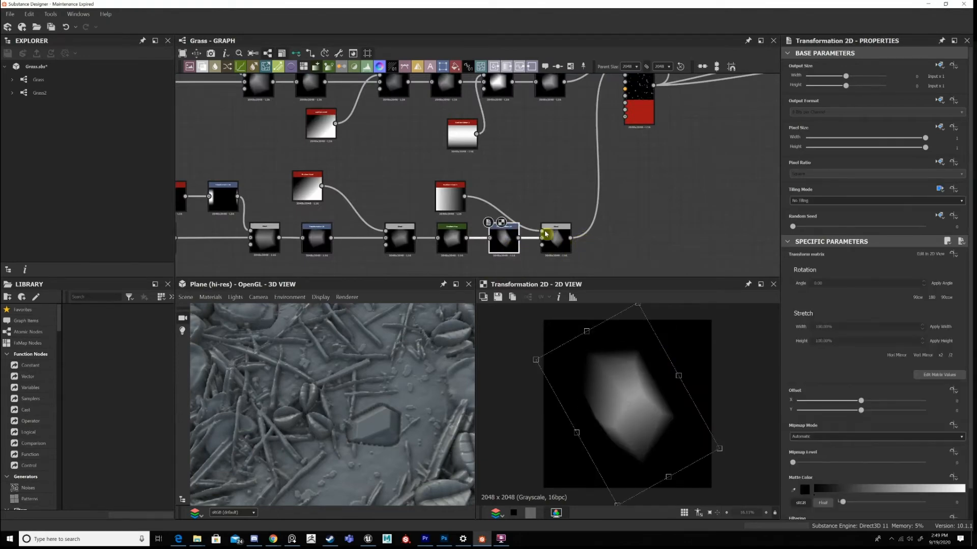
Move the lower chain's linear gradient node closer to the final Min (Darken) Blend and view that Blend in 2D.
left_click_drag(448, 199, 486, 201)
double_click(562, 247)
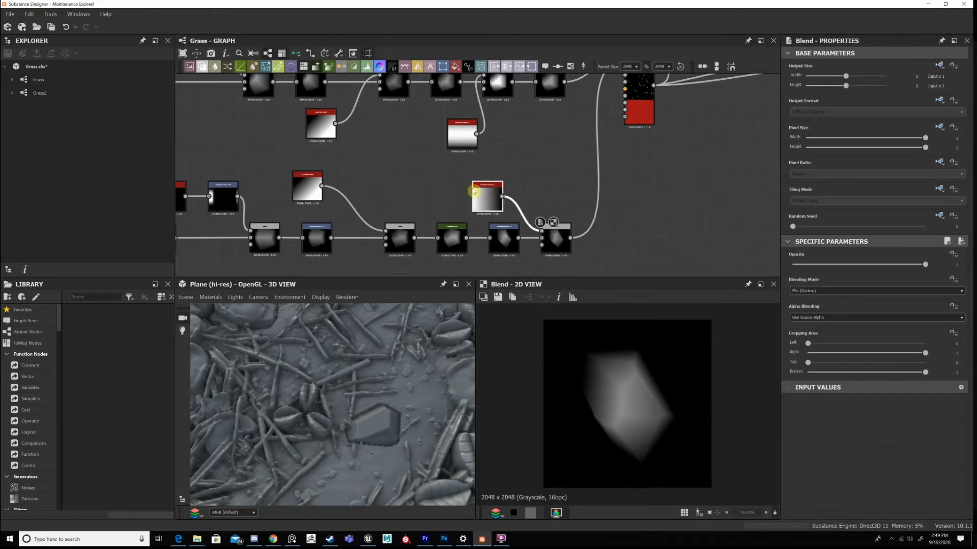
Inspect the Tile Sampler that scatters both stone shapes in 2D and trace the two chains feeding it.
middle_click_drag(565, 169, 490, 251)
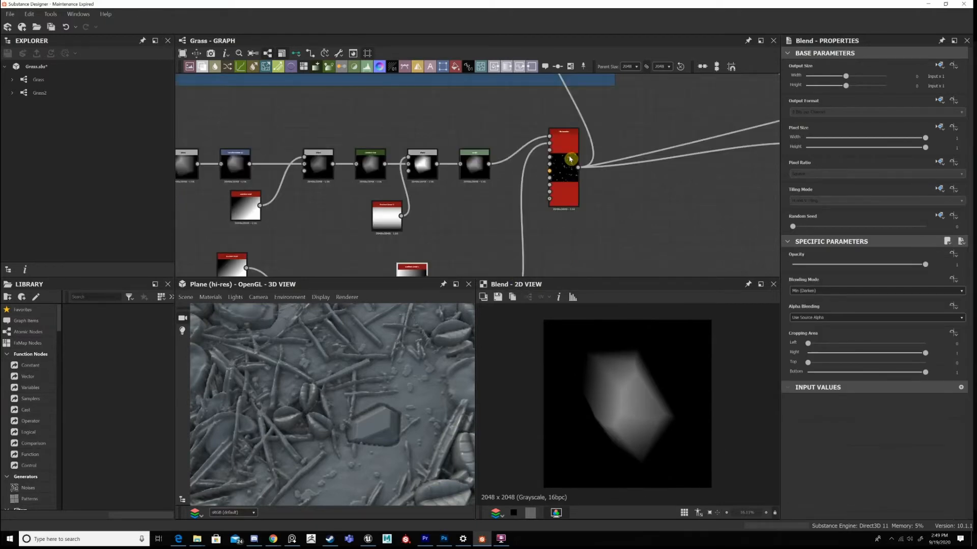
left_click(570, 159)
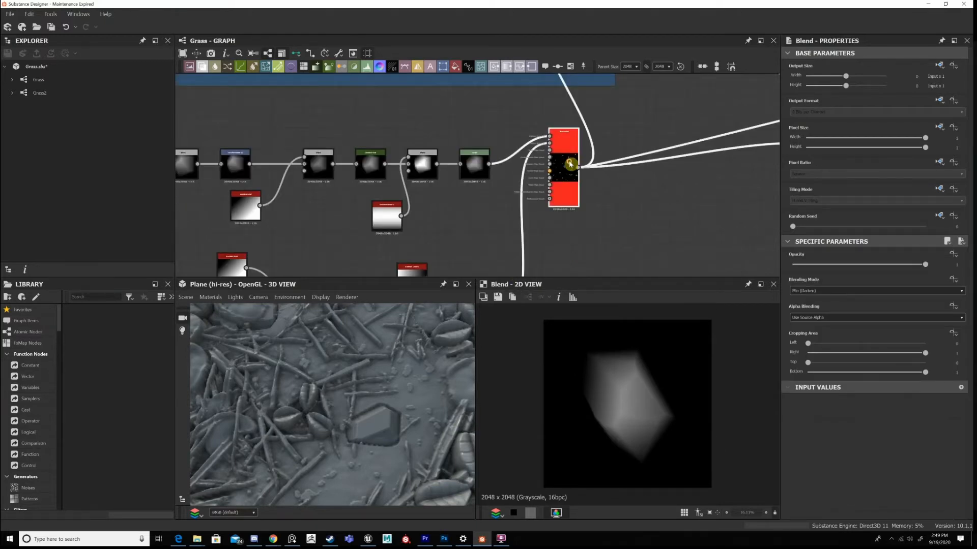
double_click(569, 163)
scroll(642, 390, "up", 2)
middle_click_drag(516, 179, 534, 123)
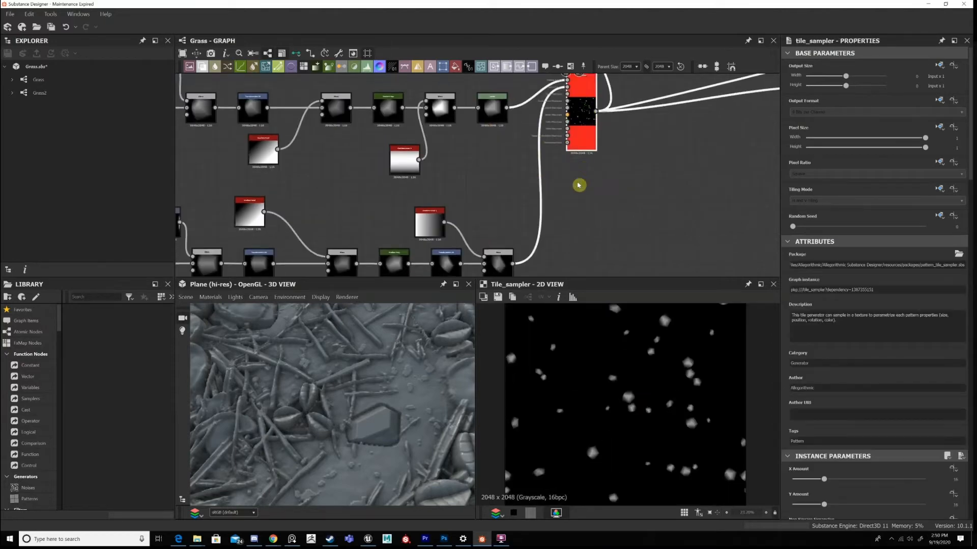
Review the stone Tile Sampler's X and Y Amount, pattern input, rotation, symmetry and scale settings.
middle_click_drag(578, 185, 574, 261)
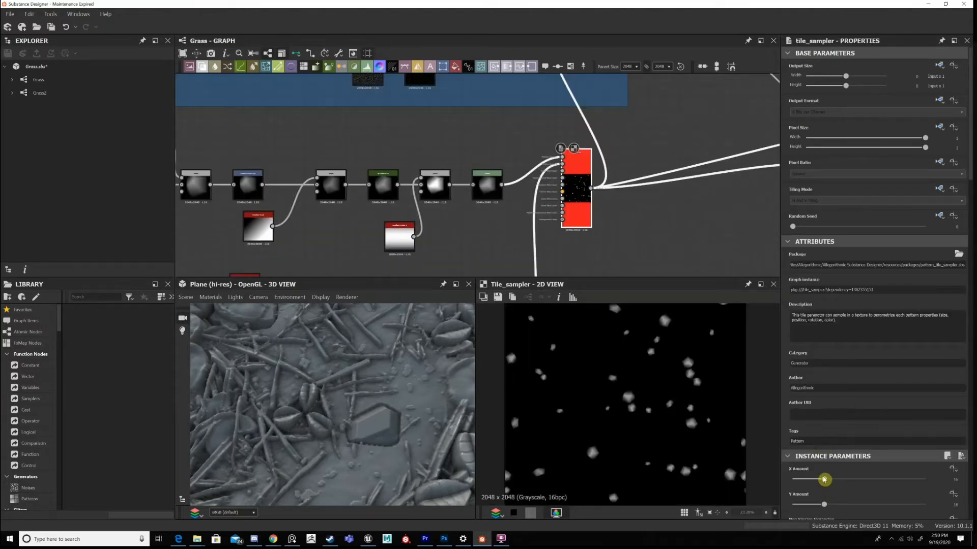
scroll(824, 480, "down", 3)
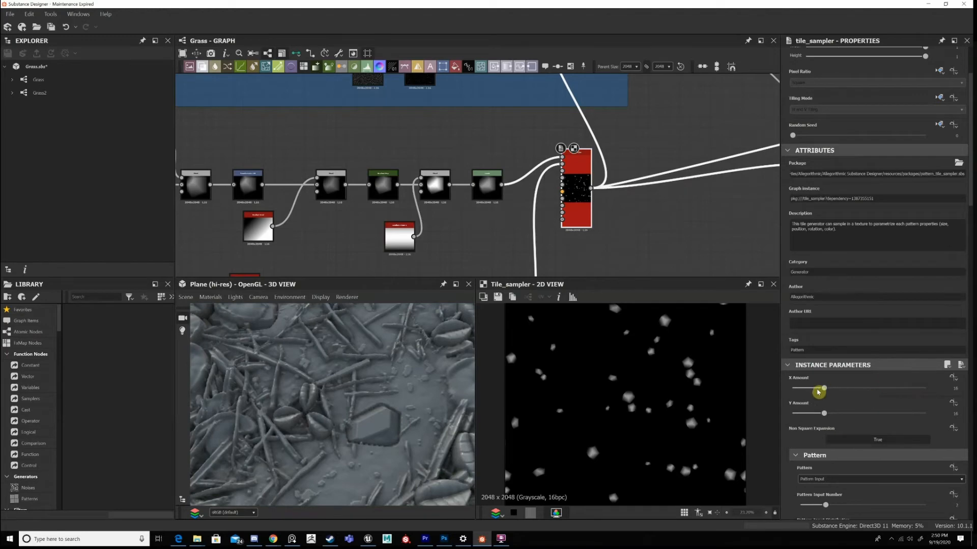
left_click_drag(827, 394, 840, 389)
scroll(855, 300, "down", 3)
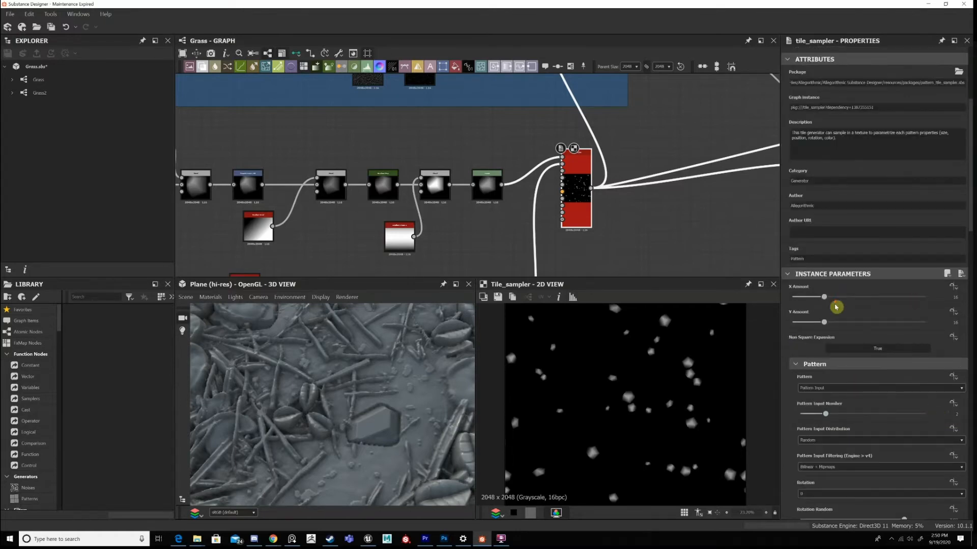
scroll(839, 310, "down", 3)
scroll(906, 343, "down", 3)
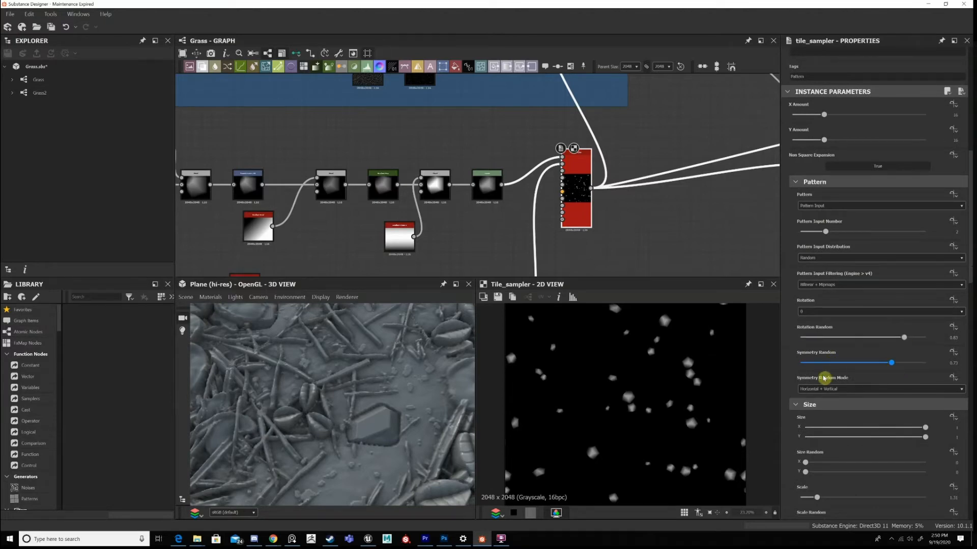
scroll(827, 413, "down", 3)
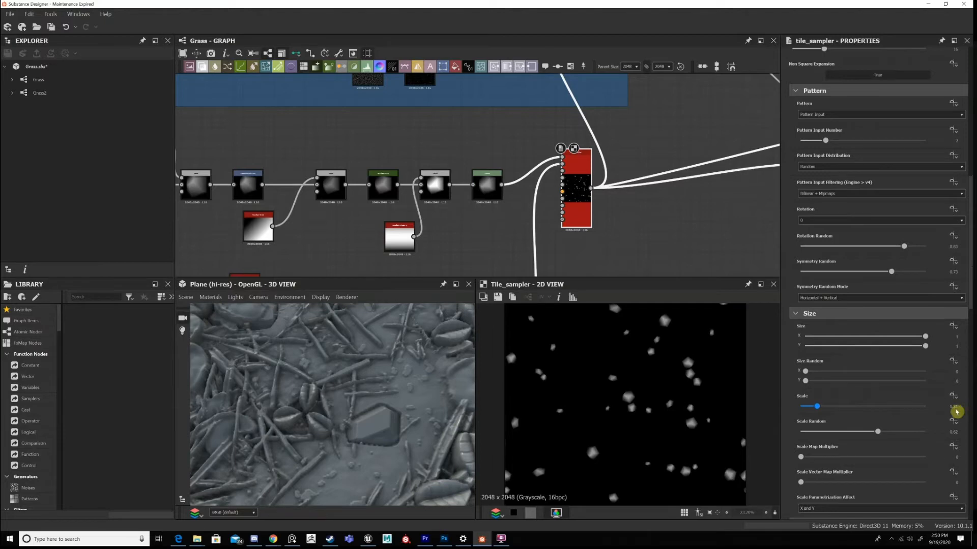
scroll(611, 394, "down", 3)
Compare the Tile Sampler's stone scatter in 2D with the whole ground plane in the 3D view.
scroll(629, 392, "up", 2)
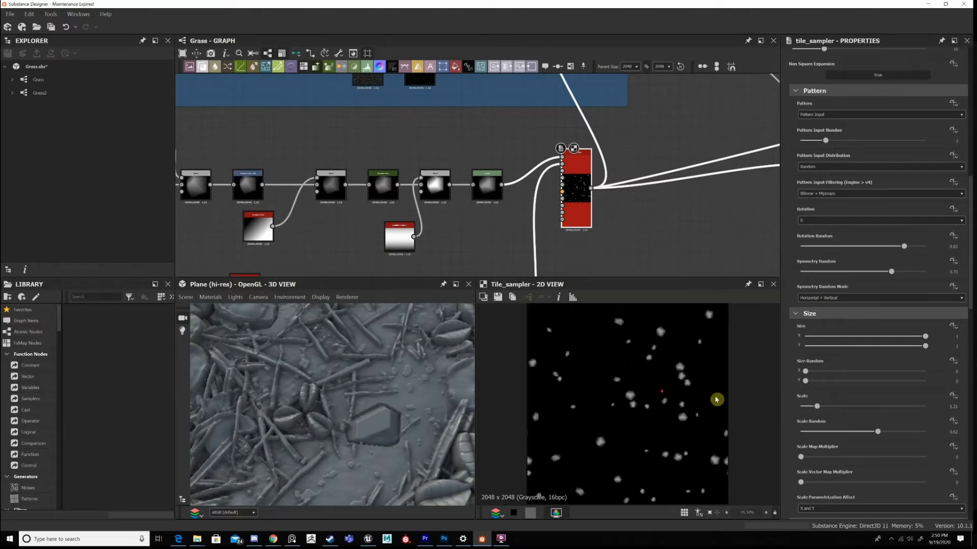
scroll(717, 400, "down", 1)
scroll(692, 406, "up", 1)
scroll(648, 406, "down", 1)
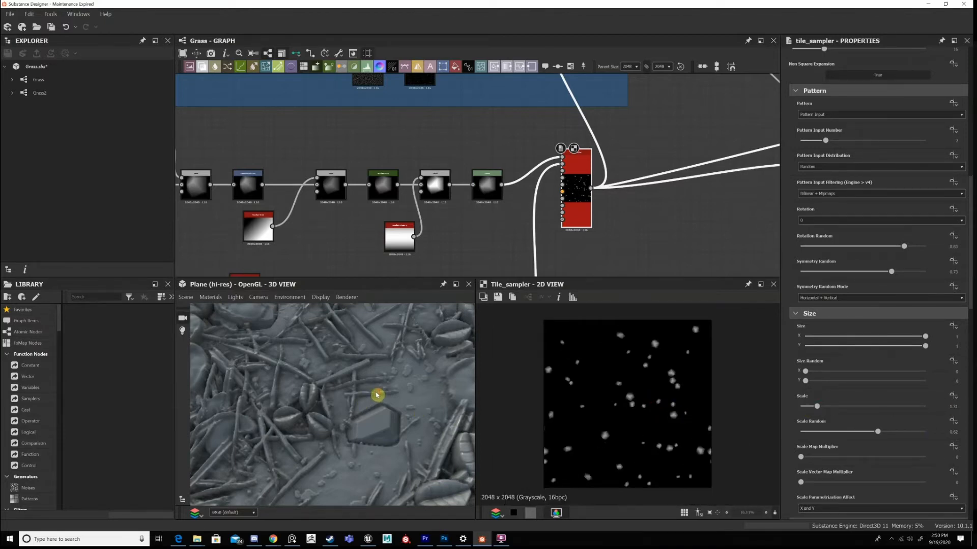
scroll(356, 375, "down", 5)
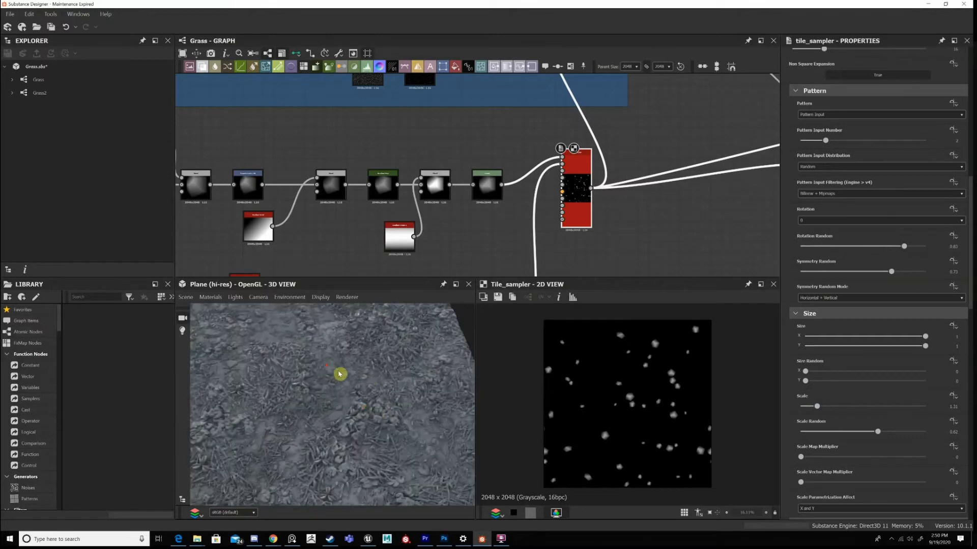
scroll(339, 374, "down", 3)
scroll(360, 397, "up", 2)
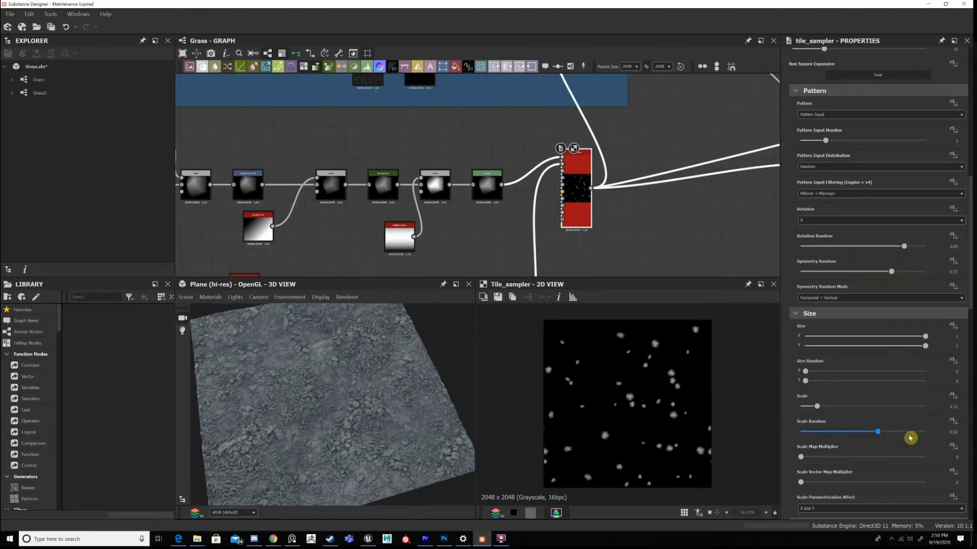
Check the Tile Sampler's Scale Random and Position settings against the individual scattered stones in 2D.
scroll(825, 369, "down", 5)
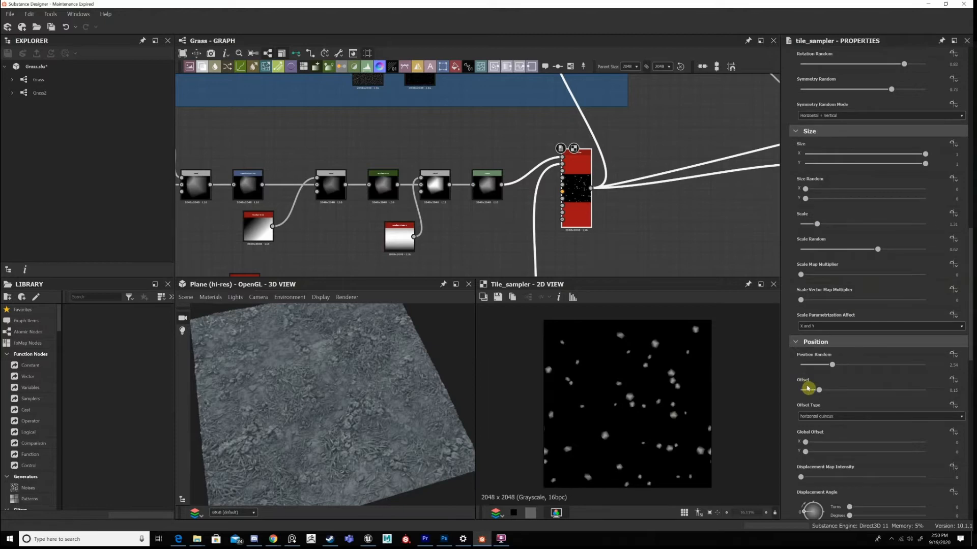
scroll(851, 371, "down", 2)
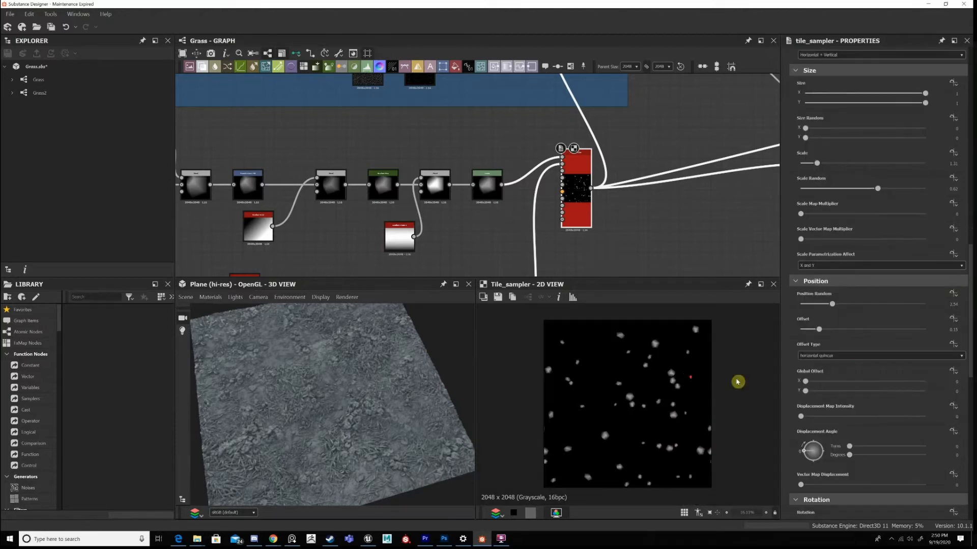
scroll(737, 382, "up", 1)
scroll(833, 324, "up", 2)
scroll(629, 400, "up", 6)
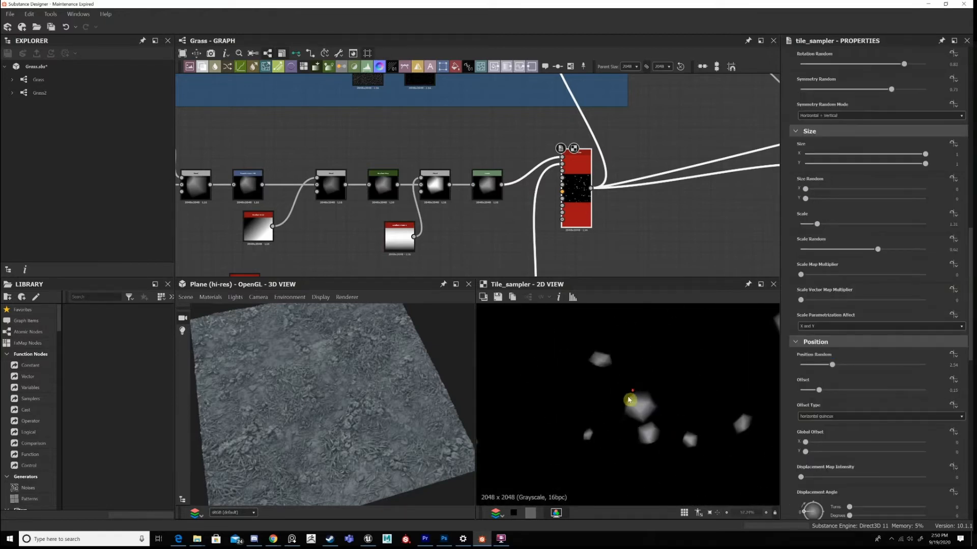
scroll(656, 394, "down", 5)
scroll(693, 412, "up", 5)
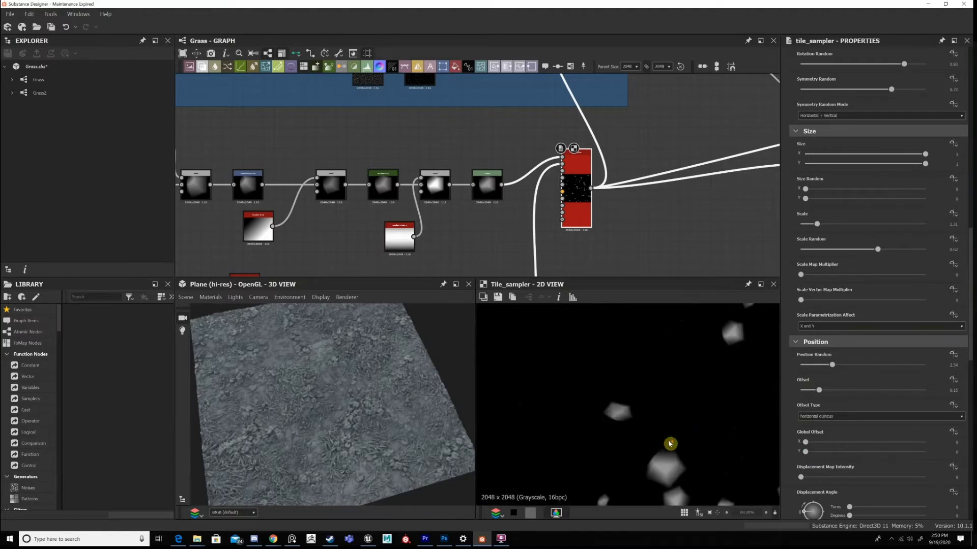
scroll(590, 402, "up", 2)
scroll(617, 406, "down", 4)
scroll(645, 386, "up", 4)
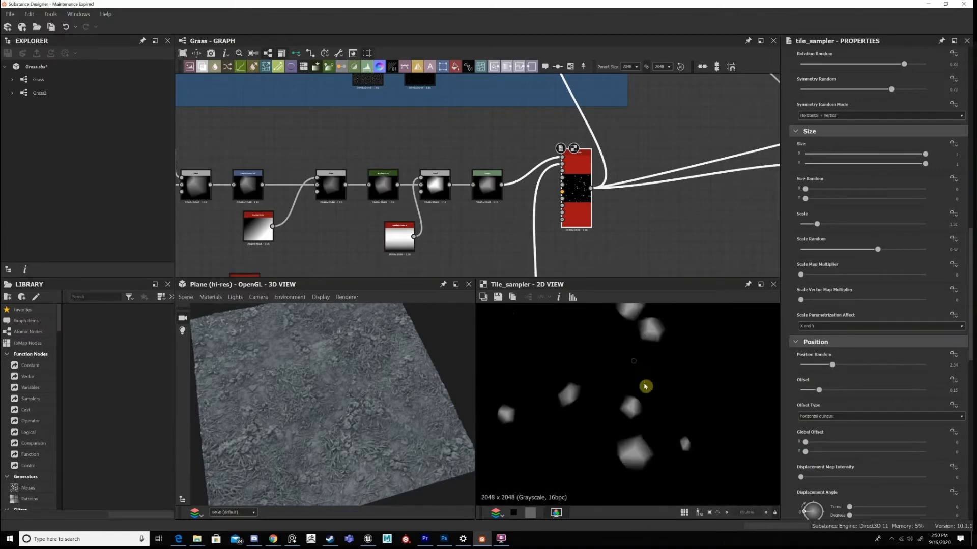
middle_click_drag(642, 444, 645, 389)
scroll(565, 391, "down", 4)
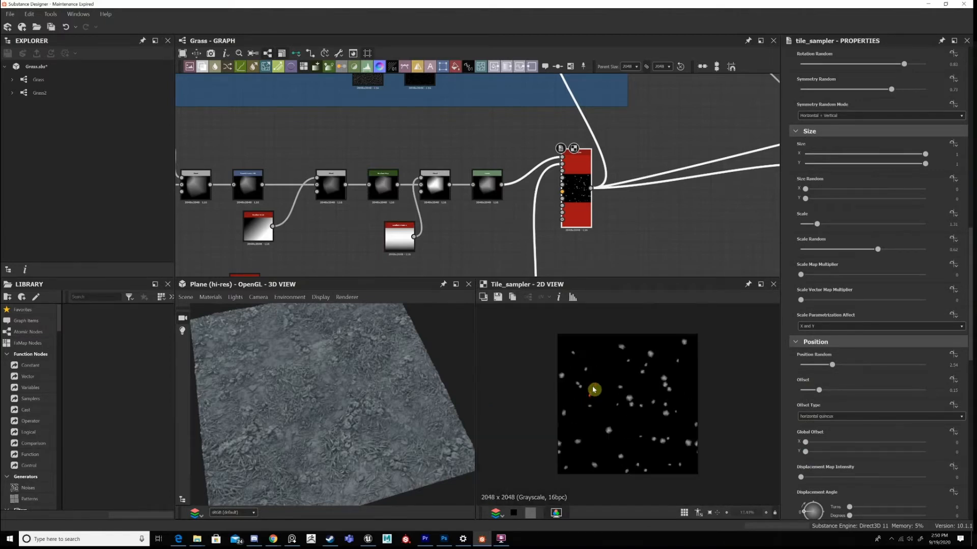
scroll(591, 390, "up", 2)
scroll(609, 405, "down", 2)
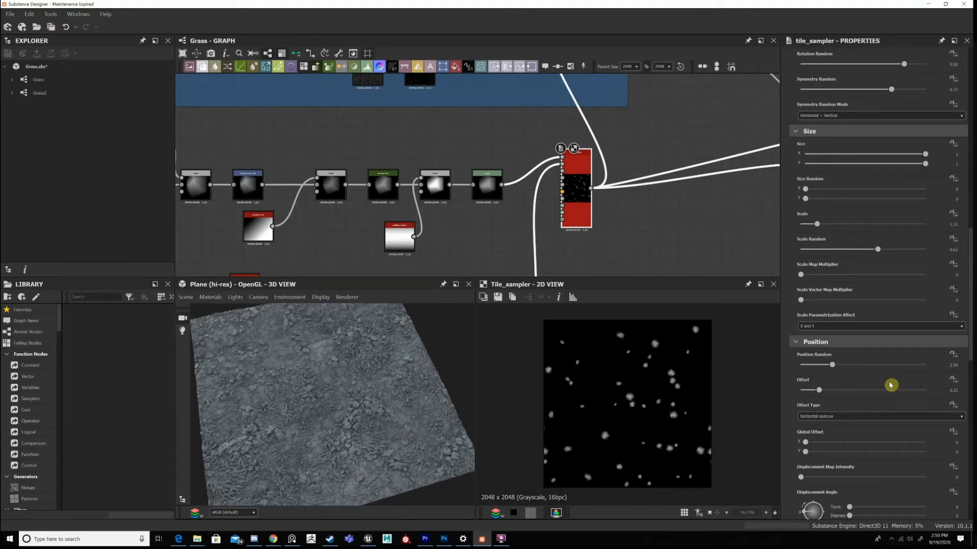
Review the Tile Sampler's Rotation Random and Mask Random settings and compare them with the stone density in 2D.
scroll(885, 404, "down", 5)
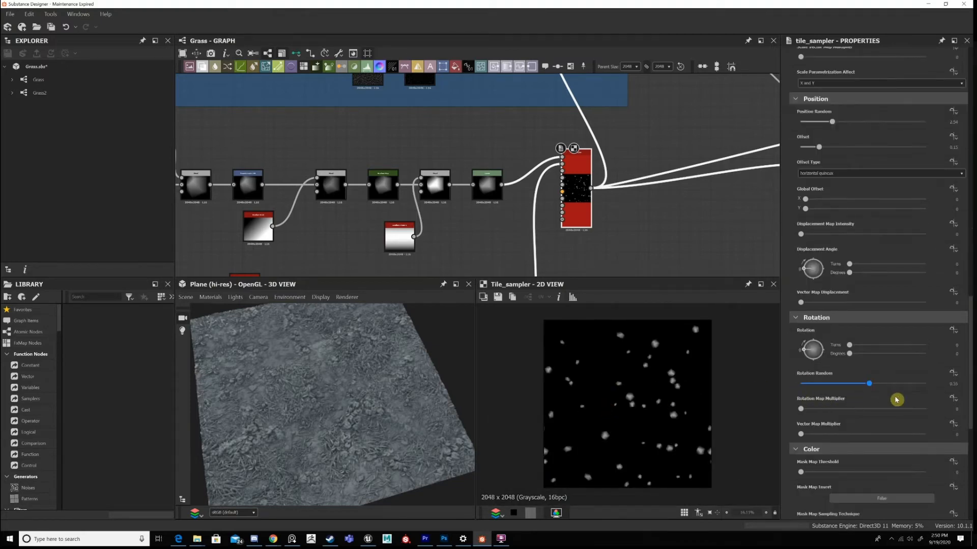
scroll(896, 400, "down", 3)
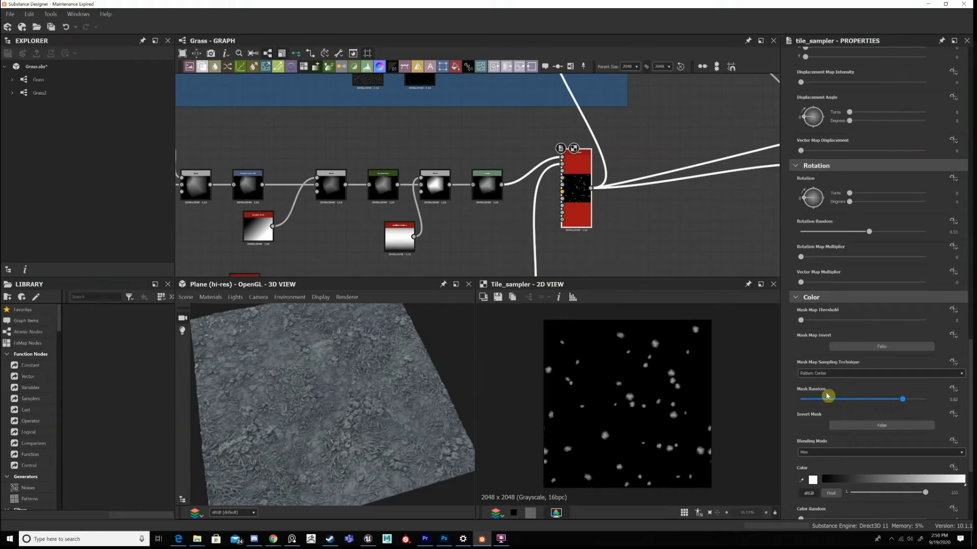
scroll(661, 399, "up", 5)
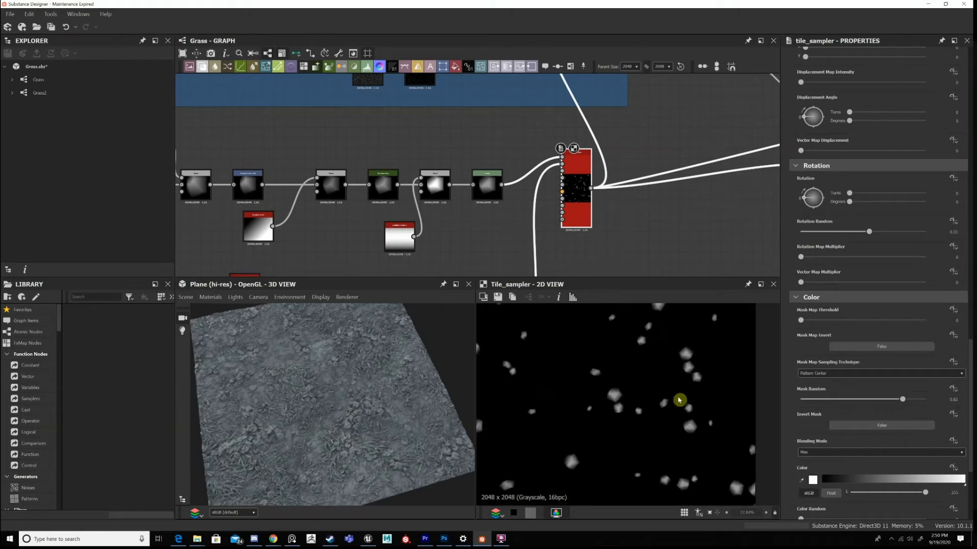
scroll(661, 399, "down", 5)
scroll(656, 399, "up", 2)
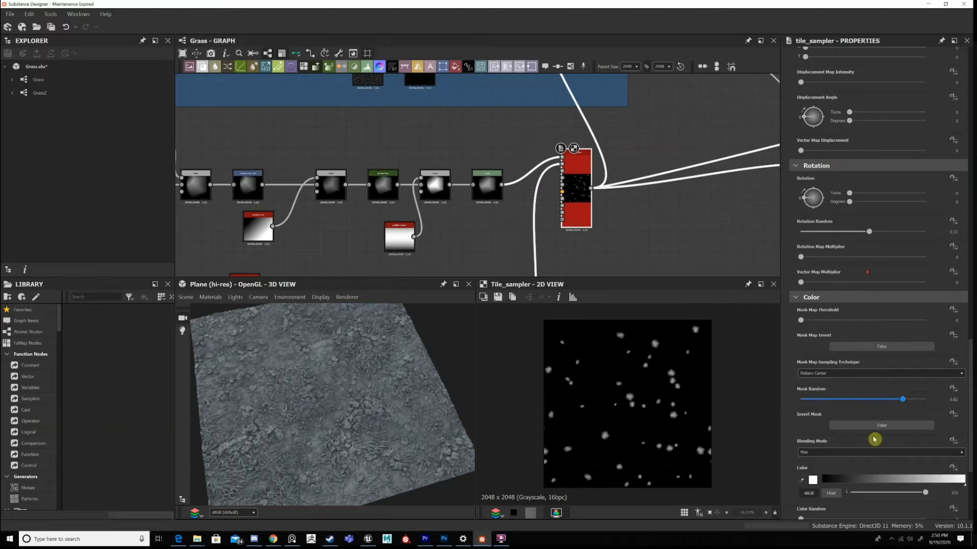
Recheck the Tile Sampler's Position and Offset values against the 2D scatter, along with its remaining Color settings.
scroll(871, 427, "up", 2)
scroll(814, 155, "up", 1)
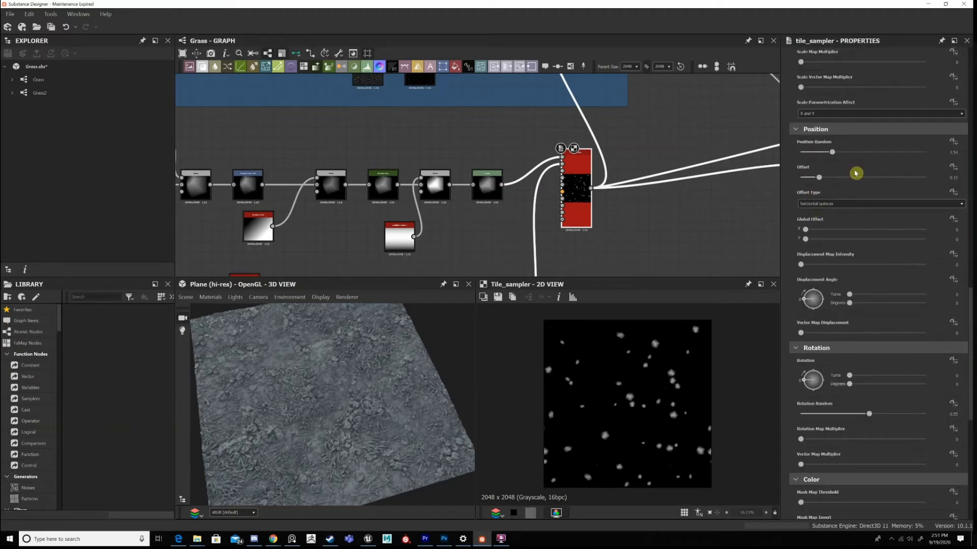
scroll(643, 401, "up", 1)
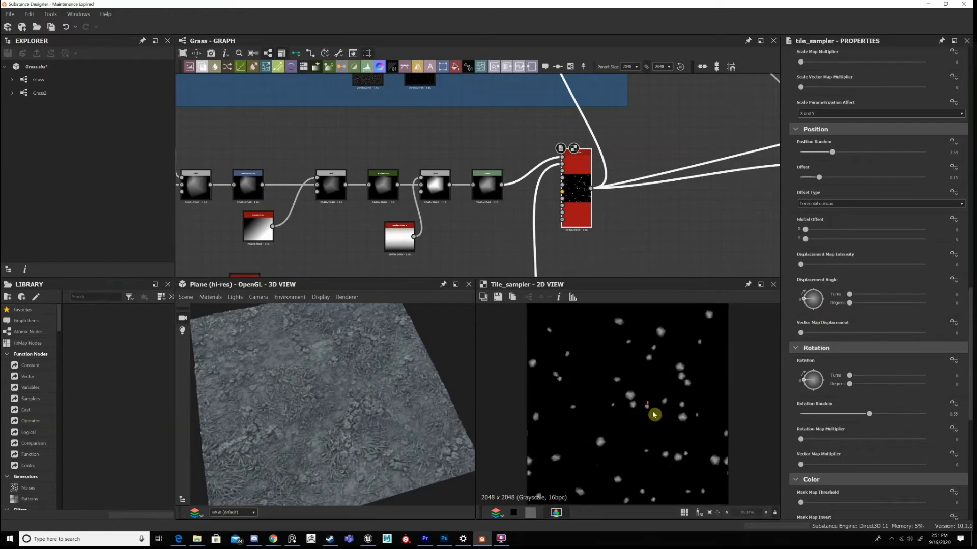
scroll(639, 389, "down", 1)
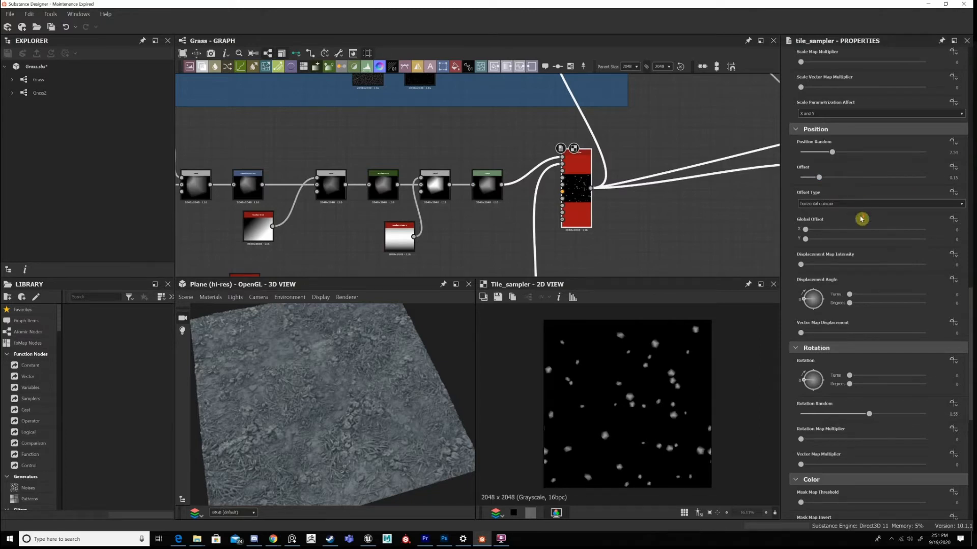
scroll(863, 221, "down", 6)
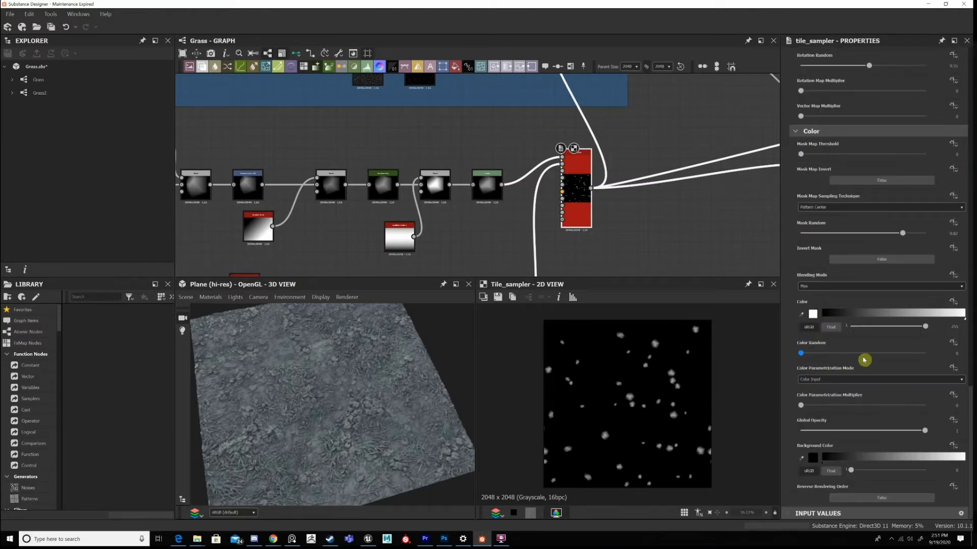
Show the Histogram Scan outside the Dirt frame in 2D and move it directly beneath the Blend it feeds.
scroll(561, 263, "down", 4)
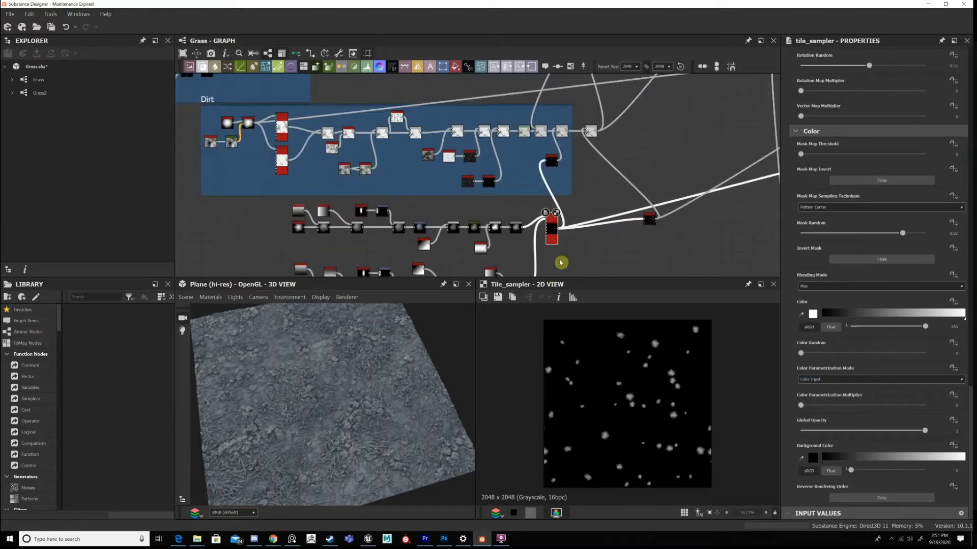
scroll(560, 263, "up", 4)
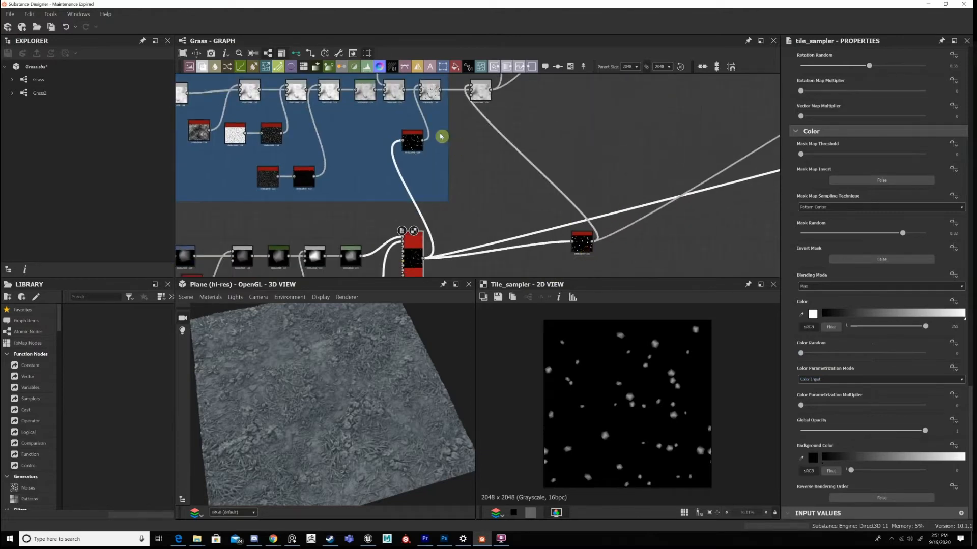
scroll(585, 248, "up", 2)
double_click(581, 242)
left_click_drag(581, 242, 415, 137)
middle_click_drag(517, 231, 536, 260)
middle_click_drag(458, 149, 556, 240)
left_click_drag(534, 253, 555, 234)
Examine the relocated Histogram Scan's stone mask up close in 2D.
scroll(626, 387, "up", 3)
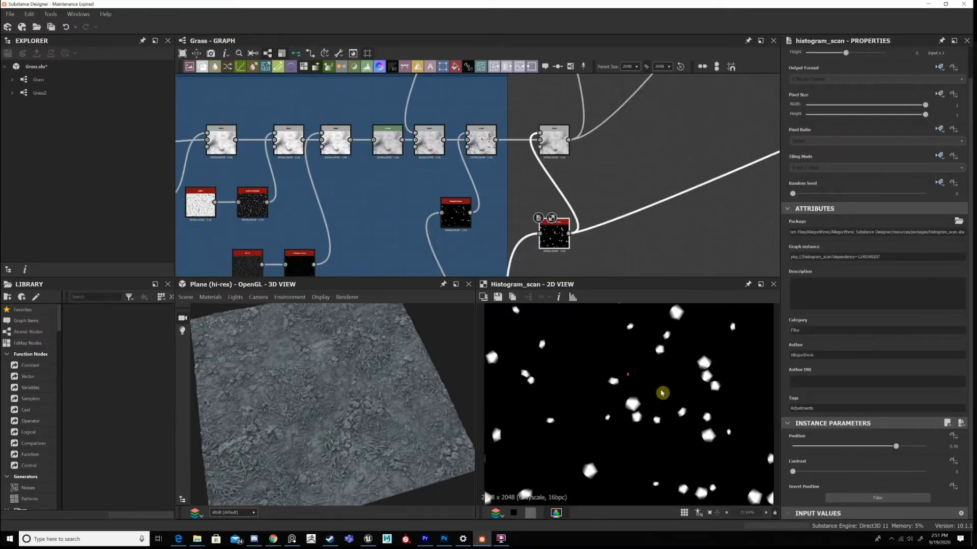
scroll(657, 407, "up", 2)
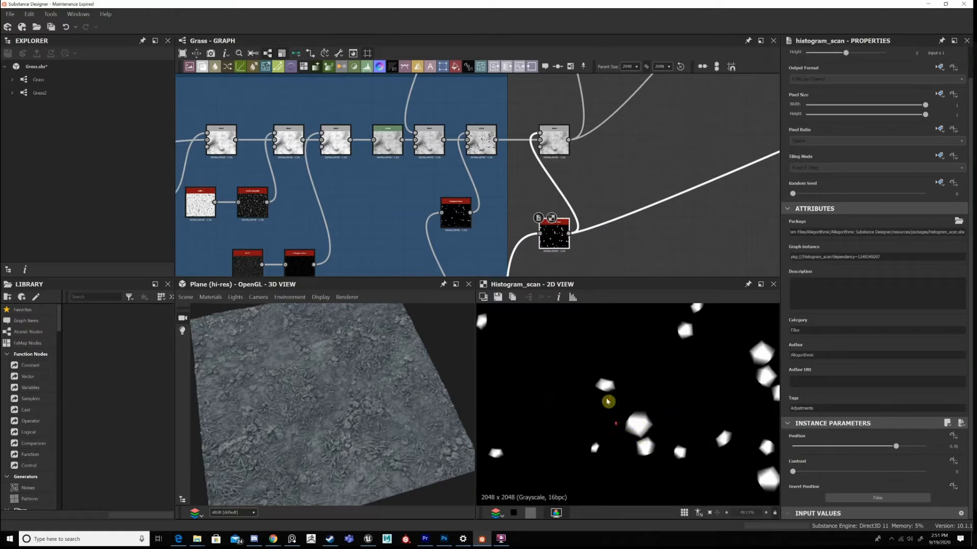
scroll(626, 387, "up", 1)
scroll(653, 408, "down", 3)
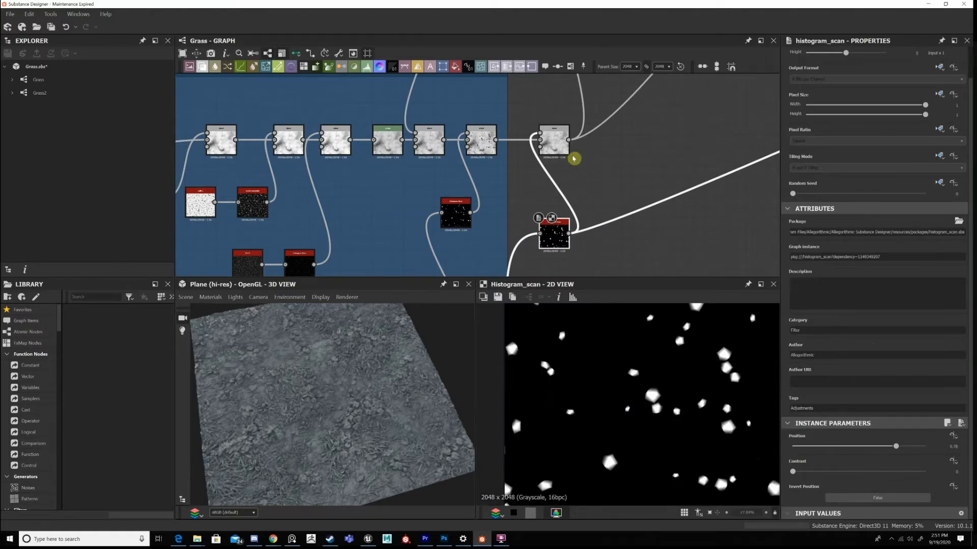
Inspect the Max (Lighten) Blend outside the Dirt frame in 2D, checking how the stones sit in the dirt.
scroll(669, 390, "up", 4)
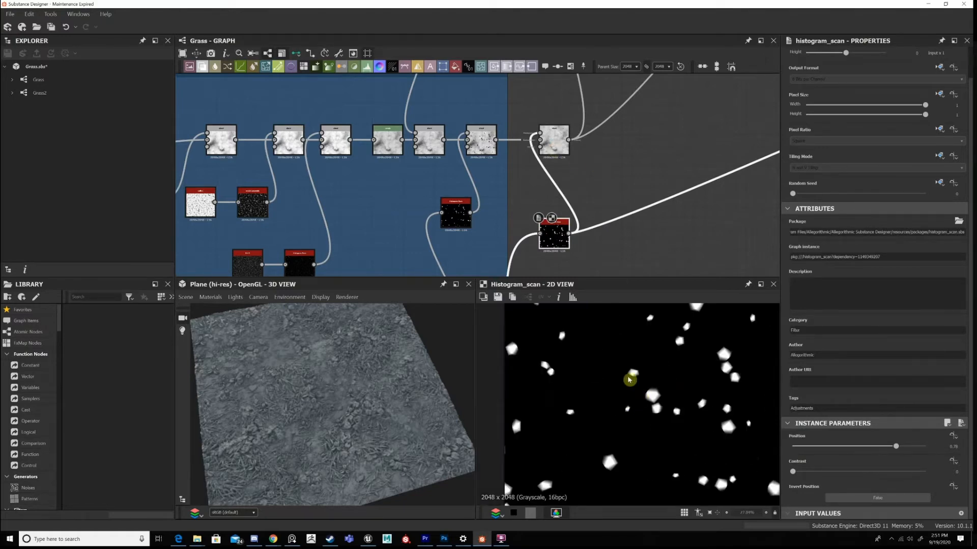
scroll(653, 401, "up", 3)
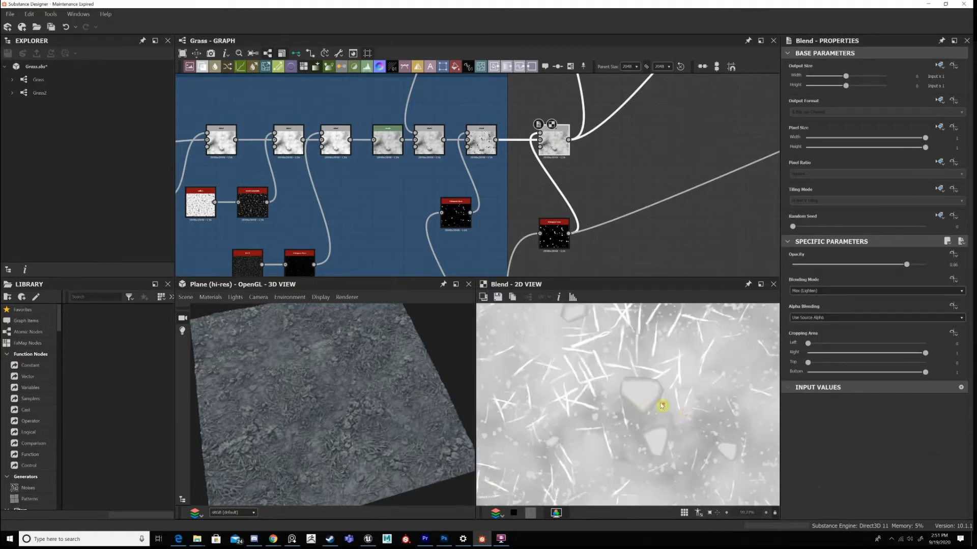
scroll(662, 406, "down", 3)
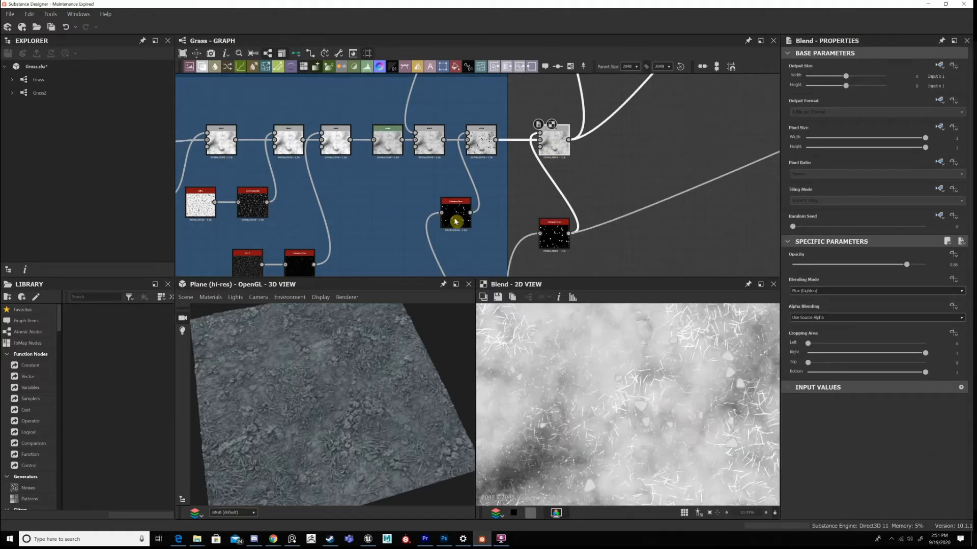
View the Dirt frame's stone Histogram Scan in 2D, compare it with the 3D ground, and select the outer Histogram Scan.
left_click(455, 221)
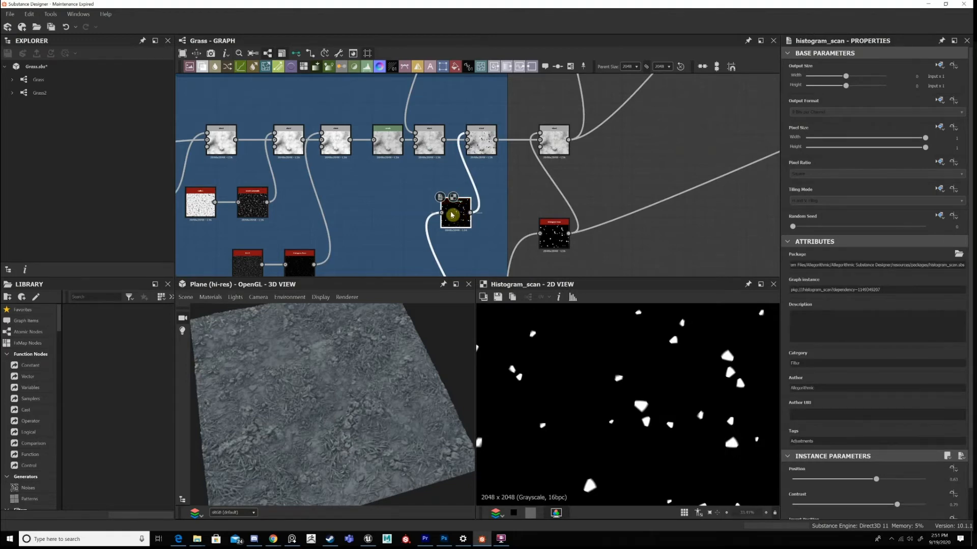
scroll(377, 410, "up", 5)
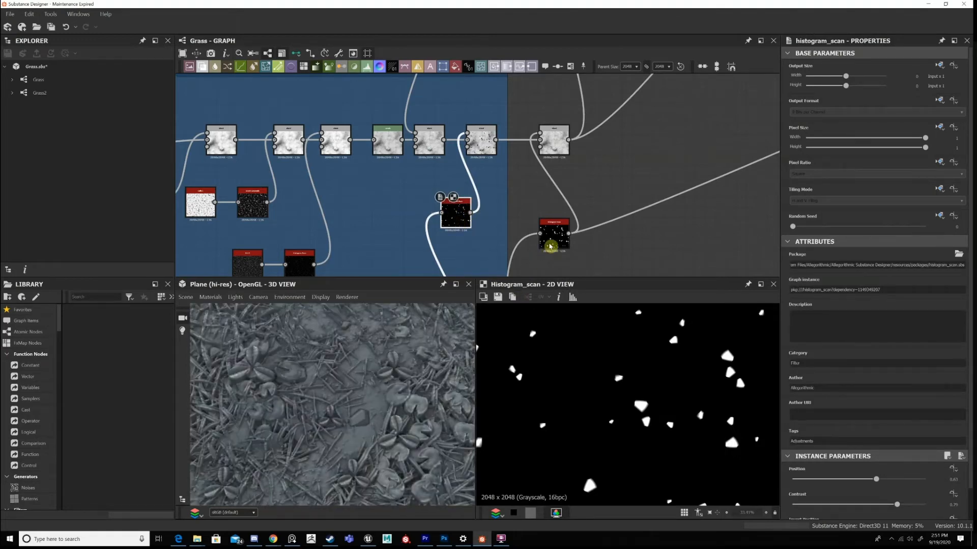
left_click(555, 237)
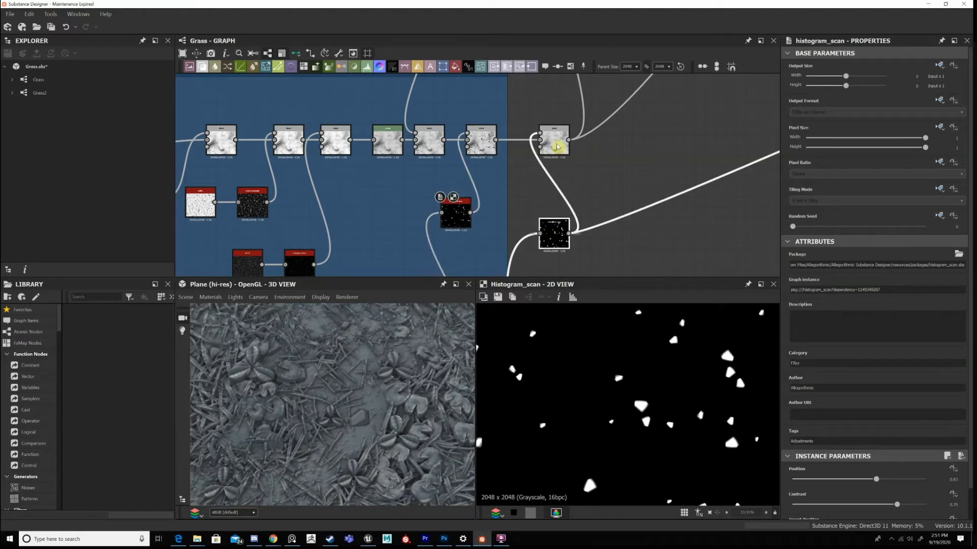
Show the Blend outside the Dirt frame in 2D and check its blending mode, locating the Blend that feeds it.
left_click(556, 145)
middle_click_drag(482, 145, 454, 227)
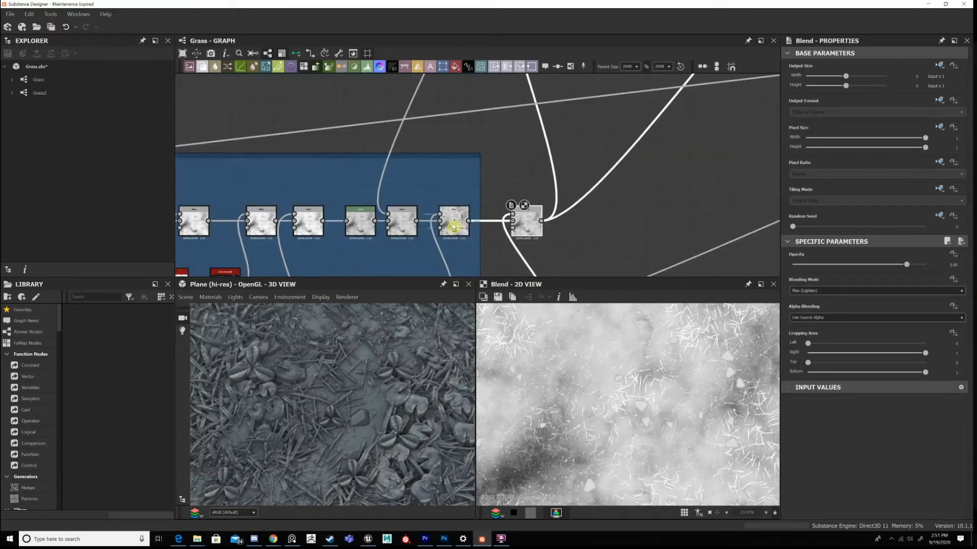
left_click(463, 220)
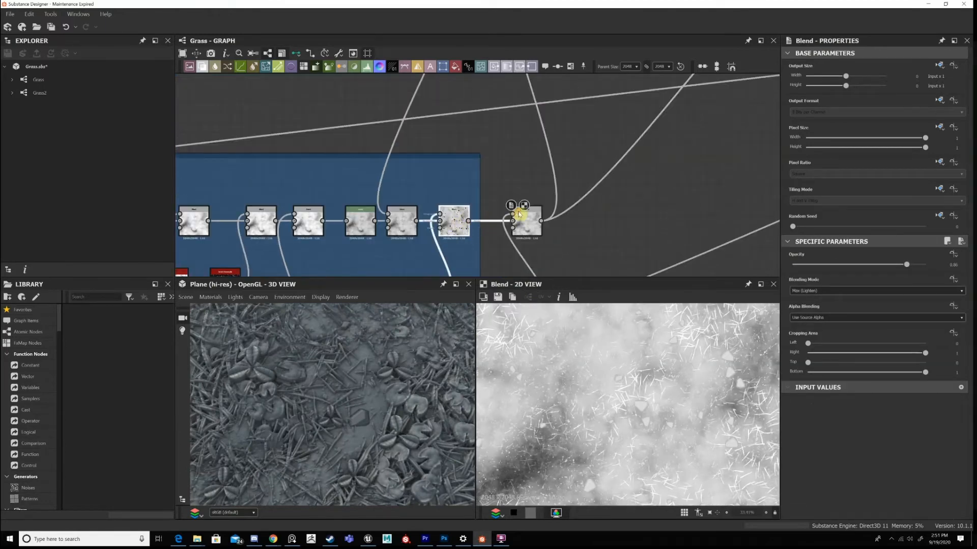
left_click(519, 214)
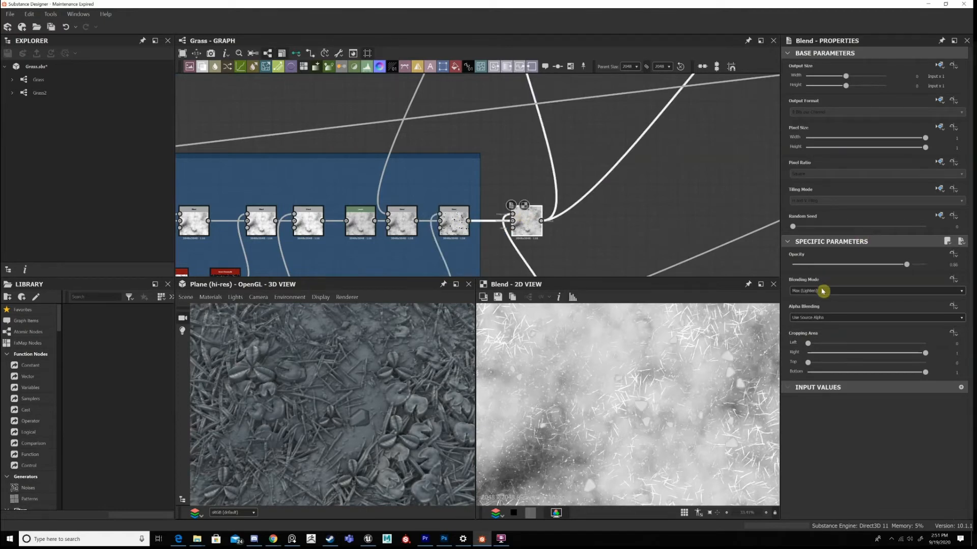
Trace the outer Blend's output connections to the row of blending nodes below the Dry Grass Bits frame.
scroll(585, 216, "down", 3)
middle_click_drag(562, 265, 518, 194)
middle_click_drag(519, 147, 509, 139)
scroll(509, 139, "up", 2)
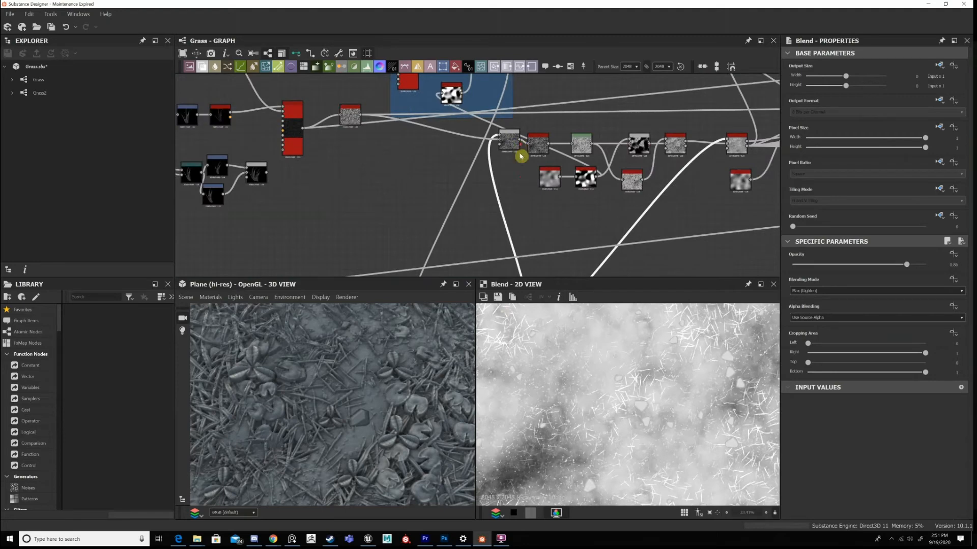
scroll(521, 156, "down", 2)
middle_click_drag(526, 232, 454, 172)
scroll(463, 171, "up", 1)
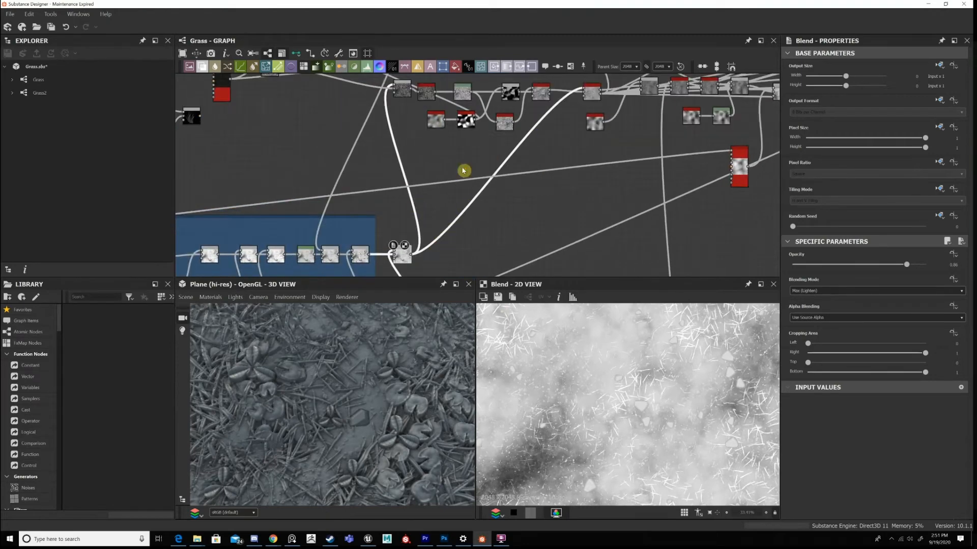
scroll(463, 171, "up", 3)
middle_click_drag(637, 105, 345, 198)
scroll(705, 170, "down", 2)
middle_click_drag(705, 169, 593, 155)
scroll(613, 246, "down", 4)
middle_click_drag(443, 155, 461, 178)
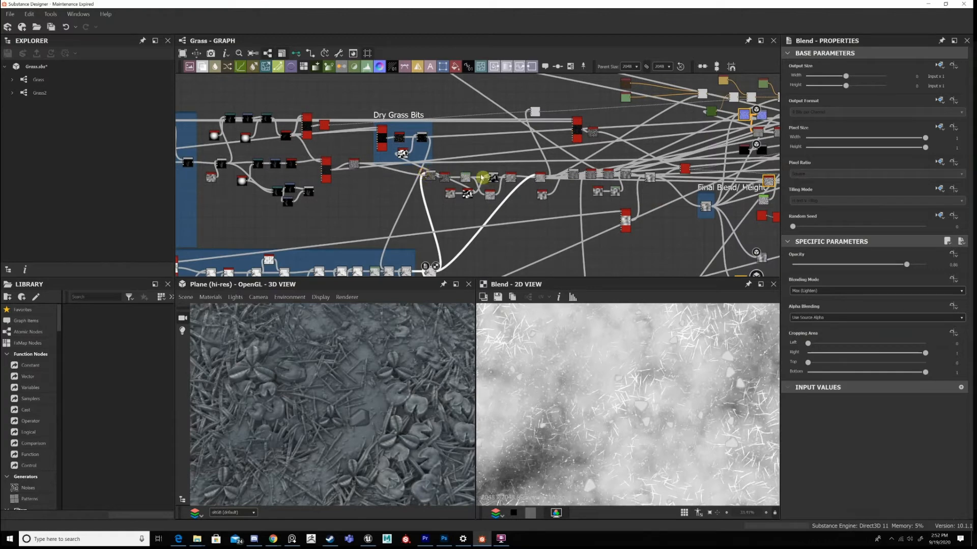
Add a frame titled Main Graph around the row of blending nodes and shift it slightly down.
left_click(481, 177)
right_click(482, 178)
left_click(595, 257)
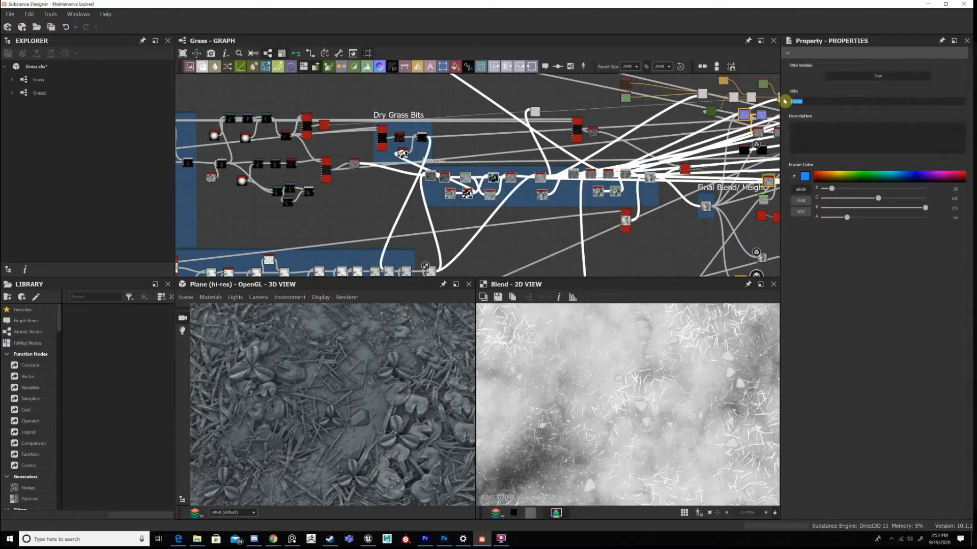
type("Main Graph")
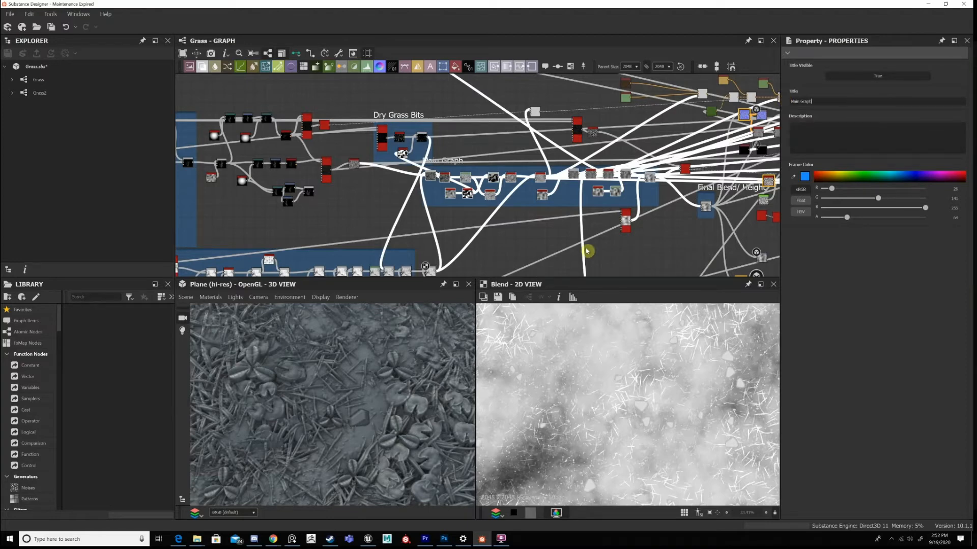
left_click(453, 162)
left_click_drag(453, 163, 452, 168)
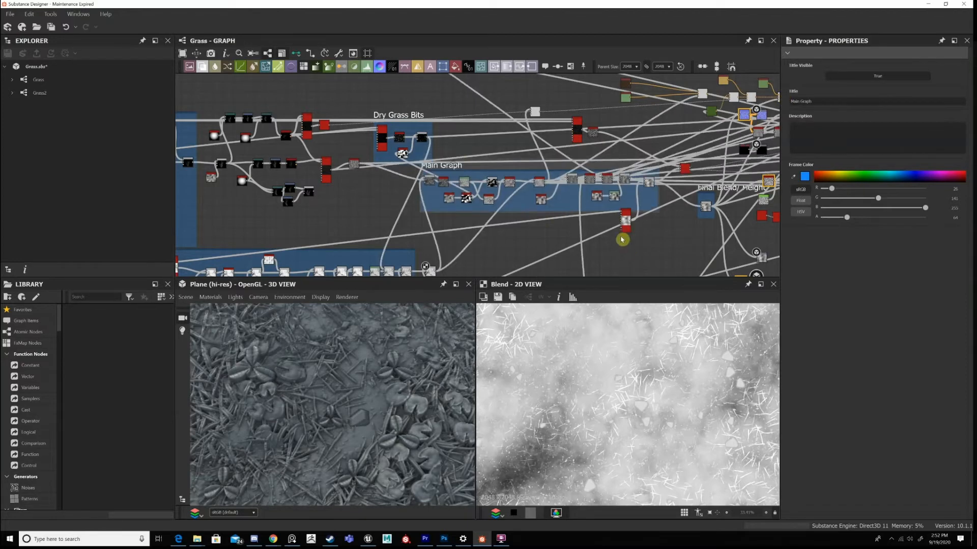
Move the Tile Sampler further down so it sits clear of the Main Graph frame.
scroll(630, 241, "down", 5)
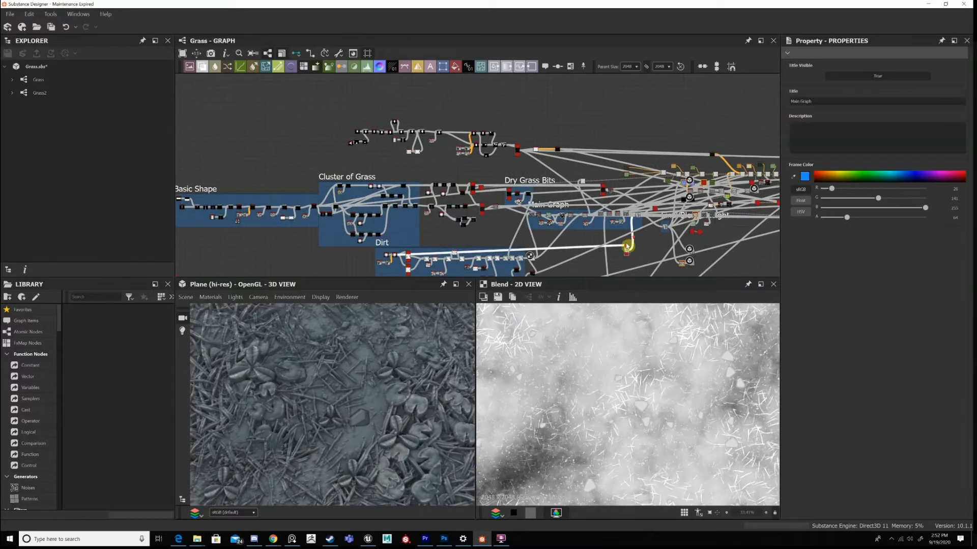
scroll(628, 249, "up", 3)
middle_click_drag(628, 252, 625, 206)
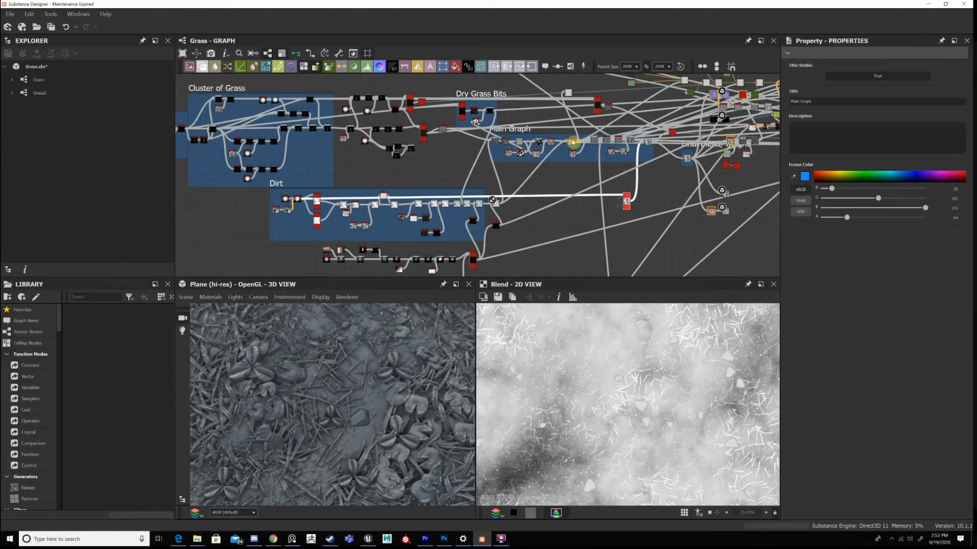
Show the Main Graph Height Blend fed by the dirt in 2D and examine how grass and dirt combine.
scroll(573, 140, "up", 1)
middle_click_drag(569, 141, 568, 166)
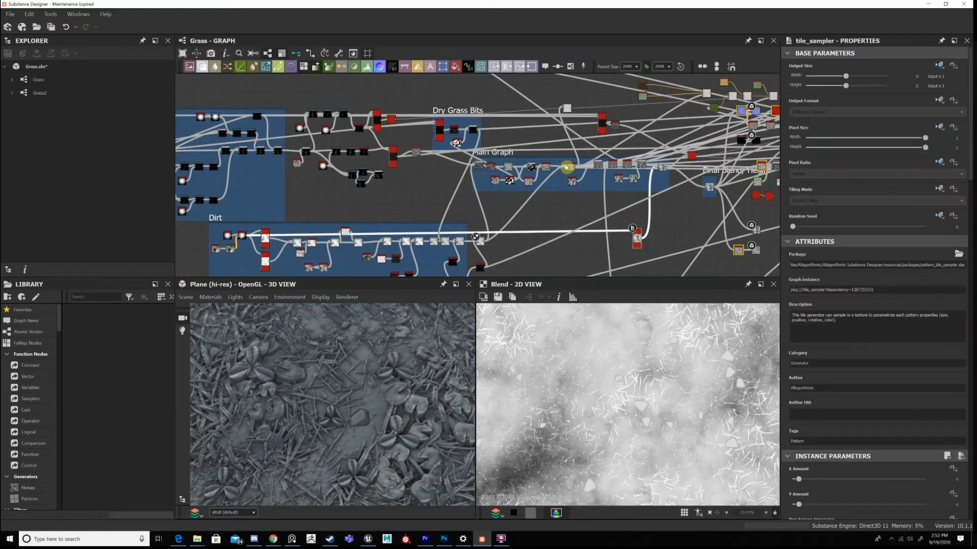
scroll(568, 168, "up", 2)
scroll(567, 176, "up", 5)
double_click(569, 177)
scroll(656, 389, "down", 2)
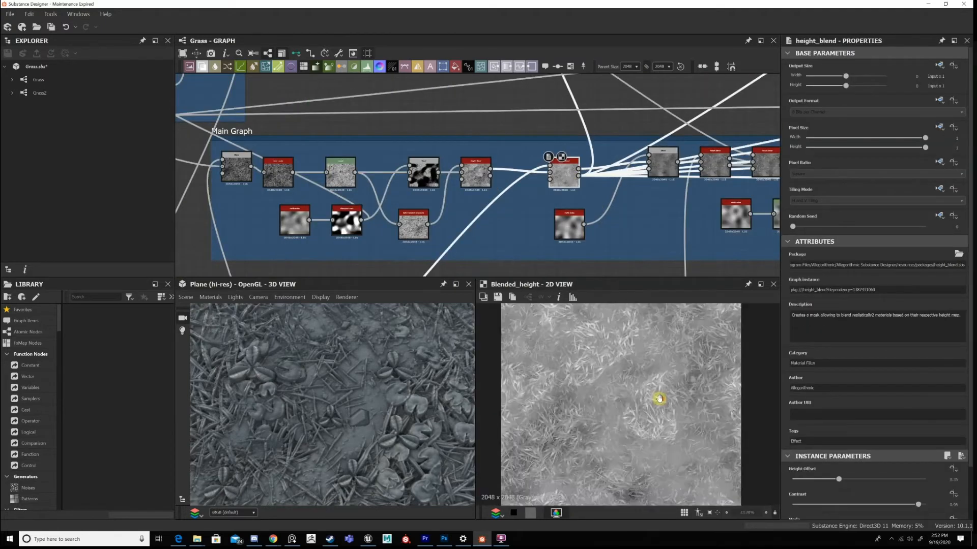
scroll(641, 399, "down", 2)
scroll(638, 399, "up", 2)
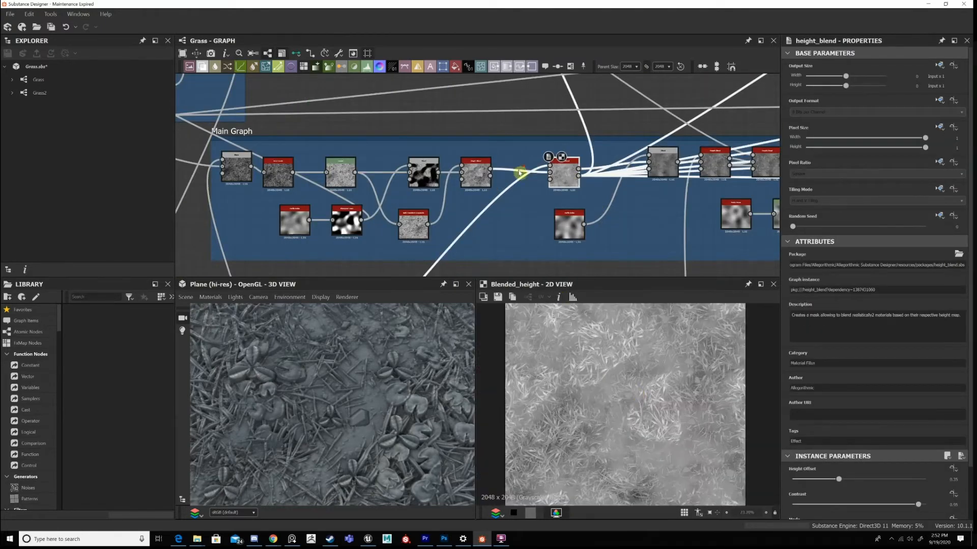
Widen the Dirt frame so that it encloses the stone Blend just outside it.
scroll(519, 173, "down", 4)
middle_click_drag(499, 240, 528, 270)
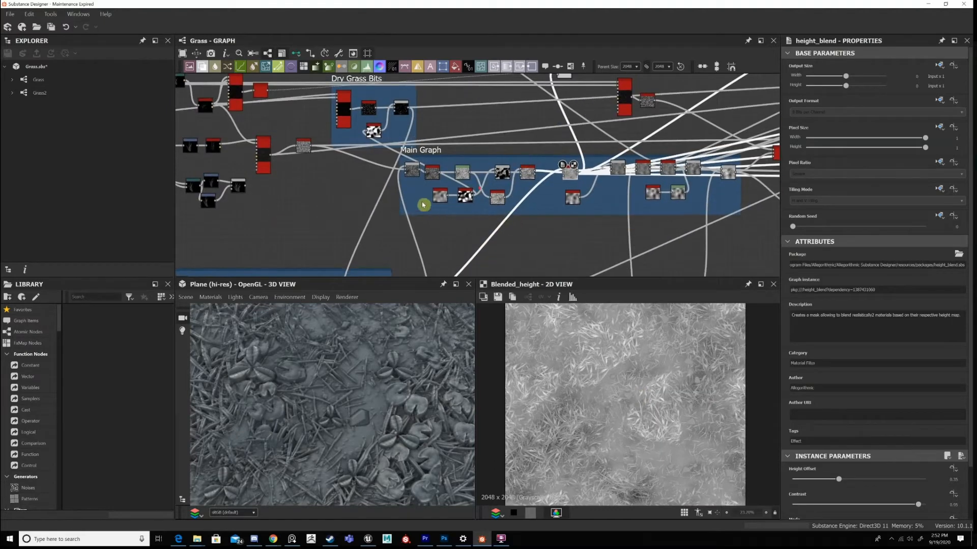
middle_click_drag(393, 272, 418, 194)
scroll(418, 195, "up", 2)
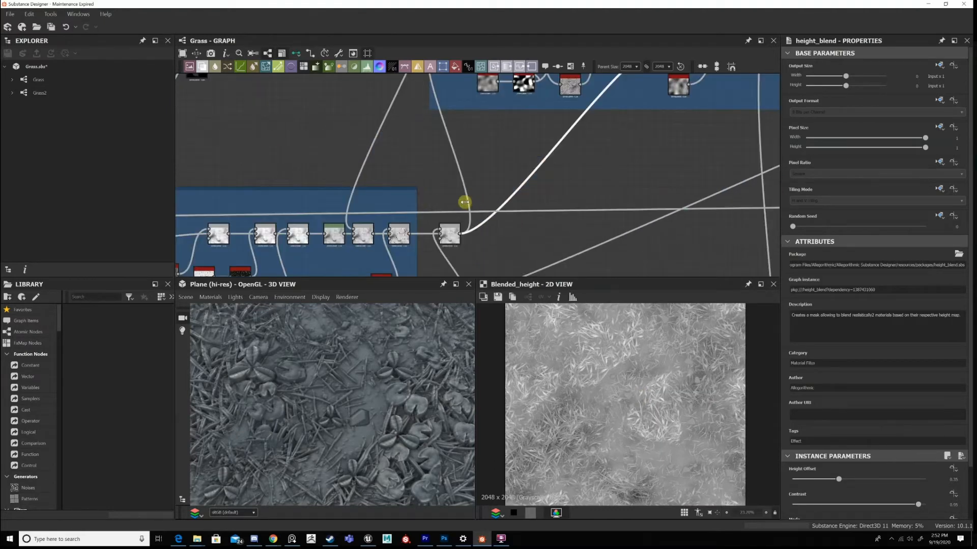
left_click_drag(417, 202, 465, 202)
Align the dirt-fed Height Blend in the Main Graph with the Height Blend before it and view its whole 2D result.
middle_click_drag(537, 121, 502, 226)
middle_click_drag(655, 134, 541, 190)
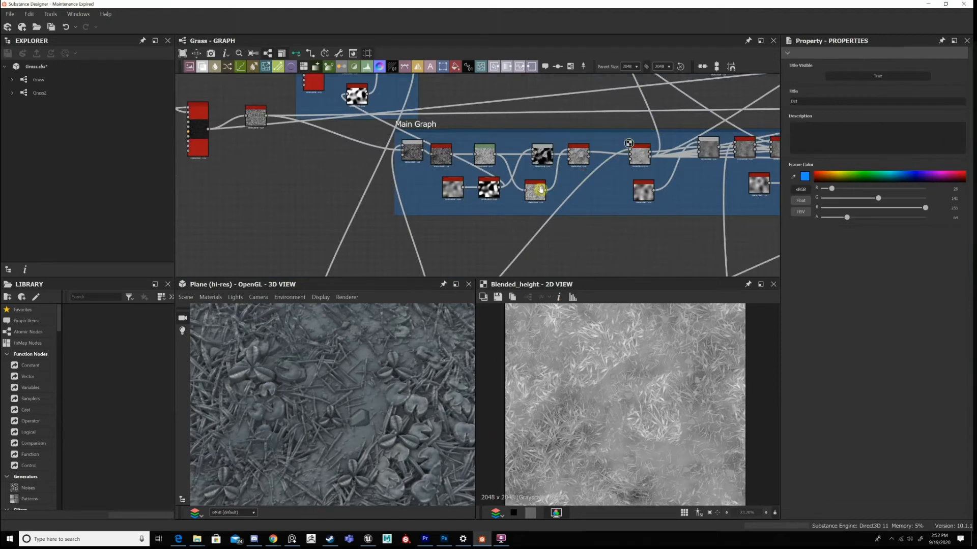
scroll(540, 190, "up", 3)
left_click(578, 195)
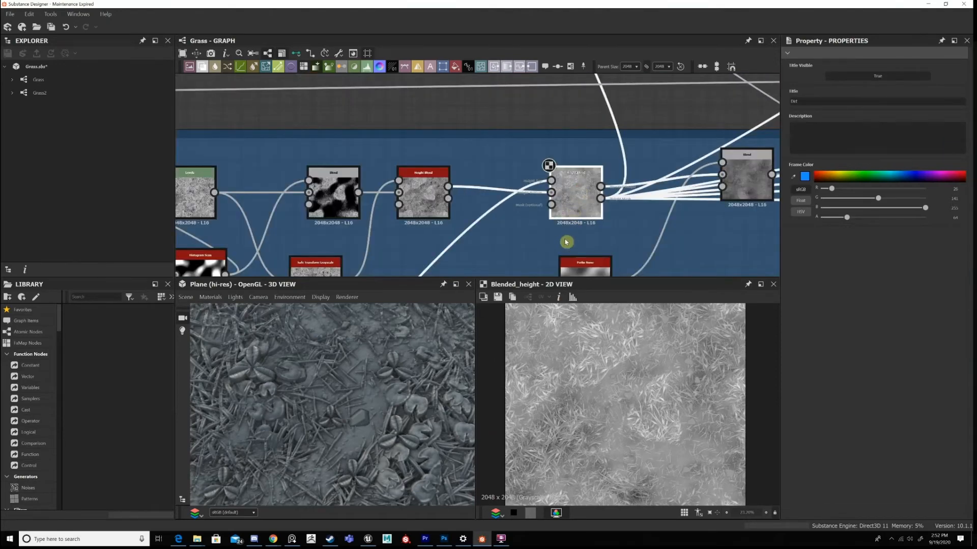
scroll(661, 362, "down", 2)
middle_click_drag(665, 348, 657, 364)
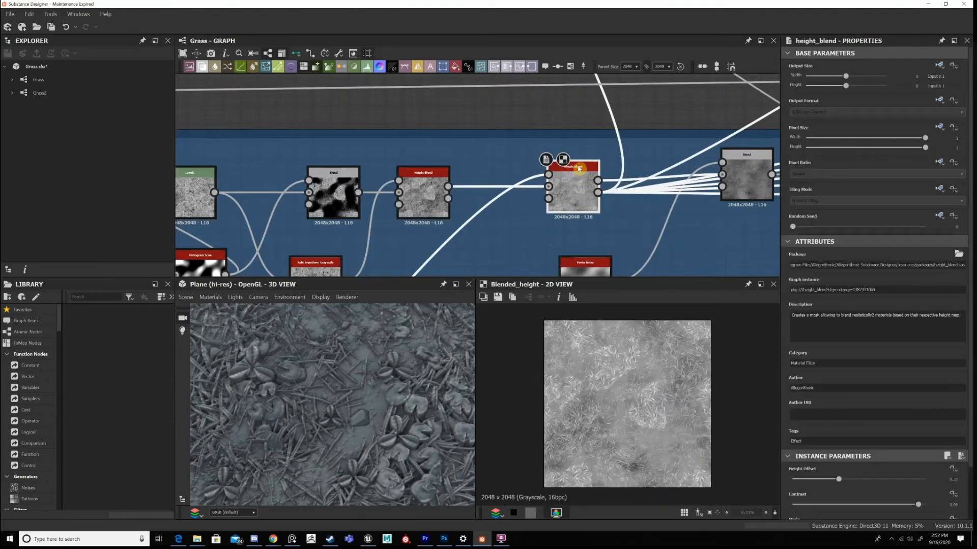
Follow the Height Blend's dirt input back to the last Blend in the Dirt frame and show that Blend in 2D.
scroll(496, 222, "up", 1)
middle_click_drag(496, 222, 591, 45)
scroll(496, 275, "down", 3)
middle_click_drag(496, 274, 555, 97)
middle_click_drag(454, 148, 514, 97)
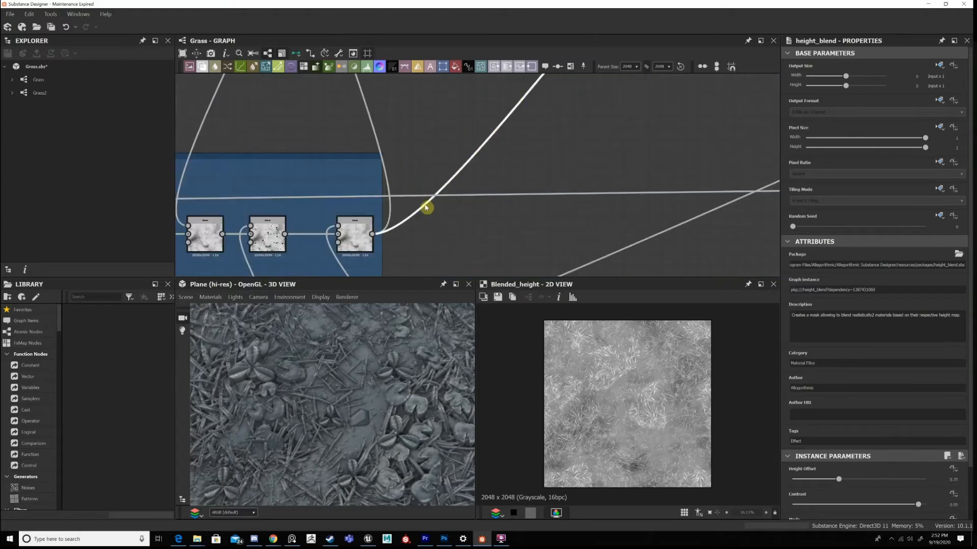
middle_click_drag(427, 208, 414, 105)
left_click(427, 206)
Compare in 2D the Main Graph's grass-only Height Blend with the following Height Blend that adds the dirt.
scroll(436, 170, "down", 2)
middle_click_drag(511, 79, 449, 198)
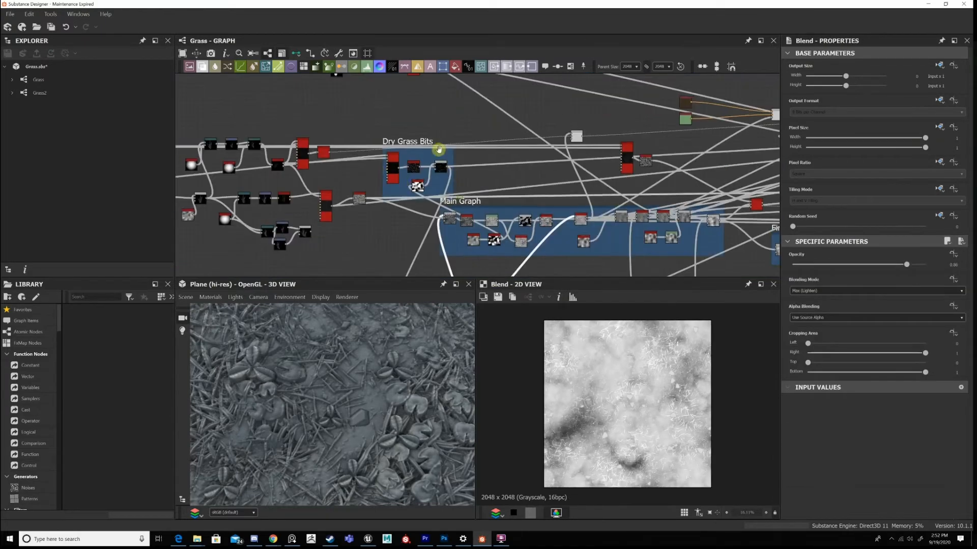
scroll(438, 150, "down", 3)
middle_click_drag(498, 227, 478, 155)
middle_click_drag(538, 118, 474, 155)
scroll(408, 168, "up", 6)
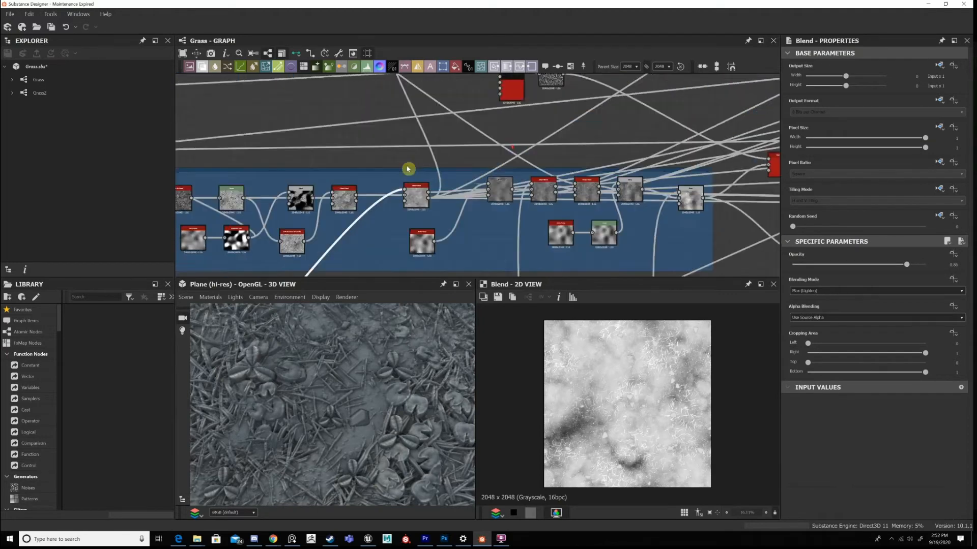
middle_click_drag(422, 238, 399, 221)
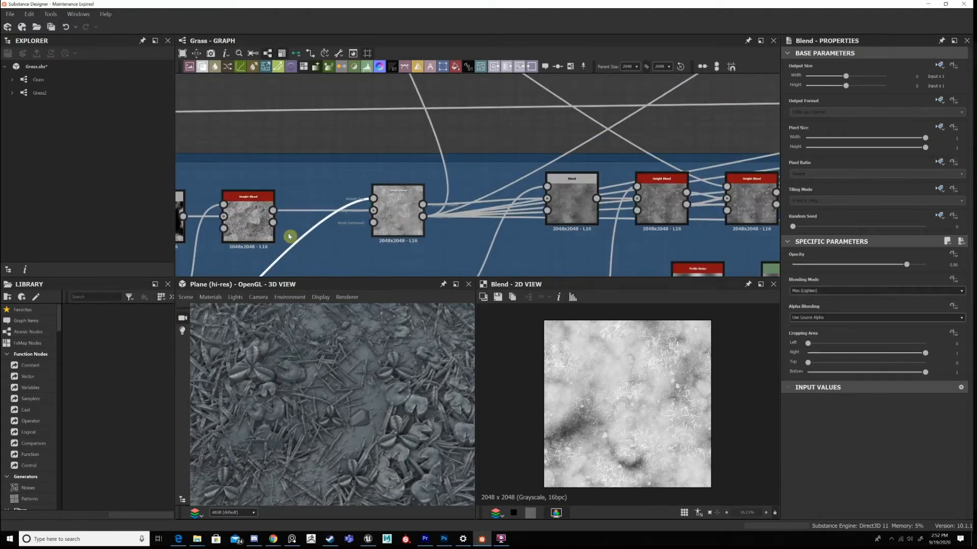
left_click(249, 218)
scroll(631, 437, "up", 5)
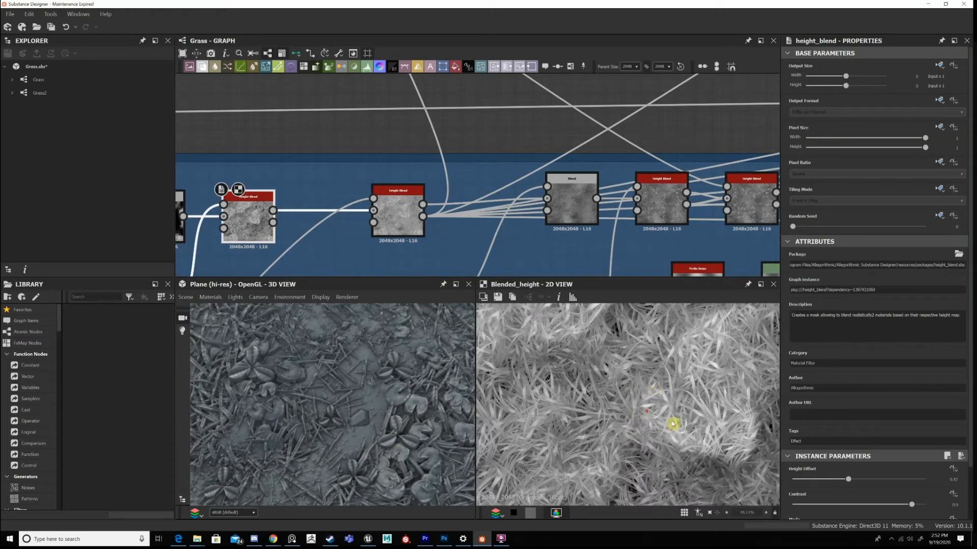
scroll(673, 423, "down", 4)
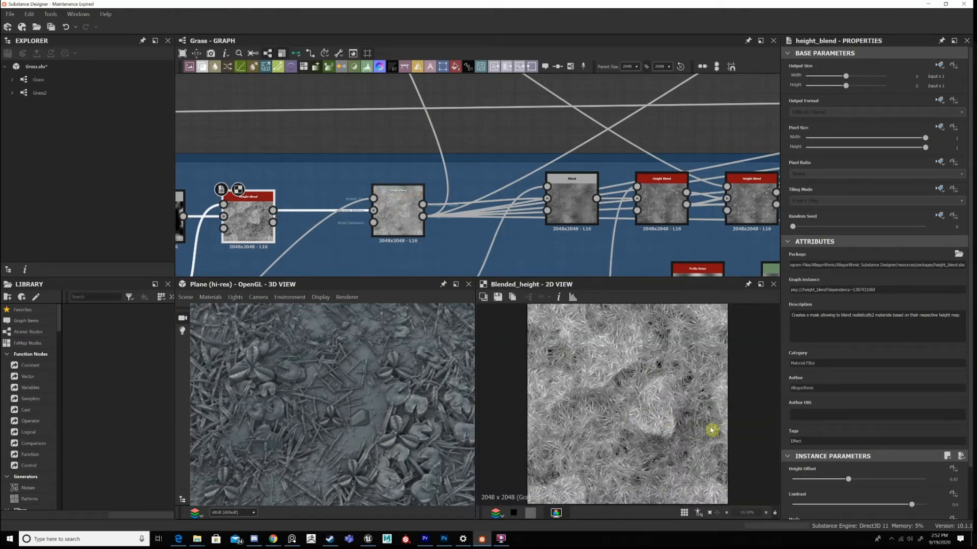
double_click(398, 214)
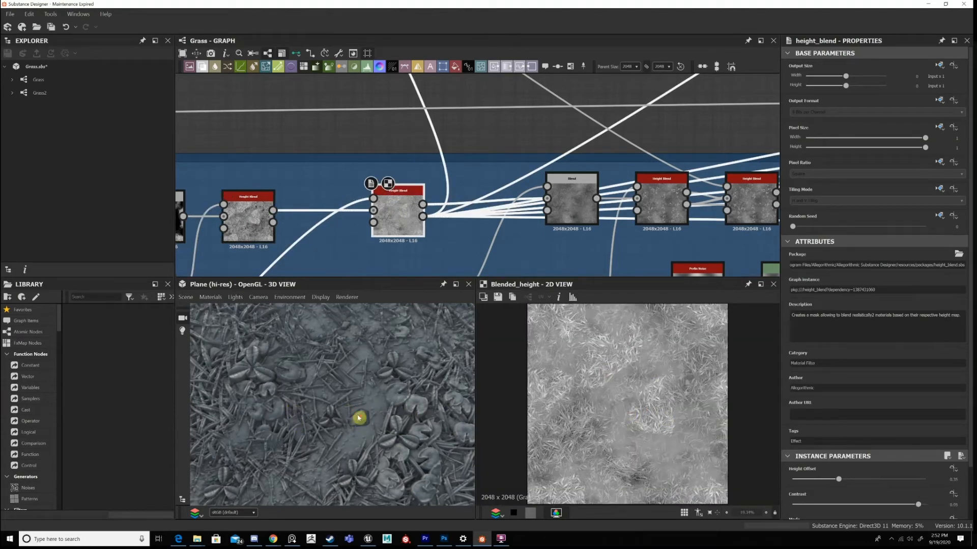
Examine the 3D plane from several angles and distances, checking how grass, leaves and stones sit in the dirt.
left_click_drag(358, 418, 368, 441)
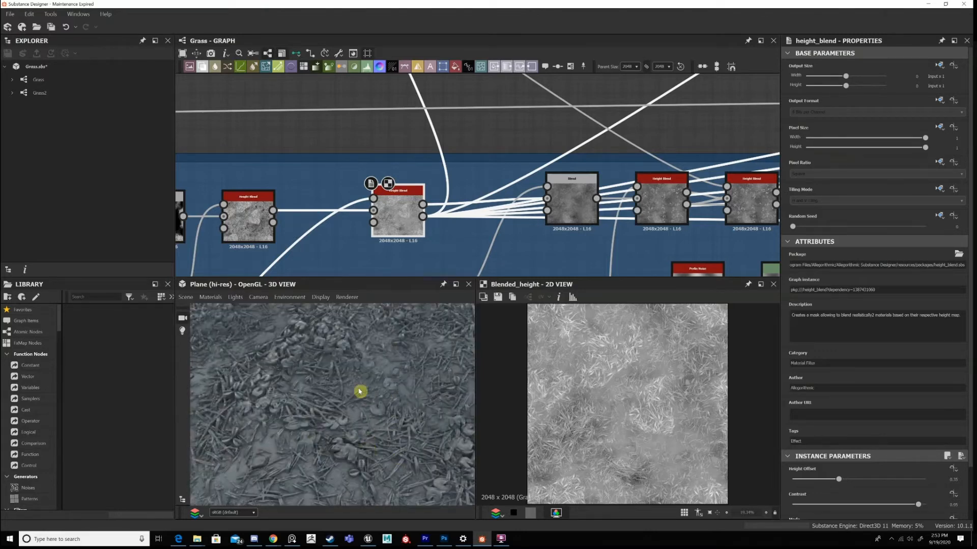
scroll(359, 392, "down", 5)
left_click_drag(381, 391, 383, 403)
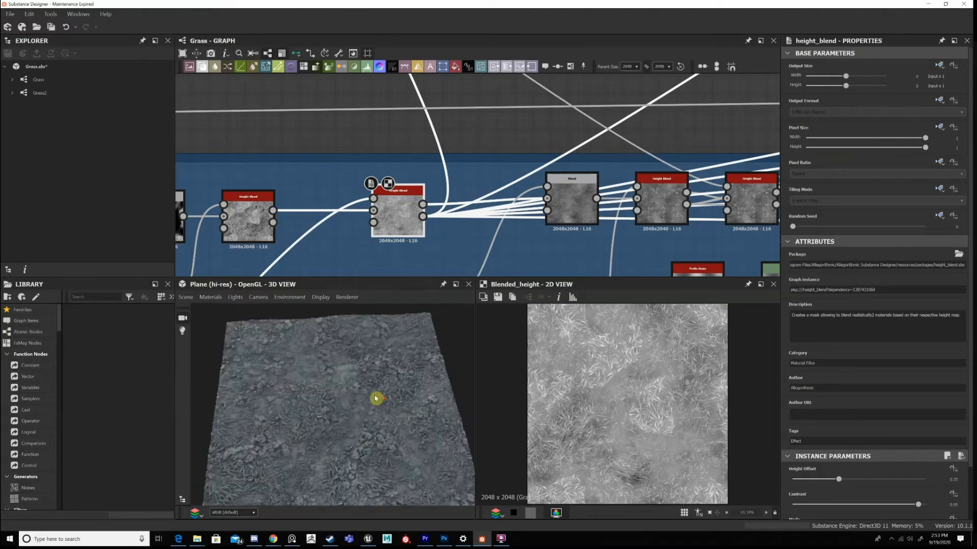
right_click_drag(376, 399, 481, 240)
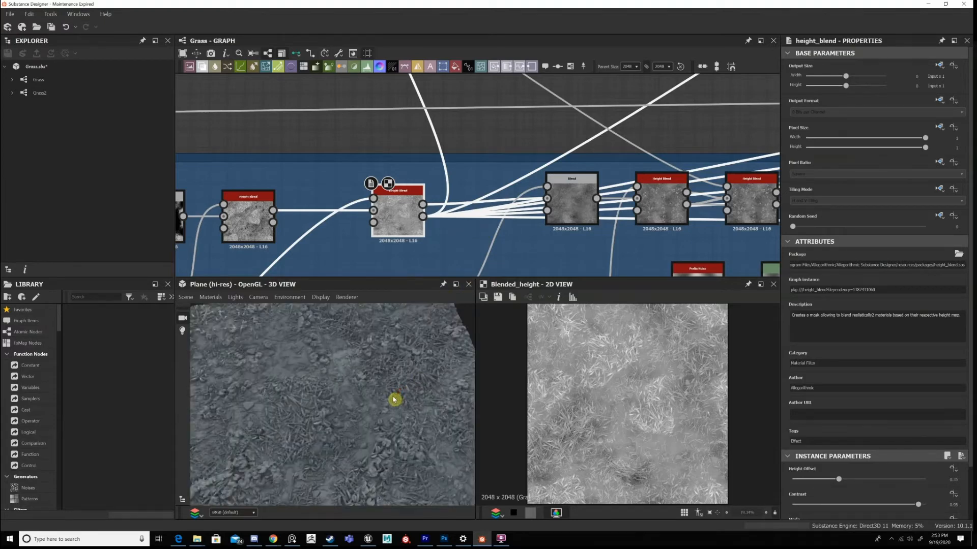
scroll(395, 399, "up", 3)
scroll(323, 406, "down", 6)
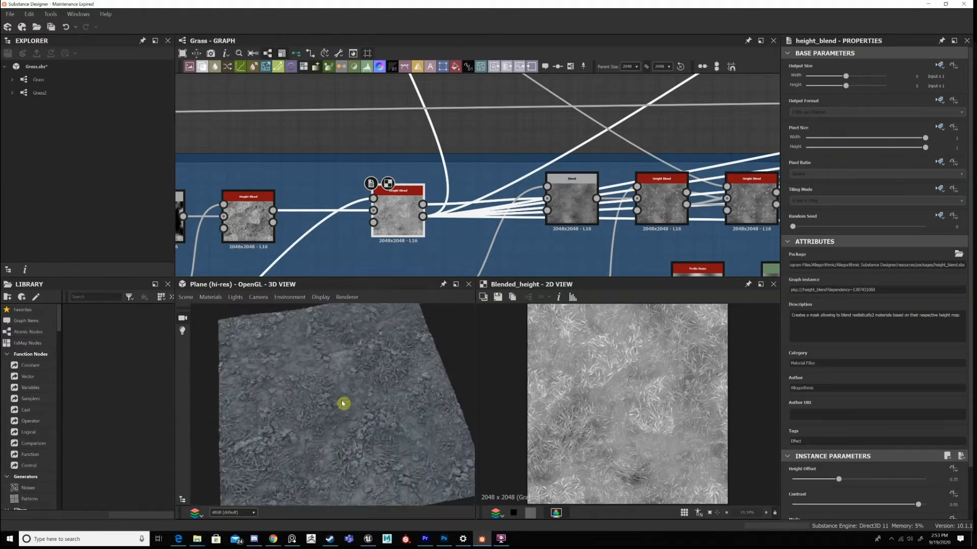
scroll(327, 443, "up", 5)
scroll(394, 429, "down", 3)
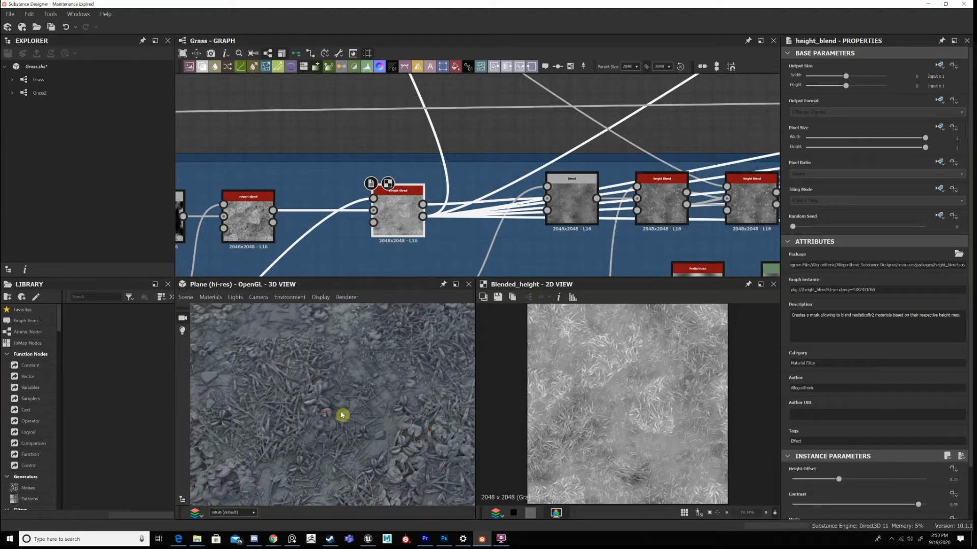
scroll(342, 415, "up", 3)
scroll(345, 416, "down", 2)
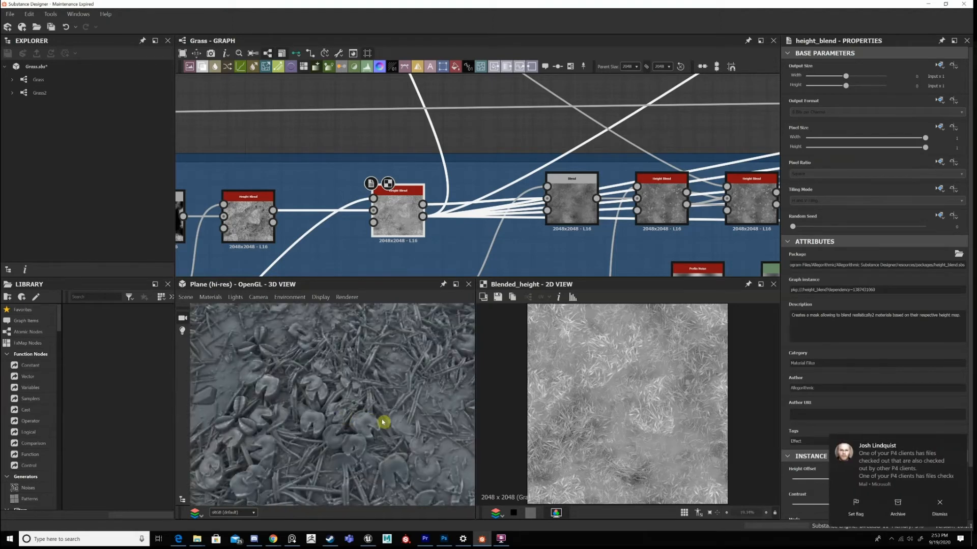
scroll(382, 420, "down", 3)
Review the dirt-fed Height Blend's instance parameters, including Height Offset, Contrast, Mode and Opacity.
scroll(529, 215, "down", 4)
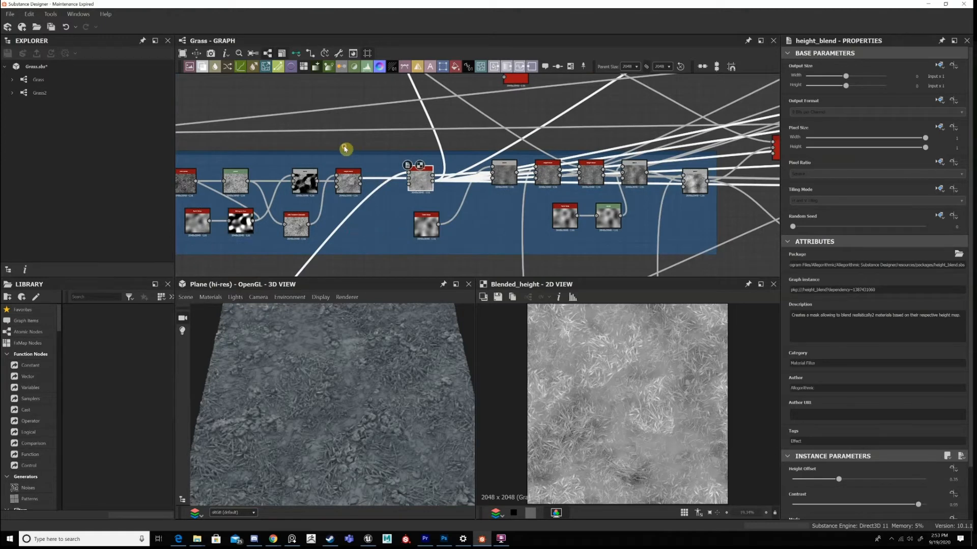
scroll(505, 205, "up", 3)
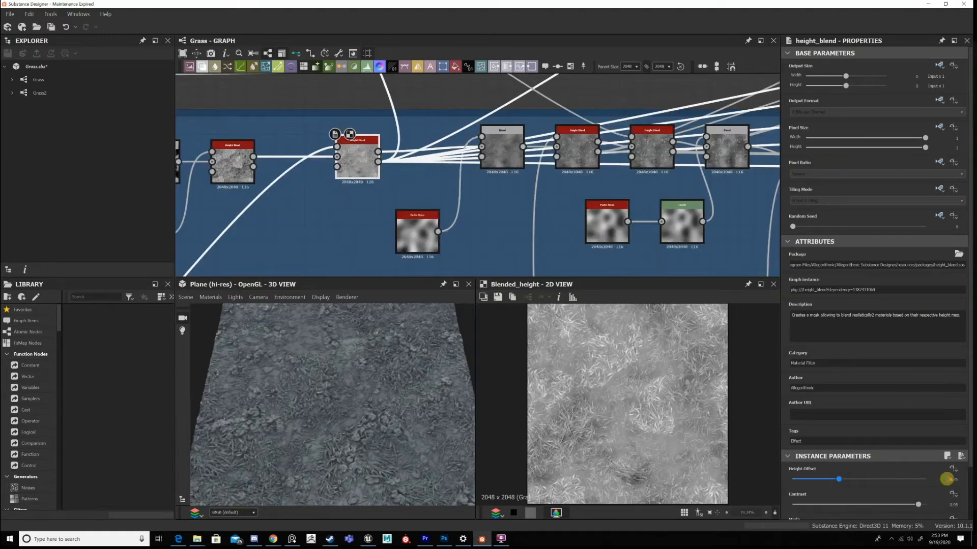
scroll(947, 479, "down", 1)
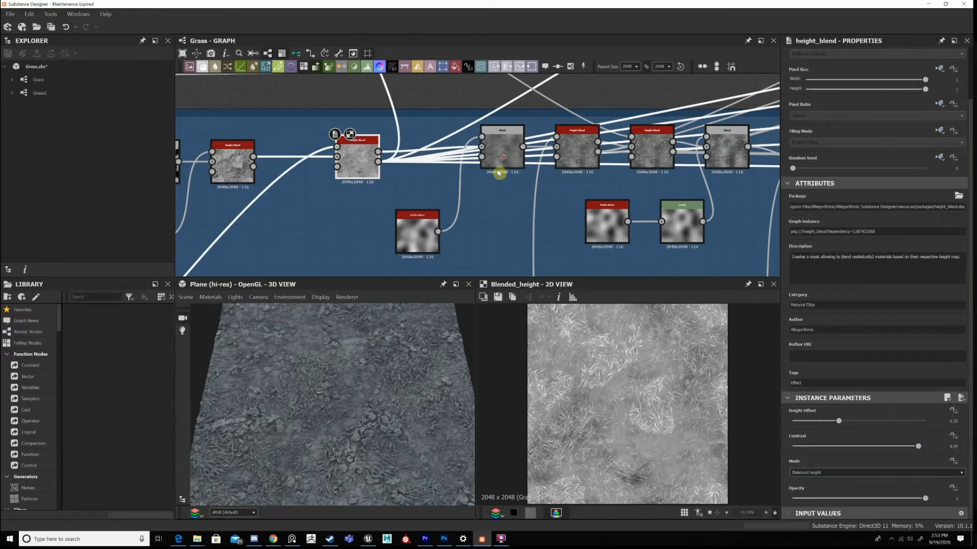
Show the Perlin-noise Blend in 2D and shift it and the dirt-fed Height Blend slightly back along the Main Graph.
double_click(494, 155)
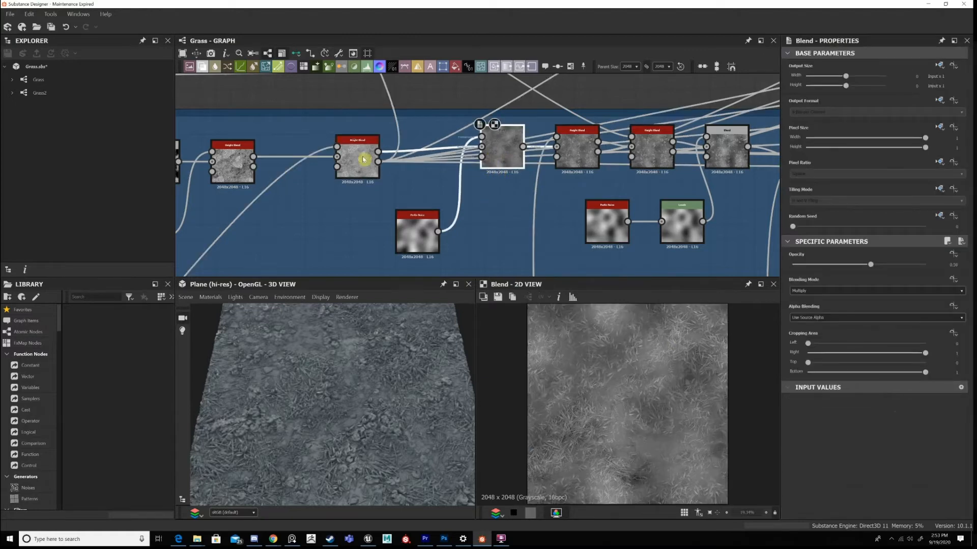
key("Left")
key("Down")
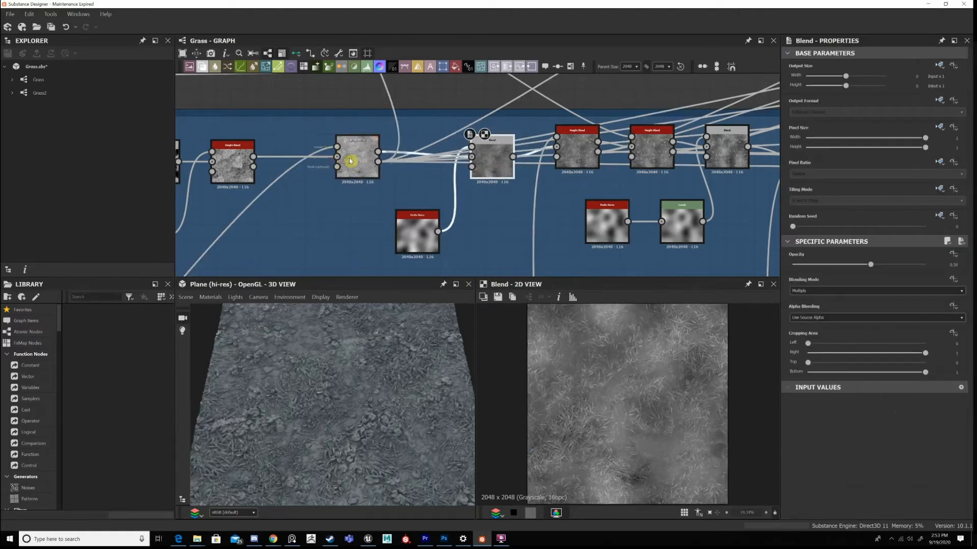
left_click_drag(350, 161, 320, 146)
middle_click_drag(350, 160, 350, 164)
key("Down")
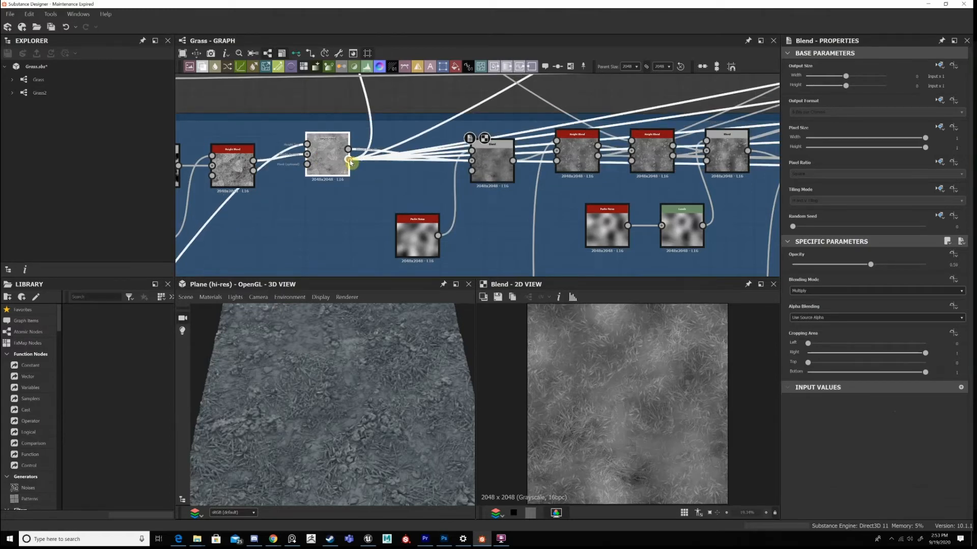
Show the dirt-fed Height Blend's height mask in 2D and examine up close where grass and dirt separate.
left_click(350, 162)
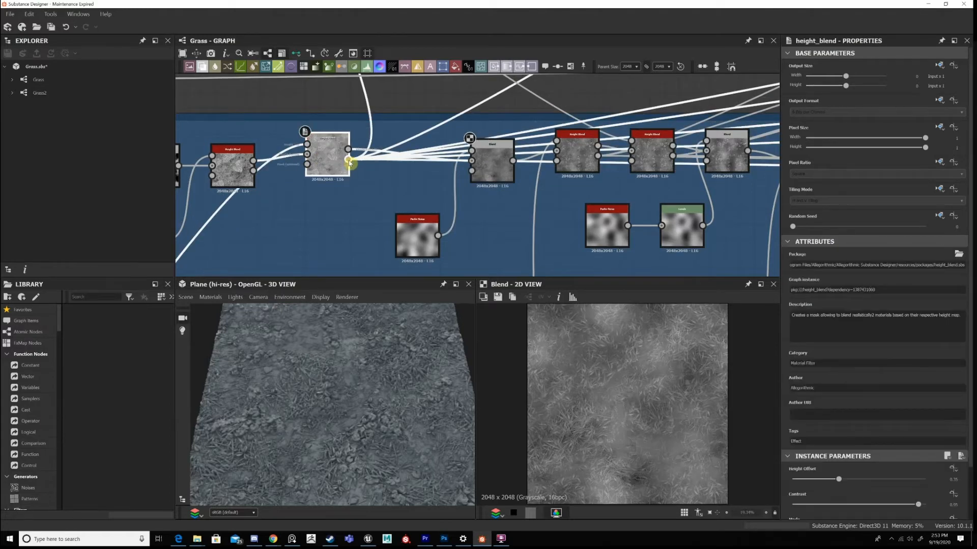
double_click(349, 162)
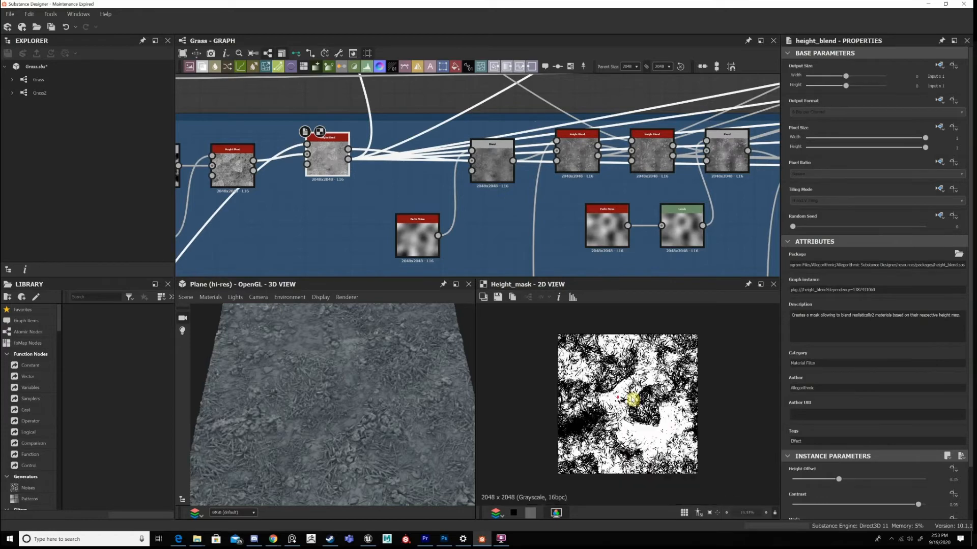
scroll(632, 398, "up", 3)
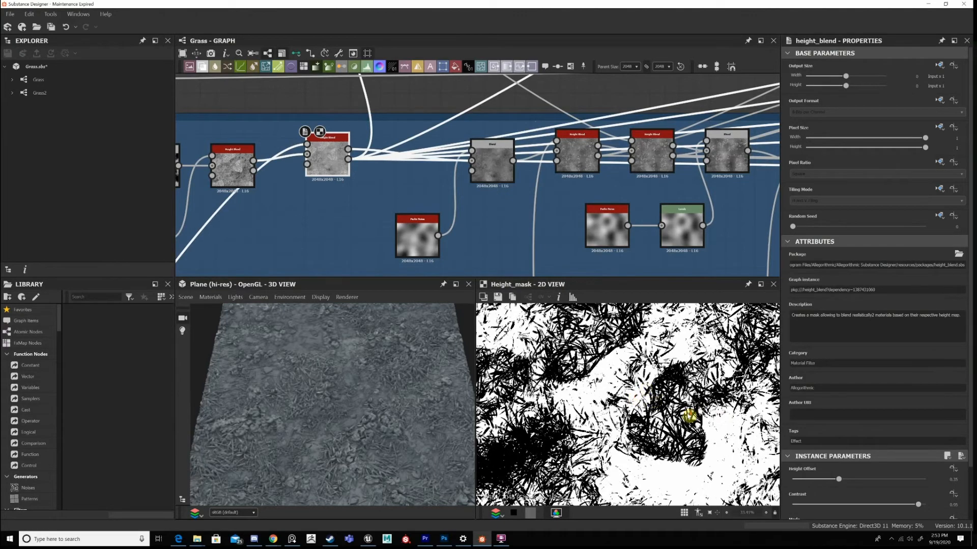
middle_click_drag(689, 416, 706, 421)
scroll(621, 405, "down", 3)
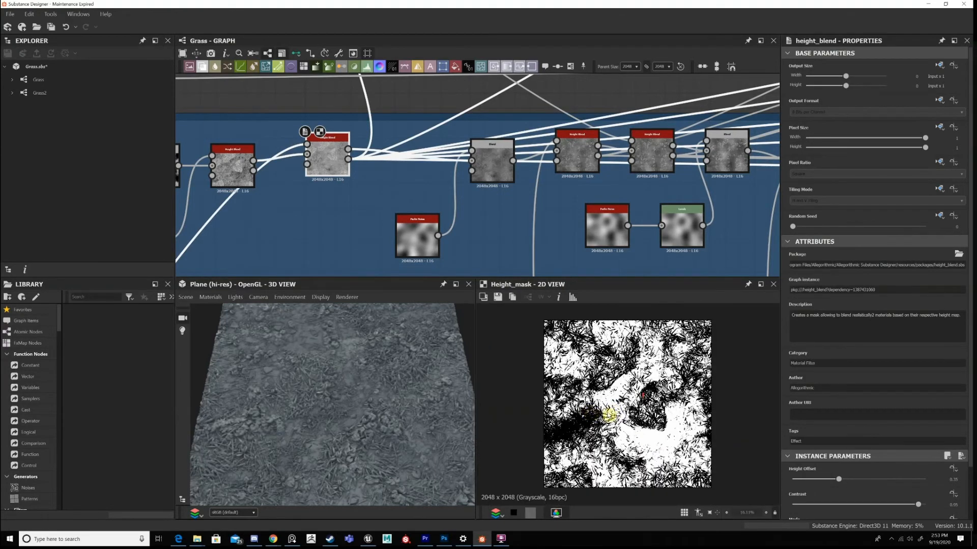
scroll(603, 407, "up", 5)
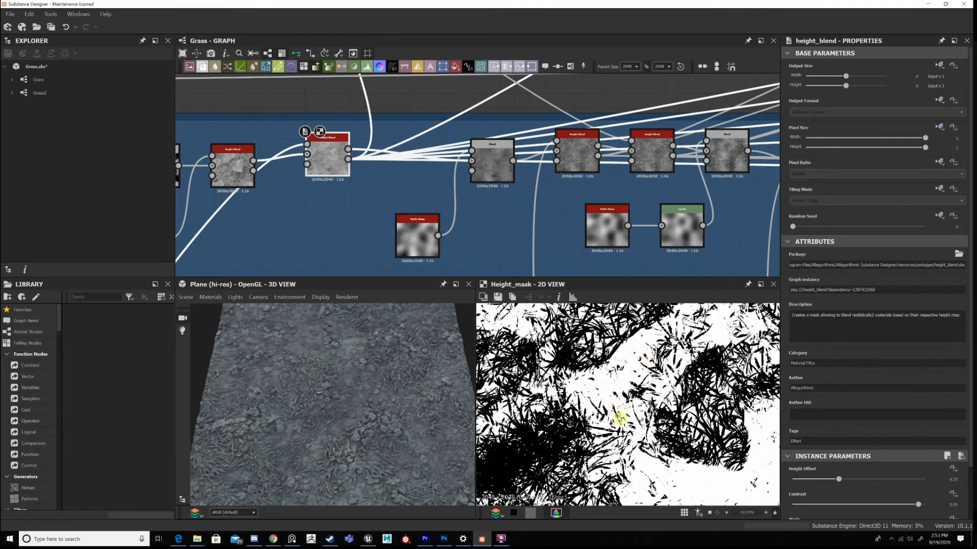
scroll(616, 402, "down", 1)
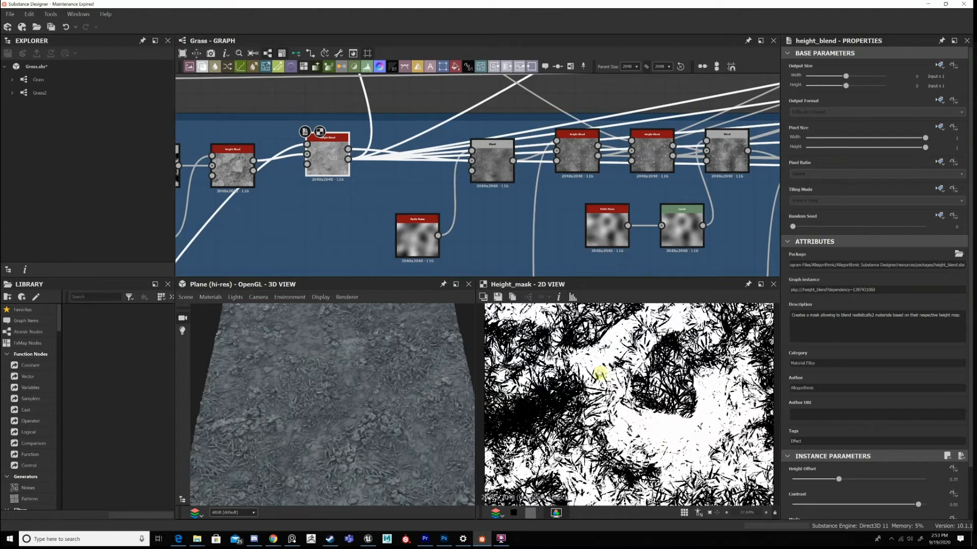
middle_click_drag(600, 374, 629, 390)
scroll(672, 416, "up", 4)
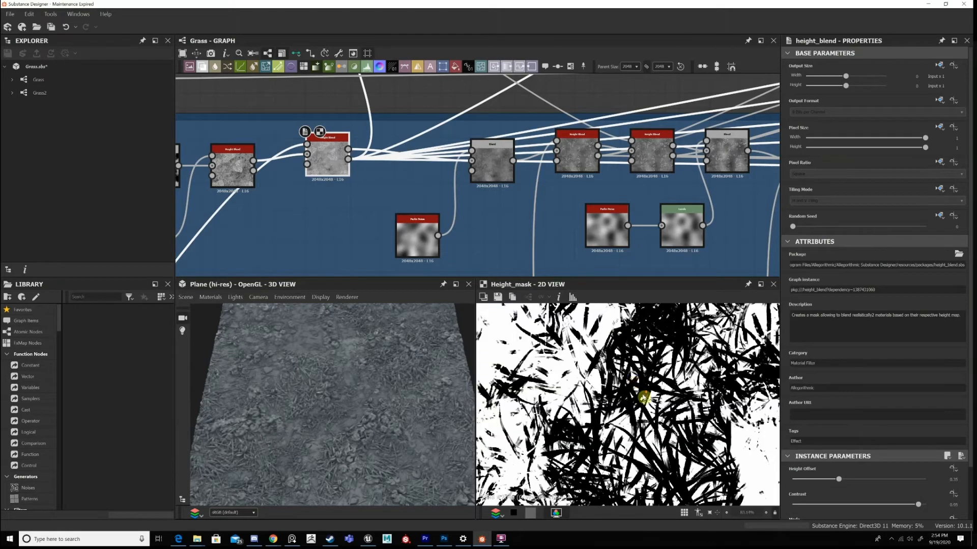
scroll(643, 399, "down", 8)
scroll(644, 404, "up", 2)
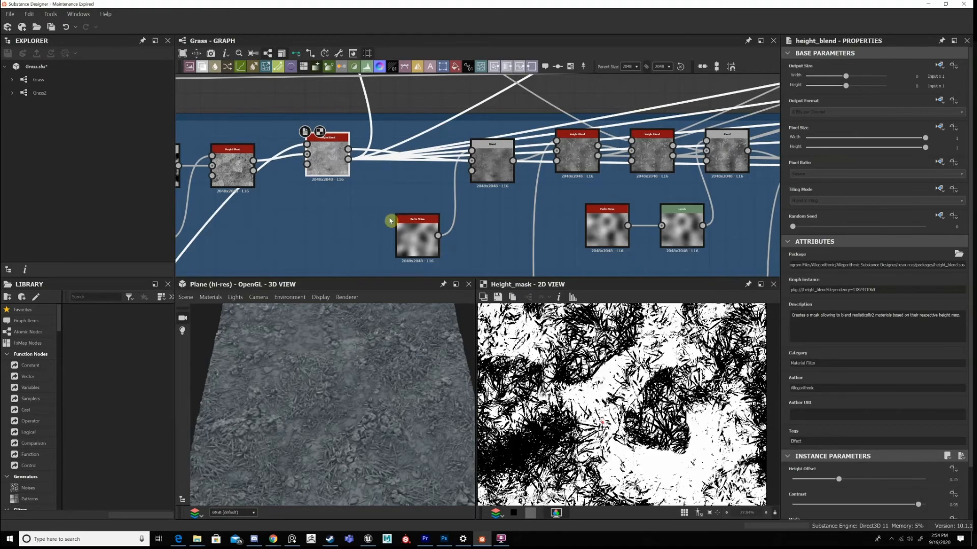
Move the dirt-fed Height Blend a little closer to the following Blend and recheck its height mask at several zoom levels.
double_click(326, 157)
left_click_drag(359, 179, 353, 166)
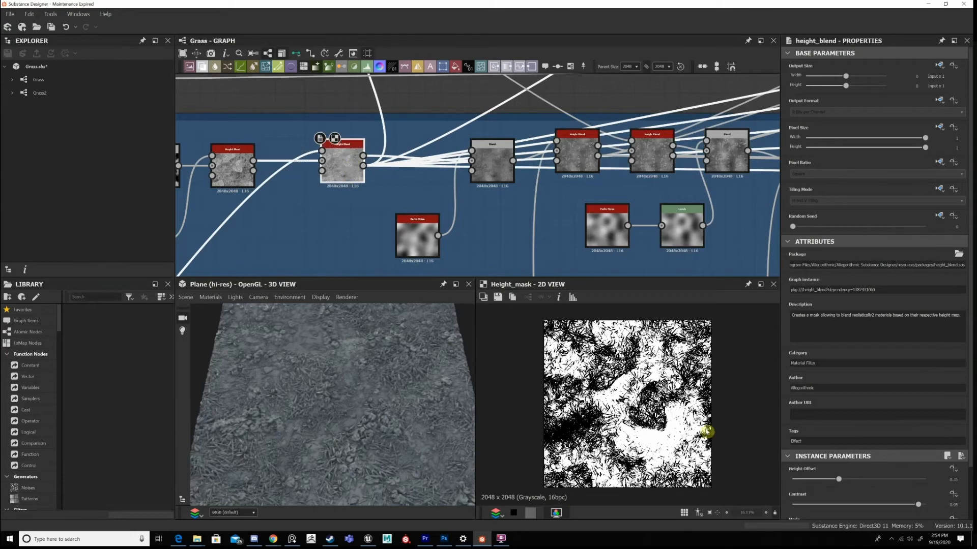
scroll(644, 433, "up", 4)
middle_click_drag(676, 448, 635, 420)
scroll(666, 419, "down", 7)
scroll(665, 414, "up", 4)
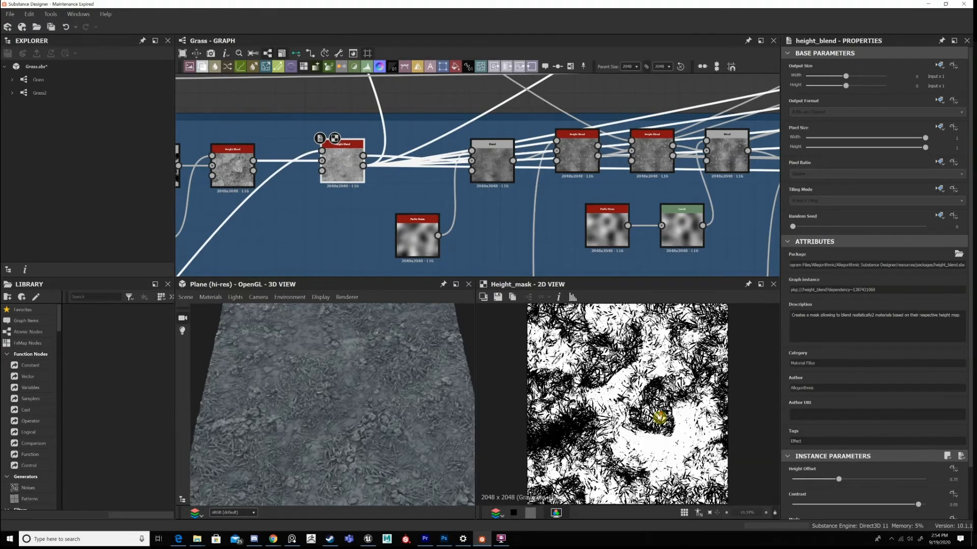
scroll(662, 418, "down", 1)
Move the output node at the far end level with the colour Blend chain and delete the Uniform Color node feeding it.
middle_click_drag(340, 249, 324, 252)
scroll(684, 209, "down", 5)
middle_click_drag(562, 209, 244, 262)
middle_click_drag(715, 96, 532, 114)
middle_click_drag(422, 275, 376, 179)
middle_click_drag(703, 105, 591, 186)
middle_click_drag(397, 203, 650, 202)
middle_click_drag(438, 190, 686, 137)
scroll(445, 175, "down", 5)
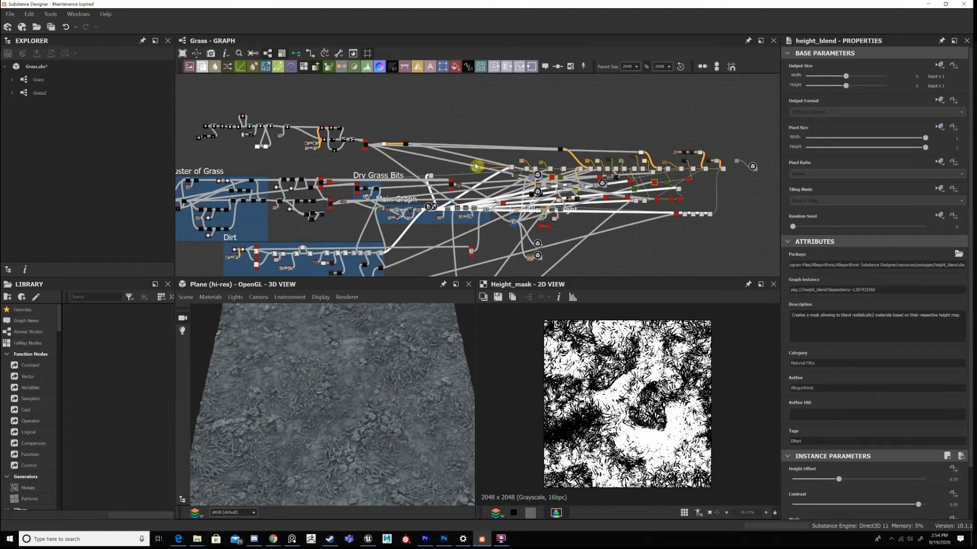
left_click_drag(730, 126, 456, 138)
middle_click_drag(772, 177, 613, 193)
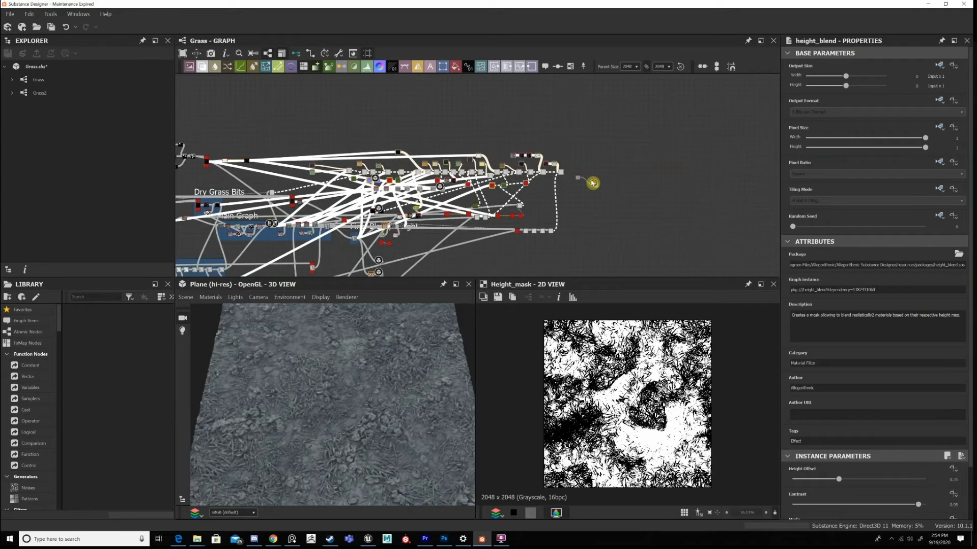
scroll(592, 164, "up", 3)
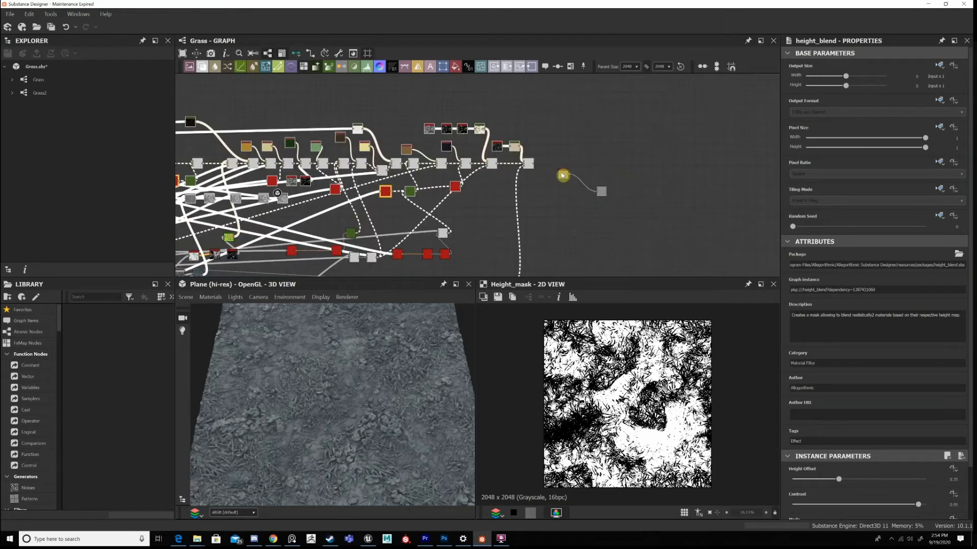
left_click_drag(601, 191, 572, 165)
left_click(563, 175)
key("Delete")
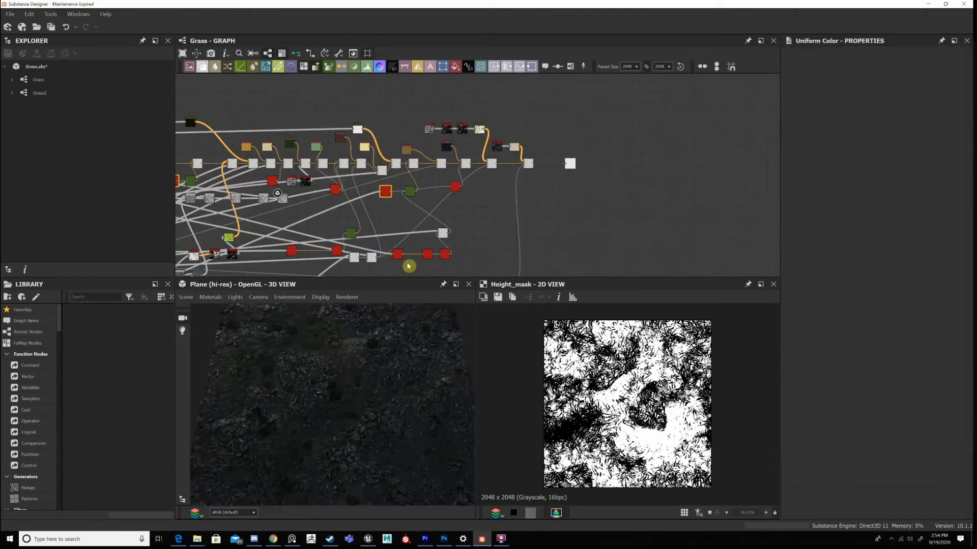
Return to the Main Graph, show the Blend that multiplies in Perlin noise in 2D, and review its opacity and blending mode.
middle_click_drag(567, 162, 956, 123)
mouse_move(411, 157)
middle_mouse_down()
mouse_move(504, 154)
mouse_move(419, 148)
middle_mouse_up()
scroll(521, 173, "down", 1)
middle_click_drag(585, 167, 473, 153)
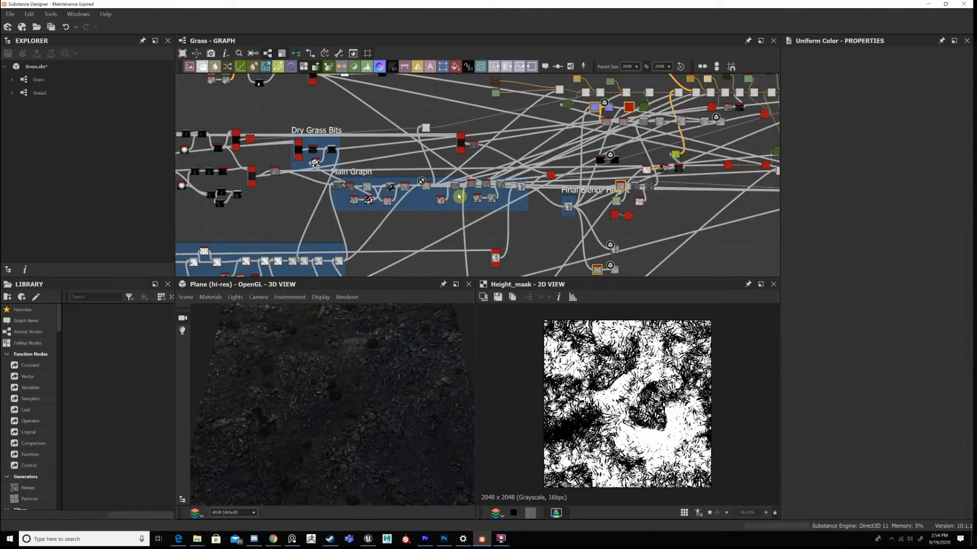
scroll(458, 191, "up", 4)
double_click(432, 149)
scroll(474, 179, "up", 1)
middle_click_drag(474, 180, 582, 167)
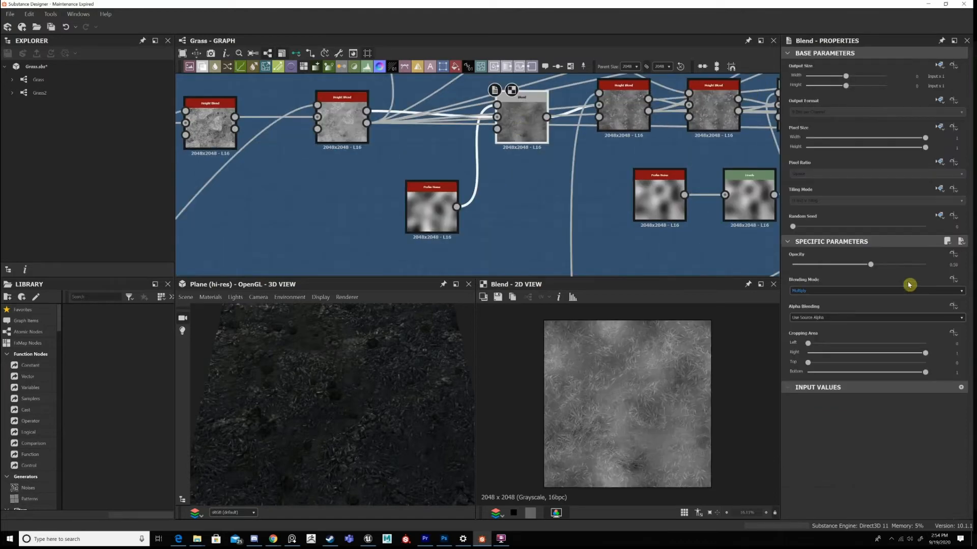
left_click_drag(521, 125, 512, 125)
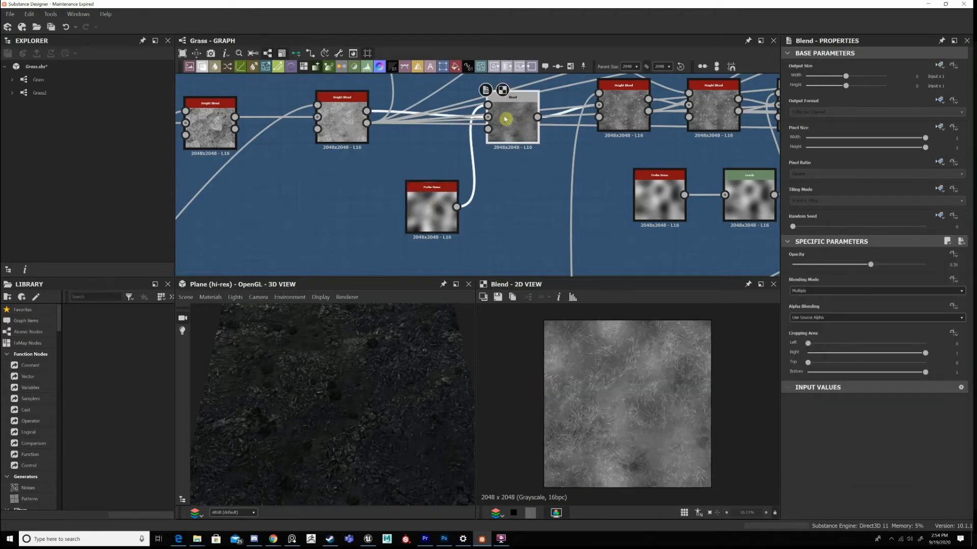
middle_click_drag(634, 95, 635, 185)
left_click_drag(516, 202, 508, 193)
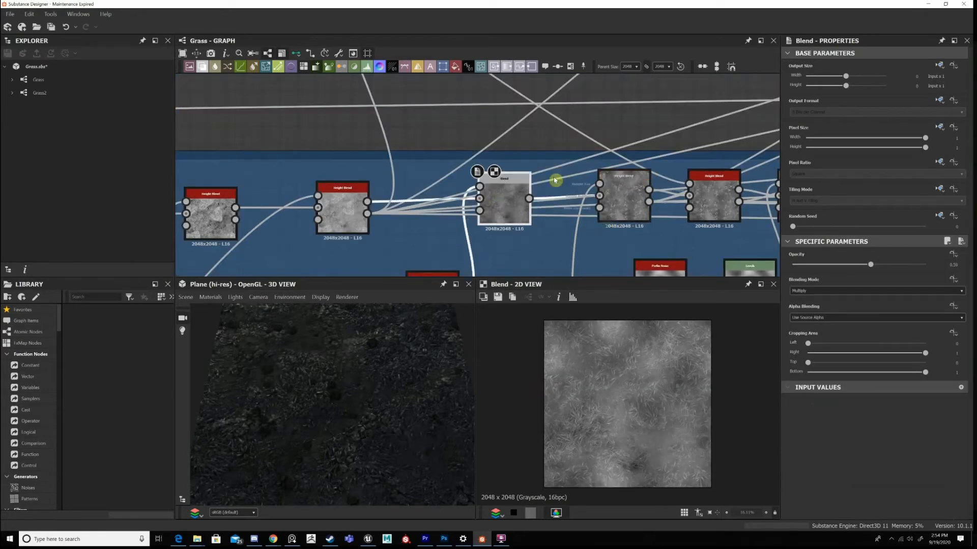
Show the Height Blend after the Perlin-noise Blend in 2D and trace its extra input down to the source network.
middle_click_drag(623, 205, 548, 130)
left_click(548, 129)
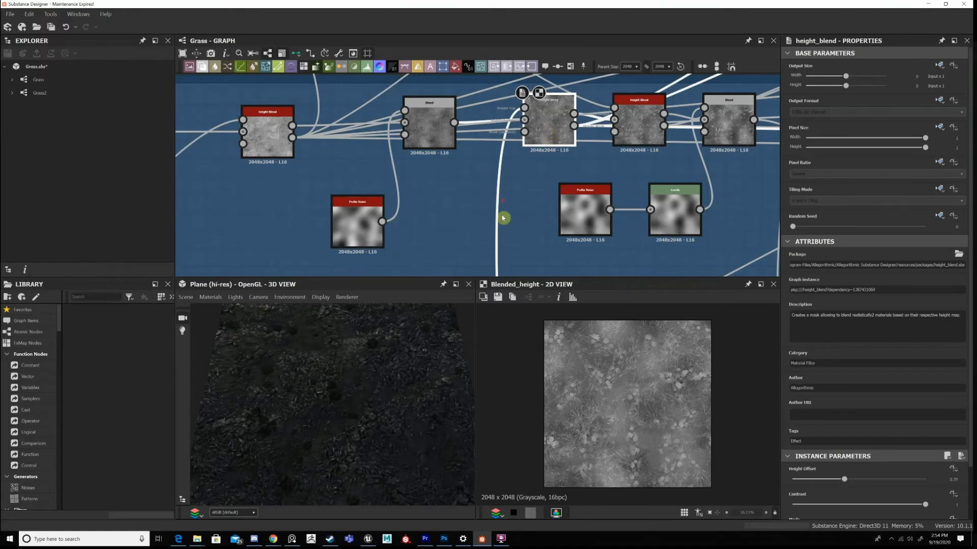
scroll(504, 219, "down", 3)
middle_click_drag(502, 218, 529, 65)
scroll(504, 226, "down", 2)
scroll(540, 224, "down", 1)
middle_click_drag(540, 224, 569, 148)
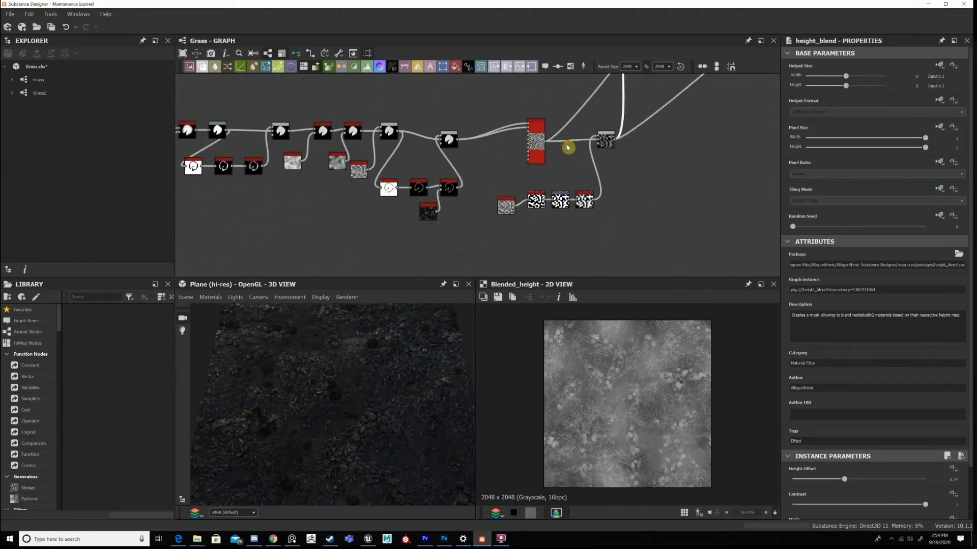
Follow the source network back to its first nodes and show the Splatter Circular in 2D.
scroll(569, 148, "up", 1)
middle_click_drag(362, 206, 549, 163)
middle_click_drag(235, 89, 465, 151)
middle_click_drag(331, 144, 465, 153)
scroll(508, 168, "up", 3)
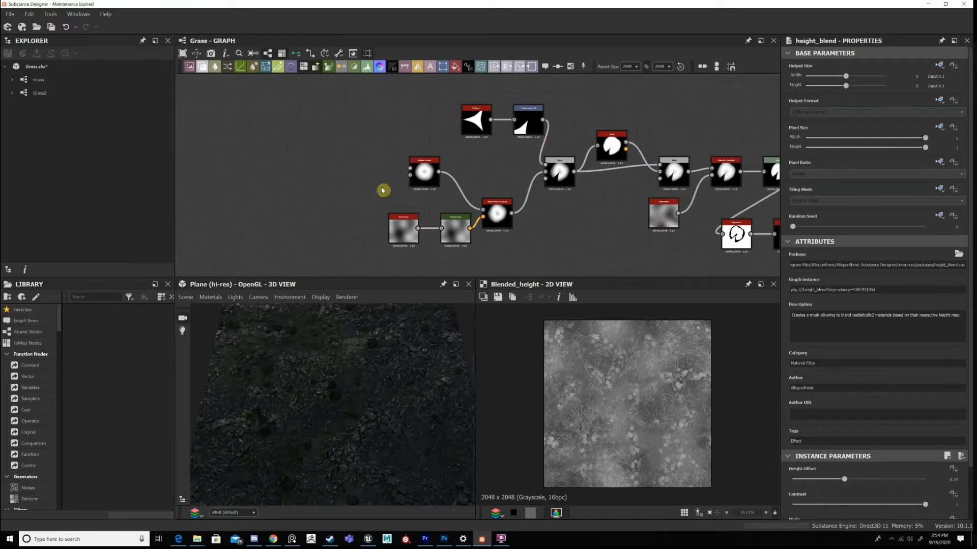
scroll(402, 178, "up", 1)
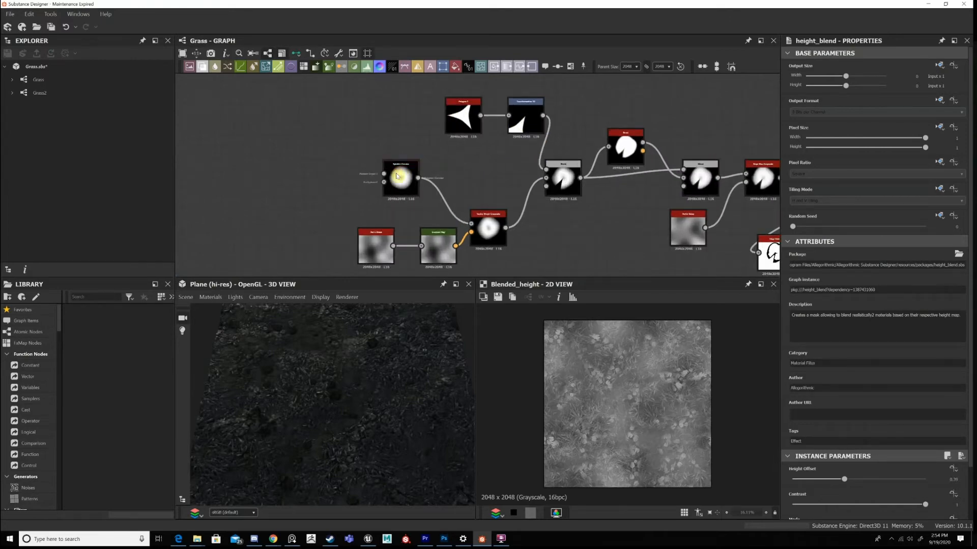
double_click(400, 177)
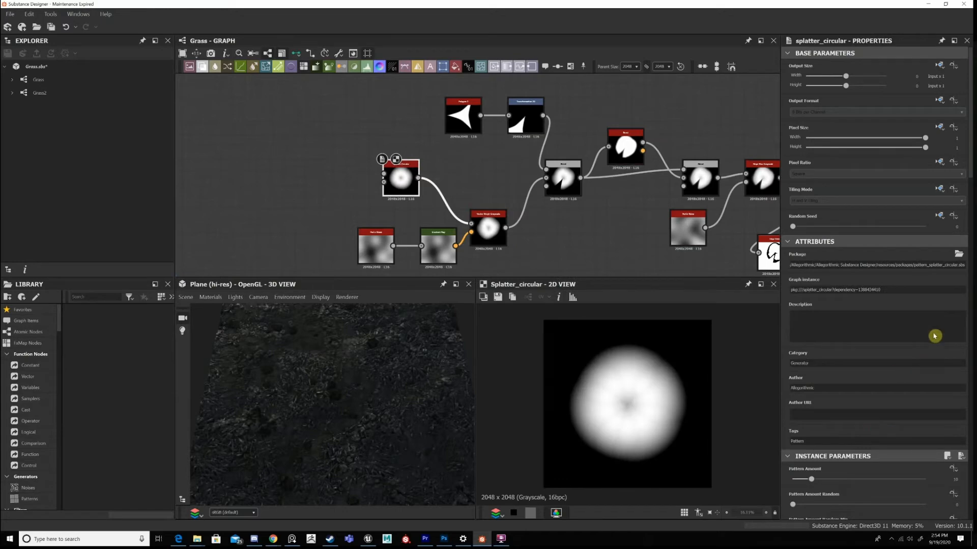
Review the Splatter Circular's pattern amount, ring amount and pattern type, keeping the Paraboloid pattern.
scroll(936, 333, "down", 3)
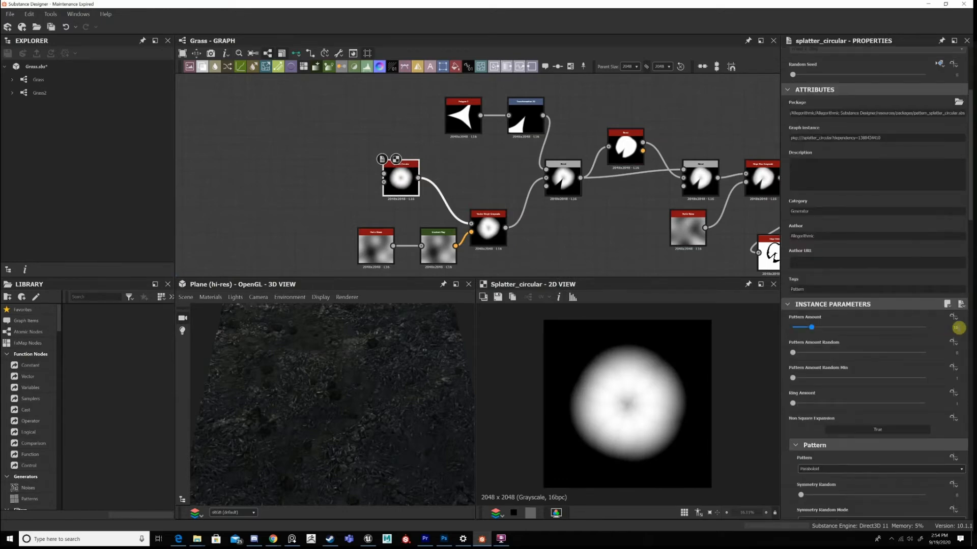
scroll(895, 321, "down", 1)
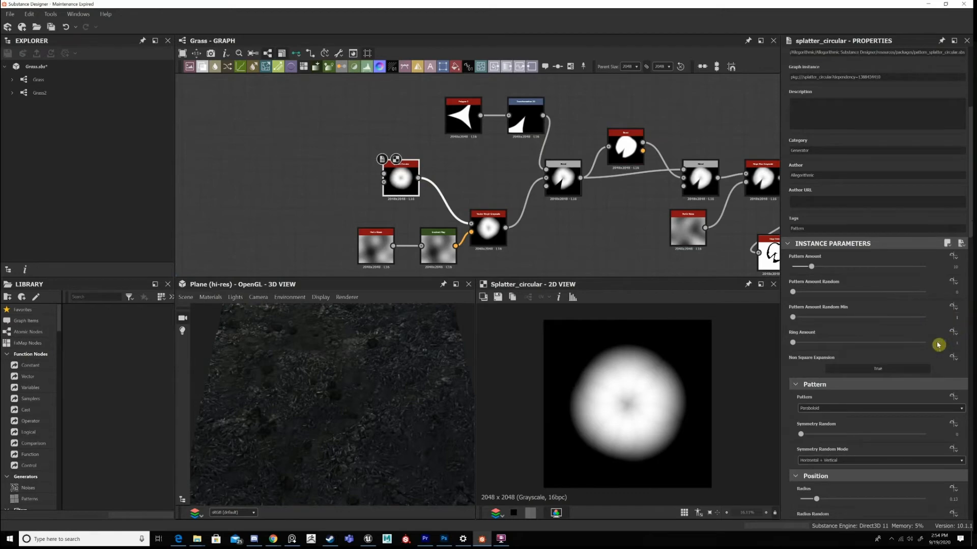
left_click(957, 343)
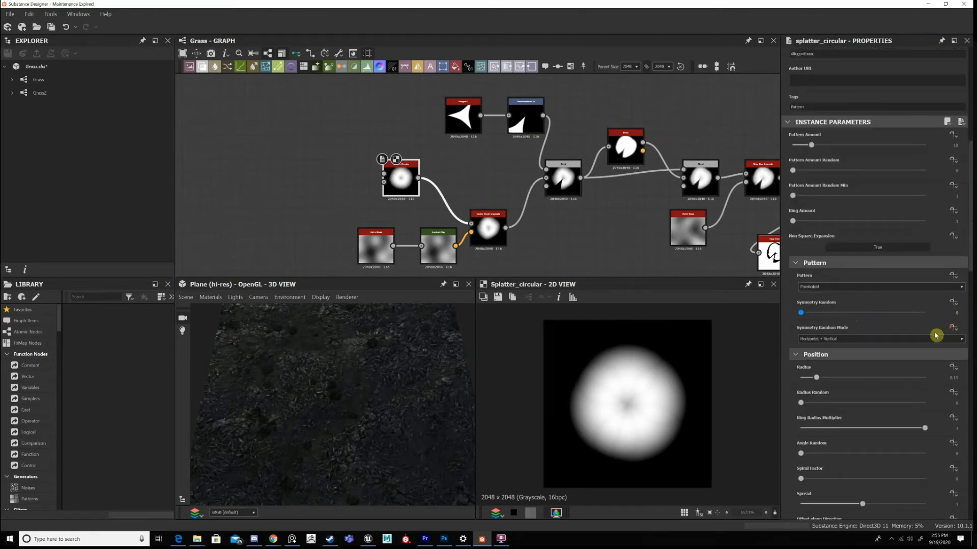
scroll(936, 335, "down", 1)
scroll(832, 202, "down", 2)
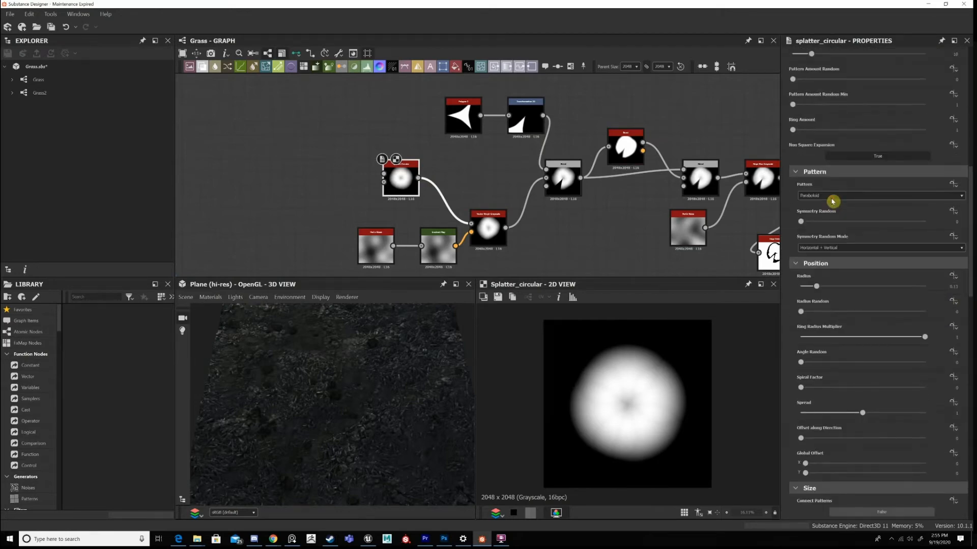
left_click(826, 199)
left_click(824, 309)
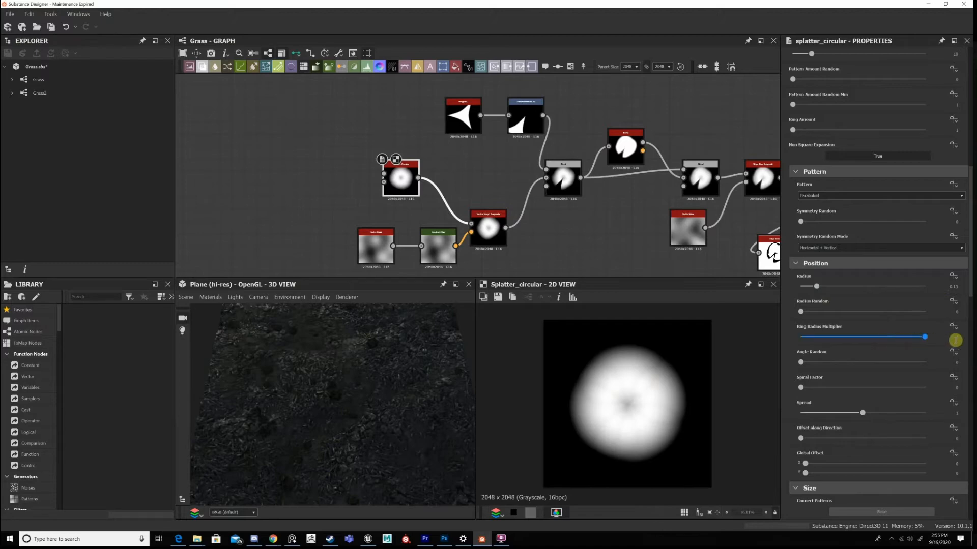
Review the Splatter Circular's Position, Size, Rotation and Color parameters.
scroll(839, 328, "down", 2)
scroll(924, 220, "down", 4)
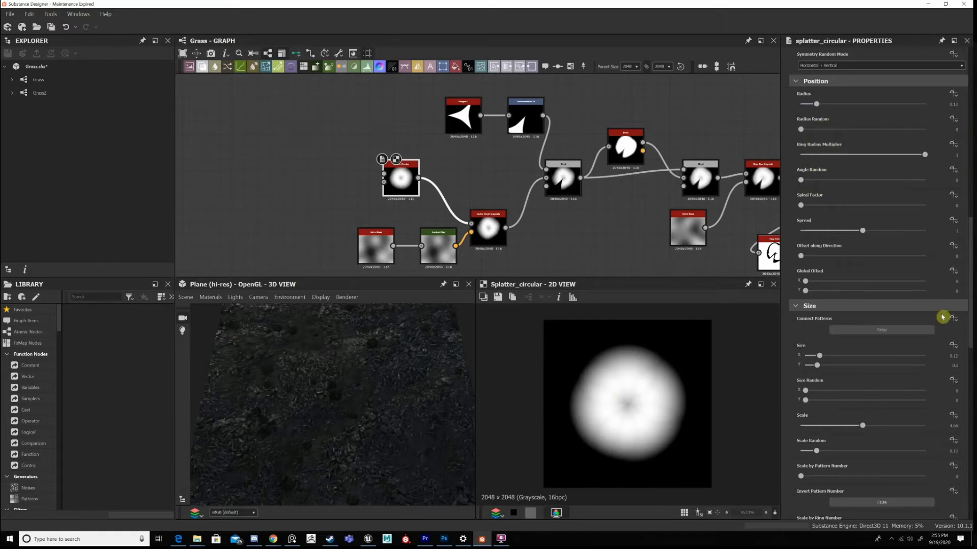
scroll(865, 214, "down", 3)
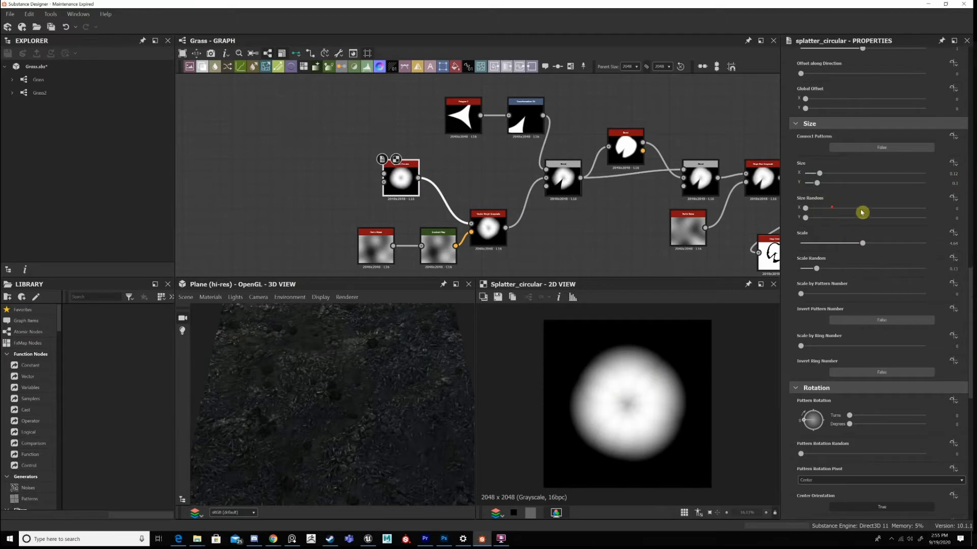
scroll(834, 213, "down", 1)
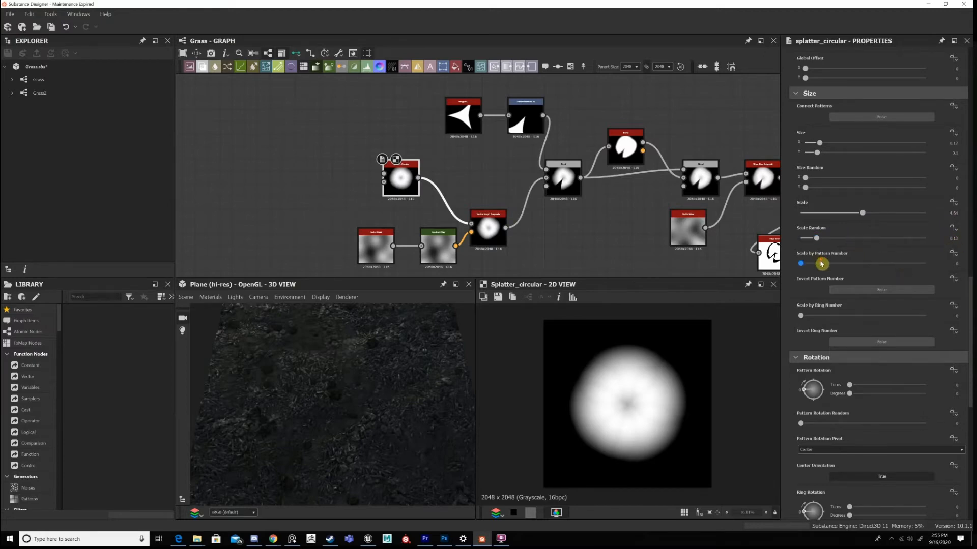
scroll(821, 264, "down", 3)
scroll(844, 267, "down", 6)
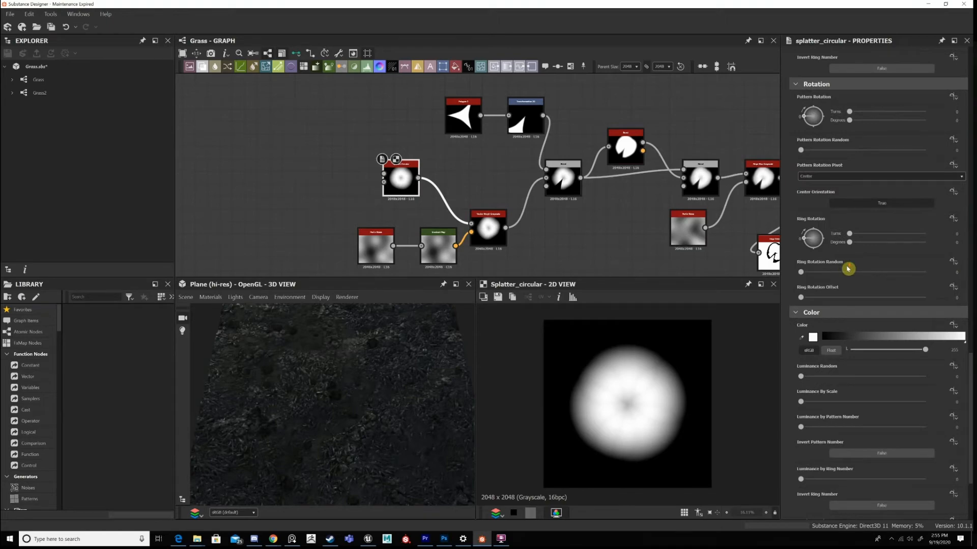
Show the Vector Morph Grayscale in 2D and review its amount and its Perlin Noise and Gradient Map inputs.
scroll(848, 269, "down", 4)
scroll(834, 317, "up", 5)
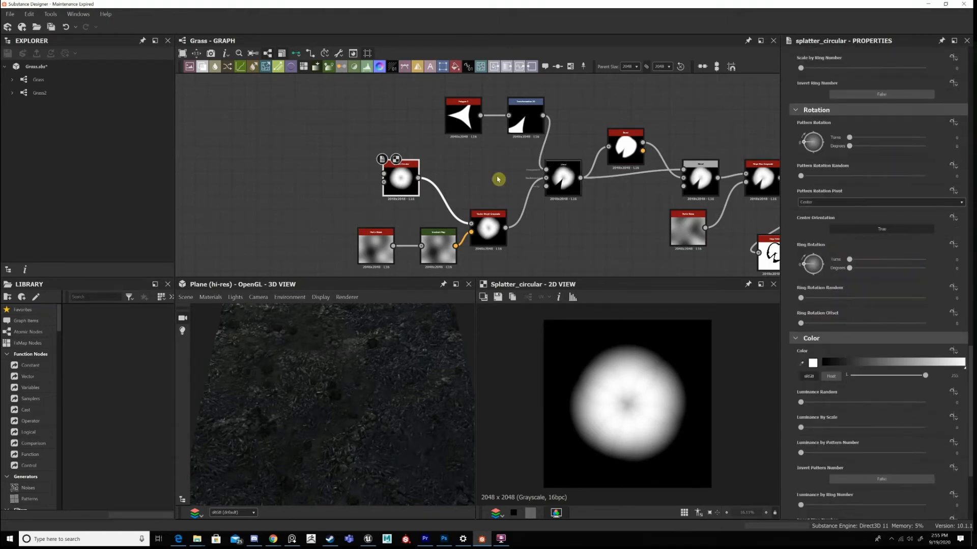
left_click(493, 230)
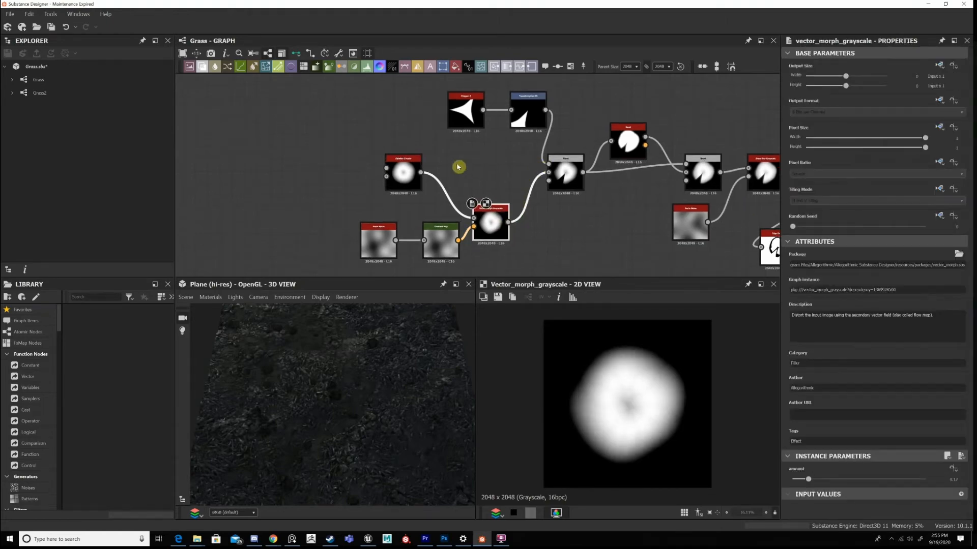
middle_click_drag(460, 167, 519, 140)
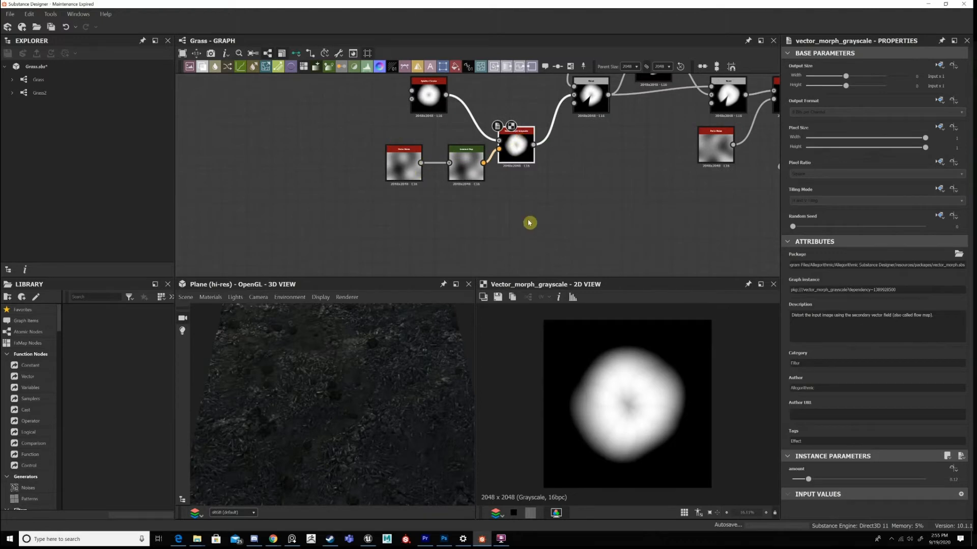
left_click_drag(379, 143, 519, 171)
middle_click_drag(519, 171, 493, 220)
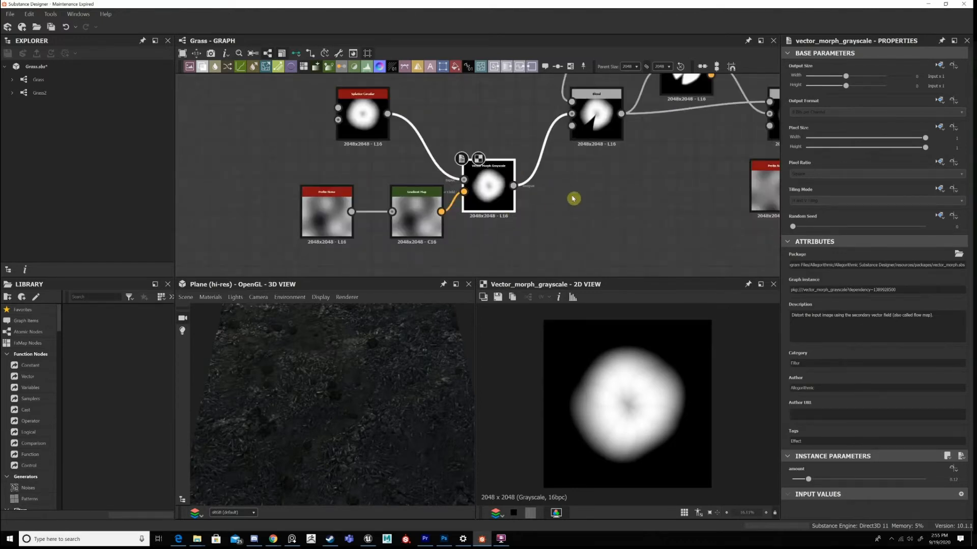
scroll(630, 159, "down", 5)
scroll(622, 148, "up", 8)
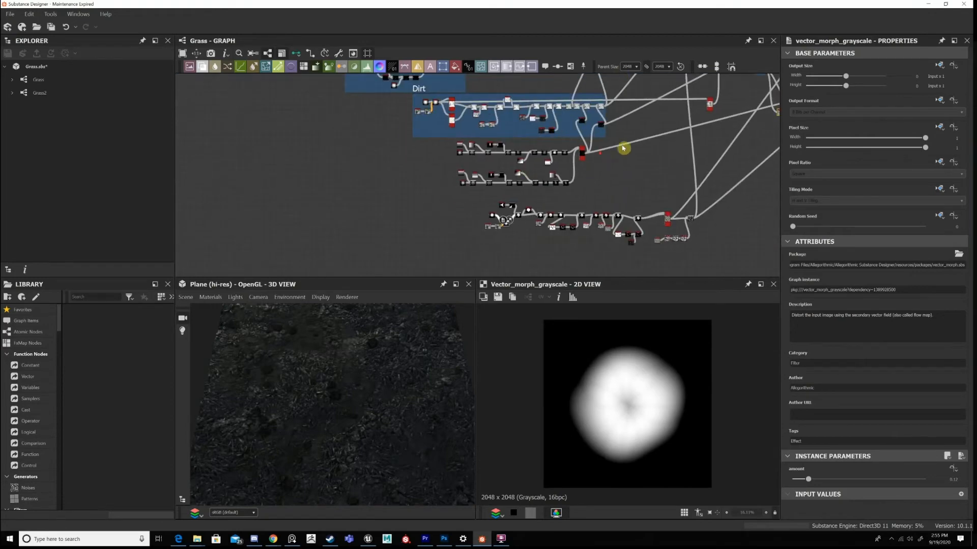
scroll(519, 221, "up", 1)
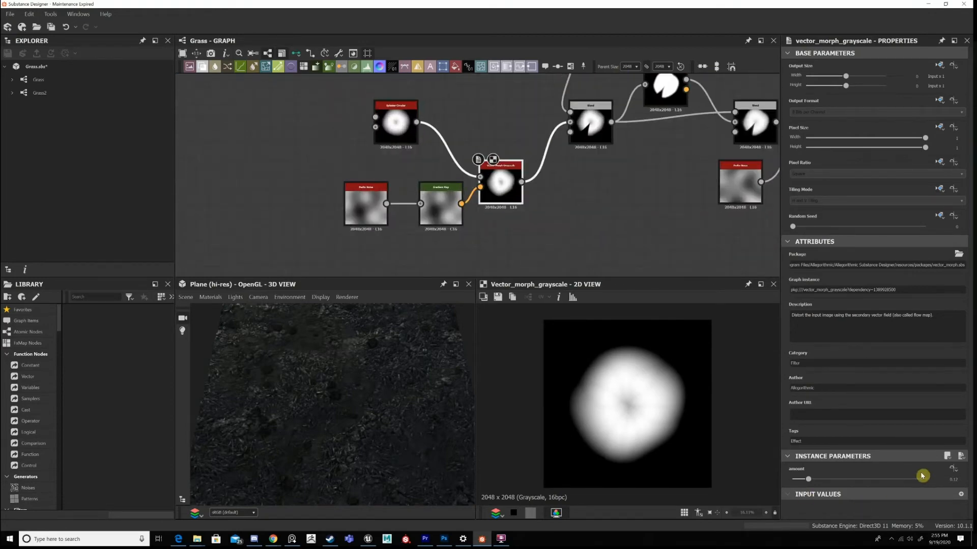
Connect the last Blend of the color chain to the Base Color output and show that output in 2D.
middle_click_drag(478, 229, 386, 312)
left_click_drag(357, 396, 354, 357)
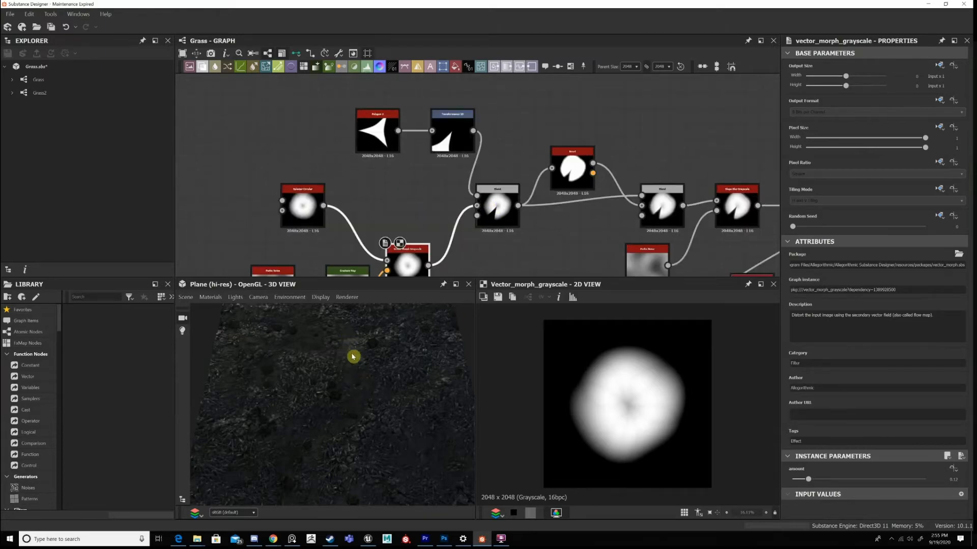
scroll(407, 262, "down", 8)
middle_click_drag(639, 146, 520, 231)
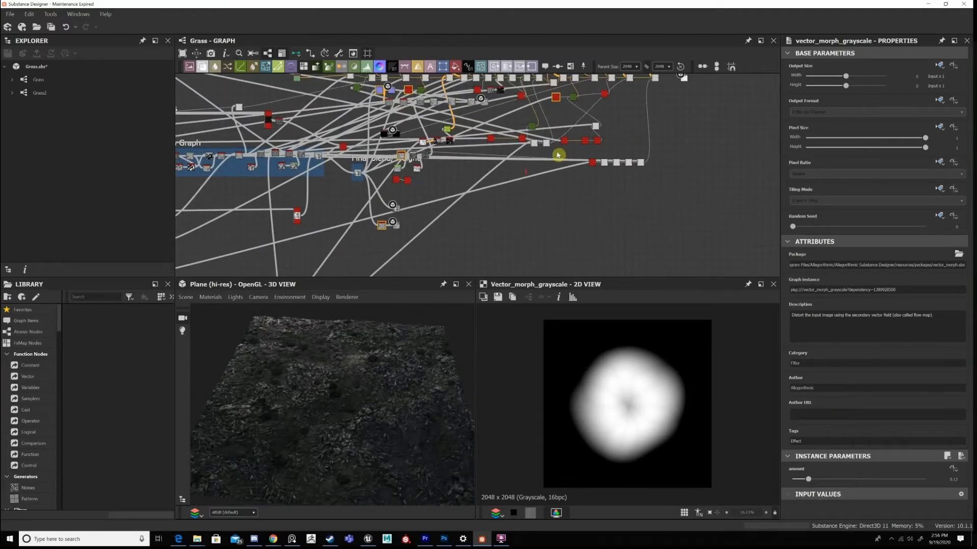
scroll(531, 170, "up", 5)
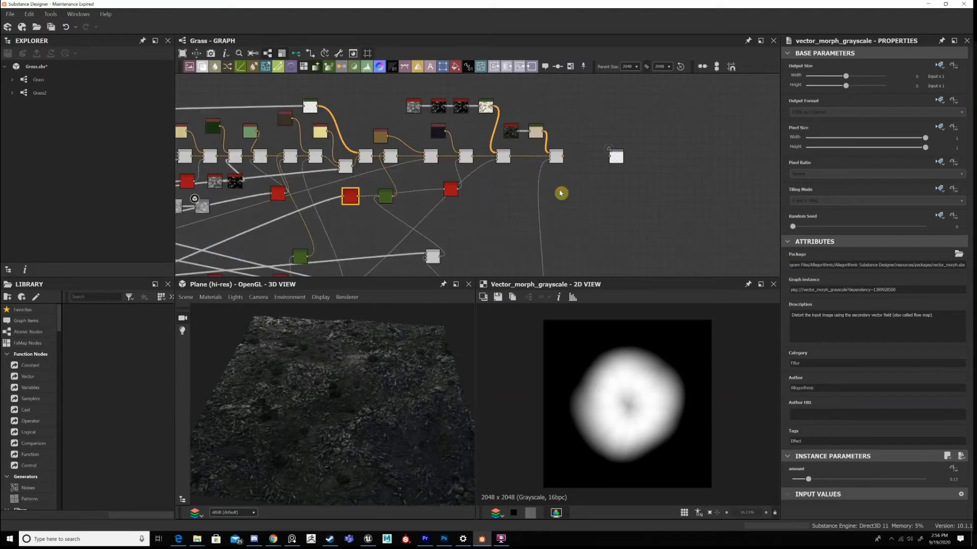
scroll(560, 192, "up", 3)
left_click(560, 193)
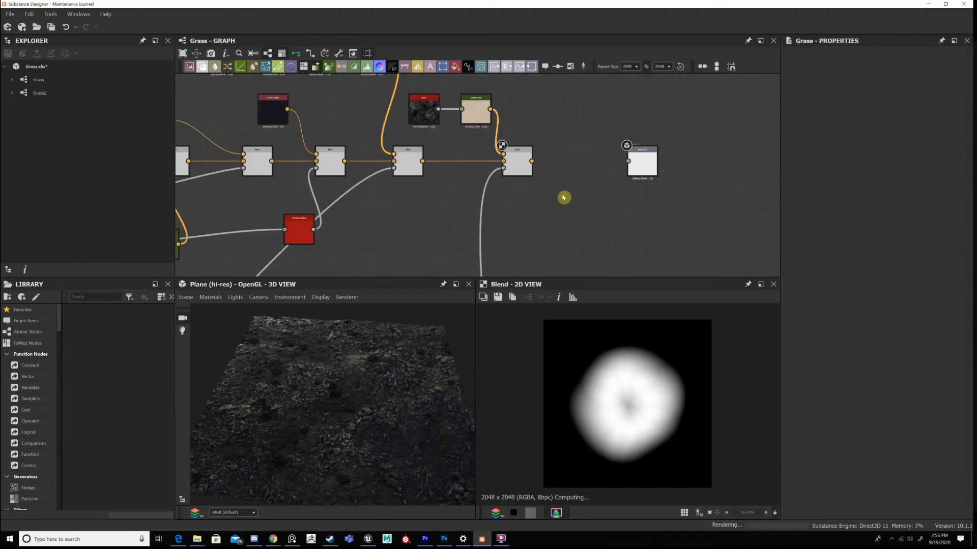
key("space")
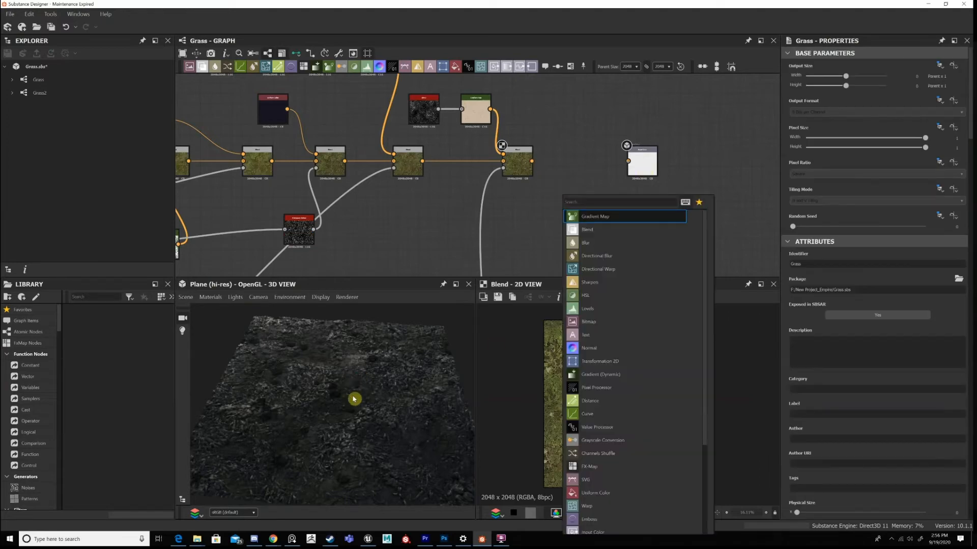
key("Escape")
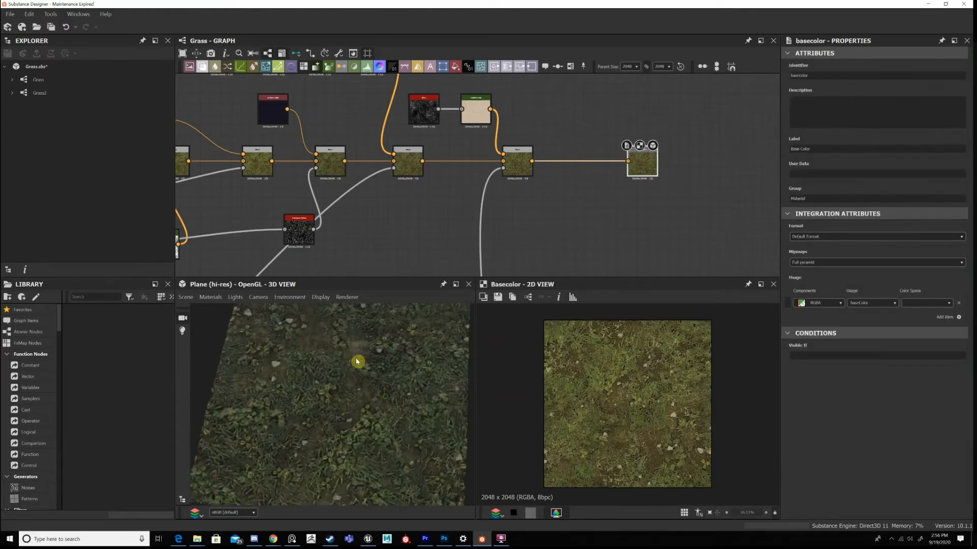
Examine the round, notched leaves on the textured plane up close in the 3D view.
mouse_move(357, 361)
left_mouse_down()
mouse_move(346, 376)
mouse_move(360, 377)
left_mouse_up()
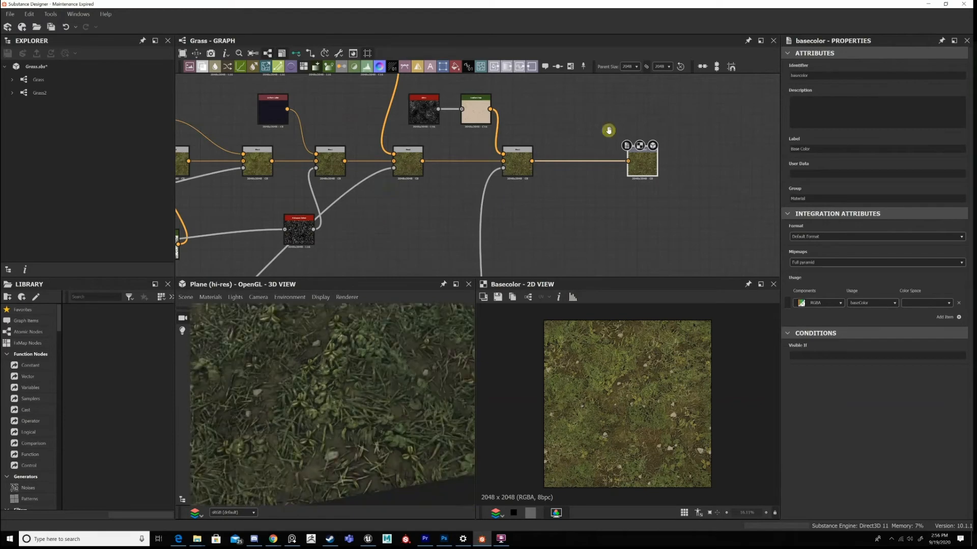
scroll(609, 131, "down", 5)
middle_click_drag(369, 199, 453, 200)
left_click(20, 331)
middle_click_drag(355, 272, 415, 192)
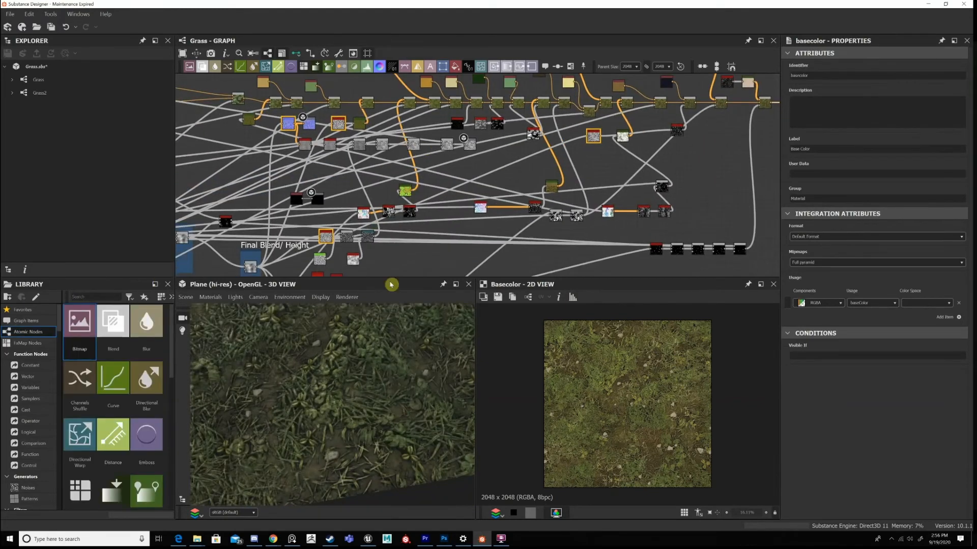
scroll(295, 419, "up", 3)
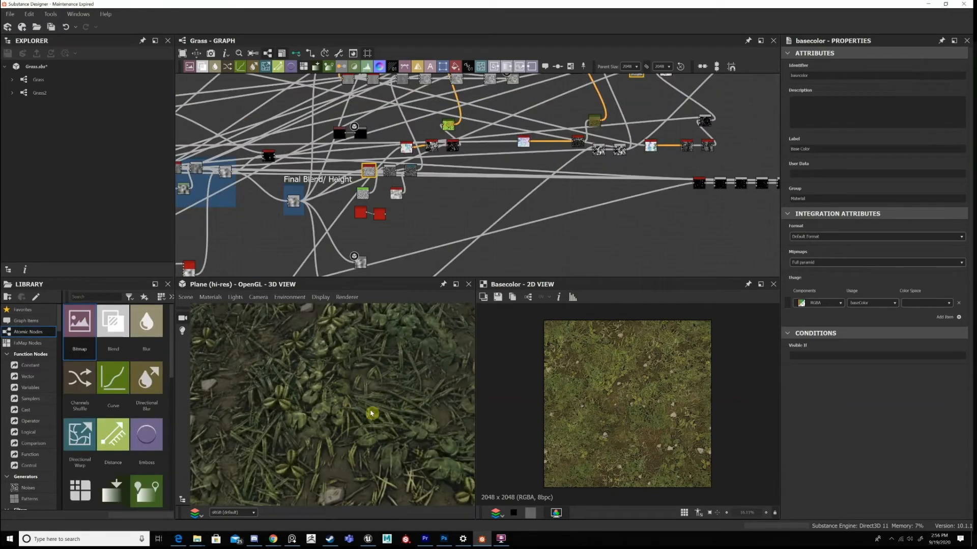
scroll(364, 413, "up", 3)
scroll(299, 387, "up", 2)
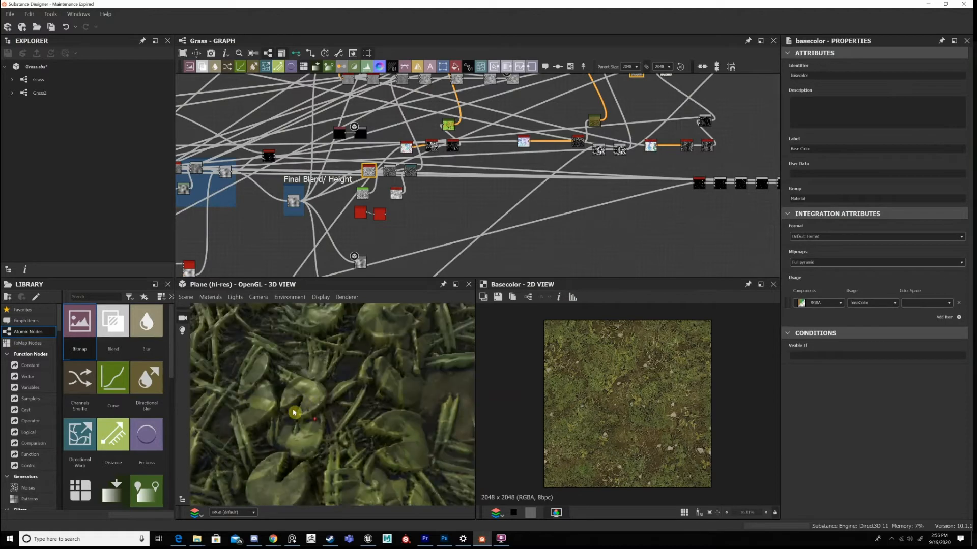
scroll(363, 410, "down", 2)
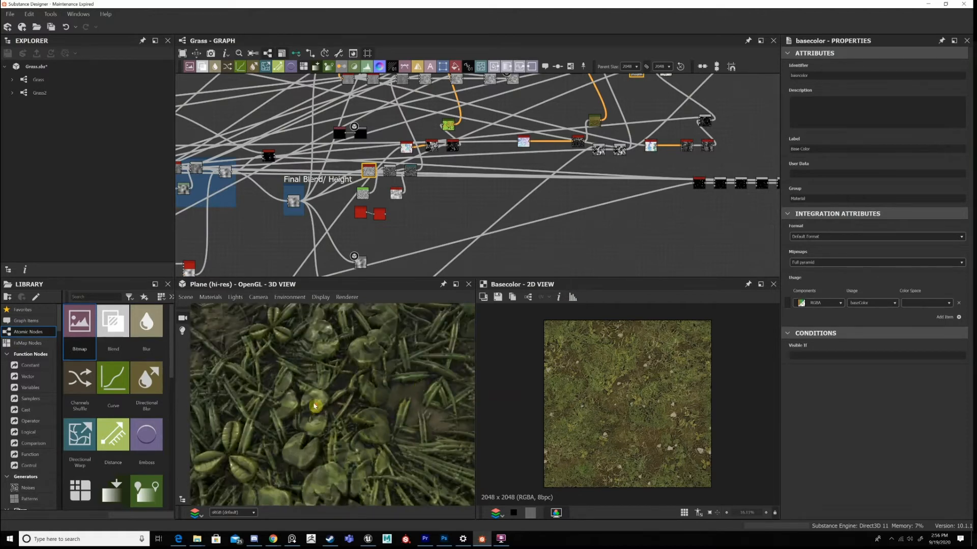
scroll(316, 406, "down", 2)
scroll(366, 386, "up", 5)
scroll(465, 190, "down", 2)
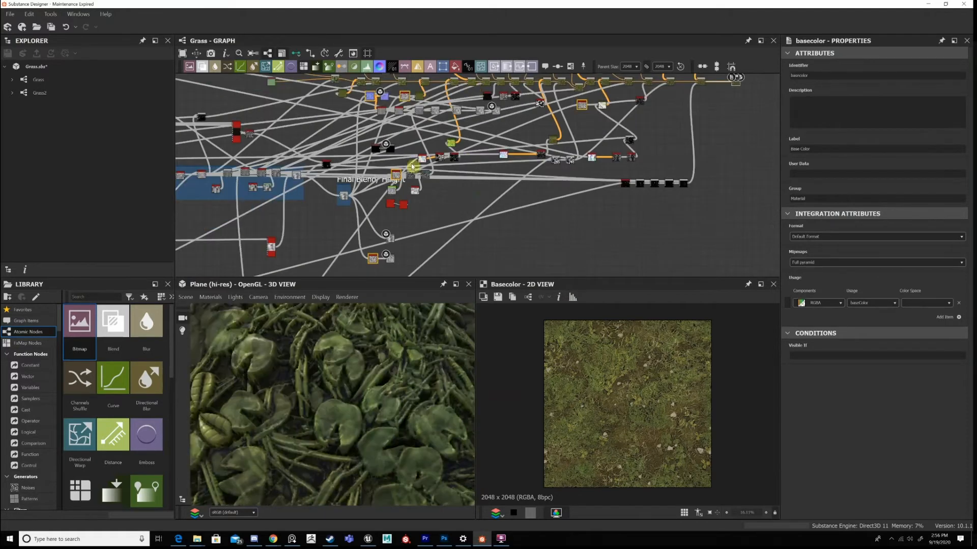
Return to the notched leaf's source network and show the Subtract Blend in 2D, tracing its Transformation 2D input.
middle_click_drag(372, 254, 730, 54)
scroll(493, 158, "up", 2)
scroll(358, 128, "up", 4)
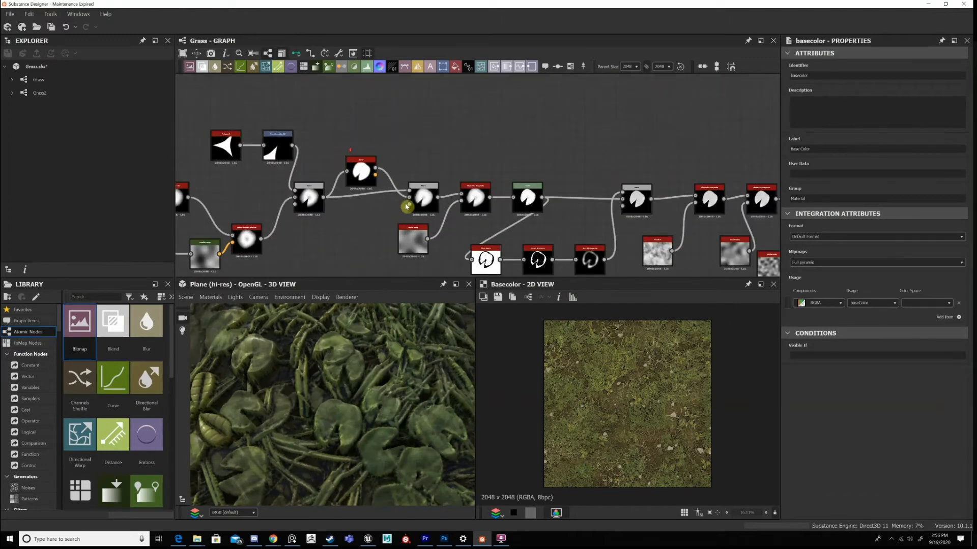
middle_click_drag(407, 207, 569, 171)
scroll(474, 163, "up", 3)
double_click(474, 163)
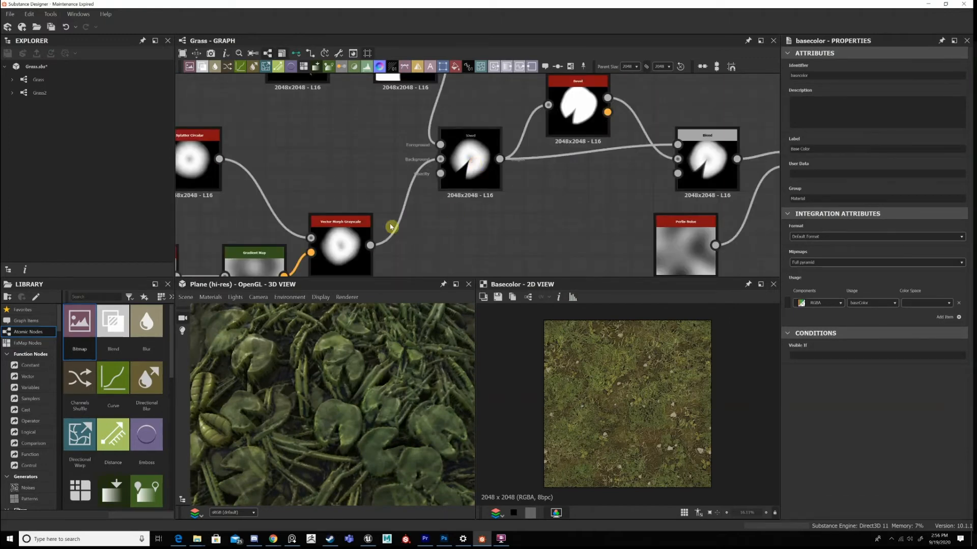
scroll(480, 220, "down", 2)
middle_click_drag(436, 101, 440, 123)
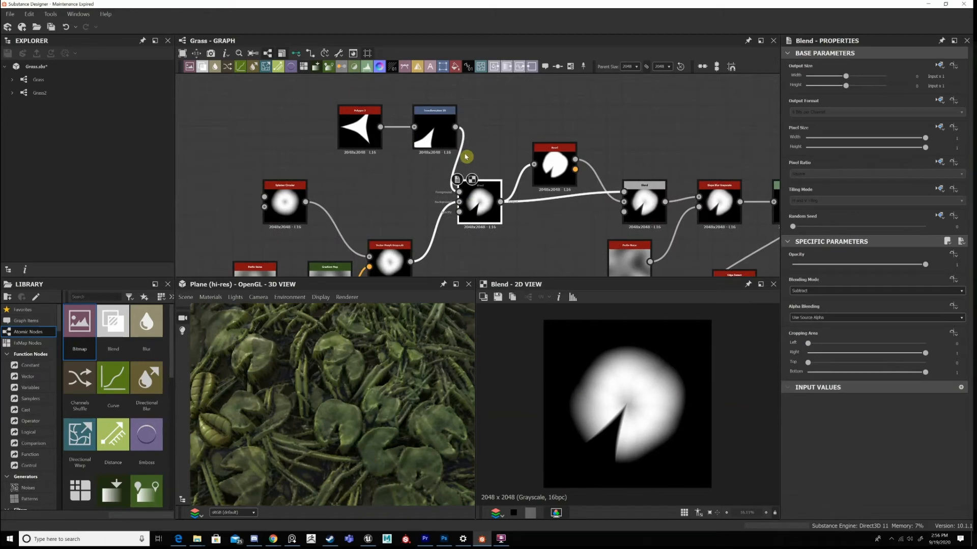
left_click(441, 133)
left_click(464, 216)
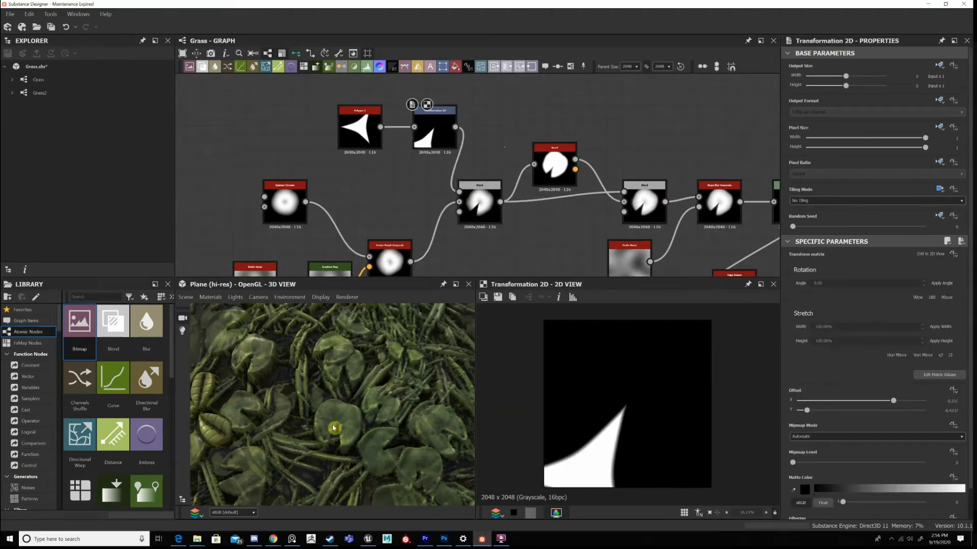
Show the Polygon 2 in 2D and review its Sides, Scale, Curve and Gradient parameters.
left_click(361, 127)
scroll(935, 411, "down", 3)
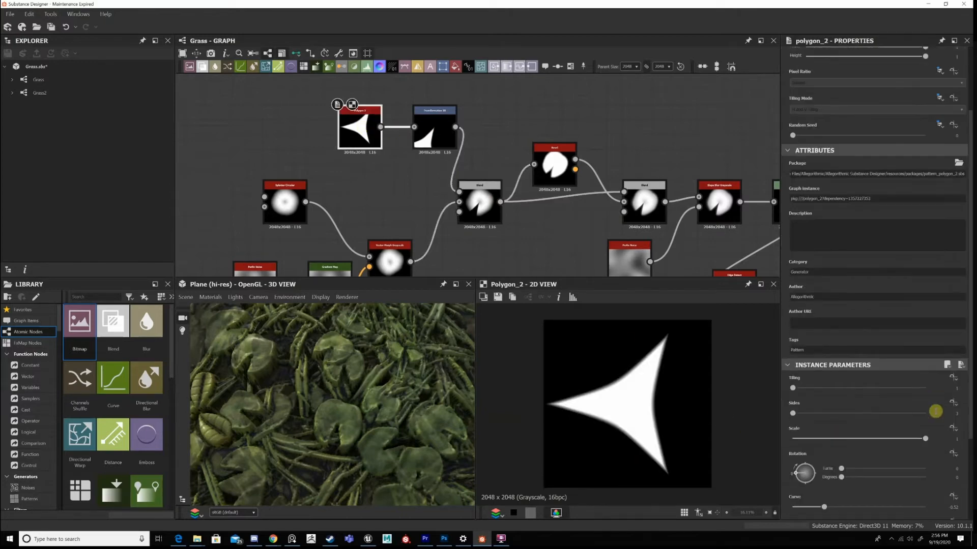
scroll(834, 451, "down", 2)
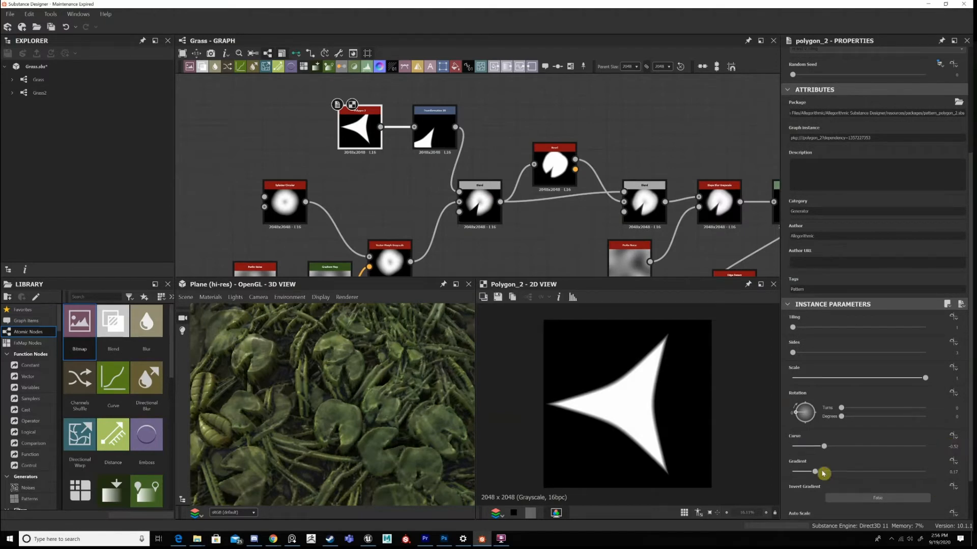
Show the Transformation 2D of the polygon in 2D, followed by the Subtract Blend it feeds.
double_click(445, 141)
middle_click_drag(491, 208, 459, 159)
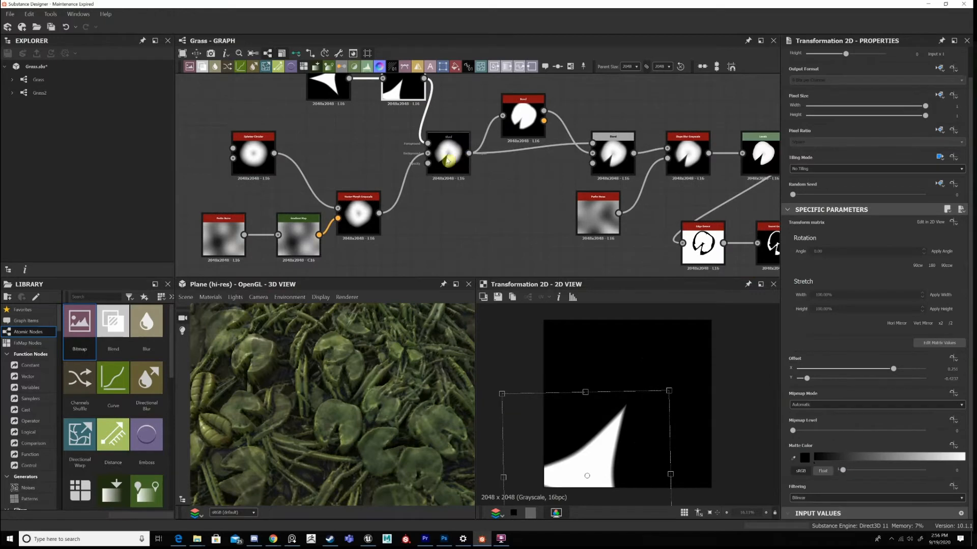
double_click(448, 153)
Move the Bevel node up, farther above the leaf chain, and show the Blend it feeds in 2D.
middle_click_drag(527, 151, 422, 182)
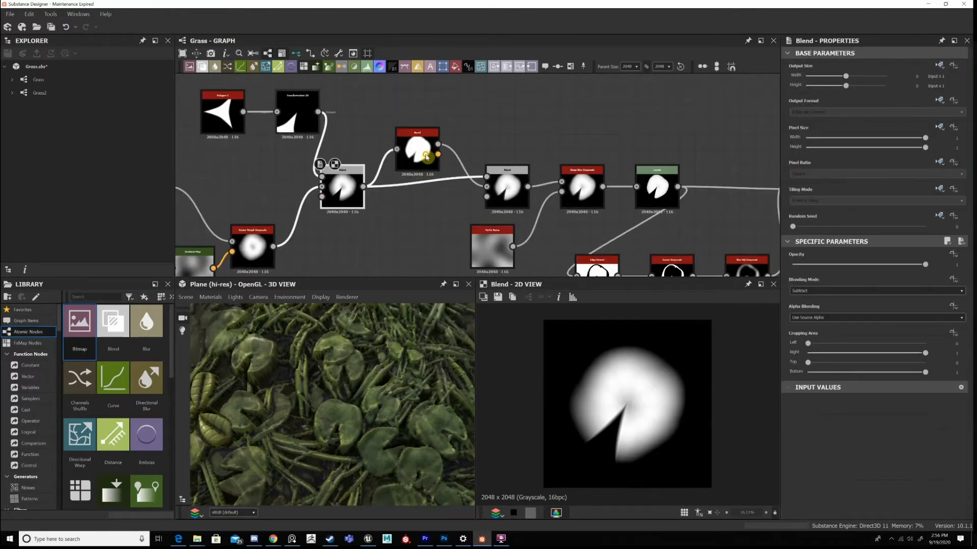
left_click_drag(422, 141, 421, 119)
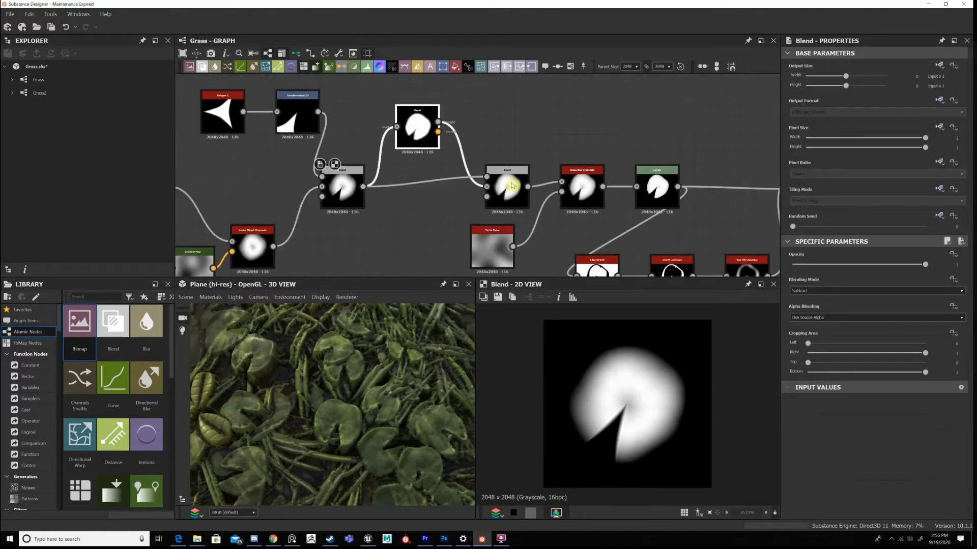
double_click(511, 182)
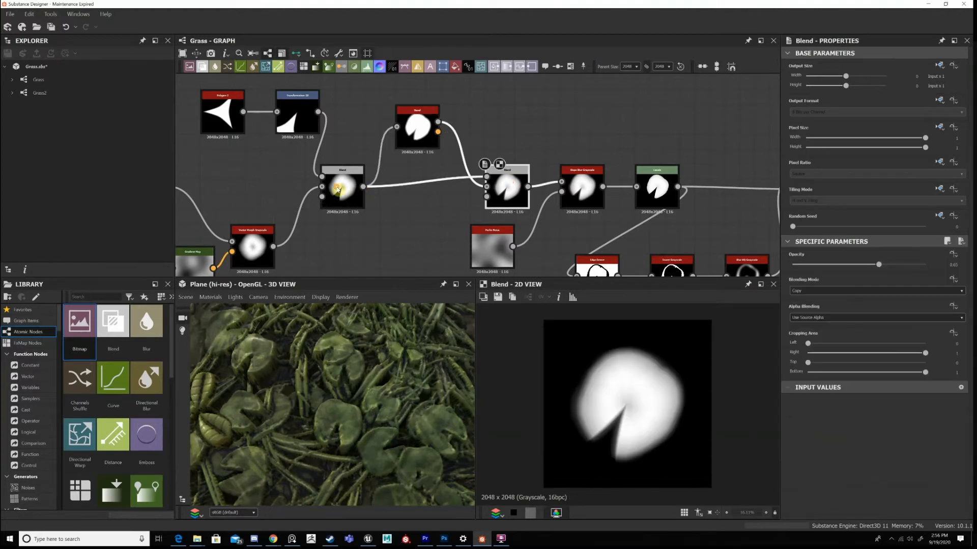
Compare the leaf's Subtract Blend with the Copy Blend after the Bevel in an enlarged 2D preview.
double_click(337, 190)
scroll(337, 190, "up", 2)
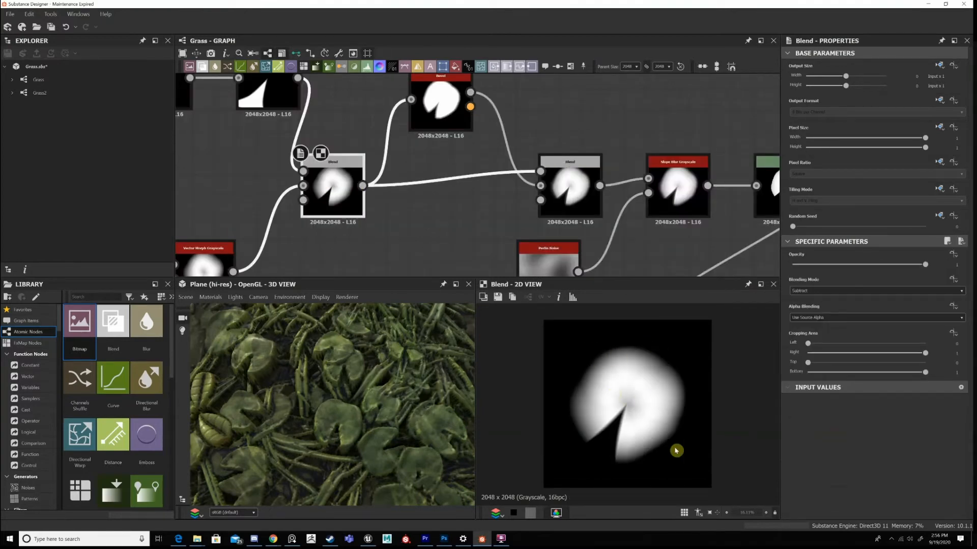
double_click(575, 194)
scroll(619, 390, "up", 2)
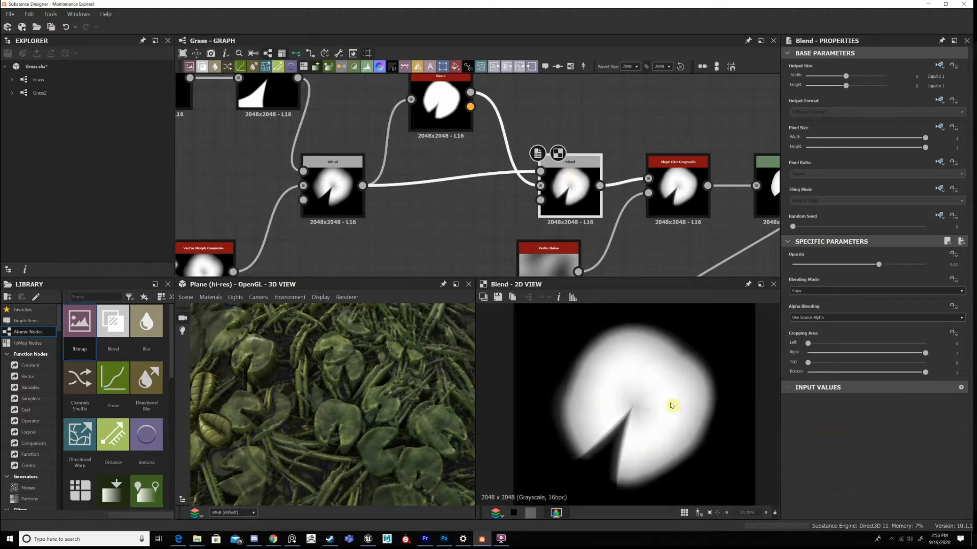
Show the Perlin Noise below the leaf chain in 2D, followed by the Slope Blur Grayscale it drives.
middle_click_drag(520, 201, 515, 191)
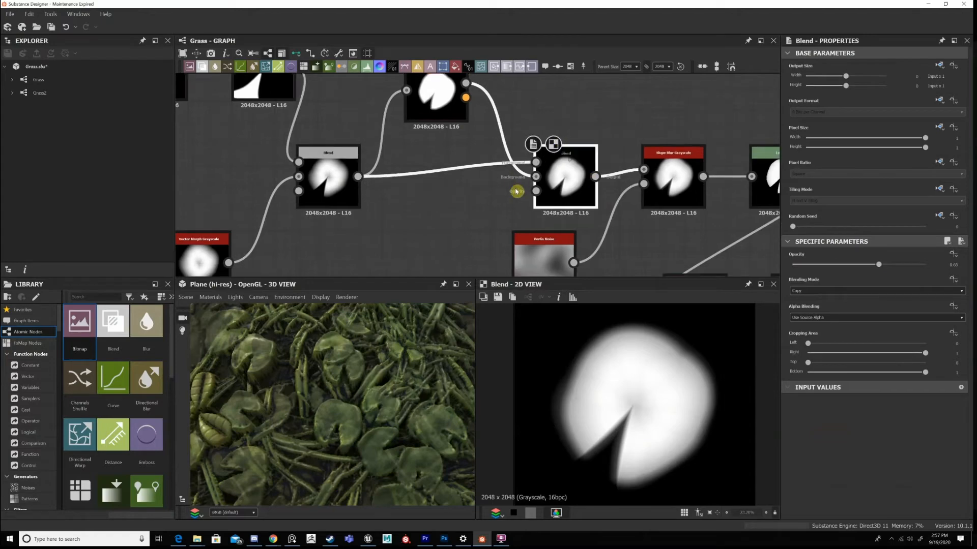
middle_click_drag(549, 250, 516, 191)
double_click(513, 206)
middle_click_drag(620, 128, 581, 145)
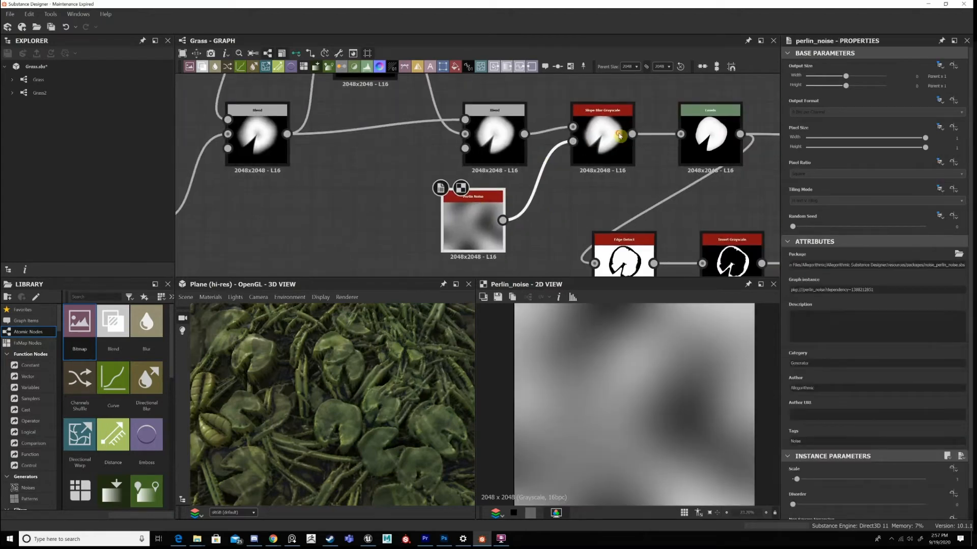
double_click(619, 136)
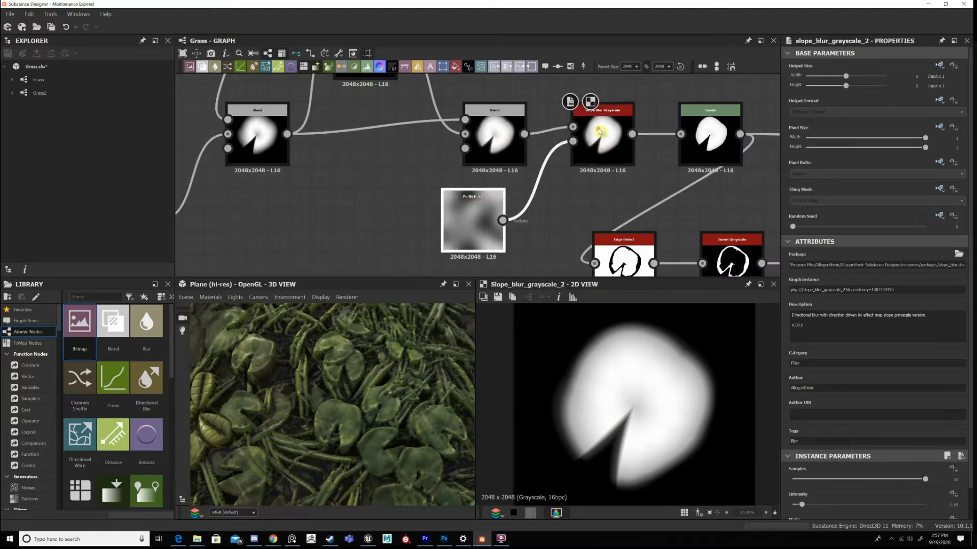
Show the Levels after the Slope Blur Grayscale in 2D and follow its output to the Edge Detect branch.
middle_click_drag(563, 150, 534, 154)
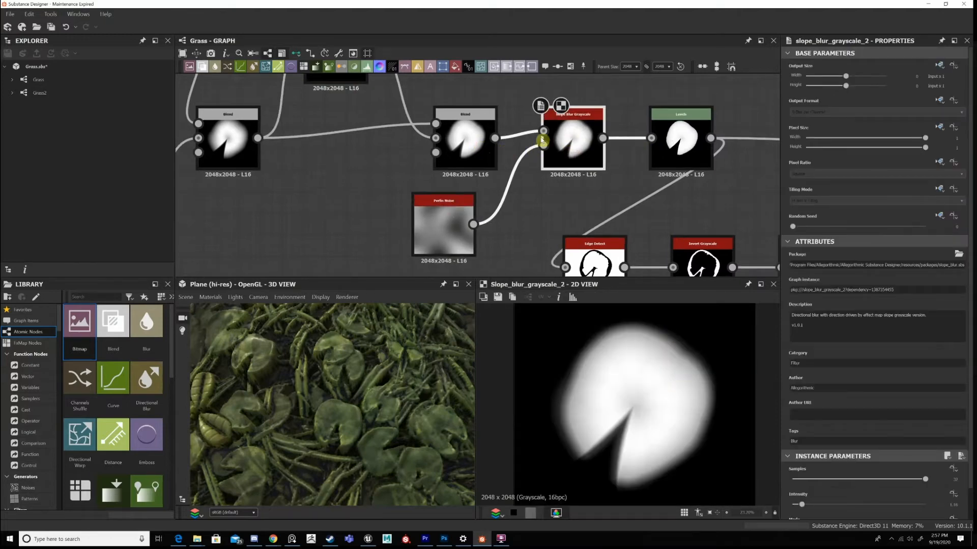
middle_click_drag(668, 140, 541, 139)
middle_click_drag(587, 173, 580, 169)
double_click(529, 118)
middle_click_drag(529, 118, 489, 79)
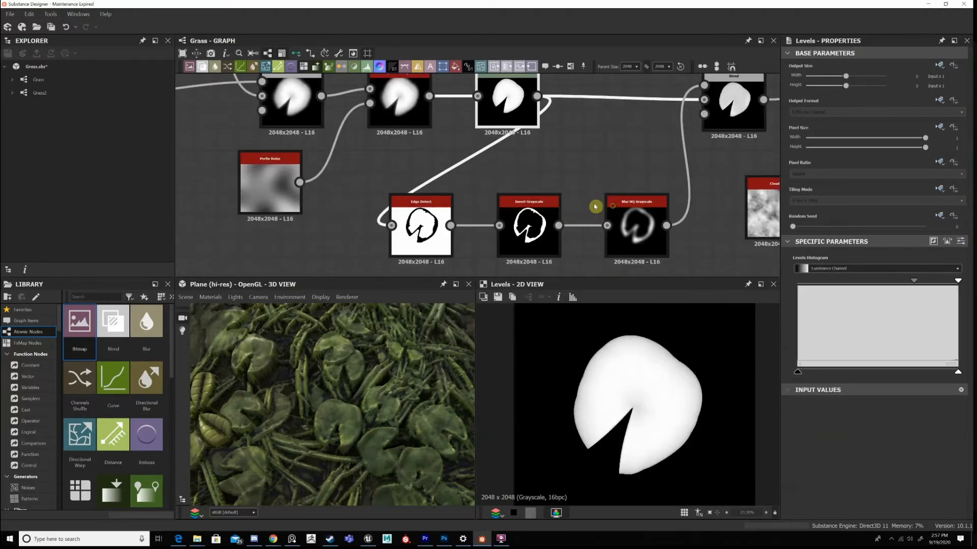
Follow the leaf's Edge Detect branch to the Blend it feeds and show that Blend in 2D.
scroll(596, 207, "down", 3)
middle_click_drag(629, 203, 578, 205)
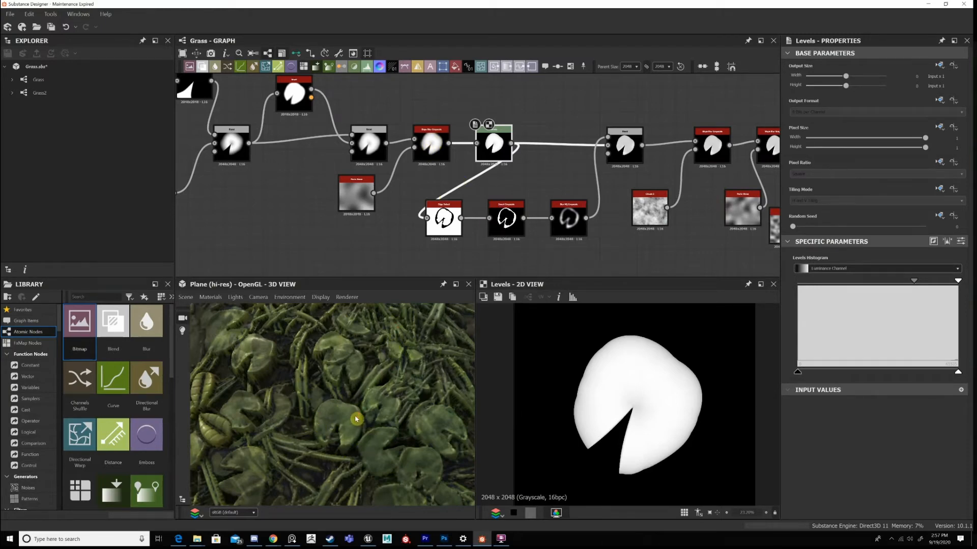
scroll(450, 207, "up", 3)
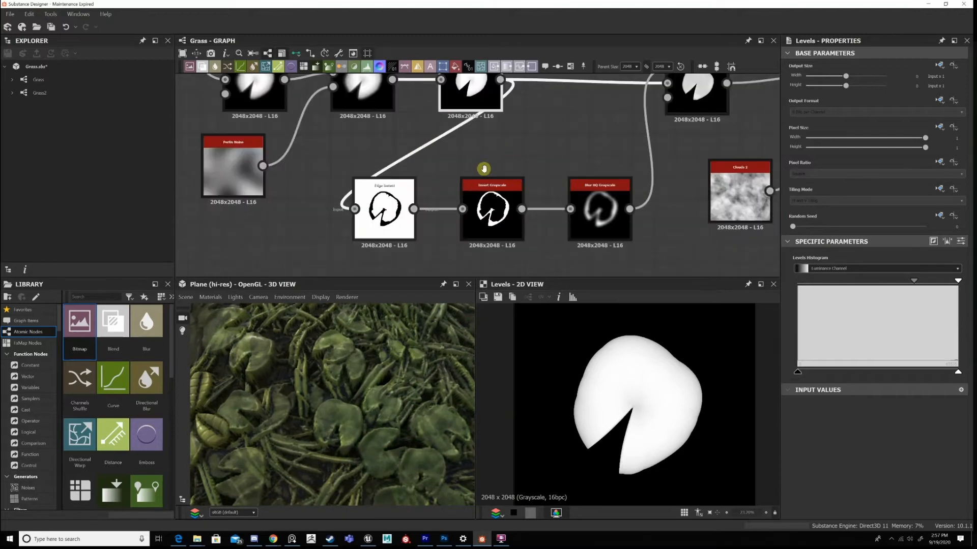
scroll(473, 152, "down", 2)
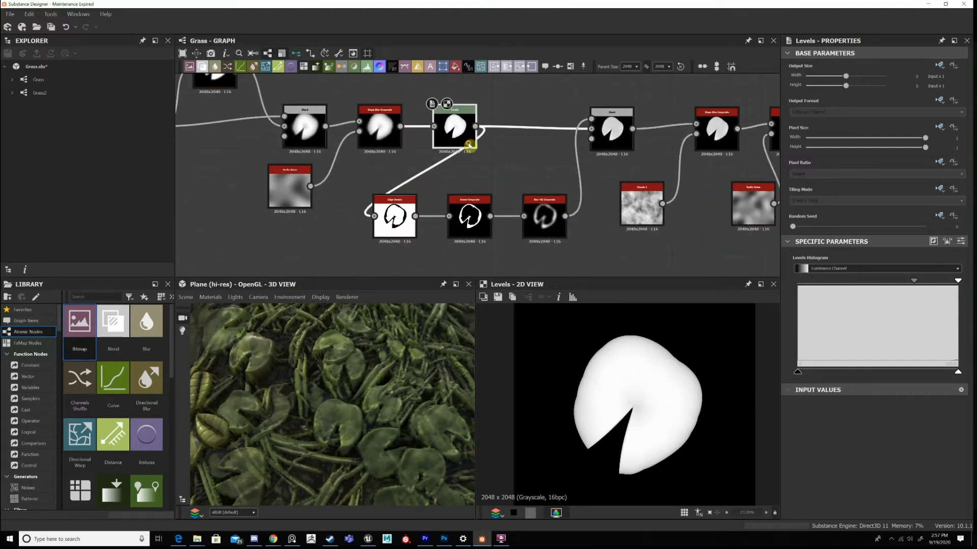
left_click(614, 126)
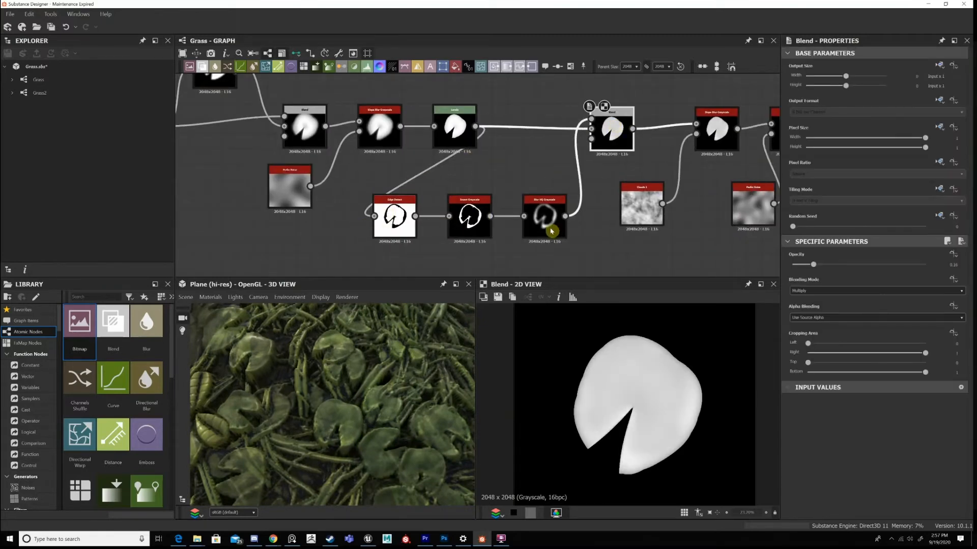
Show the branch's Edge Detect, Invert Grayscale and Blur HQ Grayscale nodes in 2D one after another.
scroll(552, 229, "up", 2)
scroll(953, 488, "down", 2)
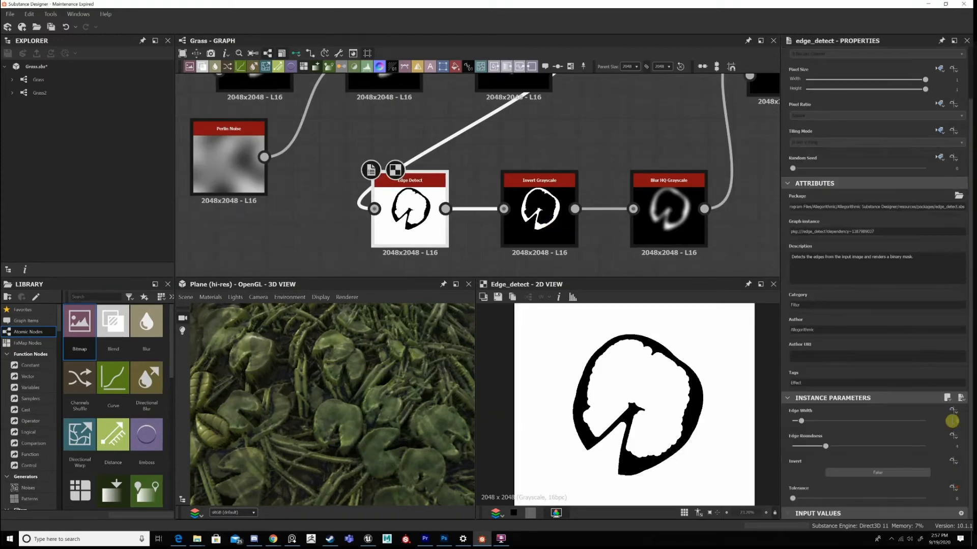
left_click(556, 224)
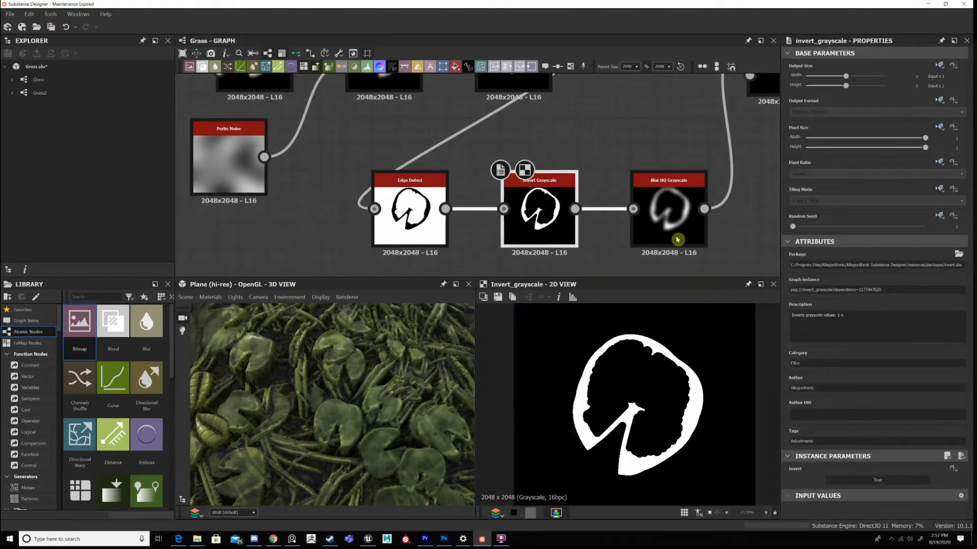
left_click(678, 239)
middle_click_drag(720, 186, 528, 194)
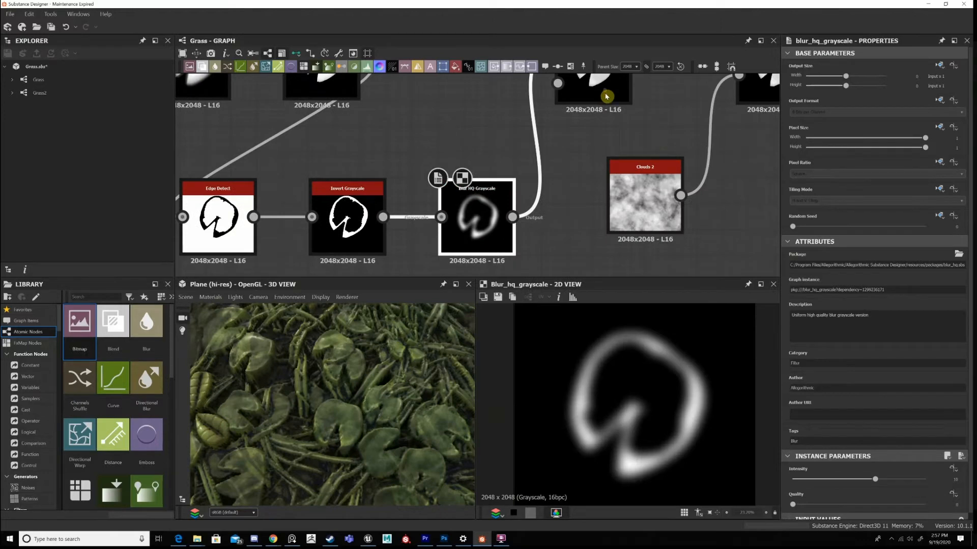
Try an opacity of 0.44 on the leaf's Multiply Blend, then restore its original opacity.
left_click(606, 96)
middle_click_drag(607, 96, 543, 230)
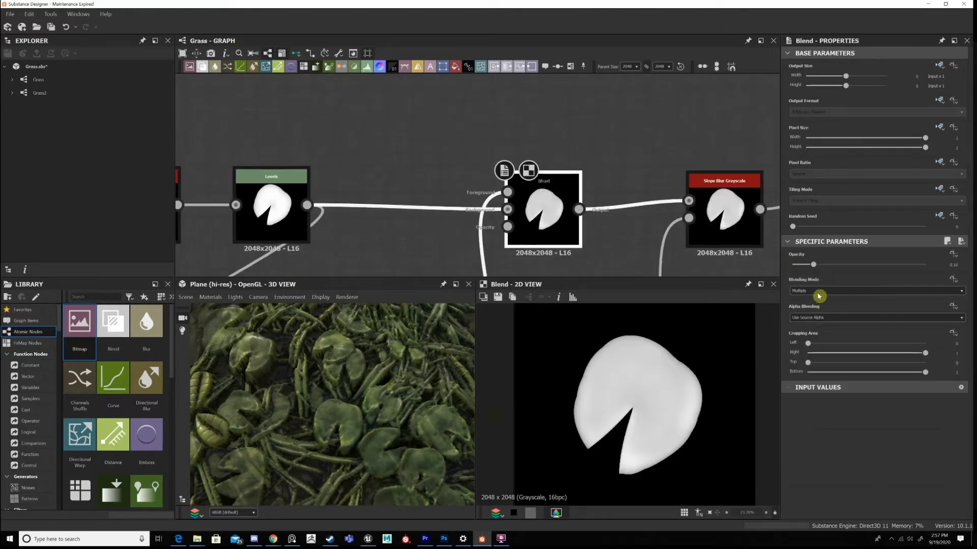
scroll(635, 382, "up", 2)
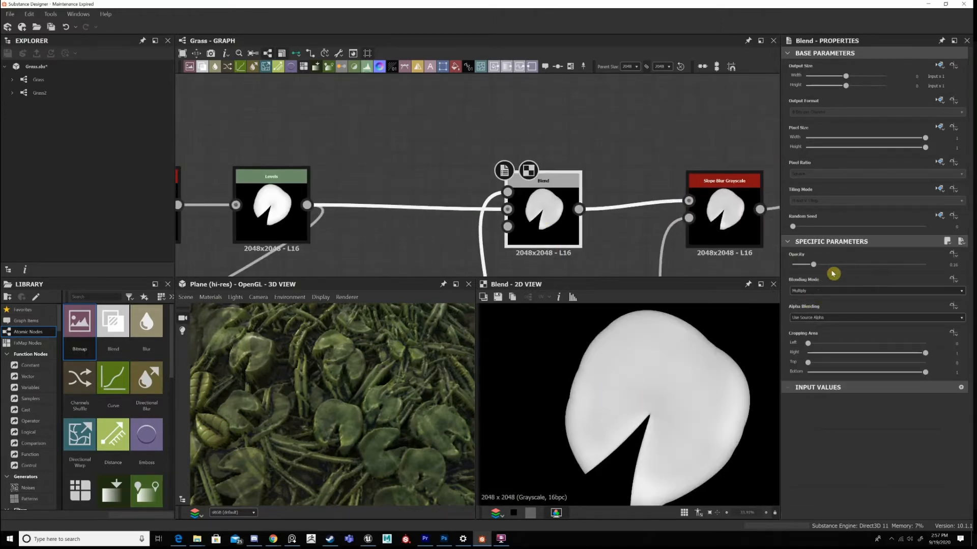
left_click(851, 265)
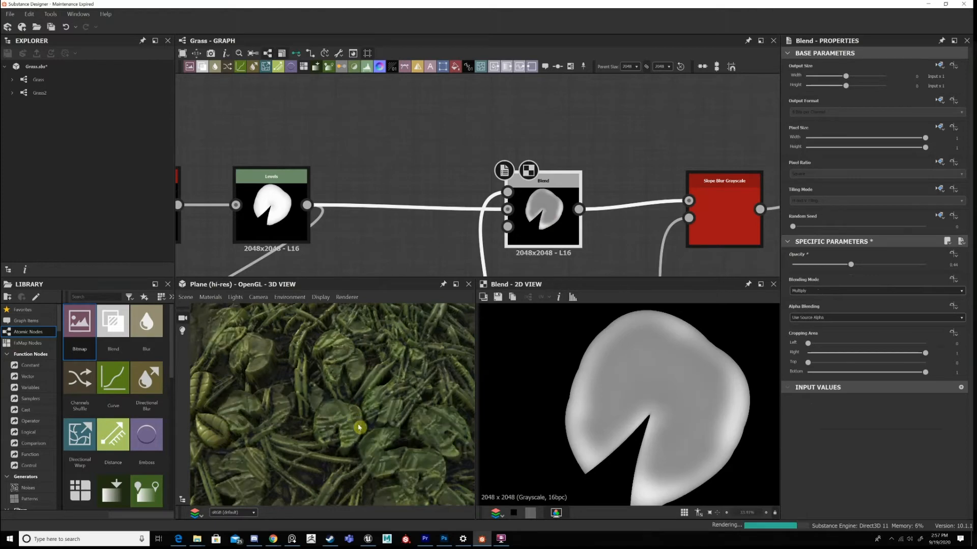
left_click(814, 265)
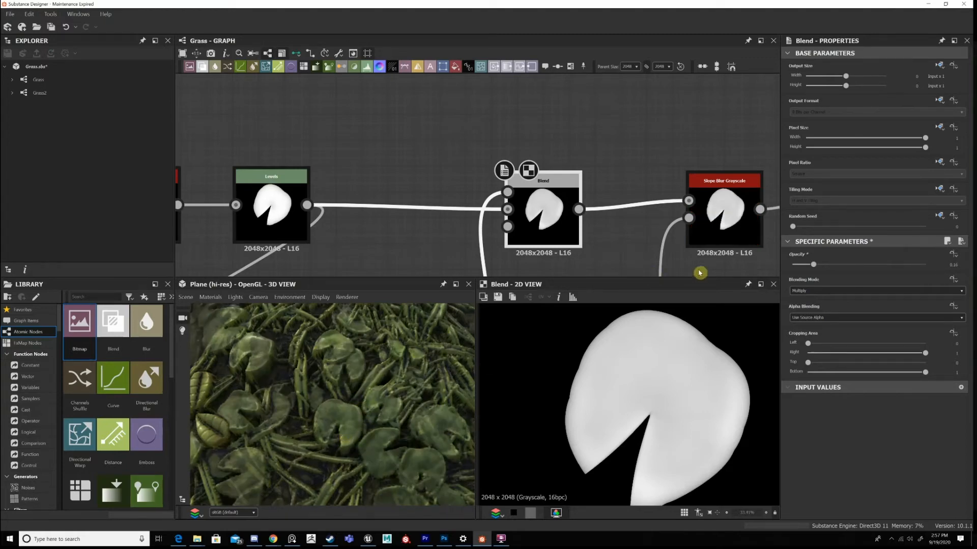
key("ctrl+z")
key("ctrl+z")
Show the Slope Blur Grayscale driven by Clouds 2 in 2D and examine the leaf's edges and the blur's parameters.
middle_click_drag(518, 168, 503, 162)
middle_click_drag(687, 230, 492, 166)
scroll(493, 165, "down", 1)
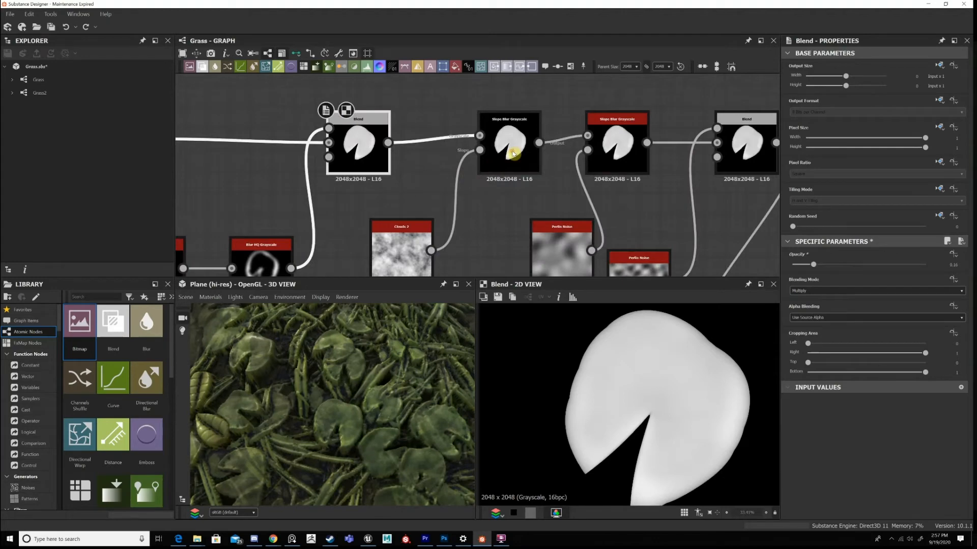
double_click(514, 173)
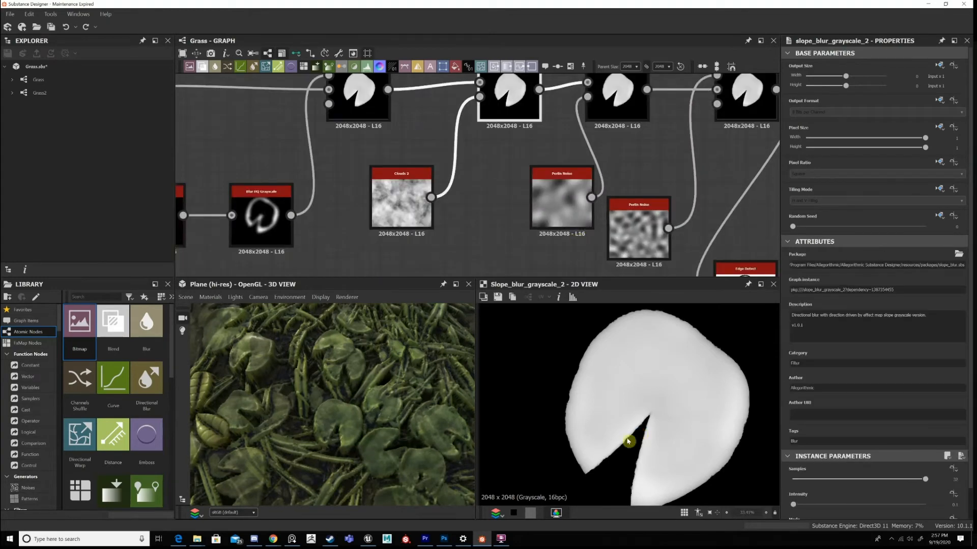
scroll(616, 474, "up", 3)
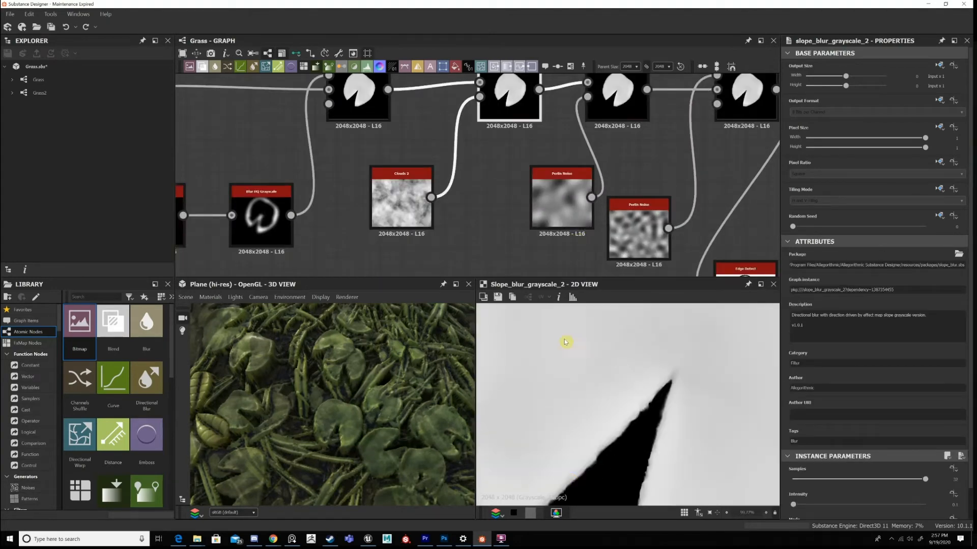
scroll(565, 342, "down", 3)
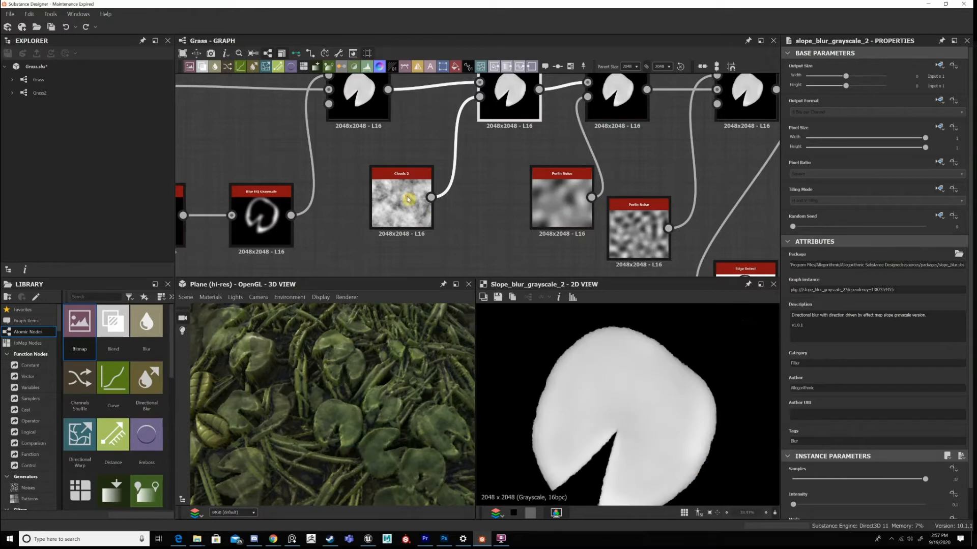
middle_click_drag(525, 157, 518, 200)
scroll(922, 475, "down", 2)
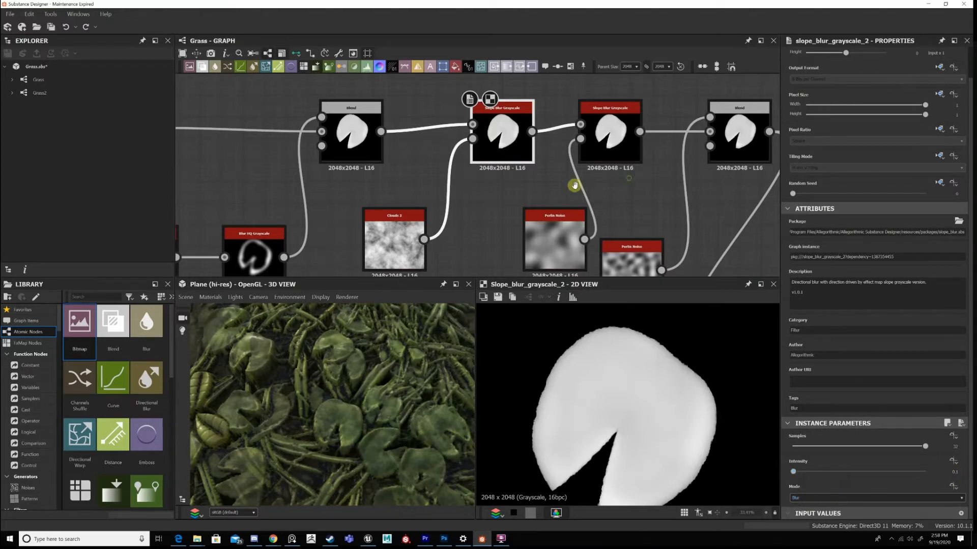
Move the coarser Perlin Noise farther left of its neighbour and show the second Slope Blur Grayscale it drives in 2D.
middle_click_drag(573, 184, 520, 192)
middle_click_drag(513, 236, 466, 205)
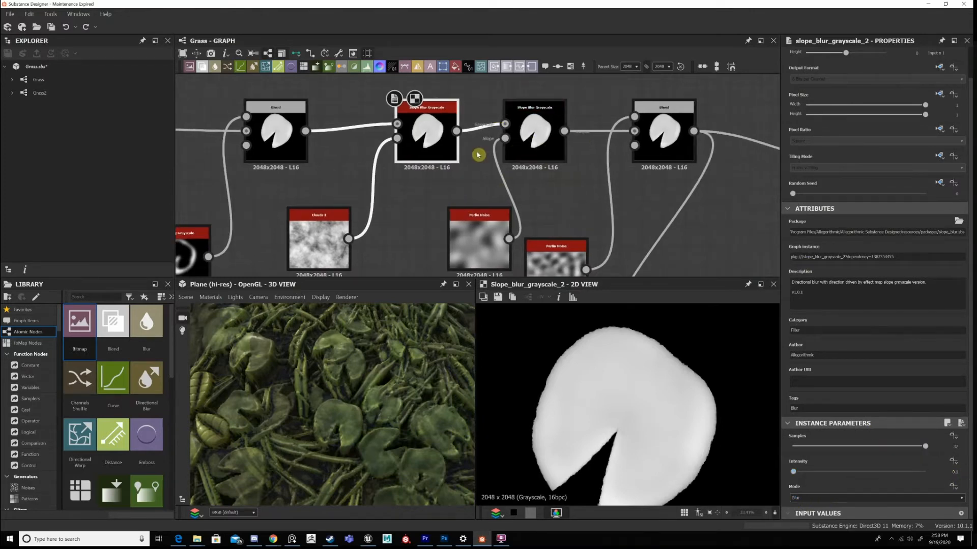
scroll(663, 364, "down", 2)
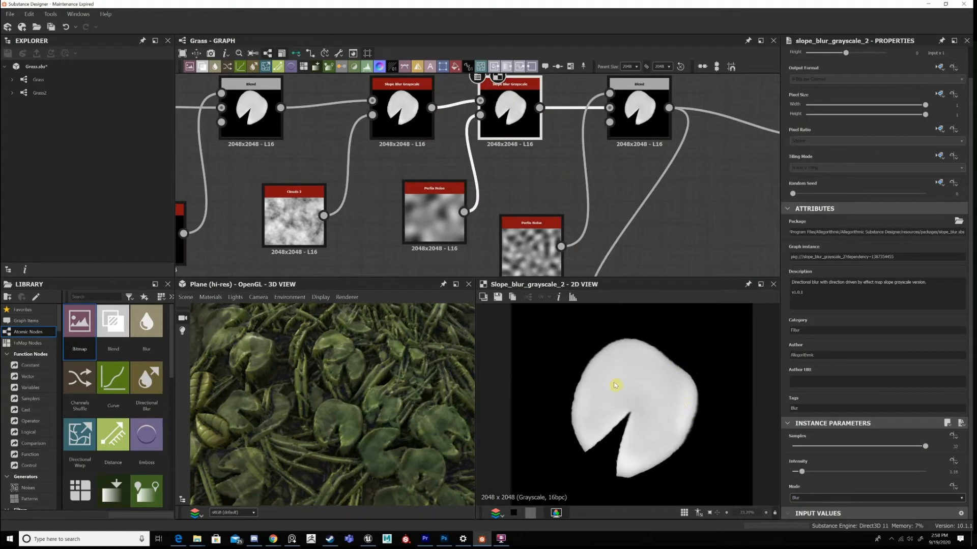
scroll(614, 385, "down", 1)
scroll(681, 438, "up", 2)
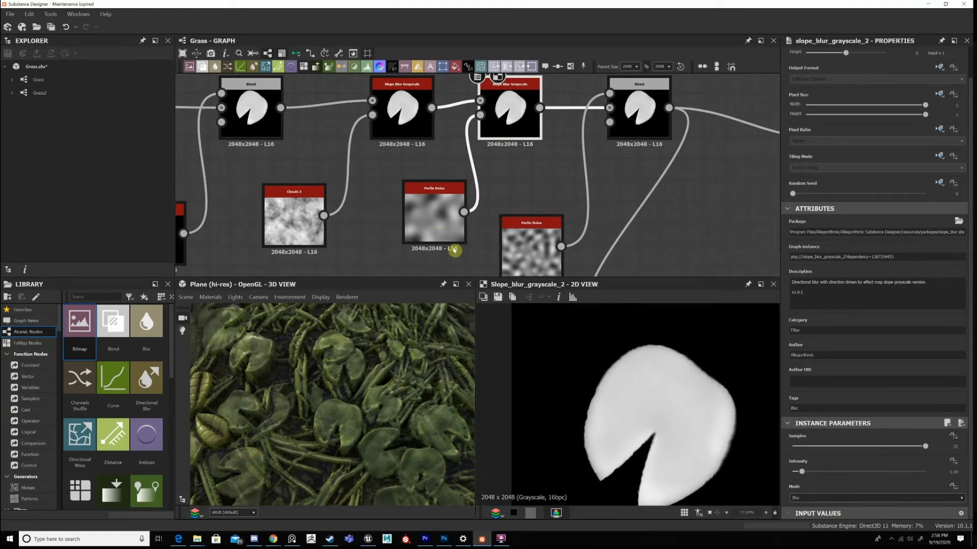
Compare the coarser Perlin Noise with the Slope Blur Grayscale result in 2D, checking both nodes' parameters.
middle_click_drag(453, 250, 451, 237)
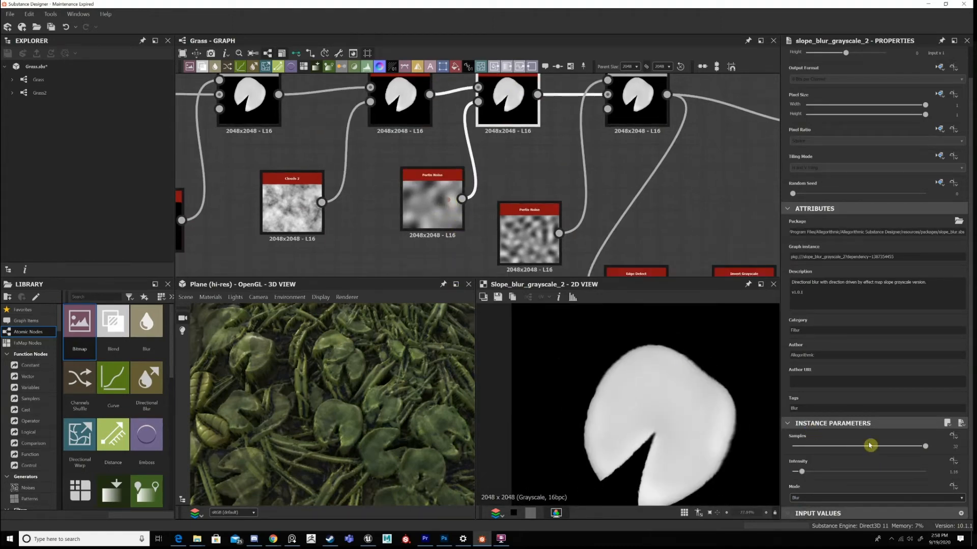
left_click(433, 200)
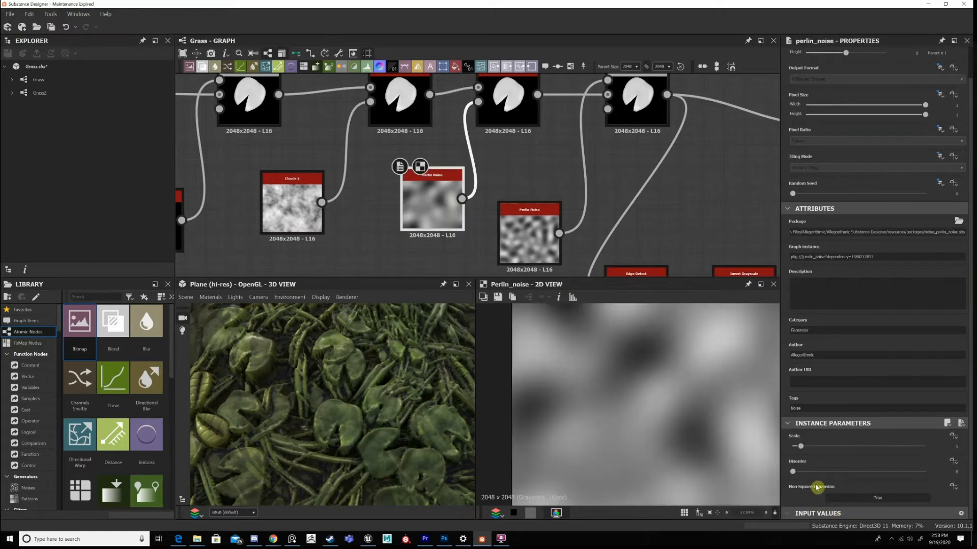
double_click(507, 102)
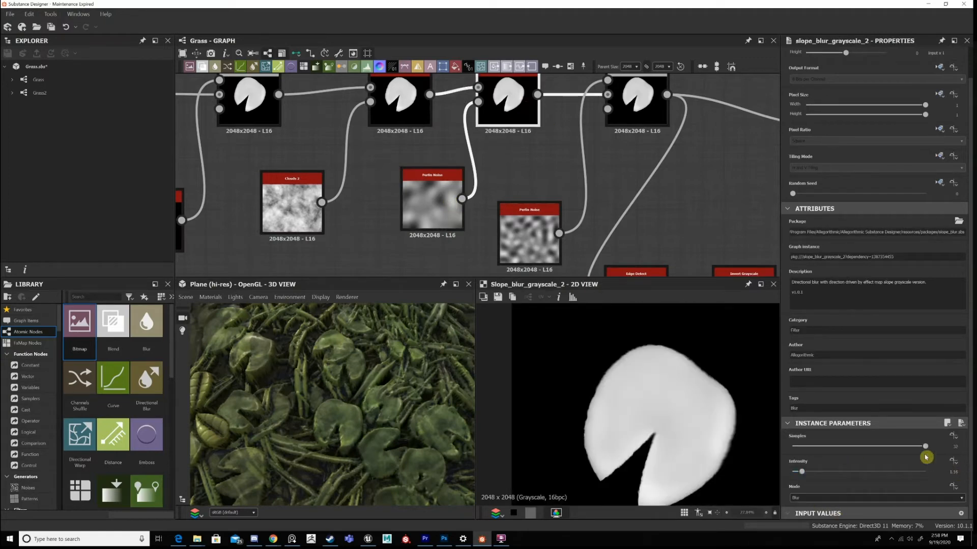
Align the finer Perlin Noise beside the coarser one and show the Subtract Blend it feeds in 2D.
middle_click_drag(645, 110, 586, 116)
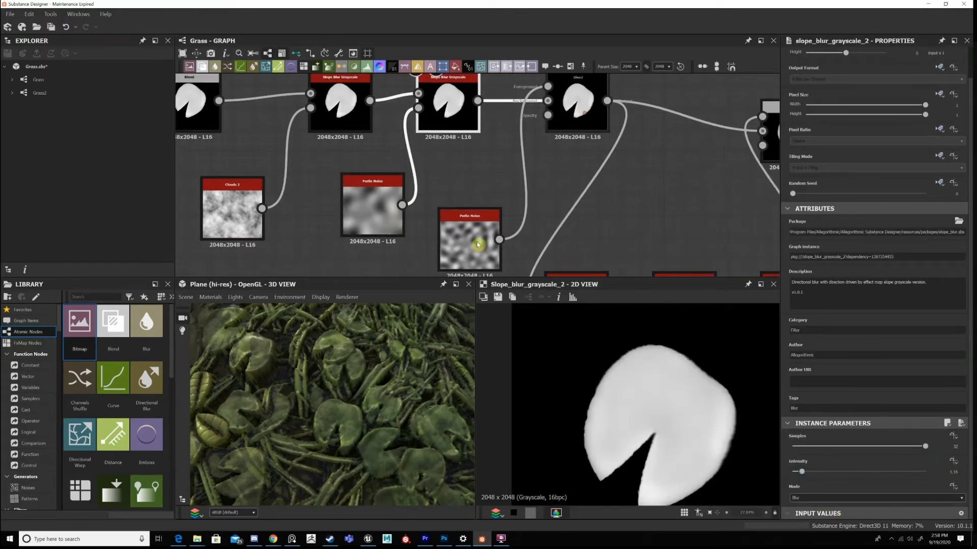
left_click_drag(477, 244, 474, 242)
middle_click_drag(540, 166, 503, 205)
double_click(530, 143)
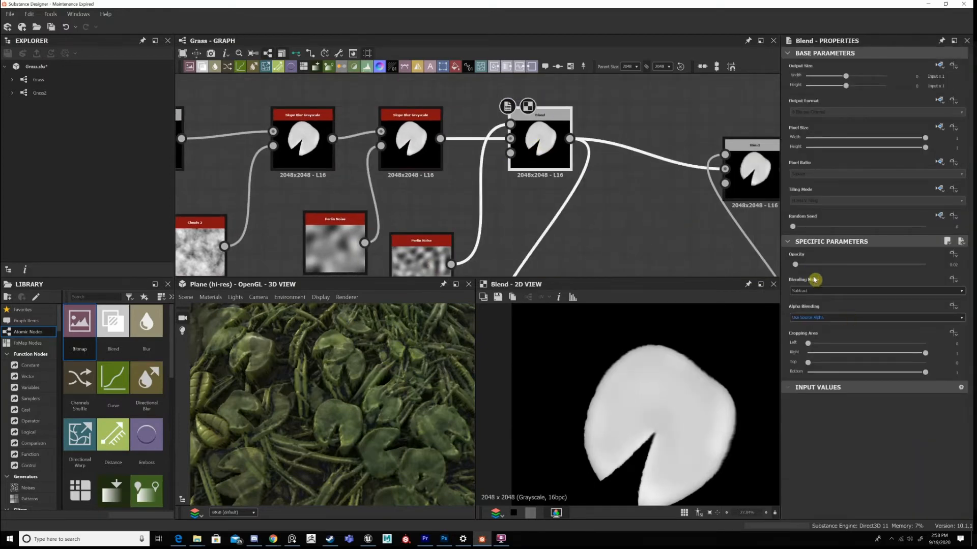
scroll(572, 157, "down", 3)
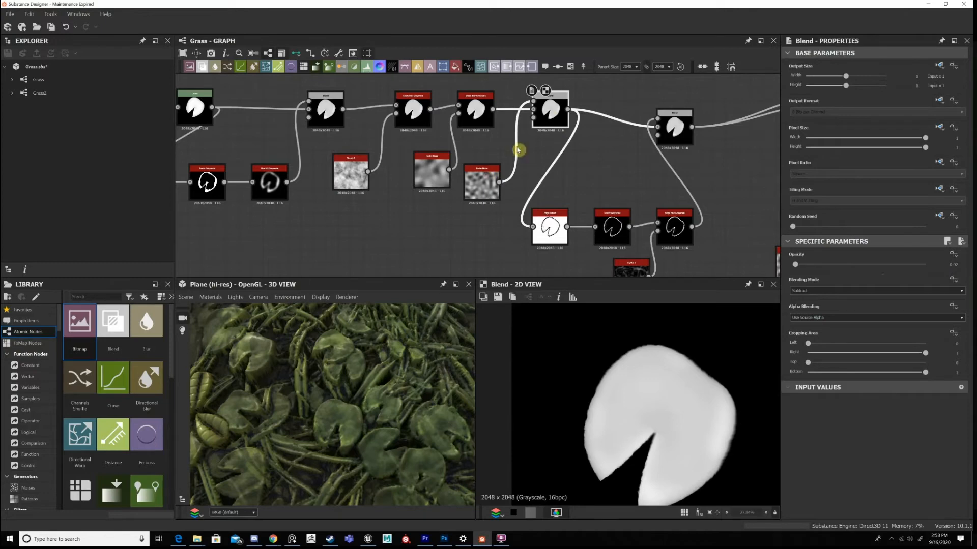
left_click(485, 179)
Move the leaf's final Blend up and right, level with the main chain, and inspect its result enlarged in 2D.
middle_click_drag(590, 202, 472, 248)
left_click(536, 181)
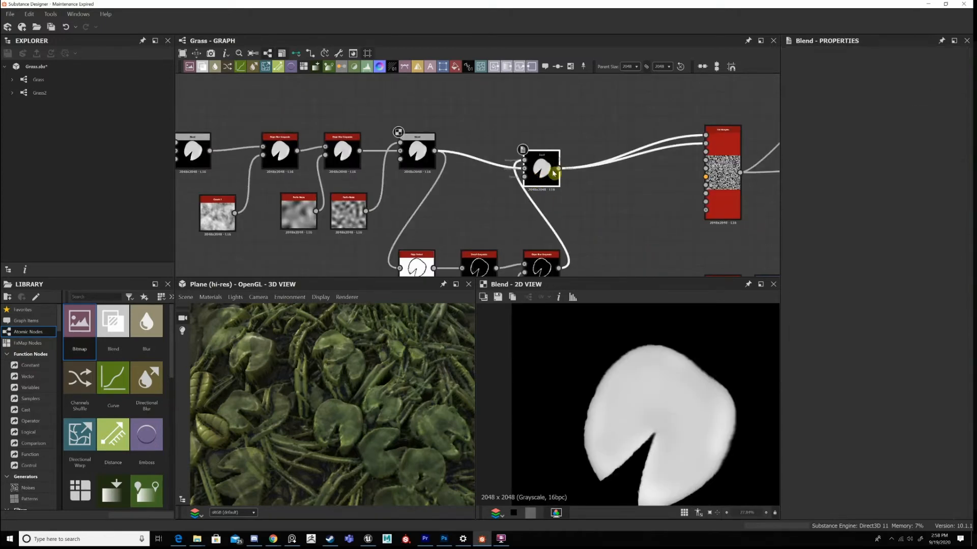
left_click_drag(553, 173, 573, 154)
middle_click_drag(561, 206, 587, 196)
scroll(515, 215, "down", 1)
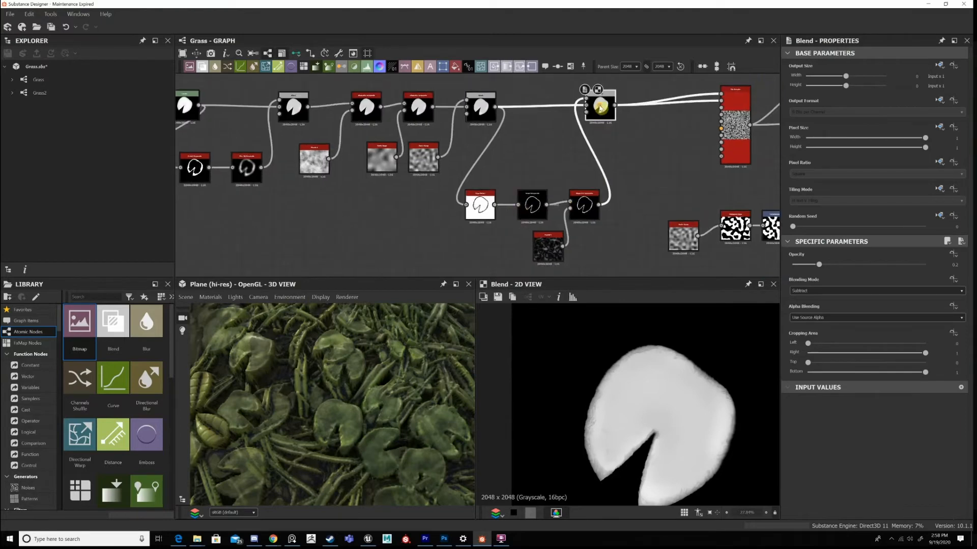
scroll(629, 333, "up", 3)
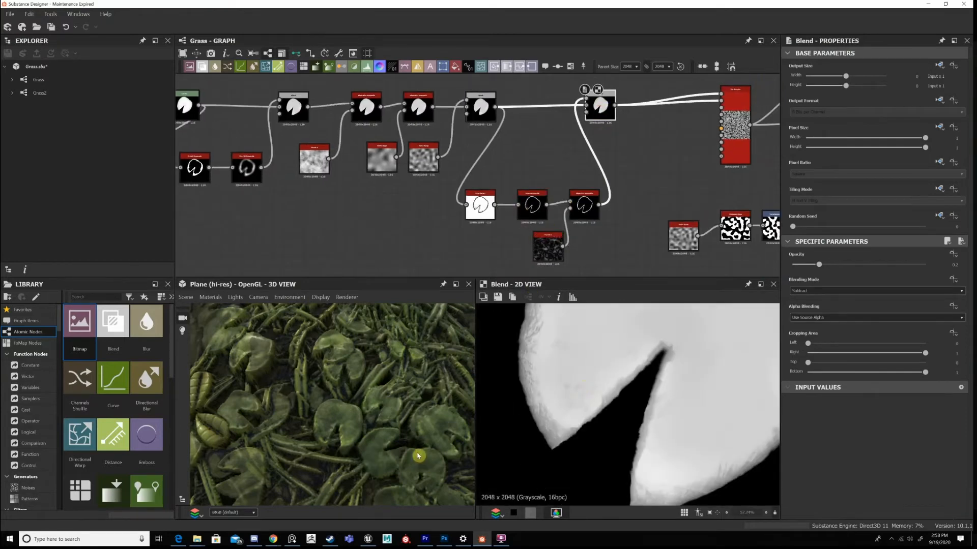
Show the lower branch's Edge Detect, Invert Grayscale and Crystal-driven Slope Blur Grayscale in 2D one after another.
left_click(465, 198)
scroll(465, 199, "up", 2)
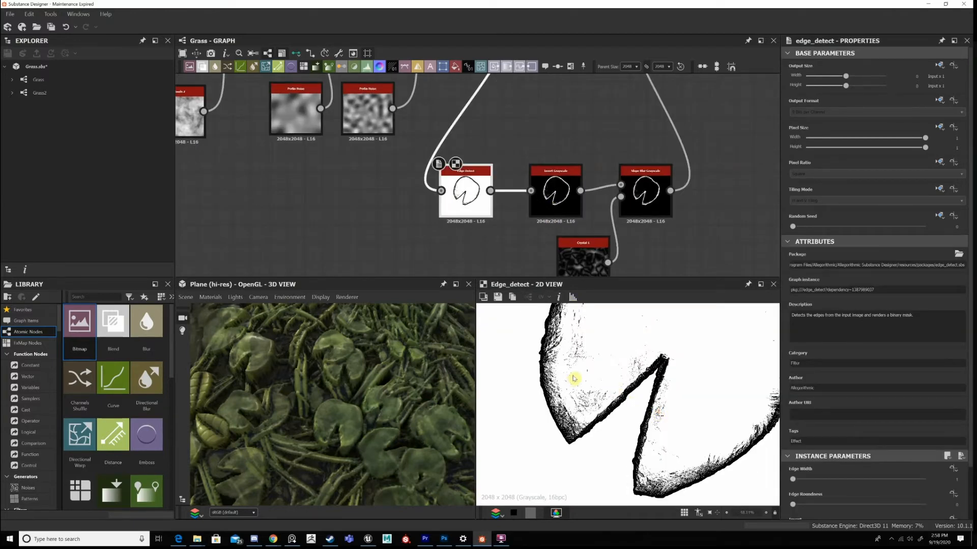
scroll(574, 378, "down", 2)
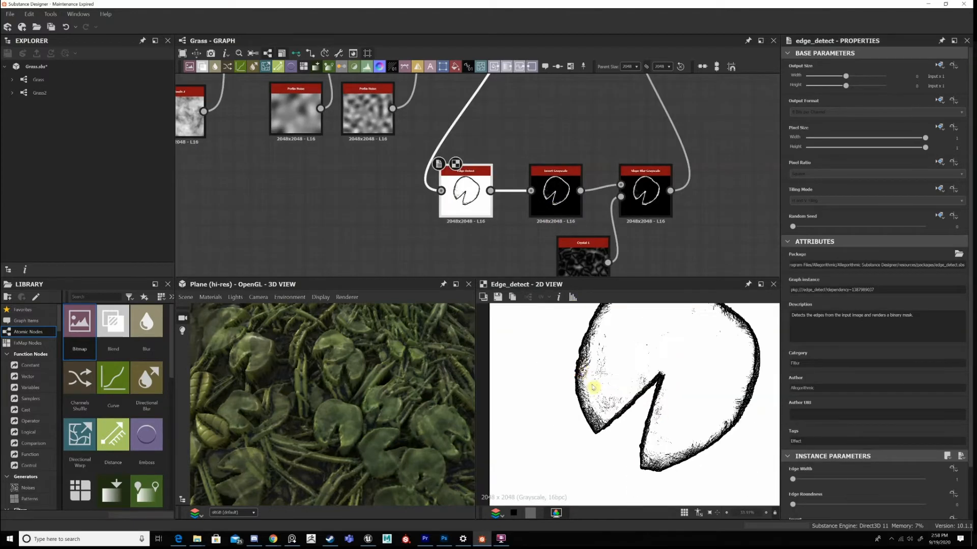
left_click(572, 199)
middle_click_drag(604, 211, 540, 194)
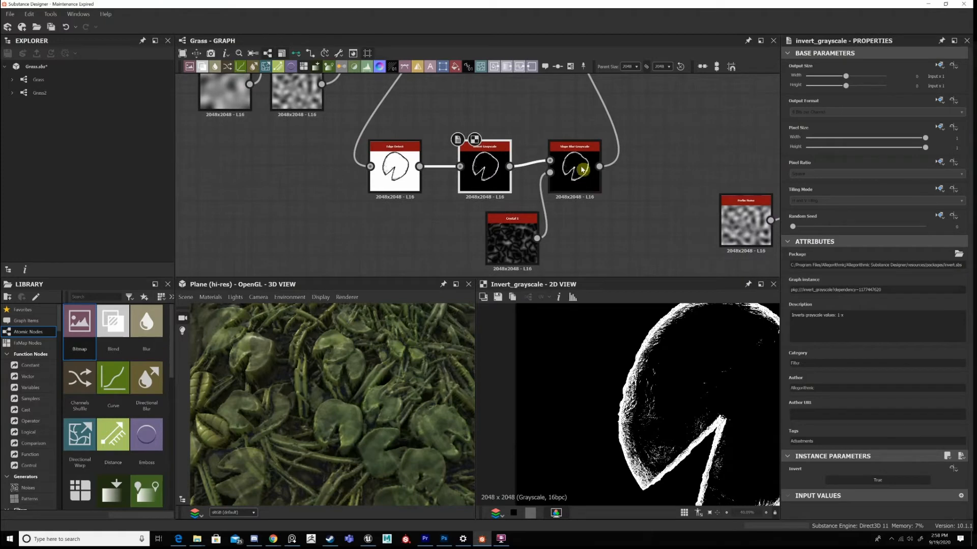
double_click(580, 170)
Show the leaf's final Subtract Blend in 2D and examine its edges up close and as a whole.
middle_click_drag(584, 227, 565, 339)
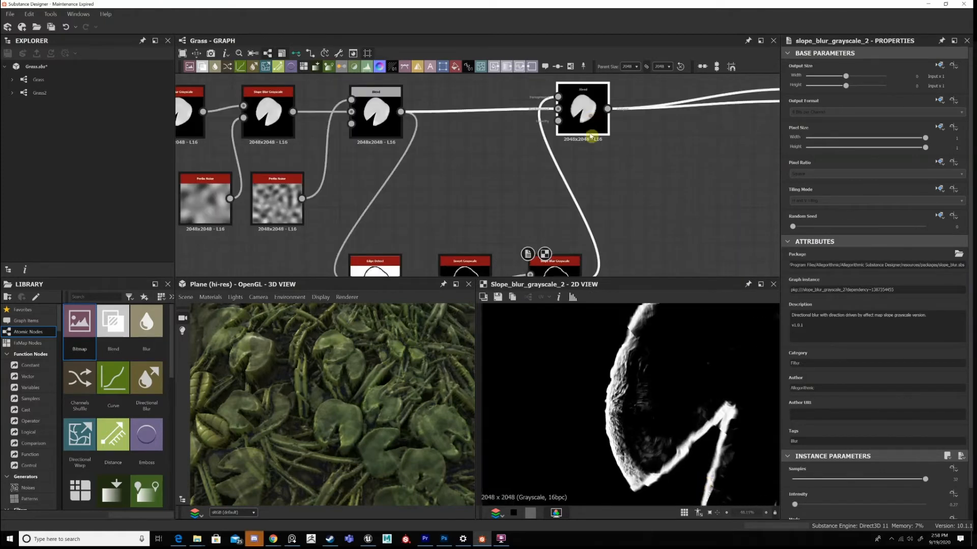
double_click(590, 132)
scroll(673, 405, "down", 3)
scroll(621, 394, "up", 4)
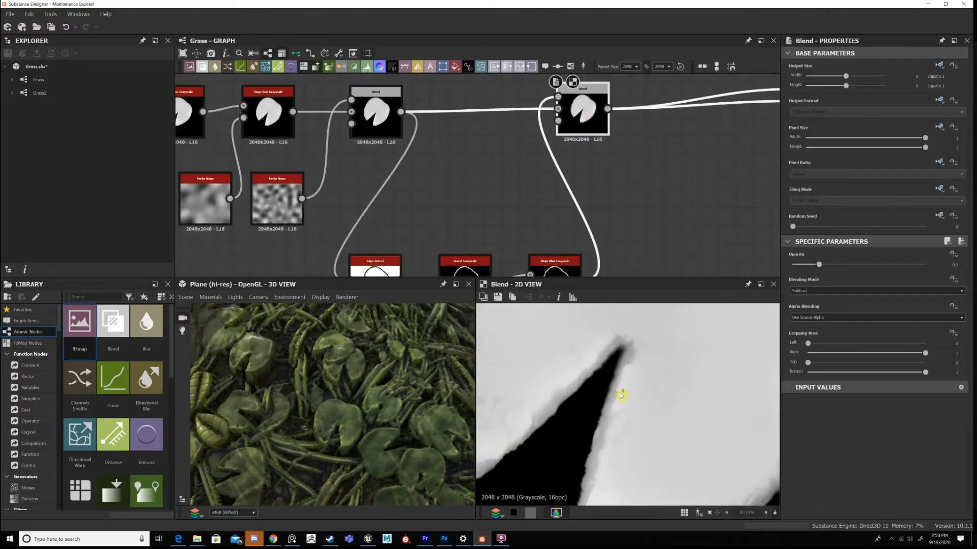
scroll(661, 418, "down", 4)
scroll(663, 418, "up", 2)
scroll(662, 417, "down", 1)
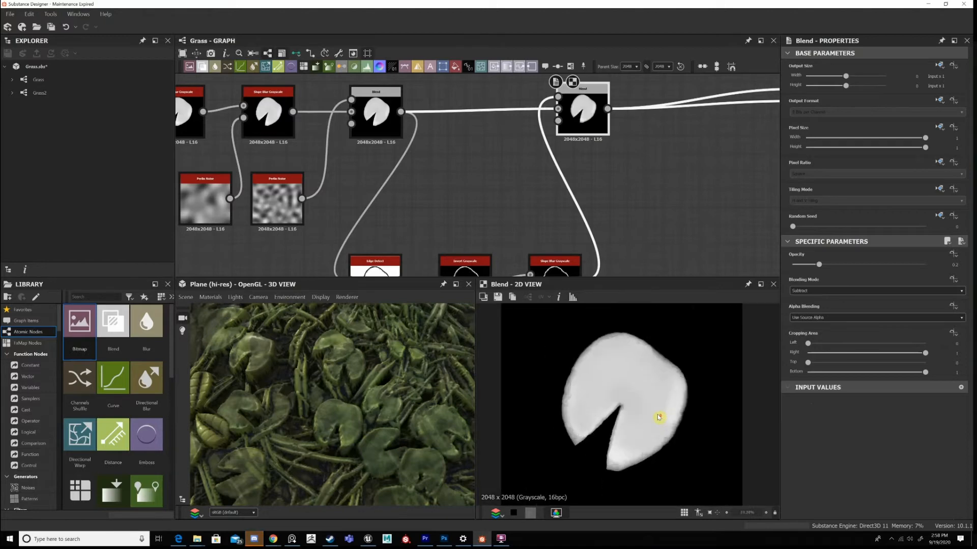
Switch to the Discord window.
left_click(259, 539)
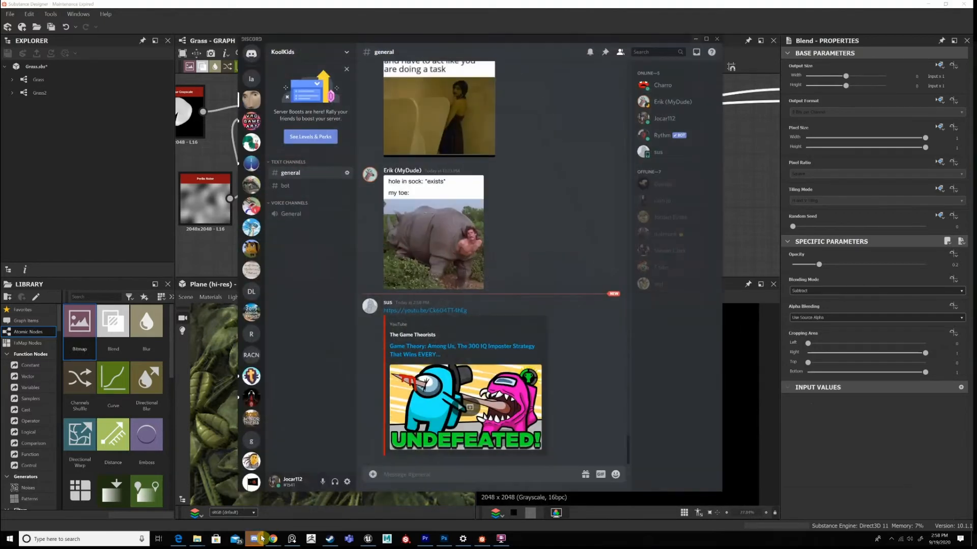
Switch back to Substance Designer and show the Tile Sampler fed by the leaf's final Blend in 2D.
left_click(258, 539)
middle_click_drag(554, 194, 311, 194)
scroll(311, 194, "down", 3)
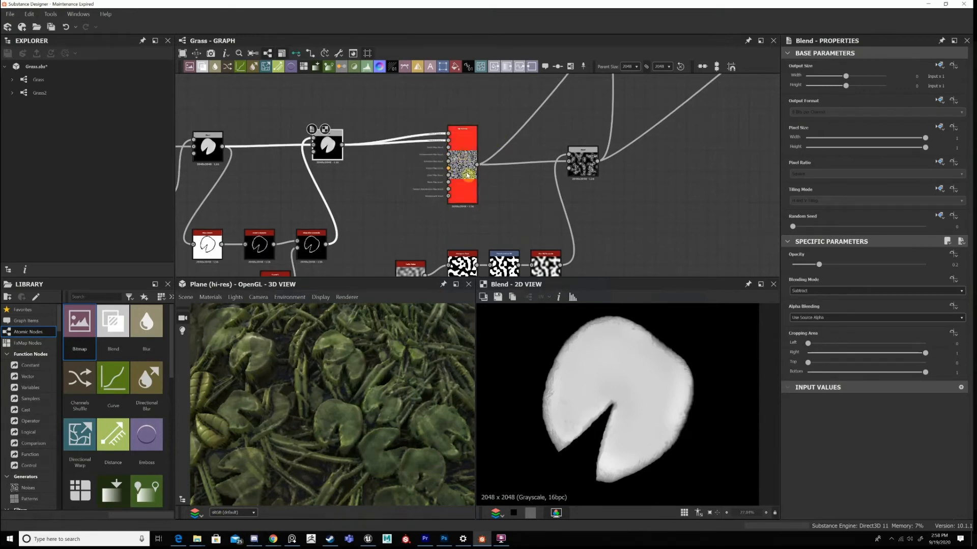
left_click_drag(467, 174, 442, 205)
middle_click_drag(462, 261, 466, 175)
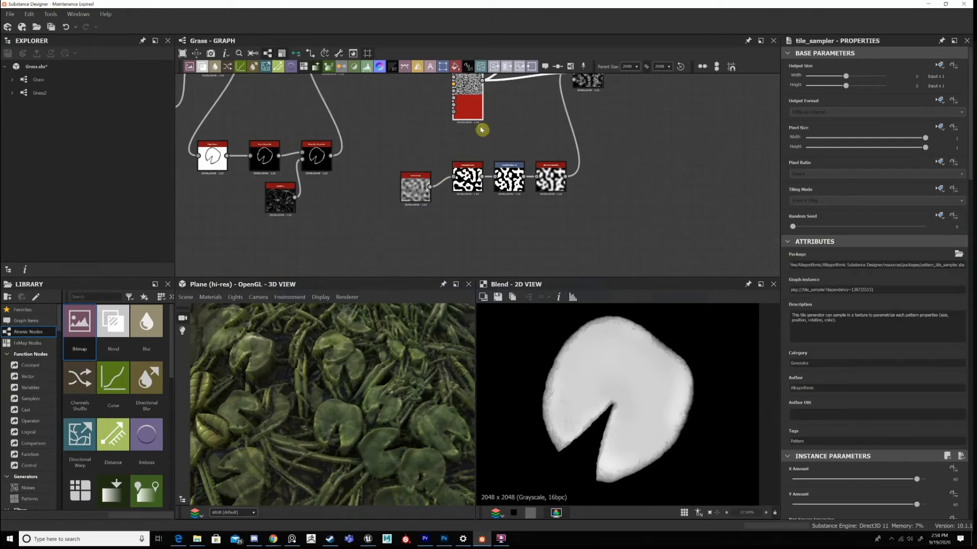
middle_click_drag(482, 104, 456, 185)
double_click(452, 178)
scroll(452, 179, "up", 1)
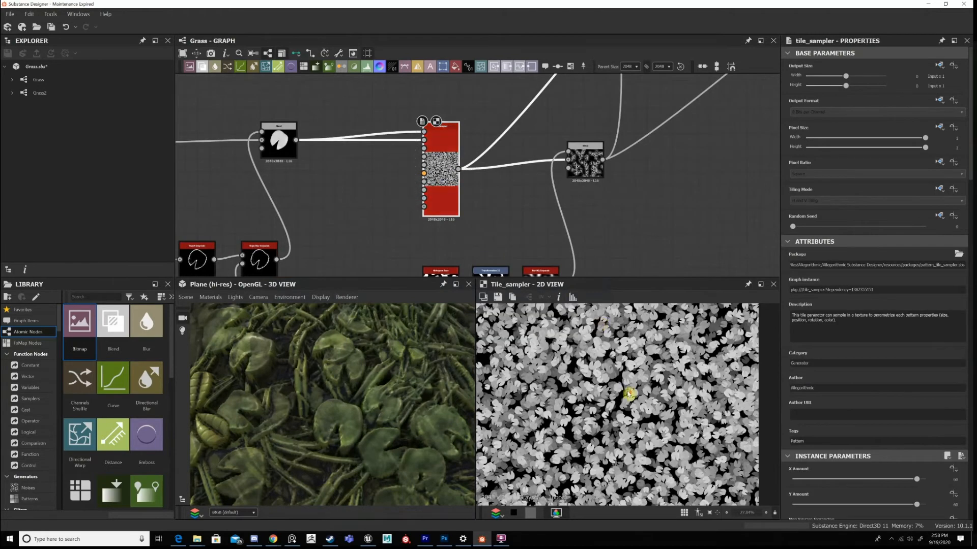
Review the leaf Tile Sampler's instance parameters, from X and Y Amount through Pattern, Size, Position, Rotation and Color.
scroll(631, 395, "down", 1)
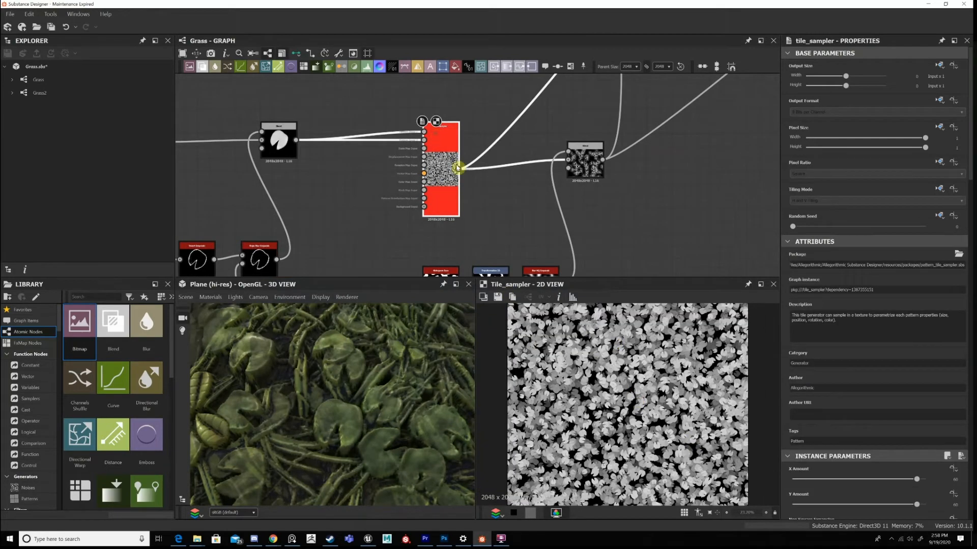
scroll(839, 453, "down", 3)
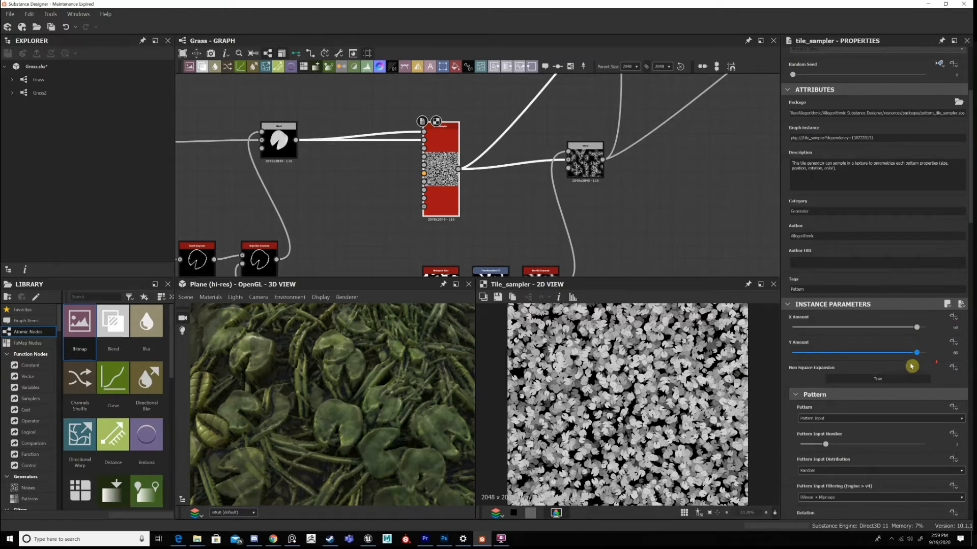
scroll(870, 343, "down", 3)
scroll(869, 326, "down", 2)
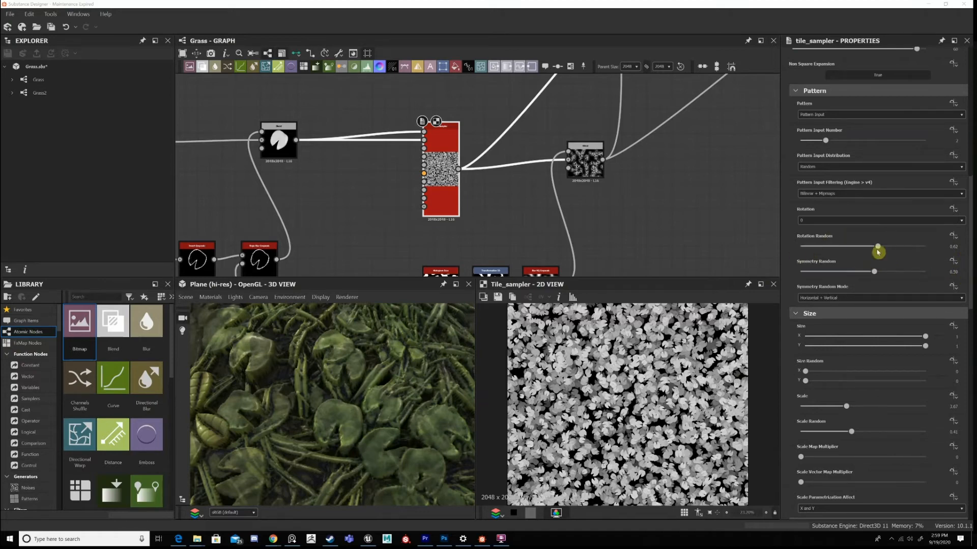
scroll(878, 252, "down", 5)
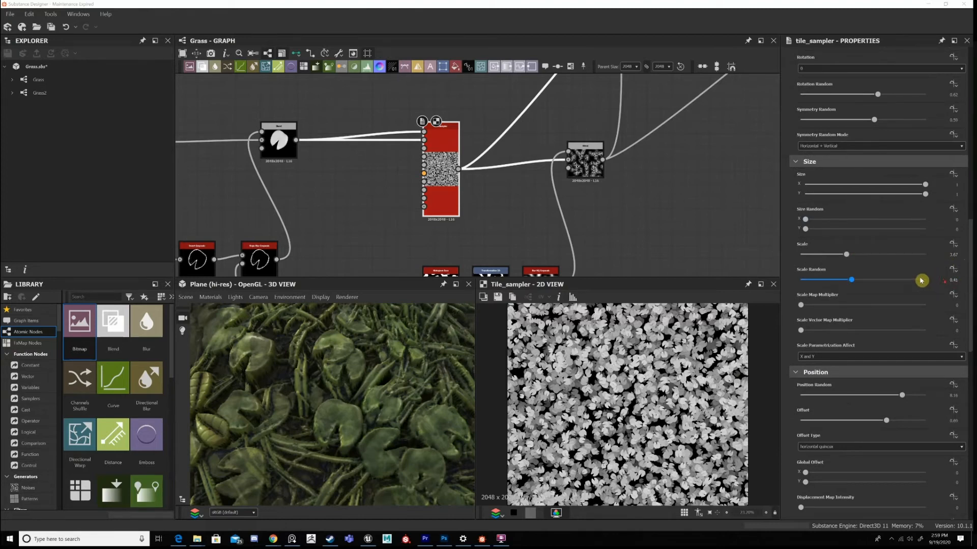
scroll(922, 280, "down", 5)
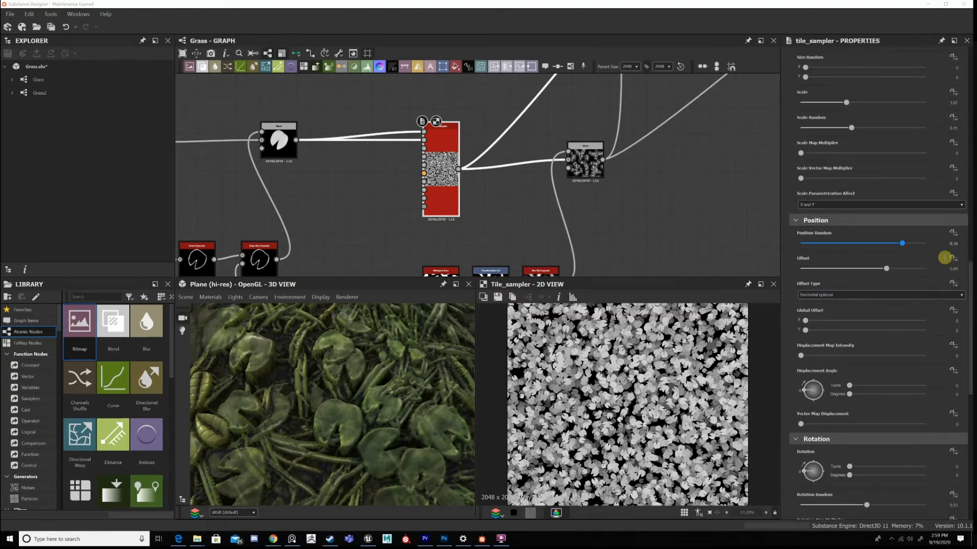
scroll(955, 269, "down", 5)
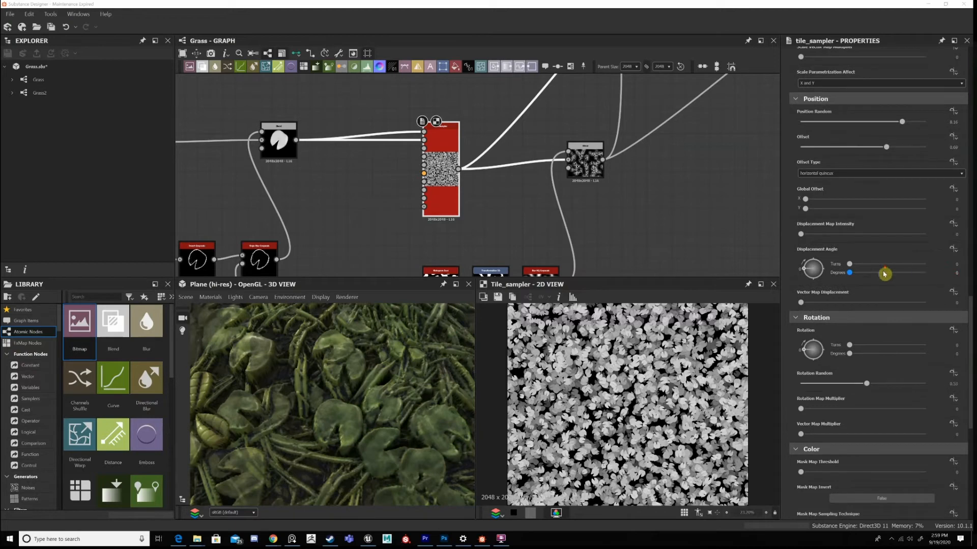
scroll(910, 293, "down", 7)
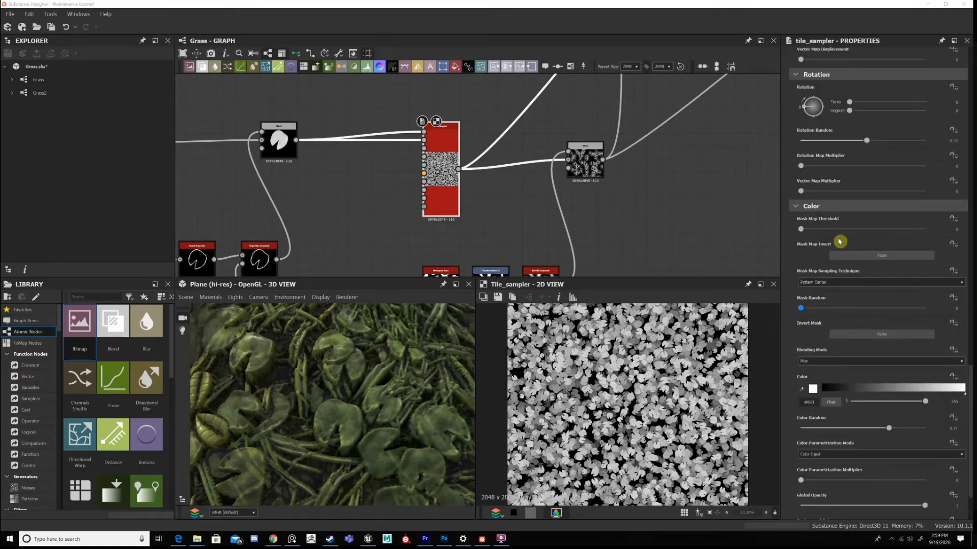
scroll(875, 275, "down", 3)
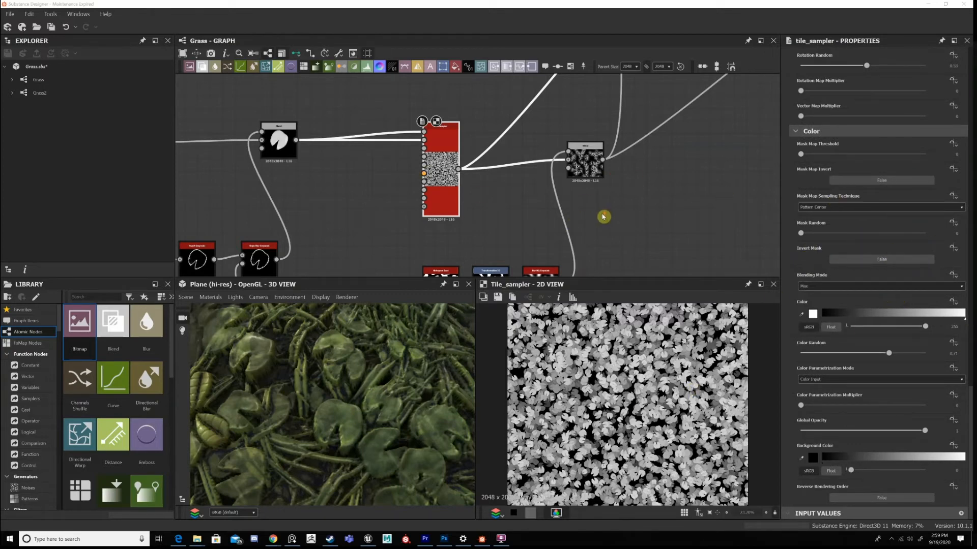
Move the Perlin Noise up and right beside the Histogram Scan, and show the leaf scatter's Multiply Blend in 2D.
scroll(657, 90, "down", 1)
left_click_drag(427, 257, 438, 241)
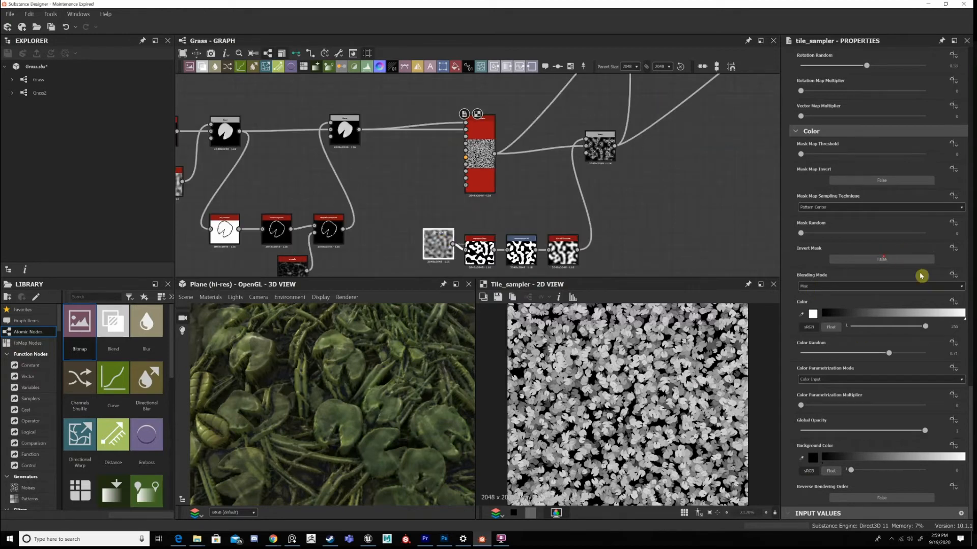
middle_click_drag(605, 126, 573, 135)
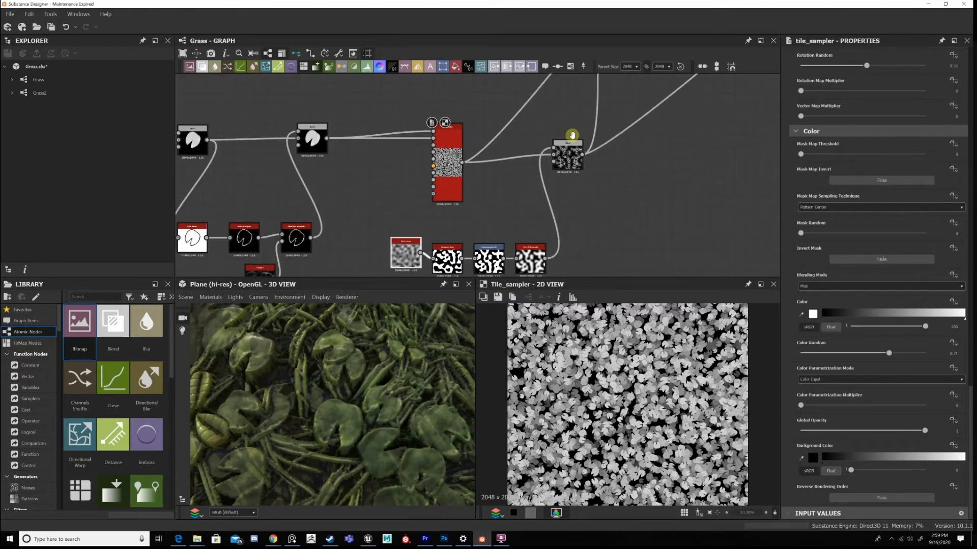
left_click(557, 169)
middle_click_drag(531, 247, 531, 182)
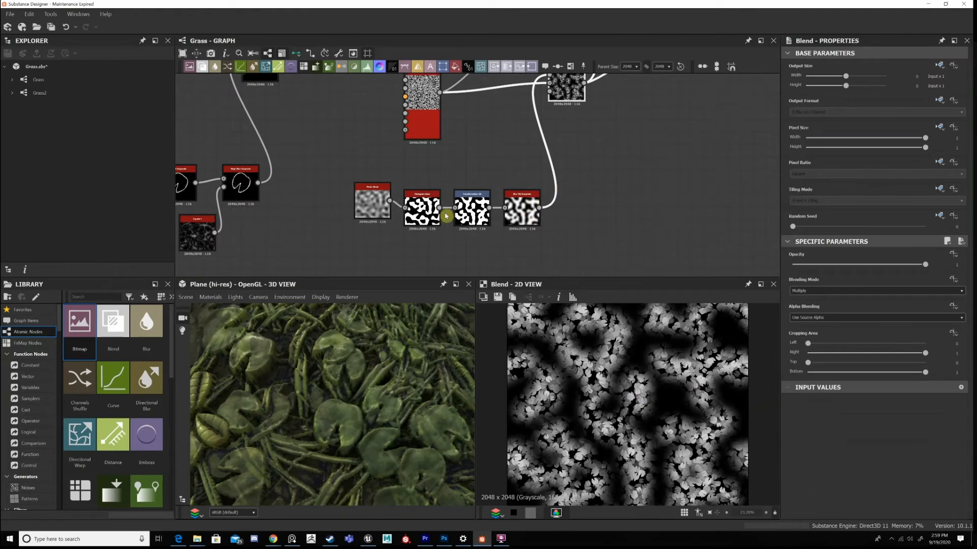
Show the mask branch's Perlin Noise in 2D and move the whole branch up and right, closer beneath the Blend.
left_click_drag(446, 216, 419, 171)
double_click(419, 171)
middle_click_drag(432, 169, 388, 211)
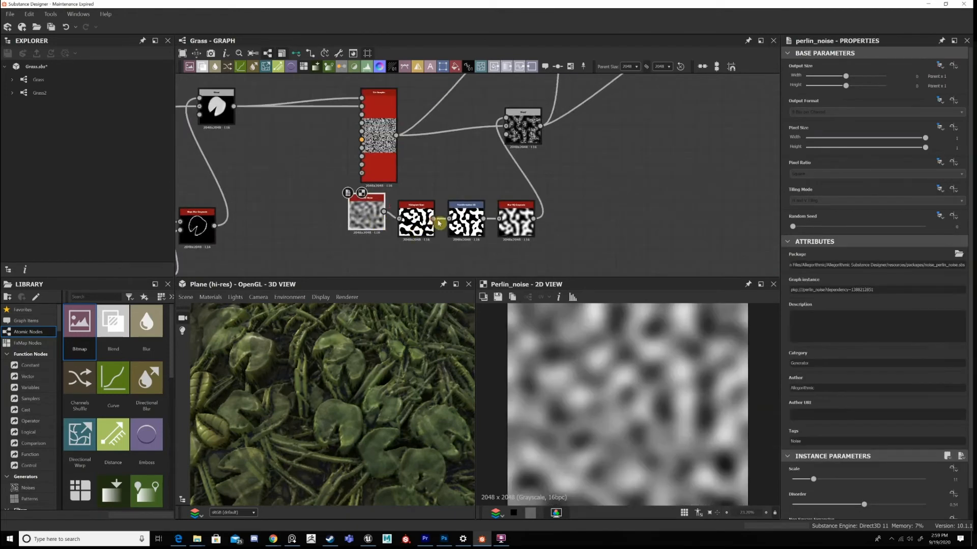
Show the mask branch's Transformation 2D and the leaf scatter's masked Multiply Blend in 2D one after another.
scroll(439, 223, "up", 2)
double_click(585, 232)
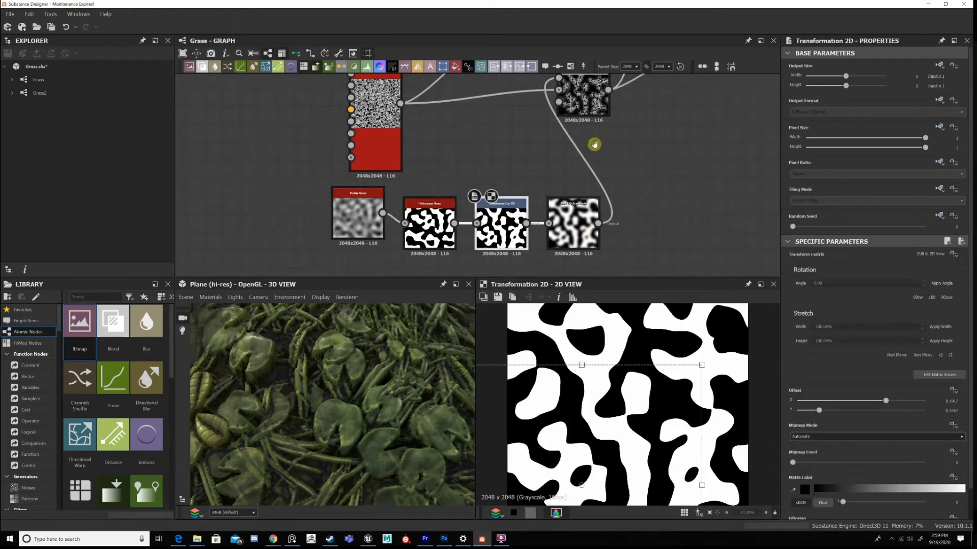
middle_click_drag(593, 145, 584, 157)
scroll(582, 350, "down", 2)
middle_click_drag(567, 90, 539, 248)
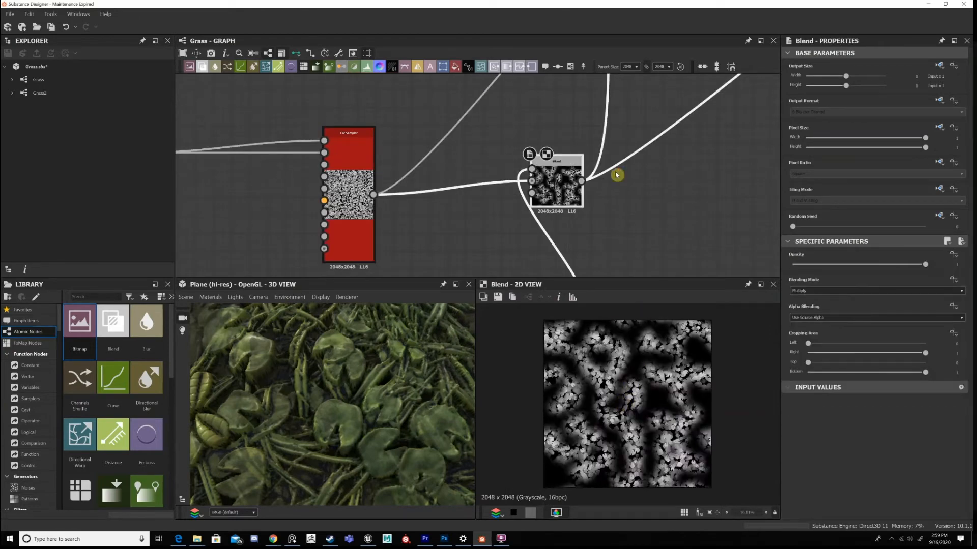
Examine the masked leaf clusters up close in 2D and compare them with the plants in the 3D view.
scroll(619, 193, "down", 3)
scroll(621, 375, "up", 3)
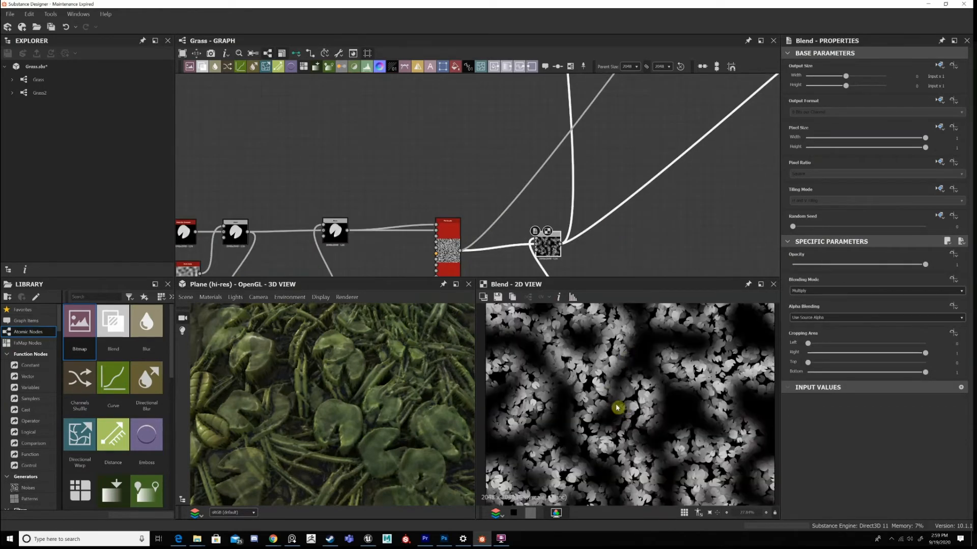
scroll(617, 407, "up", 3)
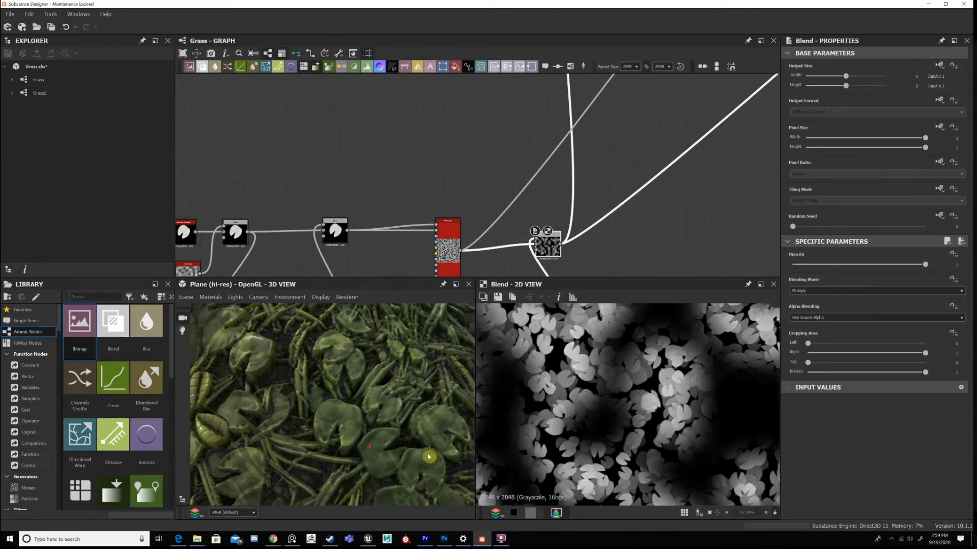
scroll(366, 449, "up", 5)
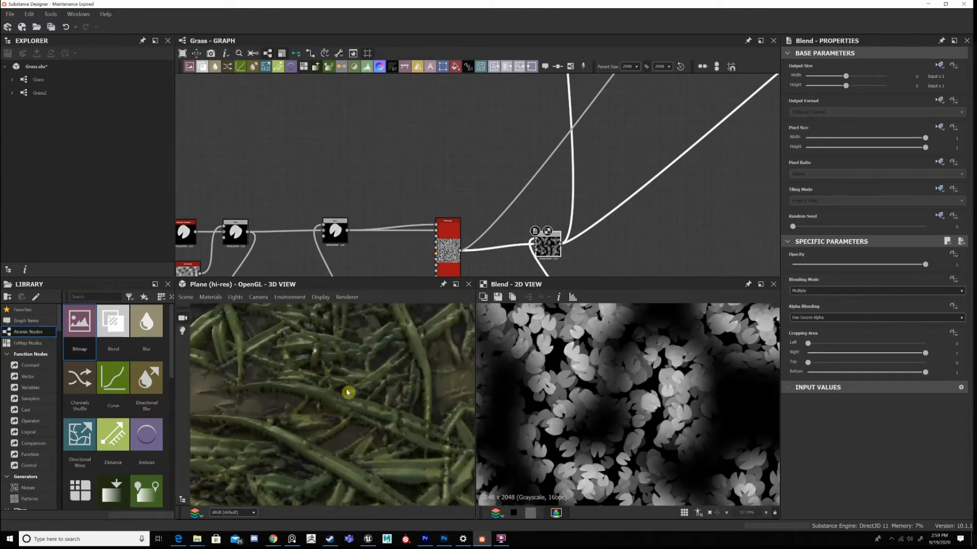
scroll(399, 402, "down", 5)
Show the Main Graph's Height Blend that receives the leaf scatter in 2D, and examine it up close and as a whole.
scroll(552, 266, "down", 3)
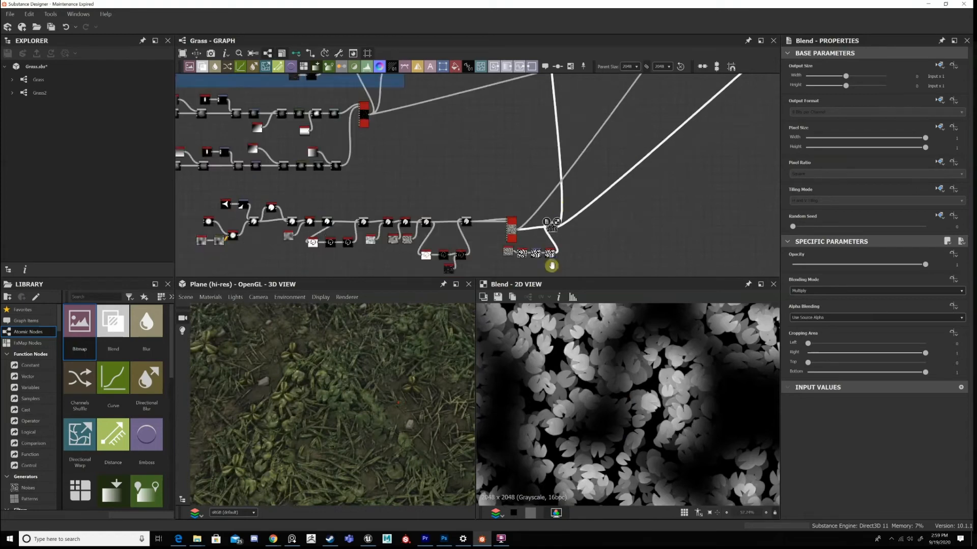
scroll(552, 266, "up", 5)
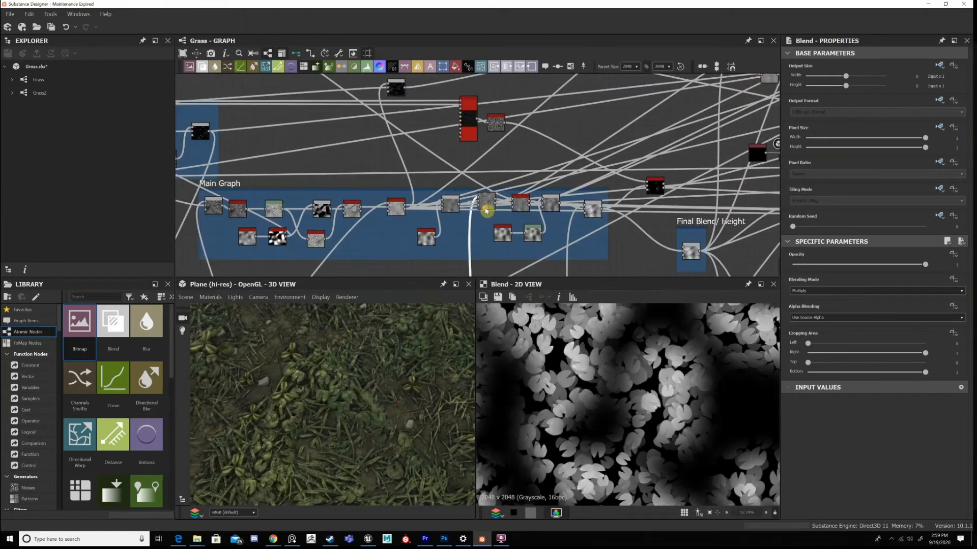
scroll(486, 210, "up", 2)
double_click(486, 206)
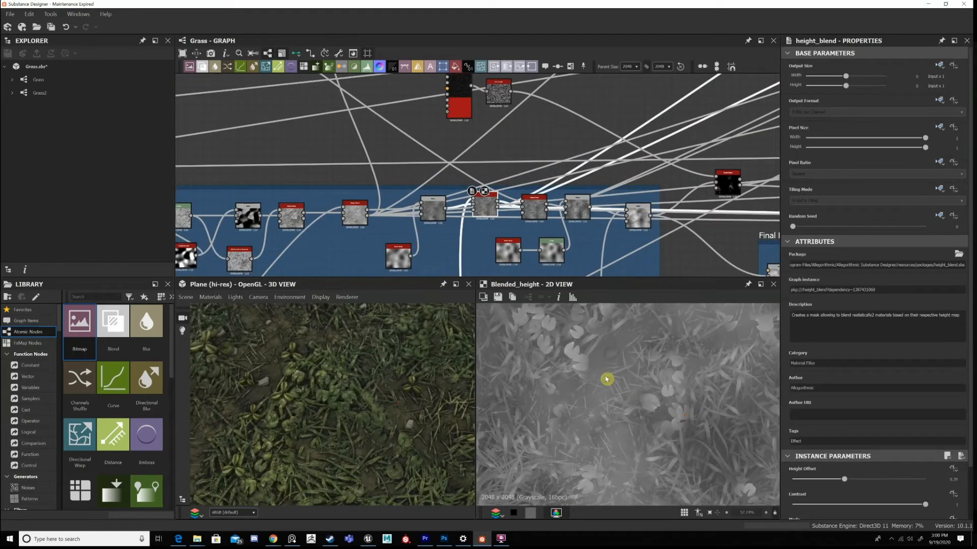
scroll(630, 389, "down", 5)
scroll(546, 315, "up", 3)
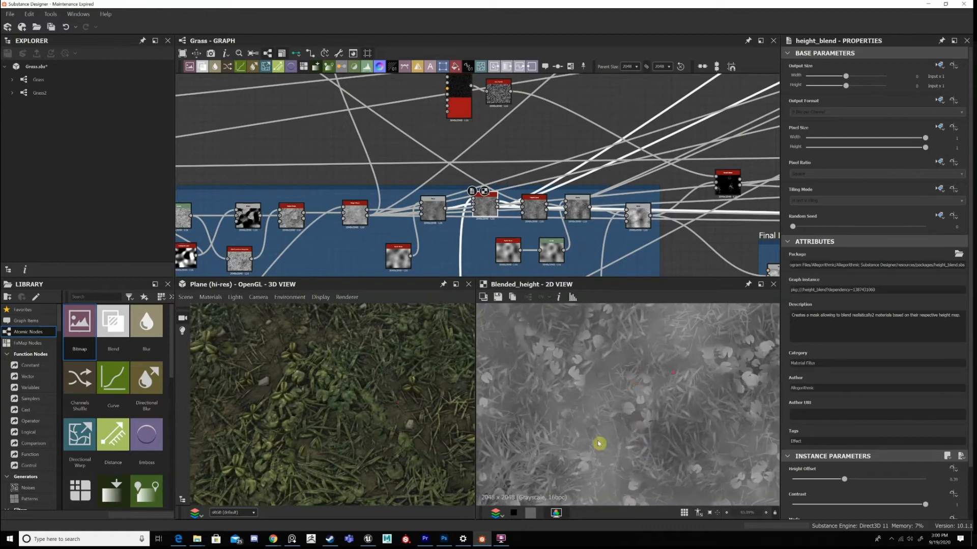
scroll(618, 407, "up", 4)
scroll(617, 397, "down", 4)
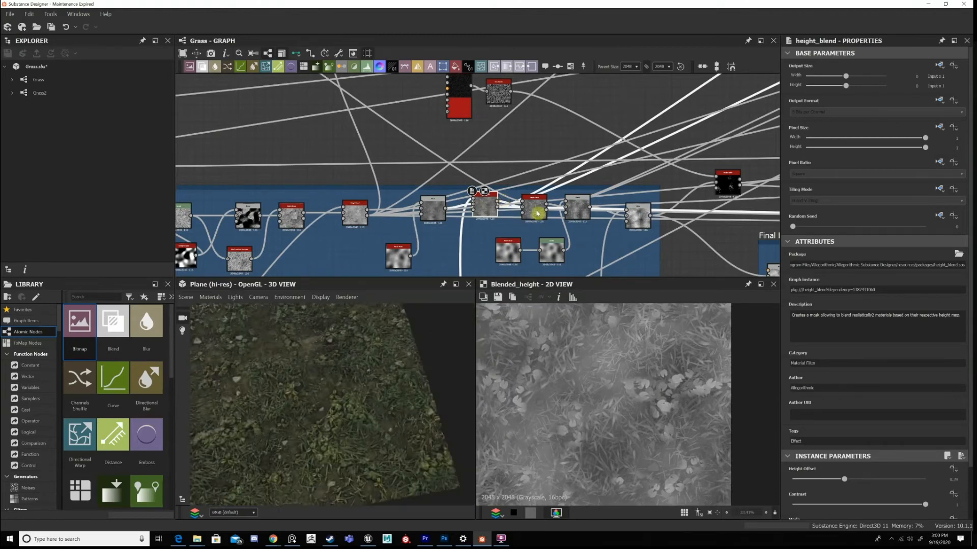
Trace the graph back to the grass blades' Tile Sampler beside the Dry Grass Bits frame and select it.
middle_click_drag(508, 232, 500, 202)
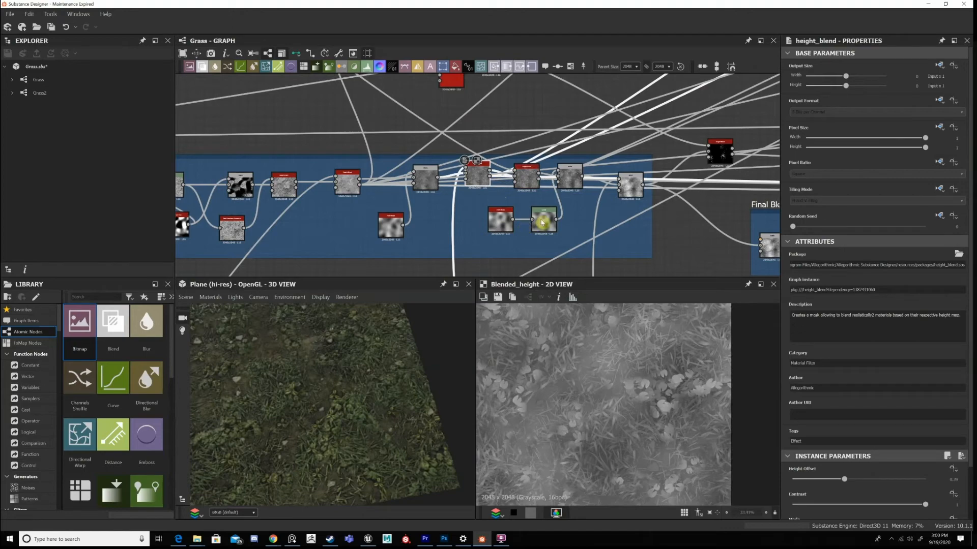
scroll(477, 175, "down", 3)
middle_click_drag(477, 174, 752, 196)
scroll(551, 193, "up", 2)
middle_click_drag(204, 219, 430, 212)
middle_click_drag(465, 113, 355, 199)
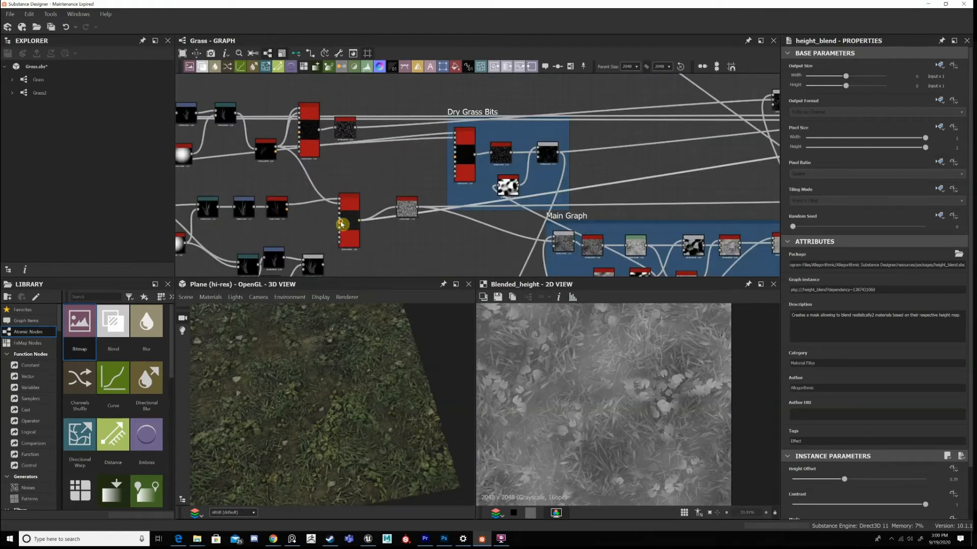
scroll(342, 224, "up", 2)
scroll(356, 224, "up", 2)
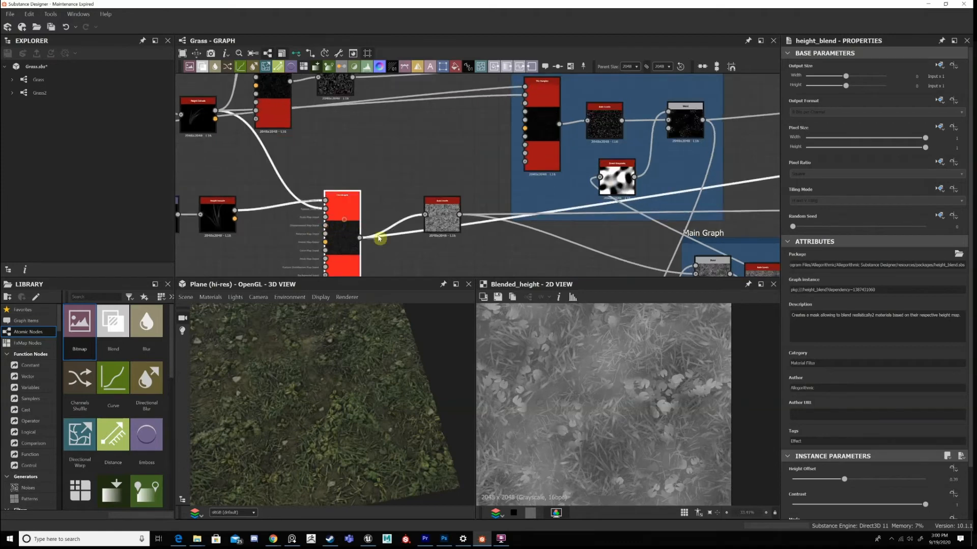
Return to the leaf scatter's Height Blend in the Main Graph and review its Height Offset, Contrast, Mode and Opacity.
scroll(571, 235, "down", 5)
middle_click_drag(571, 236, 290, 185)
middle_click_drag(586, 175, 464, 184)
scroll(464, 180, "up", 2)
double_click(461, 173)
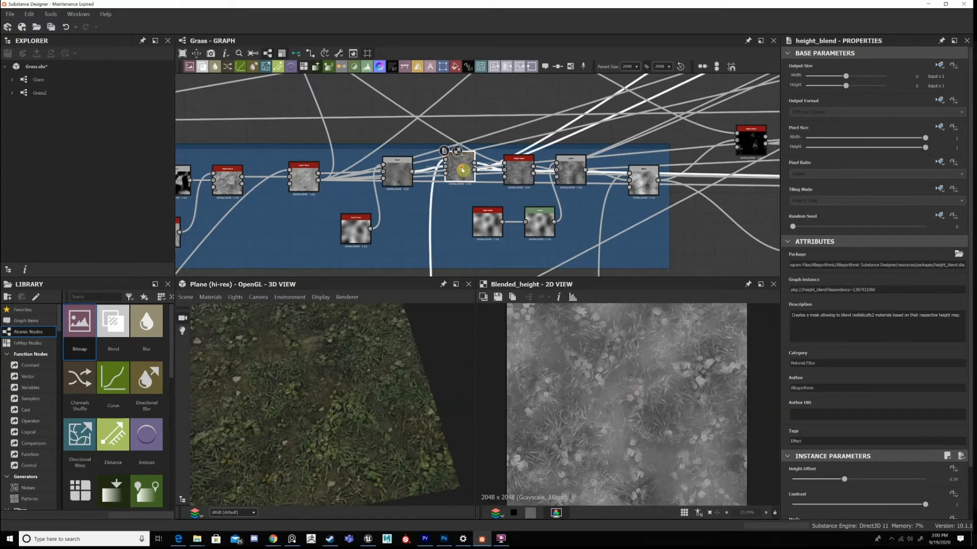
scroll(936, 473, "down", 2)
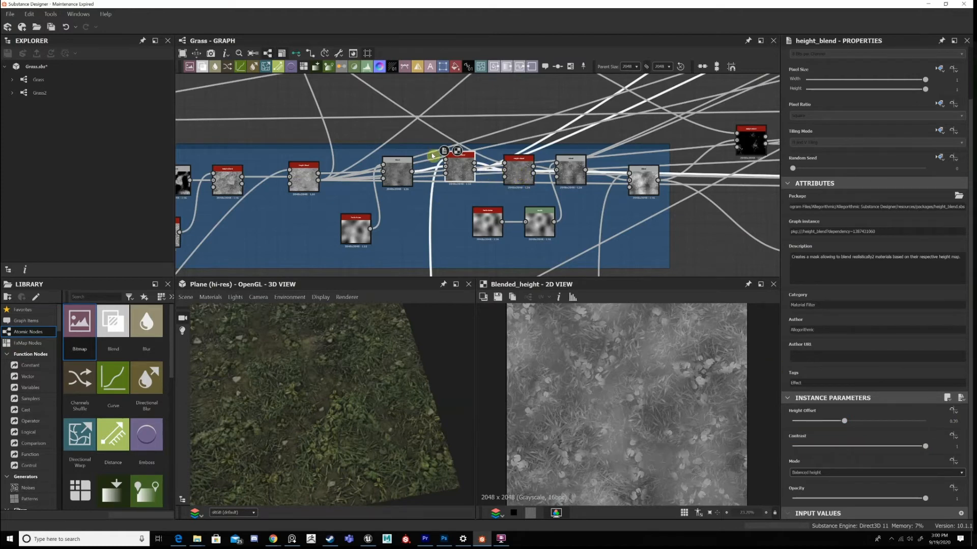
Compare the leaf scatter's Height Blend with the preceding Multiply Blend and the following Height Blend in 2D, inspecting the added plants up close.
left_click(463, 166)
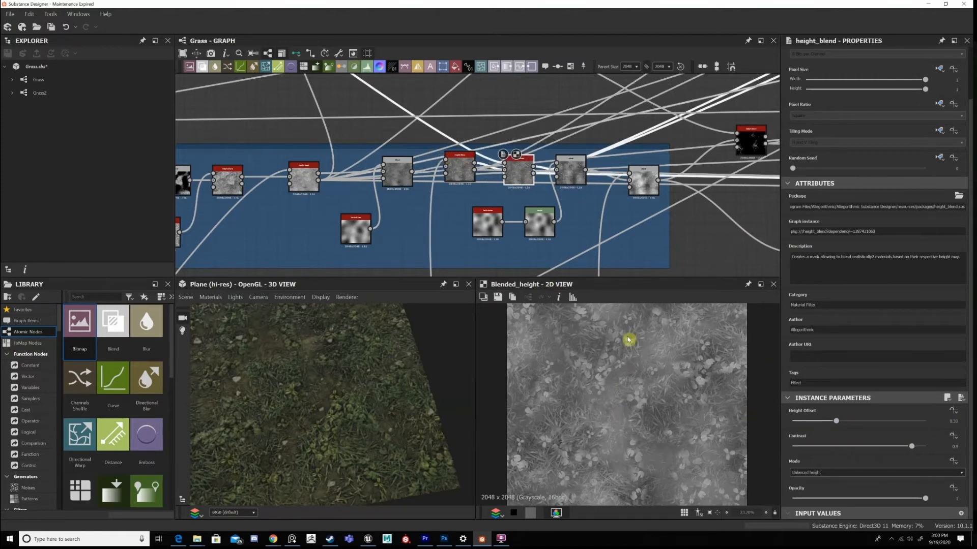
double_click(460, 169)
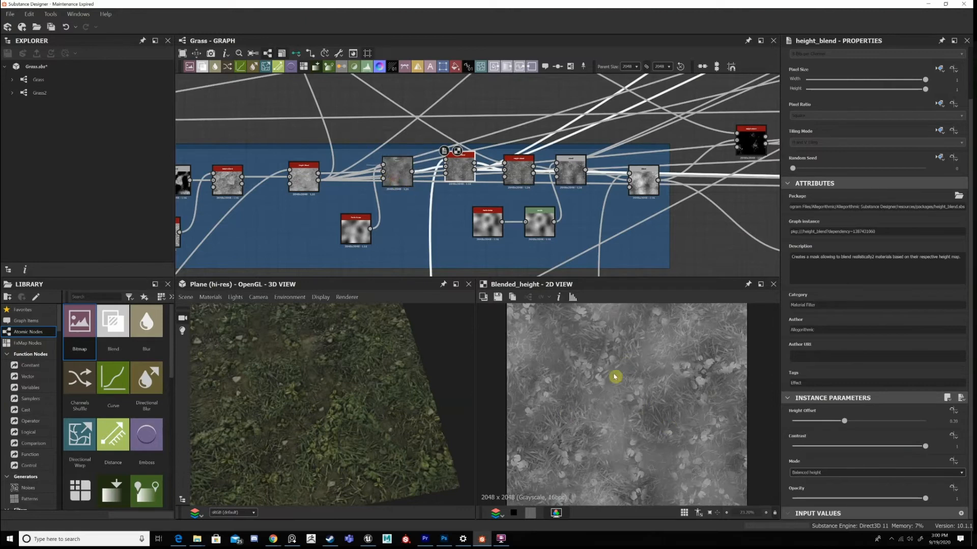
left_click(398, 172)
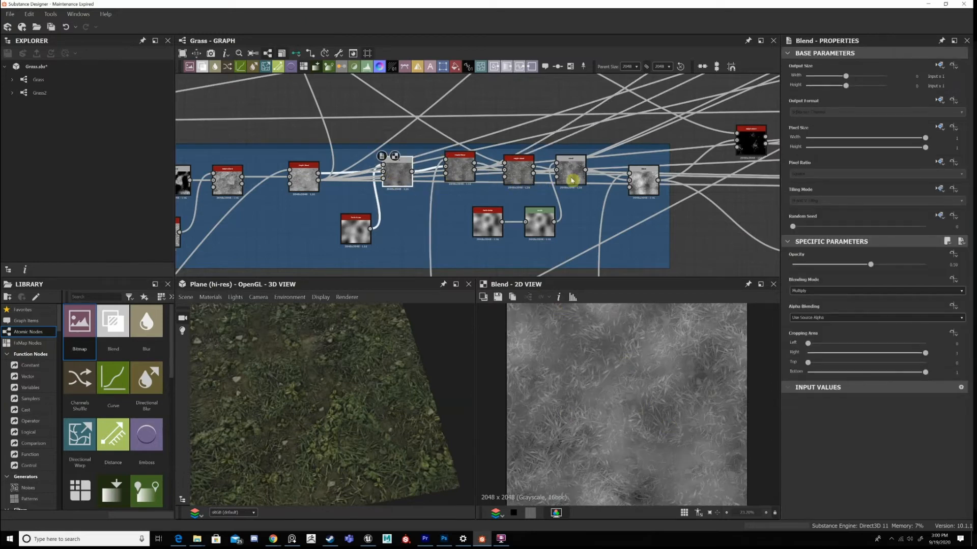
left_click(523, 172)
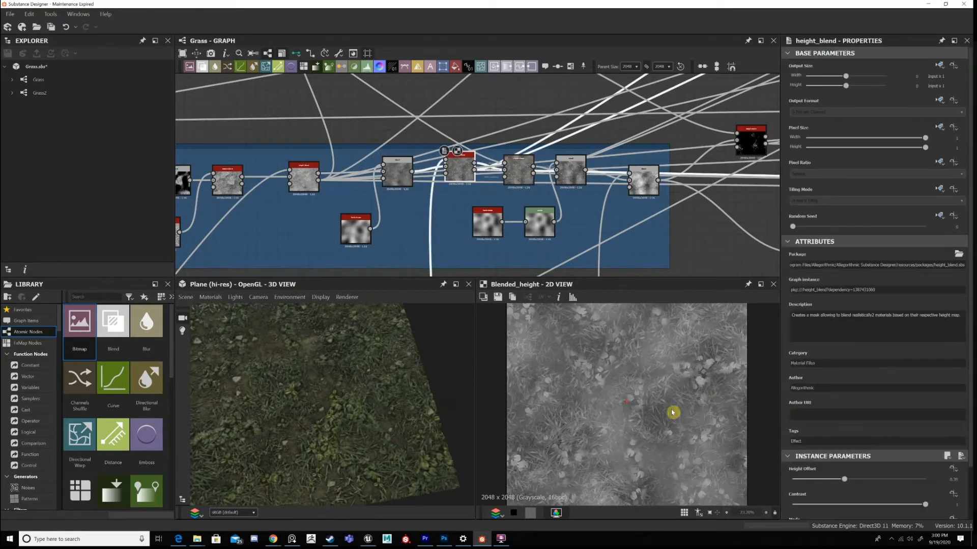
scroll(645, 393, "up", 5)
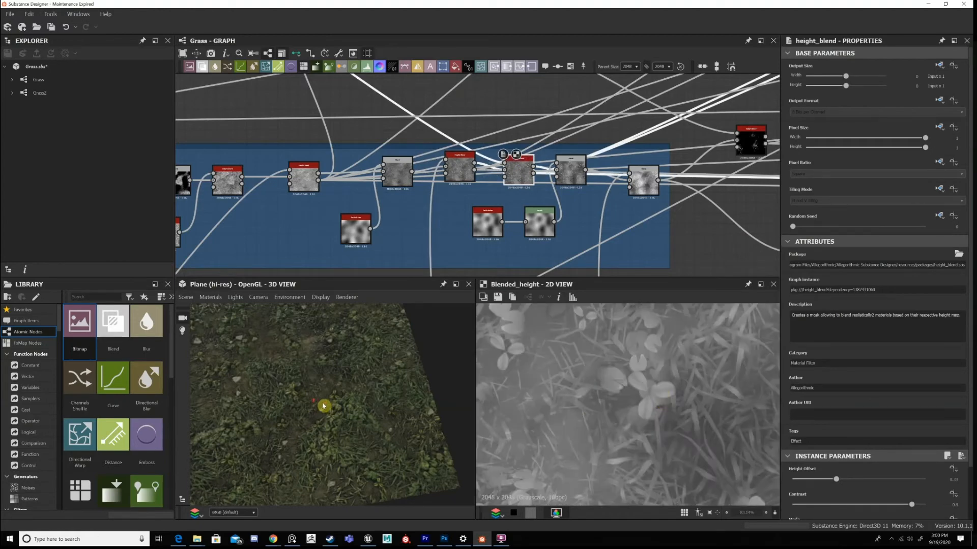
Enclose the leaf's node network, from its base shapes through to its Tile Sampler, in a frame titled Clover.
scroll(387, 397, "up", 5)
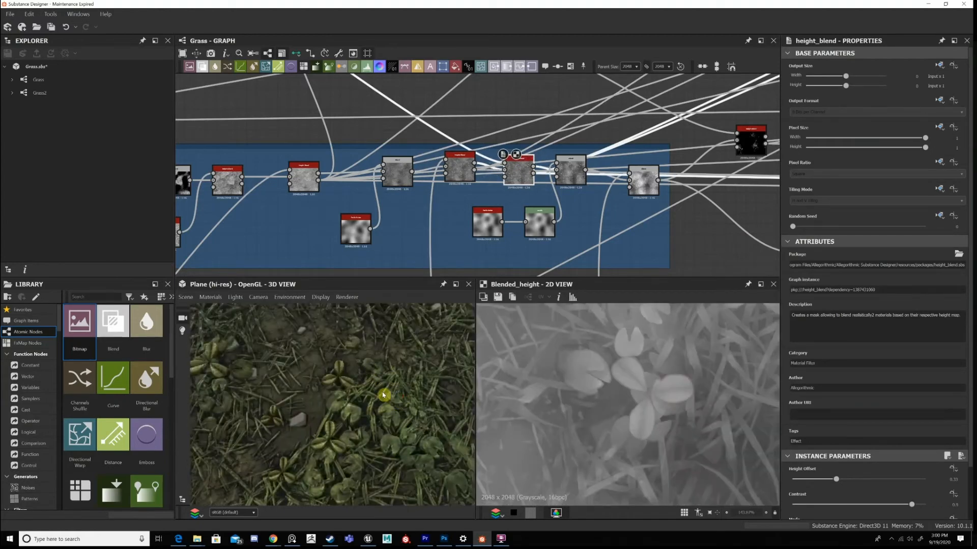
scroll(384, 395, "down", 3)
scroll(469, 152, "down", 4)
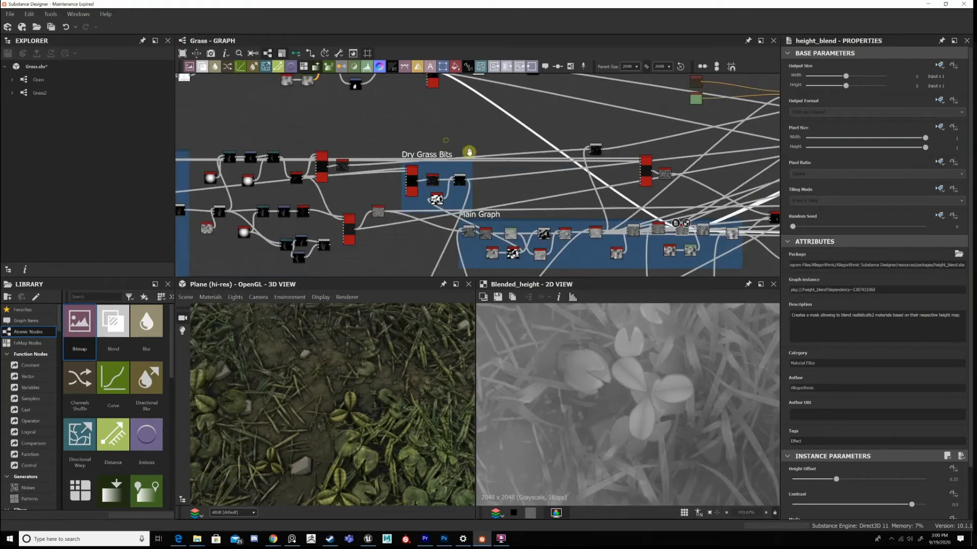
middle_click_drag(469, 152, 478, 155)
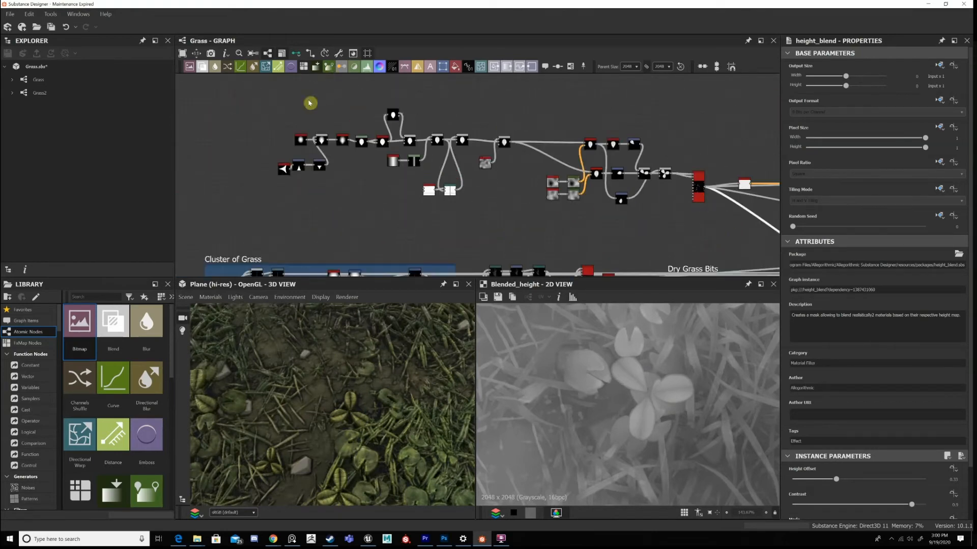
left_click_drag(265, 109, 790, 238)
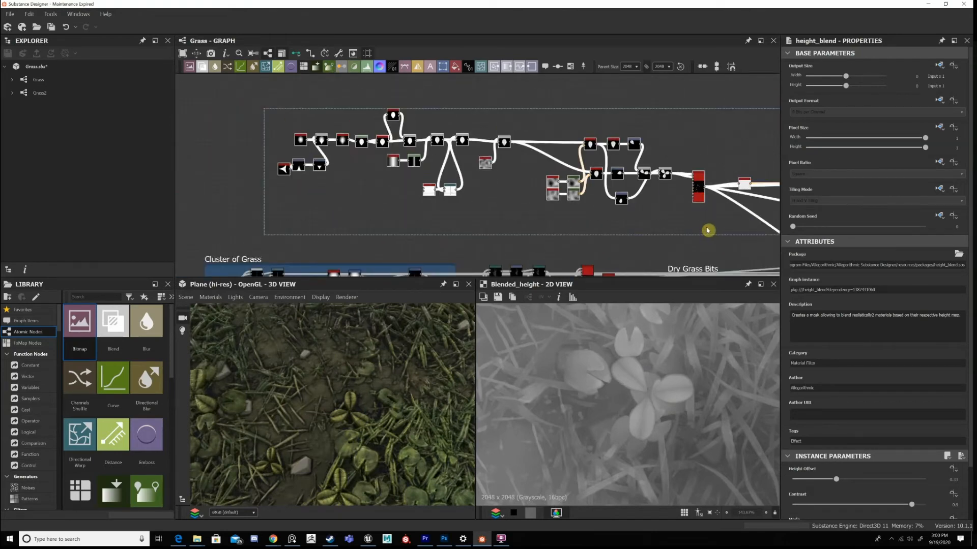
right_click(707, 231)
left_click(732, 225)
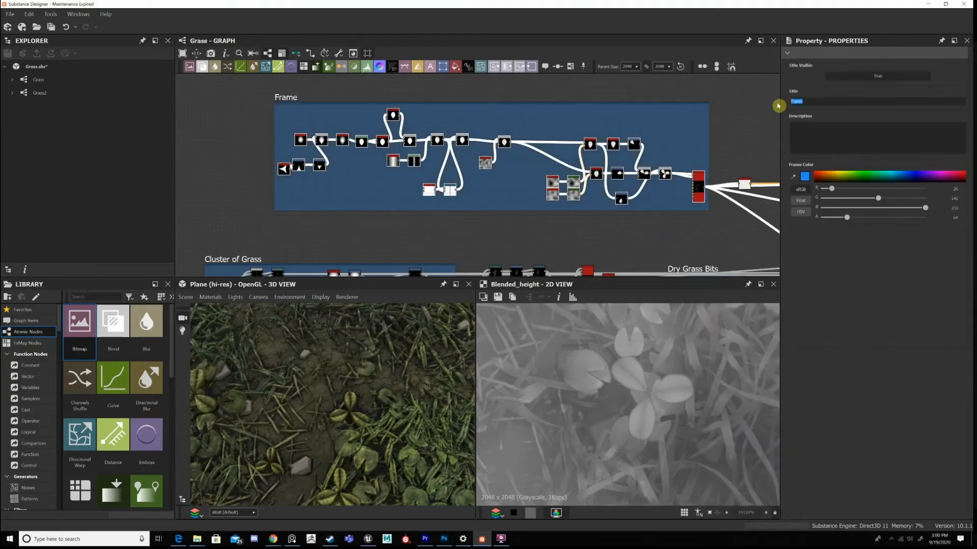
type("Clover")
key("Return")
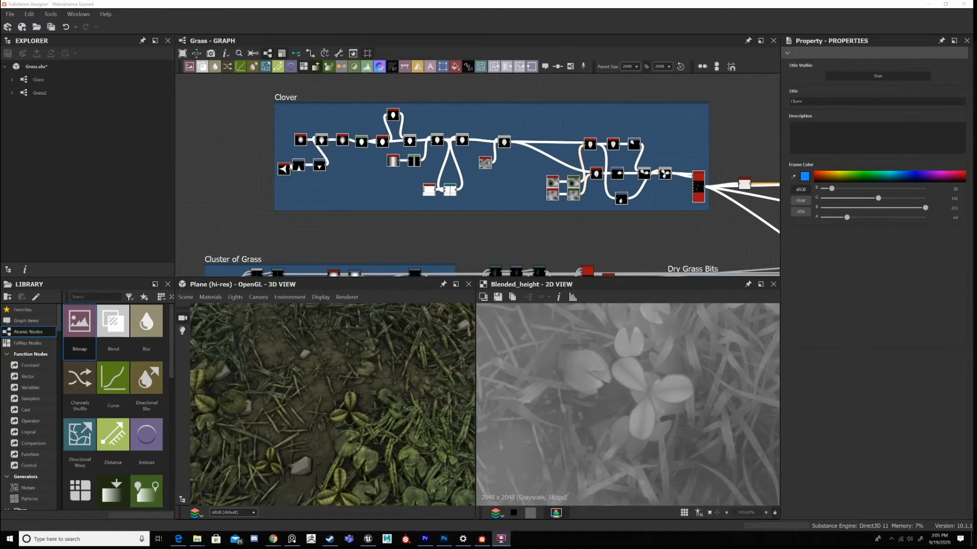
Show the Clover frame's starting Shape in 2D and survey the node chain from it through to the Tile Sampler.
scroll(326, 152, "up", 6)
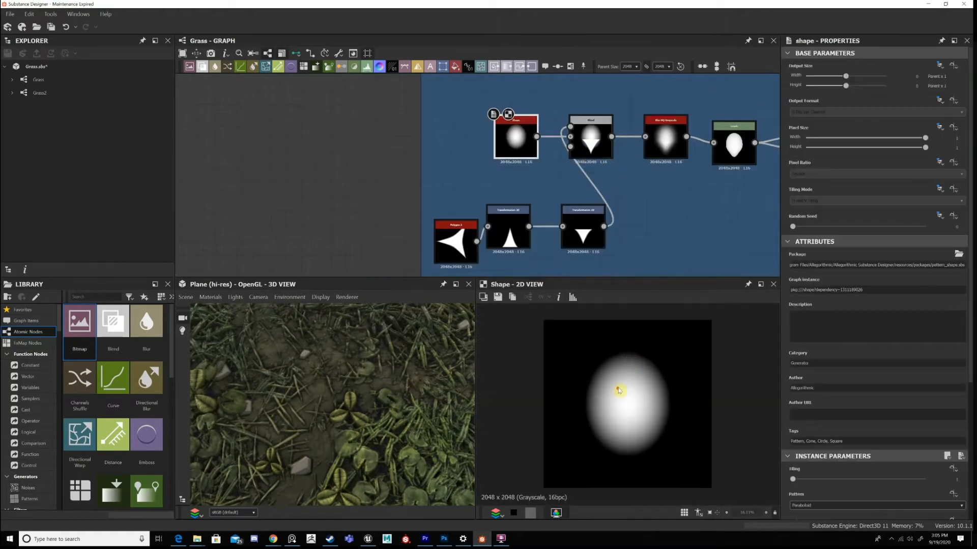
scroll(639, 363, "down", 1)
scroll(639, 364, "up", 1)
middle_click_drag(615, 155, 497, 152)
middle_click_drag(550, 183, 267, 164)
scroll(463, 187, "down", 4)
scroll(701, 155, "down", 2)
scroll(560, 157, "up", 2)
middle_click_drag(560, 156, 380, 141)
scroll(505, 192, "up", 3)
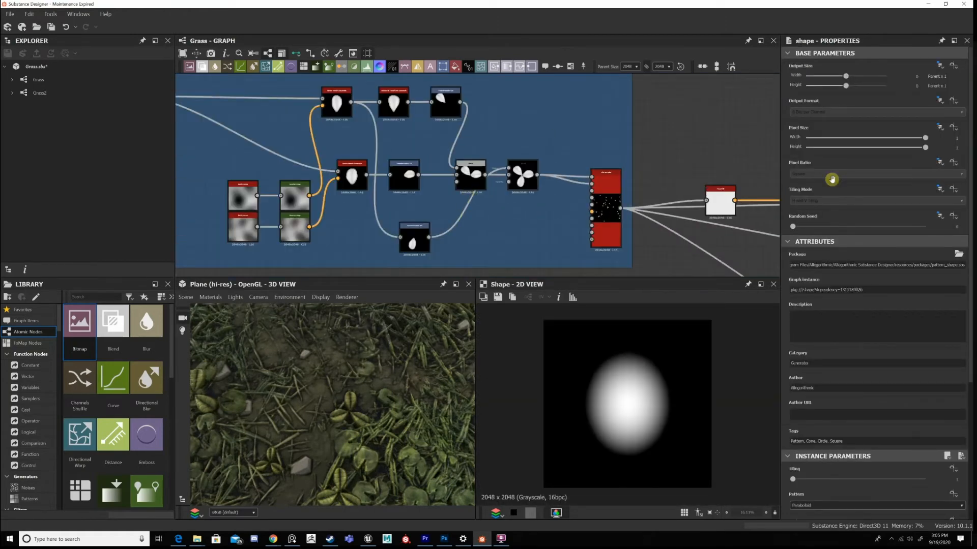
Return to the start of the Clover network and review the Shape node's instance parameters, including Pattern, Scale and Size.
scroll(712, 173, "down", 5)
scroll(505, 151, "up", 4)
scroll(404, 99, "up", 3)
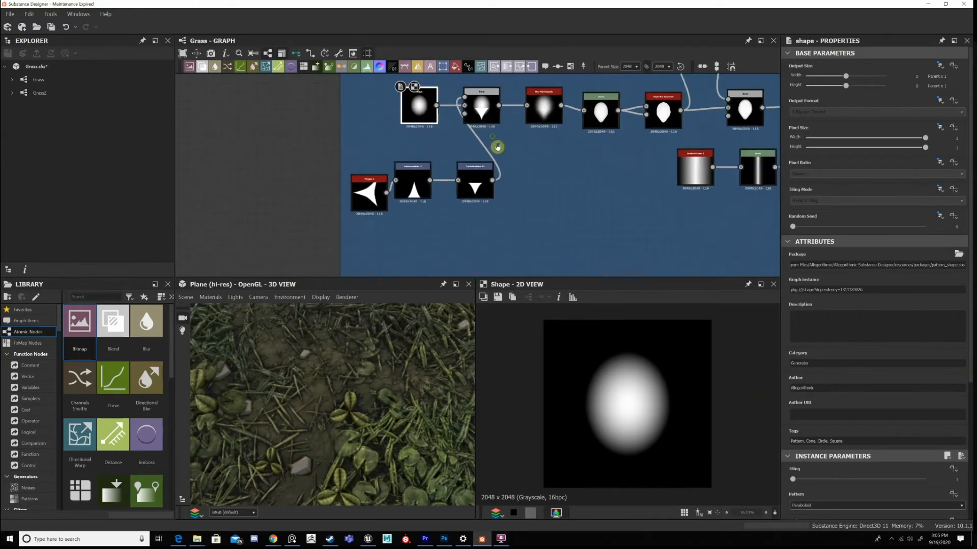
scroll(631, 361, "up", 1)
scroll(631, 362, "down", 1)
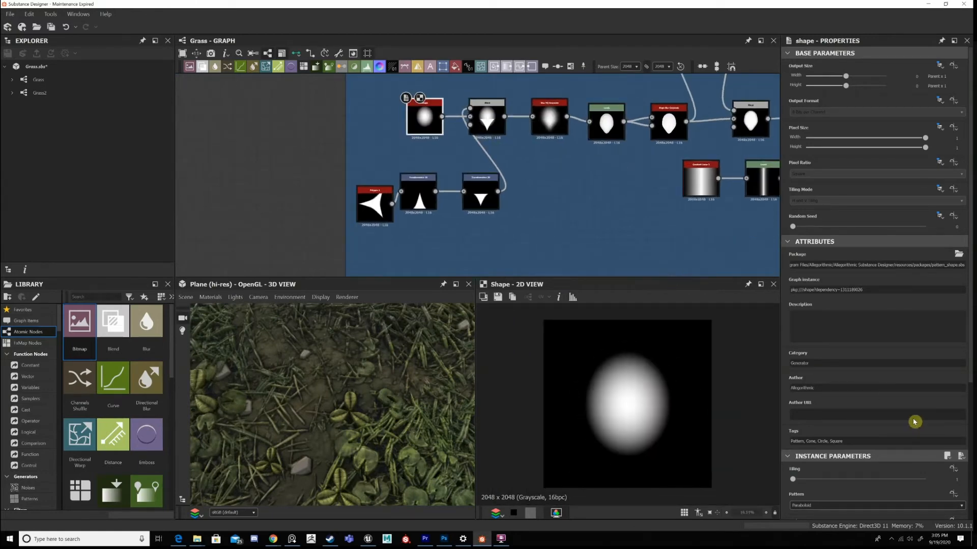
scroll(897, 371, "down", 4)
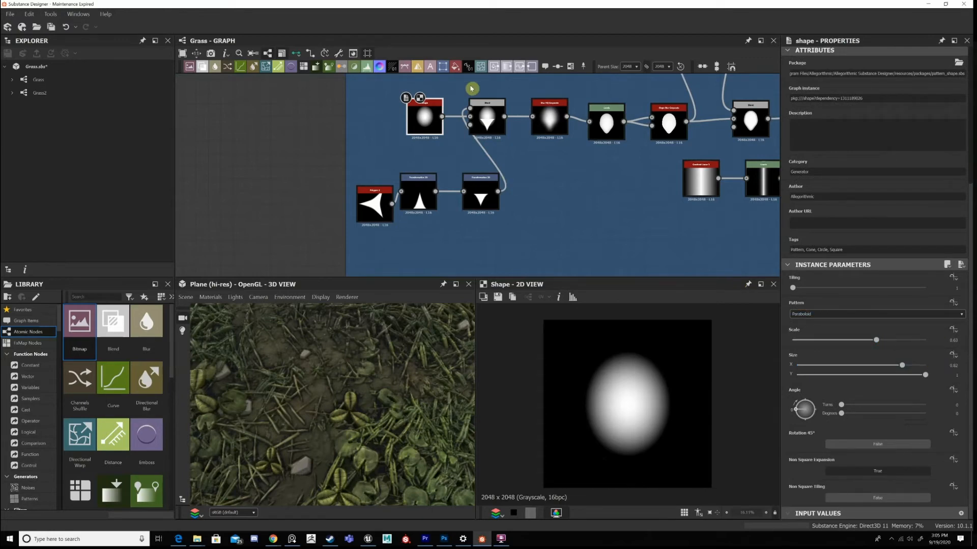
Step through the clover leaf's Polygon 2, the Blend that adds it to the Shape, and the following Blur HQ Grayscale in 2D.
left_click(487, 123)
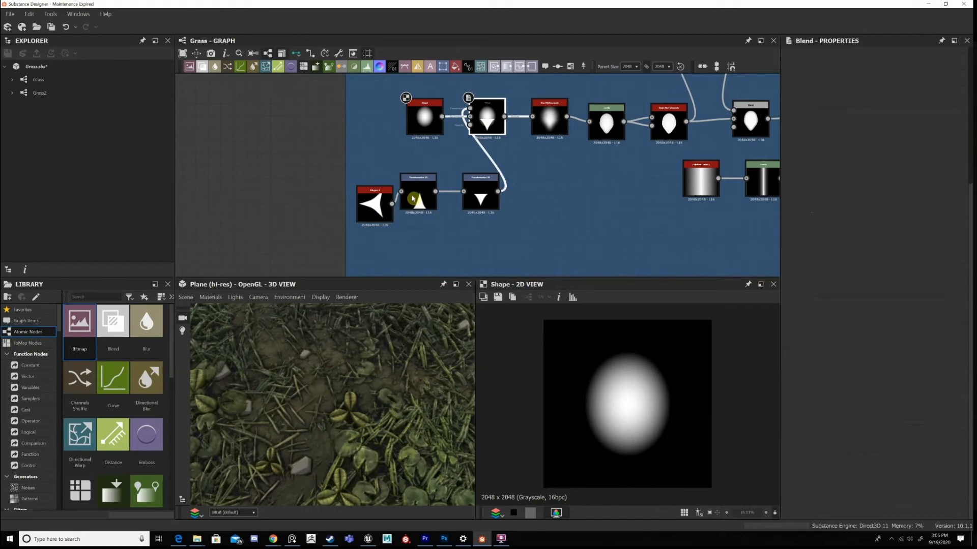
left_click(482, 209)
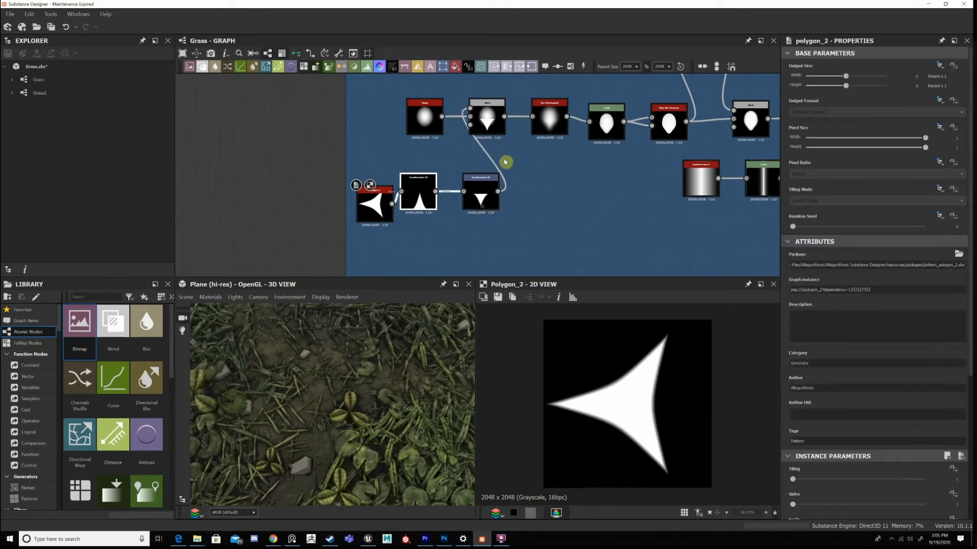
double_click(487, 121)
middle_click_drag(516, 171, 509, 183)
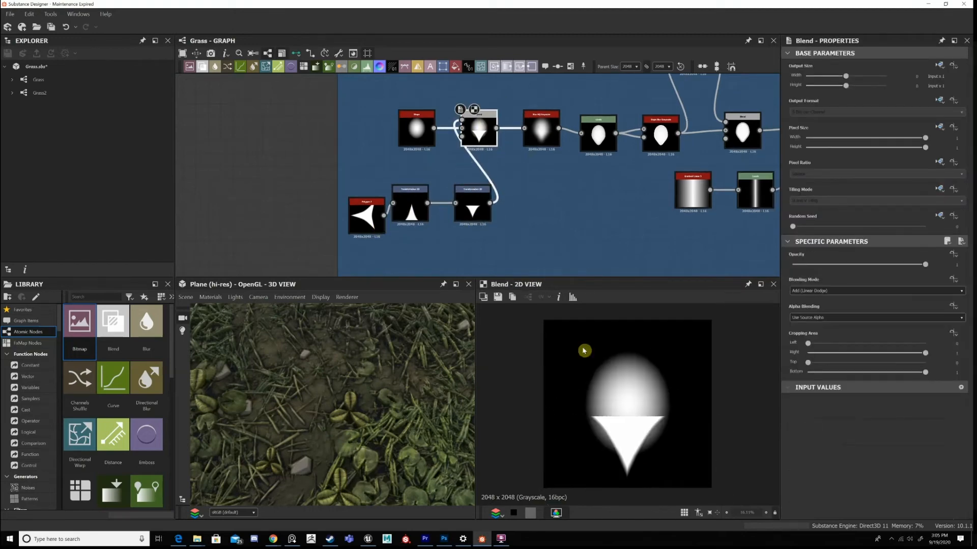
double_click(536, 153)
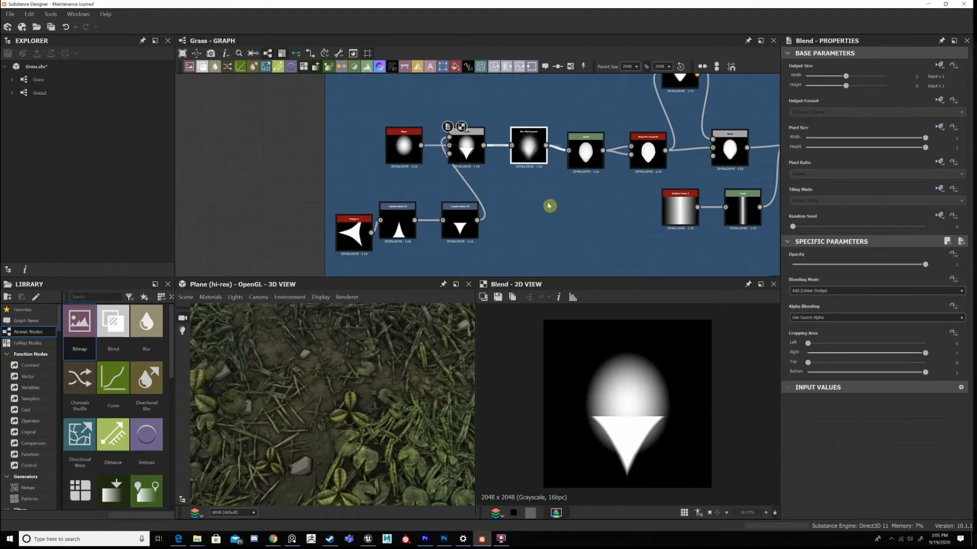
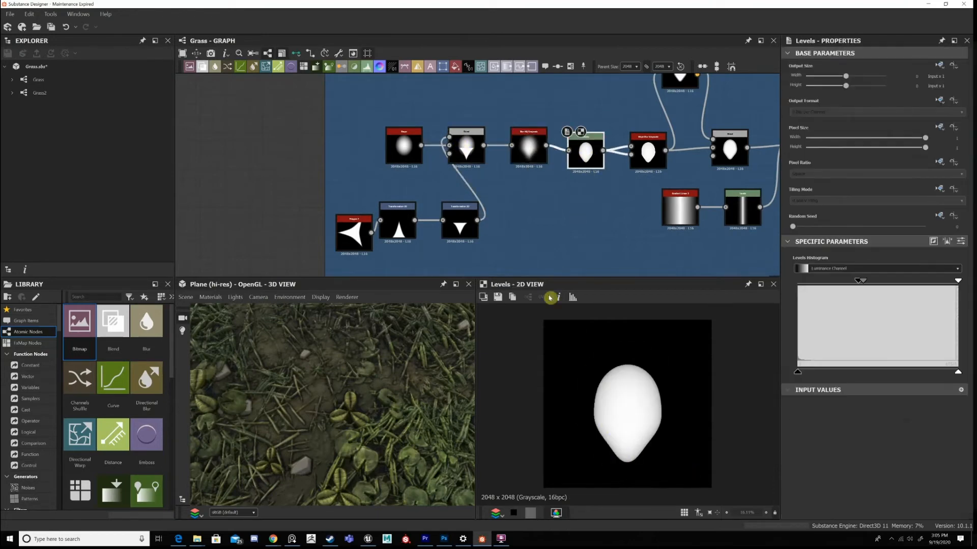
Examine the leaf shape from the blur and Levels nodes to the Copy Blend, and compare it with the leaves in the 3D preview.
left_click(528, 148)
left_click(584, 155)
middle_click_drag(632, 176, 532, 148)
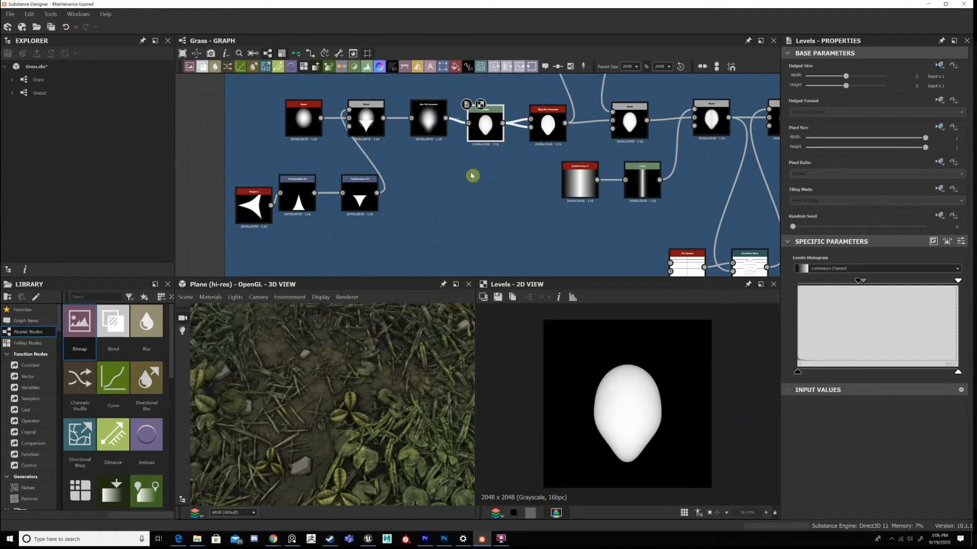
left_click(476, 156)
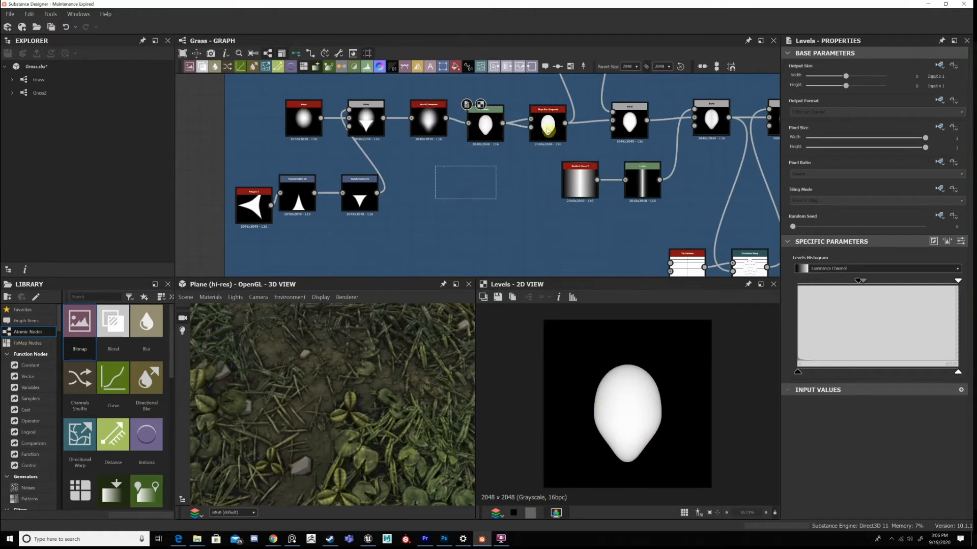
middle_click_drag(522, 155, 505, 170)
double_click(556, 174)
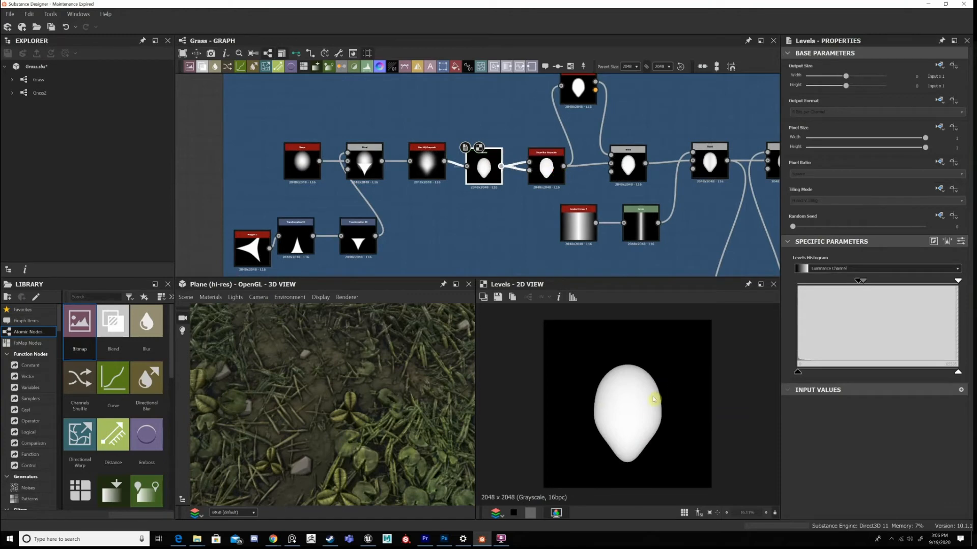
middle_click_drag(590, 141, 561, 168)
double_click(549, 139)
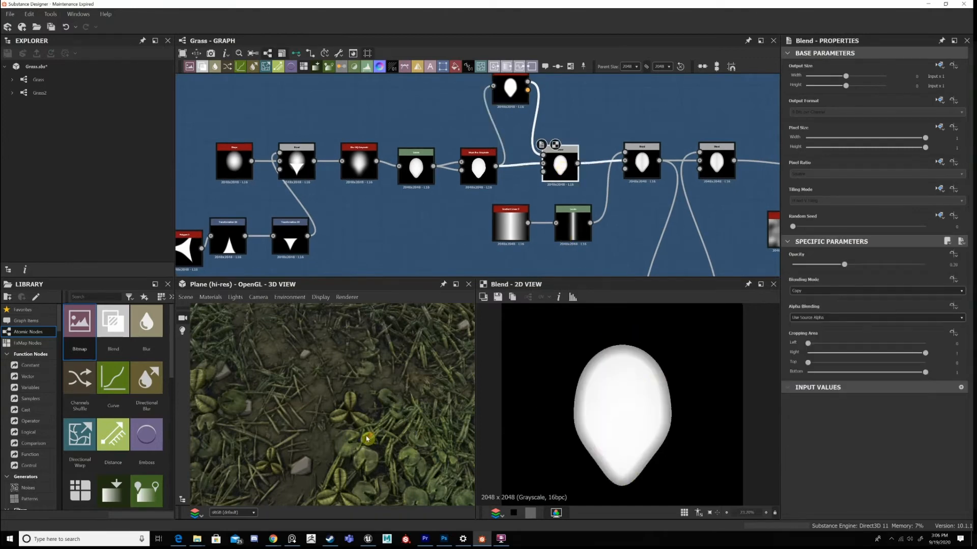
scroll(351, 440, "up", 3)
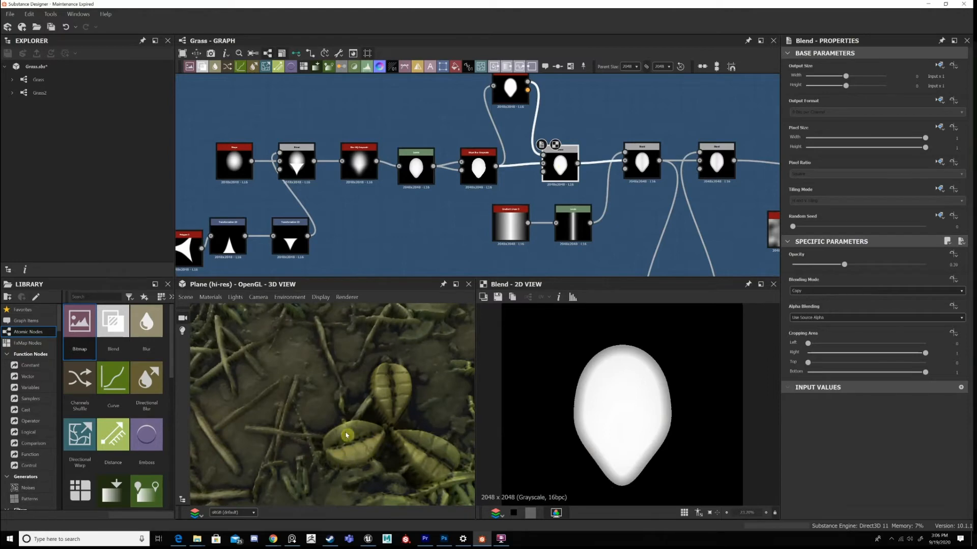
Inspect the Subtract Blend that adds the leaf's central crease, together with the gradient Levels node feeding it.
middle_click_drag(573, 163, 504, 169)
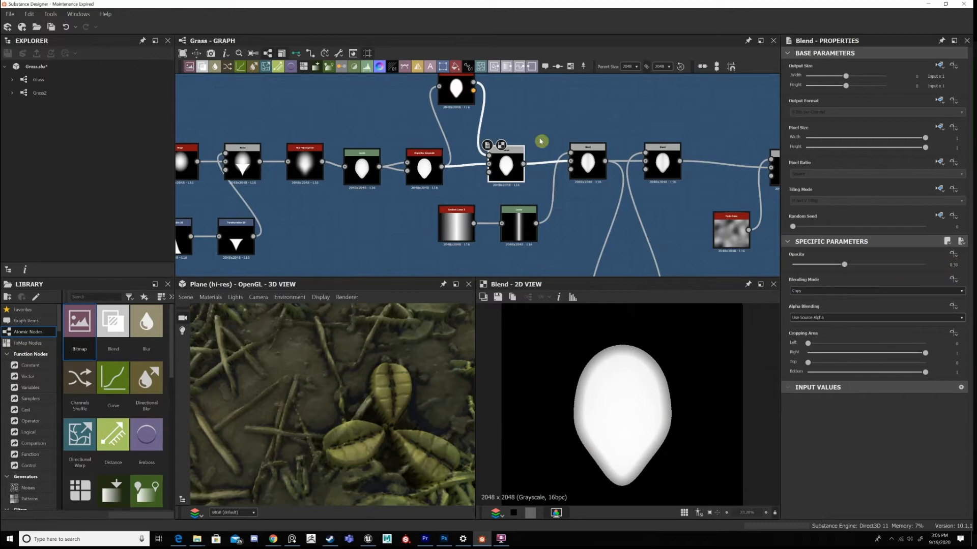
scroll(598, 164, "up", 3)
left_click(588, 164)
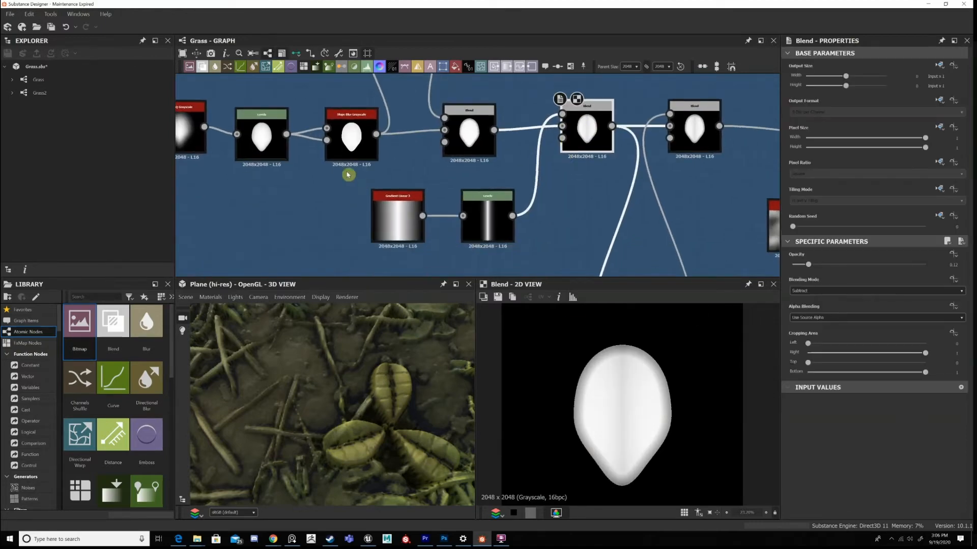
middle_click_drag(348, 175, 341, 159)
left_click_drag(346, 172, 513, 208)
double_click(491, 204)
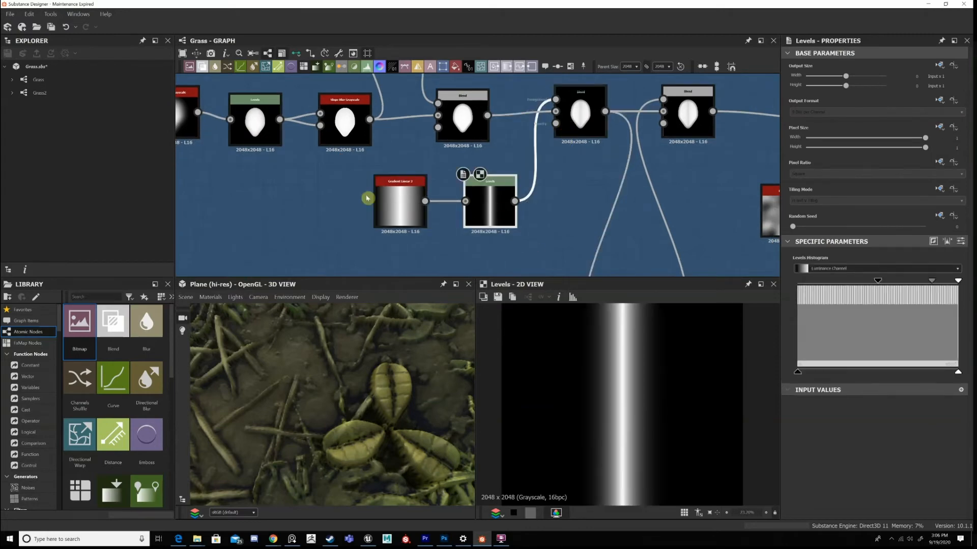
double_click(579, 116)
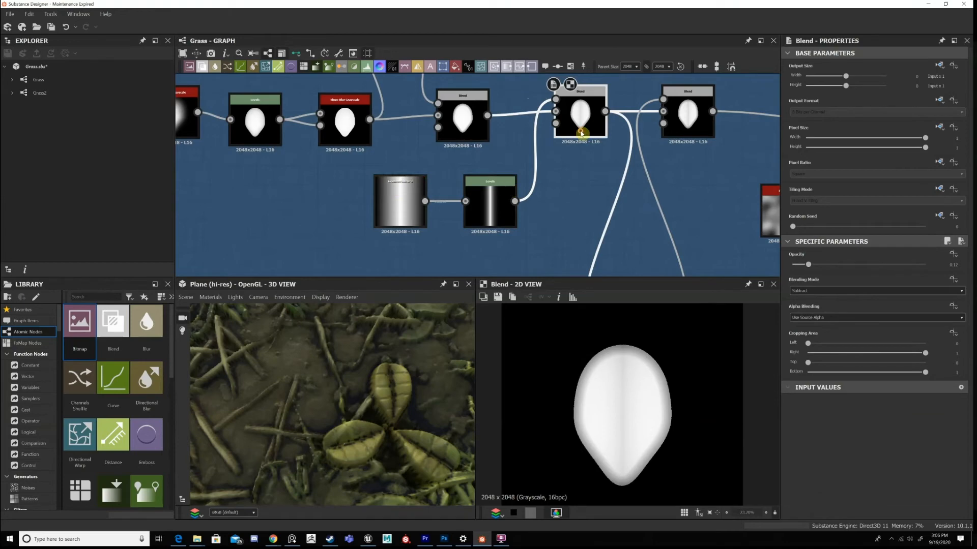
double_click(581, 132)
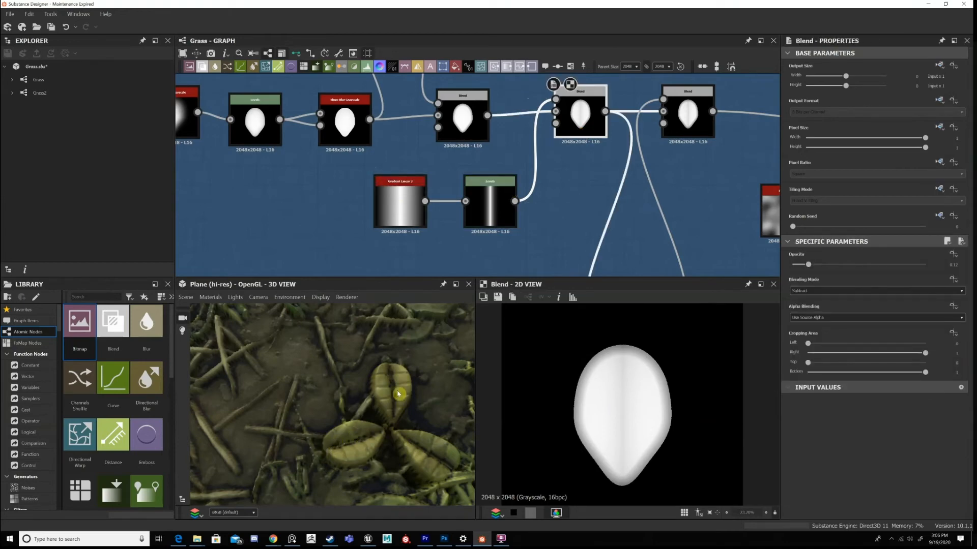
middle_click_drag(606, 128, 519, 135)
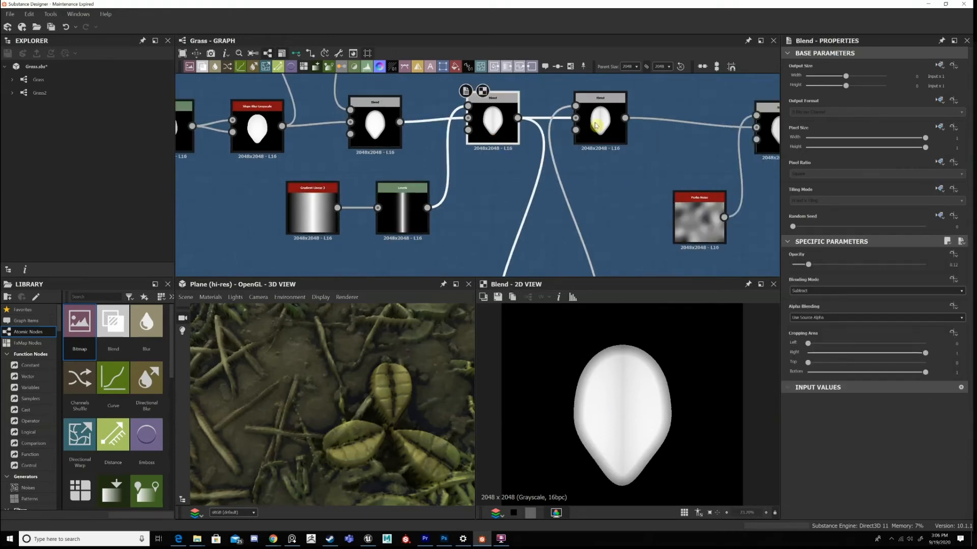
Preview the Multiply Blend that adds the leaf veins and display the Tile Random node below it.
left_click(595, 125)
scroll(548, 174, "down", 4)
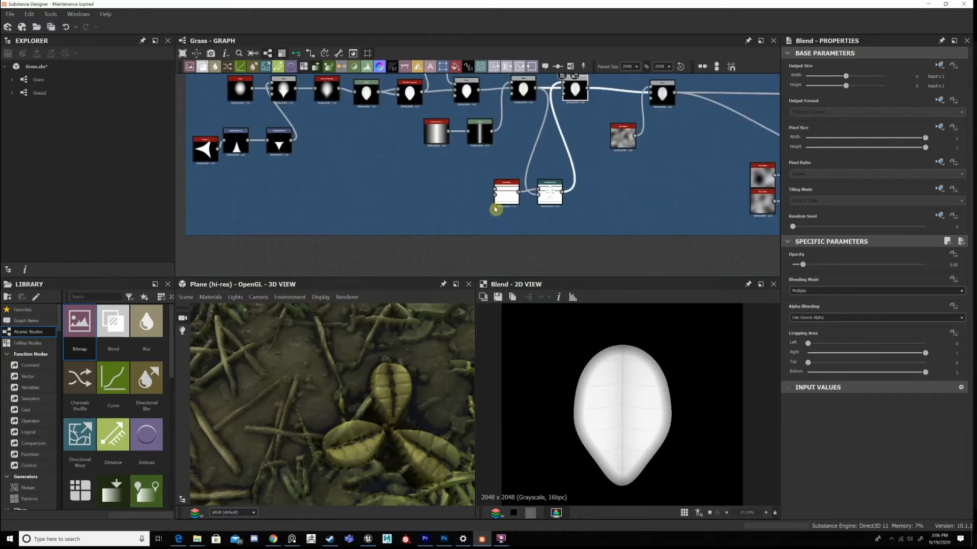
scroll(495, 209, "up", 2)
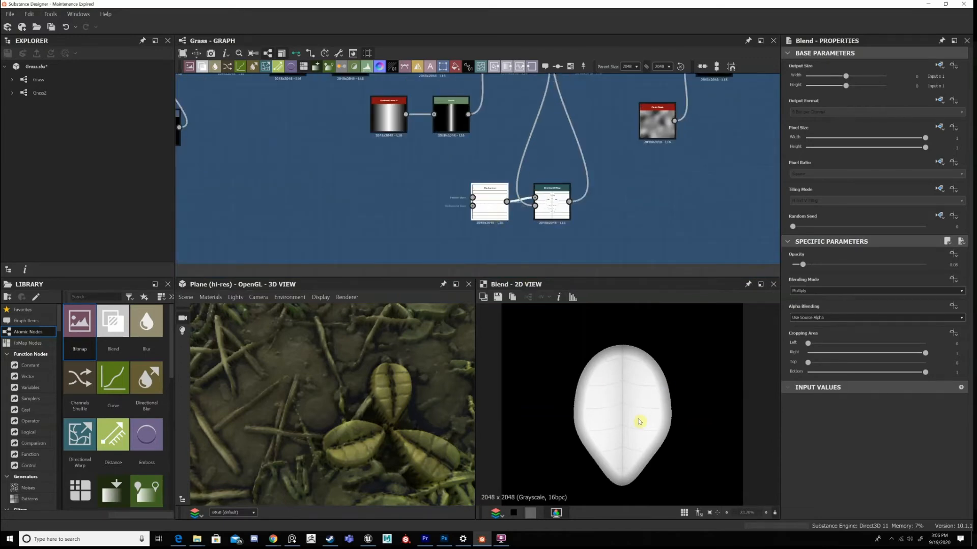
scroll(640, 416, "down", 6)
scroll(635, 402, "up", 4)
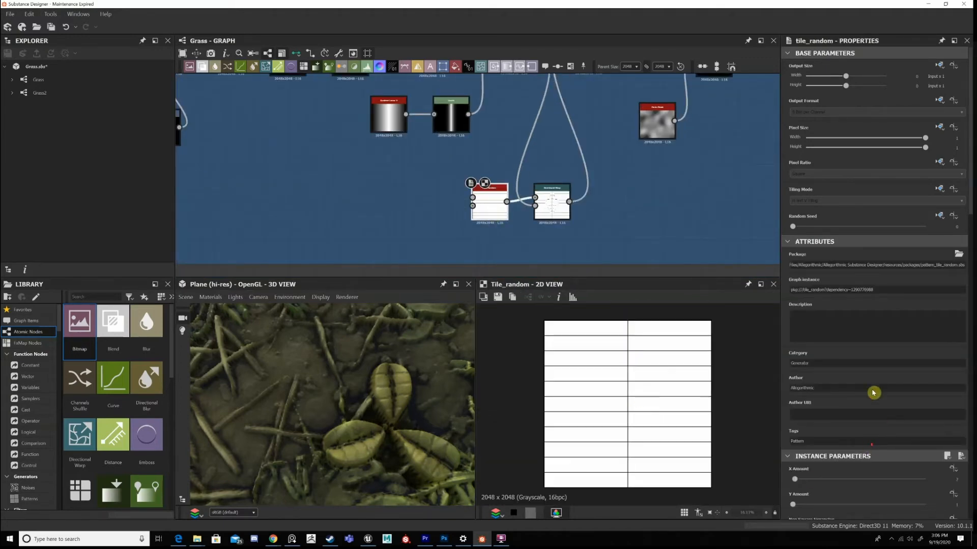
Review the Tile Random node's amount, pattern, split and size parameters and its interstice mode options.
scroll(926, 318, "down", 3)
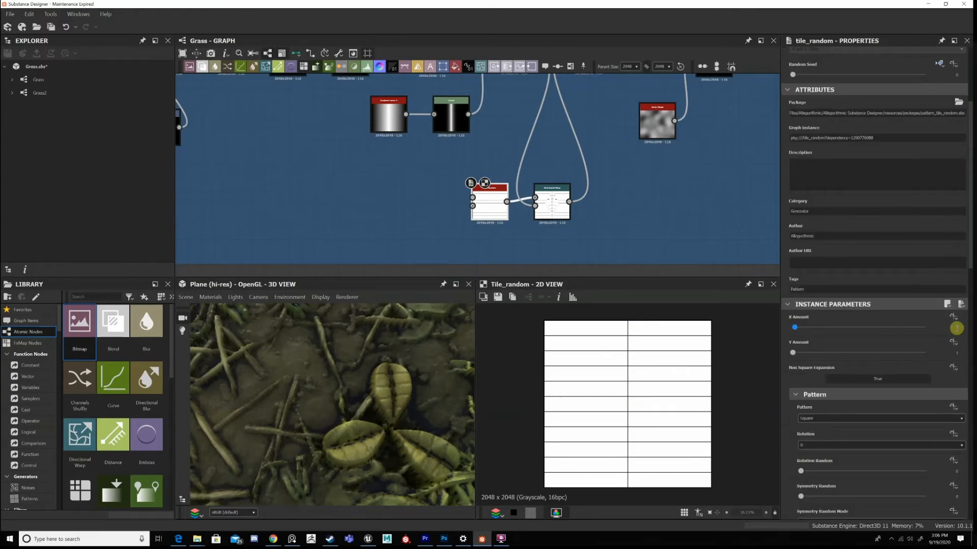
scroll(962, 358, "down", 3)
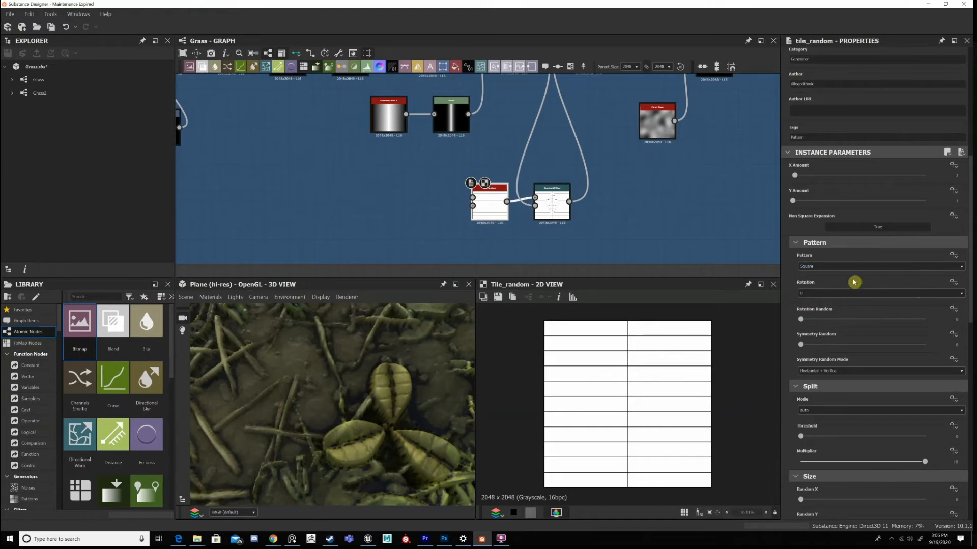
scroll(903, 370, "down", 2)
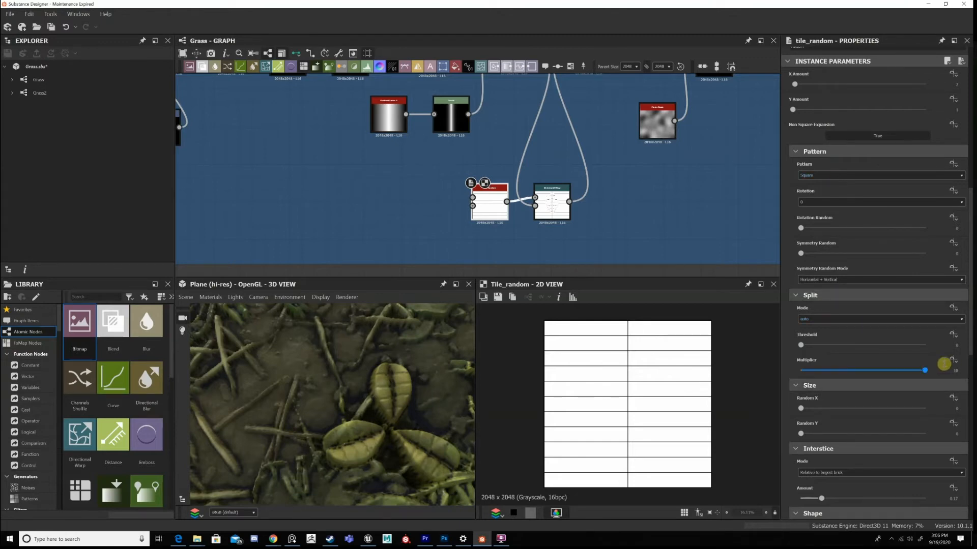
scroll(896, 339, "down", 1)
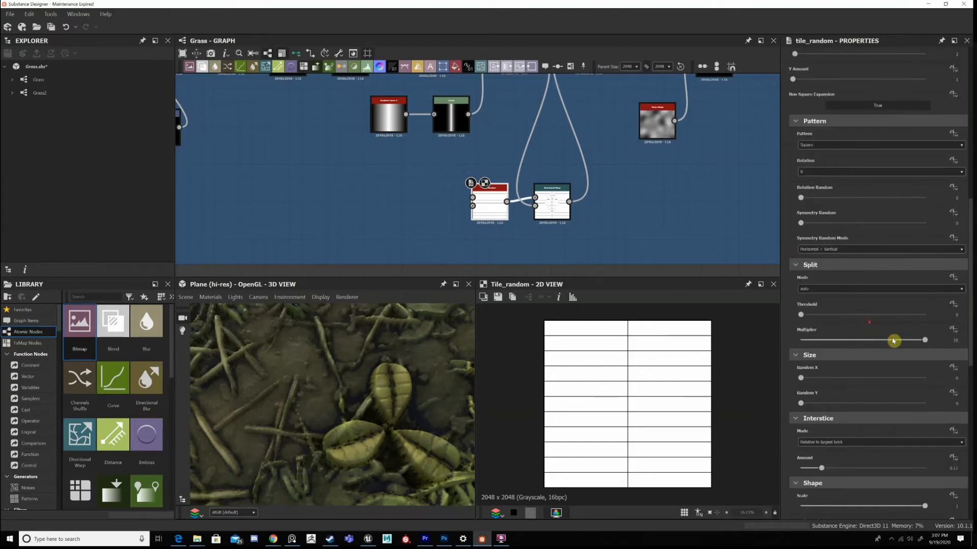
scroll(893, 340, "down", 3)
scroll(824, 311, "down", 1)
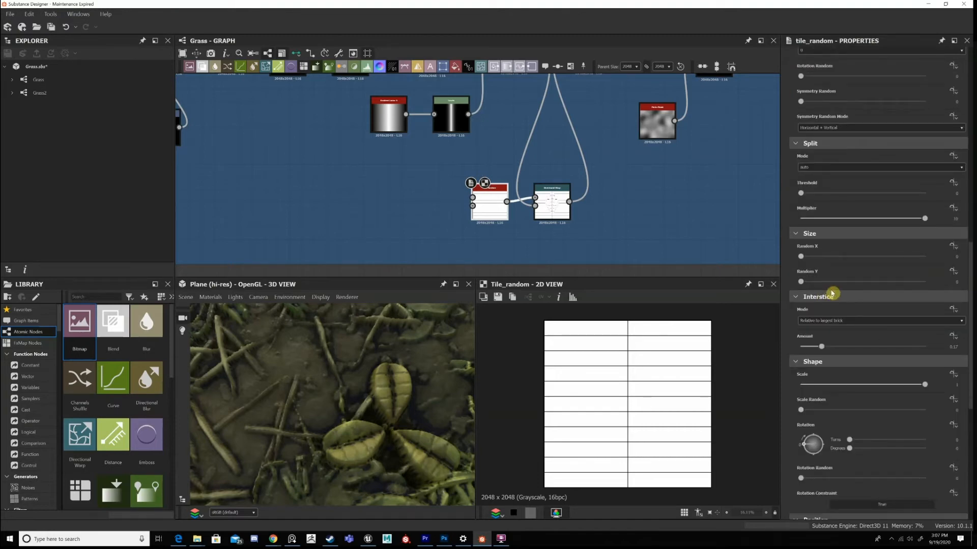
scroll(832, 294, "down", 1)
left_click(829, 292)
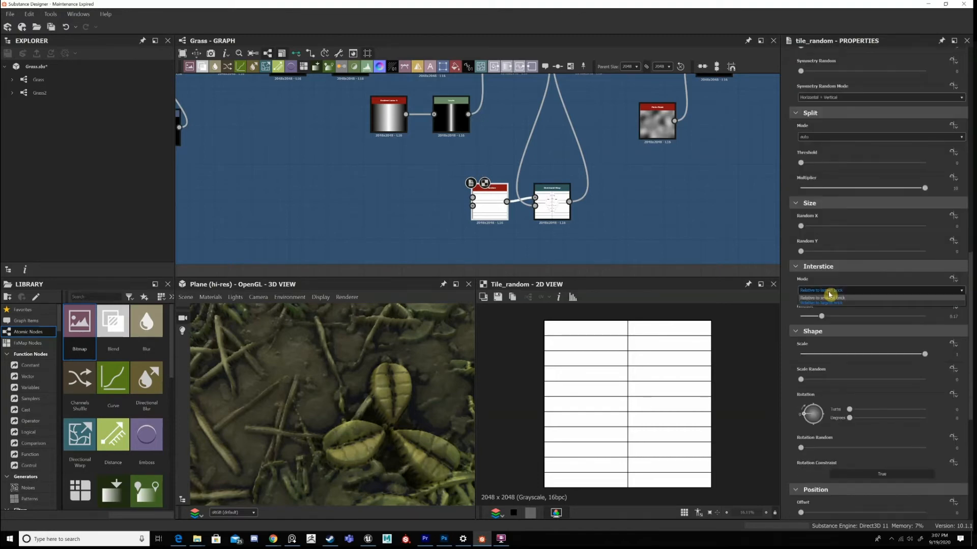
left_click(830, 293)
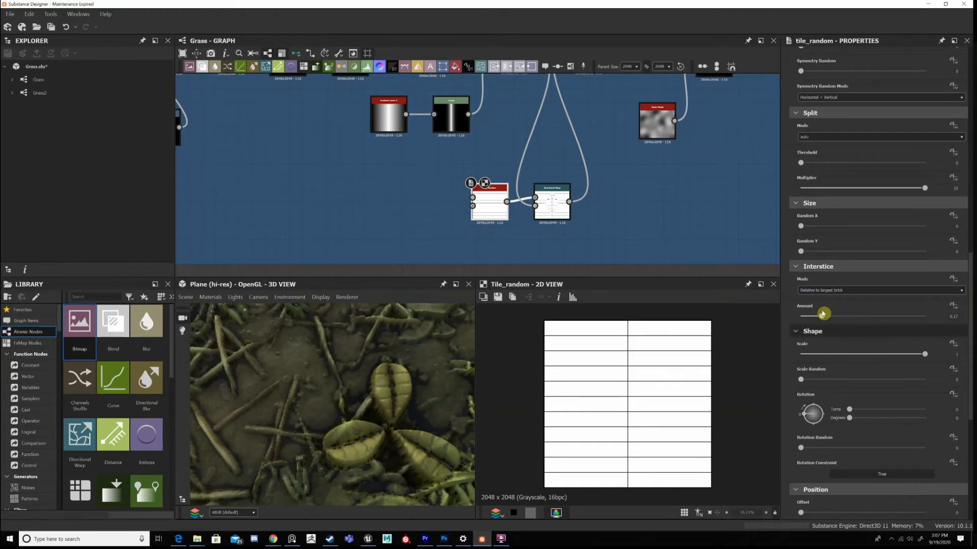
Try a Tile Random interstice amount of 0.57 and a shape scale of about 0.49, undoing each change.
left_click(873, 316)
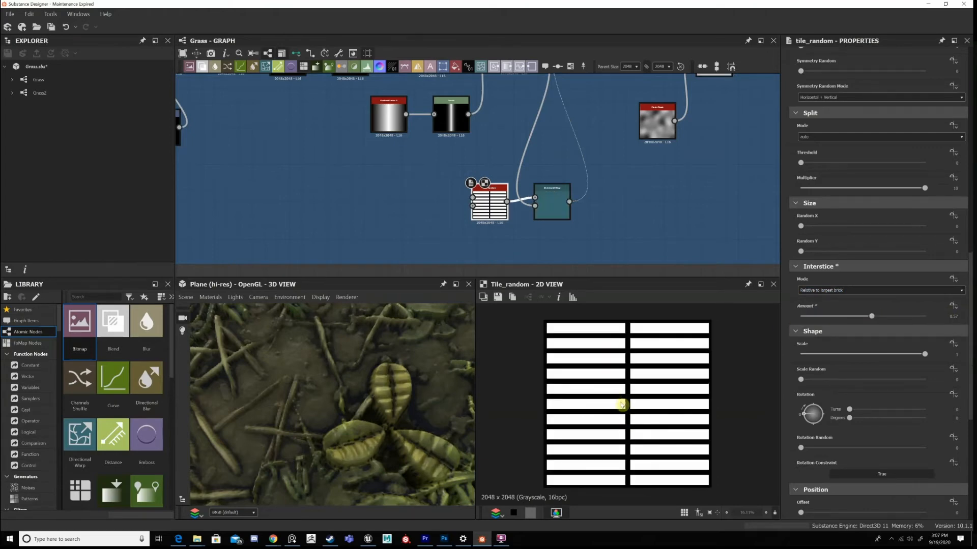
key("ctrl+z")
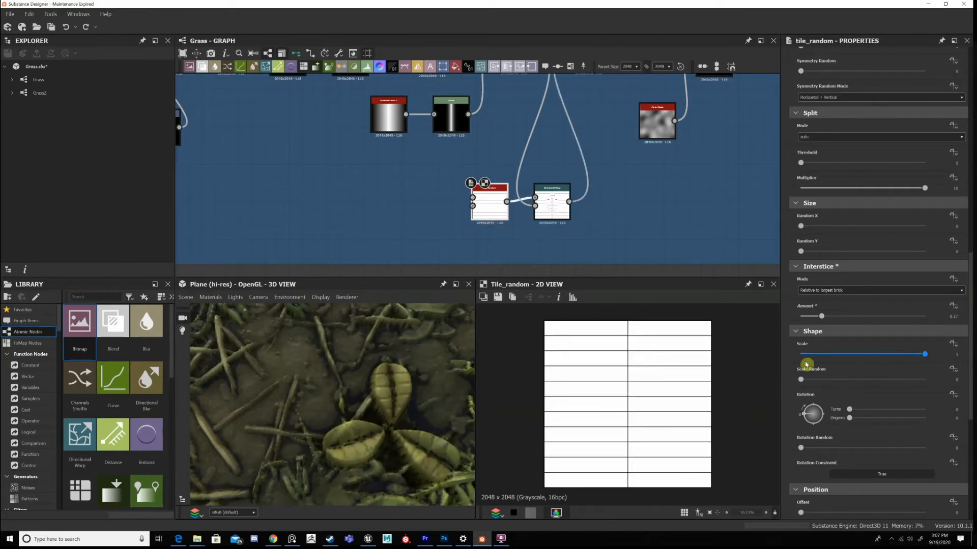
key("ctrl+z")
key("super")
left_click(687, 374)
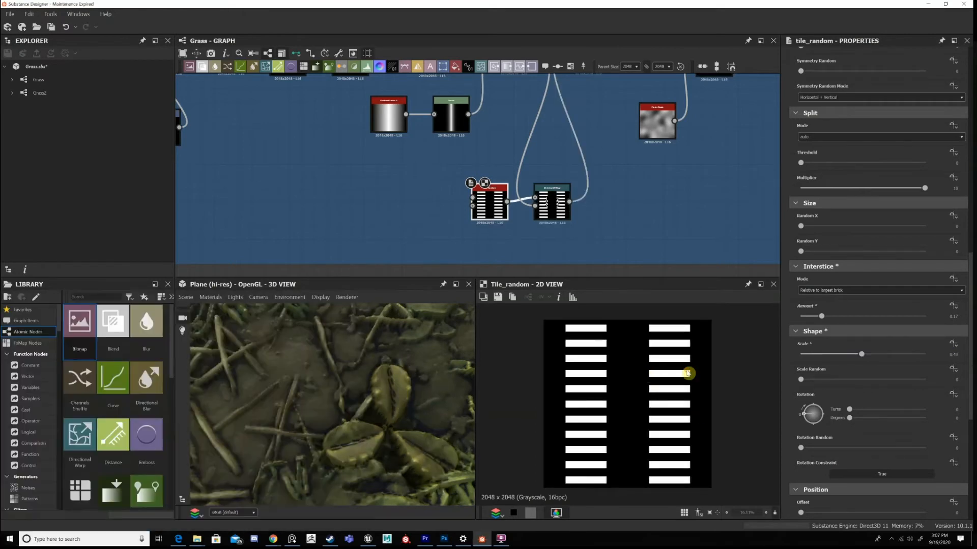
key("ctrl+y")
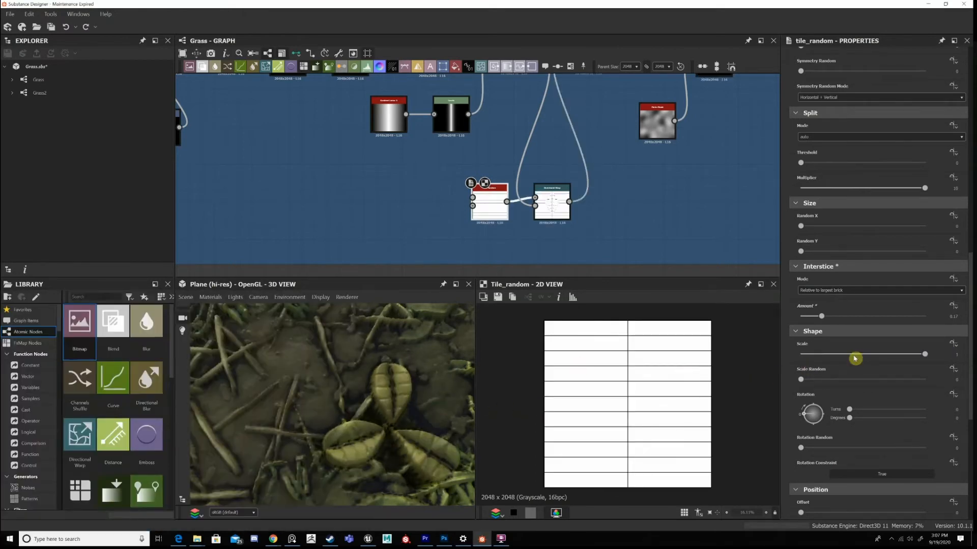
Review the Tile Random's position and color parameters, and compare the Directional Warp's output with the Subtract Blend driving it.
scroll(857, 376, "down", 5)
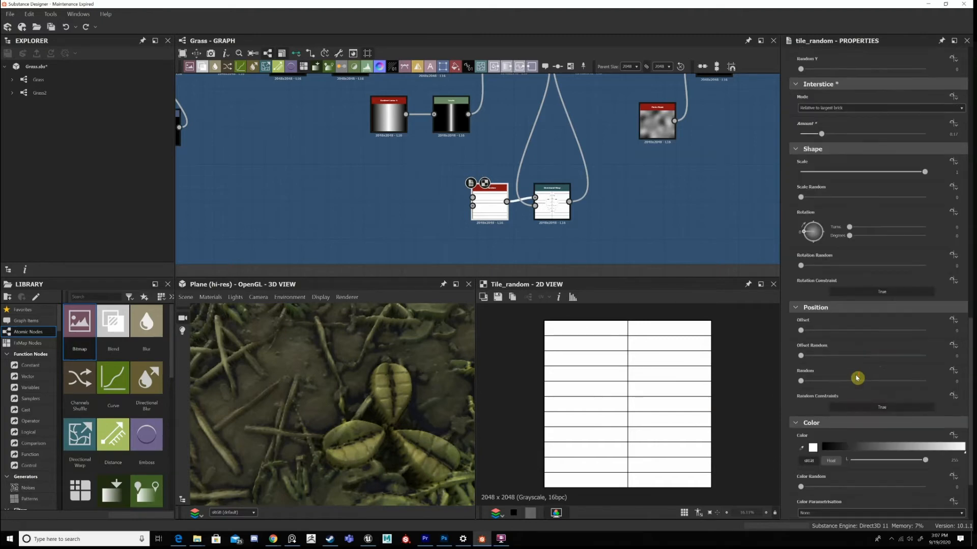
scroll(859, 385, "down", 3)
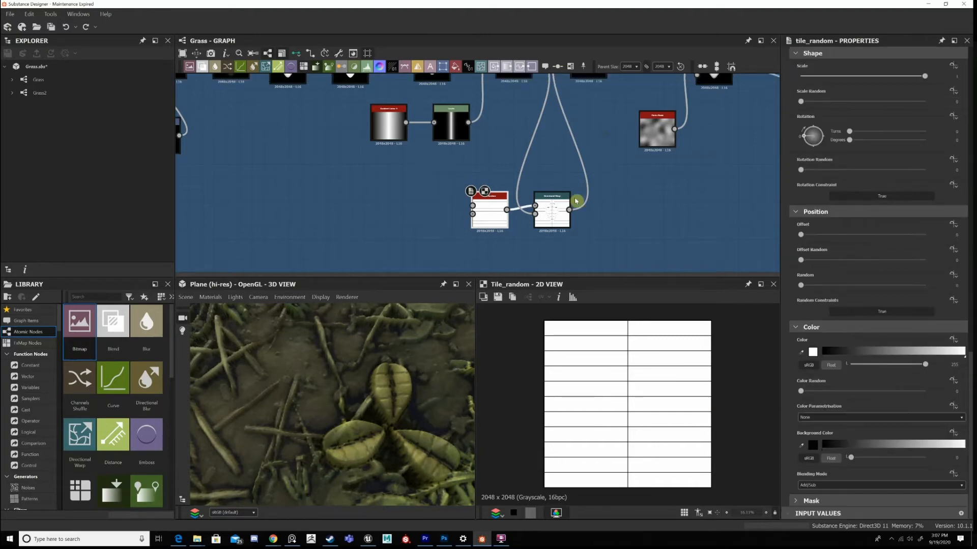
middle_click_drag(560, 205, 568, 246)
double_click(560, 225)
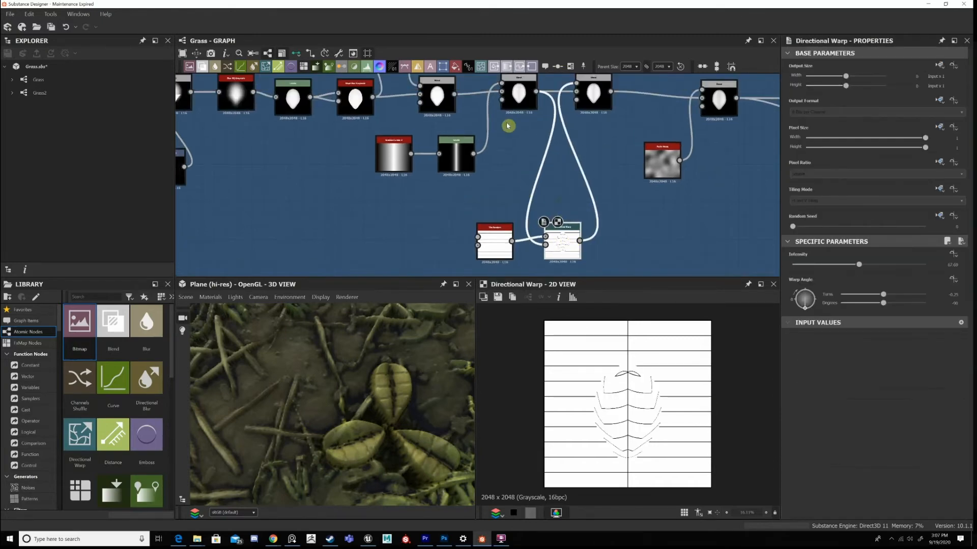
middle_click_drag(508, 122, 511, 153)
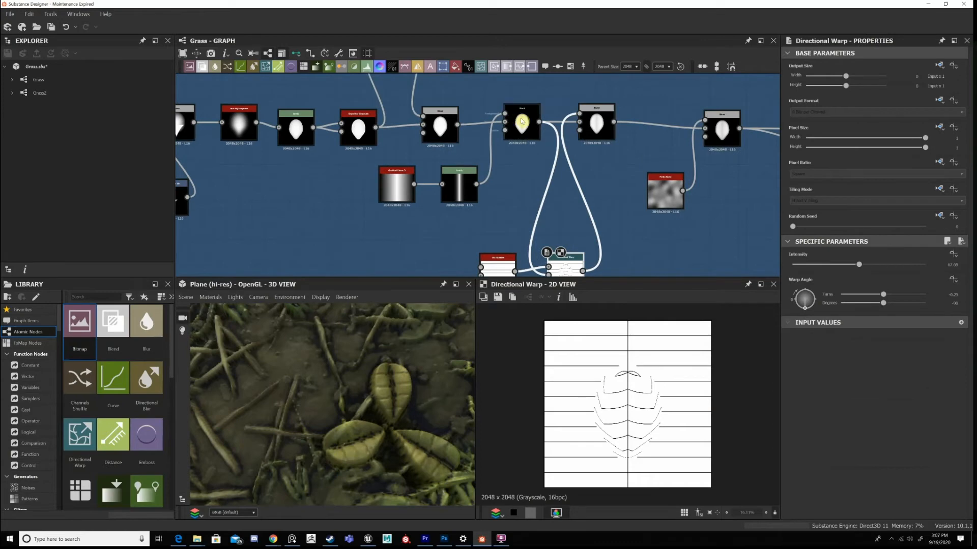
double_click(520, 120)
middle_click_drag(560, 249, 551, 234)
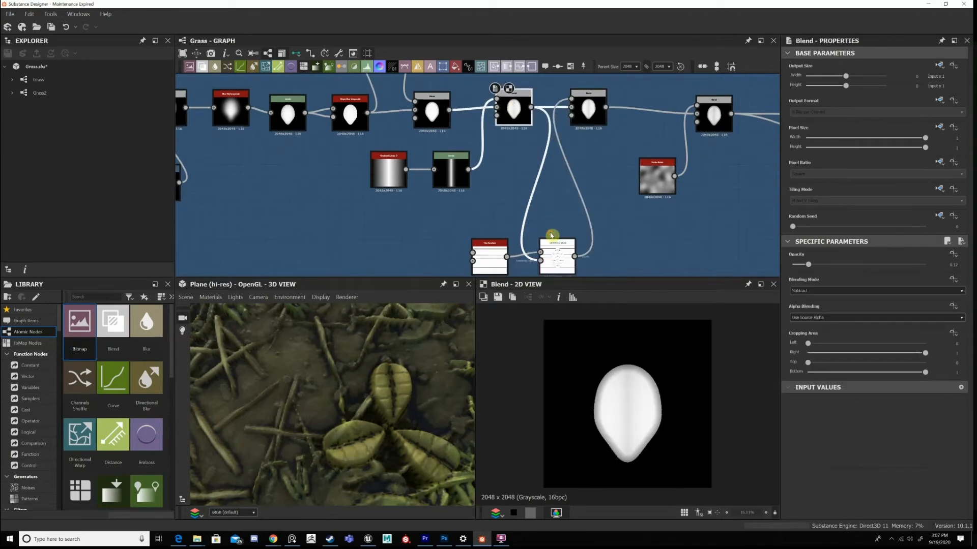
double_click(552, 235)
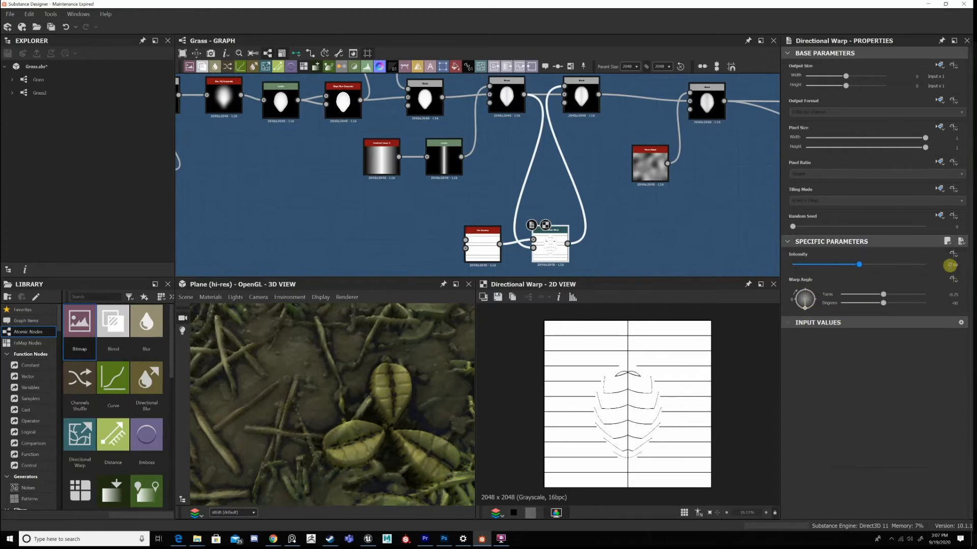
Inspect the veins in the Multiply Blend up close and compare them with the leaves in the 3D preview.
double_click(576, 103)
middle_click_drag(600, 129, 610, 147)
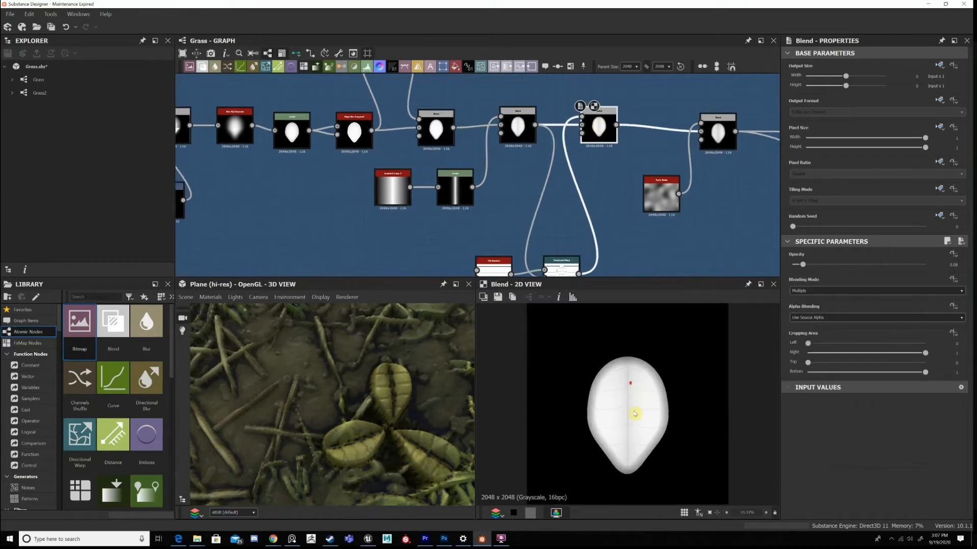
scroll(635, 413, "up", 2)
scroll(610, 400, "up", 3)
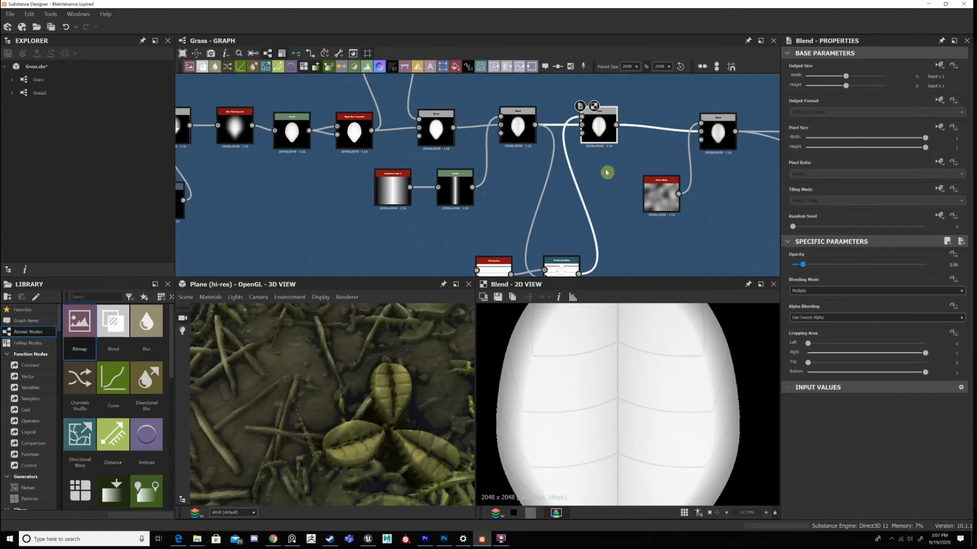
middle_click_drag(636, 175, 583, 154)
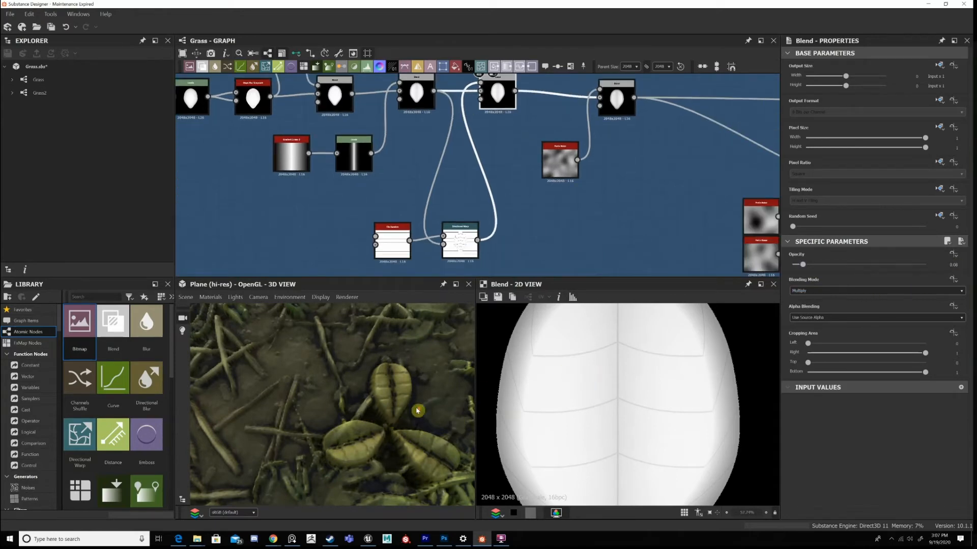
scroll(372, 405, "up", 2)
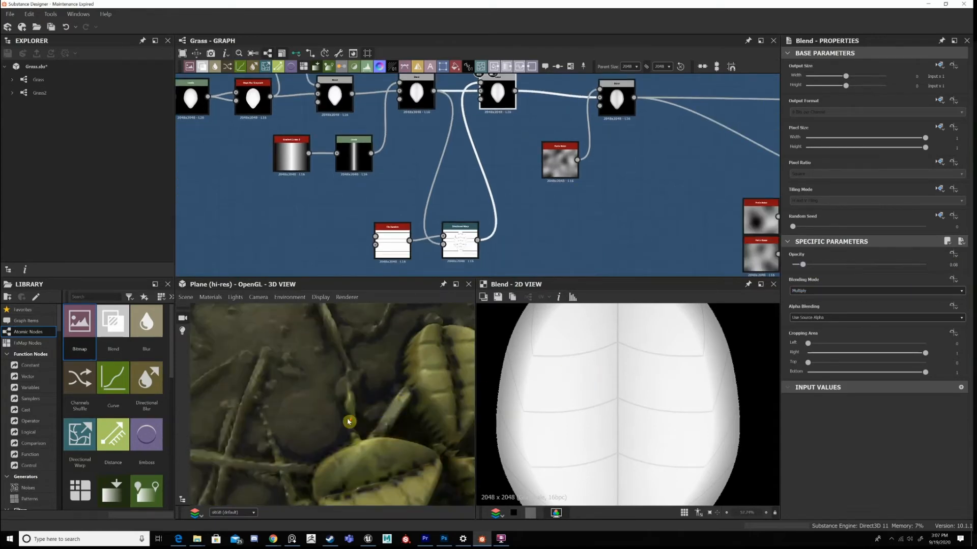
Inspect the leaves in the 3D preview and move the Perlin Noise node closer to the Subtract Blend after the veins.
scroll(375, 425, "up", 2)
scroll(398, 456, "down", 3)
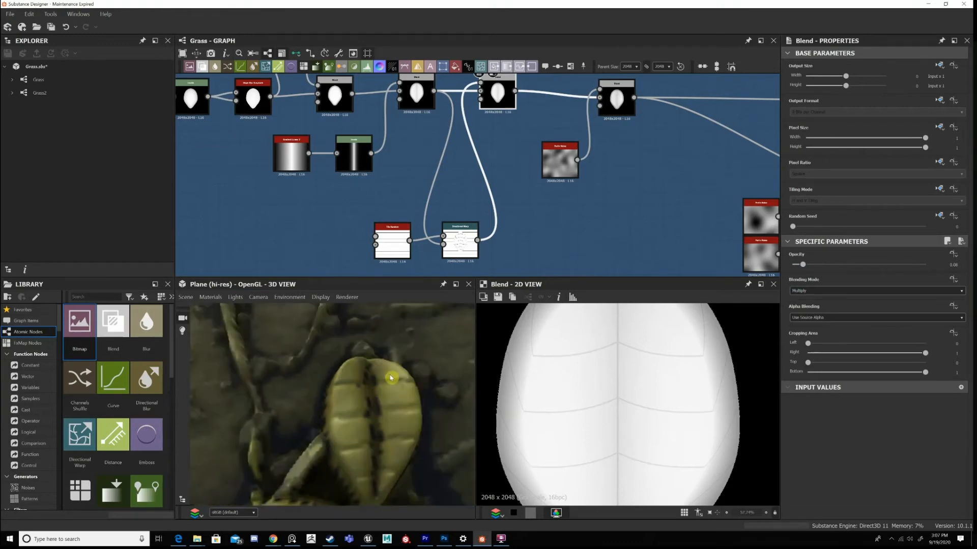
scroll(392, 379, "down", 3)
double_click(619, 104)
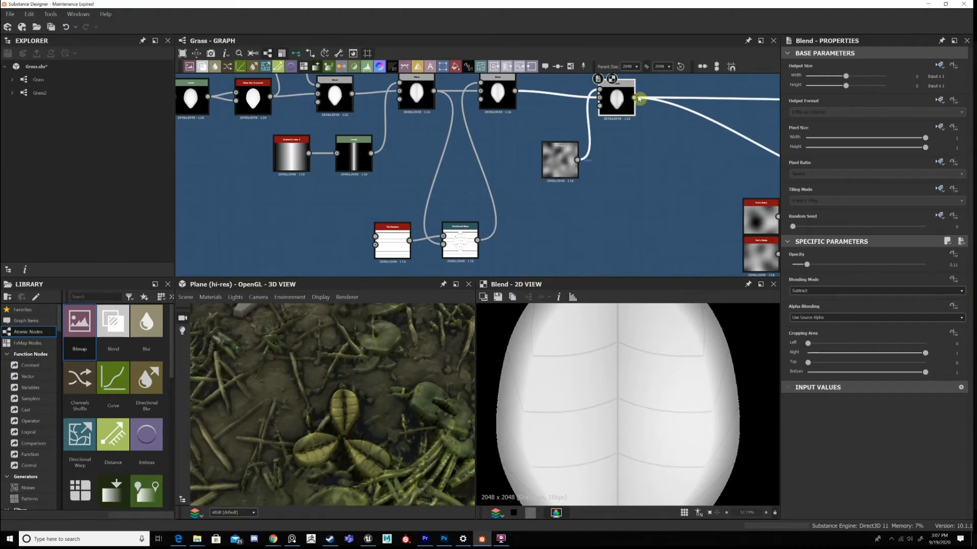
left_click_drag(630, 100, 648, 95)
middle_click_drag(591, 164, 543, 202)
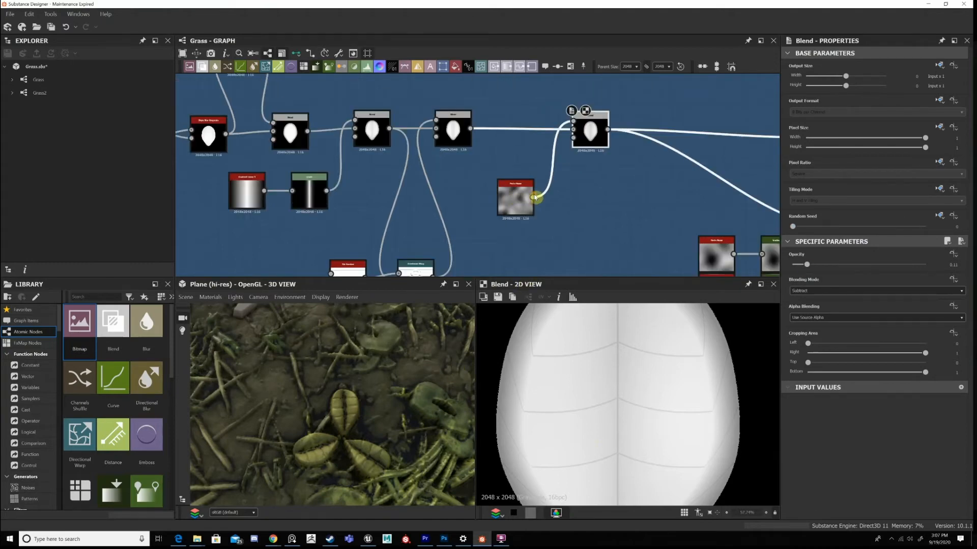
left_click_drag(535, 197, 560, 197)
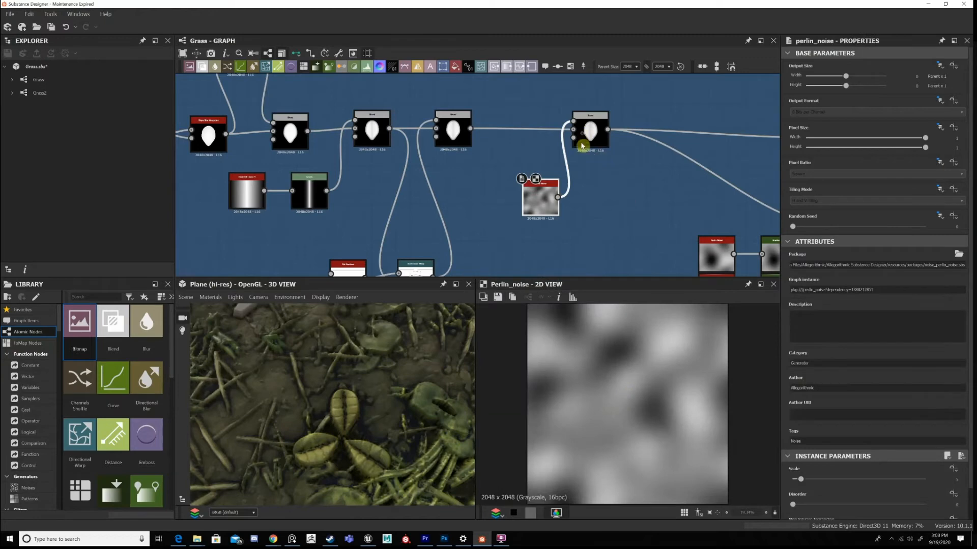
Compare the leaf before and after the Perlin Noise is subtracted, and examine the leaf surfaces in the 3D preview.
left_click(582, 146)
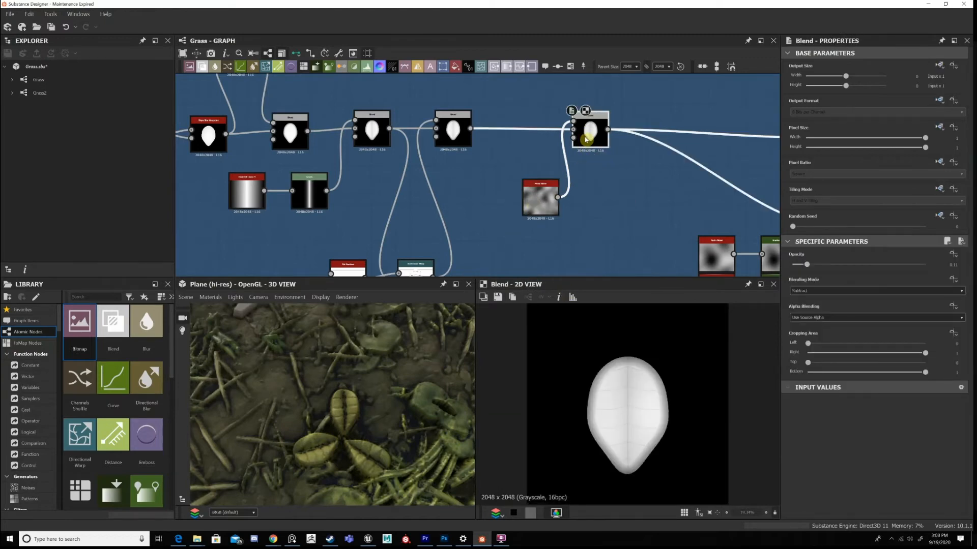
left_click(429, 136)
double_click(457, 132)
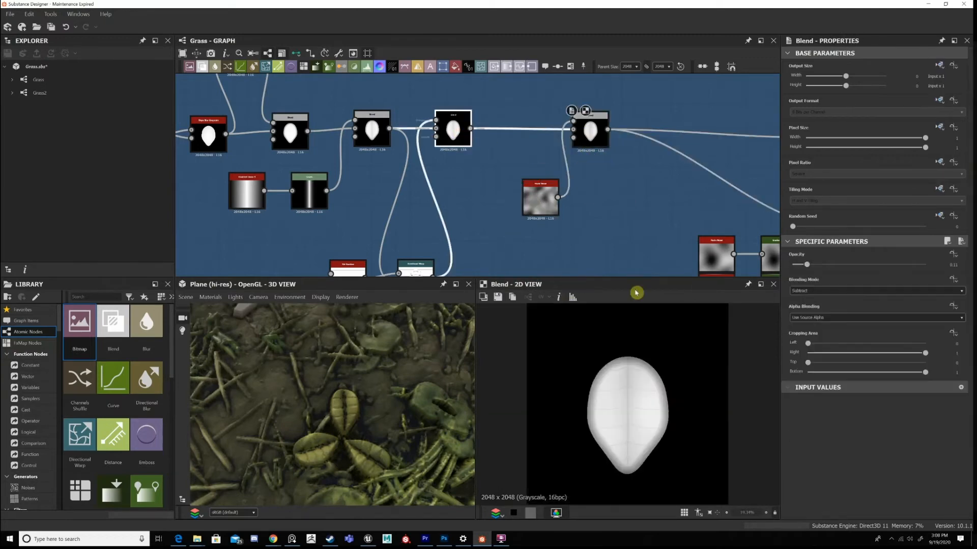
double_click(589, 132)
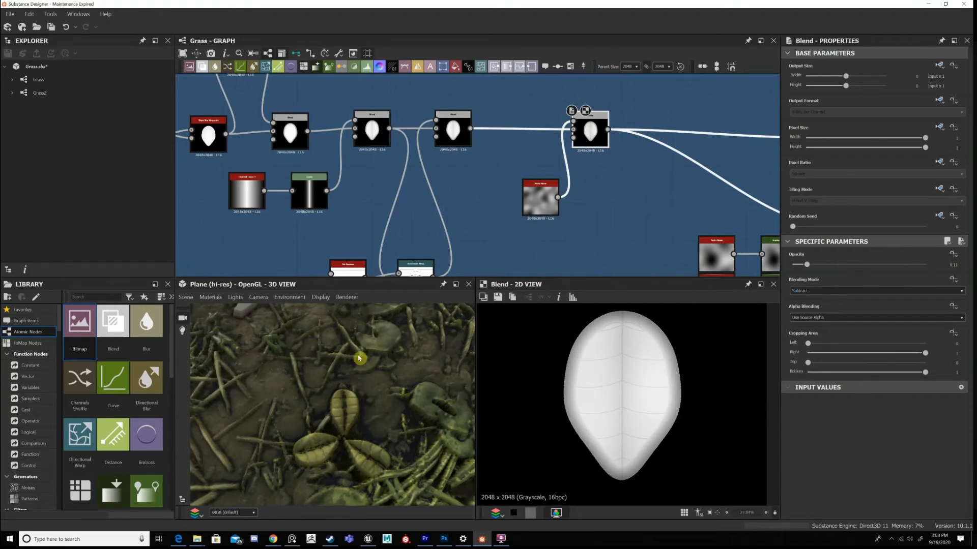
scroll(359, 358, "up", 3)
left_click_drag(338, 350, 313, 326)
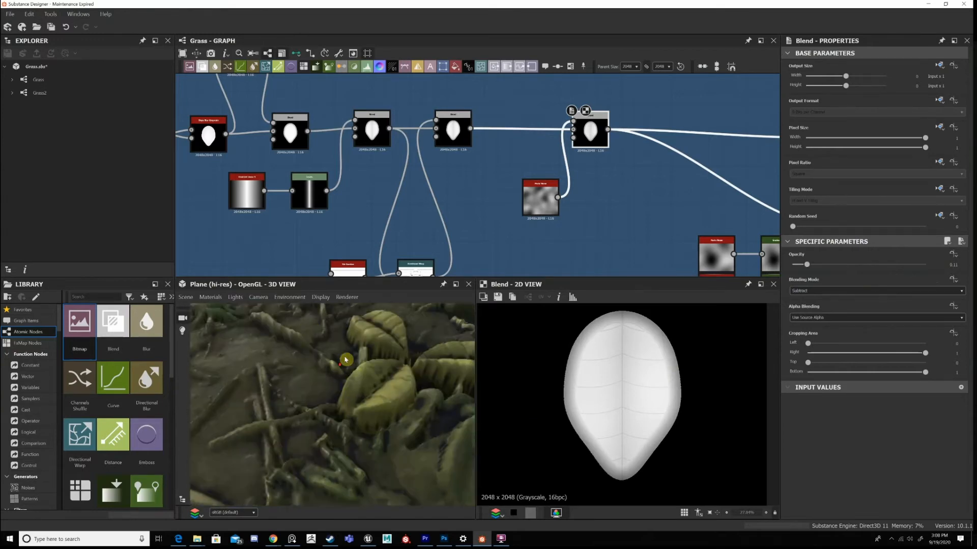
scroll(347, 361, "down", 5)
Compare the two Vector Morph Grayscale leaf variations and trace the Perlin Noise and Gradient Map nodes driving them.
middle_click_drag(743, 159, 601, 148)
scroll(625, 159, "down", 2)
scroll(678, 151, "up", 2)
middle_click_drag(678, 151, 603, 122)
double_click(589, 115)
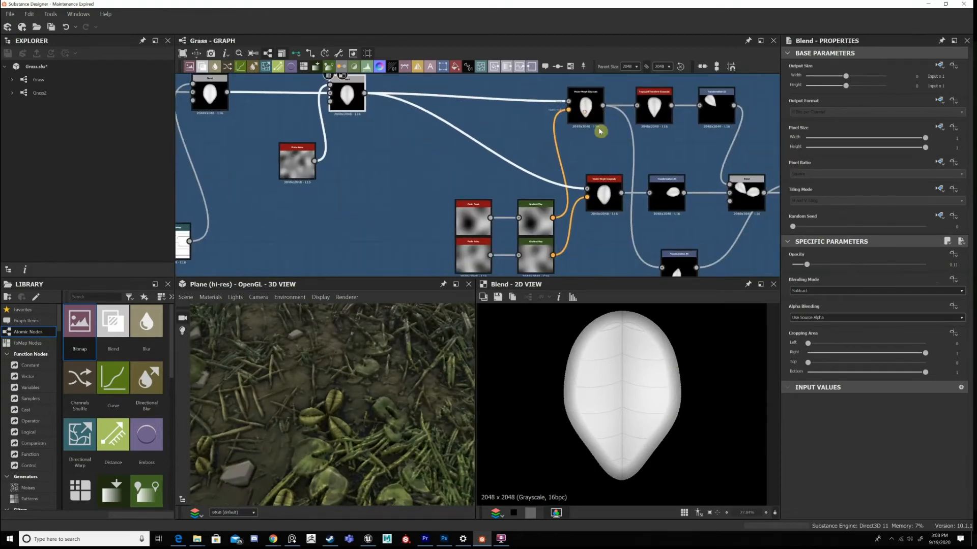
middle_click_drag(603, 190, 595, 192)
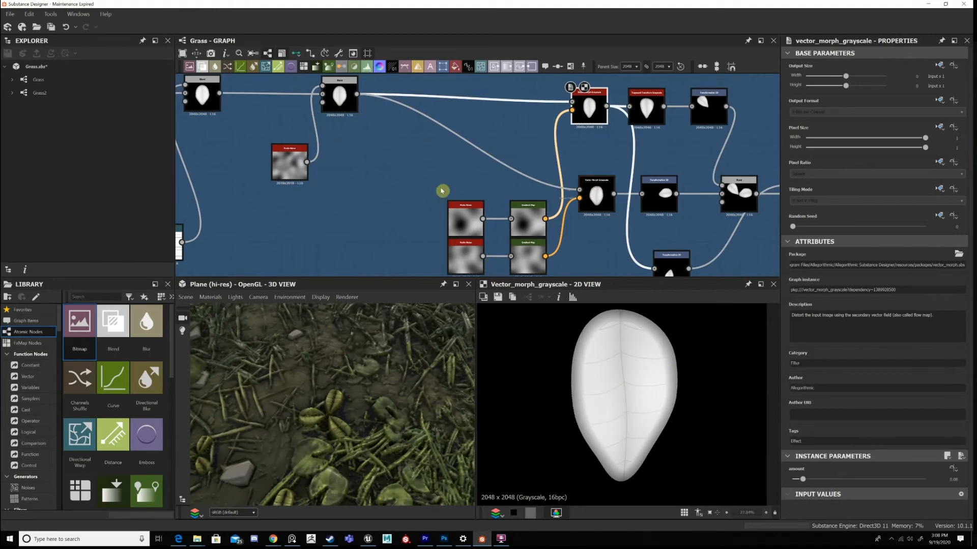
left_click_drag(483, 219, 541, 256)
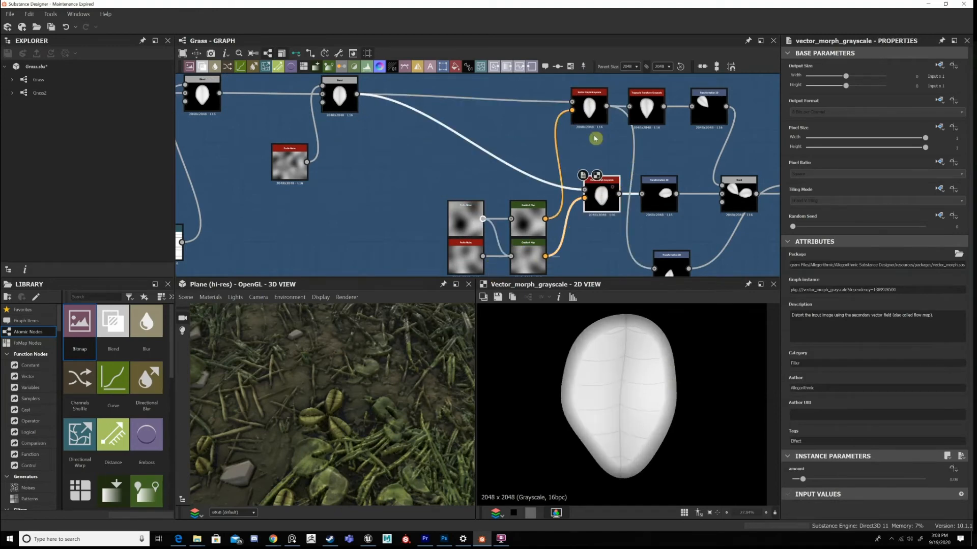
left_click(595, 138)
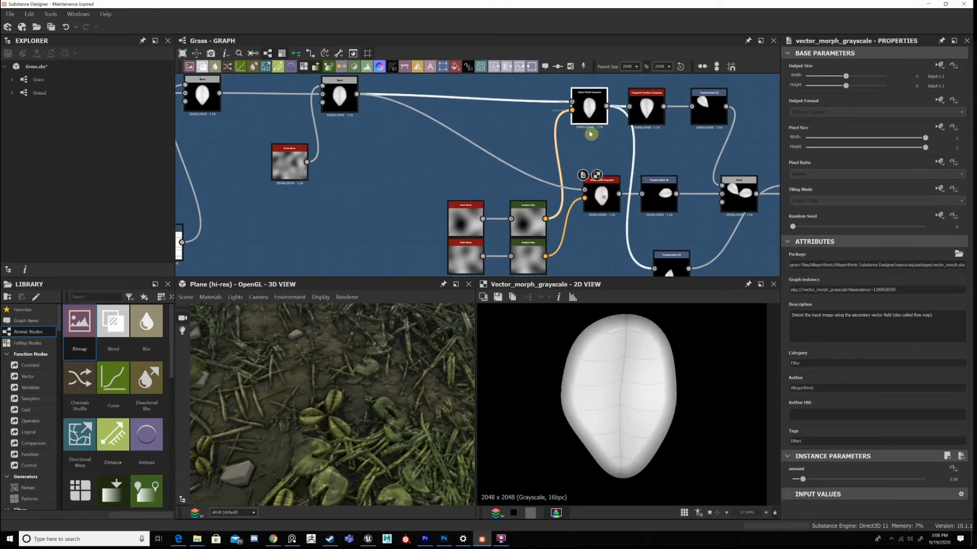
left_click(596, 194)
Review the Trapezoid Transform Grayscale's leaf output and its top and bottom stretch parameters.
middle_click_drag(634, 209, 605, 228)
middle_click_drag(645, 176, 597, 155)
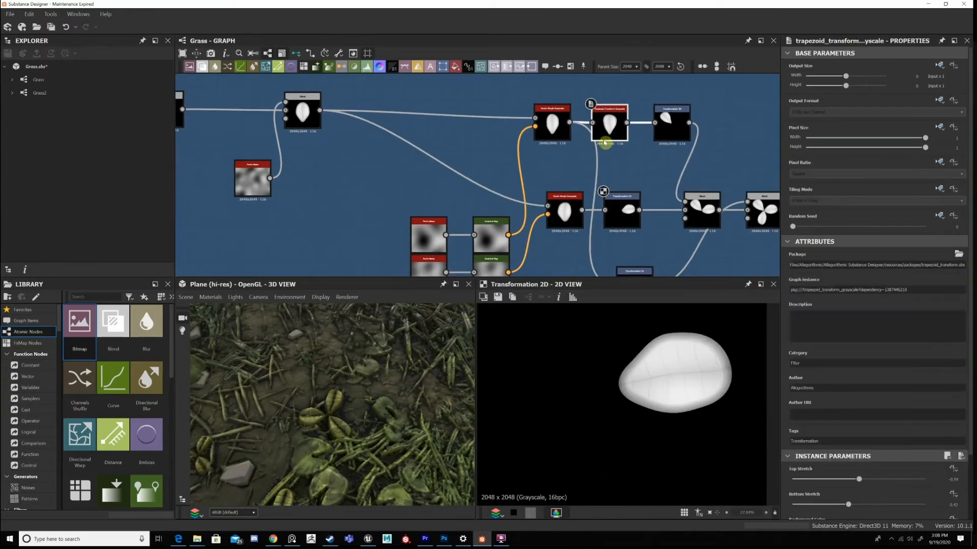
double_click(574, 116)
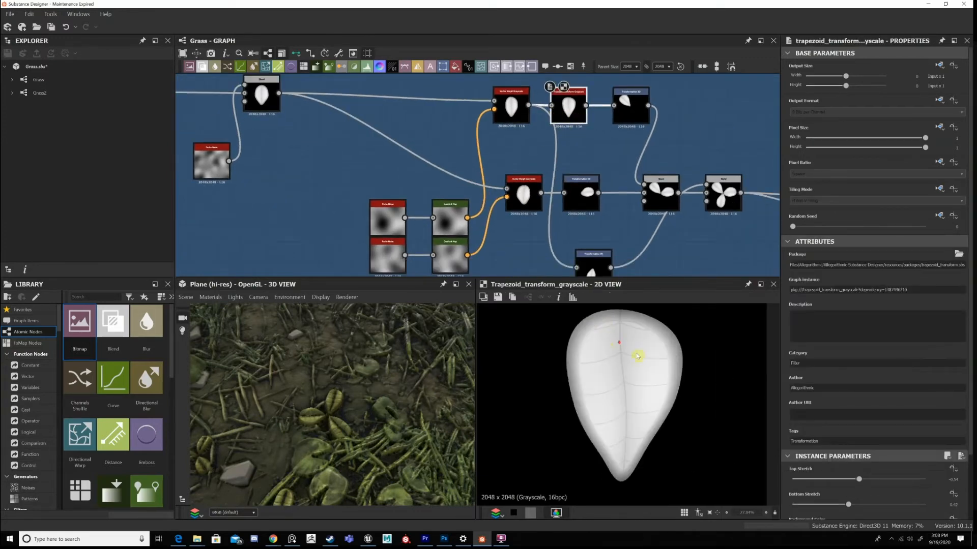
scroll(700, 392, "down", 1)
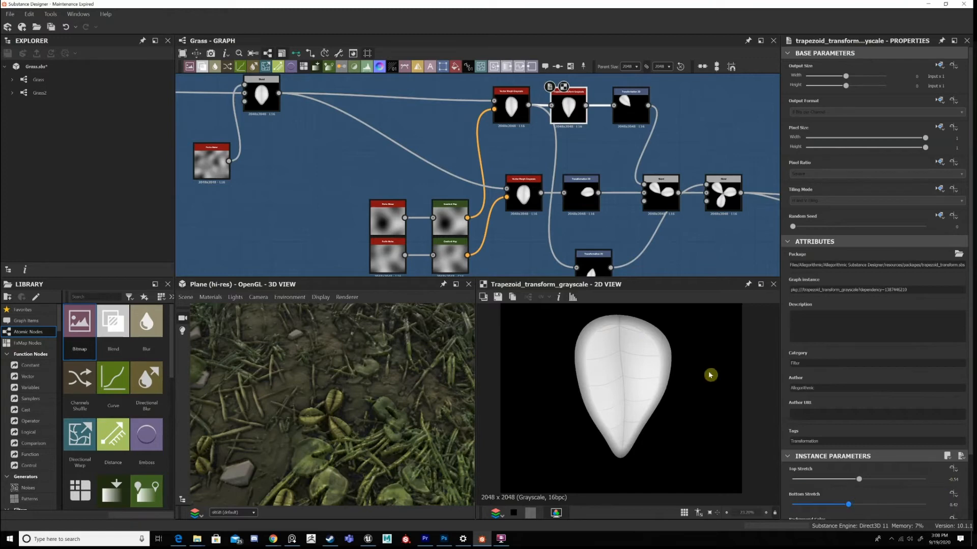
Review how Transformation 2D places the leaves and how the two Add (Linear Dodge) Blends combine them into a three-leaf plant.
left_click(589, 205)
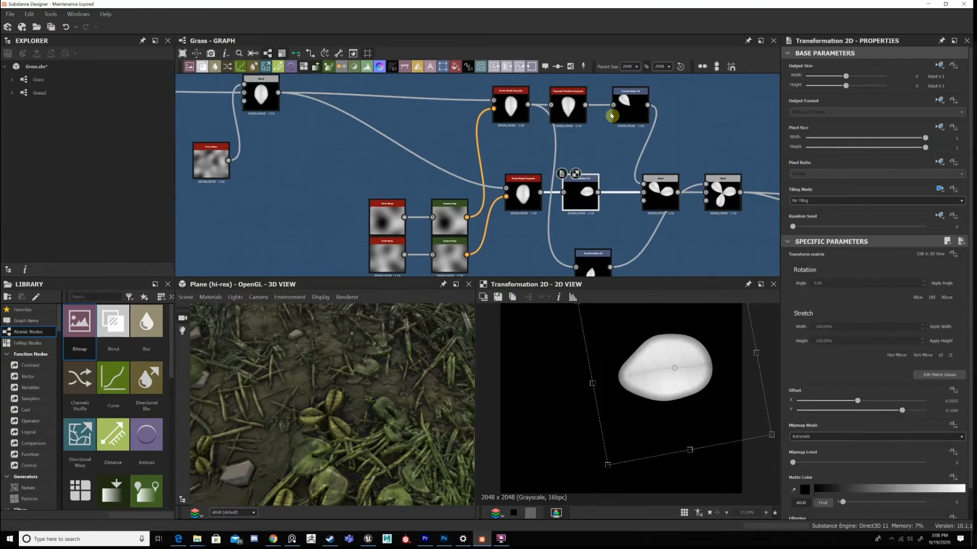
middle_click_drag(649, 202, 578, 196)
double_click(618, 197)
left_click(613, 365)
key("f")
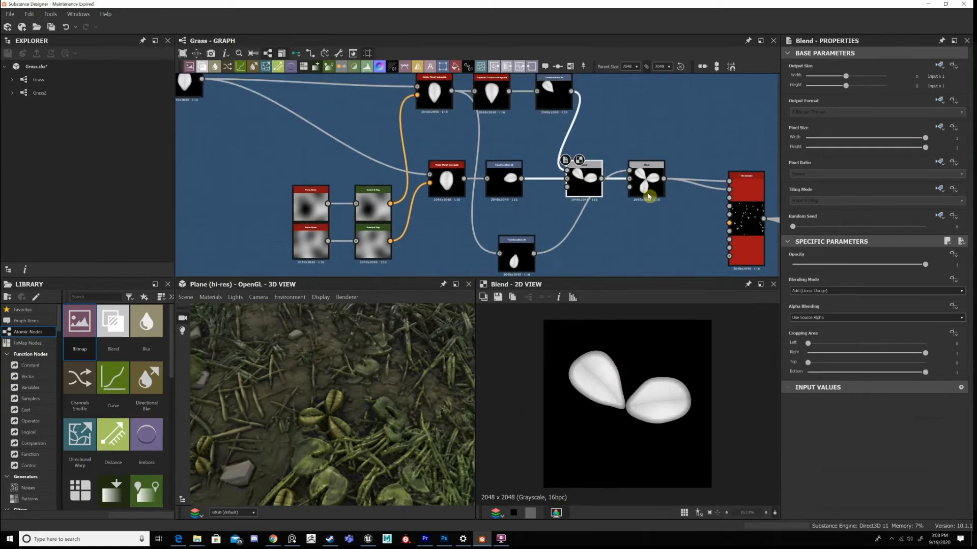
double_click(647, 191)
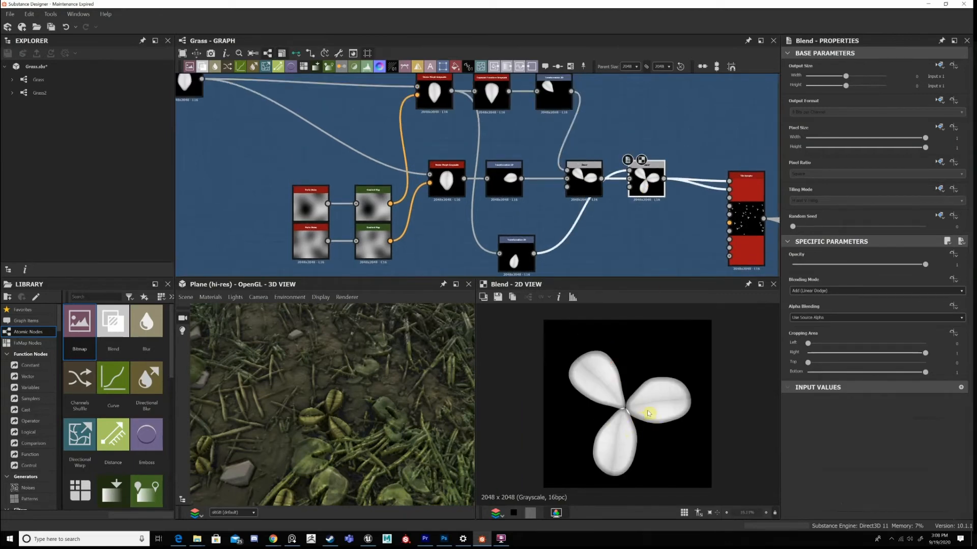
Inspect the point where the three leaves meet up close and compare the plant with the 3D preview.
scroll(630, 421, "up", 4)
scroll(625, 383, "up", 2)
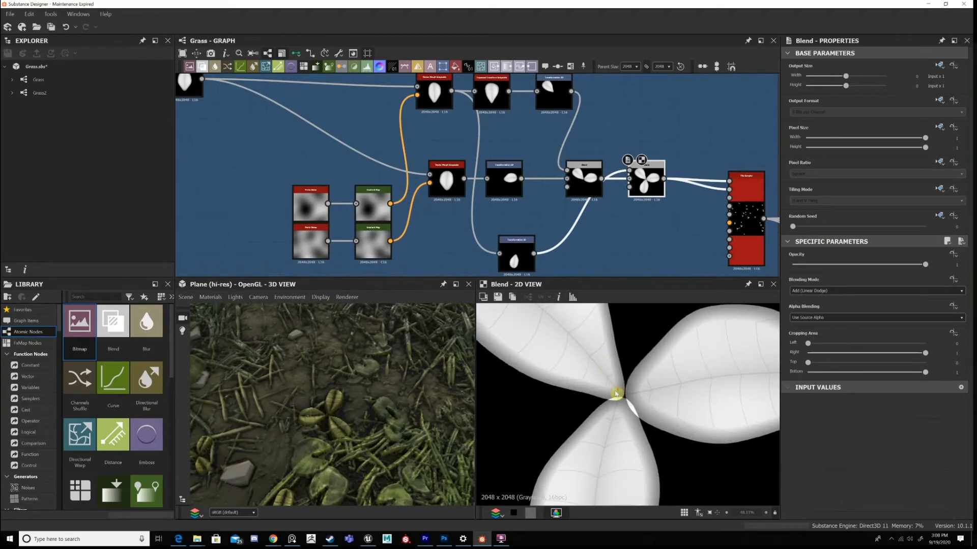
scroll(616, 393, "up", 5)
scroll(564, 394, "down", 9)
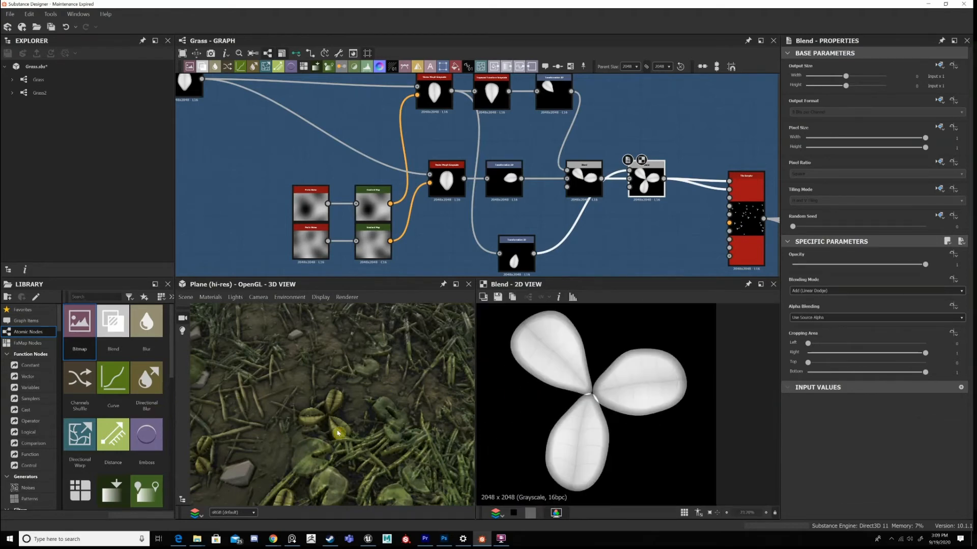
scroll(290, 474, "up", 4)
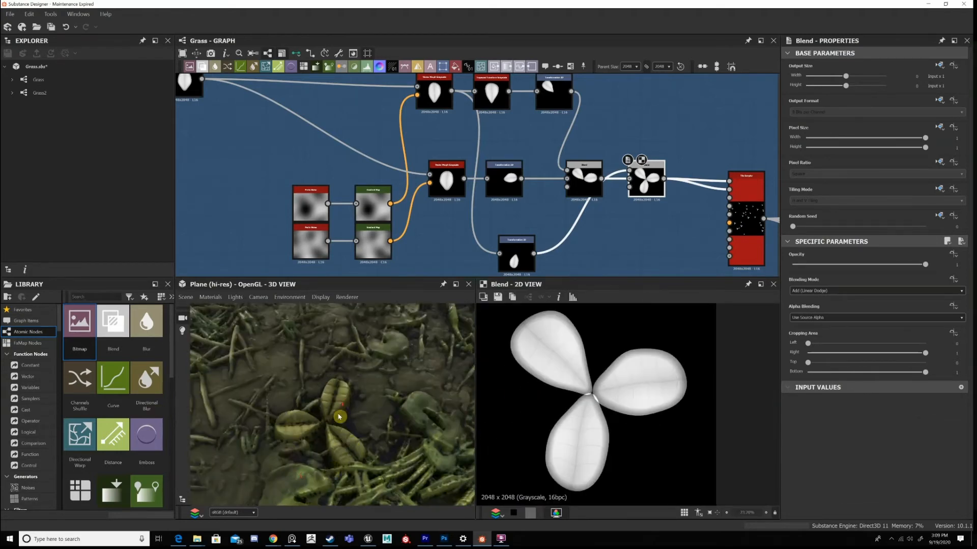
scroll(339, 417, "up", 2)
scroll(331, 419, "down", 6)
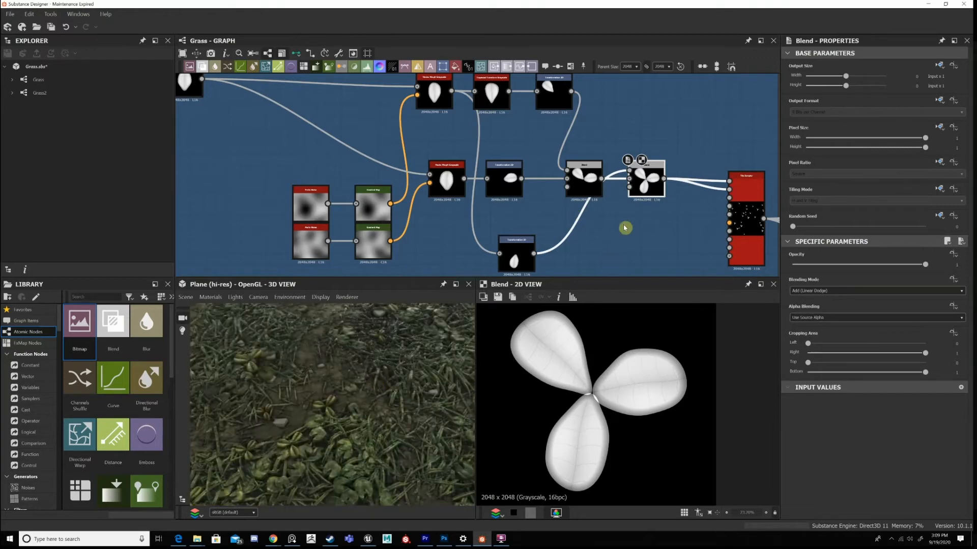
Review how the Tile Sampler scatters the three-leaf plant, covering its amount, pattern, size and position parameters.
middle_click_drag(774, 209, 674, 179)
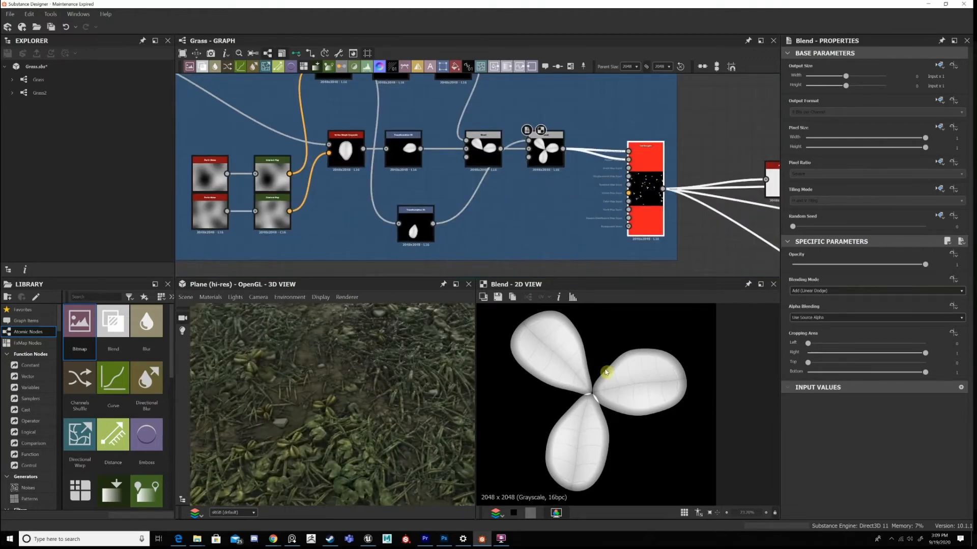
key("f")
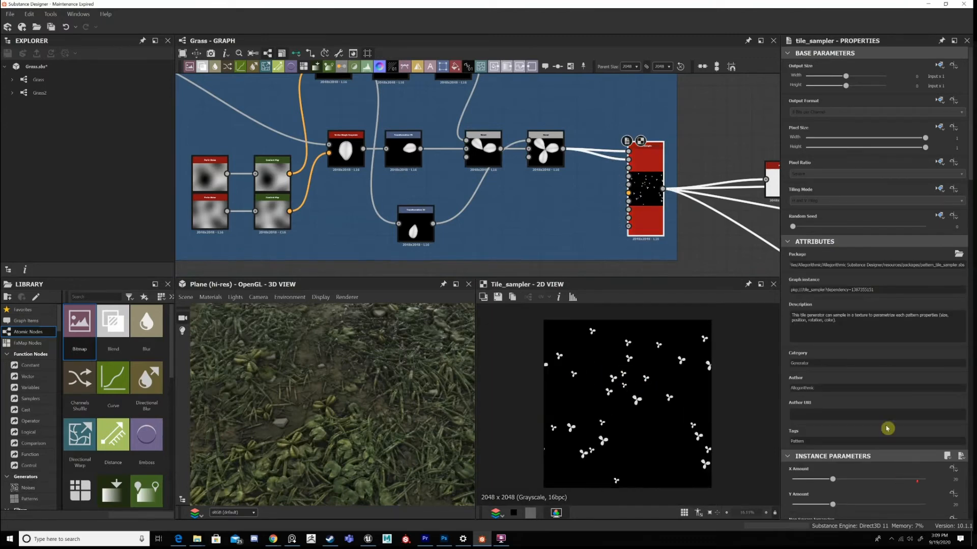
scroll(896, 359, "down", 3)
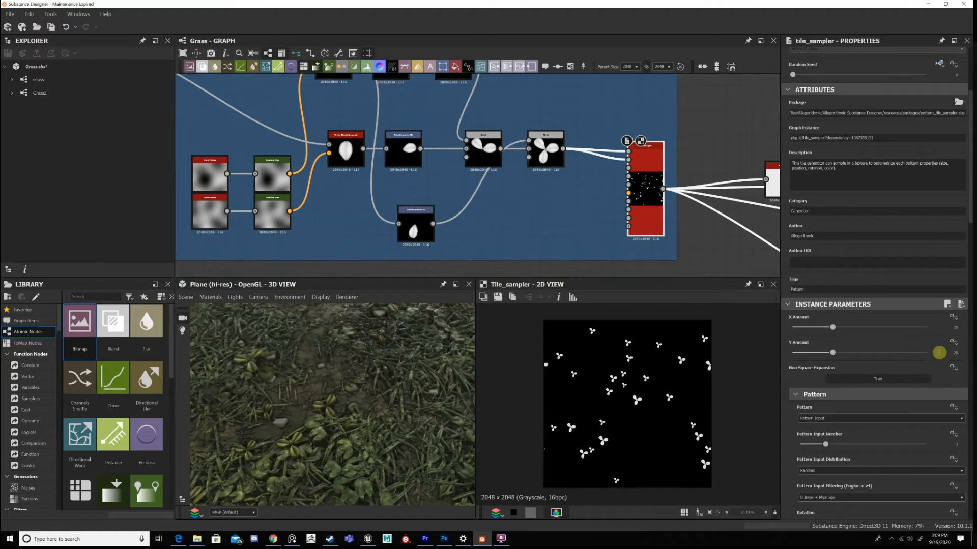
scroll(823, 330, "down", 6)
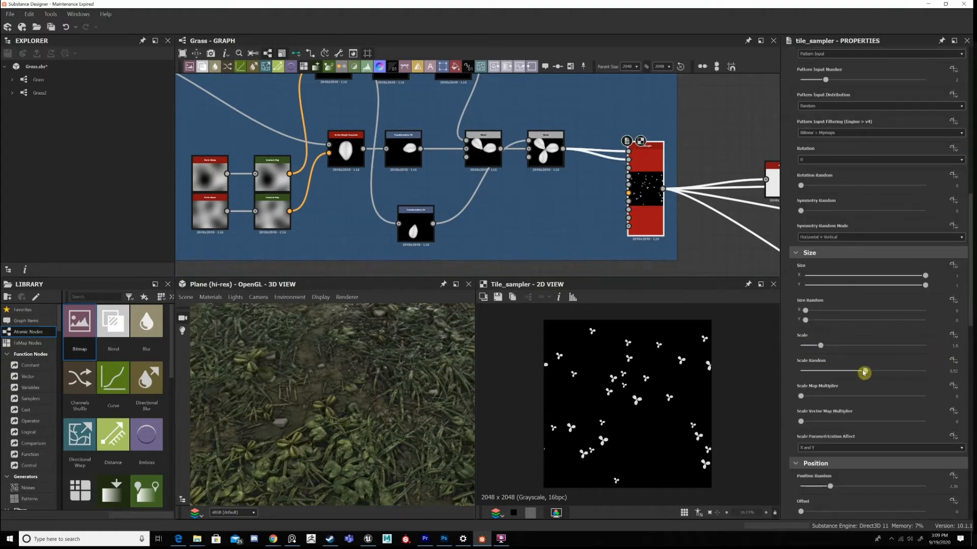
scroll(870, 340, "down", 3)
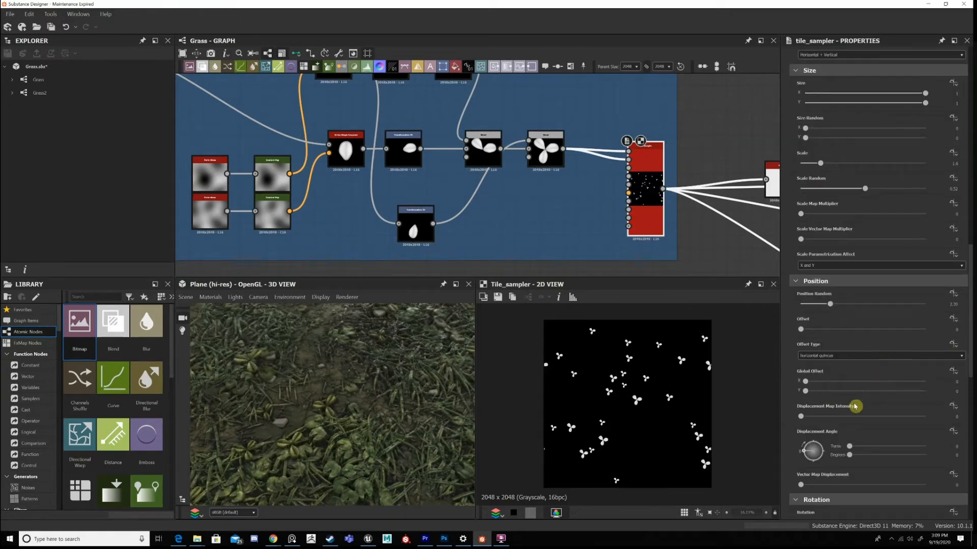
scroll(855, 406, "down", 5)
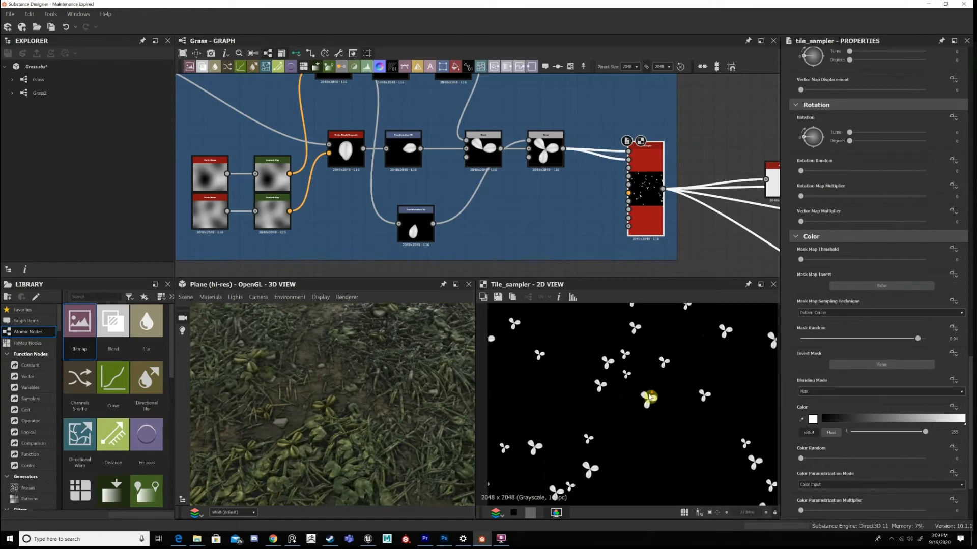
Review the Tile Sampler's rotation and color parameters, including Mask Random, against the scattered plants.
scroll(650, 399, "up", 2)
scroll(662, 397, "down", 2)
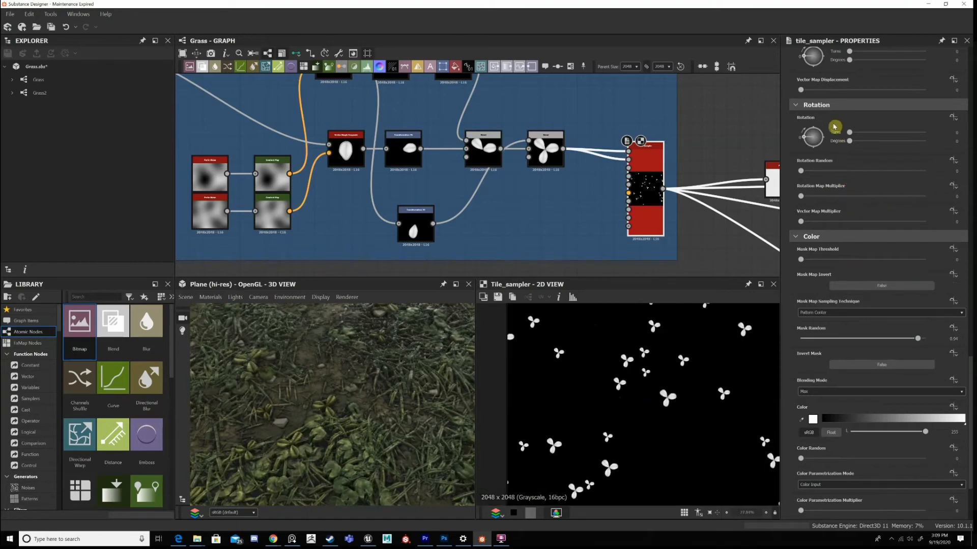
scroll(835, 127, "up", 4)
scroll(875, 297, "down", 5)
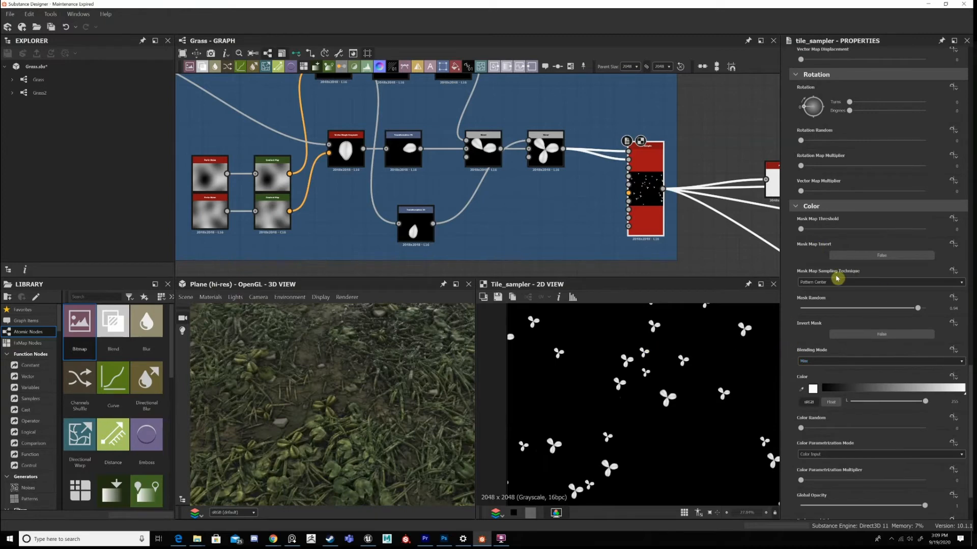
scroll(823, 164, "up", 3)
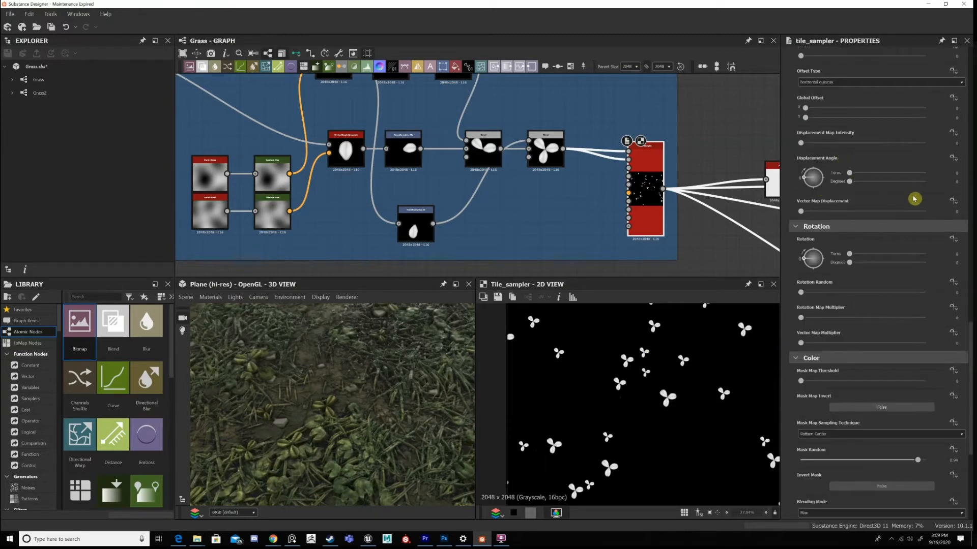
scroll(914, 199, "up", 5)
scroll(862, 224, "down", 8)
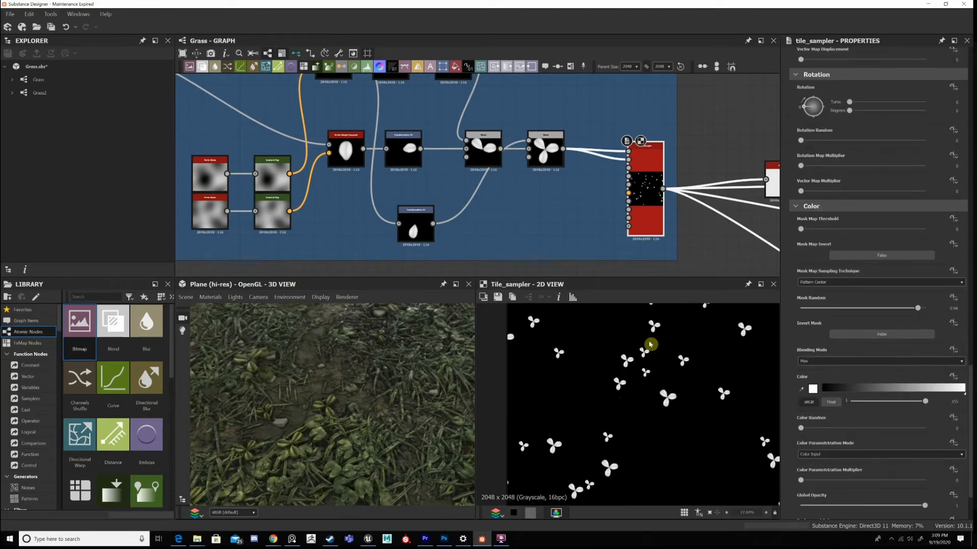
scroll(824, 362, "down", 2)
Examine the Flood Fill output generated from the Tile Sampler's scattered plants.
middle_click_drag(548, 176, 515, 159)
middle_click_drag(761, 165, 591, 103)
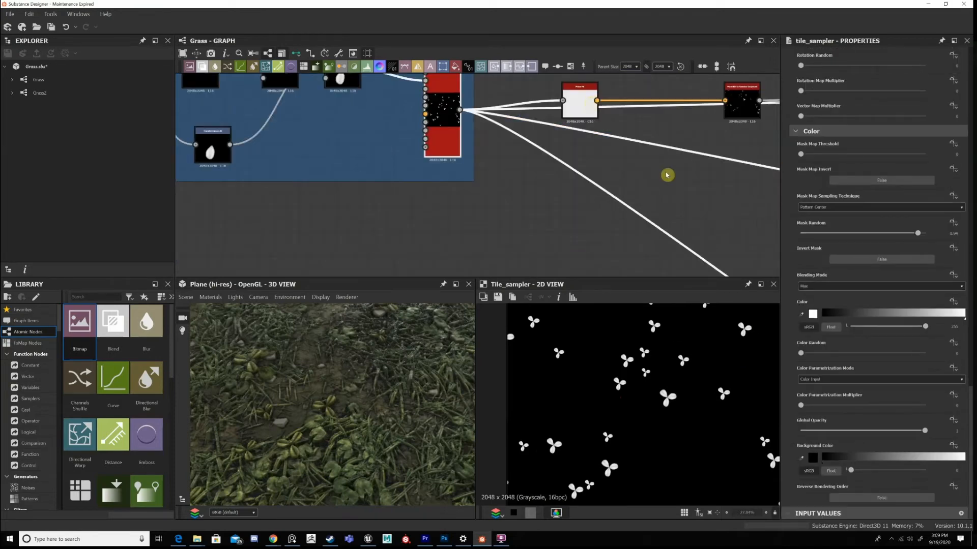
double_click(579, 102)
scroll(590, 178, "down", 5)
scroll(596, 143, "up", 1)
middle_click_drag(691, 165, 606, 164)
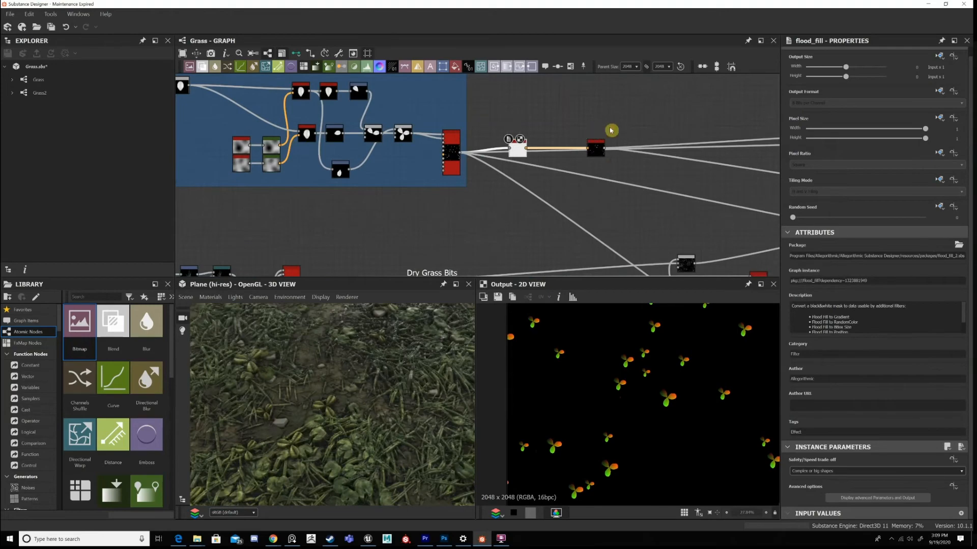
Examine the Flood Fill to Random Grayscale output and trace its connections into the rest of the graph.
scroll(610, 130, "up", 2)
double_click(599, 140)
scroll(663, 117, "down", 4)
middle_click_drag(772, 158, 330, 135)
middle_click_drag(184, 142, 520, 132)
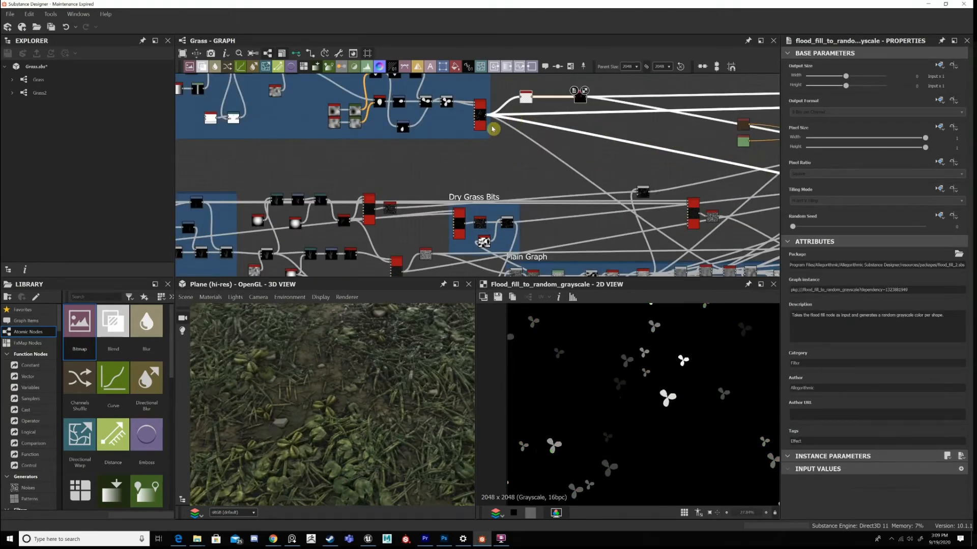
Trace the random grayscale plants' connection to the Height Blend in the Main Graph frame and examine its blended height output.
scroll(494, 129, "up", 4)
middle_click_drag(469, 100, 452, 150)
scroll(620, 168, "down", 3)
middle_click_drag(670, 248, 526, 111)
scroll(656, 204, "up", 5)
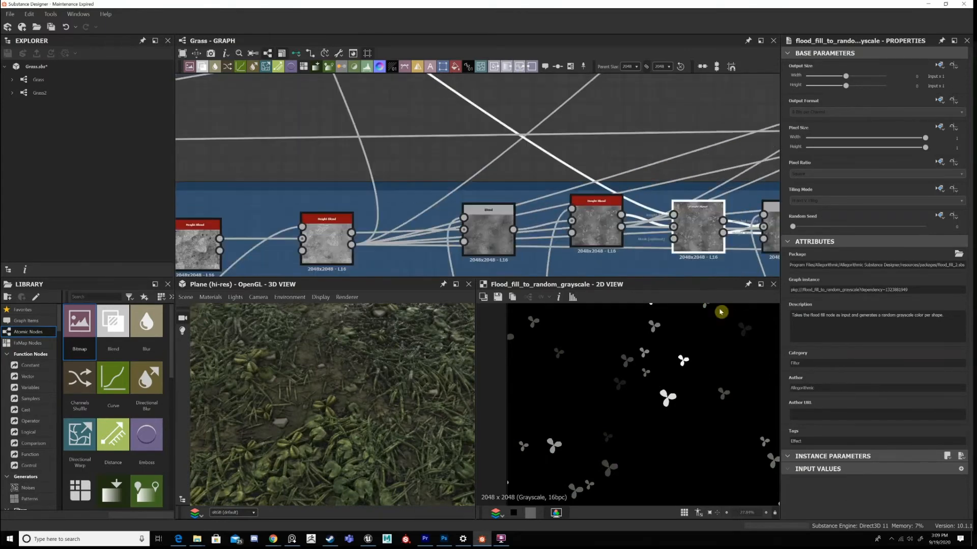
key("f")
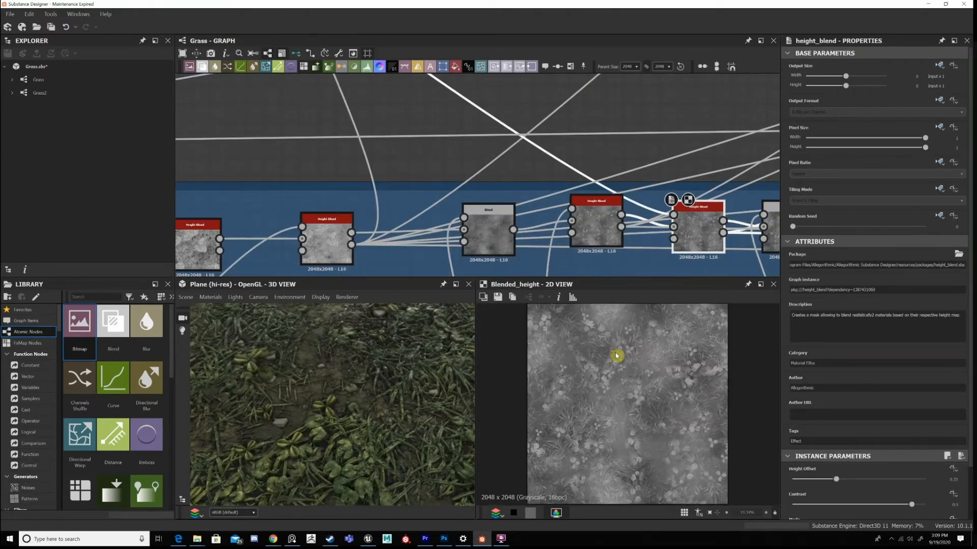
scroll(551, 375, "up", 5)
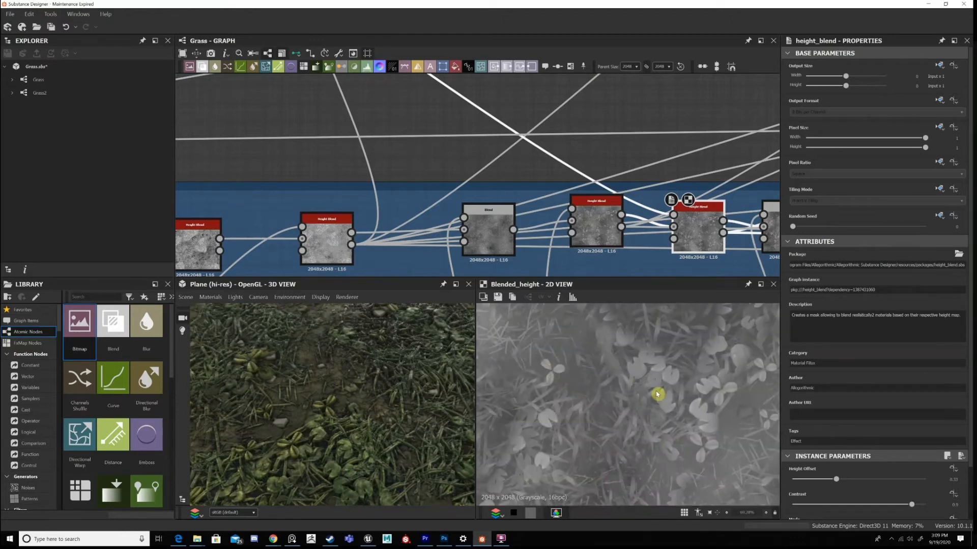
key("f")
scroll(645, 326, "down", 1)
scroll(636, 188, "down", 5)
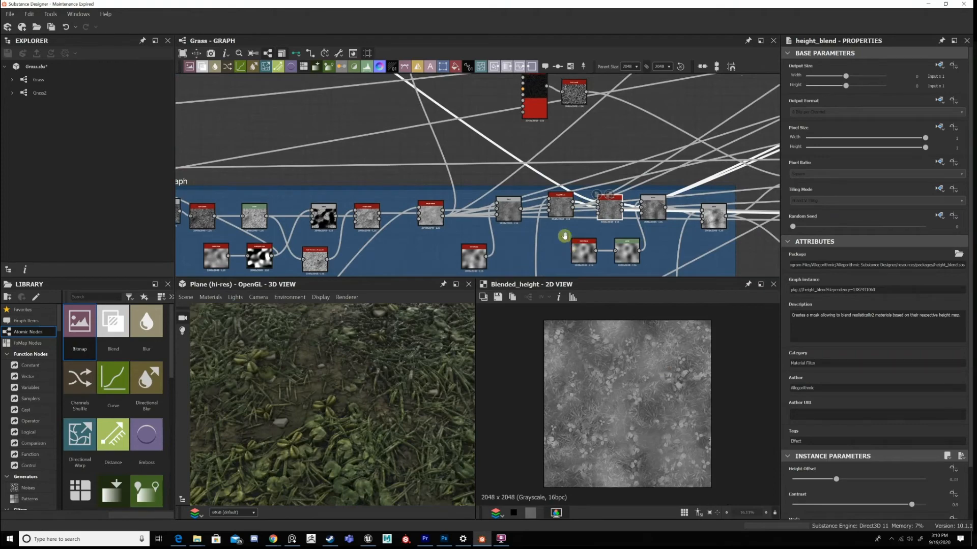
Compare the plants' Height Blend with the Blend node following it, then inspect the blended height and Contrast parameter.
middle_click_drag(564, 235, 568, 203)
scroll(568, 201, "up", 4)
double_click(597, 146)
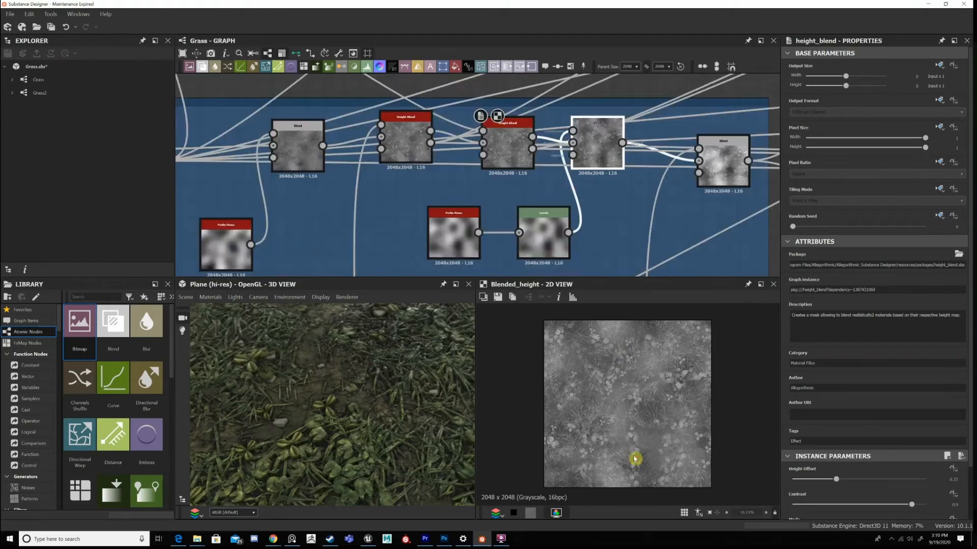
scroll(635, 457, "up", 3)
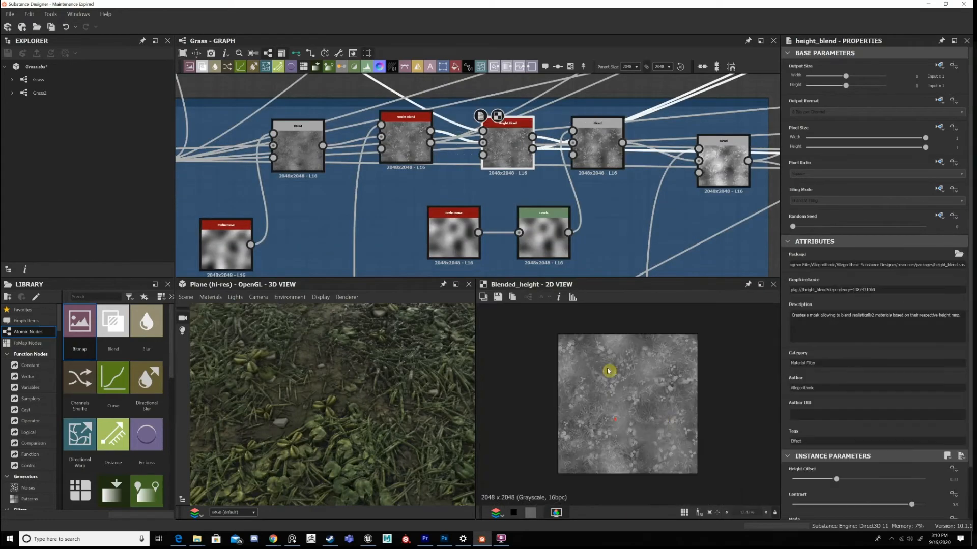
scroll(661, 414, "up", 2)
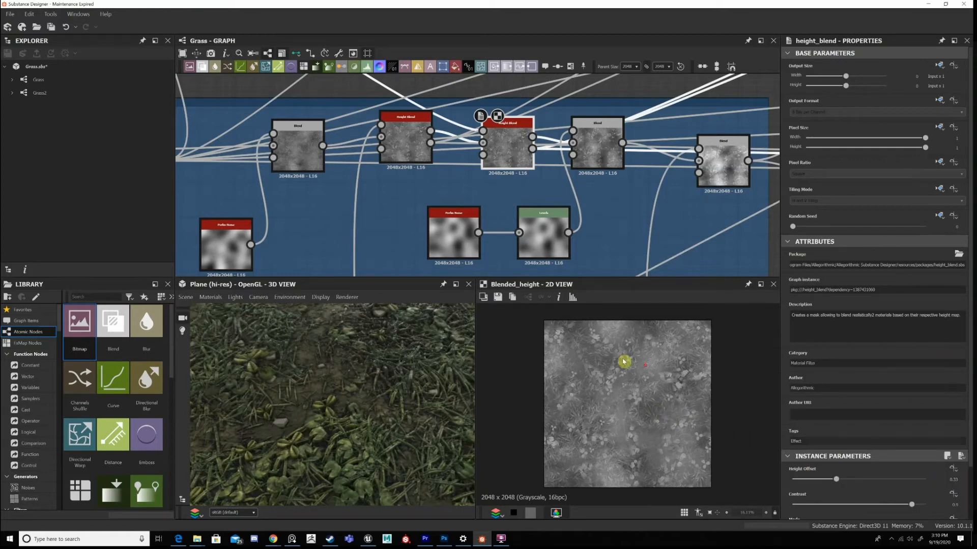
scroll(624, 362, "up", 2)
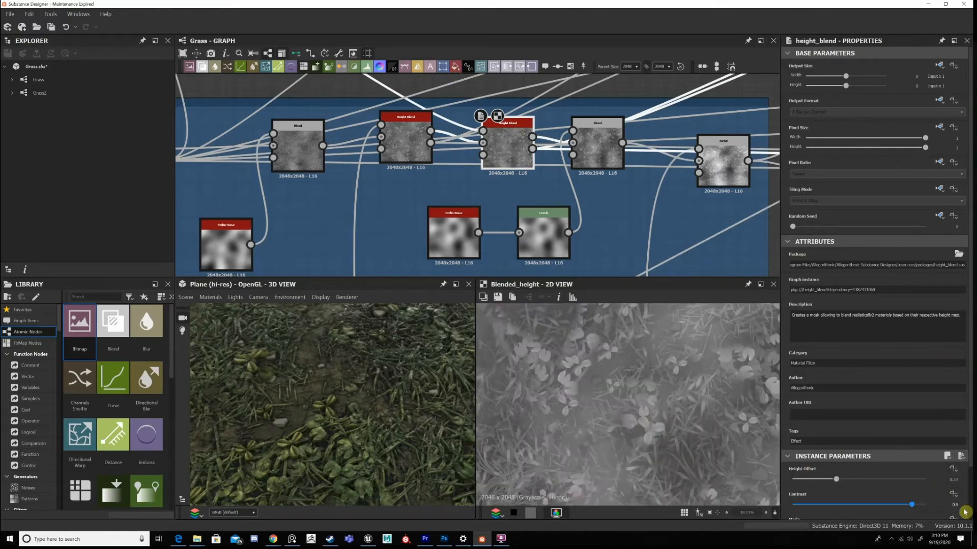
Examine the Overlay Blend after the Height Blend, together with the Perlin Noise and Levels nodes feeding it.
left_click(617, 149)
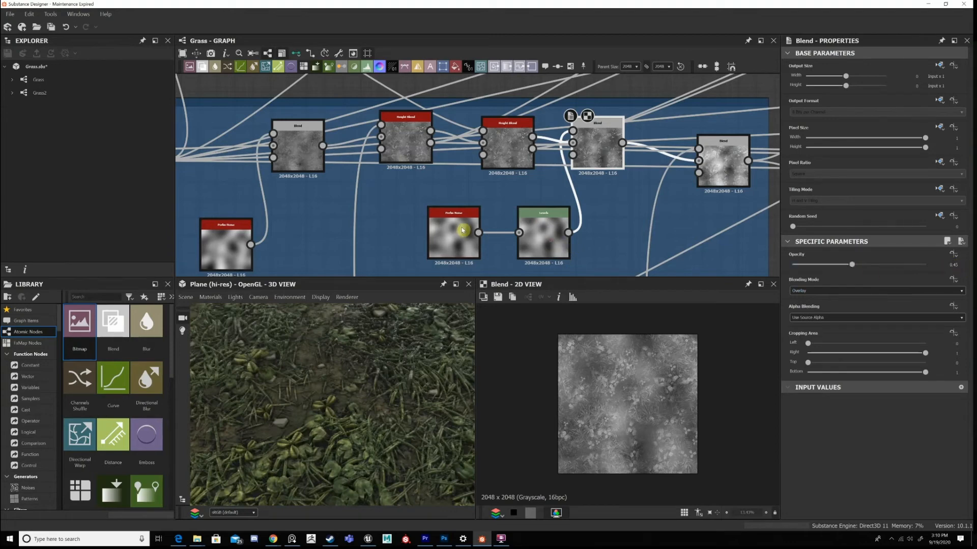
left_click(546, 228)
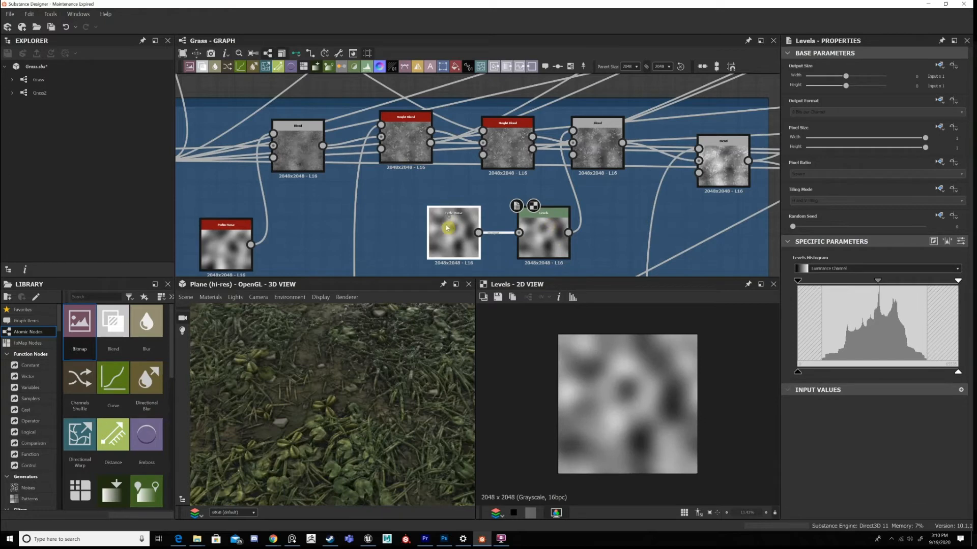
double_click(448, 227)
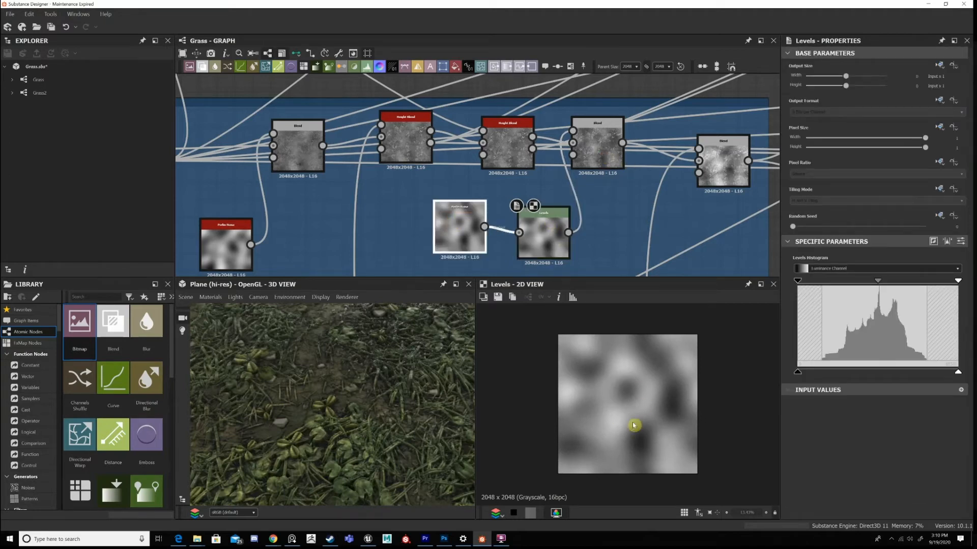
double_click(597, 147)
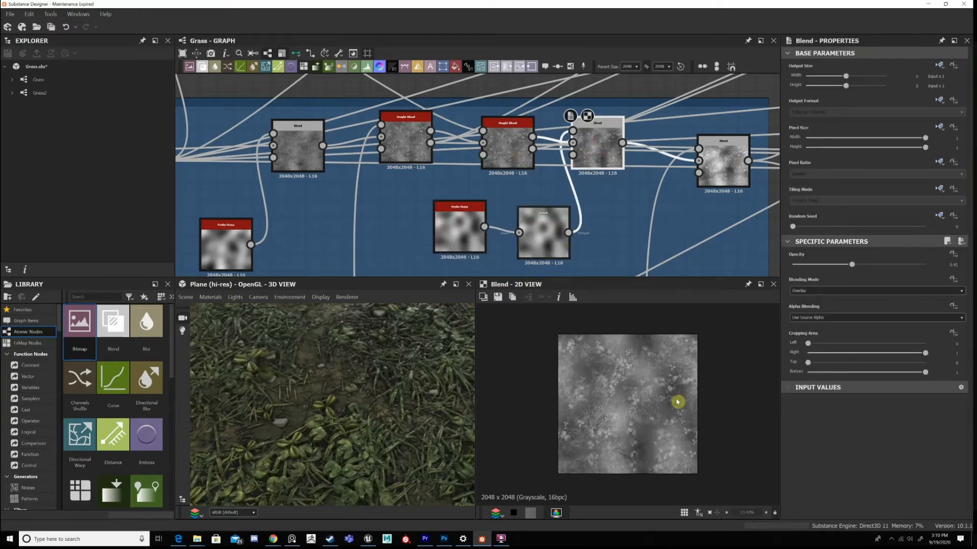
scroll(573, 384, "up", 3)
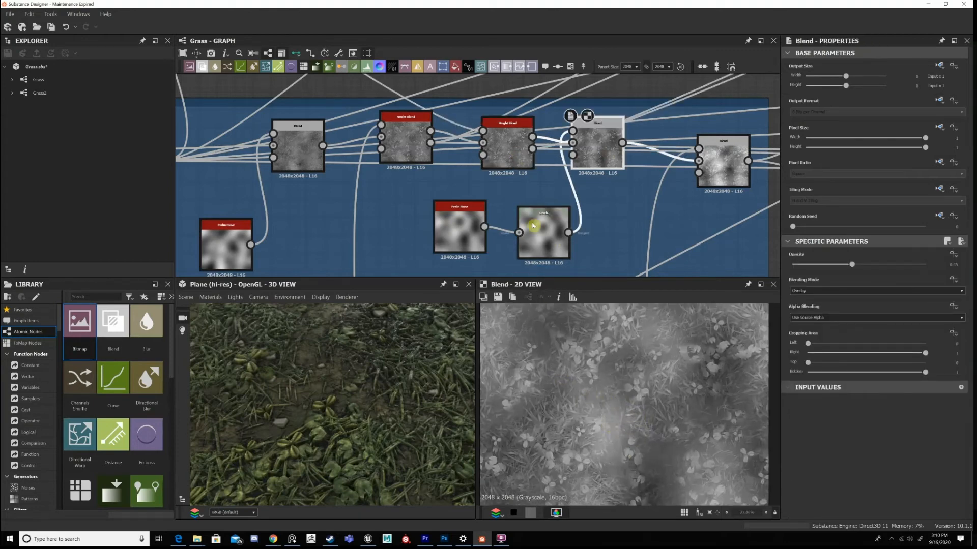
scroll(614, 321, "down", 3)
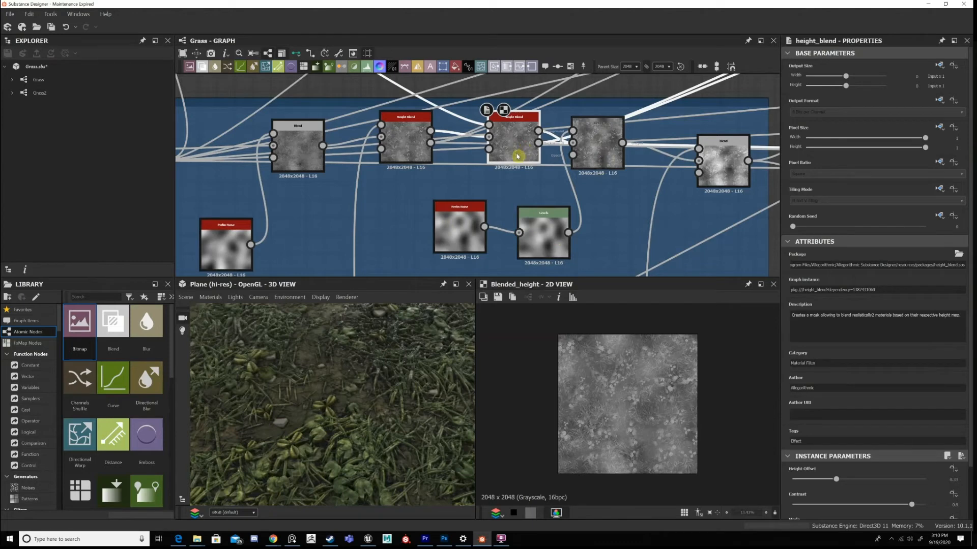
Examine the Add Sub Blend ending the Main Graph, and follow its input down to the Tile Sampler to view that node's output.
left_click(720, 163)
scroll(671, 192, "down", 3)
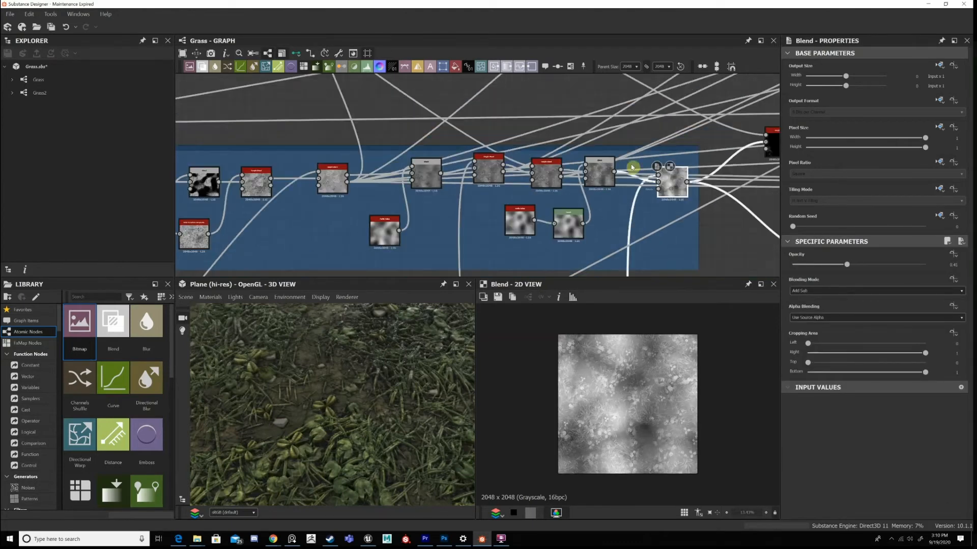
middle_click_drag(631, 167, 598, 145)
scroll(660, 363, "up", 2)
scroll(660, 362, "down", 3)
scroll(633, 243, "down", 1)
middle_click_drag(633, 243, 633, 81)
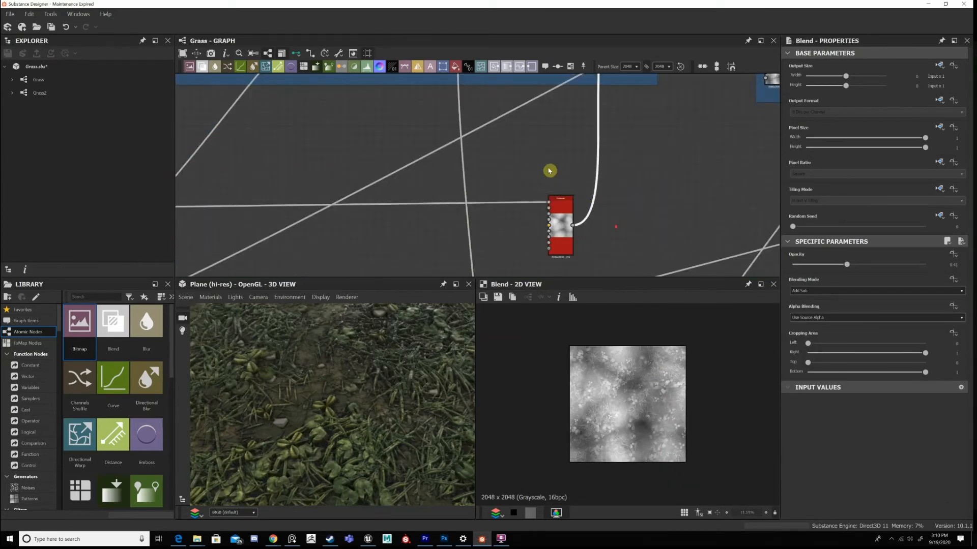
middle_click_drag(533, 204, 548, 171)
scroll(549, 170, "up", 3)
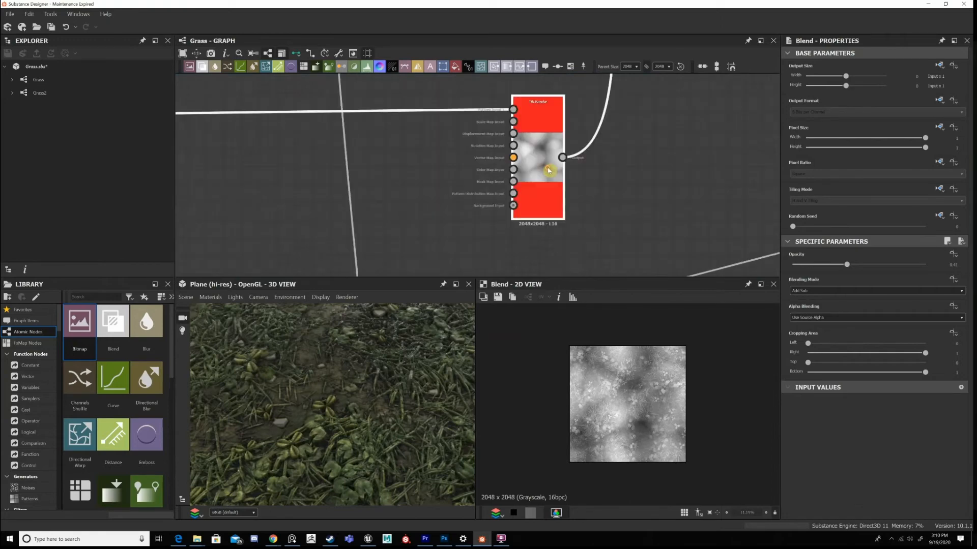
double_click(548, 171)
Trace the pattern input connection of the Tile Sampler below the Main Graph and look over the surrounding nodes.
scroll(445, 185, "down", 4)
middle_click_drag(443, 185, 835, 205)
middle_click_drag(219, 197, 648, 200)
scroll(763, 192, "up", 1)
middle_click_drag(770, 194, 269, 161)
middle_click_drag(763, 164, 392, 162)
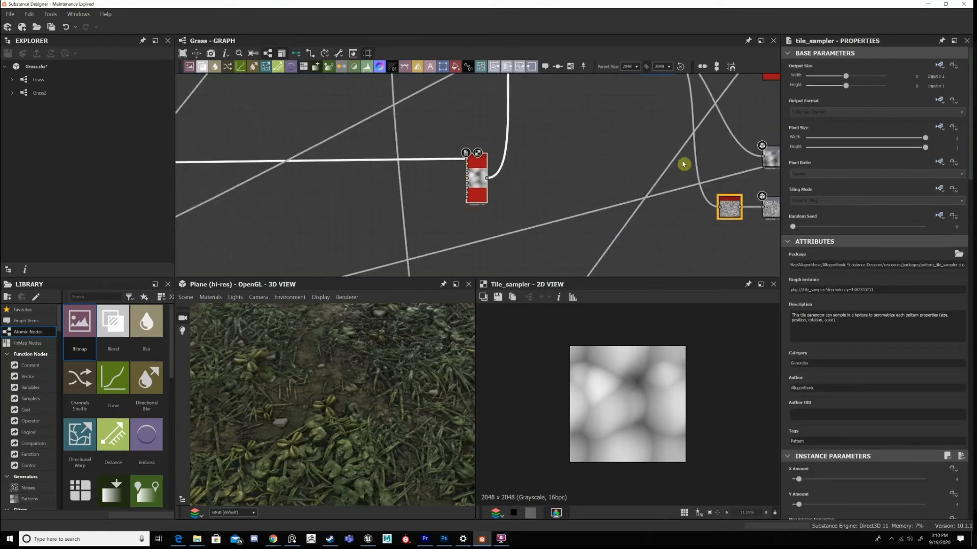
middle_click_drag(682, 163, 619, 167)
middle_click_drag(650, 206, 525, 191)
middle_click_drag(339, 240, 499, 227)
scroll(486, 138, "up", 2)
Review the Tile Sampler's amount, pattern, size, position, rotation and color parameters, including Scale Random, Position Random and Color Random.
scroll(935, 366, "down", 3)
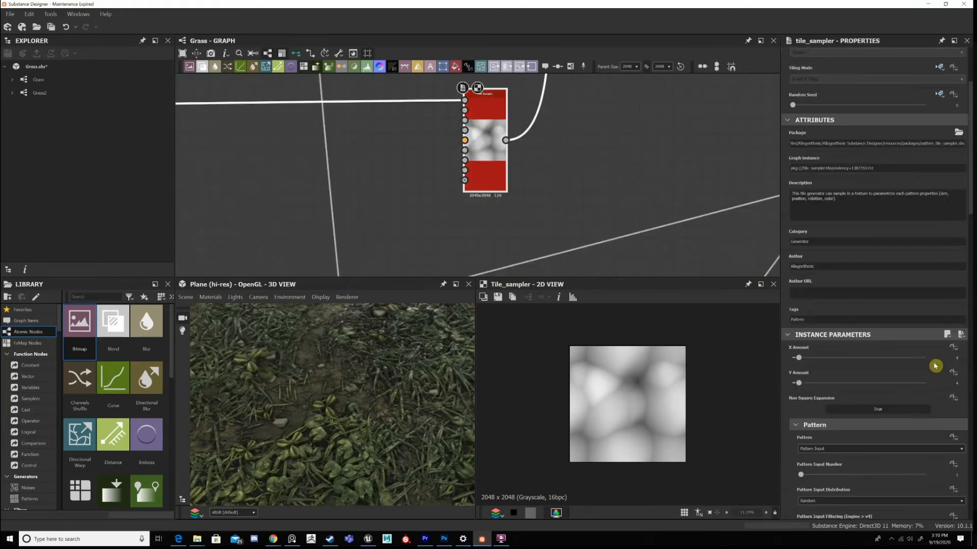
scroll(934, 441, "down", 5)
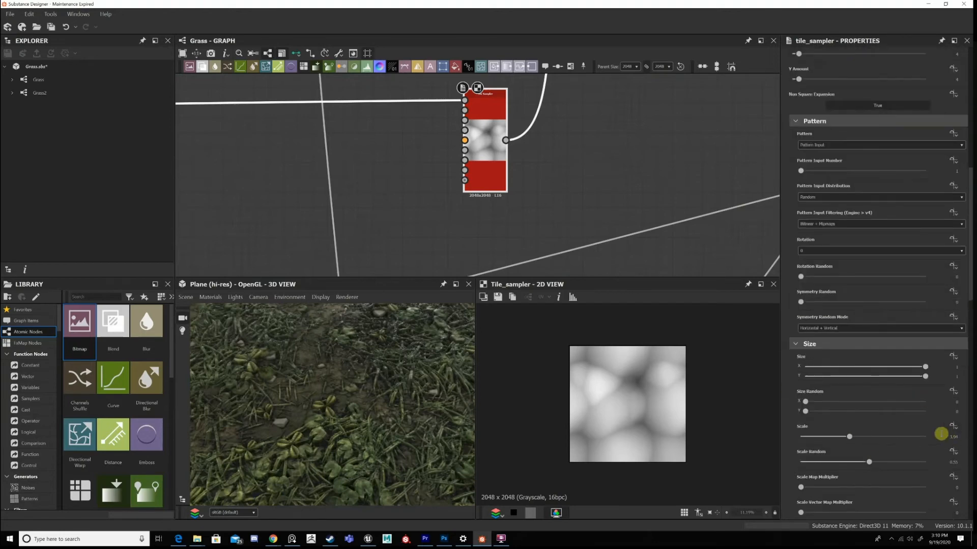
scroll(940, 443, "down", 2)
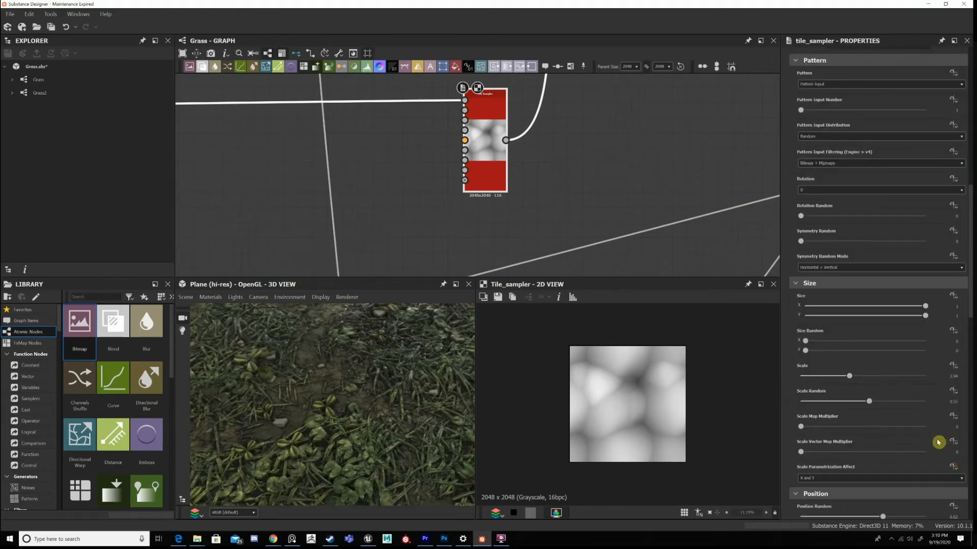
scroll(802, 398, "down", 2)
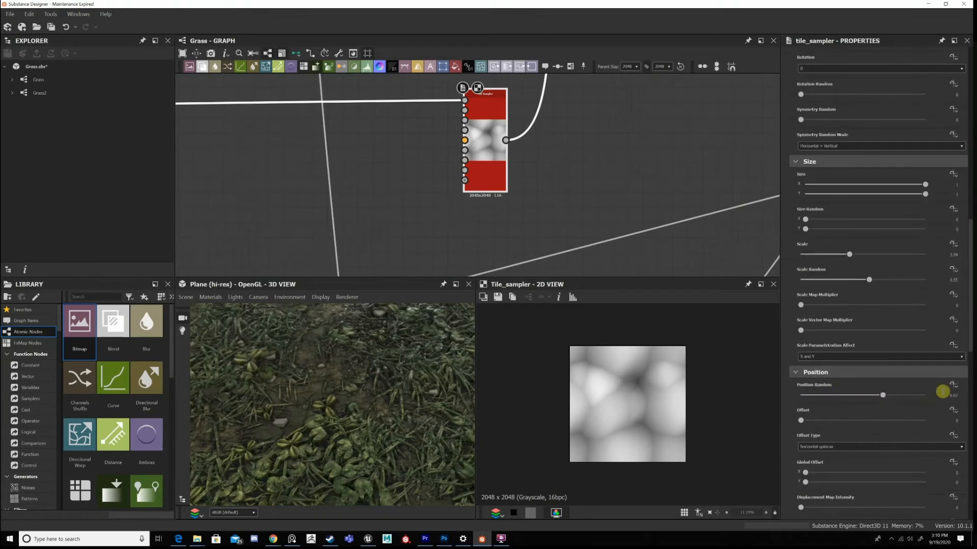
scroll(938, 405, "down", 3)
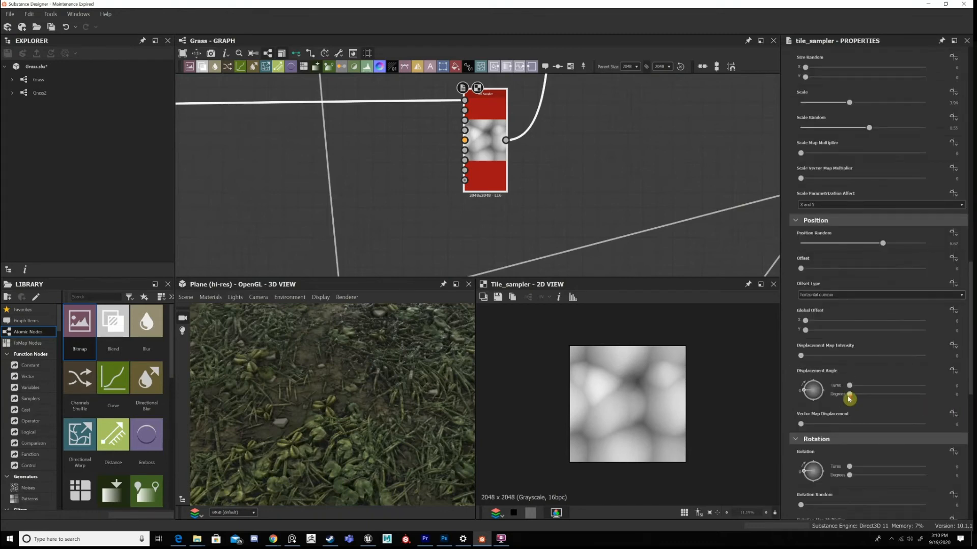
scroll(849, 399, "down", 3)
scroll(917, 382, "down", 5)
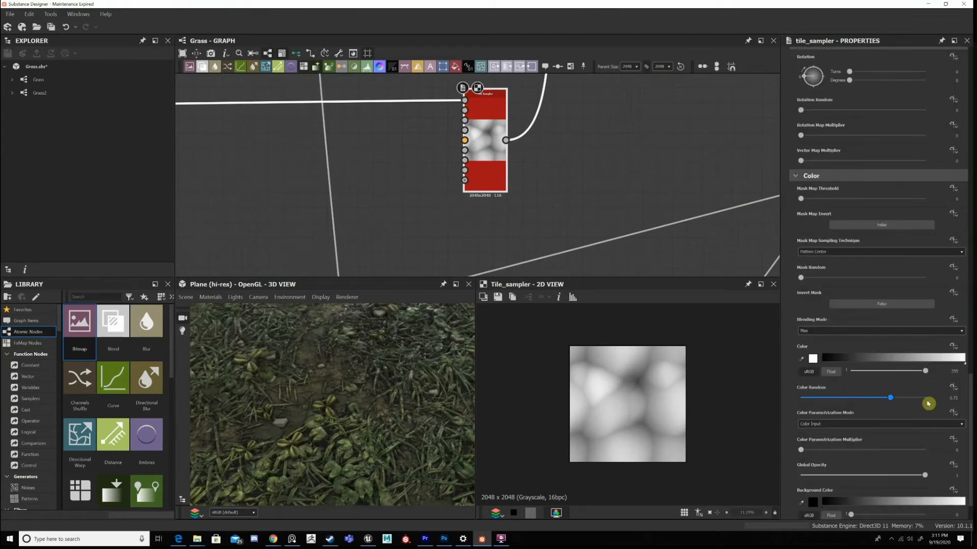
Return to the Add Sub Blend in the Main Graph and inspect how the Tile Sampler's shapes affect the height.
middle_click_drag(619, 214, 601, 228)
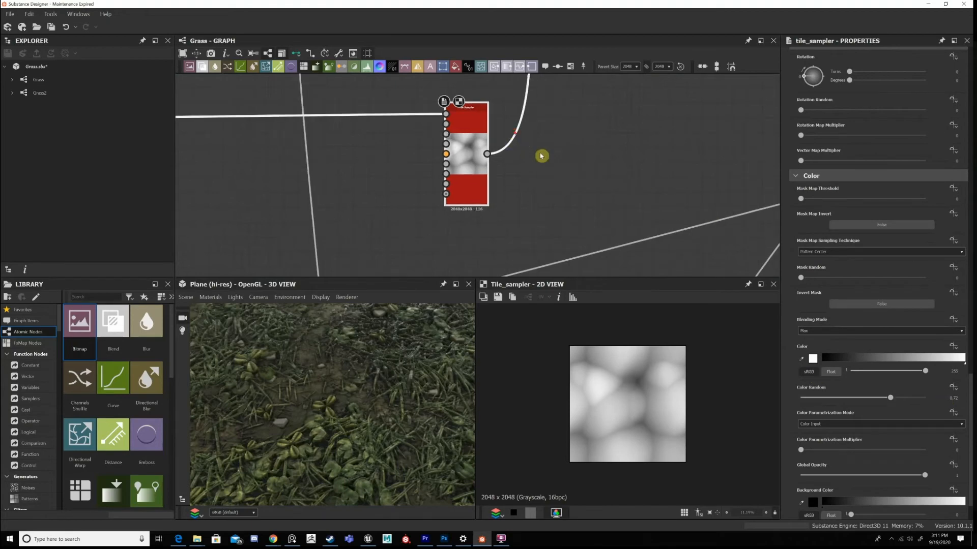
scroll(540, 159, "down", 3)
middle_click_drag(528, 171, 535, 387)
scroll(583, 163, "up", 3)
double_click(590, 162)
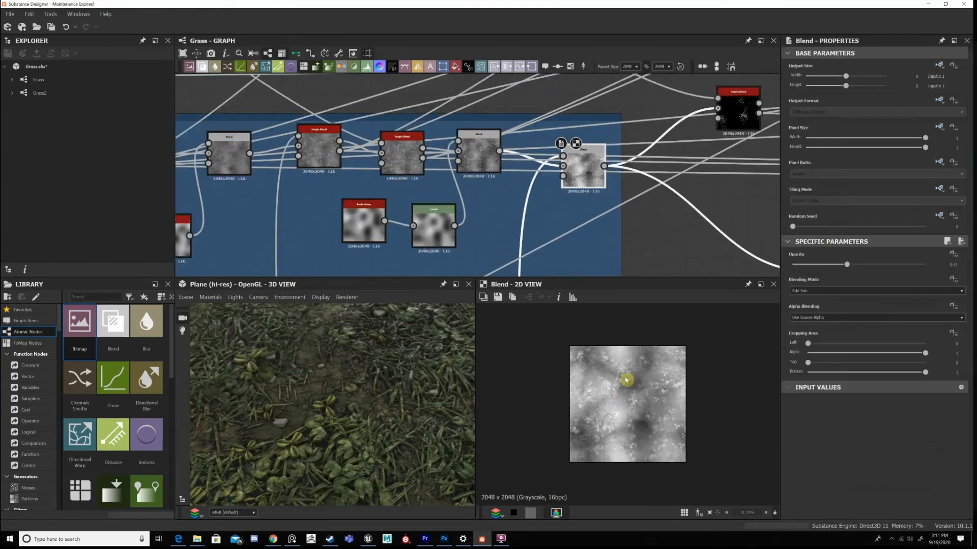
scroll(609, 348, "up", 3)
scroll(621, 403, "down", 1)
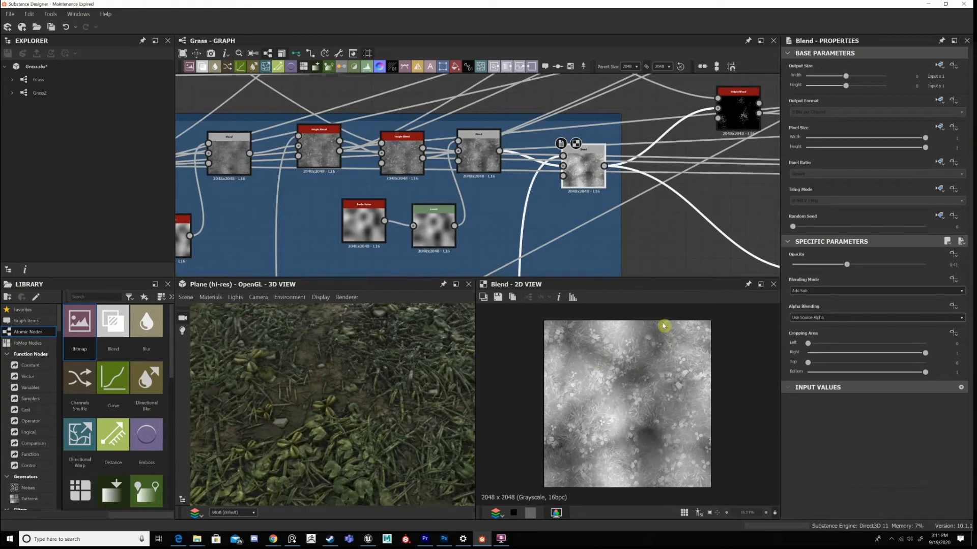
Compare the preceding Overlay Blend with the Add Sub Blend and inspect the combined height's light and dark areas closely.
double_click(470, 153)
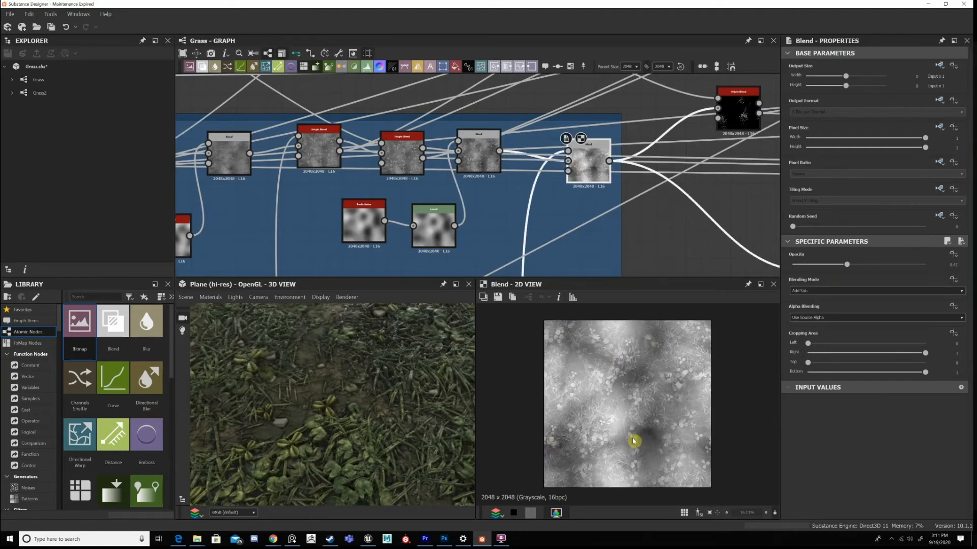
scroll(660, 453, "up", 3)
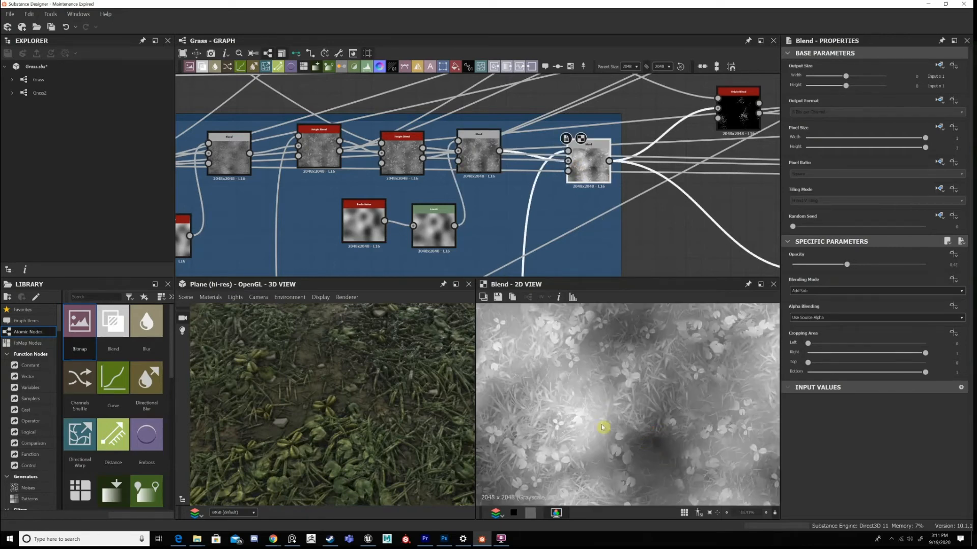
scroll(606, 428, "up", 1)
key("f")
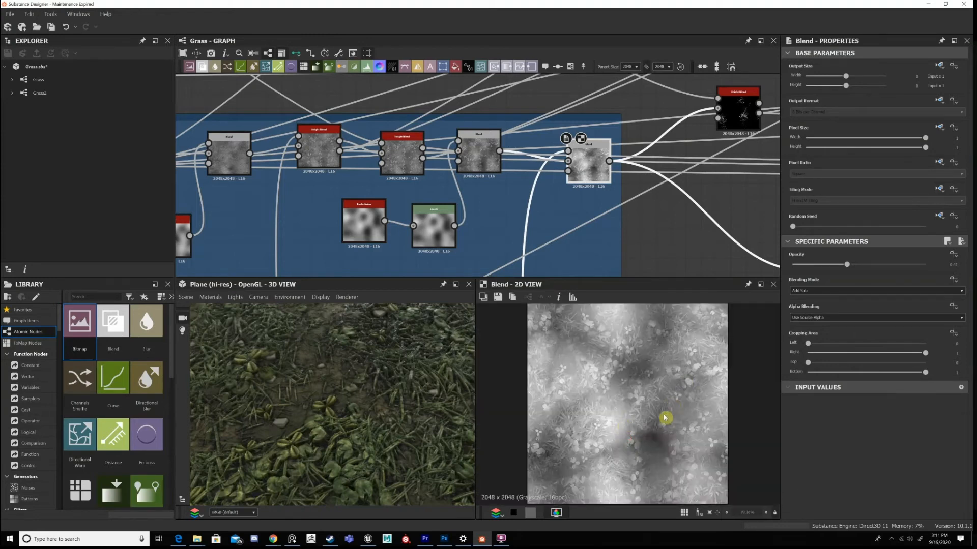
scroll(626, 410, "down", 2)
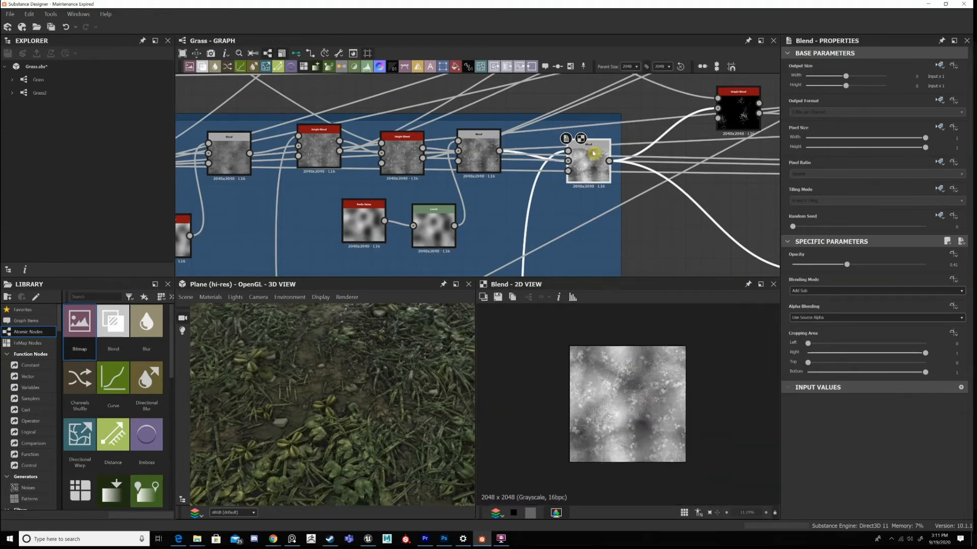
Follow the Add Sub Blend's outputs to view the Final Blend/Height node and check the Height Blend branching off above it.
scroll(586, 212, "down", 2)
middle_click_drag(753, 179, 579, 166)
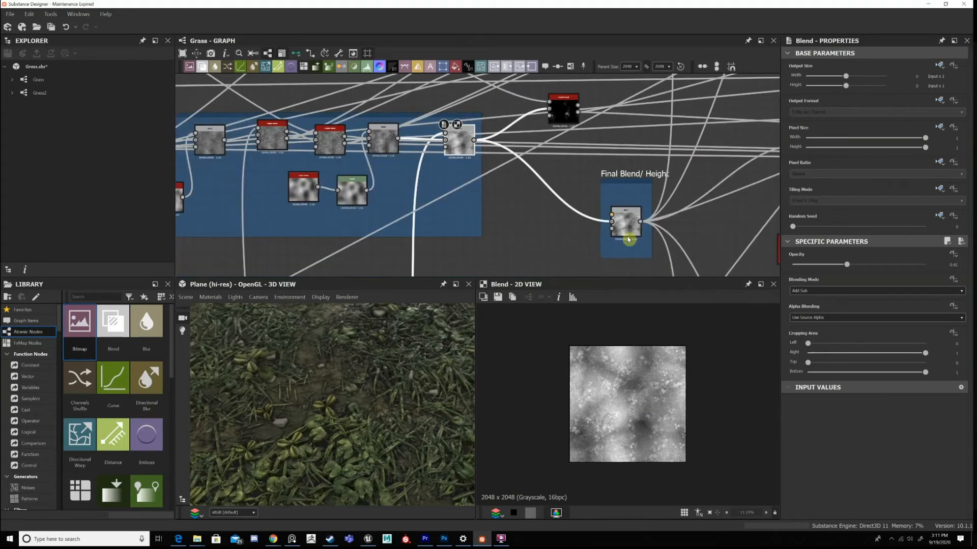
scroll(621, 226, "up", 2)
left_click(621, 225)
scroll(636, 227, "down", 2)
middle_click_drag(574, 117, 639, 198)
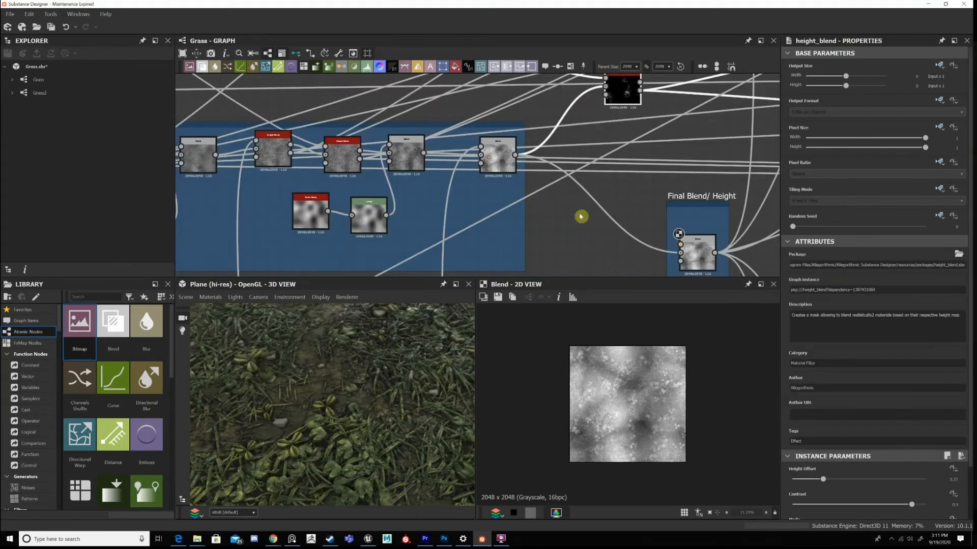
Recheck the Add Sub Blend's outputs, then view the Final Blend/Height node and trace its connections to the rest of the graph.
scroll(694, 254, "down", 2)
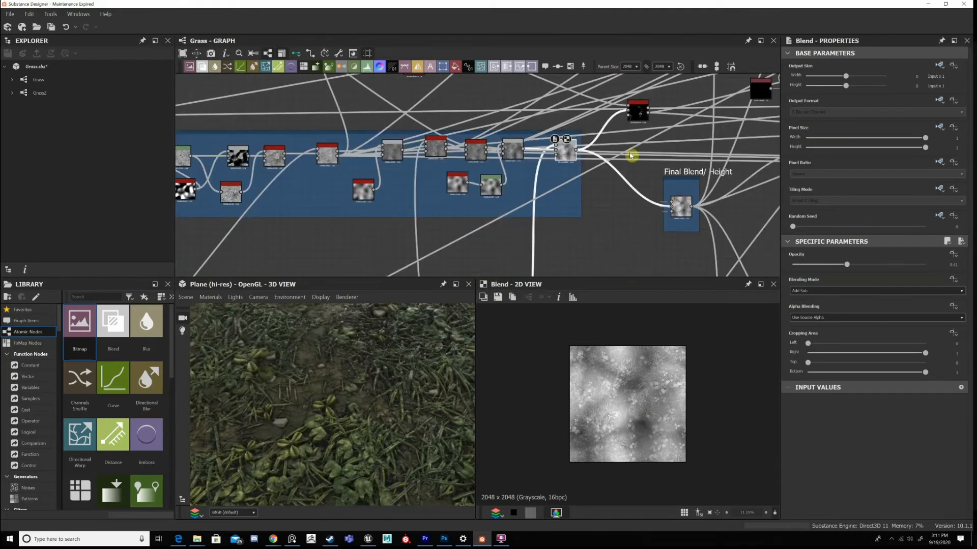
scroll(691, 224, "up", 3)
left_click(680, 206)
middle_click_drag(750, 229, 641, 207)
scroll(678, 209, "down", 7)
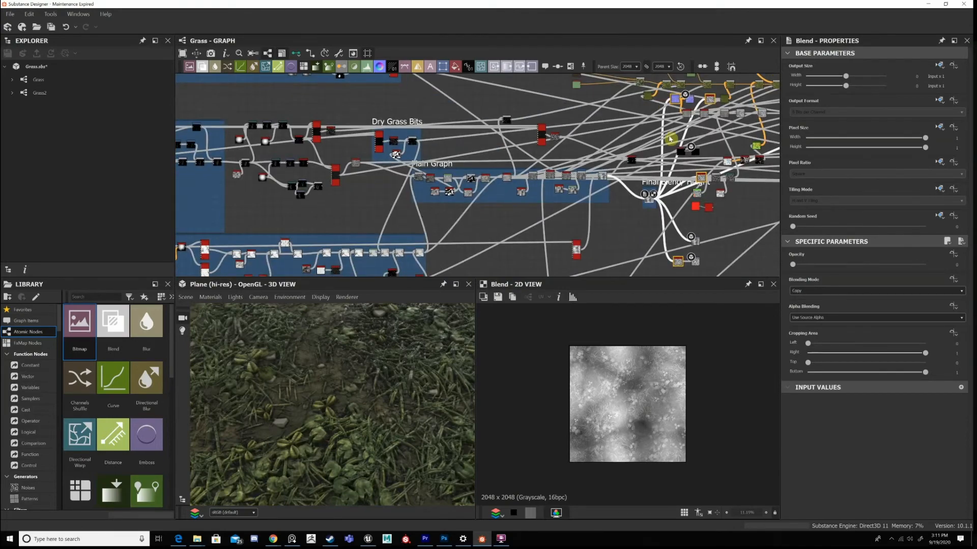
Follow the Final Blend/Height connection to the Height output node and view its map.
middle_click_drag(630, 272, 600, 174)
scroll(675, 166, "up", 5)
scroll(628, 173, "up", 3)
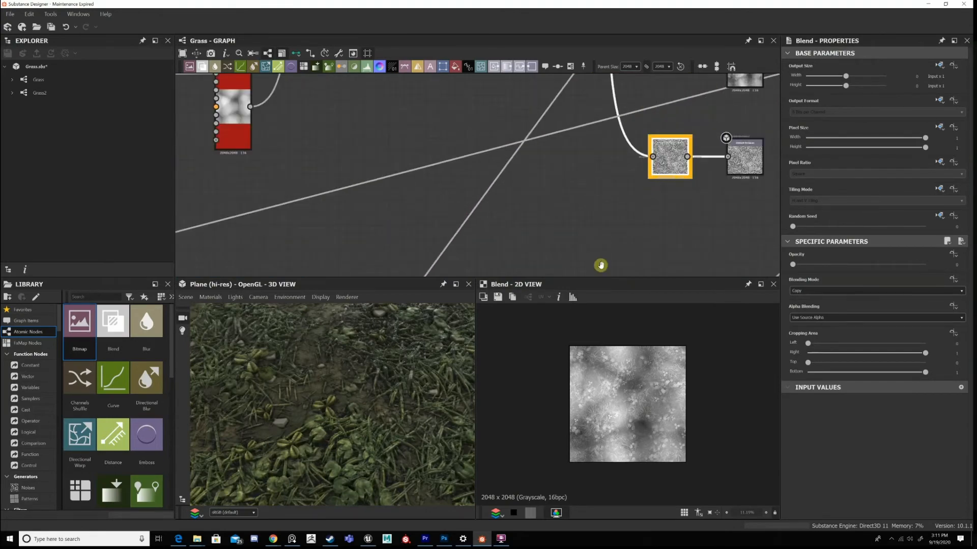
double_click(669, 154)
middle_click_drag(745, 86, 635, 241)
double_click(635, 222)
middle_click_drag(652, 82, 609, 221)
middle_click_drag(614, 167, 614, 179)
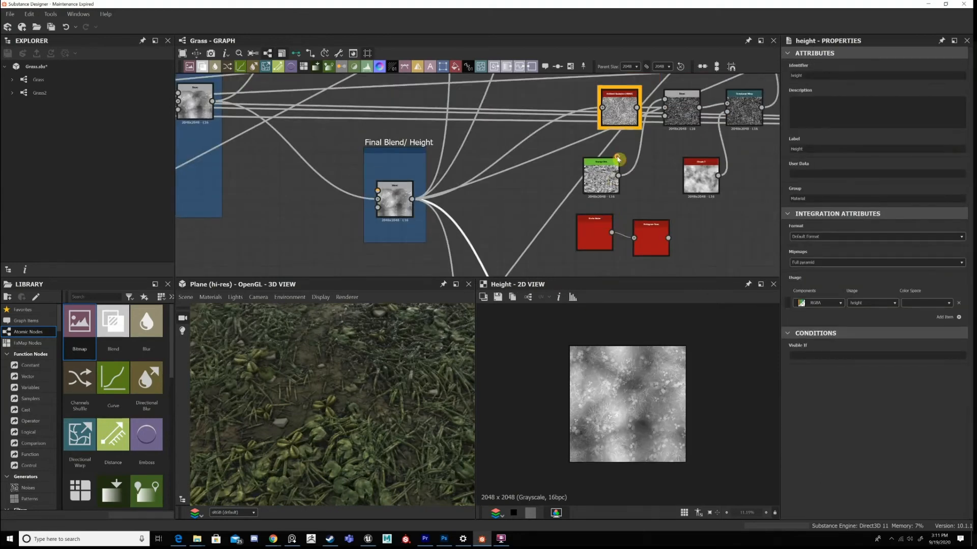
View the HBAO node's ambient occlusion fed by Final Blend/Height and check its place in the graph.
middle_click_drag(631, 107, 620, 160)
double_click(616, 171)
middle_click_drag(534, 251, 527, 252)
scroll(527, 252, "down", 5)
scroll(483, 244, "up", 3)
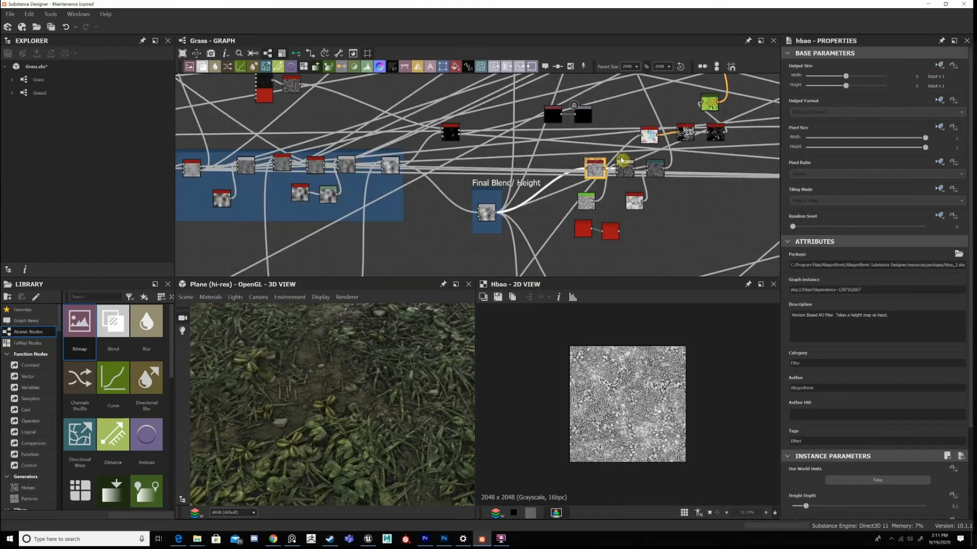
scroll(670, 134, "down", 3)
View the Normal node and the Normal output beside it, and examine the normal map closely.
middle_click_drag(670, 139, 569, 205)
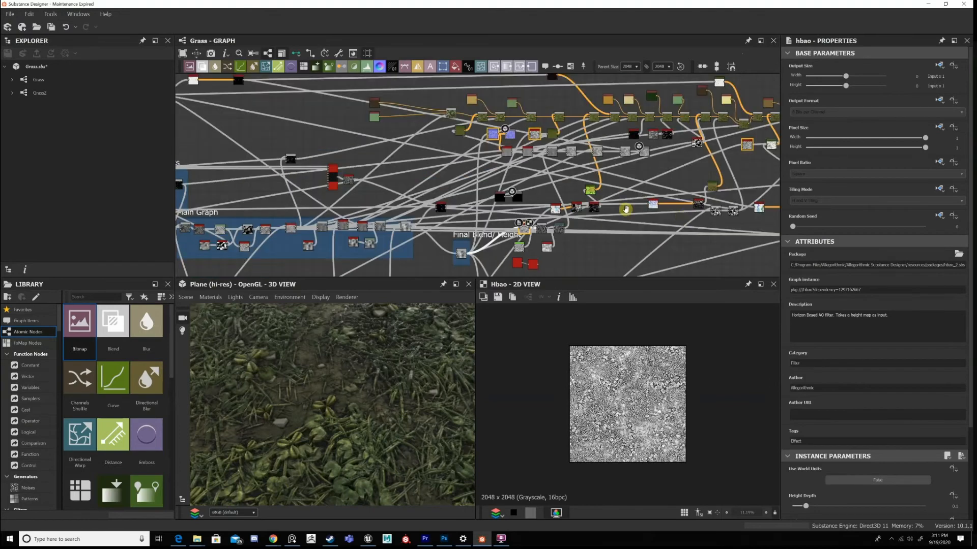
middle_click_drag(540, 128, 563, 151)
scroll(517, 171, "up", 1)
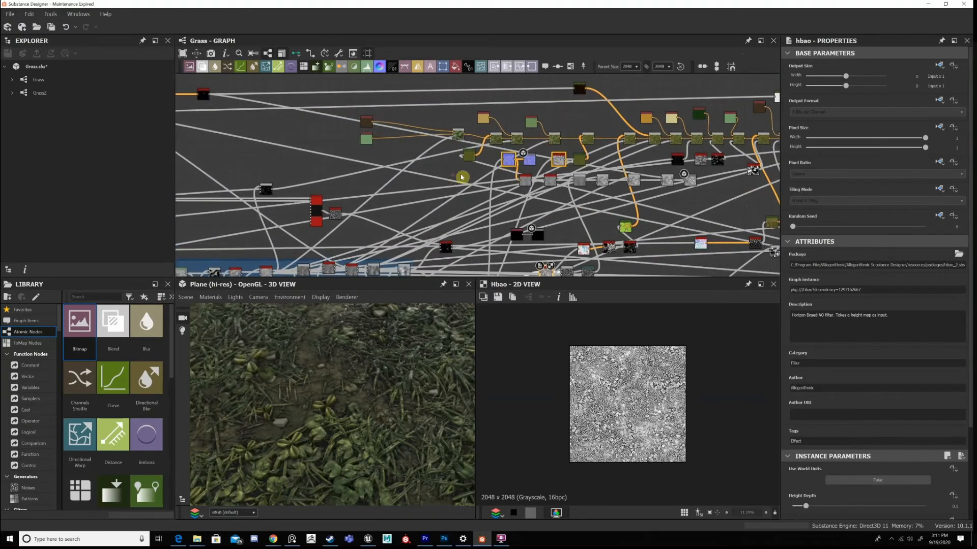
scroll(533, 155, "up", 3)
double_click(524, 165)
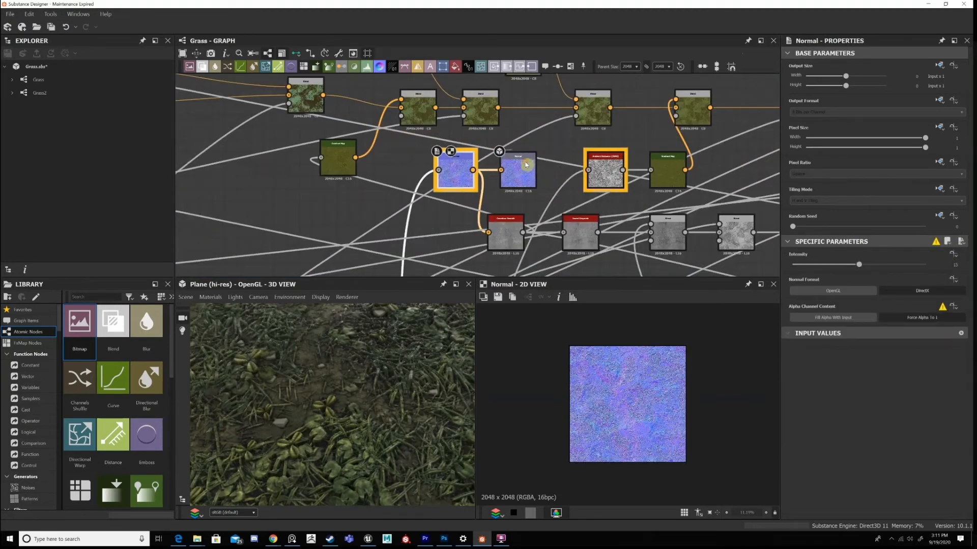
middle_click_drag(528, 183, 495, 175)
double_click(533, 168)
scroll(585, 197, "up", 1)
scroll(542, 196, "down", 2)
scroll(647, 422, "up", 3)
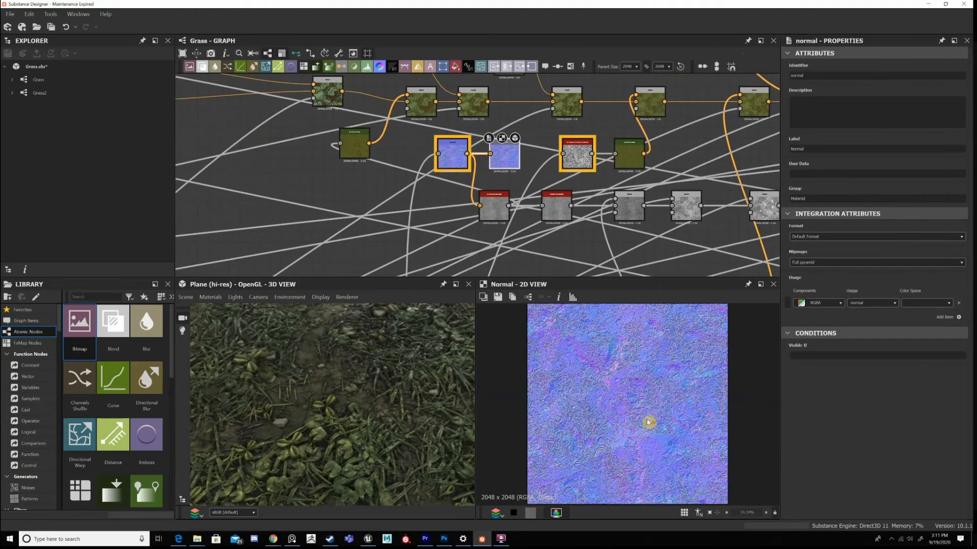
scroll(647, 408, "down", 1)
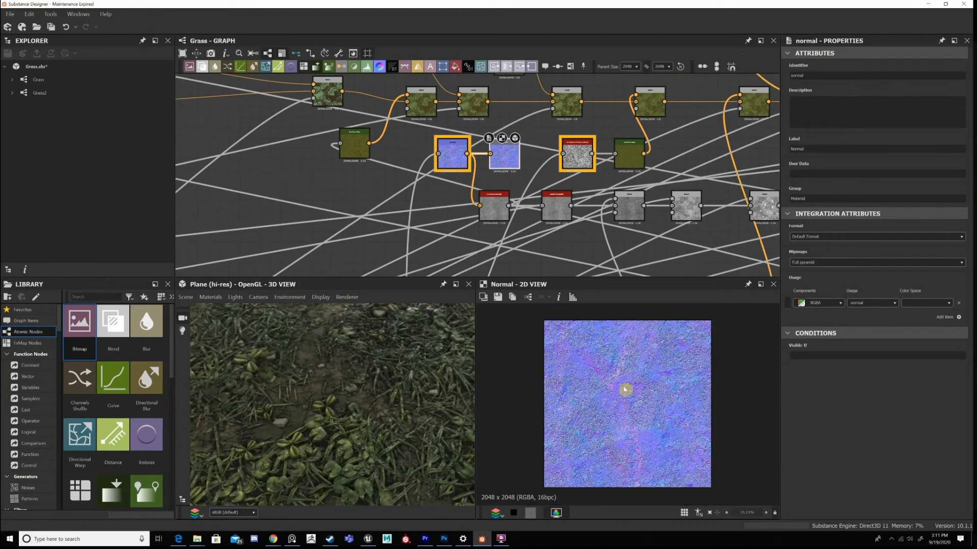
Frame the node row that starts with Curvature Smooth and title the frame Roughness.
middle_click_drag(502, 207, 494, 117)
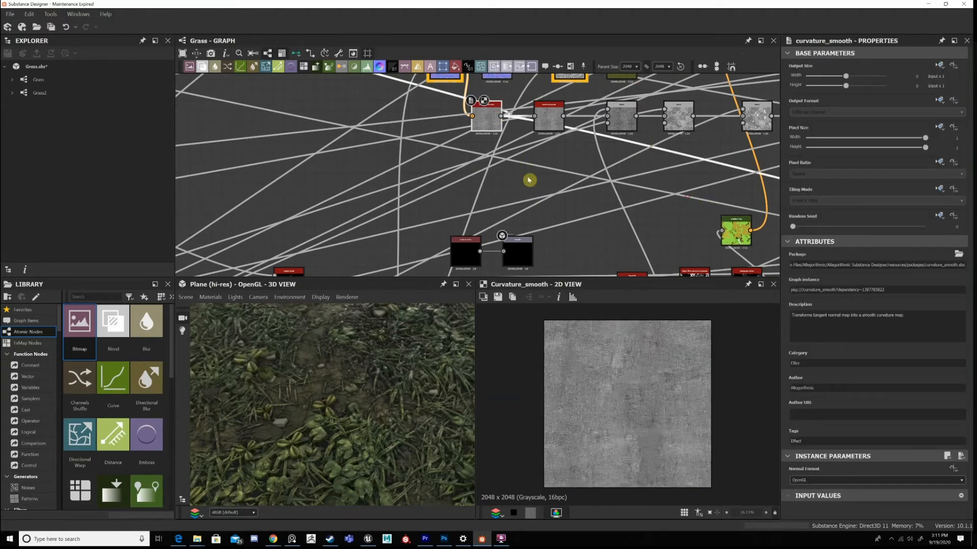
scroll(529, 180, "down", 4)
scroll(497, 175, "up", 2)
key("space")
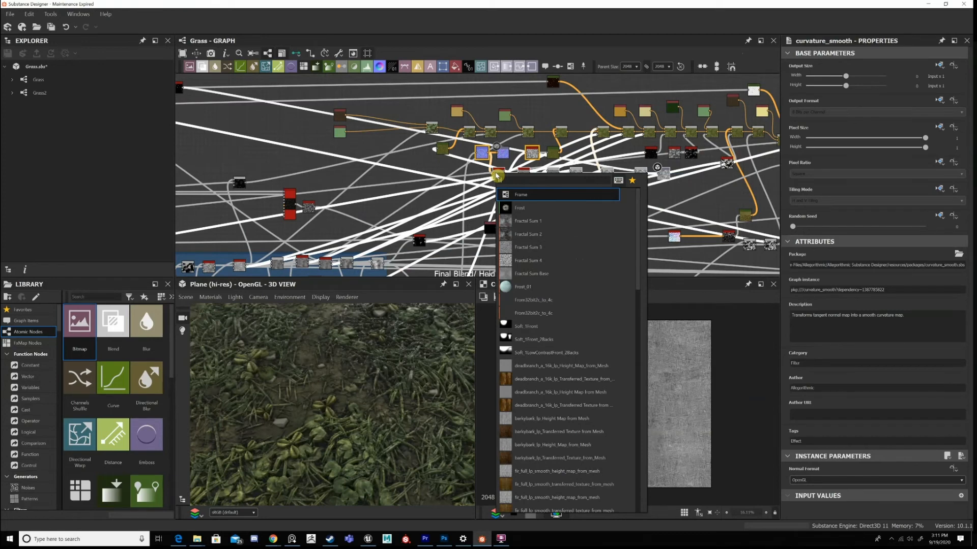
key("Return")
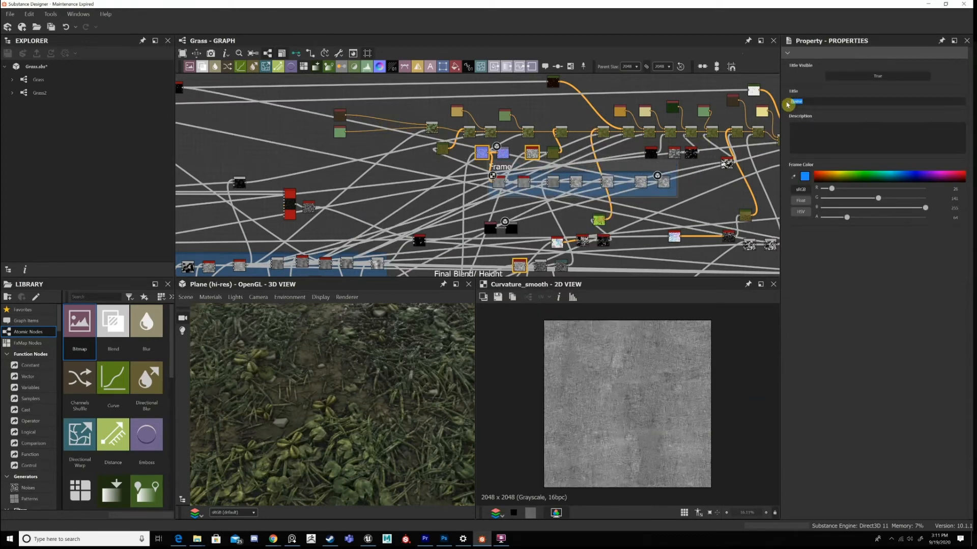
type("Roughness")
key("Return")
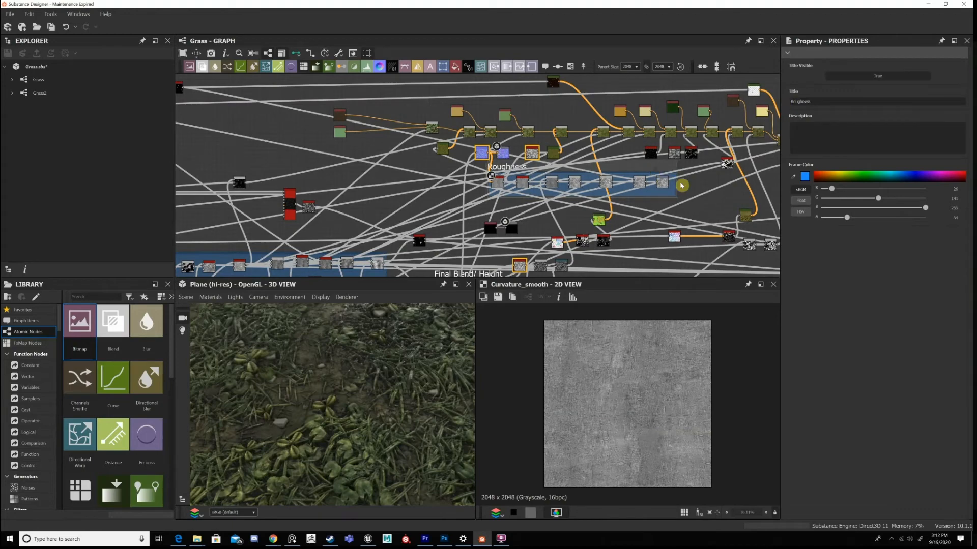
View the Histogram Scan node near the HBAO beside the Final Blend/Height frame.
scroll(639, 194, "down", 2)
scroll(596, 192, "up", 6)
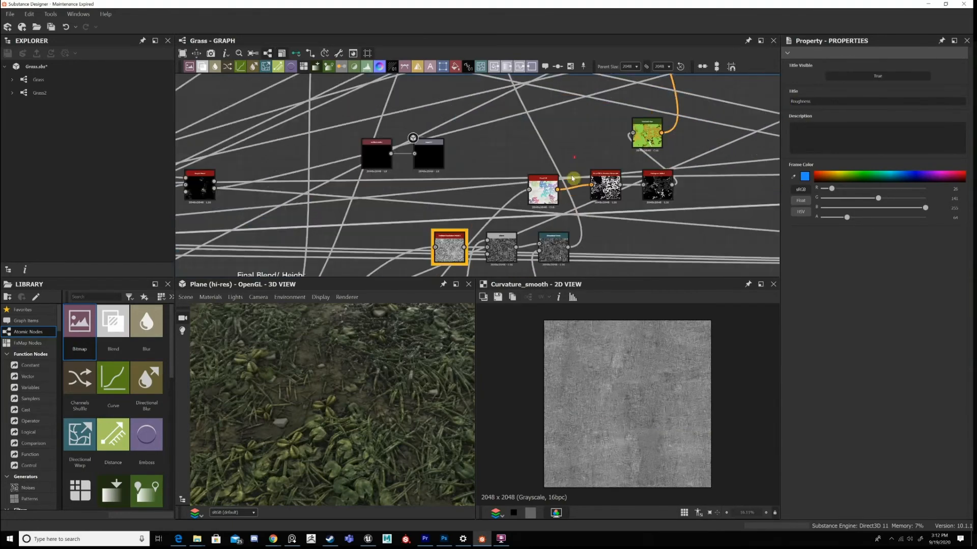
middle_click_drag(606, 272, 672, 271)
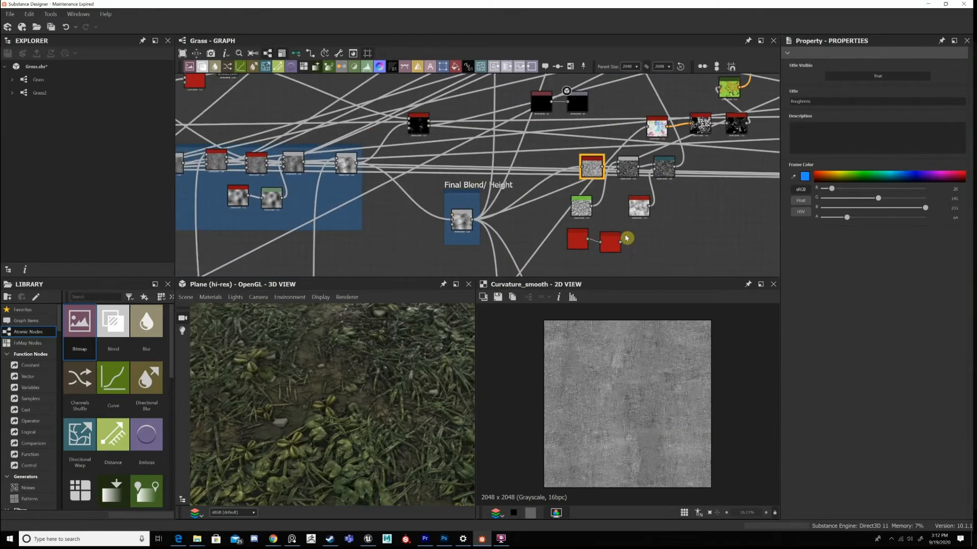
left_click(626, 238)
scroll(627, 239, "down", 4)
scroll(656, 160, "up", 3)
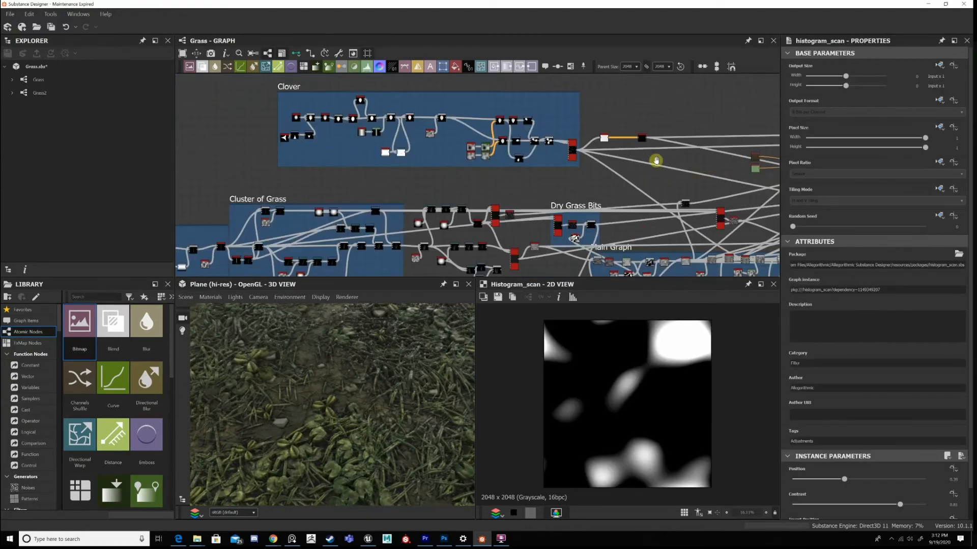
Survey the Clover, Cluster of Grass, Dry Grass Bits and Dirt groups and the unframed chains below them.
middle_click_drag(656, 161, 480, 153)
middle_click_drag(592, 189, 724, 95)
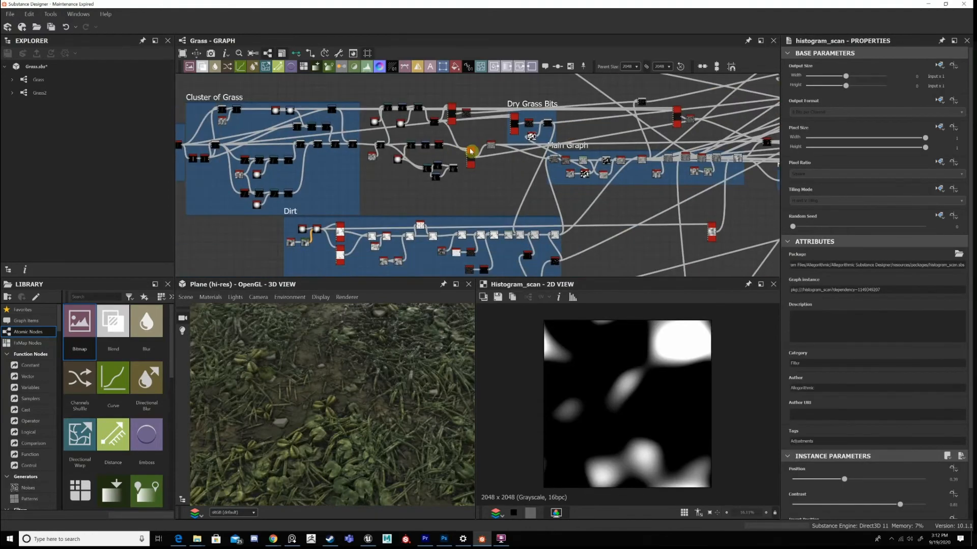
middle_click_drag(472, 151, 601, 169)
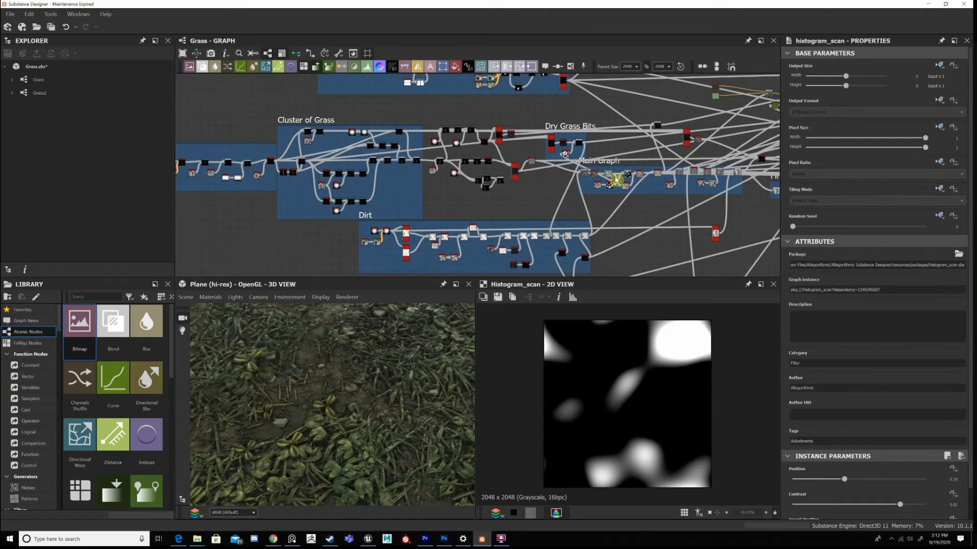
scroll(615, 179, "down", 3)
middle_click_drag(578, 225, 679, 163)
scroll(667, 196, "up", 3)
scroll(647, 185, "up", 2)
left_click_drag(657, 191, 429, 112)
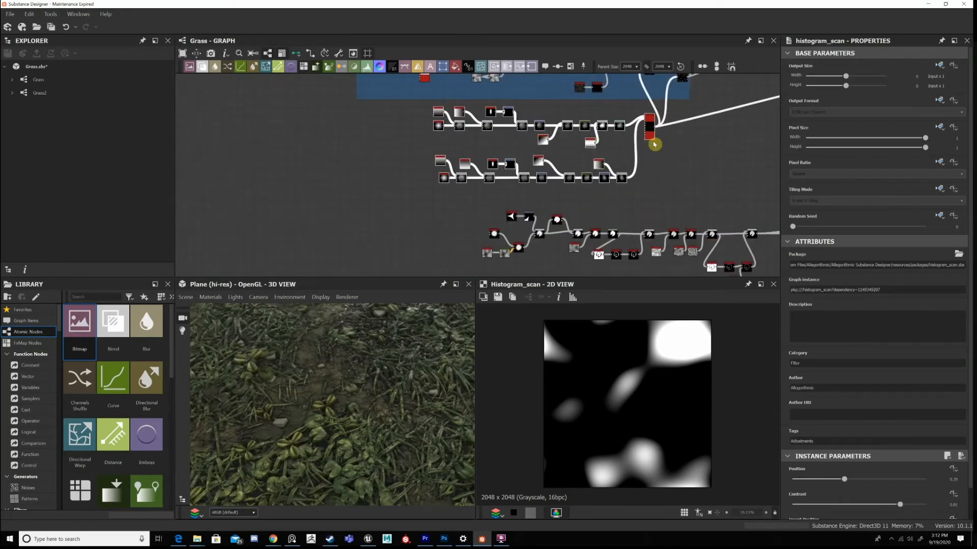
middle_click_drag(653, 142, 658, 158)
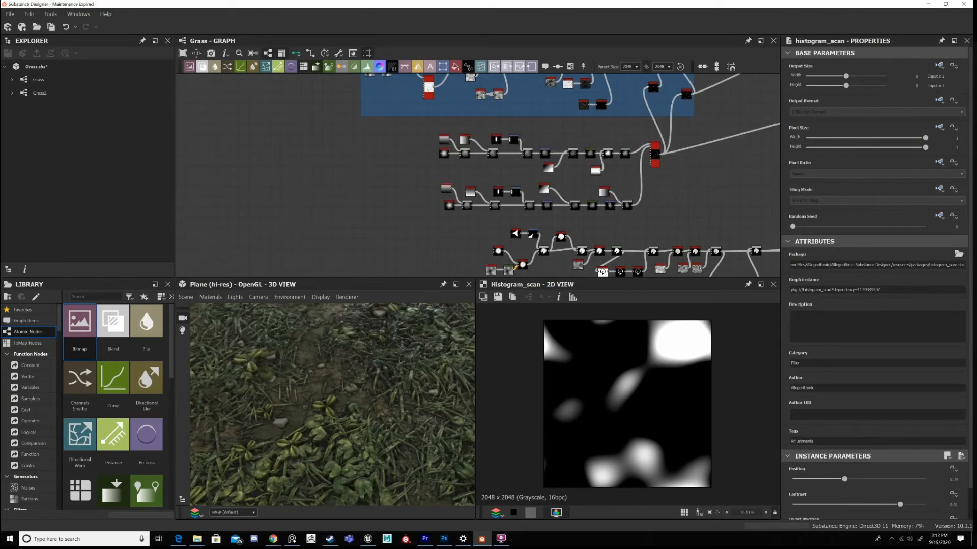
middle_click_drag(682, 188, 515, 121)
scroll(703, 158, "down", 3)
middle_click_drag(703, 158, 640, 155)
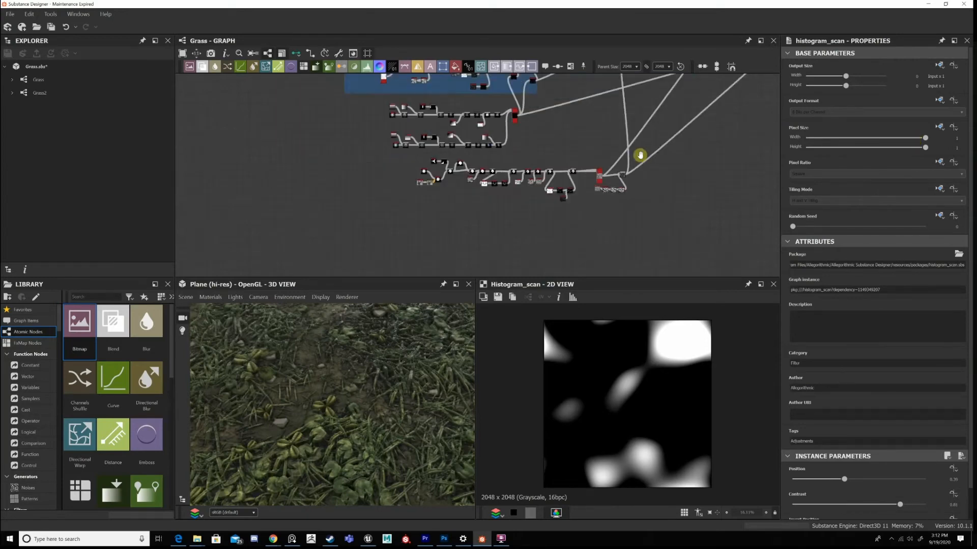
left_click_drag(642, 156, 402, 223)
middle_click_drag(620, 118, 519, 212)
middle_click_drag(763, 117, 542, 229)
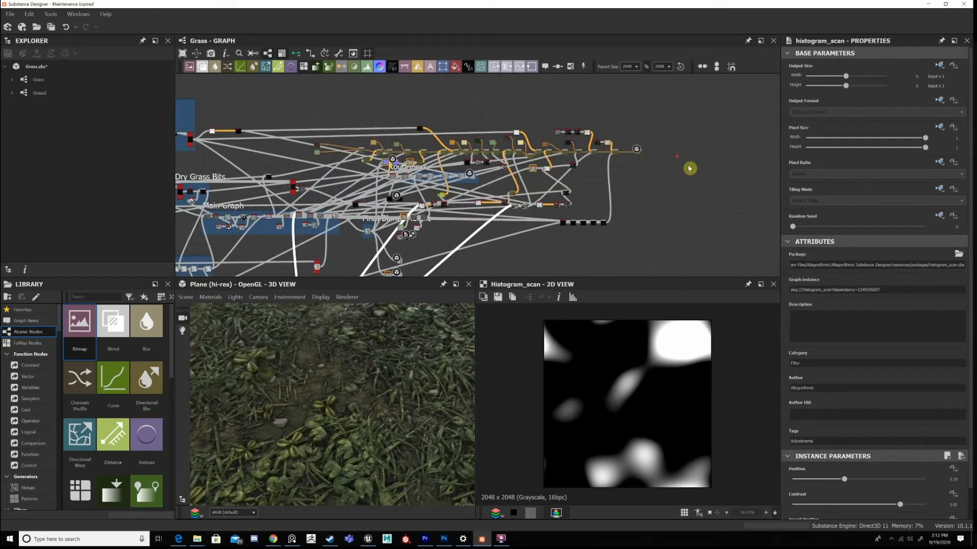
View the last Blend in the colour chain, just before the output, to examine the finished base colour.
scroll(632, 168, "up", 3)
middle_click_drag(632, 168, 696, 167)
scroll(650, 130, "up", 5)
scroll(585, 124, "down", 5)
double_click(631, 143)
left_click_drag(584, 110, 622, 130)
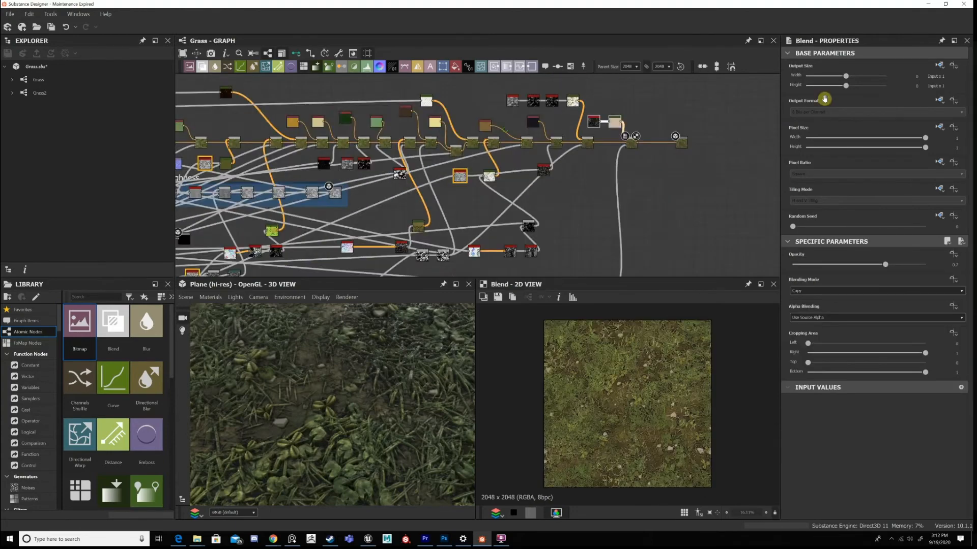
Go back to the start of the colour chain and view the green-brown Gradient Map.
middle_click_drag(526, 118, 826, 99)
middle_click_drag(557, 147, 591, 150)
scroll(407, 150, "up", 5)
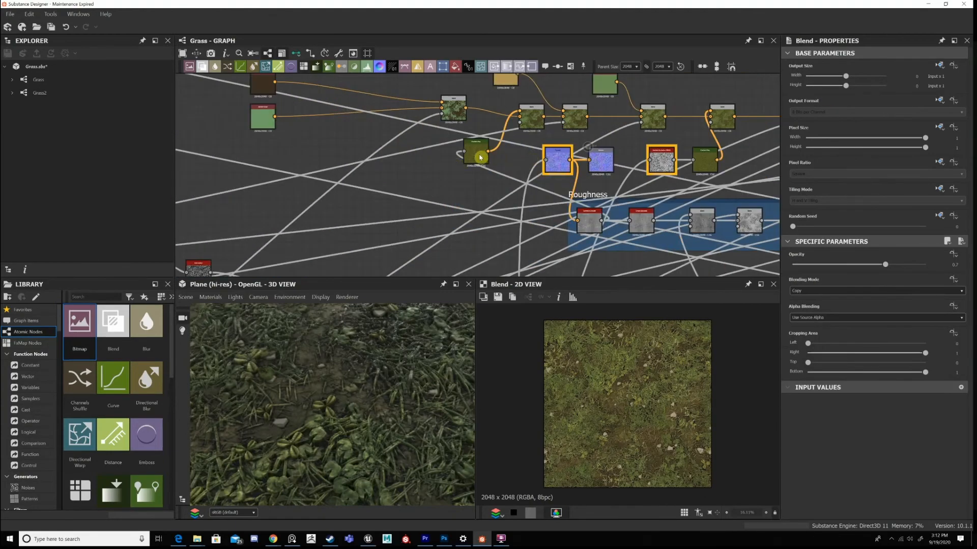
double_click(468, 145)
middle_click_drag(501, 190, 661, 247)
scroll(554, 179, "up", 2)
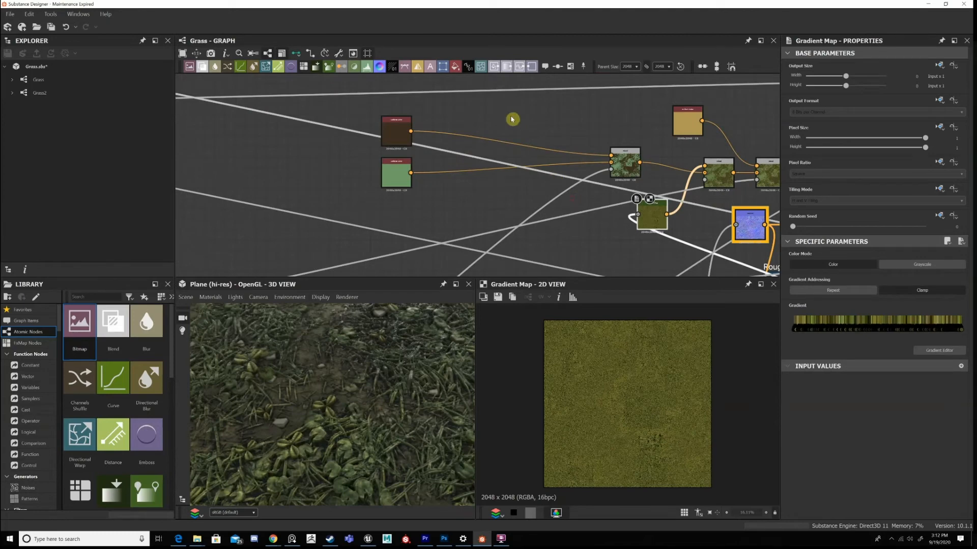
Locate the brown and green Uniform Color nodes and view the first Blend that combines them.
middle_click_drag(512, 119, 634, 110)
left_click_drag(575, 102, 501, 175)
left_click_drag(519, 123, 654, 124)
middle_click_drag(725, 139, 553, 153)
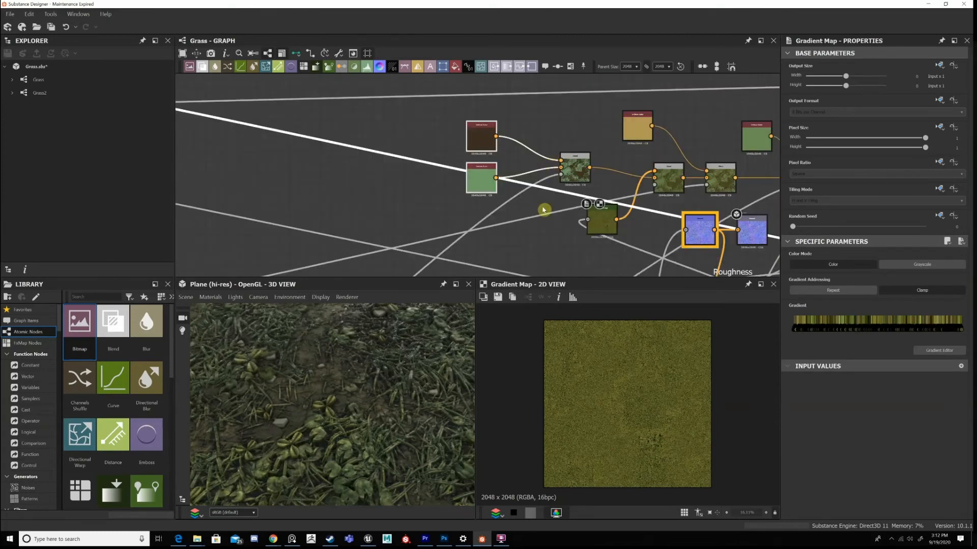
double_click(579, 172)
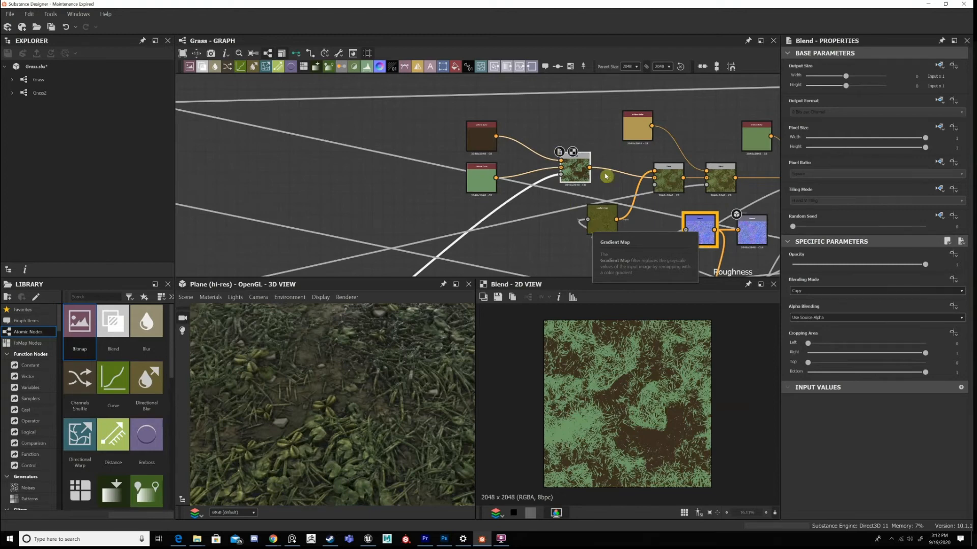
View the second colour Blend, which mixes in the Gradient Map, and check the surrounding connections.
middle_click_drag(674, 185, 591, 131)
double_click(580, 176)
scroll(605, 188, "down", 3)
middle_click_drag(494, 240, 632, 73)
scroll(517, 190, "down", 2)
middle_click_drag(641, 173, 490, 238)
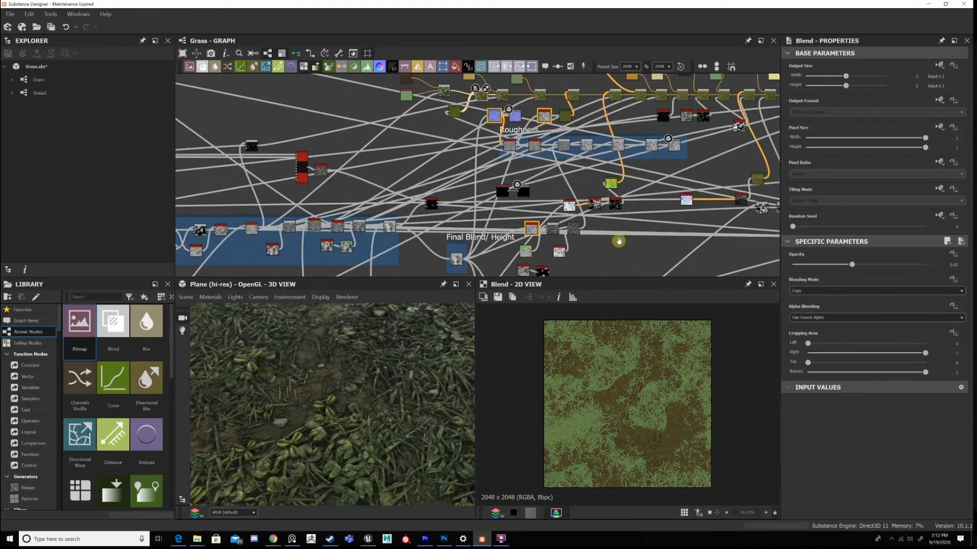
middle_click_drag(618, 241, 676, 324)
middle_click_drag(780, 194, 800, 175)
scroll(519, 151, "up", 2)
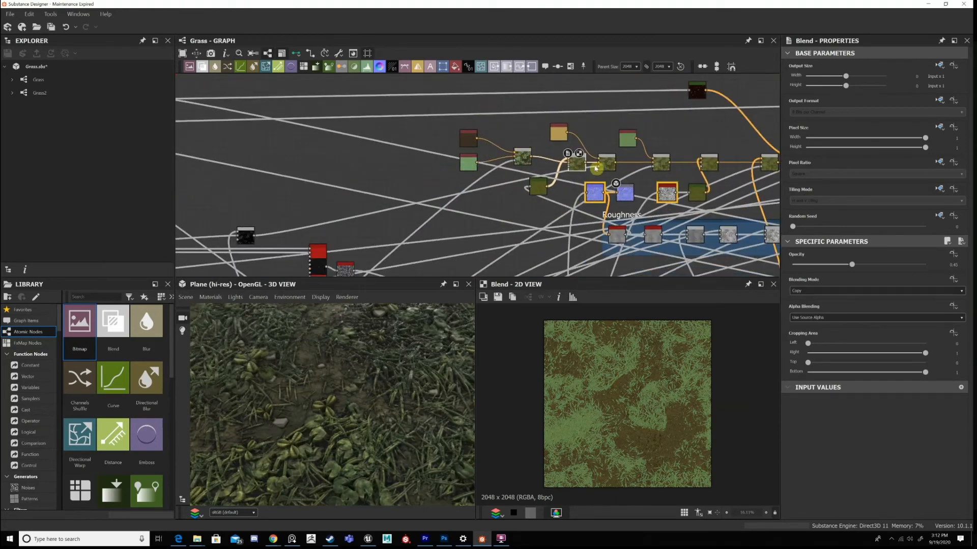
Trace the connections running from the Main Graph area to the beginning of the colour chain.
middle_click_drag(596, 168, 706, 183)
scroll(706, 183, "up", 2)
middle_click_drag(624, 275, 603, 171)
scroll(581, 161, "down", 4)
scroll(623, 159, "up", 2)
scroll(575, 186, "down", 4)
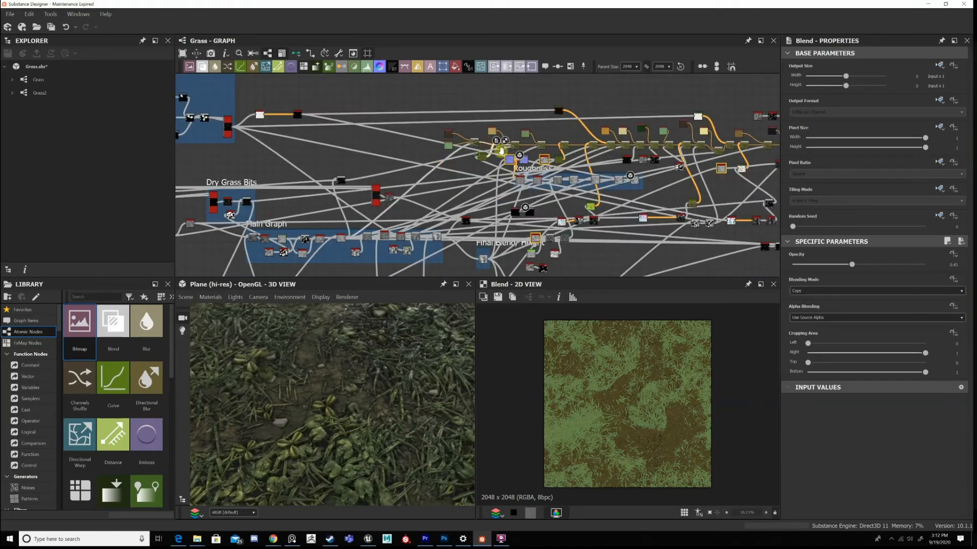
middle_click_drag(374, 230, 565, 174)
scroll(575, 171, "up", 6)
scroll(632, 170, "down", 4)
middle_click_drag(633, 170, 525, 233)
scroll(644, 118, "up", 4)
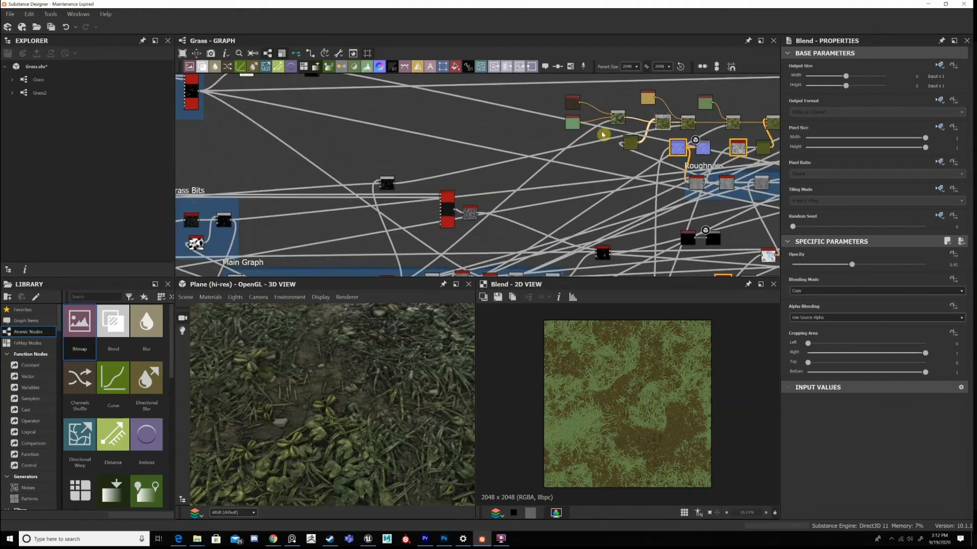
scroll(609, 118, "up", 2)
View the first colour Blend again and trace its mask input to the Main Graph and back.
double_click(609, 118)
scroll(609, 118, "down", 3)
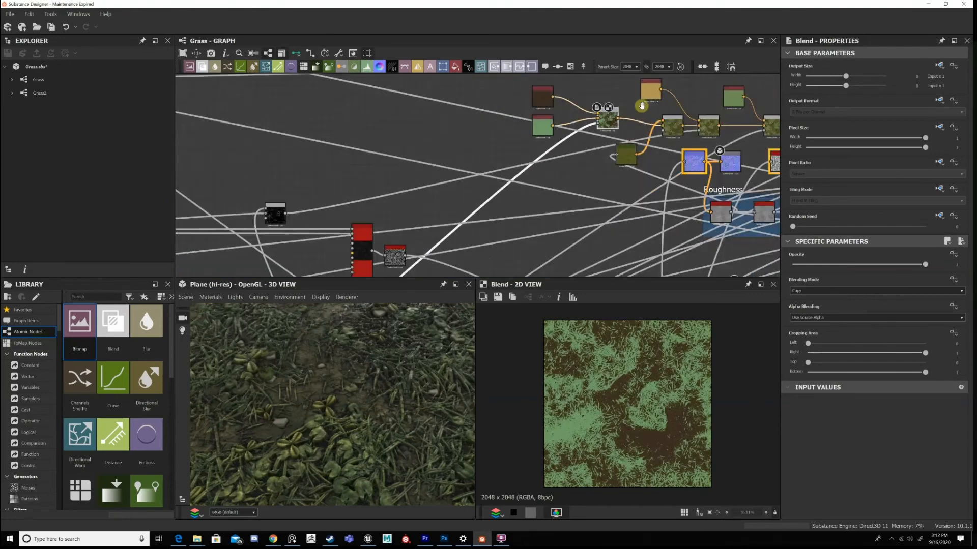
middle_click_drag(534, 202, 581, 123)
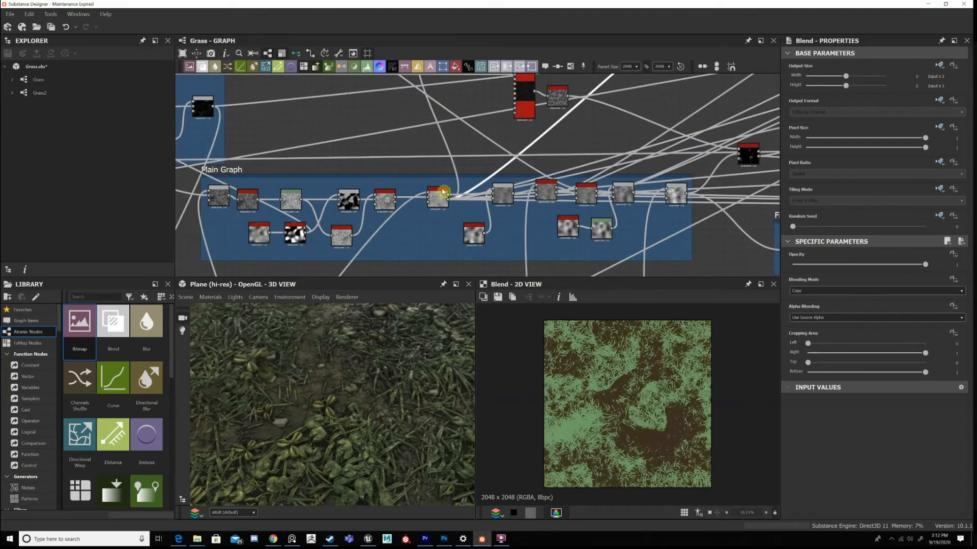
scroll(443, 191, "up", 2)
scroll(464, 199, "up", 1)
middle_click_drag(649, 104, 477, 260)
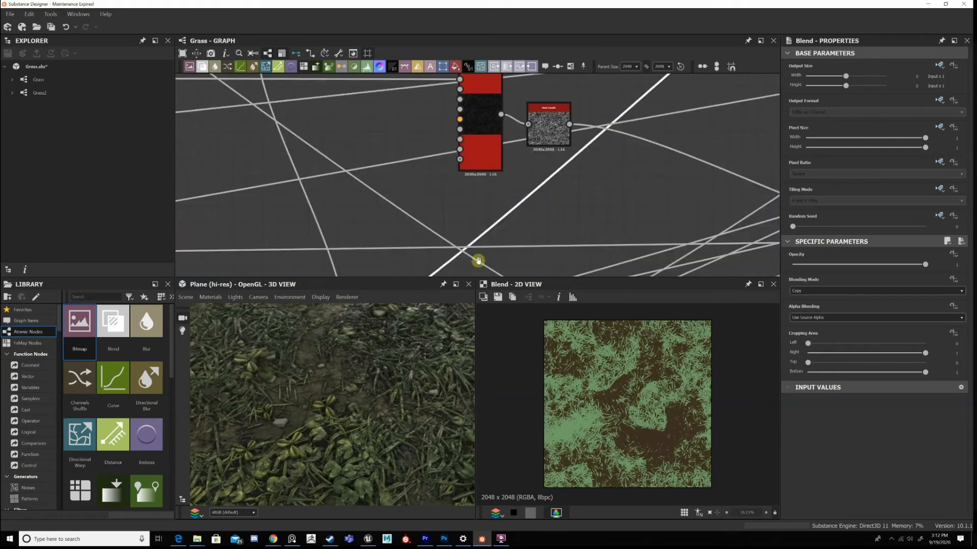
middle_click_drag(707, 102, 560, 232)
middle_click_drag(605, 165, 559, 219)
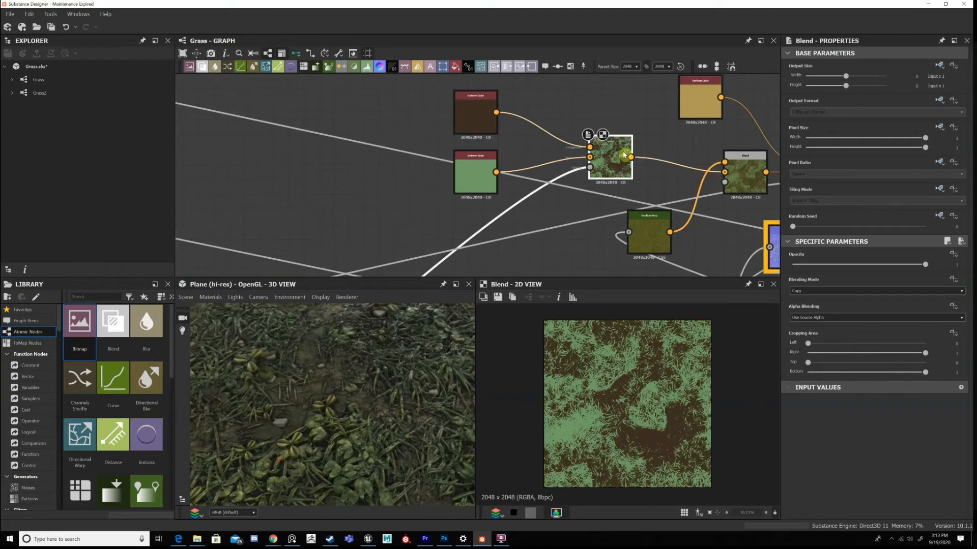
Examine the whole grass plane in the 3D preview against the first Blend's brown and green mask pattern.
scroll(336, 437, "down", 5)
scroll(631, 359, "up", 3)
scroll(643, 373, "down", 3)
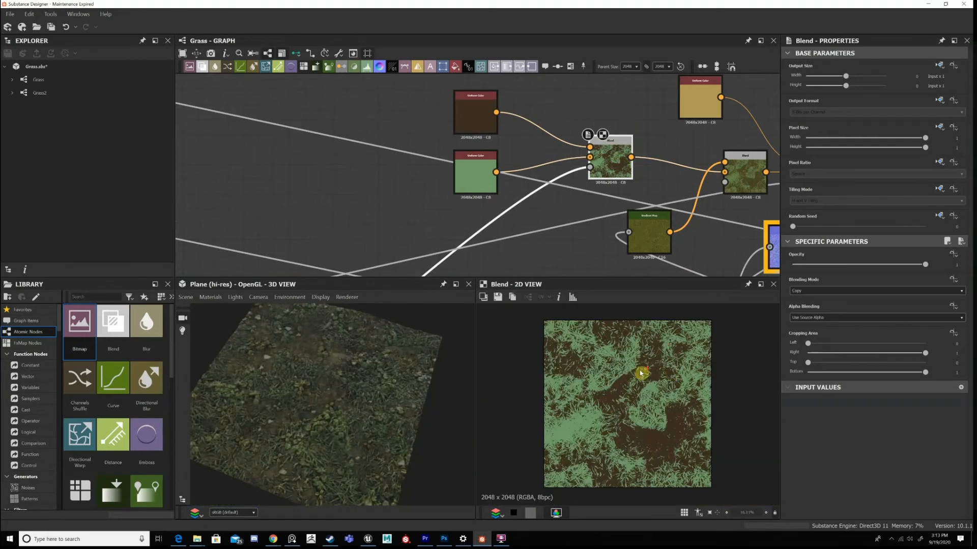
View the dark brown Uniform Color and compare it with the first colour Blend it feeds.
scroll(611, 384, "up", 2)
scroll(594, 391, "down", 2)
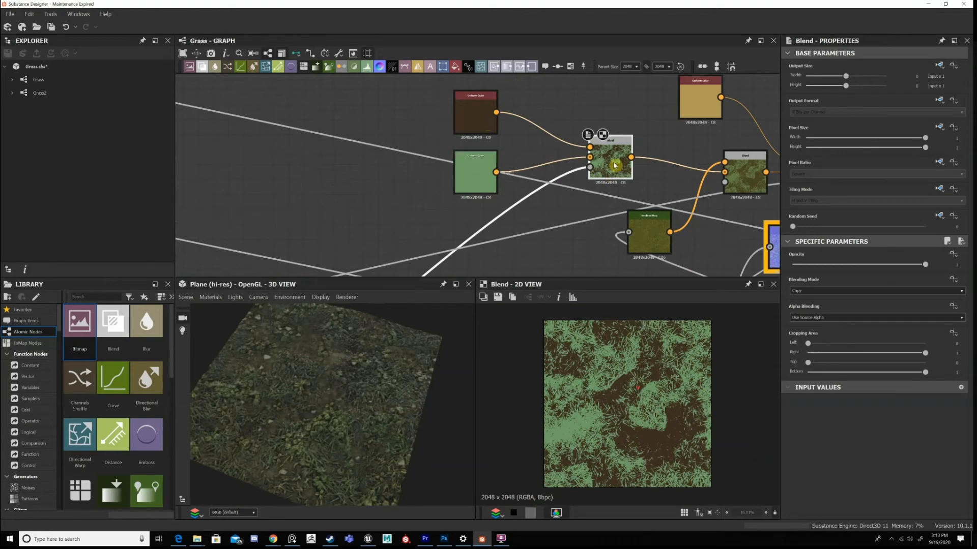
left_click(474, 184)
double_click(614, 161)
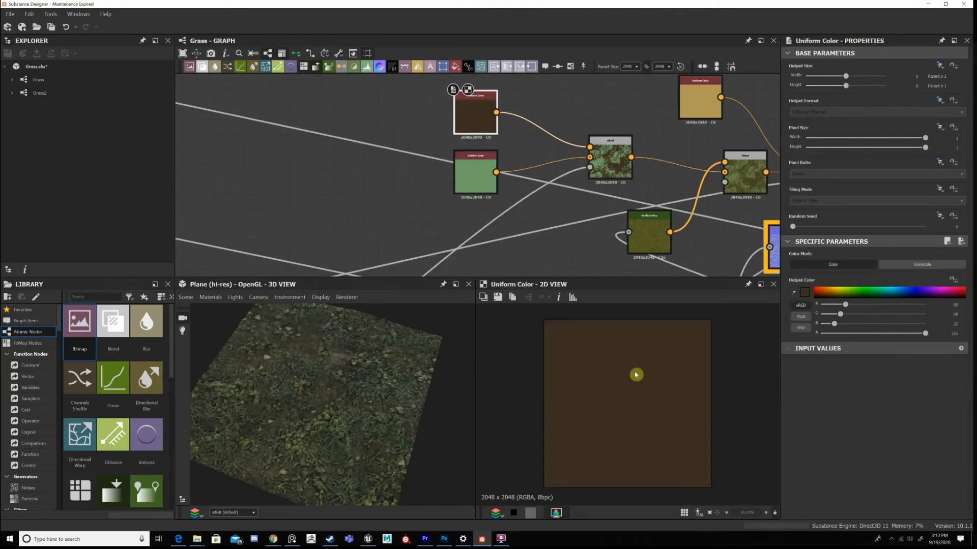
scroll(638, 440, "up", 3)
scroll(638, 440, "down", 6)
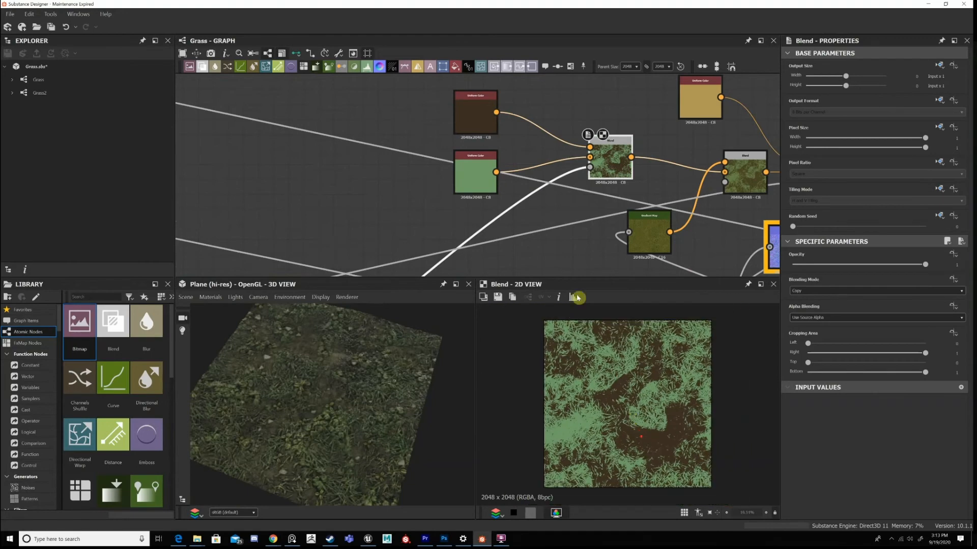
Pull the Curvature Smooth node out of the Roughness section to trace its connections, and put it back in place.
middle_click_drag(647, 193, 501, 151)
scroll(608, 189, "down", 3)
scroll(581, 211, "up", 2)
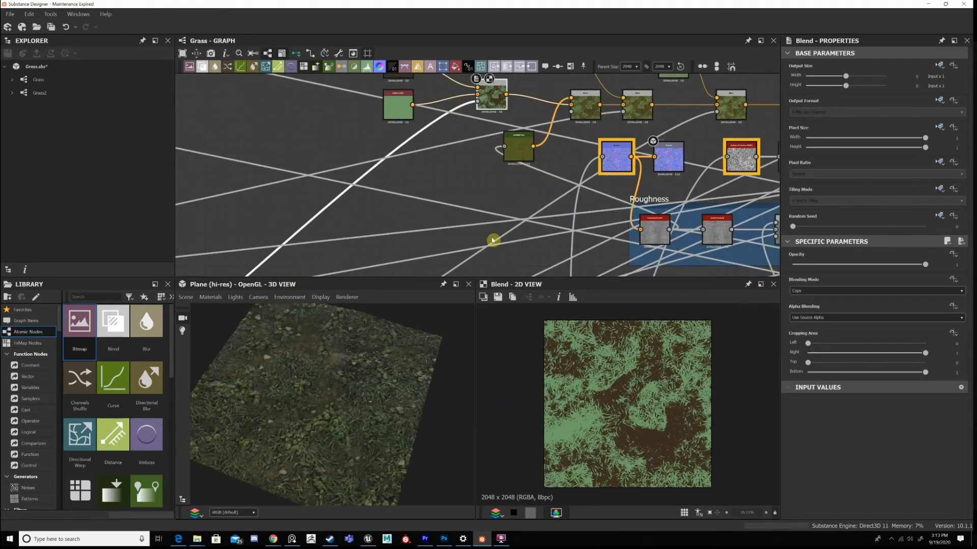
scroll(569, 174, "up", 1)
left_click_drag(678, 241, 478, 241)
scroll(496, 241, "down", 4)
middle_click_drag(490, 247, 486, 203)
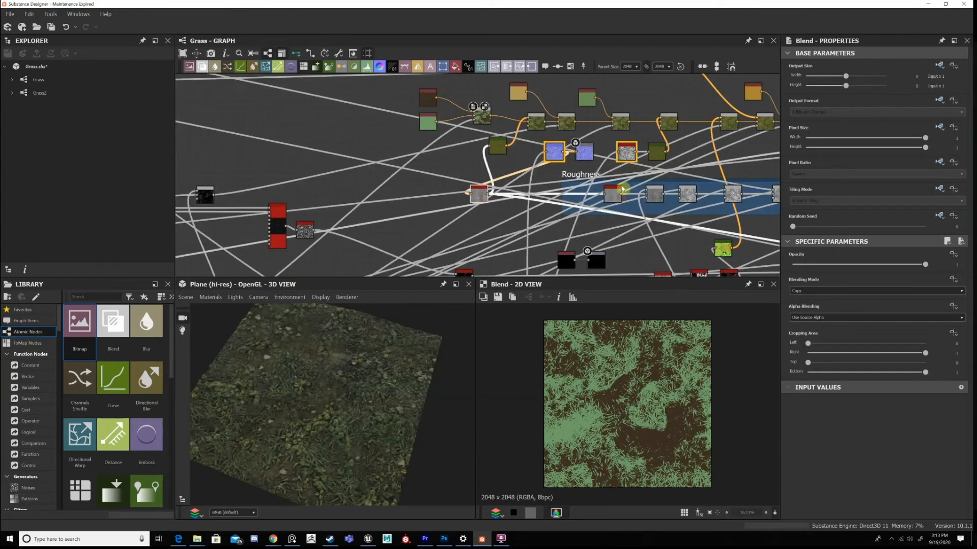
scroll(491, 202, "up", 2)
left_click_drag(473, 191, 617, 190)
View the Normal node and the Curvature Smooth that feed the first Gradient Map.
double_click(580, 133)
scroll(555, 138, "up", 4)
scroll(667, 224, "down", 1)
middle_click_drag(703, 257, 672, 206)
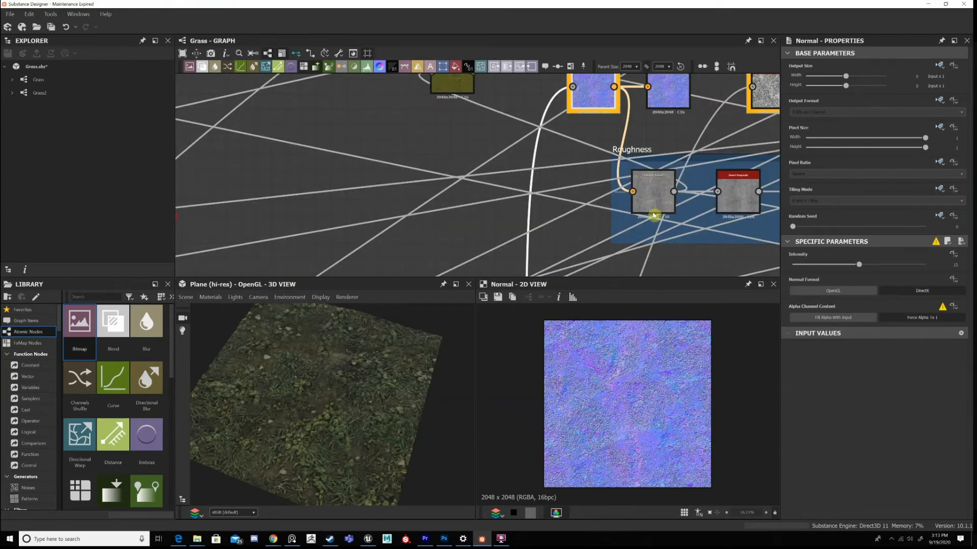
double_click(654, 213)
middle_click_drag(456, 77, 506, 174)
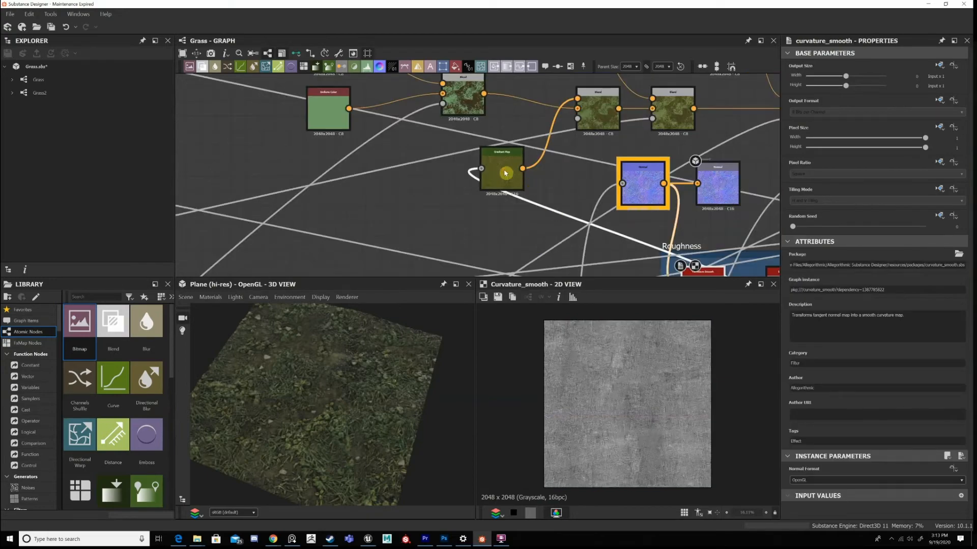
Examine the Gradient Map's yellow-green colour variation both close up and across the whole texture.
double_click(505, 173)
scroll(637, 389, "up", 3)
scroll(662, 382, "up", 1)
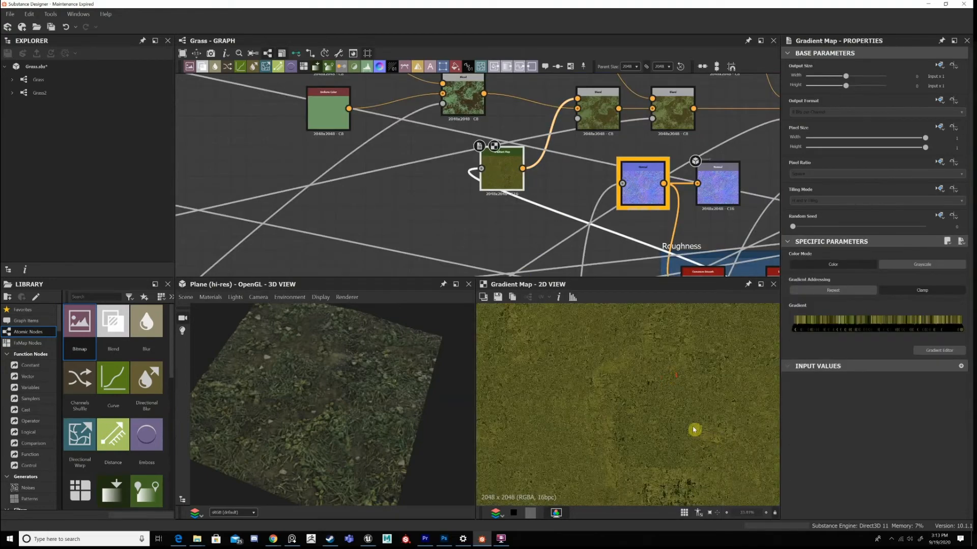
scroll(665, 425, "up", 7)
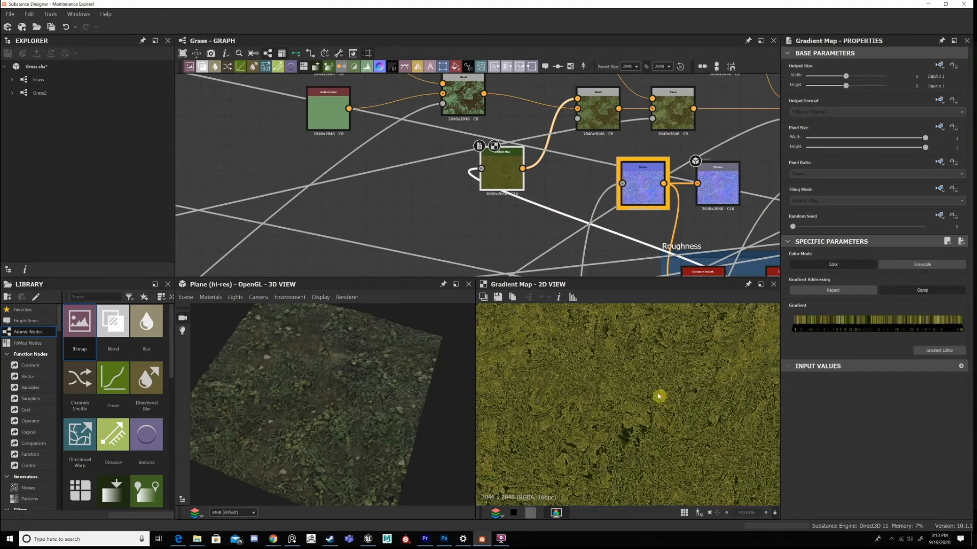
scroll(677, 400, "down", 3)
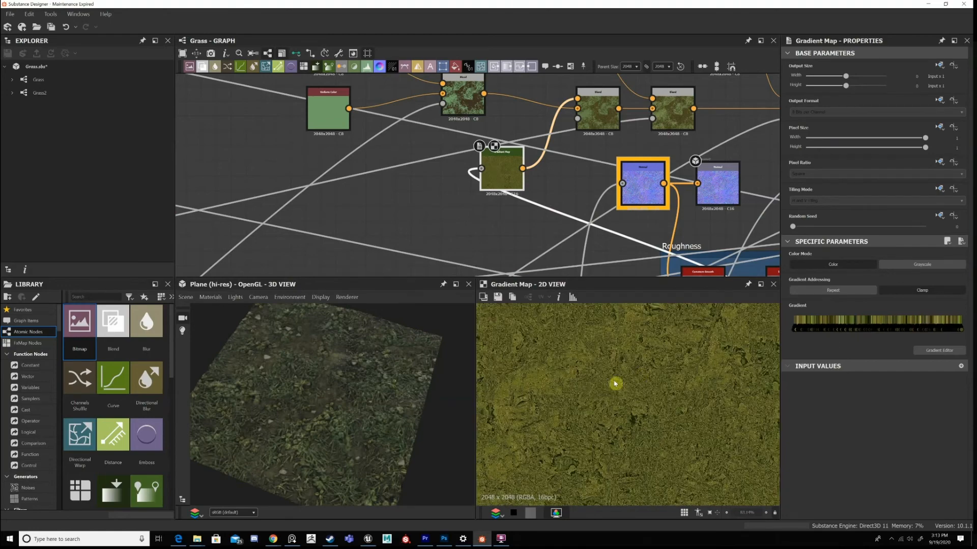
scroll(674, 385, "up", 3)
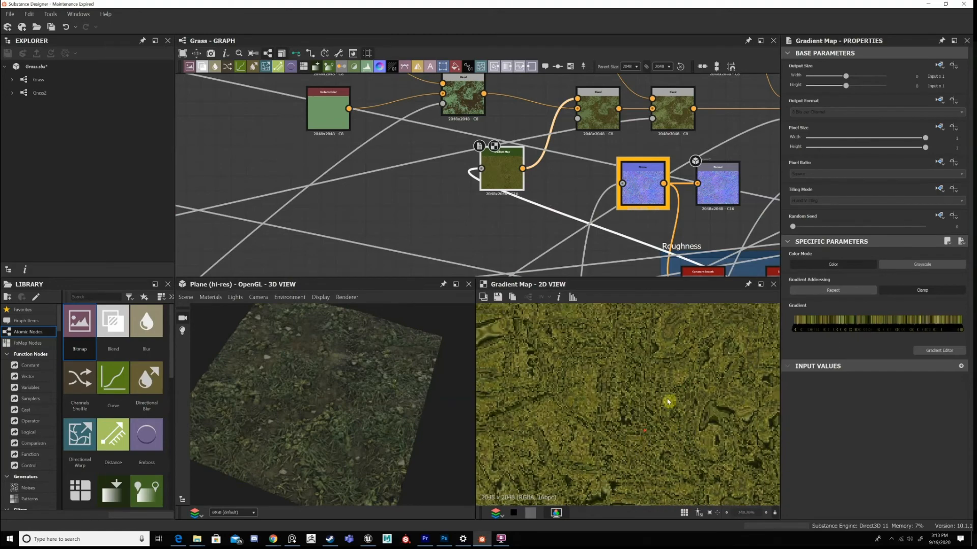
scroll(677, 383, "down", 6)
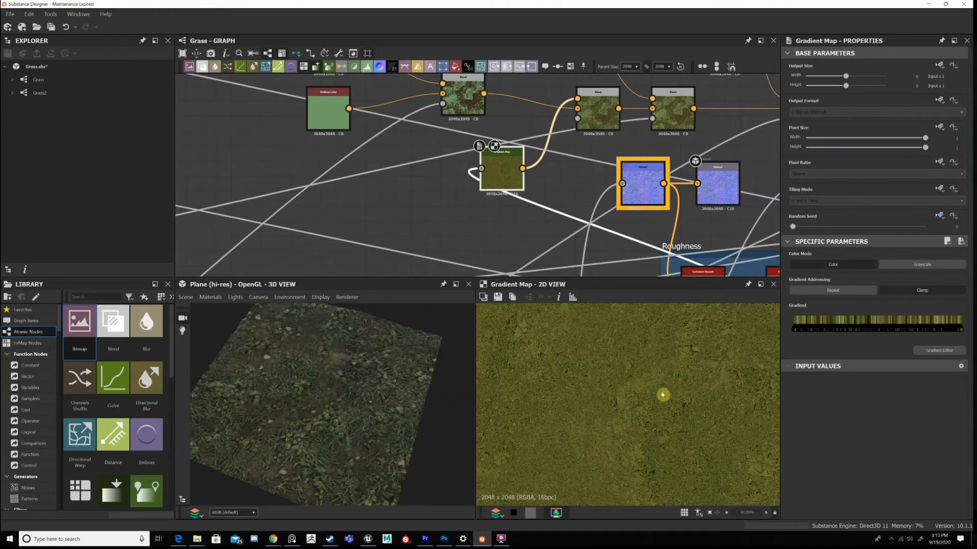
scroll(663, 394, "down", 3)
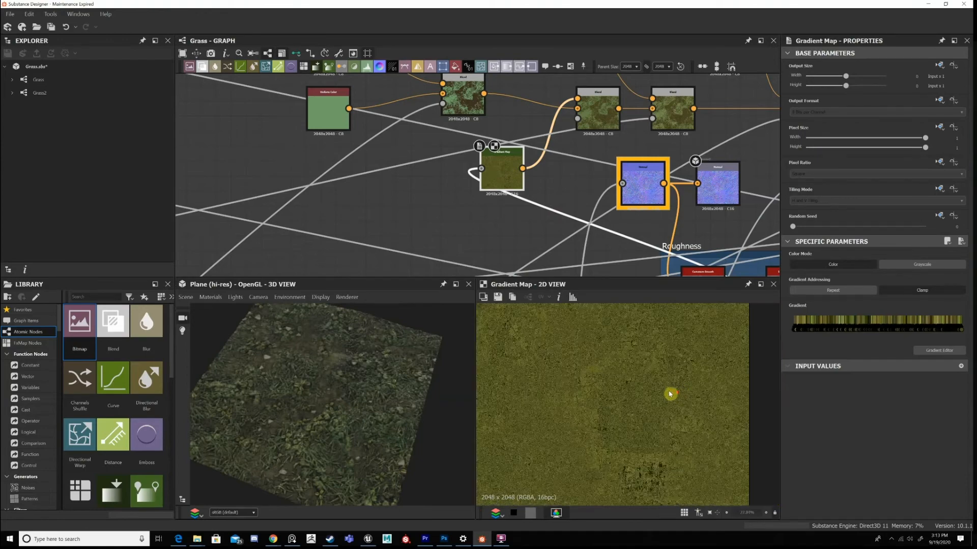
scroll(670, 392, "down", 1)
scroll(682, 381, "up", 1)
scroll(682, 382, "down", 1)
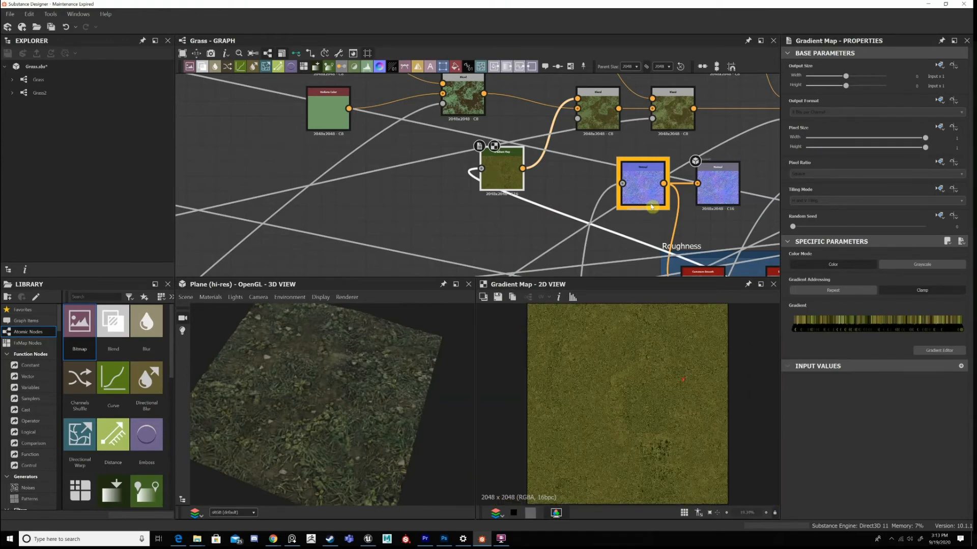
Examine how the second colour Blend layers the Gradient Map over the brown and green base.
double_click(598, 109)
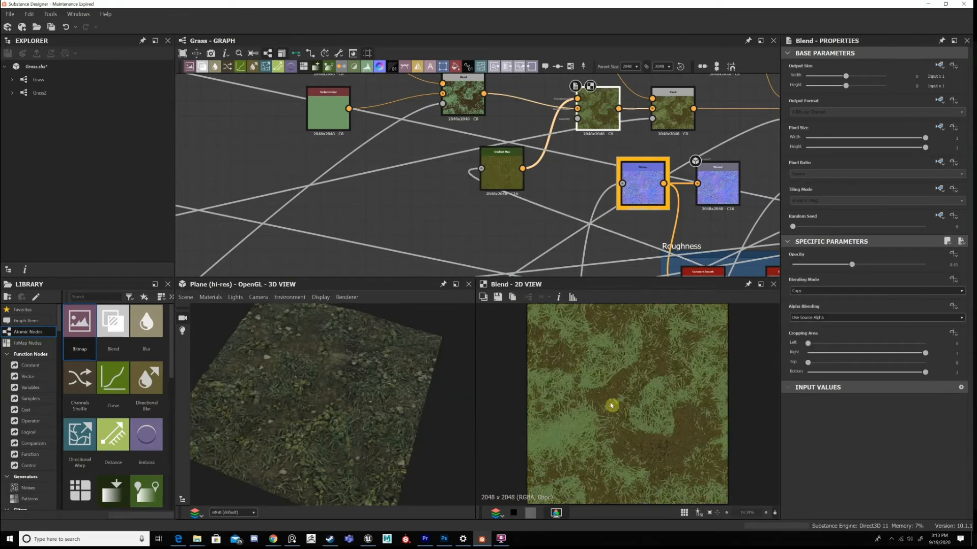
scroll(602, 403, "up", 5)
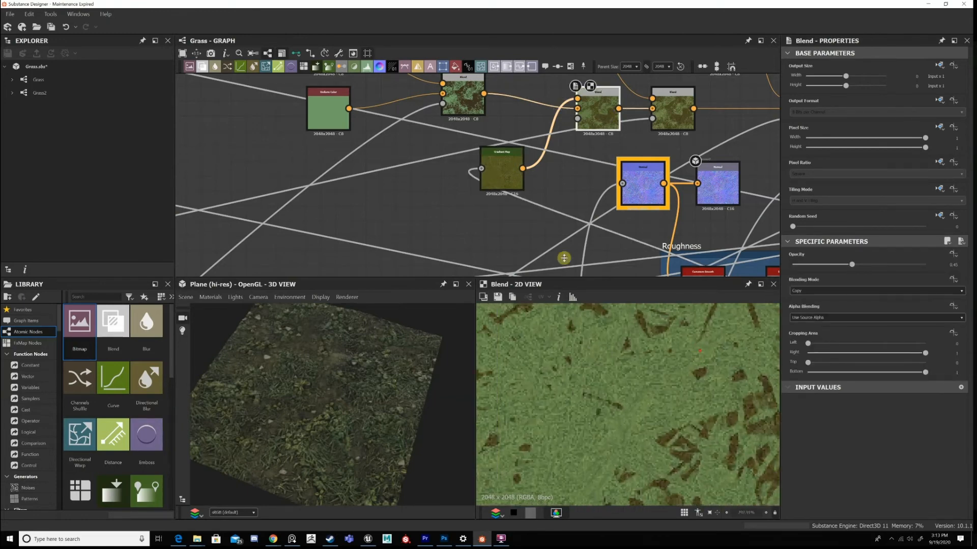
scroll(603, 403, "down", 8)
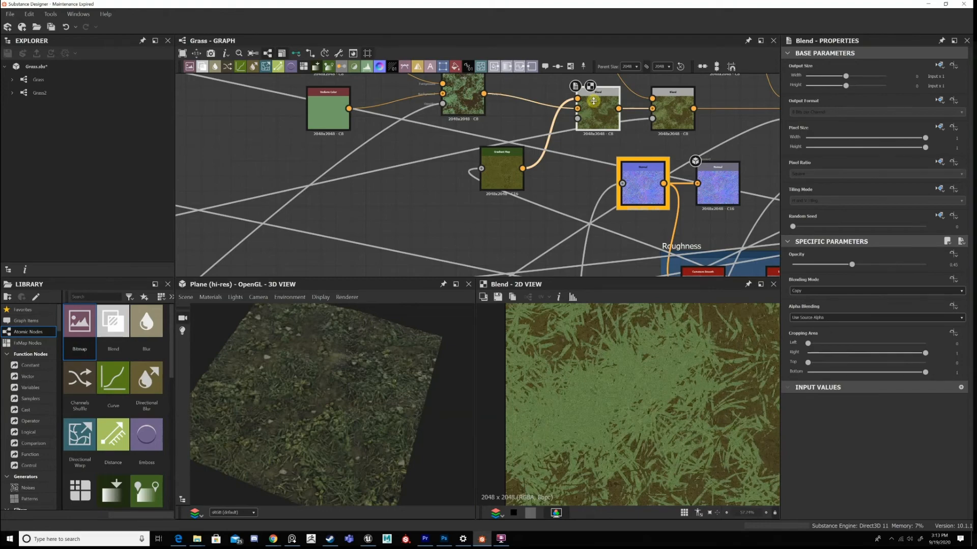
middle_click_drag(593, 101, 560, 132)
scroll(685, 362, "down", 5)
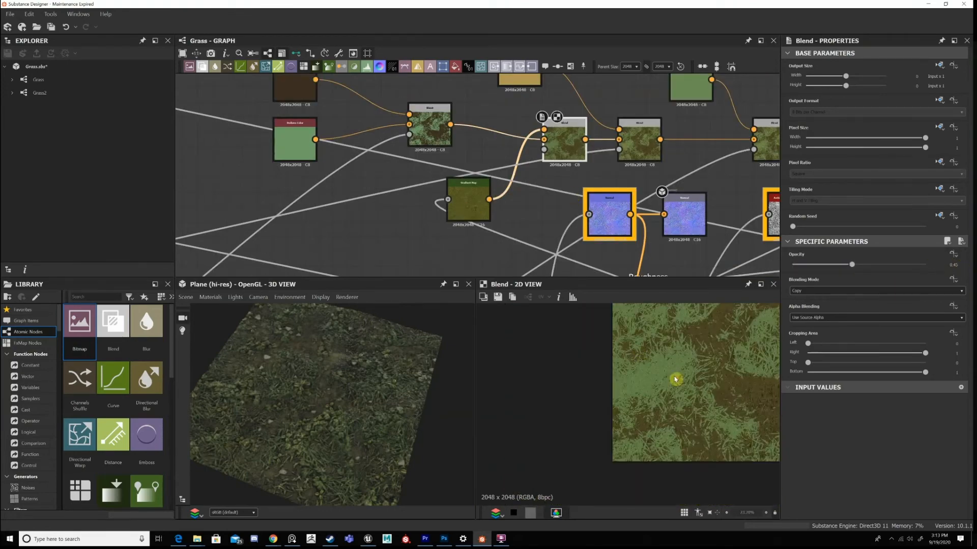
double_click(468, 200)
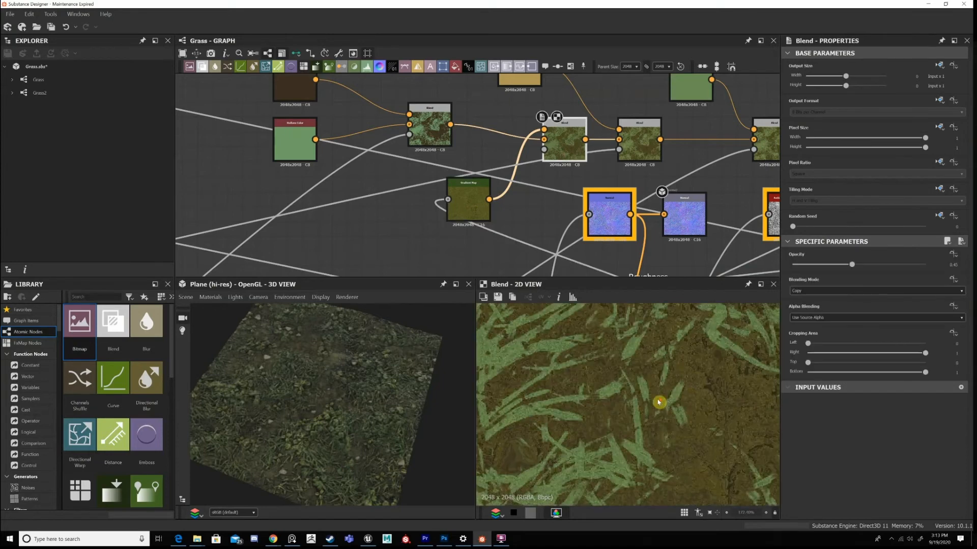
scroll(696, 397, "down", 10)
scroll(648, 405, "up", 3)
scroll(645, 355, "down", 2)
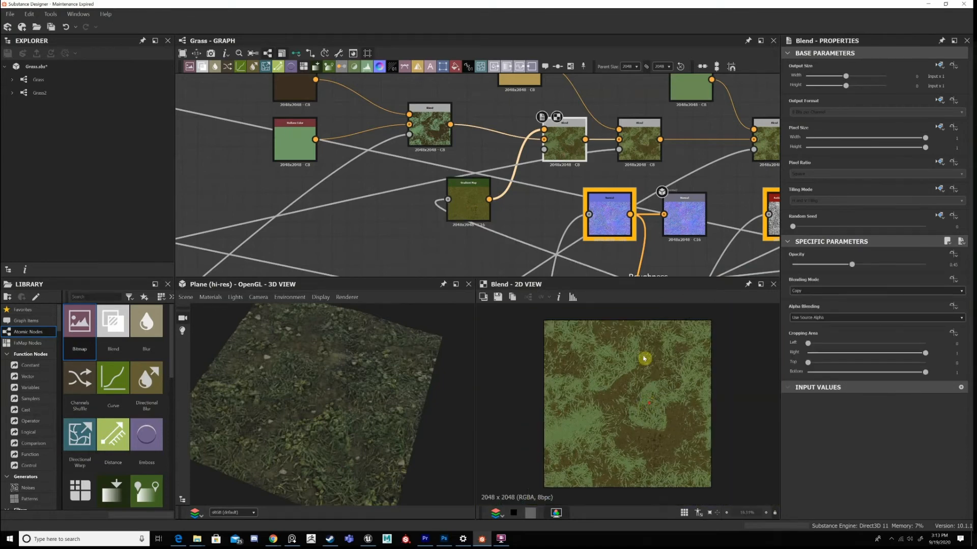
View the third colour Blend and inspect the yellow tint it adds to the grass blades.
middle_click_drag(677, 189, 626, 236)
left_click(596, 204)
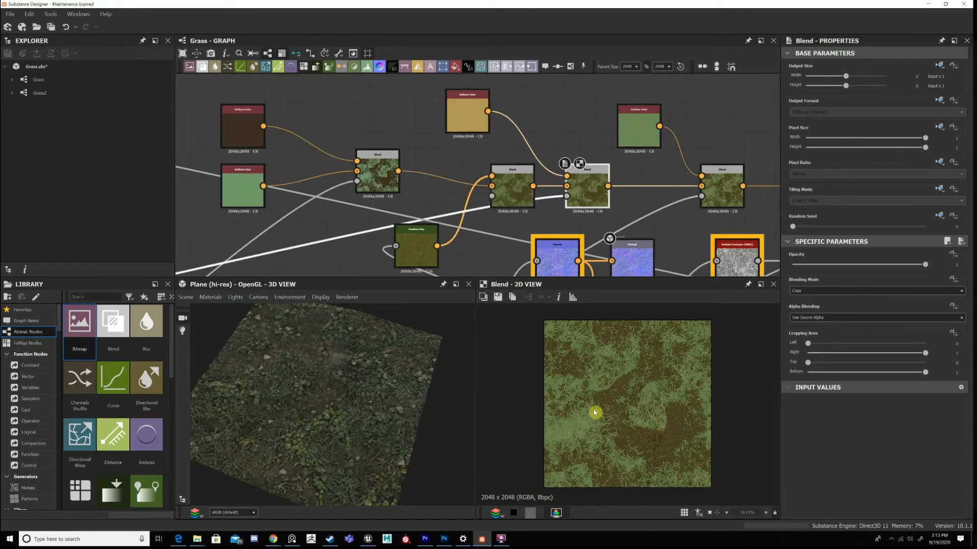
scroll(594, 413, "up", 5)
middle_click_drag(596, 410, 662, 388)
scroll(663, 388, "up", 3)
scroll(609, 389, "up", 1)
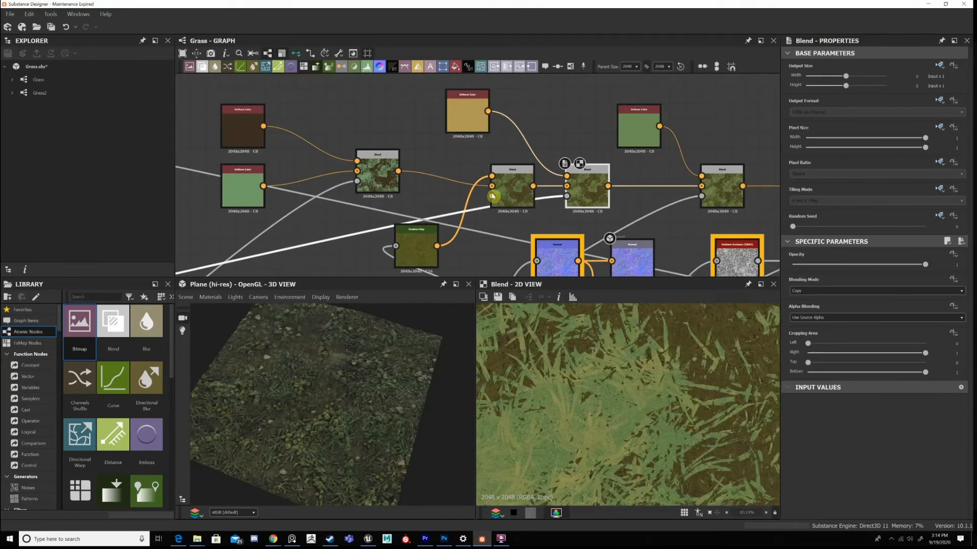
Trace the third colour Blend's mask connection to its Subtract Blend source and view that mask.
middle_click_drag(497, 221, 716, 161)
scroll(716, 161, "down", 1)
middle_click_drag(363, 219, 755, 143)
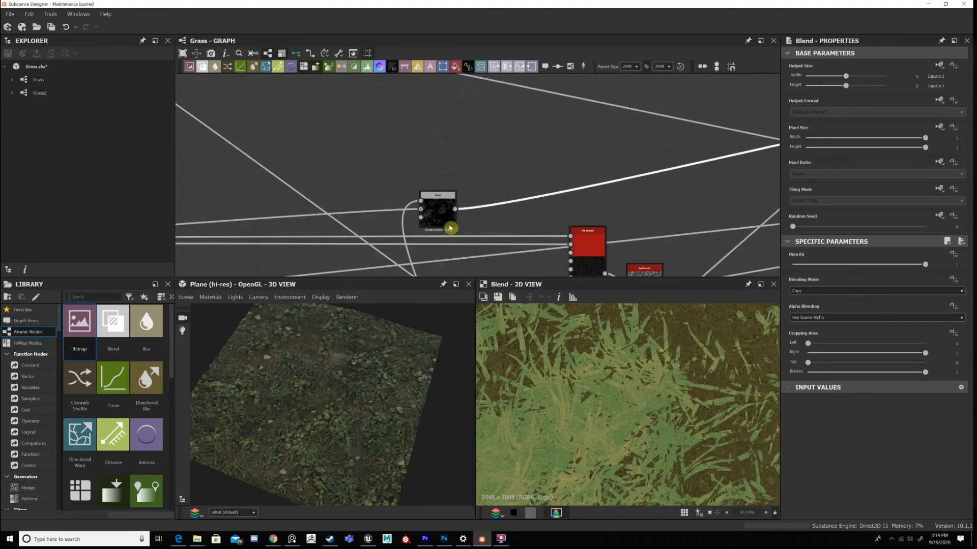
double_click(450, 228)
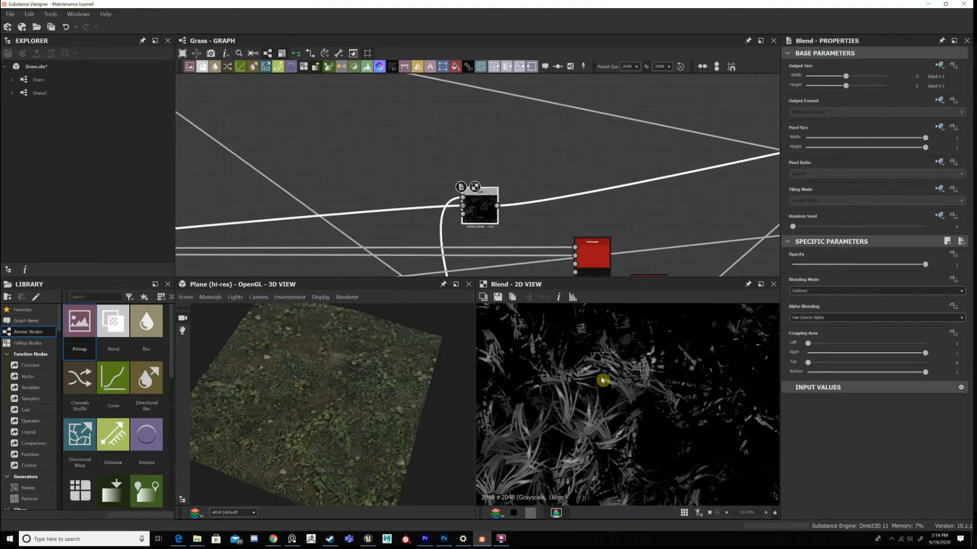
scroll(630, 390, "down", 3)
View the Histogram Scan feeding the Subtract Blend and move that node away from its Tile Sampler towards the Blend.
middle_click_drag(410, 258, 708, 163)
middle_click_drag(186, 193, 419, 179)
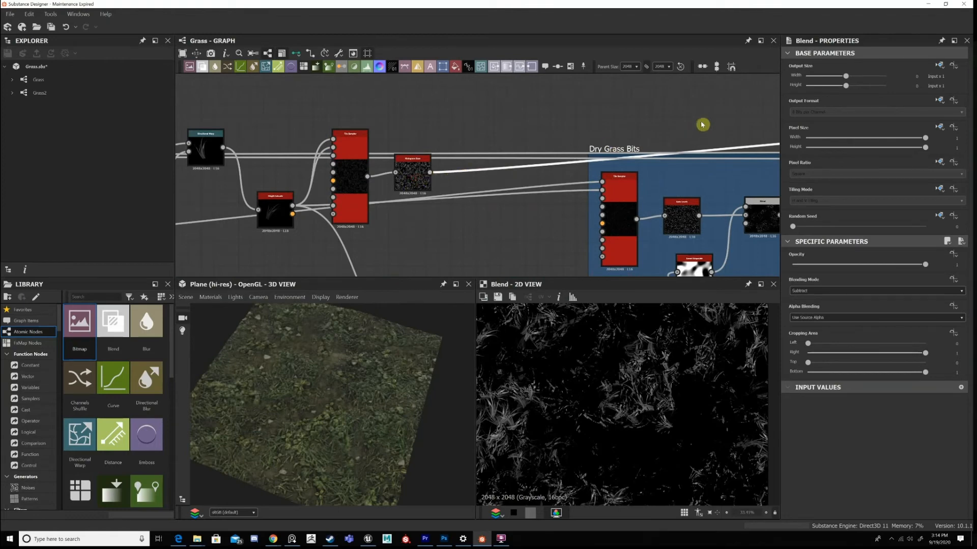
double_click(417, 178)
left_click_drag(417, 178, 731, 116)
middle_click_drag(730, 116, 363, 161)
left_click_drag(364, 161, 550, 148)
middle_click_drag(550, 148, 447, 161)
left_click_drag(447, 162, 590, 165)
middle_click_drag(327, 199, 715, 139)
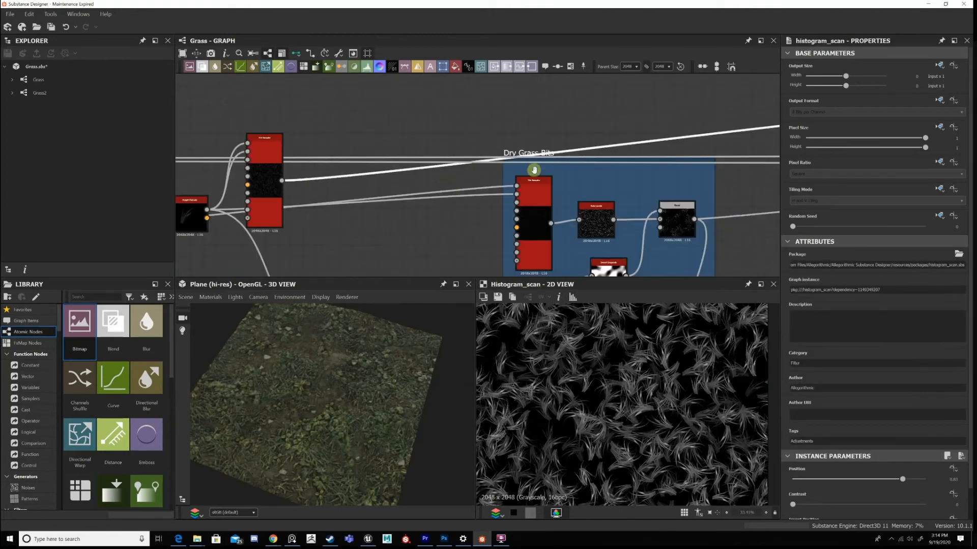
middle_click_drag(534, 170, 622, 160)
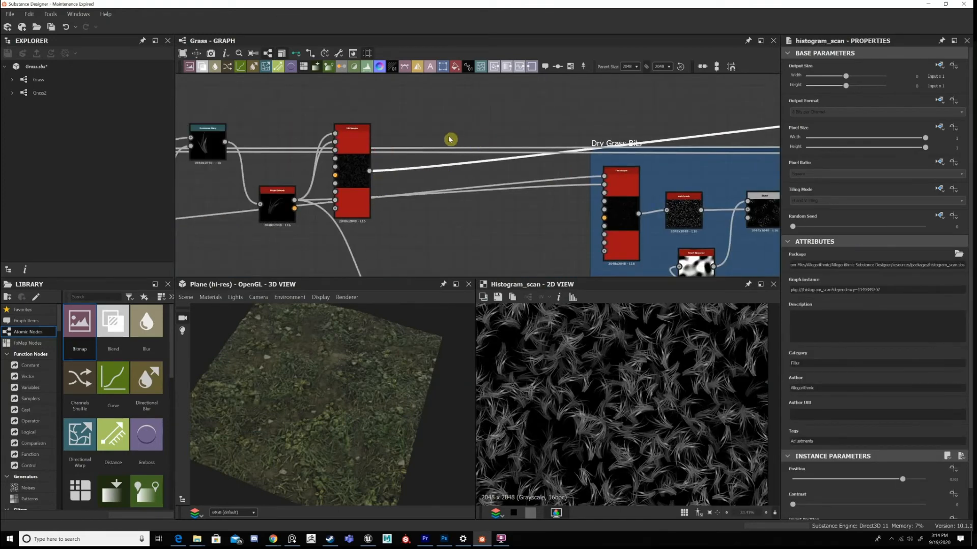
Check the link from the Tile Sampler to the relocated Histogram Scan and the neighbouring Subtract Blend.
scroll(352, 209, "down", 1)
middle_click_drag(352, 208, 201, 182)
middle_click_drag(654, 128, 408, 172)
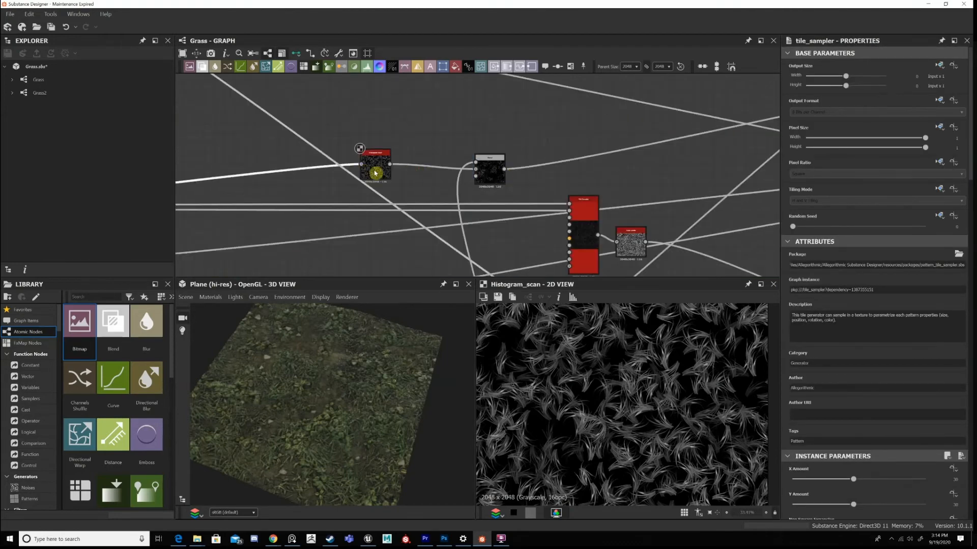
scroll(377, 172, "up", 3)
double_click(568, 171)
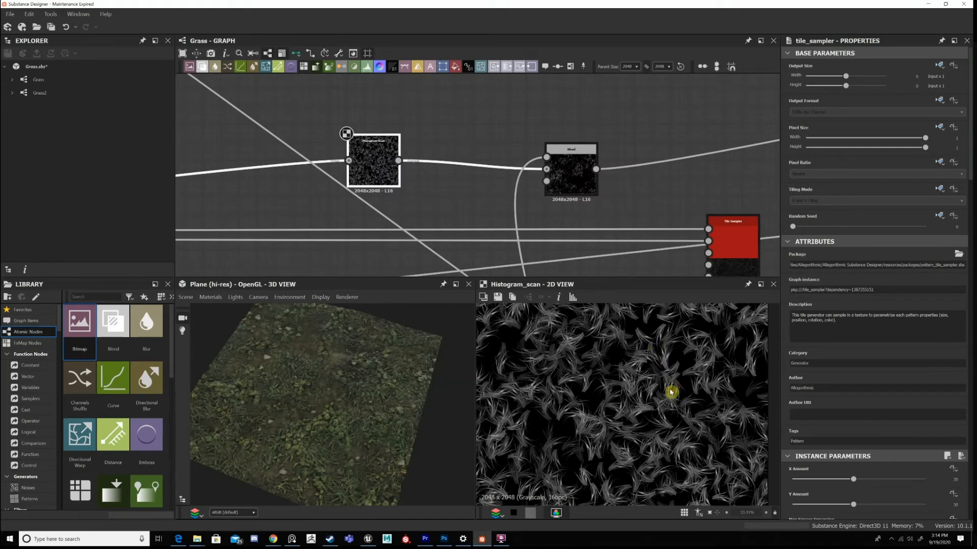
View the grayscale grass image that feeds the Subtract Blend's other input, and compare it with the resulting mask.
scroll(671, 392, "up", 2)
scroll(598, 80, "down", 4)
middle_click_drag(594, 270, 548, 290)
scroll(580, 212, "up", 1)
double_click(557, 216)
scroll(575, 205, "up", 3)
scroll(624, 130, "down", 3)
middle_click_drag(579, 102, 556, 153)
double_click(556, 154)
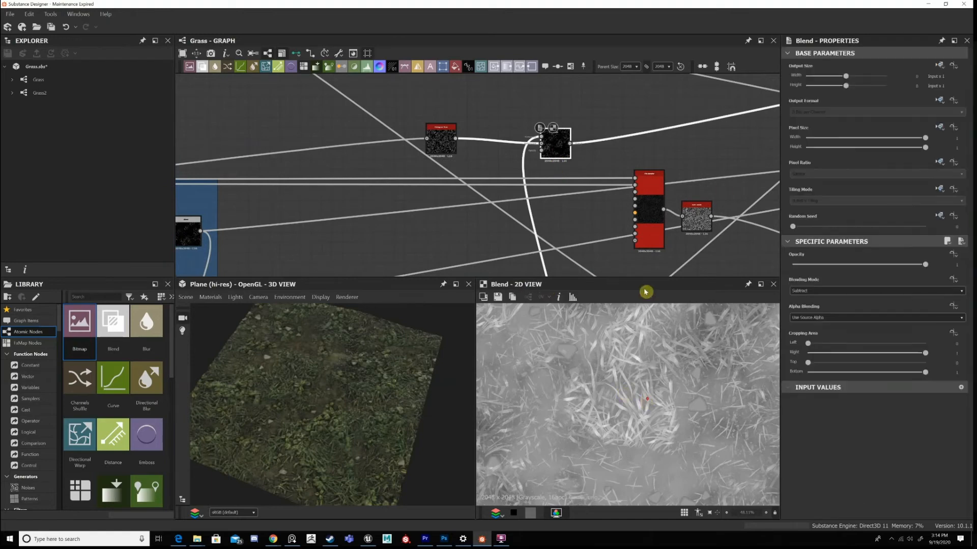
Follow the Subtract mask back to the colour chain and view its effect in the third colour Blend.
middle_click_drag(752, 101, 497, 152)
middle_click_drag(745, 150, 471, 227)
middle_click_drag(639, 185, 609, 206)
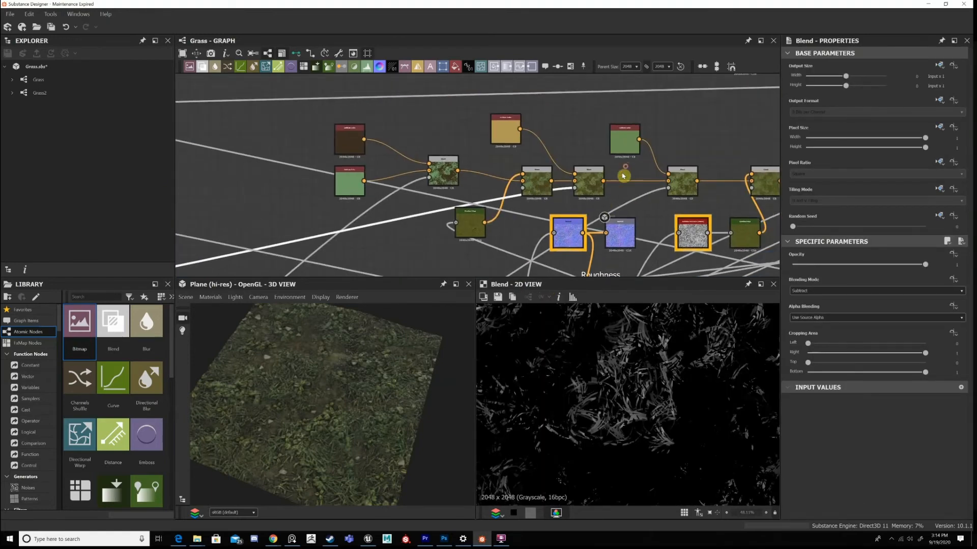
scroll(597, 191, "up", 1)
double_click(604, 176)
scroll(554, 124, "up", 2)
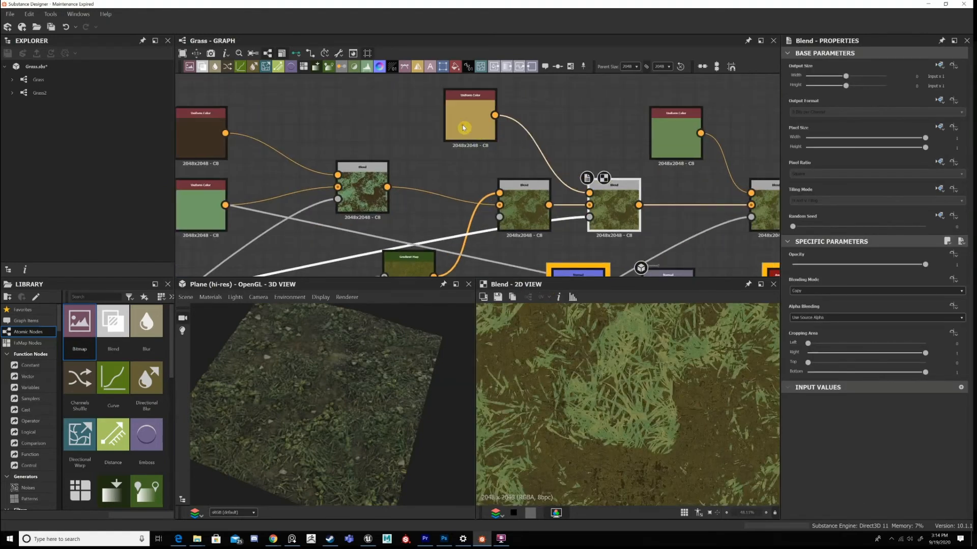
View the yellow Uniform Color and inspect its tint on the blades in the third colour Blend up close.
middle_click_drag(463, 128, 460, 140)
double_click(471, 133)
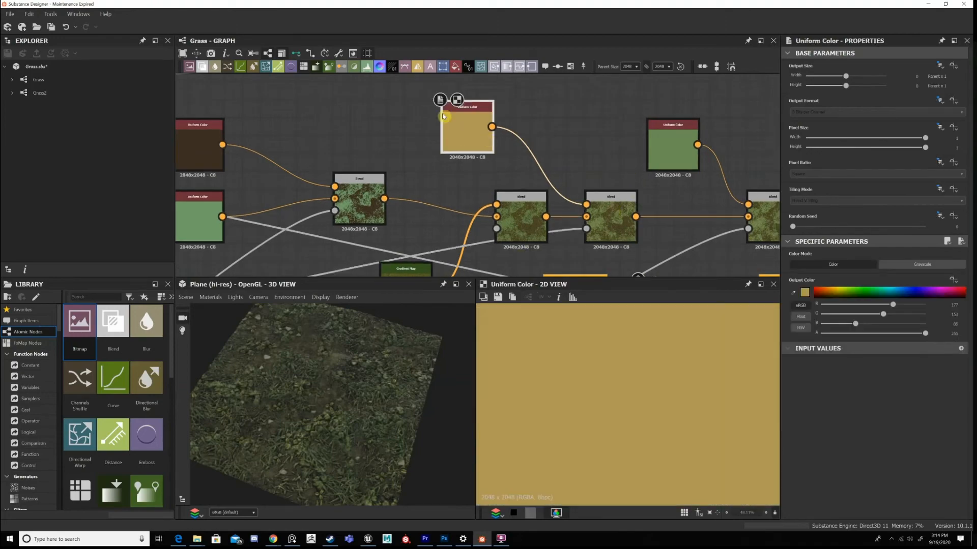
double_click(610, 217)
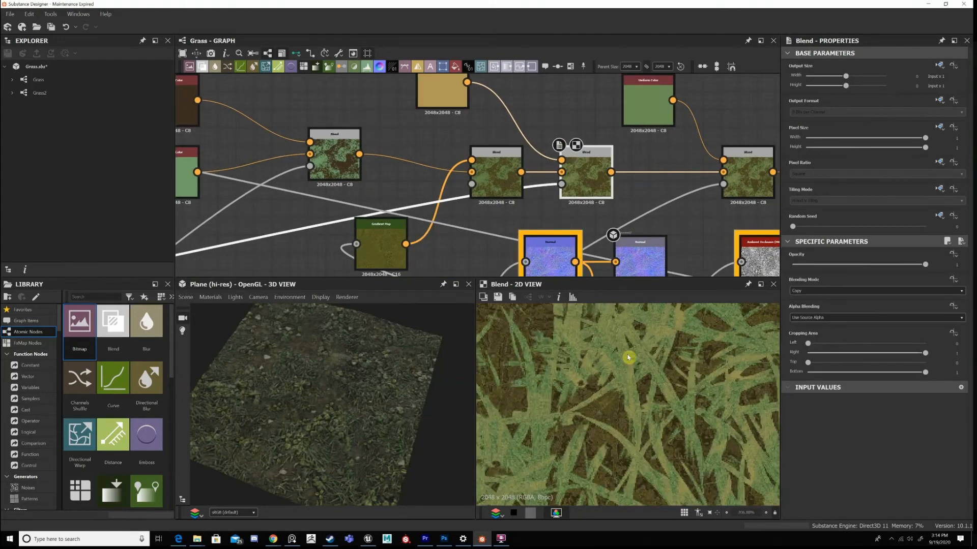
middle_click_drag(628, 358, 644, 416)
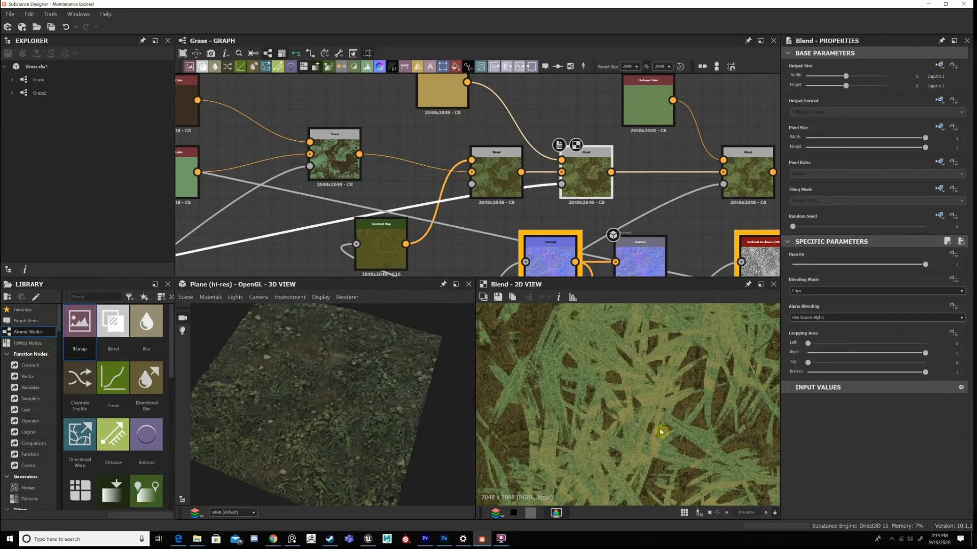
Continue along the colour chain and view the fourth colour Blend's result.
scroll(632, 420, "down", 10)
middle_click_drag(693, 163, 541, 92)
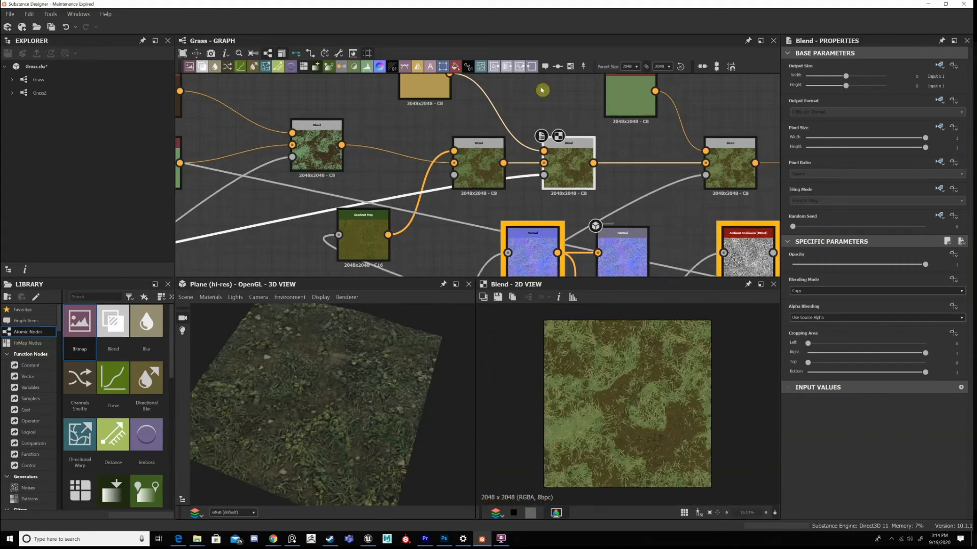
middle_click_drag(598, 106, 601, 143)
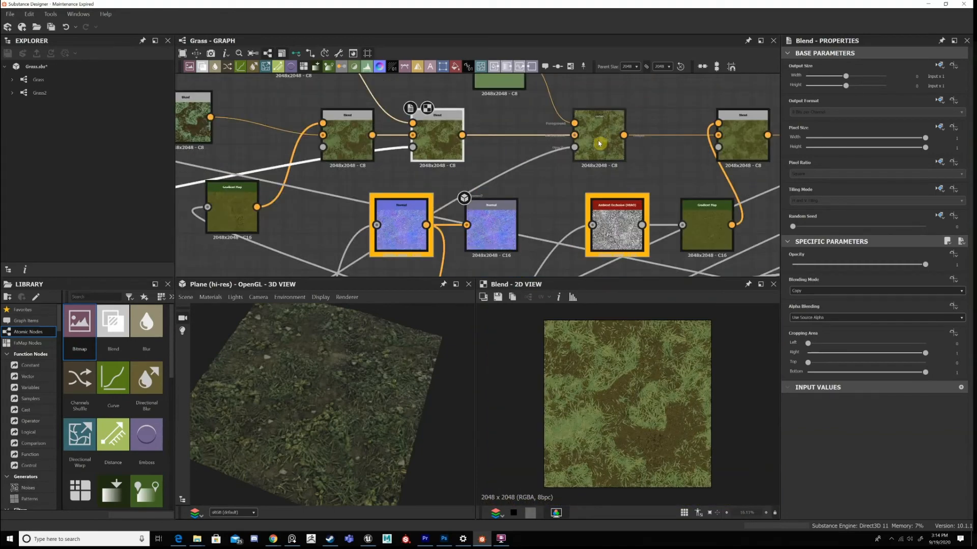
left_click(599, 144)
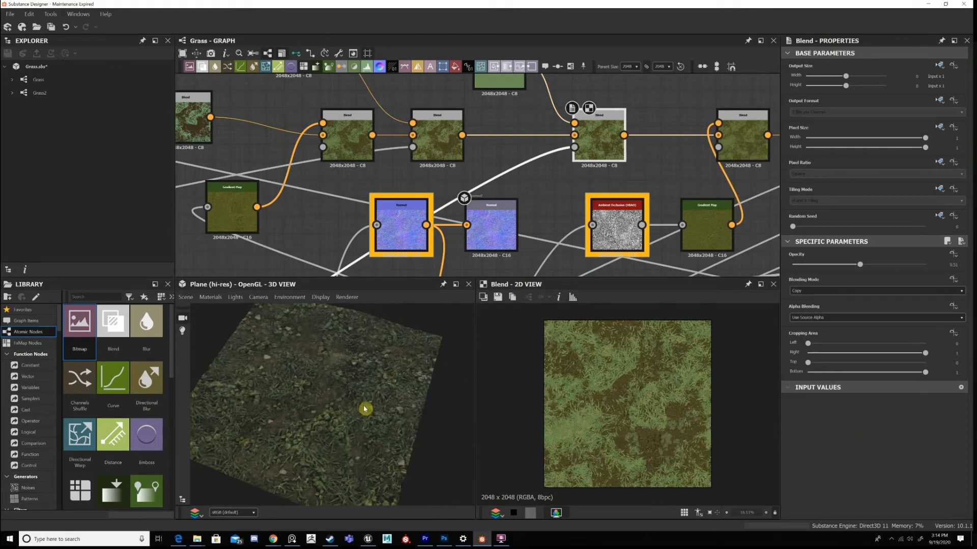
Inspect the clover and broad leaves on the rendered 3D plane up close.
scroll(382, 399, "up", 5)
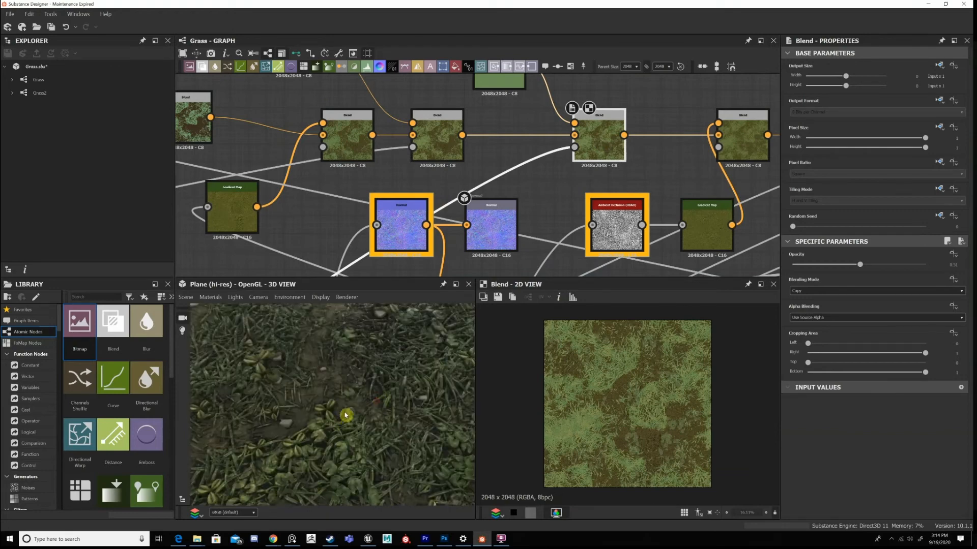
scroll(346, 416, "up", 3)
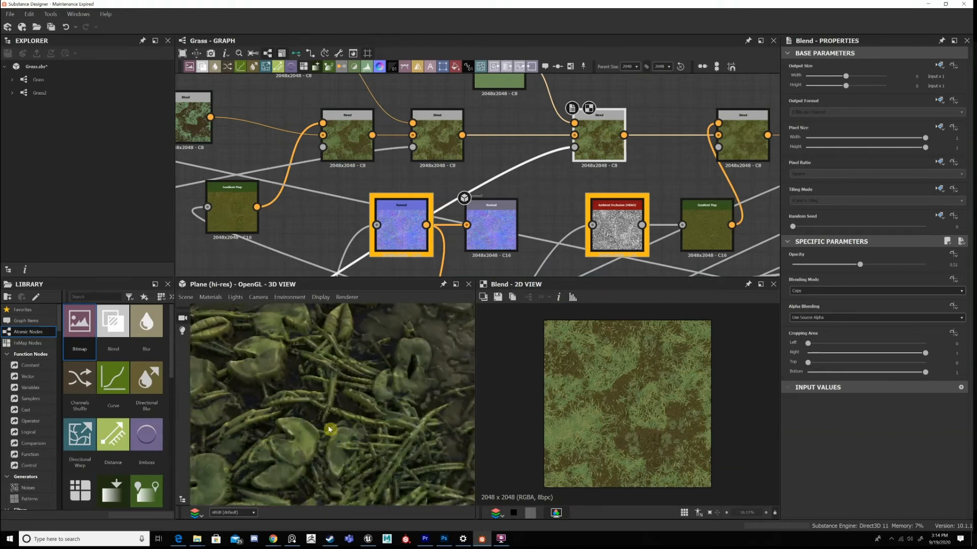
scroll(325, 429, "up", 3)
scroll(304, 414, "down", 2)
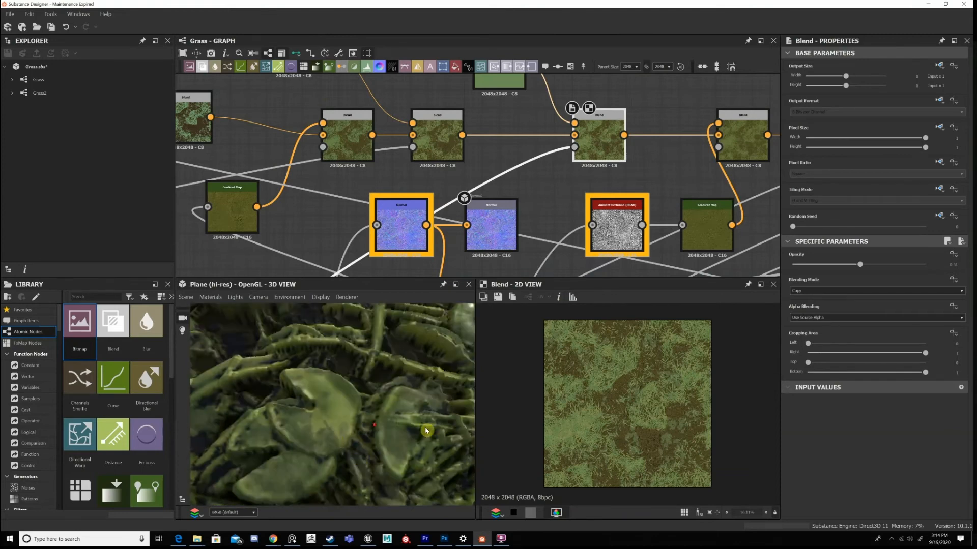
scroll(352, 434, "down", 3)
scroll(371, 417, "down", 3)
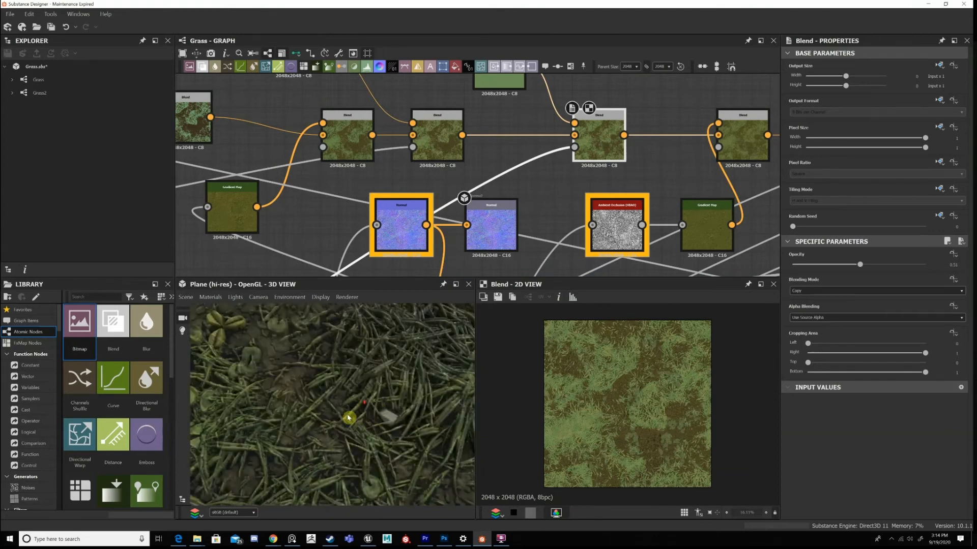
Examine the grass blades on the 3D plane up close, and compare them with the whole rendered surface.
scroll(348, 418, "up", 3)
scroll(329, 389, "up", 2)
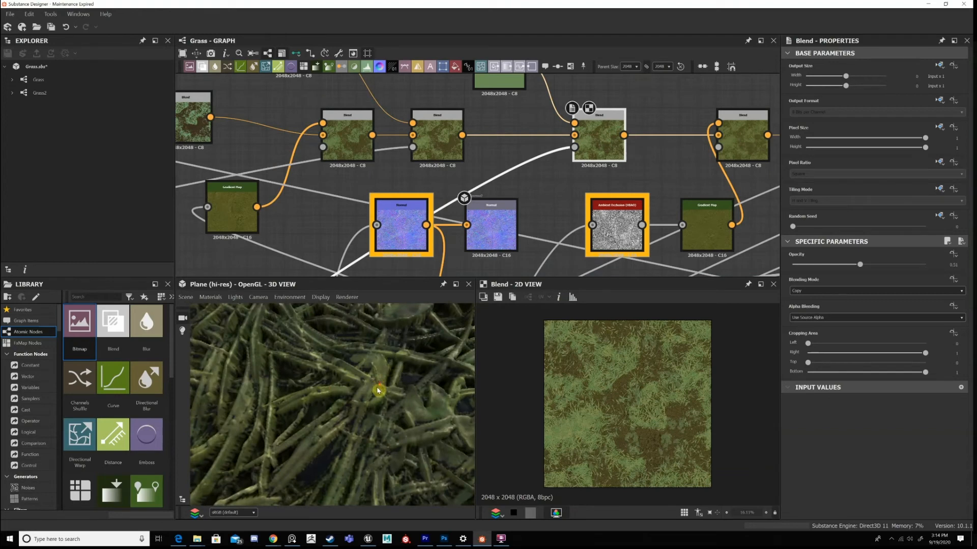
scroll(379, 391, "down", 3)
scroll(372, 405, "down", 3)
scroll(356, 387, "down", 3)
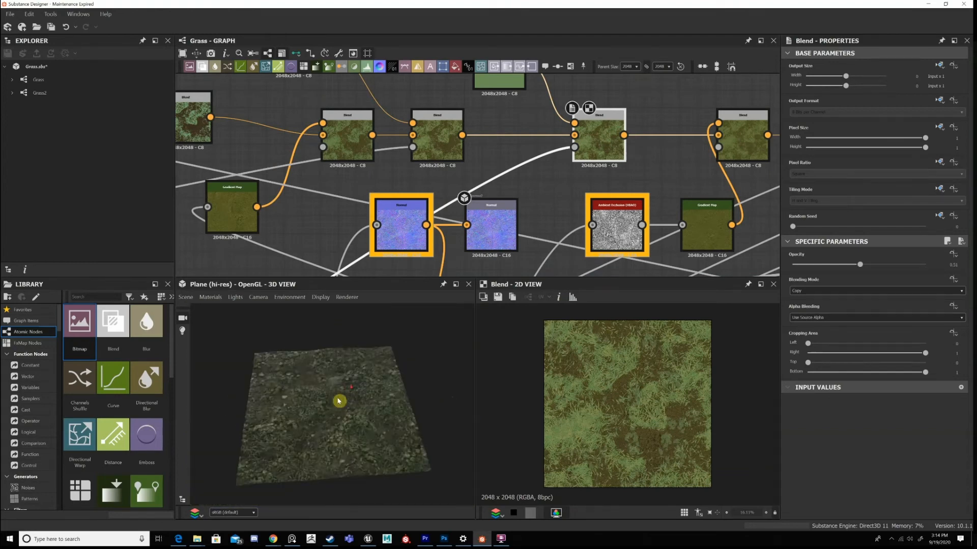
left_click_drag(349, 424, 345, 434)
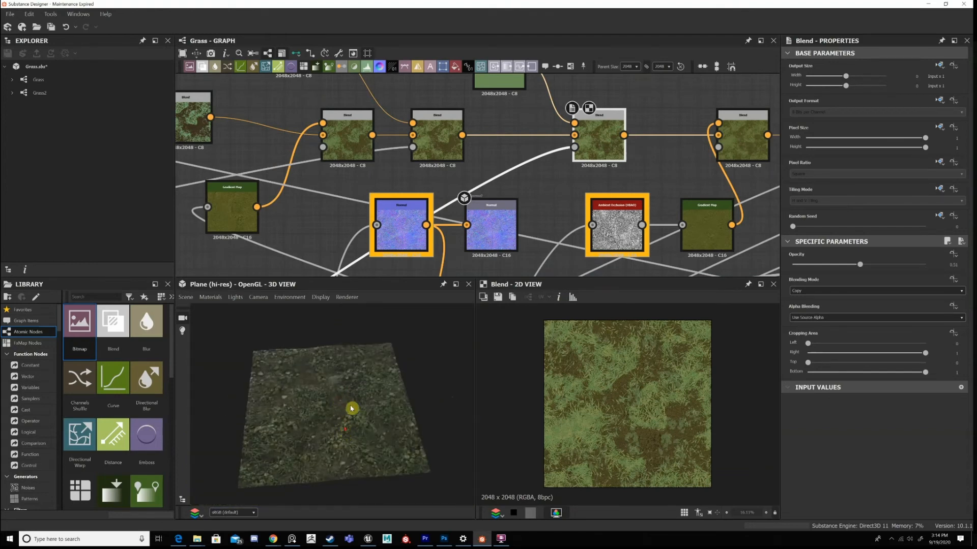
scroll(353, 408, "up", 3)
scroll(354, 408, "up", 3)
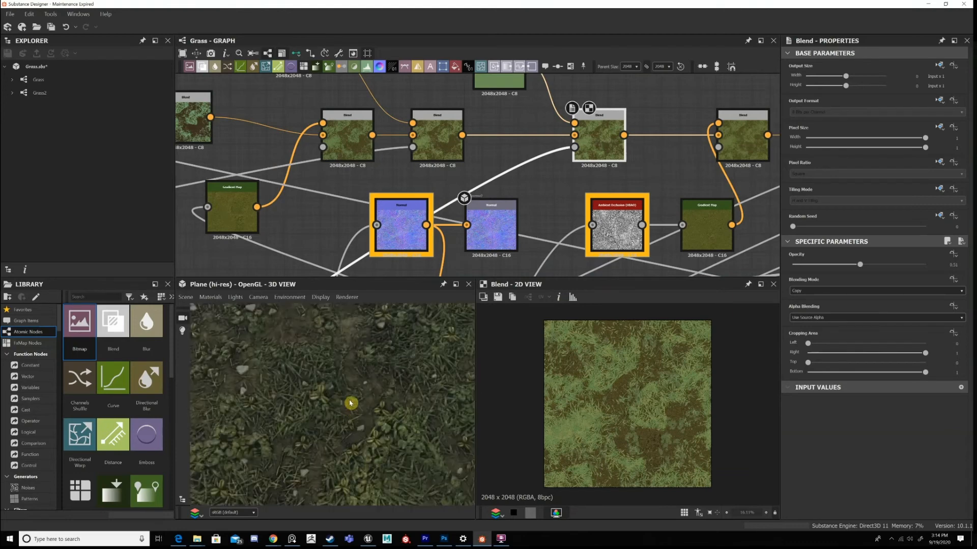
scroll(305, 414, "down", 3)
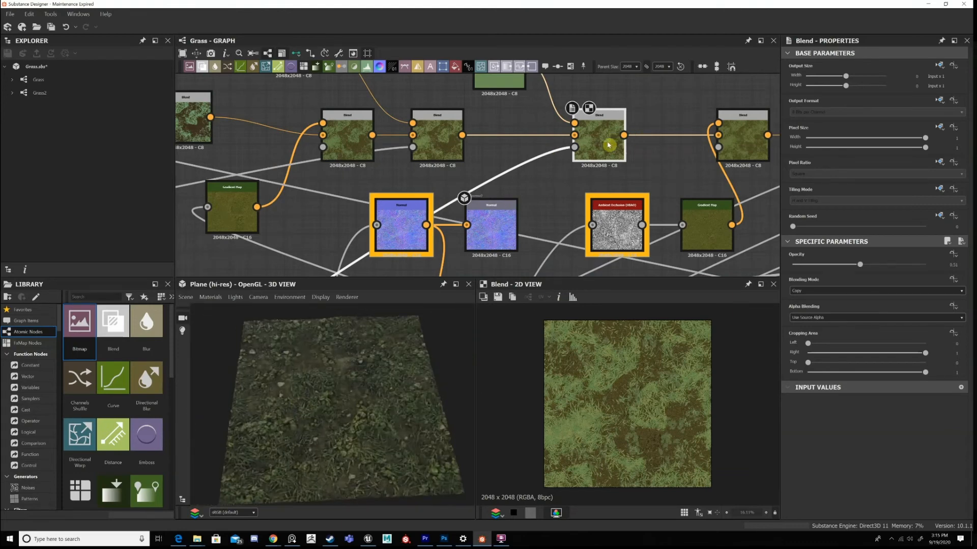
View the green Uniform Color feeding the fourth colour Blend, and compare it with that Blend's result.
scroll(585, 153, "down", 3)
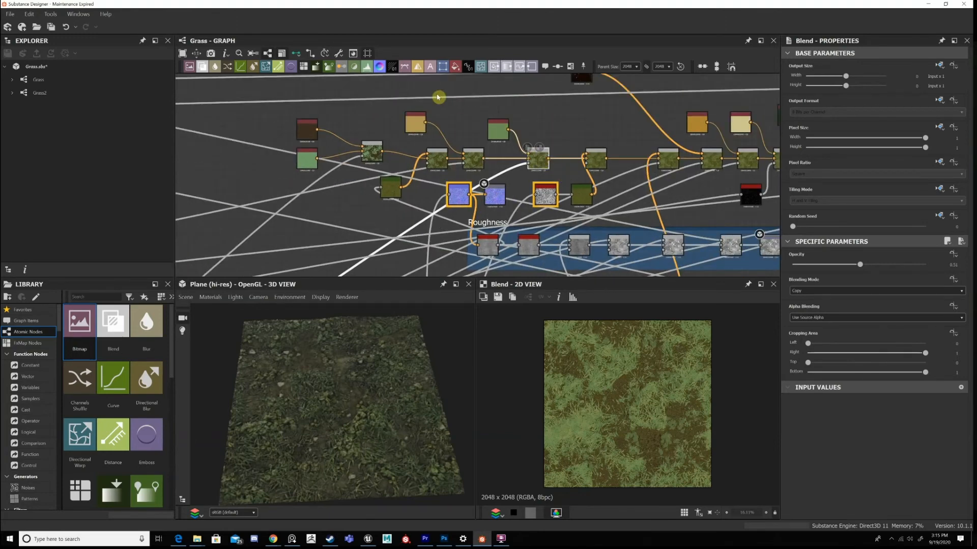
scroll(438, 97, "up", 1)
scroll(544, 111, "up", 3)
double_click(453, 104)
middle_click_drag(552, 117, 590, 186)
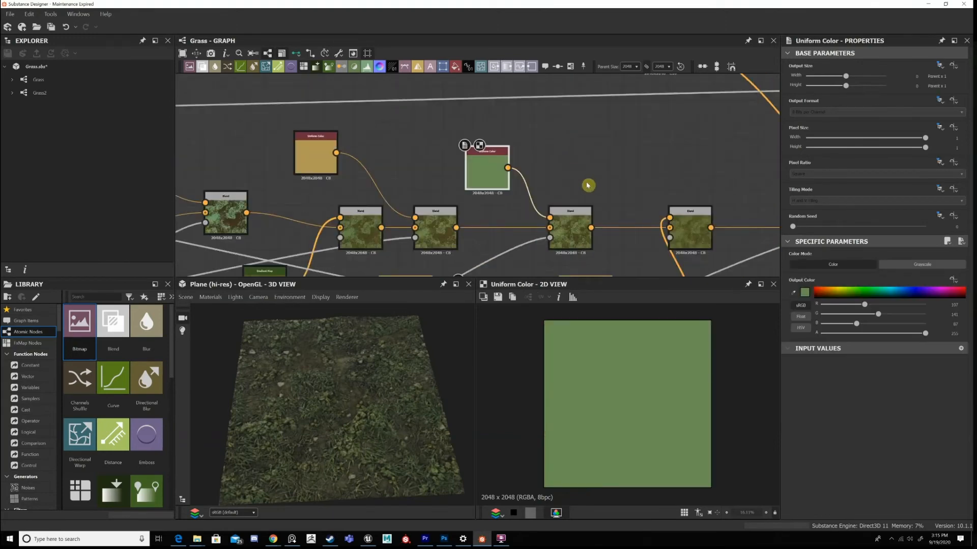
double_click(570, 226)
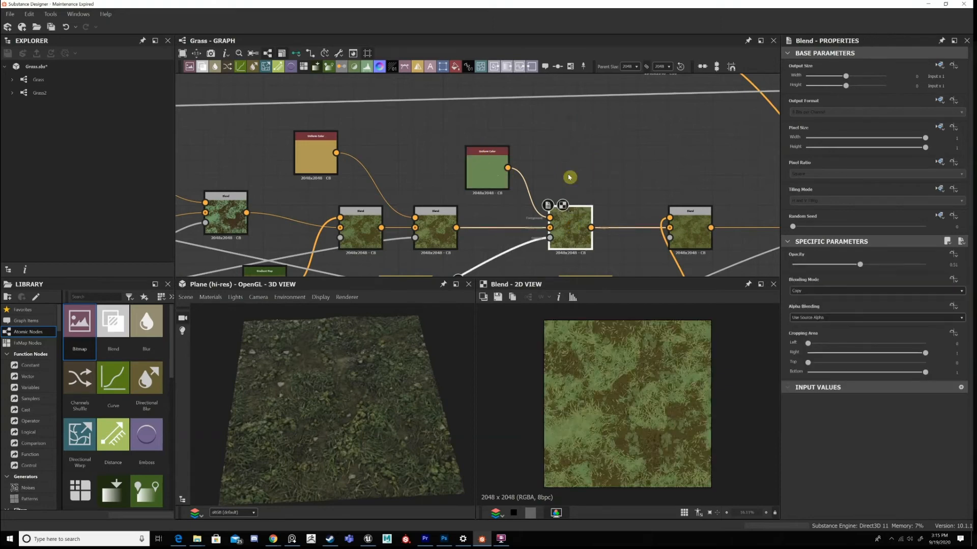
Move the green Uniform Color node up level with the yellow Uniform Color node.
mouse_move(487, 170)
left_mouse_down()
mouse_move(480, 140)
mouse_move(480, 156)
left_mouse_up()
left_click(579, 171)
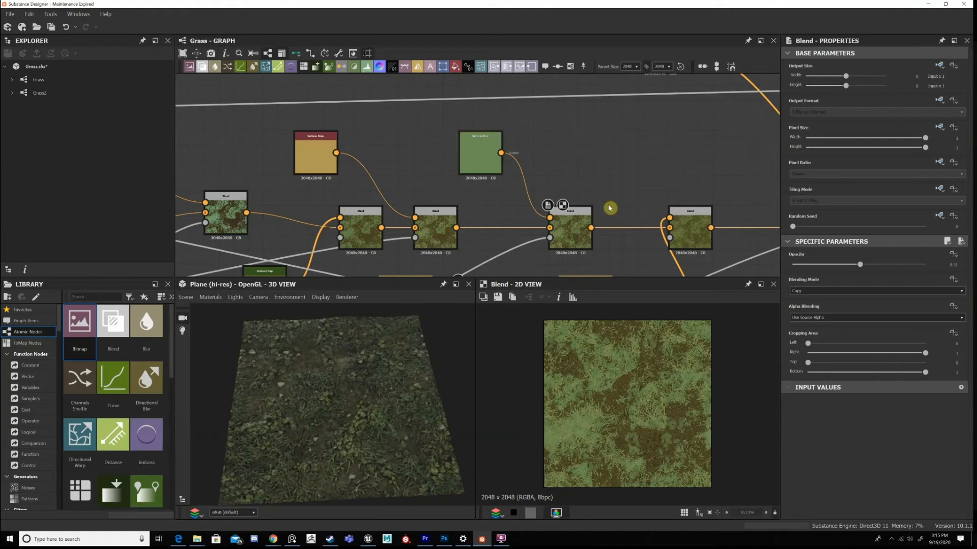
middle_click_drag(608, 207, 565, 179)
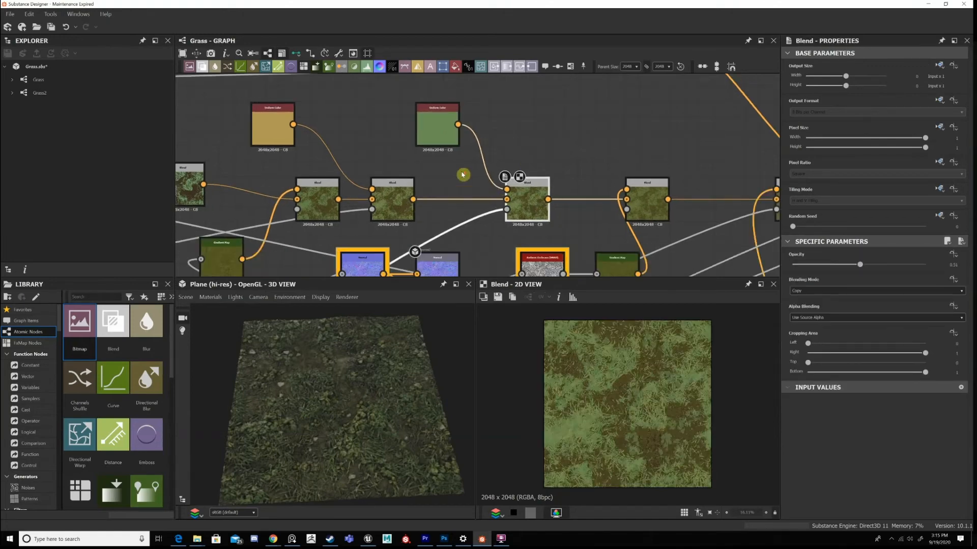
View the green Uniform Color again and the Flood Fill to Random Grayscale mask near the leaf Tile Sampler.
scroll(340, 204, "down", 4)
double_click(386, 183)
middle_click_drag(203, 118, 630, 142)
scroll(642, 168, "up", 4)
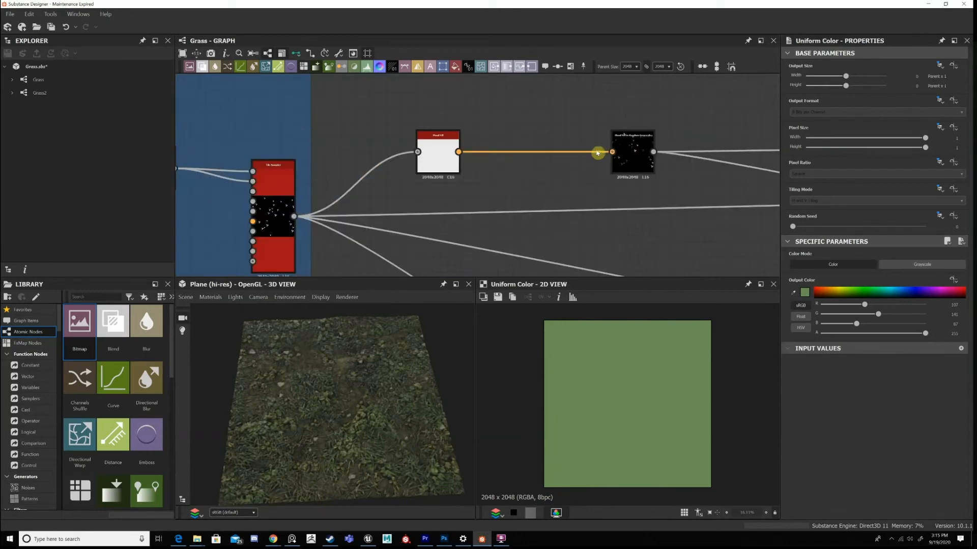
double_click(597, 153)
Return along the graph links to the colour chain and view the fourth colour Blend again.
scroll(638, 178, "down", 4)
middle_click_drag(638, 178, 204, 133)
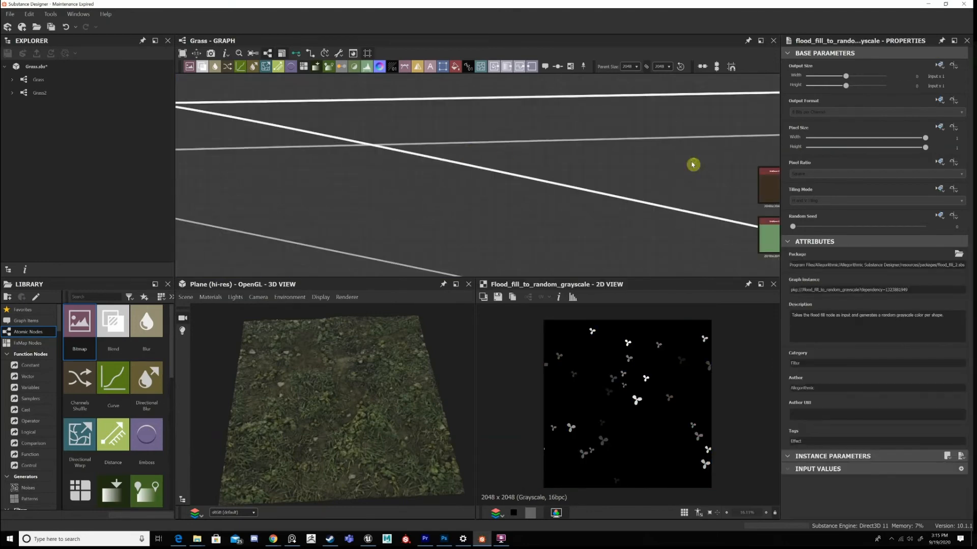
middle_click_drag(693, 165, 436, 153)
scroll(619, 211, "up", 4)
double_click(619, 211)
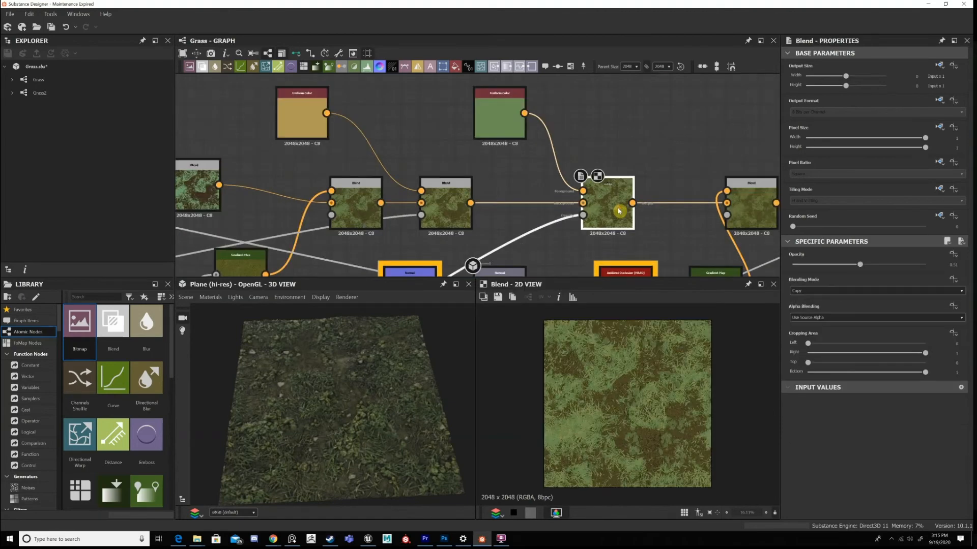
Inspect the green tint on the leaves in the fourth colour Blend's 2D result up close.
scroll(608, 135, "down", 3)
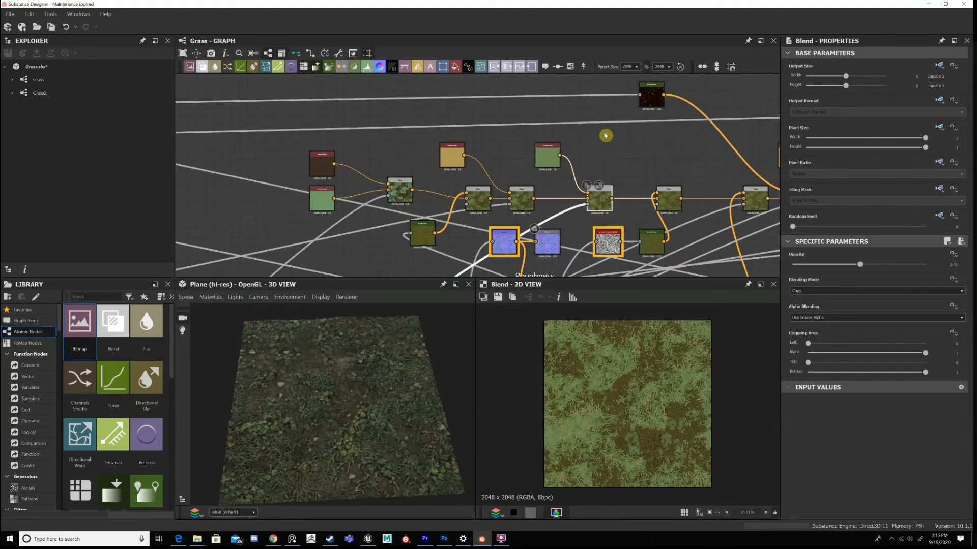
scroll(577, 197, "up", 2)
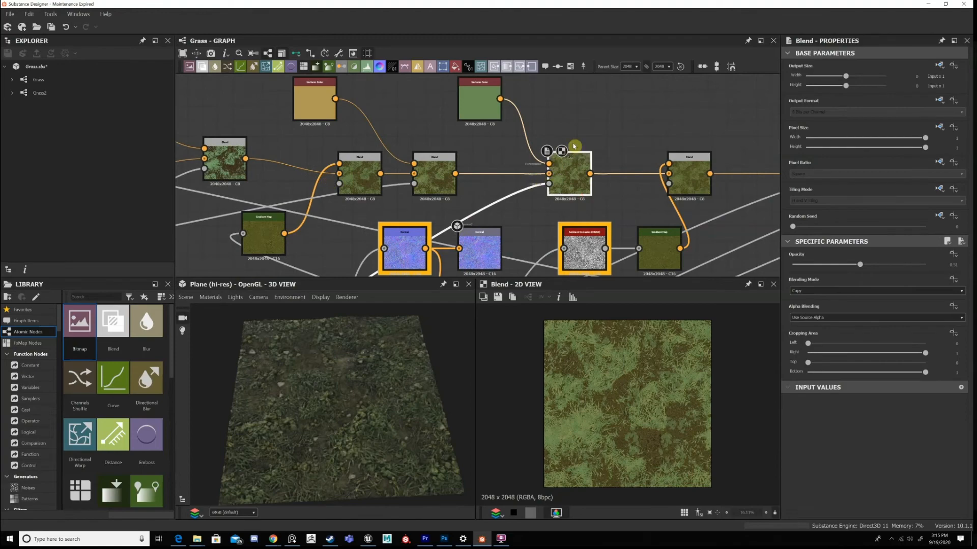
scroll(573, 146, "up", 3)
scroll(661, 414, "up", 5)
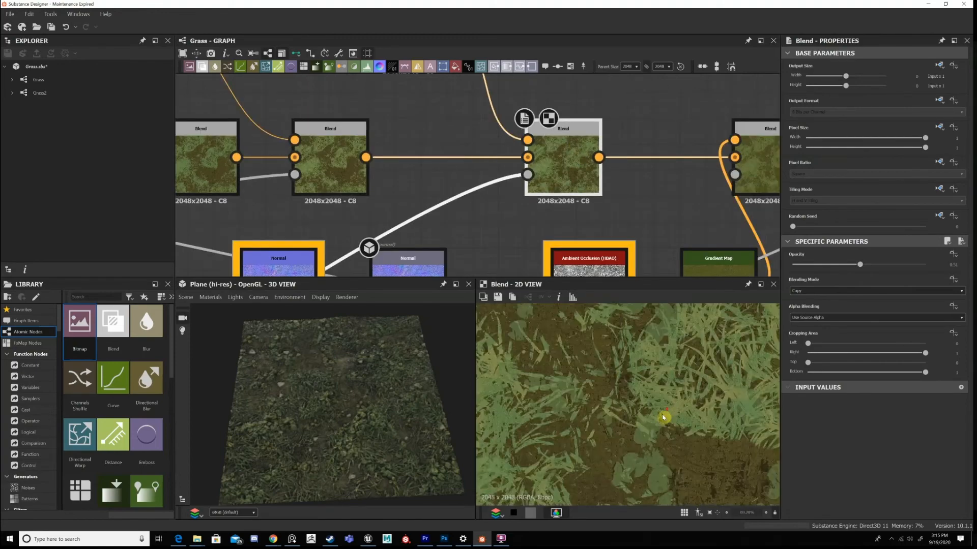
middle_click_drag(663, 417, 671, 386)
scroll(665, 402, "up", 4)
scroll(620, 106, "down", 4)
Trace the fourth Blend's mask link down to the height chain and view the Height Blend's output.
middle_click_drag(417, 239, 544, 131)
middle_click_drag(417, 259, 563, 134)
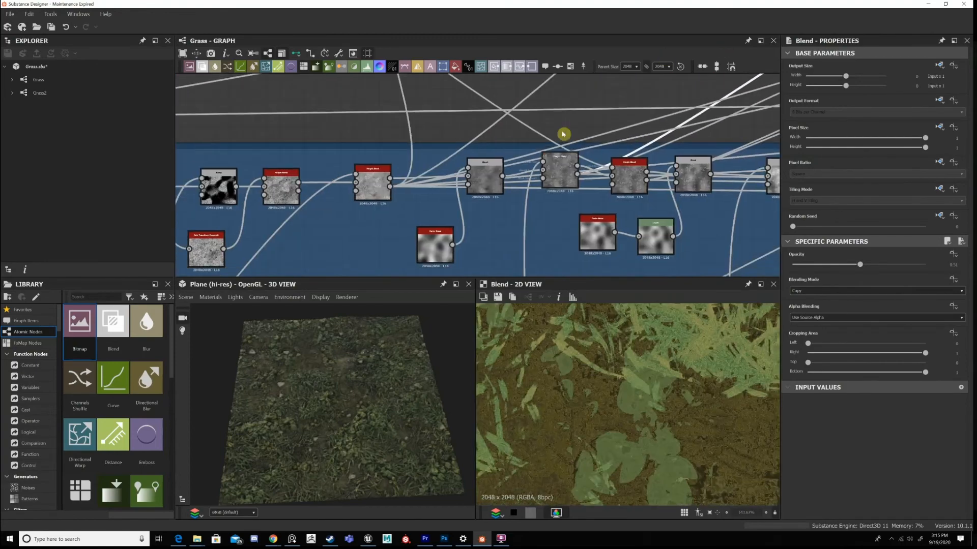
middle_click_drag(678, 193, 602, 206)
middle_click_drag(481, 182, 481, 180)
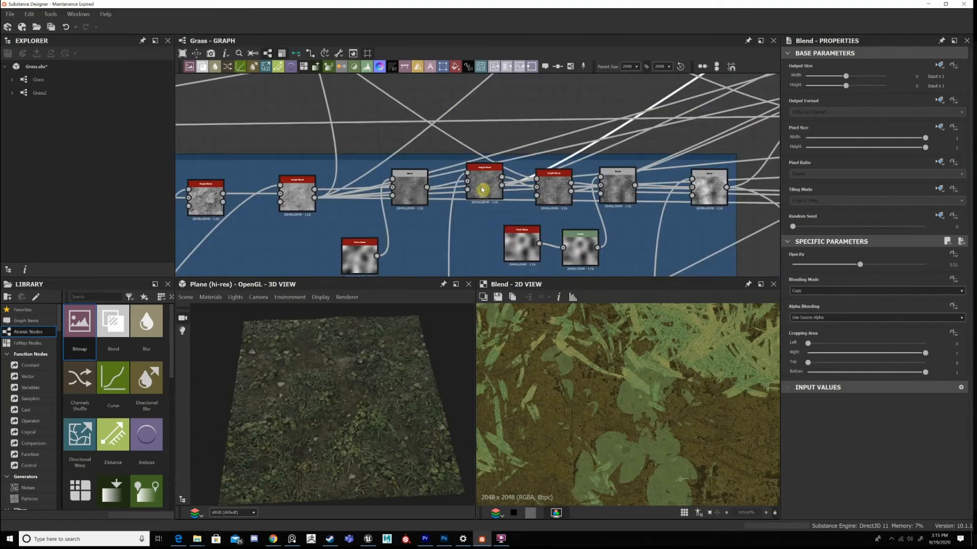
double_click(484, 189)
scroll(643, 411, "up", 3)
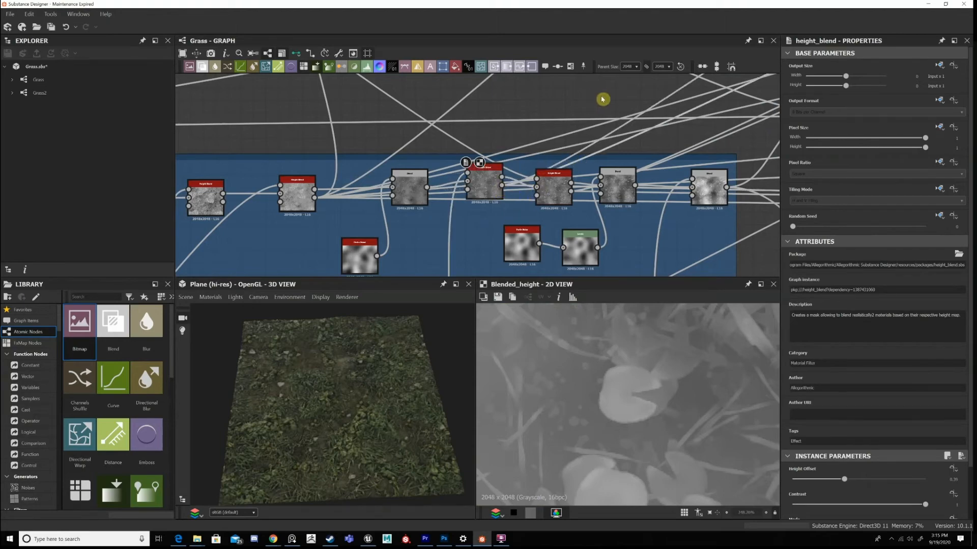
Return to the colour chain and compare the green Uniform Color with the fourth Blend's leaf tint.
scroll(619, 157, "down", 5)
middle_click_drag(696, 82, 570, 170)
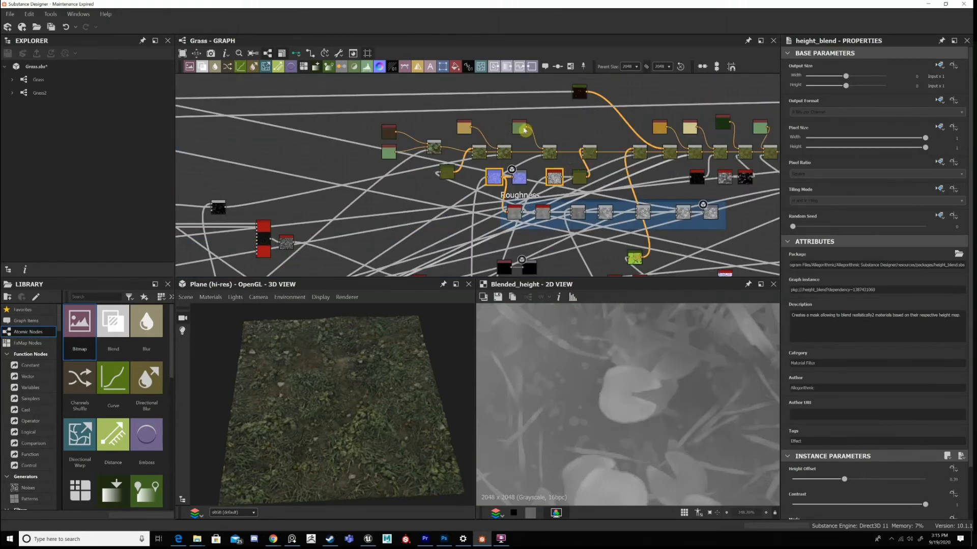
scroll(570, 171, "up", 1)
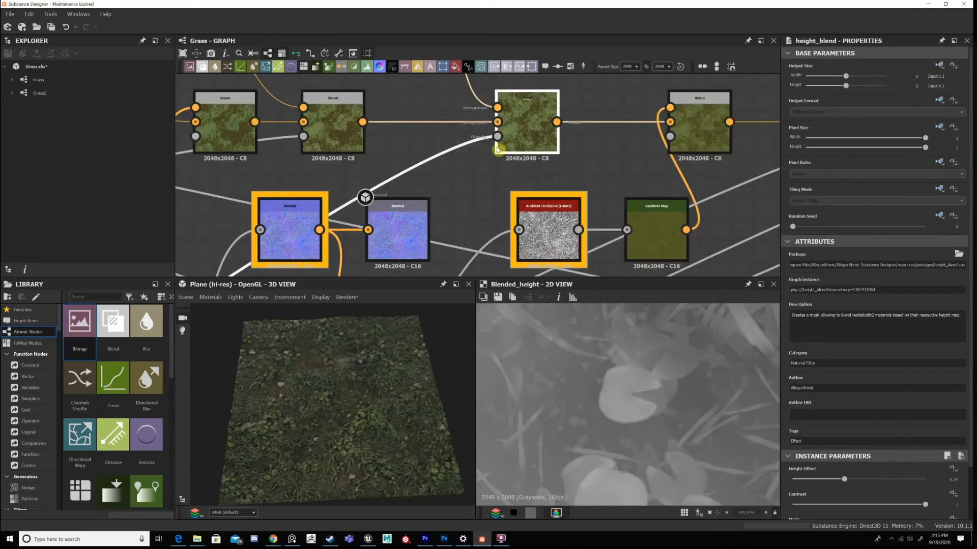
double_click(497, 150)
middle_click_drag(497, 150, 522, 270)
scroll(608, 330, "down", 5)
double_click(555, 244)
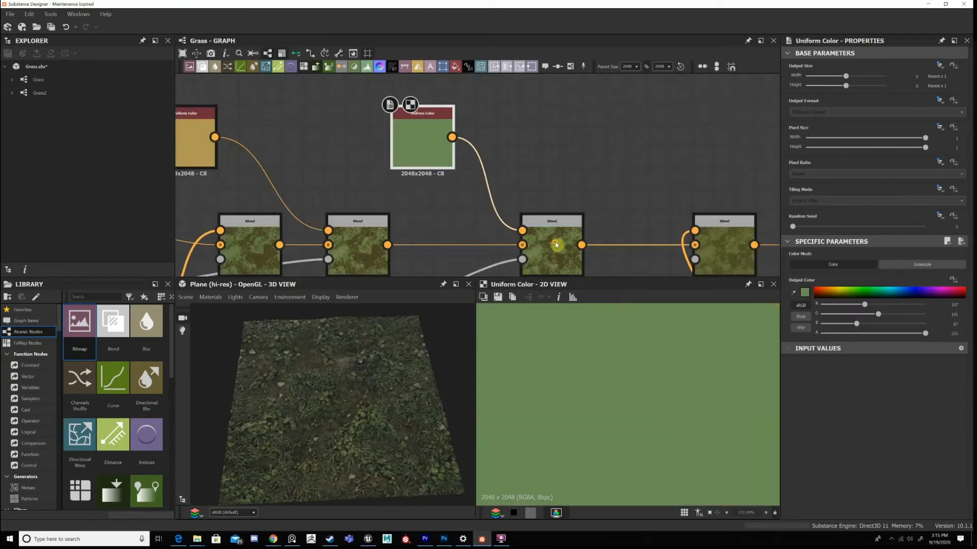
scroll(654, 398, "down", 4)
mouse_move(651, 145)
middle_mouse_down()
mouse_move(496, 131)
mouse_move(462, 94)
middle_mouse_up()
double_click(554, 217)
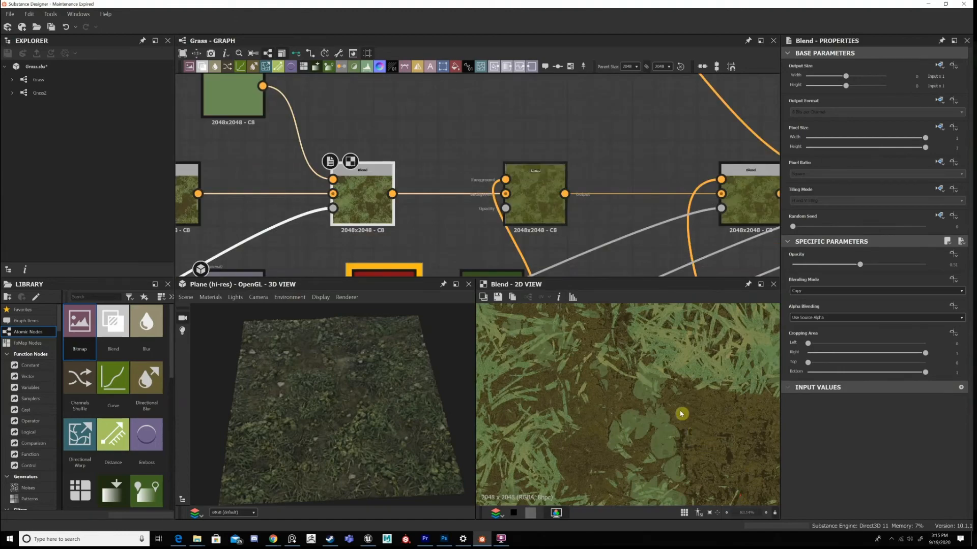
View the Gradient Map feeding the fifth colour Blend and check its Ambient Occlusion (HBAO) input.
scroll(682, 415, "down", 5)
middle_click_drag(545, 259, 584, 82)
double_click(549, 123)
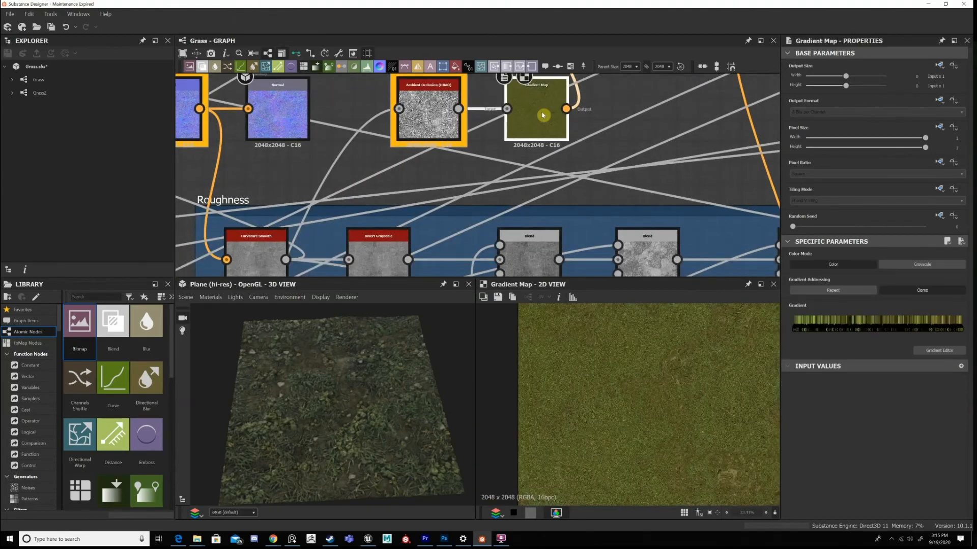
middle_click_drag(548, 123, 544, 220)
left_click(431, 201)
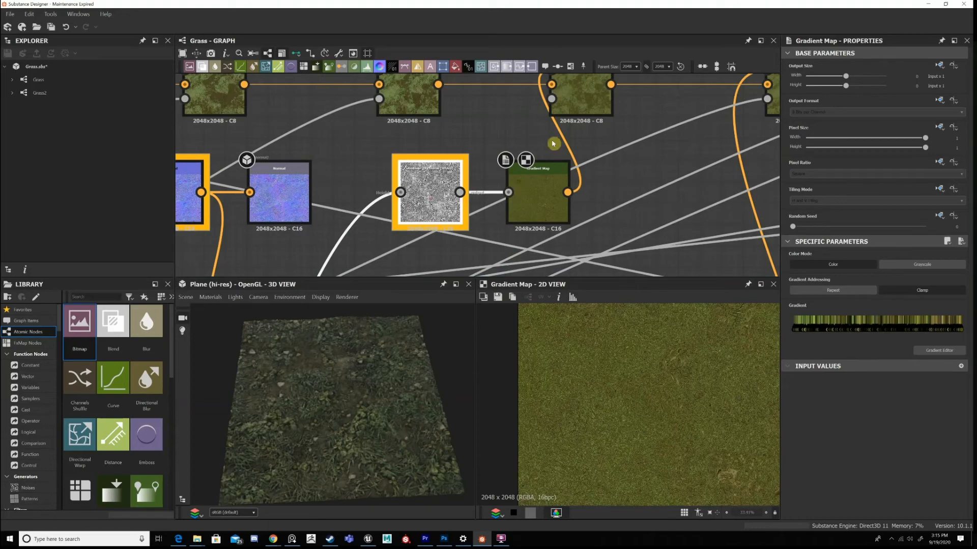
View the fifth colour Blend and inspect how the Gradient Map colours mix into the grass.
double_click(579, 110)
scroll(600, 407, "up", 5)
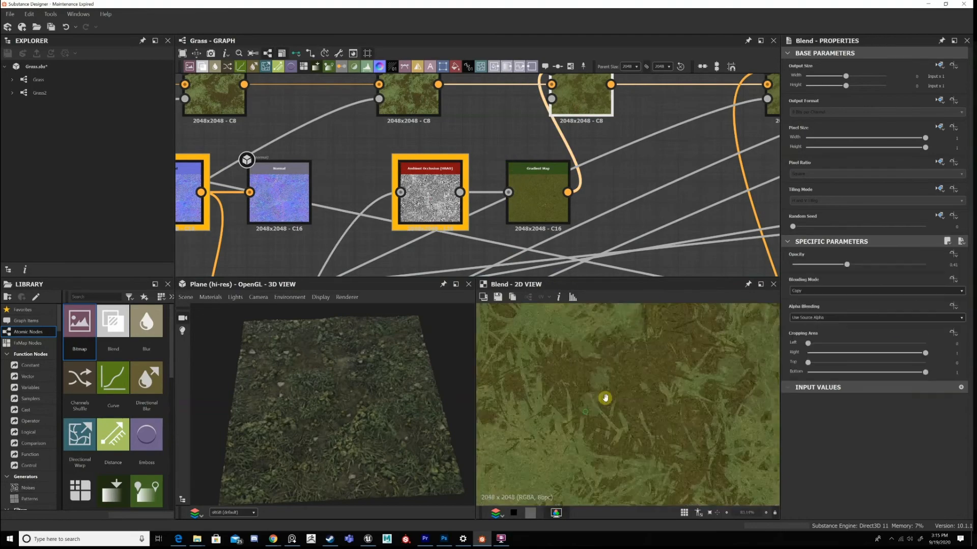
scroll(605, 398, "up", 8)
scroll(600, 334, "down", 9)
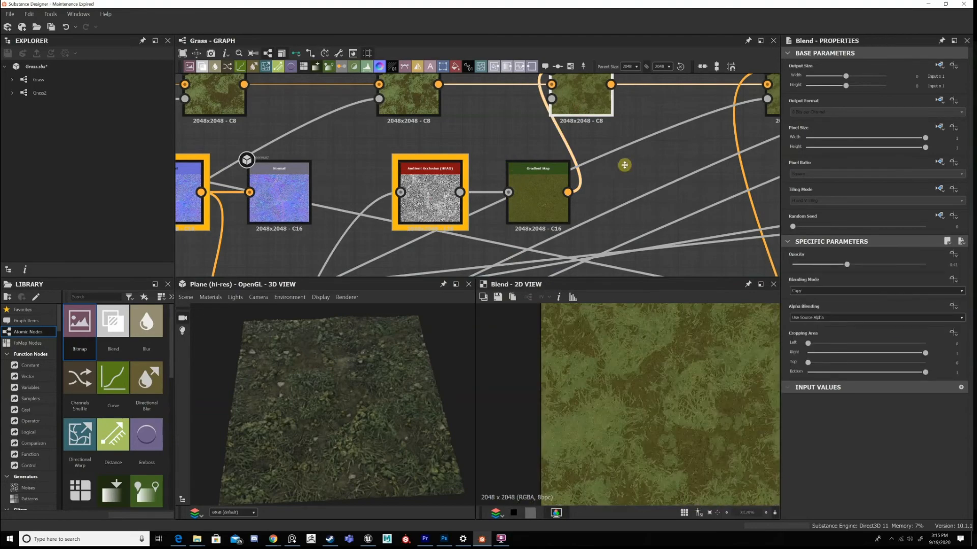
scroll(624, 164, "down", 2)
middle_click_drag(665, 143, 529, 168)
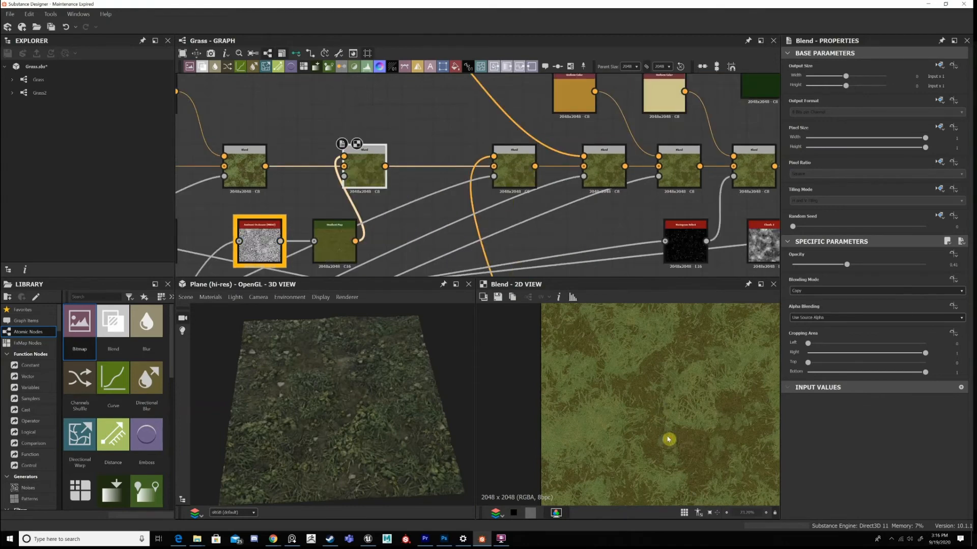
View the sixth colour Blend and inspect its faint leaf colour variation close up.
double_click(514, 169)
scroll(668, 435, "up", 5)
key("f")
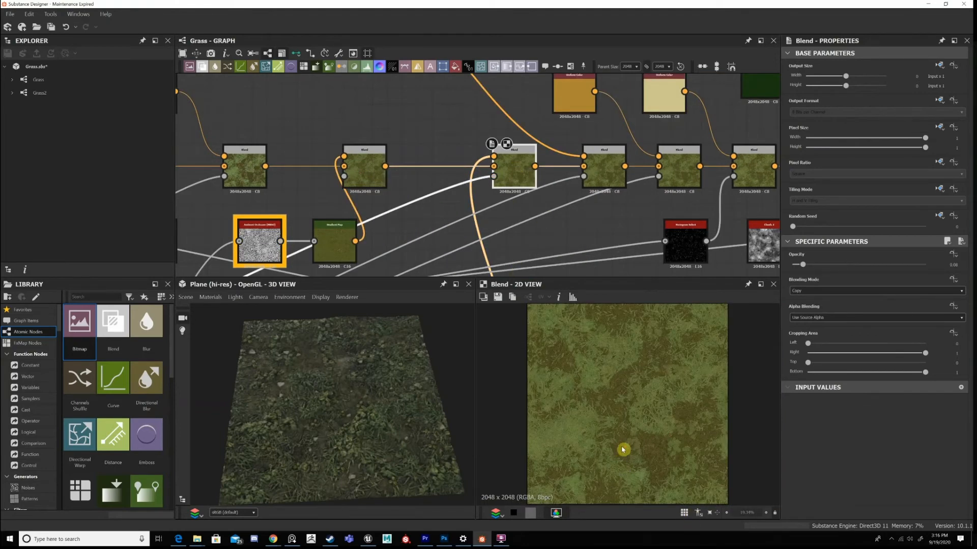
scroll(625, 445, "up", 3)
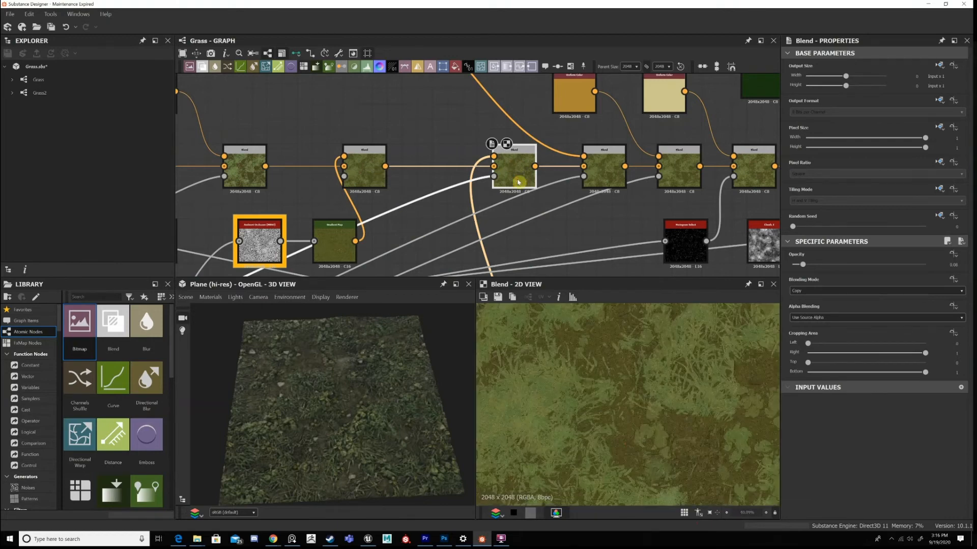
Trace the sixth Blend's Gradient Map input back through the Flood Fill chain to the leaf sampler node.
middle_click_drag(509, 253, 544, 102)
scroll(530, 168, "down", 2)
scroll(541, 188, "up", 1)
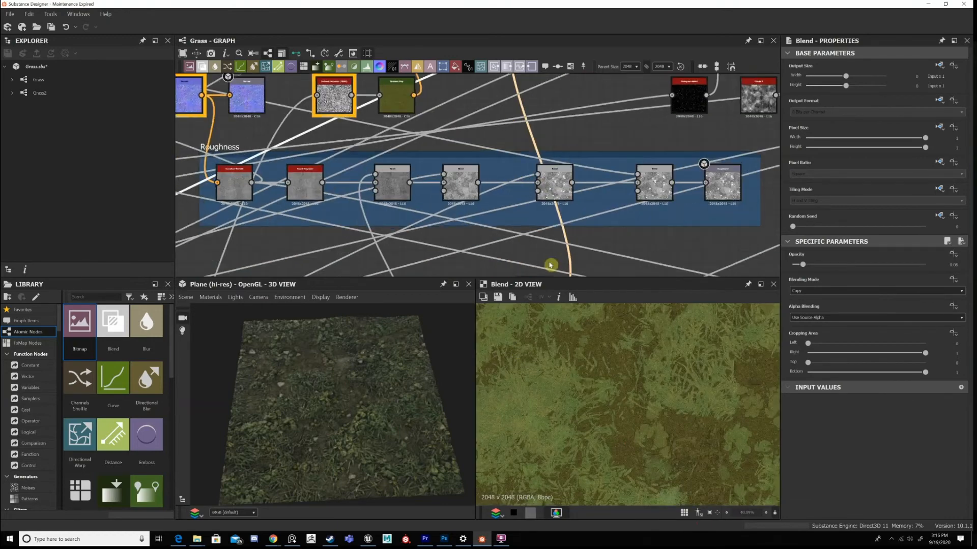
middle_click_drag(552, 264, 527, 183)
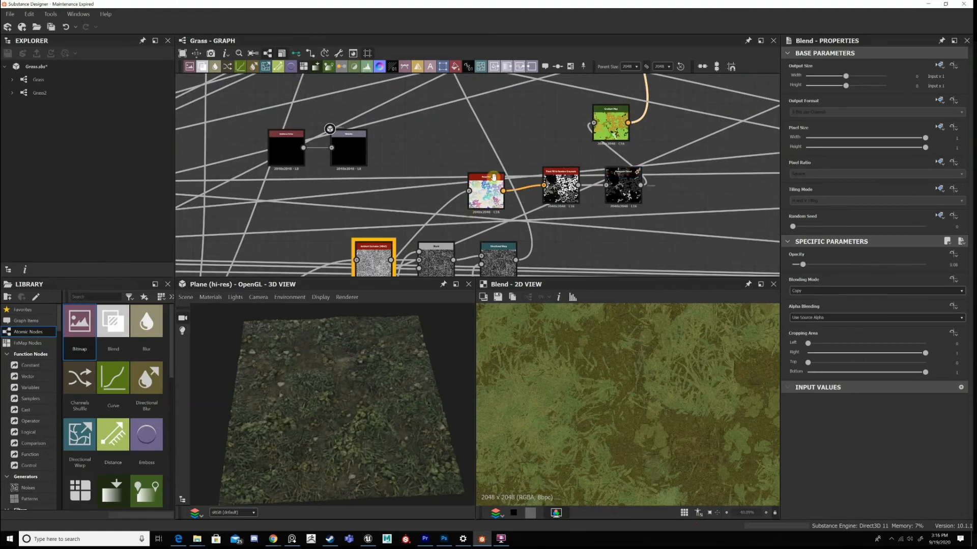
scroll(493, 177, "down", 2)
middle_click_drag(493, 177, 610, 37)
middle_click_drag(458, 244, 630, 46)
middle_click_drag(463, 270, 626, 76)
middle_click_drag(558, 237, 590, 138)
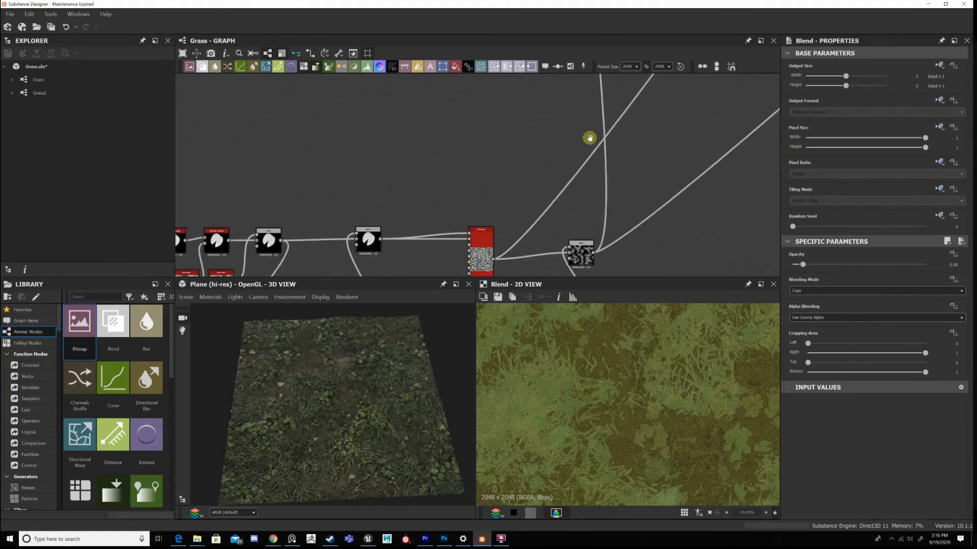
middle_click_drag(509, 228, 468, 266)
scroll(544, 159, "up", 4)
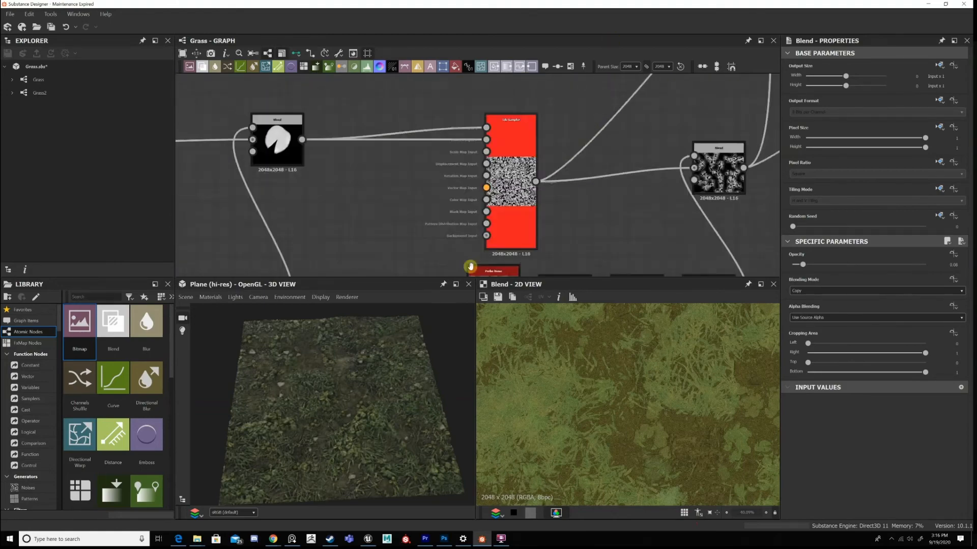
Return from the leaf sampler to the Flood Fill node and view its whole output.
scroll(585, 152, "down", 5)
middle_click_drag(611, 117, 476, 263)
middle_click_drag(656, 130, 502, 382)
middle_click_drag(574, 131, 722, 152)
middle_click_drag(663, 197, 672, 189)
scroll(662, 201, "down", 3)
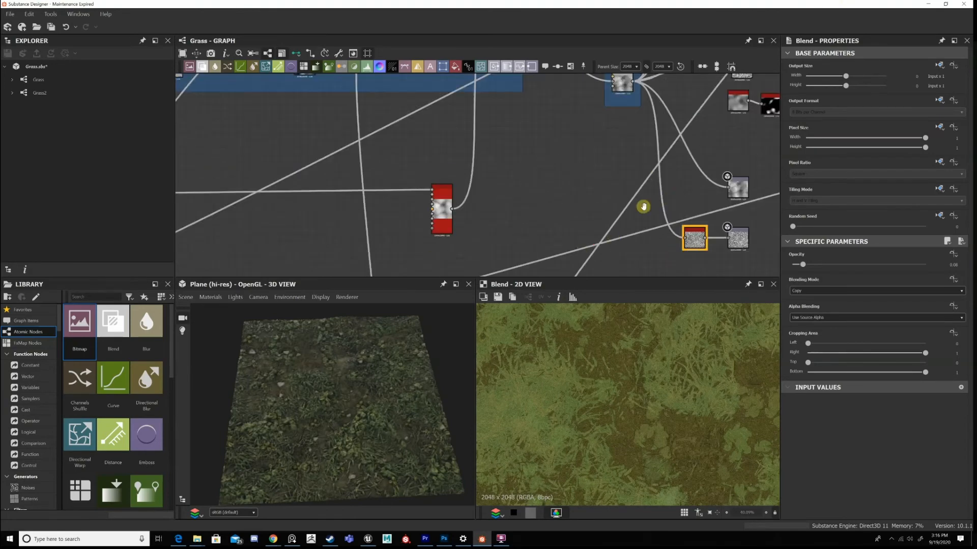
scroll(552, 195, "down", 2)
middle_click_drag(446, 259, 424, 383)
scroll(524, 236, "up", 3)
scroll(603, 114, "down", 5)
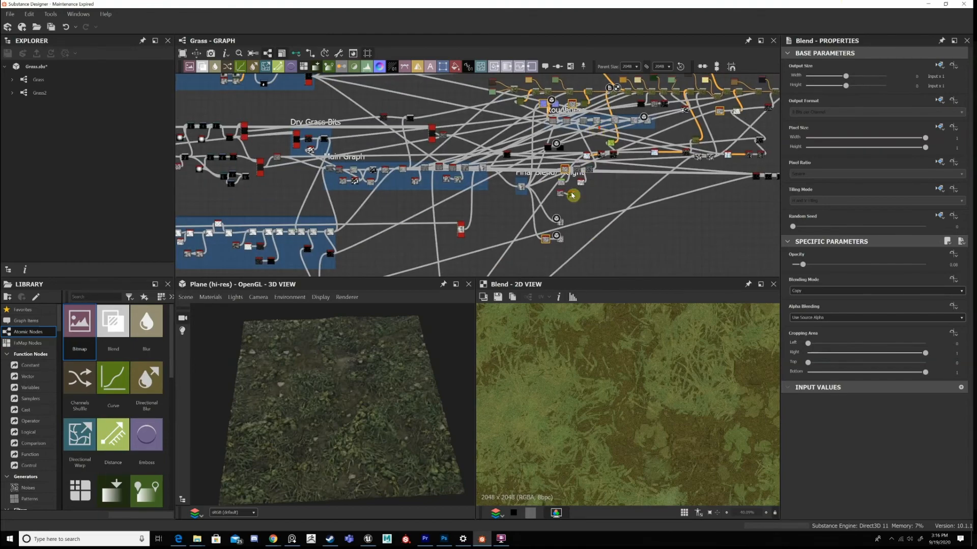
scroll(593, 147, "up", 2)
scroll(593, 147, "up", 2)
double_click(589, 142)
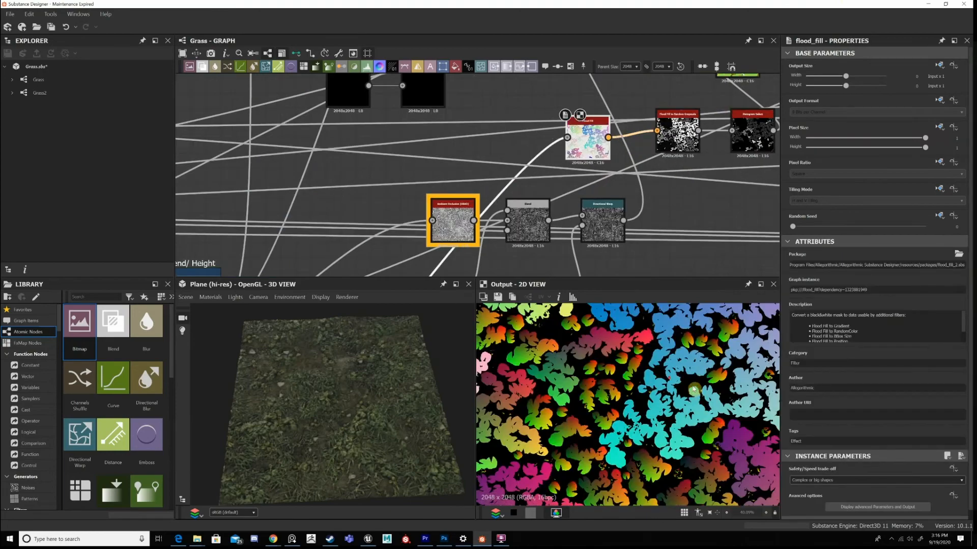
key("f")
View the Flood Fill to Random Grayscale output and the Histogram Select that follows it.
middle_click_drag(690, 138, 610, 178)
double_click(596, 184)
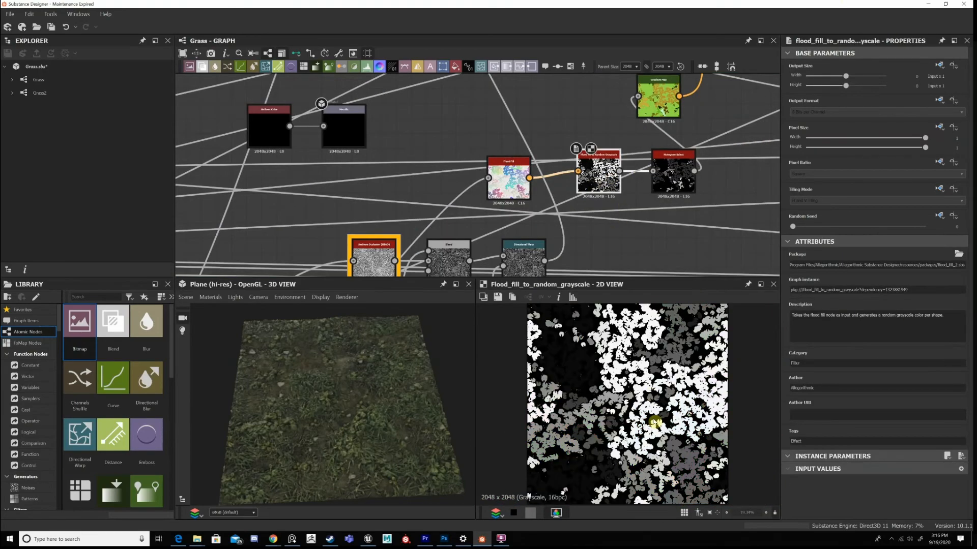
left_click(668, 182)
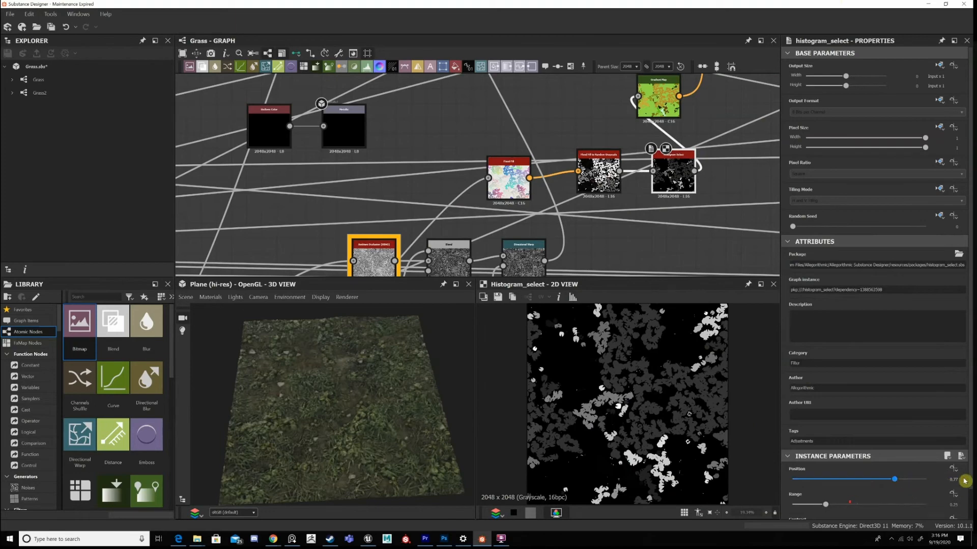
Try a Position of 0.13 on the Histogram Select node, then undo the change.
scroll(965, 481, "down", 1)
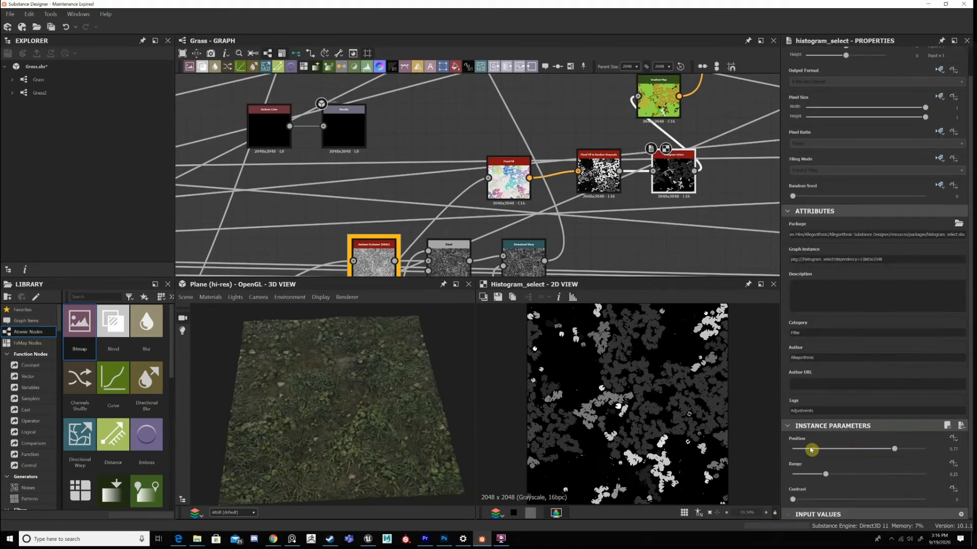
left_click(811, 449)
scroll(349, 414, "up", 5)
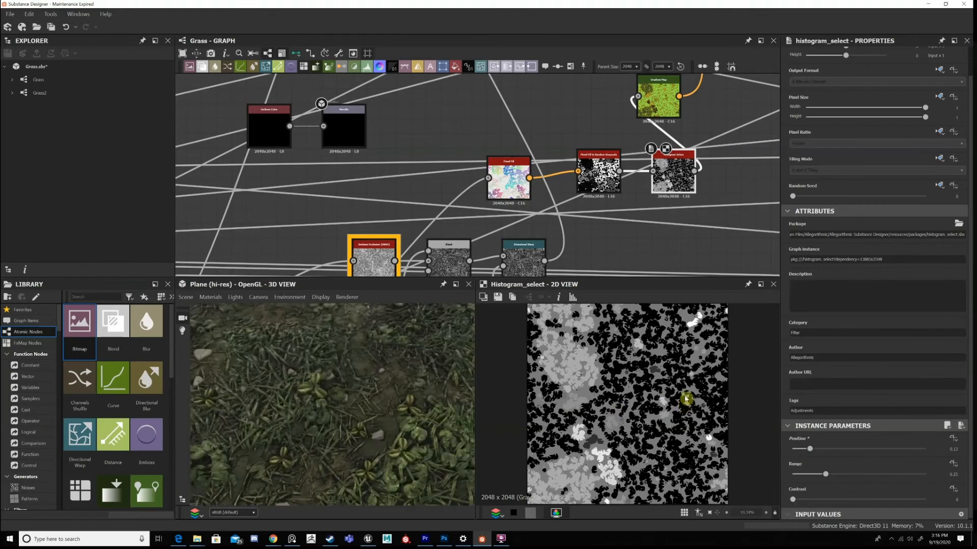
key("ctrl+z")
View the Gradient Map after the Histogram Select and examine how its gradient colours the individual leaves.
middle_click_drag(665, 109, 646, 190)
double_click(645, 191)
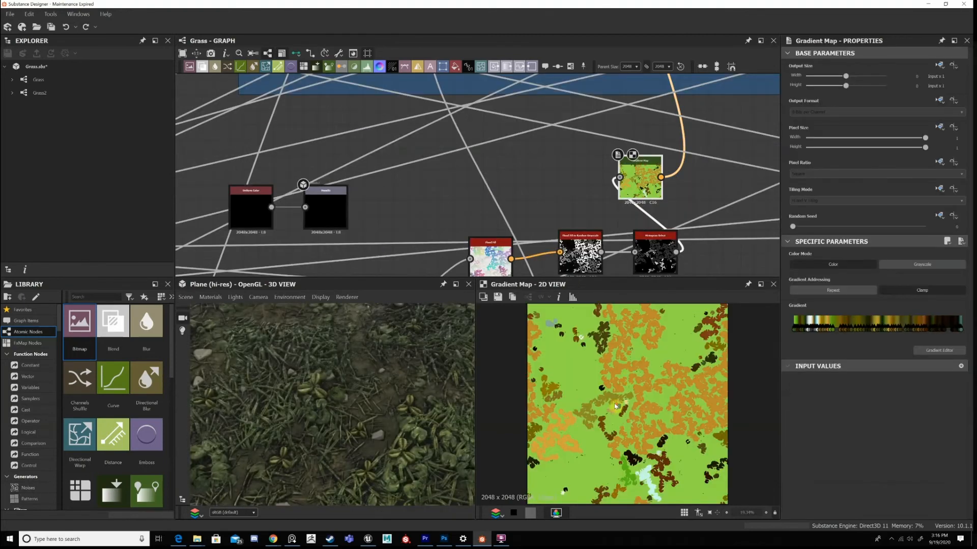
scroll(631, 406, "up", 6)
scroll(660, 382, "down", 8)
scroll(710, 389, "up", 3)
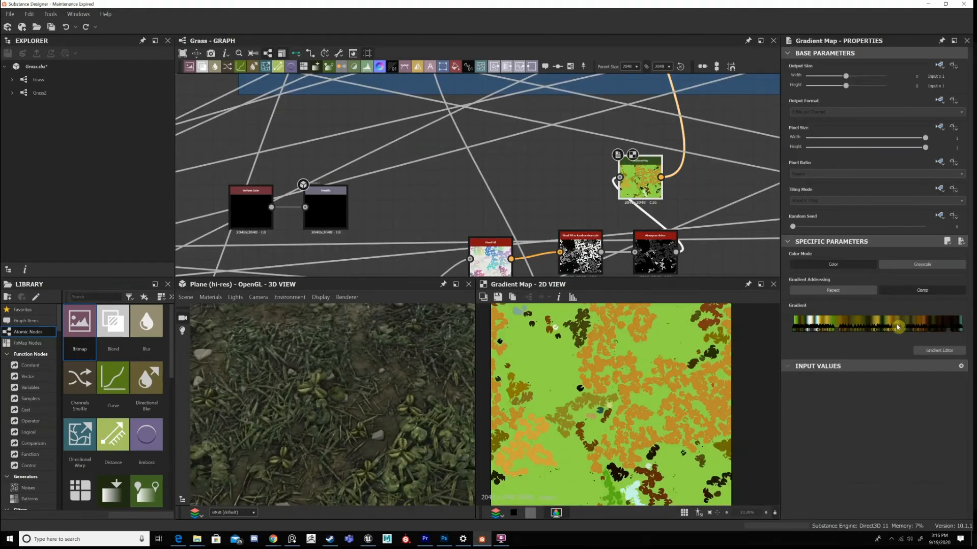
scroll(613, 386, "up", 4)
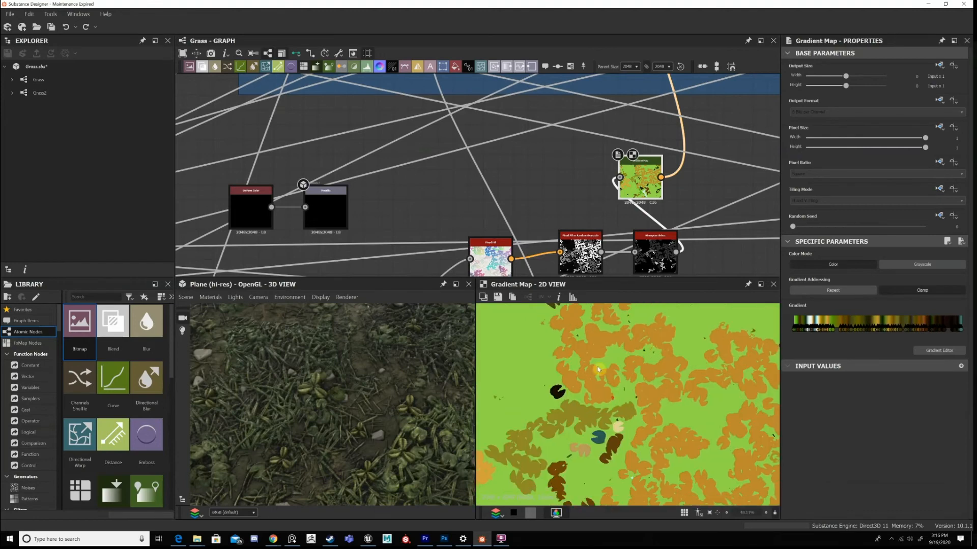
middle_click_drag(598, 370, 610, 360)
scroll(646, 376, "up", 2)
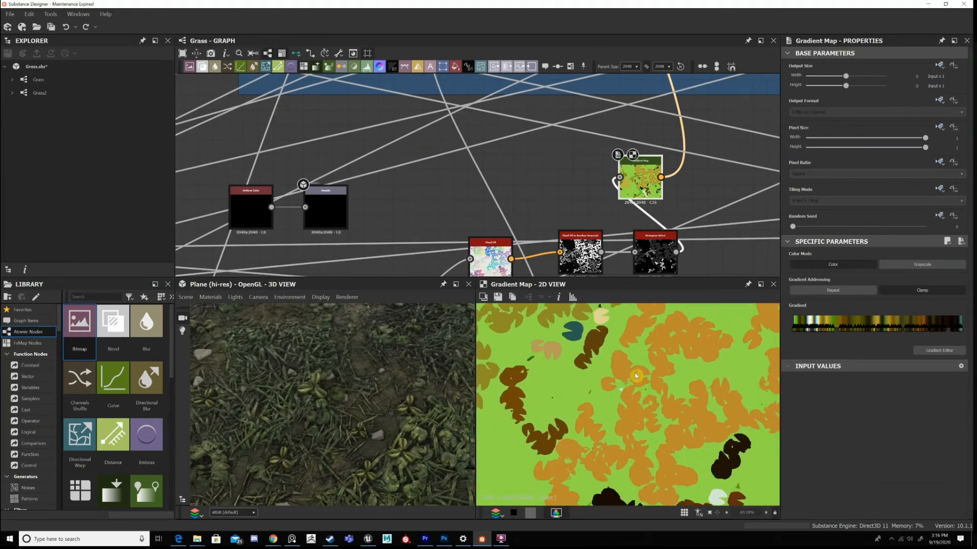
scroll(636, 376, "down", 9)
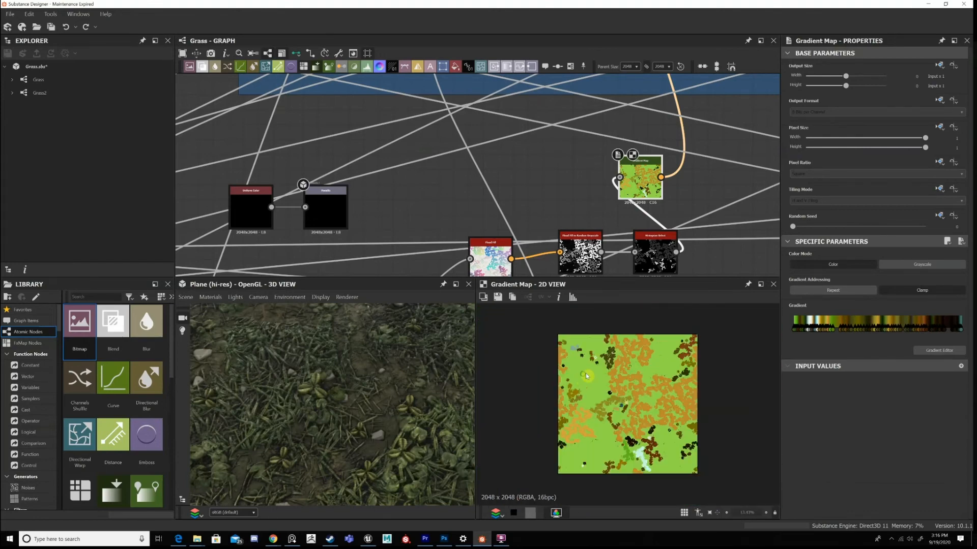
scroll(682, 379, "up", 5)
scroll(677, 368, "down", 4)
scroll(670, 358, "up", 1)
Return to the colour chain and compare the sixth Blend's output with the fourth Blend's.
middle_click_drag(686, 115, 639, 156)
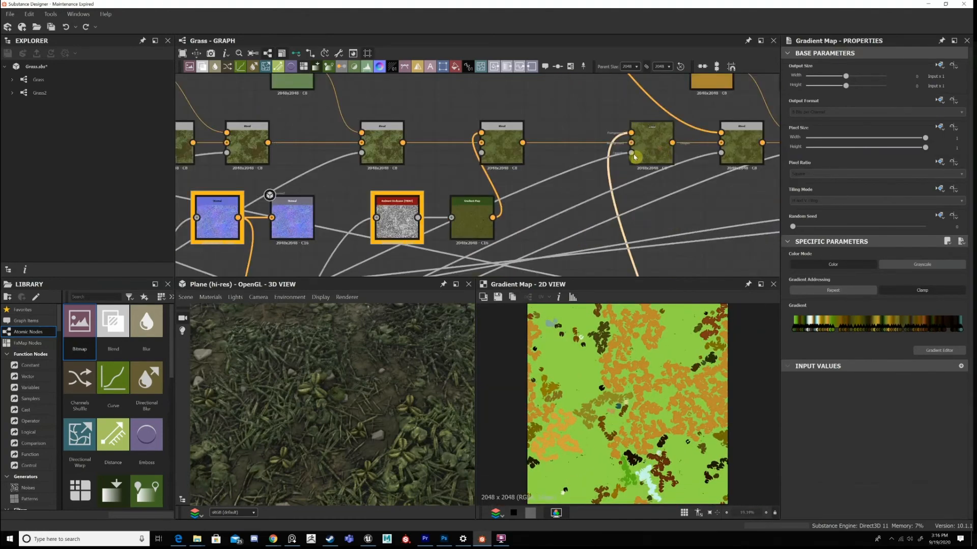
double_click(634, 156)
middle_click_drag(378, 147, 555, 111)
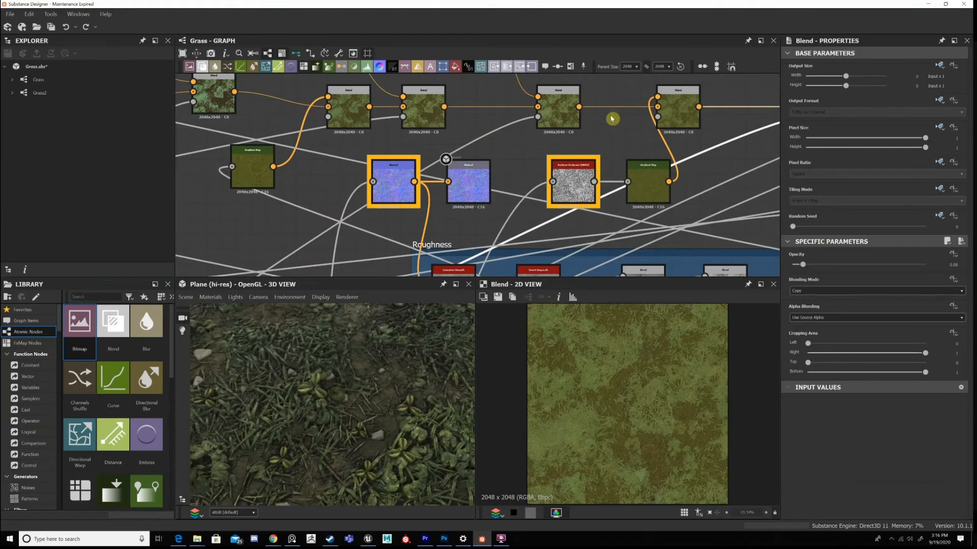
double_click(560, 110)
middle_click_drag(753, 142, 611, 187)
double_click(687, 152)
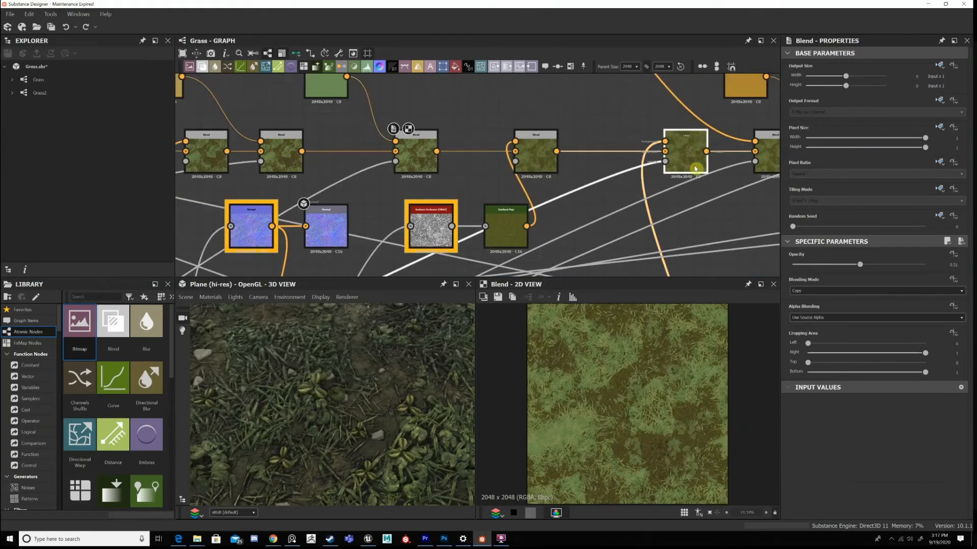
middle_click_drag(778, 152, 629, 151)
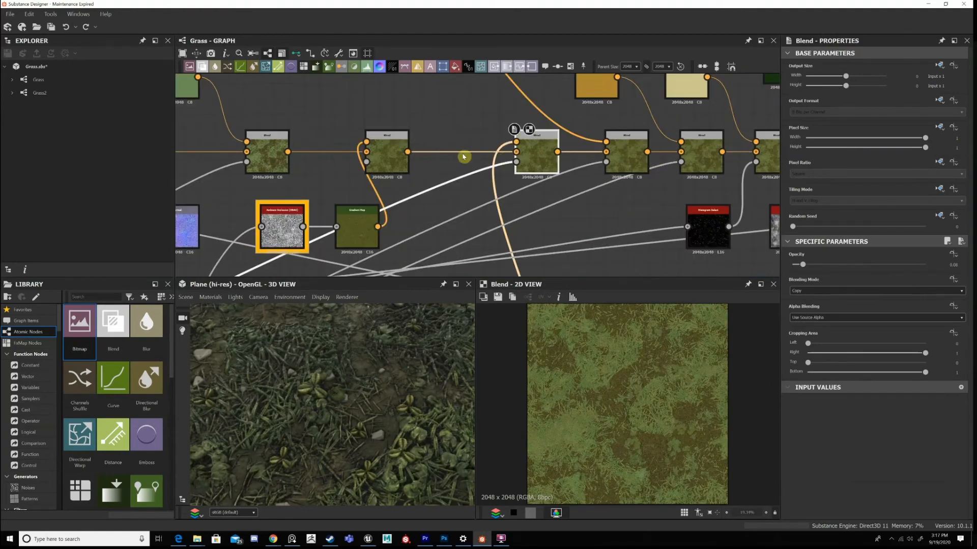
Try an Opacity of 0.48 on the sixth Blend, check the leaf colours on the 3D plane, and undo it.
left_click(525, 149)
scroll(665, 406, "up", 5)
scroll(357, 386, "down", 3)
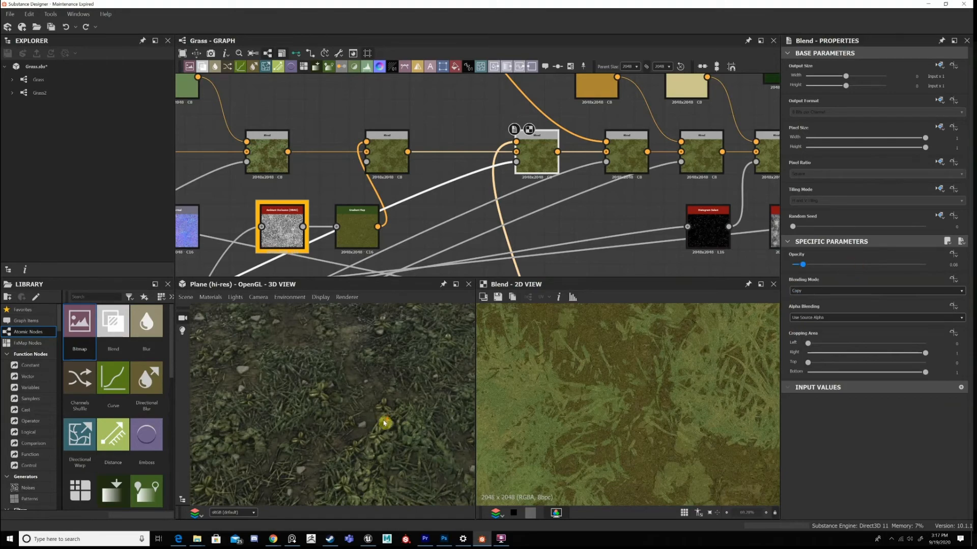
key("ctrl+y")
scroll(348, 432, "down", 5)
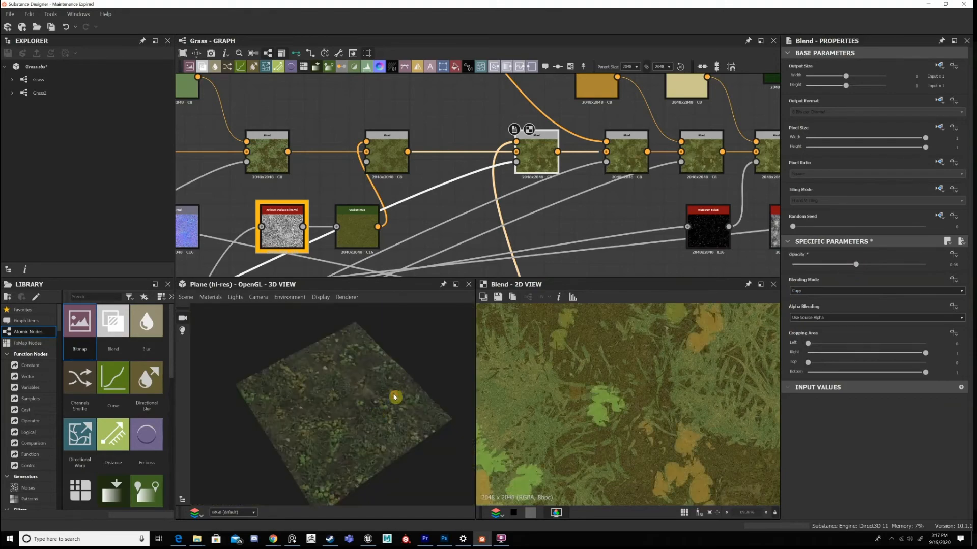
scroll(394, 397, "up", 5)
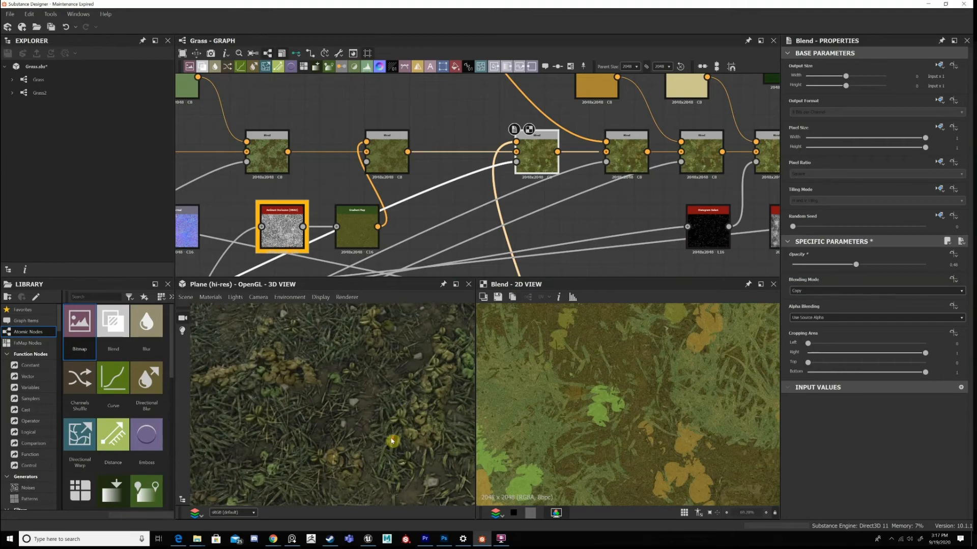
key("ctrl+z")
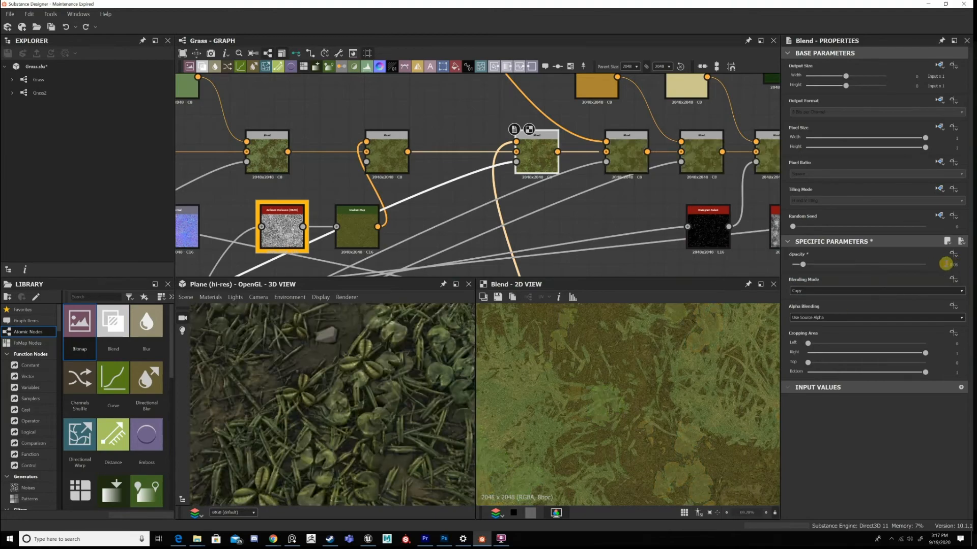
Set the sixth Blend's Opacity to 0.1 and check the leaves on the 3D plane.
left_click(958, 262)
type("0.1")
key("Return")
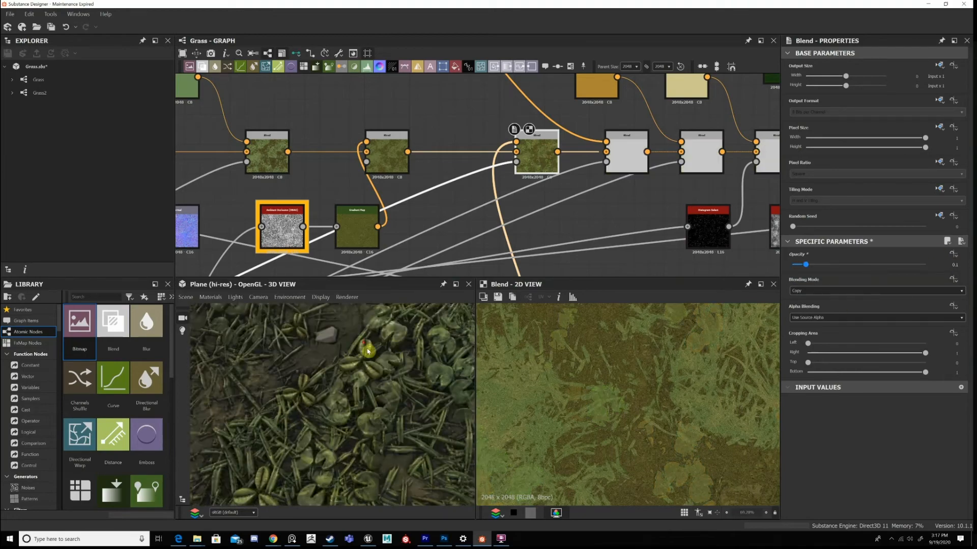
scroll(351, 372, "down", 2)
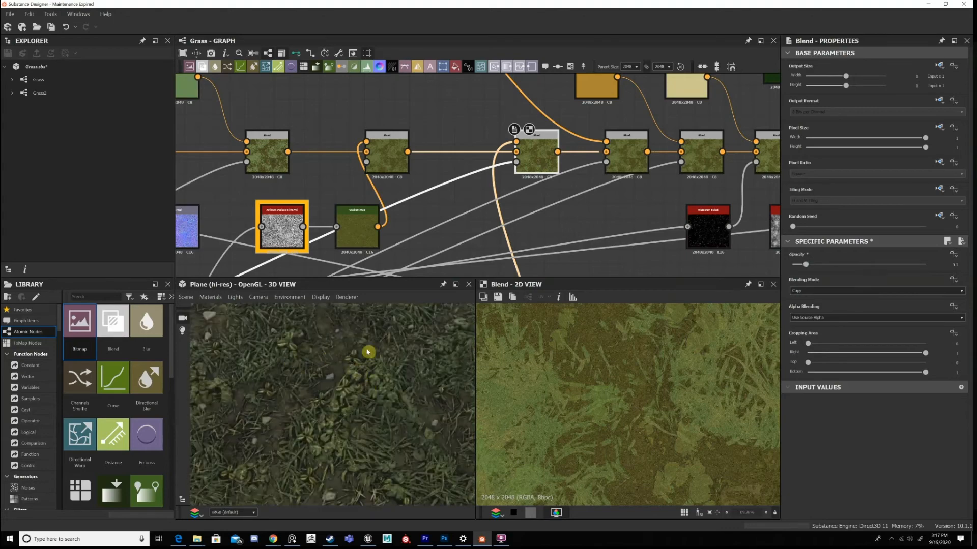
scroll(381, 369, "down", 2)
left_click_drag(373, 375, 397, 364)
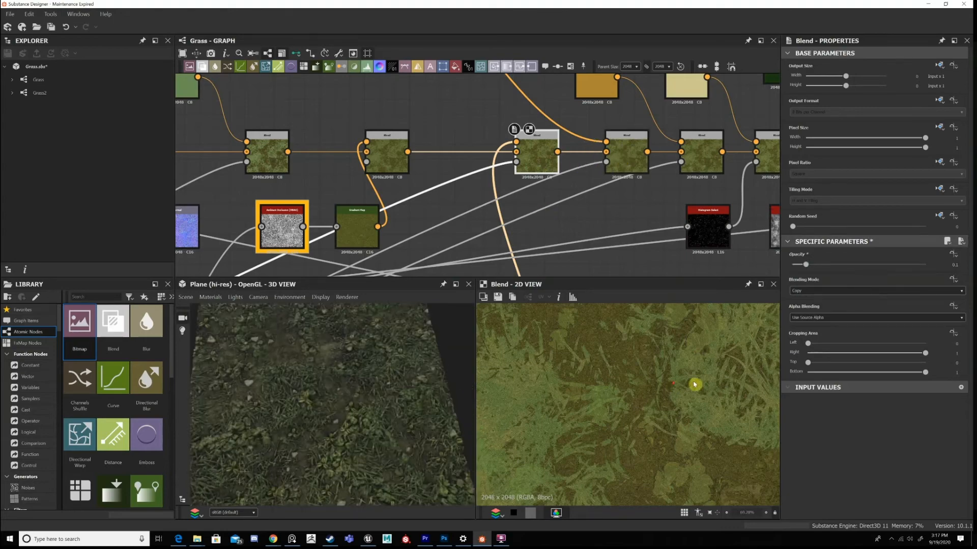
View the seventh colour Blend and trace its mask link down to the main height chain.
scroll(682, 384, "down", 3)
left_click(628, 149)
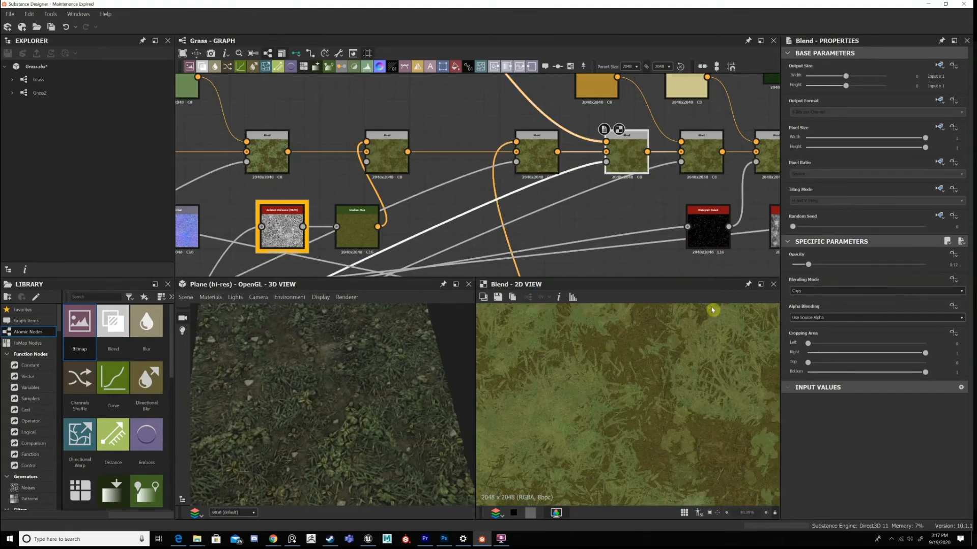
scroll(618, 133, "down", 4)
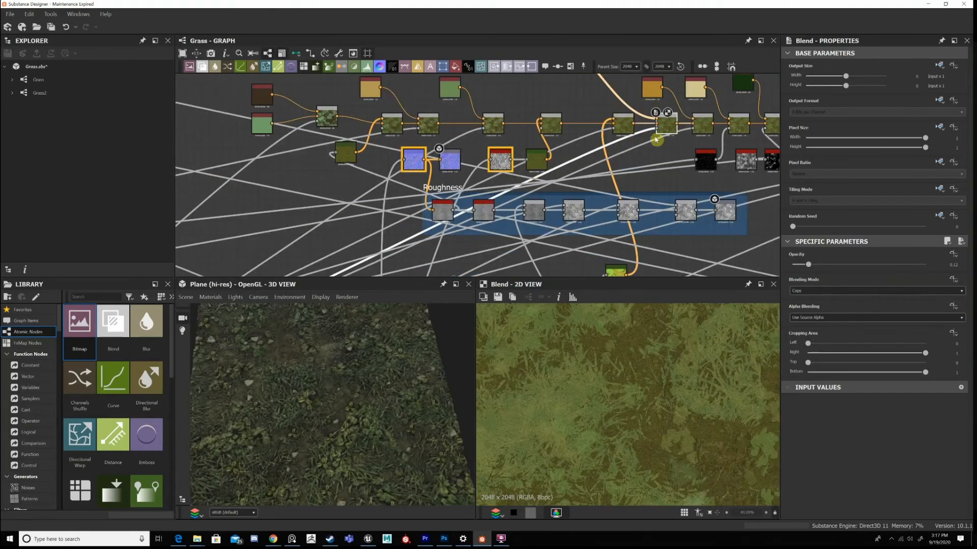
middle_click_drag(616, 137, 773, 70)
middle_click_drag(395, 272, 584, 190)
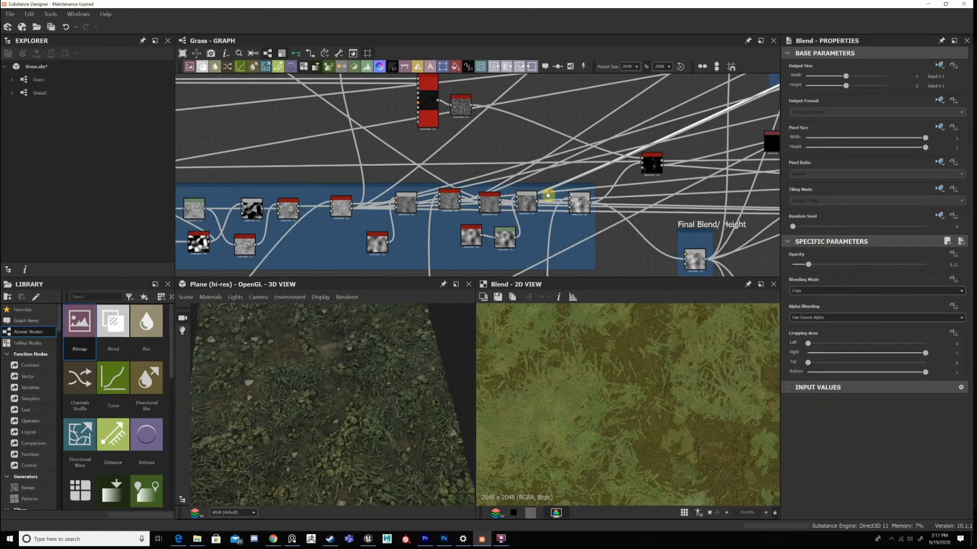
scroll(547, 195, "up", 2)
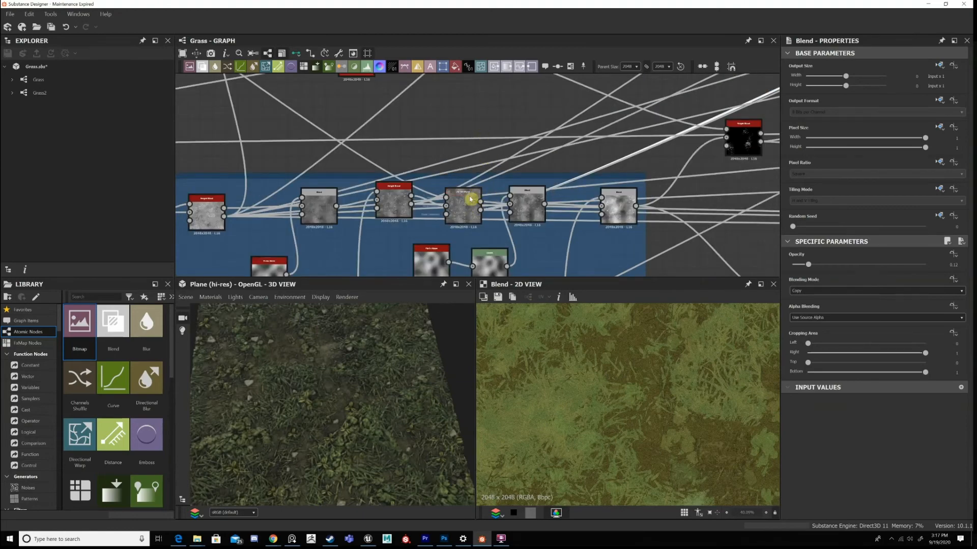
scroll(471, 200, "up", 2)
scroll(664, 126, "down", 3)
Return to the seventh Blend and view the Gradient Map feeding its foreground input.
middle_click_drag(757, 130, 559, 200)
middle_click_drag(719, 155, 540, 261)
middle_click_drag(707, 108, 591, 191)
scroll(590, 190, "up", 2)
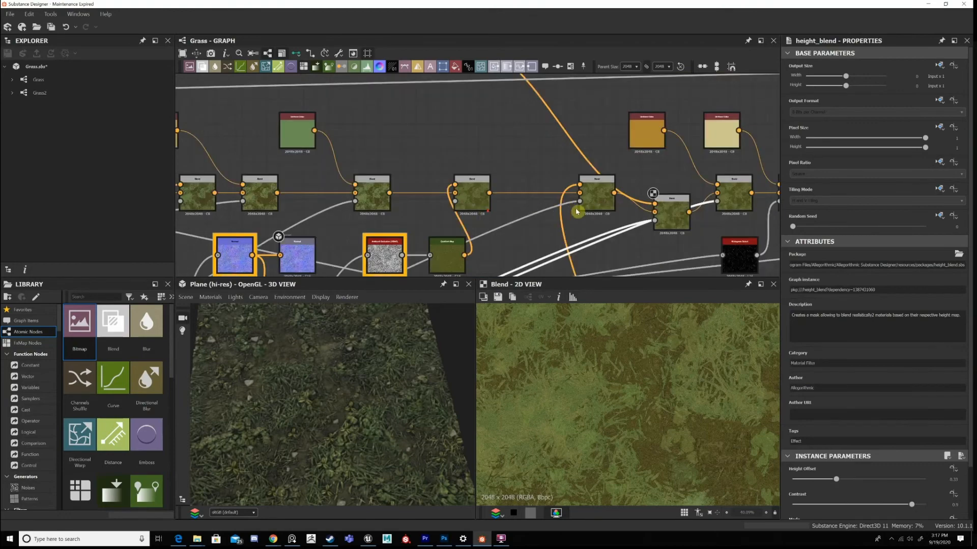
scroll(585, 206, "up", 2)
scroll(451, 100, "down", 3)
double_click(448, 98)
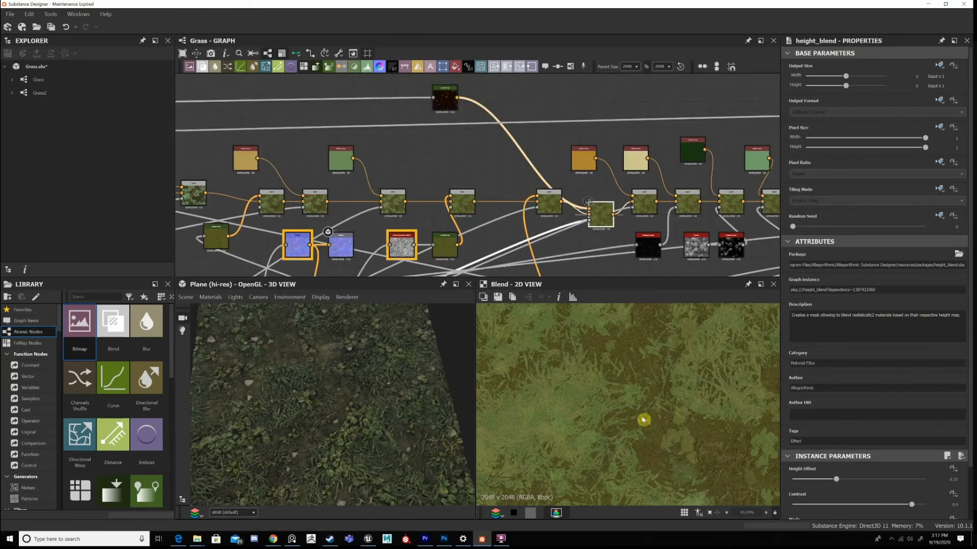
Trace that Gradient Map back to the Flood Fill nodes after the three-leaf plant sampler.
scroll(641, 165, "down", 4)
middle_click_drag(325, 159, 672, 157)
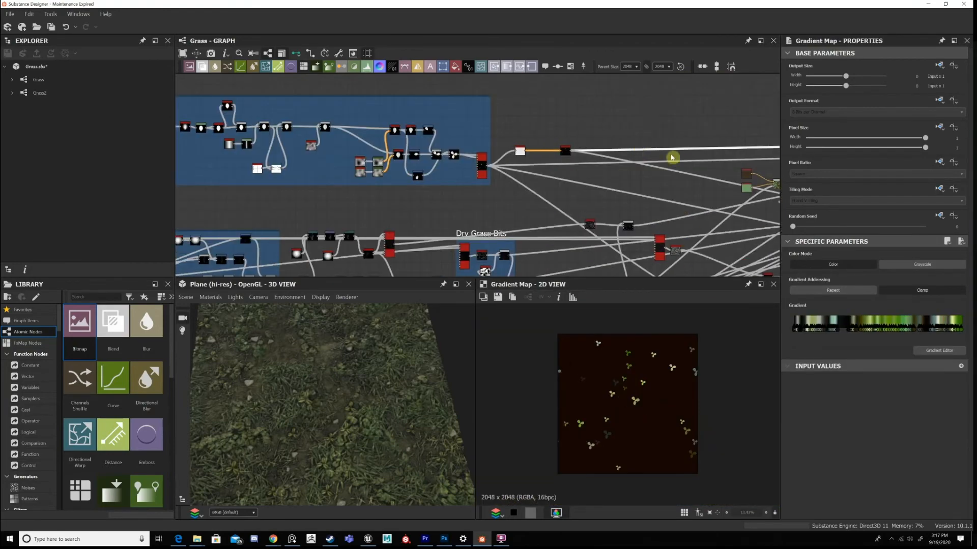
scroll(436, 162, "up", 4)
middle_click_drag(435, 161, 519, 143)
middle_click_drag(677, 200, 663, 181)
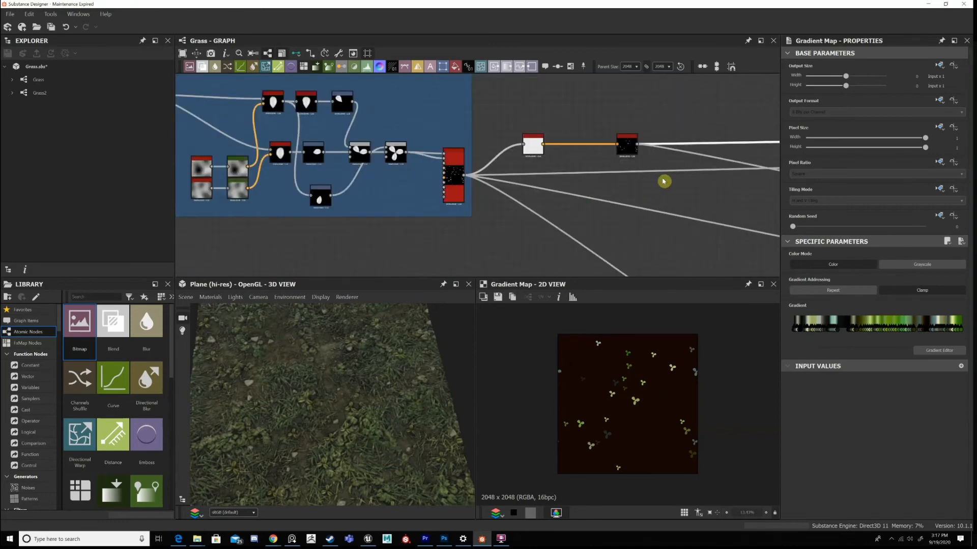
scroll(533, 135, "up", 1)
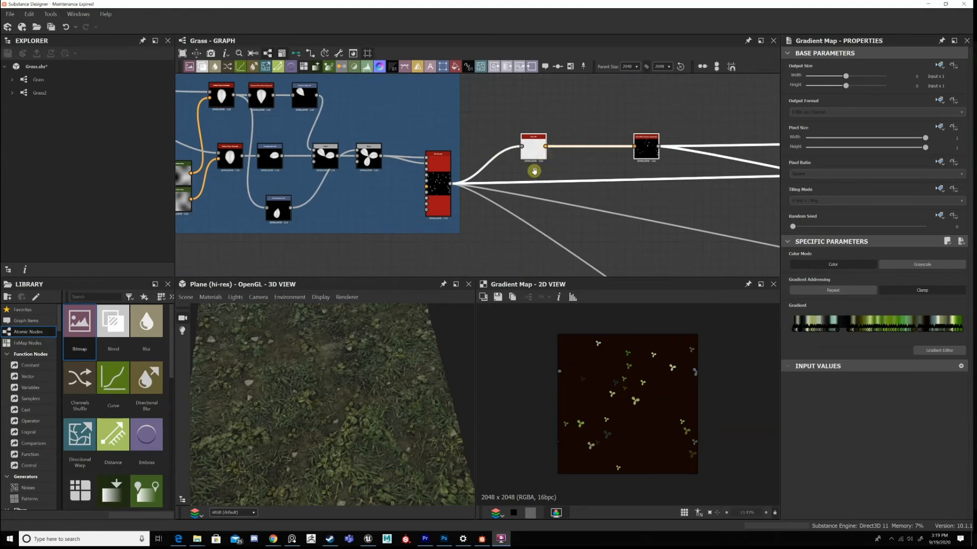
middle_click_drag(532, 168, 506, 188)
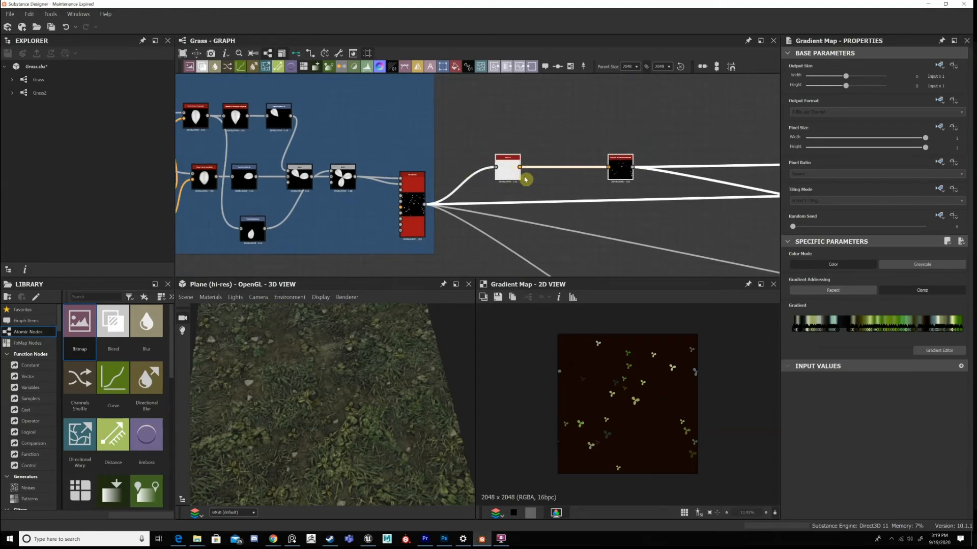
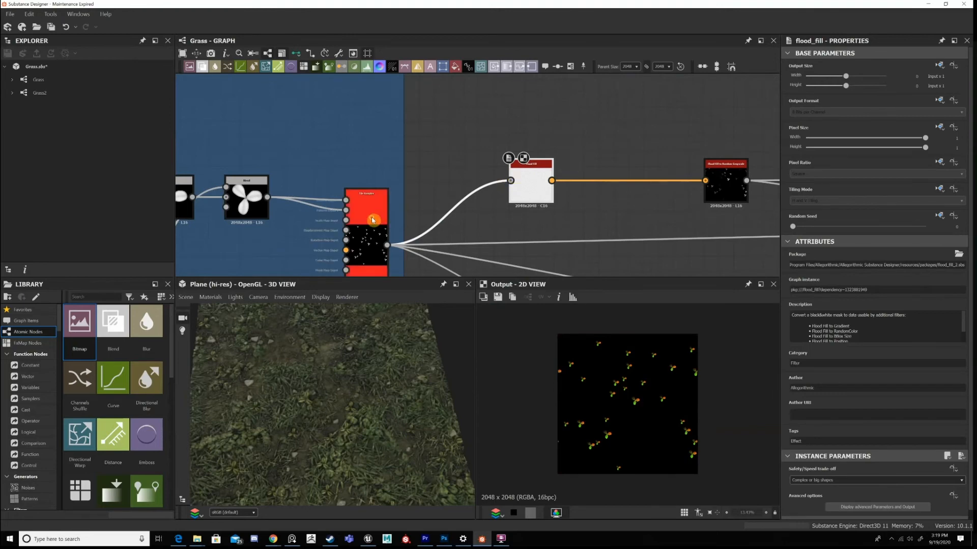
Inspect the Flood Fill node fed by the three-leaf plant Tile Sampler and examine its per-leaf output.
left_click(532, 184)
scroll(625, 203, "down", 6)
middle_click_drag(636, 168, 724, 186)
scroll(495, 151, "up", 4)
middle_click_drag(495, 151, 546, 148)
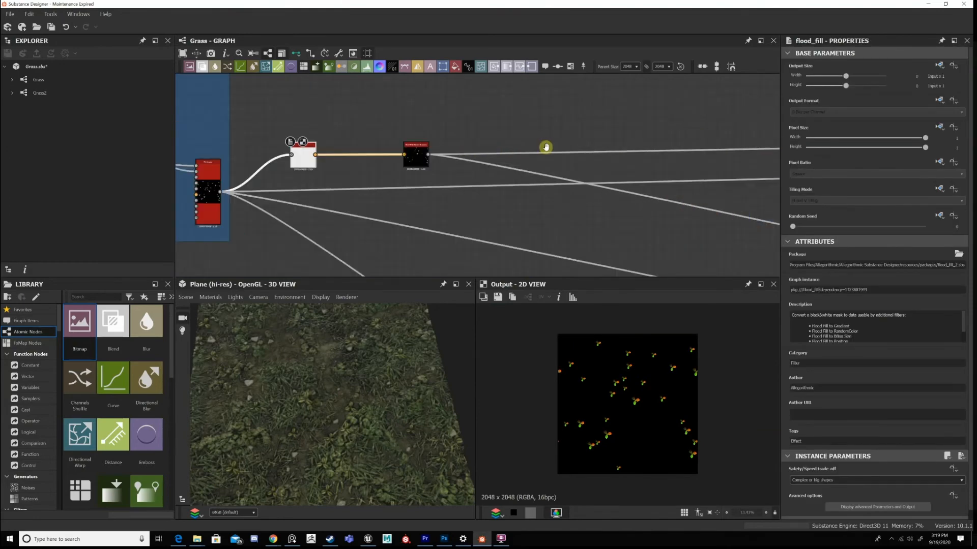
middle_click_drag(374, 185, 525, 186)
scroll(437, 148, "up", 2)
middle_click_drag(437, 148, 527, 160)
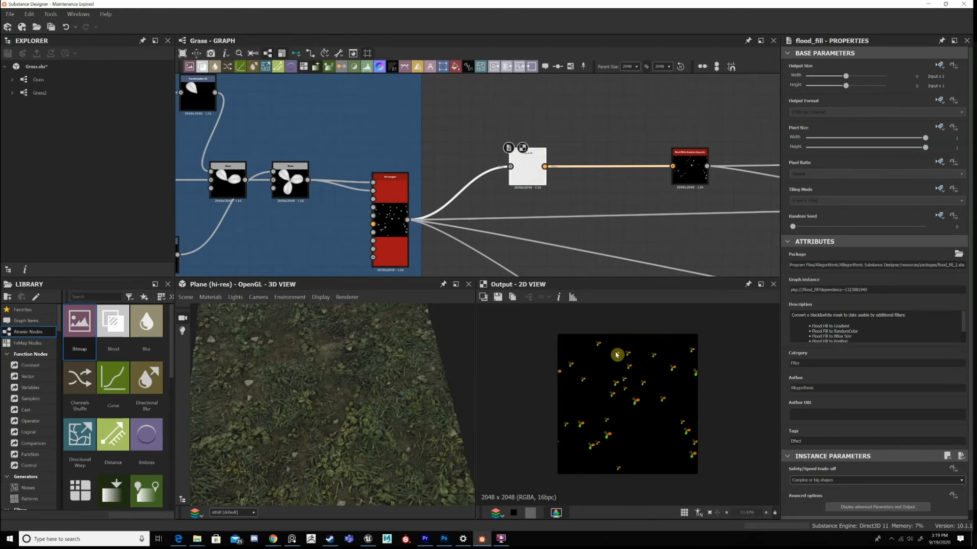
scroll(616, 355, "up", 4)
scroll(673, 394, "down", 3)
scroll(671, 391, "up", 2)
scroll(671, 390, "down", 2)
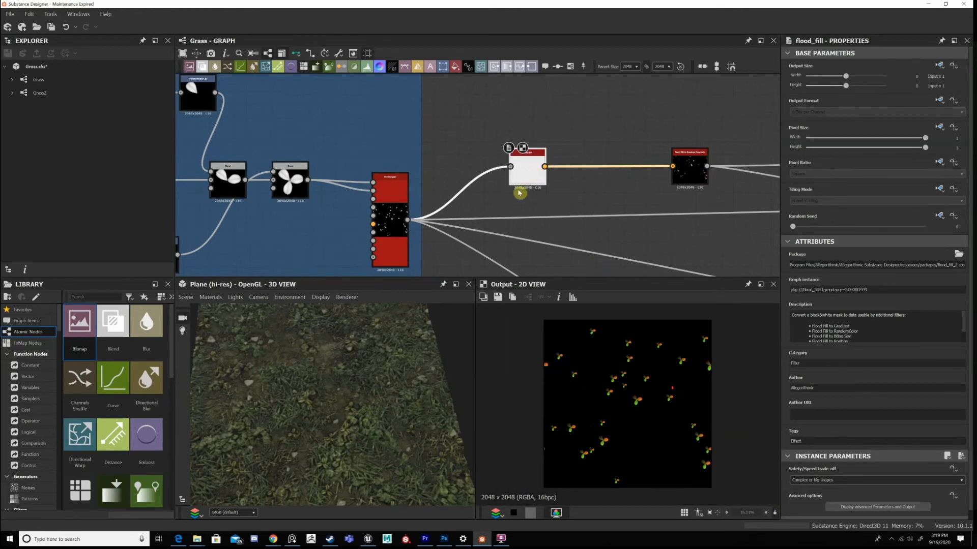
scroll(409, 228, "up", 2)
View the Flood Fill to Random Grayscale output that follows the plant Flood Fill.
middle_click_drag(753, 159, 527, 156)
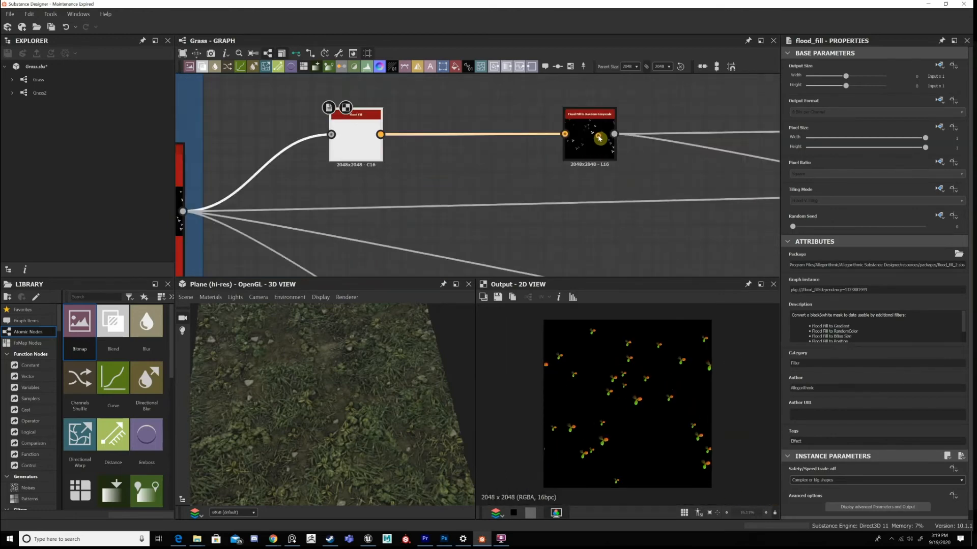
double_click(576, 149)
scroll(669, 163, "down", 4)
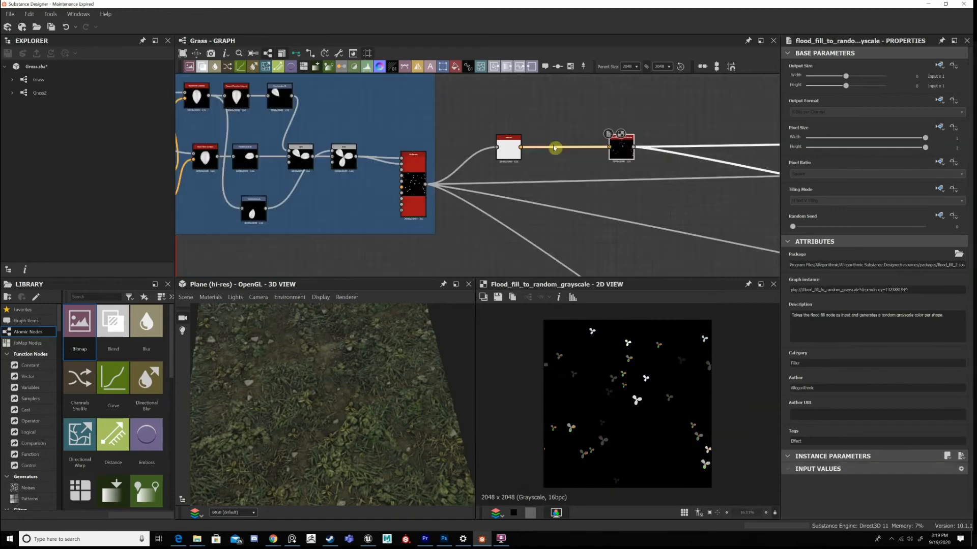
Follow the random grayscale link to the Gradient Map and view the coloured three-leaf plants.
middle_click_drag(556, 148, 356, 150)
middle_click_drag(696, 160, 359, 169)
middle_click_drag(667, 143, 442, 131)
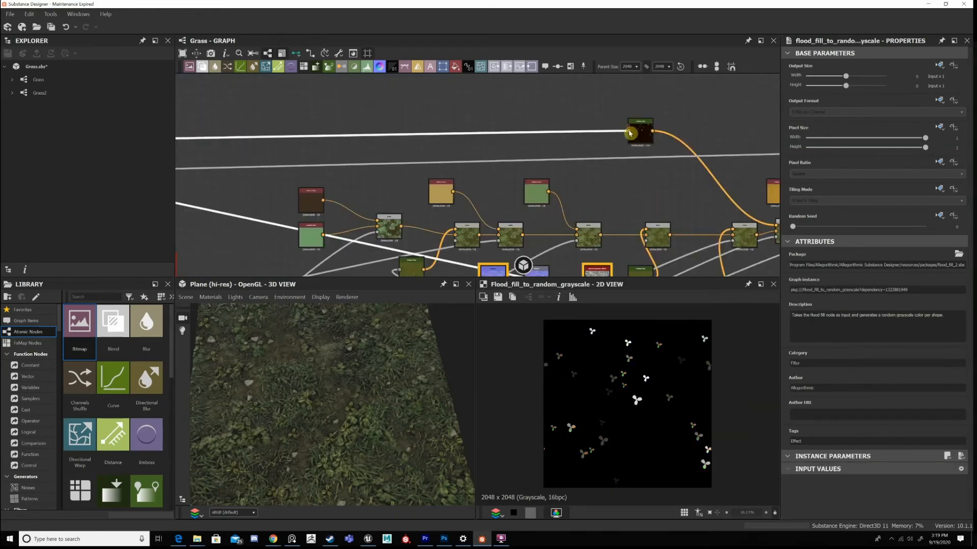
scroll(669, 144, "up", 4)
double_click(608, 121)
scroll(628, 403, "up", 1)
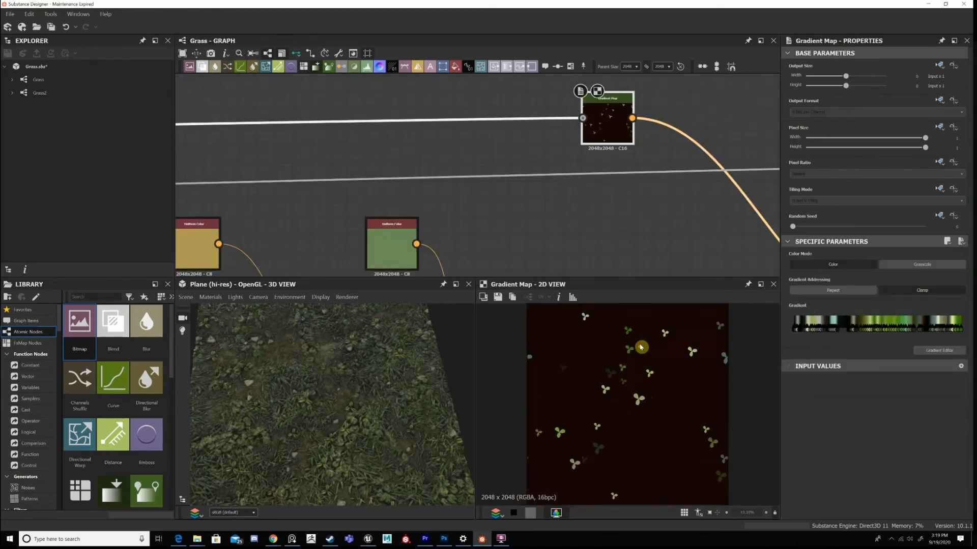
Follow the Gradient Map's output to the seventh colour Blend and examine how its tint affects the leaves.
scroll(641, 347, "down", 3)
middle_click_drag(515, 130, 480, 109)
middle_click_drag(646, 255, 336, 112)
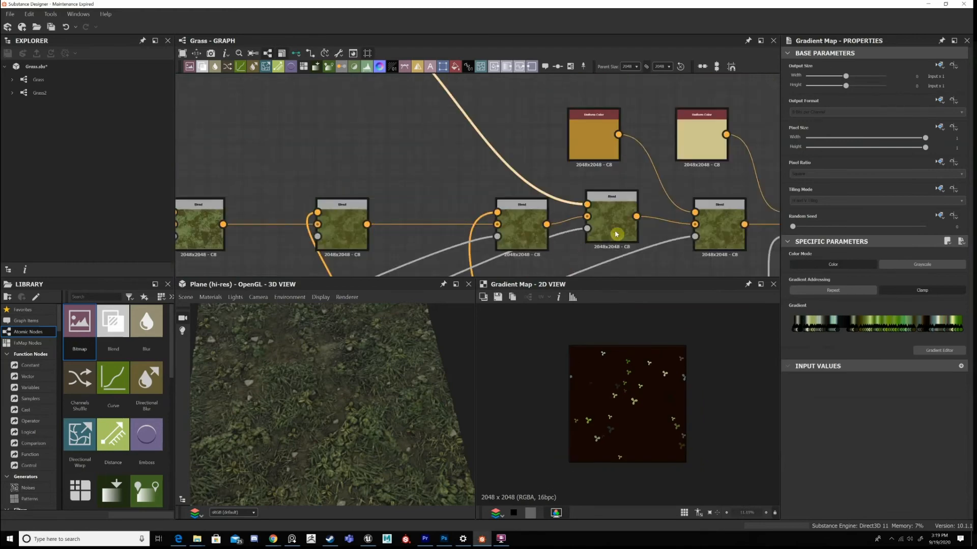
middle_click_drag(616, 234, 617, 254)
double_click(617, 254)
scroll(650, 373, "up", 3)
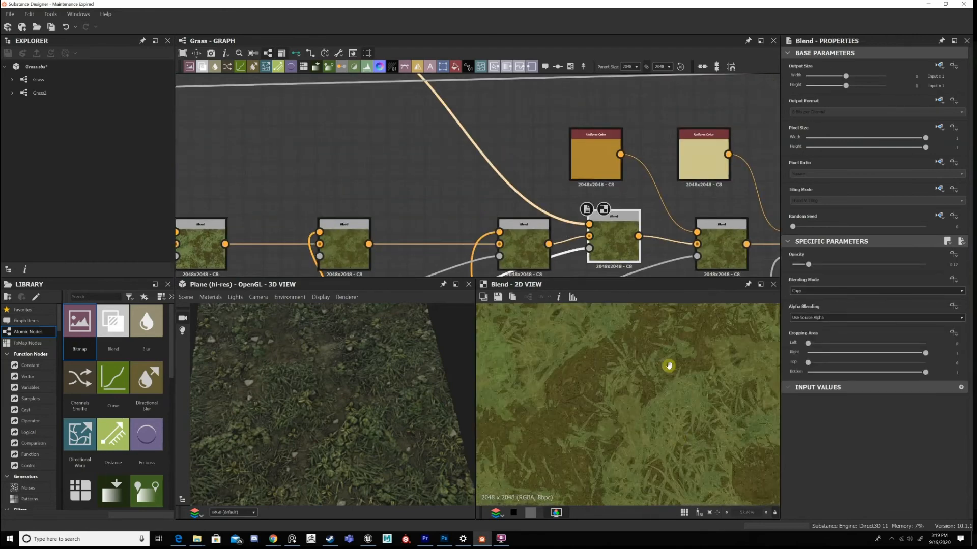
middle_click_drag(668, 366, 645, 353)
scroll(646, 352, "down", 1)
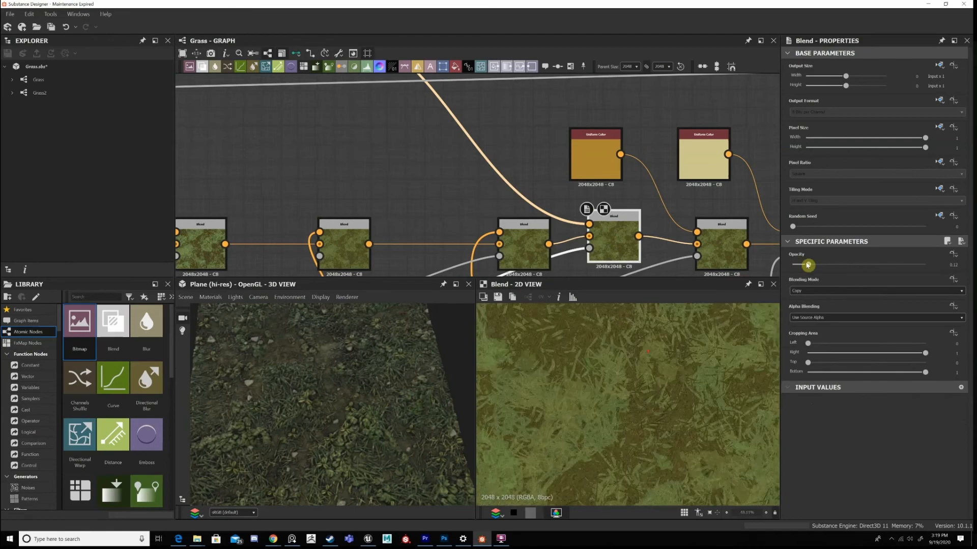
Try higher Opacity values such as 0.6 on the seventh Blend, compare the leaves on the 3D plane, and undo each change.
left_click(872, 265)
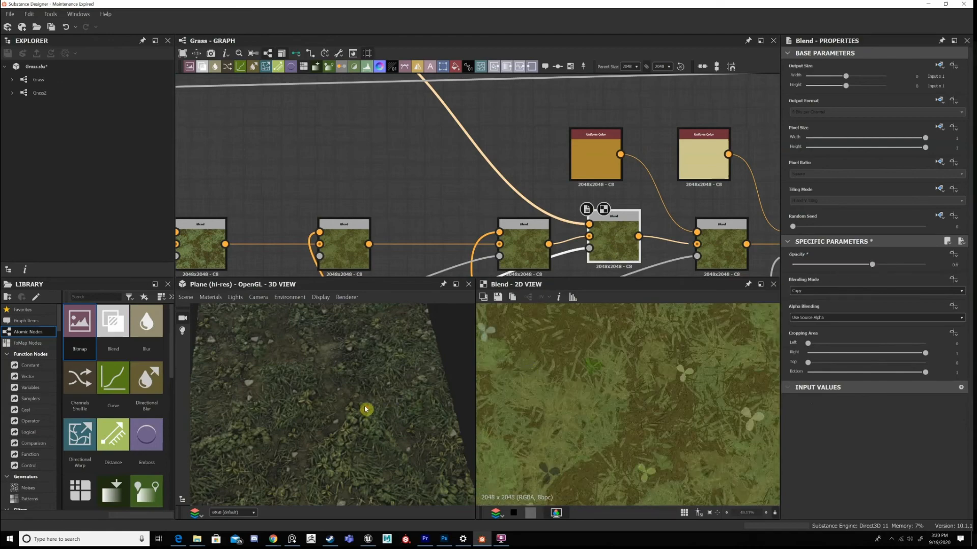
scroll(290, 399, "up", 3)
key("ctrl+z")
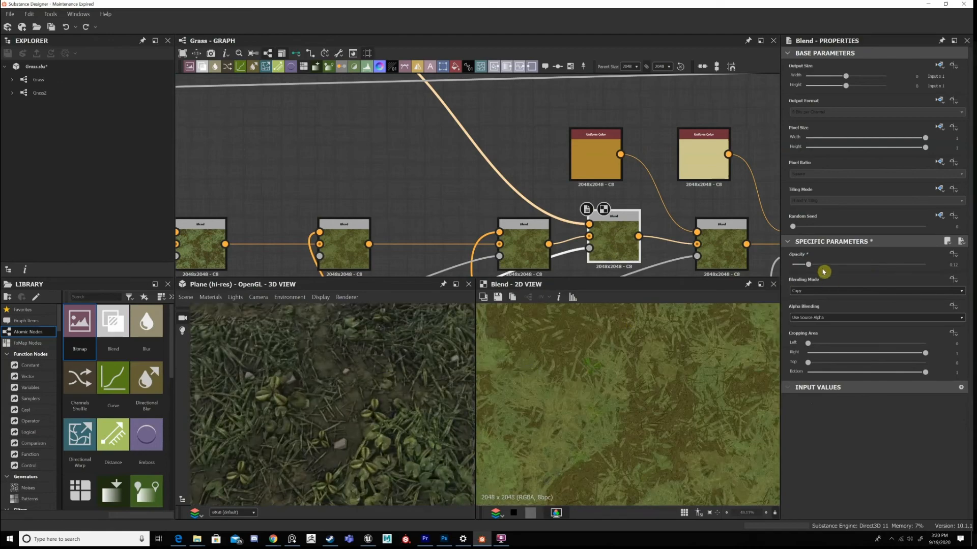
left_click(867, 265)
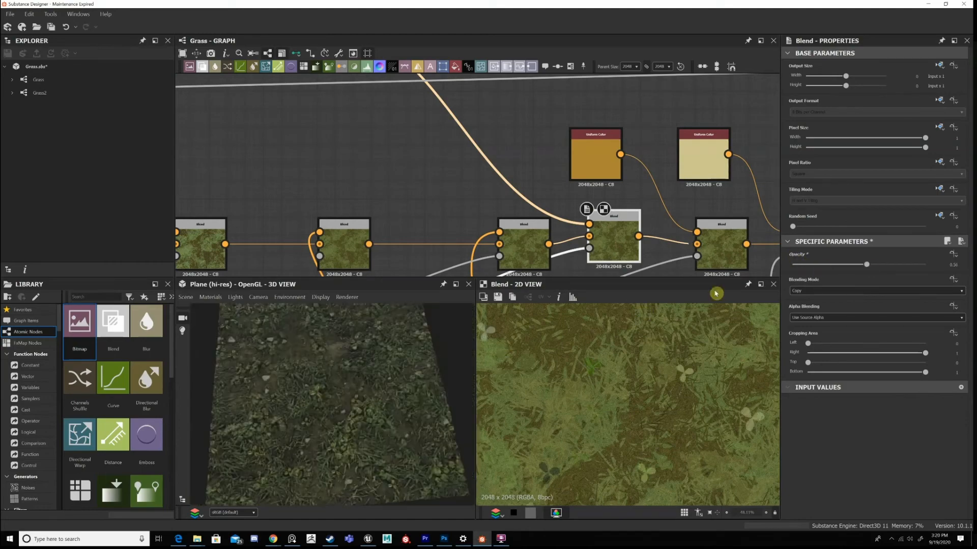
key("ctrl+z")
scroll(391, 390, "up", 3)
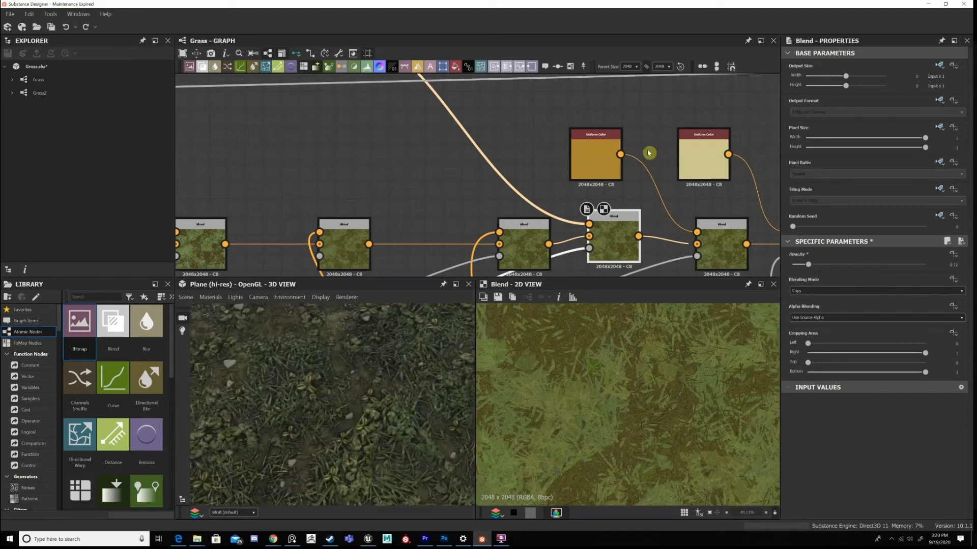
Align the seventh Blend node with the neighbouring Blends in the base colour chain.
middle_click_drag(664, 220, 626, 182)
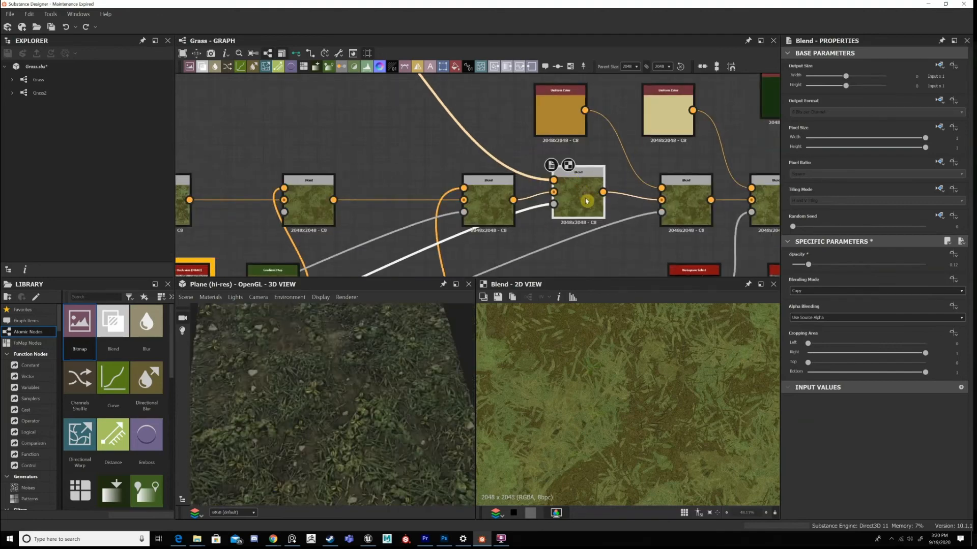
key("s")
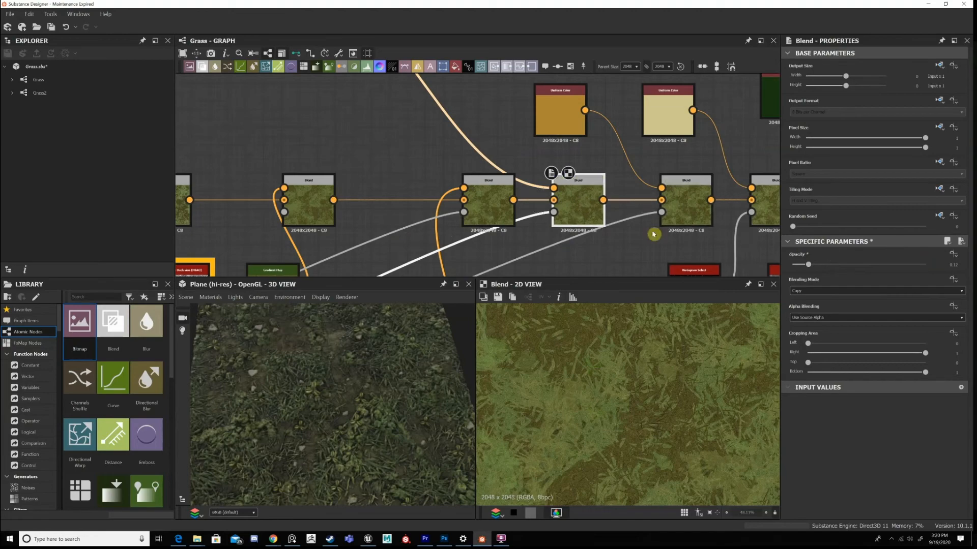
Trace the seventh Blend's mask link down to the Main Graph height chain and return to the base colour chain.
right_click_drag(598, 188, 760, 74, "alt")
middle_click_drag(539, 260, 791, 92)
middle_click_drag(346, 270, 560, 189)
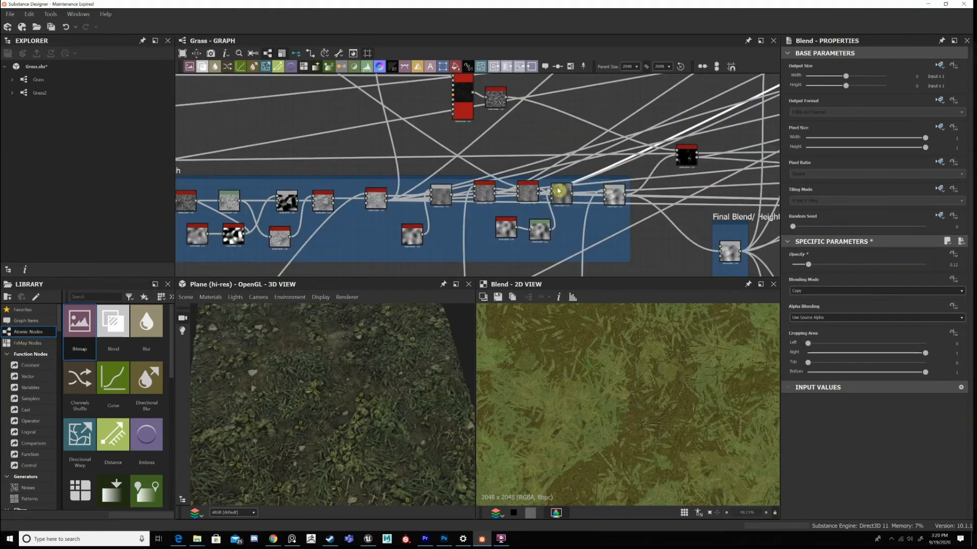
right_click_drag(560, 187, 641, 117, "alt")
double_click(510, 182)
middle_click_drag(582, 171, 536, 192)
middle_click_drag(747, 94, 511, 182)
right_click_drag(511, 182, 442, 160, "alt")
View the eighth colour Blend fed by the orange Uniform Color and examine its leaf tint in the 2D and 3D views.
double_click(448, 162)
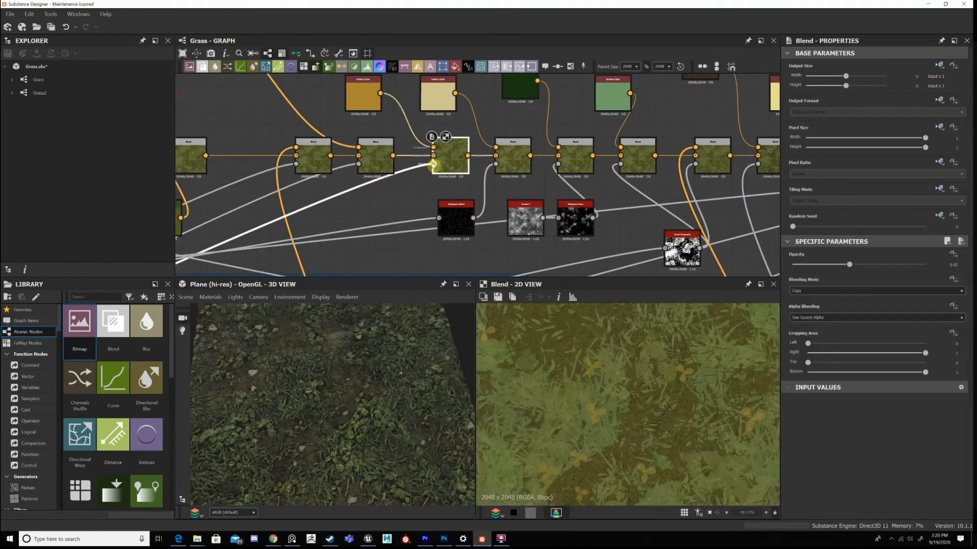
middle_click_drag(427, 117, 487, 119)
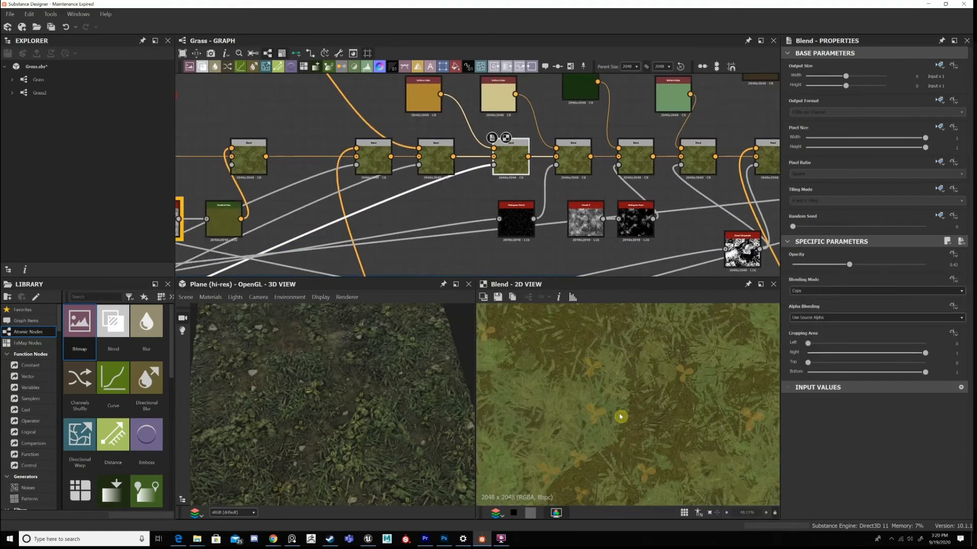
key("f")
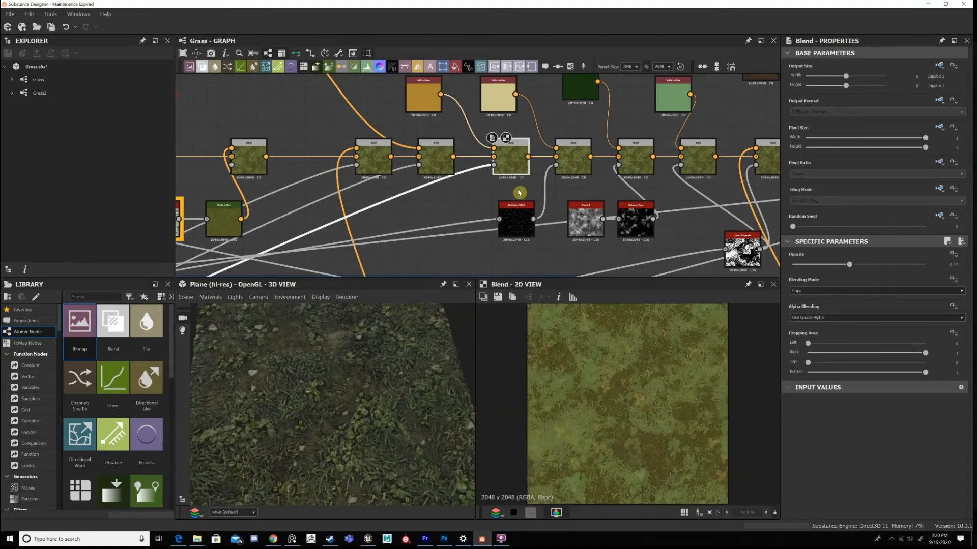
scroll(605, 387, "up", 6)
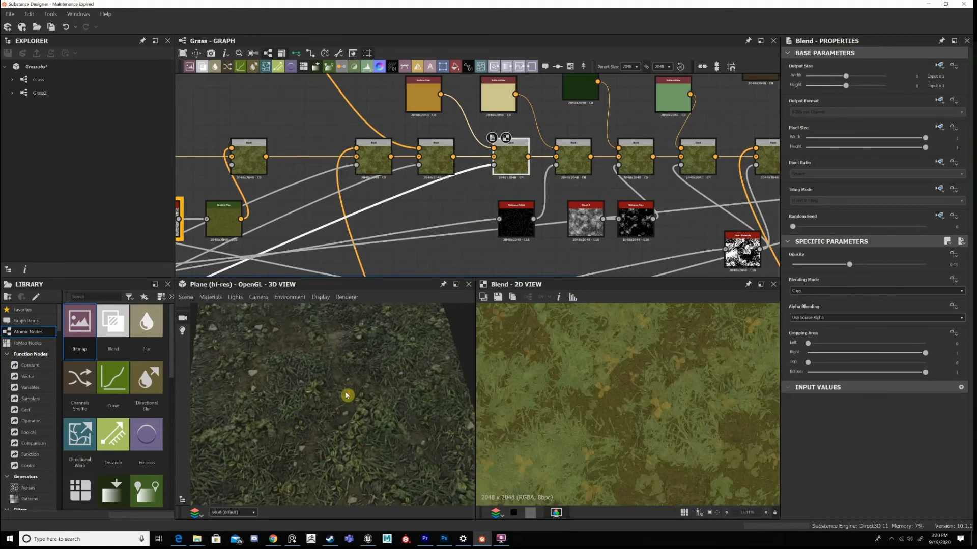
scroll(346, 395, "down", 2)
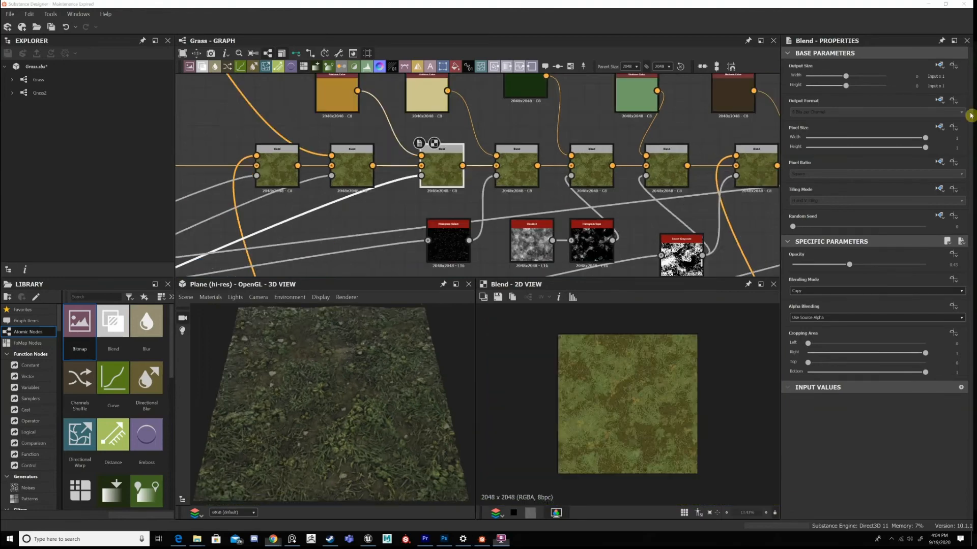
Examine the eighth Blend's connections, following its mask link toward the height chain and back to the Uniform Color inputs.
middle_click_drag(417, 175, 447, 168)
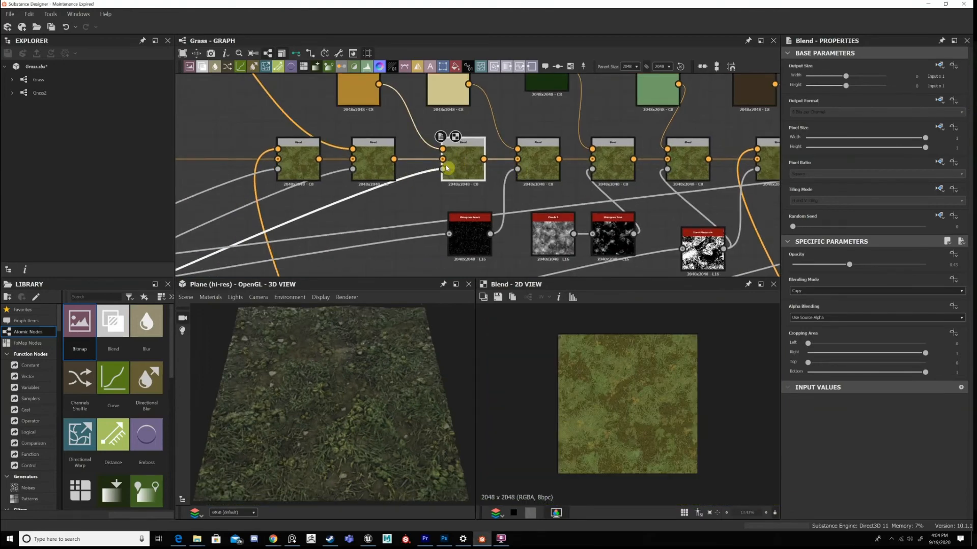
scroll(464, 149, "down", 3)
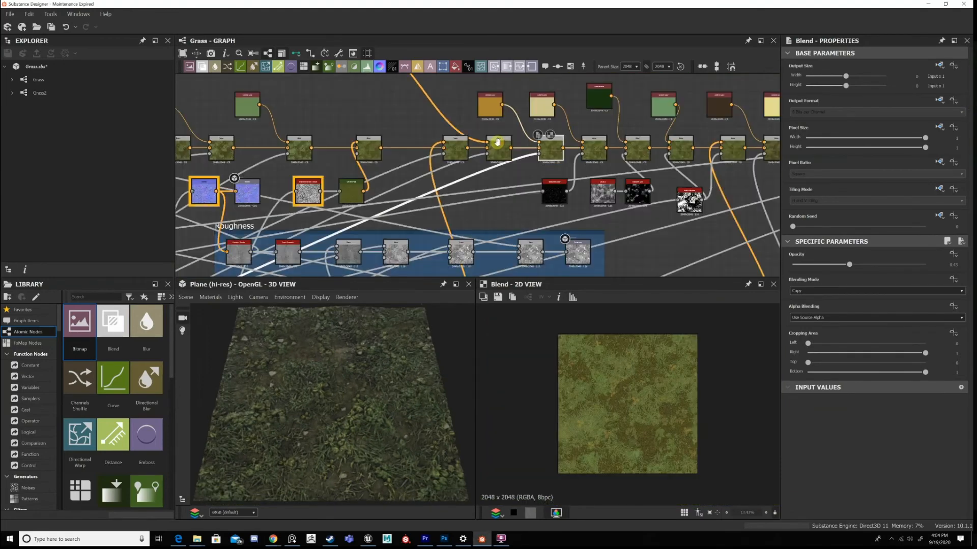
scroll(574, 190, "up", 3)
scroll(512, 132, "down", 5)
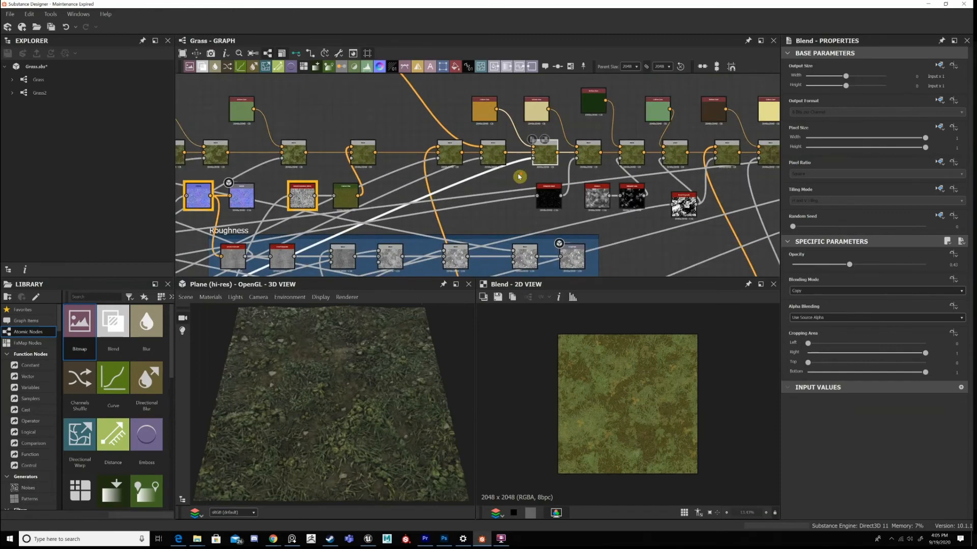
middle_click_drag(436, 210, 596, 117)
middle_click_drag(537, 137, 359, 192)
scroll(531, 105, "up", 3)
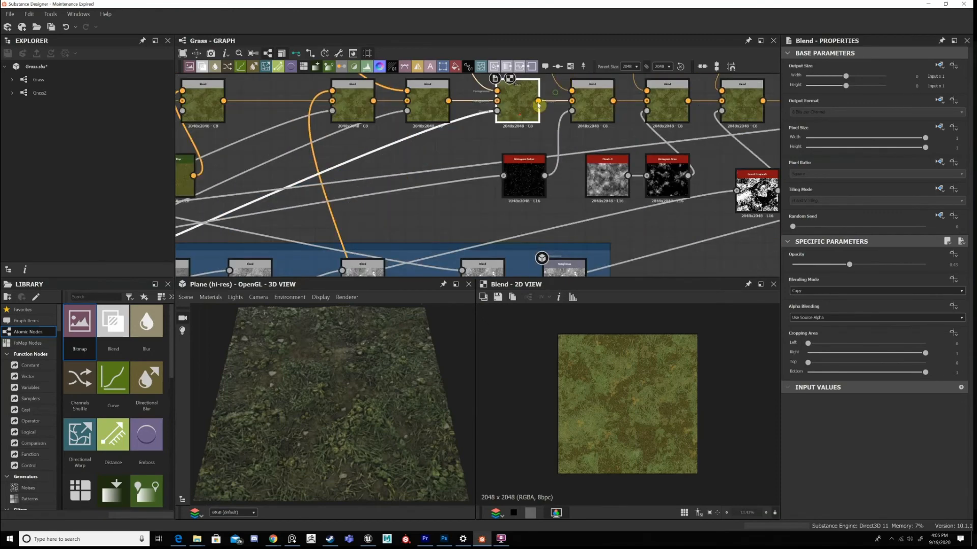
scroll(519, 188, "down", 2)
middle_click_drag(399, 93, 407, 136)
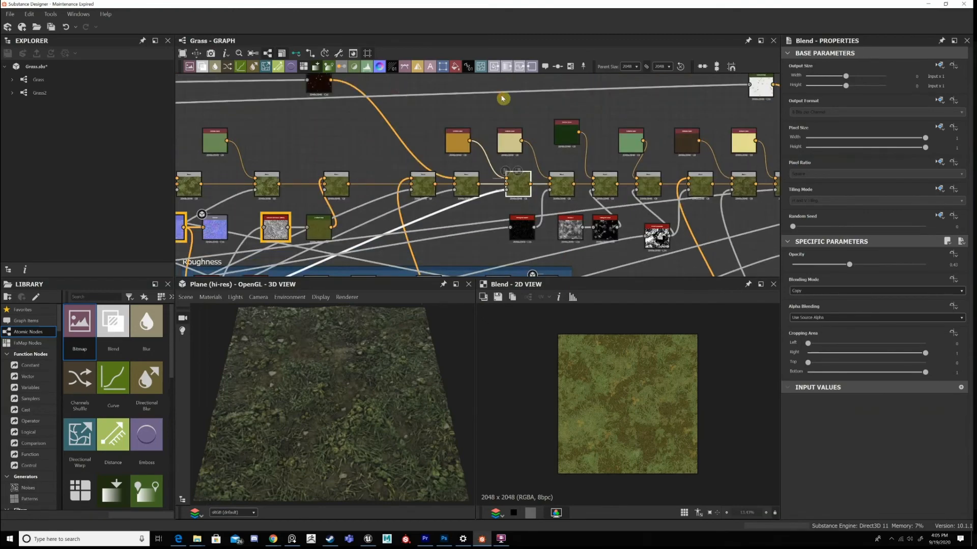
Compare the outputs of the seventh and eighth Blends to see what the orange Uniform Color adds.
scroll(501, 102, "up", 4)
double_click(389, 102)
scroll(408, 110, "down", 4)
middle_click_drag(477, 137, 545, 155)
double_click(506, 107)
scroll(506, 137, "up", 3)
scroll(492, 130, "down", 2)
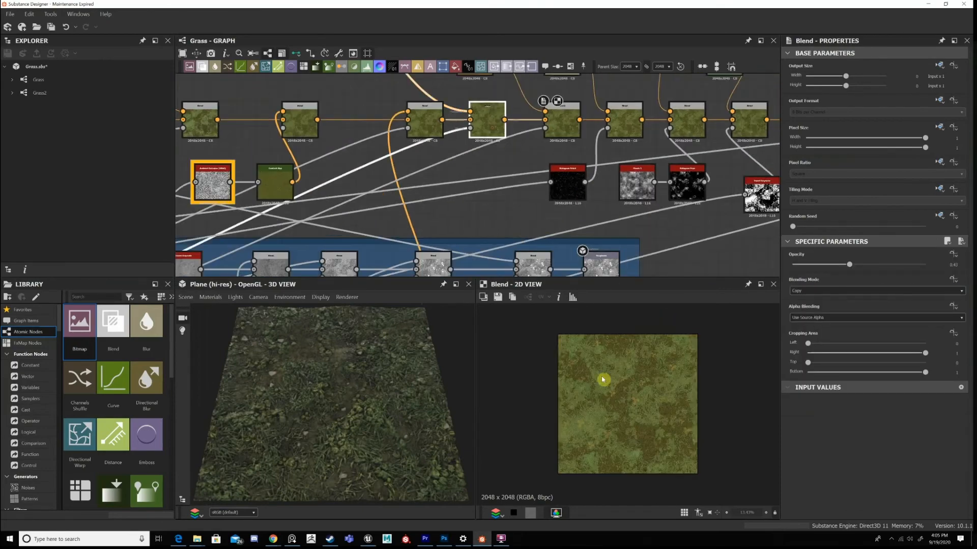
double_click(490, 107)
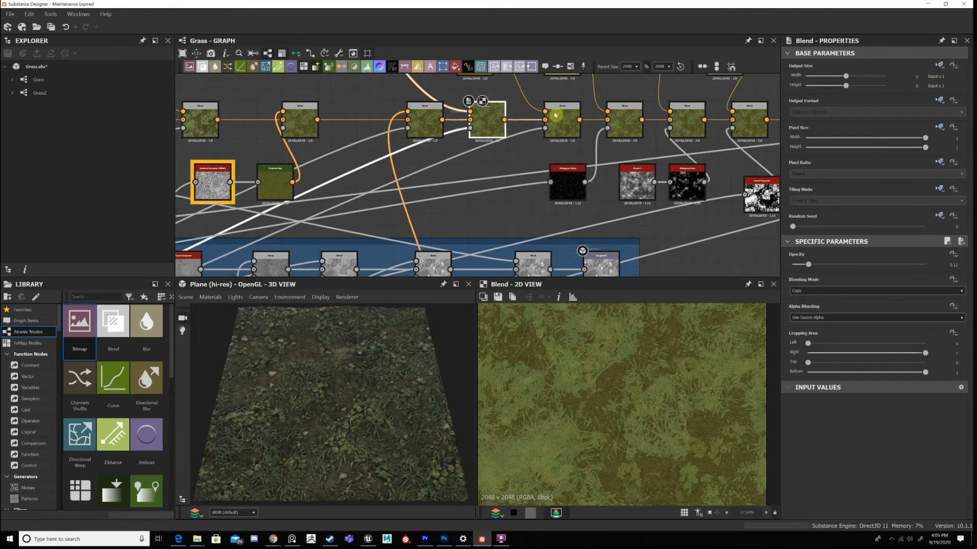
scroll(445, 217, "down", 4)
scroll(589, 178, "up", 1)
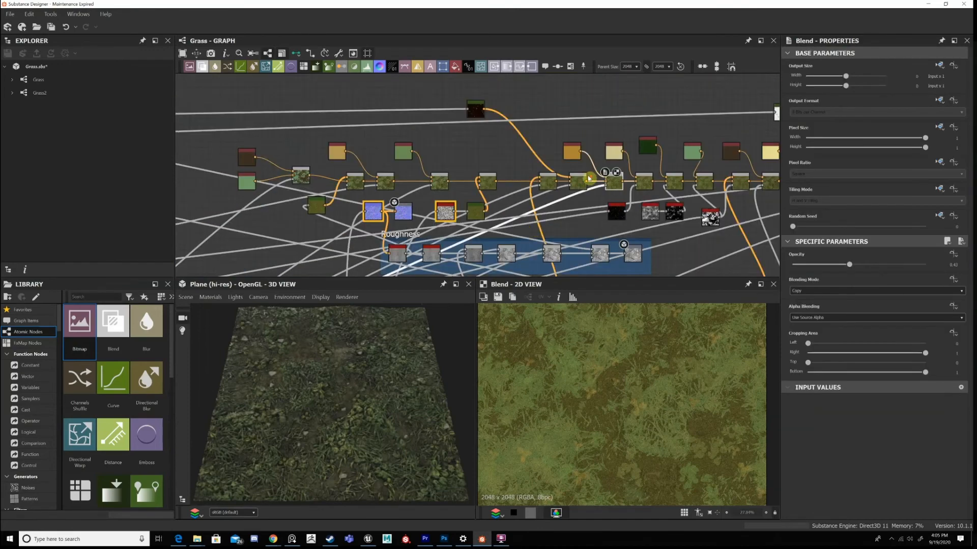
scroll(608, 191, "up", 5)
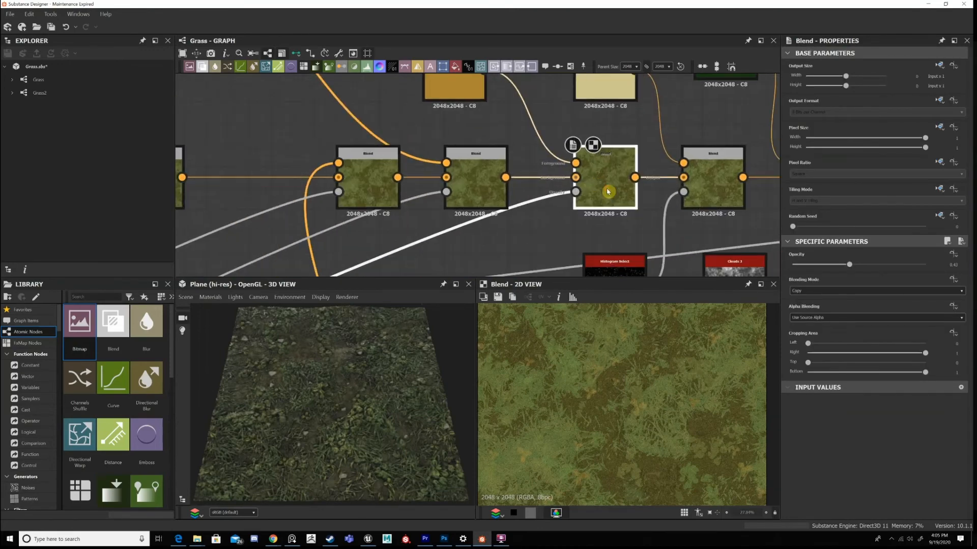
Examine the orange three-leaf plants up close in the eighth Blend's output.
scroll(583, 139, "down", 5)
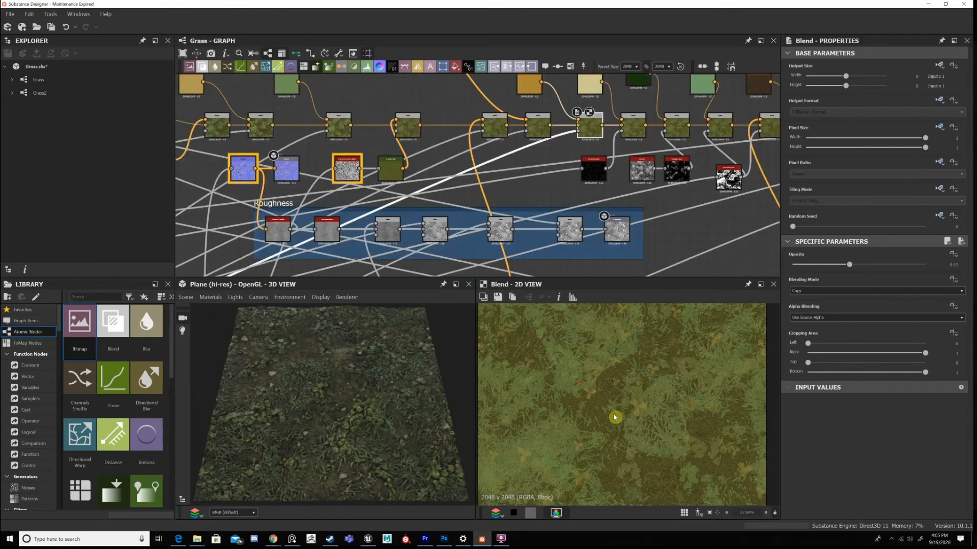
scroll(617, 415, "up", 4)
scroll(521, 188, "up", 2)
scroll(520, 188, "up", 5)
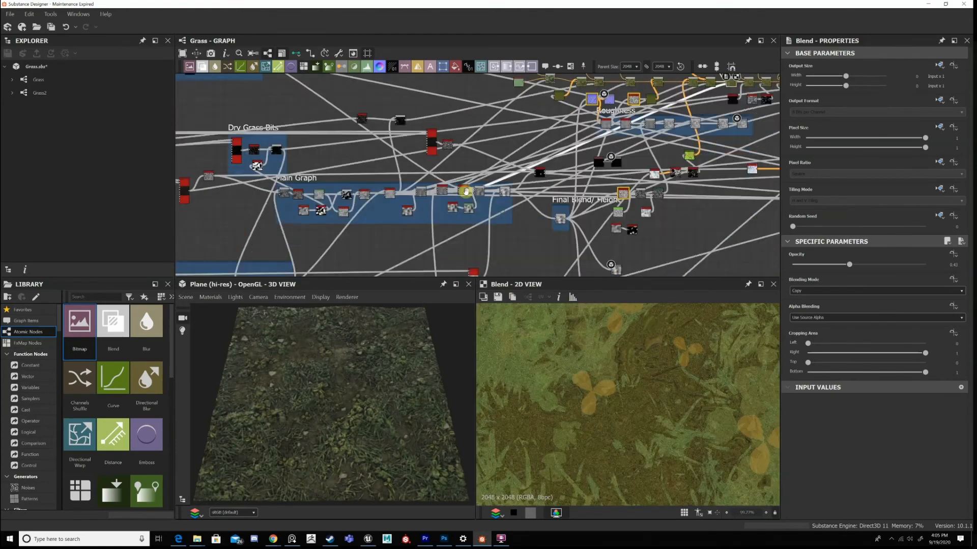
Locate the plant Flood Fill nodes and trace the eighth Blend's mask source to the Main Graph height blends.
middle_click_drag(432, 179, 572, 328)
middle_click_drag(297, 90, 375, 203)
scroll(375, 203, "up", 3)
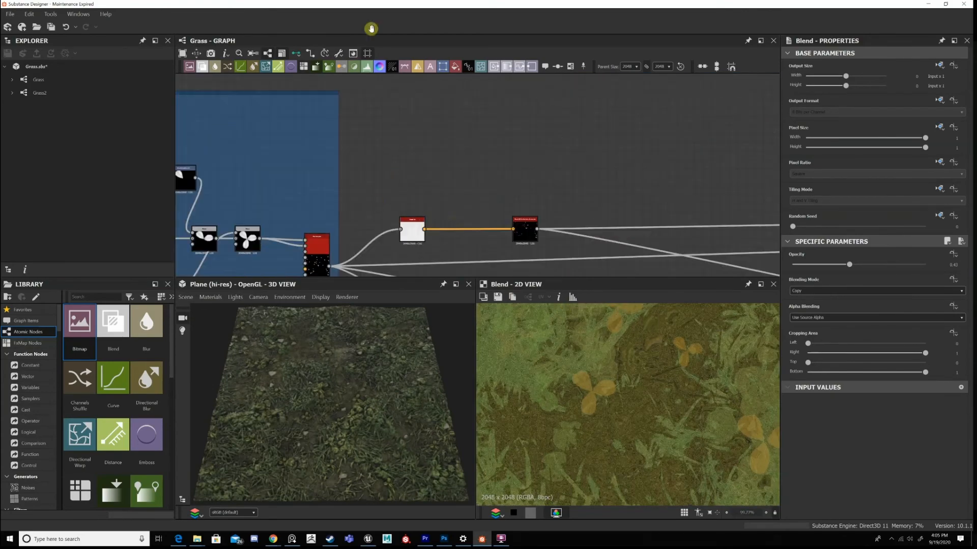
middle_click_drag(666, 253, 495, 115)
middle_click_drag(574, 178, 473, 155)
scroll(486, 198, "up", 3)
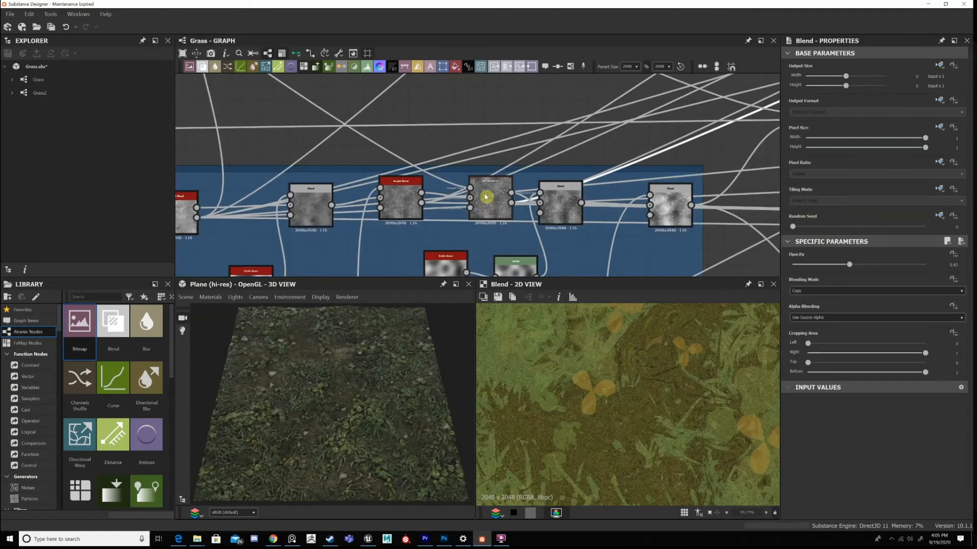
Follow the eighth Blend's mask link from the Main Graph height blends back to the orange Uniform Color section of the colour chain.
left_click_drag(485, 197, 487, 189)
scroll(487, 188, "up", 1)
scroll(604, 146, "down", 3)
mouse_move(666, 120)
middle_mouse_down()
mouse_move(465, 211)
mouse_move(345, 241)
middle_mouse_up()
mouse_move(737, 166)
middle_mouse_down()
mouse_move(523, 226)
mouse_move(366, 332)
middle_mouse_up()
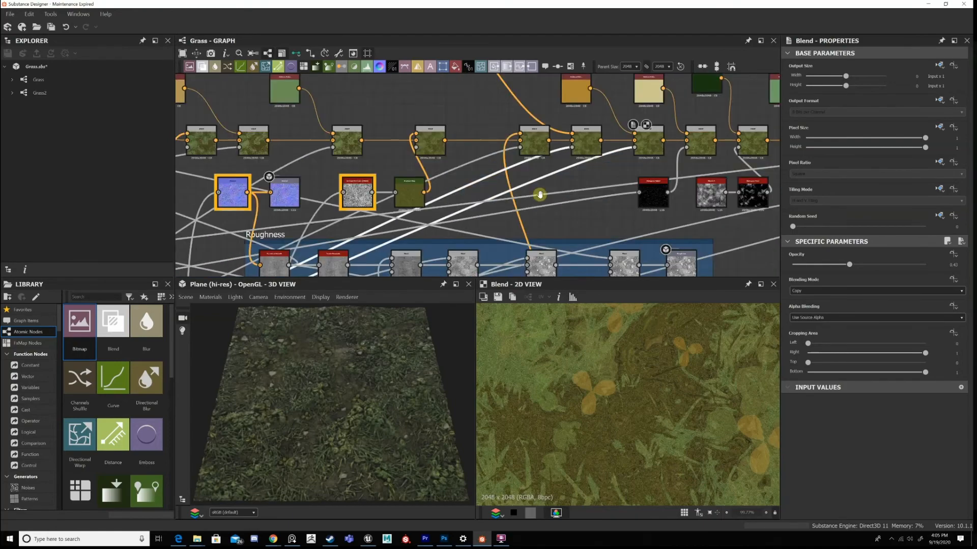
mouse_move(615, 162)
middle_mouse_down()
mouse_move(570, 193)
mouse_move(525, 199)
middle_mouse_up()
scroll(561, 188, "up", 2)
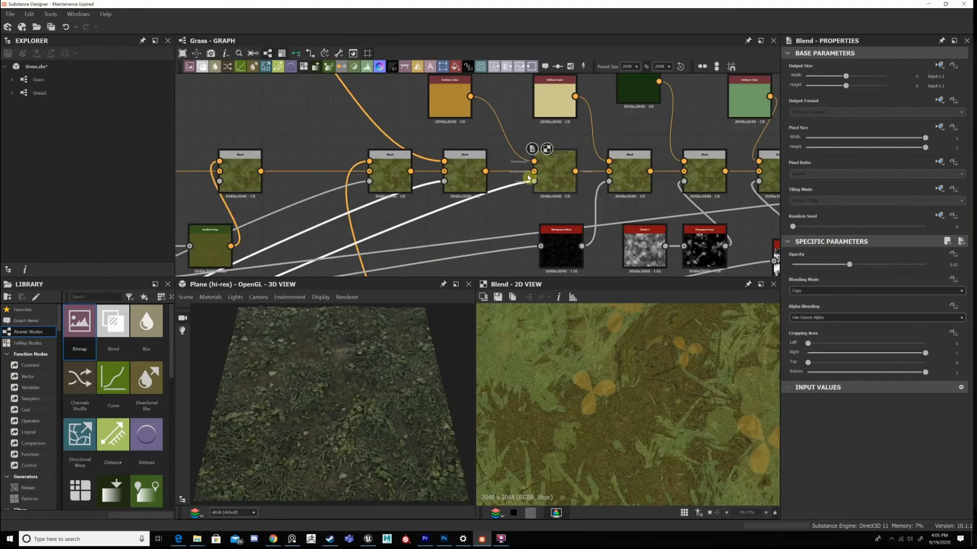
scroll(551, 169, "down", 2)
scroll(617, 323, "down", 2)
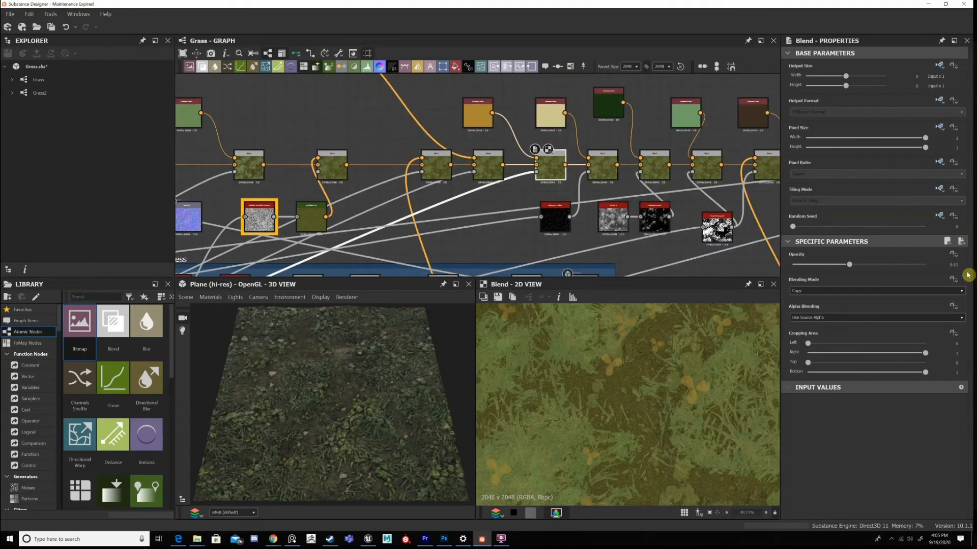
scroll(595, 153, "up", 3)
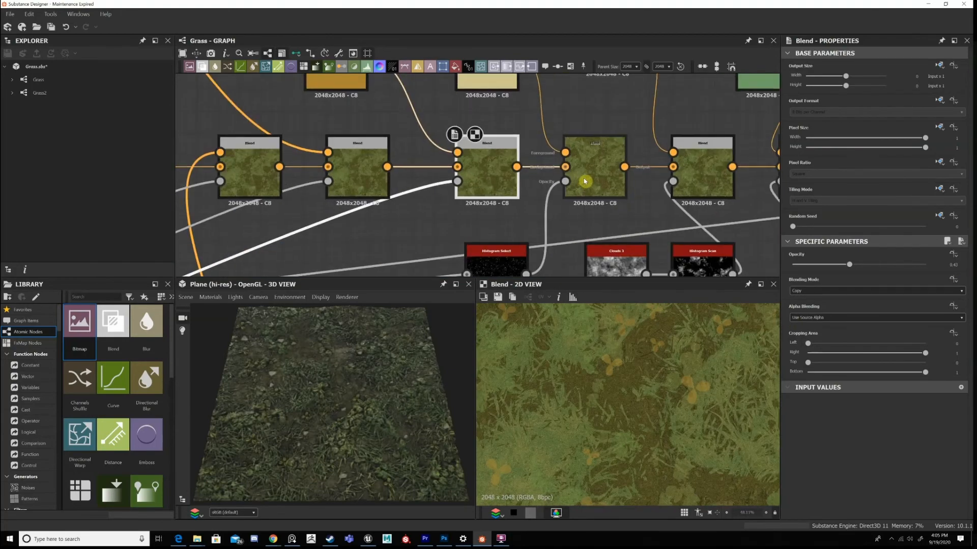
scroll(593, 176, "down", 2)
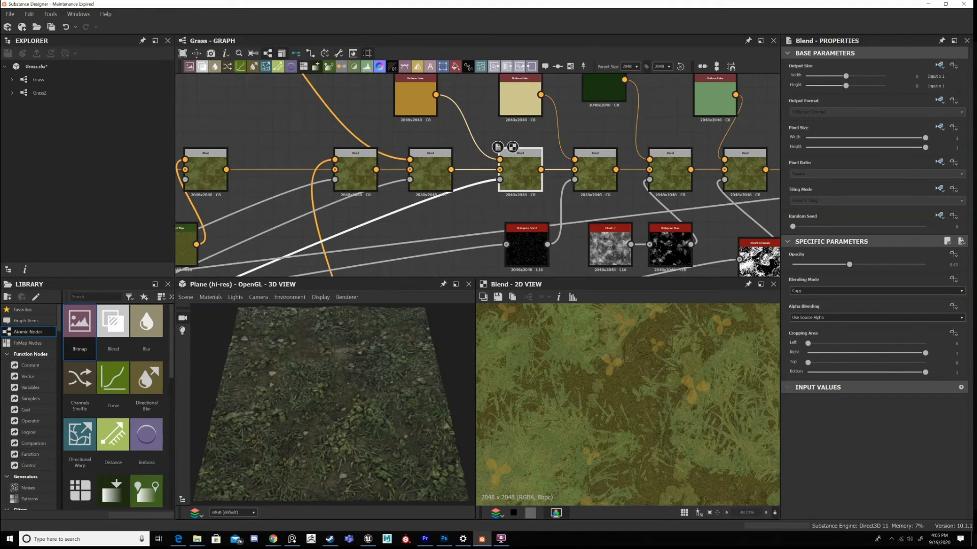
Display the ninth Blend's output and examine its tinted grass blades alongside the grass on the 3D plane.
double_click(594, 170)
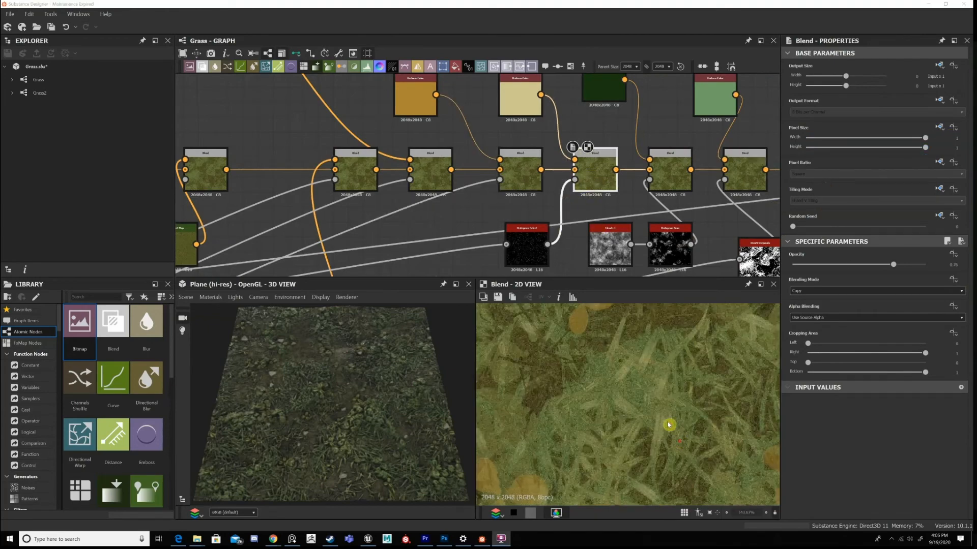
scroll(493, 420, "up", 1)
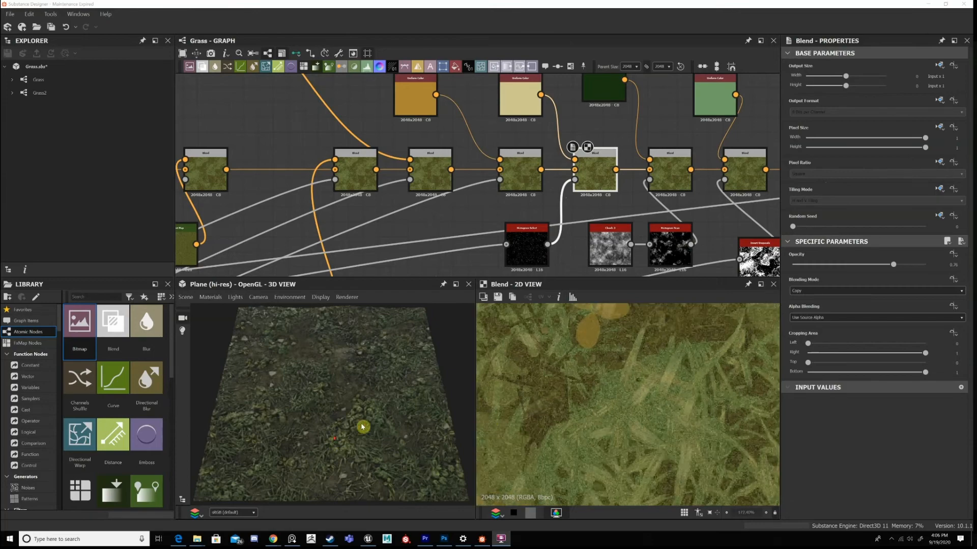
scroll(375, 408, "up", 3)
scroll(388, 411, "up", 1)
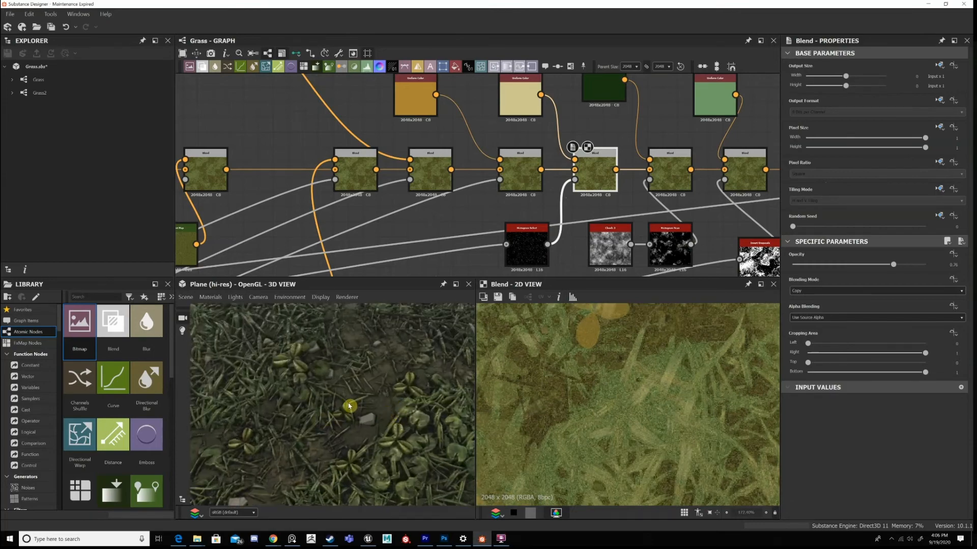
scroll(364, 424, "up", 1)
scroll(366, 405, "up", 1)
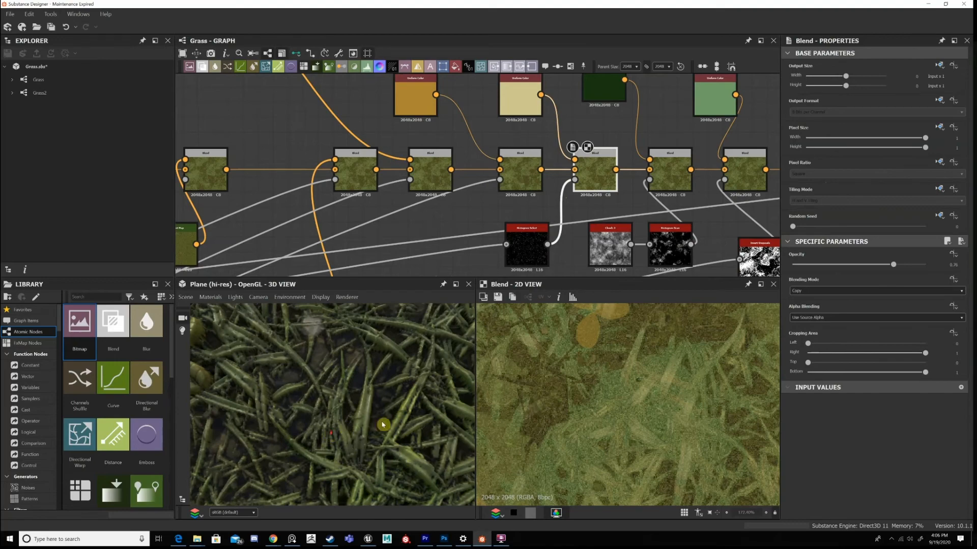
scroll(332, 419, "down", 3)
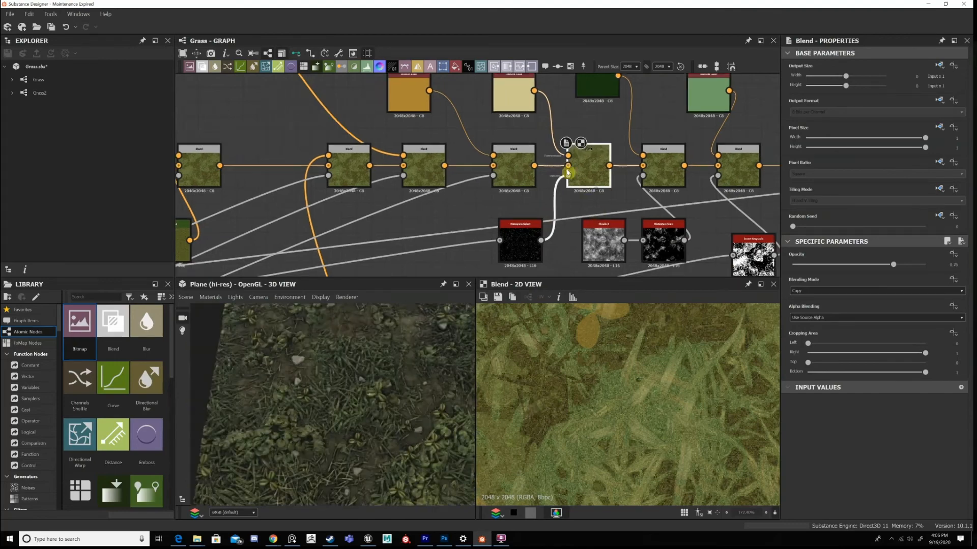
Compare the colour variation of the 3D plane's grass blades with the pale blades in the ninth Blend's output.
middle_click_drag(542, 173, 513, 153)
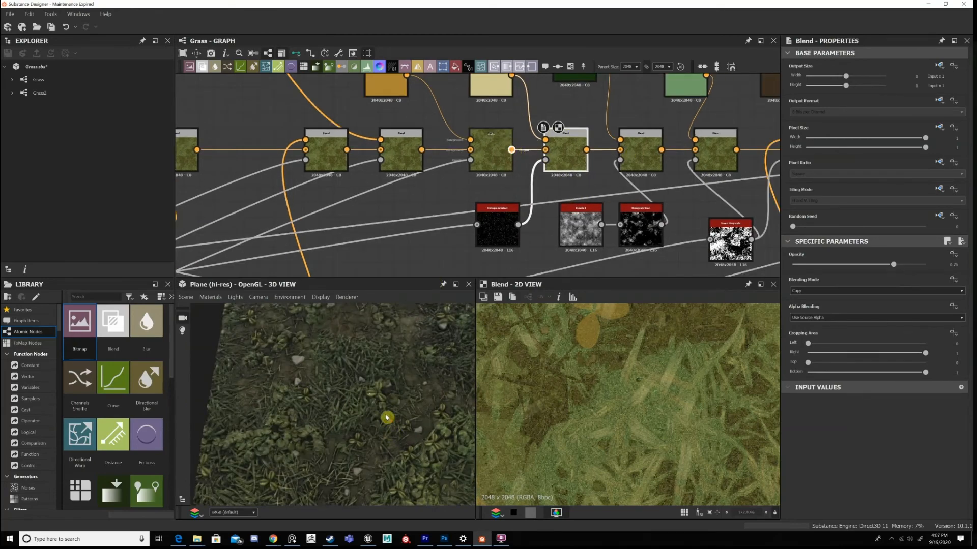
scroll(360, 413, "up", 4)
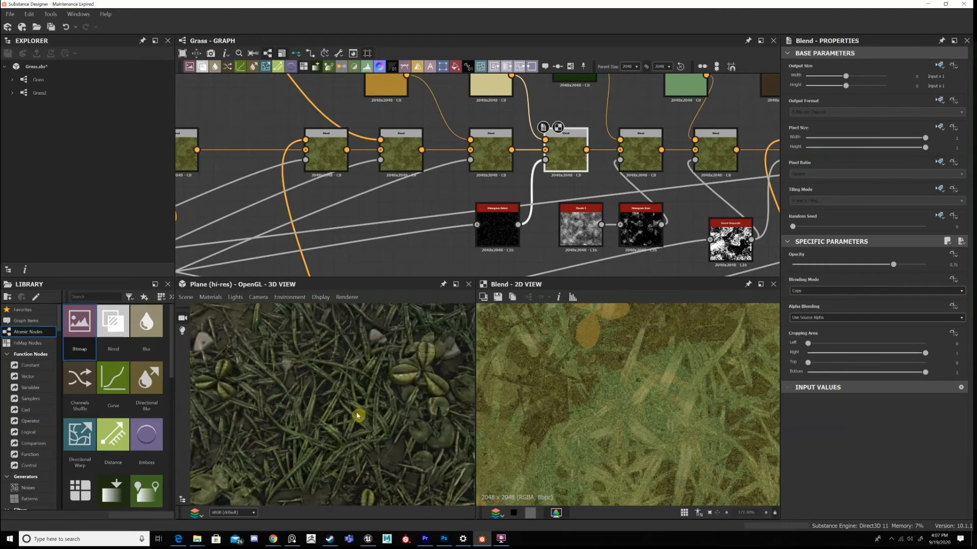
scroll(358, 415, "up", 2)
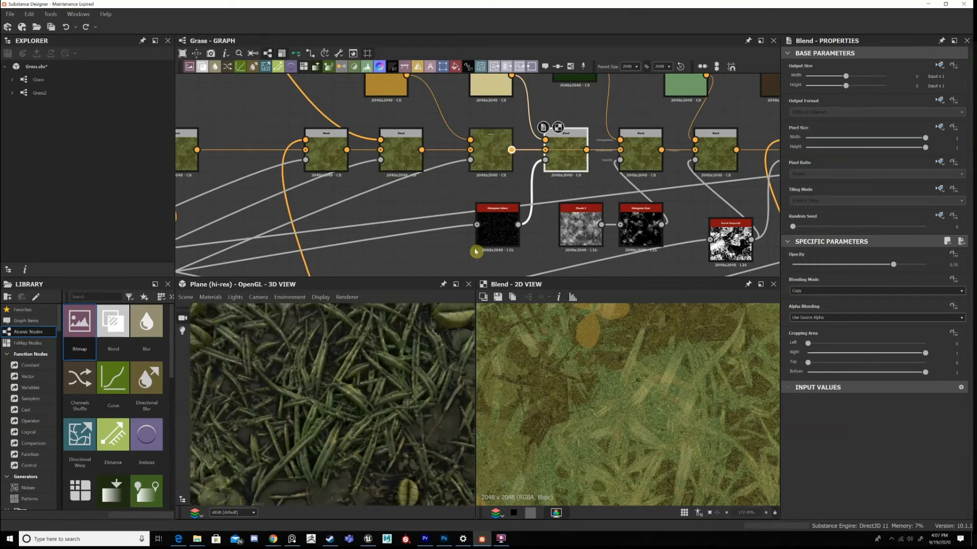
key("ctrl+y")
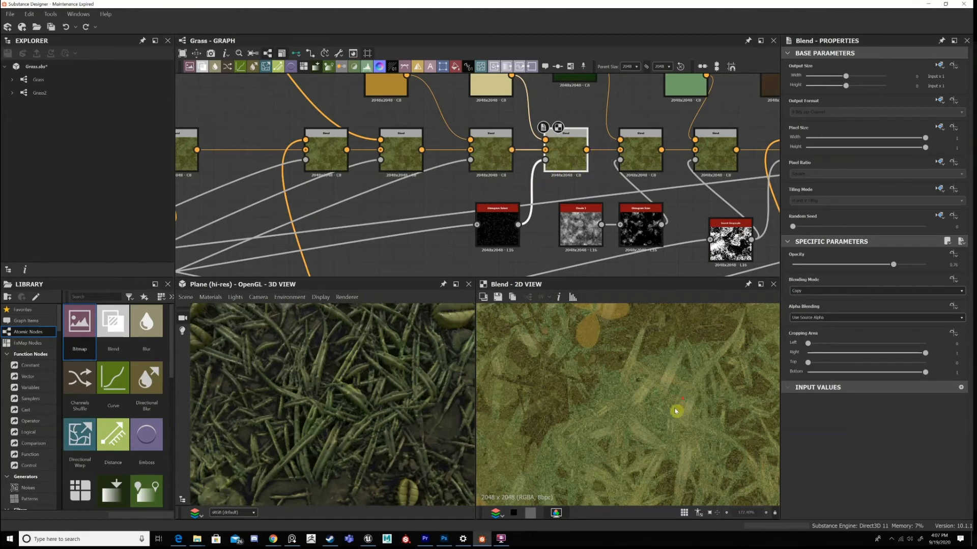
scroll(676, 410, "down", 3)
scroll(690, 403, "up", 2)
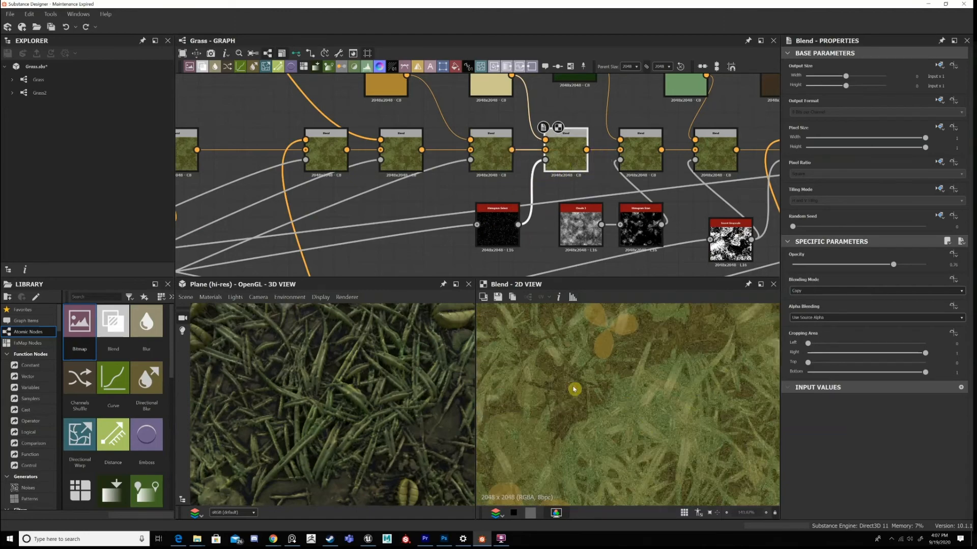
scroll(574, 389, "down", 10)
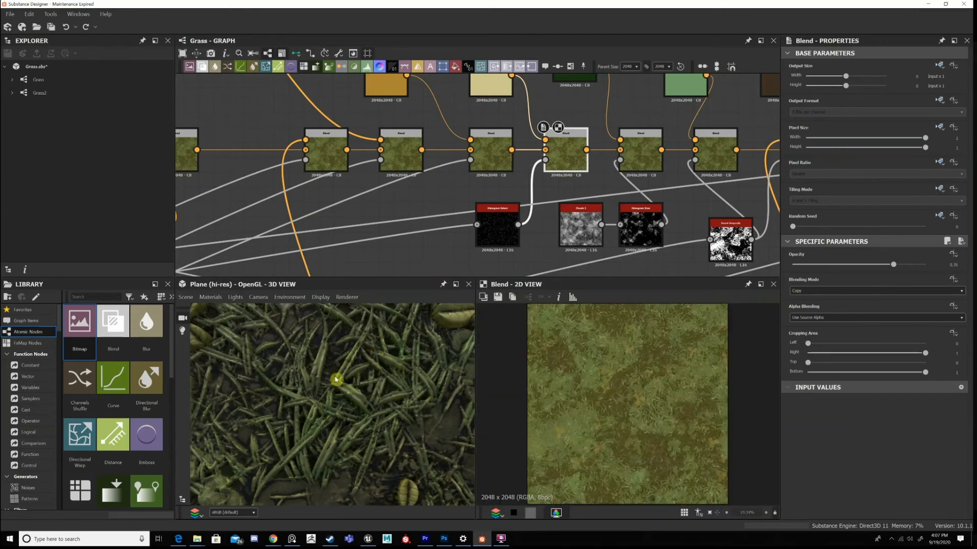
Display the Histogram Select mask feeding the ninth Blend and trace it back to the grass Tile Sampler's output.
double_click(510, 230)
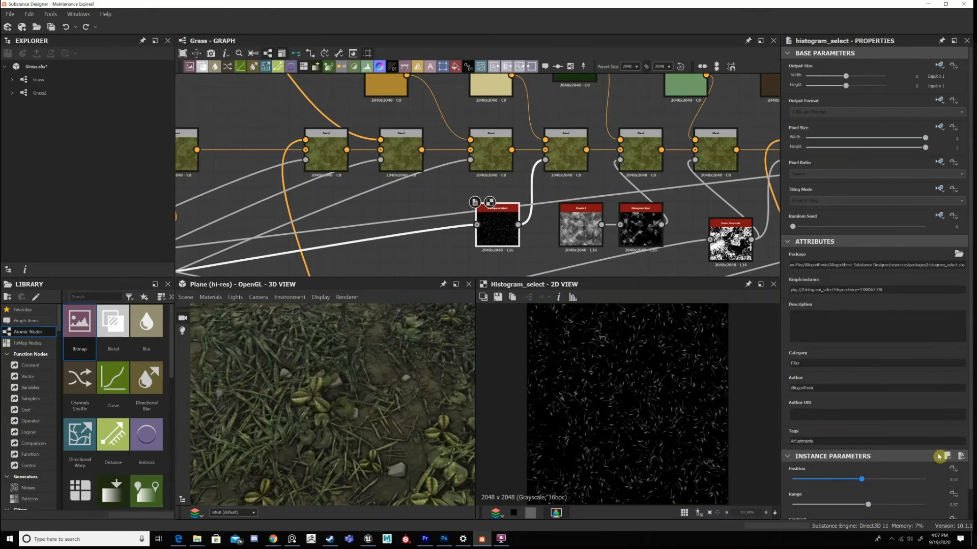
scroll(939, 456, "down", 1)
scroll(464, 227, "down", 5)
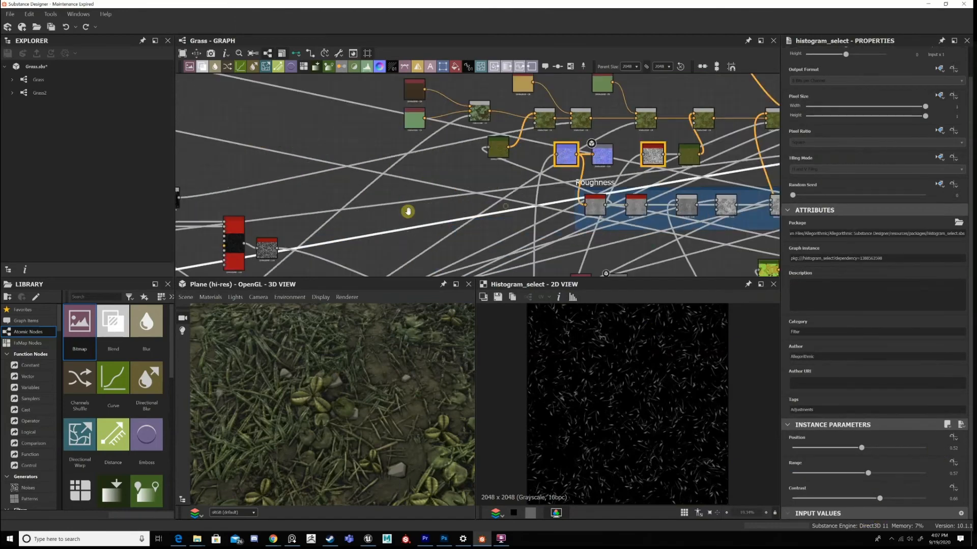
middle_click_drag(408, 211, 780, 157)
scroll(385, 188, "up", 3)
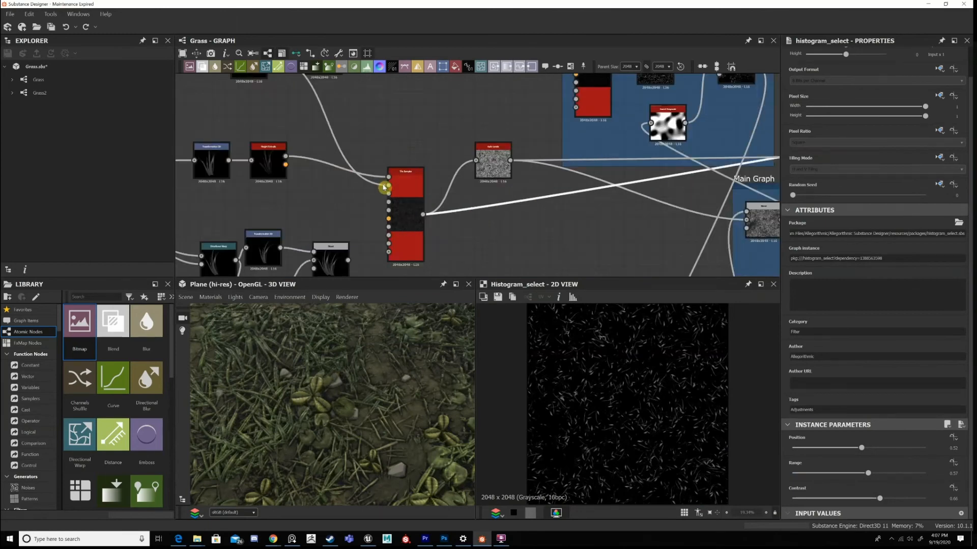
scroll(384, 187, "up", 3)
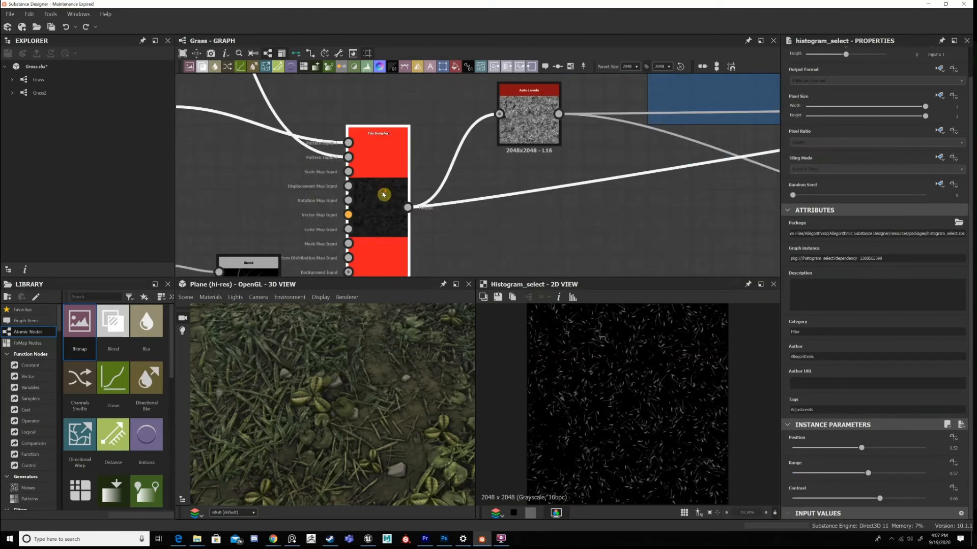
double_click(383, 194)
Return from the grass Tile Sampler to the Histogram Select node and examine its isolated grass blades up close.
scroll(387, 196, "down", 8)
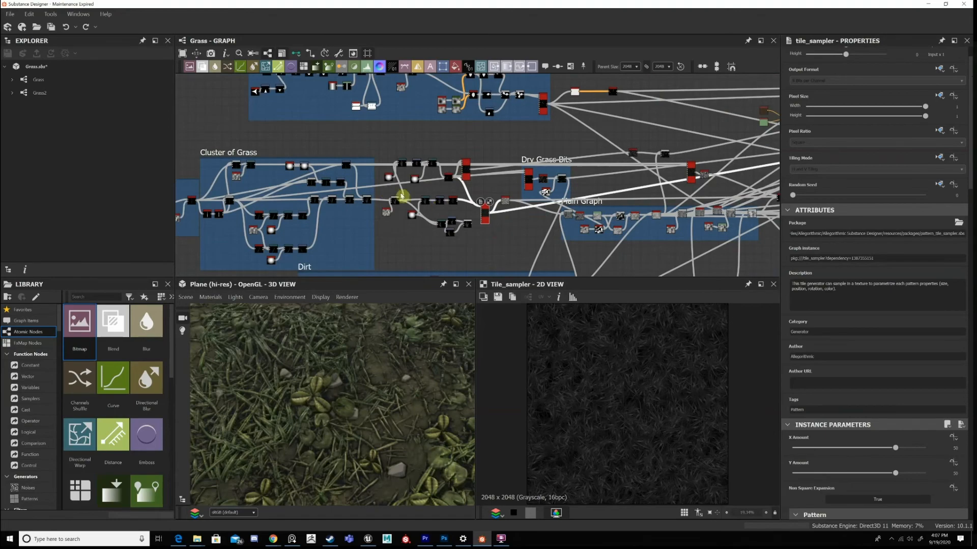
scroll(584, 196, "down", 3)
middle_click_drag(765, 175, 572, 182)
scroll(585, 134, "up", 1)
middle_click_drag(586, 134, 510, 123)
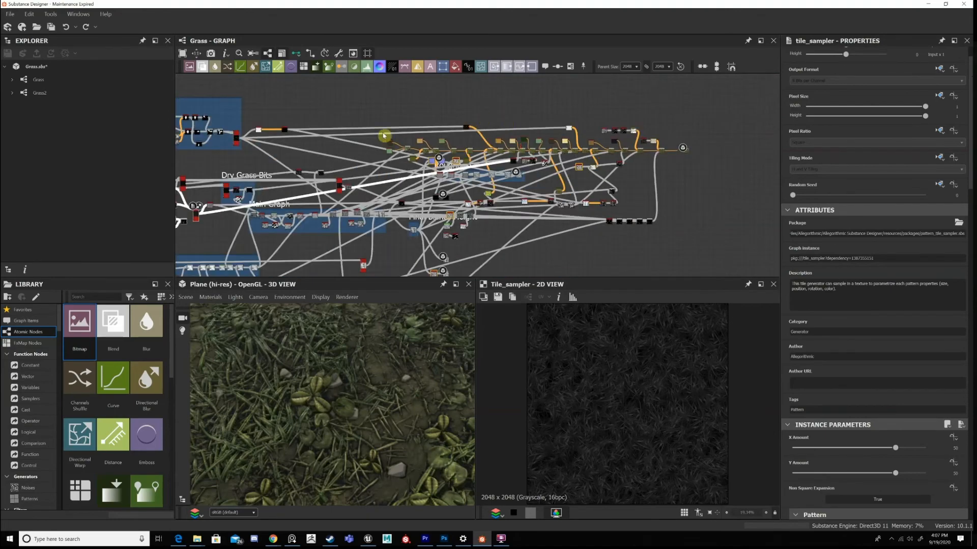
scroll(384, 136, "up", 5)
scroll(394, 205, "up", 2)
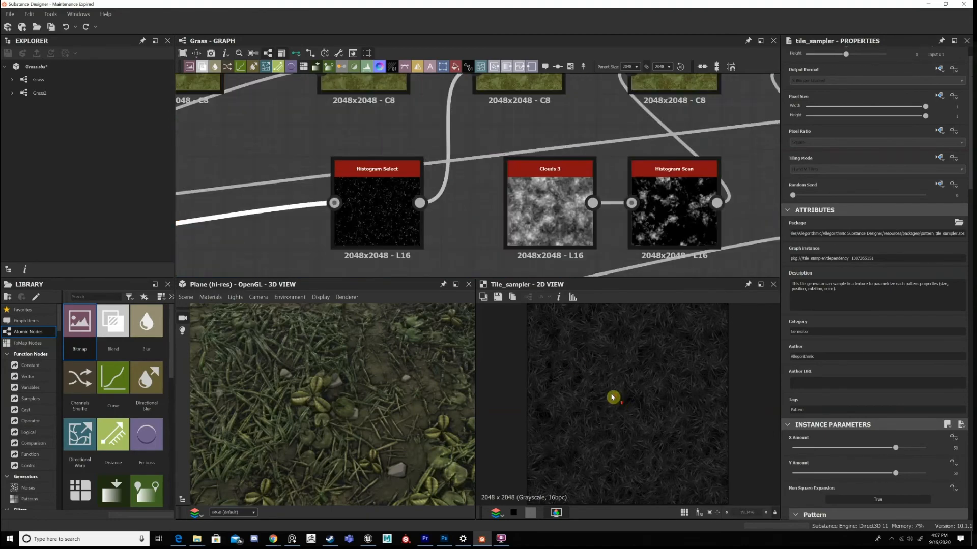
scroll(538, 393, "up", 5)
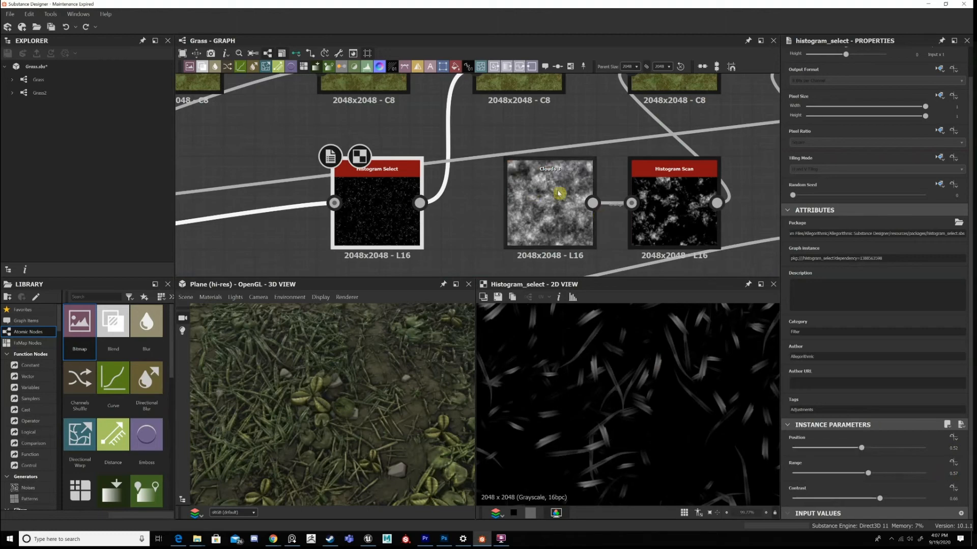
Review the ninth Blend's output together with the beige Uniform Color that feeds its foreground.
scroll(568, 181, "down", 2)
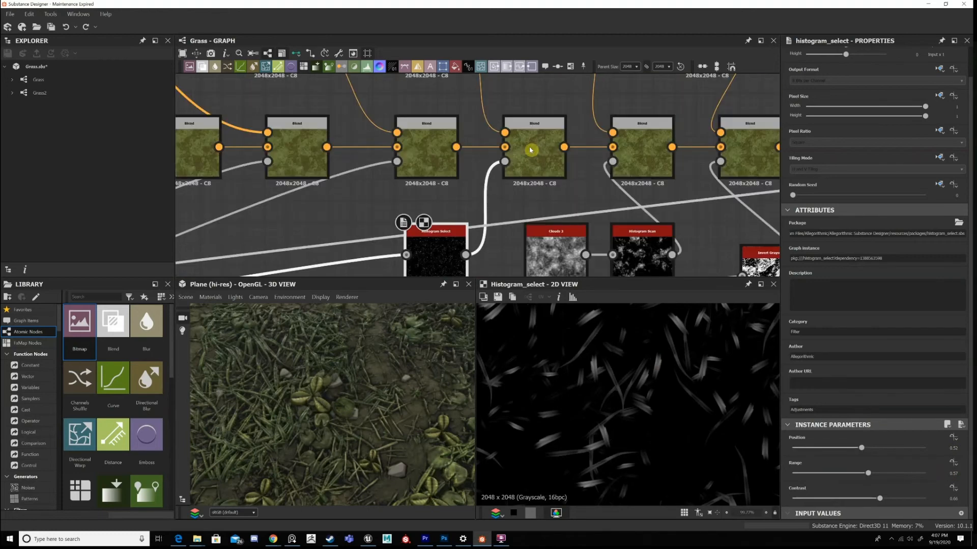
double_click(530, 151)
scroll(707, 387, "down", 5)
middle_click_drag(520, 198, 596, 311)
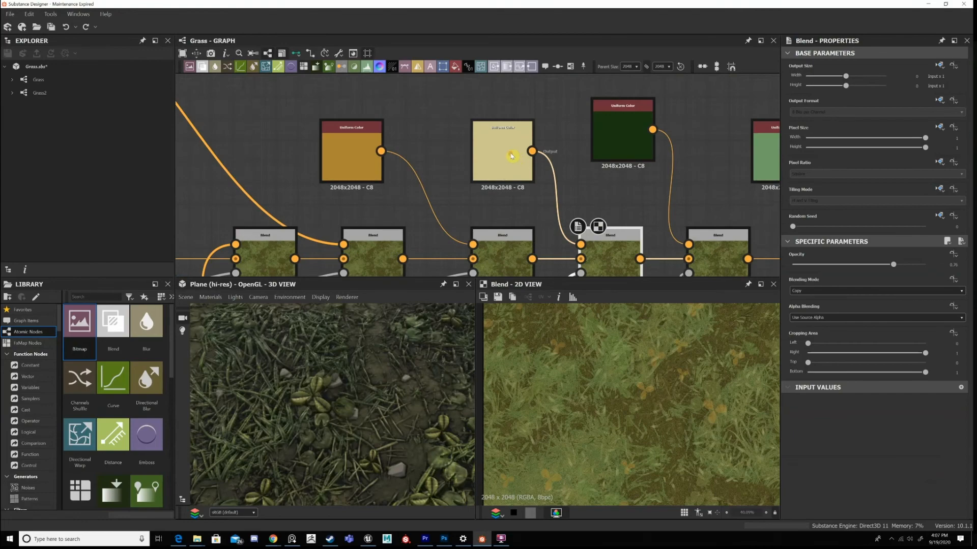
double_click(512, 157)
middle_click_drag(632, 243, 584, 168)
double_click(575, 210)
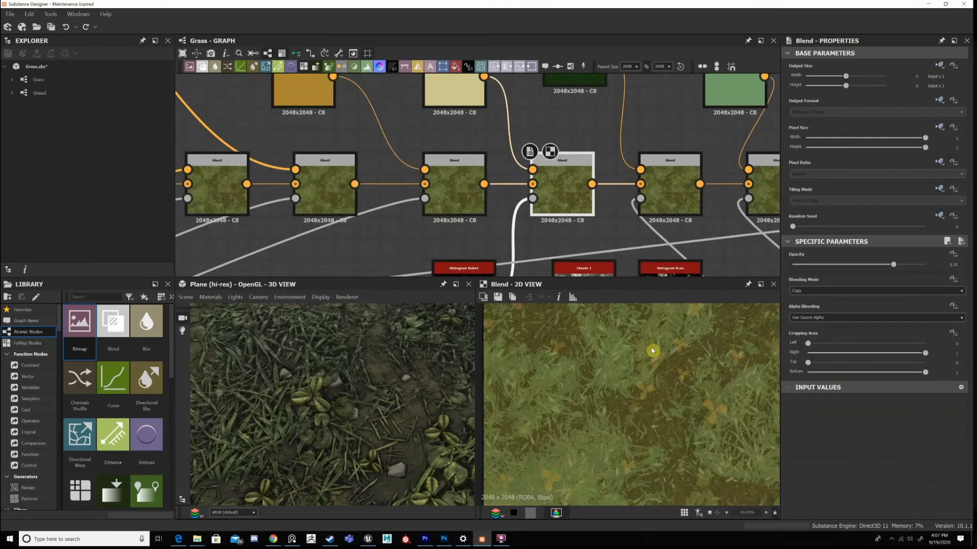
Compare the ninth Blend's output with the tenth Blend's output to see what the dark green Uniform Color adds.
scroll(675, 374, "down", 4)
scroll(676, 373, "up", 7)
scroll(676, 373, "down", 3)
middle_click_drag(679, 197, 537, 193)
scroll(536, 194, "down", 4)
scroll(536, 193, "up", 3)
double_click(538, 203)
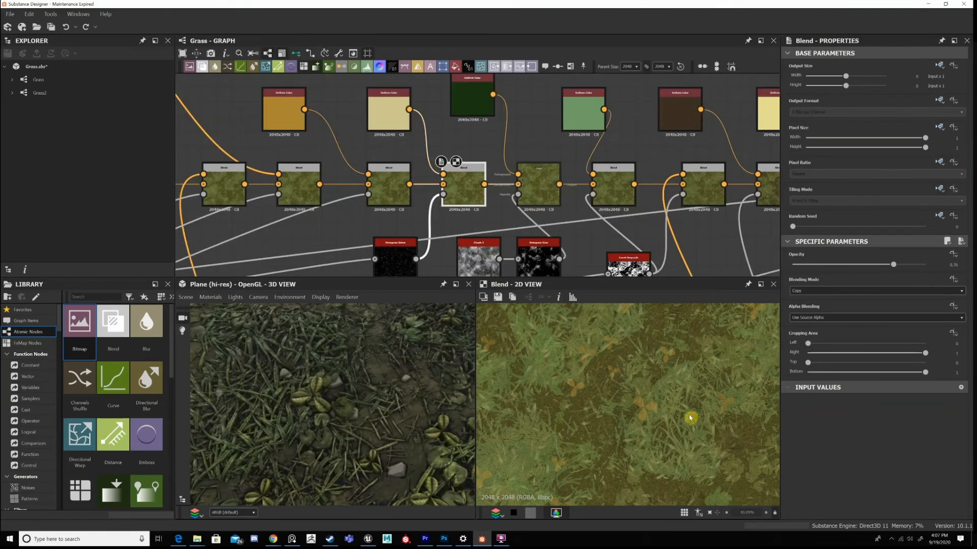
scroll(689, 415, "down", 2)
scroll(721, 397, "up", 2)
Examine the tenth Blend's mask and colour connections and check the colour variation across the 3D plane.
middle_click_drag(529, 243, 563, 171)
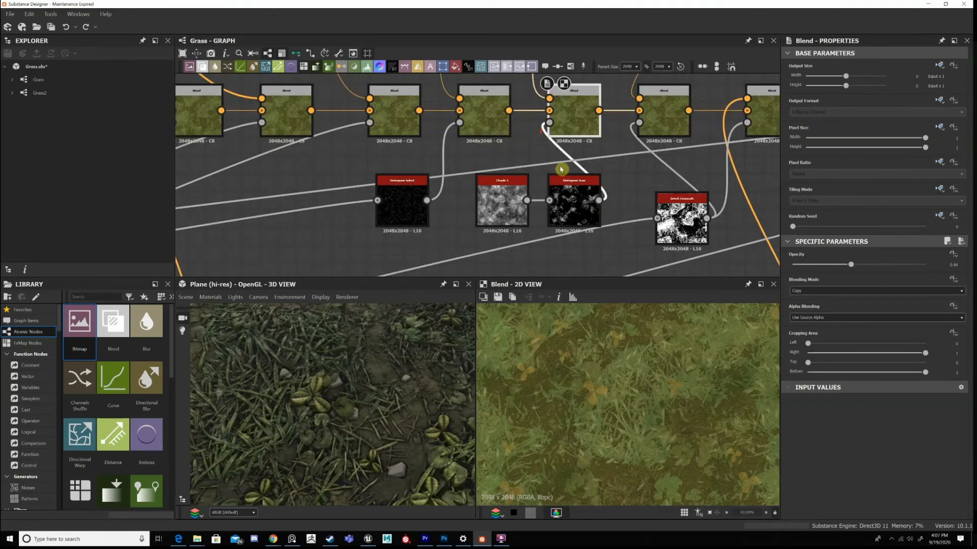
scroll(560, 129, "down", 2)
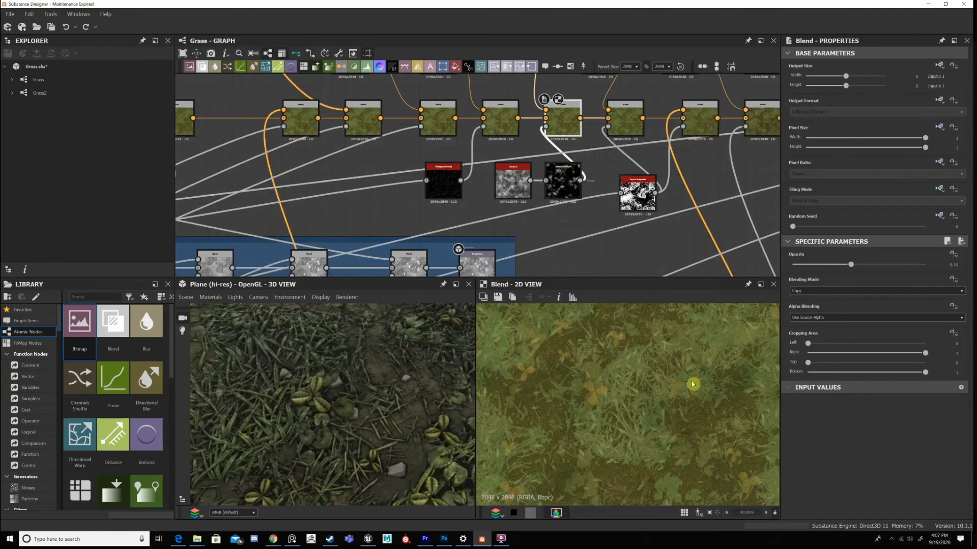
left_click_drag(398, 411, 476, 295)
scroll(526, 214, "down", 2)
middle_click_drag(518, 179, 507, 219)
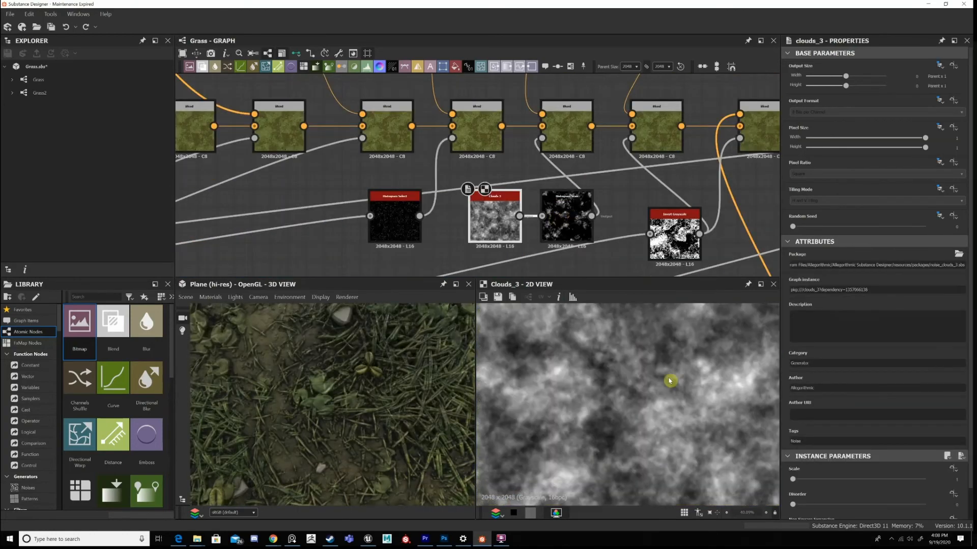
Display the Clouds 3 noise, its Histogram Scan mask and the dark green Uniform Color that feed the tenth Blend.
scroll(670, 381, "down", 3)
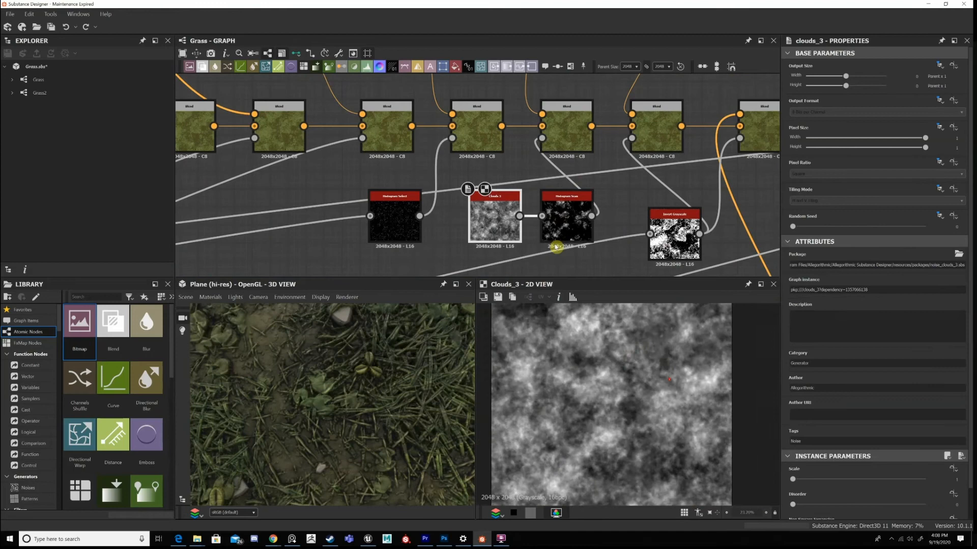
double_click(566, 217)
middle_click_drag(552, 102, 567, 258)
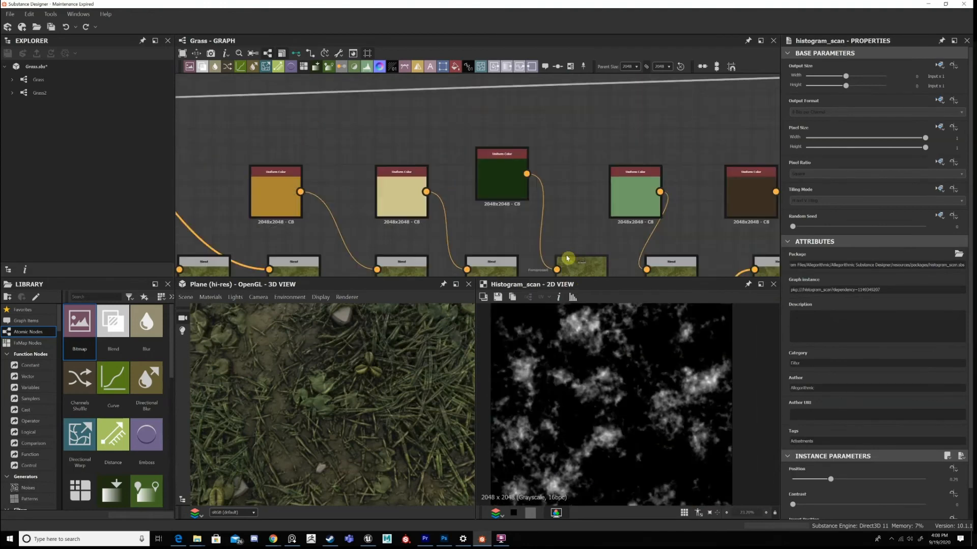
double_click(505, 177)
middle_click_drag(594, 218, 548, 173)
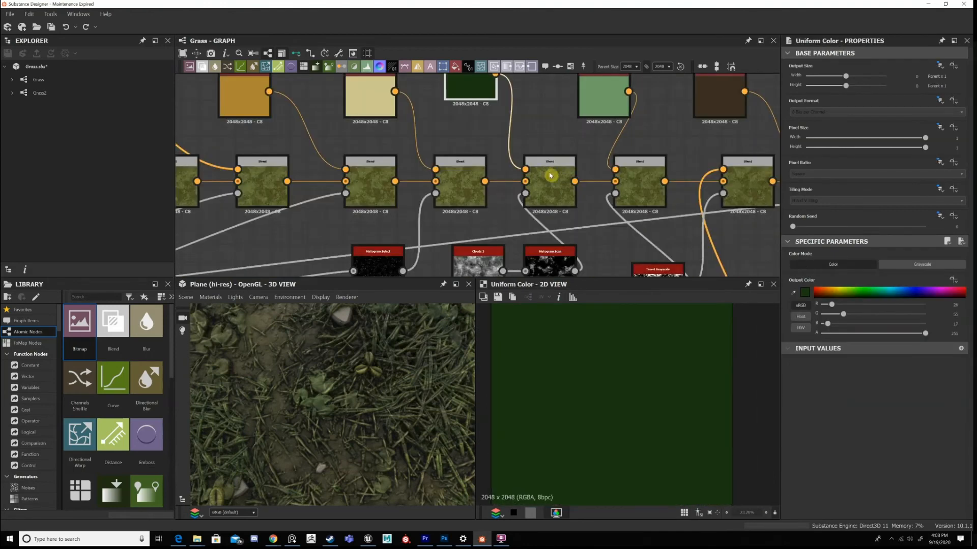
Display the eleventh Blend's output and move the Invert Grayscale node just below the Histogram Scan node.
double_click(639, 181)
middle_click_drag(654, 278, 608, 198)
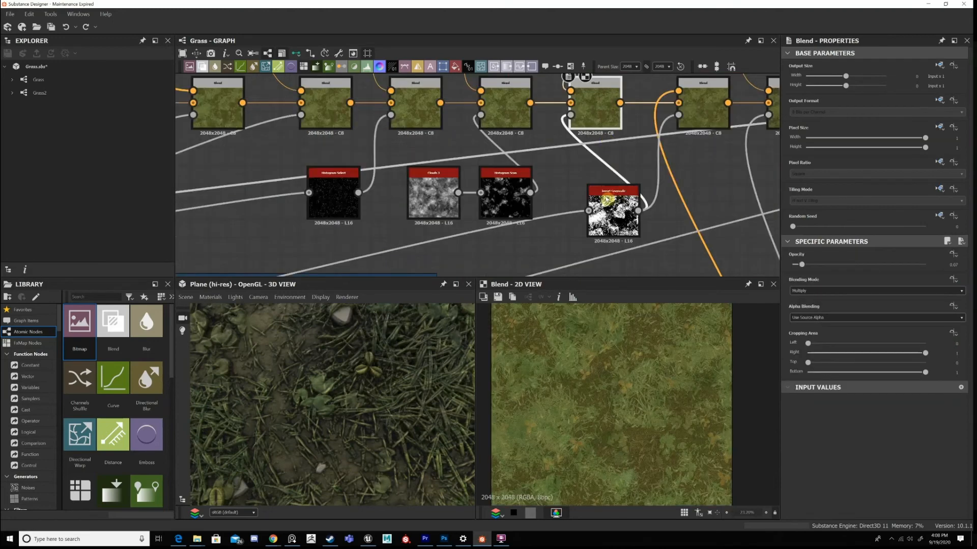
key("ctrl+z")
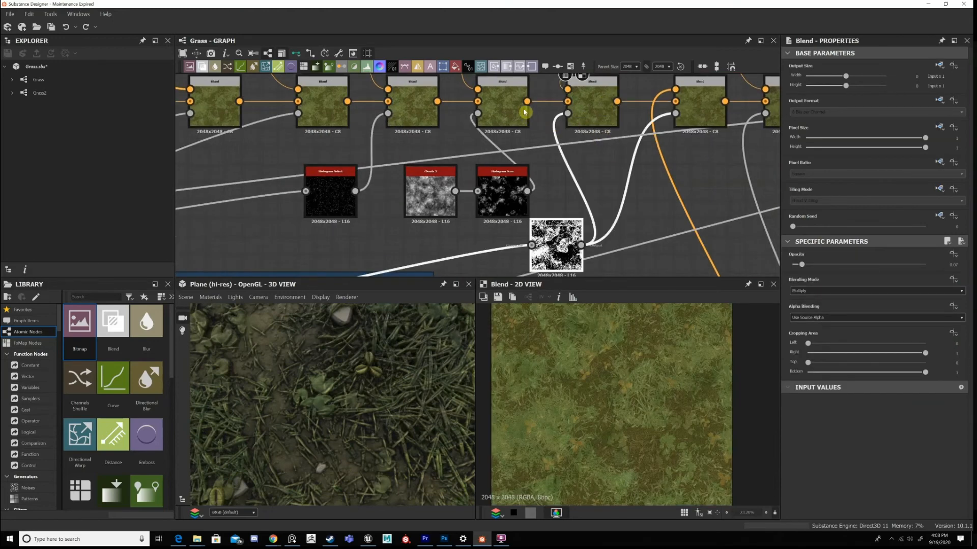
left_click(509, 106)
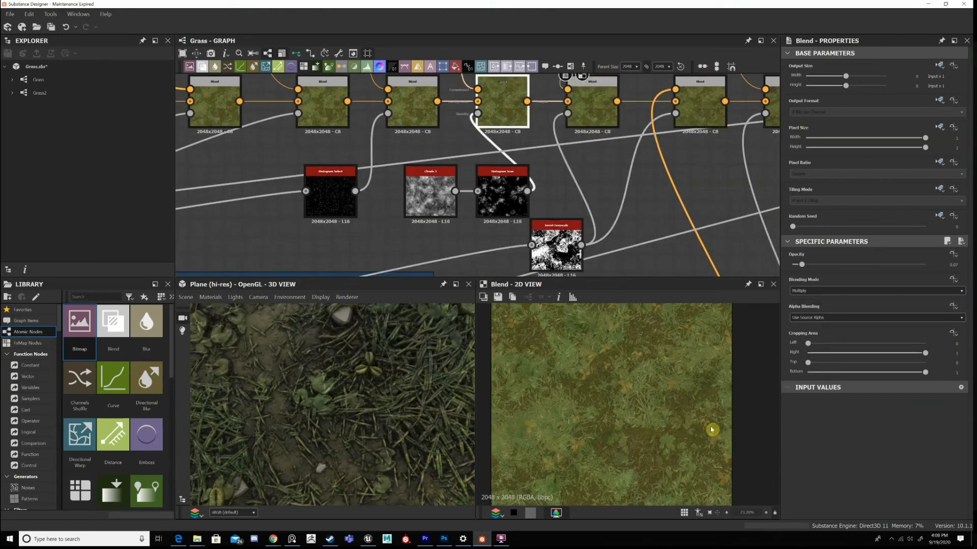
Compare the tenth and eleventh Blend outputs and inspect the light green Uniform Color feeding the eleventh Blend.
scroll(599, 373, "up", 8)
scroll(619, 156, "down", 4)
middle_click_drag(626, 227, 641, 287)
scroll(579, 90, "up", 1)
middle_click_drag(579, 89, 592, 150)
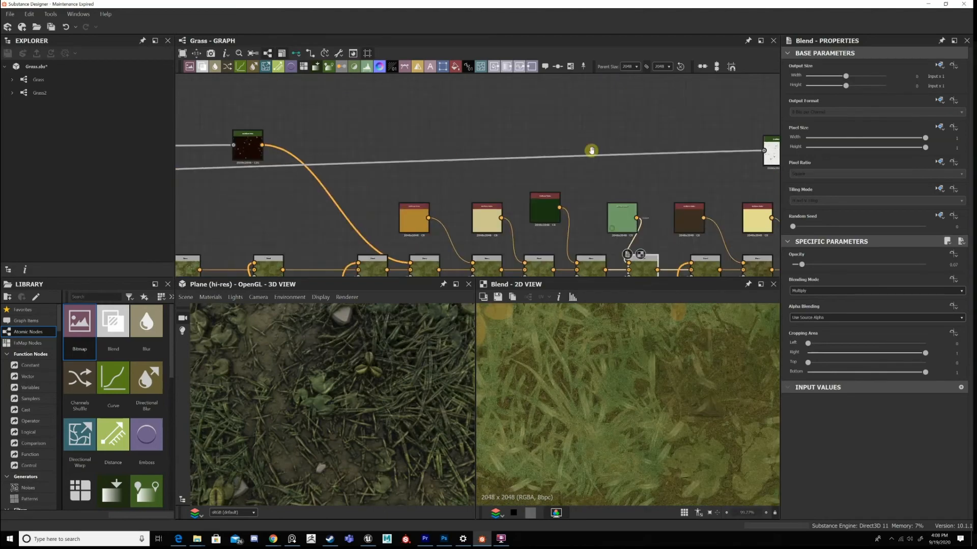
scroll(632, 254, "up", 2)
middle_click_drag(633, 256, 601, 147)
middle_click_drag(575, 108, 569, 101)
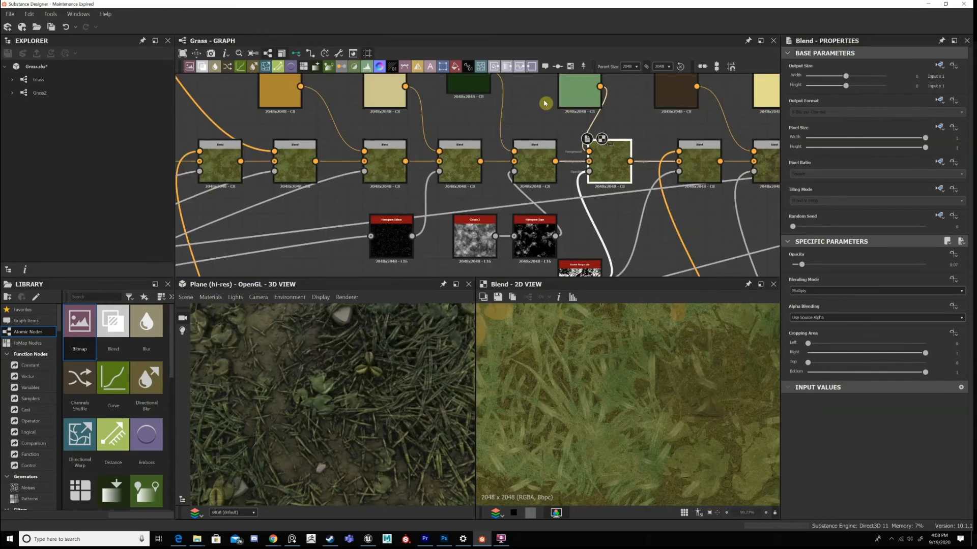
Display the Invert Grayscale mask that drives the eleventh Blend's opacity.
left_click_drag(576, 102, 541, 103)
scroll(587, 190, "down", 3)
middle_click_drag(587, 190, 585, 132)
scroll(585, 196, "up", 3)
double_click(585, 196)
Trace the Invert Grayscale node's input back to its source Height Blend in the height chain.
scroll(570, 200, "down", 3)
middle_click_drag(567, 201, 702, 204)
middle_click_drag(553, 167, 638, 127)
middle_click_drag(438, 197, 525, 176)
scroll(511, 189, "up", 4)
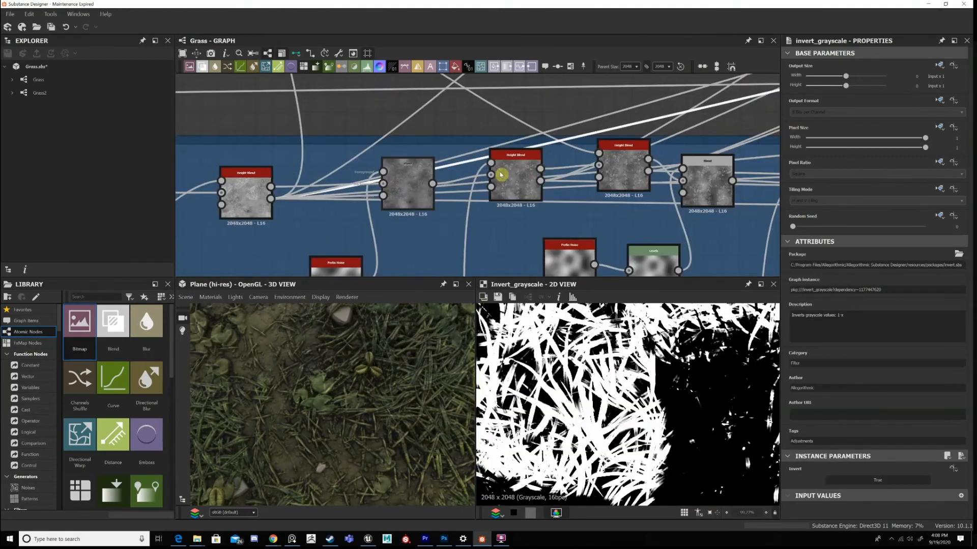
middle_click_drag(245, 195, 399, 173)
left_click(399, 169)
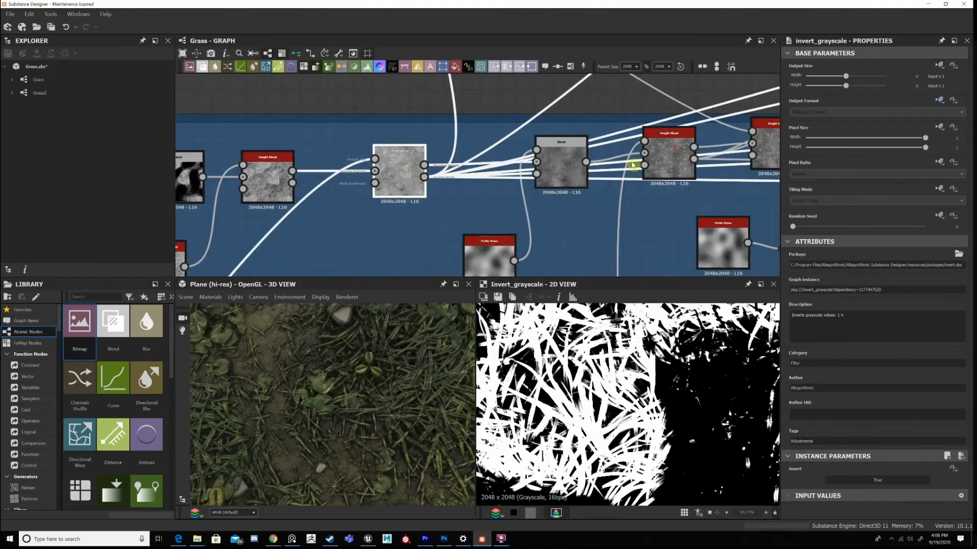
Follow the Height Blend's outgoing connection back up to the base colour chain.
scroll(535, 171, "down", 5)
middle_click_drag(700, 156, 447, 178)
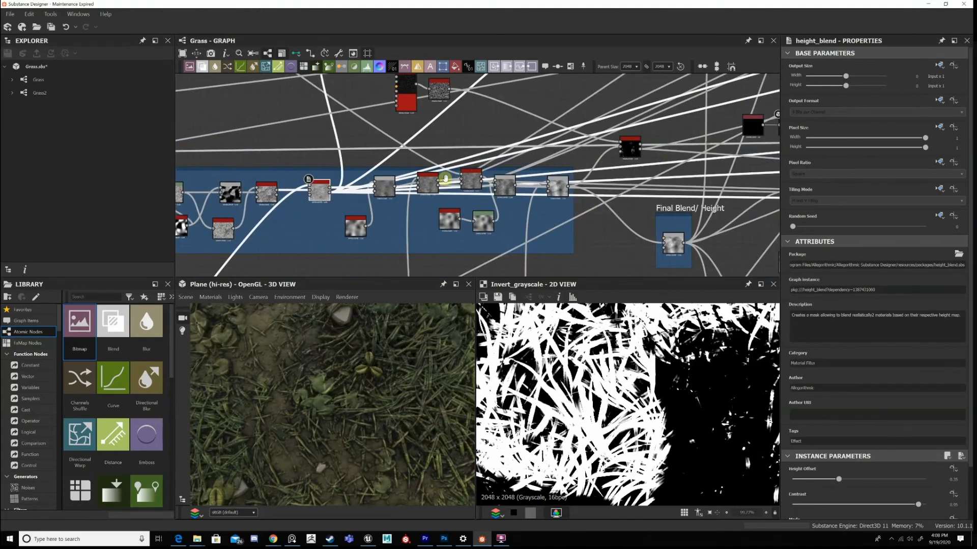
middle_click_drag(662, 120, 404, 158)
mouse_move(589, 166)
middle_mouse_down()
mouse_move(489, 183)
mouse_move(402, 255)
middle_mouse_up()
middle_click_drag(740, 104, 590, 184)
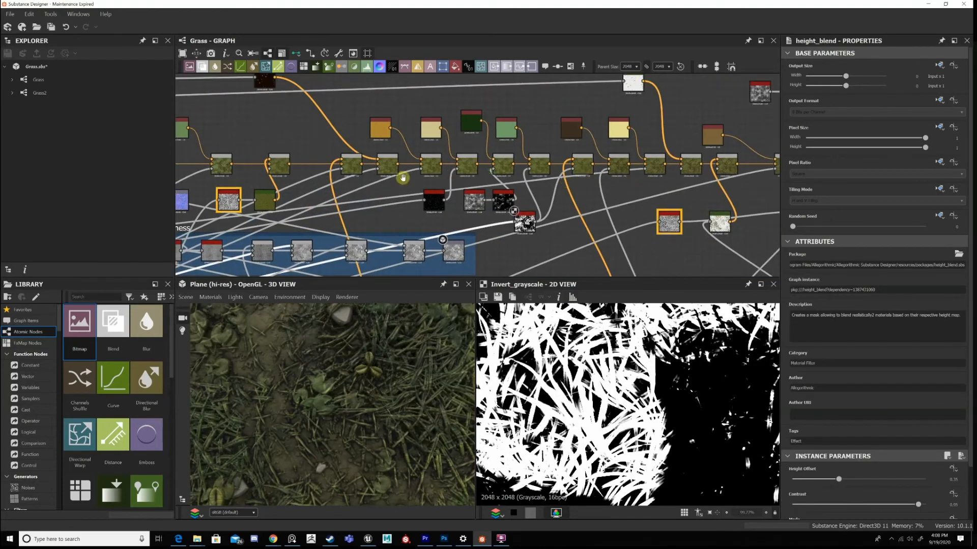
mouse_move(702, 183)
middle_mouse_down()
mouse_move(615, 192)
mouse_move(639, 196)
mouse_move(523, 179)
mouse_move(513, 203)
middle_mouse_up()
scroll(523, 179, "up", 4)
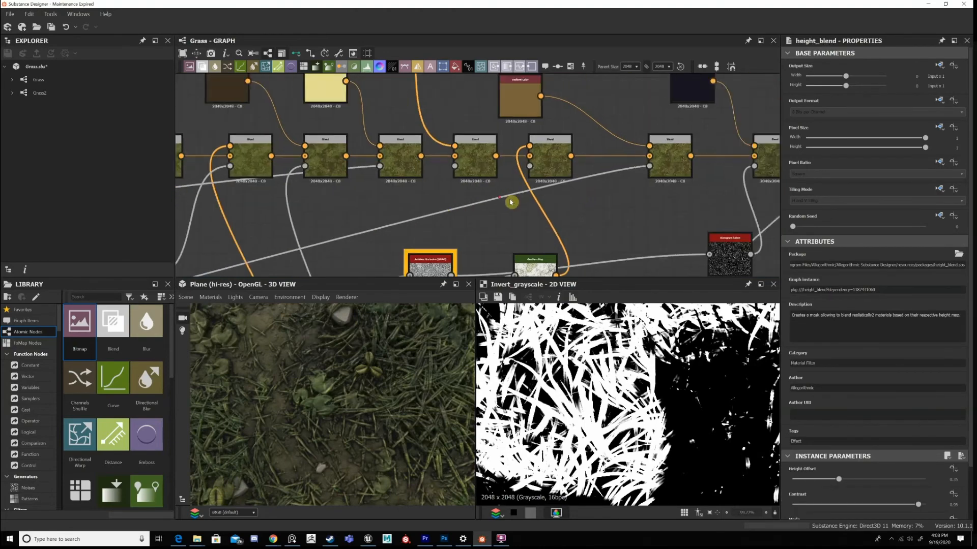
Display the twelfth Blend's output and inspect its colour detail up close.
scroll(512, 203, "down", 3)
middle_click_drag(603, 186, 578, 168)
middle_click_drag(459, 148, 689, 163)
scroll(521, 184, "up", 4)
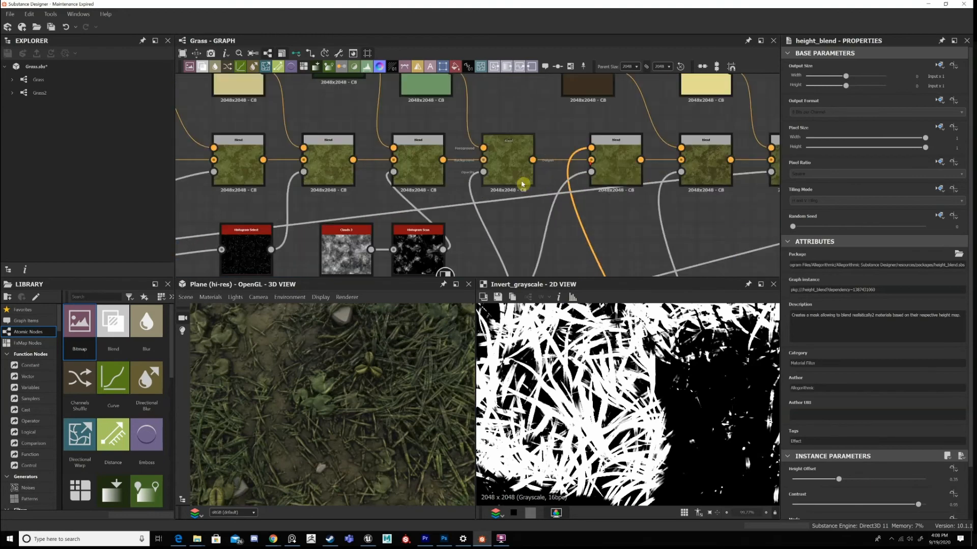
double_click(626, 158)
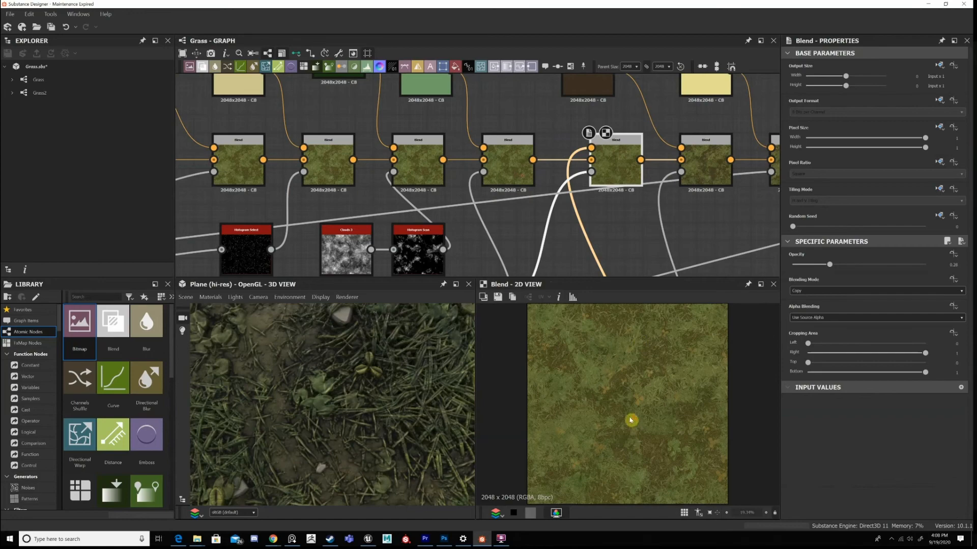
scroll(631, 421, "up", 3)
Trace the twelfth Blend's foreground input to its source and display the Flood Fill and Gradient Map outputs.
middle_click_drag(583, 135, 587, 124)
middle_click_drag(580, 222, 593, 131)
scroll(659, 273, "down", 3)
middle_click_drag(659, 273, 615, 97)
middle_click_drag(641, 213, 563, 202)
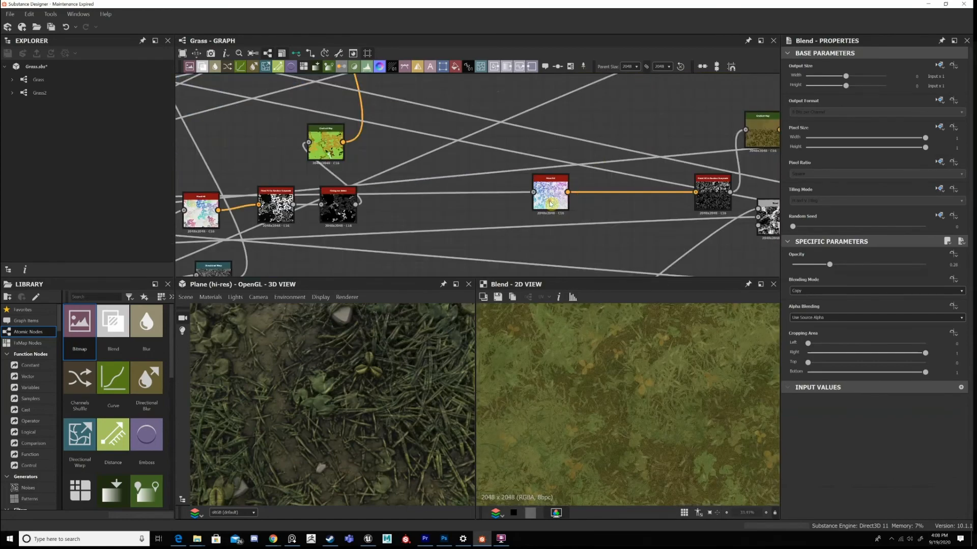
scroll(550, 204, "up", 1)
double_click(550, 204)
middle_click_drag(718, 231, 552, 225)
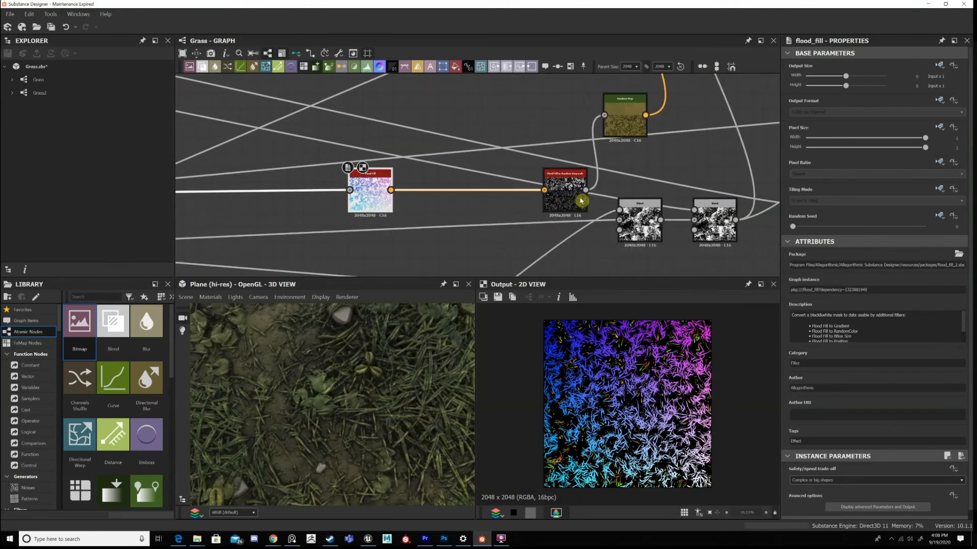
double_click(625, 124)
Compare the eleventh and twelfth Blend outputs up close to see what the Gradient Map adds.
middle_click_drag(618, 94, 592, 230)
left_click(571, 152)
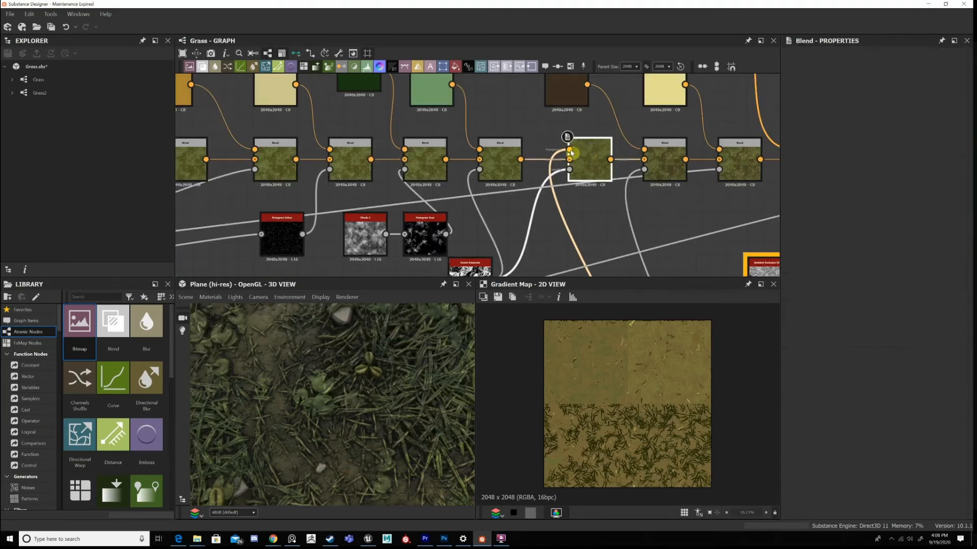
double_click(596, 158)
scroll(597, 405, "up", 2)
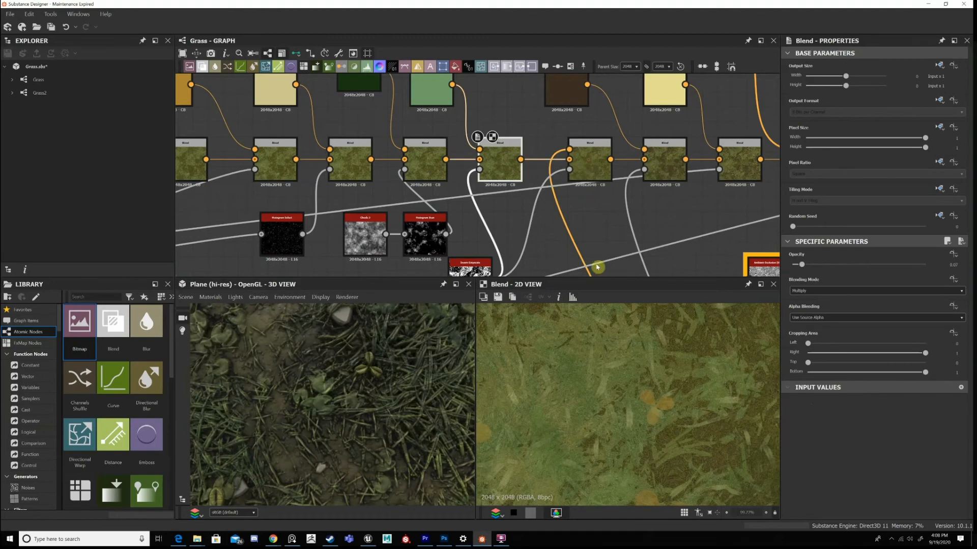
double_click(590, 162)
scroll(653, 374, "up", 4)
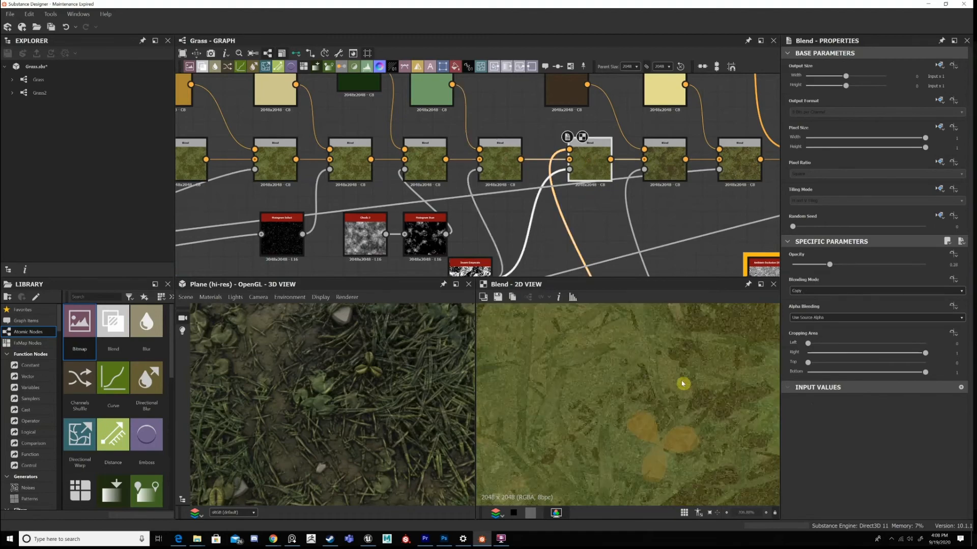
middle_click_drag(586, 339, 534, 374)
scroll(586, 405, "down", 8)
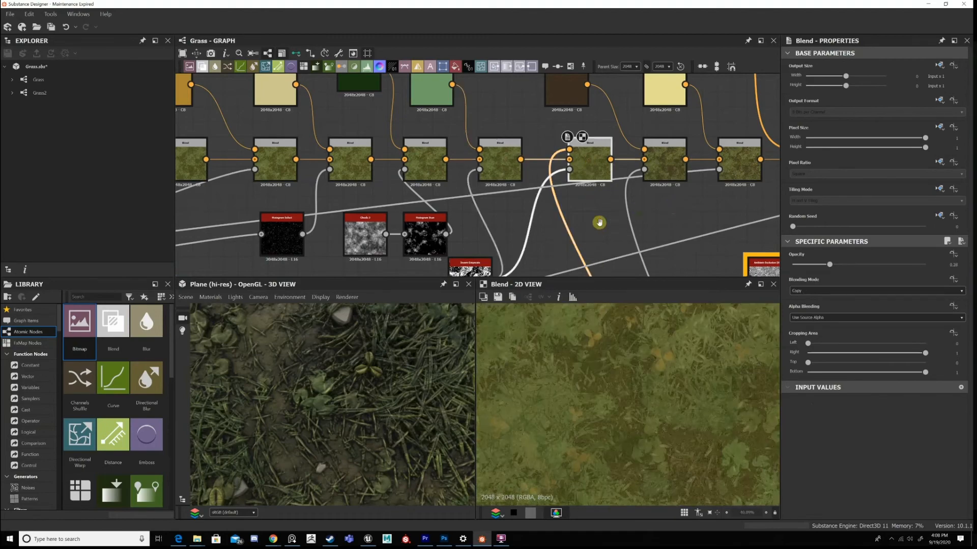
Compare the thirteenth Blend's output, tinted by the dark brown Uniform Color, with the twelfth Blend's output.
scroll(599, 223, "down", 2)
left_click(631, 168)
scroll(637, 218, "down", 3)
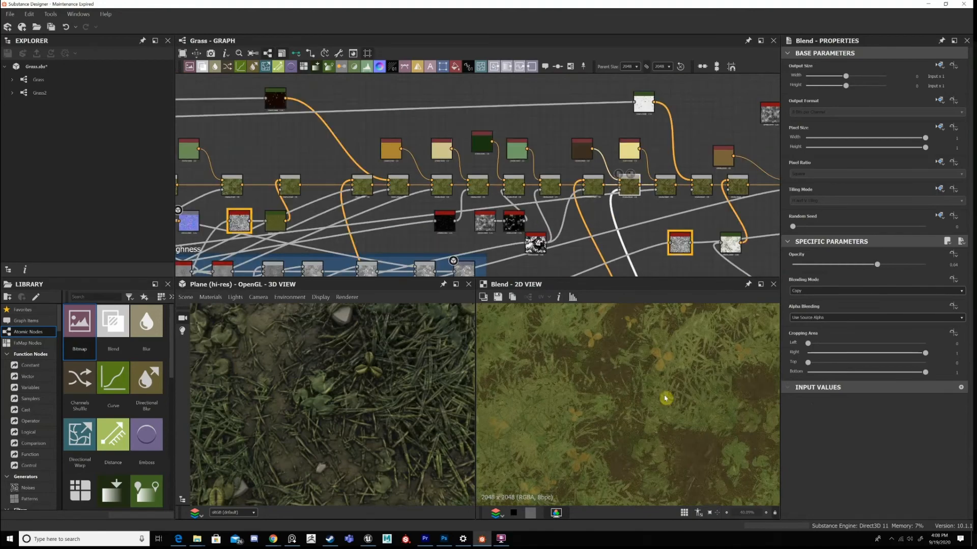
scroll(644, 352, "down", 5)
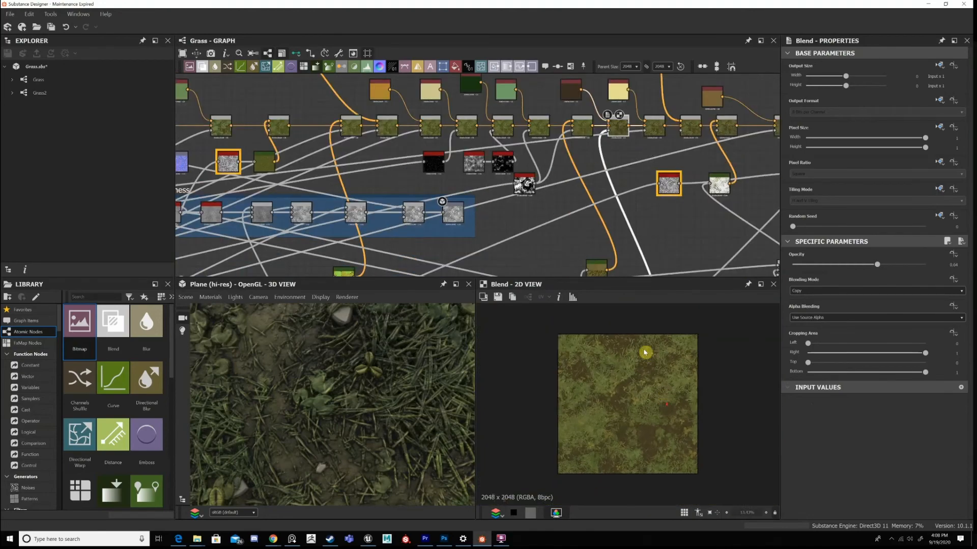
left_click(588, 133)
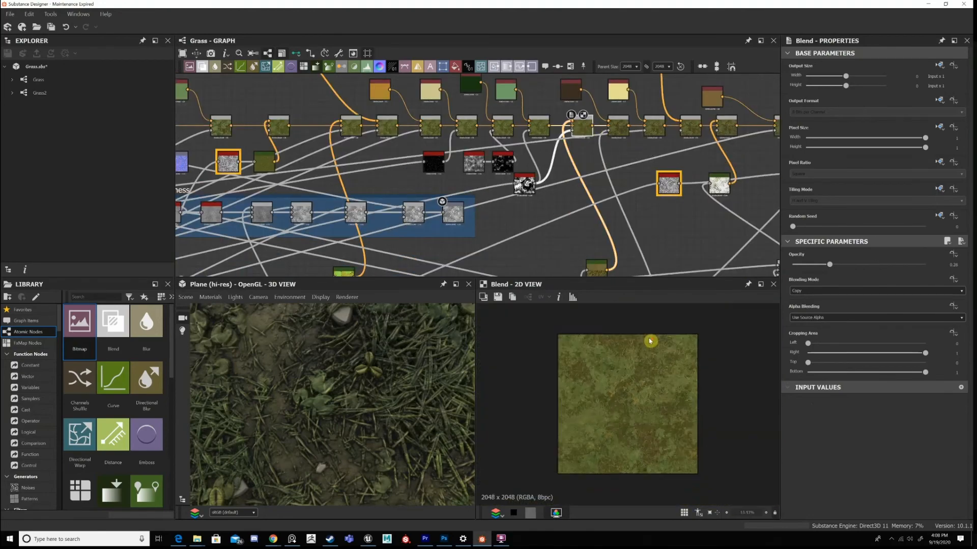
scroll(650, 341, "up", 3)
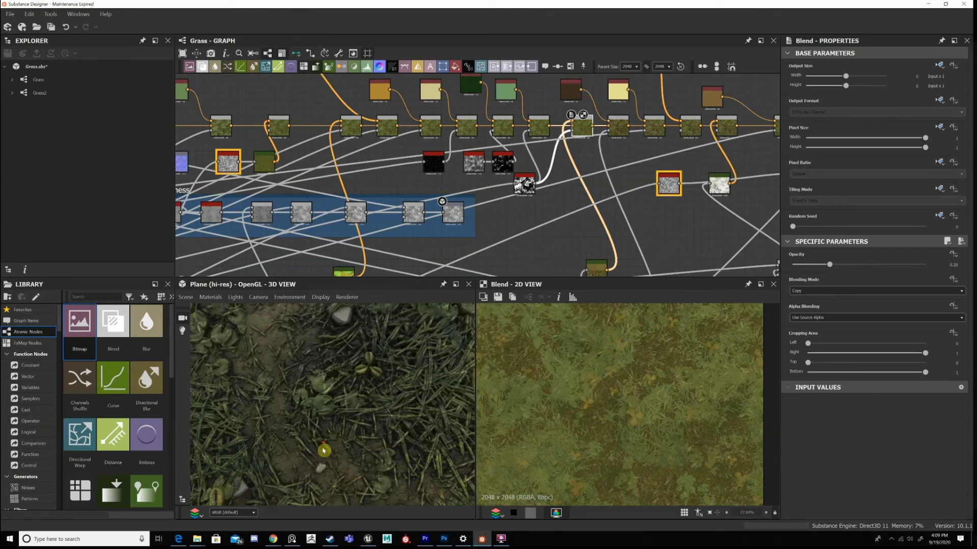
View the whole 3D plane and check it against the thirteenth Blend's output.
scroll(333, 437, "down", 10)
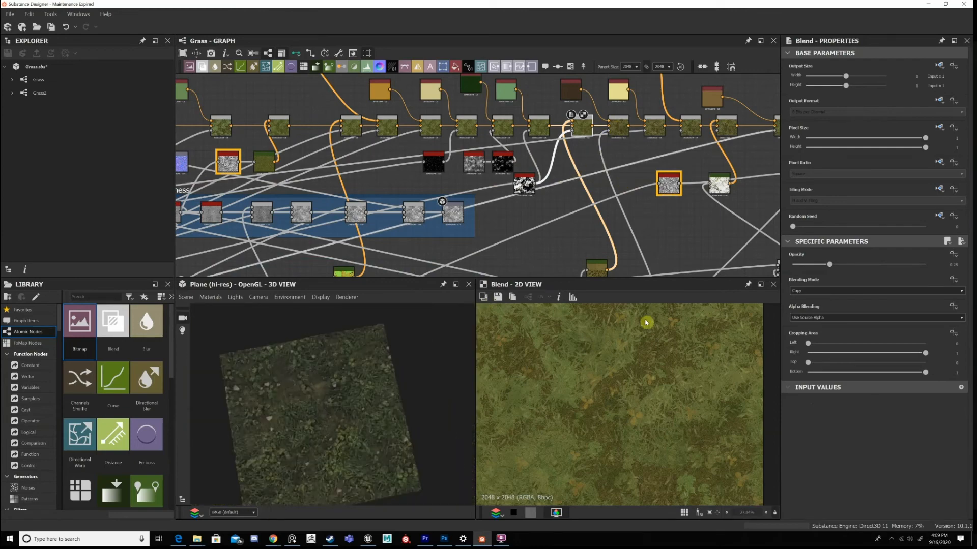
scroll(648, 410, "down", 1)
middle_click_drag(649, 441, 647, 421)
middle_click_drag(649, 198, 633, 175)
Display the Subtract Blend mask feeding the thirteenth Blend and move its two Blend nodes lower into open space.
scroll(633, 175, "up", 2)
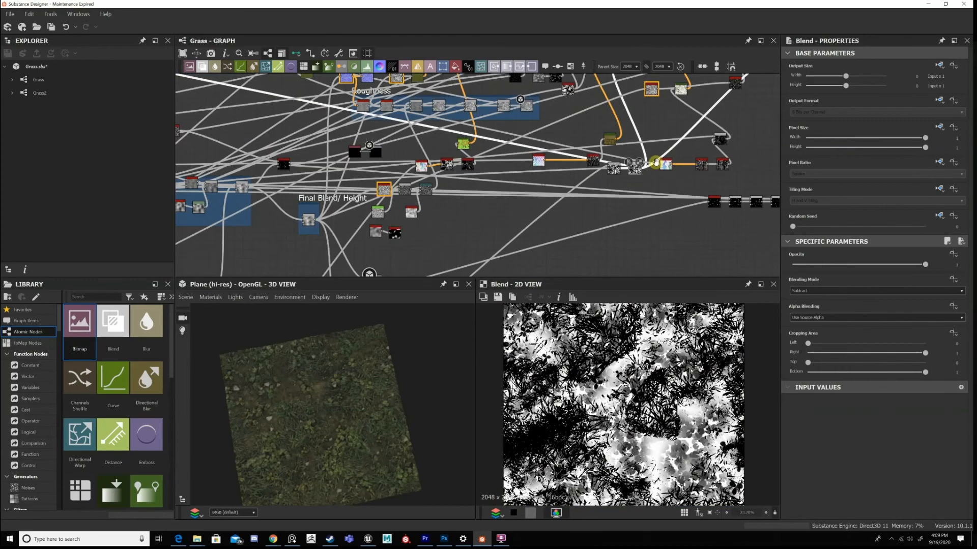
scroll(712, 178, "up", 2)
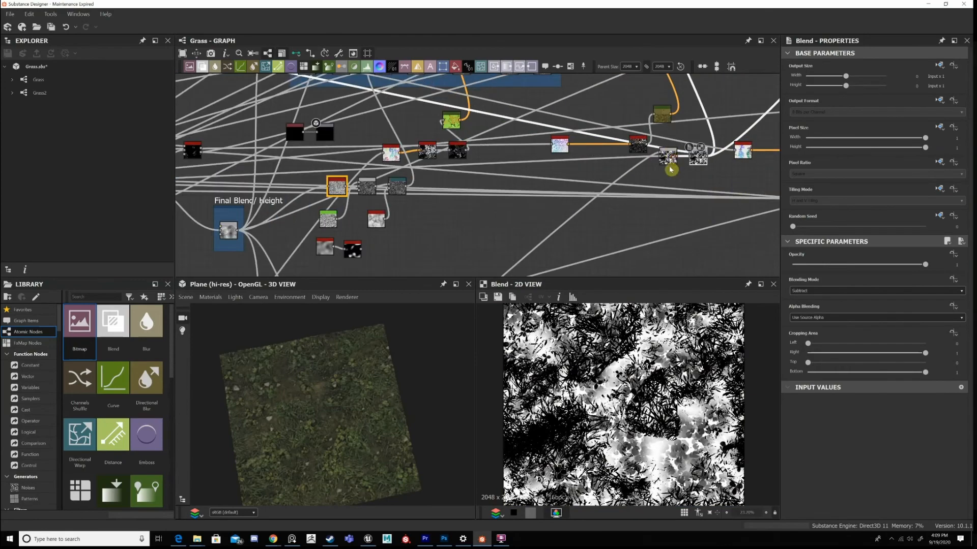
scroll(661, 167, "up", 1)
scroll(585, 244, "down", 3)
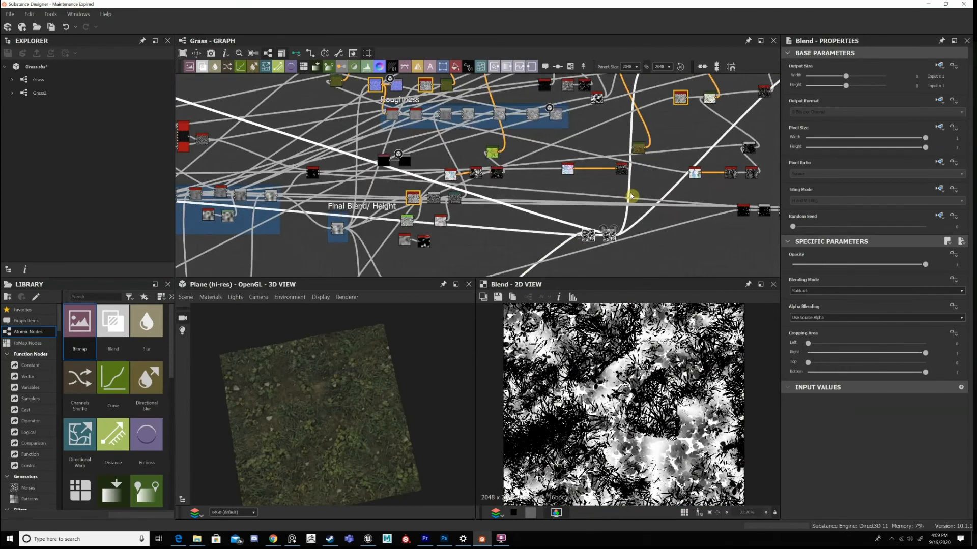
Trace the first Subtract Blend's foreground input to the leaf scatter's Multiply Blend and display that Blend's output.
scroll(580, 203, "up", 3)
scroll(661, 132, "down", 3)
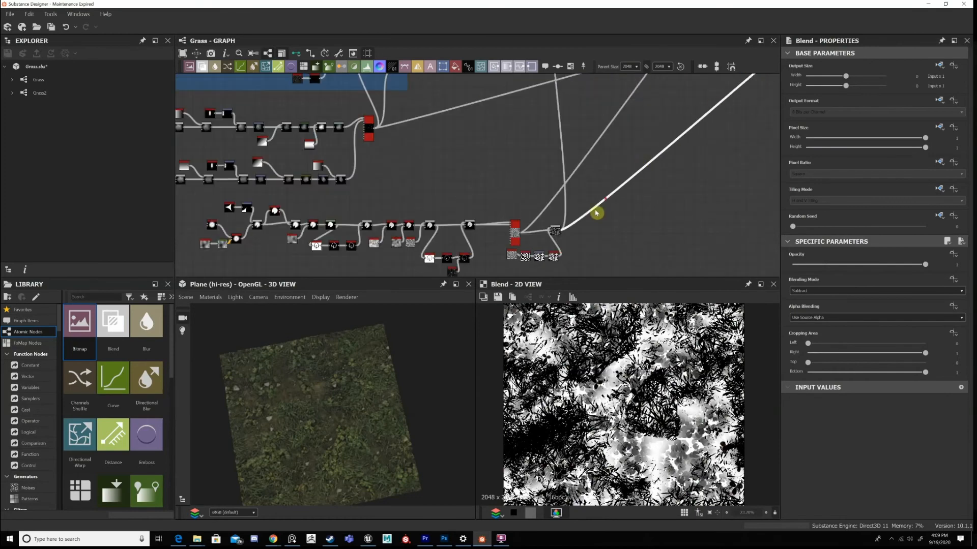
double_click(567, 222)
scroll(711, 106, "up", 4)
Follow the leaf scatter's connection back to the first Subtract Blend and display its output.
middle_click_drag(705, 110, 549, 239)
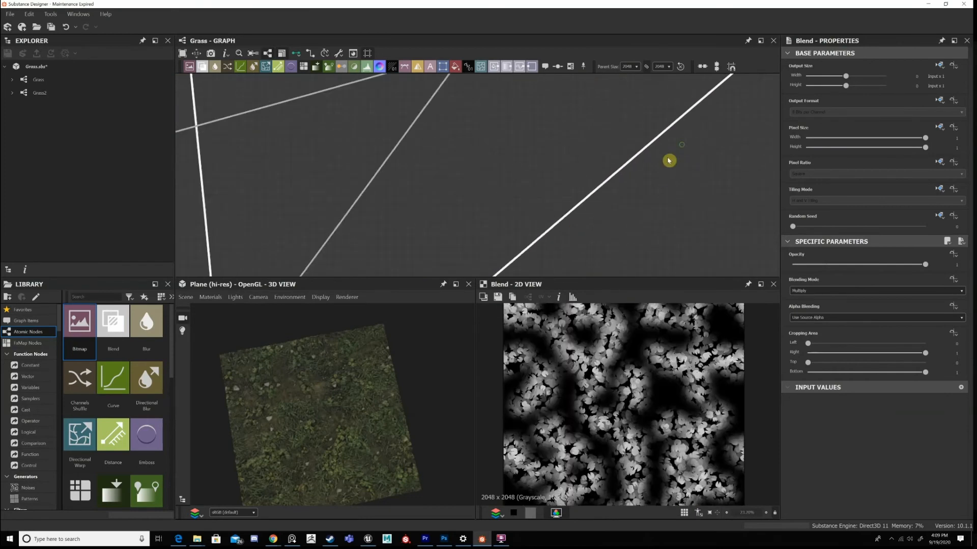
middle_click_drag(669, 159, 392, 372)
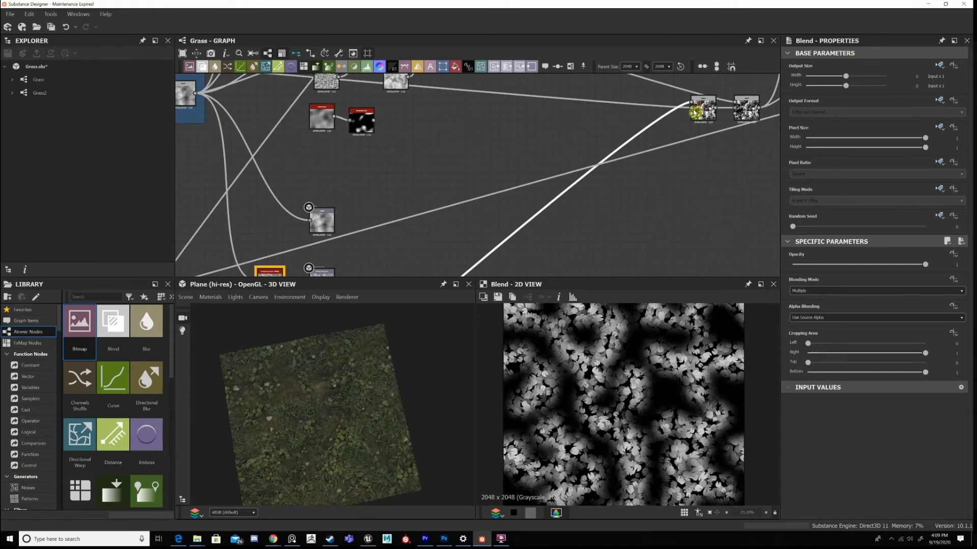
double_click(696, 113)
scroll(668, 198, "down", 4)
scroll(520, 191, "up", 4)
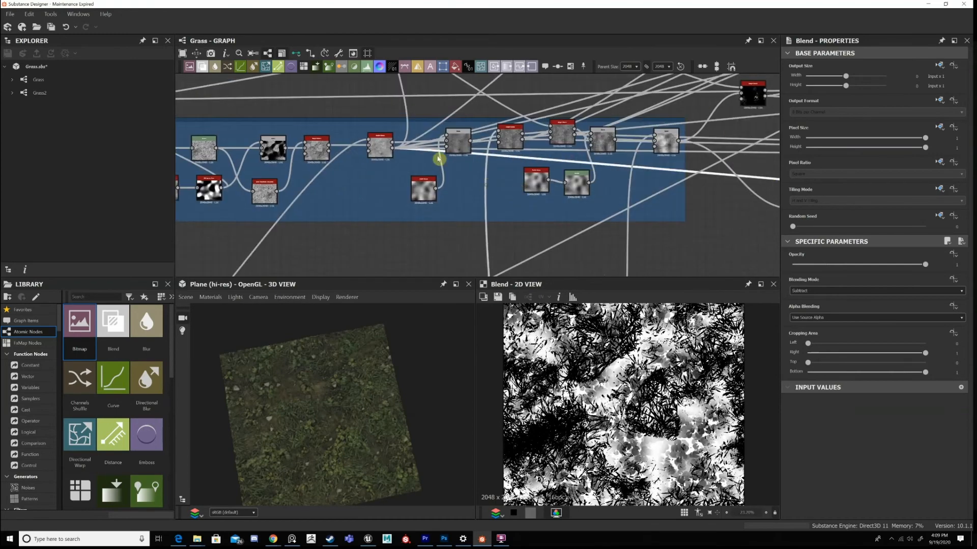
Trace the first Subtract Blend's background input to the Height Blend in the height chain and back.
middle_click_drag(383, 162, 385, 163)
scroll(374, 164, "up", 2)
left_click_drag(377, 155, 371, 166)
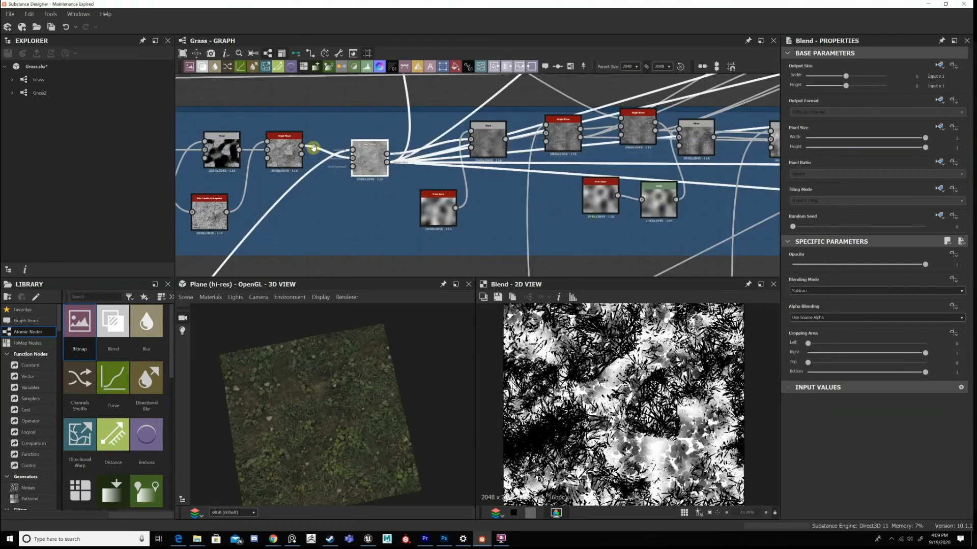
scroll(316, 148, "down", 7)
scroll(627, 157, "up", 4)
middle_click_drag(705, 163, 482, 159)
middle_click_drag(498, 115, 496, 116)
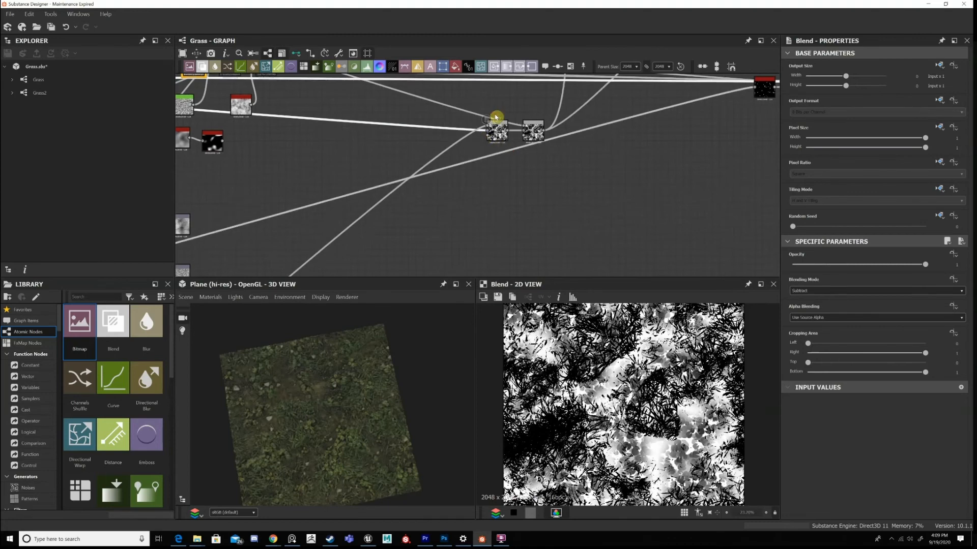
Select the second Subtract Blend and trace its foreground connection up the graph and back to the node.
scroll(496, 117, "up", 4)
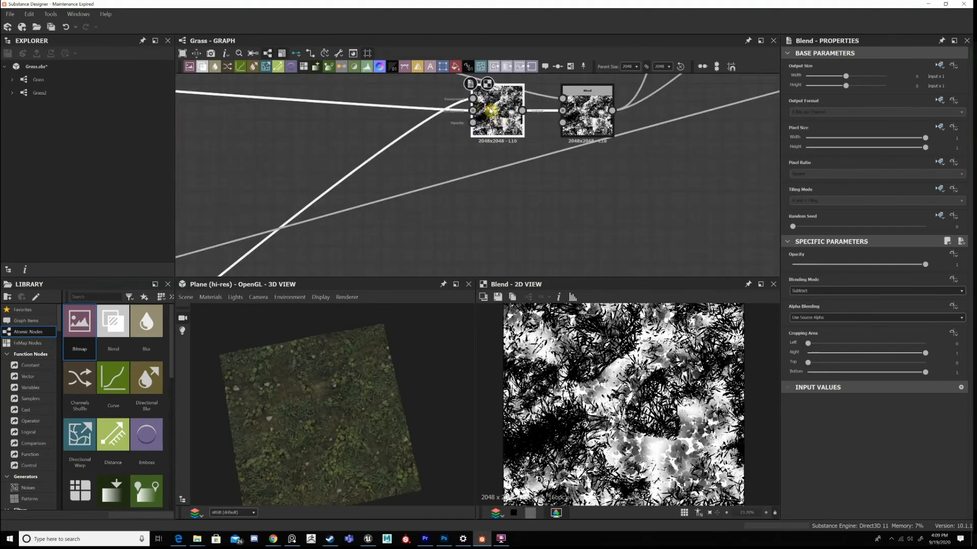
scroll(401, 196, "down", 3)
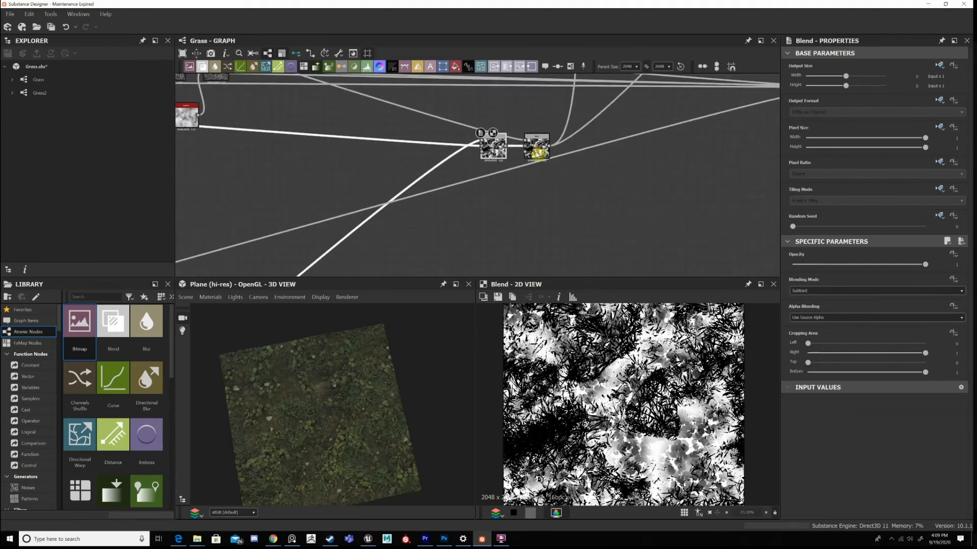
middle_click_drag(289, 78, 520, 157)
middle_click_drag(191, 92, 608, 191)
middle_click_drag(219, 79, 527, 127)
middle_click_drag(92, 3, 3, 6)
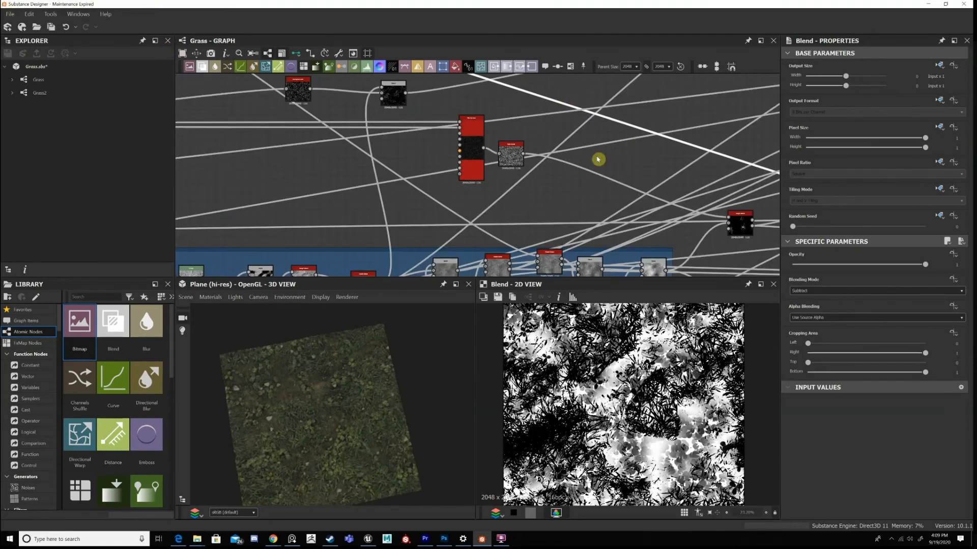
scroll(602, 166, "down", 4)
middle_click_drag(730, 226, 540, 141)
middle_click_drag(752, 148, 635, 111)
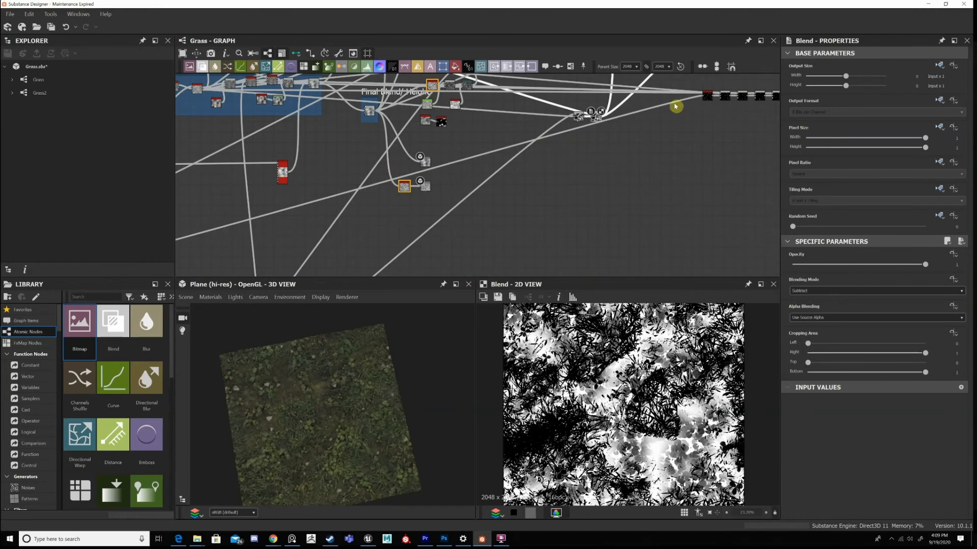
Follow the second Subtract Blend's output up to the base colour Blend fed by the dark brown Uniform Color.
scroll(682, 105, "up", 3)
scroll(509, 125, "down", 5)
middle_click_drag(461, 125, 733, 273)
middle_click_drag(334, 113, 548, 229)
middle_click_drag(495, 207, 338, 122)
scroll(551, 150, "up", 1)
middle_click_drag(733, 229, 328, 121)
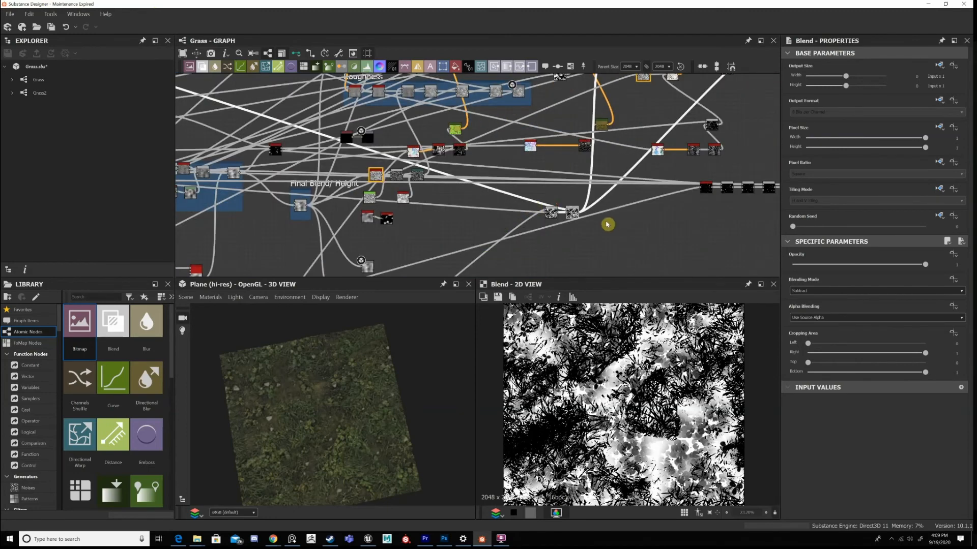
scroll(604, 226, "up", 1)
scroll(553, 214, "up", 4)
middle_click_drag(614, 92, 547, 239)
middle_click_drag(626, 81, 594, 269)
middle_click_drag(620, 82, 601, 177)
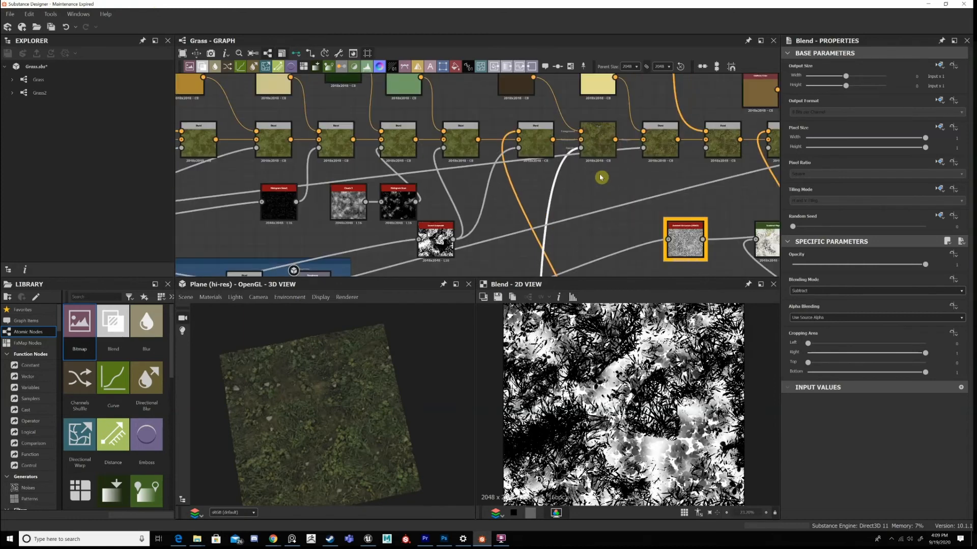
Display the dark brown Uniform Color's Blend and inspect its tint close up alongside the material on the 3D plane.
middle_click_drag(610, 143, 600, 178)
left_click(599, 186)
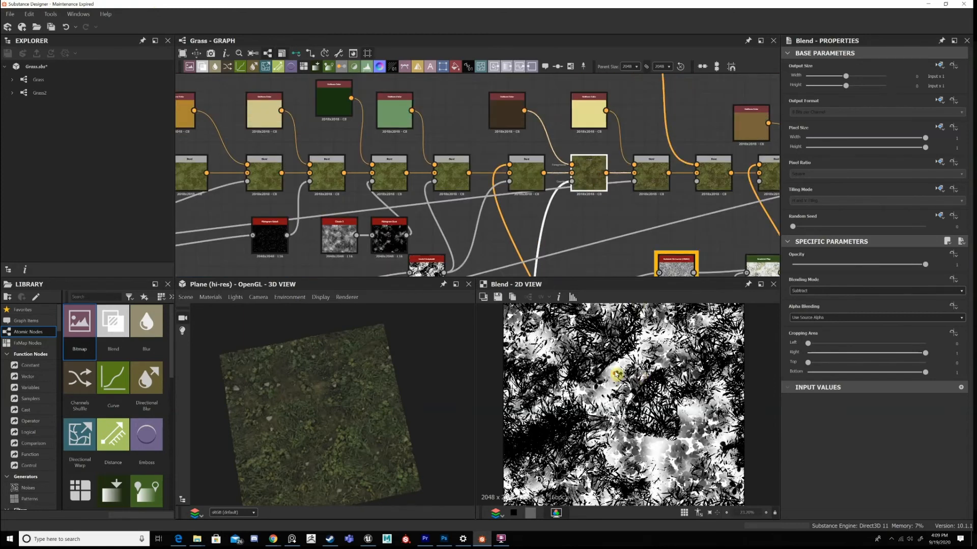
scroll(615, 374, "up", 6)
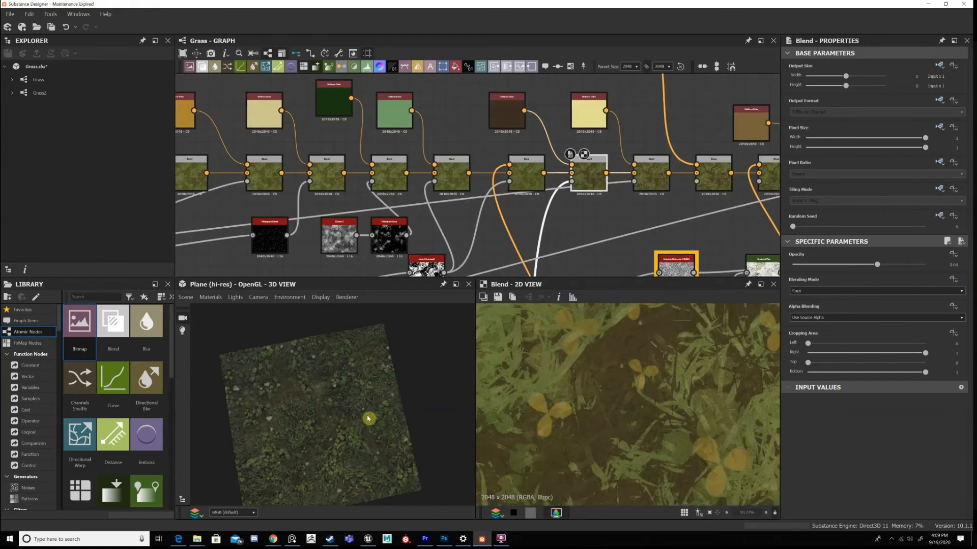
scroll(356, 409, "up", 5)
scroll(697, 163, "down", 3)
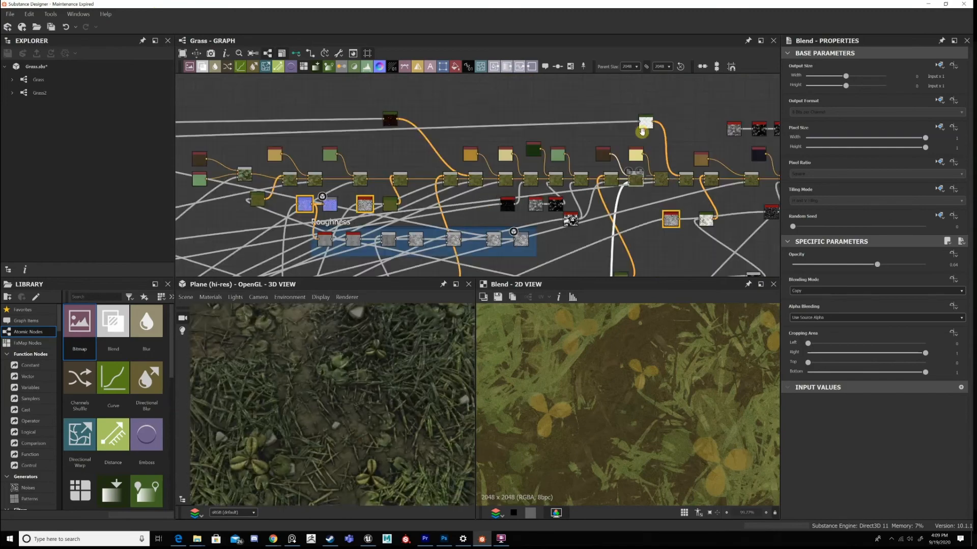
Display the next Blend and examine the pale yellow Uniform Color it adds to the grass.
scroll(646, 125, "up", 3)
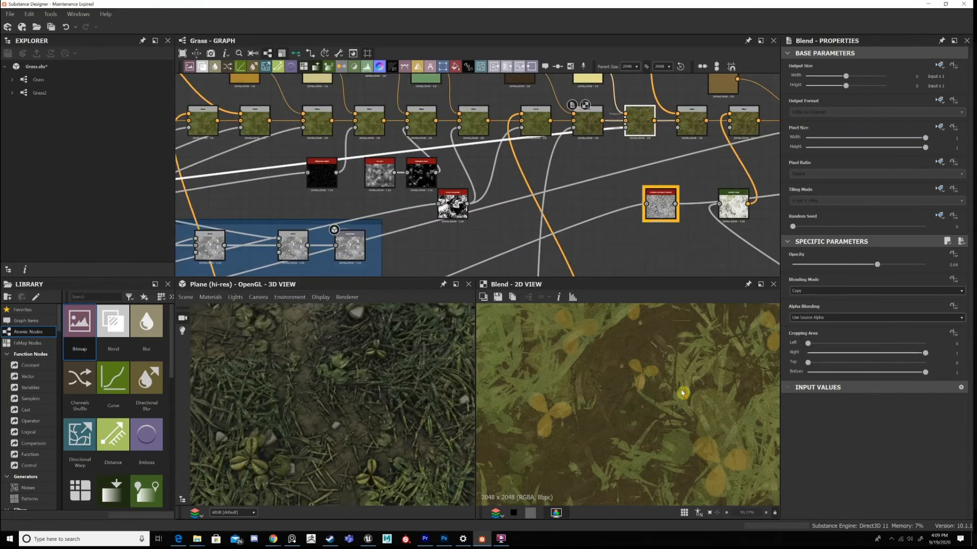
middle_click_drag(682, 393, 687, 367)
middle_click_drag(585, 104, 576, 139)
left_click(579, 109)
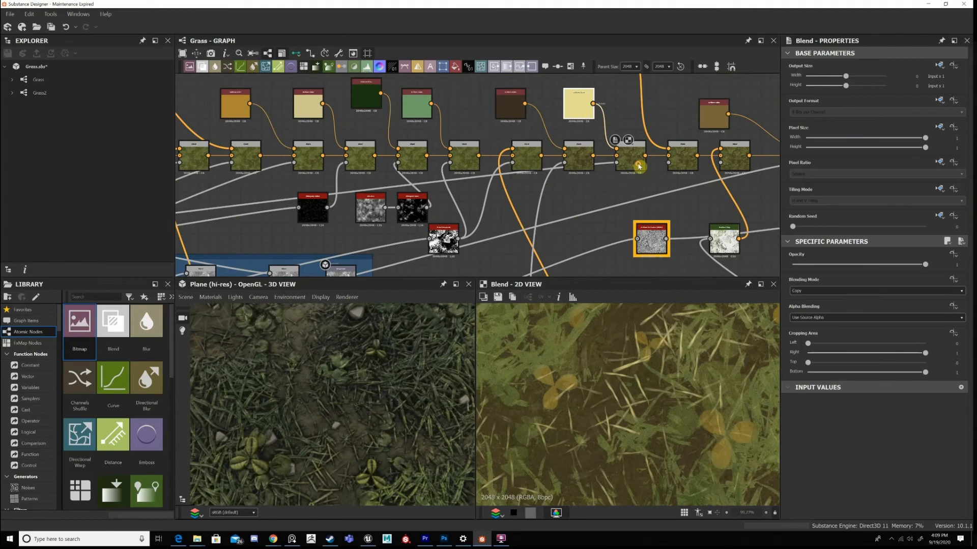
Trace the pale yellow Blend's opacity input back to its Subtract Blend and display the grass blade mask.
left_click(297, 197)
scroll(298, 195, "down", 1)
middle_click_drag(297, 195, 712, 163)
middle_click_drag(346, 206, 603, 177)
middle_click_drag(371, 216, 383, 151)
scroll(481, 178, "up", 2)
middle_click_drag(491, 169, 584, 222)
double_click(528, 188)
Follow the blade mask back to the base colour chain and display the full output of the dark brown Blend.
scroll(628, 345, "down", 4)
scroll(440, 165, "down", 3)
middle_click_drag(554, 178, 371, 200)
middle_click_drag(657, 153, 285, 198)
middle_click_drag(625, 168, 601, 176)
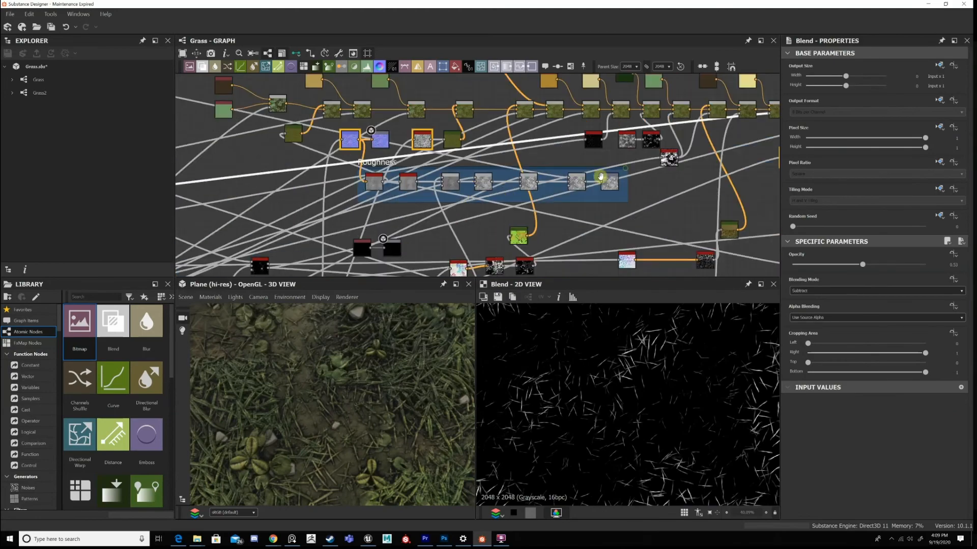
scroll(618, 145, "up", 5)
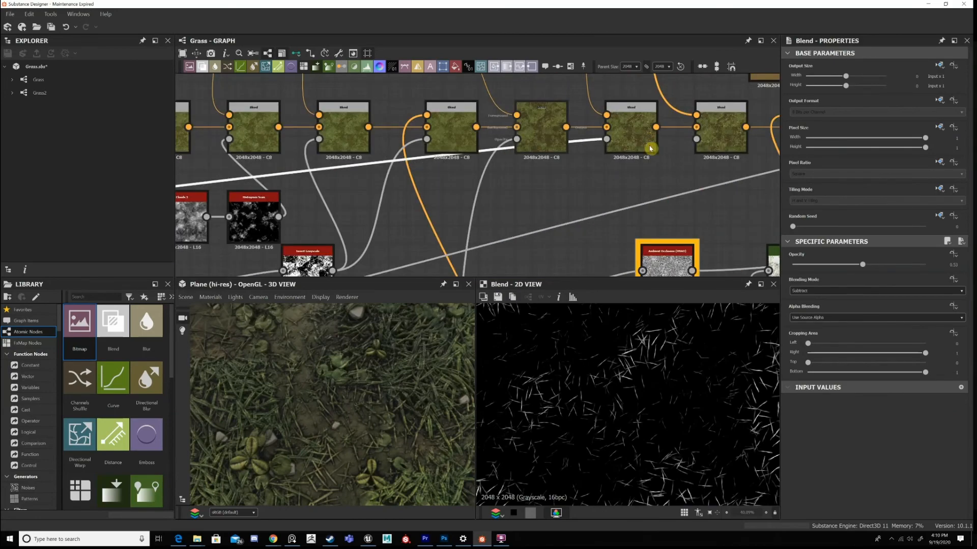
double_click(650, 148)
scroll(650, 148, "up", 2)
middle_click_drag(636, 138, 609, 158)
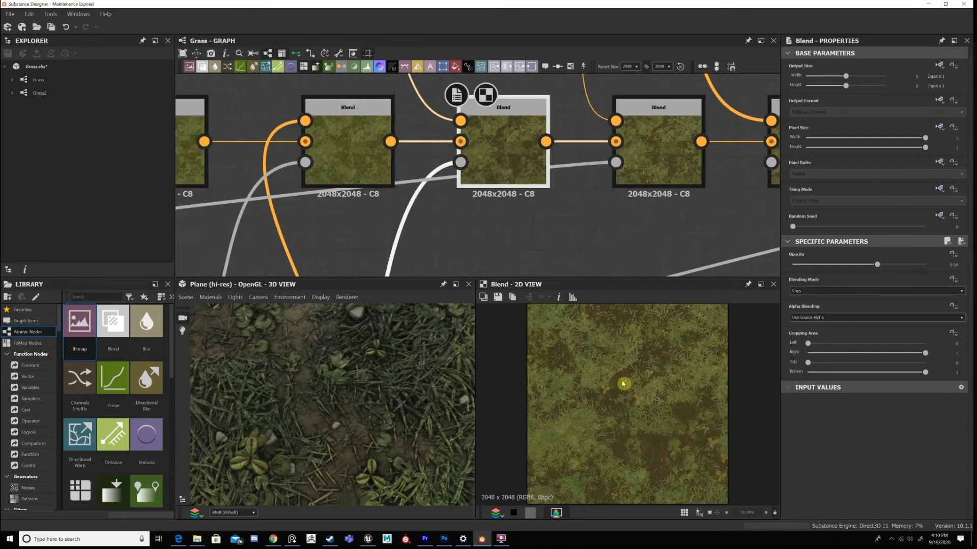
scroll(641, 383, "down", 1)
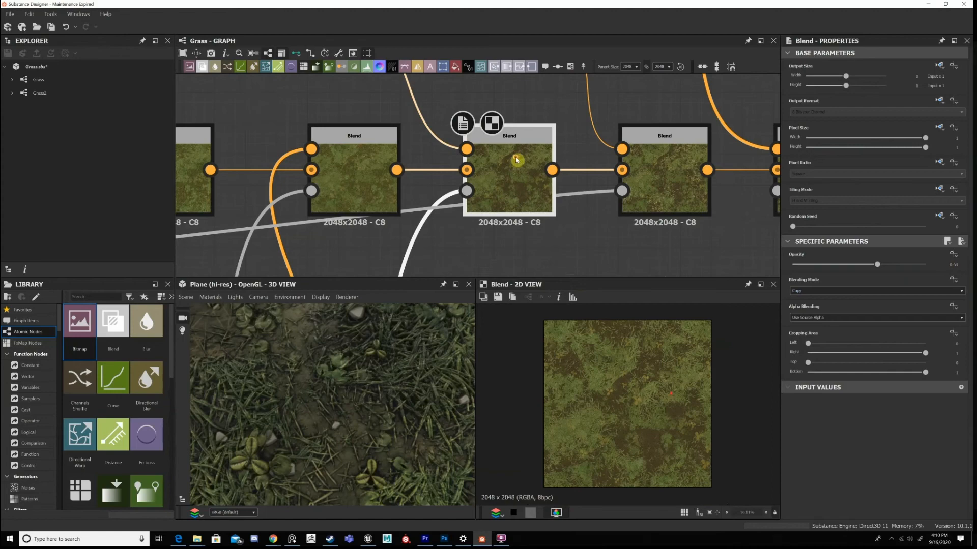
Compare the output of the pale yellow Blend with that of the Blend following it.
left_click(356, 165)
double_click(643, 159)
middle_click_drag(643, 159, 357, 177)
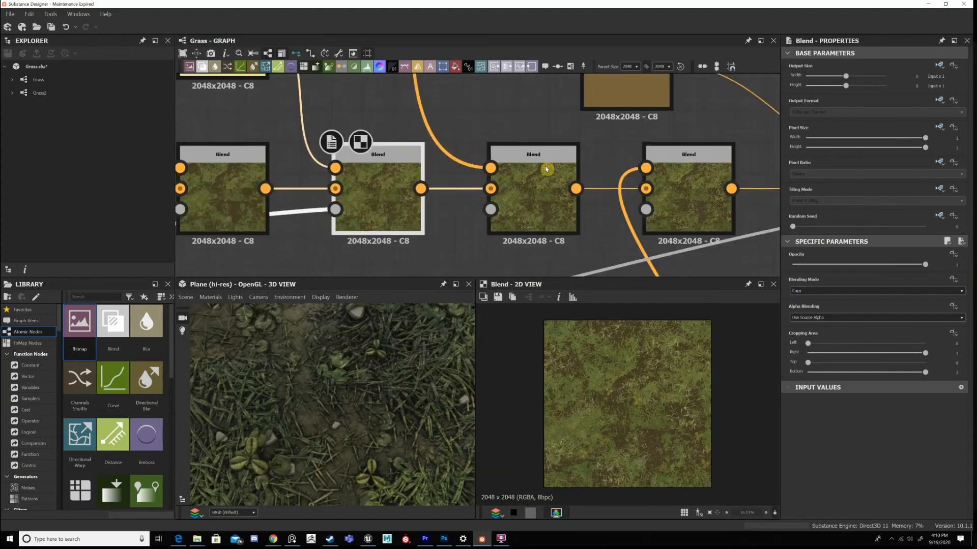
left_click(546, 169)
scroll(579, 363, "up", 5)
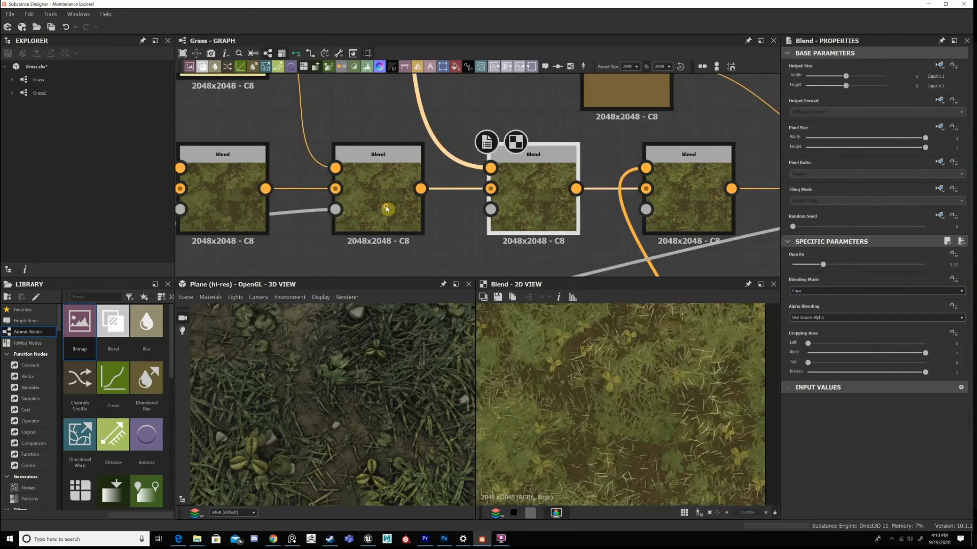
double_click(389, 176)
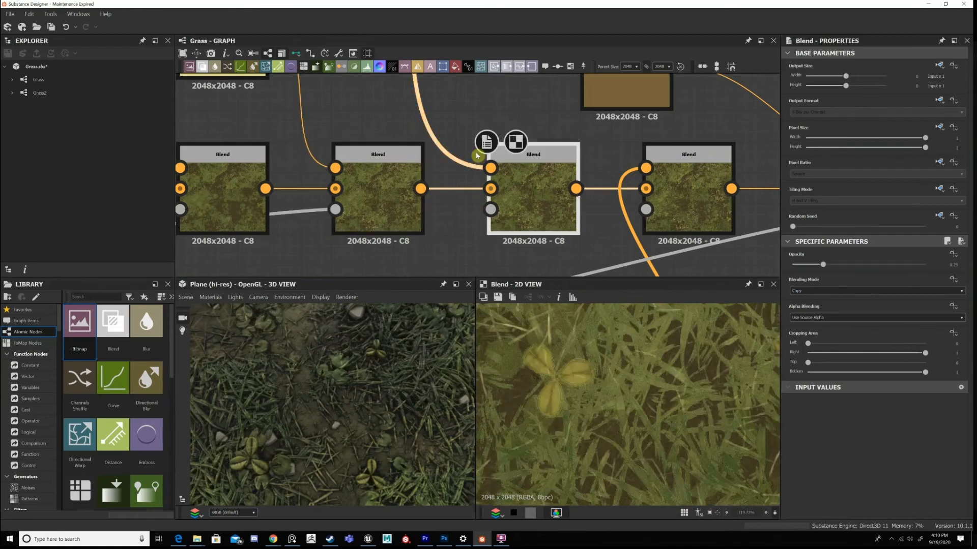
Display the plant Gradient Map feeding the foreground of the Blend after the pale yellow one.
scroll(489, 170, "down", 5)
middle_click_drag(550, 222, 634, 326)
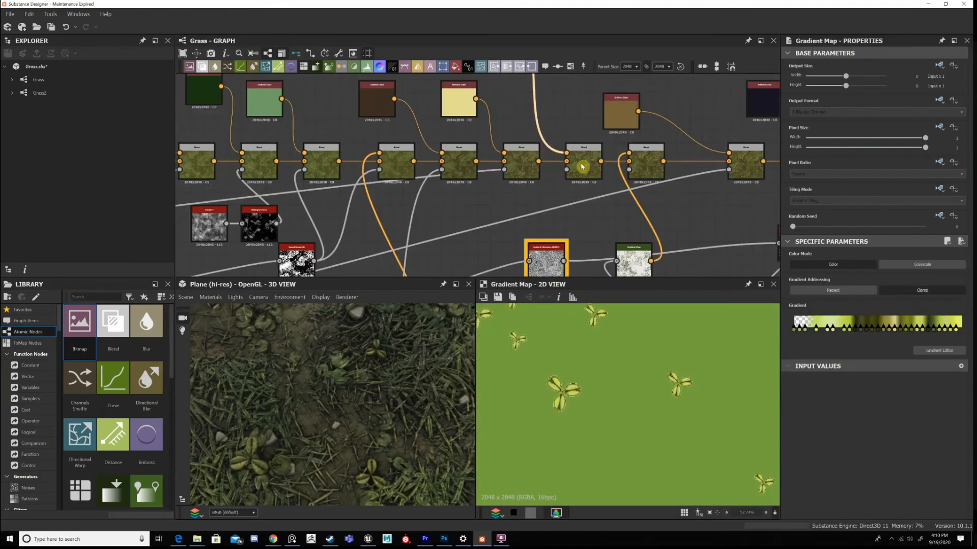
middle_click_drag(557, 86, 579, 196)
middle_click_drag(576, 148, 583, 196)
scroll(597, 229, "up", 5)
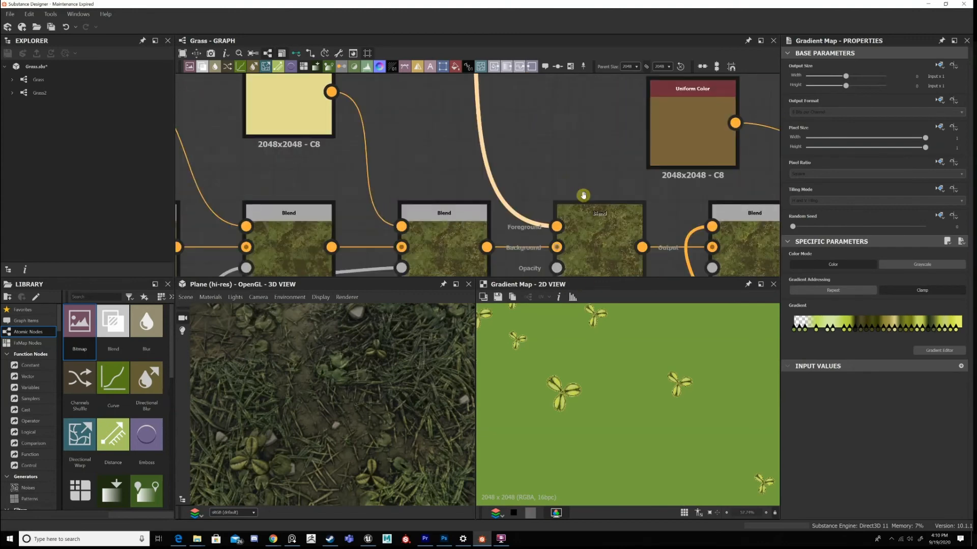
Trace the plant Gradient Map's input back to the scatter node of the three-leaf plant.
scroll(585, 197, "down", 5)
middle_click_drag(351, 153, 584, 147)
scroll(584, 148, "down", 3)
middle_click_drag(184, 132, 473, 144)
middle_click_drag(258, 137, 563, 139)
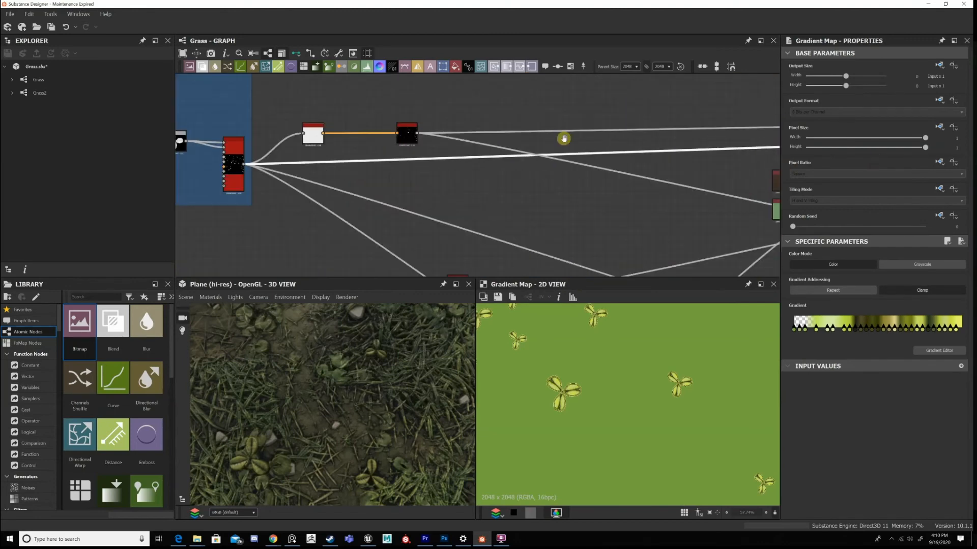
middle_click_drag(271, 161, 446, 163)
scroll(409, 131, "up", 3)
middle_click_drag(409, 131, 444, 150)
scroll(450, 155, "up", 1)
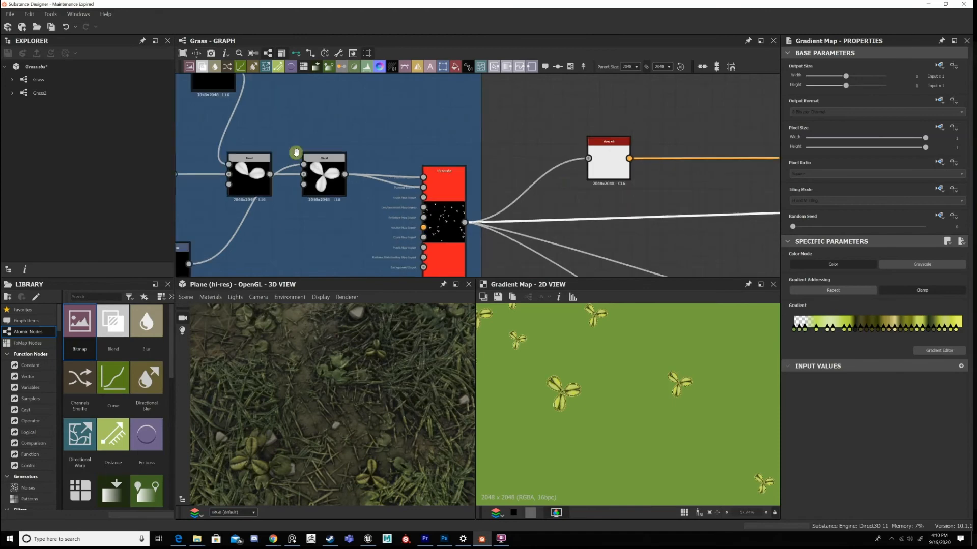
Return from the three-leaf plant scatter to its Gradient Map and inspect a single coloured plant close up.
scroll(294, 153, "down", 7)
middle_click_drag(738, 160, 437, 149)
scroll(618, 149, "up", 1)
middle_click_drag(618, 149, 596, 147)
scroll(567, 143, "up", 6)
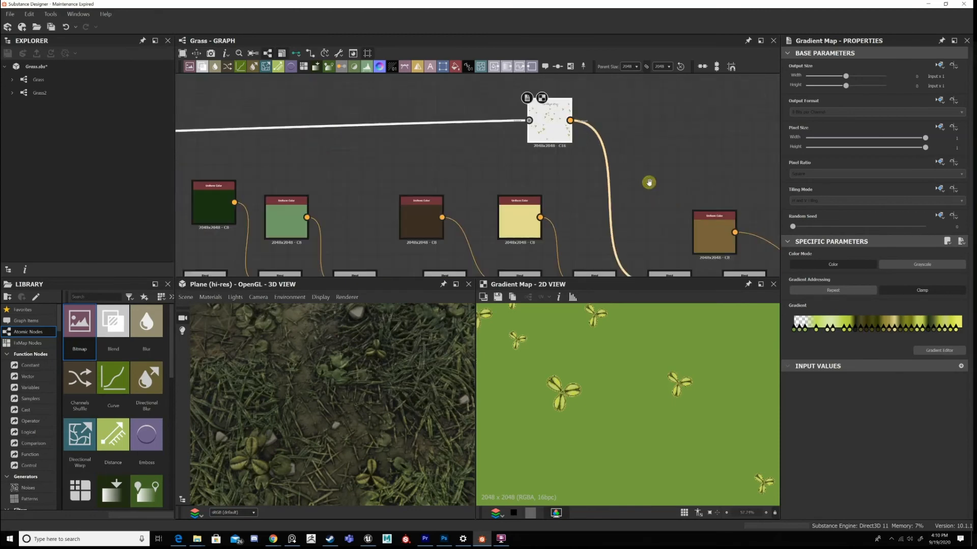
middle_click_drag(647, 183, 610, 158)
scroll(568, 409, "up", 4)
Display the Blend that receives the plant Gradient Map and view its full output.
middle_click_drag(606, 114, 560, 17)
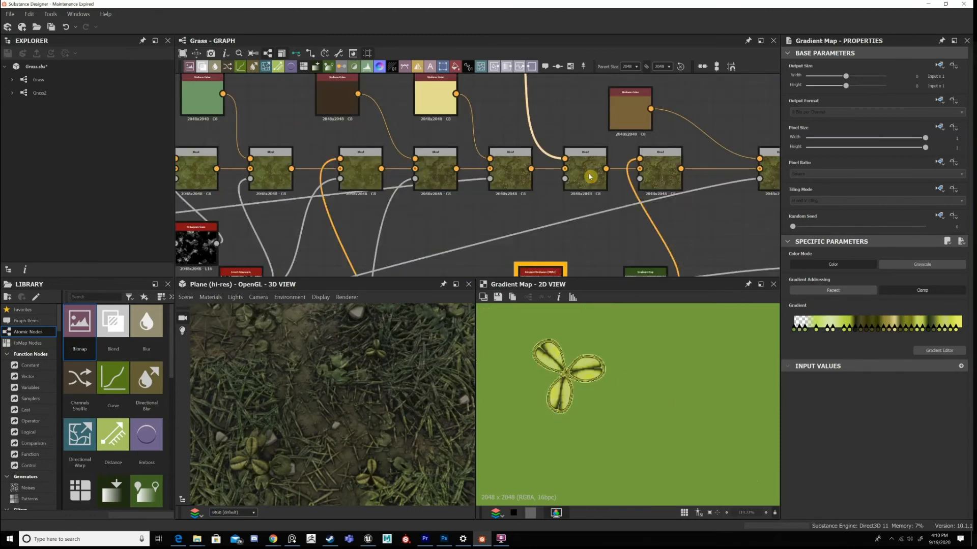
scroll(590, 176, "up", 2)
scroll(603, 346, "down", 4)
middle_click_drag(570, 166, 538, 148)
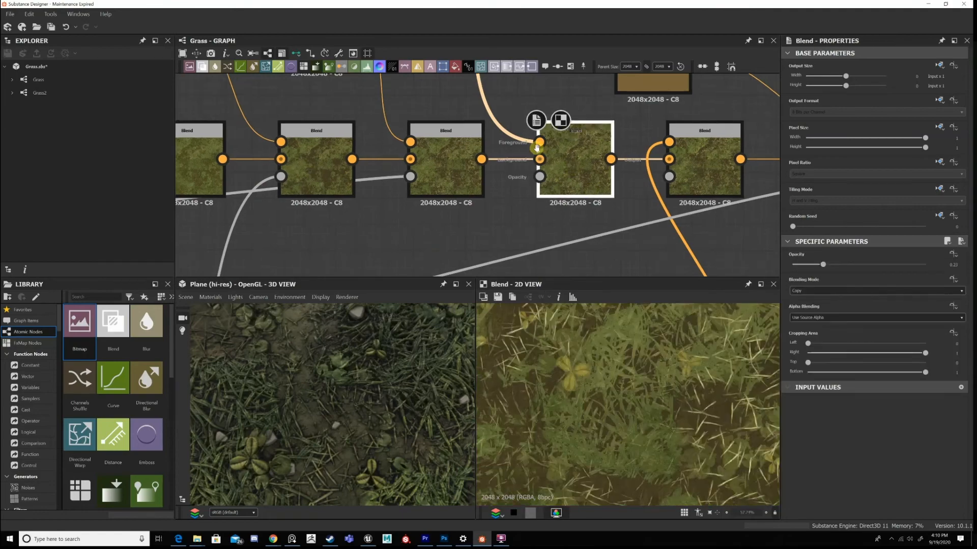
scroll(660, 184, "down", 2)
scroll(650, 413, "down", 4)
Display the next Blend in the chain, and the Gradient Map connected to its foreground.
scroll(651, 252, "up", 1)
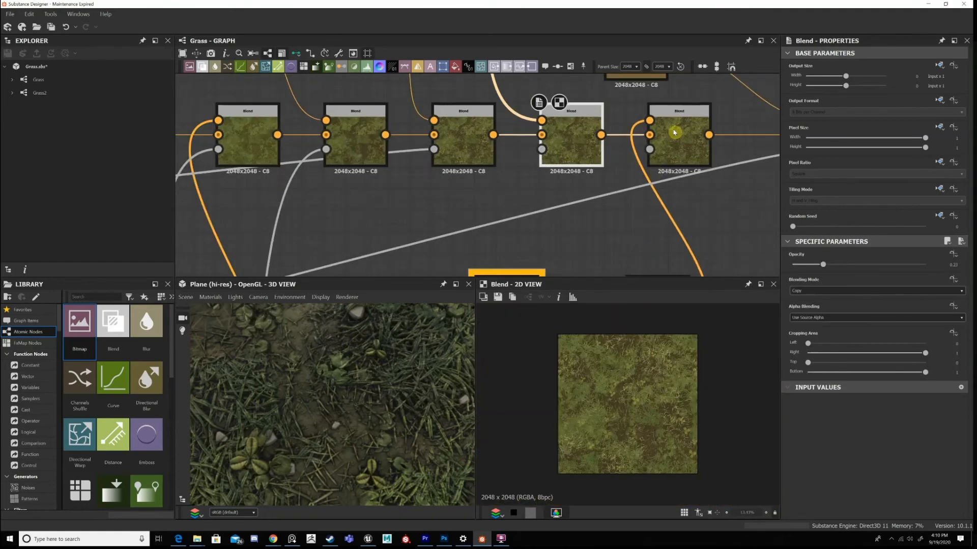
scroll(674, 132, "up", 1)
scroll(667, 168, "down", 3)
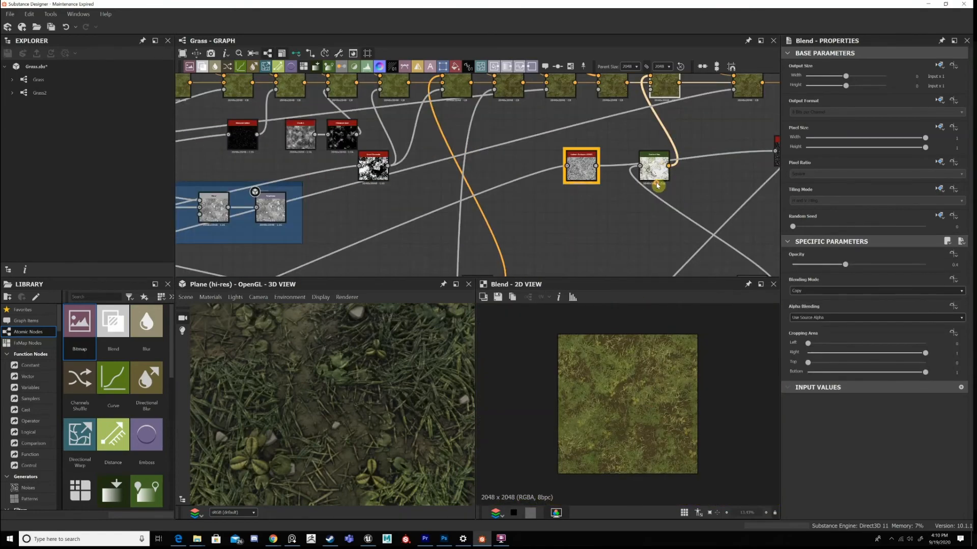
scroll(666, 168, "up", 3)
double_click(660, 174)
scroll(631, 172, "down", 3)
scroll(647, 155, "down", 1)
mouse_move(679, 265)
middle_mouse_down()
mouse_move(654, 200)
mouse_move(679, 255)
middle_mouse_up()
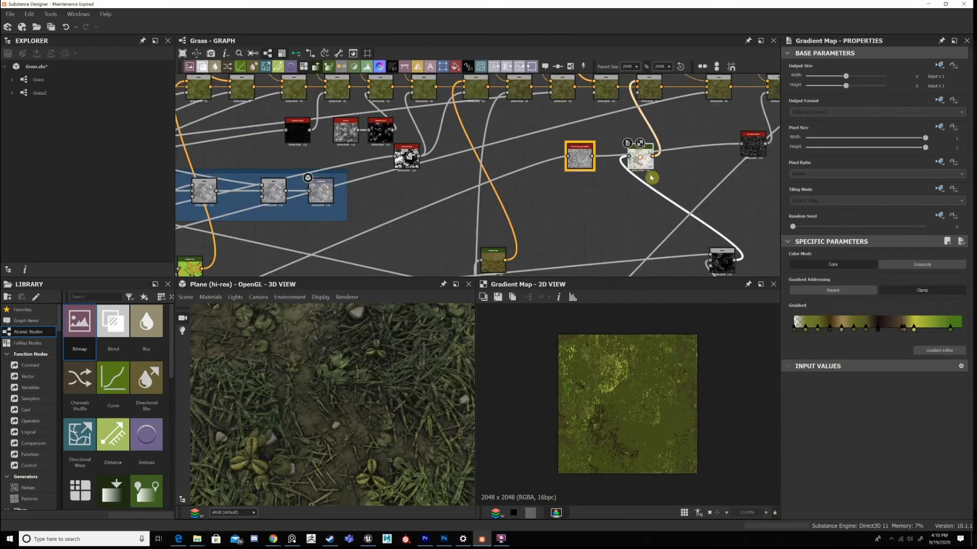
Trace this Gradient Map's input through its Blend to the Flood Fill node and display the Flood Fill output.
scroll(658, 199, "up", 1)
scroll(678, 209, "up", 1)
left_click_drag(631, 139, 645, 178)
middle_click_drag(683, 240, 672, 205)
middle_click_drag(740, 258, 689, 169)
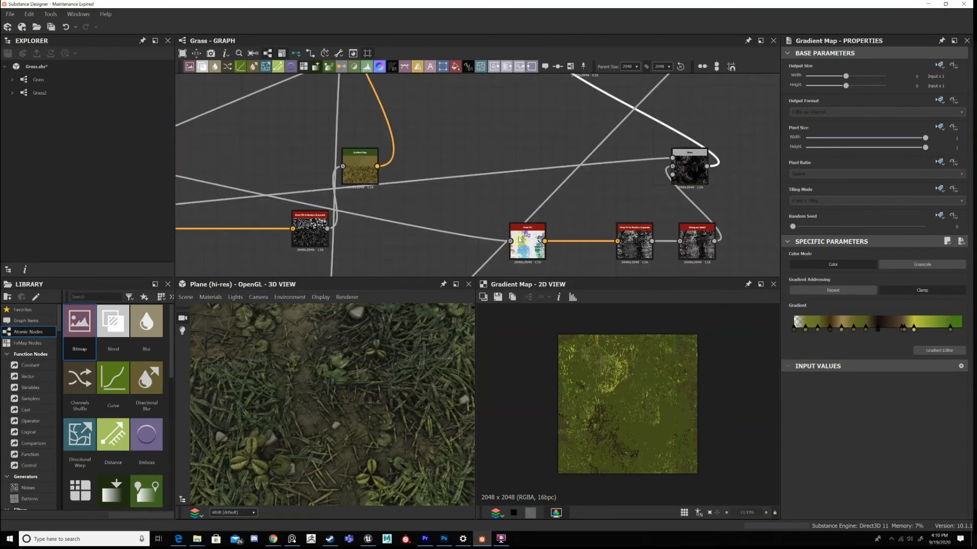
double_click(519, 240)
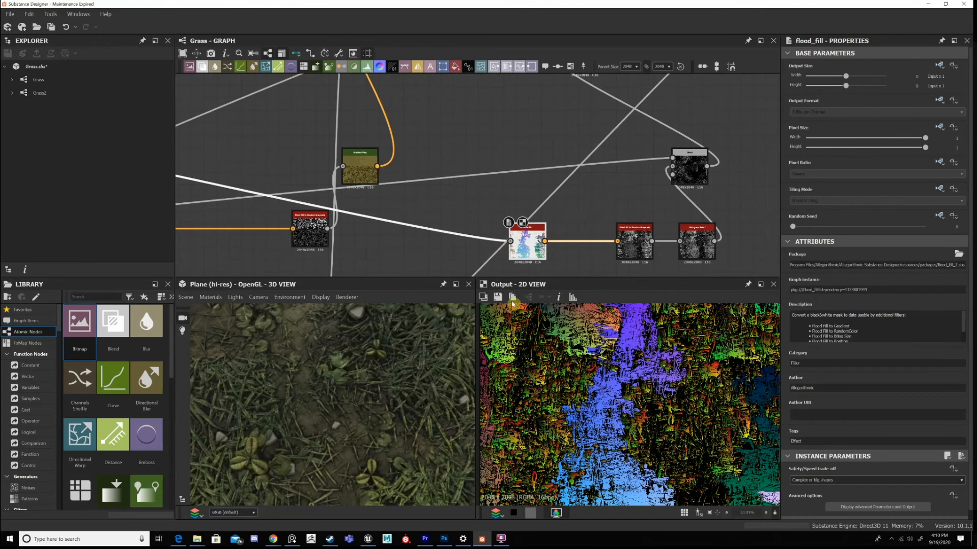
Trace the Flood Fill node's input connection back across the graph and return to the node.
scroll(530, 192, "down", 4)
scroll(442, 178, "up", 2)
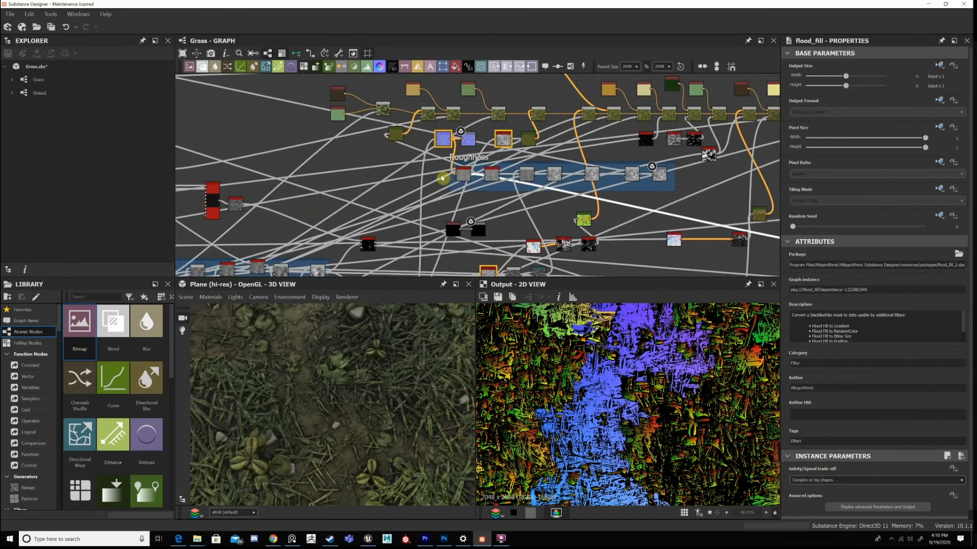
scroll(509, 178, "up", 2)
middle_click_drag(753, 216, 433, 151)
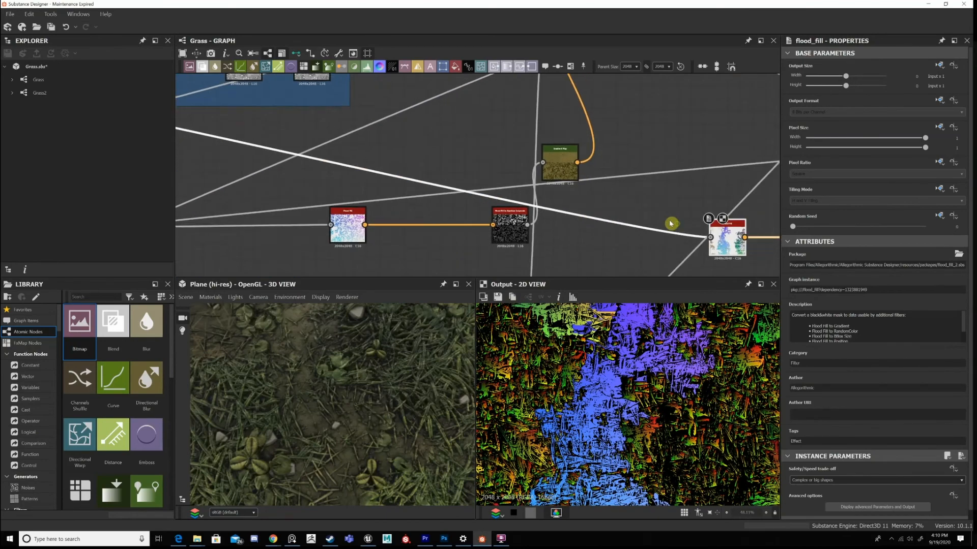
middle_click_drag(741, 241, 503, 207)
scroll(551, 201, "up", 2)
scroll(475, 194, "up", 1)
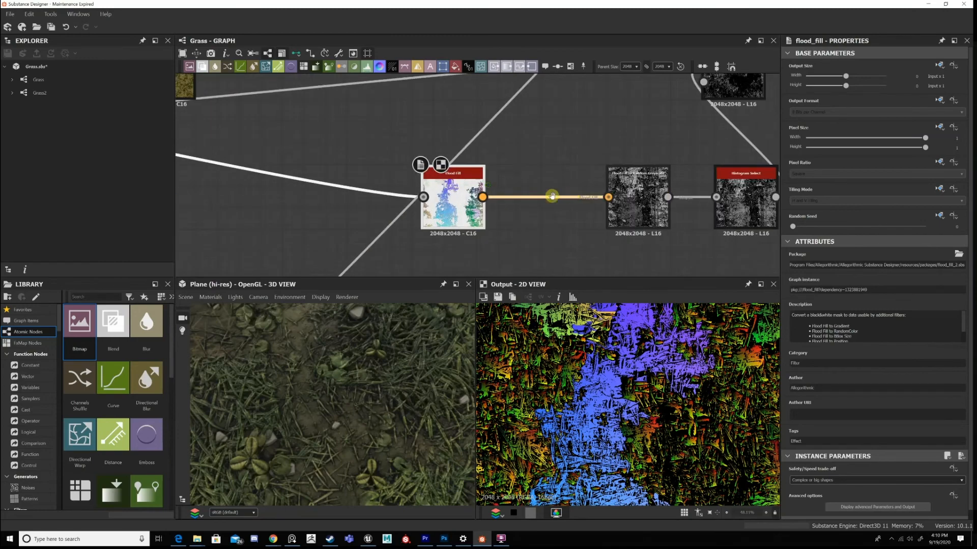
Display the Flood Fill to Random Grayscale output and open the Histogram Select node after it.
scroll(554, 201, "down", 4)
middle_click_drag(618, 173, 559, 142)
scroll(560, 141, "up", 3)
double_click(560, 141)
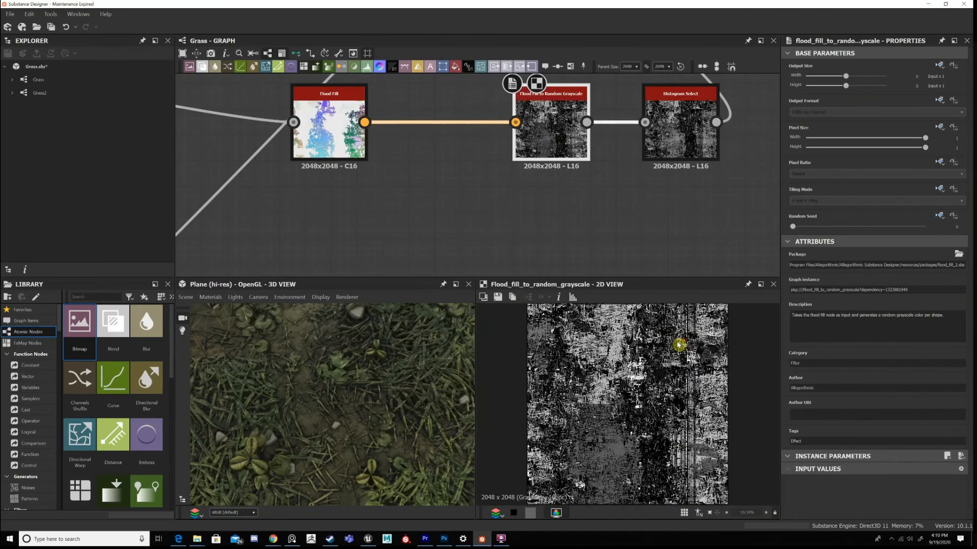
middle_click_drag(649, 187, 648, 199)
middle_click_drag(685, 117, 648, 199)
double_click(648, 198)
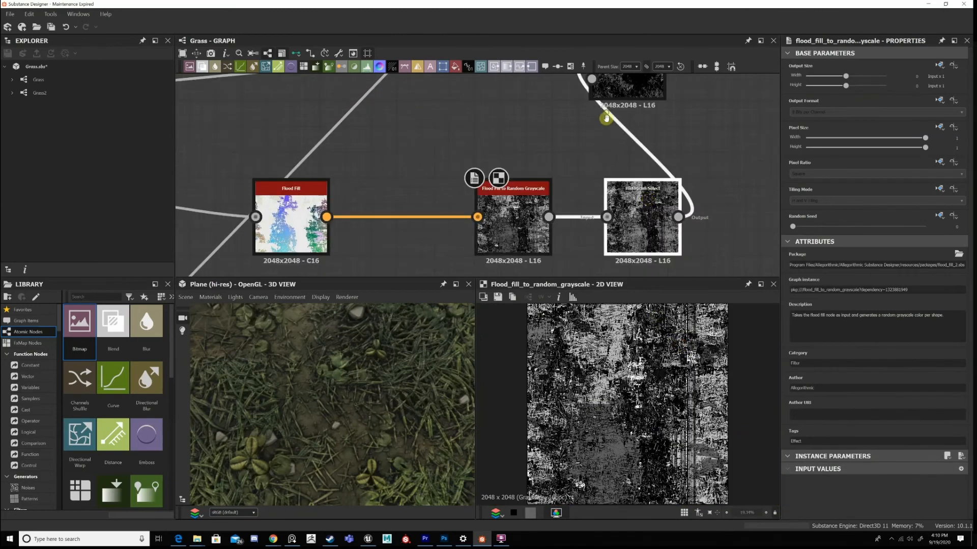
Display the Subtract Blend after the Histogram Select and trace its foreground input across the graph to its source and back.
middle_click_drag(606, 118, 607, 232)
double_click(656, 199)
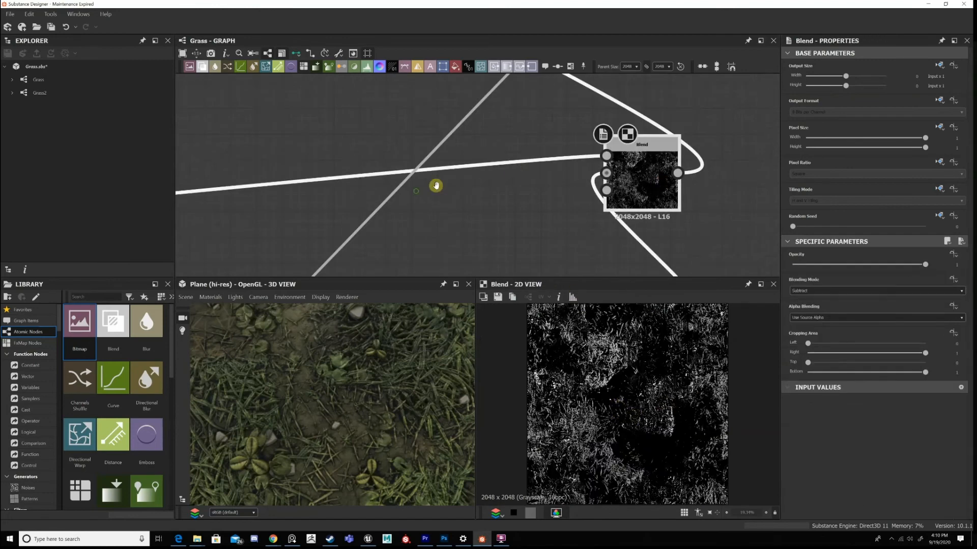
scroll(436, 186, "down", 5)
middle_click_drag(436, 186, 745, 119)
middle_click_drag(301, 172, 778, 127)
middle_click_drag(254, 178, 795, 130)
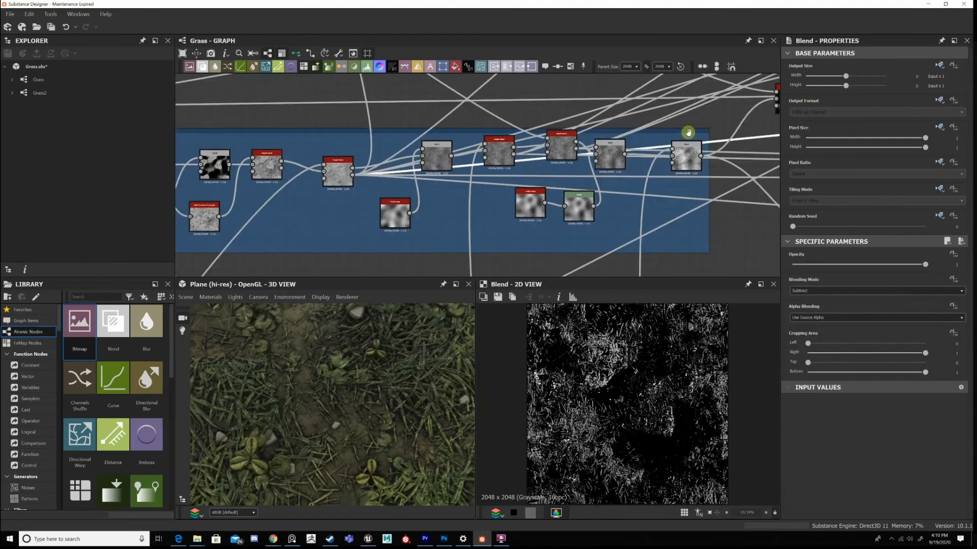
middle_click_drag(688, 132, 704, 127)
middle_click_drag(354, 174, 523, 157)
scroll(609, 149, "down", 3)
middle_click_drag(686, 184, 224, 234)
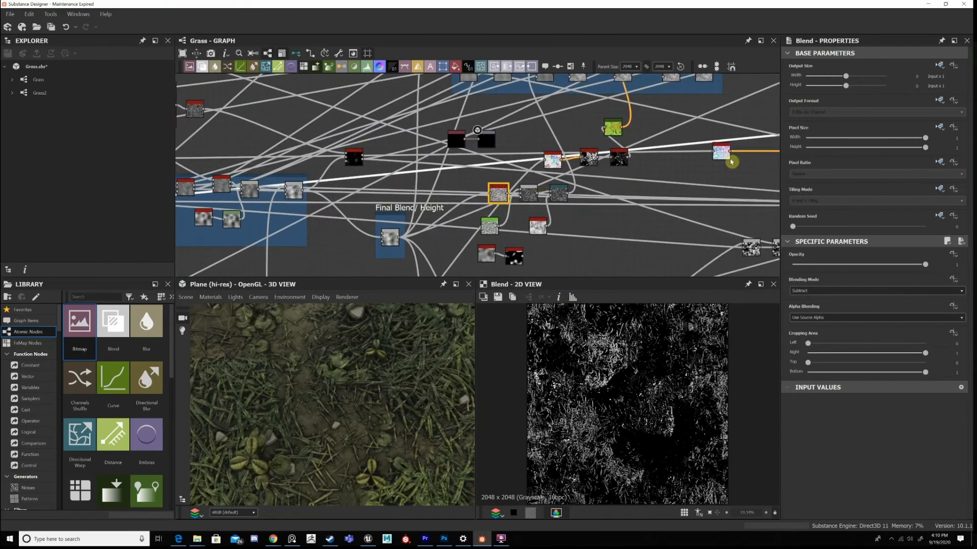
middle_click_drag(776, 153, 431, 181)
scroll(593, 145, "up", 5)
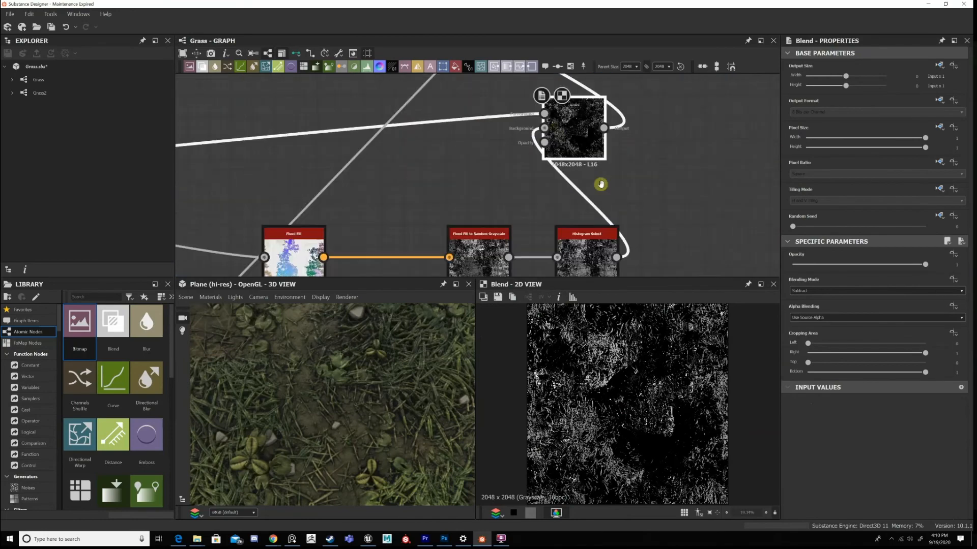
Display the Gradient Map fed by the Subtract Blend and inspect its colour output up close.
scroll(597, 181, "down", 5)
scroll(544, 125, "up", 5)
double_click(544, 125)
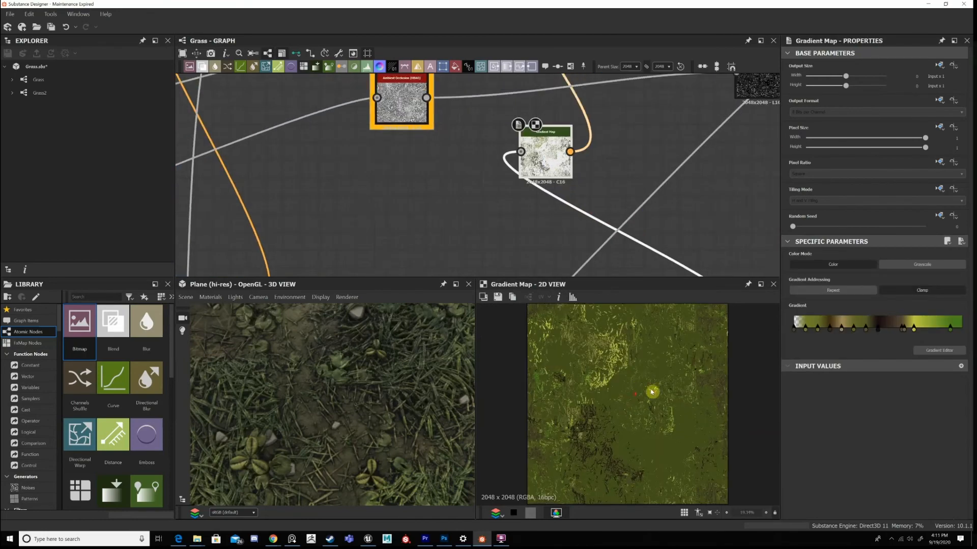
scroll(645, 393, "up", 3)
Follow the Gradient Map's output to the base colour Blend it feeds and inspect that Blend's result.
middle_click_drag(593, 137, 615, 227)
middle_click_drag(612, 122, 611, 194)
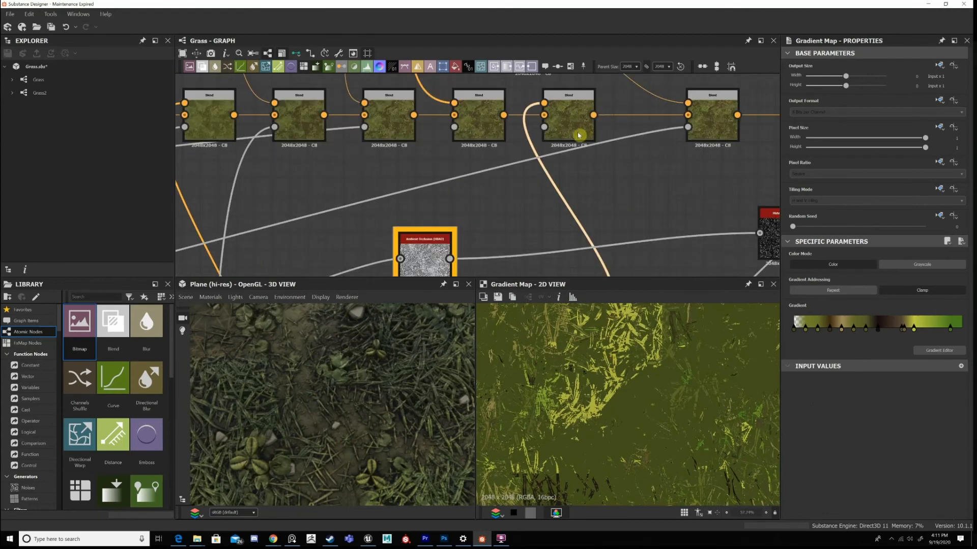
double_click(579, 135)
key("f")
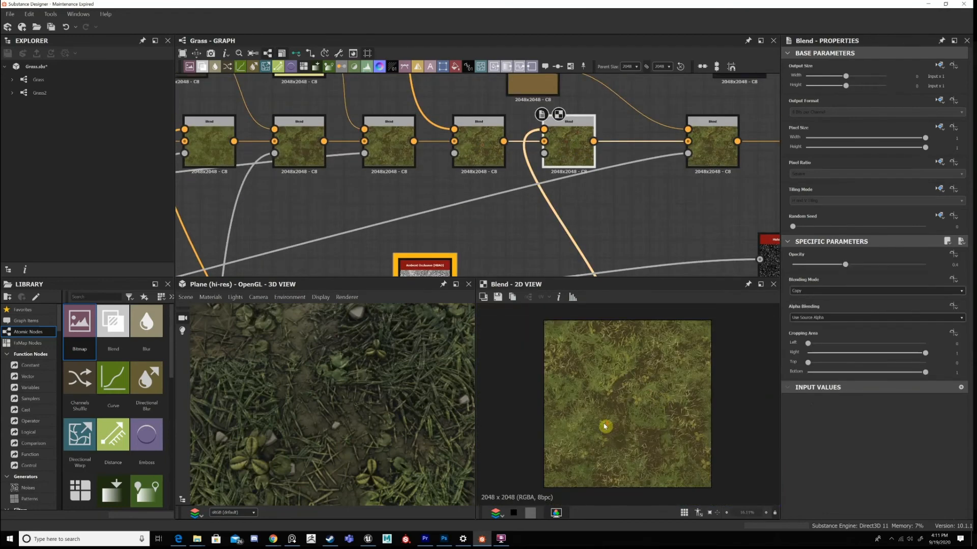
scroll(605, 427, "up", 3)
Compare this Blend with the preceding one in the chain and view the whole plane in 3D.
left_click(473, 150)
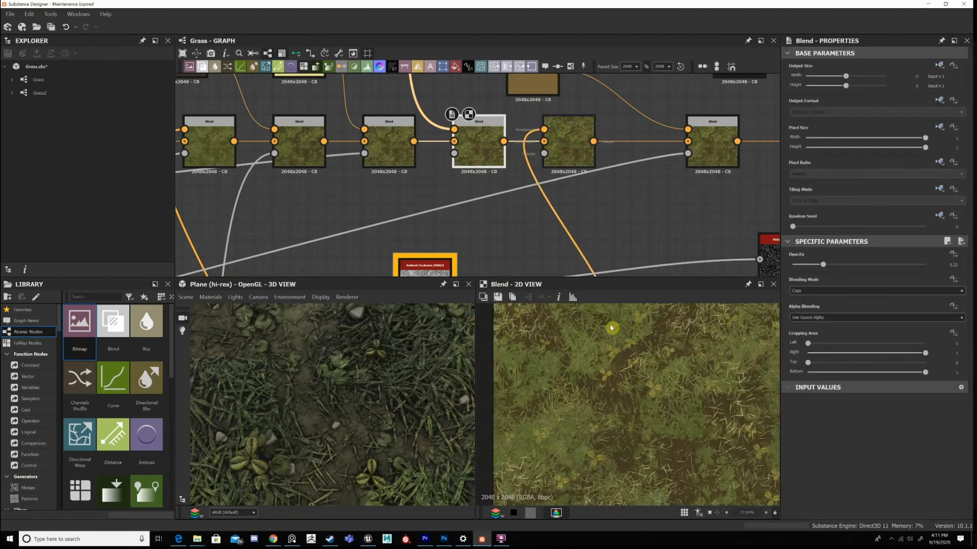
scroll(656, 359, "down", 4)
scroll(689, 369, "up", 1)
middle_click_drag(615, 143, 556, 132)
scroll(360, 378, "down", 3)
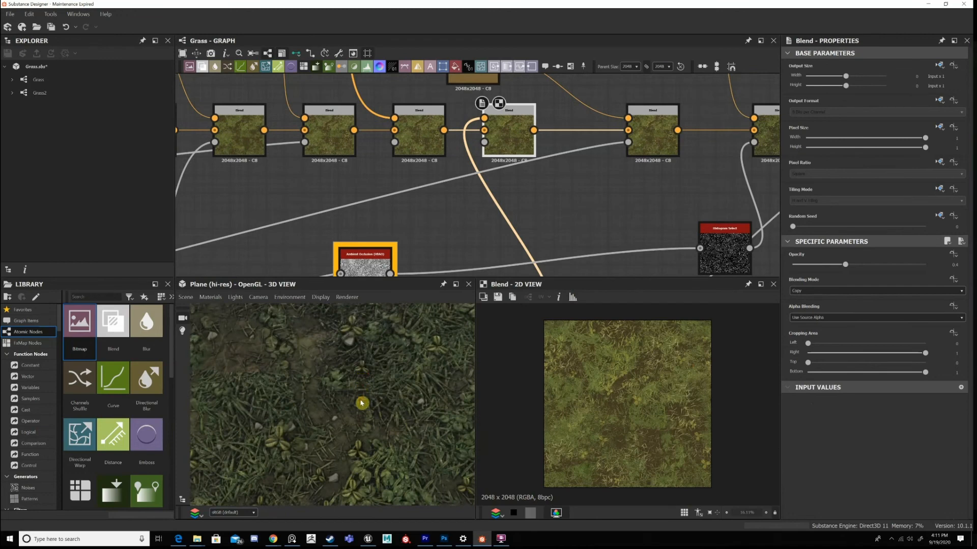
scroll(343, 479, "down", 4)
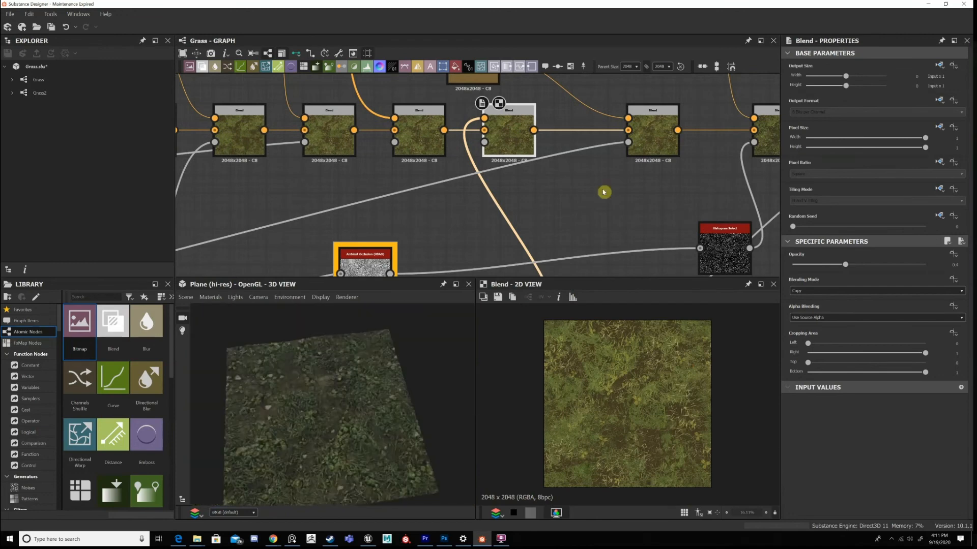
Display the next Blend, which uses the brown Uniform Color, and compare its output closely with the preceding Blend.
left_click(658, 125)
scroll(631, 400, "up", 2)
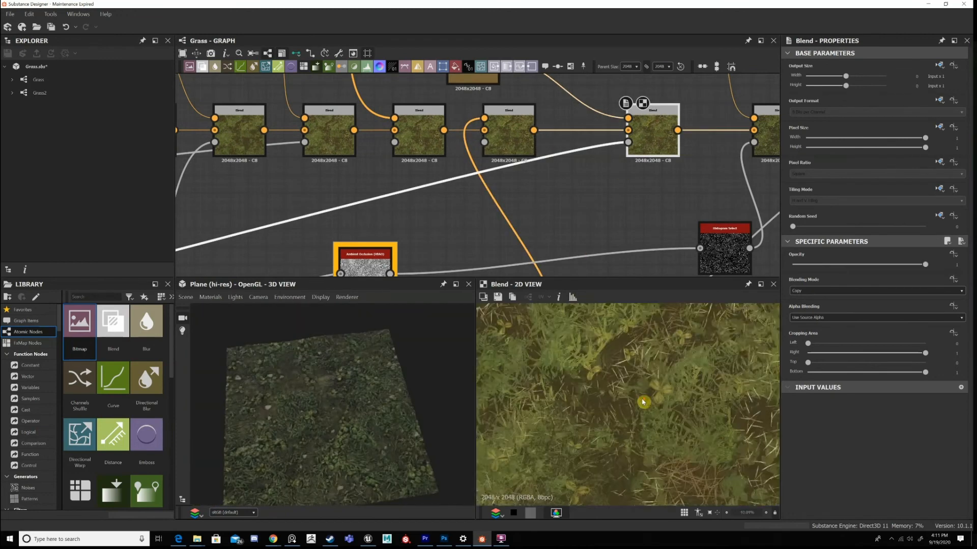
scroll(643, 403, "down", 2)
scroll(643, 402, "up", 2)
scroll(643, 402, "down", 2)
scroll(580, 201, "down", 2)
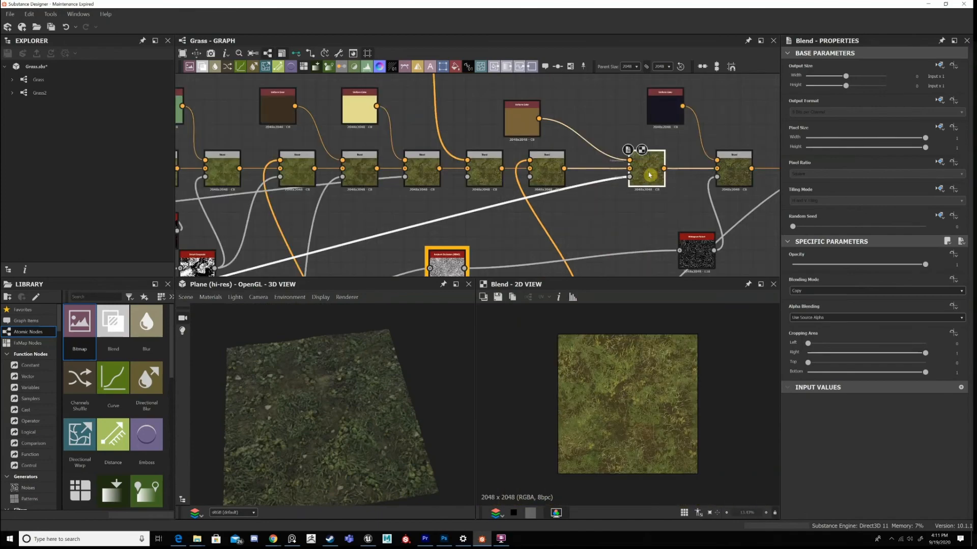
scroll(629, 401, "up", 3)
scroll(633, 399, "up", 1)
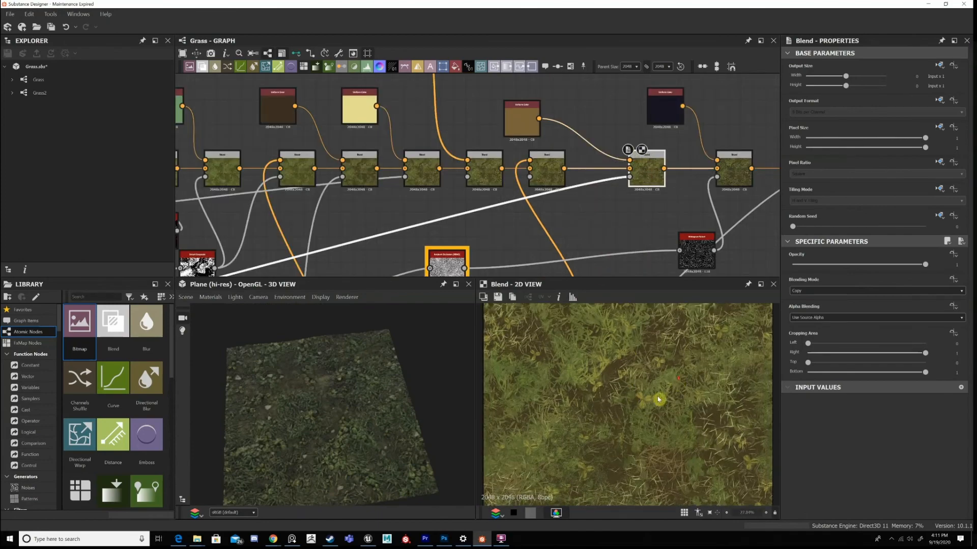
scroll(661, 357, "up", 4)
double_click(549, 170)
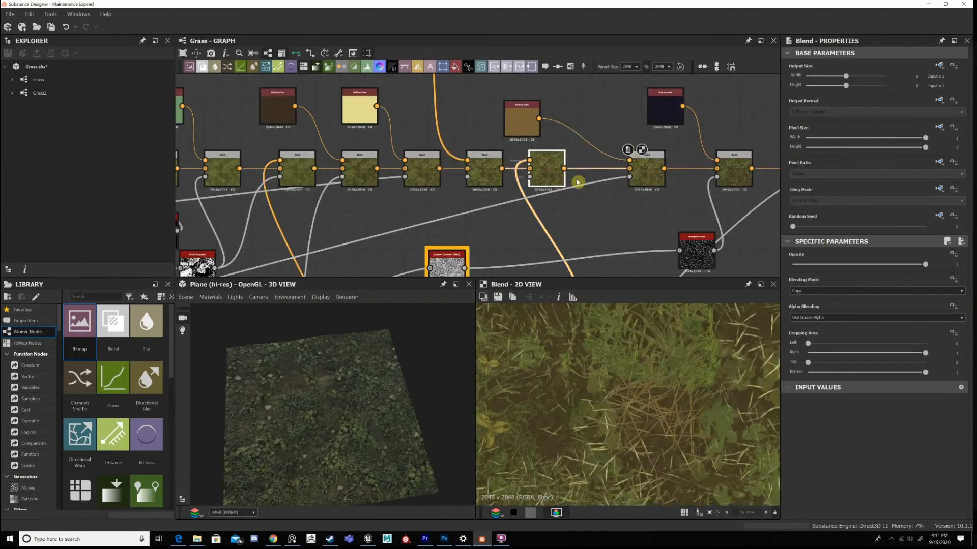
double_click(654, 173)
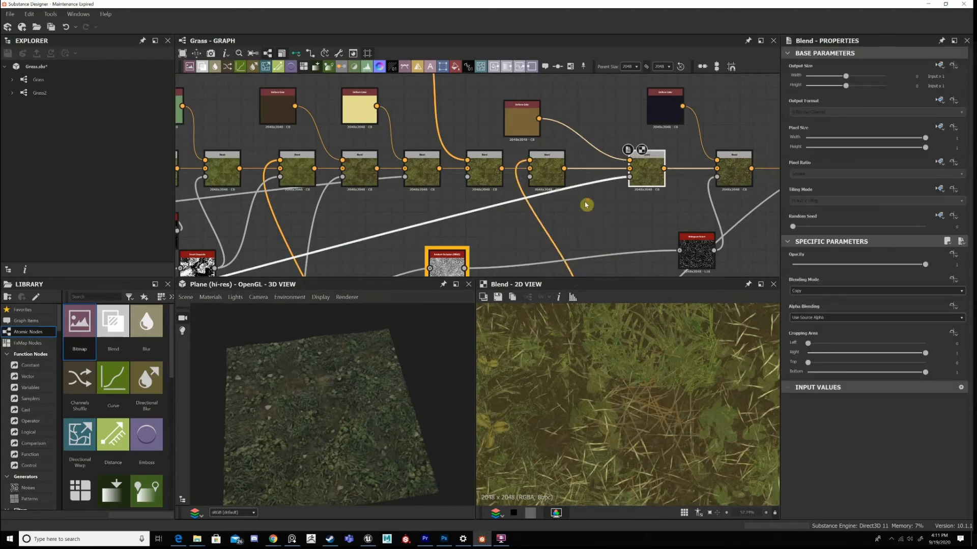
Trace this Blend's opacity input back to its Height Blend node and display the height mask.
scroll(575, 199, "down", 4)
middle_click_drag(644, 158, 865, 103)
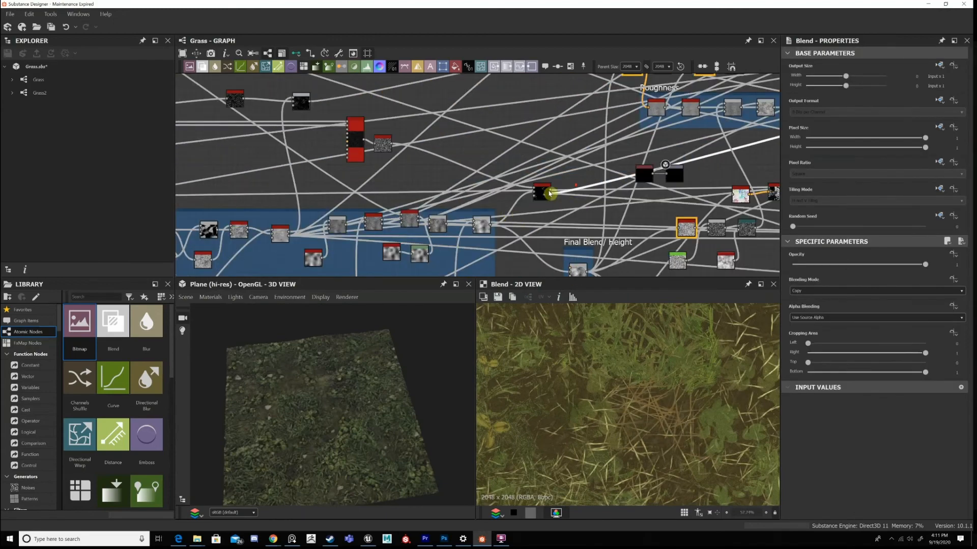
scroll(519, 158, "up", 3)
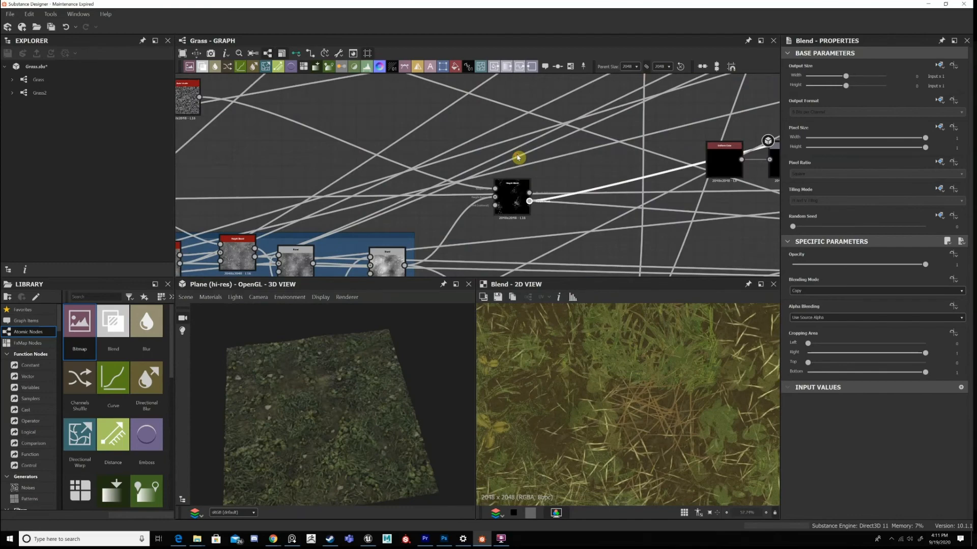
left_click_drag(516, 208, 517, 159)
double_click(517, 159)
Trace the Height Blend's inputs to the last Blend in the blue frame and to the Tile Sampler branch.
middle_click_drag(476, 239, 567, 122)
scroll(499, 168, "up", 1)
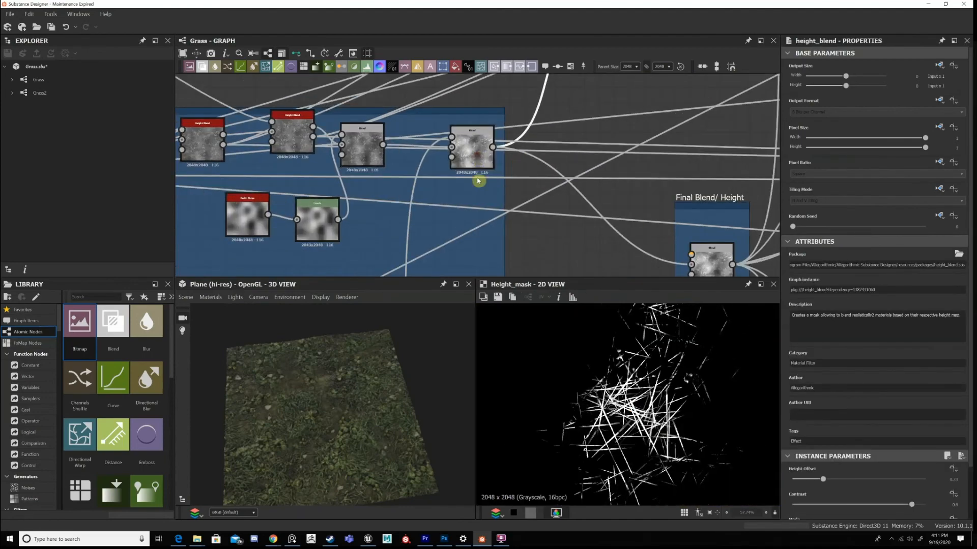
left_click_drag(471, 147, 464, 139)
middle_click_drag(518, 88, 504, 188)
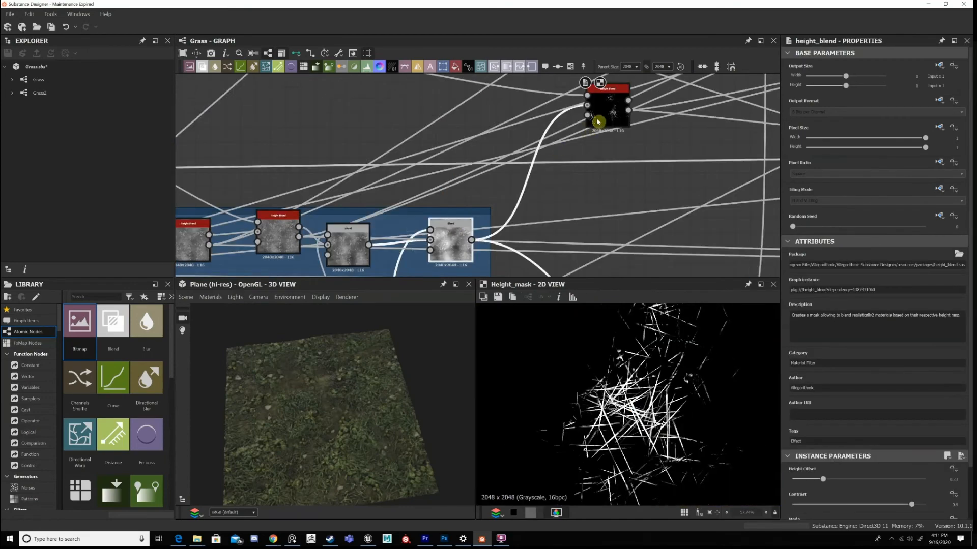
scroll(517, 157, "down", 2)
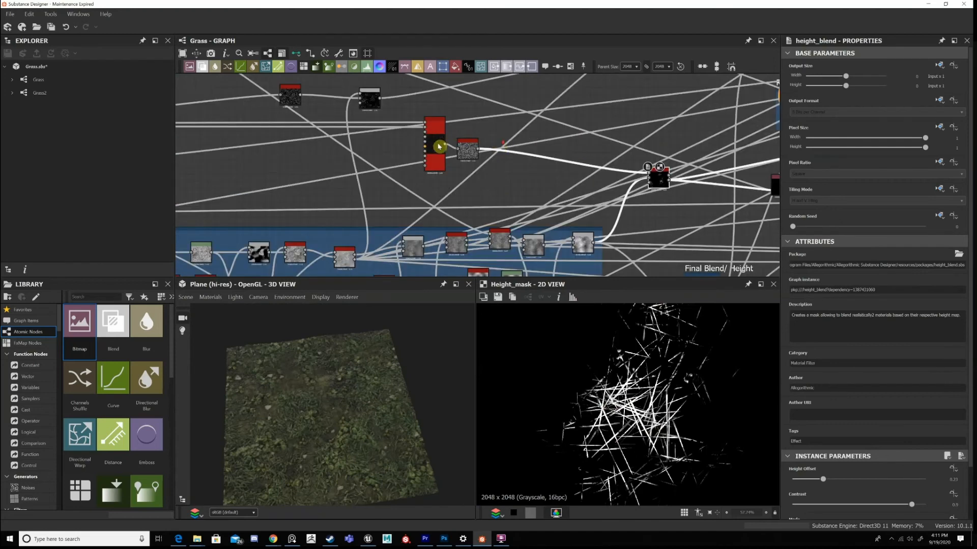
Display the Tile Sampler node's output and inspect its scattered grass pattern.
scroll(416, 139, "up", 2)
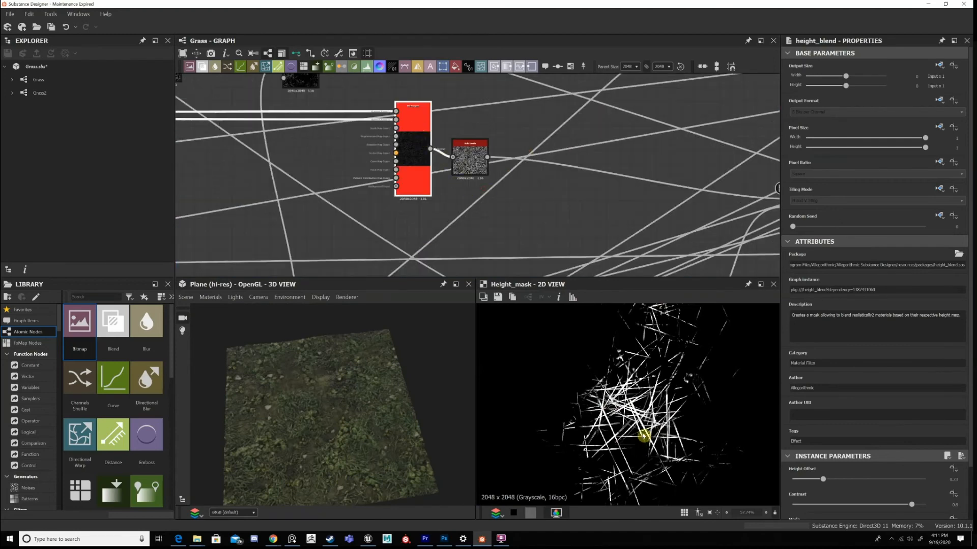
scroll(606, 407, "down", 9)
scroll(638, 403, "up", 4)
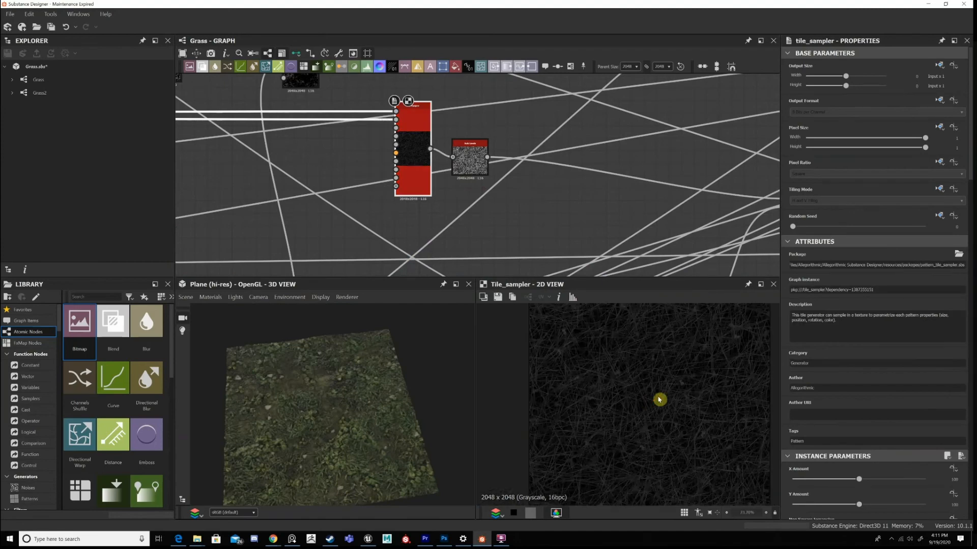
Trace the Tile Sampler's input connections back past the Dry Grass Bits frame and return to the node.
scroll(653, 392, "down", 3)
middle_click_drag(376, 163, 773, 165)
middle_click_drag(191, 158, 502, 181)
middle_click_drag(601, 198, 436, 181)
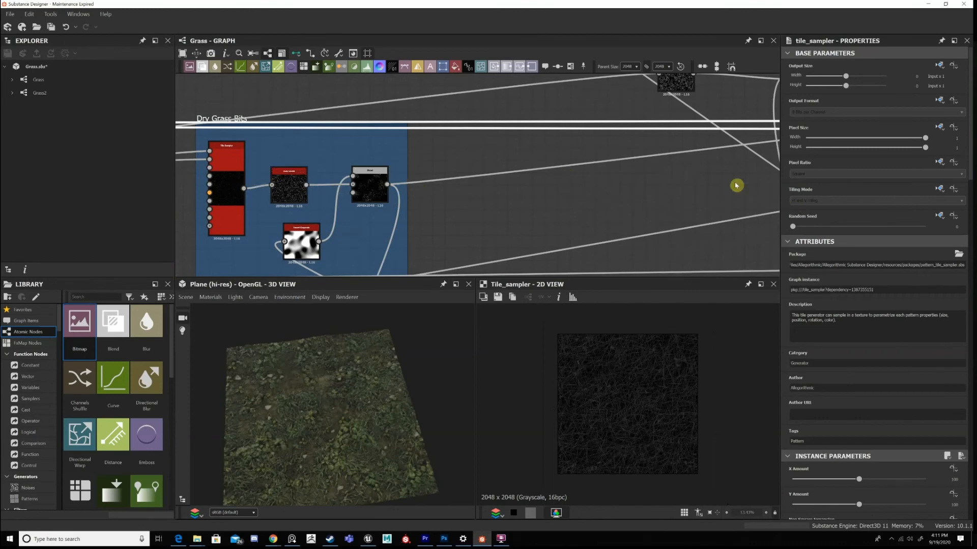
middle_click_drag(737, 185, 510, 156)
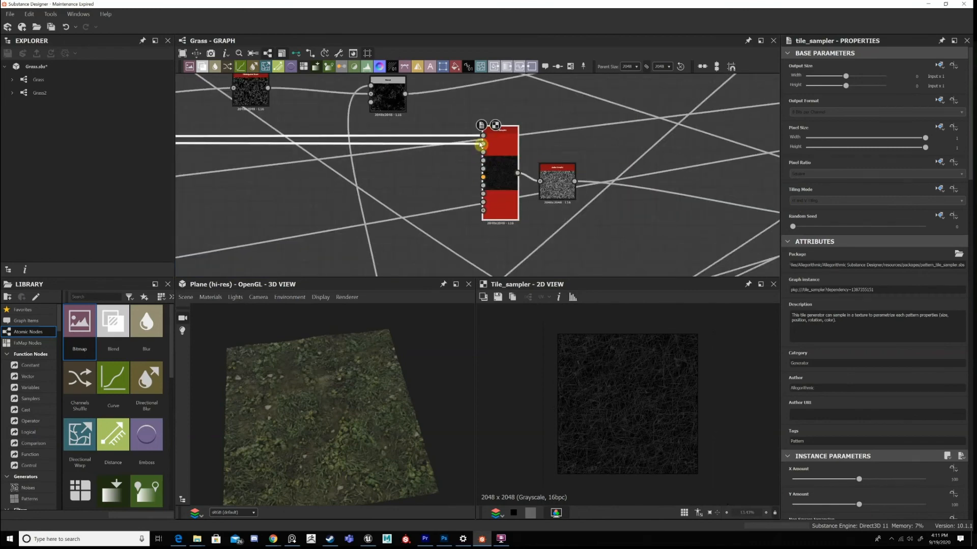
Select the final Blend in the Dry Grass Bits frame and follow its output toward the Tile Sampler.
scroll(481, 145, "up", 1)
scroll(638, 392, "up", 3)
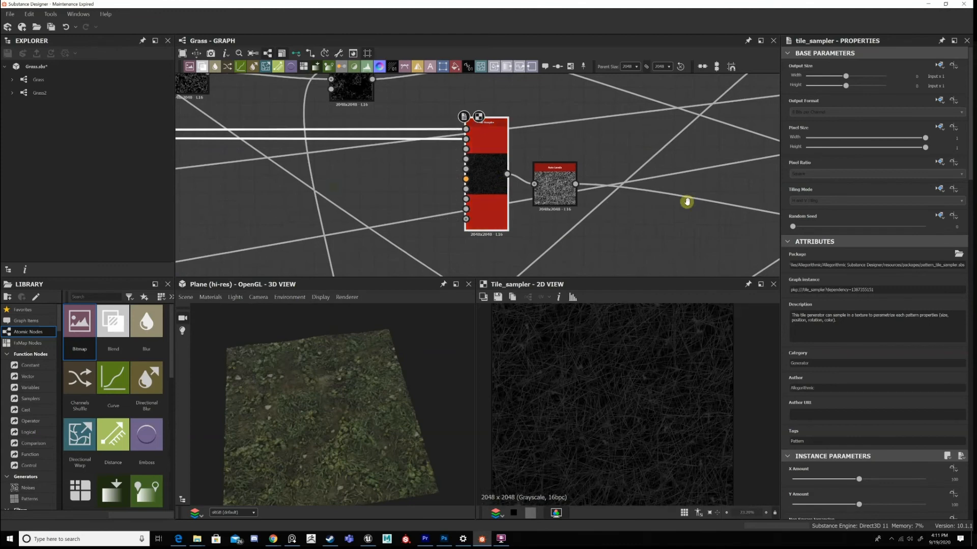
middle_click_drag(687, 202, 712, 202)
middle_click_drag(326, 188, 682, 190)
middle_click_drag(466, 179, 491, 134)
left_click_drag(595, 259, 415, 147)
middle_click_drag(669, 163, 312, 169)
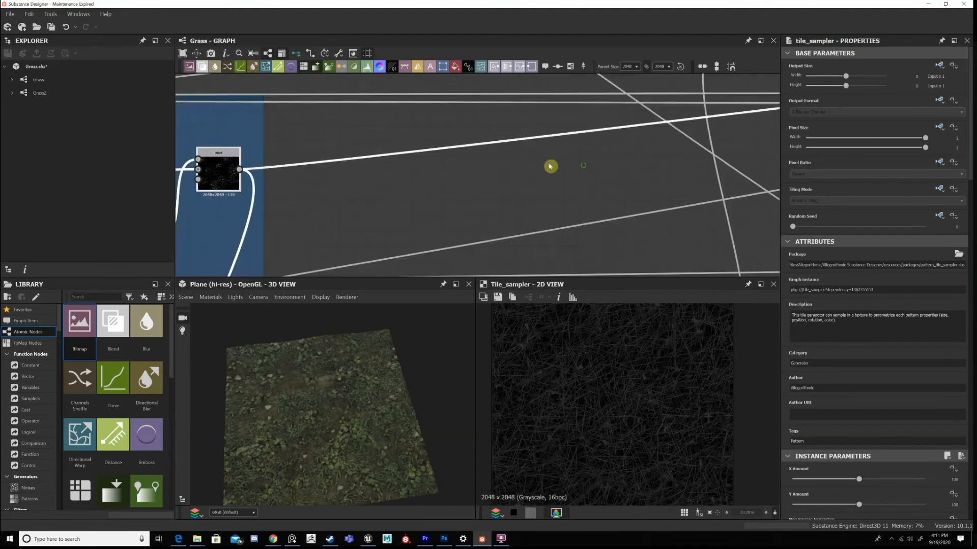
middle_click_drag(551, 167, 494, 161)
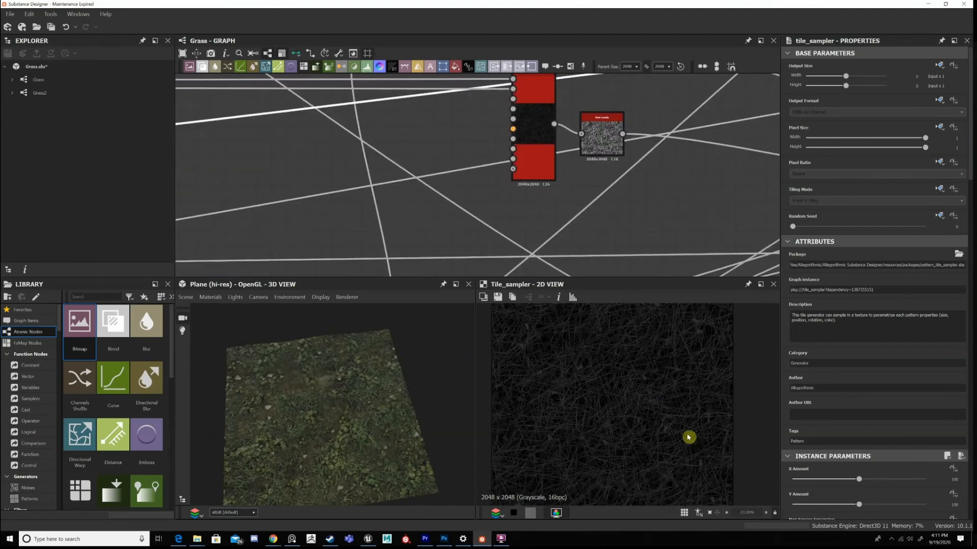
Review the Tile Sampler's pattern, size, position, rotation and color parameters against its output.
scroll(941, 310, "down", 6)
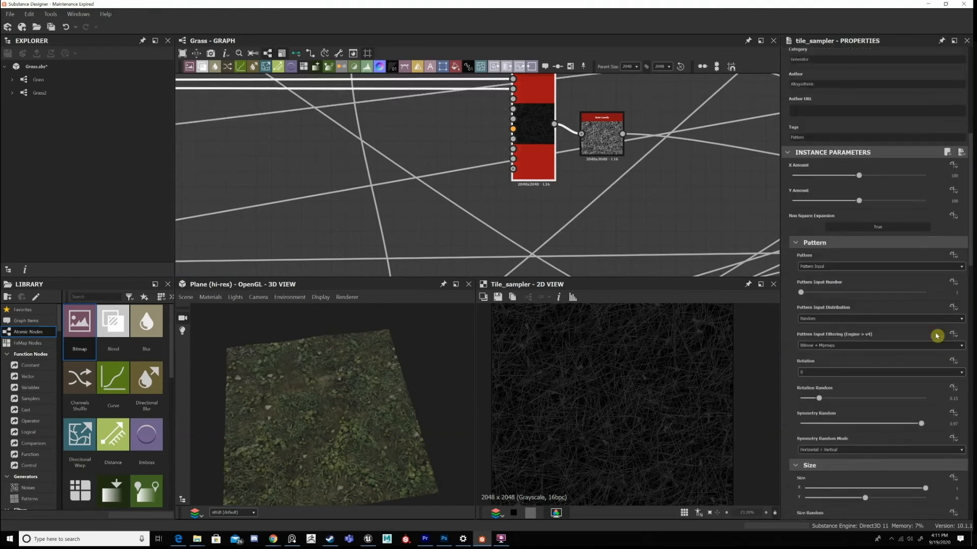
scroll(941, 366, "down", 3)
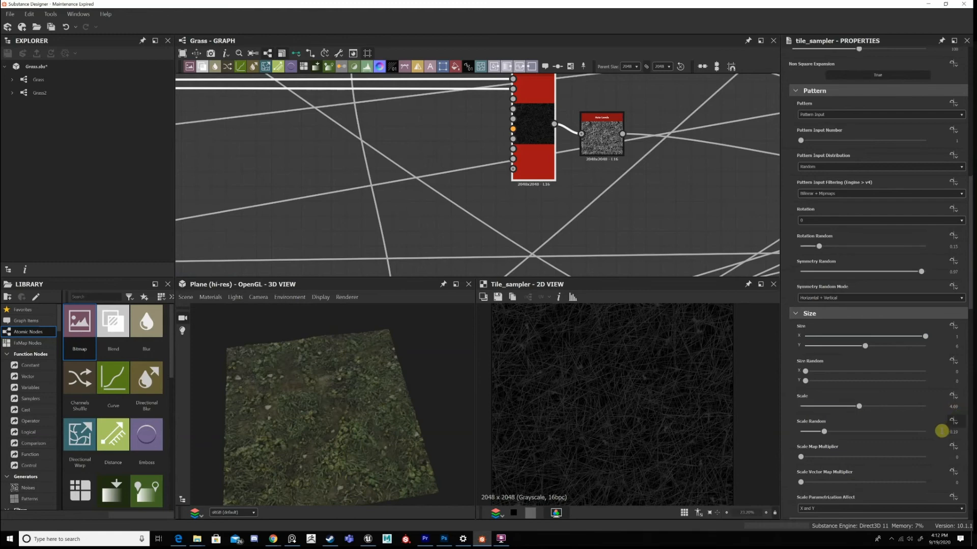
scroll(941, 427, "down", 5)
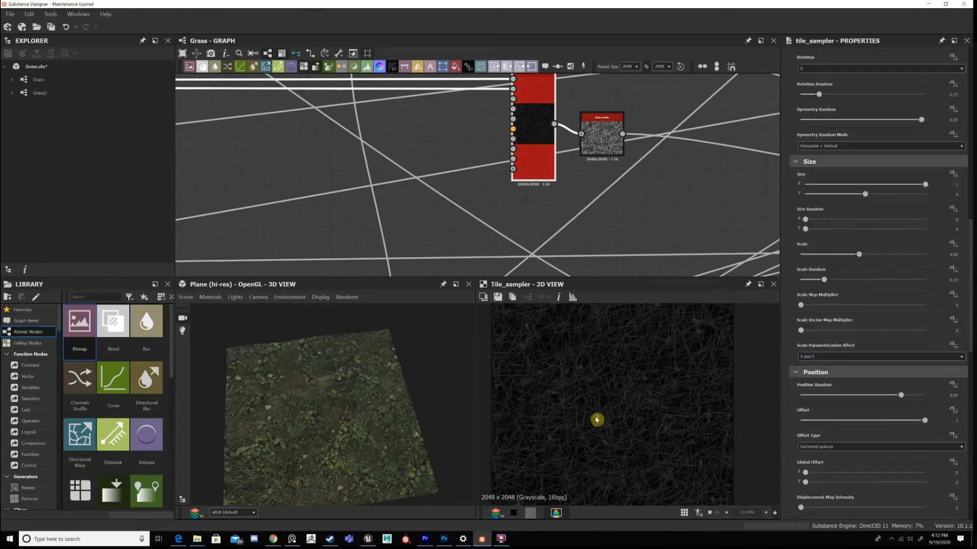
scroll(702, 377, "up", 1)
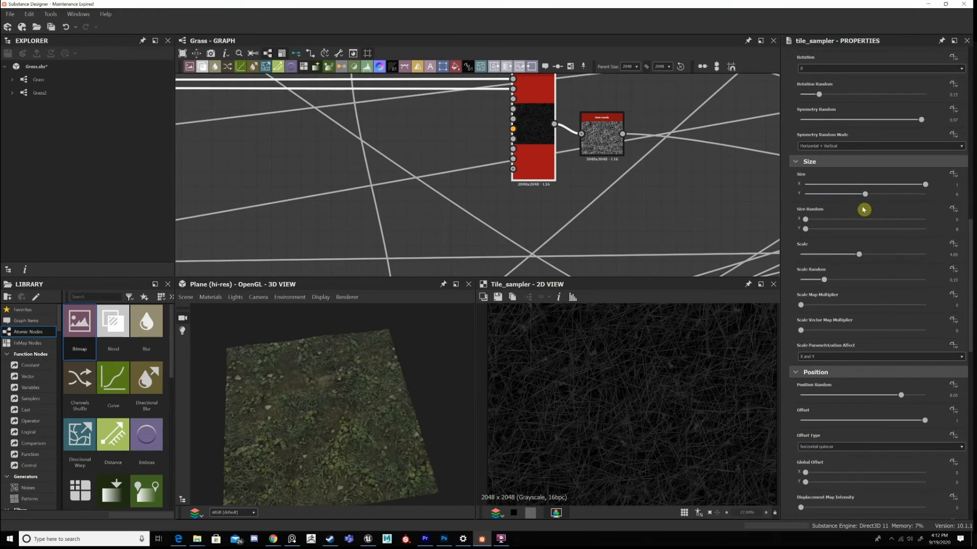
scroll(863, 209, "down", 3)
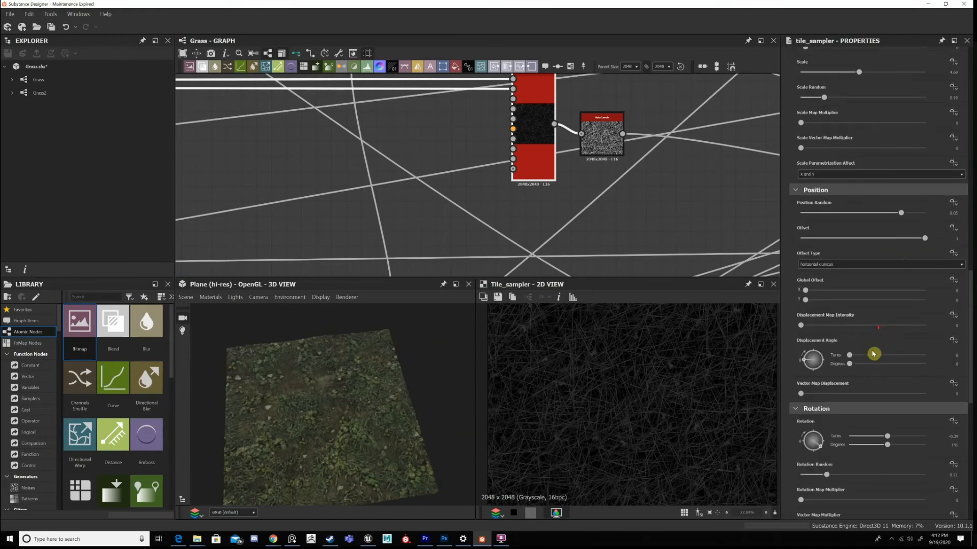
scroll(911, 380, "down", 5)
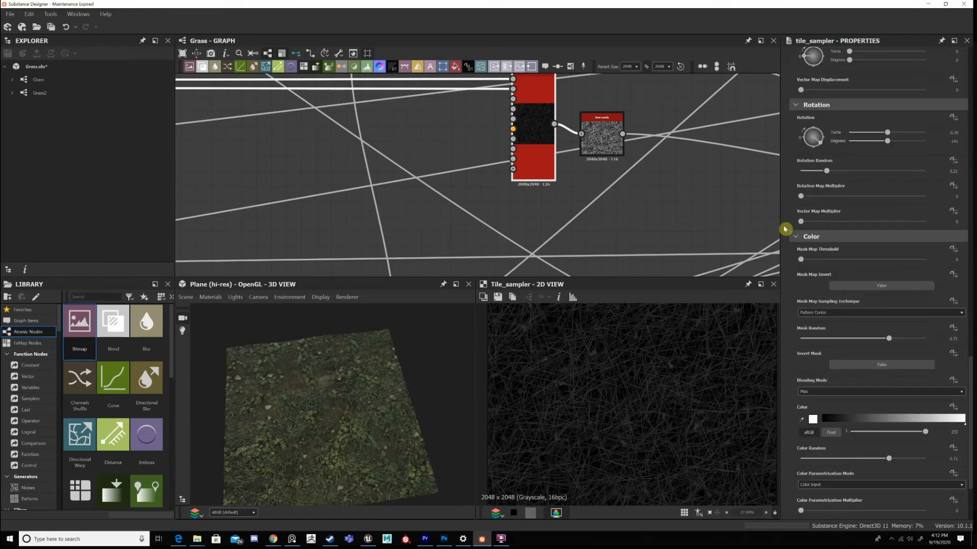
Display the Auto Levels output after the Tile Sampler, and the mask of the Height Blend it feeds.
double_click(613, 146)
scroll(459, 166, "down", 5)
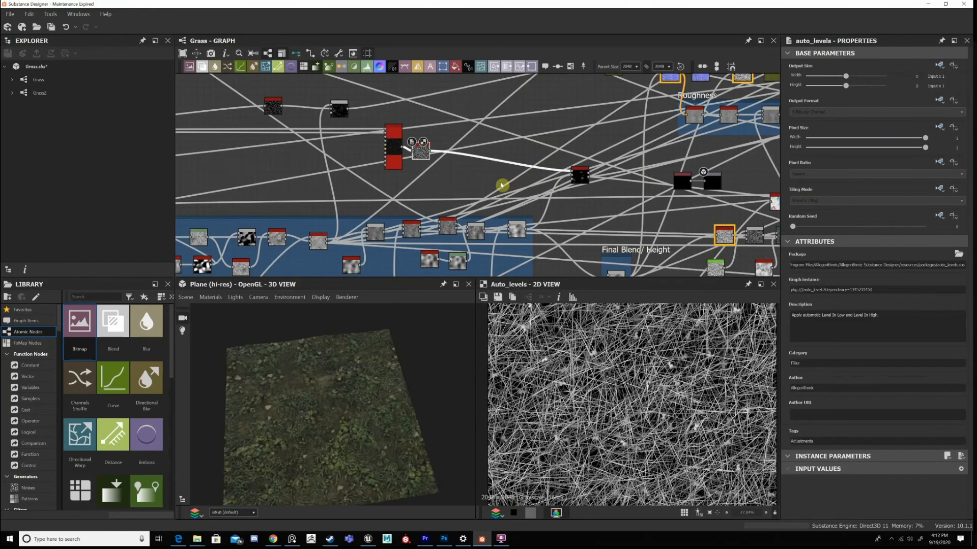
scroll(578, 178, "up", 5)
middle_click_drag(577, 178, 530, 144)
double_click(484, 190)
scroll(642, 382, "down", 3)
middle_click_drag(388, 275, 466, 185)
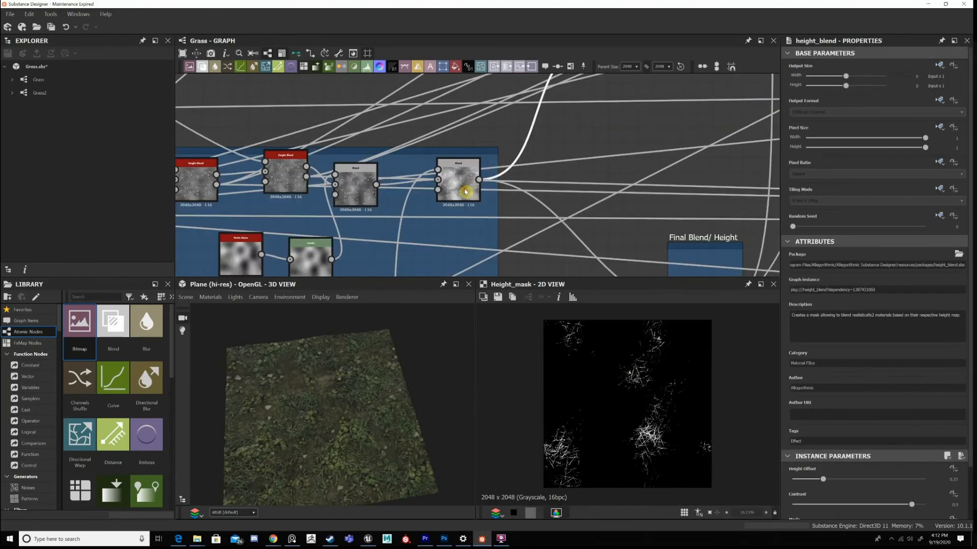
Examine the Height Blend's mask output up close, following the dry grass strands across the image.
left_click(465, 195)
scroll(466, 196, "up", 1)
middle_click_drag(611, 86, 573, 158)
middle_click_drag(593, 126, 577, 151)
left_click(580, 167)
scroll(667, 406, "up", 4)
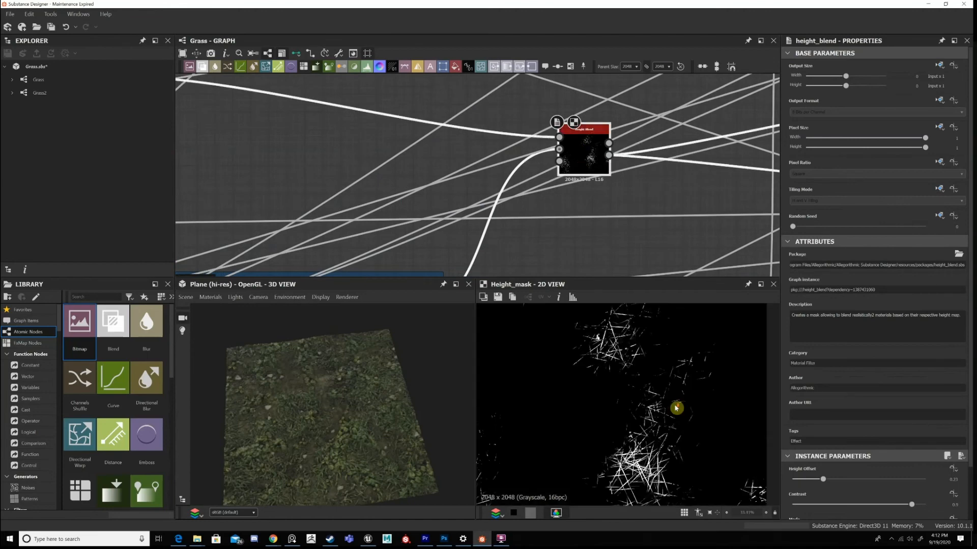
middle_click_drag(676, 408, 673, 353)
scroll(674, 353, "up", 2)
scroll(814, 436, "down", 2)
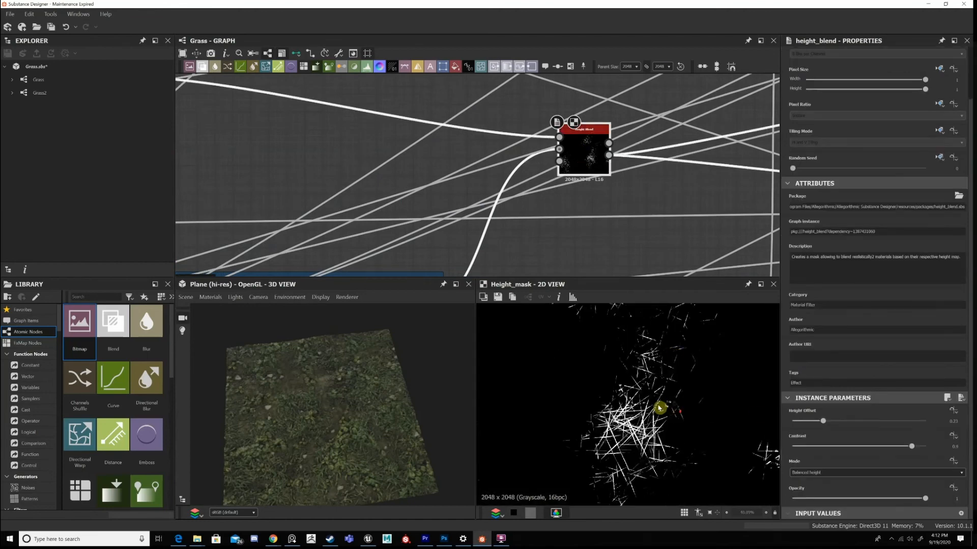
scroll(647, 403, "up", 5)
scroll(631, 409, "down", 5)
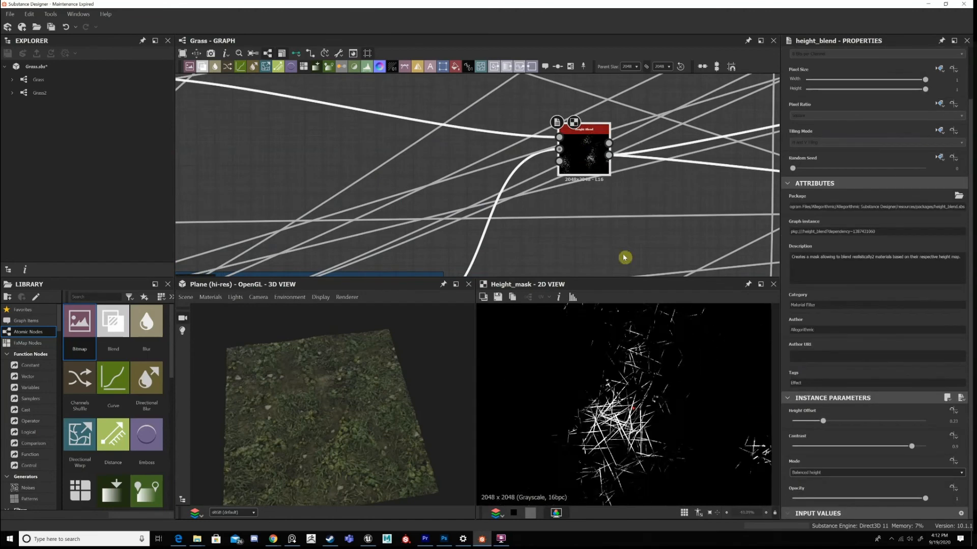
Inspect the dry grass strands lying between the plants and stones up close on the 3D plane.
left_click_drag(575, 171, 601, 133)
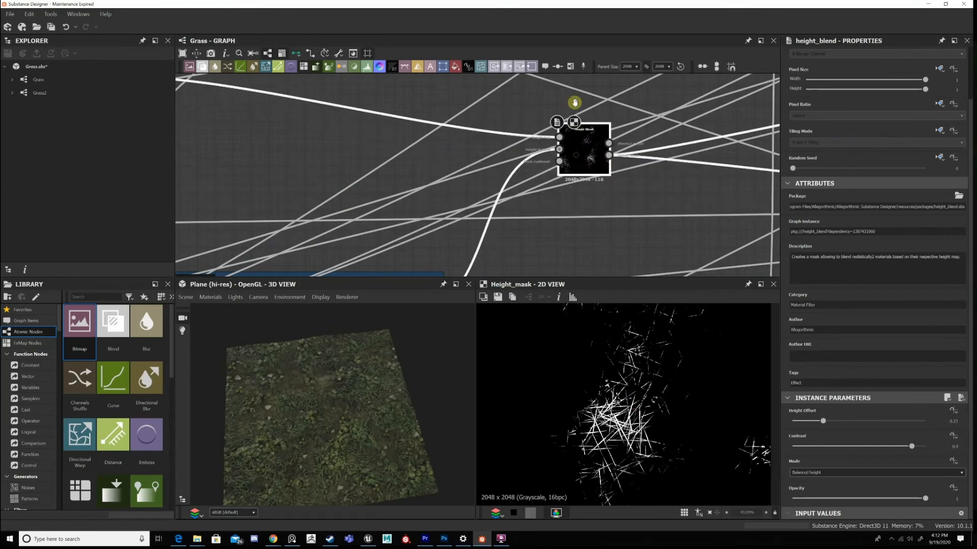
middle_click_drag(585, 197, 741, 190)
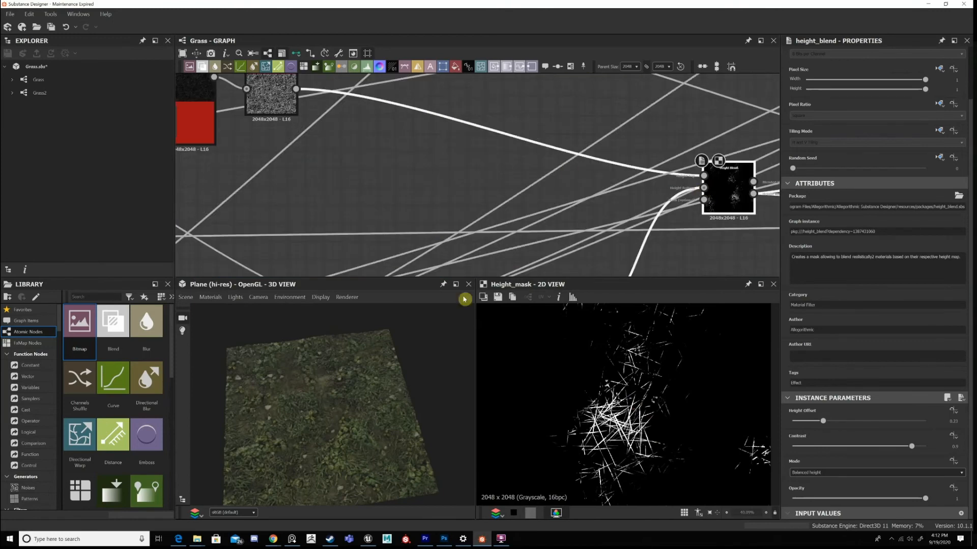
scroll(351, 442, "up", 2)
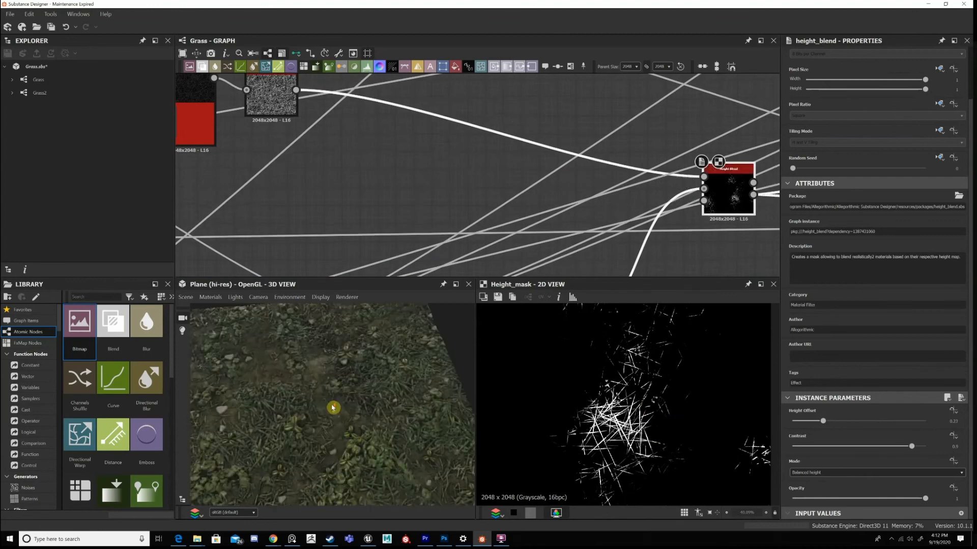
scroll(407, 427, "up", 5)
scroll(355, 407, "up", 2)
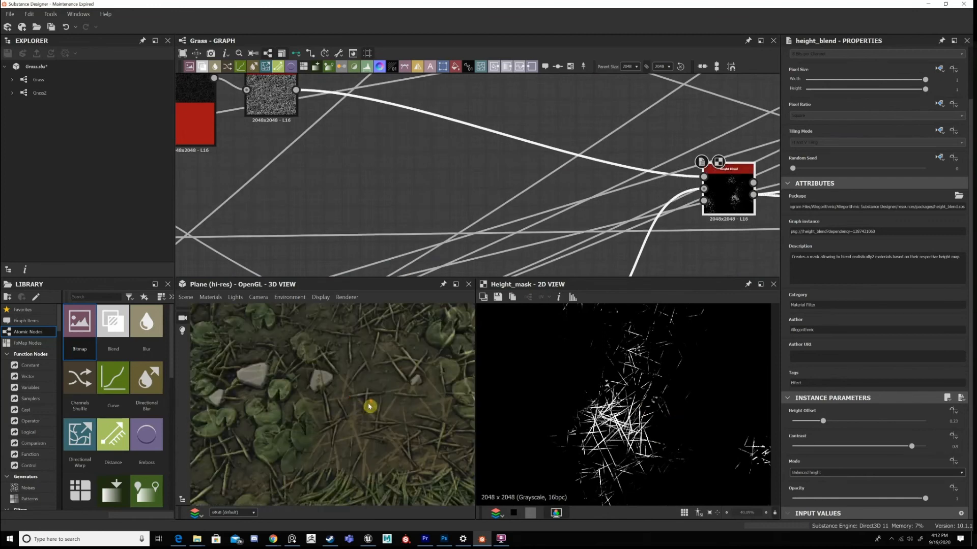
scroll(370, 408, "up", 2)
Connect the Height Blend's blended height output to the Blend in the Final Blend/ Height frame.
middle_click_drag(569, 109, 585, 131)
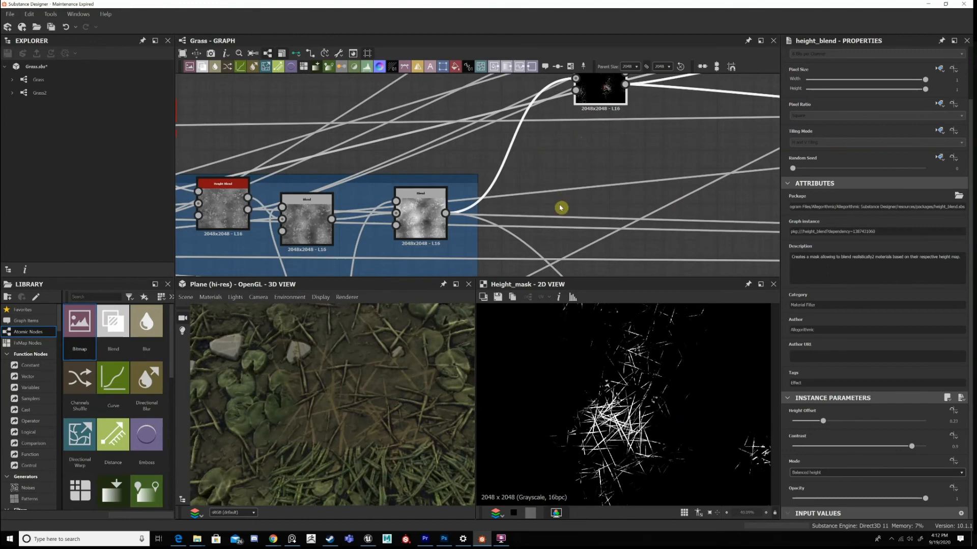
left_click_drag(602, 94, 561, 204)
scroll(582, 202, "down", 1)
middle_click_drag(581, 202, 546, 160)
left_click(548, 155)
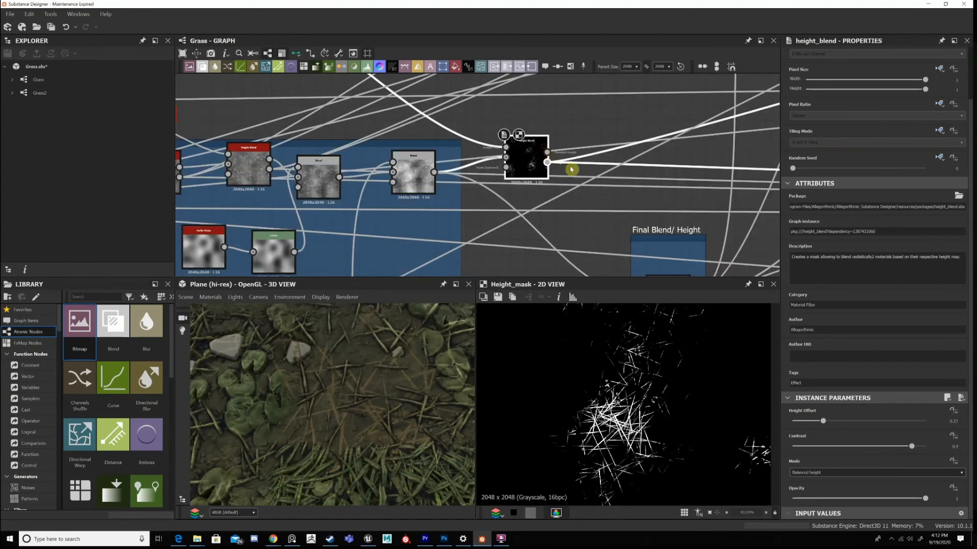
middle_click_drag(639, 208, 628, 155)
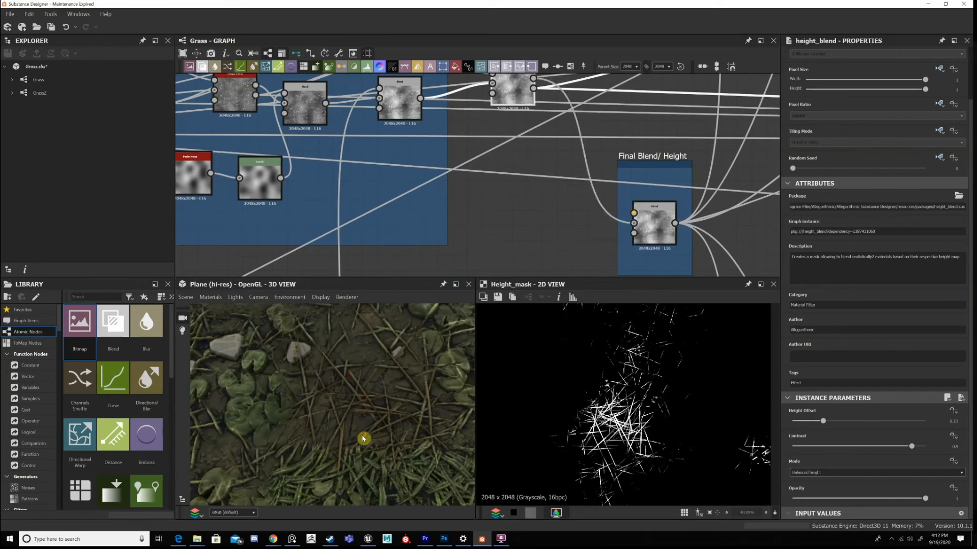
Inspect the relief of the dry grass strands on the 3D plane from another angle.
scroll(366, 441, "down", 3)
left_click_drag(363, 438, 317, 425)
scroll(320, 423, "up", 3)
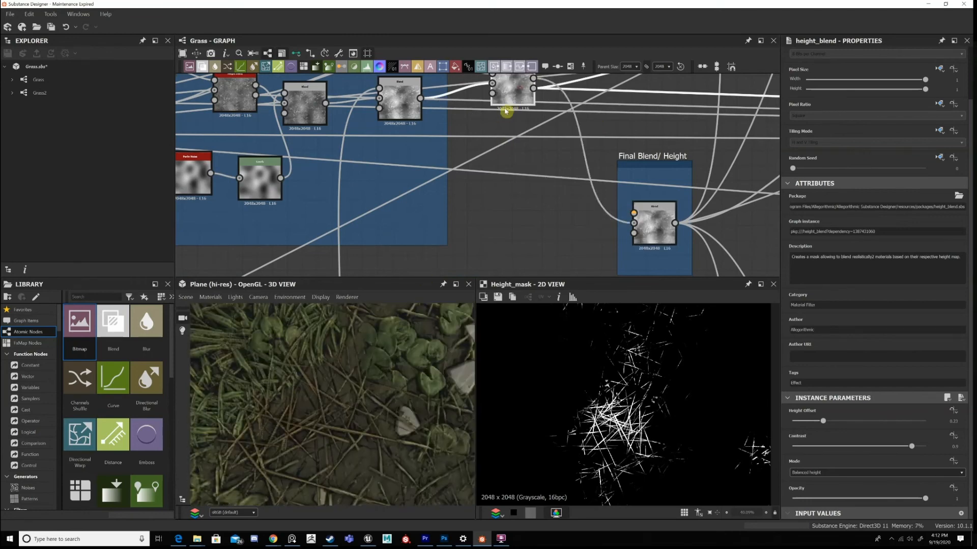
Reposition the Height Blend node just outside the Main Graph frame, above its last Blend.
middle_click_drag(502, 109, 522, 218)
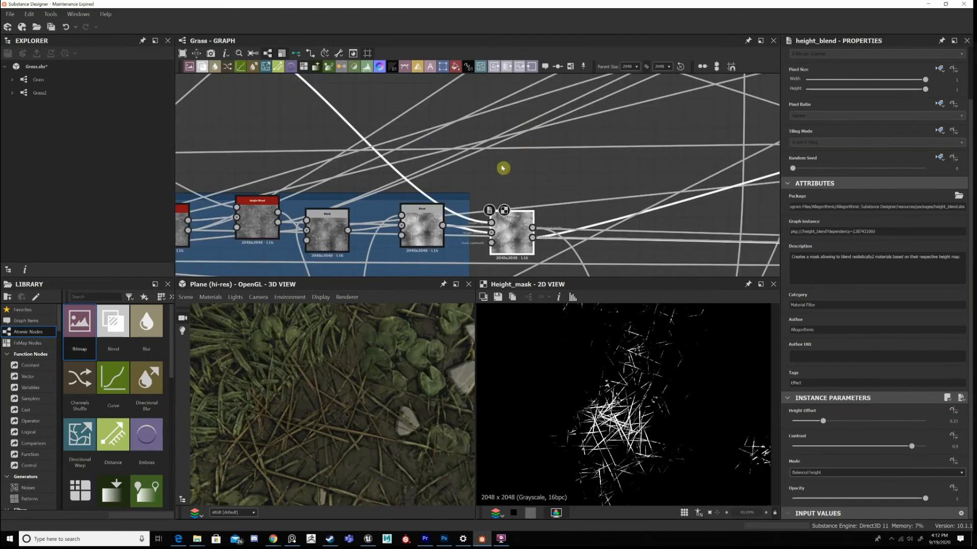
left_click_drag(507, 226, 507, 166)
middle_click_drag(510, 209, 512, 186)
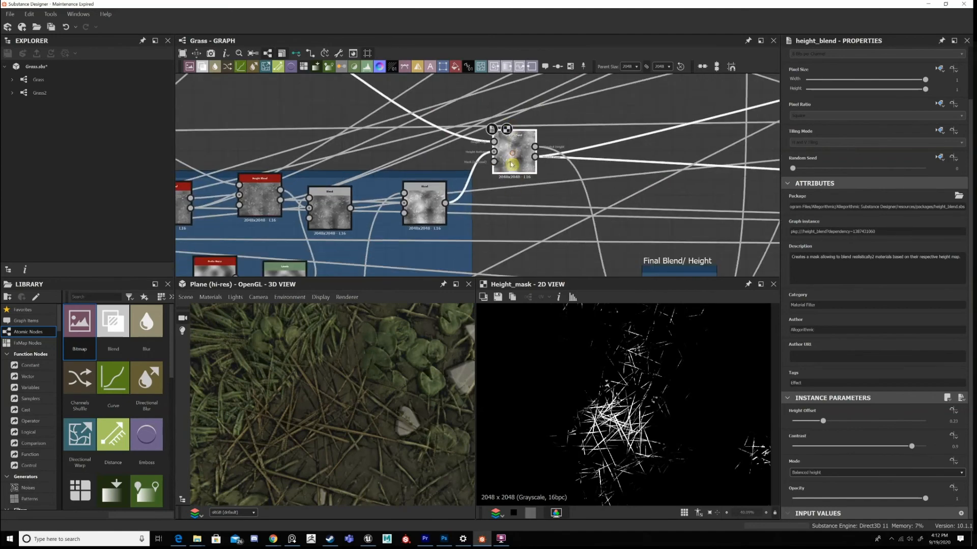
Compare the whole 3D plane with a close-up of the dry grass patch.
scroll(511, 164, "down", 3)
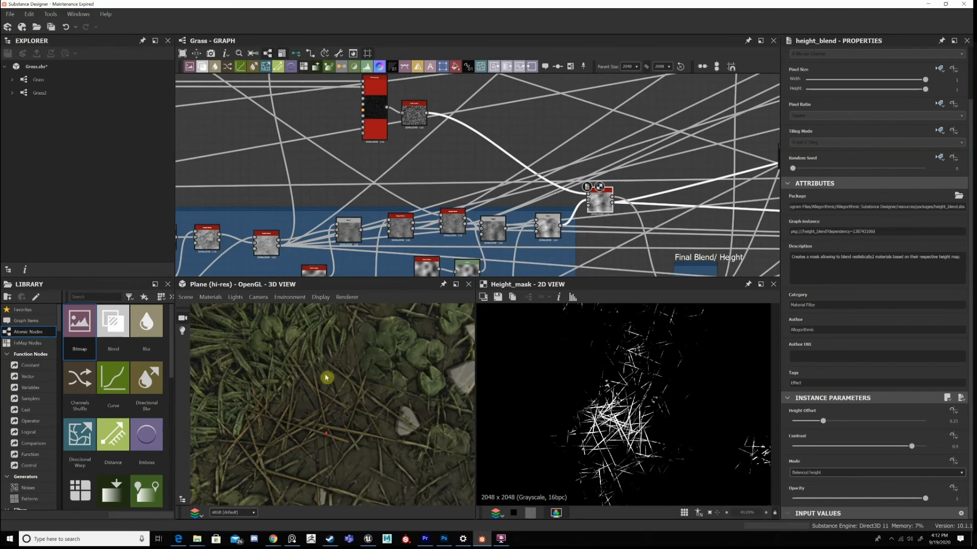
left_click_drag(348, 433, 351, 329)
scroll(351, 329, "down", 3)
scroll(645, 218, "up", 4)
middle_click_drag(645, 218, 581, 92)
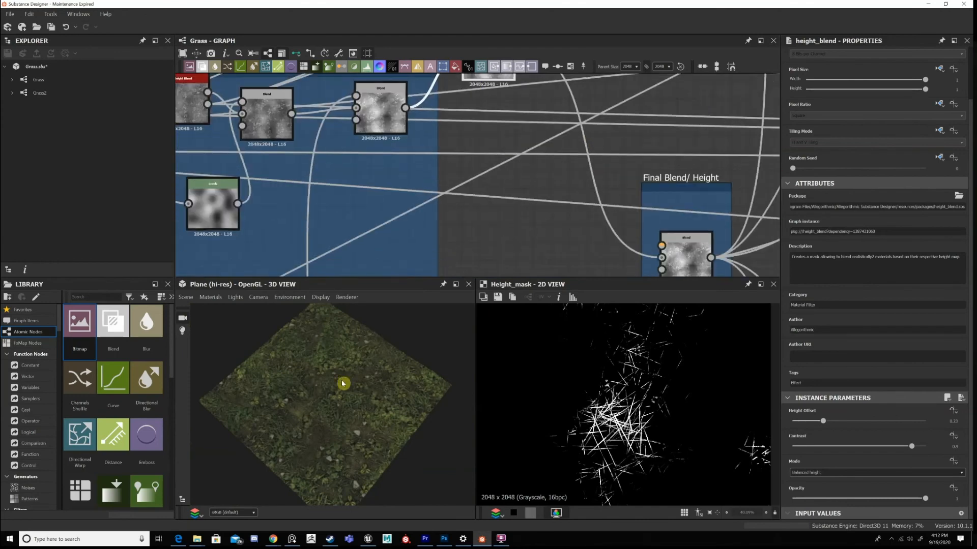
scroll(349, 402, "up", 5)
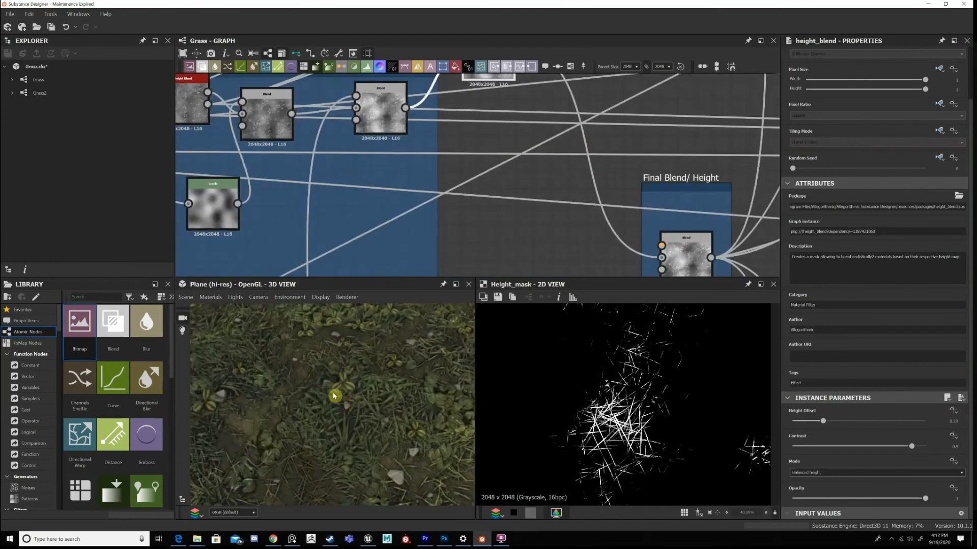
scroll(509, 131, "down", 2)
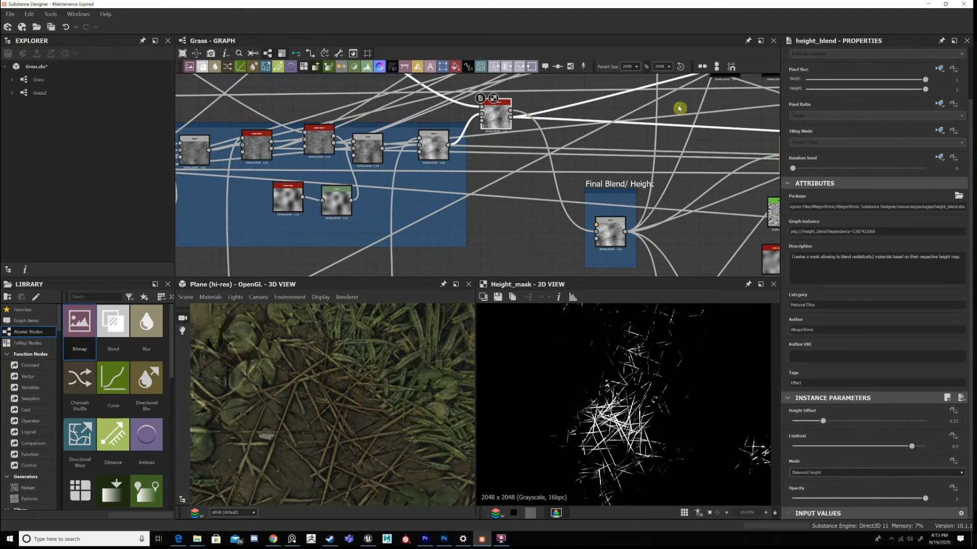
Follow the Height Blend's mask to the base color Blend fed by the brown Uniform Color and display that Blend.
middle_click_drag(678, 109, 382, 193)
middle_click_drag(684, 168, 372, 221)
middle_click_drag(747, 110, 360, 277)
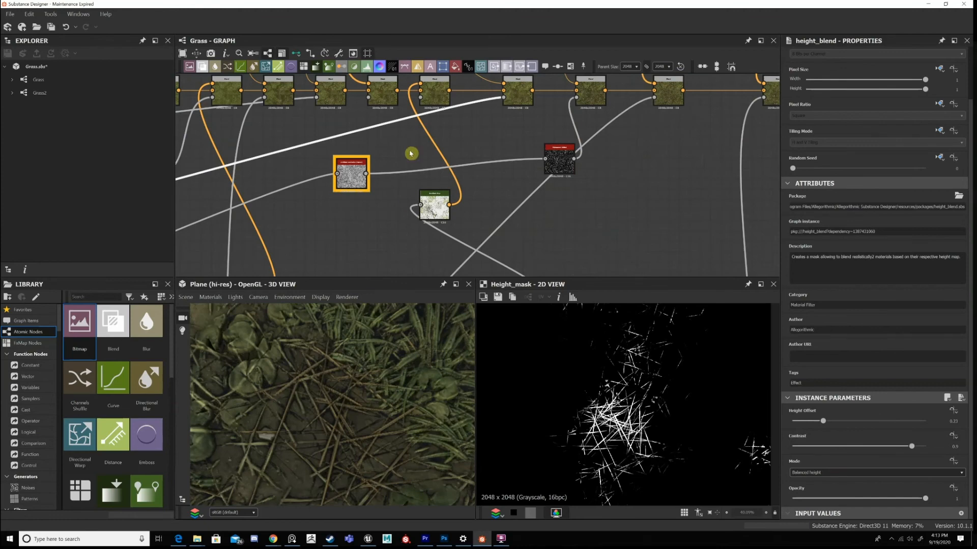
middle_click_drag(532, 102, 540, 192)
scroll(539, 193, "up", 1)
double_click(529, 185)
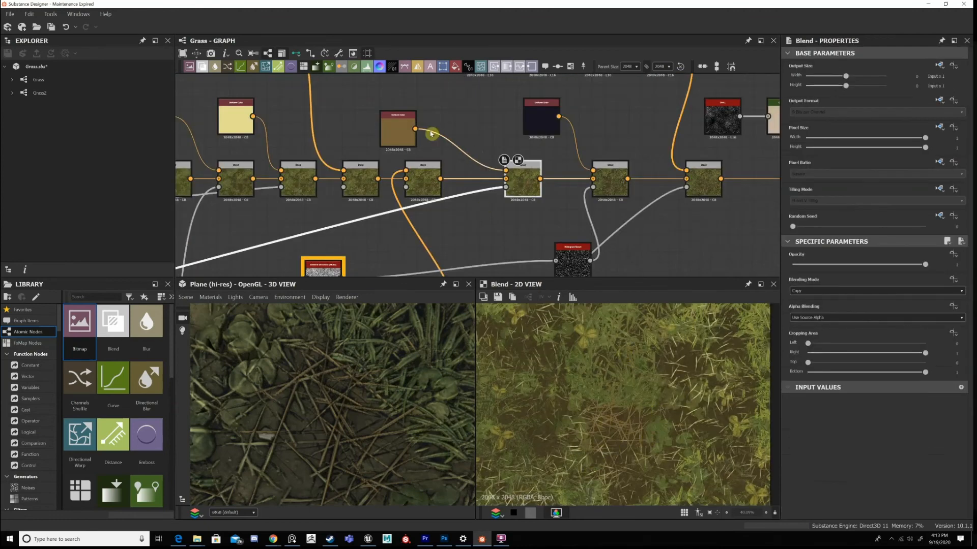
Return to the Height Blend beside the Main Graph frame and display its blended height output.
scroll(308, 210, "down", 5)
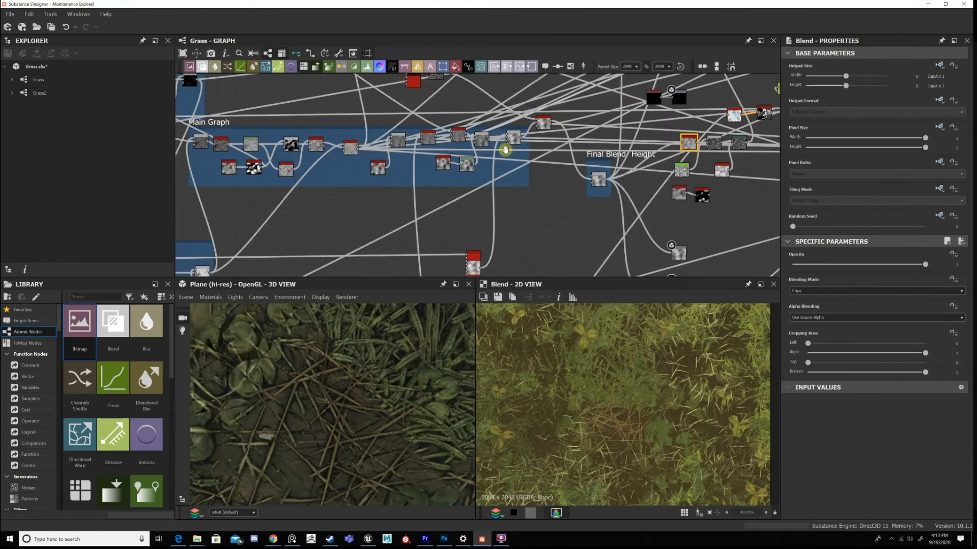
scroll(505, 144, "up", 2)
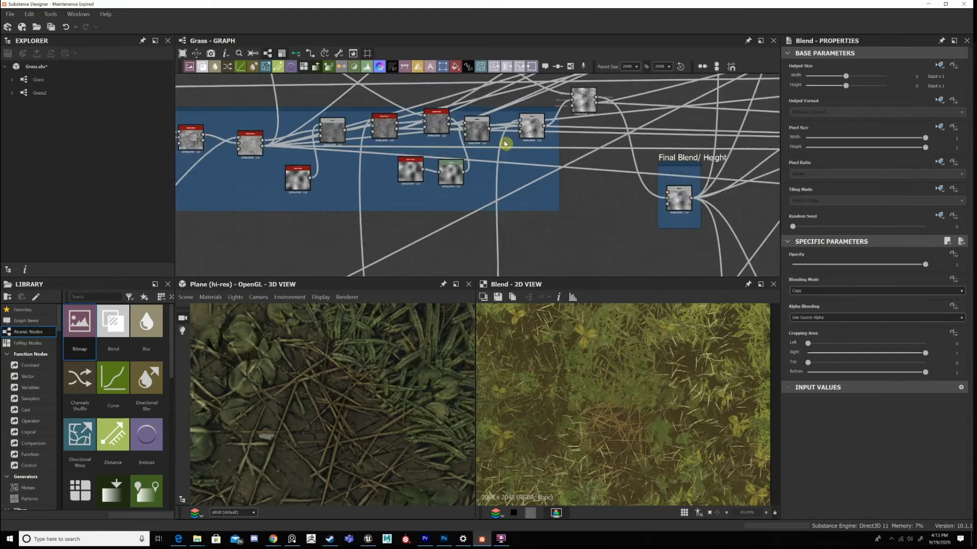
scroll(584, 95, "up", 3)
double_click(601, 98)
double_click(520, 166)
double_click(588, 106)
scroll(587, 109, "down", 3)
Move the Height Blend next to the Main Graph's last Blend and extend the frame around it.
middle_click_drag(587, 110, 509, 167)
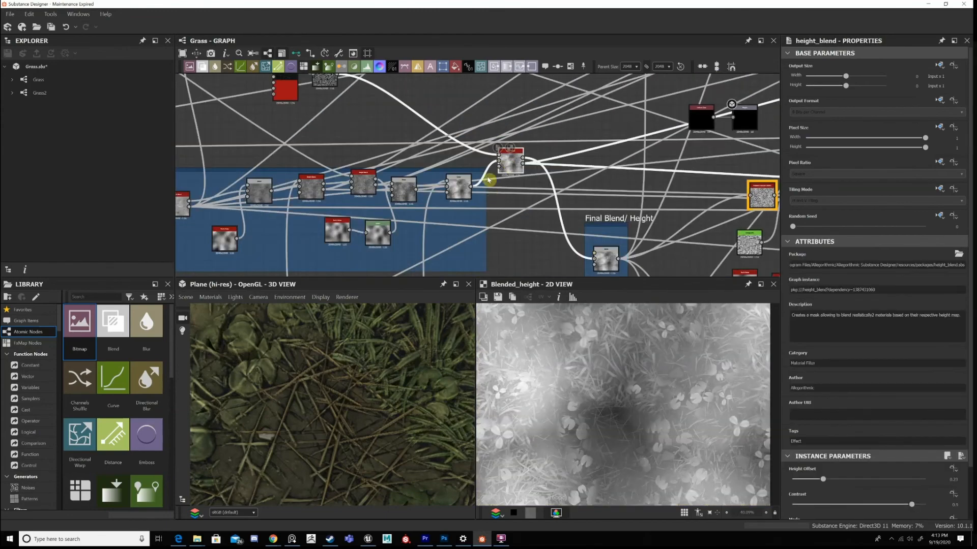
left_click_drag(504, 151, 499, 185)
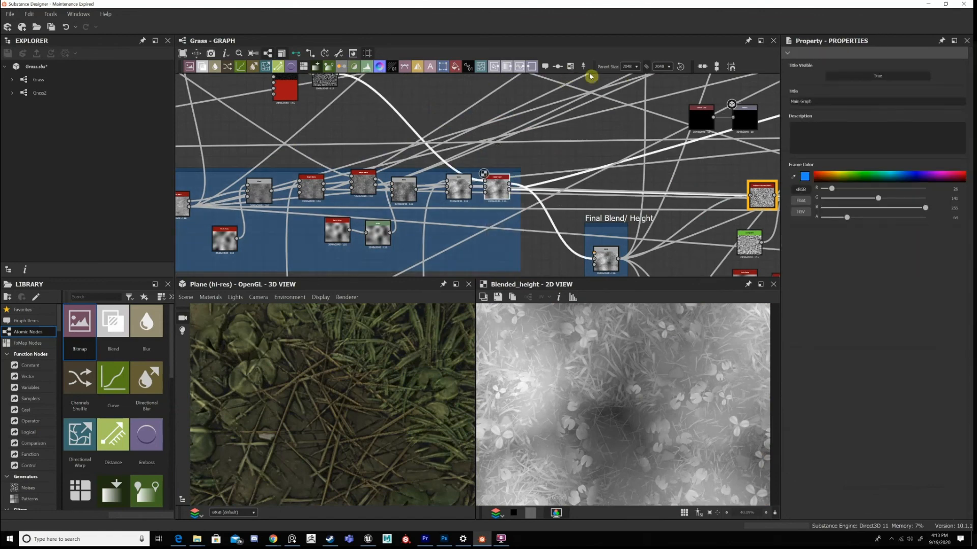
Display the base color Blend fed by the brown Uniform Color and examine its tint on the dry grass.
scroll(512, 171, "down", 6)
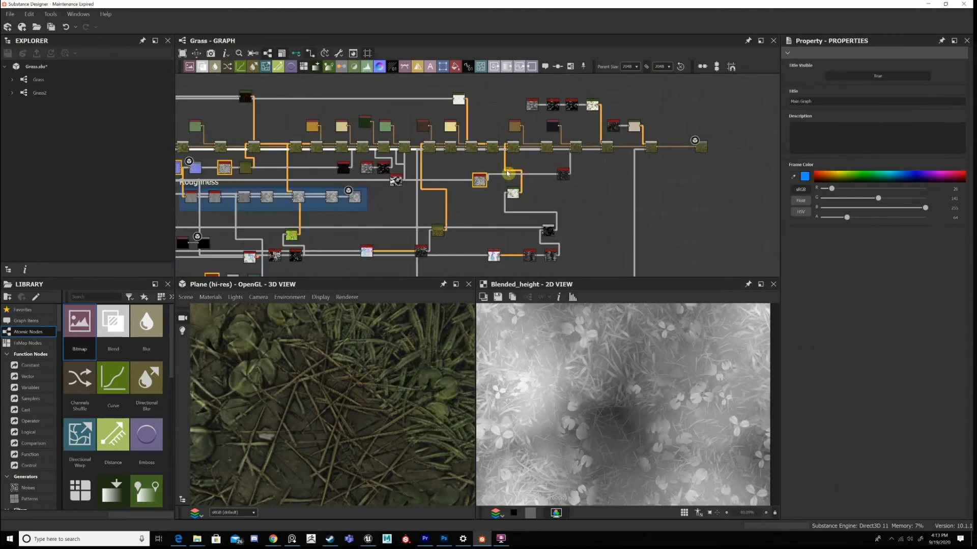
scroll(567, 177, "up", 2)
scroll(591, 128, "up", 7)
double_click(591, 128)
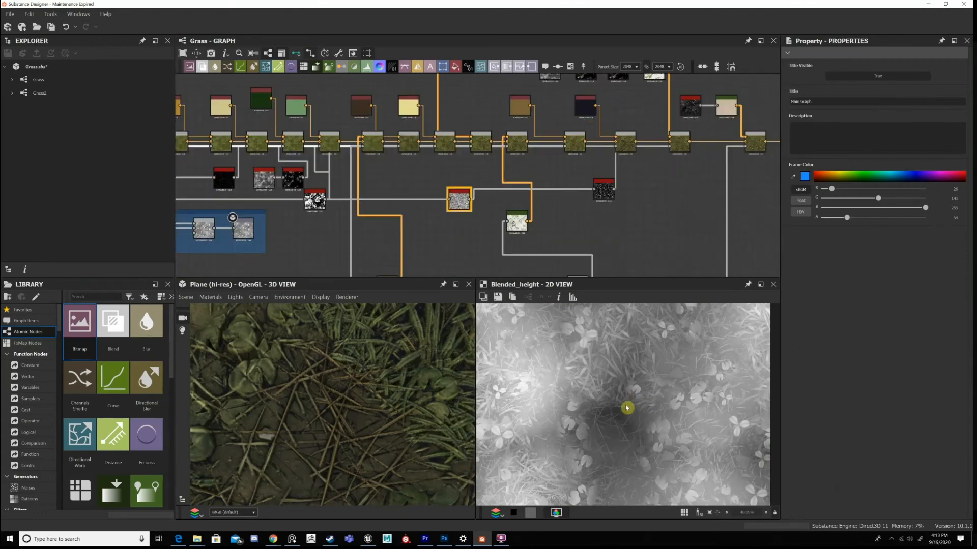
scroll(629, 421, "up", 5)
middle_click_drag(509, 171, 508, 232)
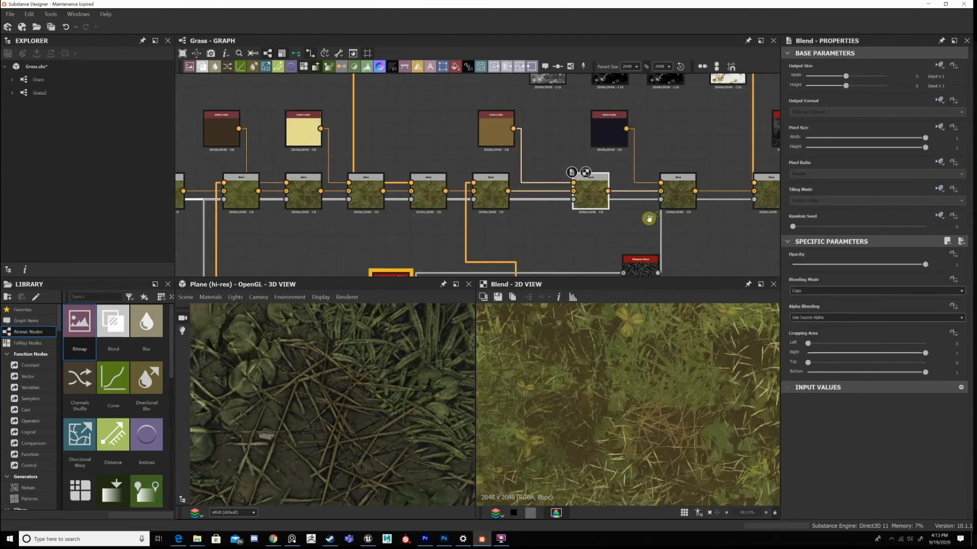
middle_click_drag(648, 219, 547, 236)
scroll(658, 372, "down", 3)
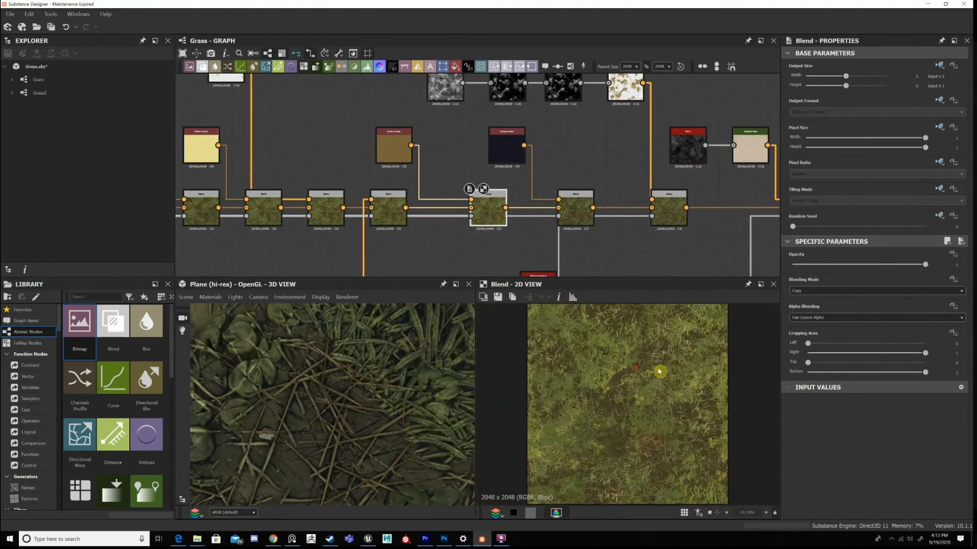
Display the Blend fed by the dark navy Uniform Color and trace its mask back to the Histogram Select.
double_click(574, 210)
middle_click_drag(588, 213, 575, 154)
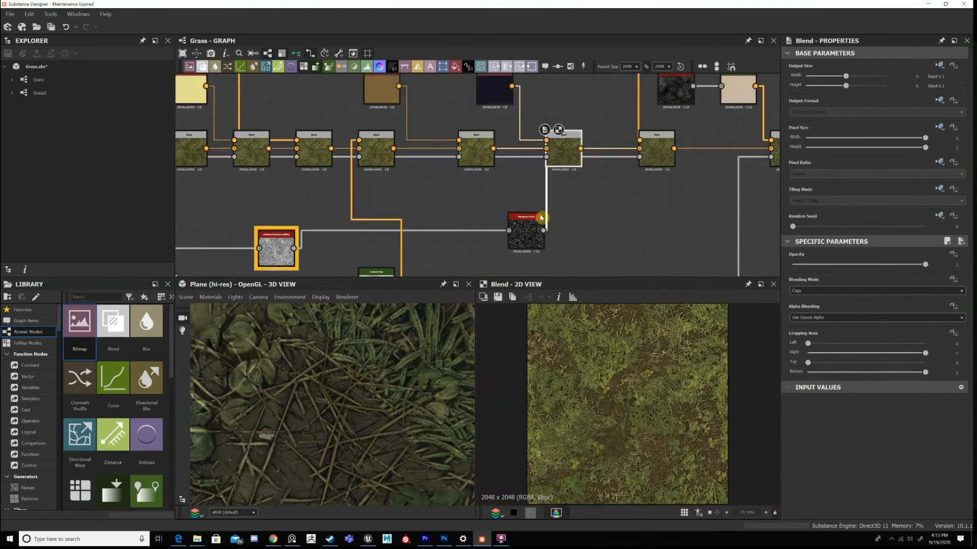
middle_click_drag(716, 168, 716, 147)
scroll(544, 169, "down", 4)
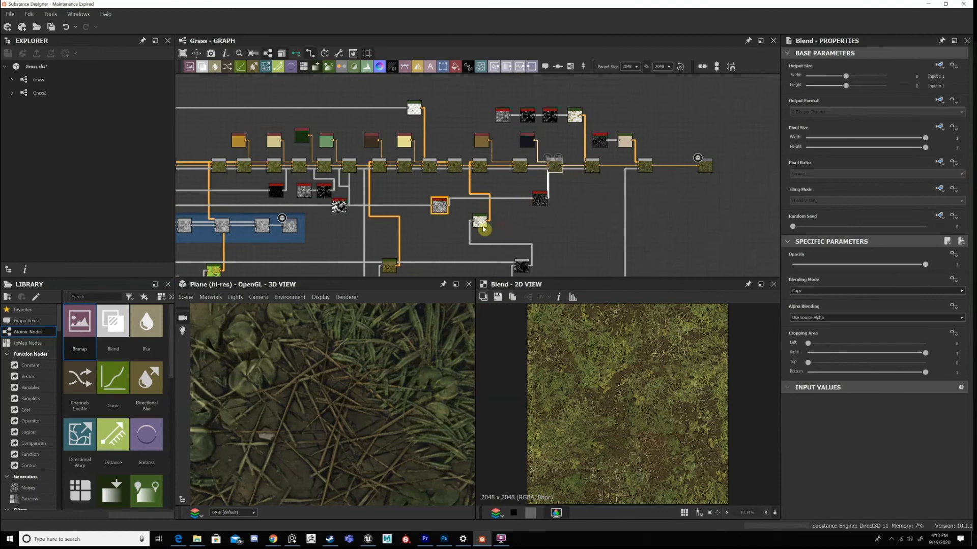
scroll(484, 228, "up", 3)
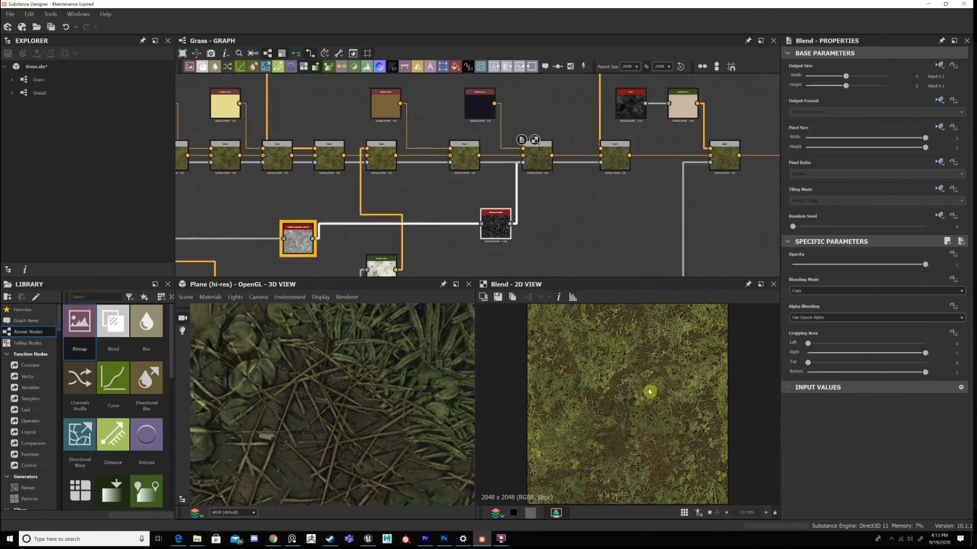
Display the Histogram Select mask and its Ambient Occlusion (HBAO) source, and review the Histogram Select's position, range and contrast.
double_click(496, 227)
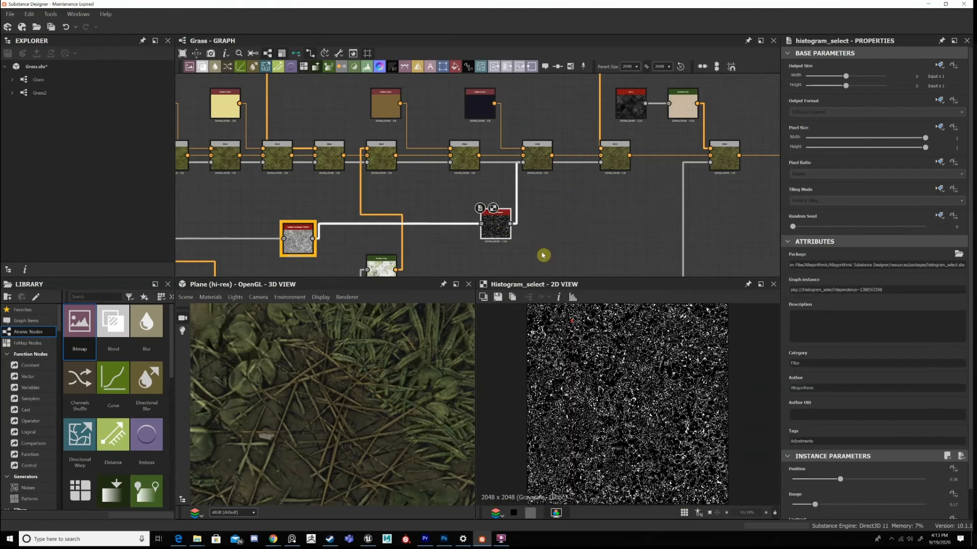
key("f")
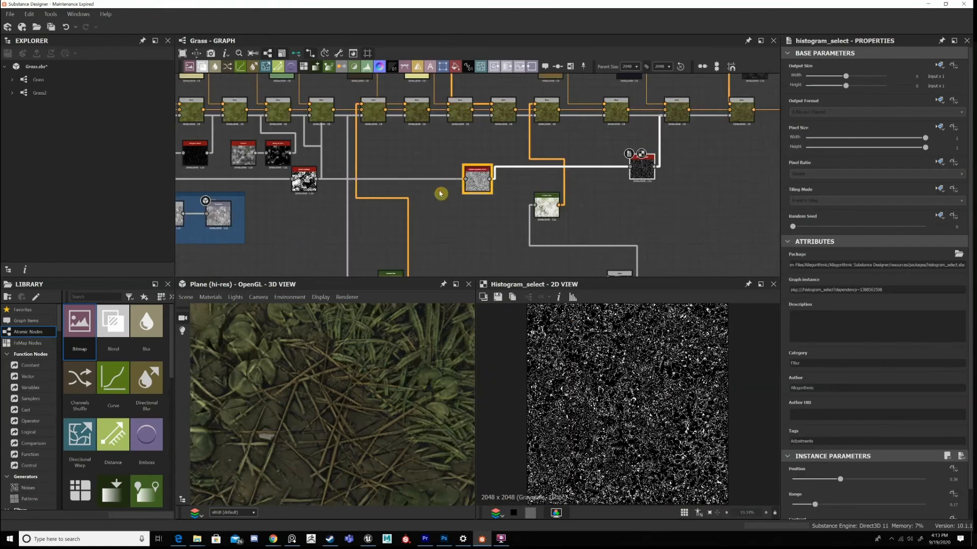
scroll(530, 181, "up", 3)
double_click(438, 181)
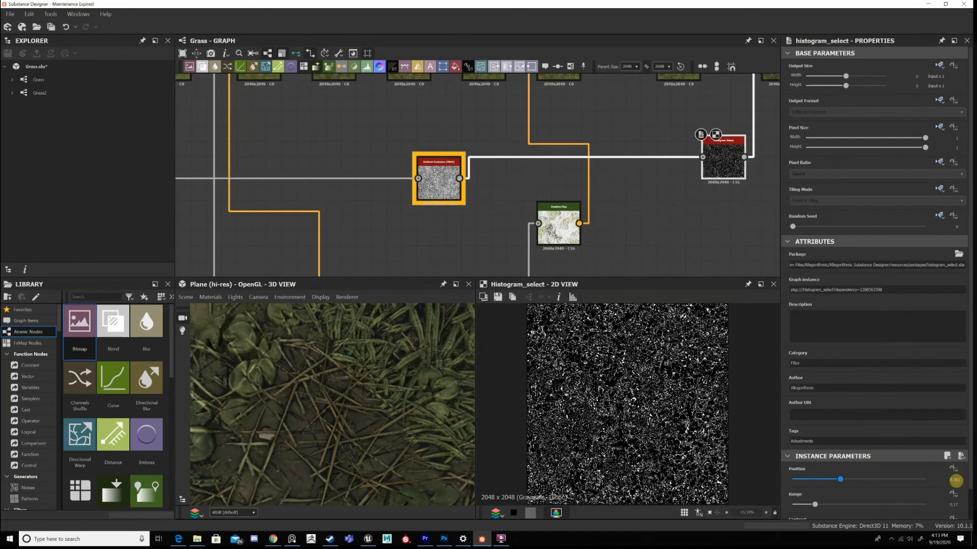
scroll(942, 473, "down", 1)
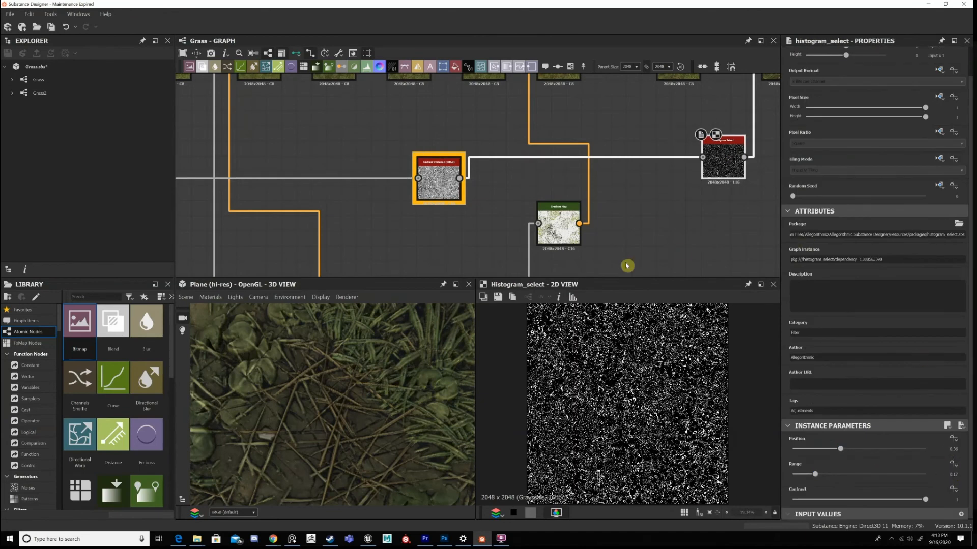
Return to the Blend fed by the dark navy Uniform Color and display its output.
middle_click_drag(763, 148, 680, 177)
scroll(679, 176, "down", 3)
scroll(635, 153, "up", 3)
left_click(634, 153)
double_click(633, 153)
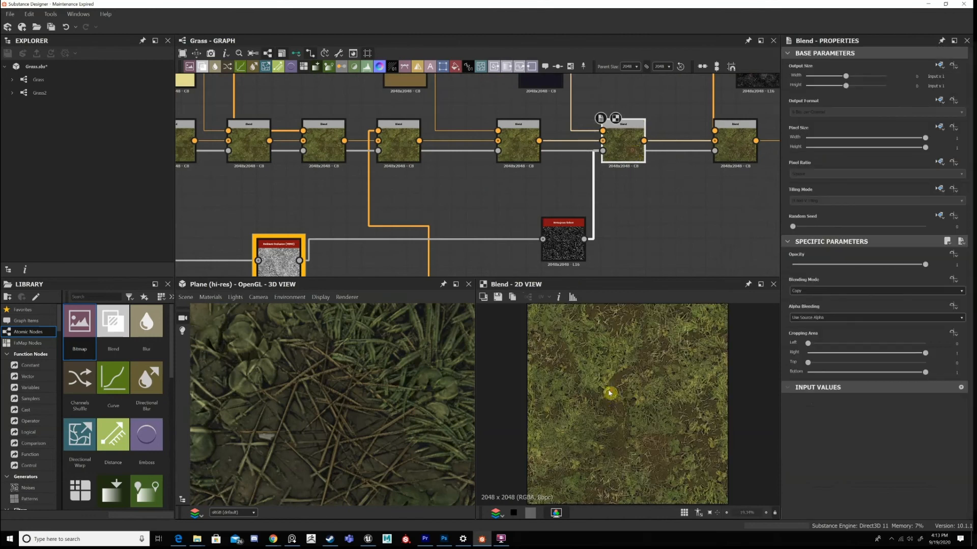
Examine the displayed Blend's dark tint around the leaves, grass blades and dry stalks in the 2D view.
right_click_drag(611, 393, 666, 441, "alt")
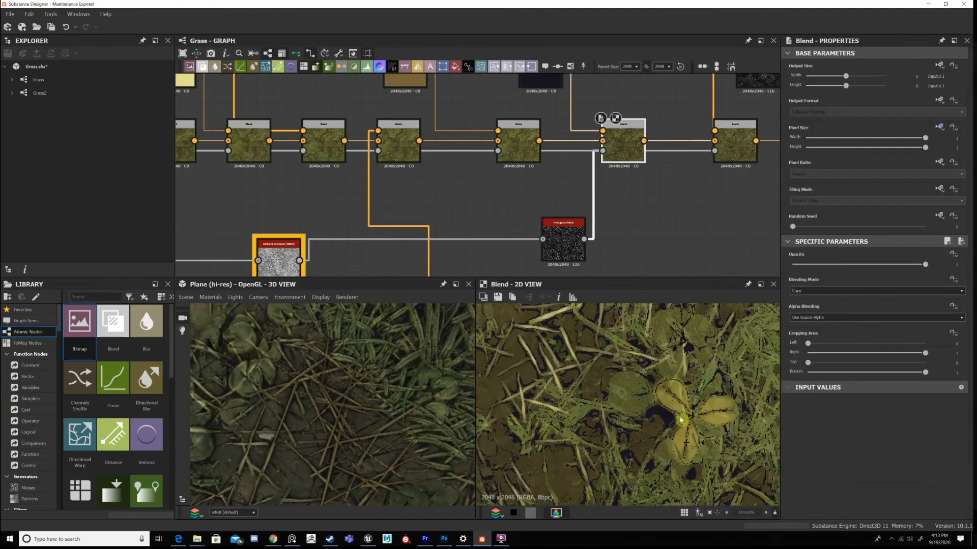
scroll(681, 422, "down", 2)
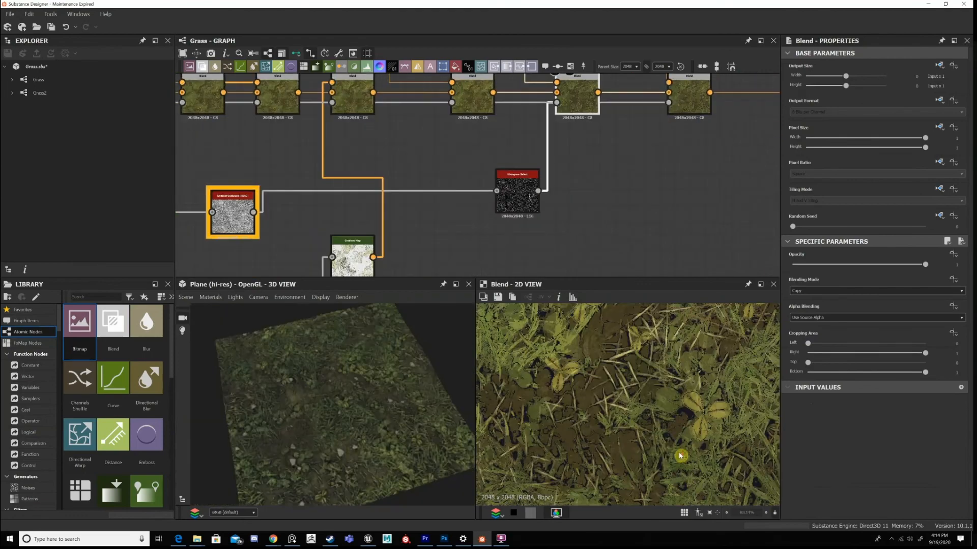
scroll(676, 450, "up", 3)
scroll(676, 417, "down", 5)
scroll(674, 436, "up", 3)
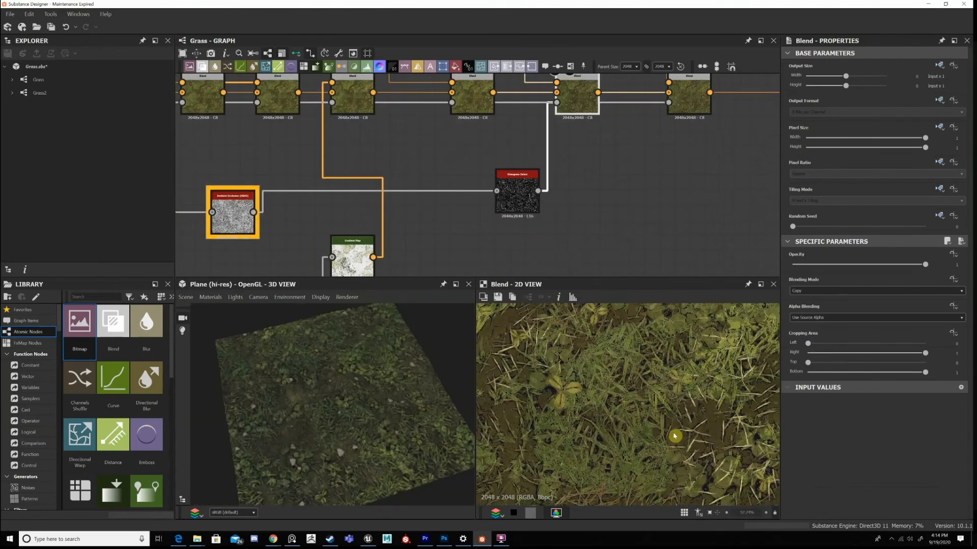
middle_click_drag(676, 434, 653, 382)
scroll(646, 390, "down", 5)
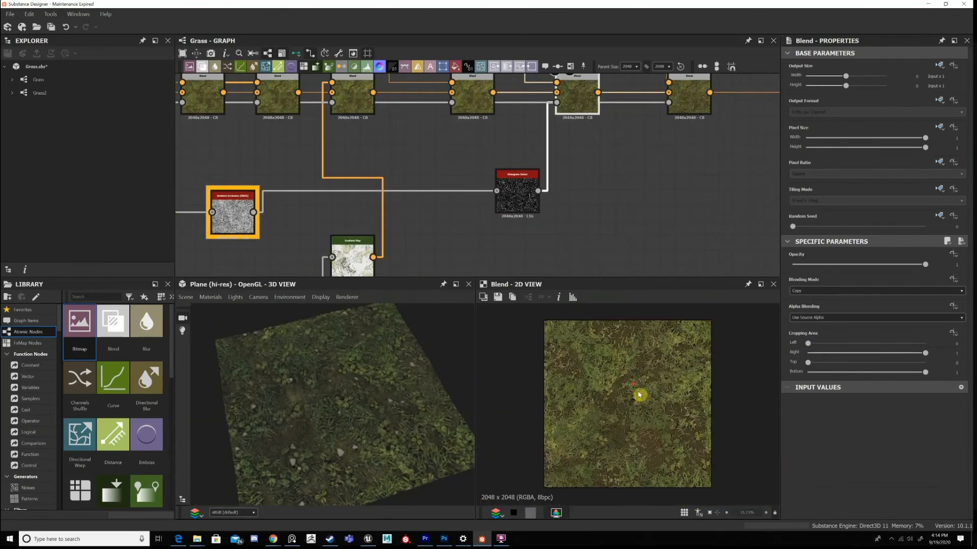
scroll(639, 395, "up", 3)
scroll(640, 395, "down", 1)
scroll(640, 395, "down", 1)
scroll(655, 389, "up", 1)
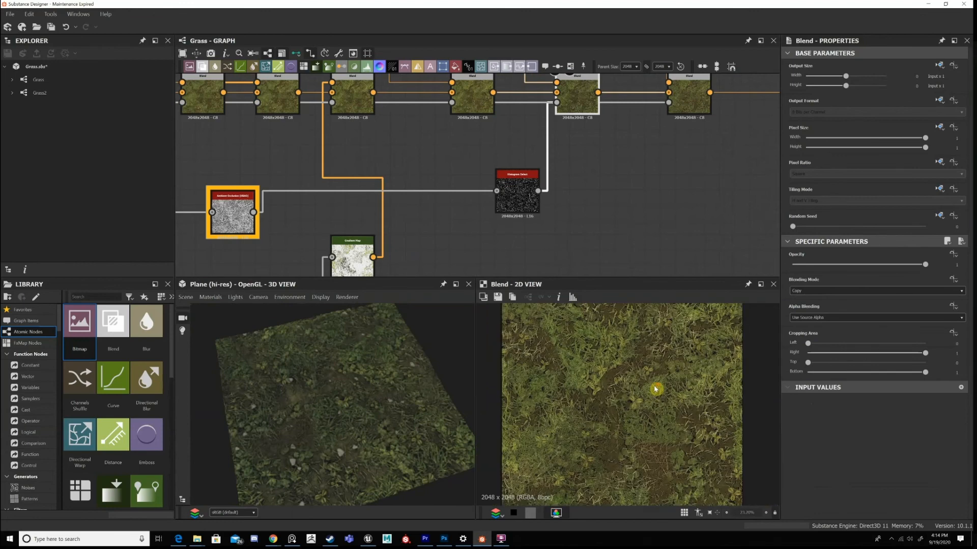
scroll(655, 389, "down", 1)
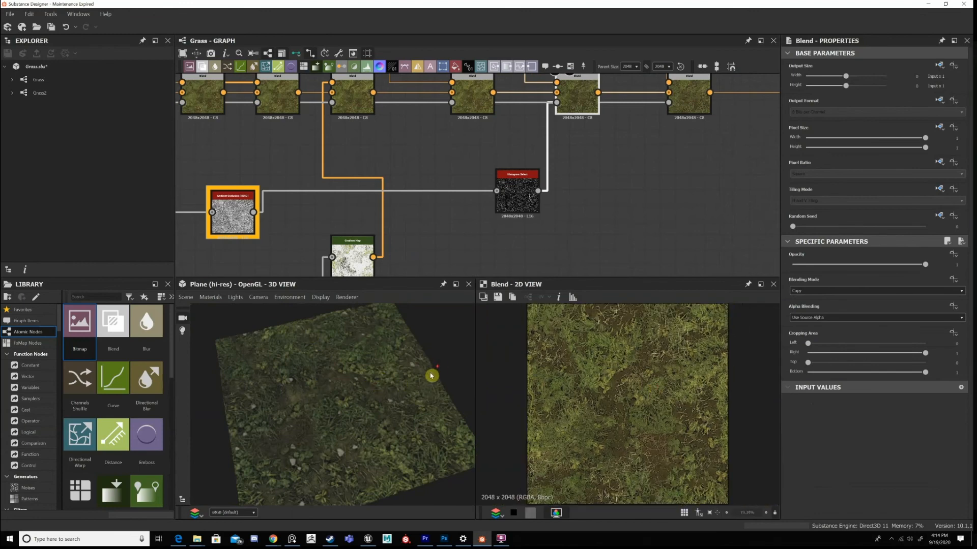
Compare the Blend fed by the brown Uniform Color with the Blend fed by the dark navy Uniform Color.
left_click_drag(430, 376, 414, 370)
middle_click_drag(582, 171, 517, 249)
left_click(409, 170)
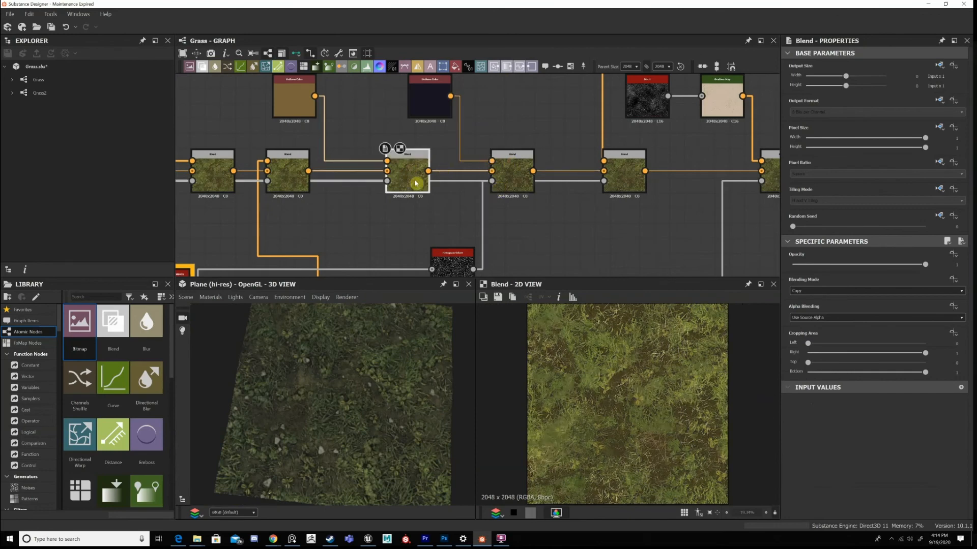
double_click(430, 98)
left_click(512, 174)
double_click(512, 174)
Examine the grass, leaves and soil shading on the plane in the 3D view, close up and from farther away.
scroll(362, 417, "up", 5)
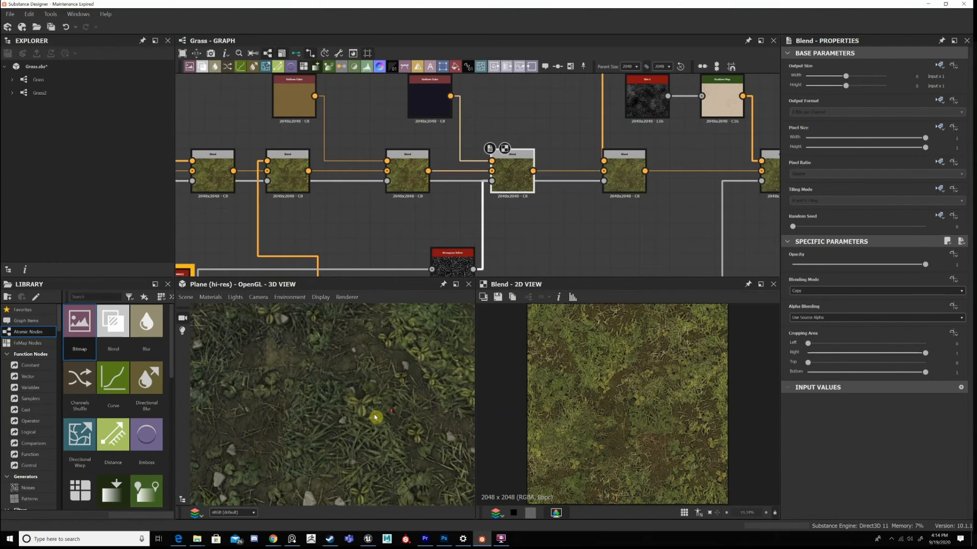
scroll(407, 382, "down", 3)
left_click_drag(374, 359, 322, 381)
scroll(354, 383, "up", 5)
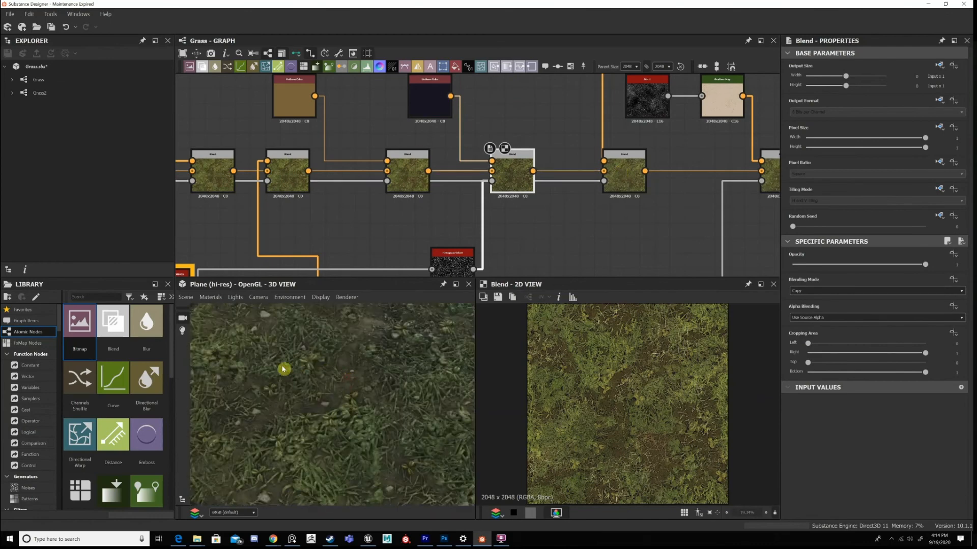
scroll(305, 373, "down", 3)
scroll(395, 394, "up", 2)
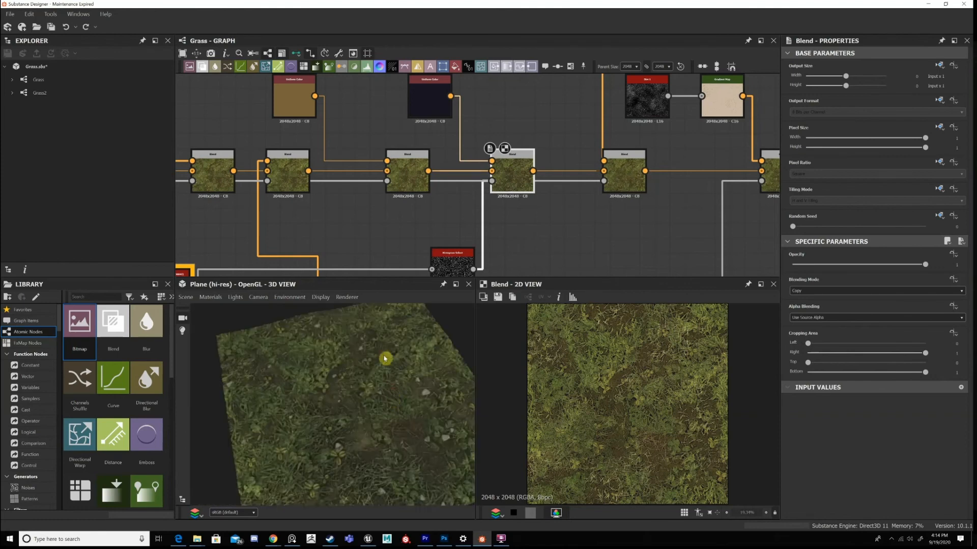
scroll(376, 387, "up", 2)
scroll(386, 396, "down", 3)
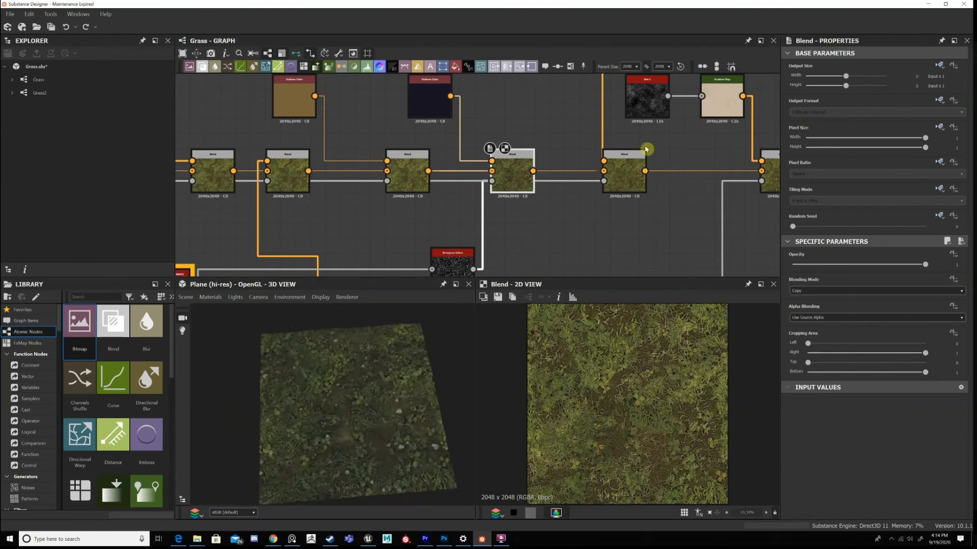
Display the Blend after the navy tint, and review the Histogram Scan and Safe Transform Grayscale nodes behind its Gradient Map.
left_click(625, 169)
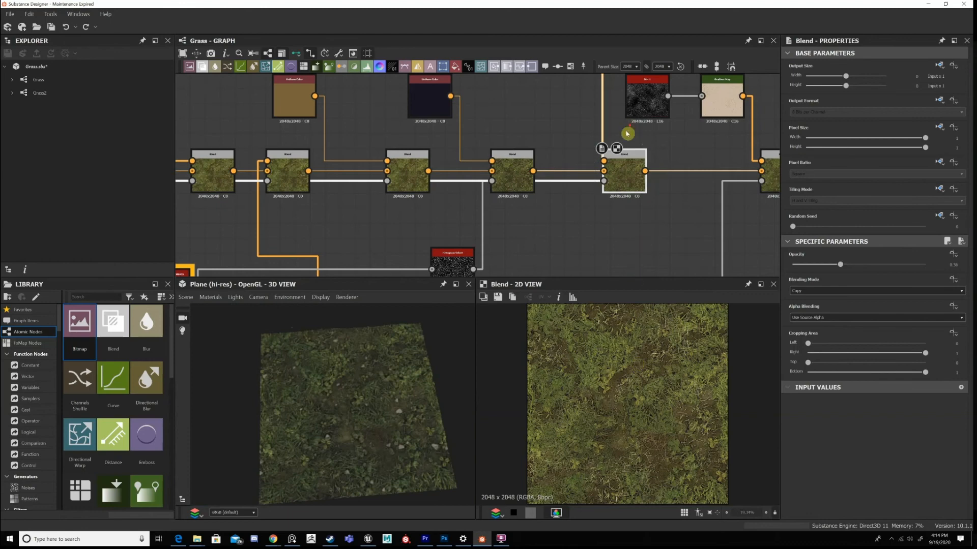
scroll(598, 189, "down", 3)
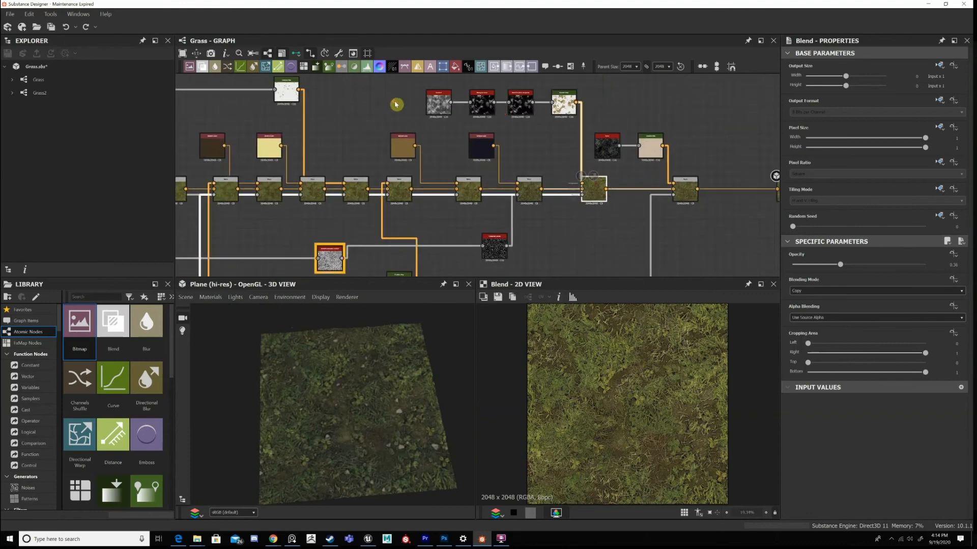
scroll(473, 97, "up", 3)
double_click(473, 96)
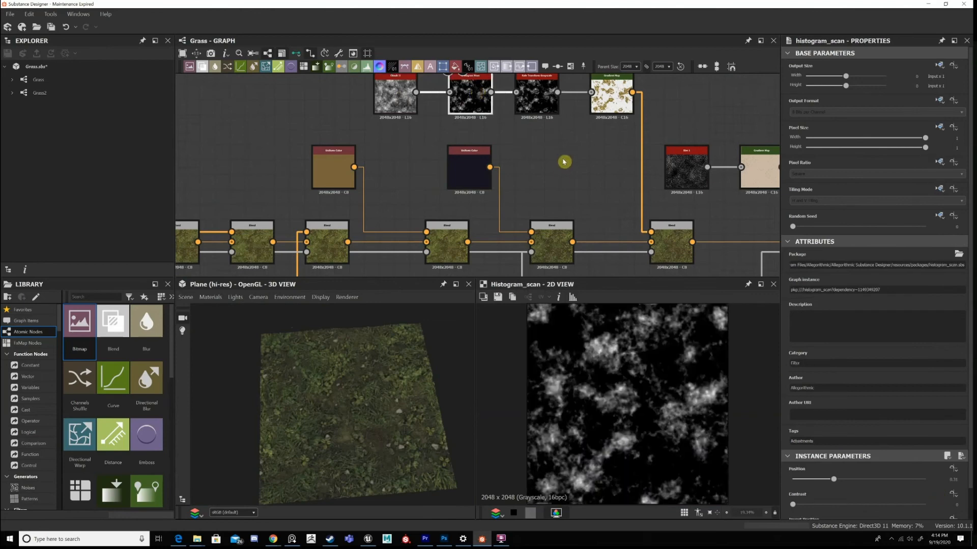
double_click(540, 104)
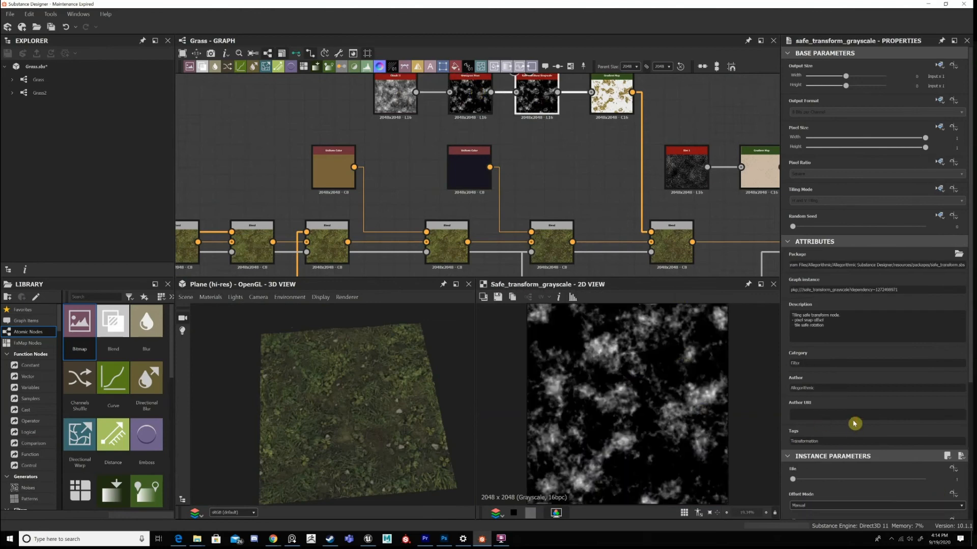
scroll(855, 424, "down", 5)
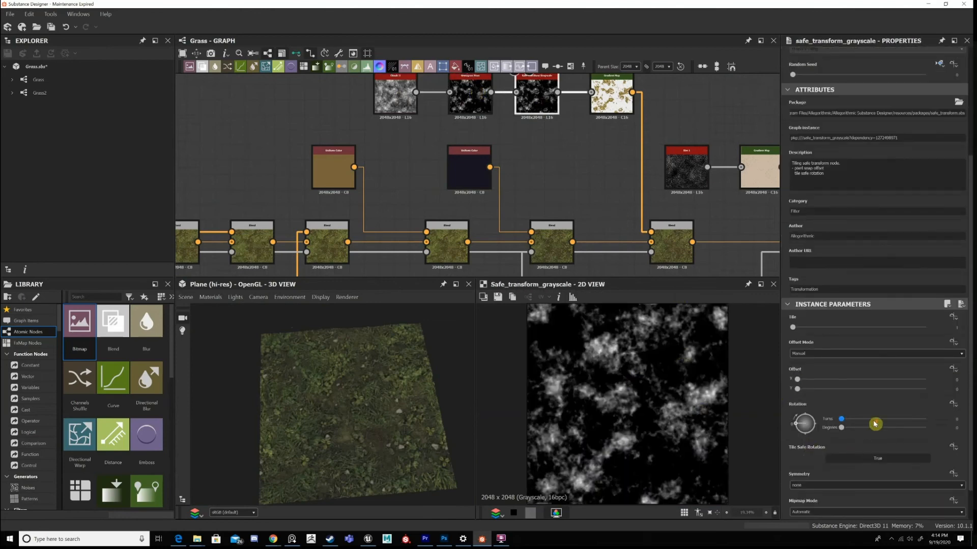
scroll(875, 423, "down", 1)
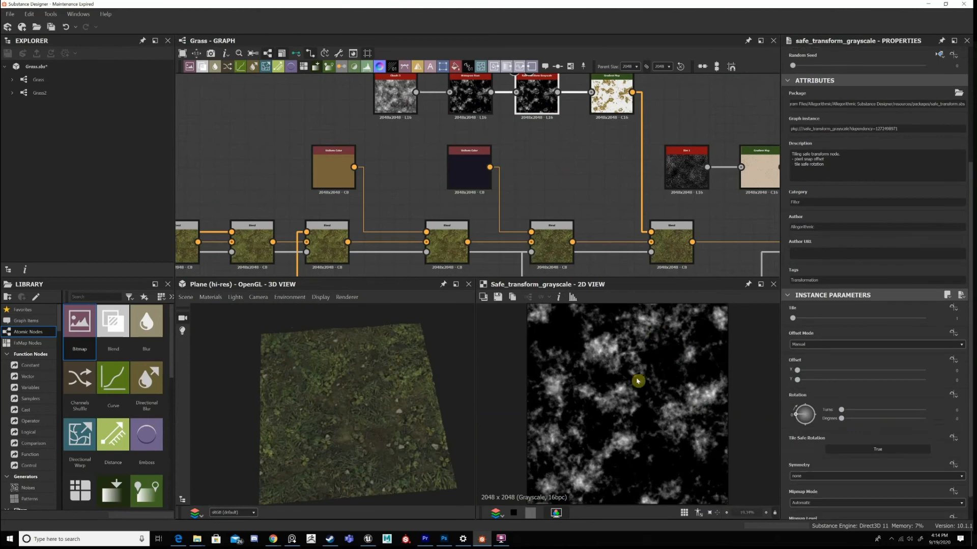
Display the yellow-brown Gradient Map feeding that Blend and examine its colour variation up close.
double_click(613, 90)
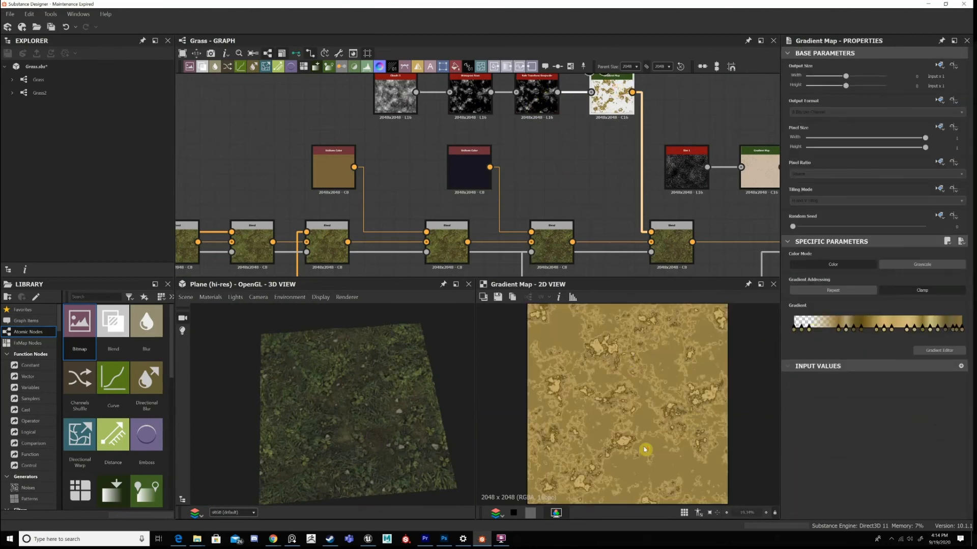
scroll(618, 370, "up", 5)
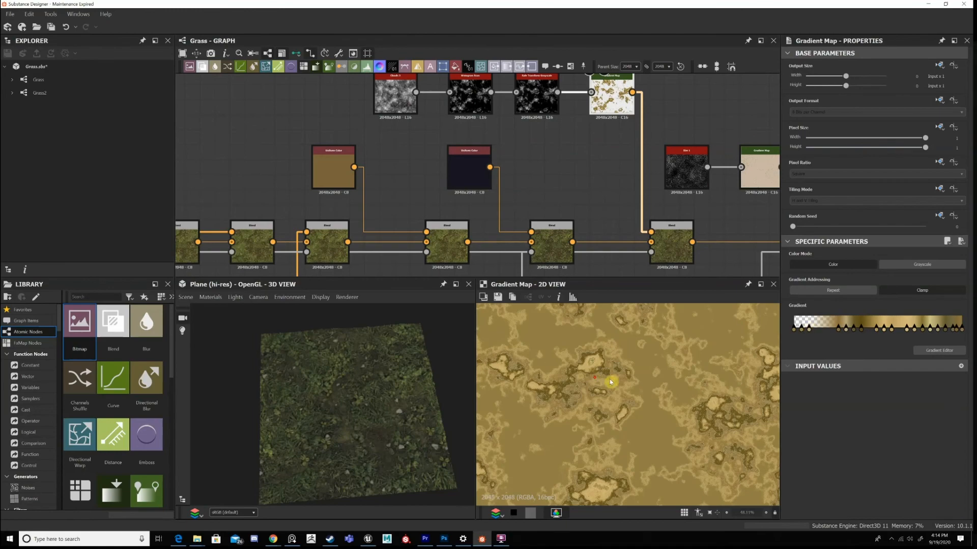
scroll(610, 381, "up", 4)
scroll(648, 342, "down", 3)
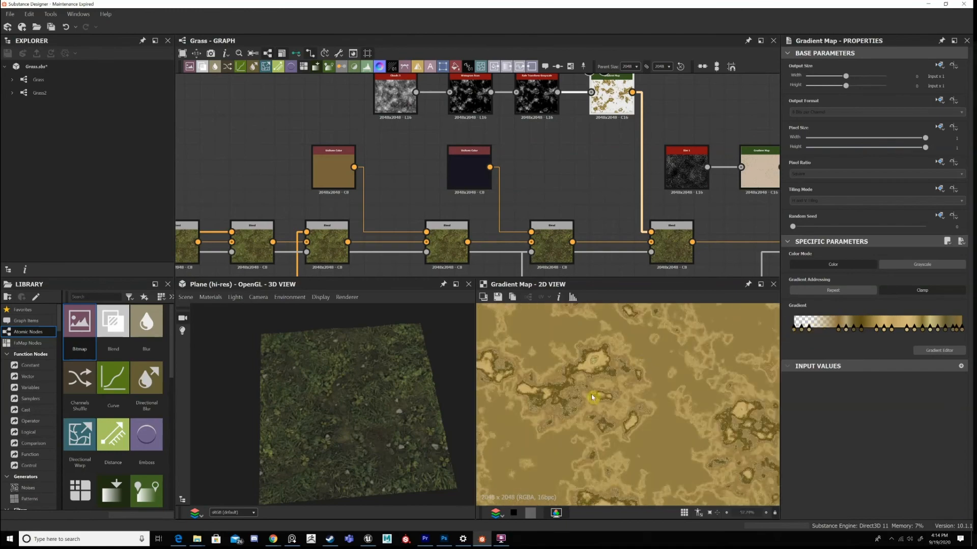
scroll(606, 398, "down", 2)
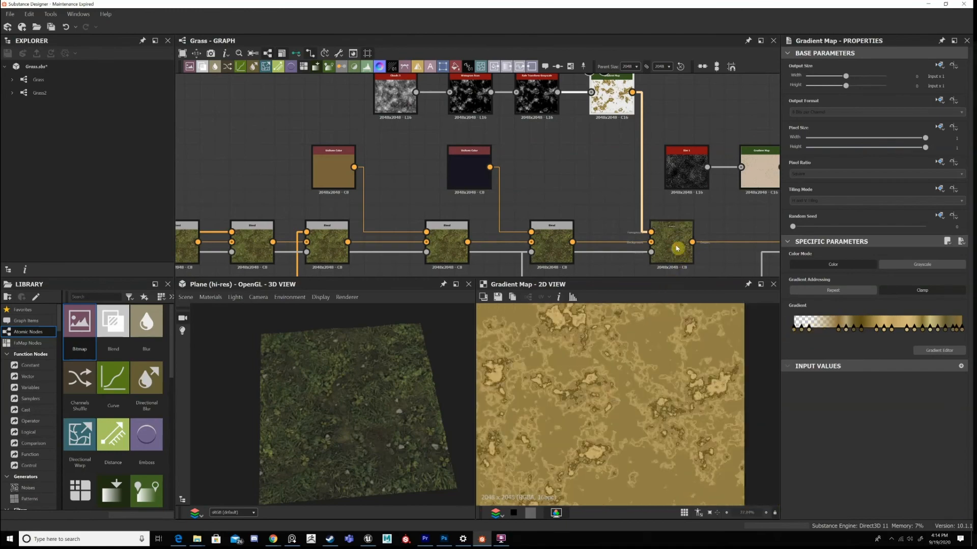
Display the Blend fed by the yellow-brown Gradient Map and examine its effect on the ground and grass.
double_click(677, 248)
scroll(585, 396, "up", 7)
scroll(663, 248, "down", 3)
middle_click_drag(662, 248, 670, 128)
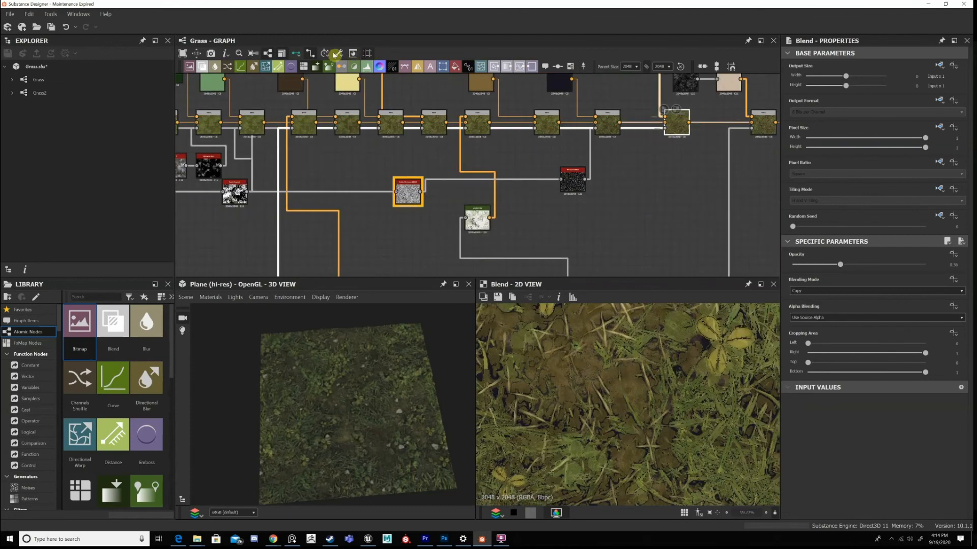
Switch the graph links to curved lines and trace the Blend's mask back to the pair of grayscale Blend nodes.
left_click(311, 55)
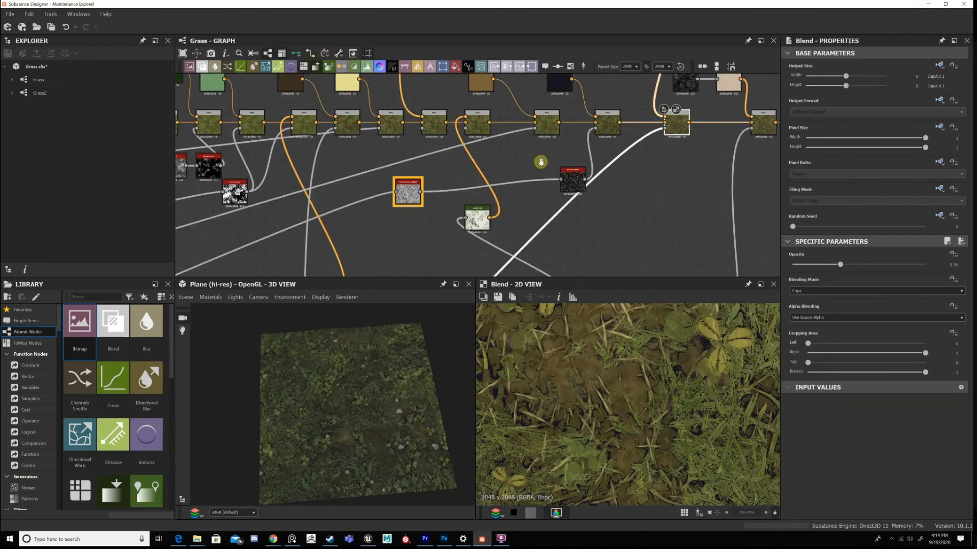
scroll(541, 161, "down", 3)
middle_click_drag(542, 259, 553, 155)
scroll(575, 174, "up", 5)
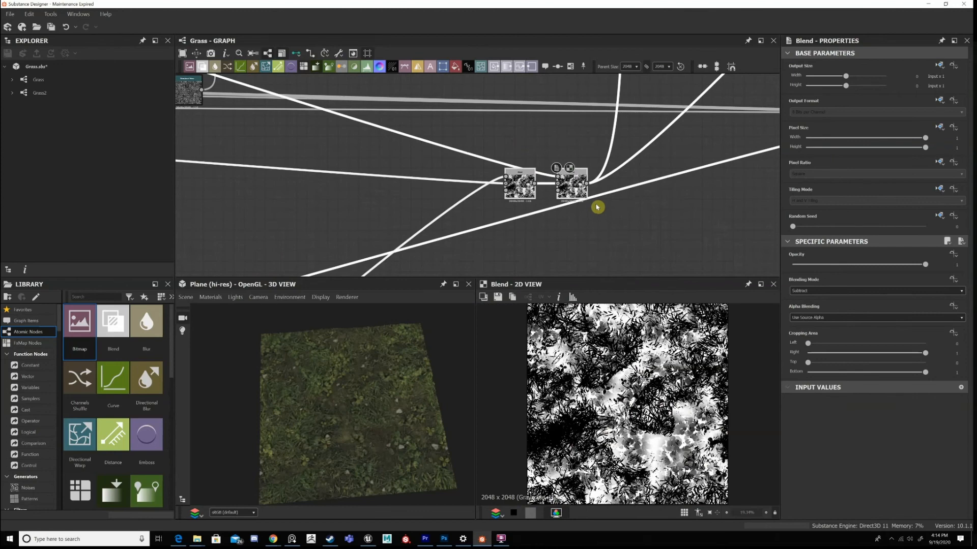
Add a frame around the two grayscale mask Blend nodes and title it Custom Mask.
right_click(597, 207)
left_click(614, 217)
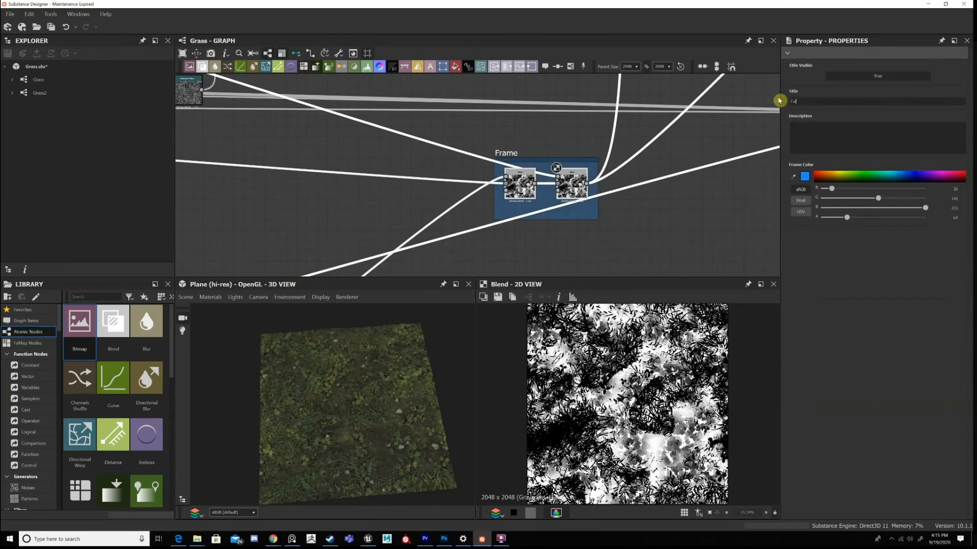
type("Custom Mask")
key("Return")
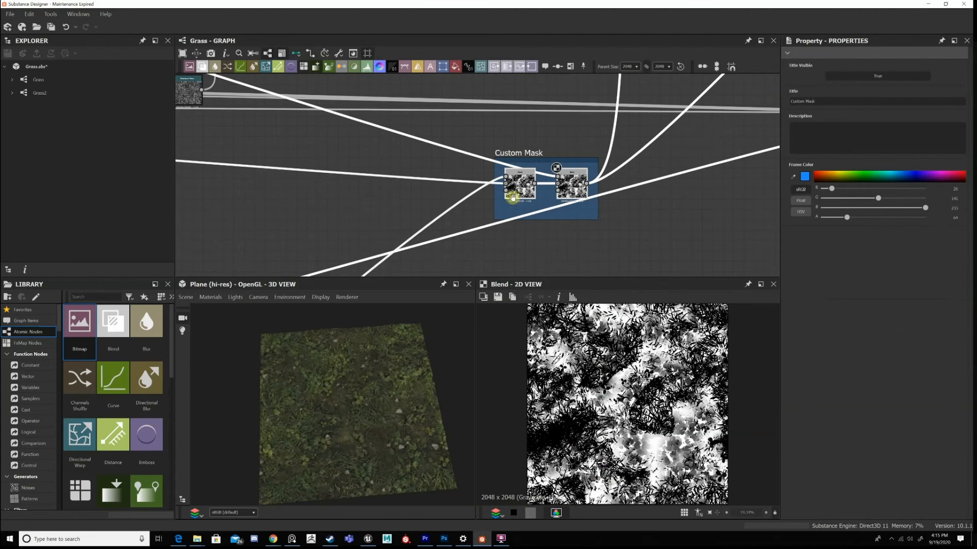
Return to the base colour Blend fed by the yellow-brown Gradient Map and display its output.
scroll(514, 196, "down", 5)
middle_click_drag(514, 197, 337, 274)
middle_click_drag(569, 122, 555, 162)
scroll(556, 139, "up", 4)
double_click(550, 138)
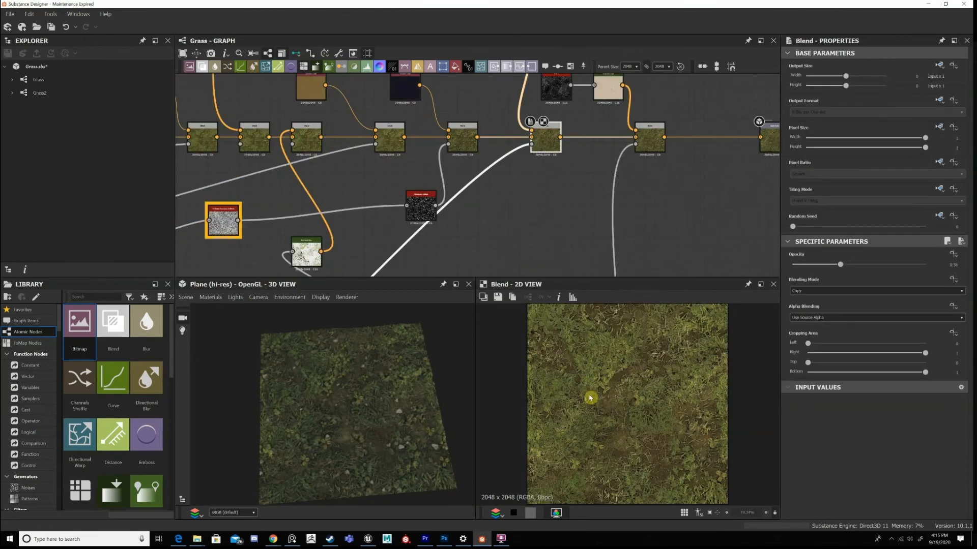
scroll(652, 130, "down", 4)
Display the last base colour Blend, fed by the beige Gradient Map, and move it closer to the output node.
double_click(650, 135)
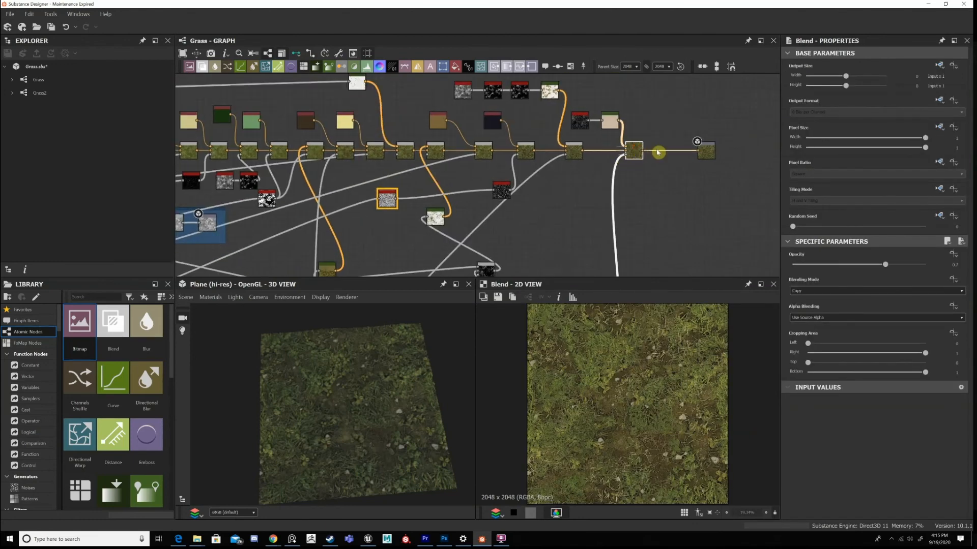
left_click_drag(634, 148, 652, 148)
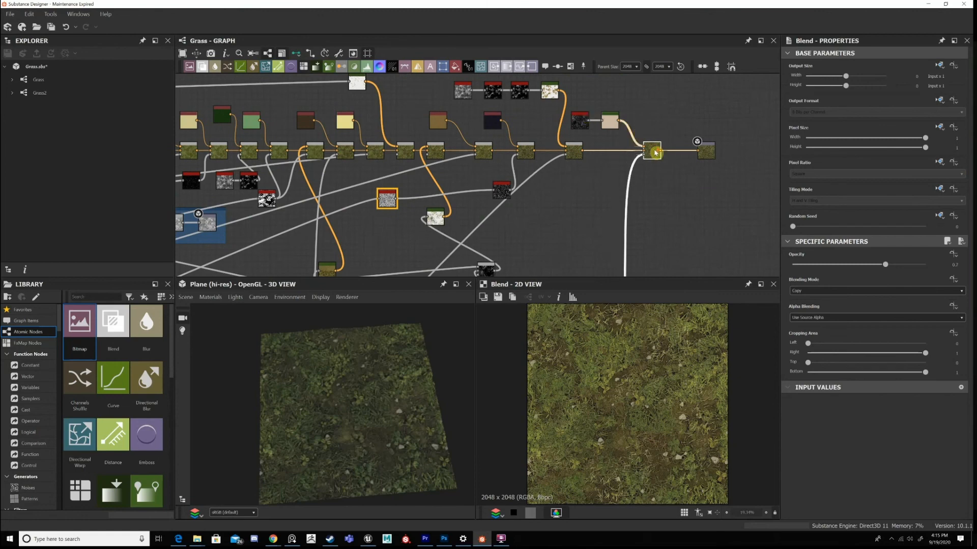
scroll(533, 114, "up", 4)
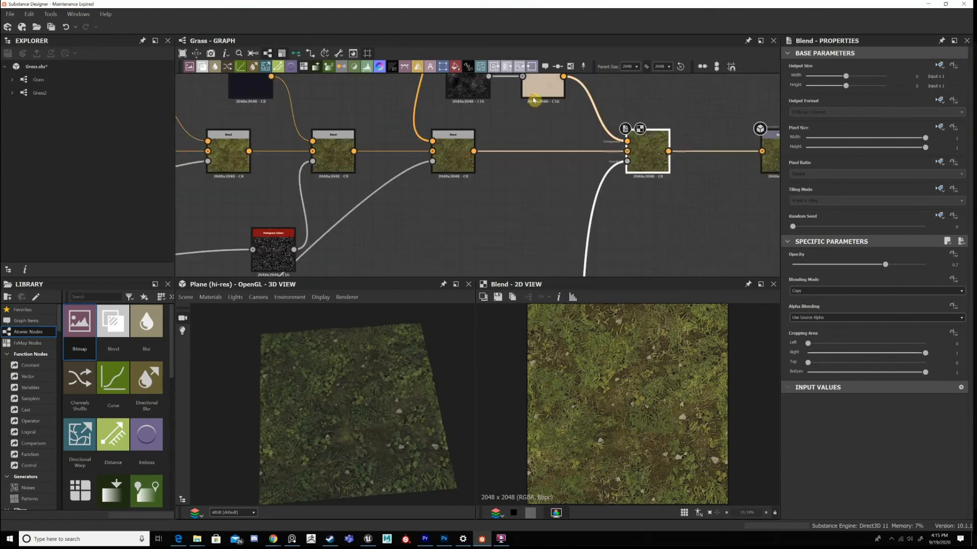
scroll(595, 150, "down", 1)
double_click(530, 92)
double_click(615, 154)
Trace the last Blend's mask link back to the rock mask chain and display its Histogram Scan.
scroll(600, 178, "down", 2)
middle_click_drag(585, 213, 601, 140)
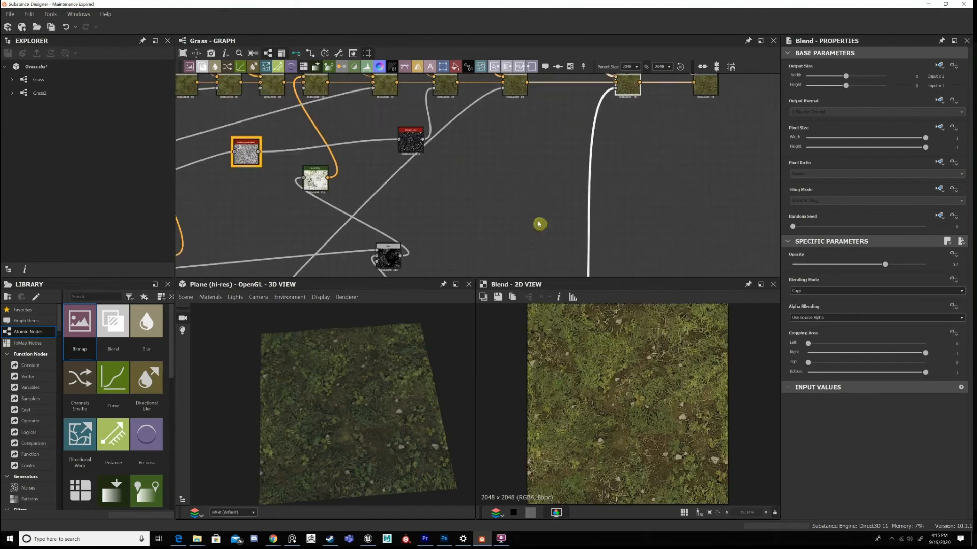
middle_click_drag(539, 223, 595, 68)
middle_click_drag(630, 172, 628, 166)
middle_click_drag(518, 168, 594, 71)
scroll(498, 112, "up", 3)
left_click(517, 130)
middle_click_drag(675, 200, 647, 145)
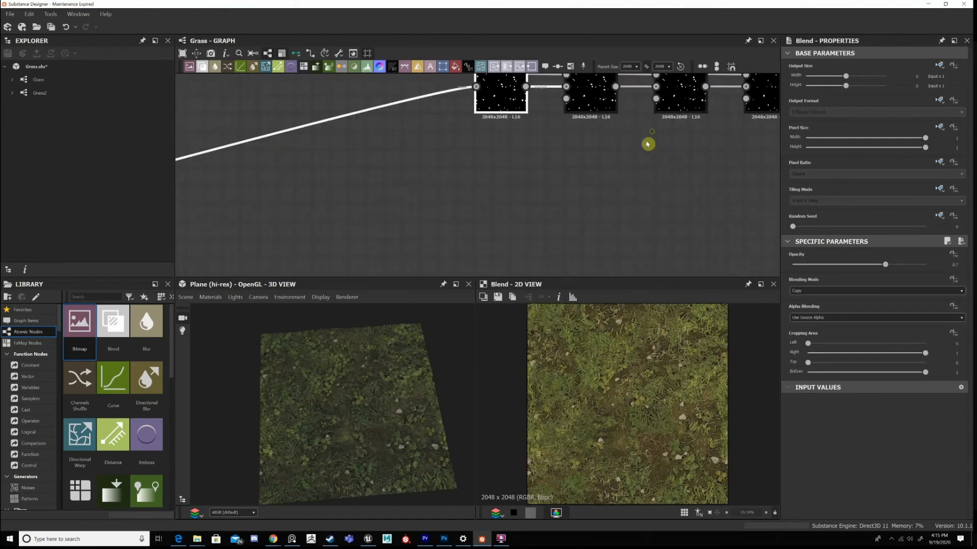
middle_click_drag(613, 176, 558, 241)
scroll(558, 240, "down", 1)
left_click_drag(718, 201, 558, 130)
left_click(545, 169, "shift")
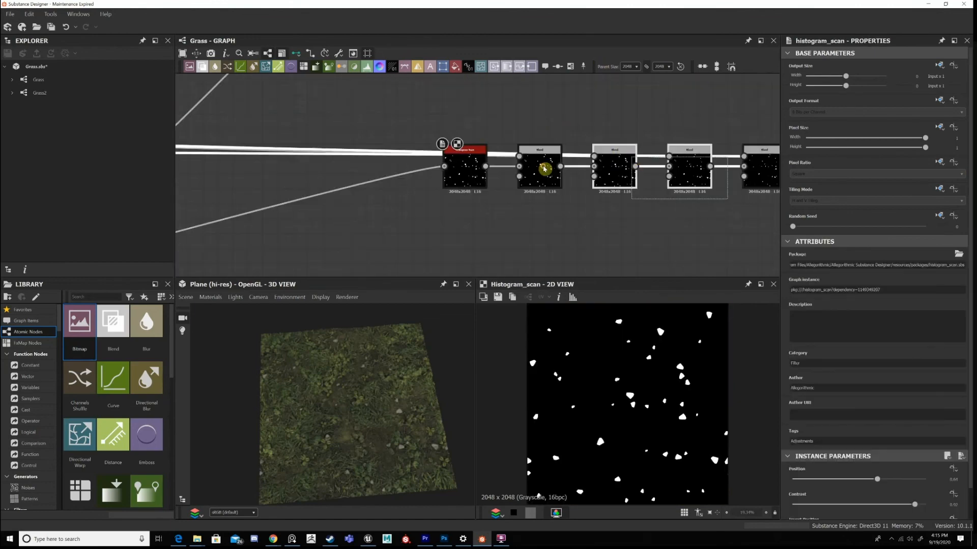
Display the successive Subtract Blends after the Histogram Scan and examine the shapes cut out of the rock mask.
double_click(601, 165)
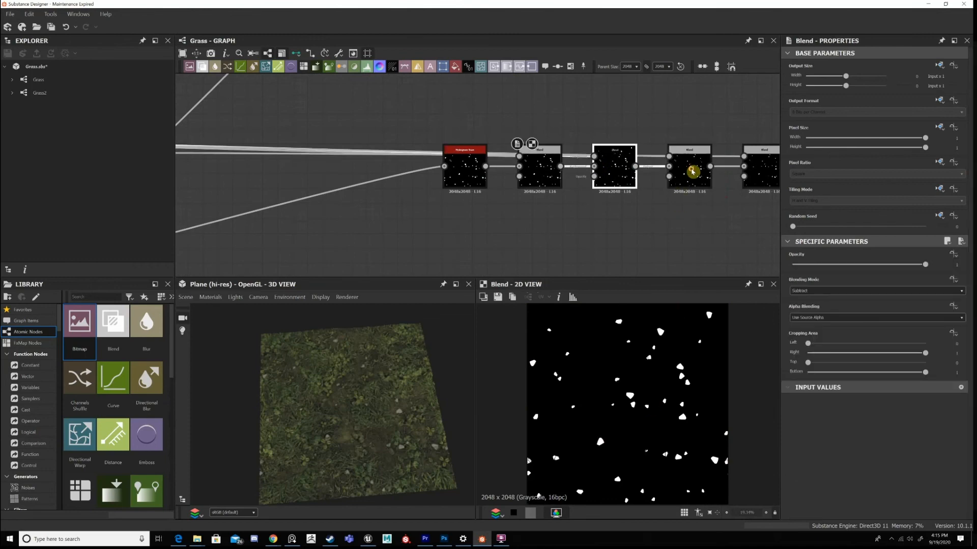
double_click(690, 175)
middle_click_drag(767, 198, 656, 199)
double_click(656, 187)
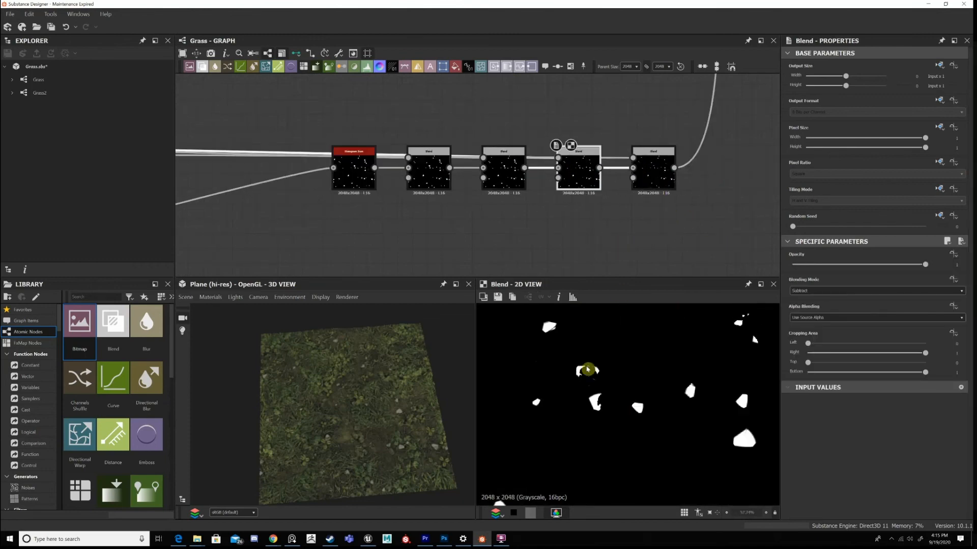
Display the last Multiply Blend of the rock mask chain and examine the cut rock shapes up close.
scroll(690, 381, "up", 2)
middle_click_drag(619, 426, 682, 375)
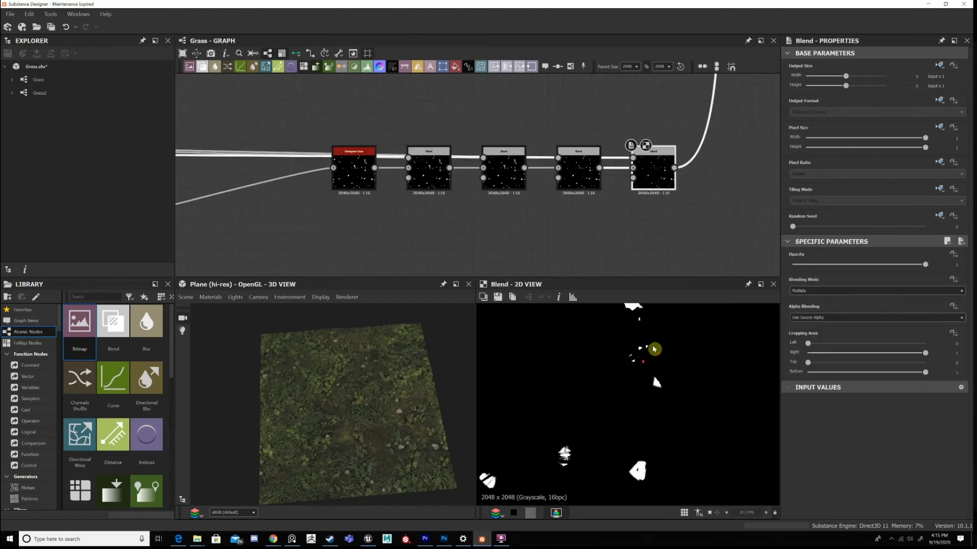
scroll(647, 402, "up", 3)
scroll(646, 401, "down", 8)
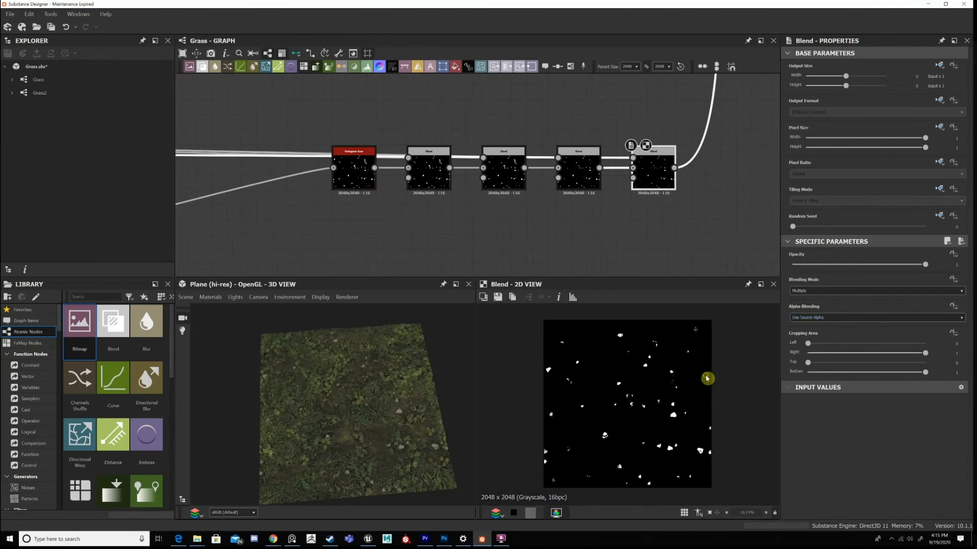
scroll(644, 426, "up", 3)
middle_click_drag(677, 431, 678, 417)
middle_click_drag(742, 472, 698, 378)
scroll(699, 386, "up", 2)
middle_click_drag(689, 435, 714, 383)
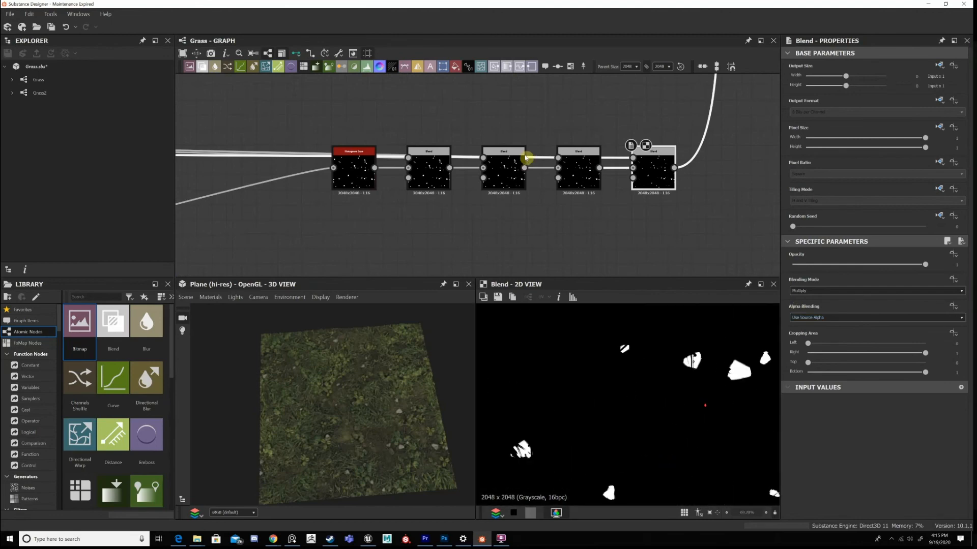
Trace the rock mask Blends' input links back to the Main Graph frame.
scroll(438, 170, "down", 5)
middle_click_drag(397, 178, 568, 174)
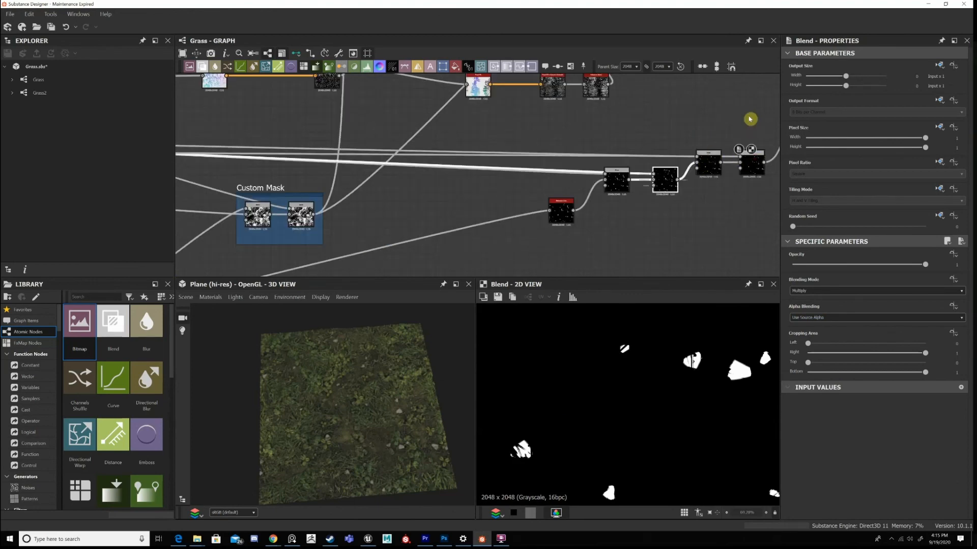
left_click_drag(710, 162, 701, 149)
left_click_drag(564, 220, 563, 231)
scroll(399, 185, "down", 3)
middle_click_drag(399, 185, 668, 194)
middle_click_drag(381, 164, 533, 182)
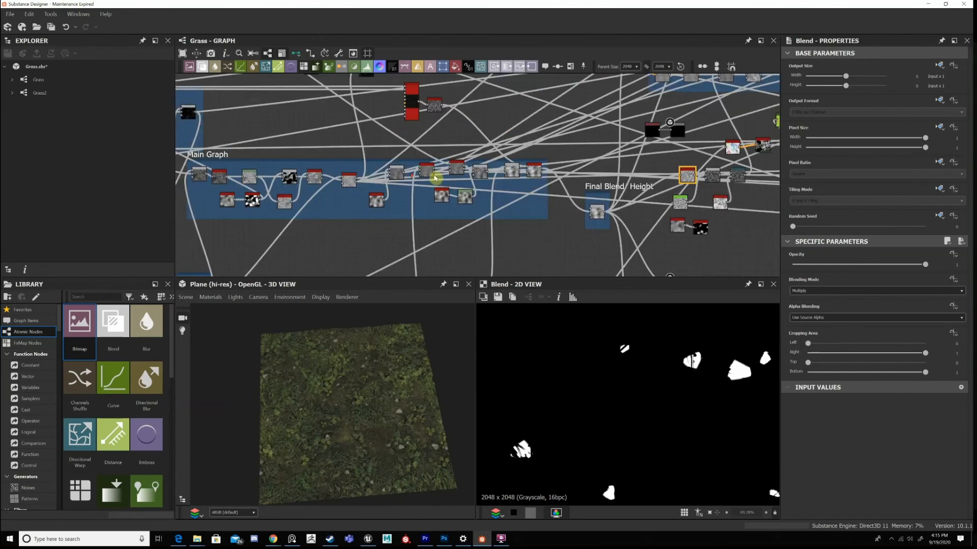
Follow the Main Graph's Height Blend and Blend outputs to see which ones feed the rock mask Blends.
scroll(434, 167, "up", 4)
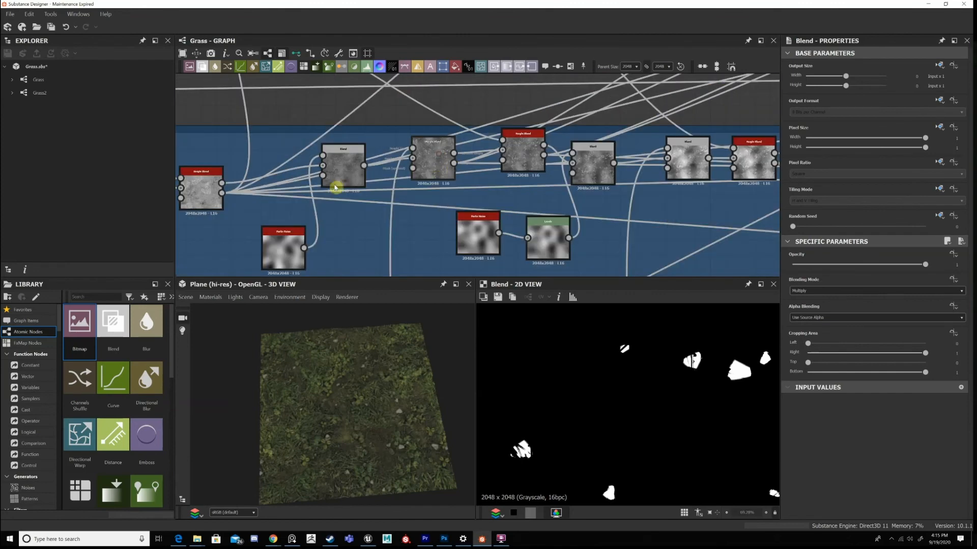
left_click_drag(435, 158, 435, 143)
middle_click_drag(388, 145, 518, 115)
left_click_drag(334, 159, 341, 128)
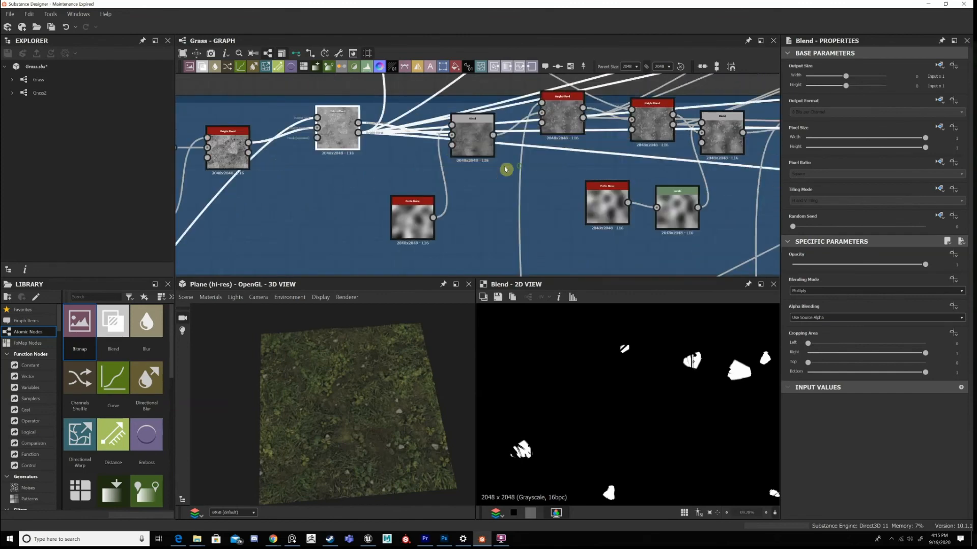
middle_click_drag(506, 170, 365, 188)
left_click_drag(426, 136, 425, 167)
middle_click_drag(508, 143, 378, 137)
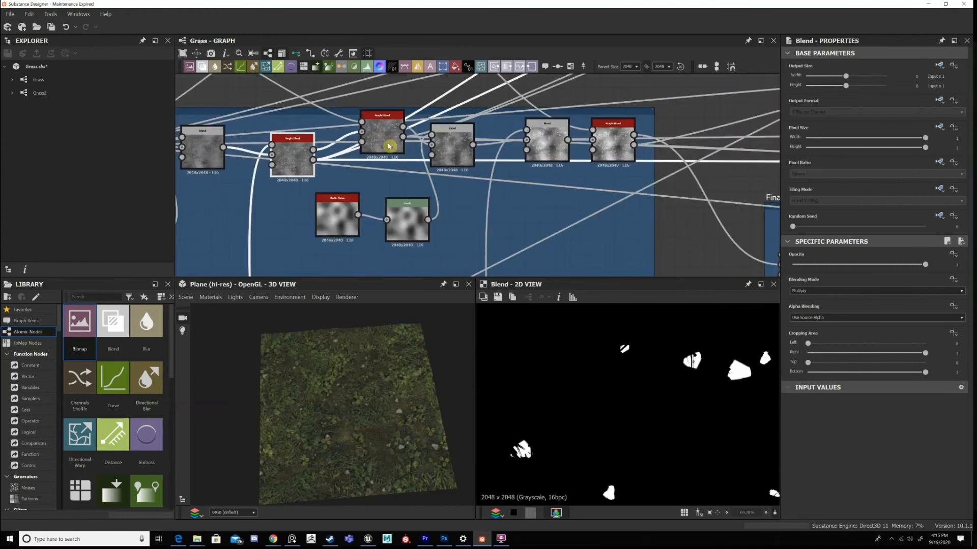
middle_click_drag(629, 143, 262, 144)
middle_click_drag(738, 165, 214, 155)
middle_click_drag(529, 166, 249, 210)
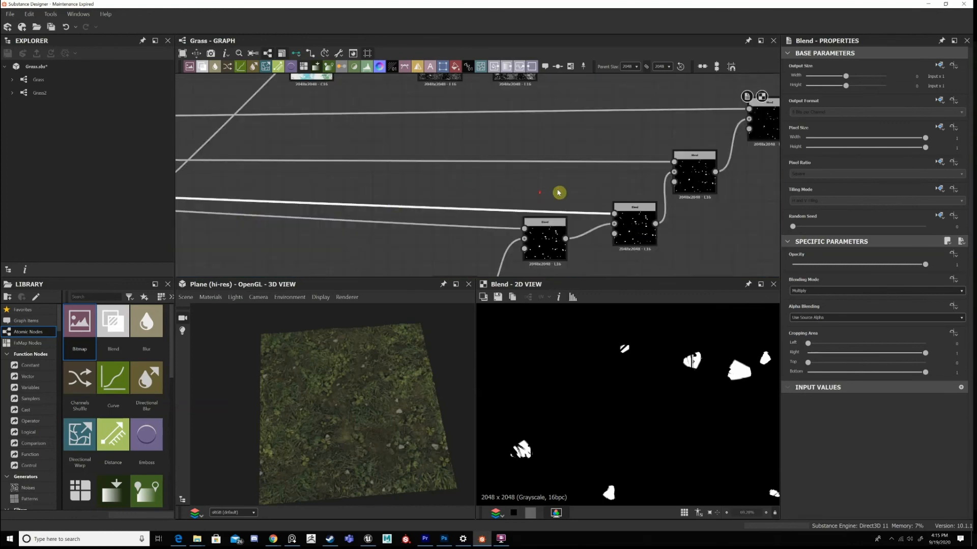
Retrace the mask links past the Final Blend/Height frame and return to the Multiply Blend closing the rock mask chain.
middle_click_drag(662, 169, 616, 181)
scroll(531, 177, "down", 1)
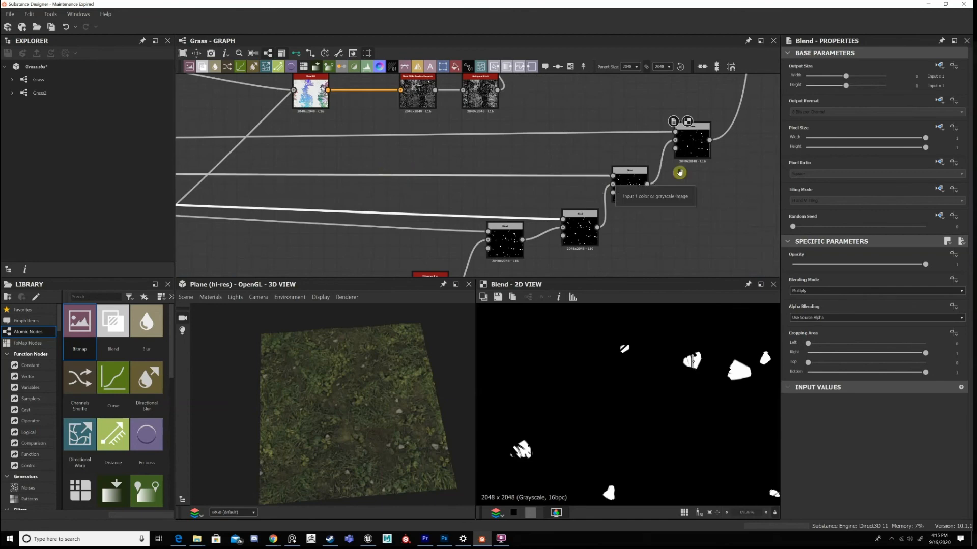
scroll(680, 173, "down", 1)
middle_click_drag(218, 167, 743, 181)
middle_click_drag(631, 185, 641, 186)
middle_click_drag(366, 181, 632, 180)
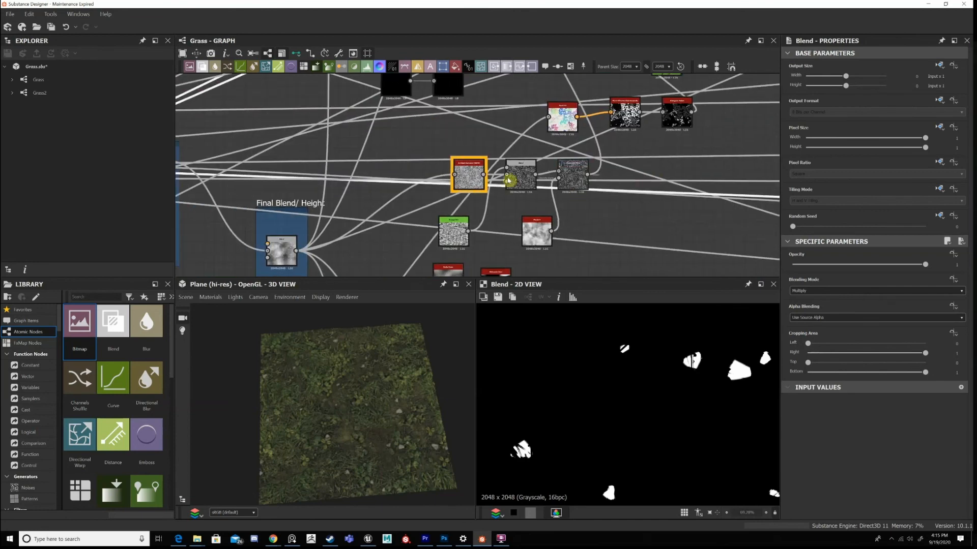
middle_click_drag(422, 178, 466, 175)
left_click_drag(505, 176, 426, 158)
middle_click_drag(426, 158, 663, 152)
middle_click_drag(728, 155, 219, 170)
middle_click_drag(728, 171, 224, 164)
left_click(613, 145)
scroll(608, 146, "up", 1)
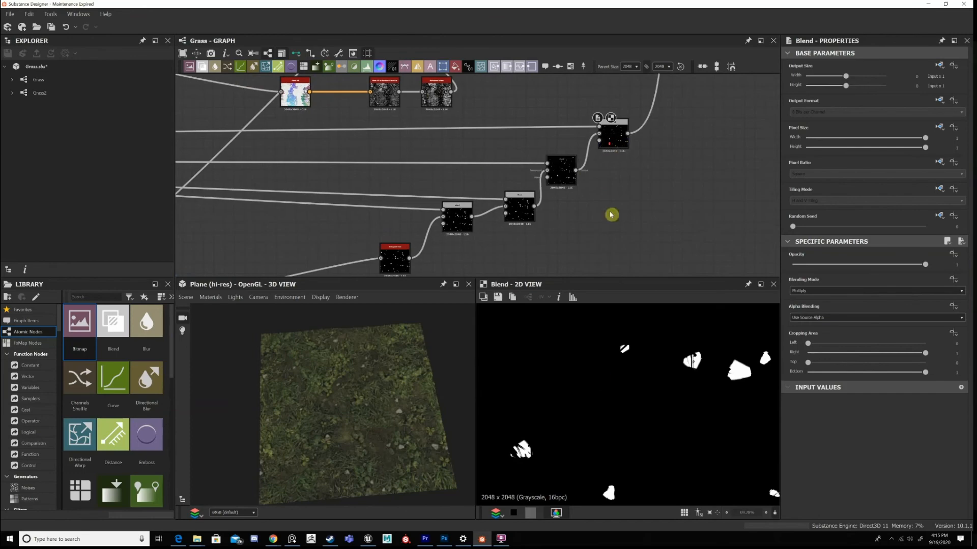
Display the Histogram Scan that starts the rock mask chain.
scroll(612, 214, "down", 9)
scroll(619, 333, "down", 8)
scroll(570, 229, "up", 2)
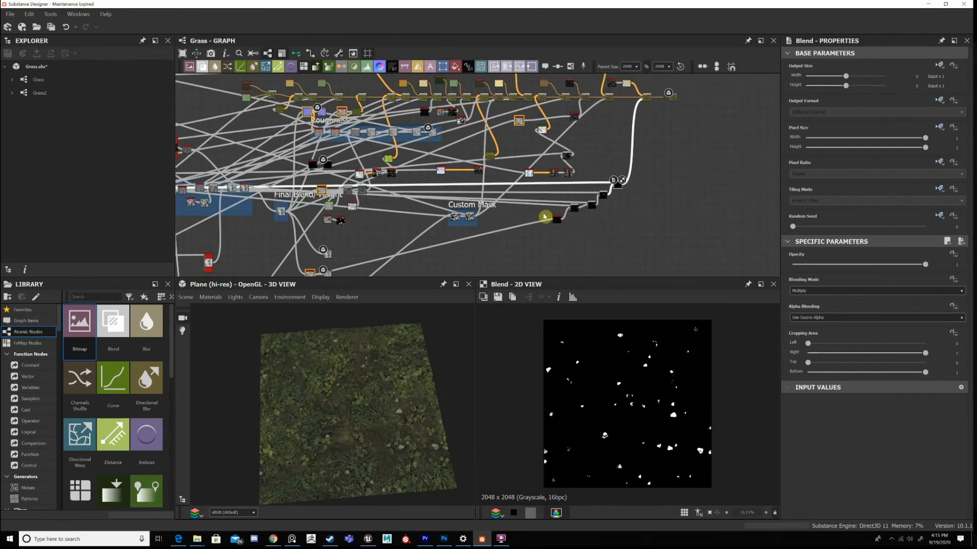
scroll(545, 217, "up", 3)
left_click(553, 218)
Trace the Histogram Scan's input back to the rock Tile Sampler below the Dirt frame and display its output.
scroll(551, 155, "up", 5)
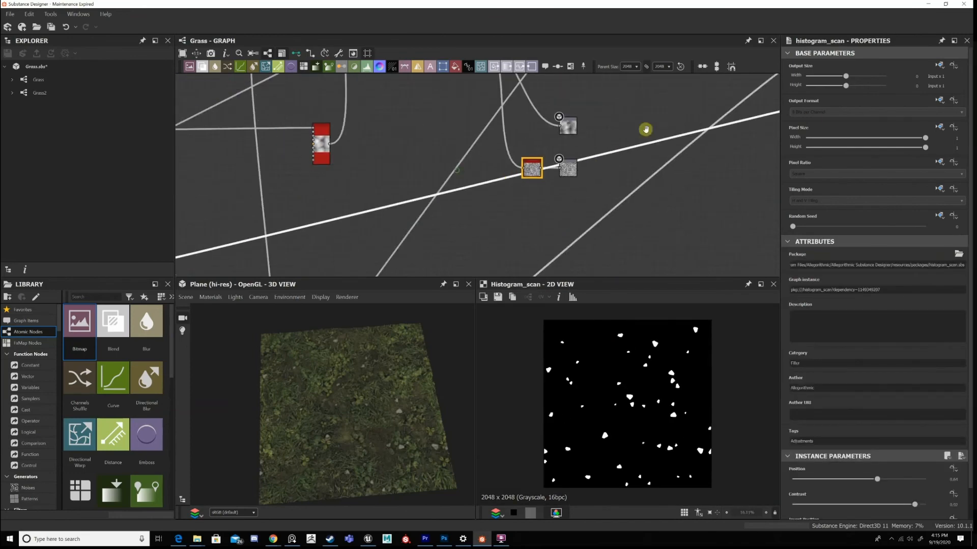
scroll(488, 214, "down", 5)
scroll(426, 181, "up", 3)
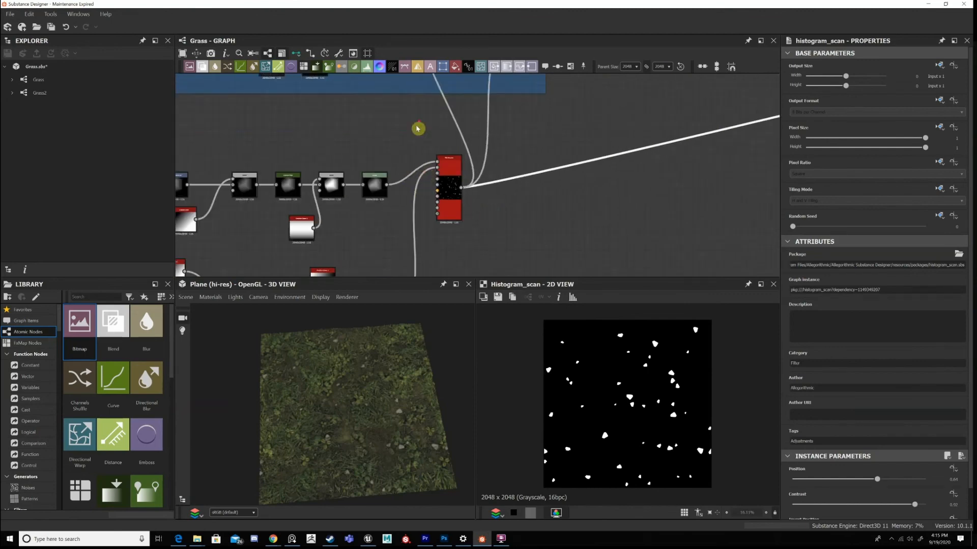
scroll(430, 182, "up", 3)
scroll(429, 179, "down", 2)
left_click(429, 179)
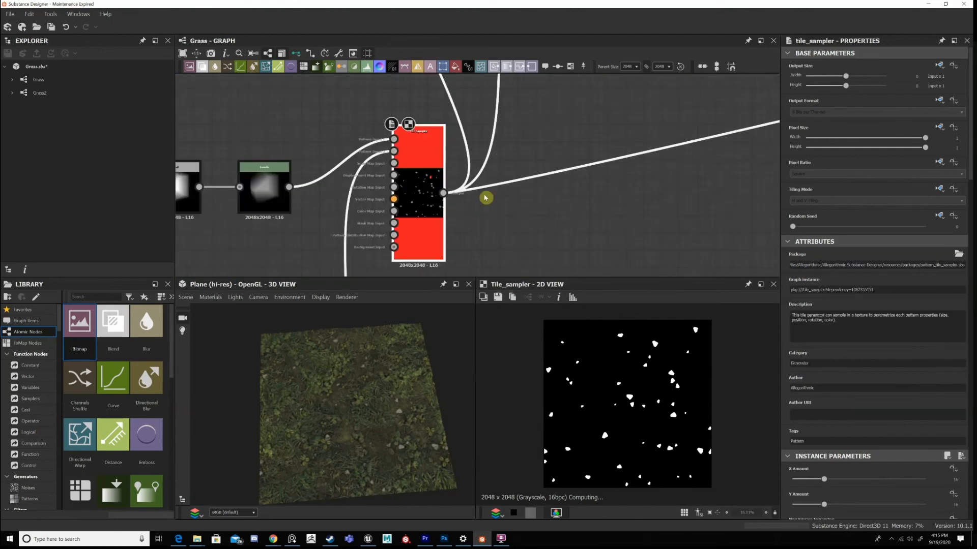
scroll(430, 183, "down", 3)
middle_click_drag(481, 160, 524, 118)
scroll(522, 204, "down", 4)
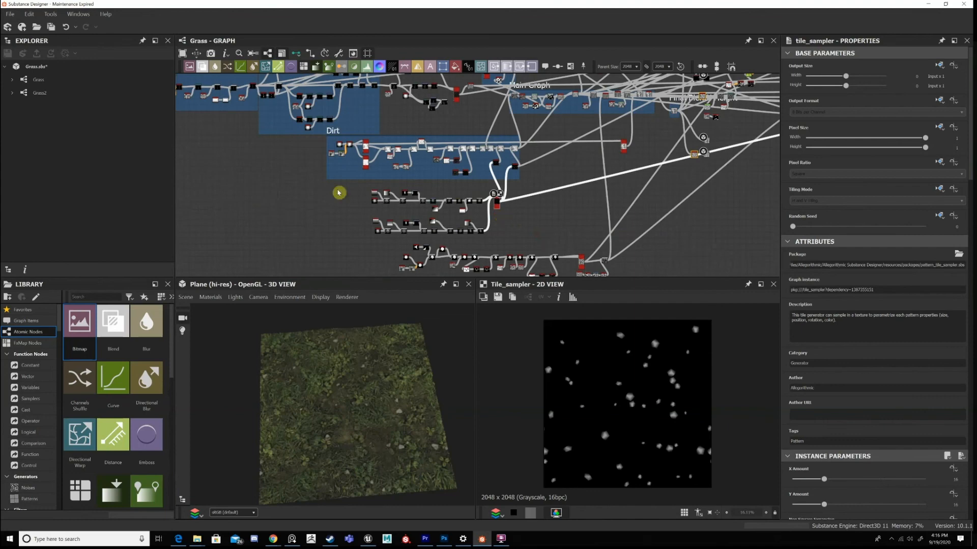
Return to the rock mask chain and display the Histogram Scan and the first Subtract Blend after it.
middle_click_drag(758, 186, 512, 207)
middle_click_drag(597, 129, 490, 157)
middle_click_drag(504, 202, 478, 207)
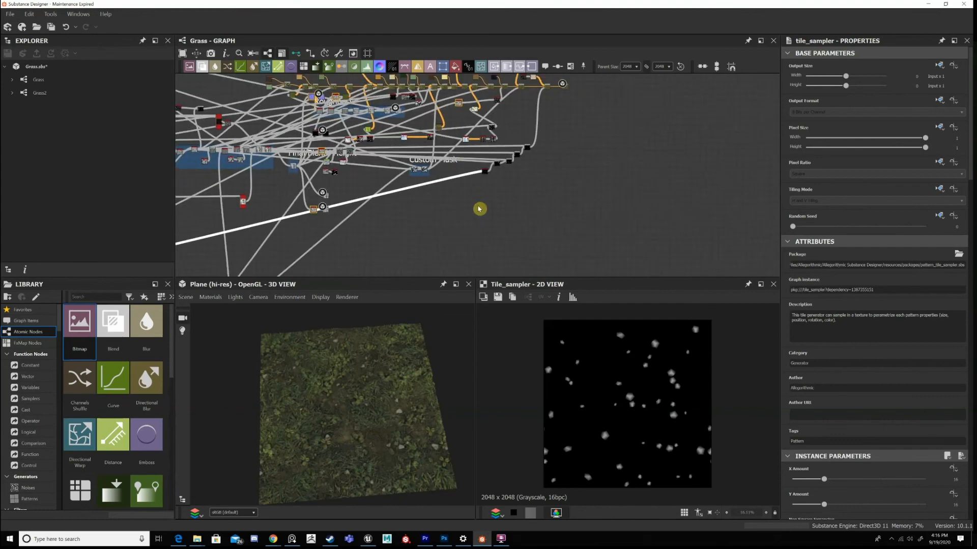
scroll(538, 185, "up", 5)
left_click(536, 182)
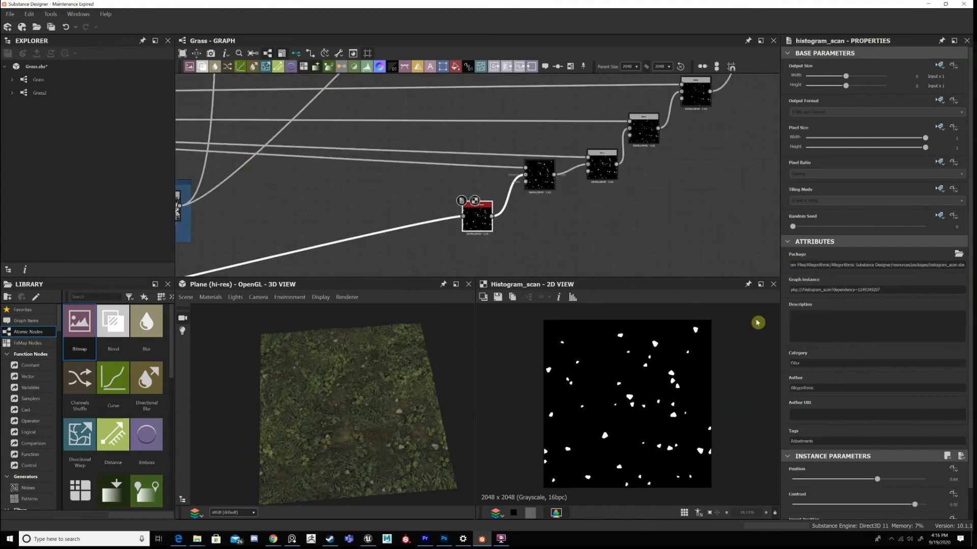
left_click(538, 182)
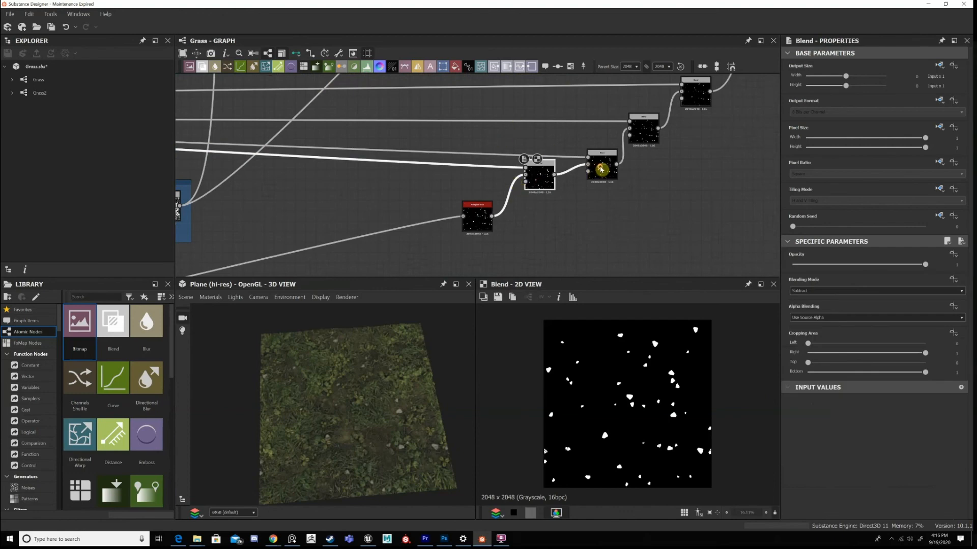
Display the last rock mask Blend, followed by the final base colour Blend it masks.
double_click(687, 96)
scroll(633, 231, "down", 3)
middle_click_drag(712, 105, 613, 252)
scroll(613, 253, "down", 1)
left_click(609, 178)
scroll(608, 181, "up", 3)
scroll(639, 412, "up", 2)
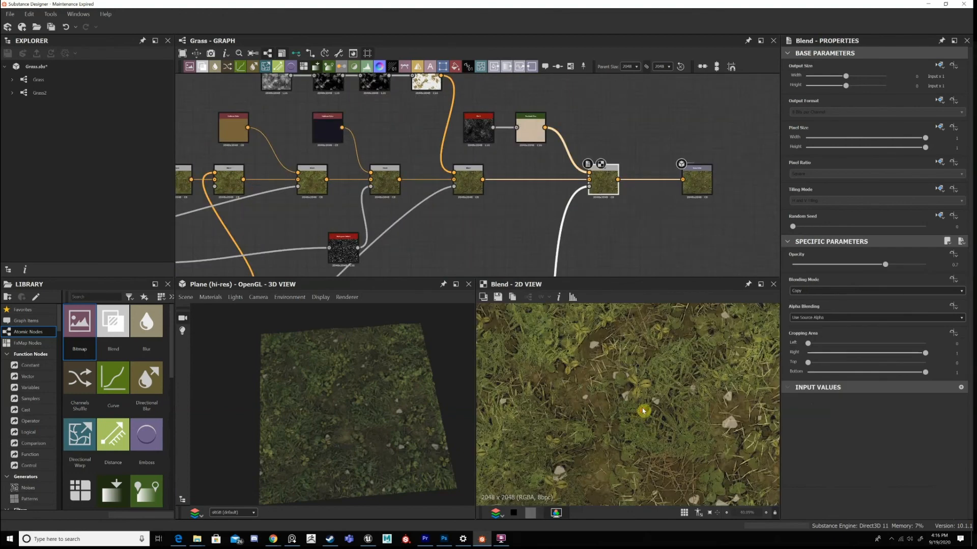
scroll(711, 401, "up", 2)
key("f")
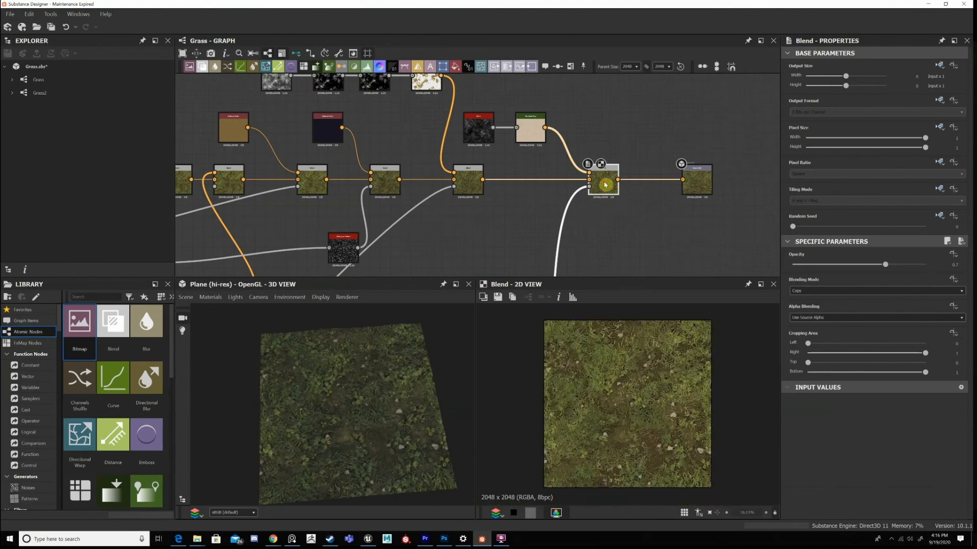
Display the beige Gradient Map feeding the final base colour Blend and examine its speckles up close.
scroll(592, 200, "up", 1)
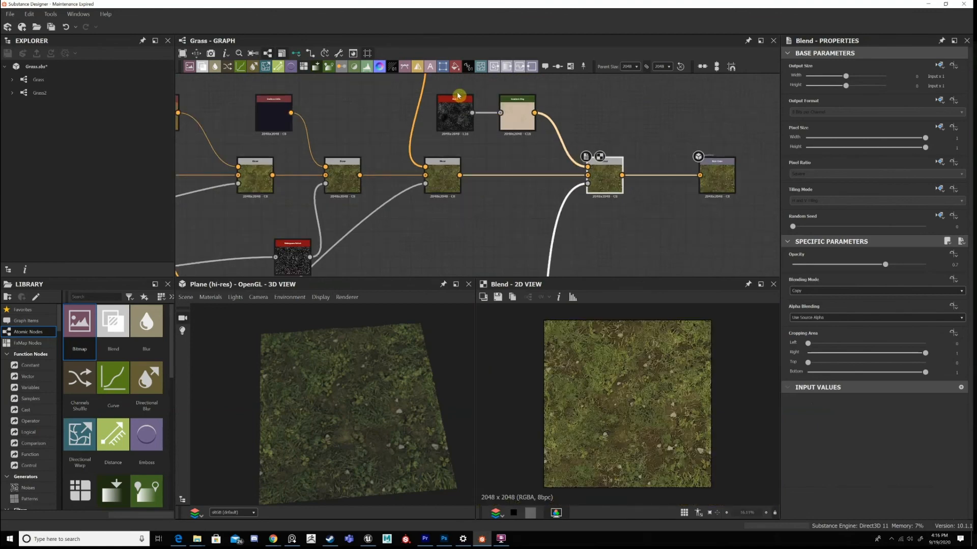
double_click(515, 117)
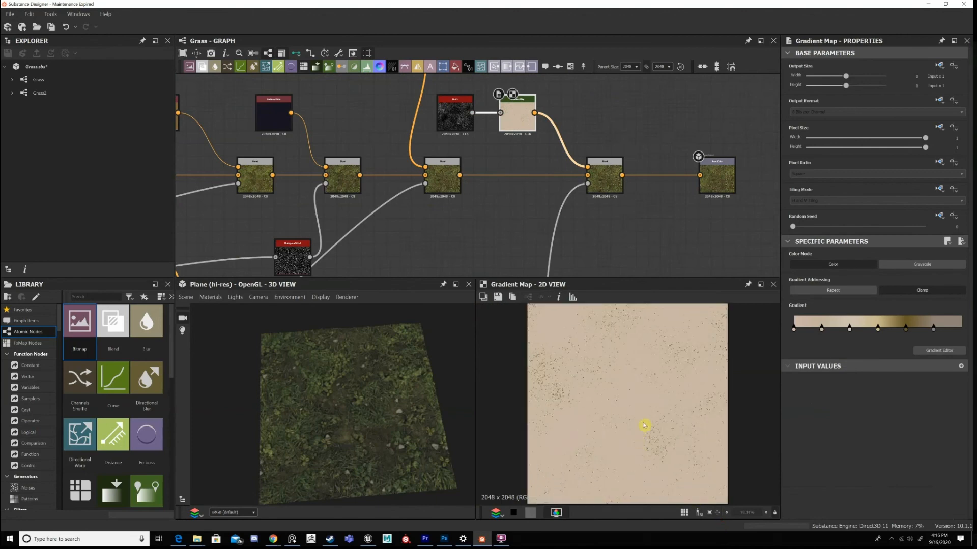
scroll(645, 426, "up", 8)
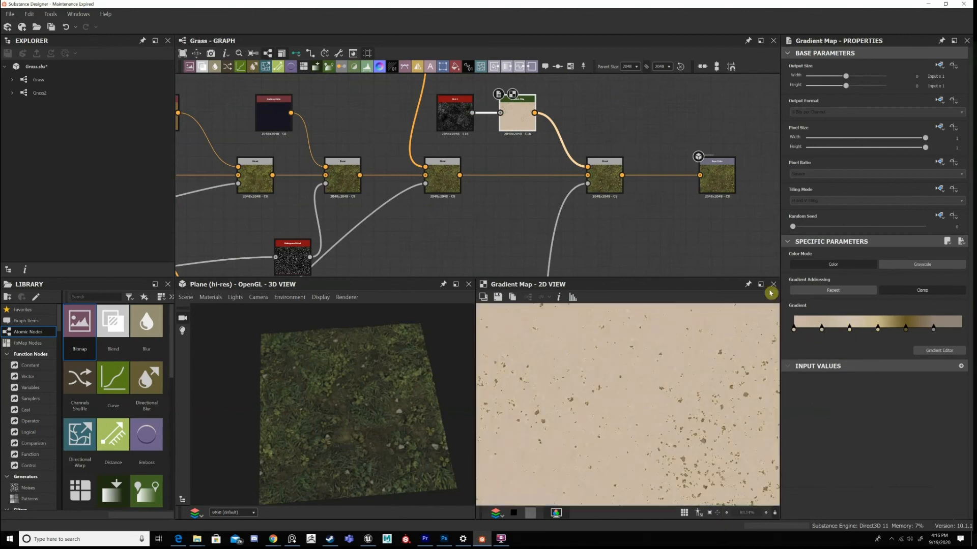
Display the final base colour Blend again and inspect the tinted rocks up close in 2D and 3D.
double_click(613, 184)
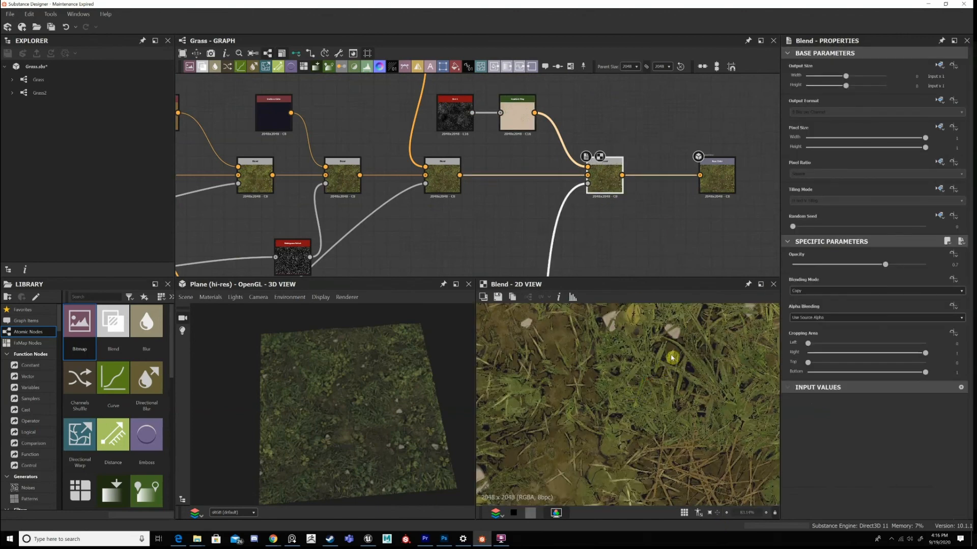
scroll(672, 358, "up", 12)
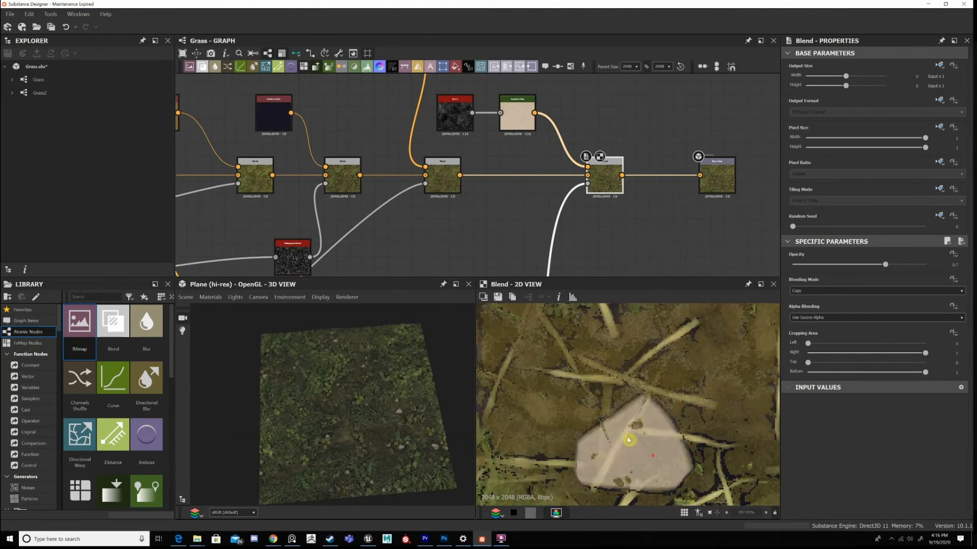
scroll(628, 440, "down", 4)
scroll(339, 399, "up", 5)
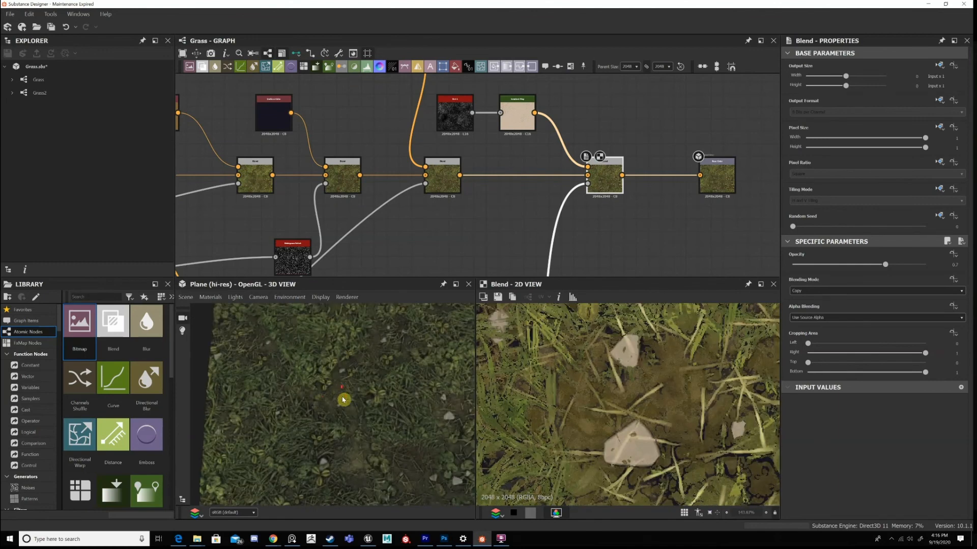
scroll(326, 410, "up", 3)
scroll(367, 377, "up", 4)
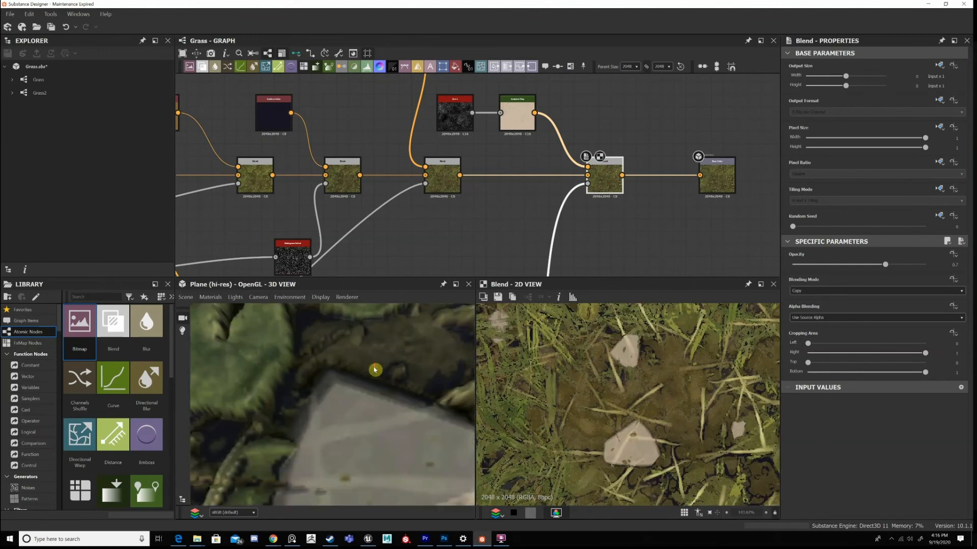
scroll(407, 390, "down", 6)
Display the Base Color output and view the textured plane from another angle in 3D.
double_click(715, 181)
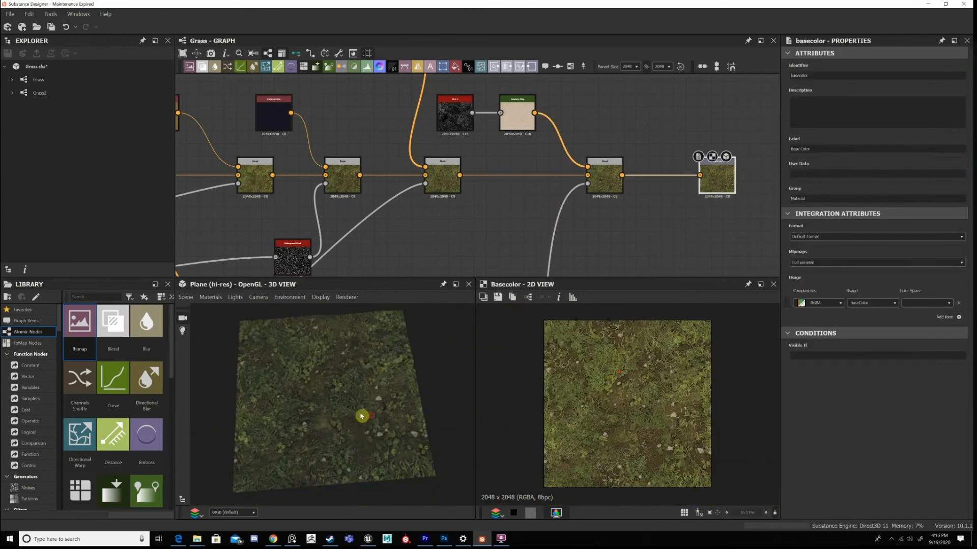
left_click_drag(353, 404, 386, 397)
scroll(407, 202, "down", 2)
Add a frame around the whole base colour node chain and title it Color.
scroll(407, 203, "down", 3)
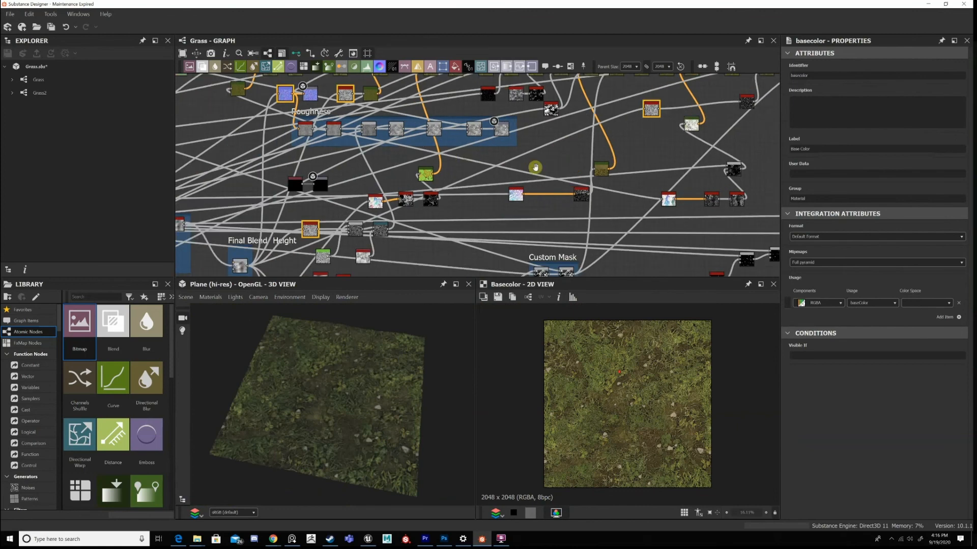
scroll(564, 183, "up", 2)
middle_click_drag(558, 184, 499, 188)
scroll(540, 181, "down", 3)
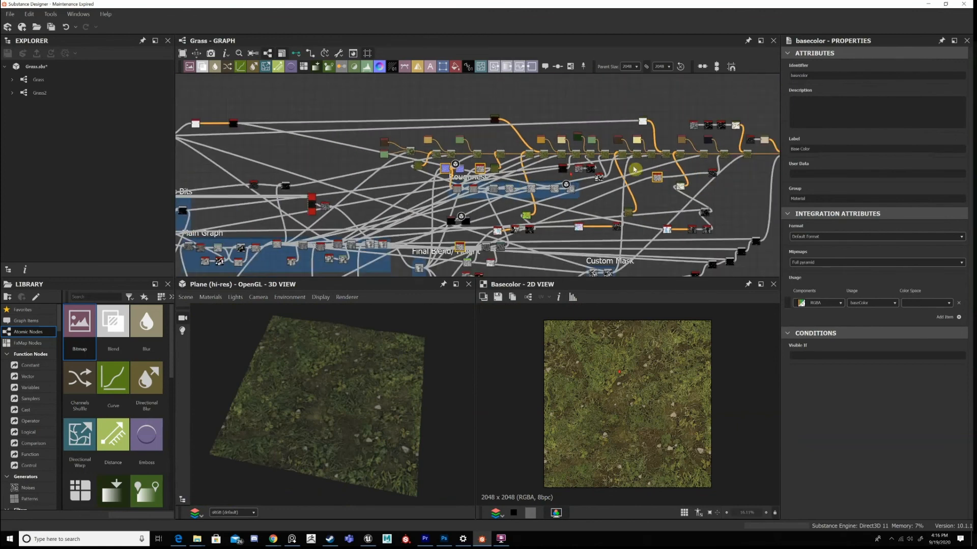
middle_click_drag(660, 163, 591, 177)
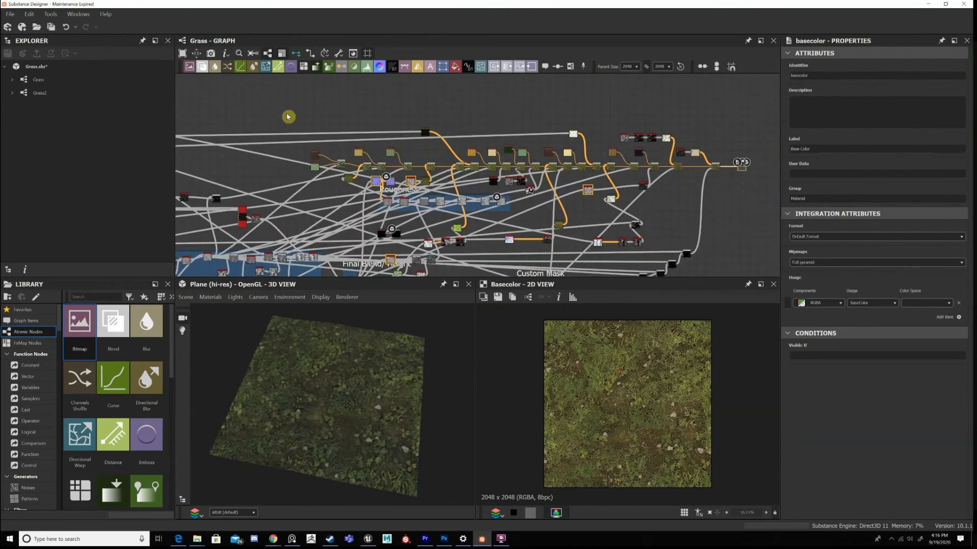
left_click_drag(721, 188, 726, 183)
key("ctrl+f")
key("space")
key("Return")
left_click(519, 120)
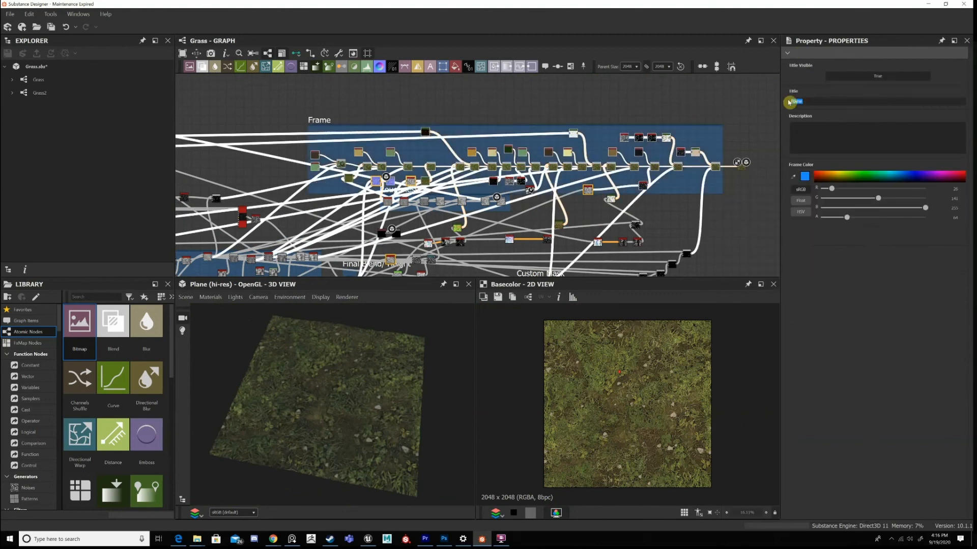
type("Colorf")
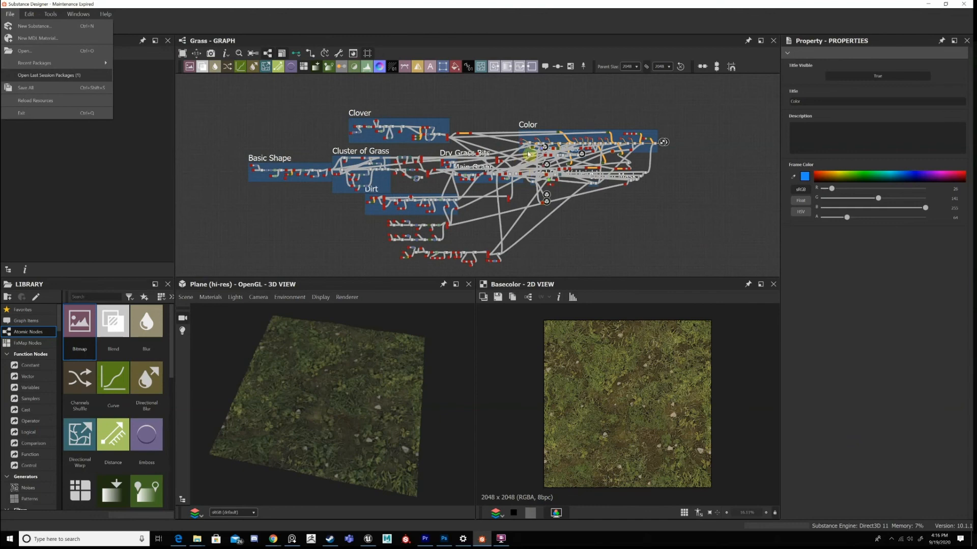
Move the Roughness frame with its nodes slightly down so it sits clear of the Color frame.
left_click(540, 138)
scroll(550, 181, "up", 3)
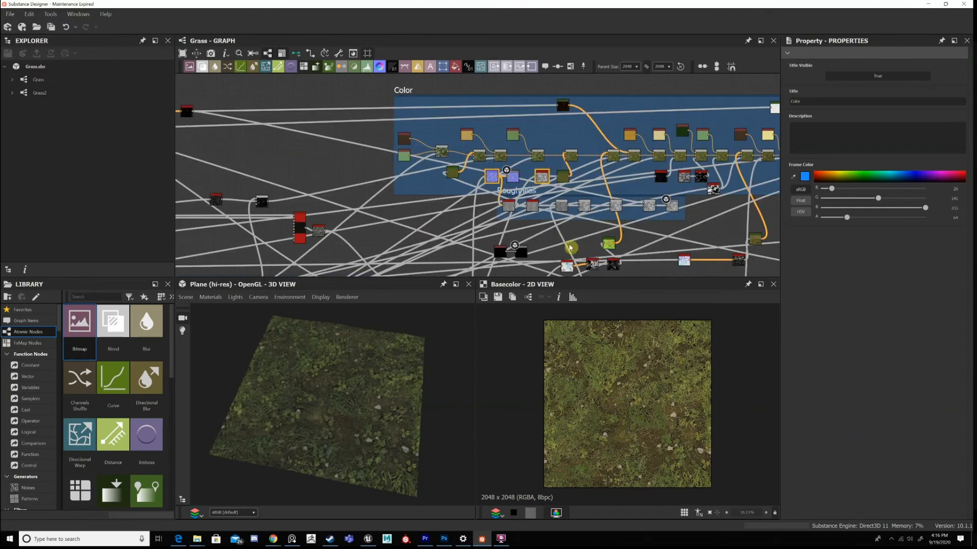
scroll(533, 206, "up", 3)
scroll(463, 96, "up", 2)
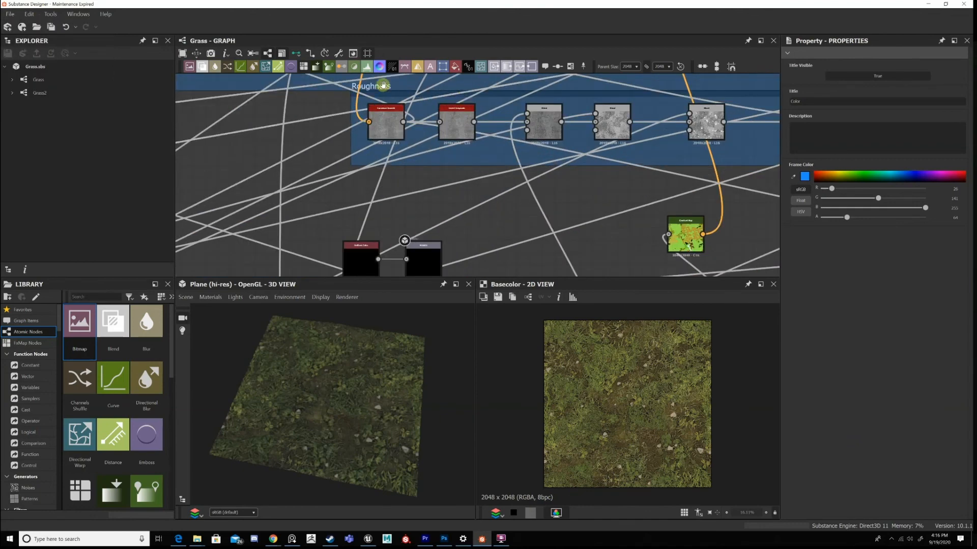
left_click(380, 100)
scroll(407, 183, "down", 3)
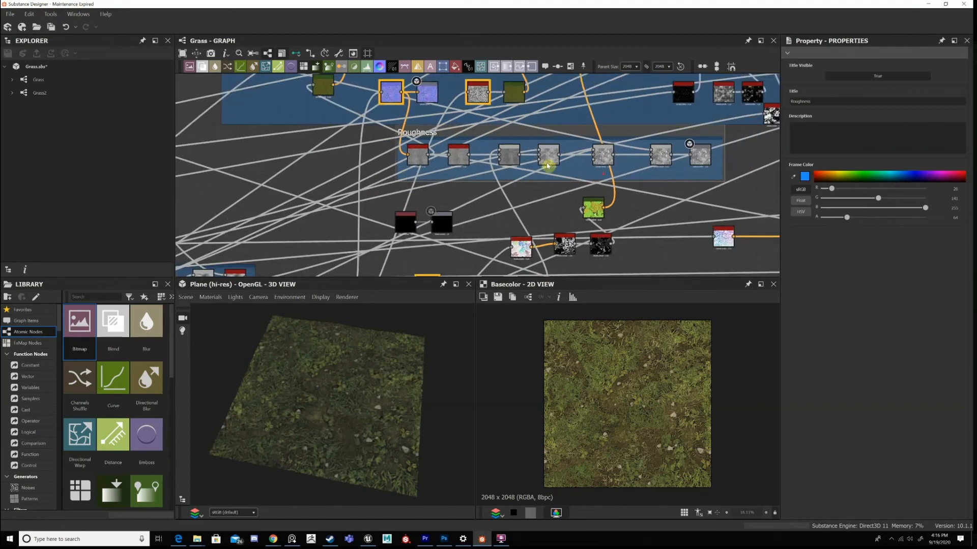
Display the Roughness chain's Curvature Smooth, the Normal feeding it and the Invert Grayscale one after another in 2D.
scroll(407, 184, "up", 2)
middle_click_drag(551, 185, 479, 174)
scroll(479, 175, "up", 2)
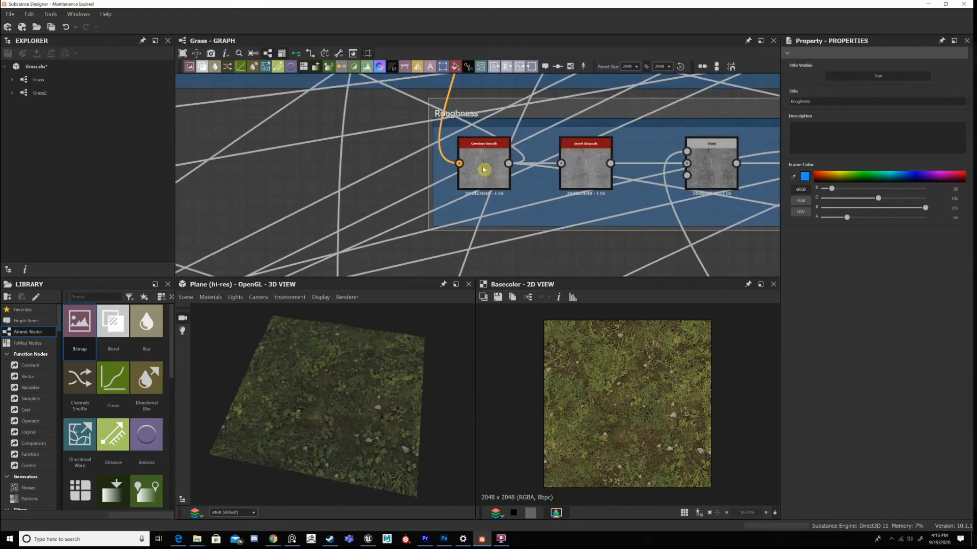
double_click(483, 170)
double_click(432, 98)
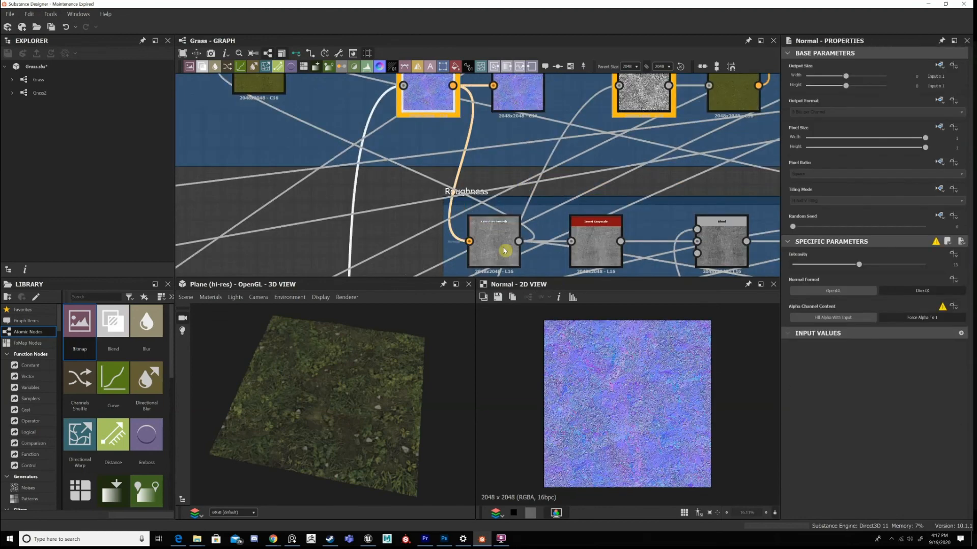
double_click(606, 241)
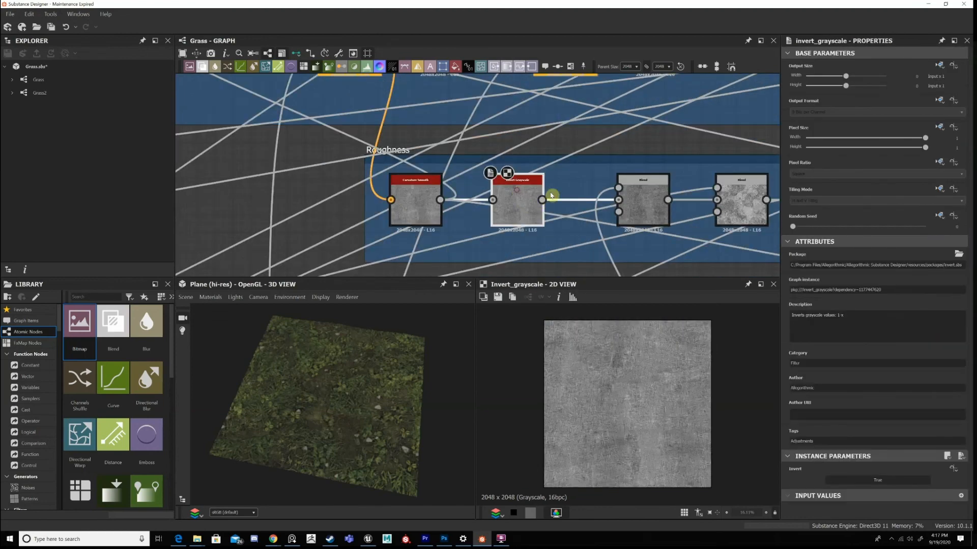
Nudge the Invert Grayscale node slightly out of line between Curvature Smooth and the first Blend in the Roughness frame.
mouse_move(533, 192)
left_mouse_down()
mouse_move(562, 180)
mouse_move(519, 206)
left_mouse_up()
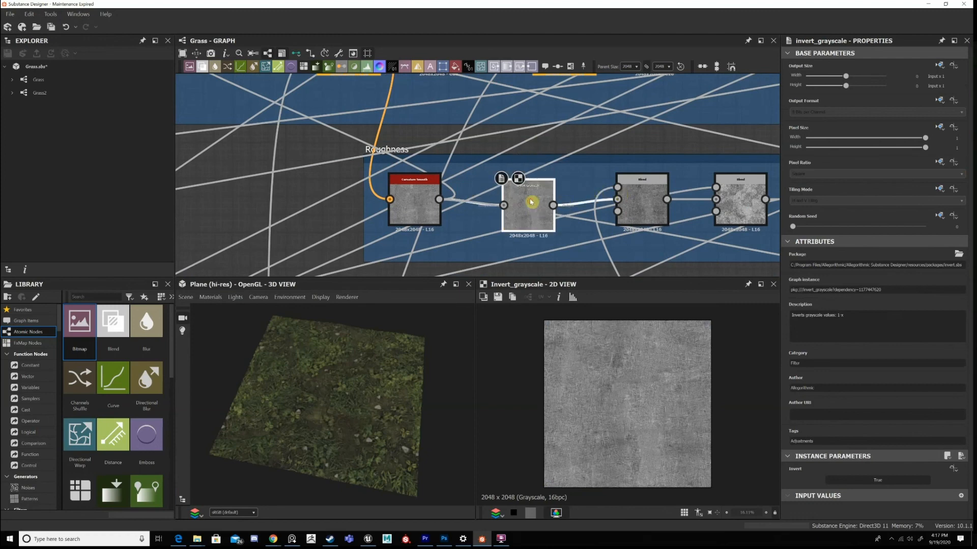
left_click(397, 192)
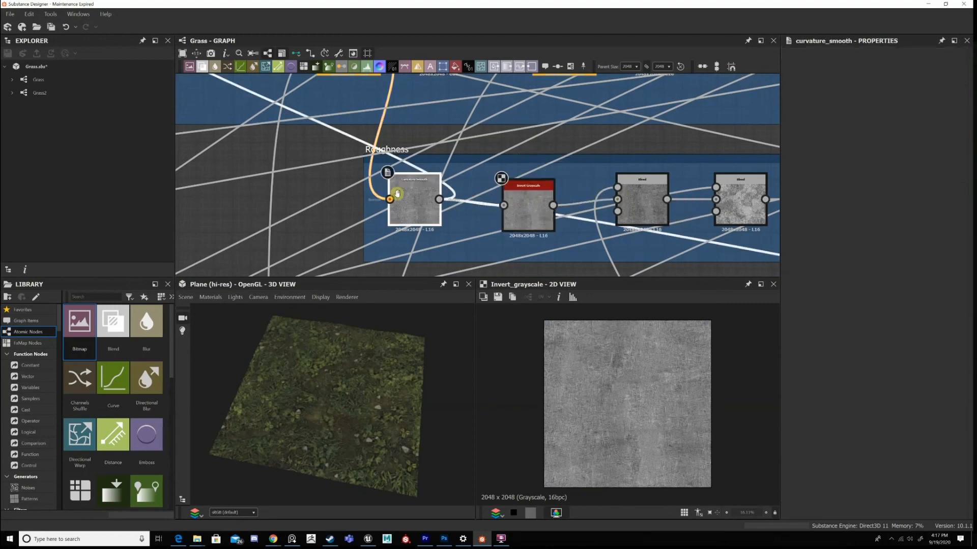
left_click(524, 202)
scroll(529, 202, "down", 3)
scroll(753, 203, "up", 3)
scroll(726, 196, "down", 1)
middle_click_drag(710, 196, 814, 180)
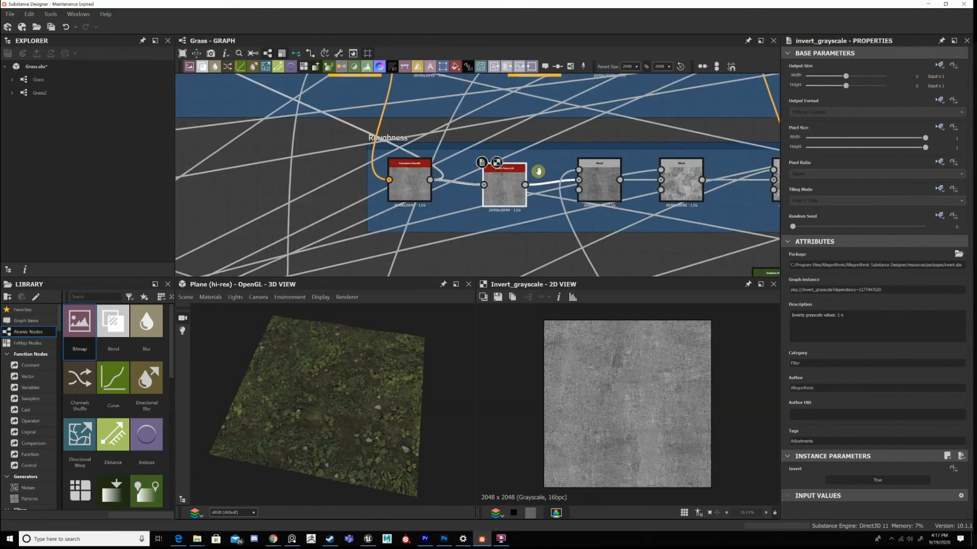
middle_click_drag(519, 192, 627, 192)
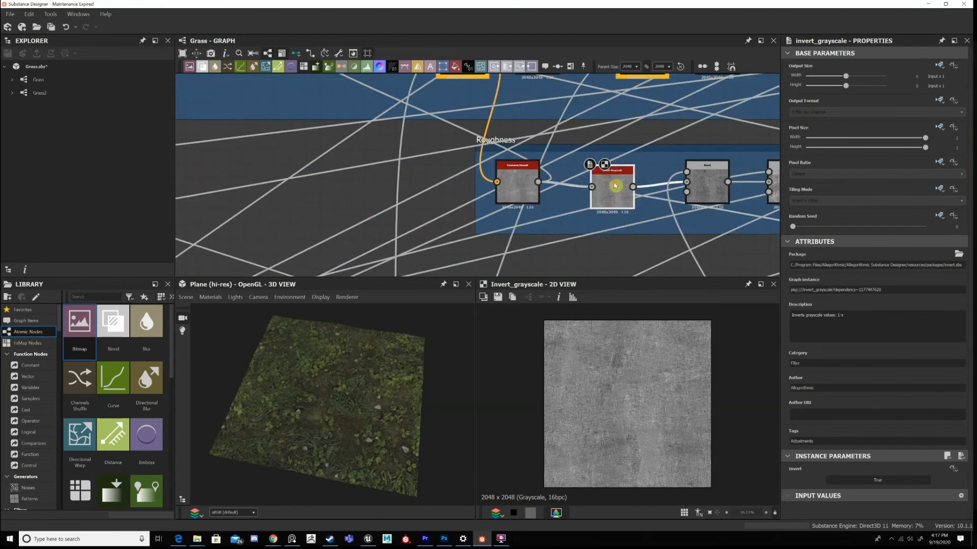
left_click_drag(609, 182, 609, 182)
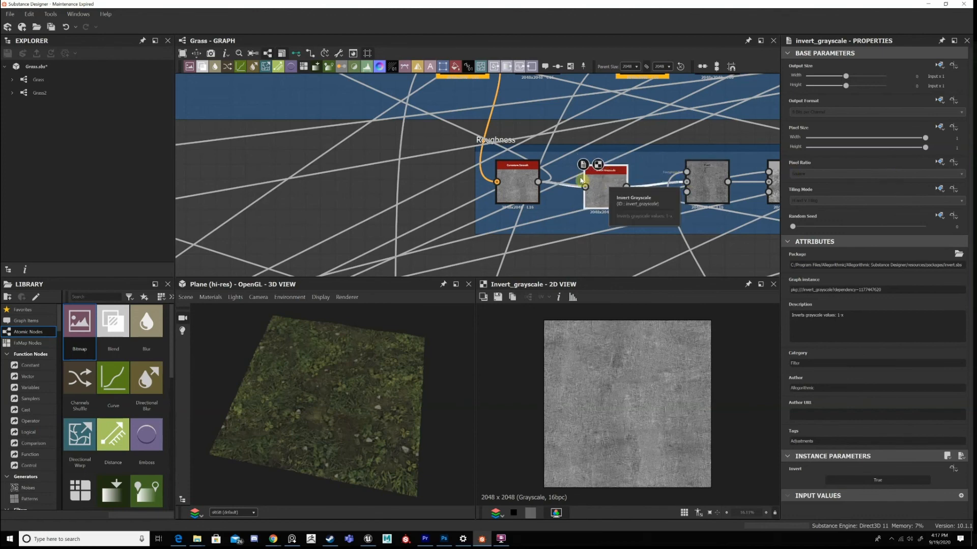
middle_click_drag(617, 180, 487, 188)
mouse_move(466, 197)
left_mouse_down()
mouse_move(473, 190)
mouse_move(480, 207)
left_mouse_up()
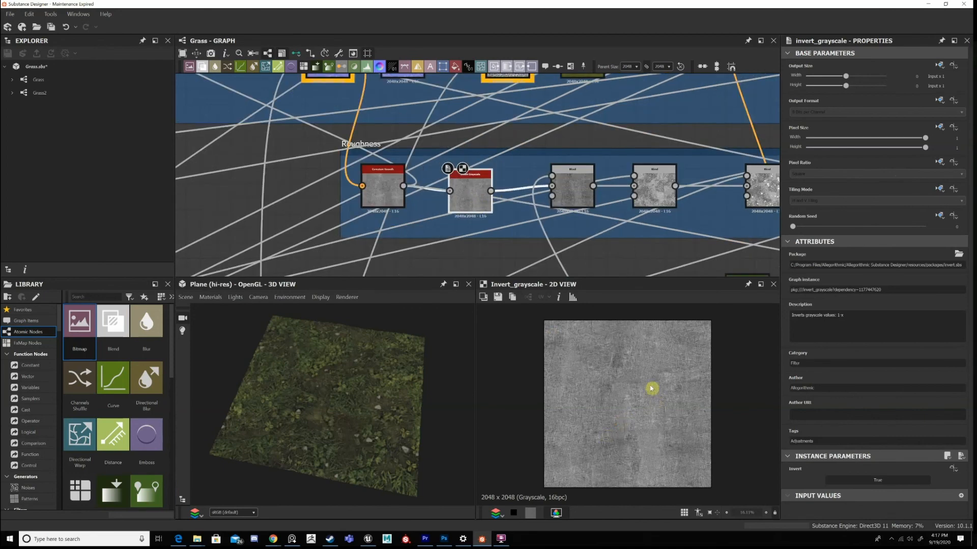
Examine the inverted curvature texture's grass and leaf detail up close in 2D.
scroll(655, 357, "up", 4)
scroll(676, 364, "up", 3)
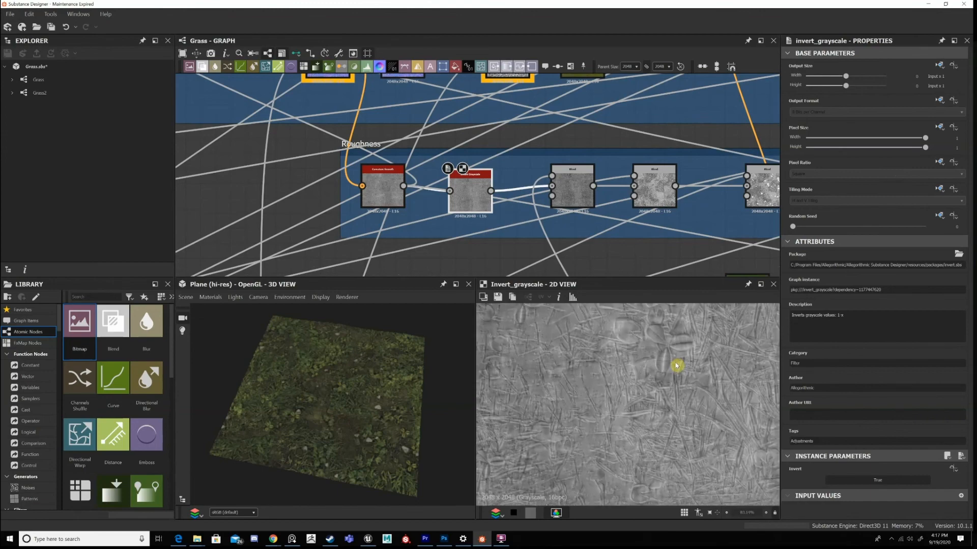
scroll(676, 366, "down", 4)
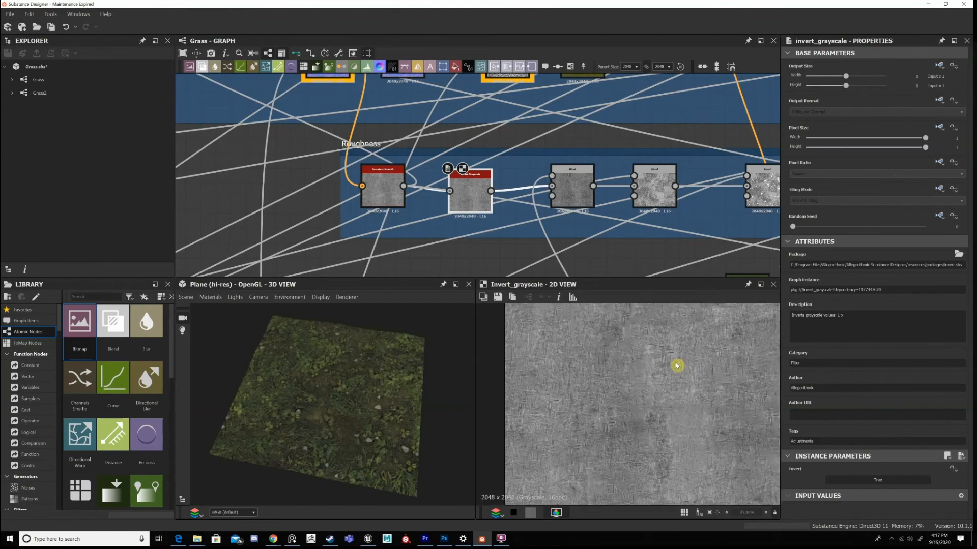
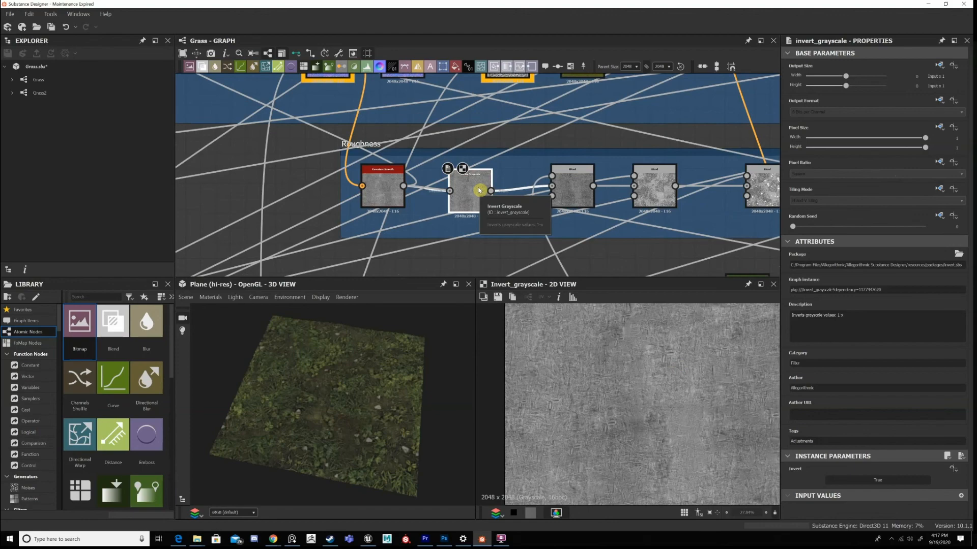
Display the Roughness frame's first Blend in 2D and compare it with the Invert Grayscale feeding it.
scroll(534, 203, "down", 3)
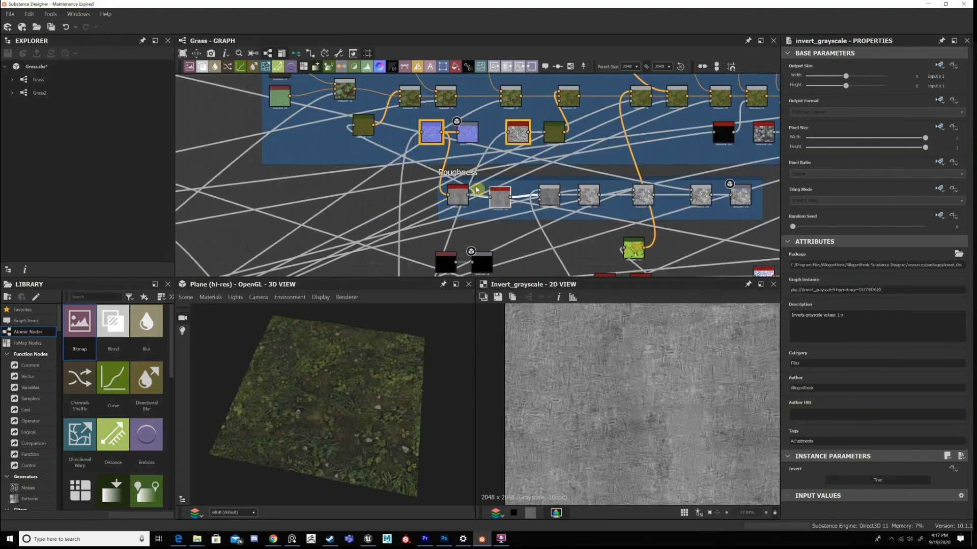
scroll(483, 226, "up", 2)
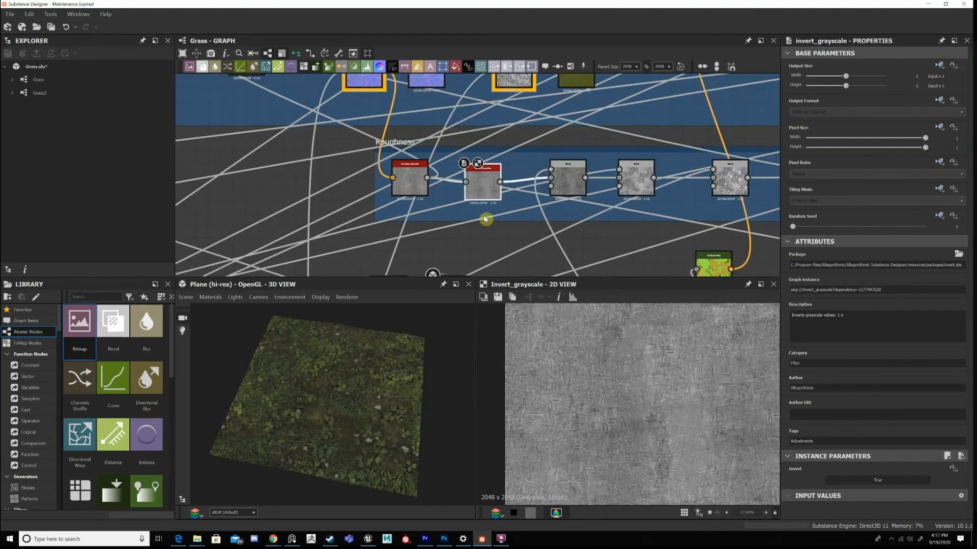
scroll(486, 220, "up", 1)
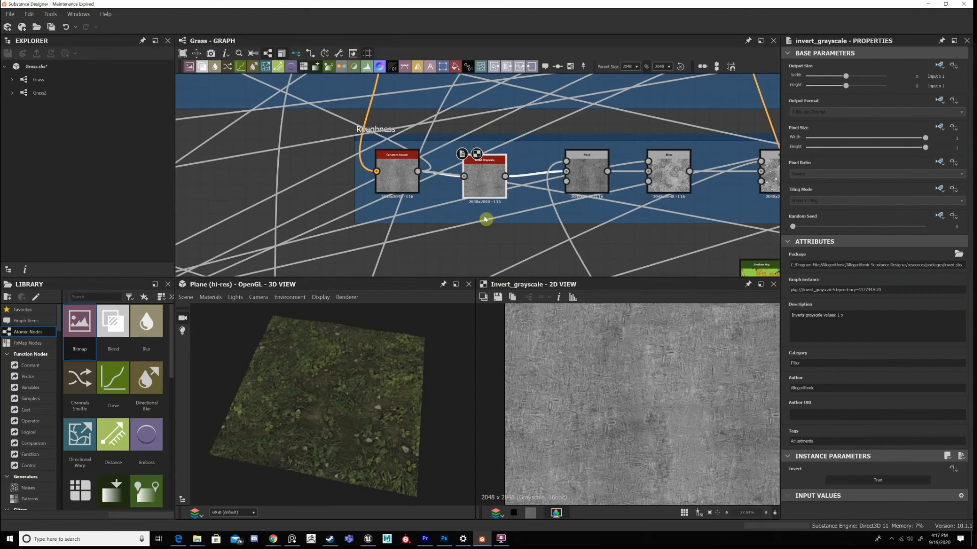
double_click(590, 177)
middle_click_drag(590, 177, 491, 175)
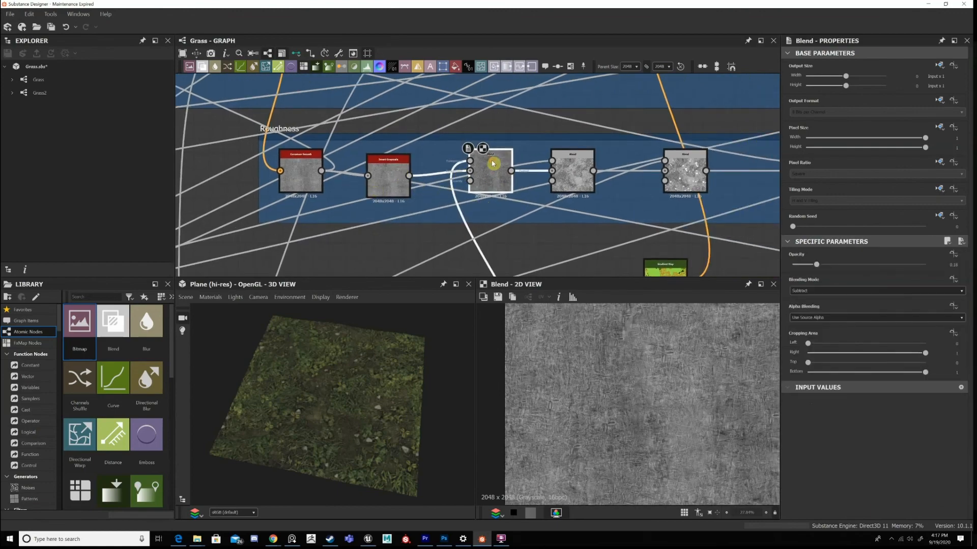
key("f")
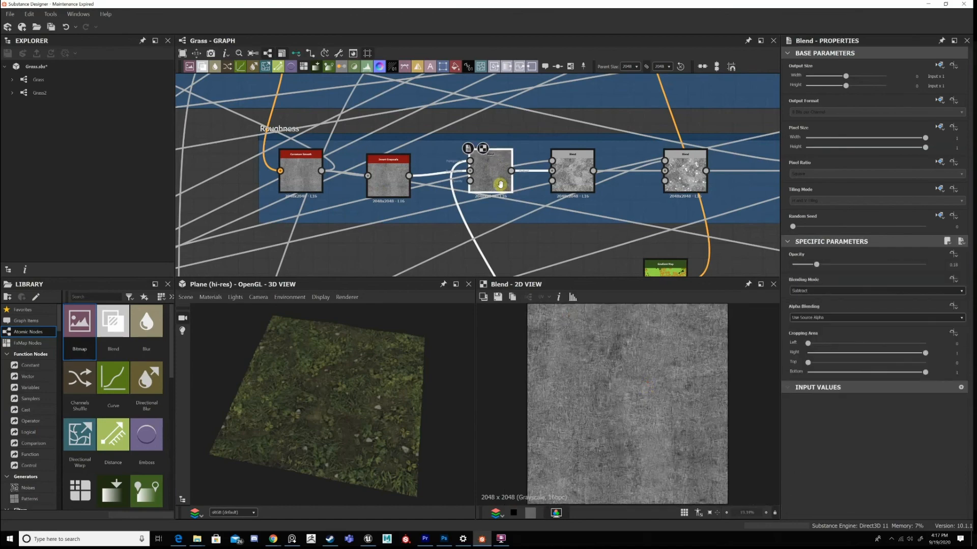
scroll(409, 190, "down", 2)
middle_click_drag(409, 189, 449, 128)
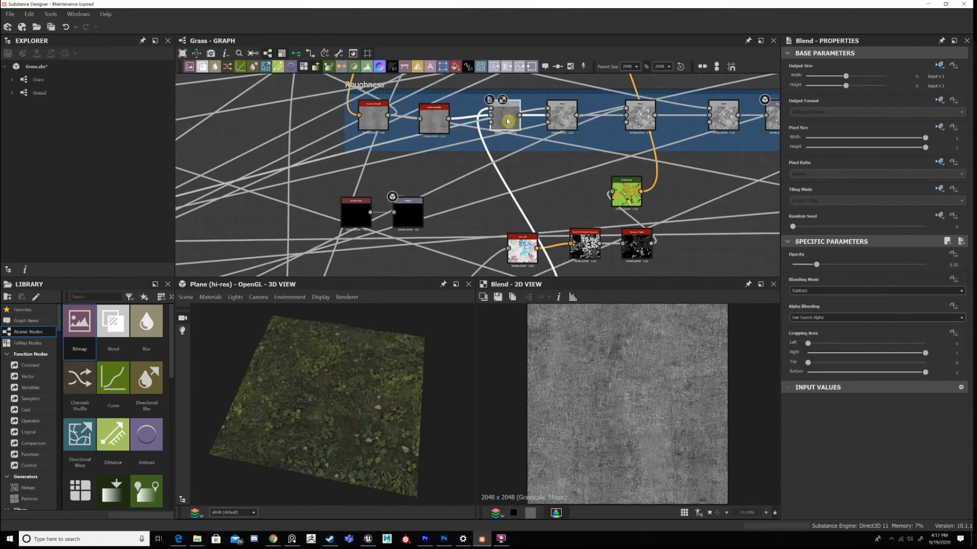
key("Left")
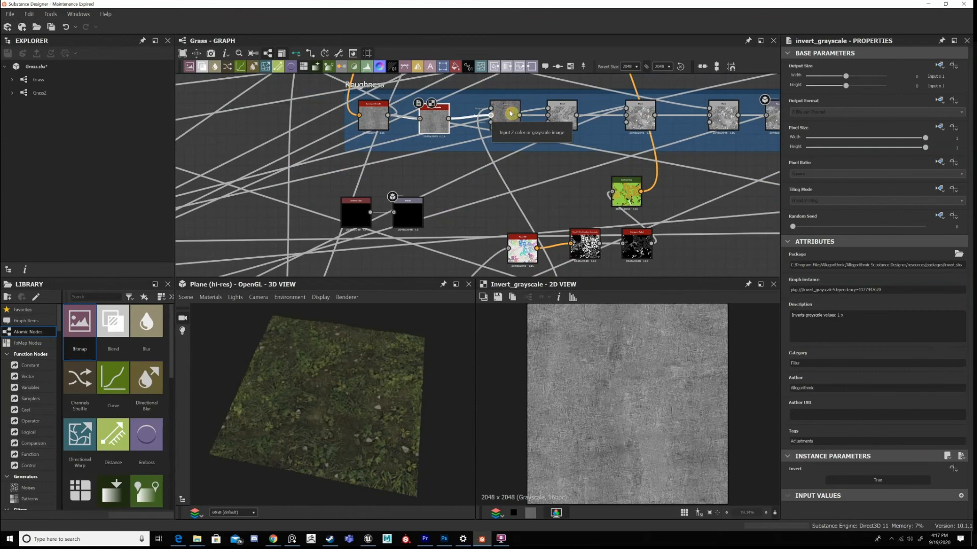
double_click(507, 118)
Trace the first Blend's link from below the Roughness frame back to the Directional Warp and display that node in 2D.
scroll(531, 172, "down", 2)
middle_click_drag(538, 260, 579, 168)
double_click(549, 162)
scroll(549, 163, "up", 3)
scroll(639, 367, "up", 2)
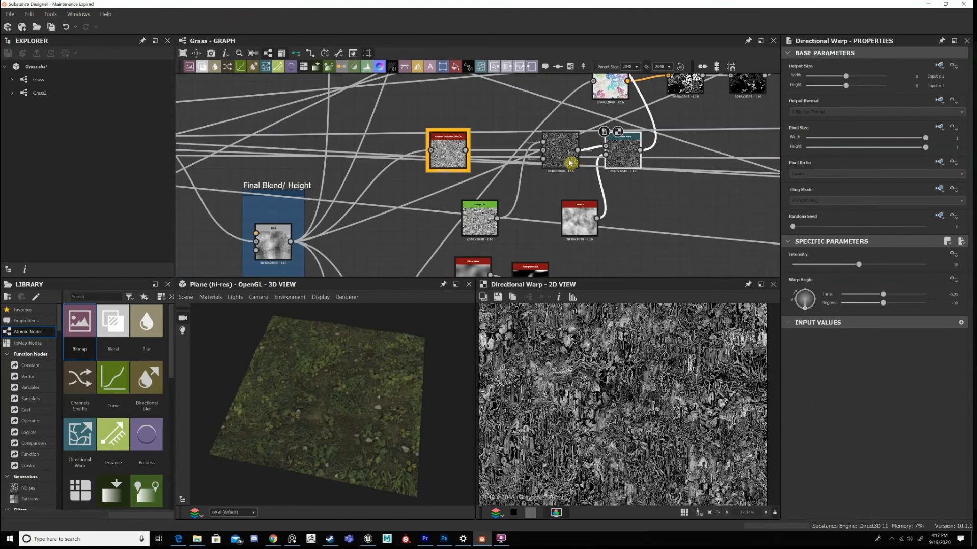
Nudge the Ambient Occlusion (HBAO) node closer to its Blend, and display the Grunge Dirt and that Blend in 2D.
scroll(570, 162, "up", 1)
left_click(562, 150)
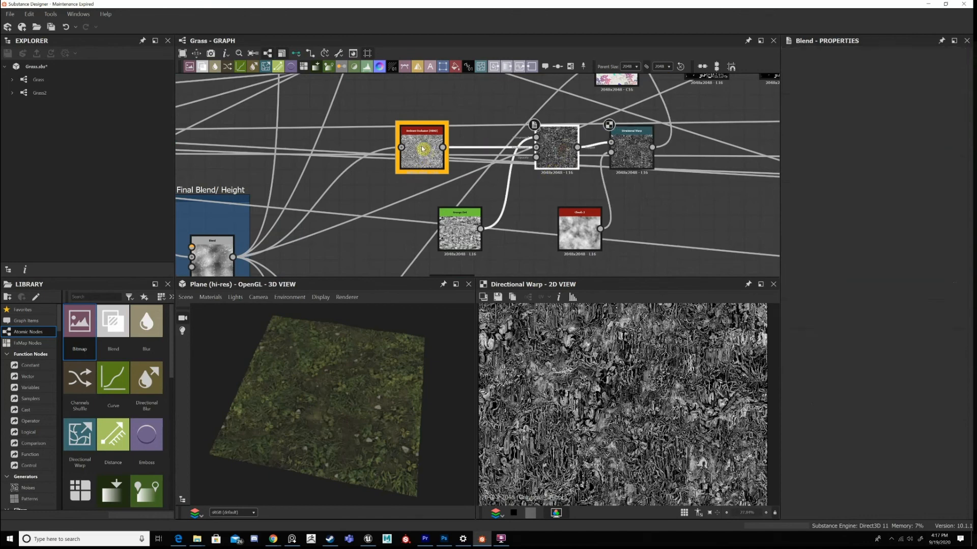
left_click_drag(422, 149, 437, 148)
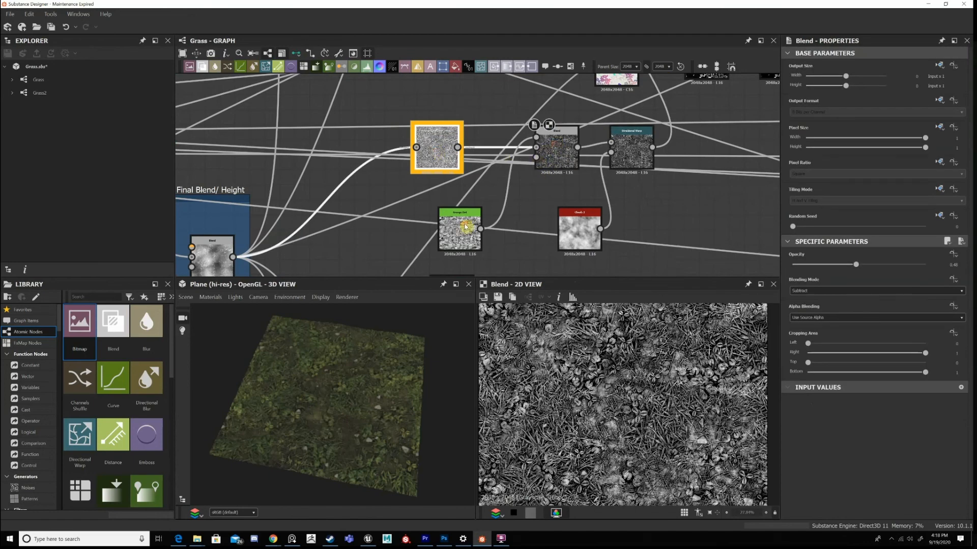
left_click(566, 155)
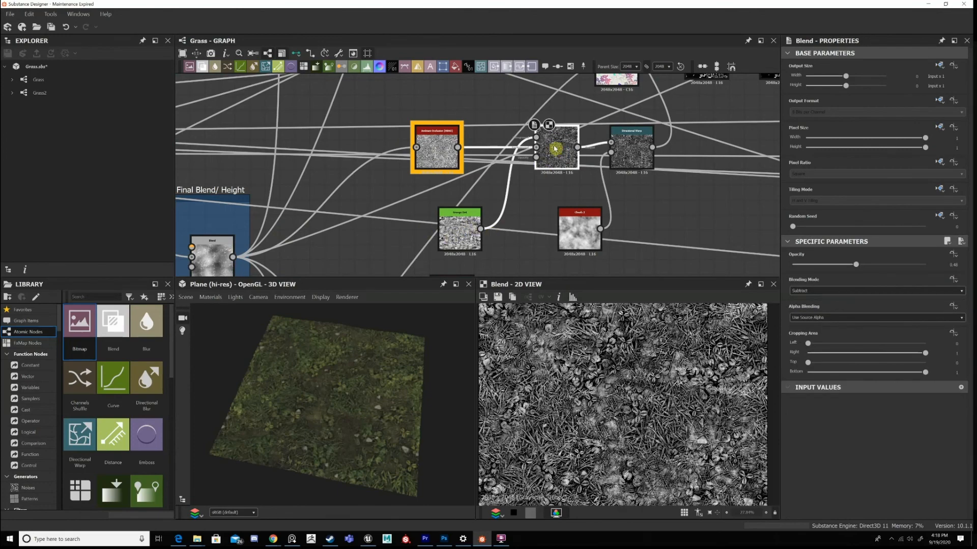
Compare the grass detail of the Ambient Occlusion and Grunge Dirt Blend with the Directional Warp in 2D.
scroll(649, 355, "down", 1)
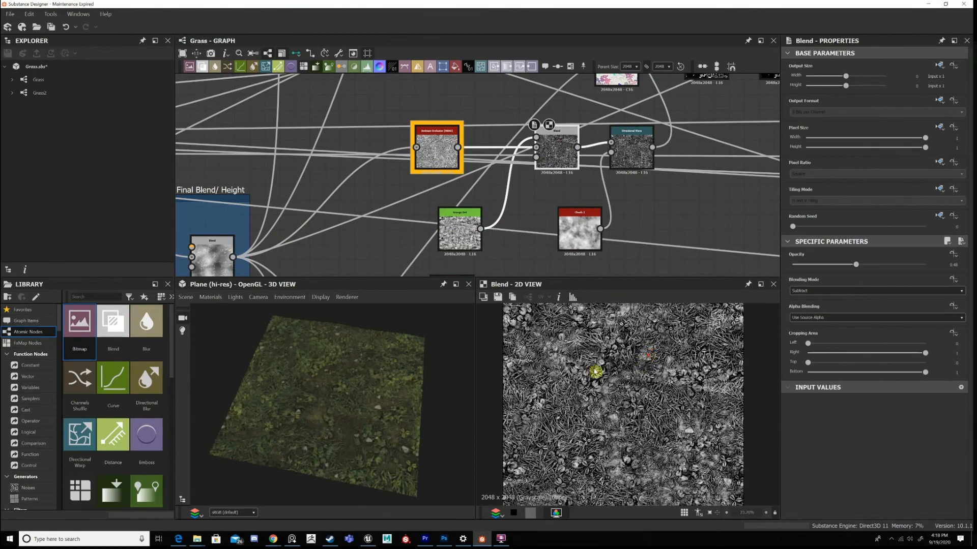
scroll(596, 372, "up", 4)
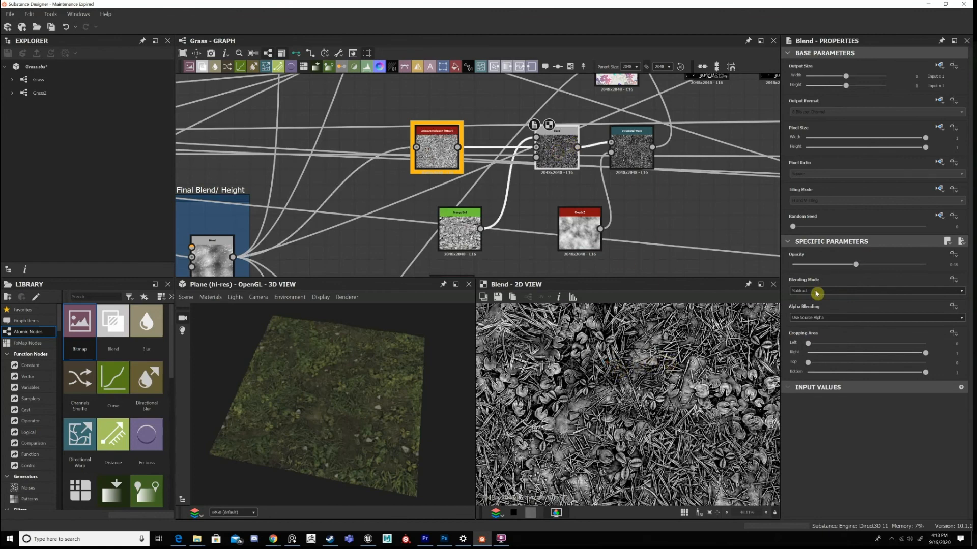
scroll(606, 363, "down", 4)
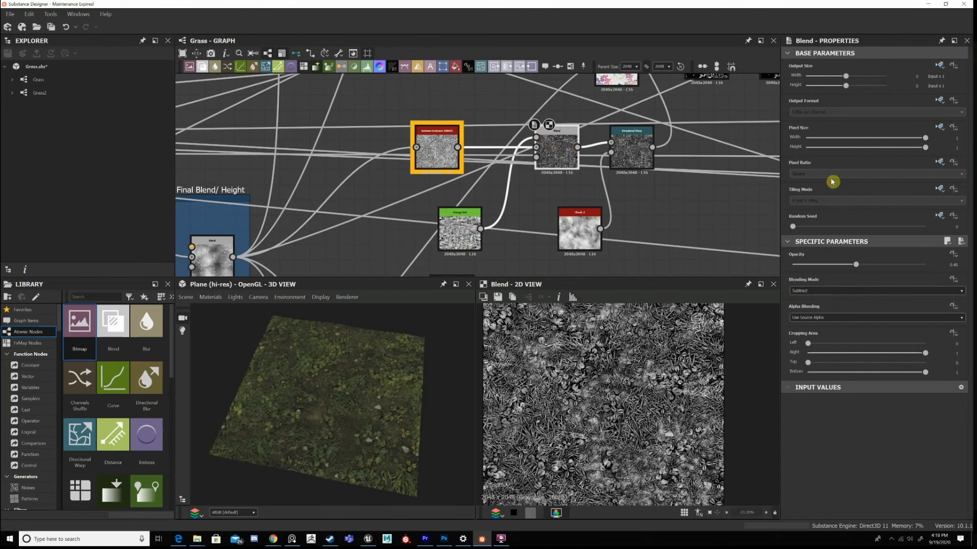
double_click(631, 148)
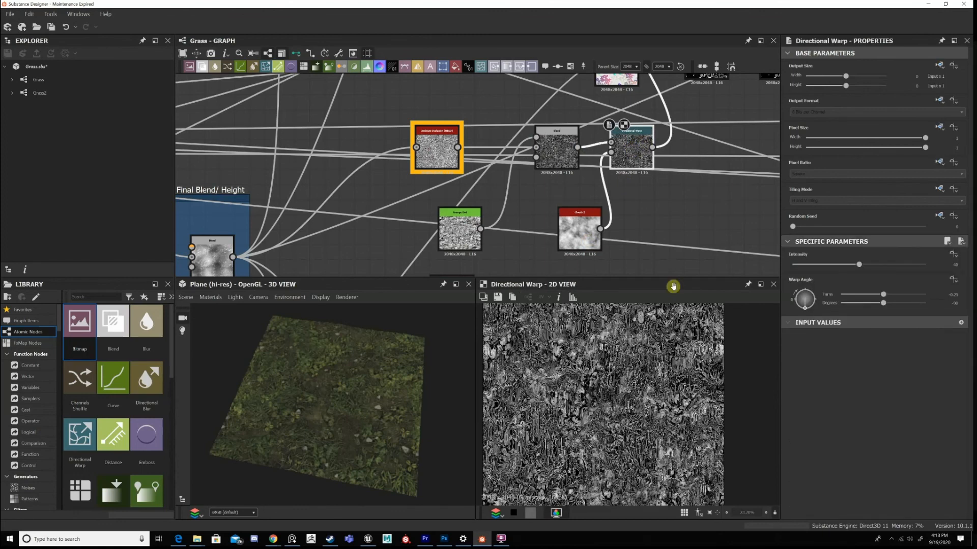
Display the Roughness frame's first Blend in 2D again and nudge the node level with Invert Grayscale.
scroll(620, 214, "down", 4)
scroll(597, 184, "up", 3)
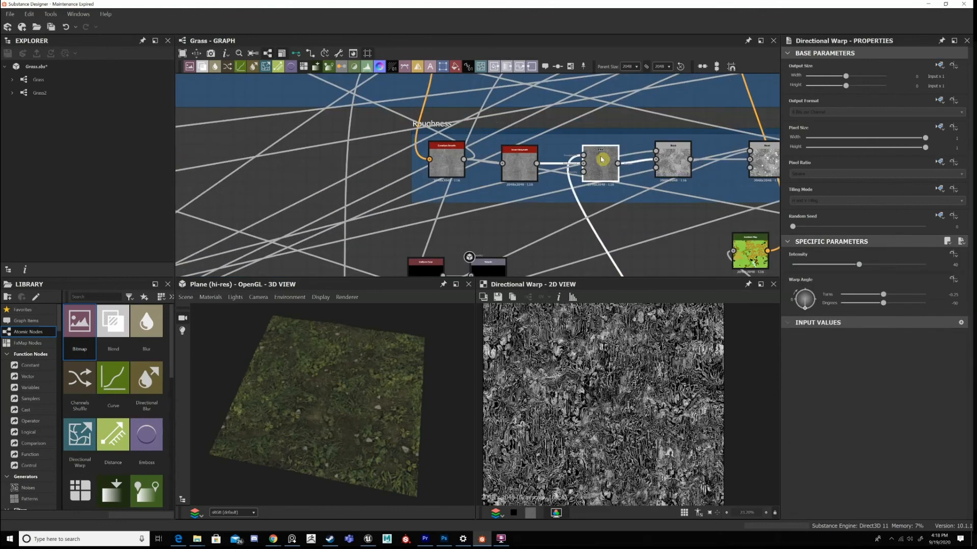
left_click(597, 164)
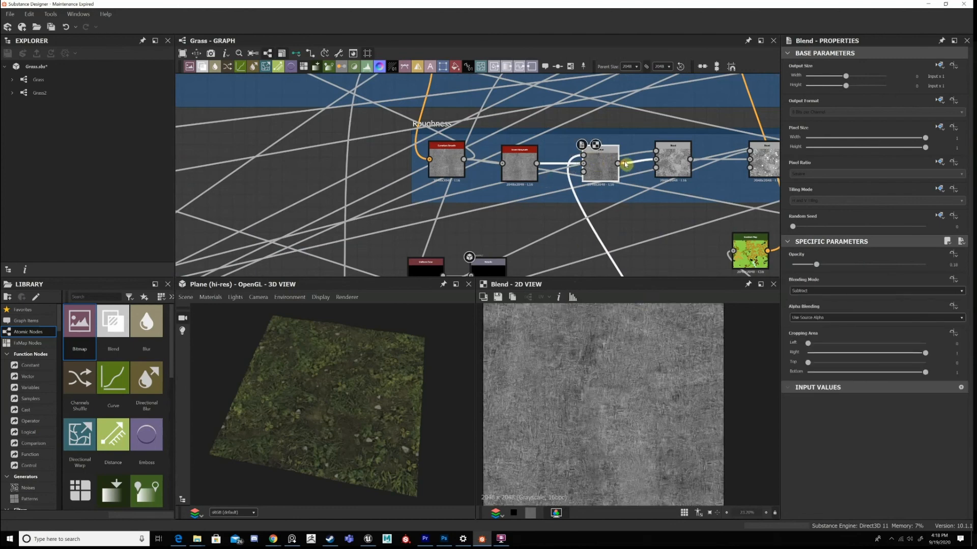
left_click_drag(610, 166, 611, 159)
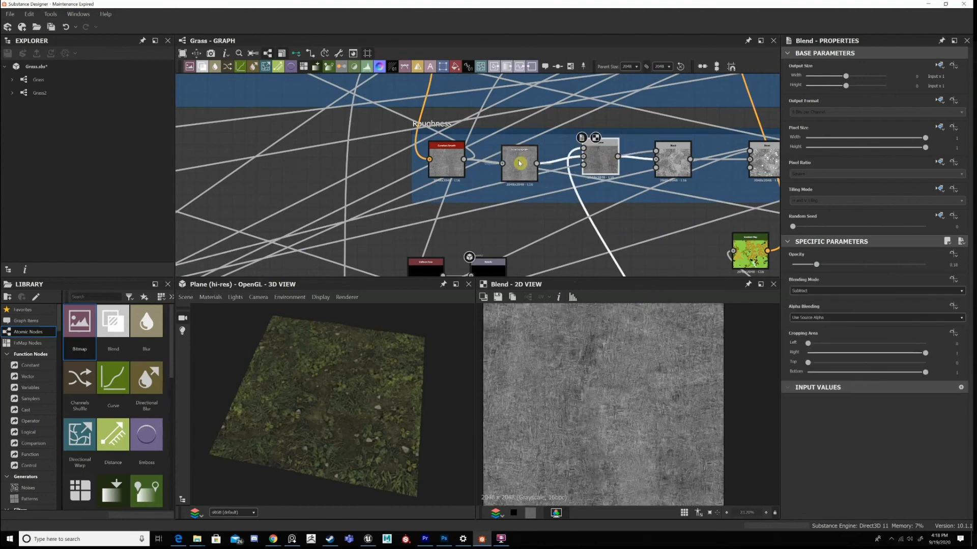
Examine the first Blend's texture in 2D and the grass plane up close in 3D.
scroll(638, 168, "up", 2)
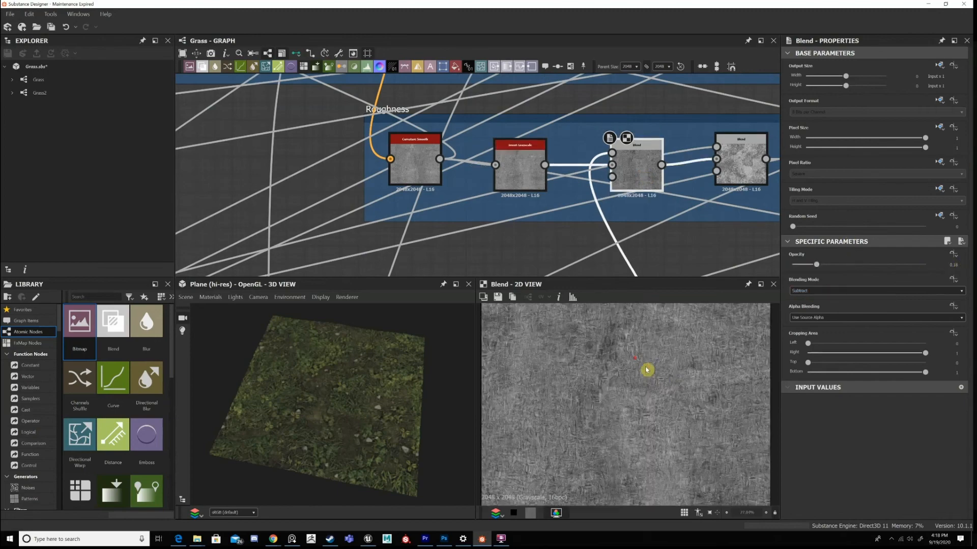
scroll(700, 366, "up", 3)
key("f")
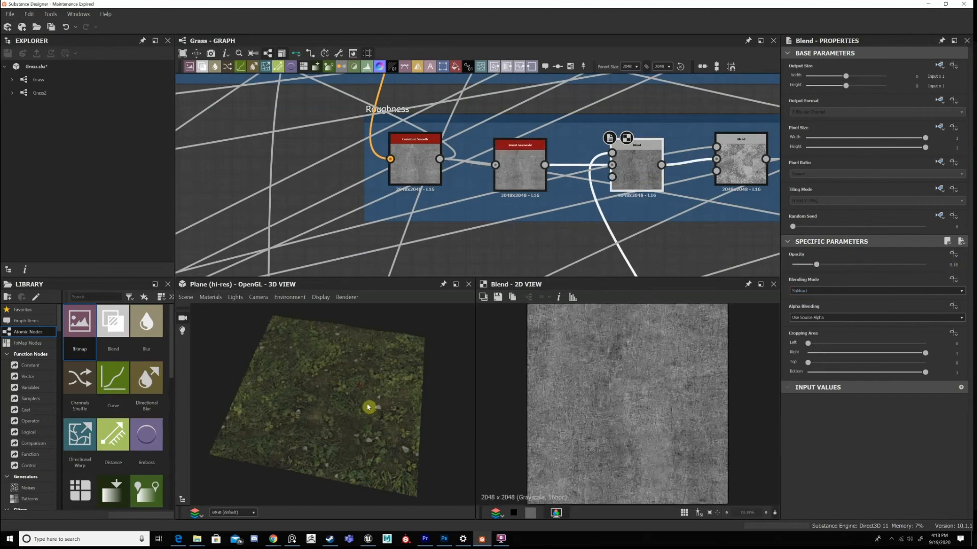
scroll(372, 405, "up", 5)
Display the Roughness frame's second Blend, set to Add (Linear Dodge), as a whole texture in 2D.
middle_click_drag(522, 189, 380, 187)
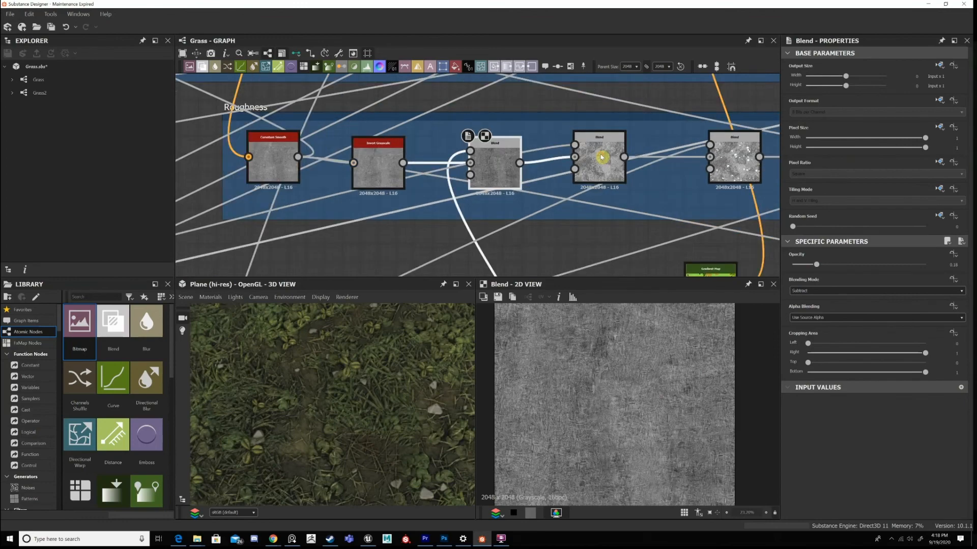
left_click(602, 157)
scroll(573, 176, "down", 2)
middle_click_drag(601, 145, 616, 128)
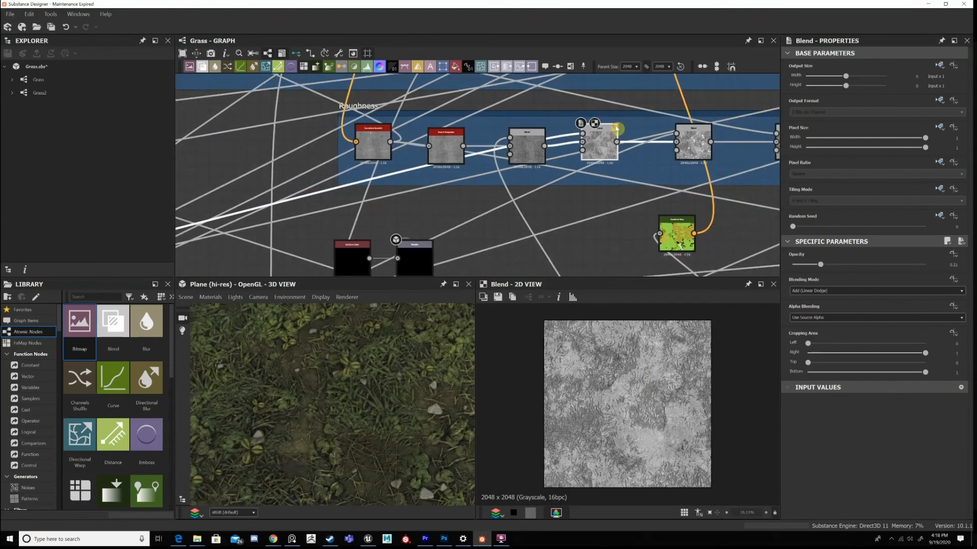
Trace the second Blend's long link back to the Height Blend in the Main Graph frame and display its blended height in 2D.
middle_click_drag(408, 194, 427, 183)
scroll(427, 184, "down", 1)
middle_click_drag(366, 245, 557, 130)
middle_click_drag(443, 215, 534, 169)
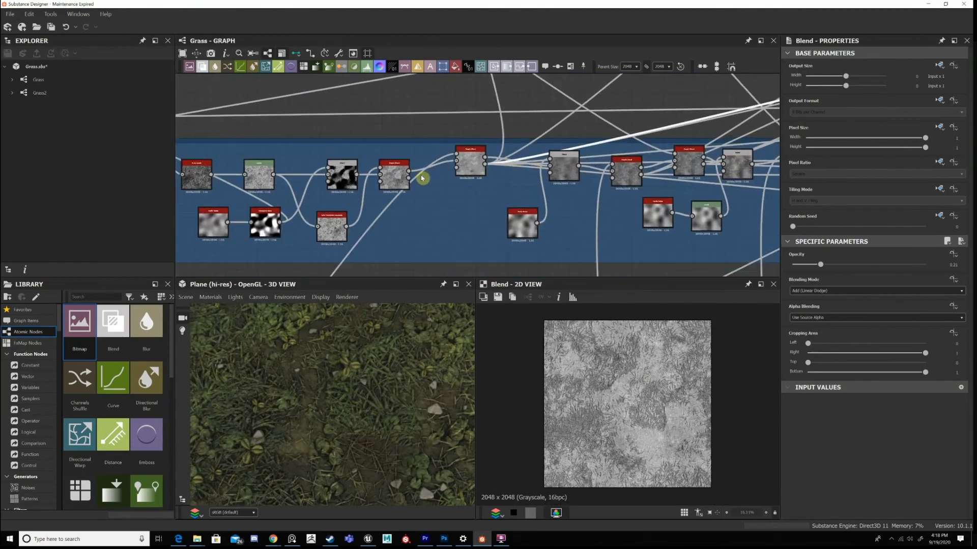
scroll(414, 176, "up", 2)
scroll(421, 179, "up", 2)
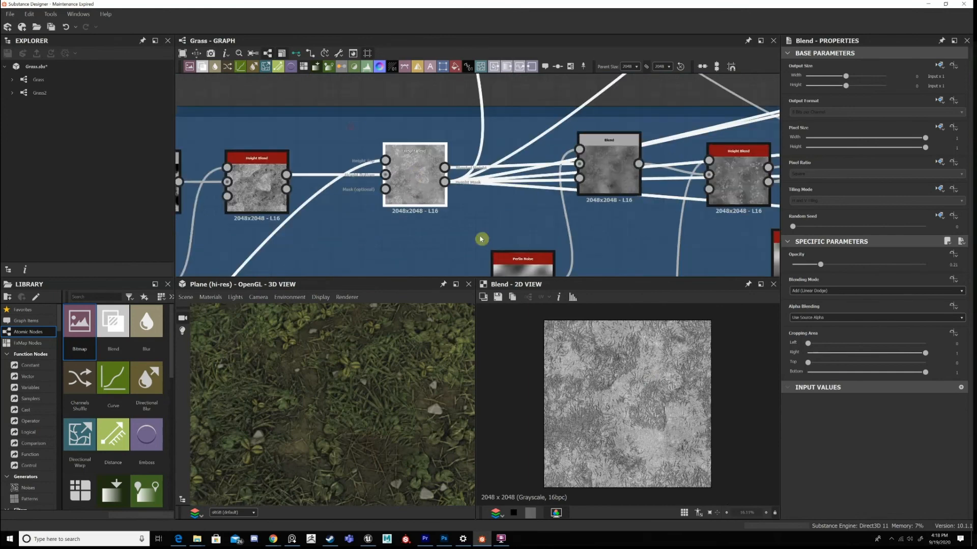
left_click(497, 221)
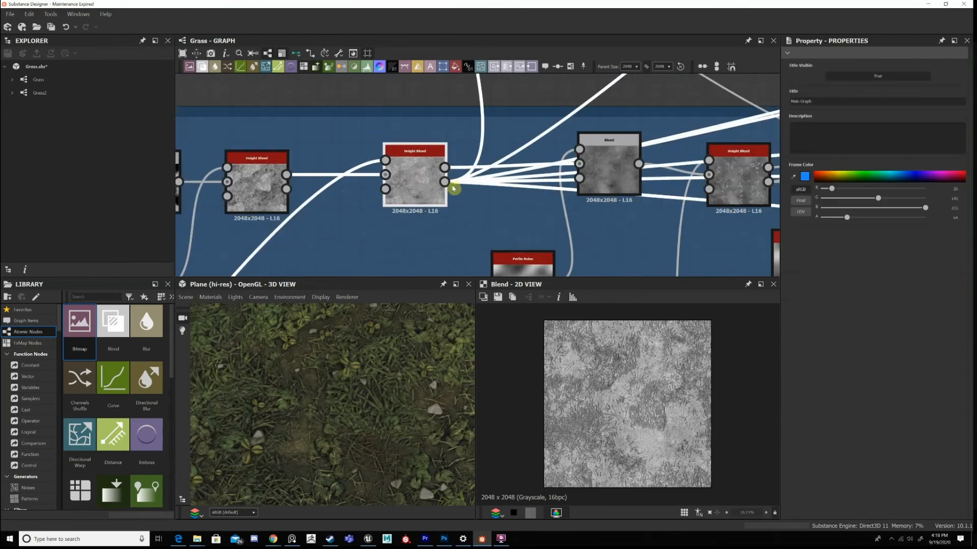
scroll(396, 205, "down", 4)
scroll(375, 198, "up", 2)
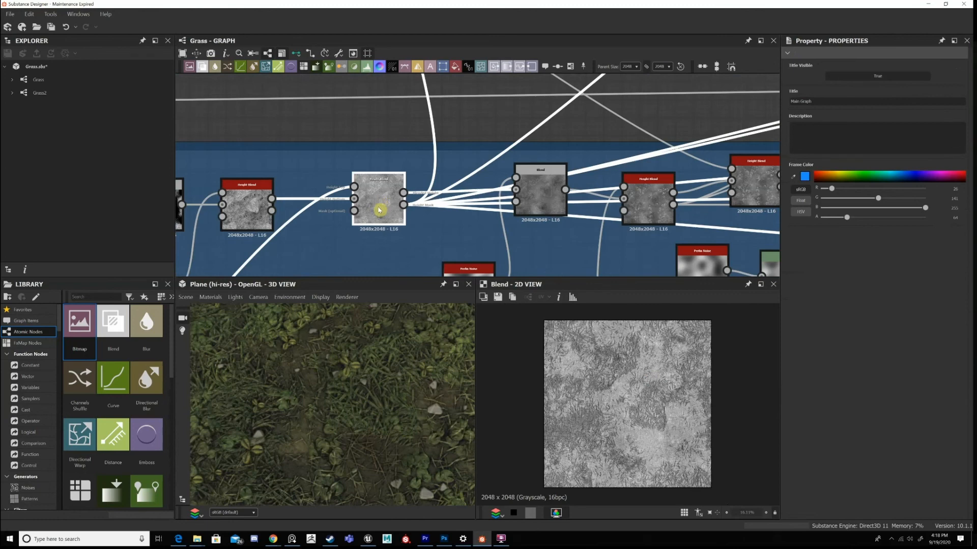
double_click(397, 203)
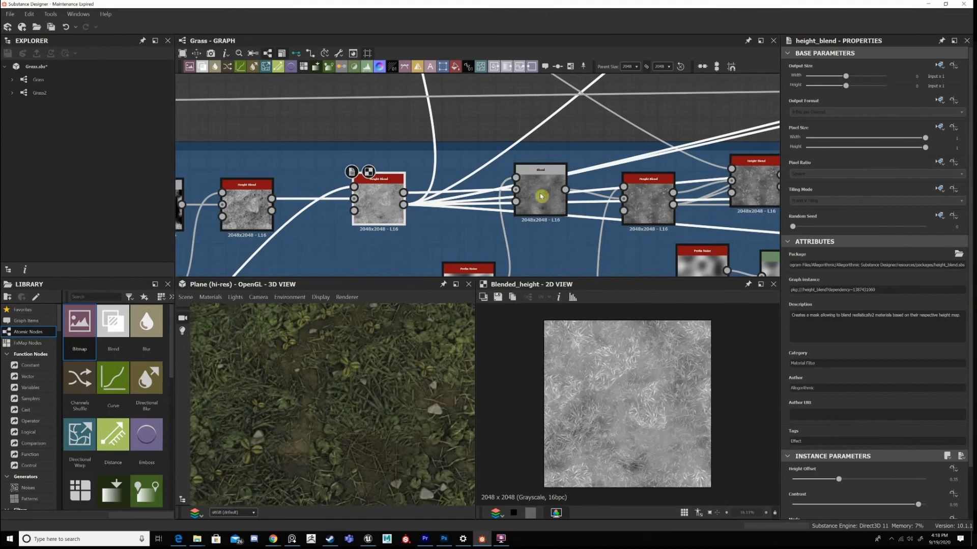
Return to the Roughness frame's second Blend, nudge it level with the first Blend and display it in 2D.
middle_click_drag(564, 197, 517, 195)
scroll(474, 192, "down", 2)
middle_click_drag(738, 145, 499, 193)
middle_click_drag(722, 110, 494, 225)
scroll(563, 197, "up", 1)
scroll(563, 197, "up", 4)
middle_click_drag(373, 203, 477, 161)
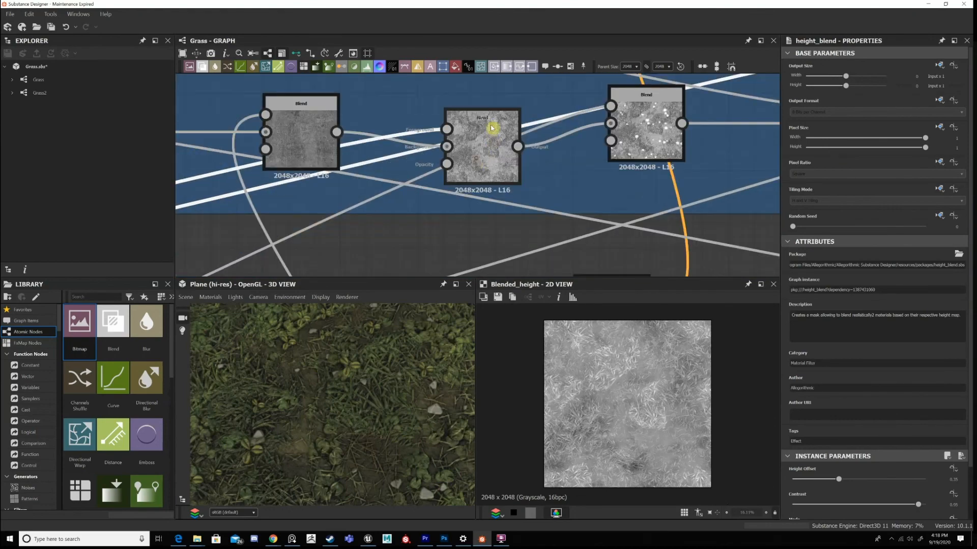
double_click(483, 140)
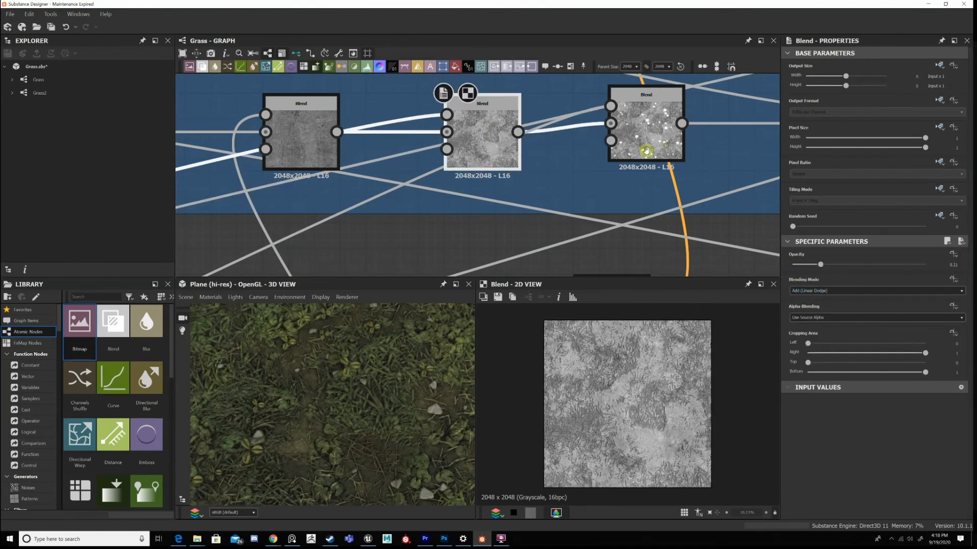
Level the third Roughness Blend with the second, and display it and the Histogram Scan feeding it in 2D.
middle_click_drag(683, 153, 542, 174)
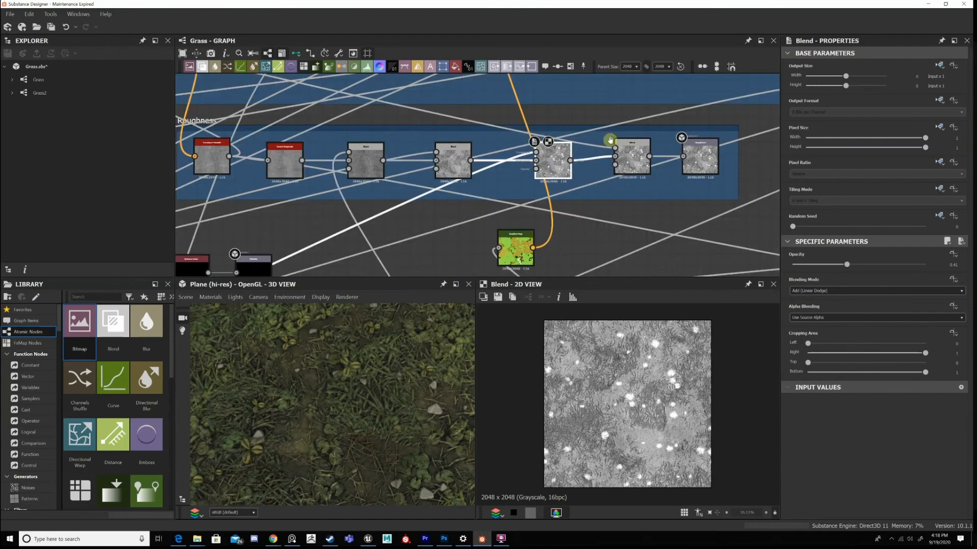
scroll(401, 182, "down", 2)
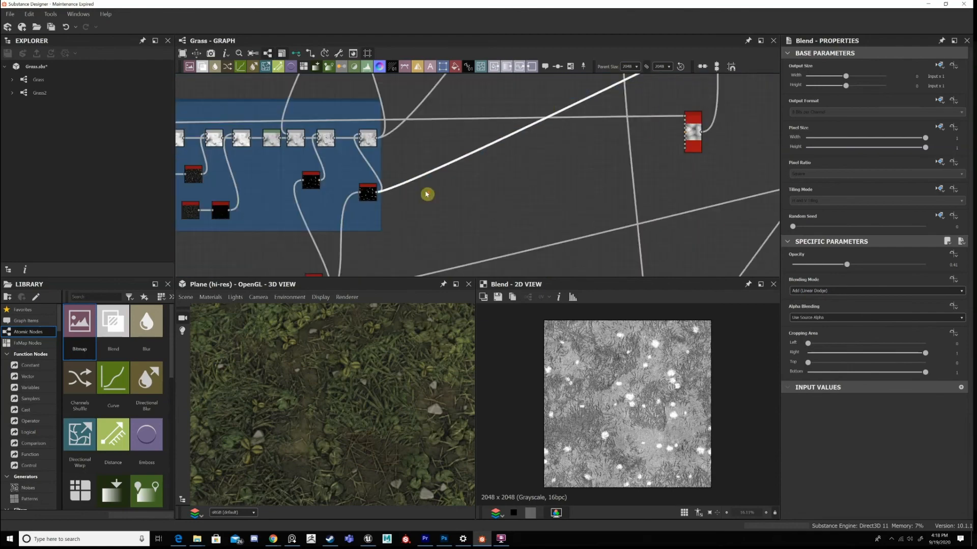
scroll(552, 159, "up", 2)
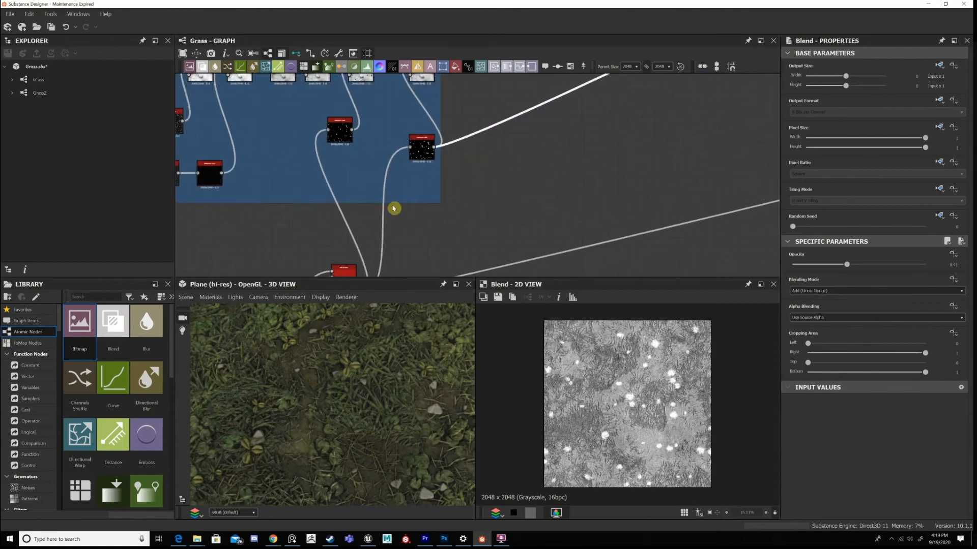
scroll(394, 209, "up", 2)
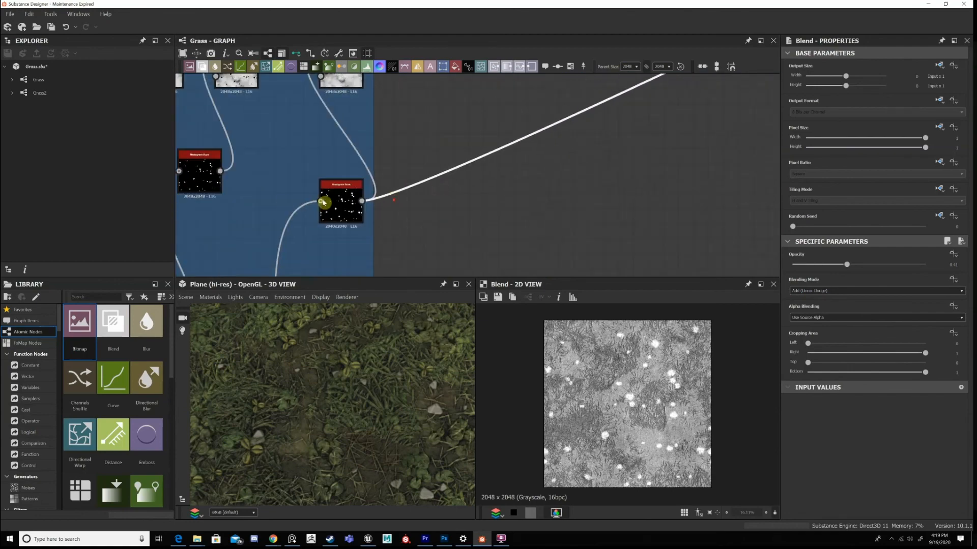
double_click(325, 203)
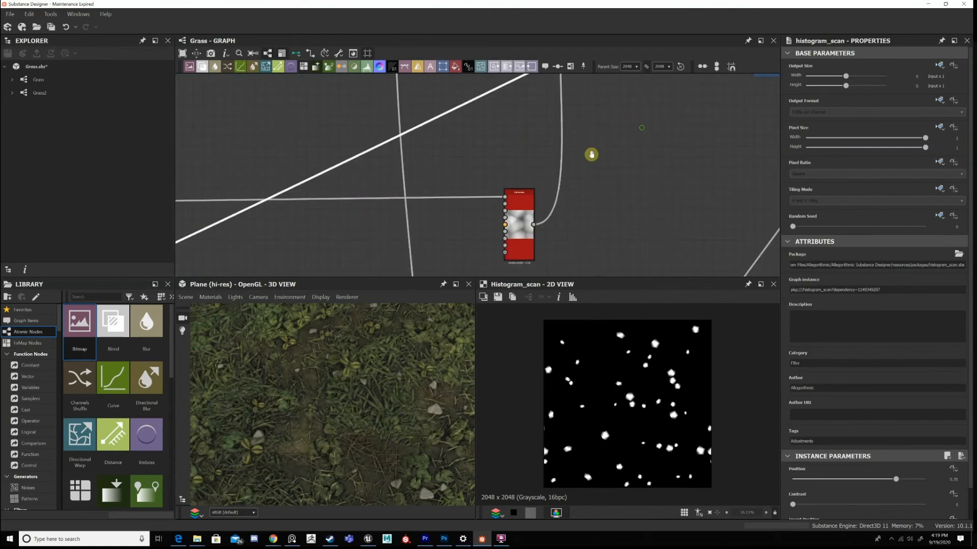
Display the last Blend before the Roughness output in 2D and nudge it level with the third Blend.
middle_click_drag(592, 154, 462, 242)
middle_click_drag(605, 127, 452, 190)
middle_click_drag(570, 126, 471, 203)
scroll(480, 192, "up", 3)
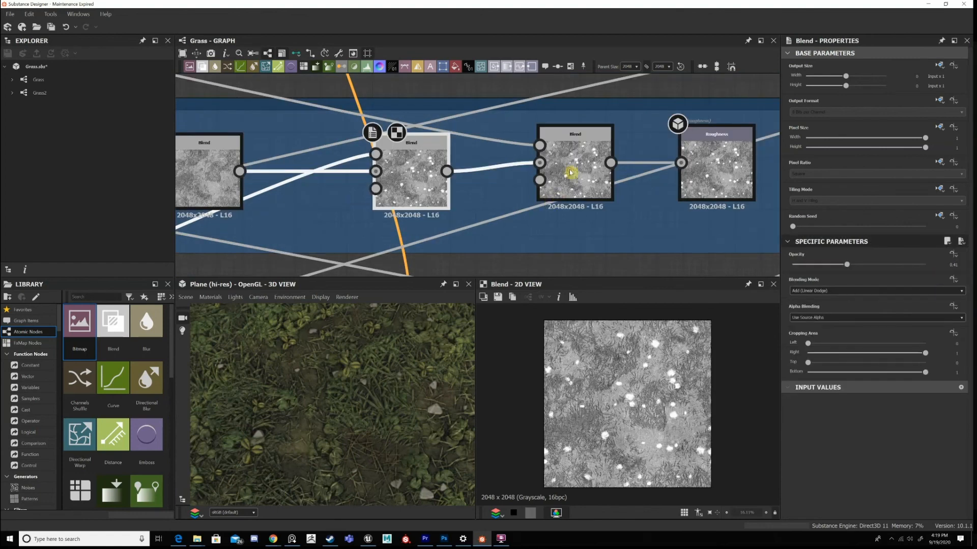
left_click_drag(571, 173, 562, 181)
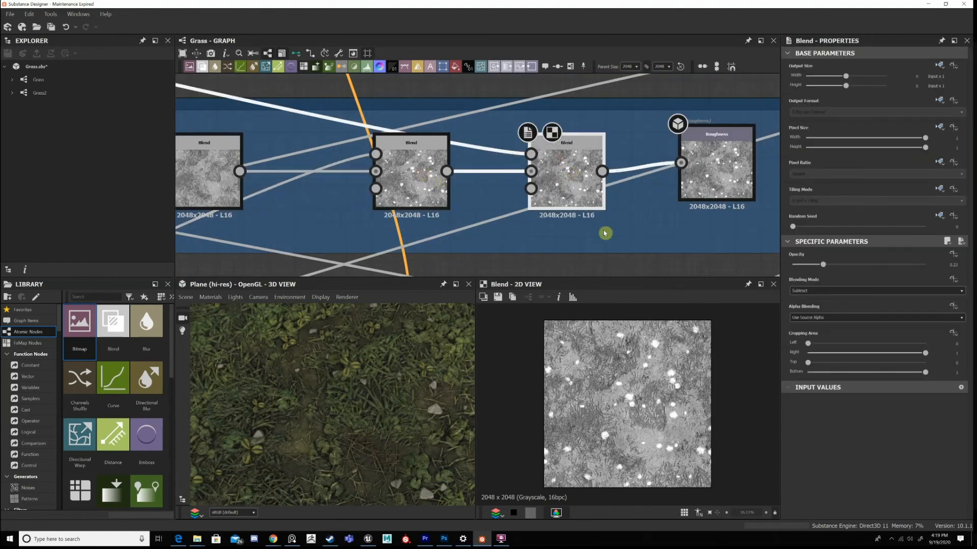
Examine the last Roughness Blend's texture up close in 2D.
scroll(646, 397, "up", 4)
scroll(611, 376, "down", 4)
scroll(622, 371, "up", 2)
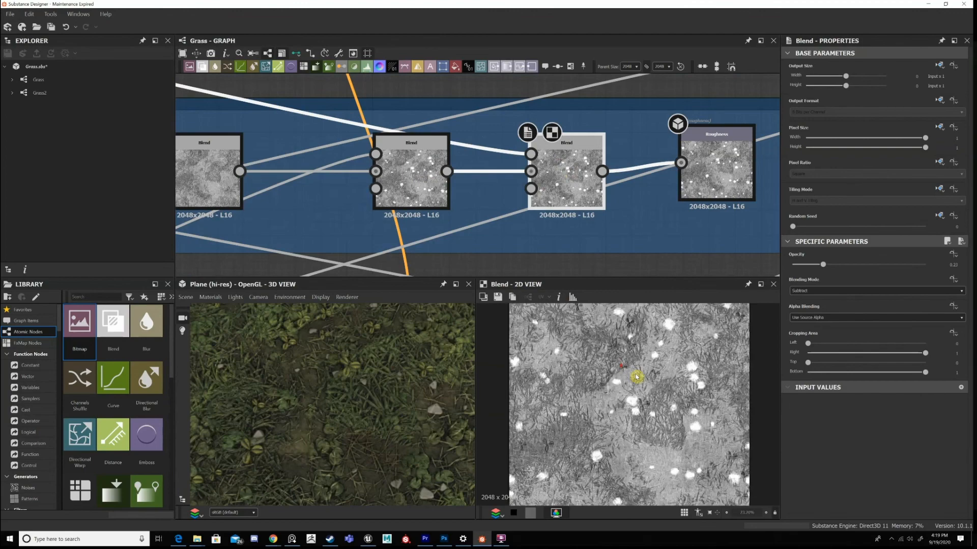
Trace the last Roughness Blend's foreground link back to the Flood Fill to Random Grayscale near the Clover frame and display it in 2D.
scroll(440, 149, "down", 5)
middle_click_drag(471, 157, 949, 208)
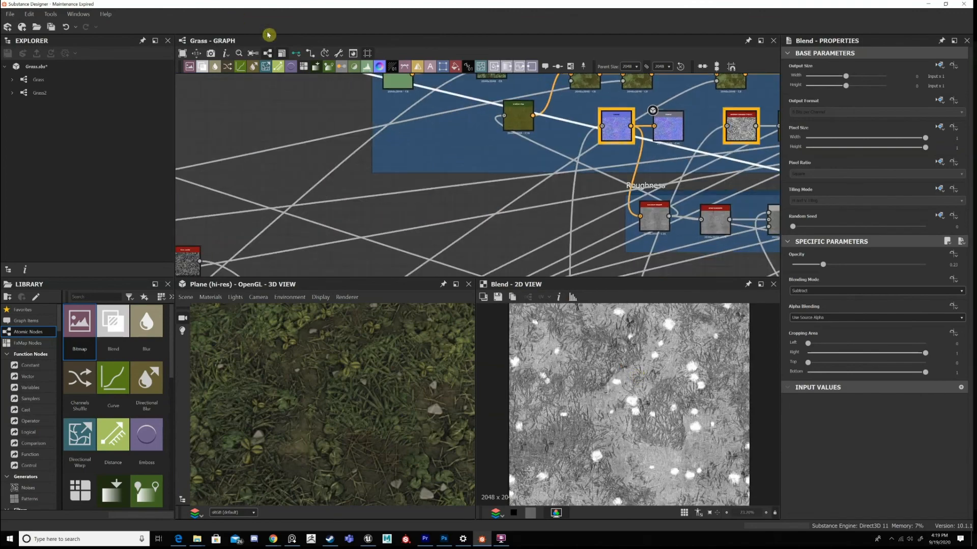
middle_click_drag(409, 167, 575, 250)
middle_click_drag(432, 140, 835, 275)
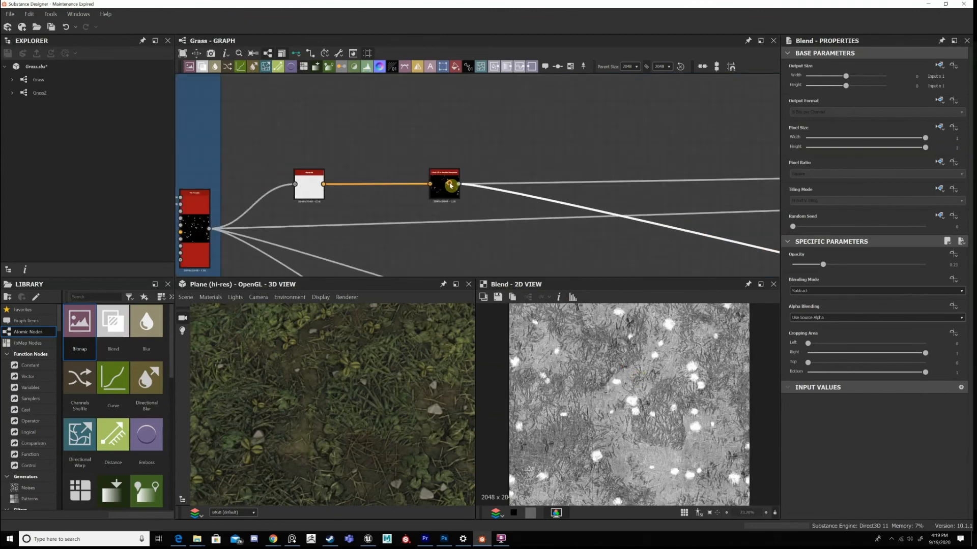
scroll(452, 189, "up", 3)
double_click(461, 168)
Return to the last Roughness Blend, display it in 2D and examine its texture up close.
scroll(489, 168, "down", 5)
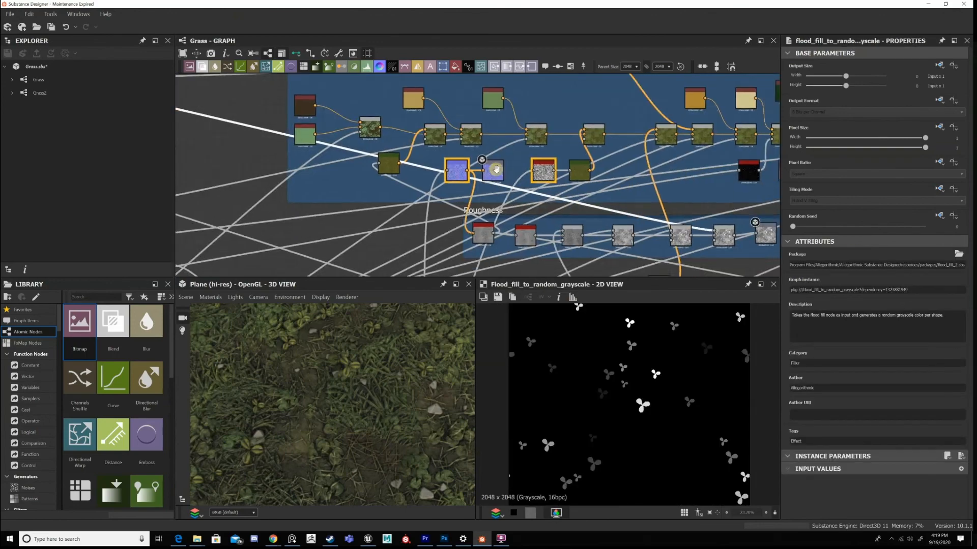
scroll(488, 177, "up", 5)
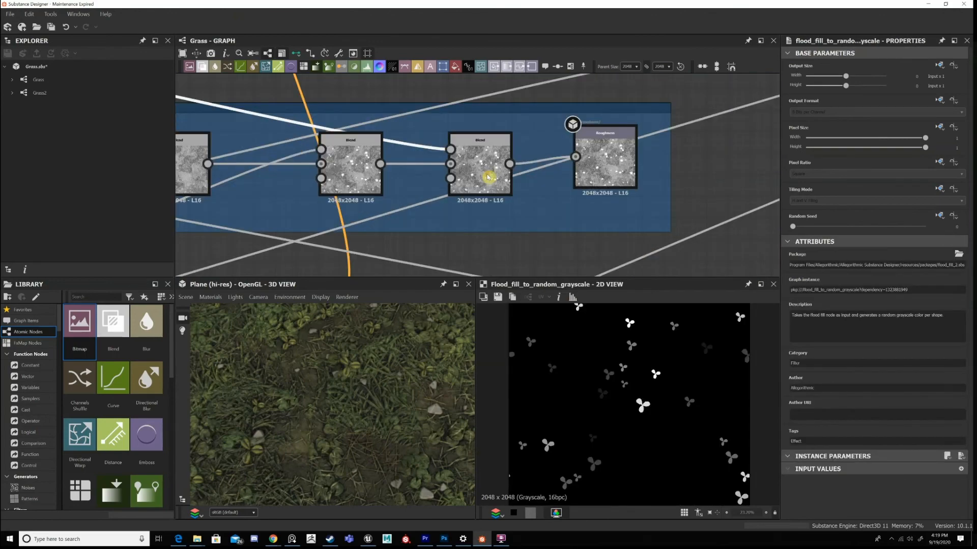
scroll(489, 177, "up", 3)
double_click(488, 177)
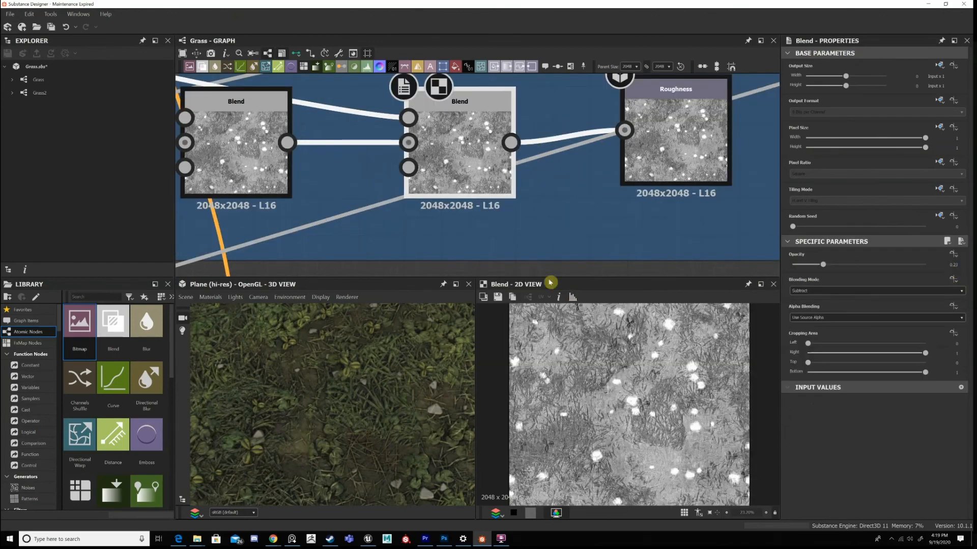
scroll(625, 412, "up", 3)
scroll(362, 412, "up", 3)
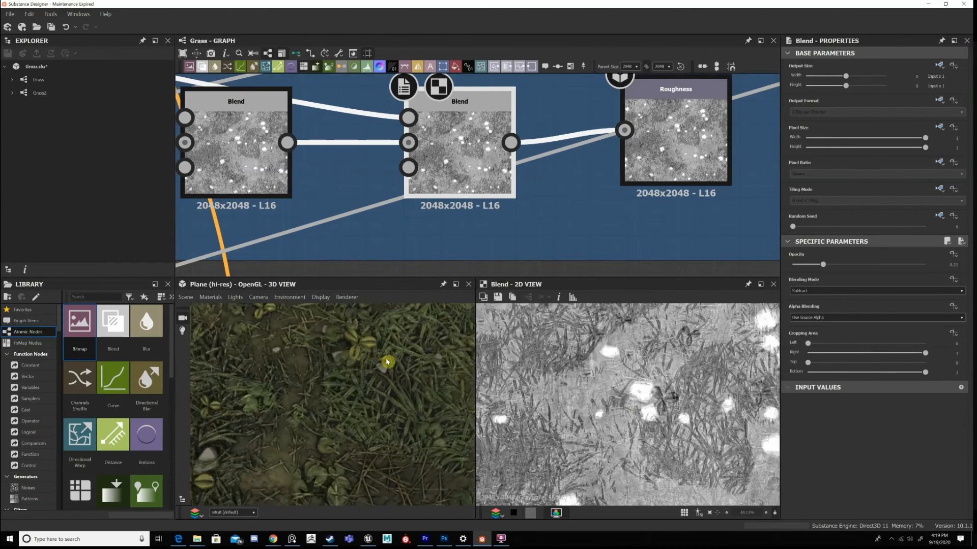
Examine the clover leaves up close on the plane in 3D.
scroll(388, 363, "up", 3)
scroll(355, 369, "up", 3)
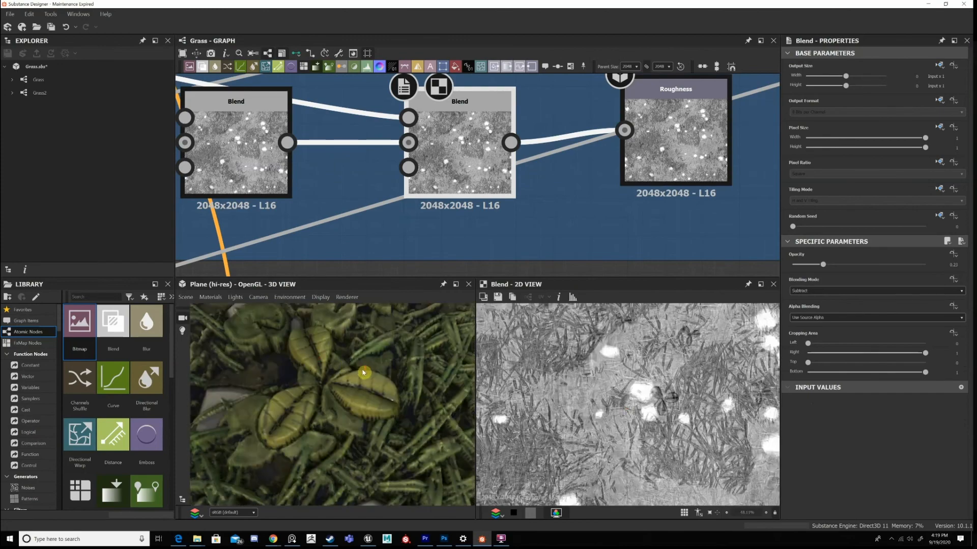
scroll(363, 385, "down", 3)
scroll(271, 377, "down", 5)
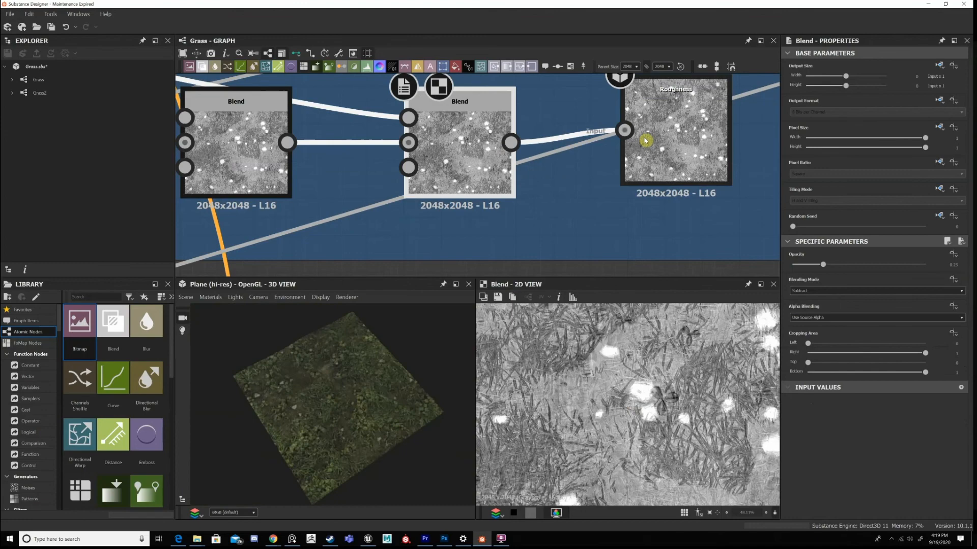
Display the Roughness output in 2D and level it with the last Blend, returning the 2D display to that Blend.
double_click(678, 127)
scroll(667, 175, "down", 2)
scroll(640, 342, "down", 9)
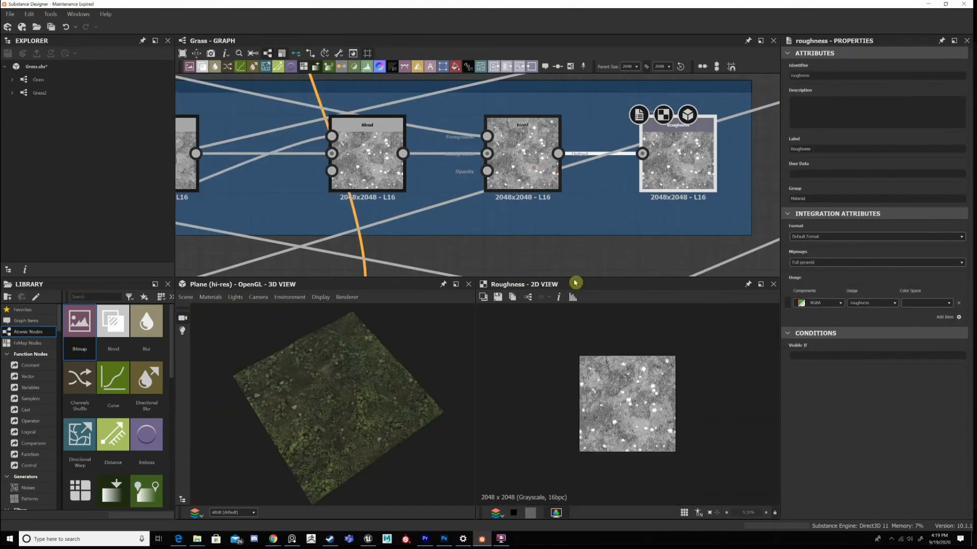
scroll(556, 176, "up", 2)
double_click(552, 173)
Survey the Roughness frame's links and the layout of the other frames across the whole graph.
scroll(628, 375, "up", 4)
scroll(626, 367, "down", 2)
scroll(555, 170, "down", 11)
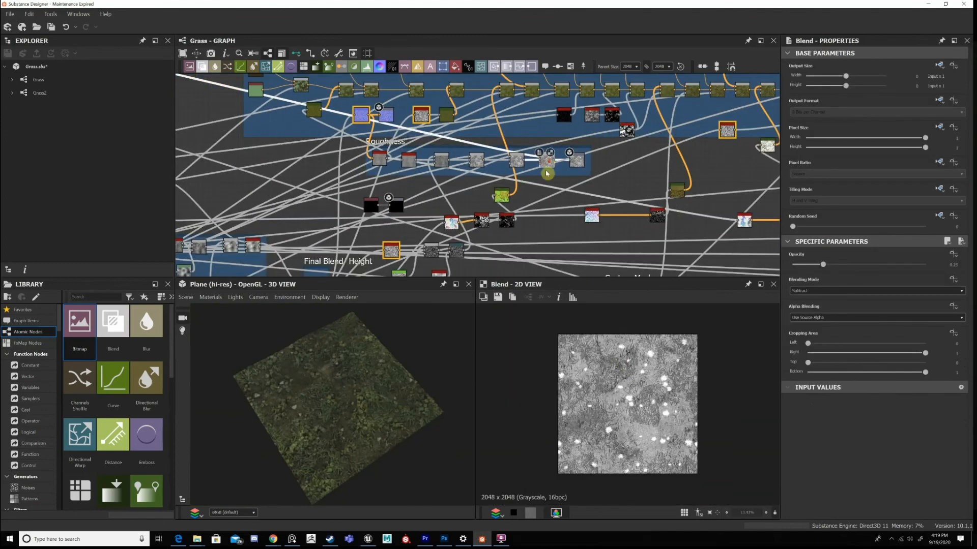
scroll(421, 201, "up", 4)
middle_click_drag(619, 184, 733, 178)
scroll(661, 194, "down", 2)
middle_click_drag(377, 186, 504, 176)
middle_click_drag(743, 181, 461, 246)
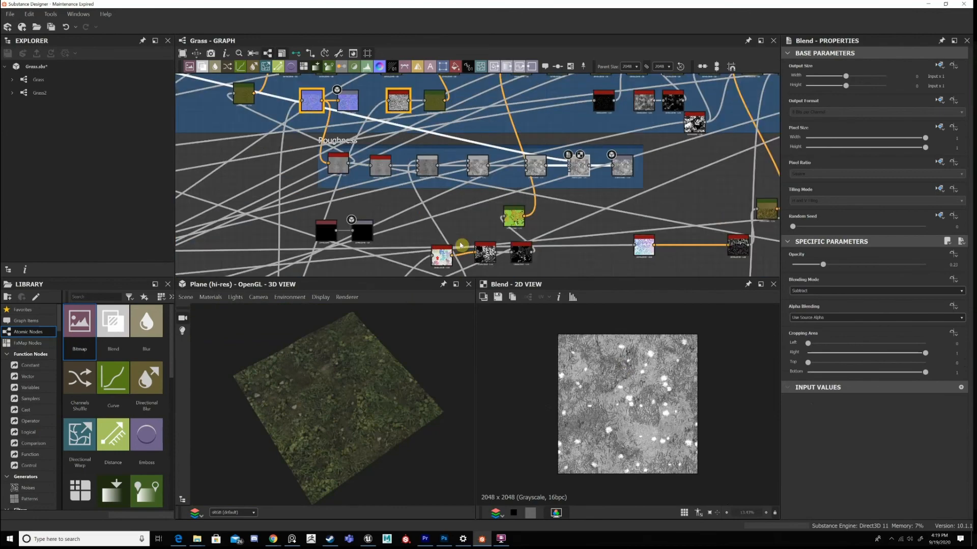
scroll(461, 246, "up", 6)
scroll(482, 189, "down", 3)
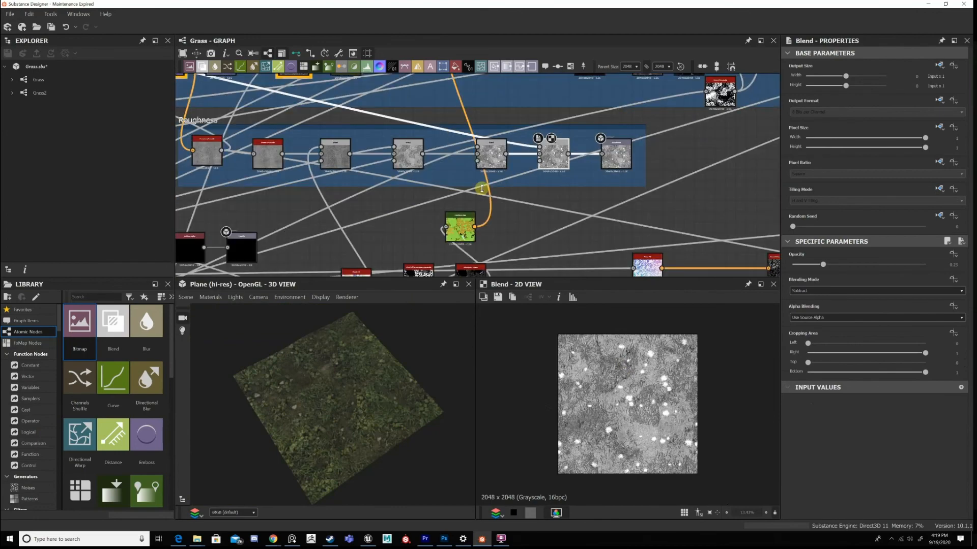
scroll(481, 189, "down", 3)
scroll(392, 195, "down", 5)
middle_click_drag(374, 169, 584, 146)
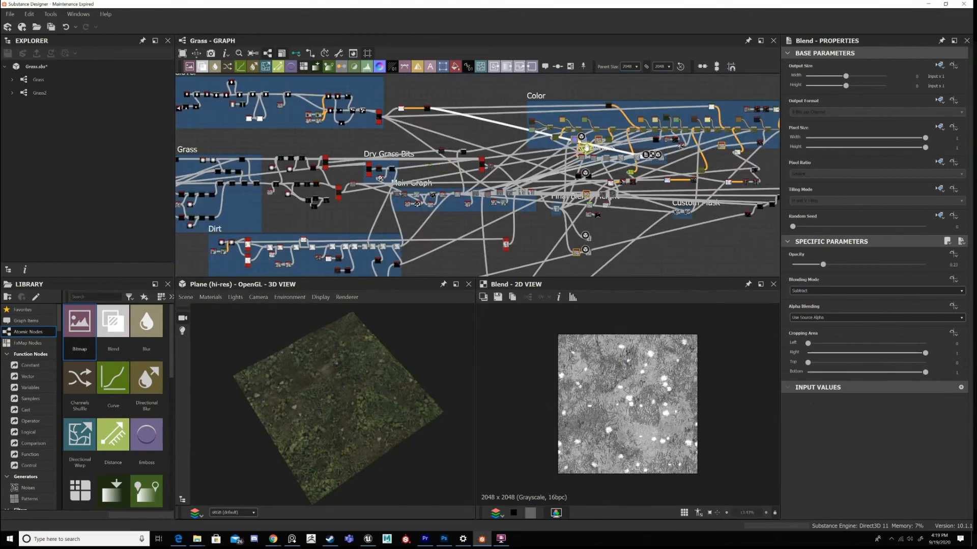
middle_click_drag(473, 189, 469, 128)
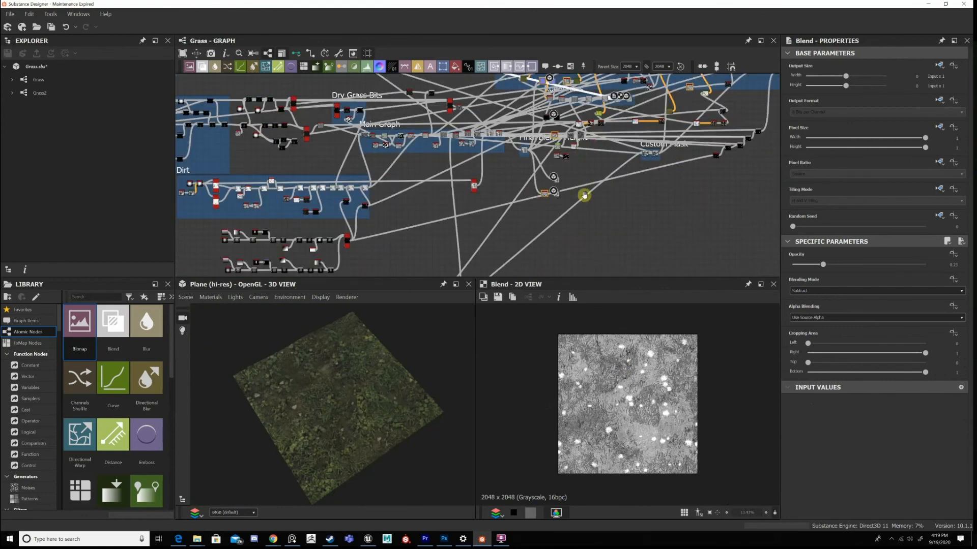
scroll(599, 171, "down", 4)
scroll(585, 166, "up", 1)
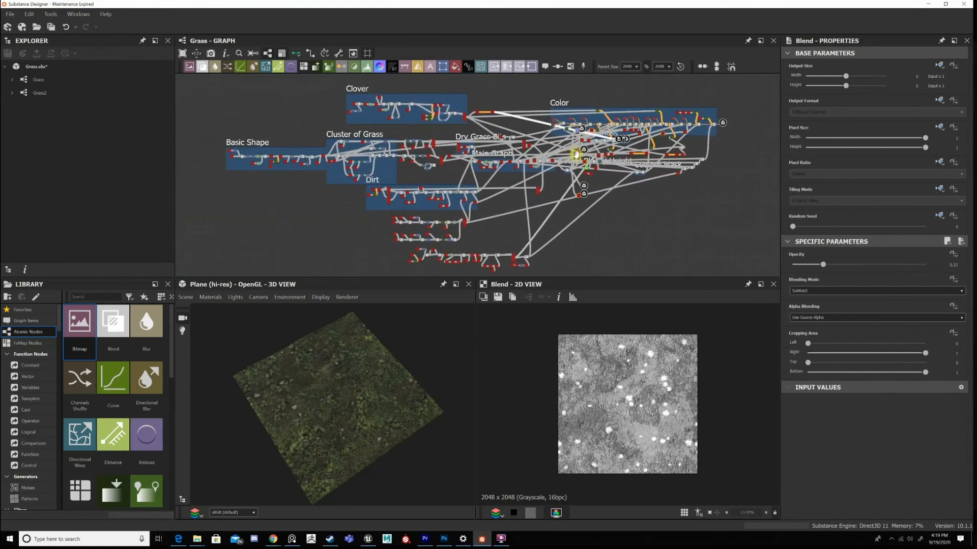
middle_click_drag(588, 169, 577, 160)
left_click_drag(494, 249, 603, 179)
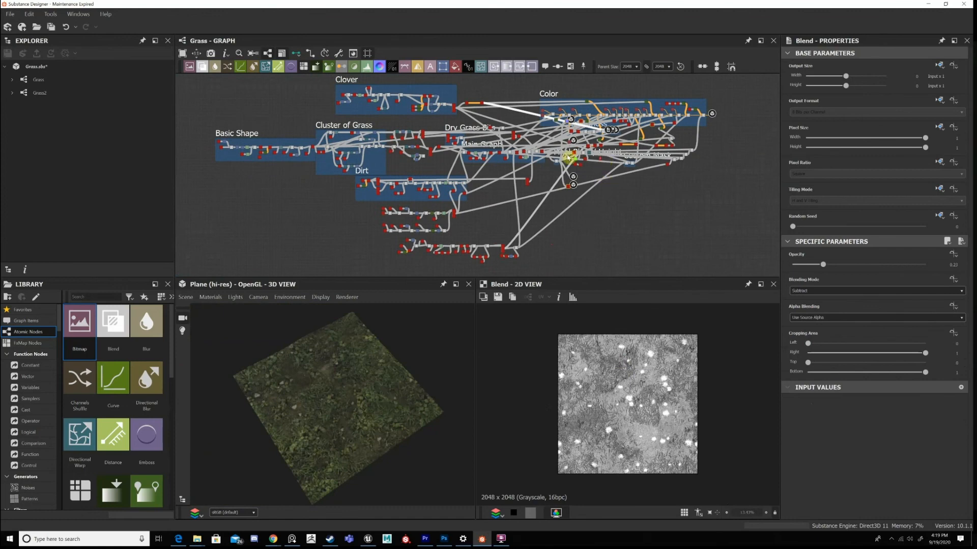
Display the HBAO node feeding the ambient occlusion output in 2D.
middle_click_drag(547, 185, 543, 161)
scroll(544, 160, "up", 2)
scroll(578, 161, "up", 10)
double_click(545, 166)
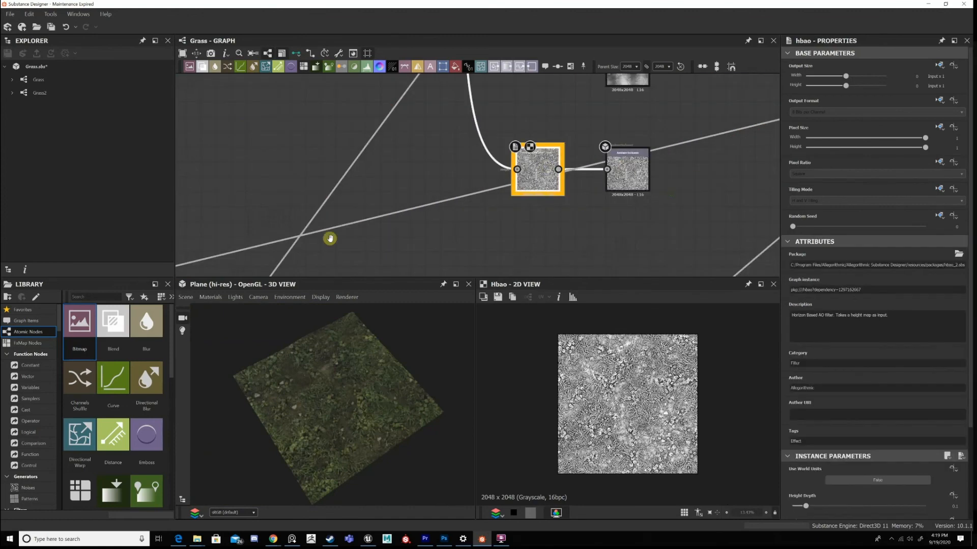
Set the HBAO node's Radius to 0.1 and inspect the plane in 3D from another angle.
scroll(329, 237, "down", 5)
middle_click_drag(329, 238, 185, 232)
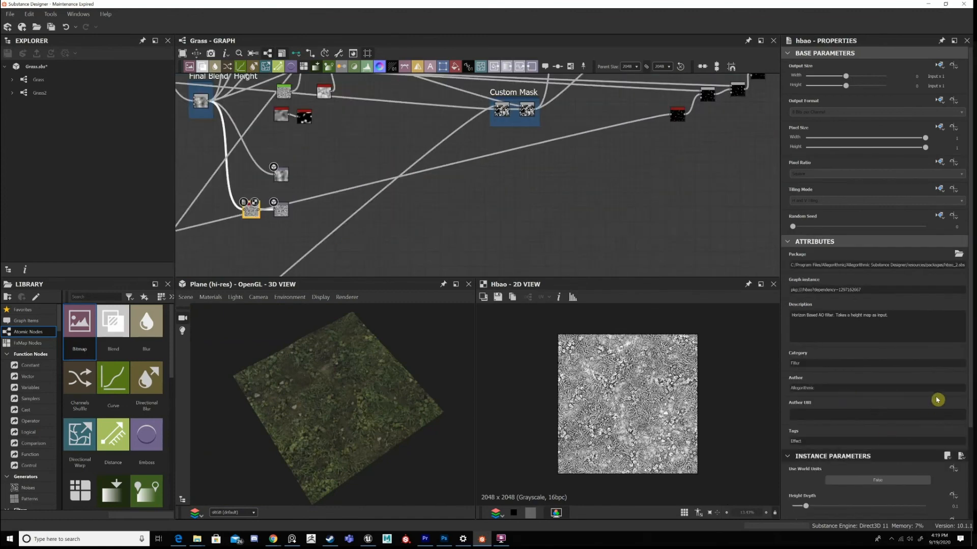
scroll(941, 402, "down", 2)
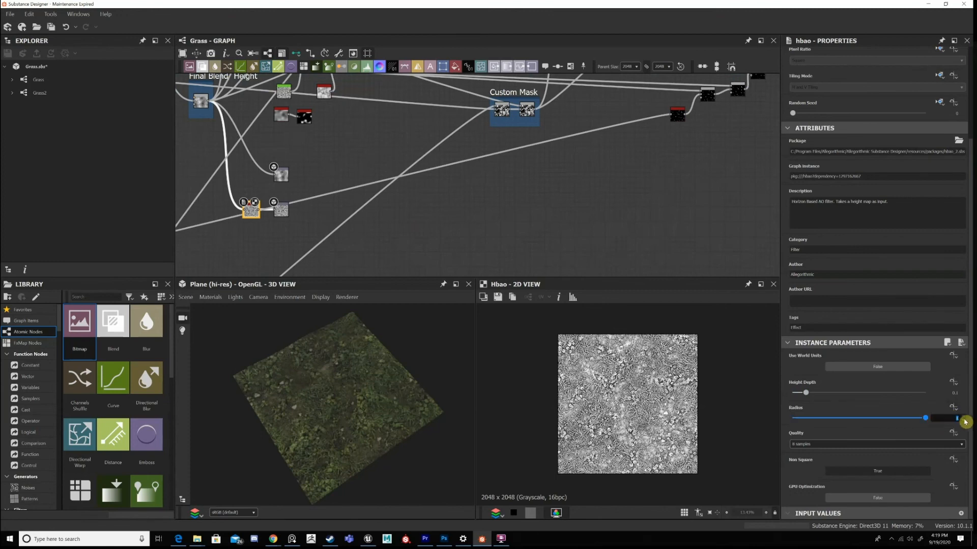
key("Return")
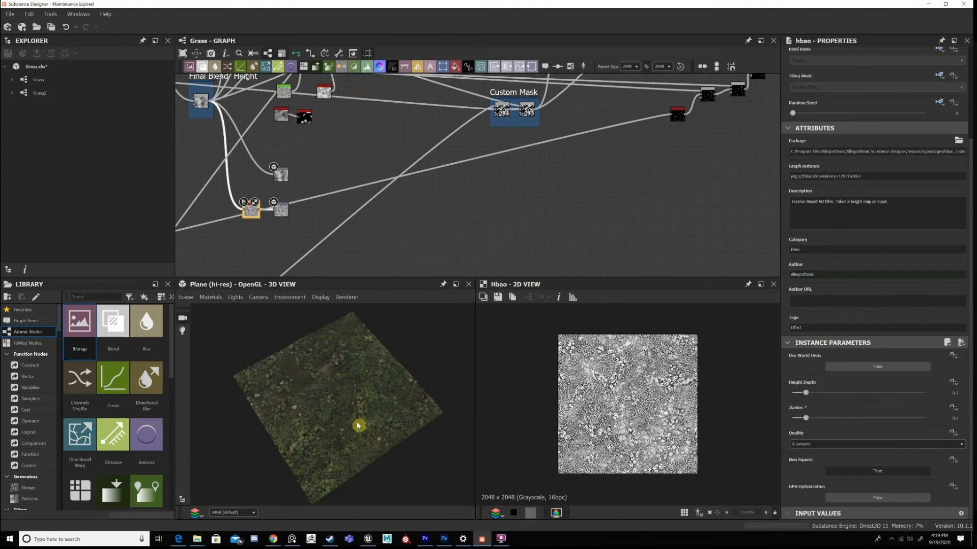
right_click_drag(376, 398, 410, 382)
left_click_drag(283, 408, 321, 434)
Display the Color frame's last Blend before the output in 2D.
right_click_drag(324, 450, 482, 189)
scroll(483, 189, "down", 3)
scroll(497, 225, "up", 5)
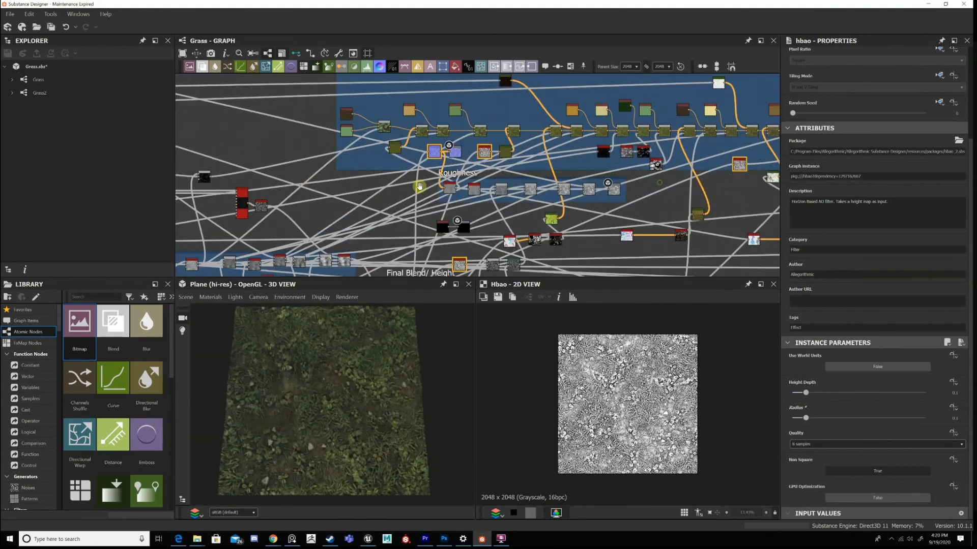
scroll(563, 170, "up", 3)
double_click(639, 106)
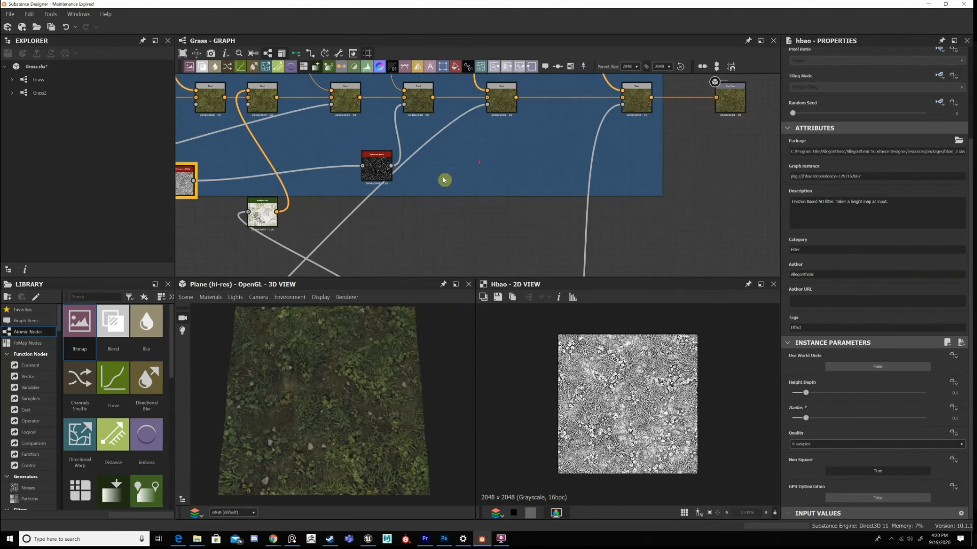
Select everything in the Grass graph and save the Grass.sbs package.
scroll(428, 177, "down", 8)
scroll(557, 153, "down", 4)
middle_click_drag(267, 203, 554, 152)
scroll(544, 163, "up", 3)
scroll(457, 179, "down", 2)
scroll(527, 182, "down", 2)
scroll(551, 163, "up", 3)
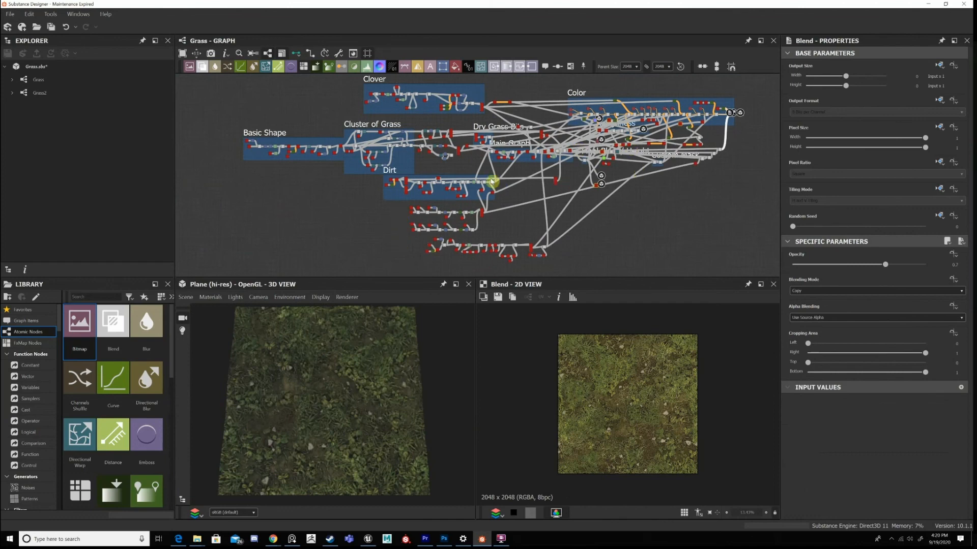
left_click_drag(211, 79, 765, 261)
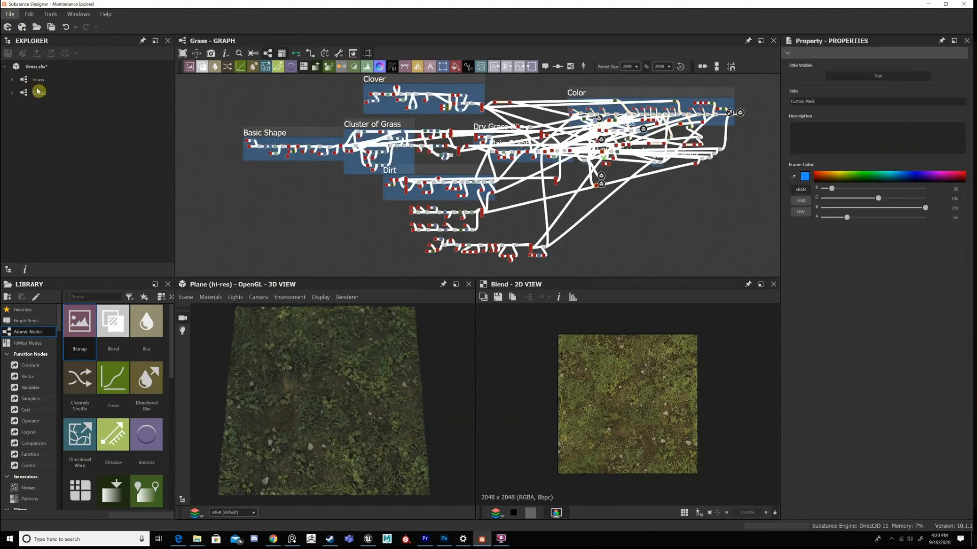
key("f")
key("Escape")
Add a frame around the two unframed node chains below the Dirt frame.
left_click_drag(436, 220, 326, 193)
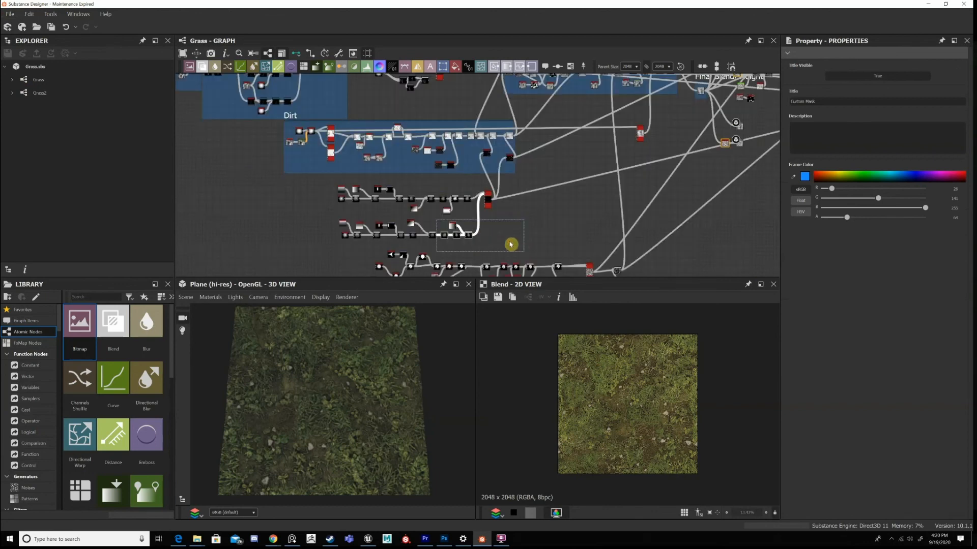
key("space")
key("space")
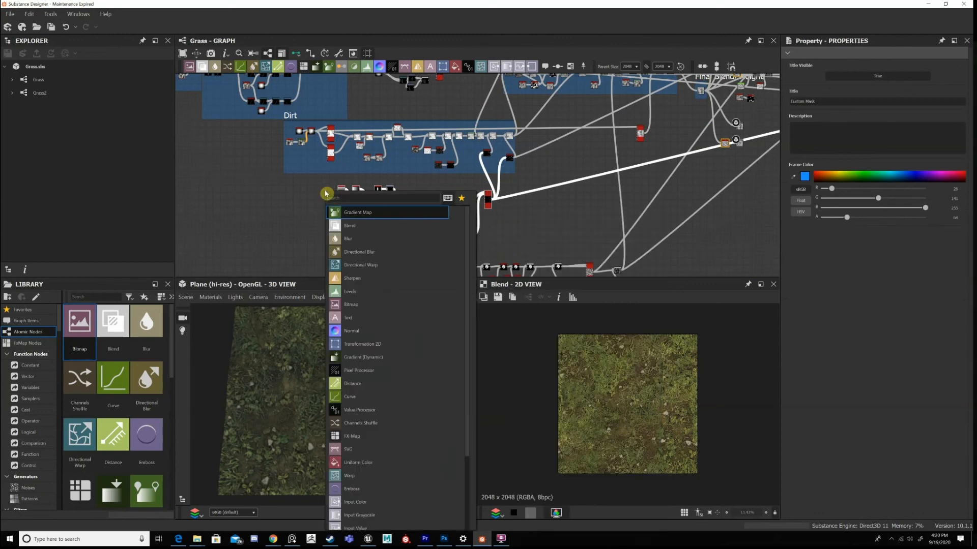
key("Escape")
key("ctrl+f")
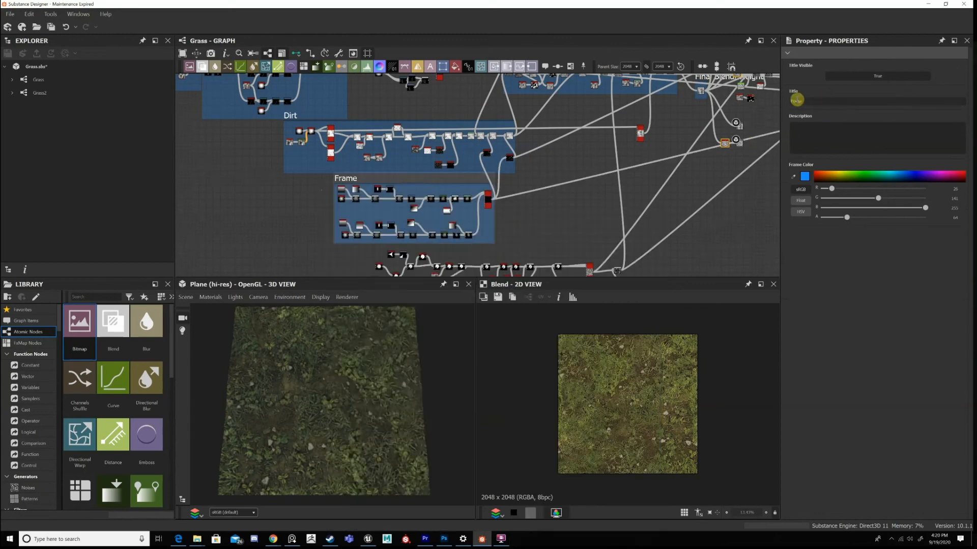
Open the new frame's title for editing and select its text.
left_click_drag(785, 99, 827, 102)
left_click_drag(785, 100, 811, 102)
left_click_drag(784, 100, 832, 110)
left_click(792, 102)
double_click(808, 102)
left_click_drag(810, 103, 774, 102)
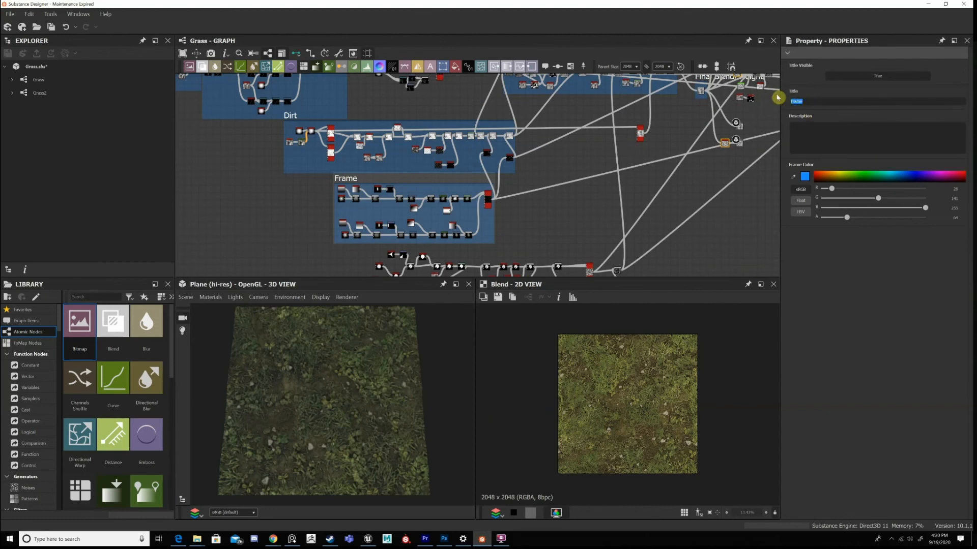